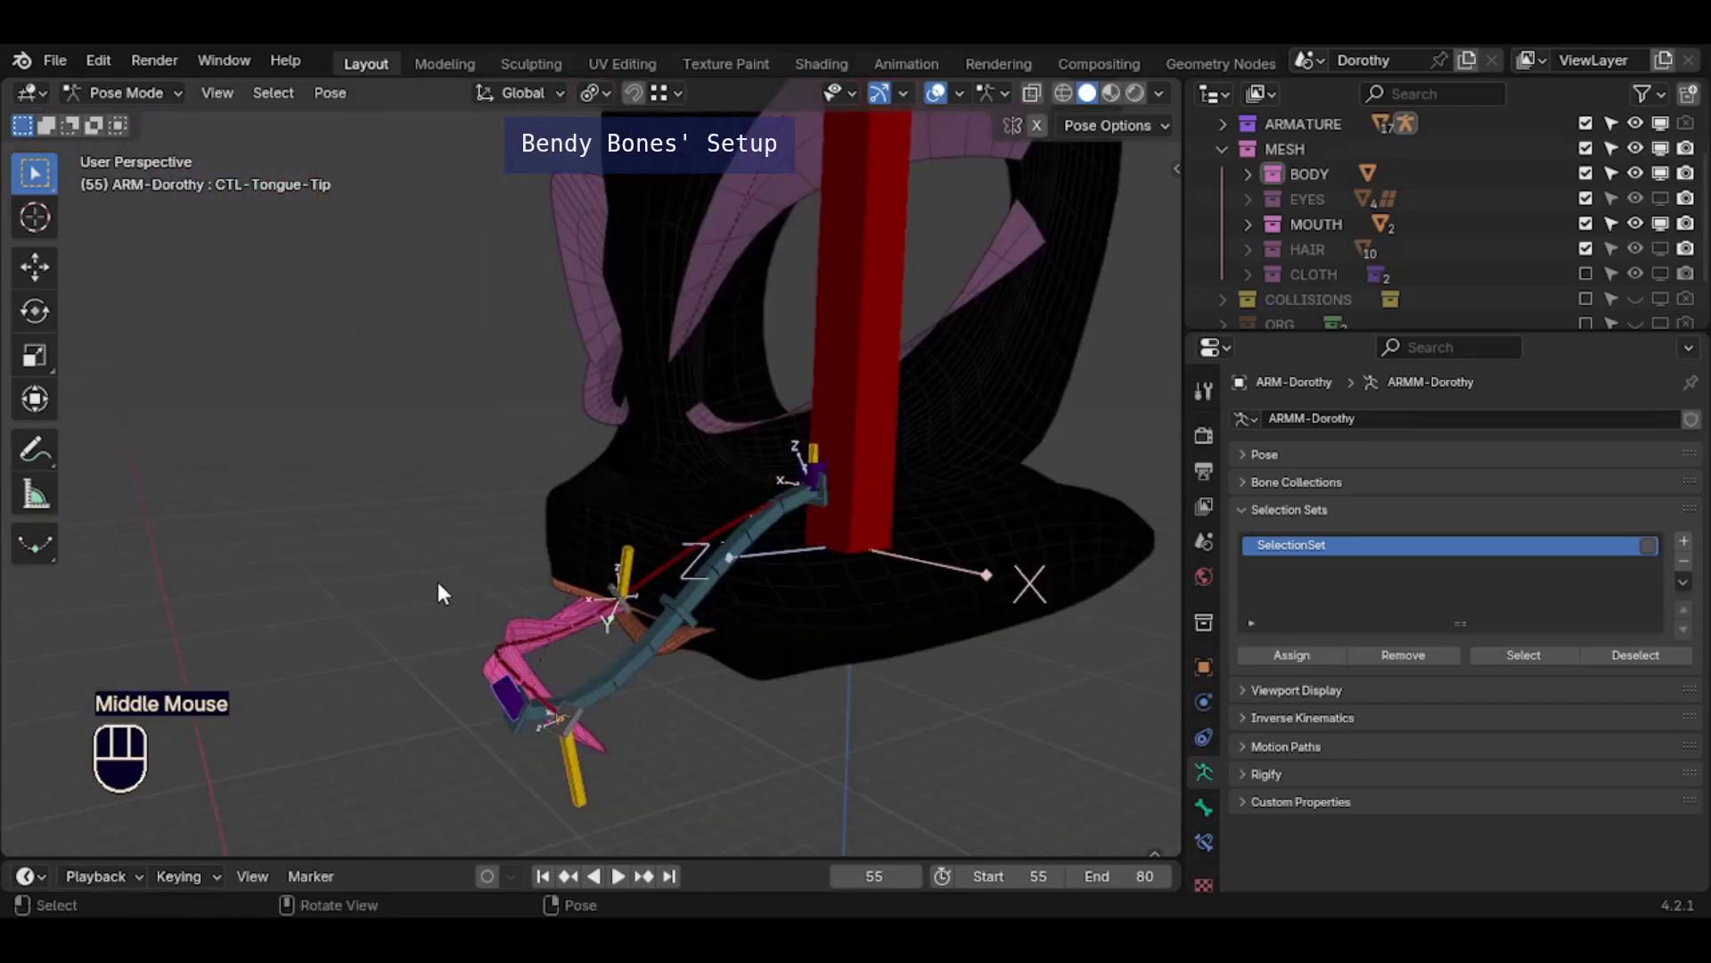
Move the tongue tip control CTL-Tongue-Tip outward and rotate it to test how the tongue bends
{"action": "key", "text": "g"}
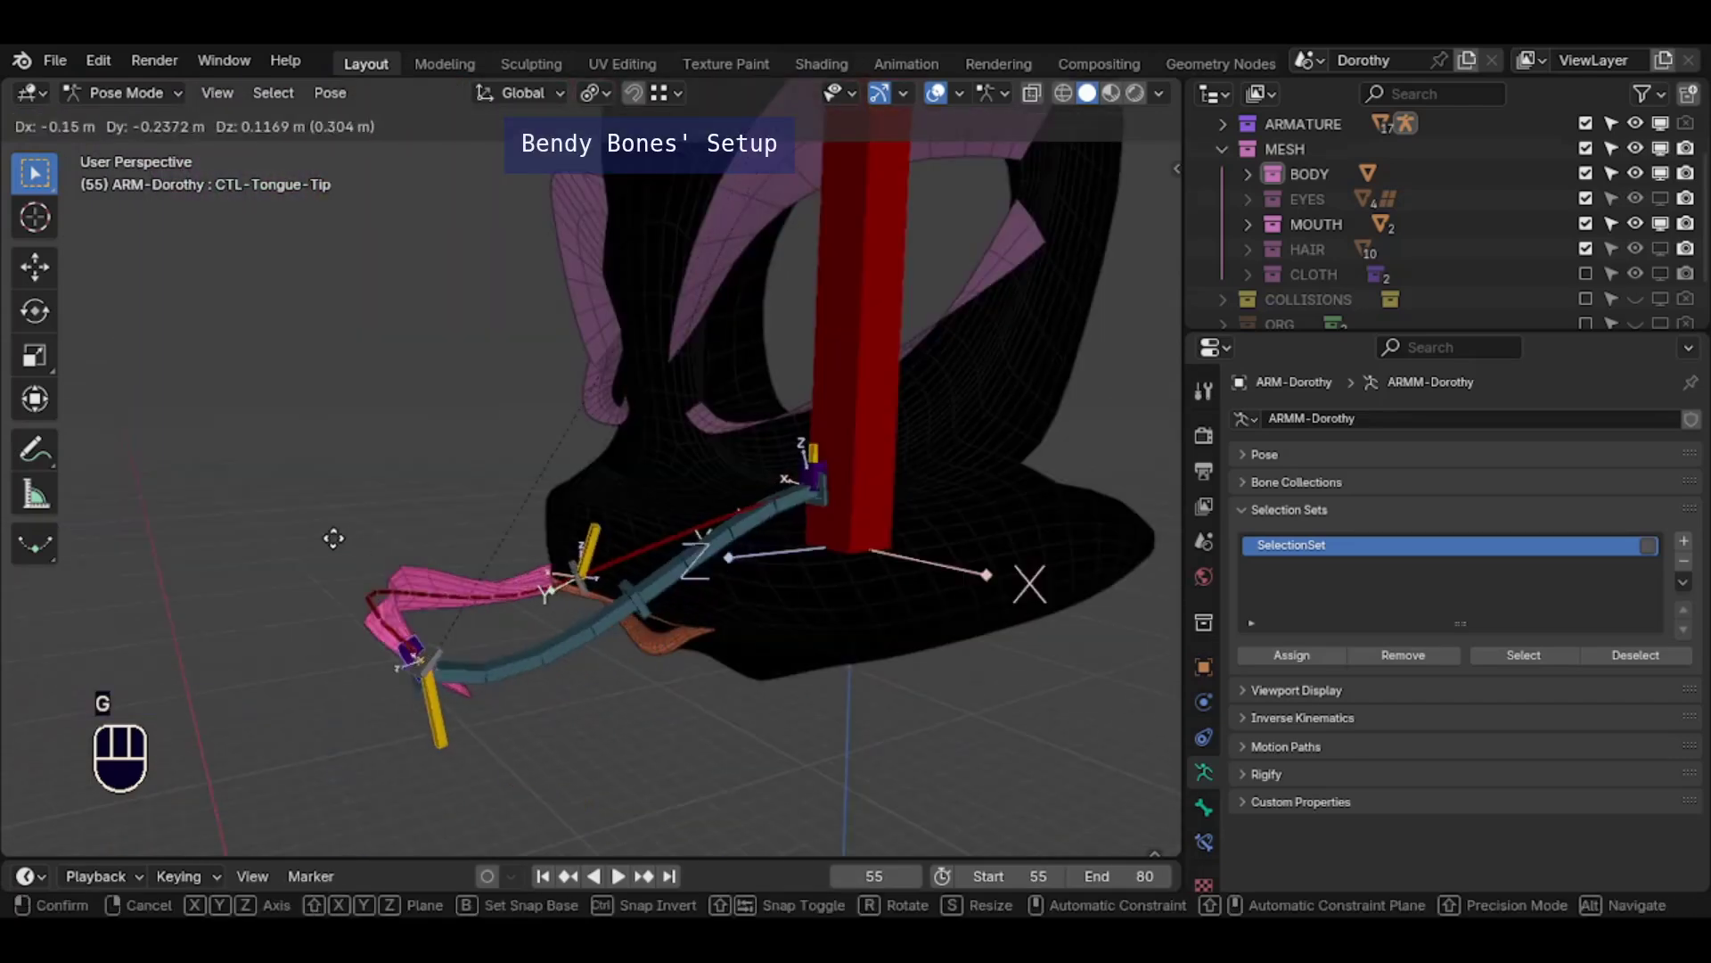
{"action": "left_click", "coordinate": [331, 537]}
{"action": "middle_click_drag", "start_coordinate": [331, 537], "coordinate": [374, 445]}
{"action": "key", "text": "r"}
{"action": "left_click", "coordinate": [468, 549]}
Clear the pose transforms of all the armature's visible bones
{"action": "key", "text": "a"}
{"action": "key", "text": "alt+g"}
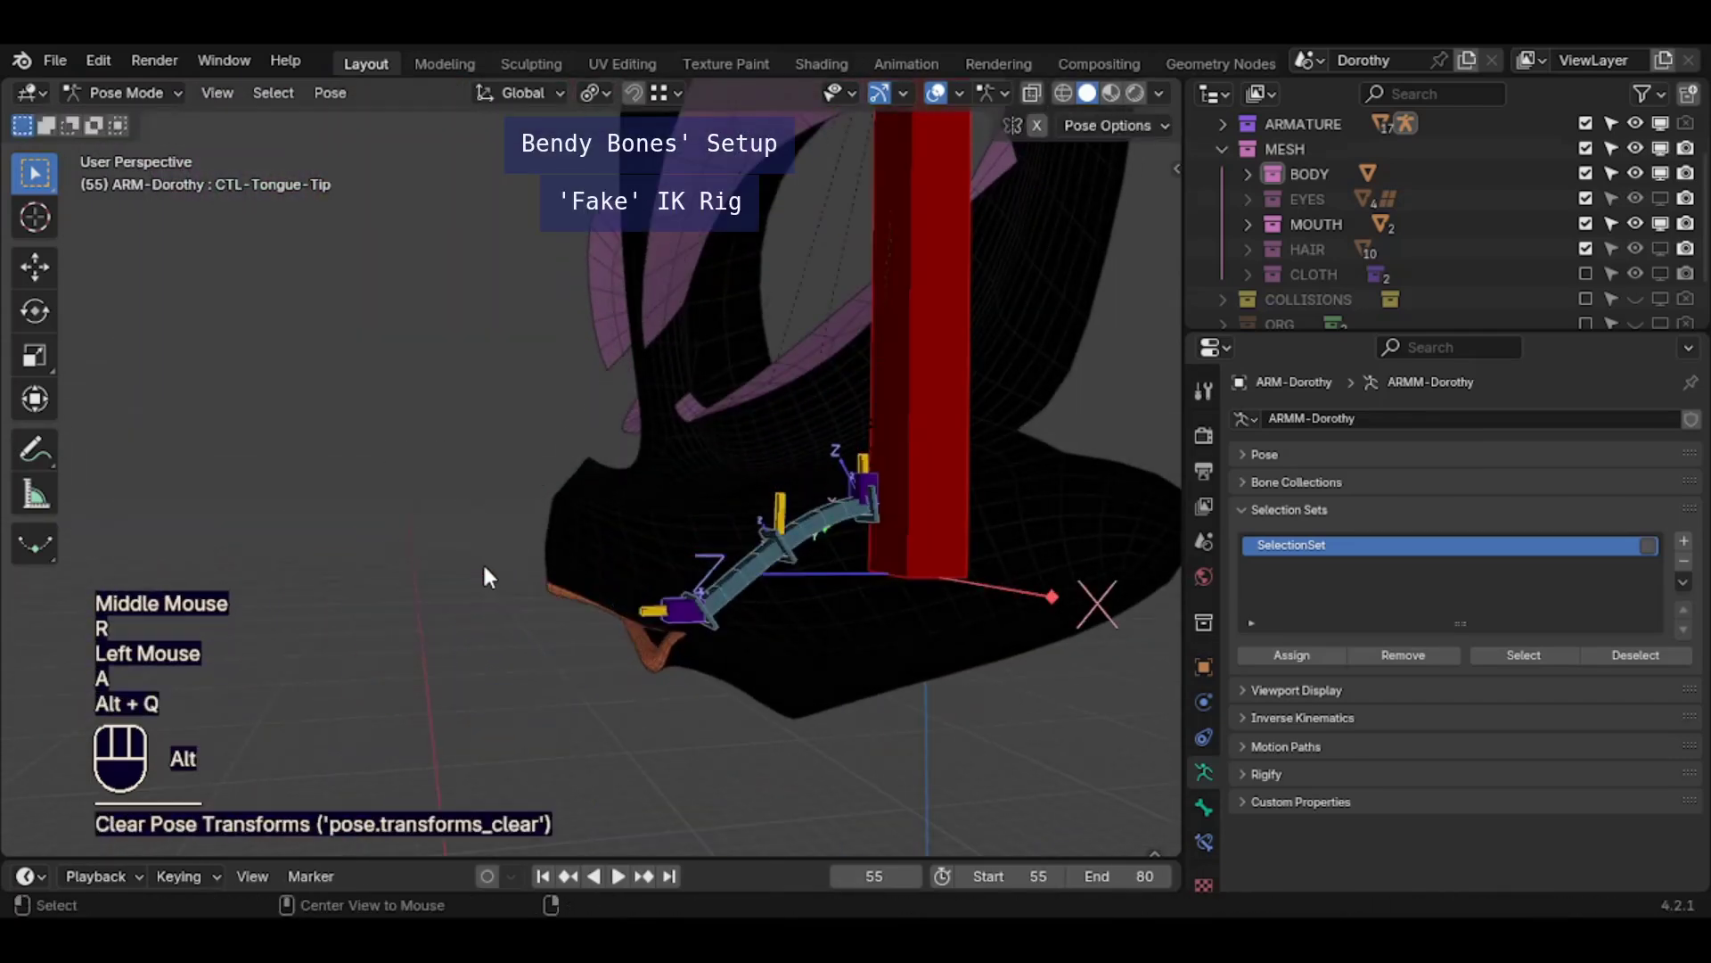
{"action": "key", "text": "alt+g"}
{"action": "key", "text": "shift+ctrl+alt+super"}
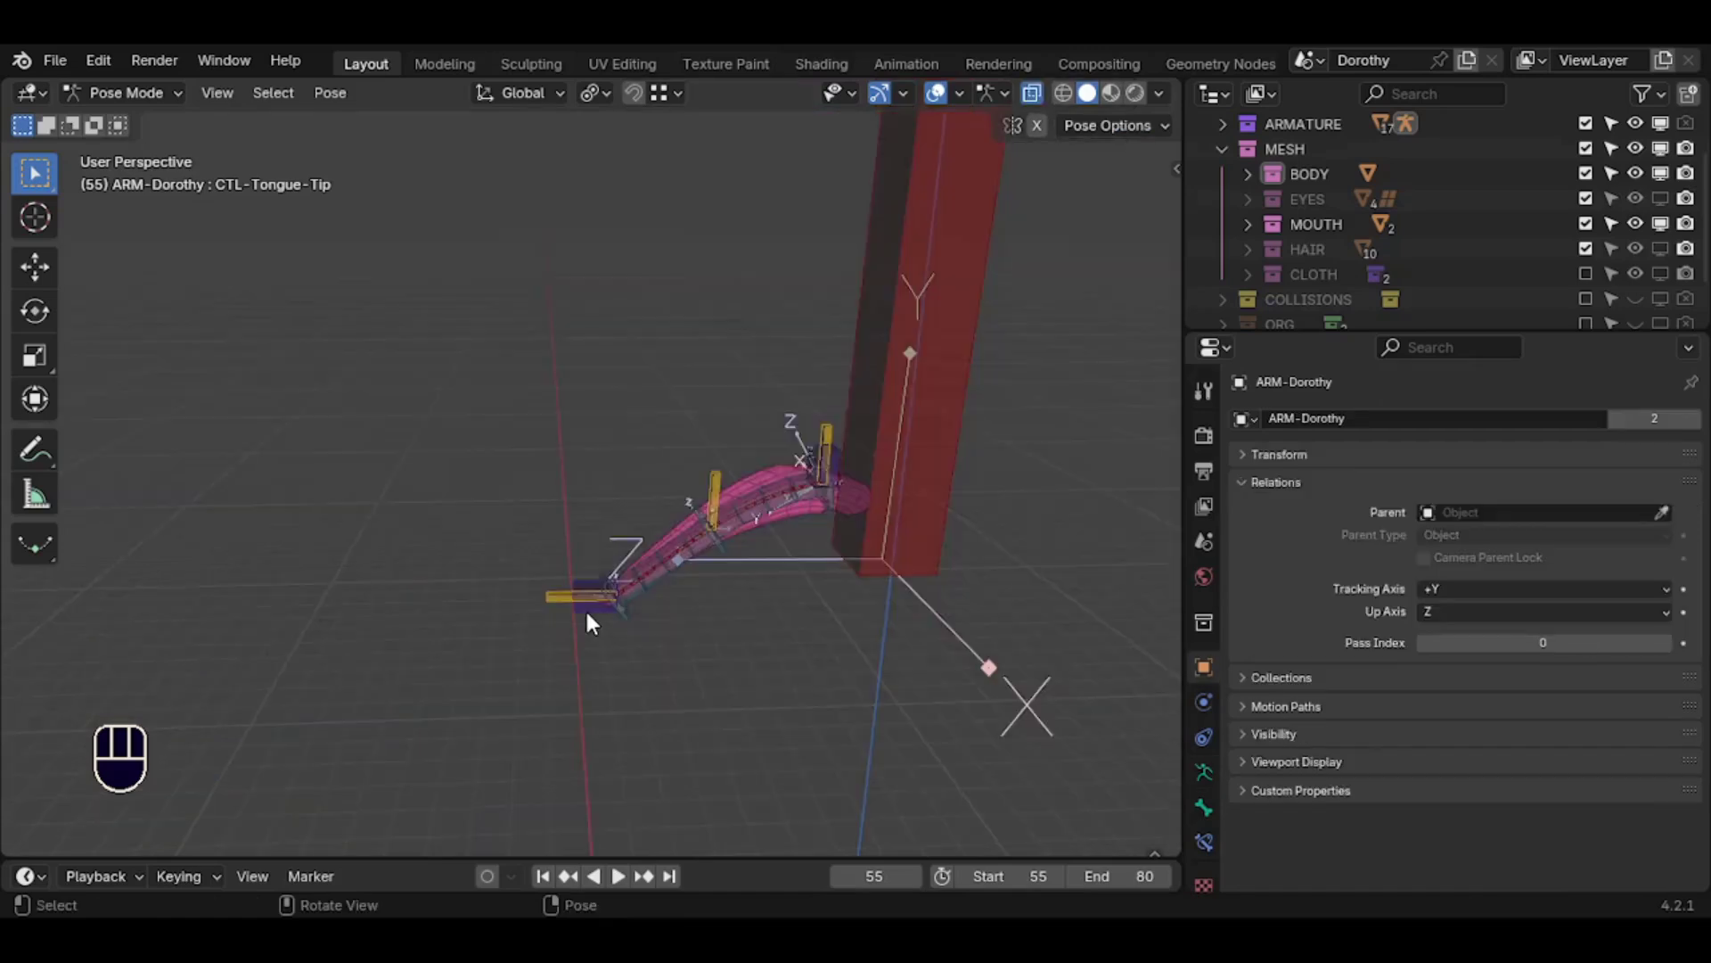
Pose the tongue by repeatedly moving and rotating the CTL-Tongue-Tip control until the tongue curls upward
{"action": "left_click", "coordinate": [587, 617]}
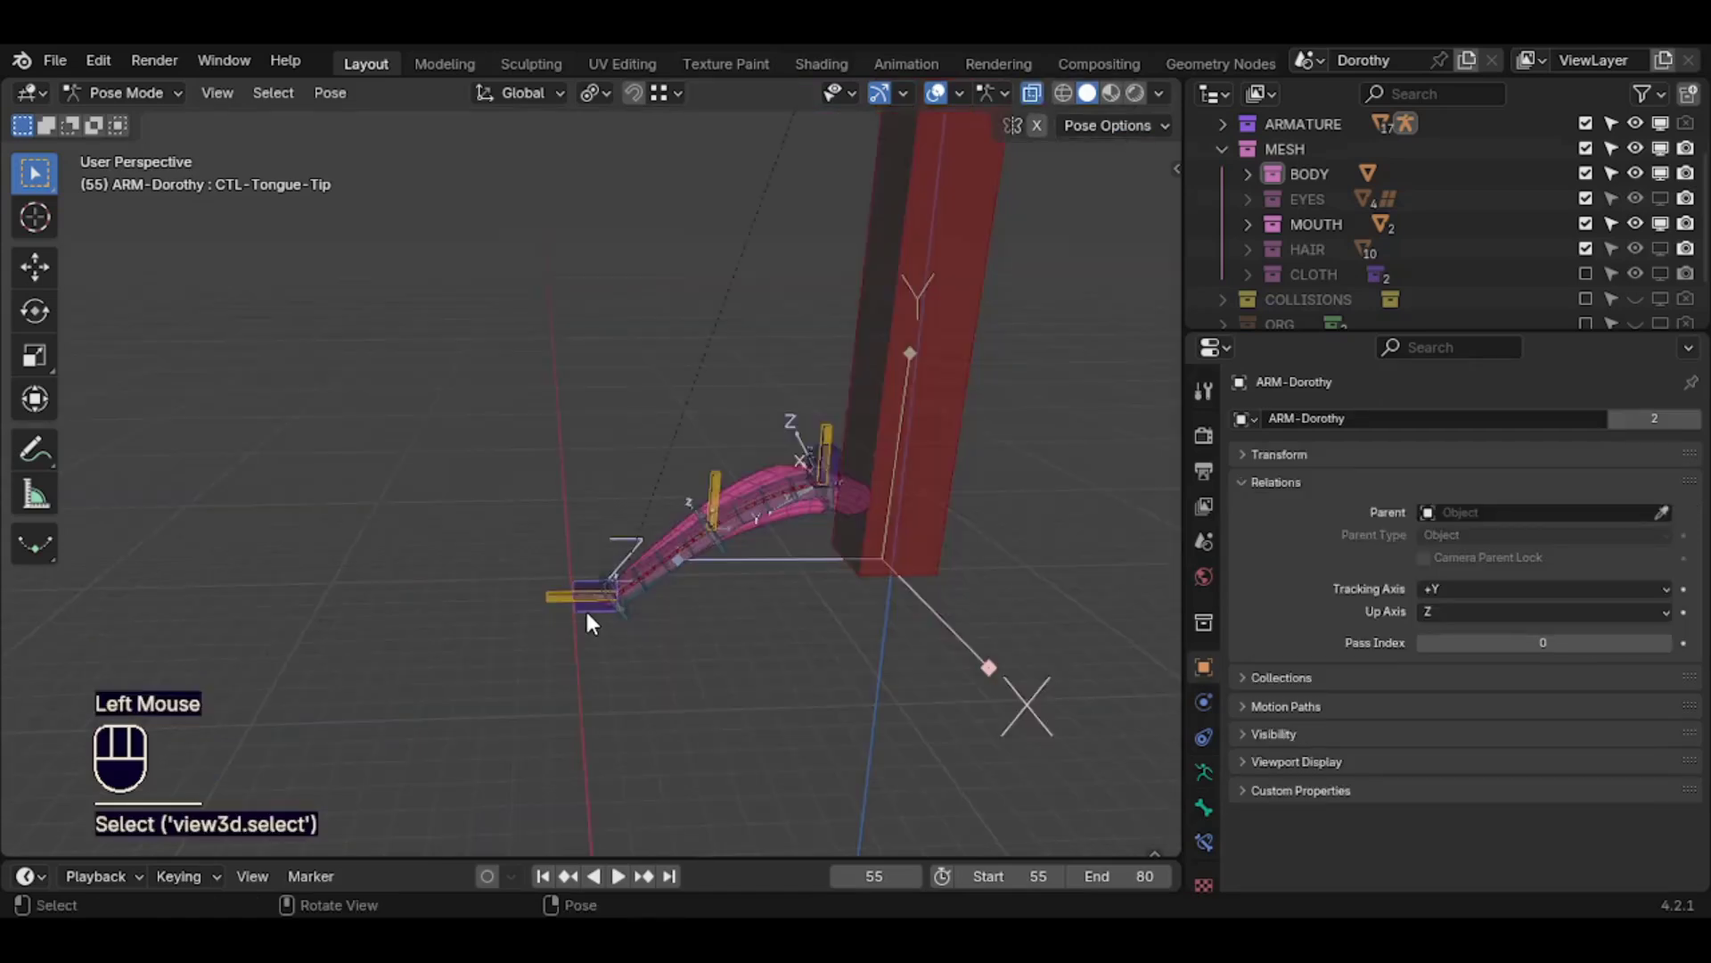
{"action": "key", "text": "g"}
{"action": "left_click", "coordinate": [524, 478]}
{"action": "key", "text": "r"}
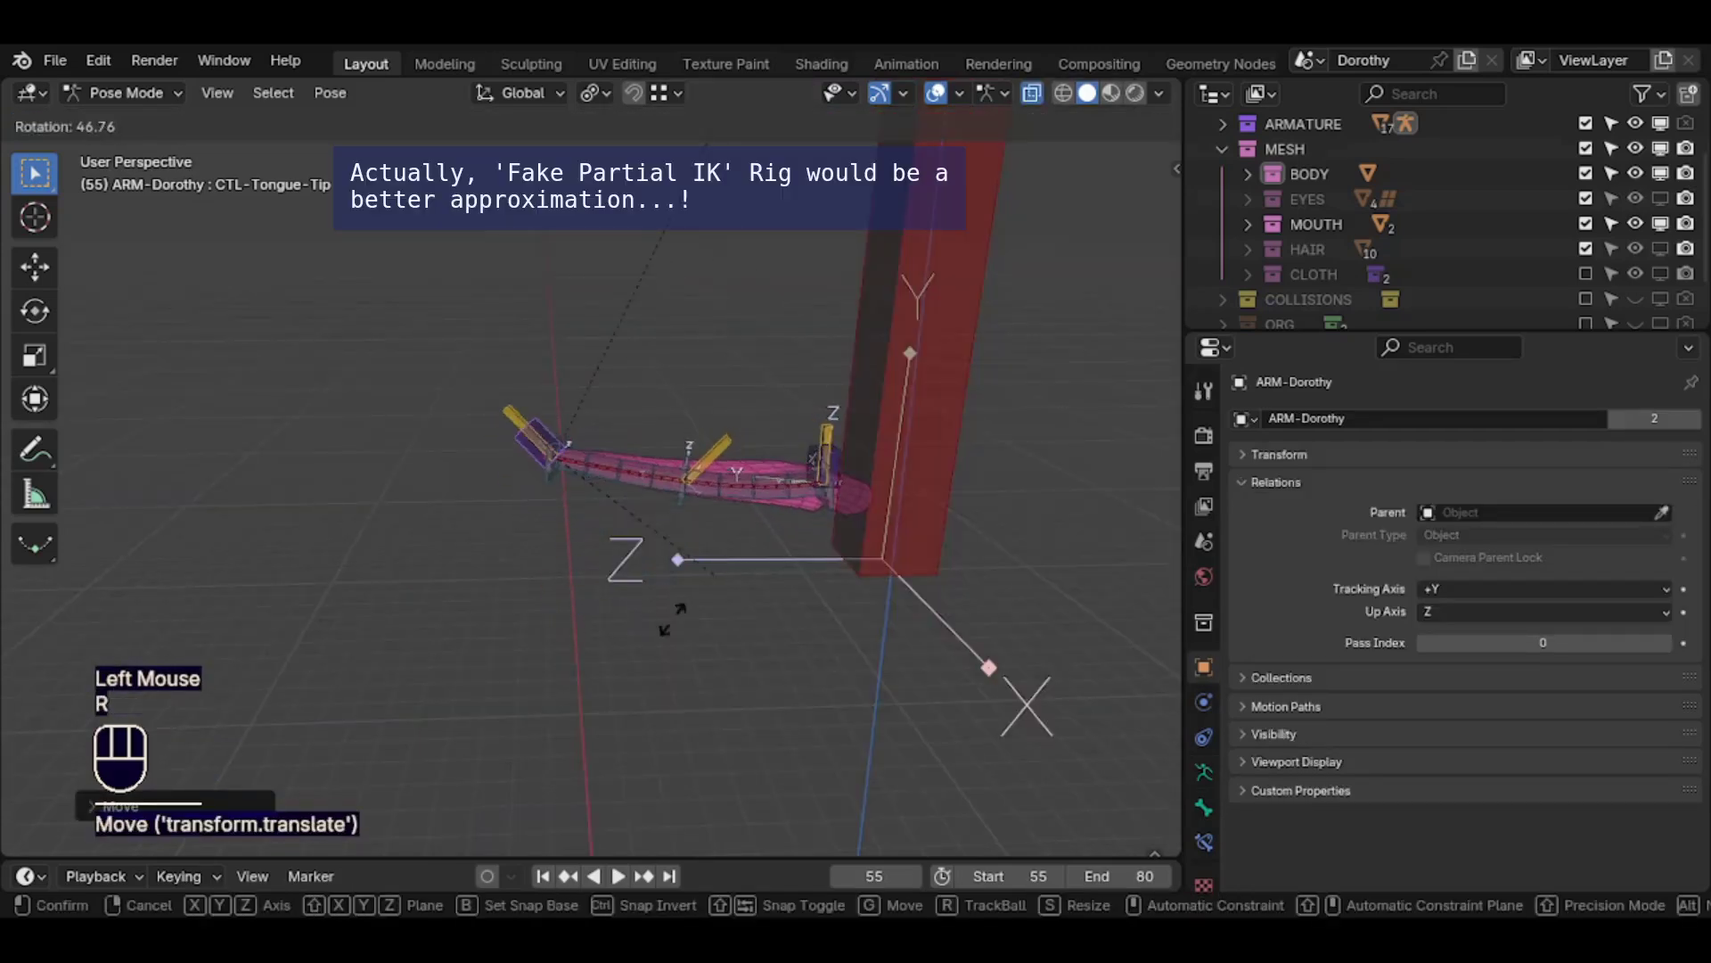
{"action": "left_click", "coordinate": [554, 692]}
{"action": "key", "text": "g"}
{"action": "left_click", "coordinate": [472, 452]}
{"action": "key", "text": "r"}
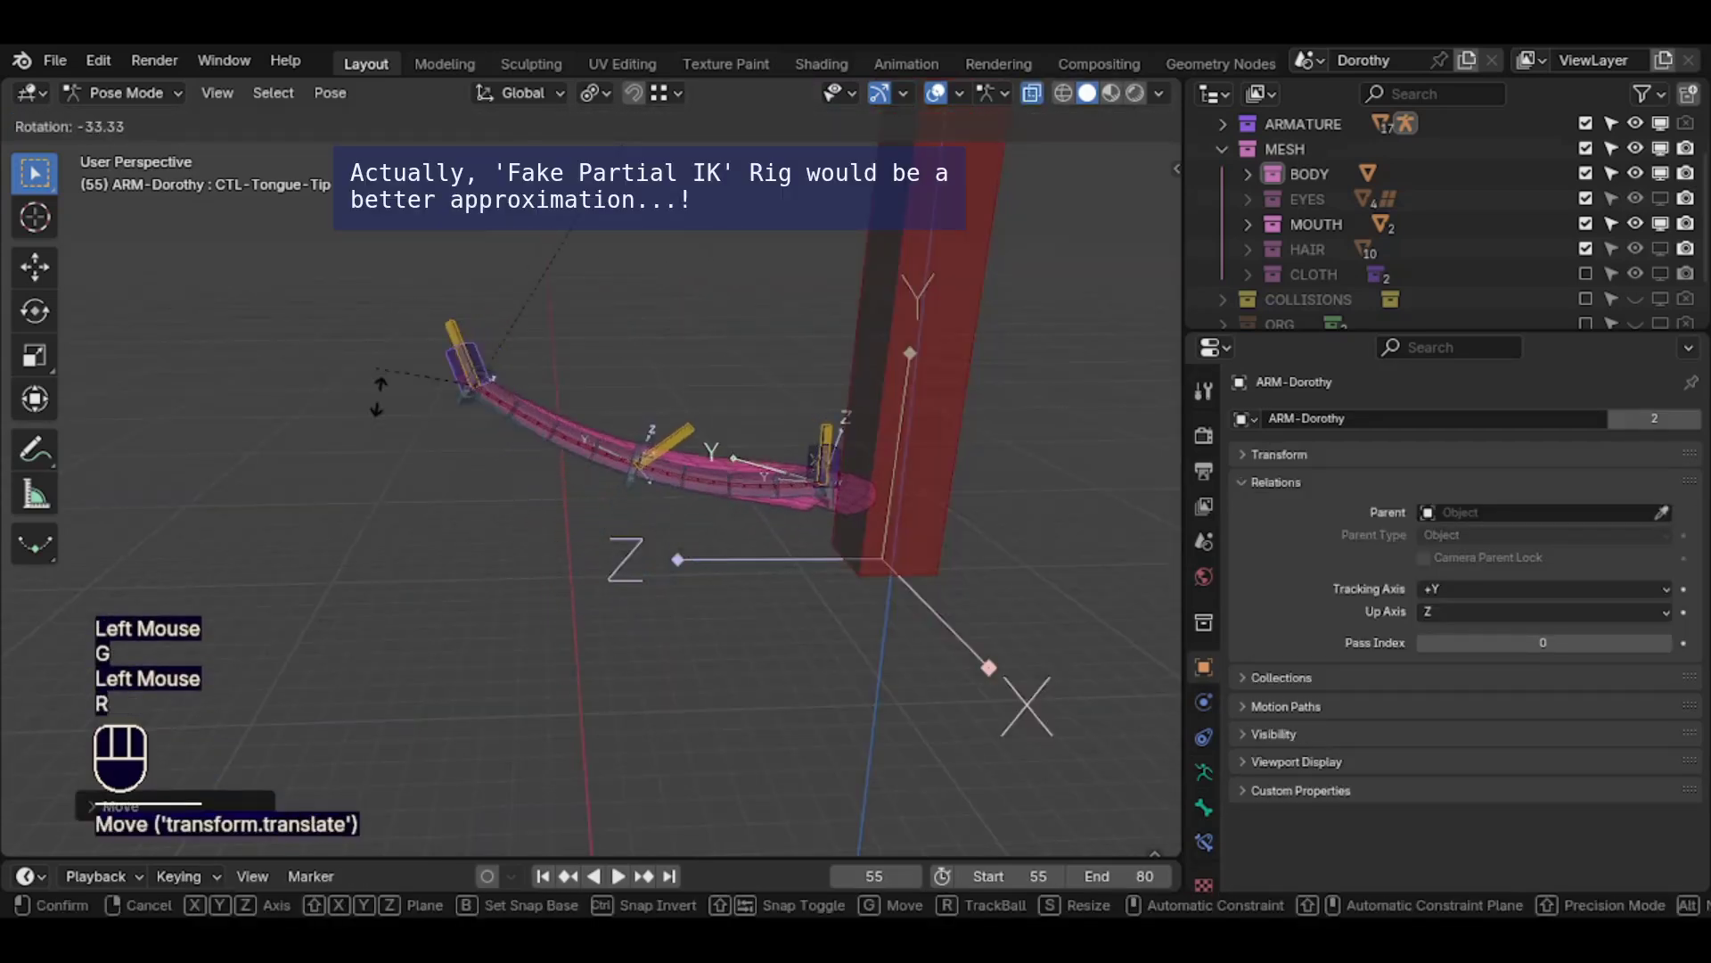
{"action": "left_click", "coordinate": [467, 472]}
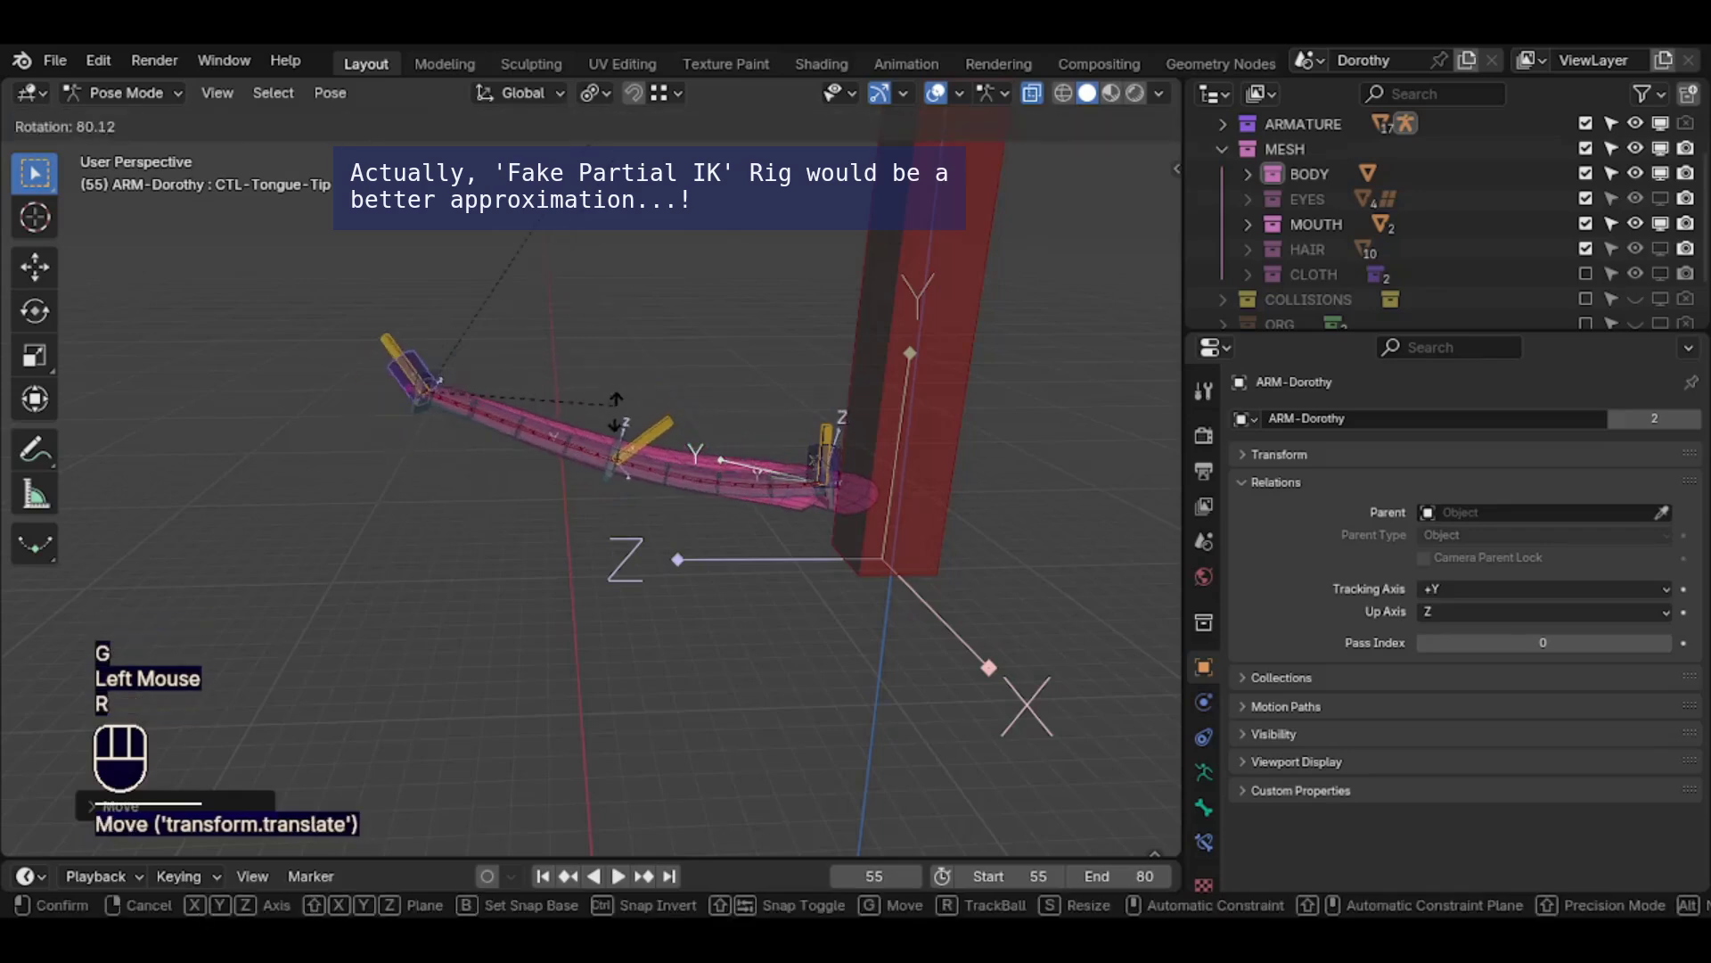
{"action": "left_click", "coordinate": [624, 308]}
{"action": "key", "text": "g"}
{"action": "left_click", "coordinate": [713, 339]}
{"action": "key", "text": "r"}
{"action": "left_click", "coordinate": [771, 418]}
{"action": "key", "text": "g"}
{"action": "left_click", "coordinate": [715, 440]}
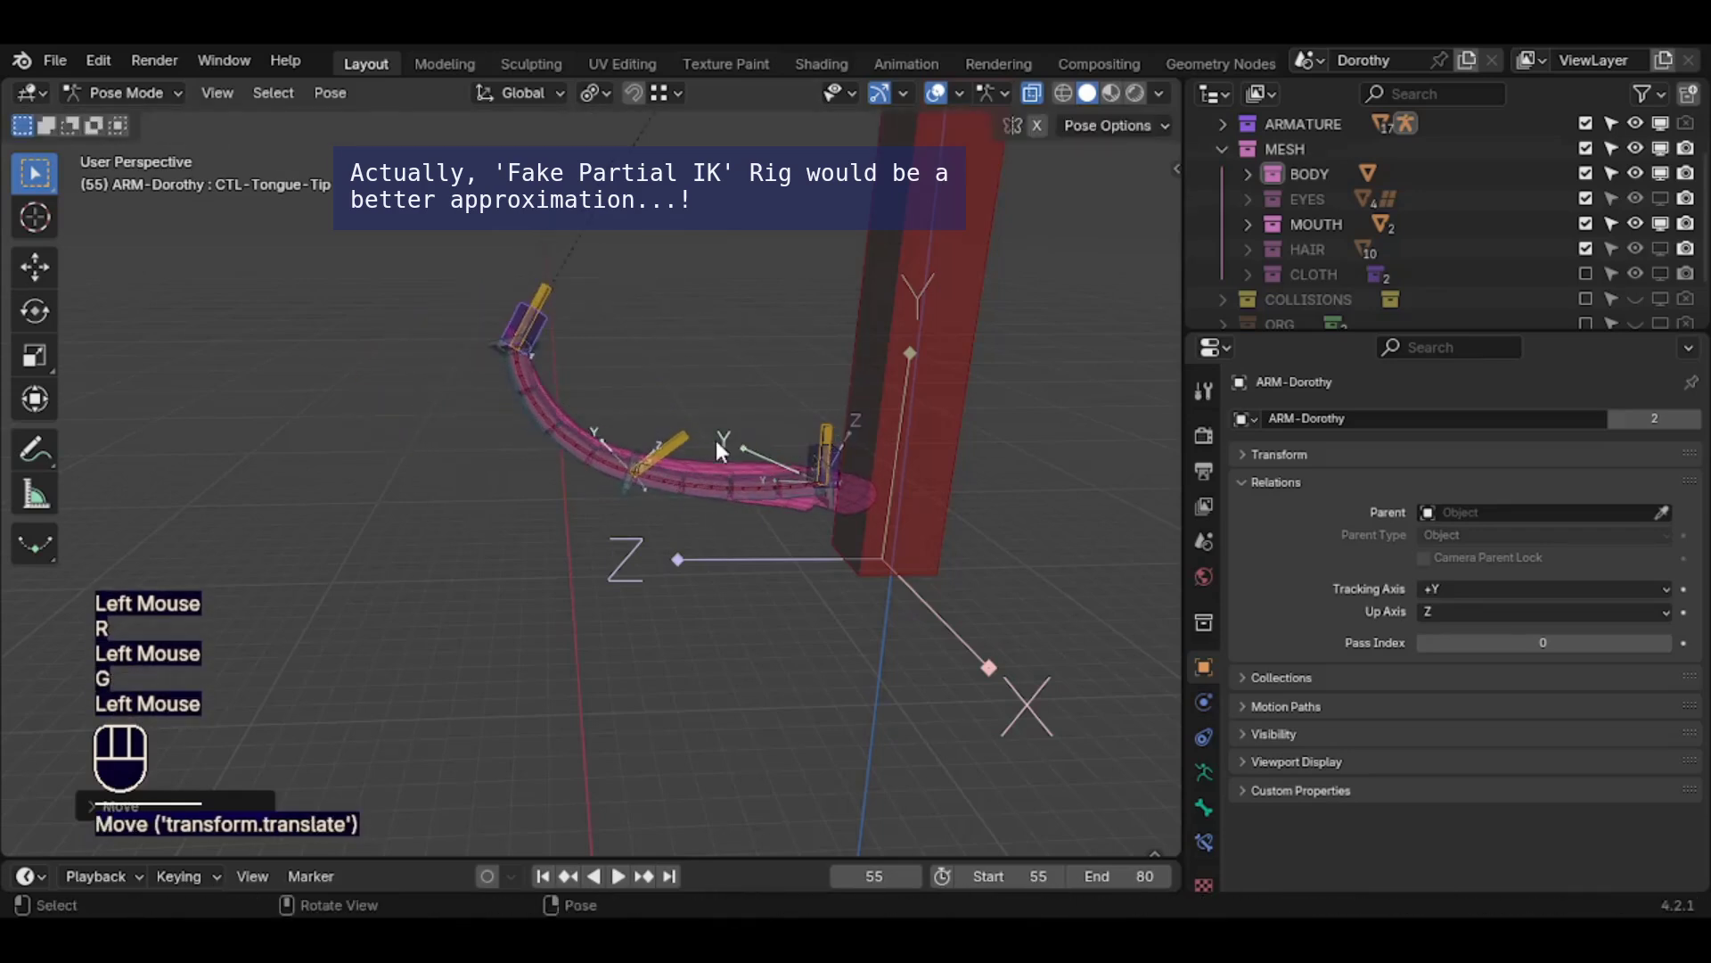
Move the middle tweak bone TWK-Tongue.002 downward so the tongue mesh bulges away from the control curve
{"action": "left_click", "coordinate": [642, 450]}
{"action": "key", "text": "g"}
{"action": "left_click", "coordinate": [660, 485]}
{"action": "key", "text": "g"}
{"action": "left_click", "coordinate": [644, 515]}
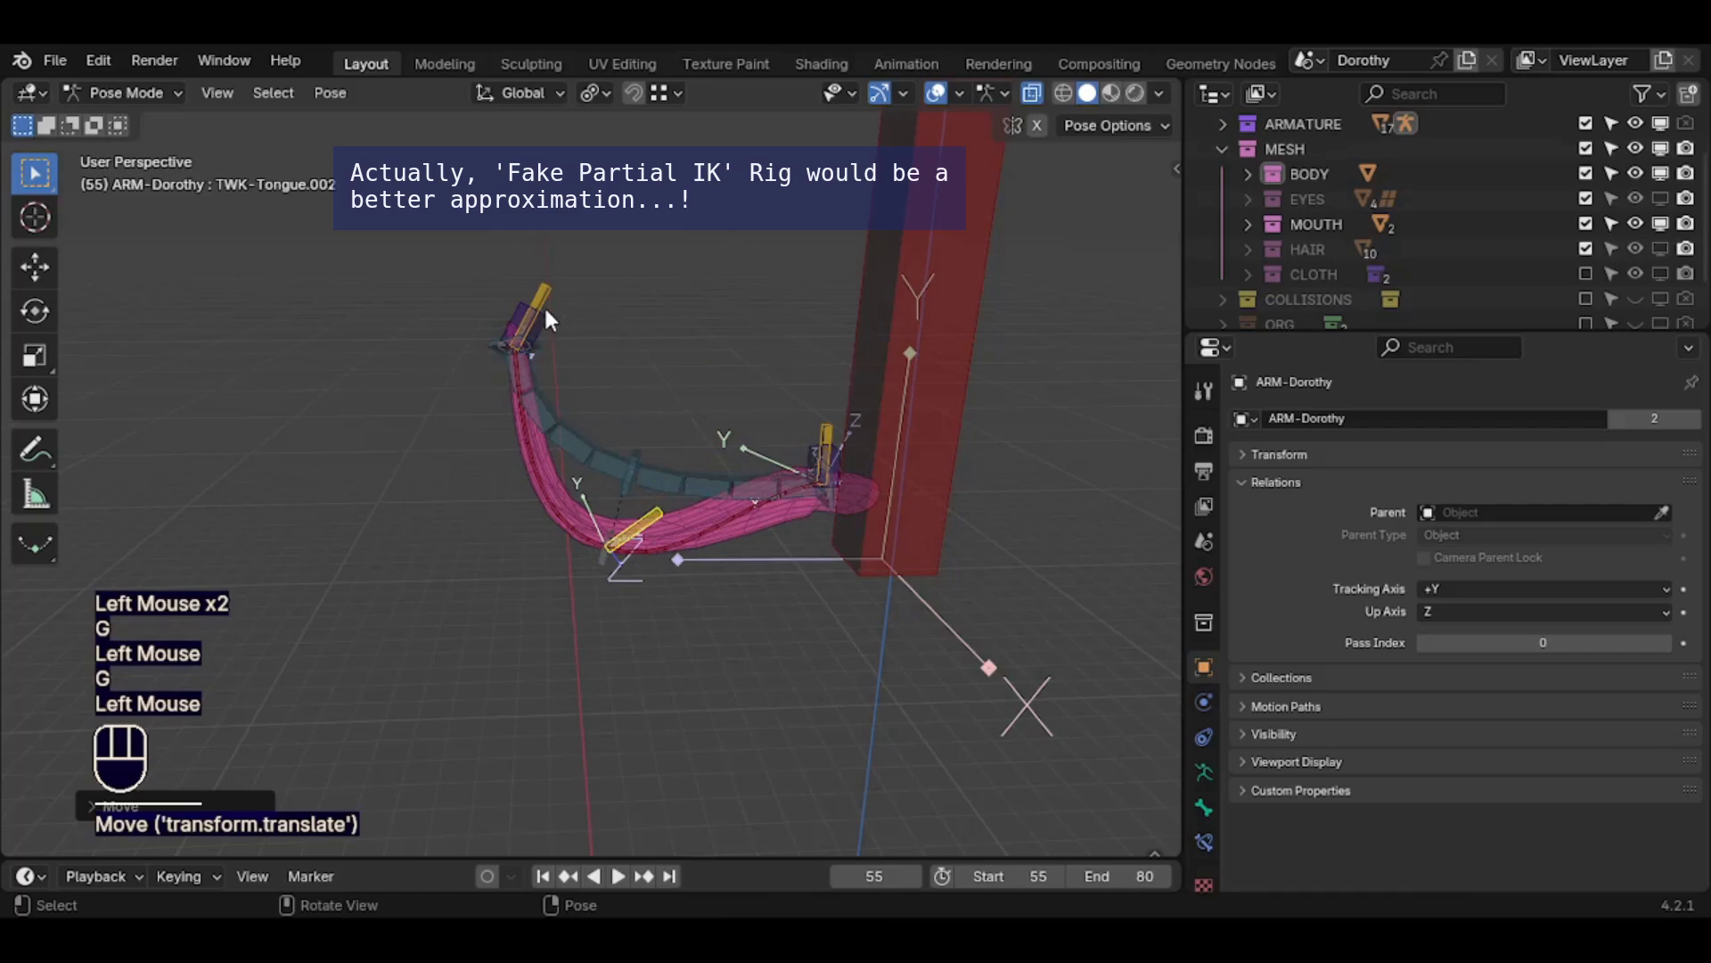
Rotate the tip tweak bone TWK-Tongue.003 and move it in toward the middle of the tongue
{"action": "left_click", "coordinate": [586, 305]}
{"action": "key", "text": "r"}
{"action": "left_click", "coordinate": [628, 495]}
{"action": "key", "text": "g"}
{"action": "left_click", "coordinate": [633, 499]}
{"action": "key", "text": "g"}
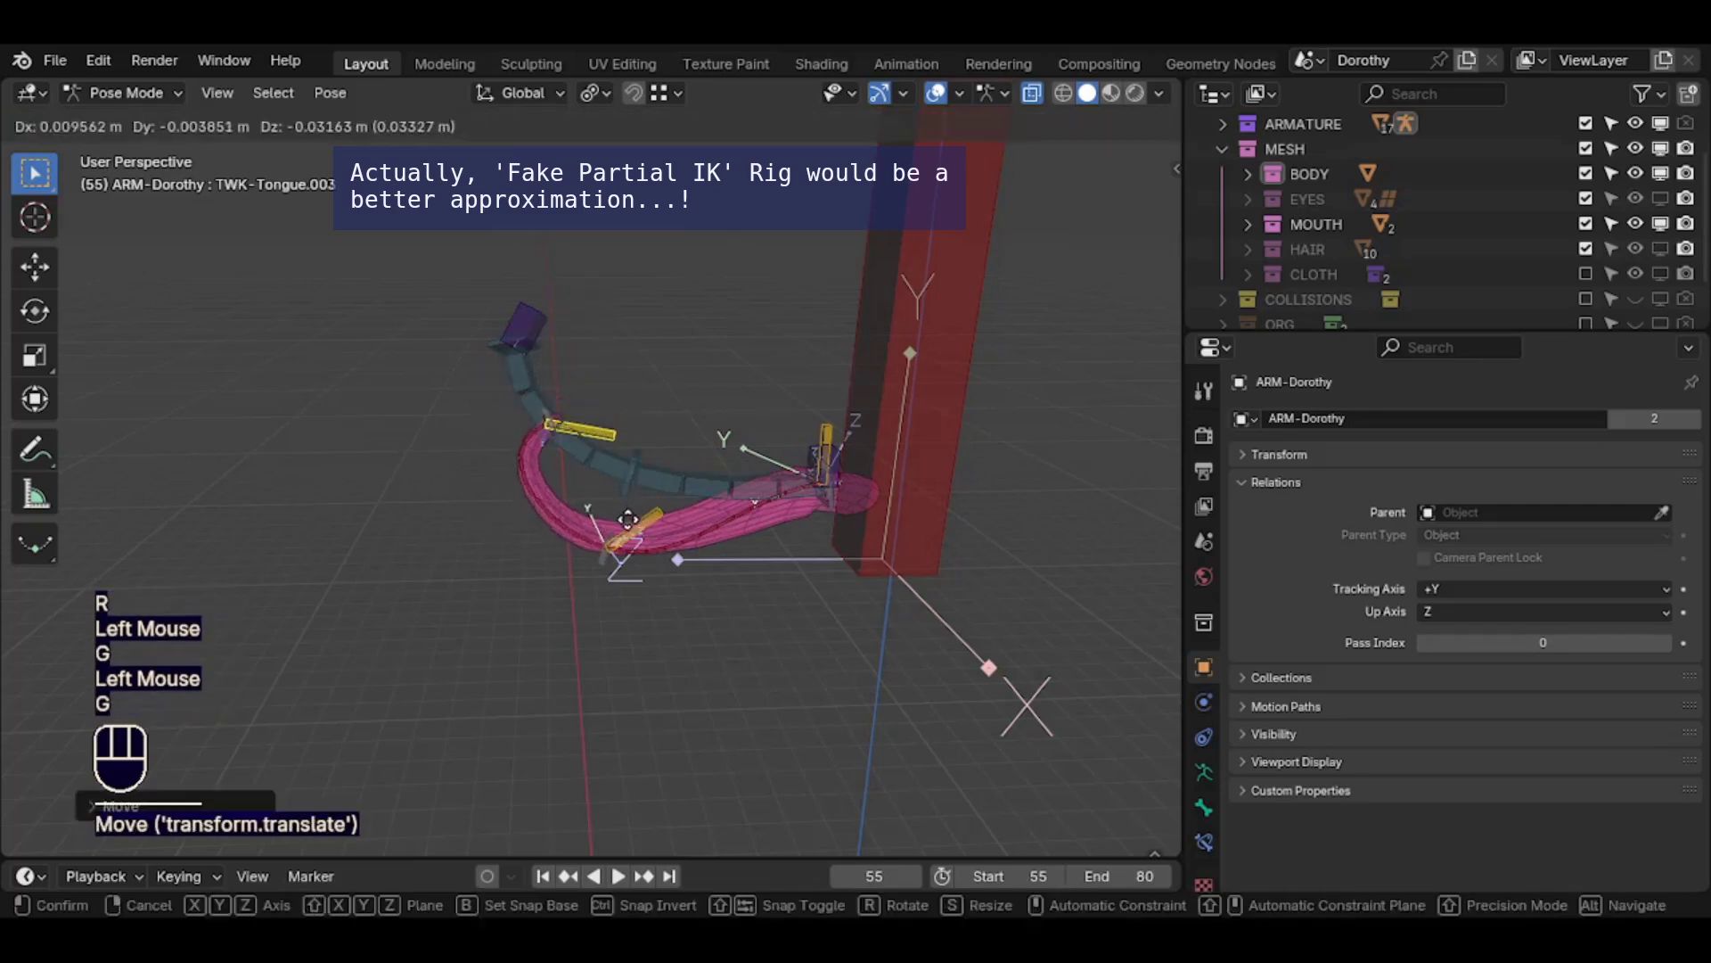
{"action": "left_click", "coordinate": [628, 523]}
Move the tweak bone at the tongue's root, and move the CTL-Tongue-Base control upward
{"action": "left_click", "coordinate": [823, 435]}
{"action": "key", "text": "g"}
{"action": "left_click", "coordinate": [821, 382]}
{"action": "left_click", "coordinate": [827, 464]}
{"action": "key", "text": "g"}
{"action": "left_click", "coordinate": [832, 429]}
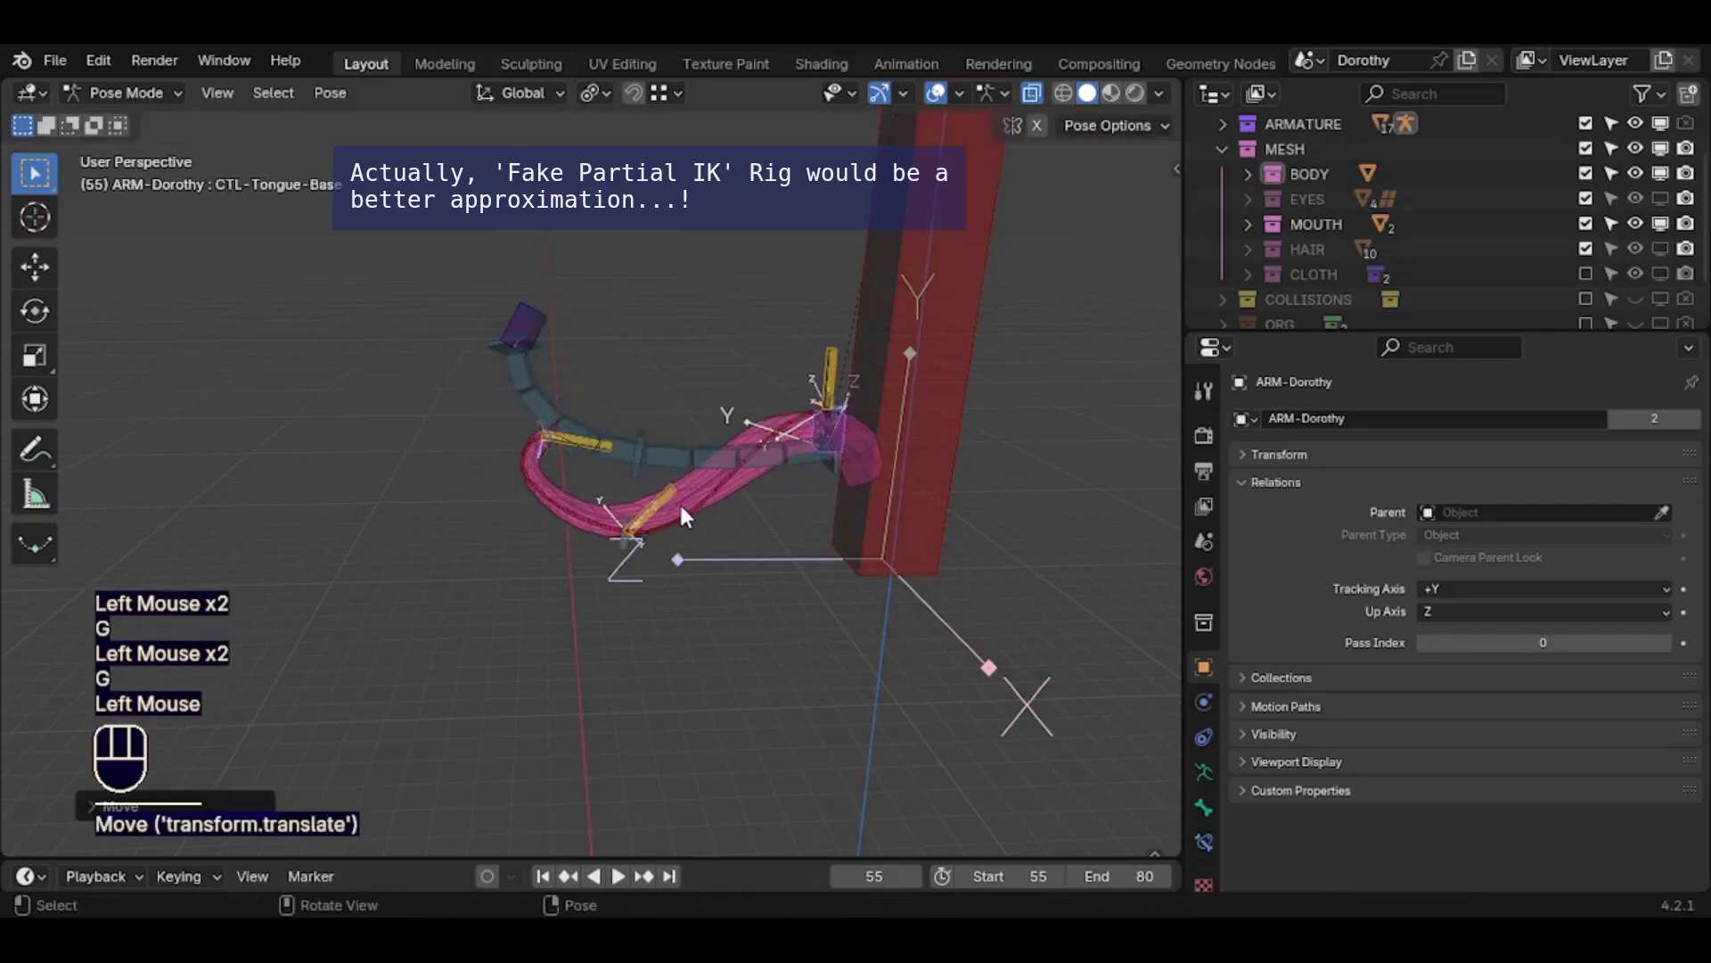
Add a Path curve object to the scene and switch it to Edit Mode
{"action": "key", "text": "shift+a"}
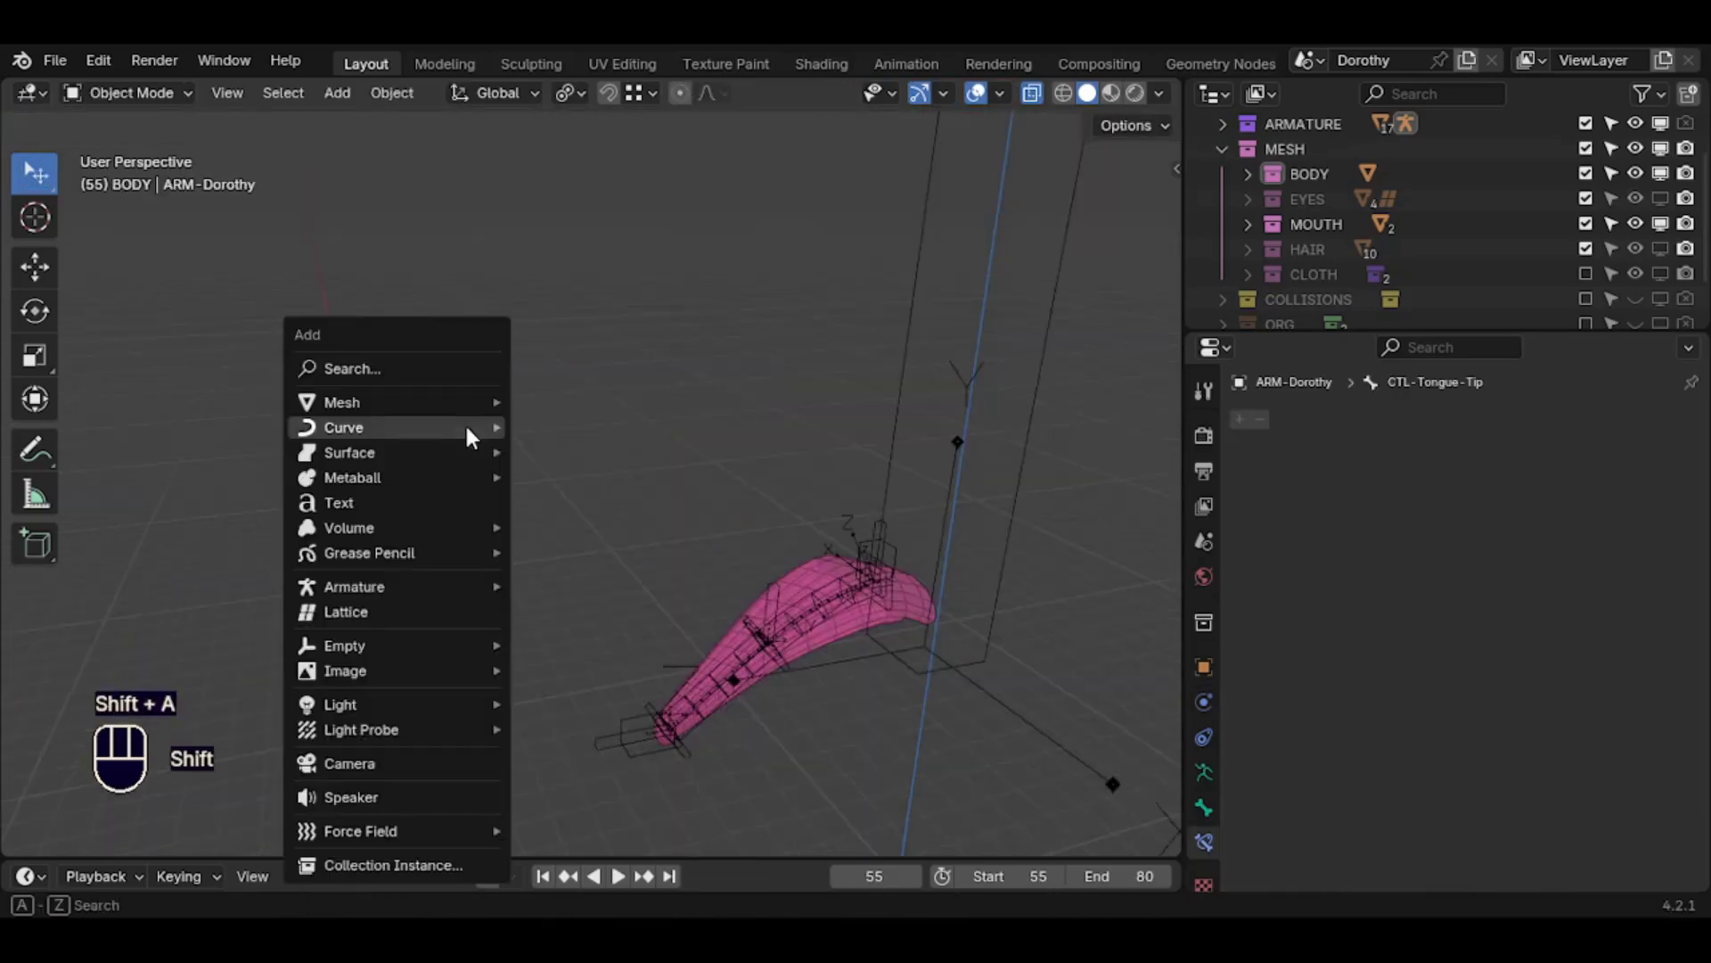
{"action": "mouse_move", "coordinate": [463, 427]}
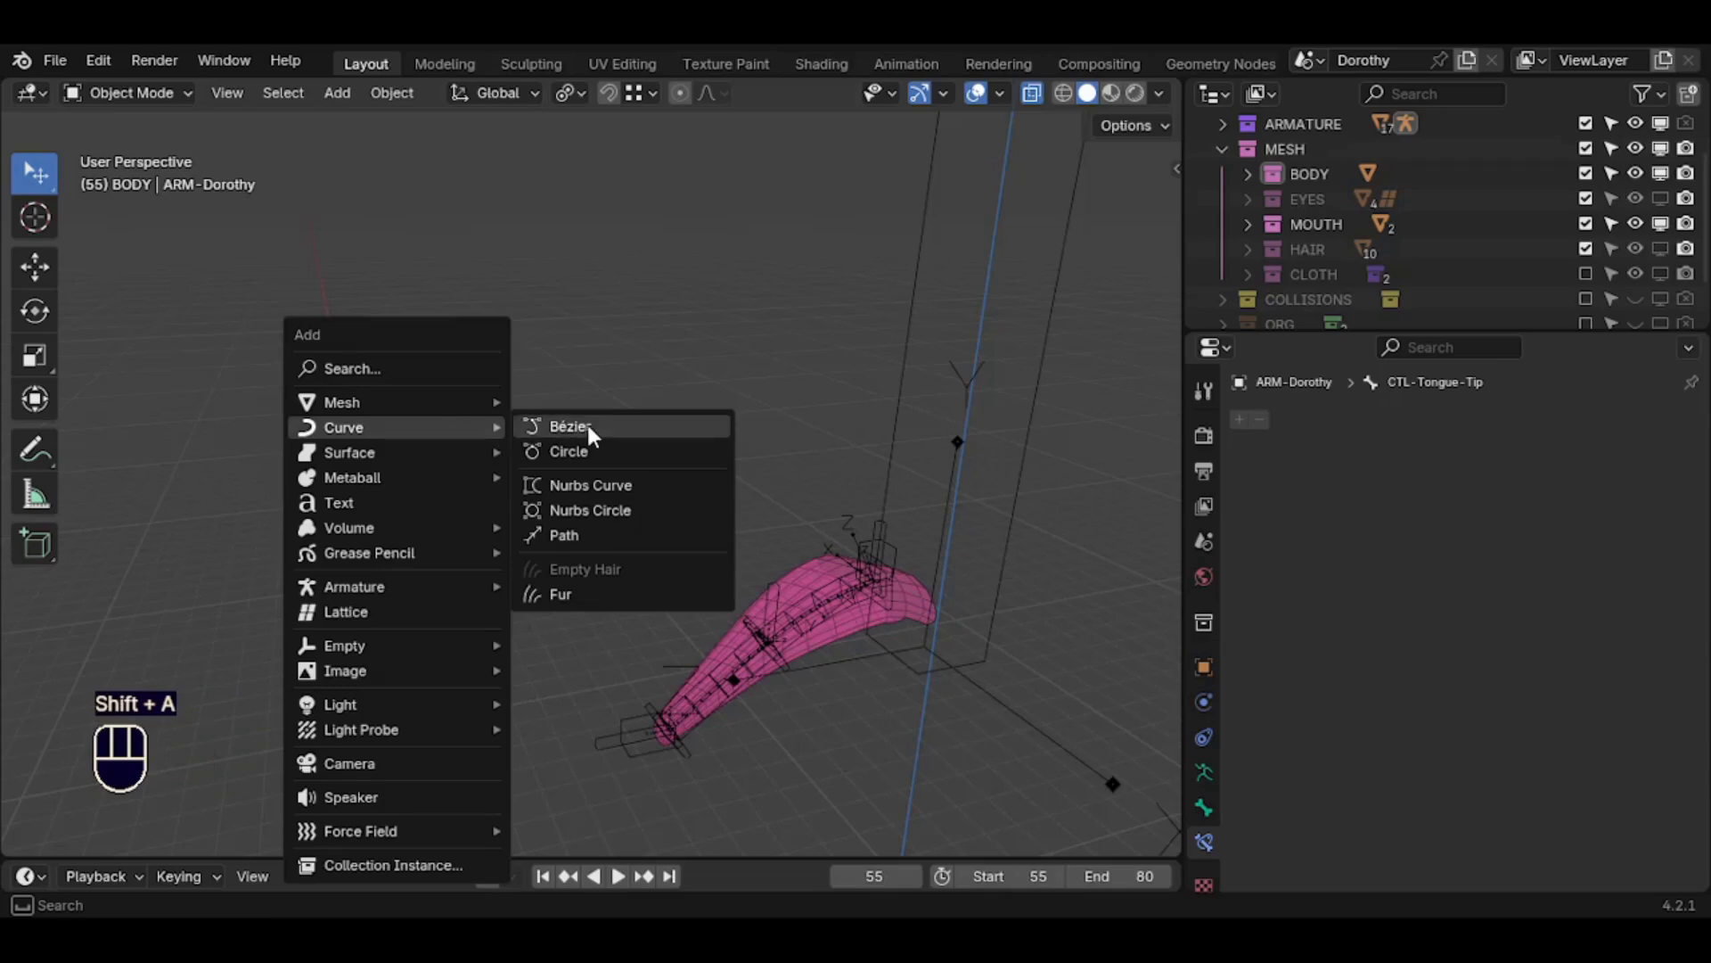
{"action": "left_click", "coordinate": [570, 535]}
{"action": "key", "text": "Tab"}
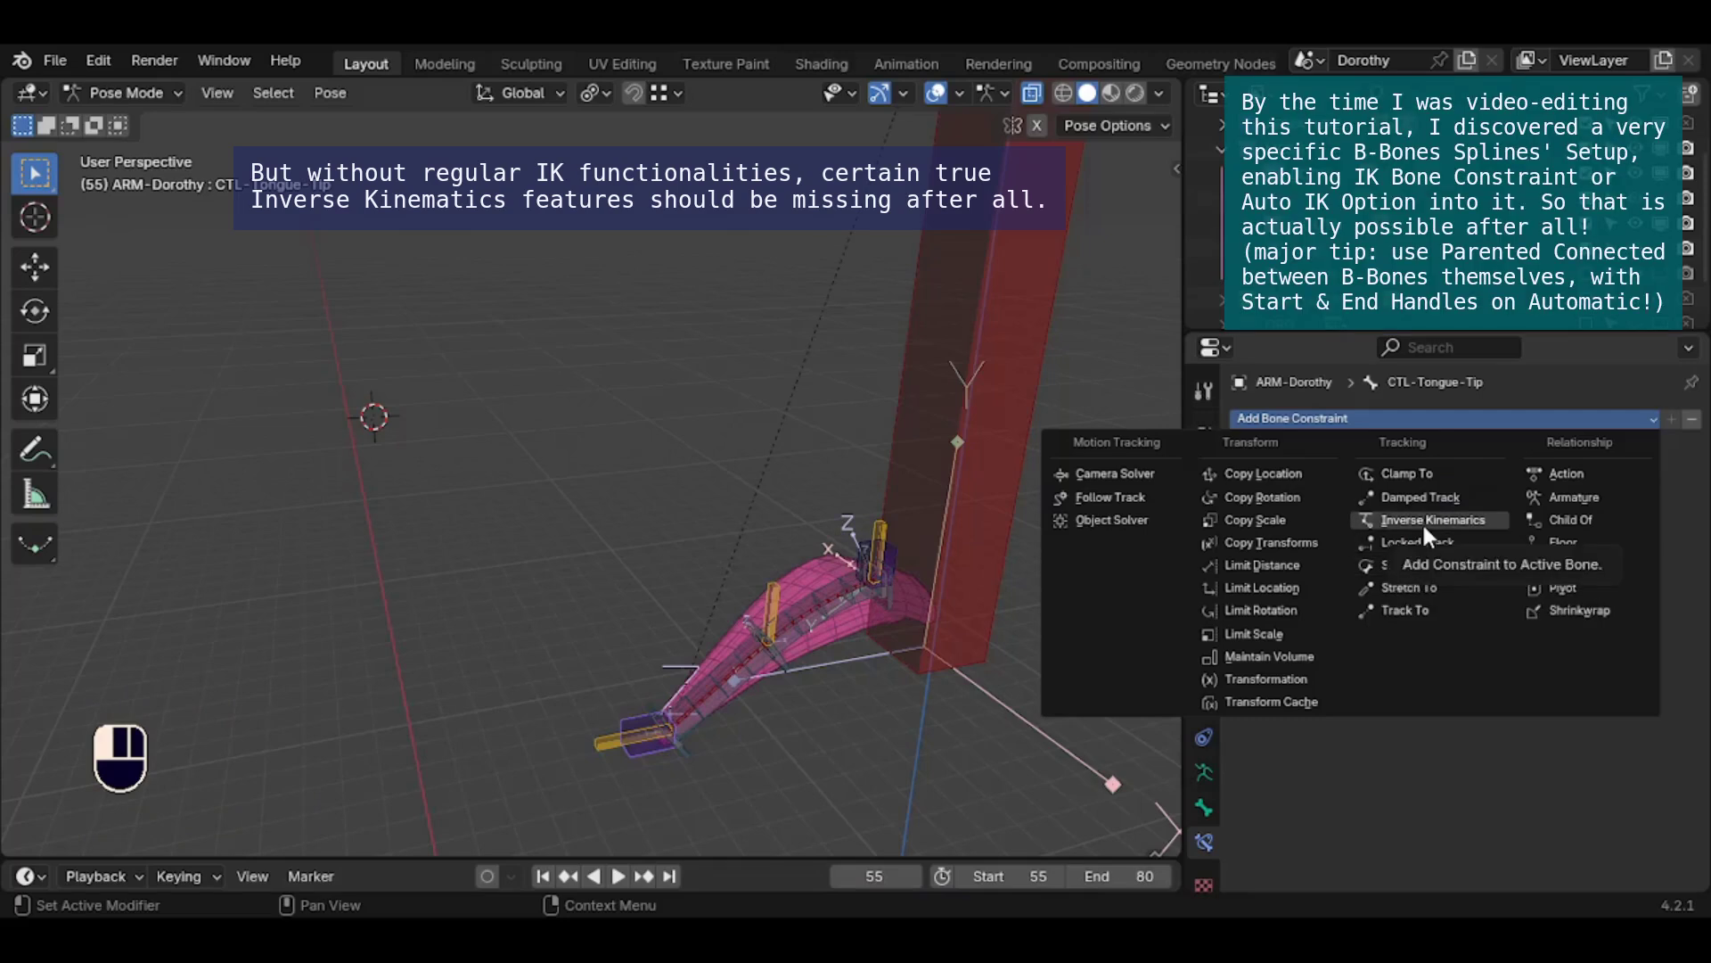
Check the Inverse Kinematics bone constraint and the Auto IK pose option for the tongue tip control
{"action": "left_click", "coordinate": [704, 214]}
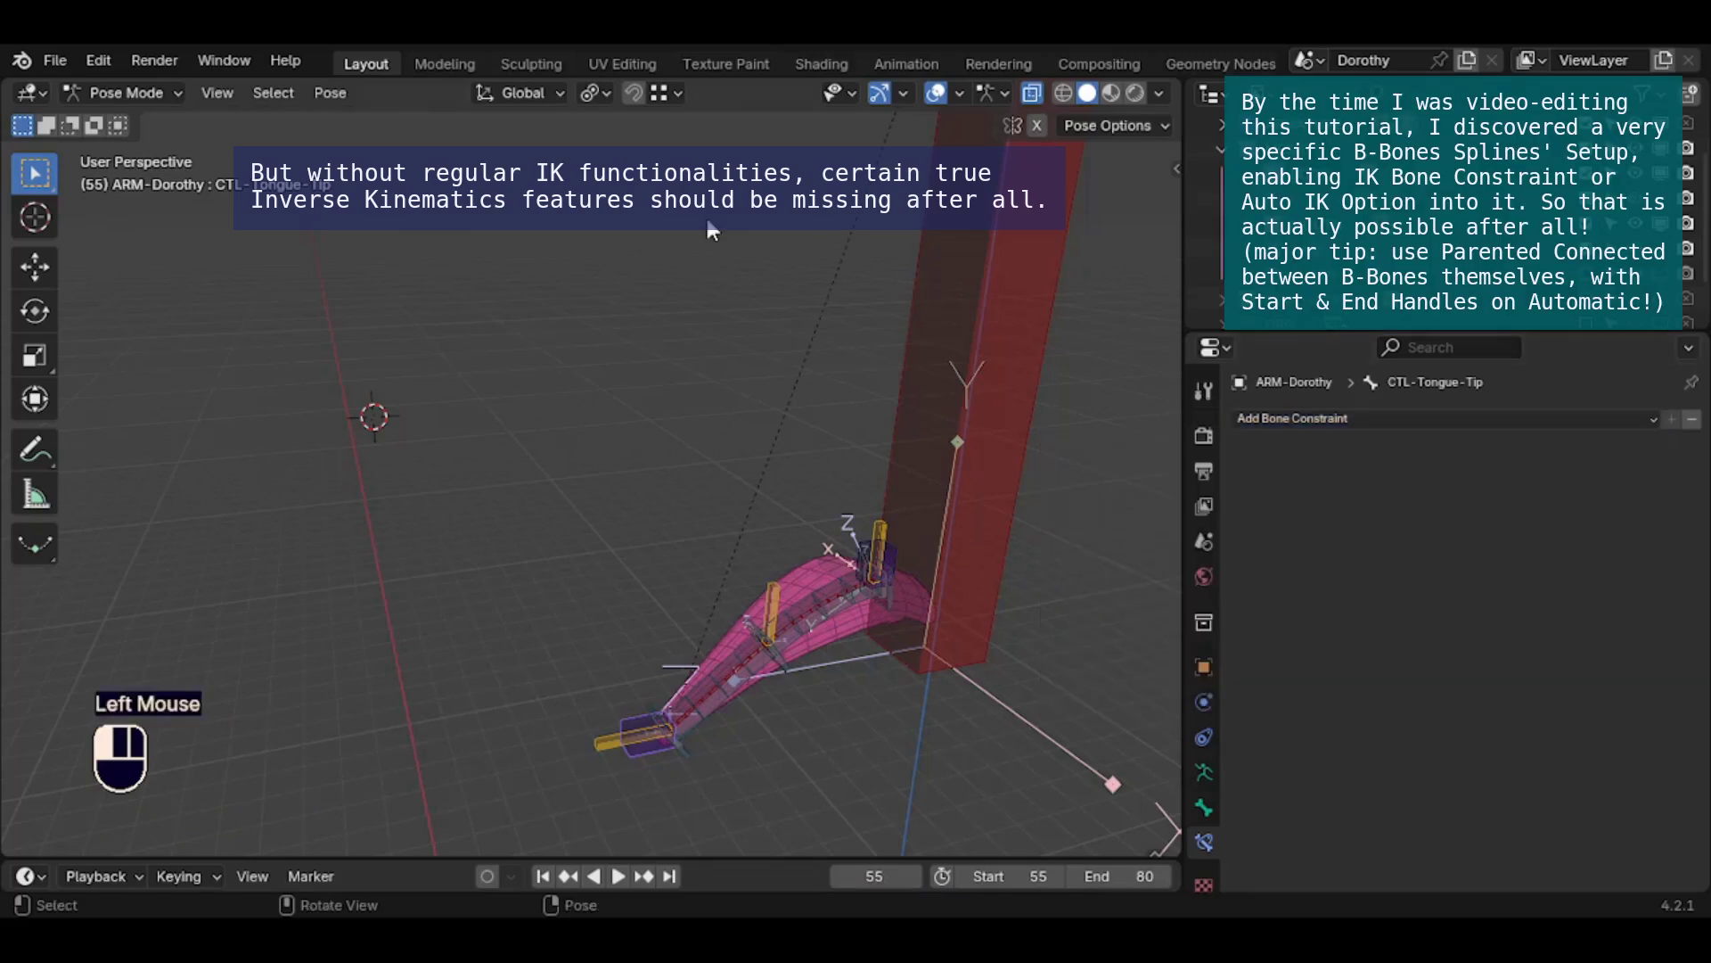
{"action": "key", "text": "n"}
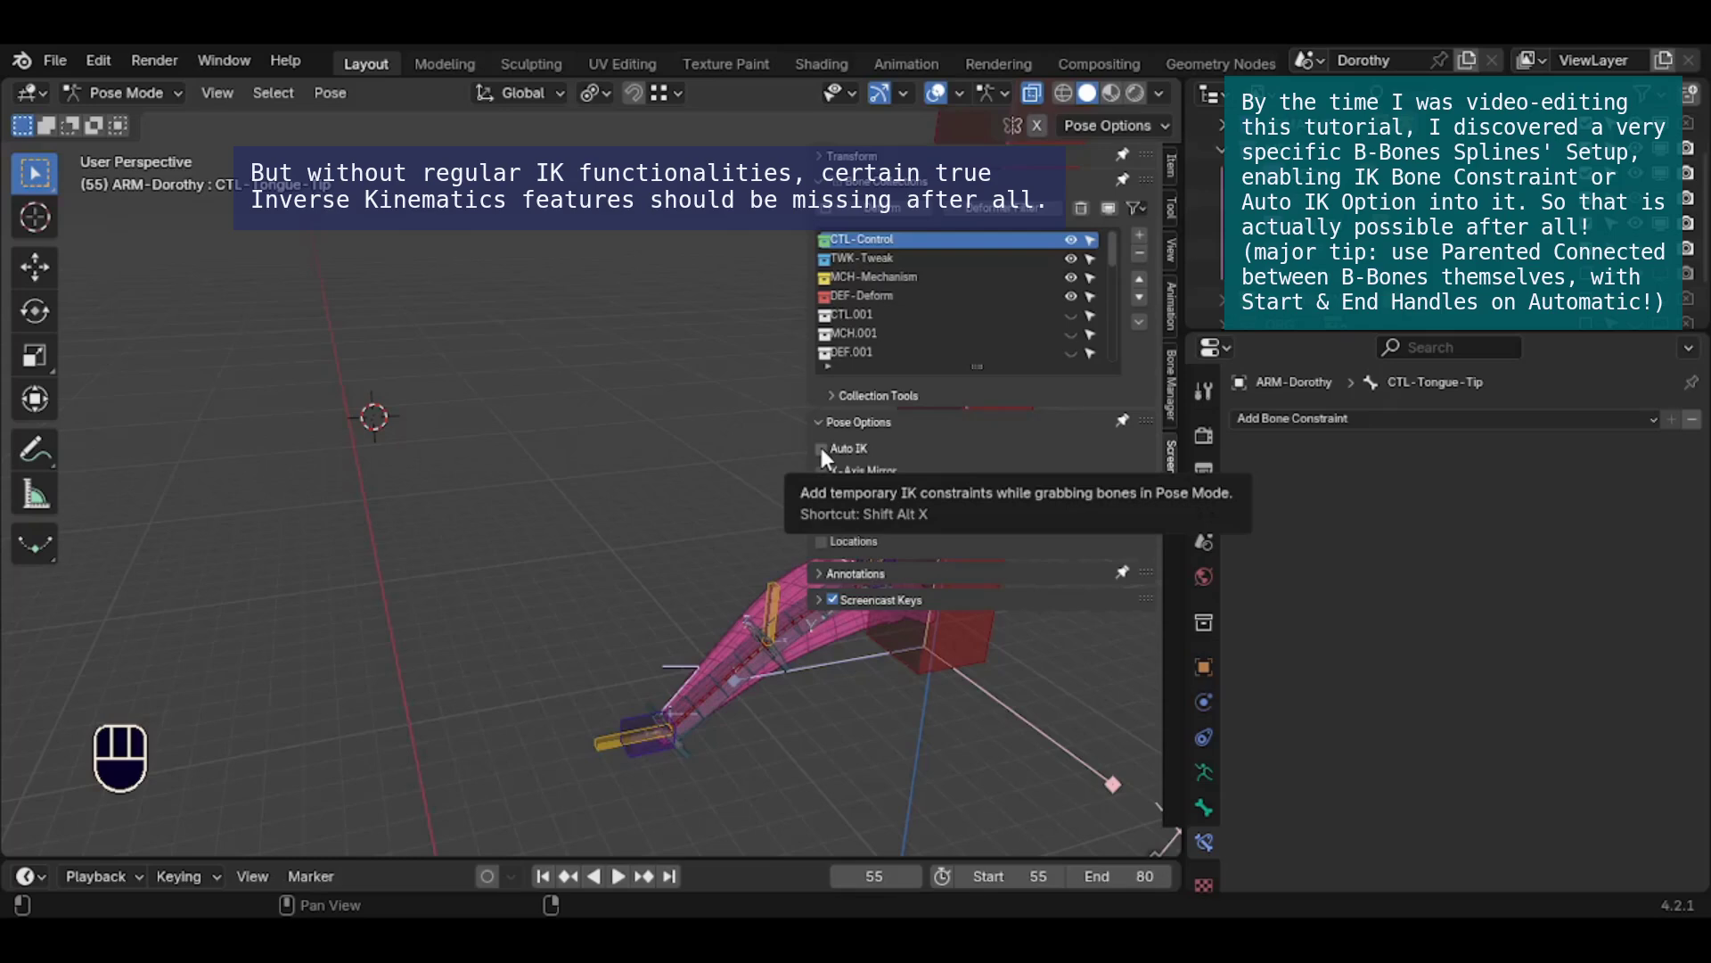
{"action": "key", "text": "n"}
{"action": "middle_click_drag", "start_coordinate": [710, 565], "coordinate": [639, 420], "text": "shift"}
{"action": "scroll", "coordinate": [645, 522], "scroll_direction": "up", "scroll_amount": 2}
{"action": "mouse_move", "coordinate": [645, 521]}
{"action": "middle_mouse_down", "text": "shift"}
{"action": "mouse_move", "coordinate": [633, 473]}
{"action": "mouse_move", "coordinate": [629, 493]}
{"action": "middle_mouse_up", "text": "shift"}
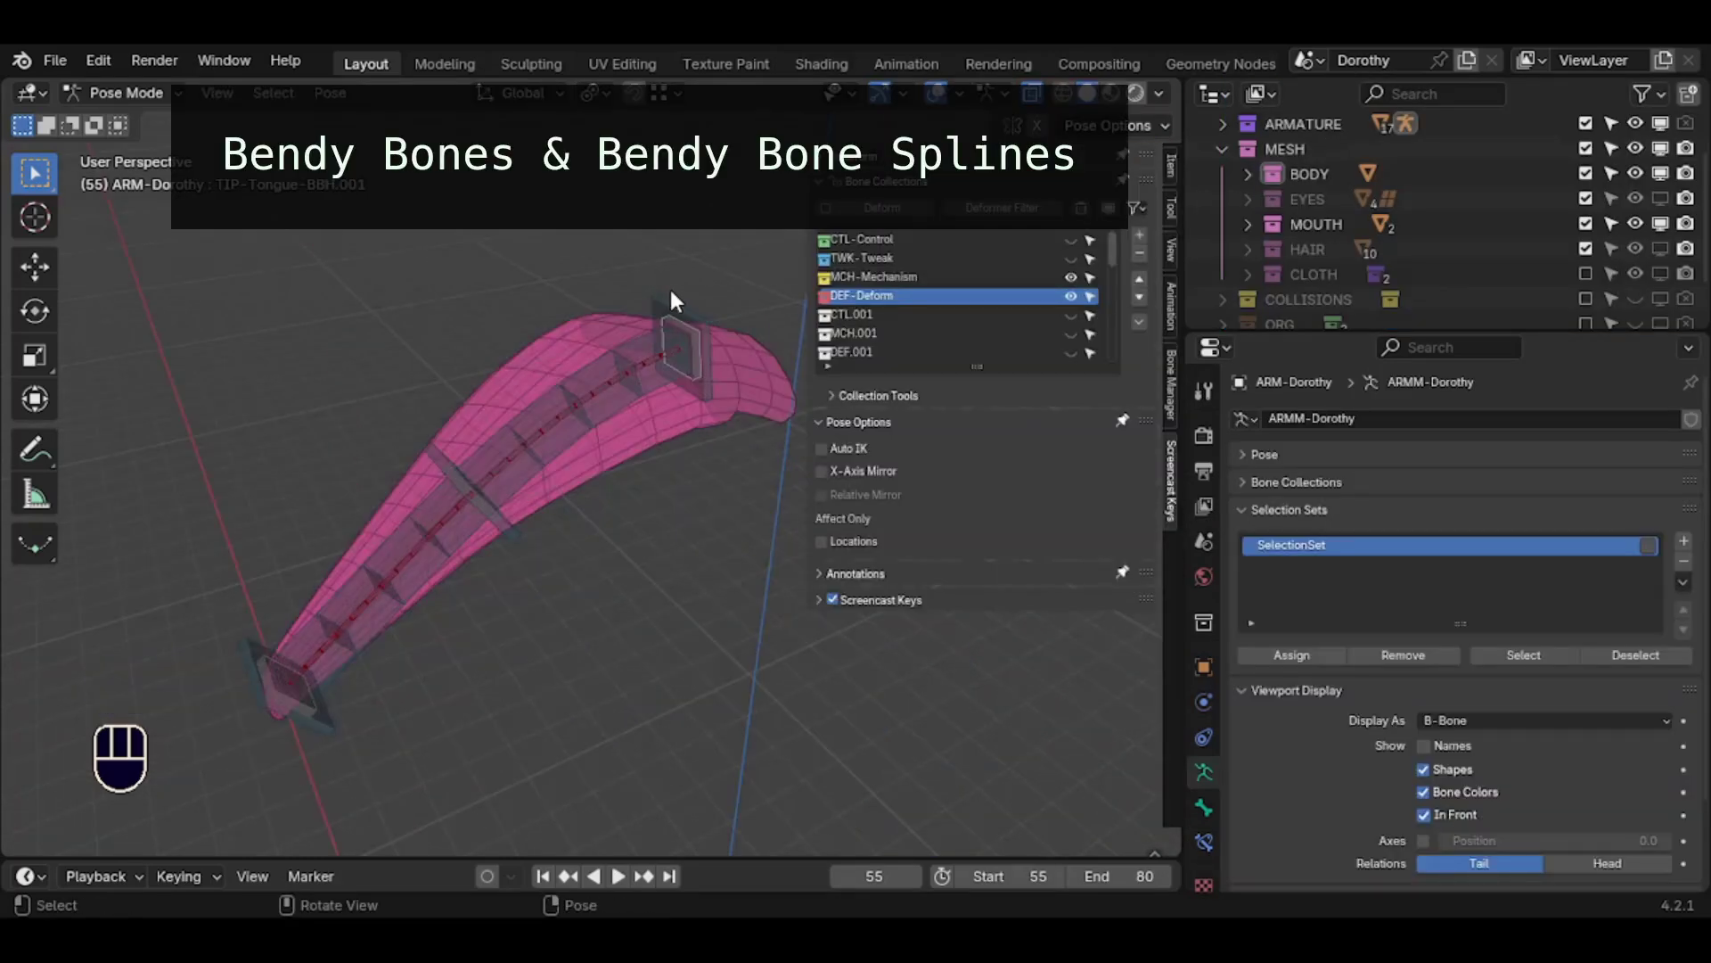
Select the first bendy bone DEF-Tongue-BB.001 together with the handle bones at its two ends
{"action": "left_click", "coordinate": [660, 364]}
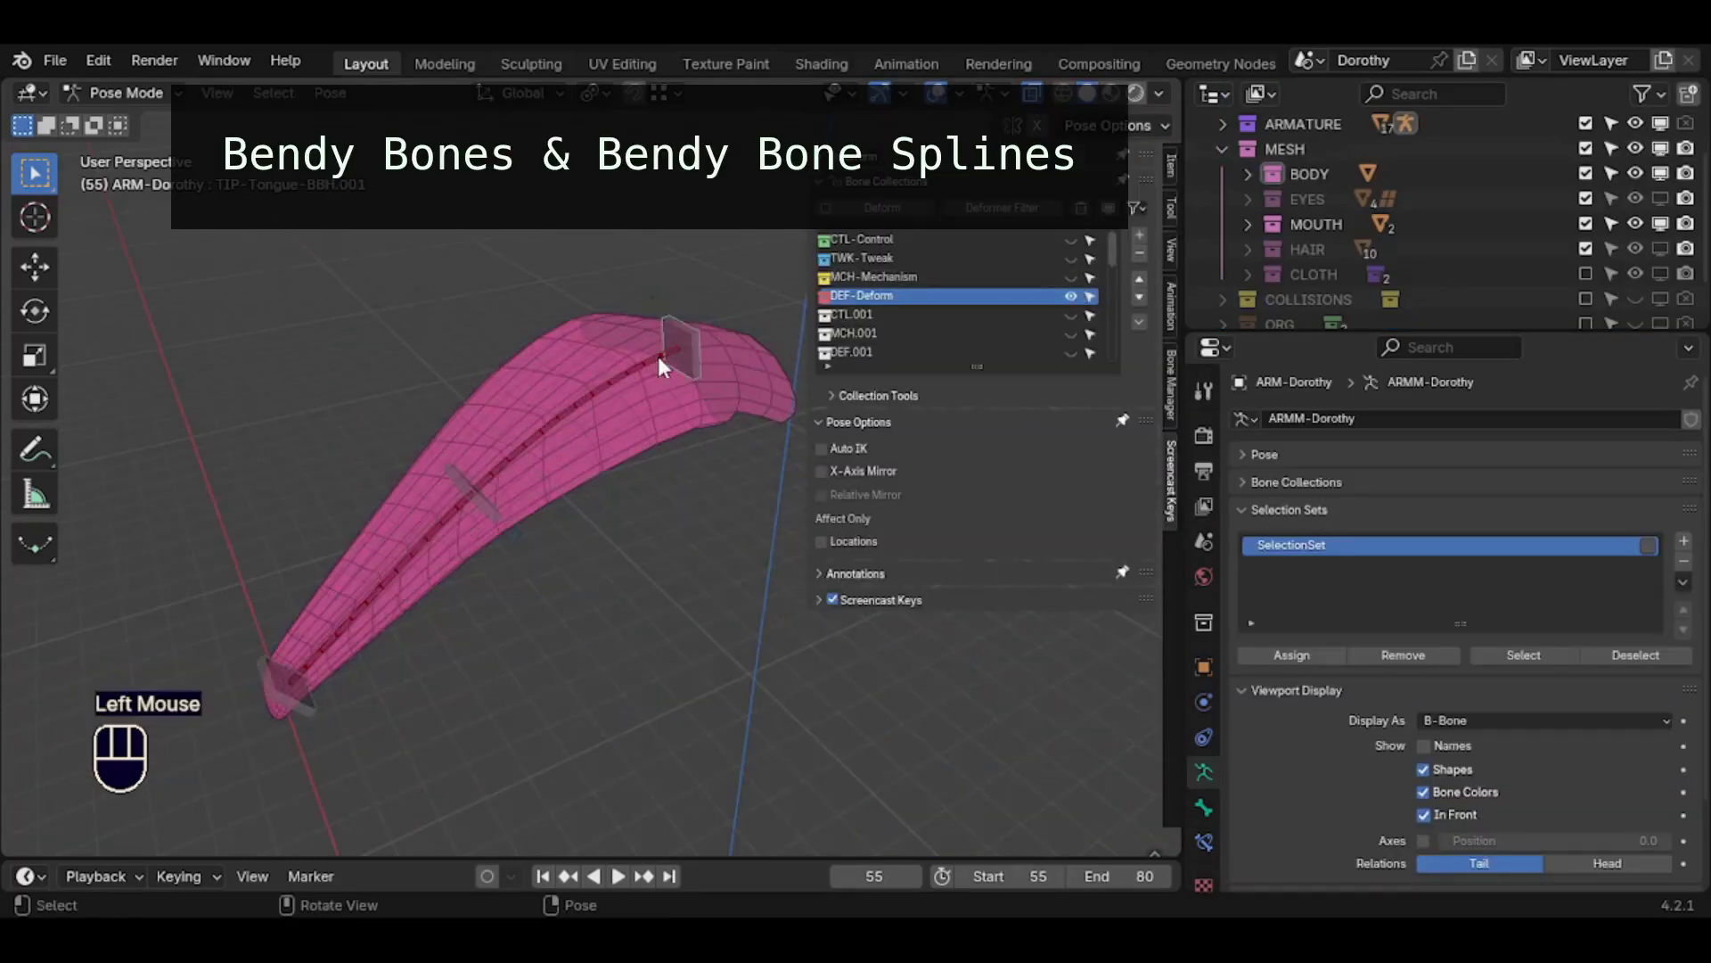
{"action": "middle_click_drag", "start_coordinate": [614, 463], "coordinate": [608, 414], "text": "ctrl"}
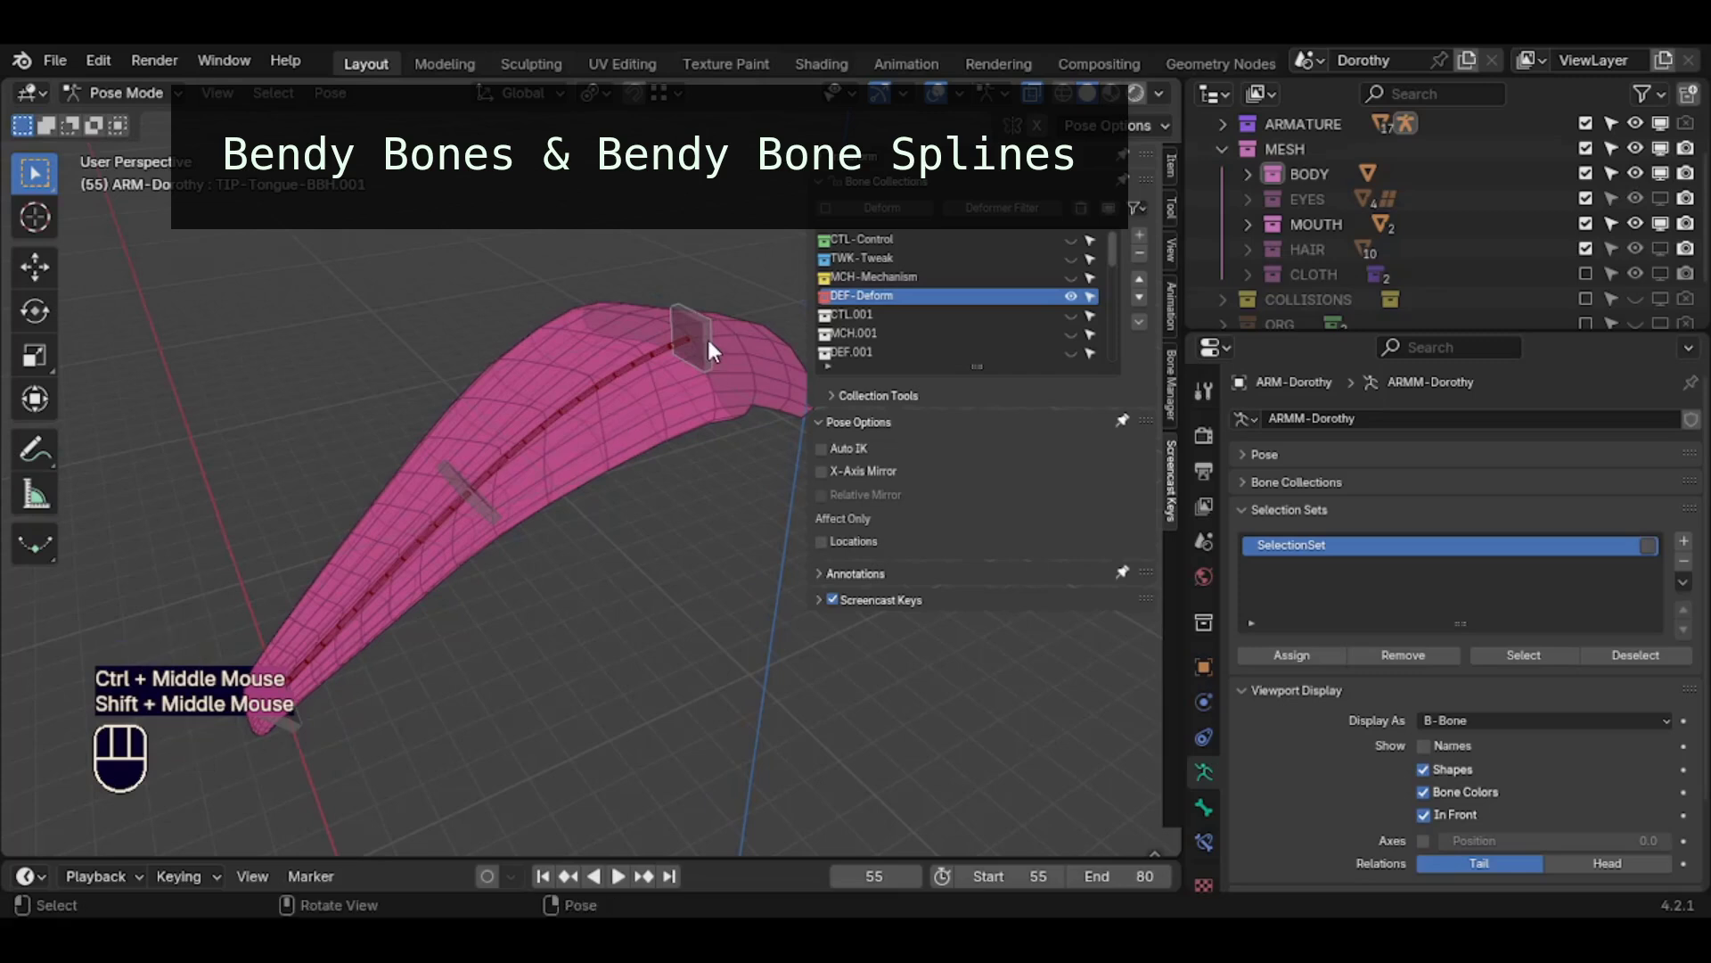
{"action": "left_click", "coordinate": [602, 430]}
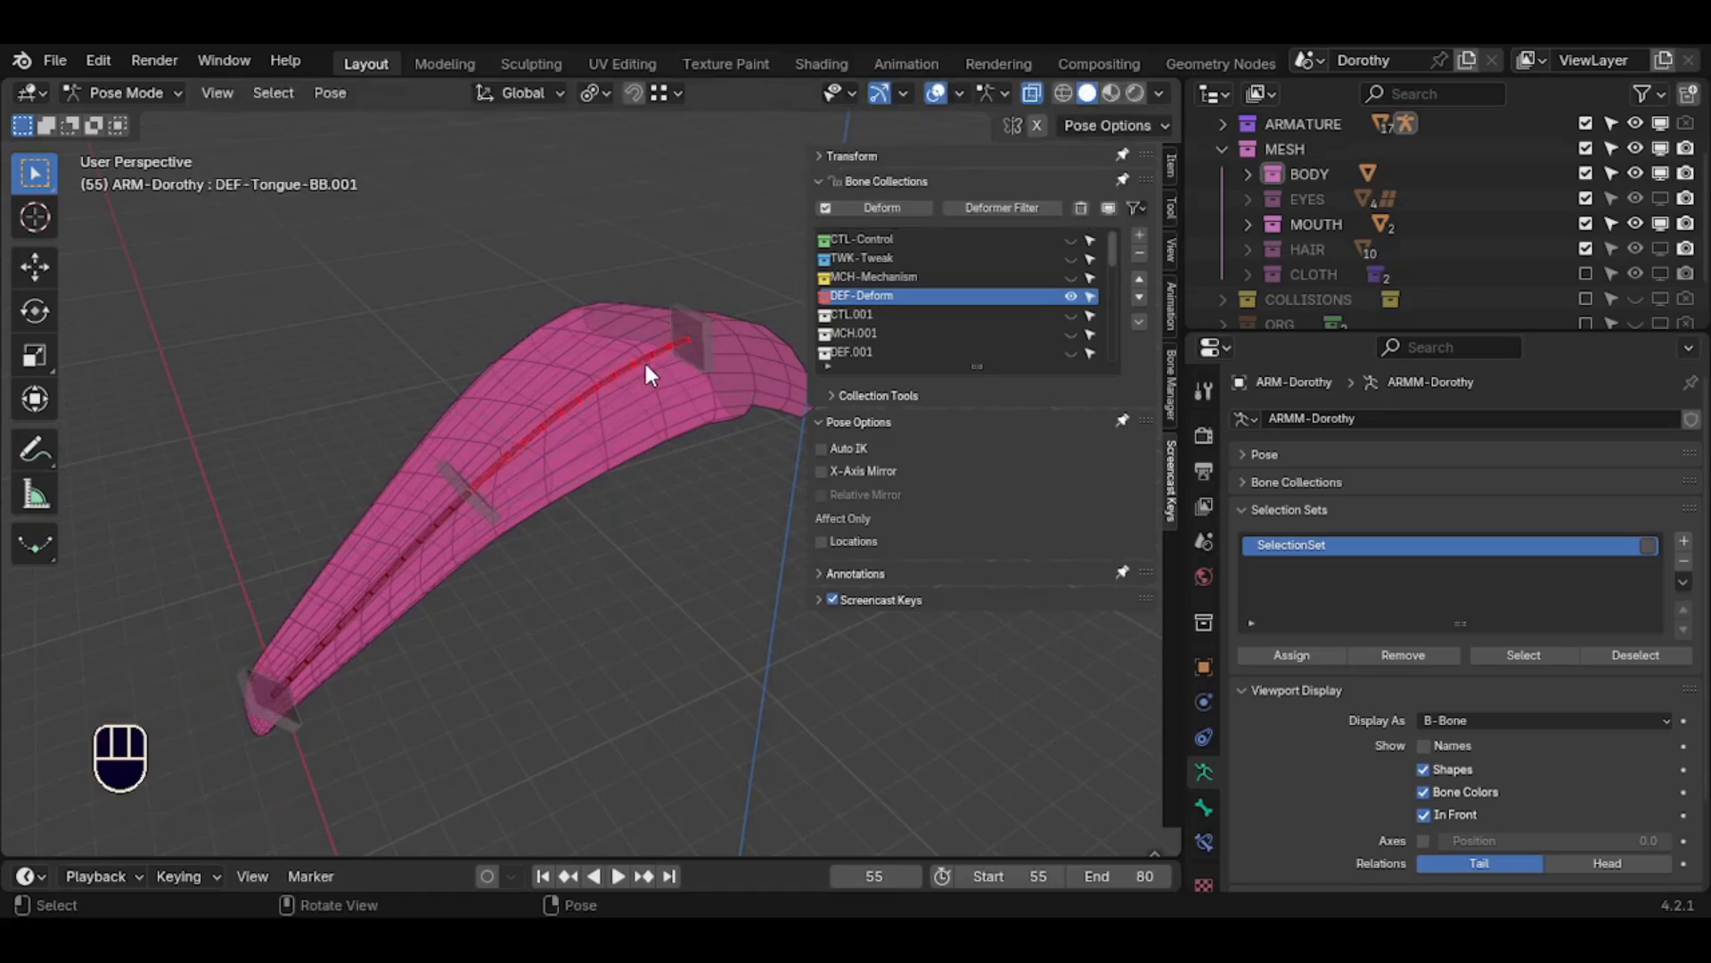
{"action": "left_click", "coordinate": [683, 308], "text": "shift"}
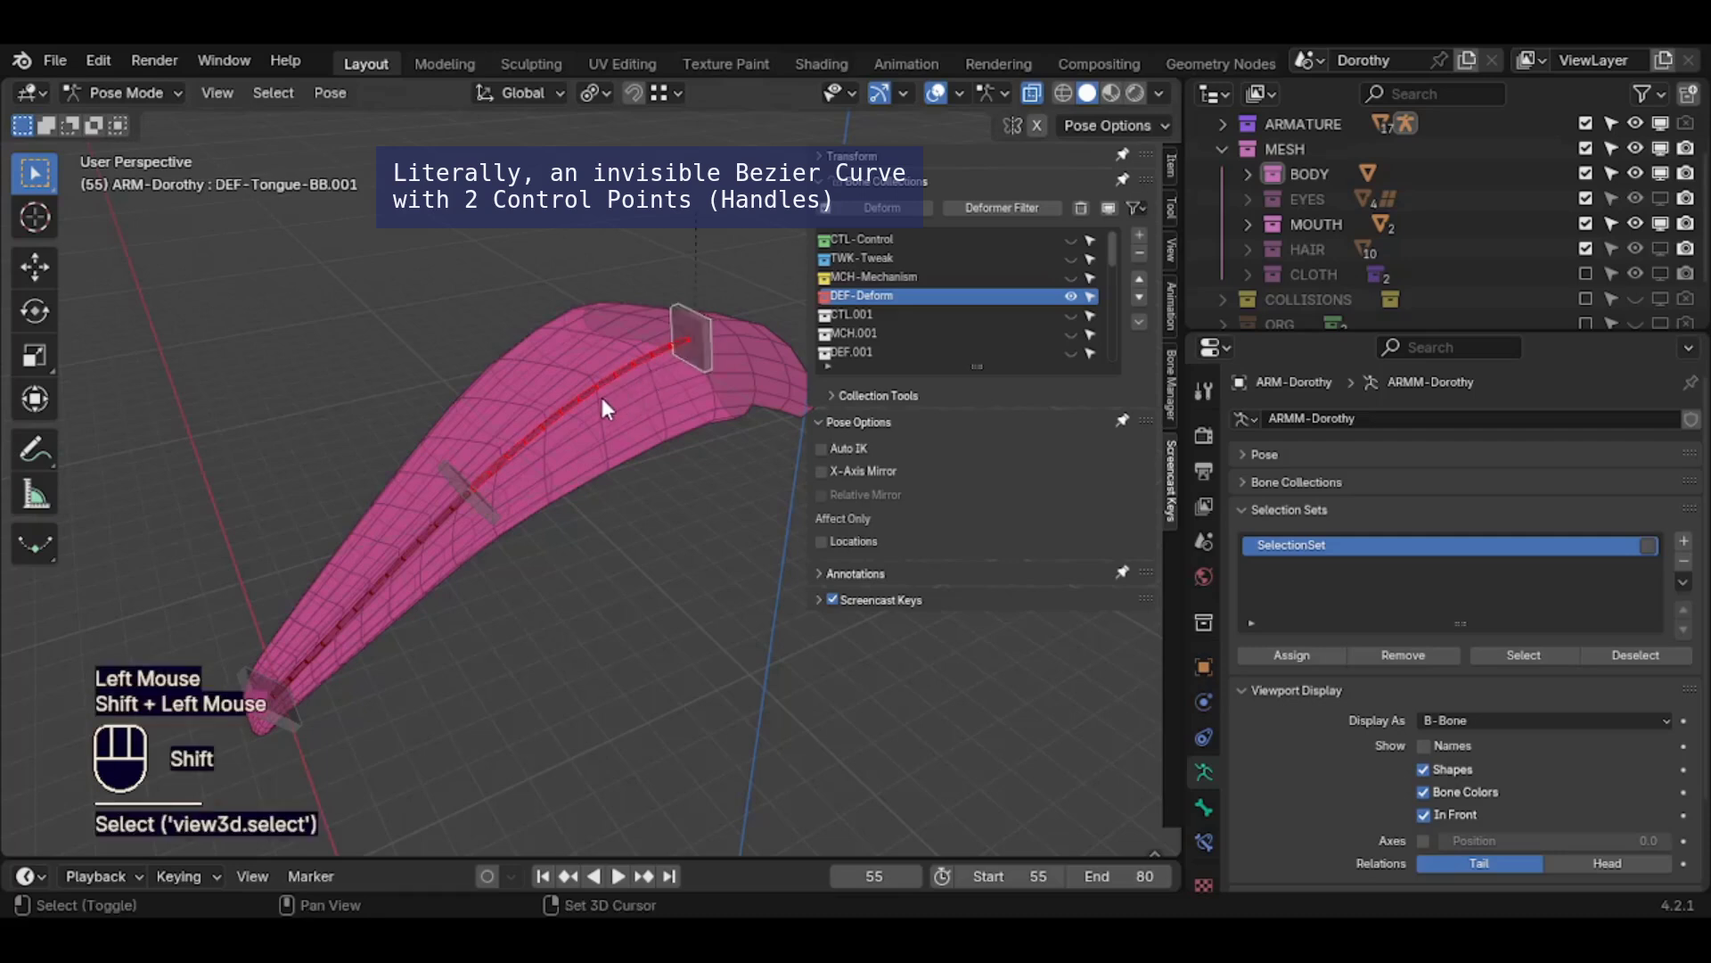
{"action": "left_click", "coordinate": [461, 470], "text": "shift"}
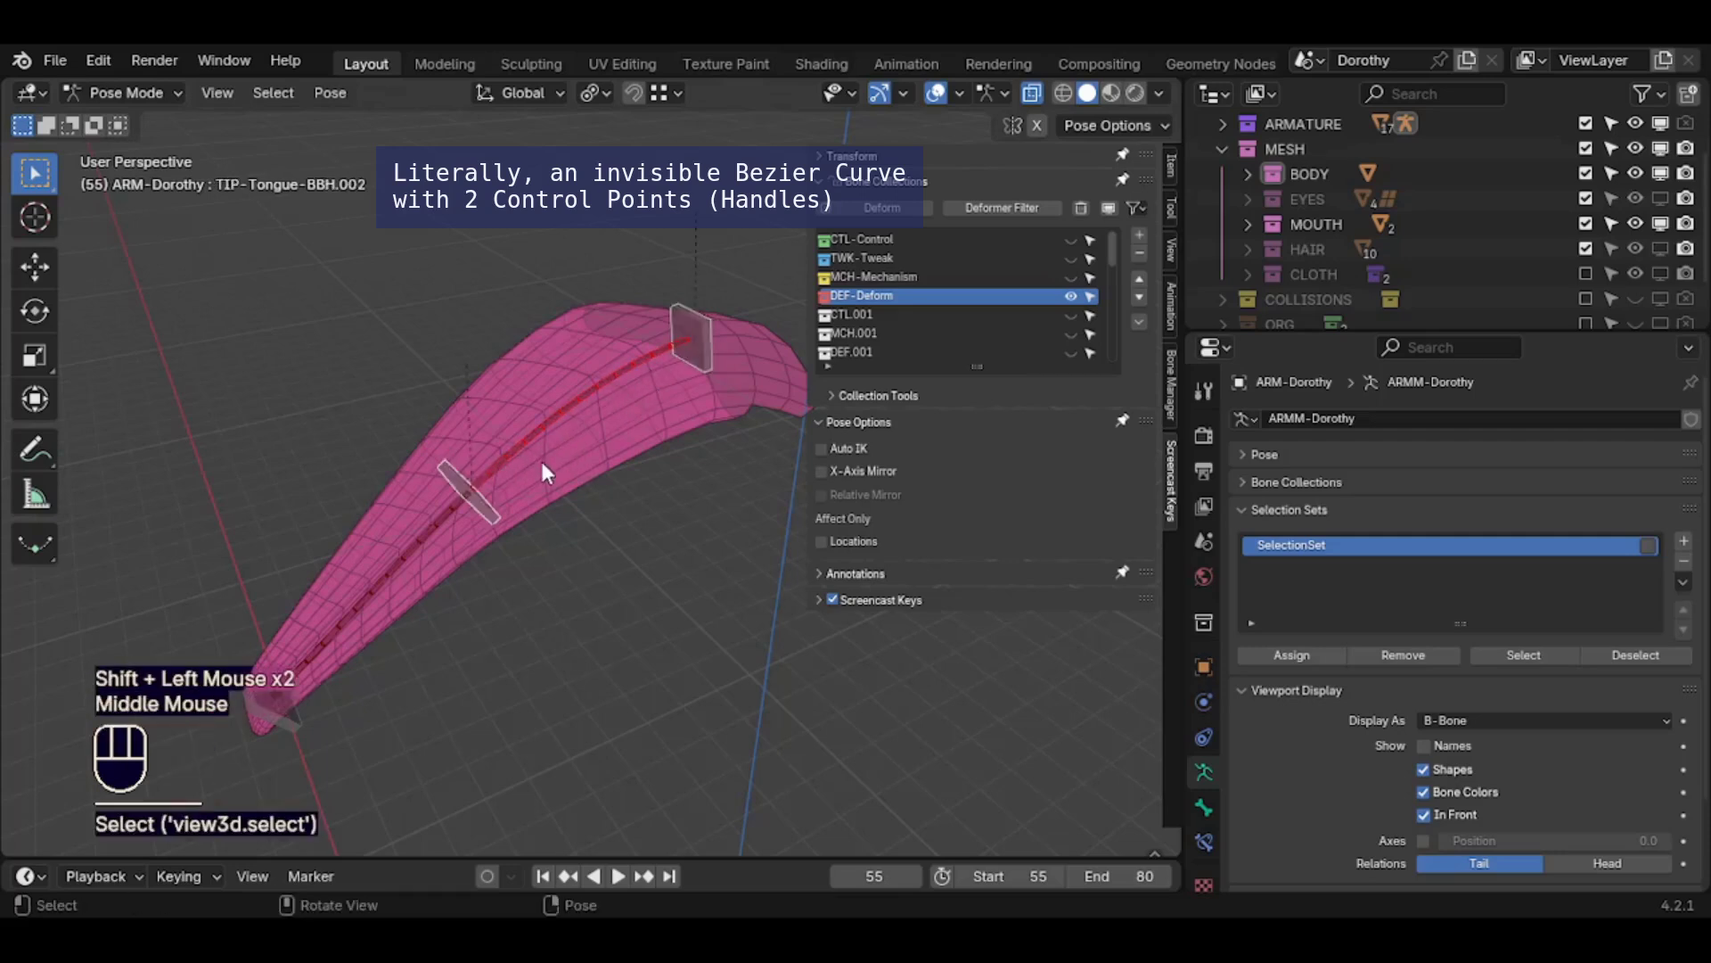
Rebuild the first spline's selection from its two handles, leaving DEF-Tongue-BB.001 as the active bone
{"action": "left_click", "coordinate": [448, 463]}
{"action": "left_click", "coordinate": [683, 312]}
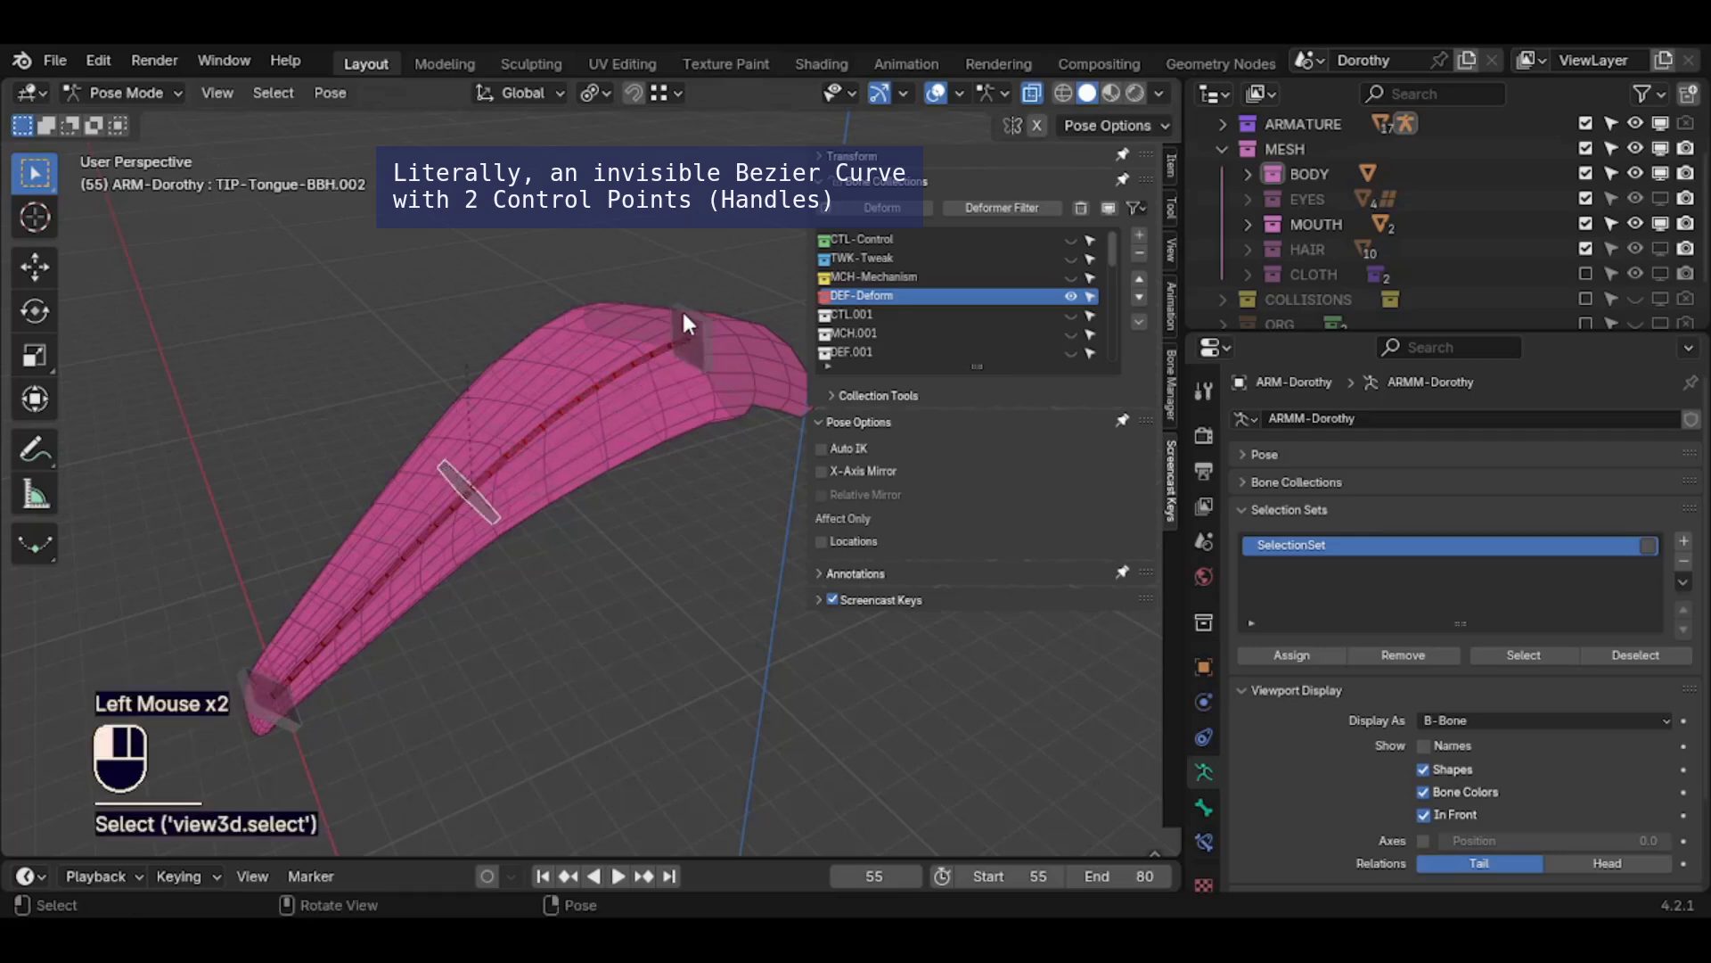
{"action": "left_click", "coordinate": [462, 473], "text": "shift"}
{"action": "left_click", "coordinate": [612, 366], "text": "shift"}
{"action": "left_click", "coordinate": [604, 377], "text": "shift"}
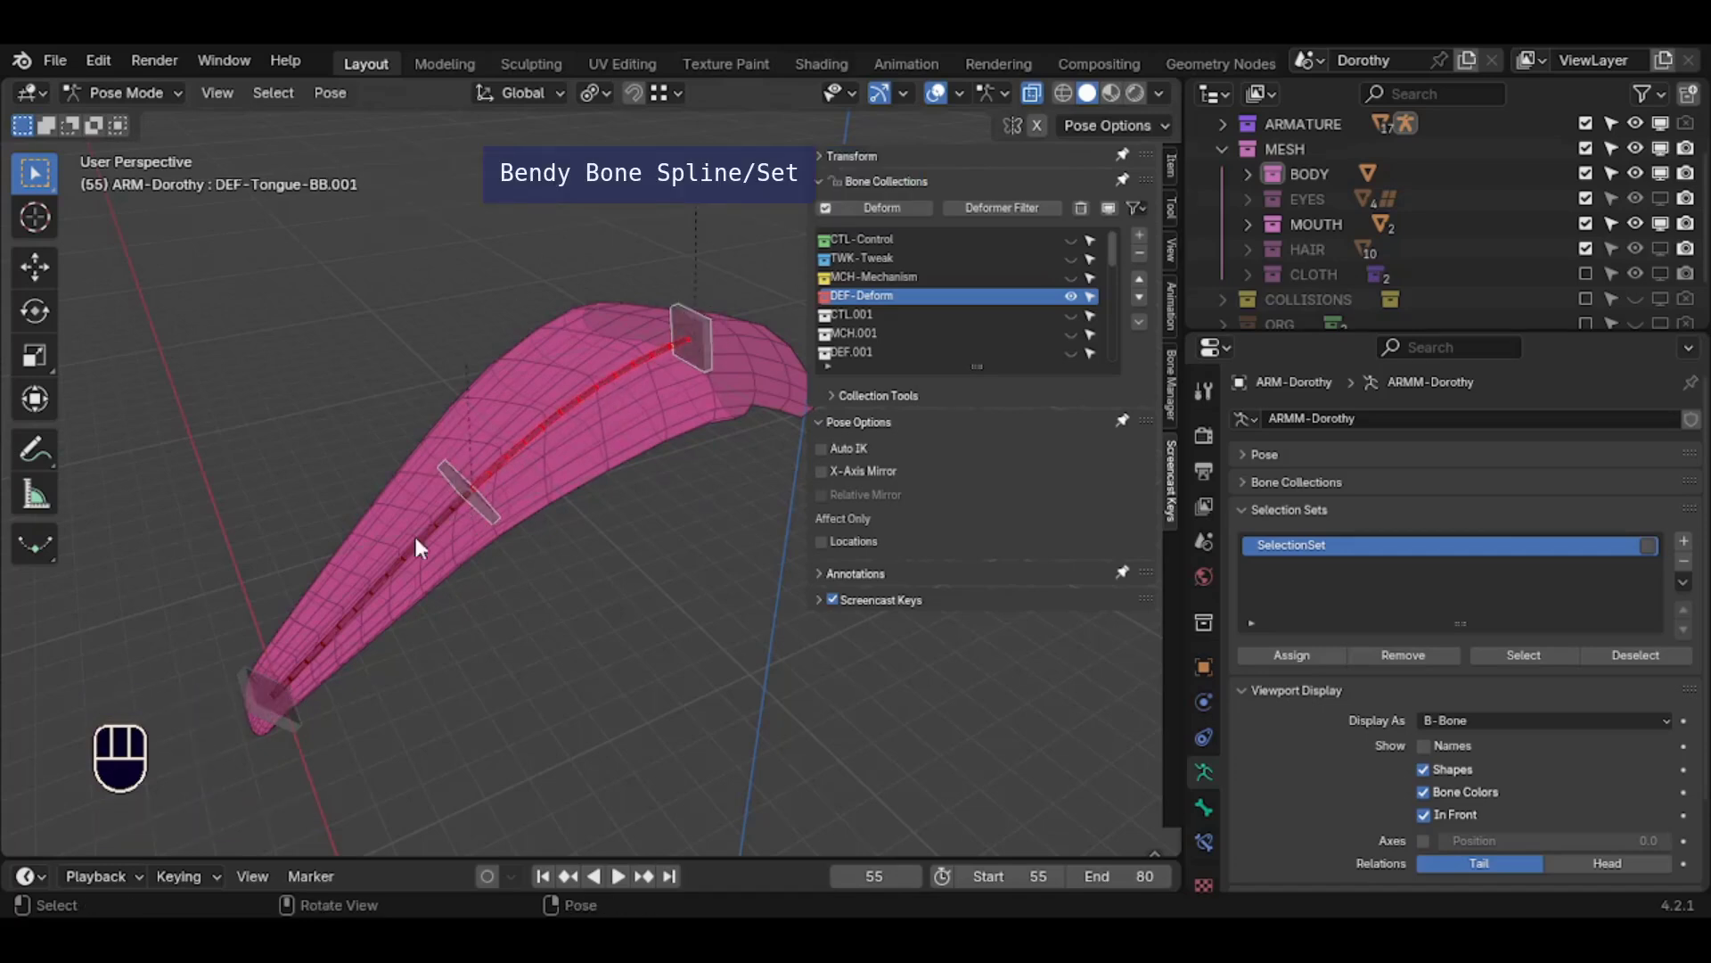
Select the second spline set: DEF-Tongue-BB.002 with its handles TIP-Tongue-BBH.002 and TIP-Tongue-BBH.003
{"action": "left_click", "coordinate": [479, 524]}
{"action": "left_click", "coordinate": [443, 532], "text": "shift"}
{"action": "left_click", "coordinate": [354, 718], "text": "shift"}
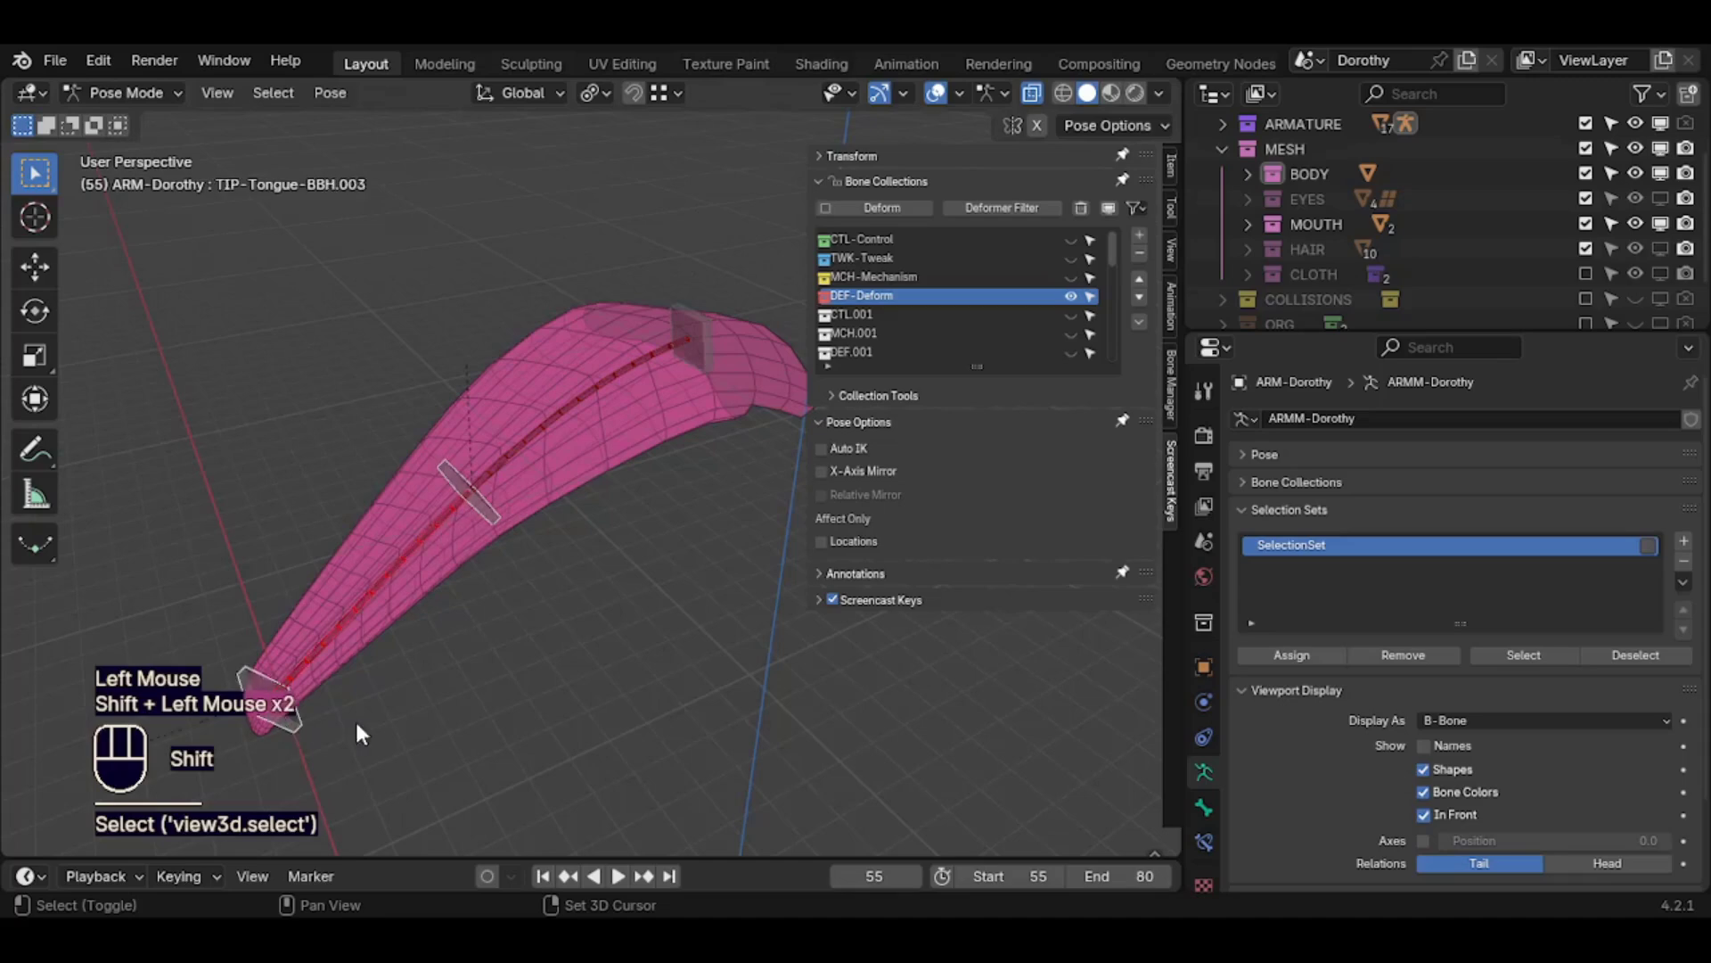
{"action": "middle_click_drag", "start_coordinate": [355, 718], "coordinate": [521, 679], "text": "shift"}
{"action": "middle_click_drag", "start_coordinate": [521, 679], "coordinate": [498, 685], "text": "shift"}
Move the middle handle TIP-Tongue-BBH.002 to bend both tongue splines
{"action": "left_click", "coordinate": [551, 513]}
{"action": "key", "text": "g"}
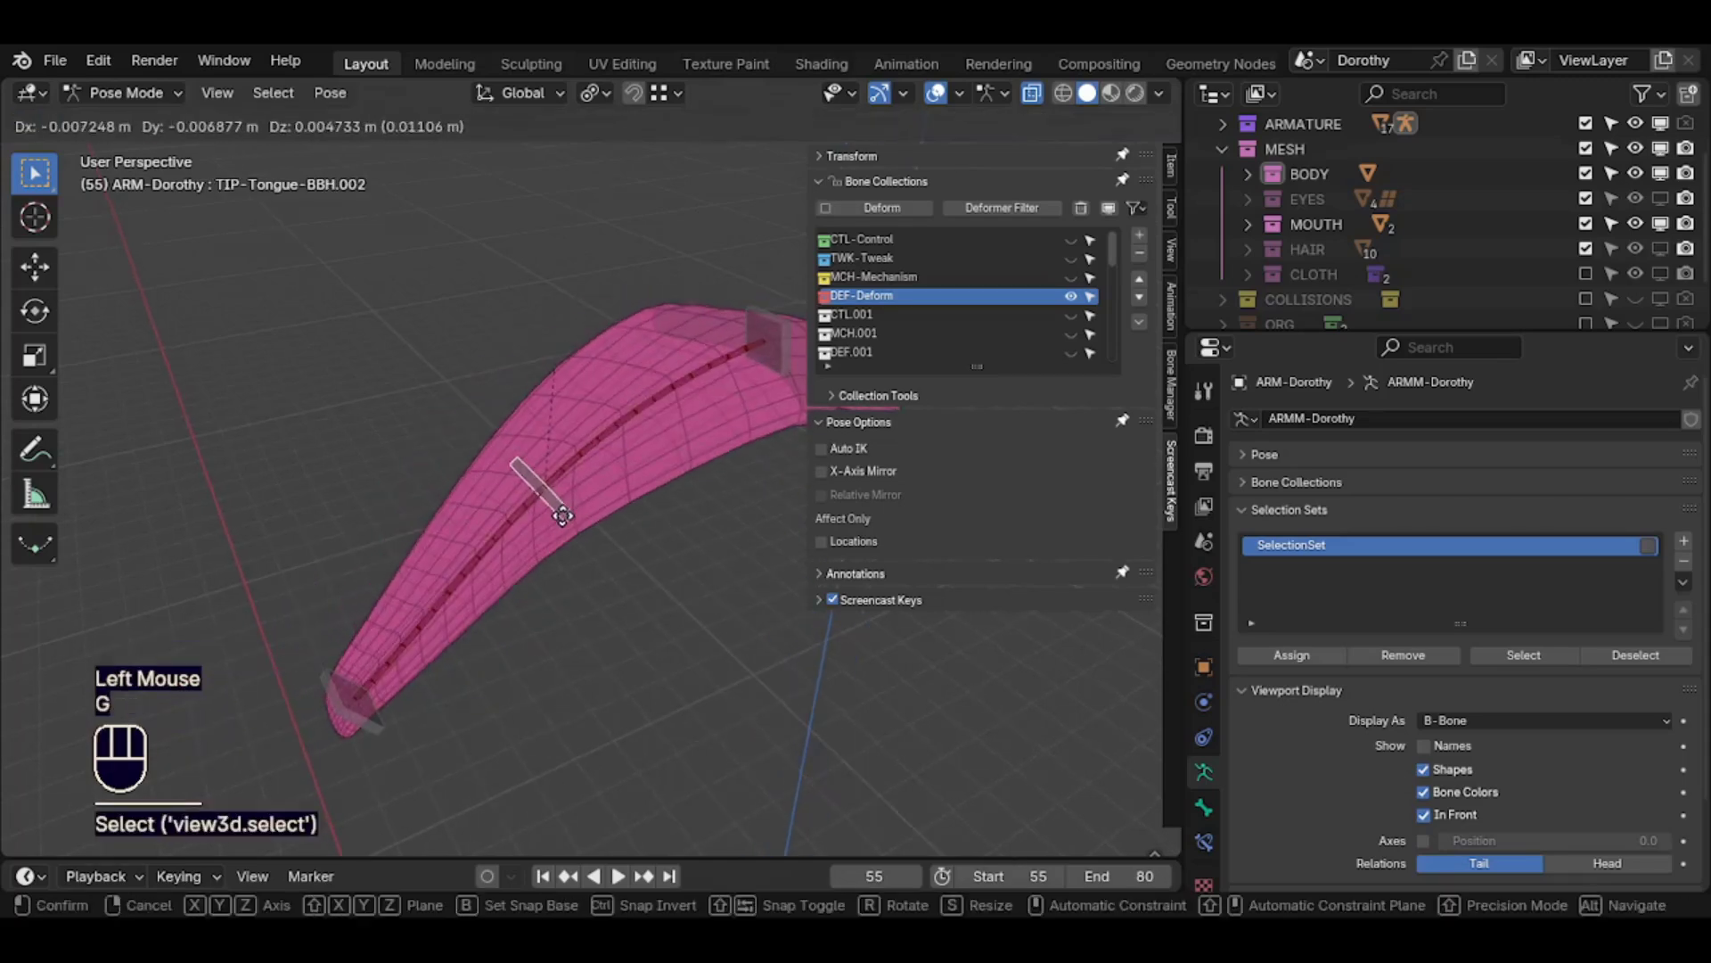
{"action": "left_click", "coordinate": [553, 595]}
{"action": "key", "text": "g"}
{"action": "left_click", "coordinate": [483, 539]}
Rotate and move the end handle TIP-Tongue-BBH.003 so the tongue tip curves downward
{"action": "left_click", "coordinate": [357, 695]}
{"action": "key", "text": "r"}
{"action": "left_click", "coordinate": [473, 640]}
{"action": "key", "text": "g"}
{"action": "left_click", "coordinate": [560, 658]}
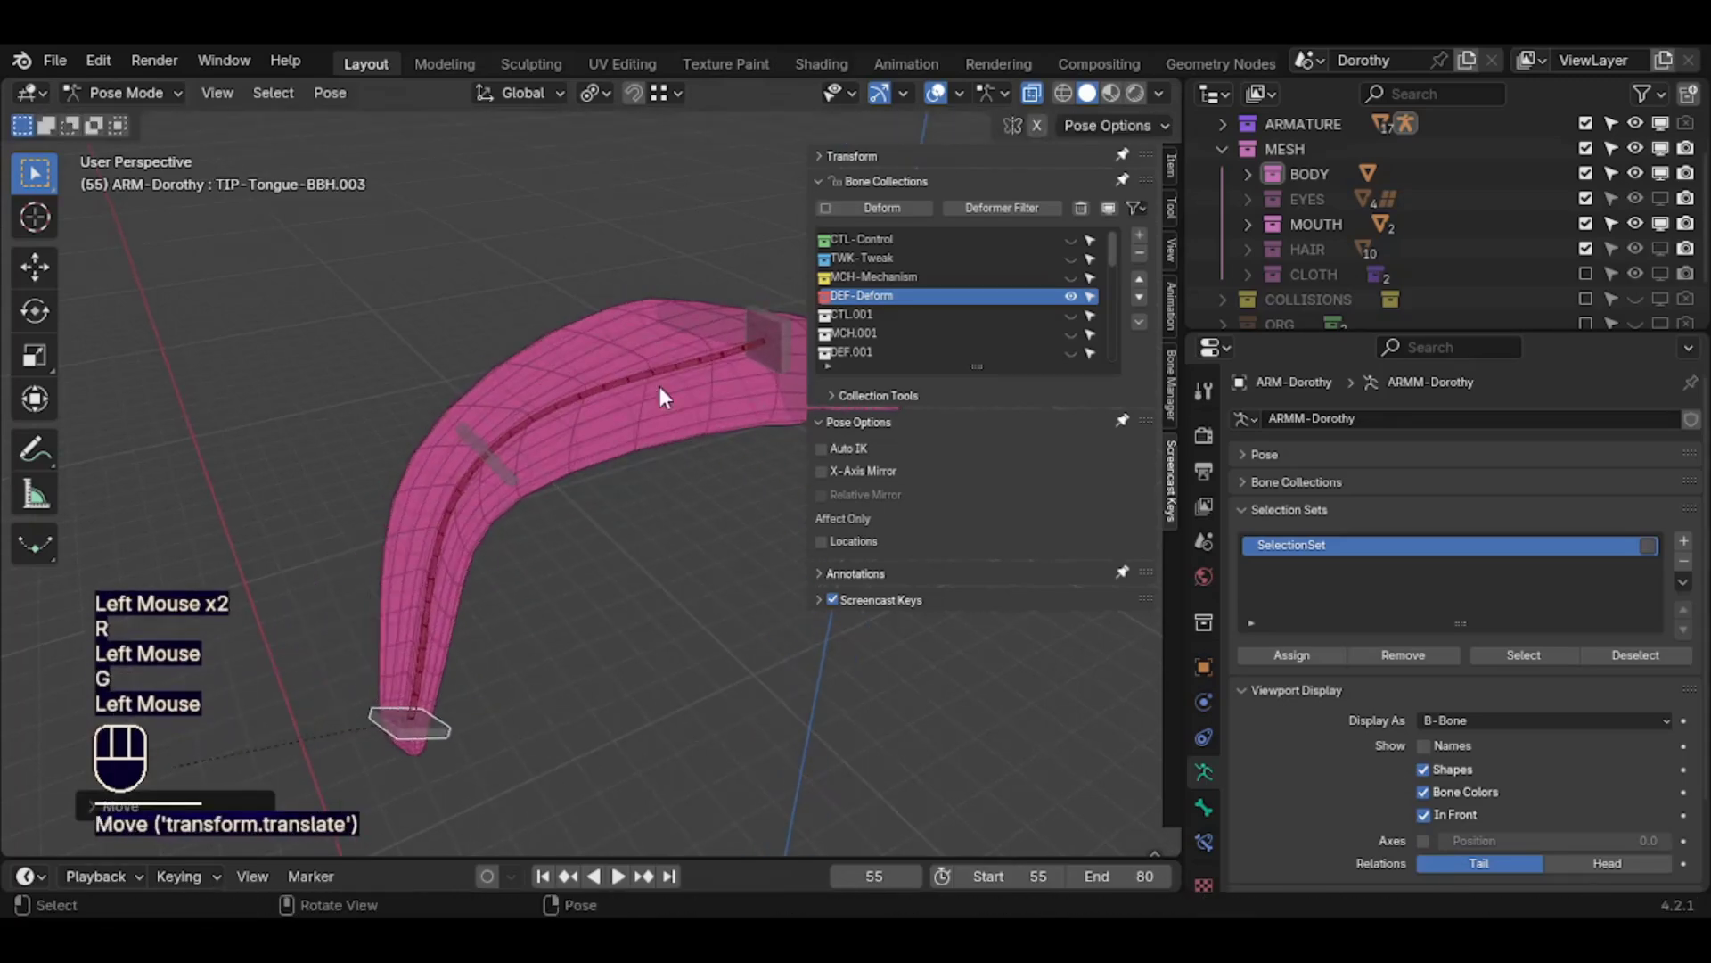
Clear the pose transforms of all the tongue's deform and handle bones, and deselect everything
{"action": "key", "text": "a"}
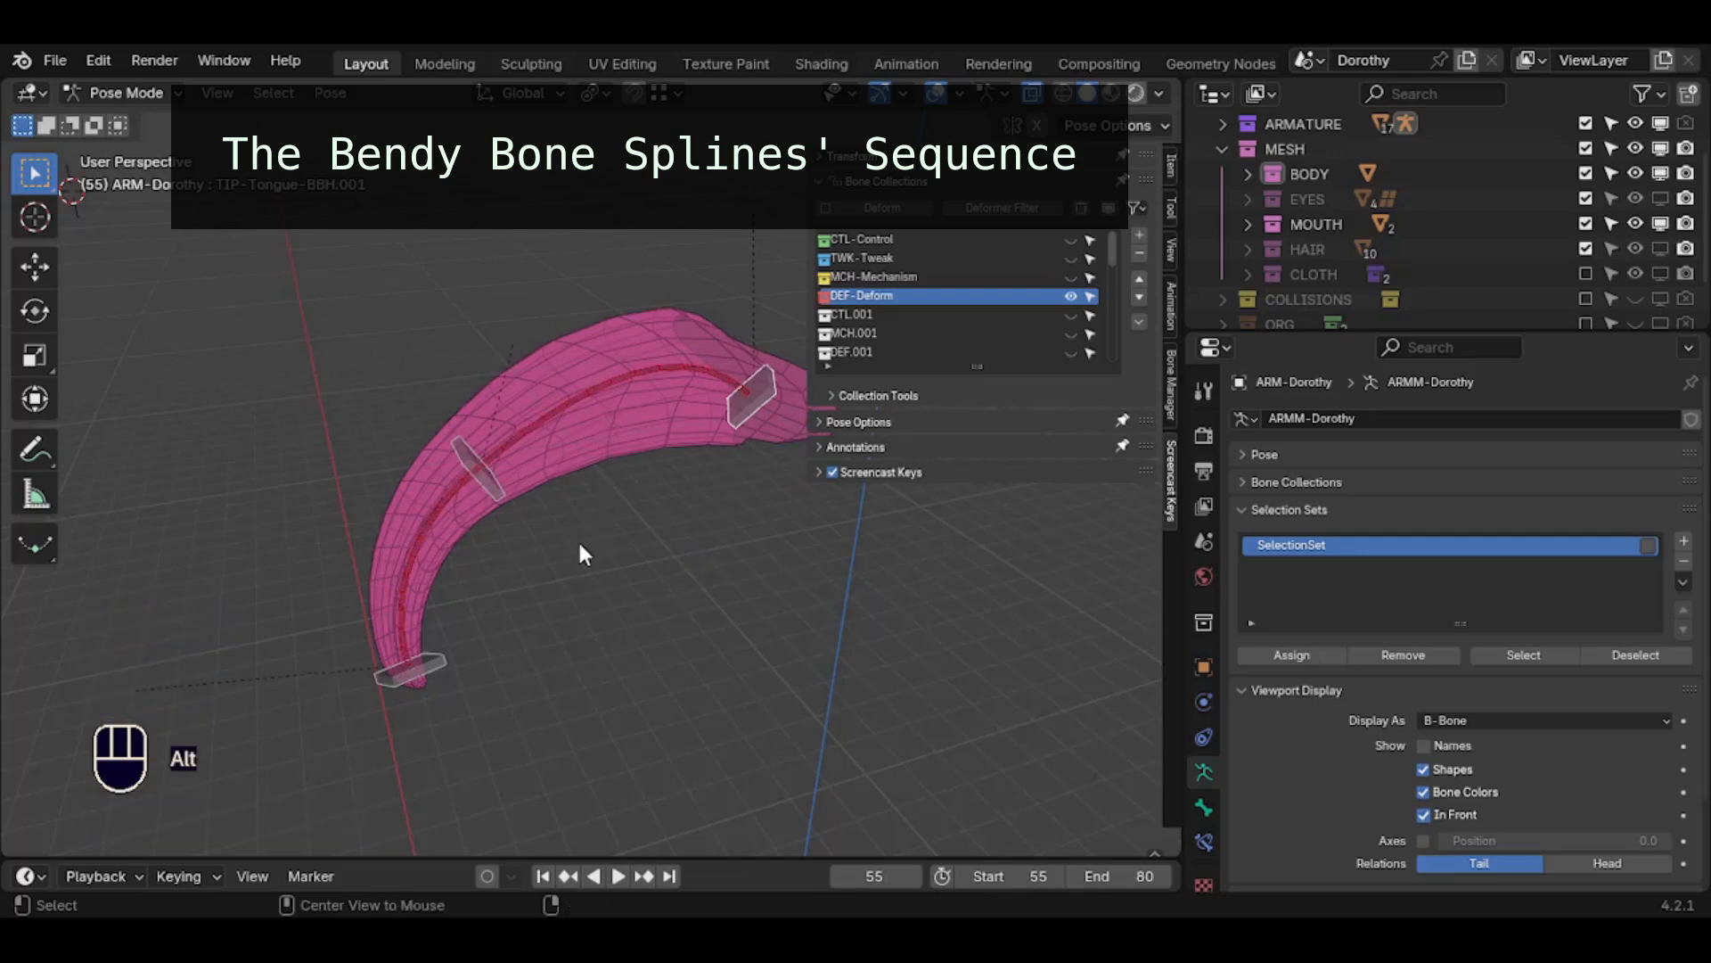
{"action": "key", "text": "alt+g"}
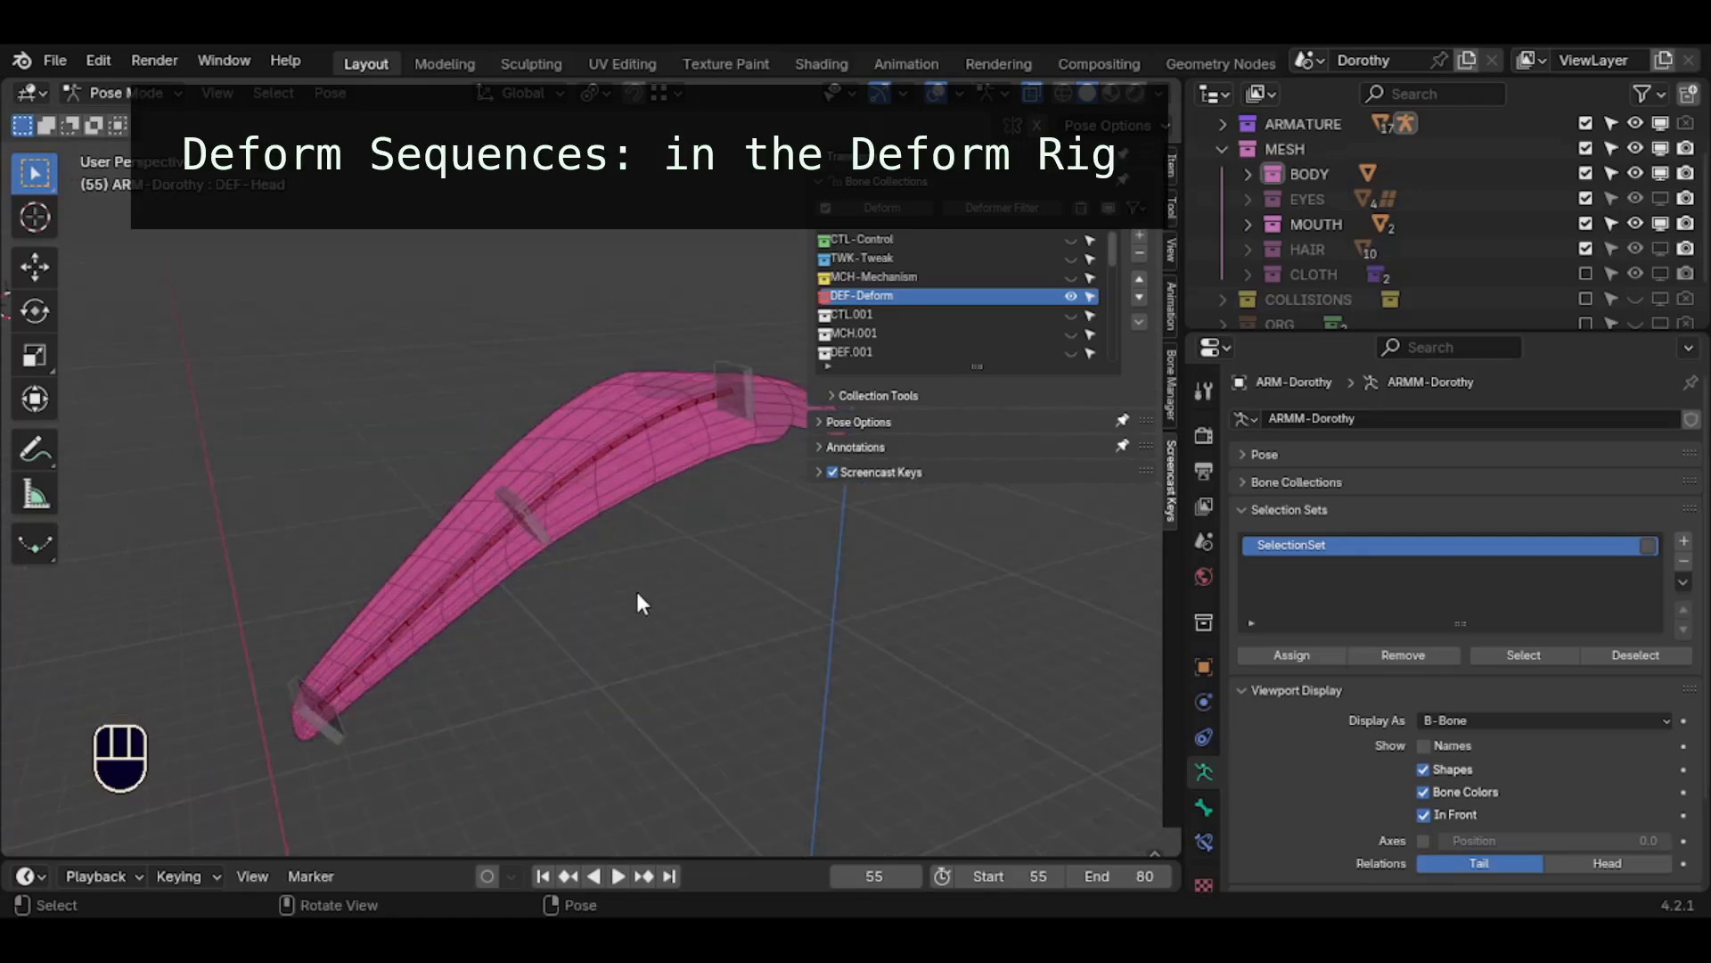
{"action": "key", "text": "a"}
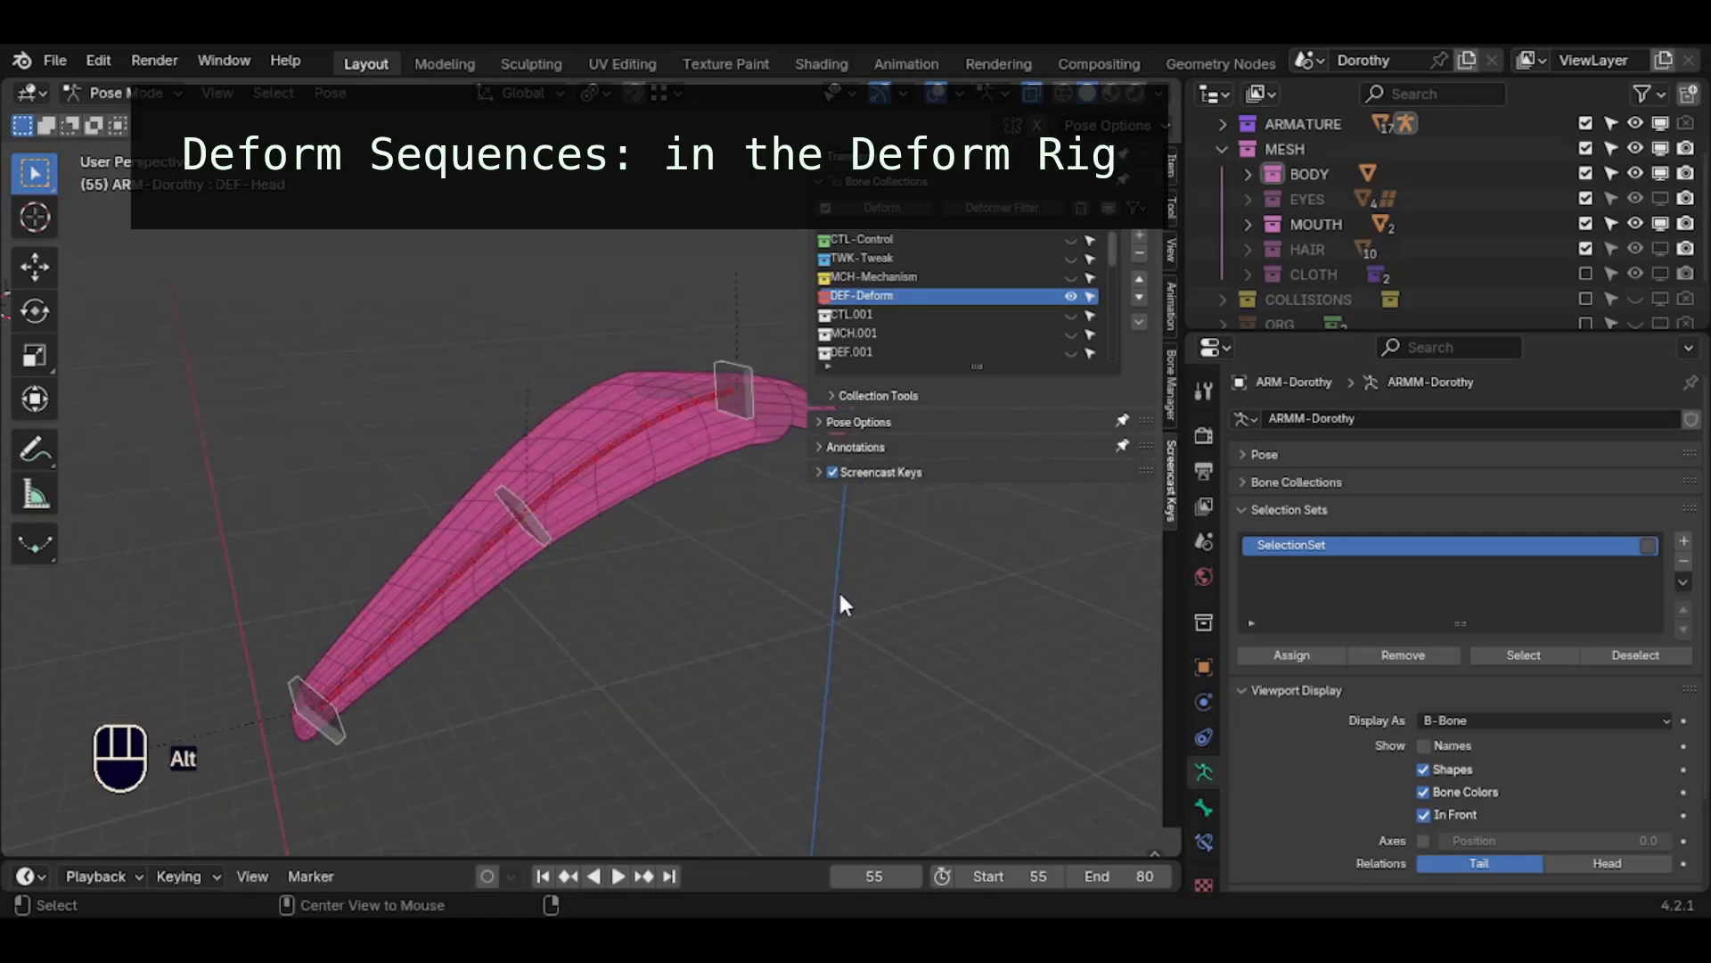
{"action": "key", "text": "alt+a"}
Select both deforming bendy bones, DEF-Tongue-BB.001 and DEF-Tongue-BB.002
{"action": "left_click", "coordinate": [624, 439]}
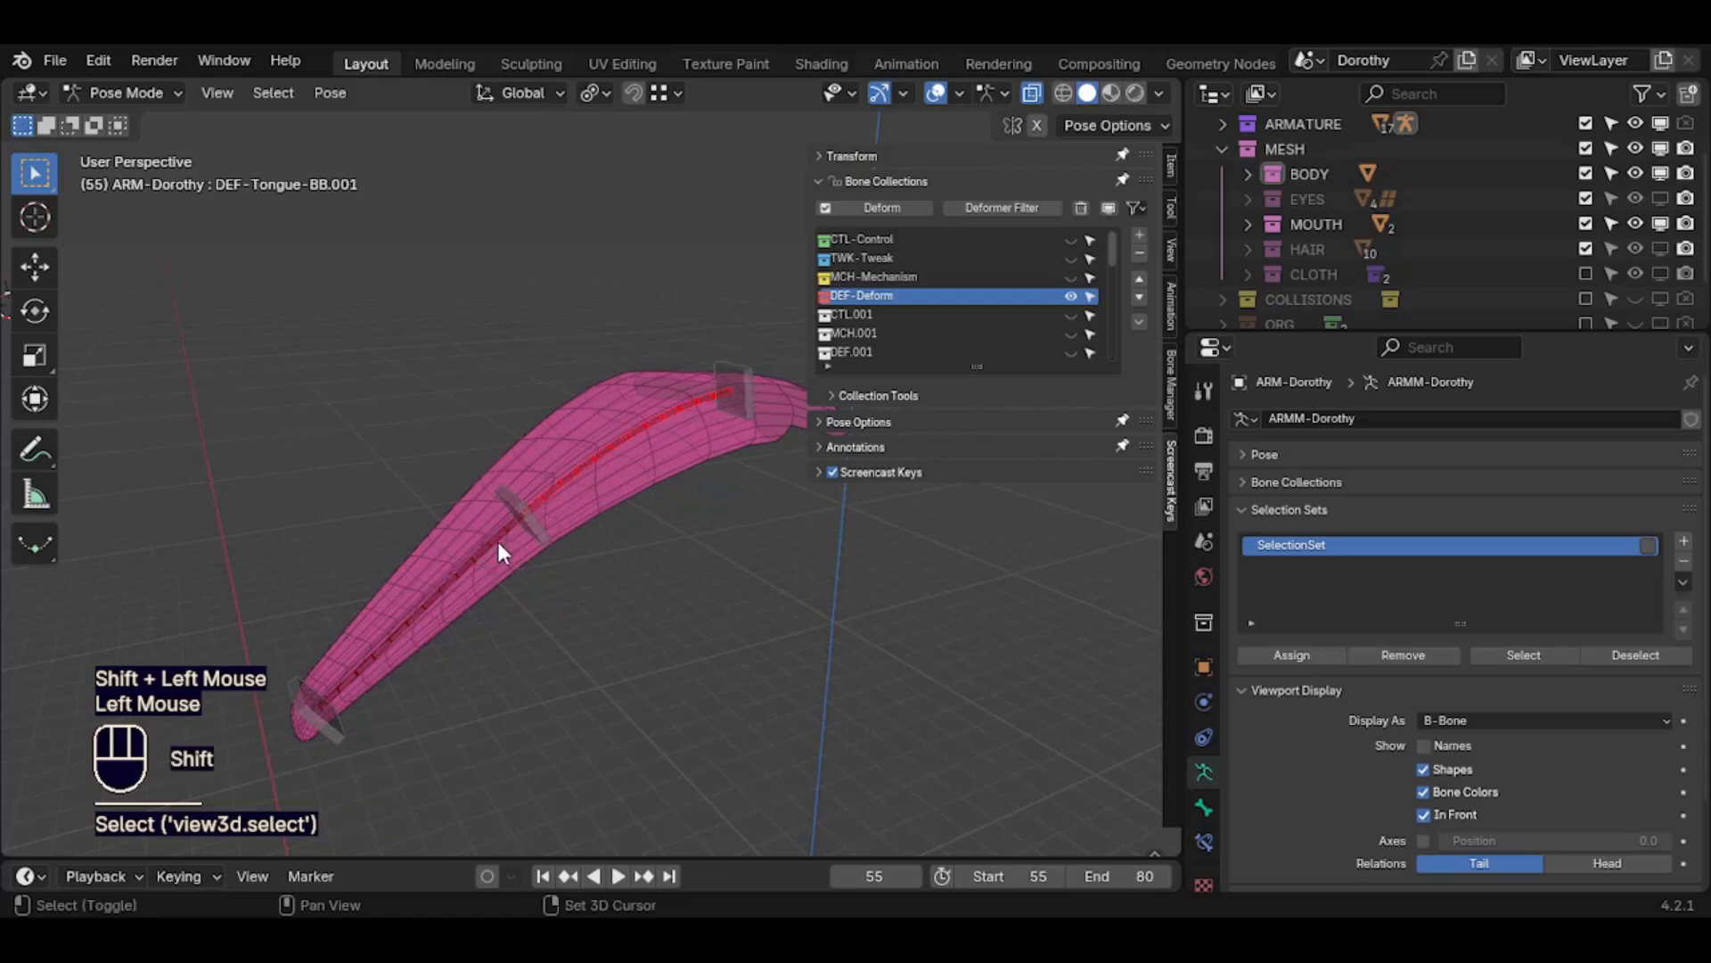
{"action": "left_click", "coordinate": [460, 569], "text": "shift"}
{"action": "middle_click_drag", "start_coordinate": [636, 501], "coordinate": [638, 517]}
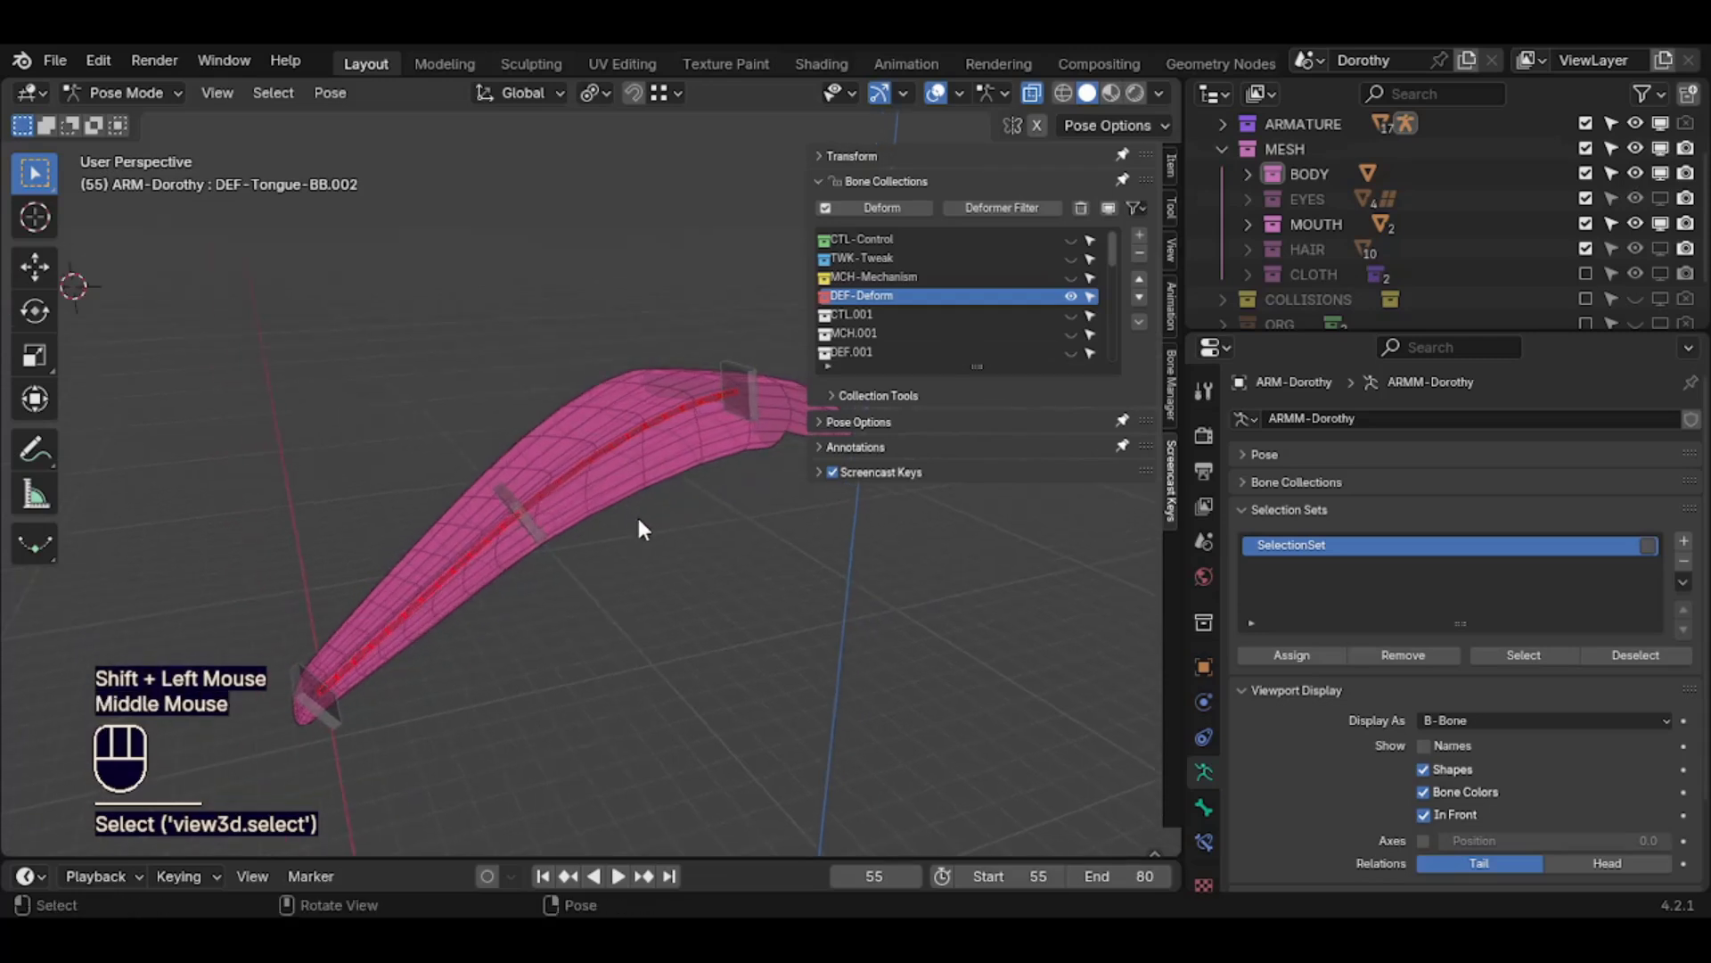
Display the bone properties and select the tongue's three handle bones, with TIP-Tongue-BBH.003 active
{"action": "left_click", "coordinate": [1204, 808]}
{"action": "left_click", "coordinate": [745, 366]}
{"action": "left_click", "coordinate": [745, 373], "text": "shift"}
{"action": "left_click", "coordinate": [303, 689], "text": "shift"}
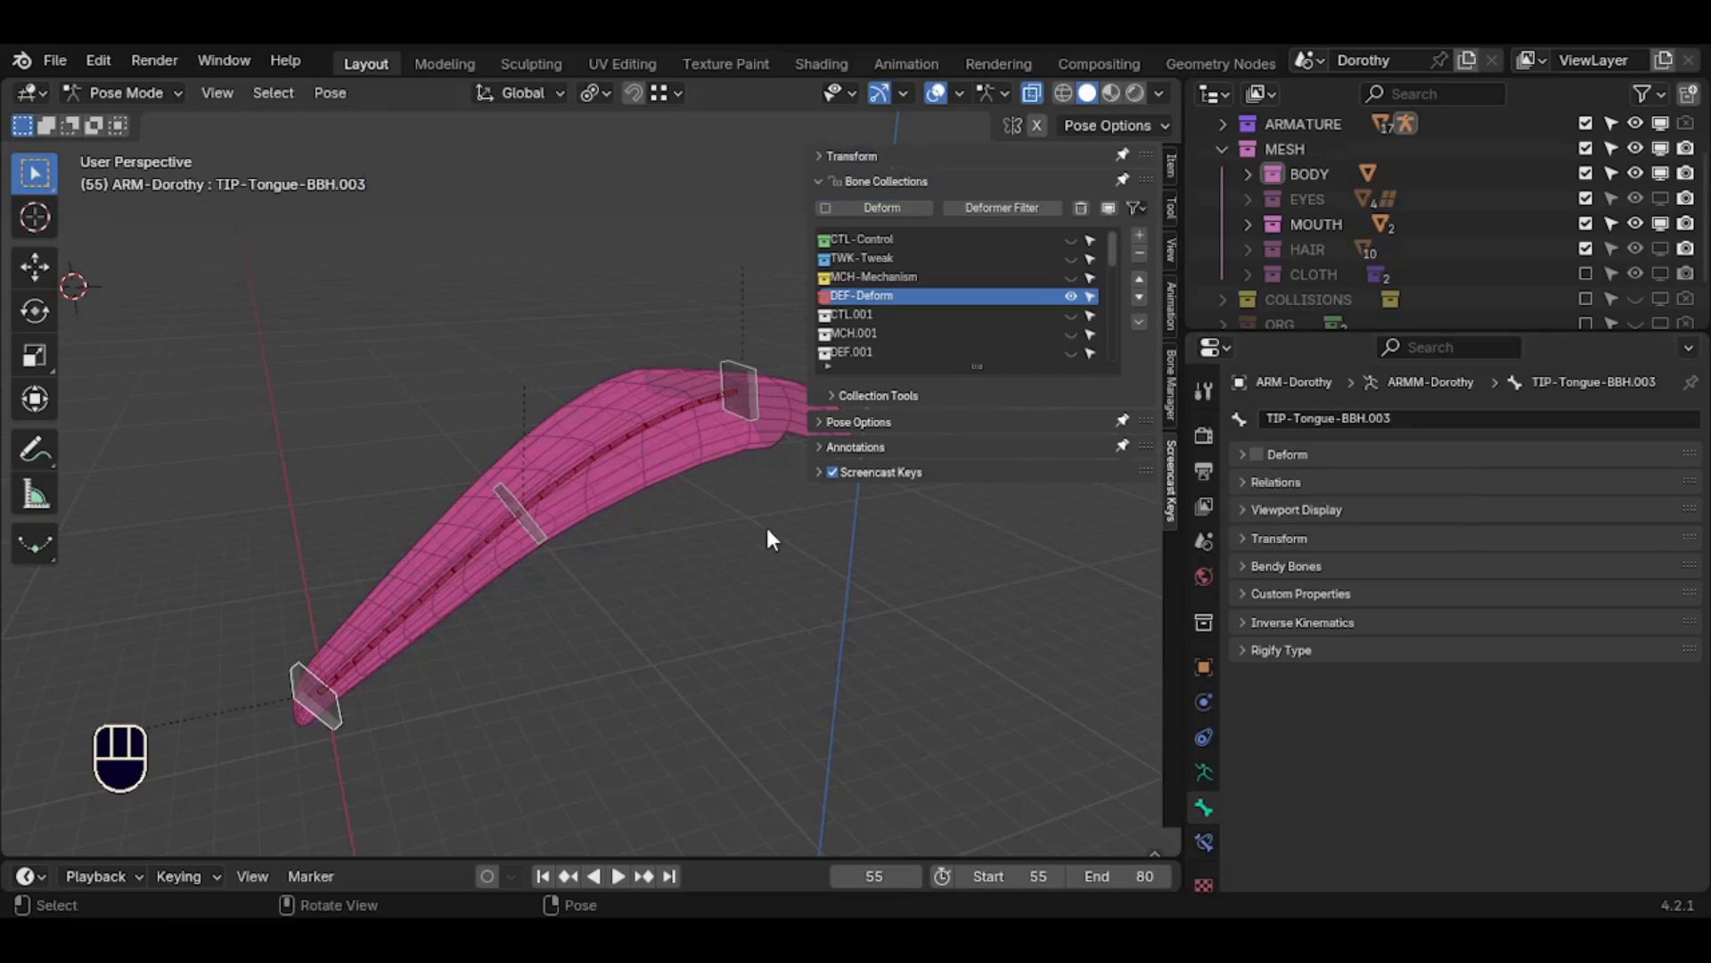
Reveal the hidden bones of the deform rig and clear the bone selection
{"action": "middle_click_drag", "start_coordinate": [614, 645], "coordinate": [624, 557]}
{"action": "key", "text": "a"}
{"action": "key", "text": "alt+h"}
{"action": "scroll", "coordinate": [611, 575], "scroll_direction": "down", "scroll_amount": 1}
{"action": "middle_click_drag", "start_coordinate": [628, 552], "coordinate": [629, 492]}
{"action": "key", "text": "alt+a"}
Select the DEF-Head bone and try moving it to test its relation to the tongue bones
{"action": "left_click", "coordinate": [707, 386]}
{"action": "middle_click_drag", "start_coordinate": [709, 387], "coordinate": [657, 546], "text": "shift"}
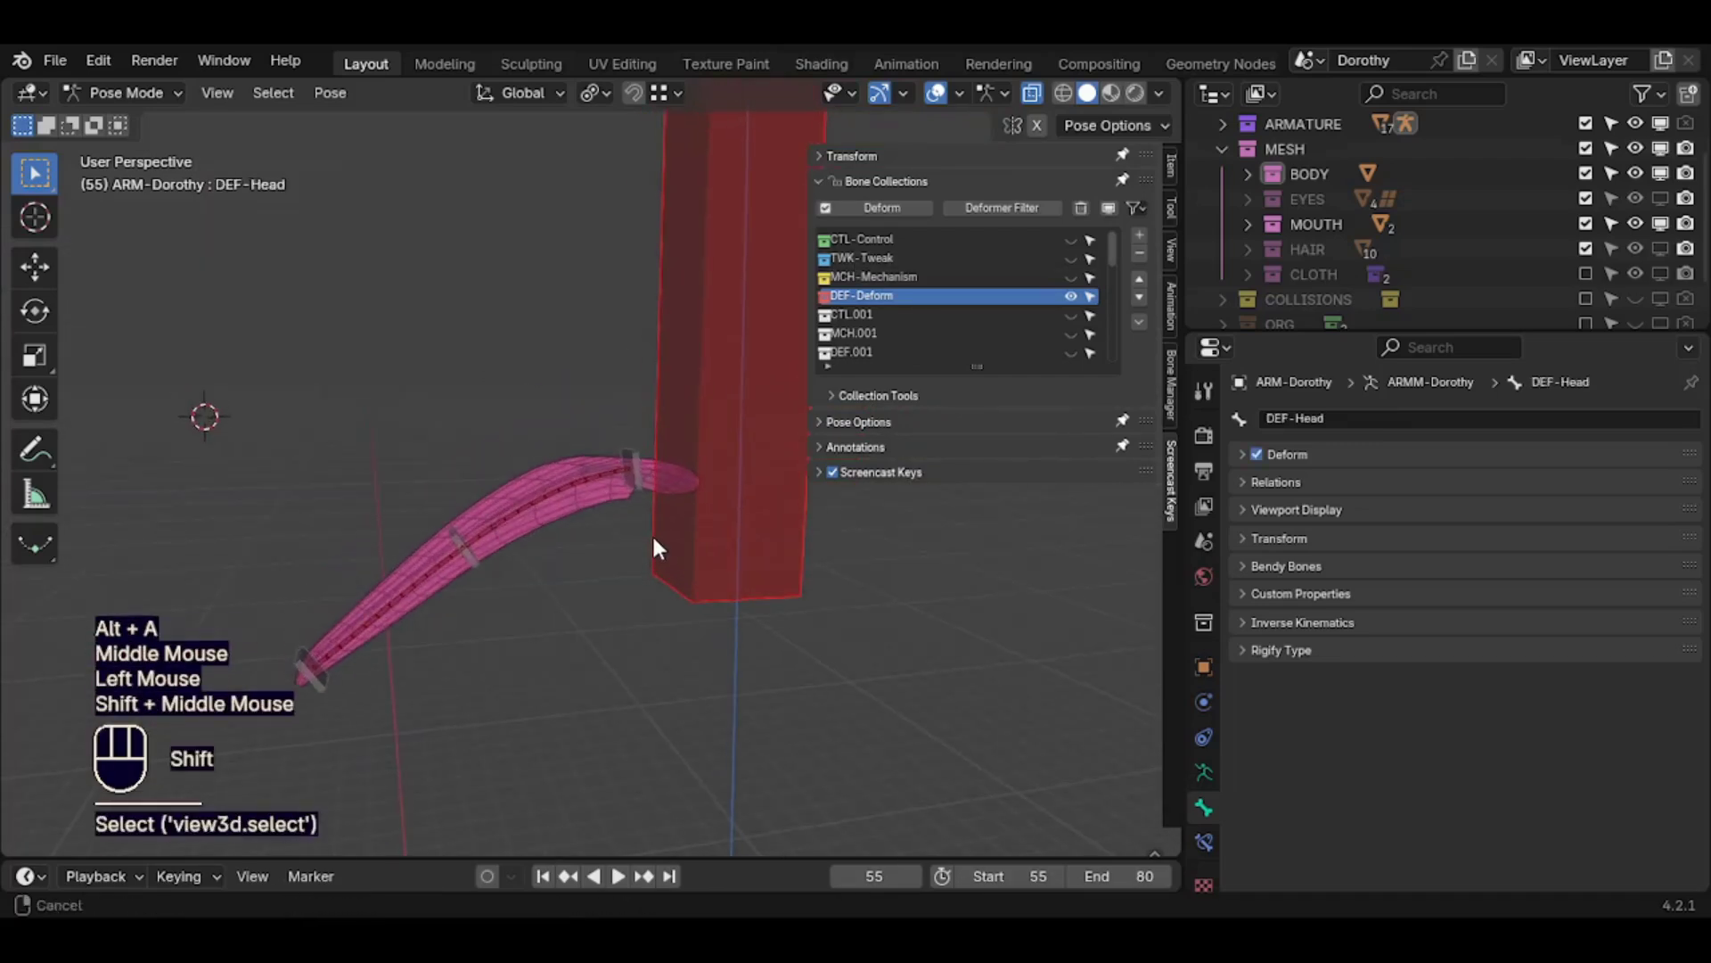
{"action": "key", "text": "g"}
{"action": "key", "text": "Escape"}
{"action": "middle_click_drag", "start_coordinate": [699, 458], "coordinate": [711, 490]}
{"action": "middle_click_drag", "start_coordinate": [657, 437], "coordinate": [713, 374]}
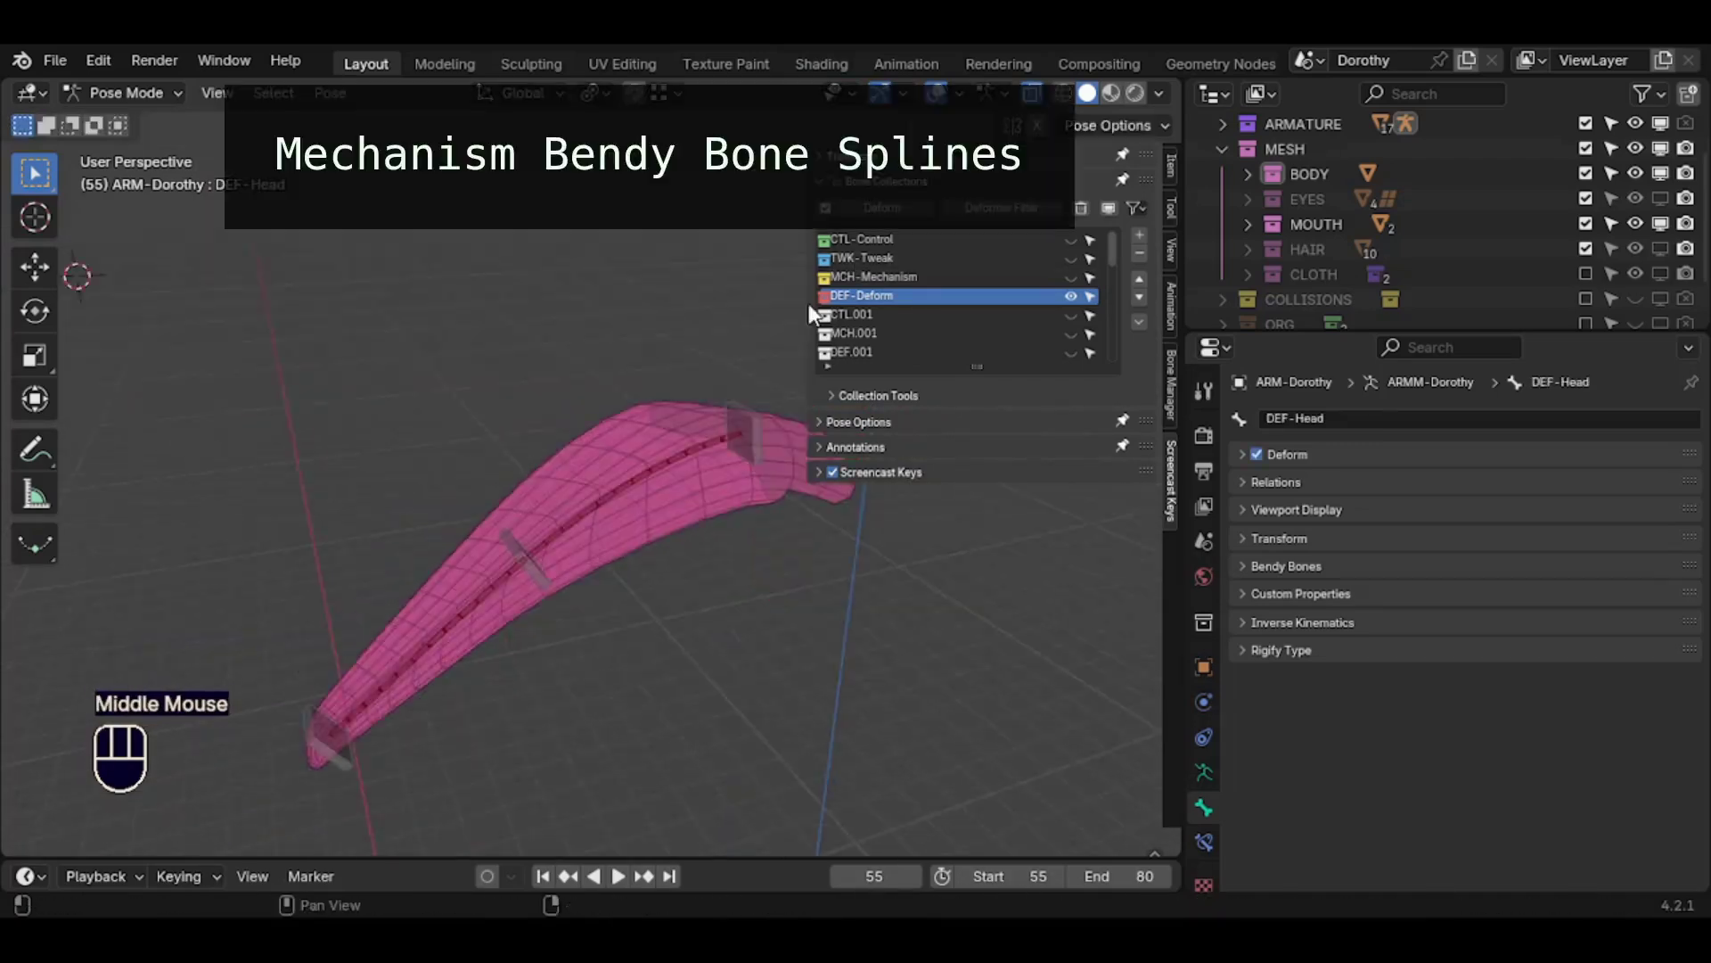
Show only the MCH-Mechanism bone collection in place of DEF-Deform and select all of its bones
{"action": "left_click", "coordinate": [925, 278]}
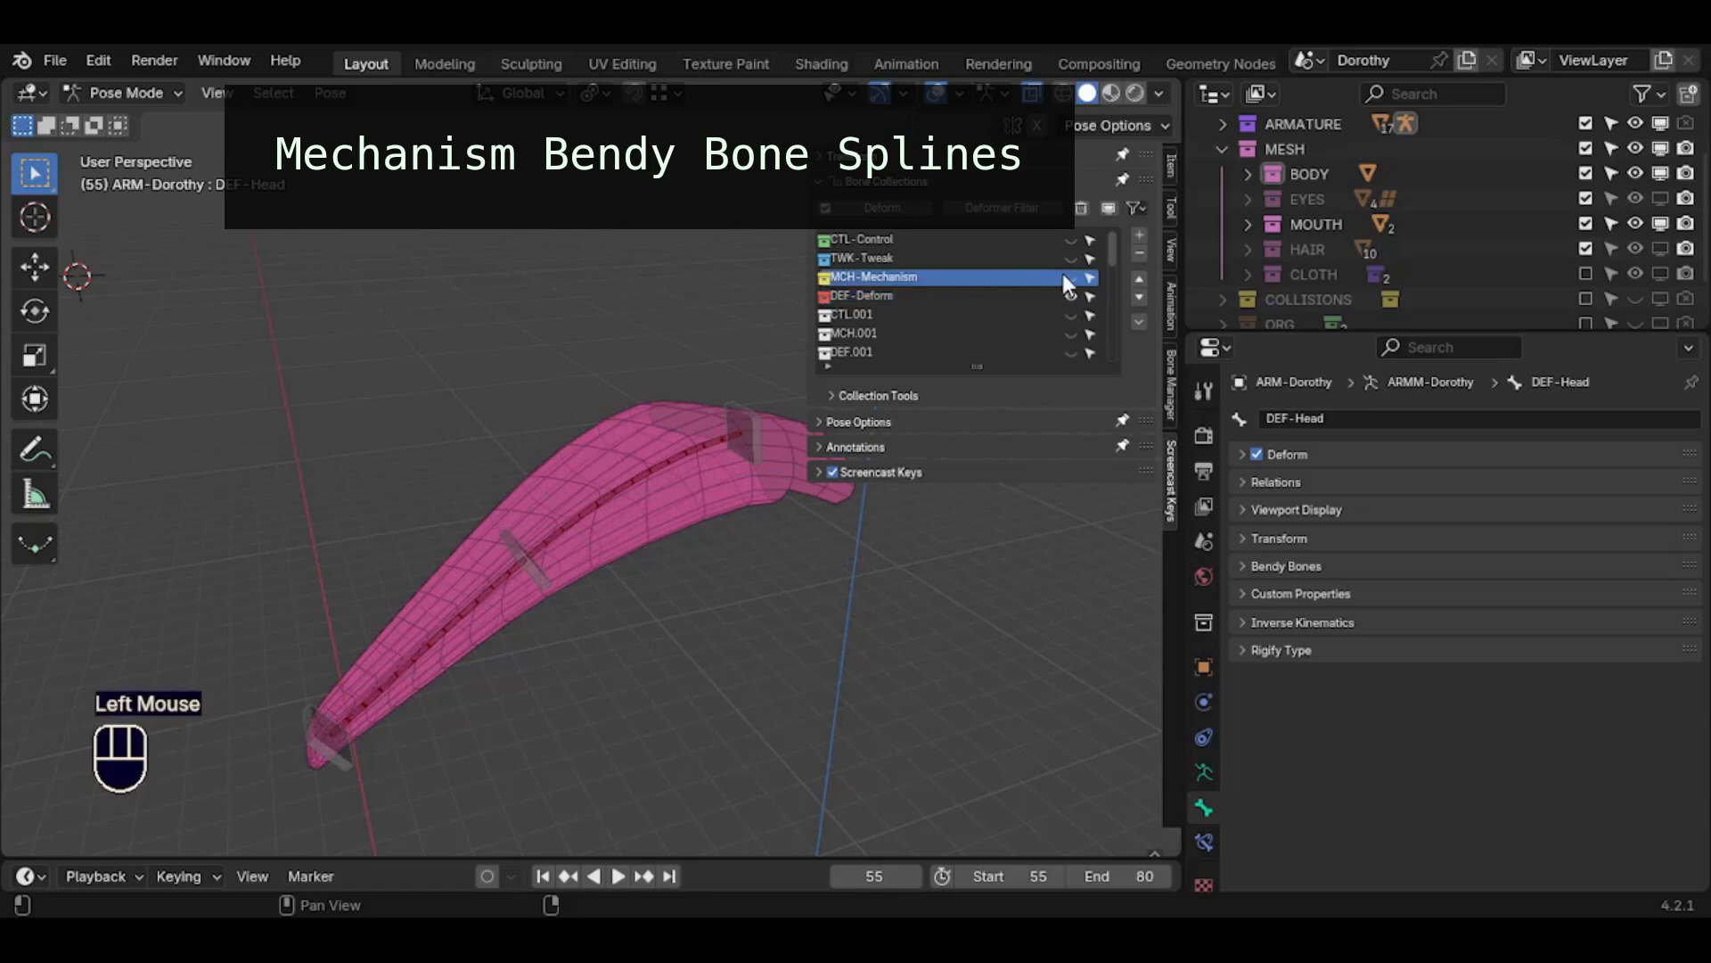
{"action": "left_click", "coordinate": [1069, 281]}
{"action": "left_click", "coordinate": [907, 278]}
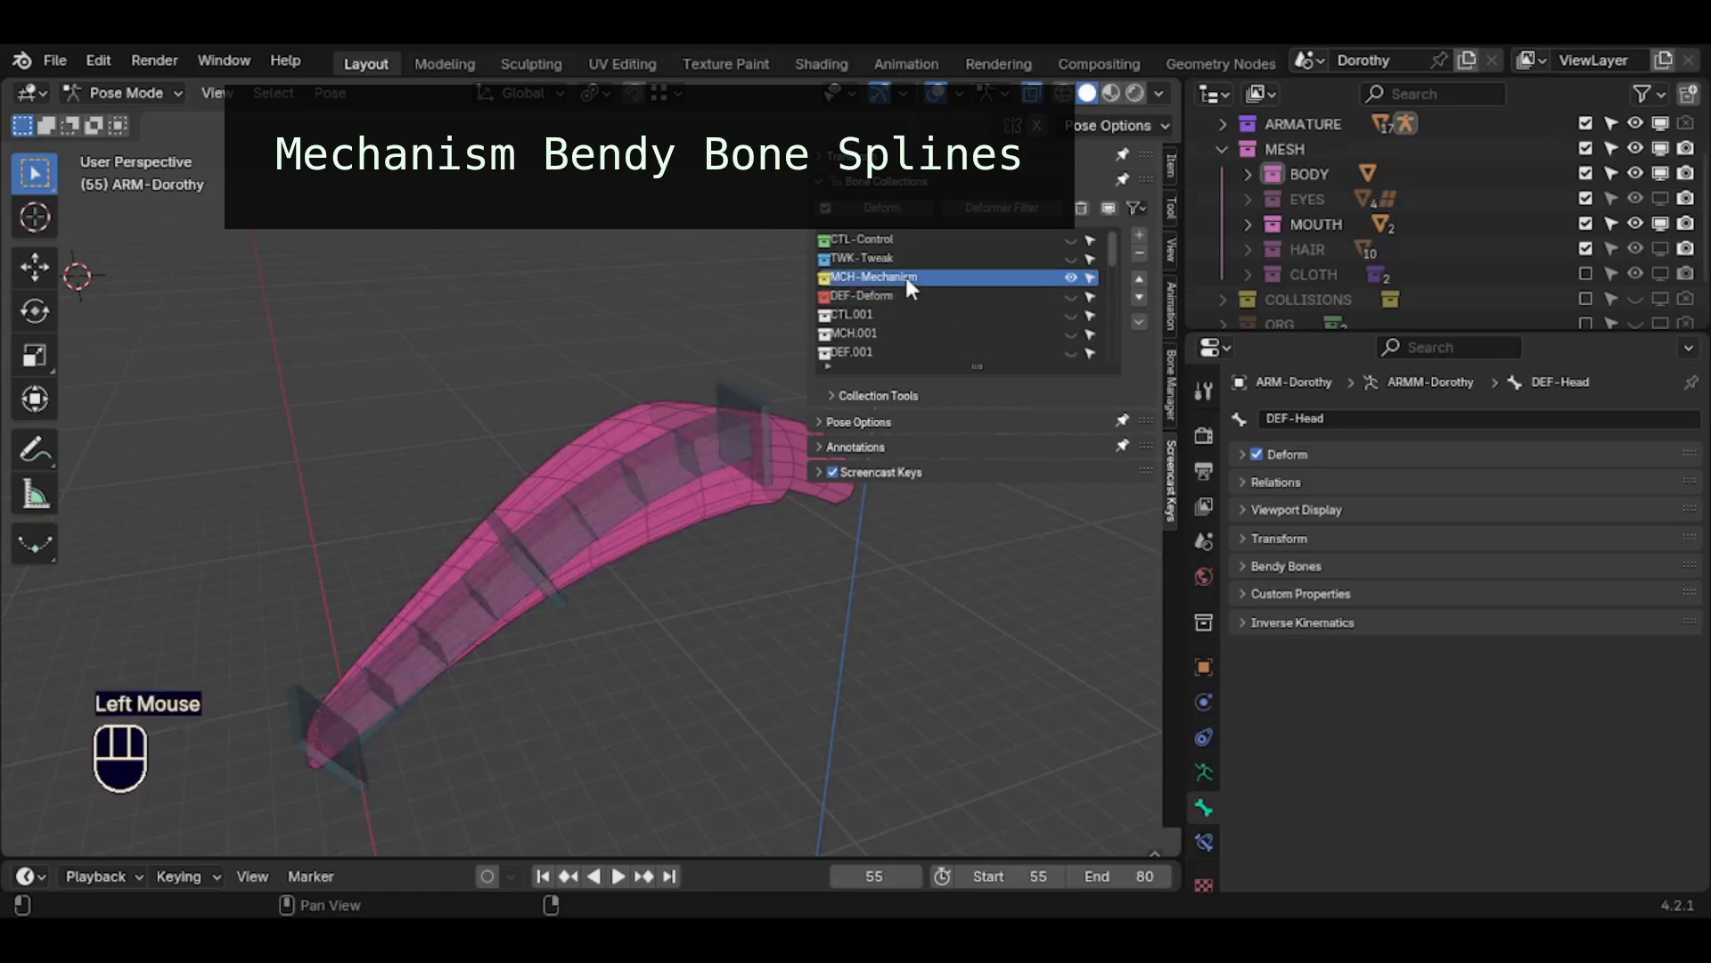
{"action": "middle_click_drag", "start_coordinate": [669, 281], "coordinate": [631, 308], "text": "shift"}
{"action": "key", "text": "a"}
{"action": "middle_click_drag", "start_coordinate": [631, 308], "coordinate": [573, 344], "text": "shift"}
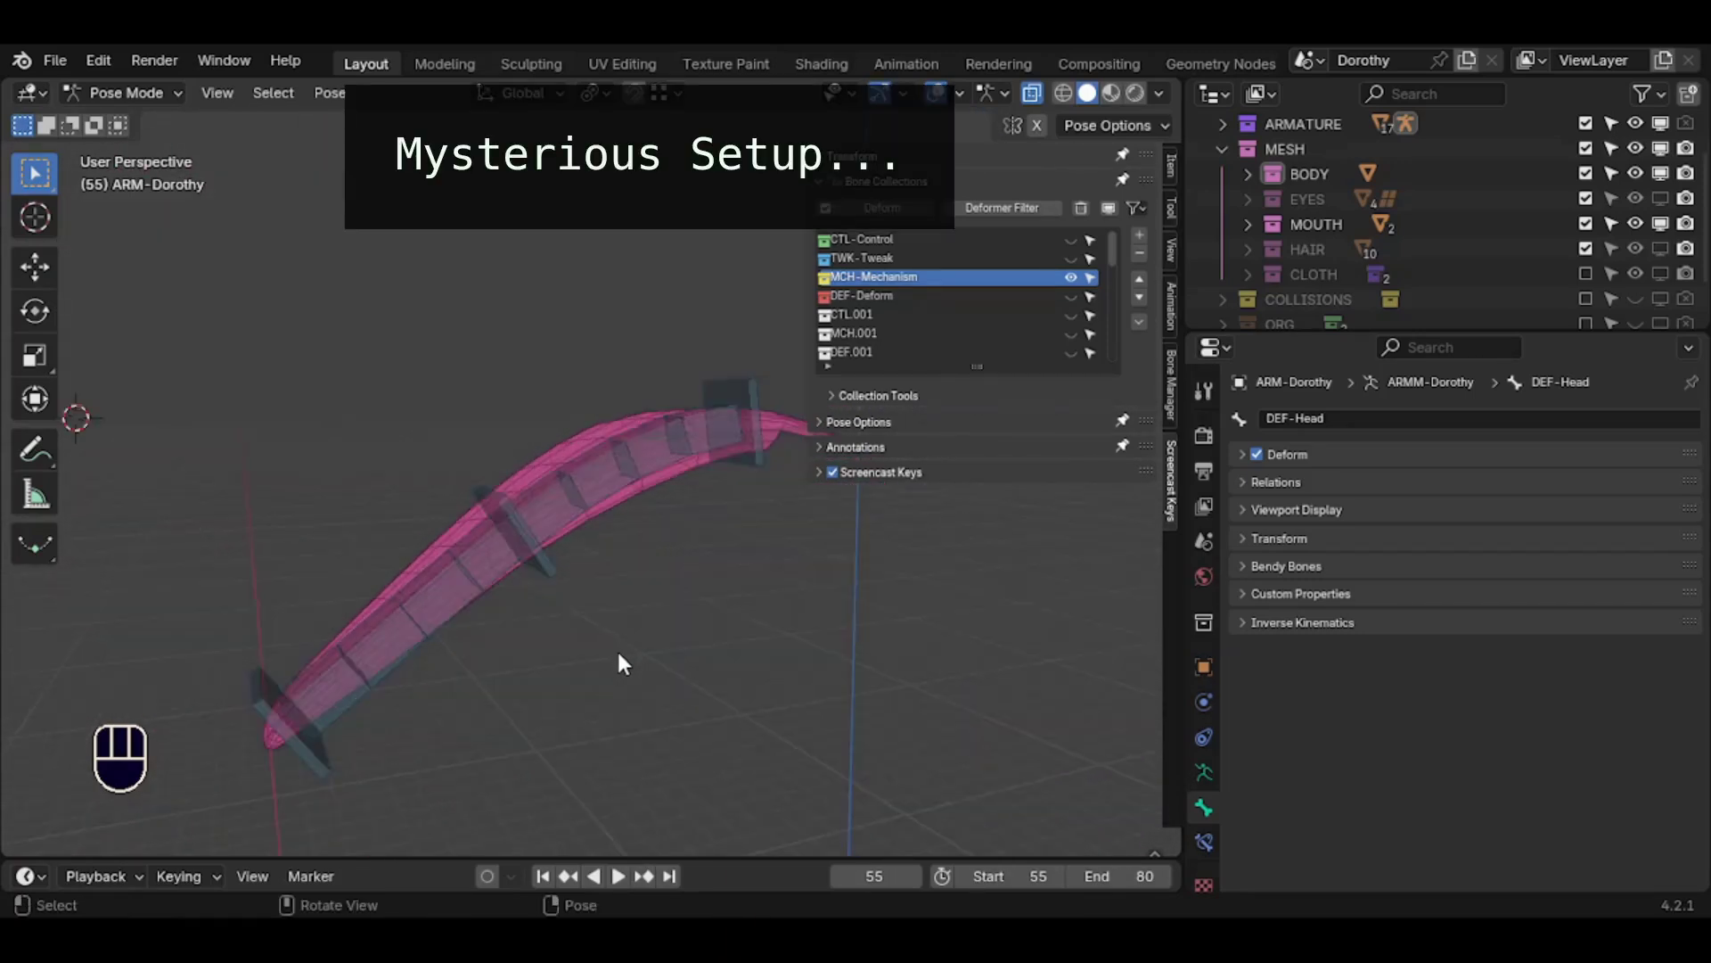
{"action": "scroll", "coordinate": [621, 651], "scroll_direction": "up", "scroll_amount": 3, "text": "shift"}
{"action": "key", "text": "a"}
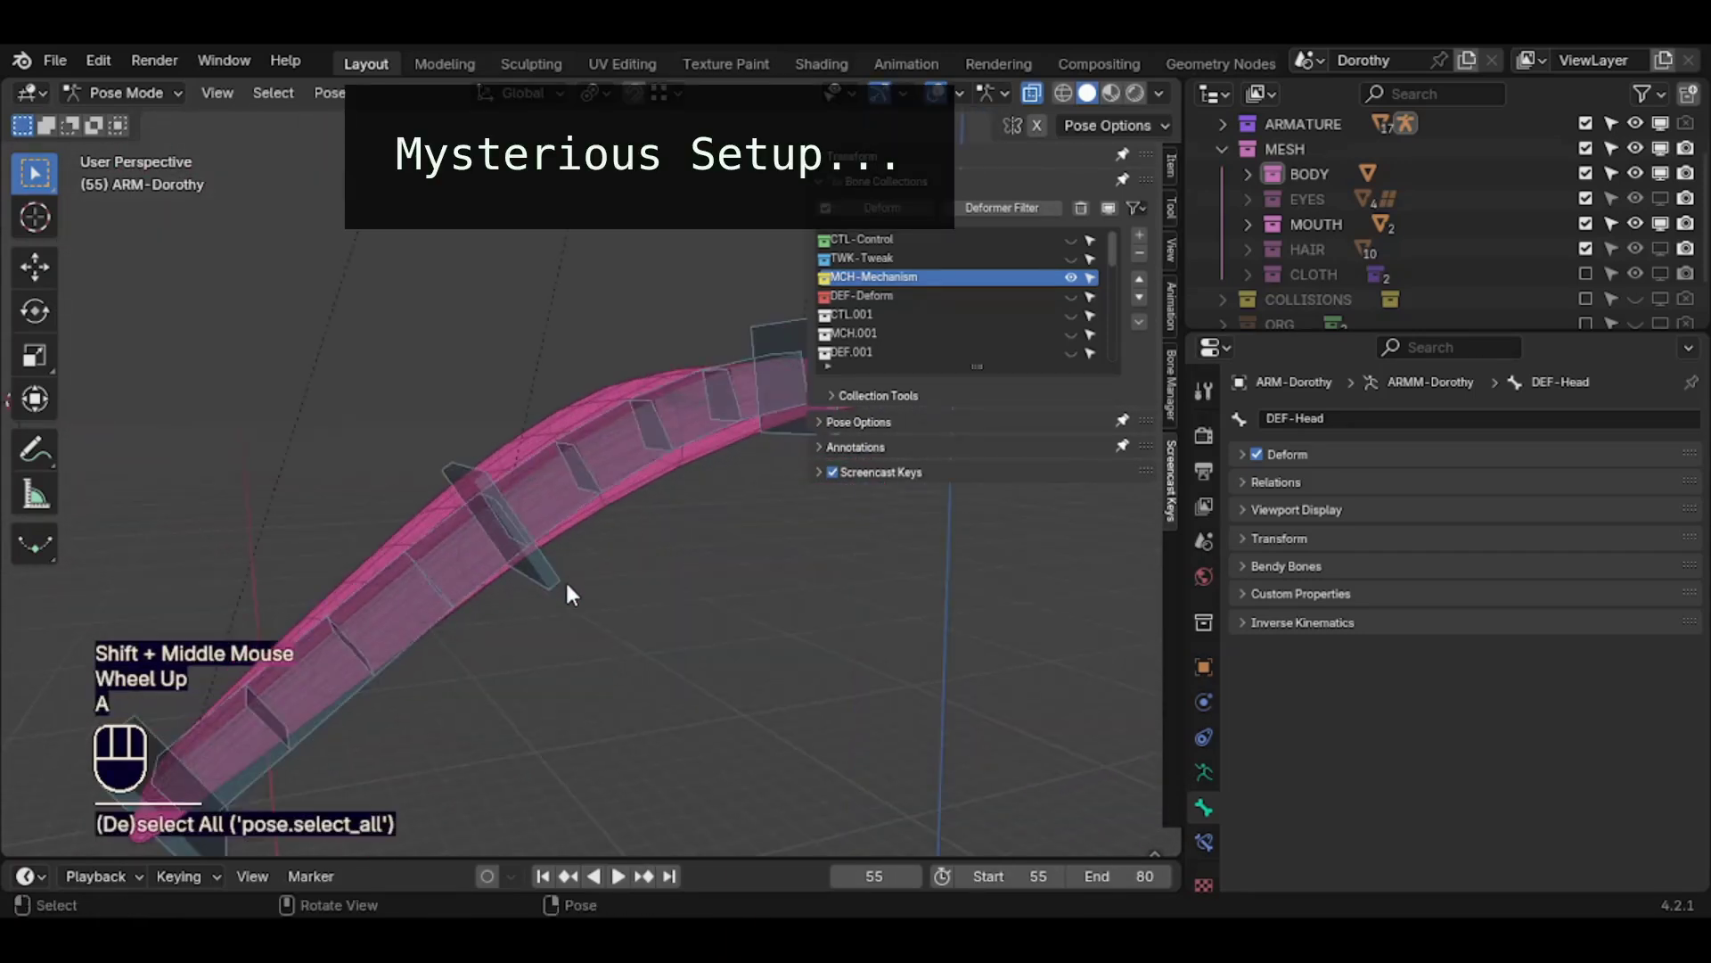
Hide the middle mechanism handle bone of the tongue
{"action": "middle_click_drag", "start_coordinate": [566, 579], "coordinate": [685, 552]}
{"action": "left_click", "coordinate": [563, 577]}
{"action": "middle_click_drag", "start_coordinate": [684, 553], "coordinate": [624, 584]}
{"action": "key", "text": "h"}
Select the MCH-Tongue-BB bone together with the handle bones at both ends, with MCH-Tongue-BBH.001 active
{"action": "left_click", "coordinate": [412, 604]}
{"action": "scroll", "coordinate": [523, 574], "scroll_direction": "down", "scroll_amount": 1}
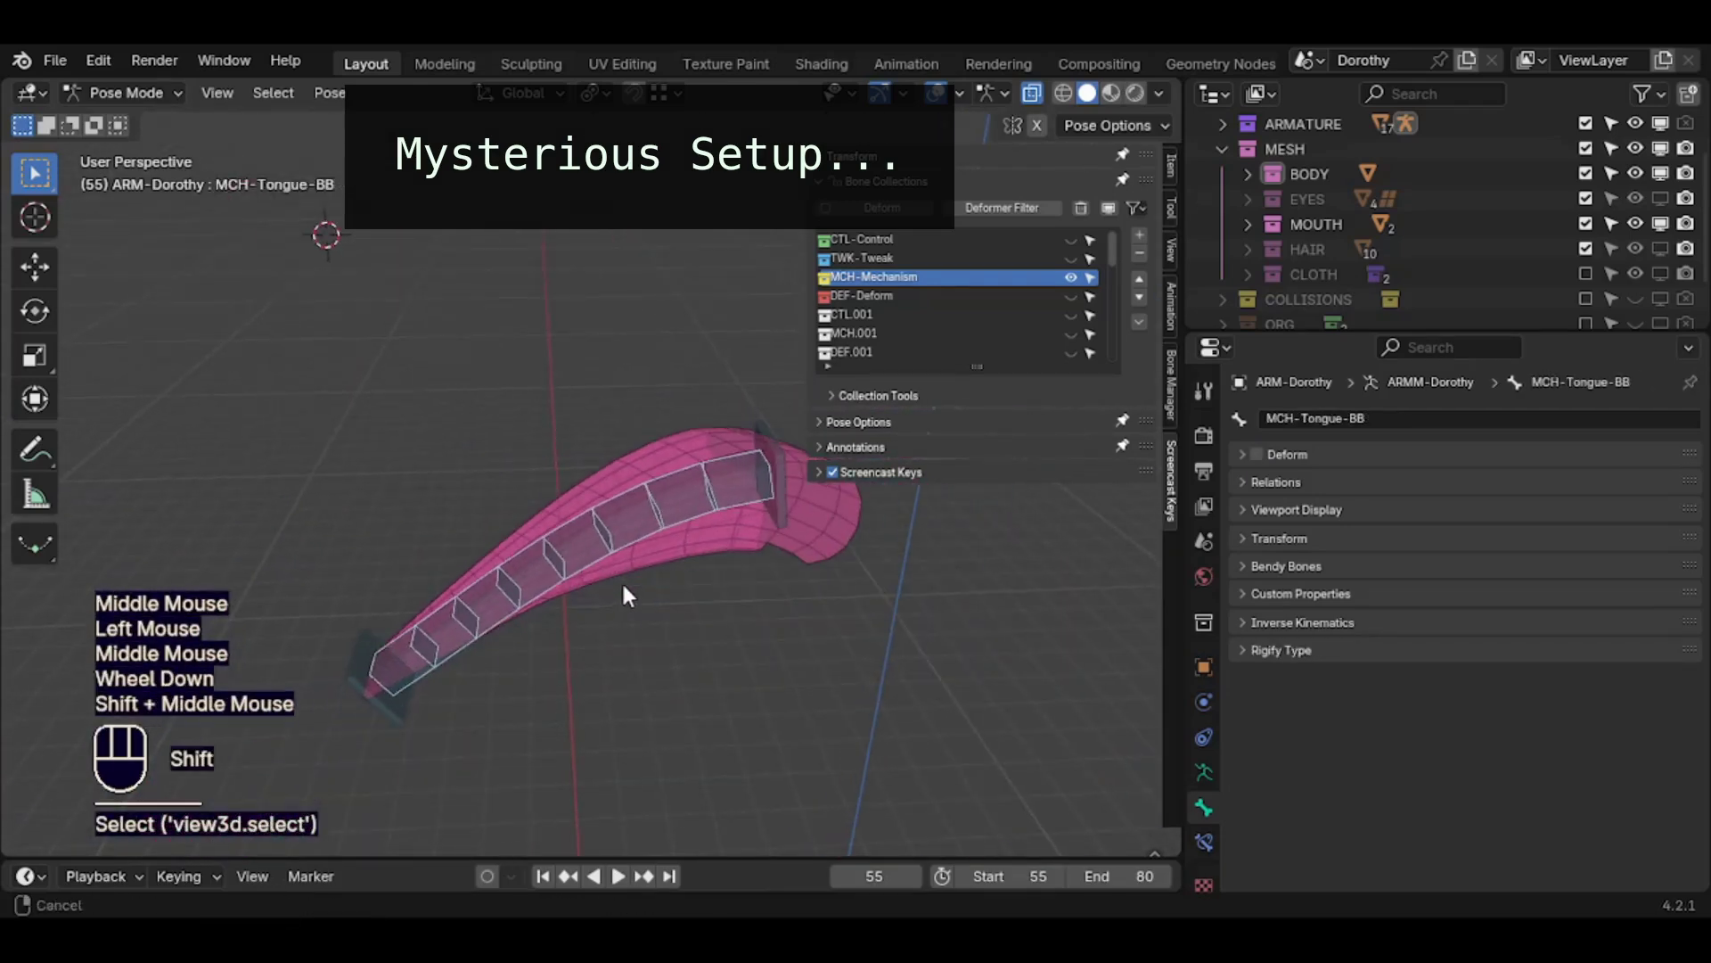
{"action": "left_click", "coordinate": [399, 706], "text": "shift"}
{"action": "left_click", "coordinate": [764, 485], "text": "shift"}
{"action": "middle_click_drag", "start_coordinate": [535, 624], "coordinate": [711, 573]}
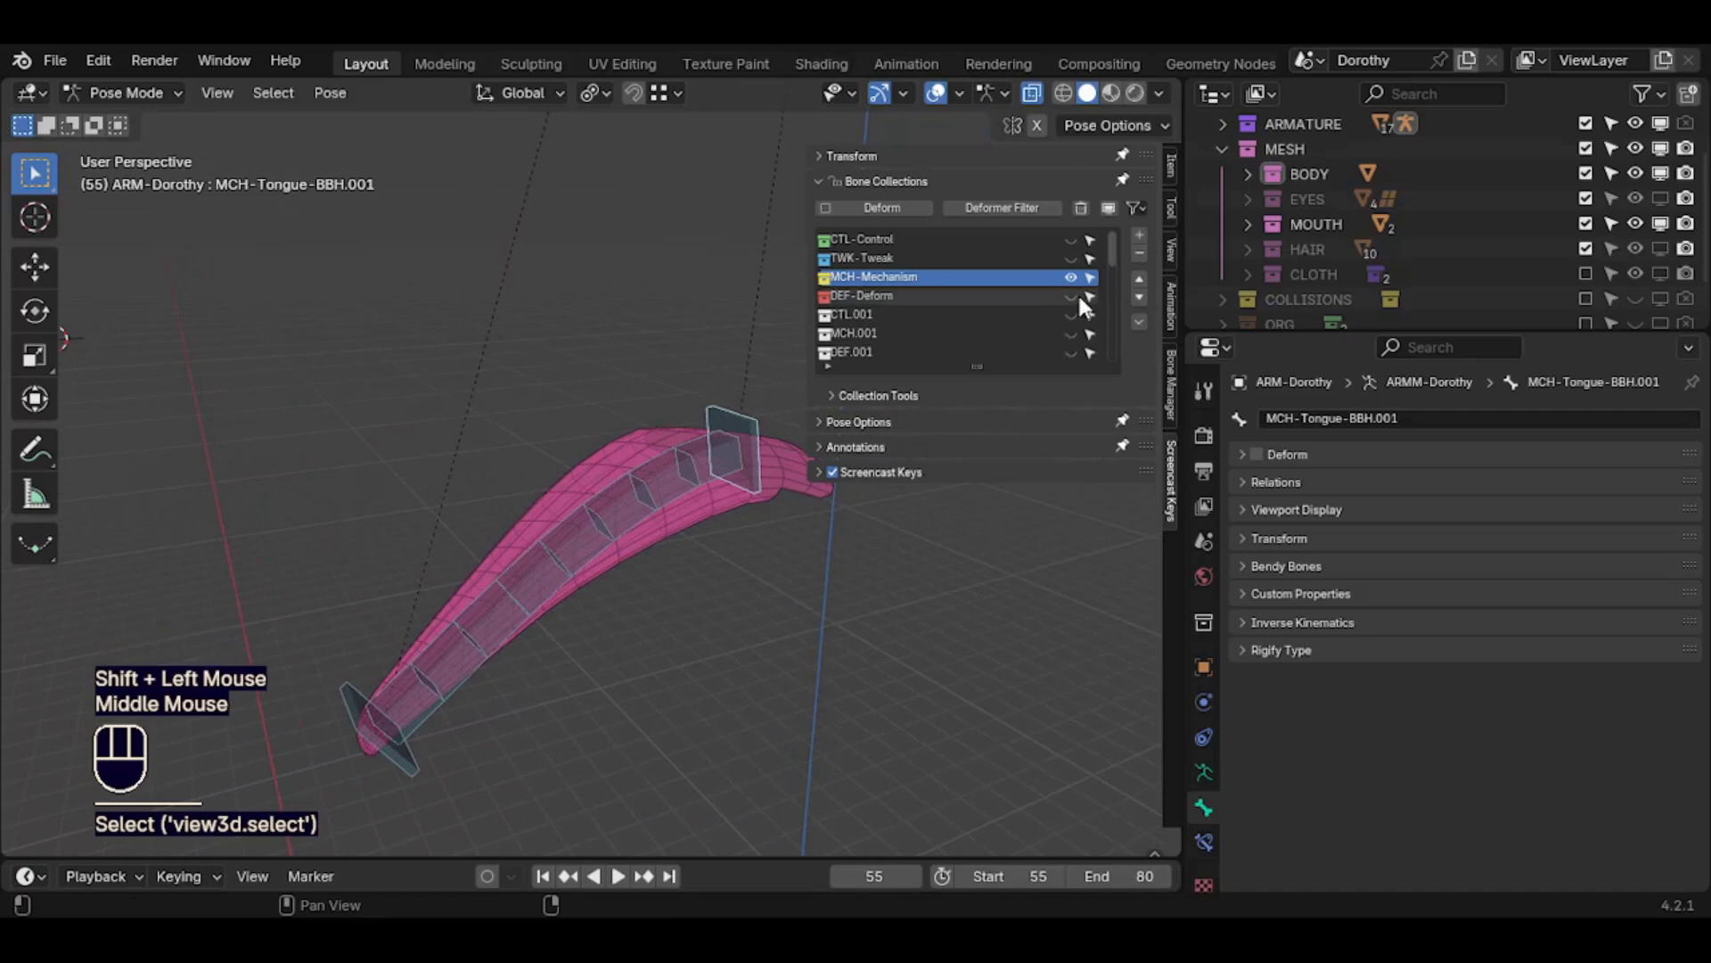
Reveal the hidden mechanism bone and select the middle handle, MCH-Tongue-BBH.002
{"action": "middle_click_drag", "start_coordinate": [430, 613], "coordinate": [582, 631]}
{"action": "key", "text": "alt+h"}
{"action": "left_click", "coordinate": [575, 594]}
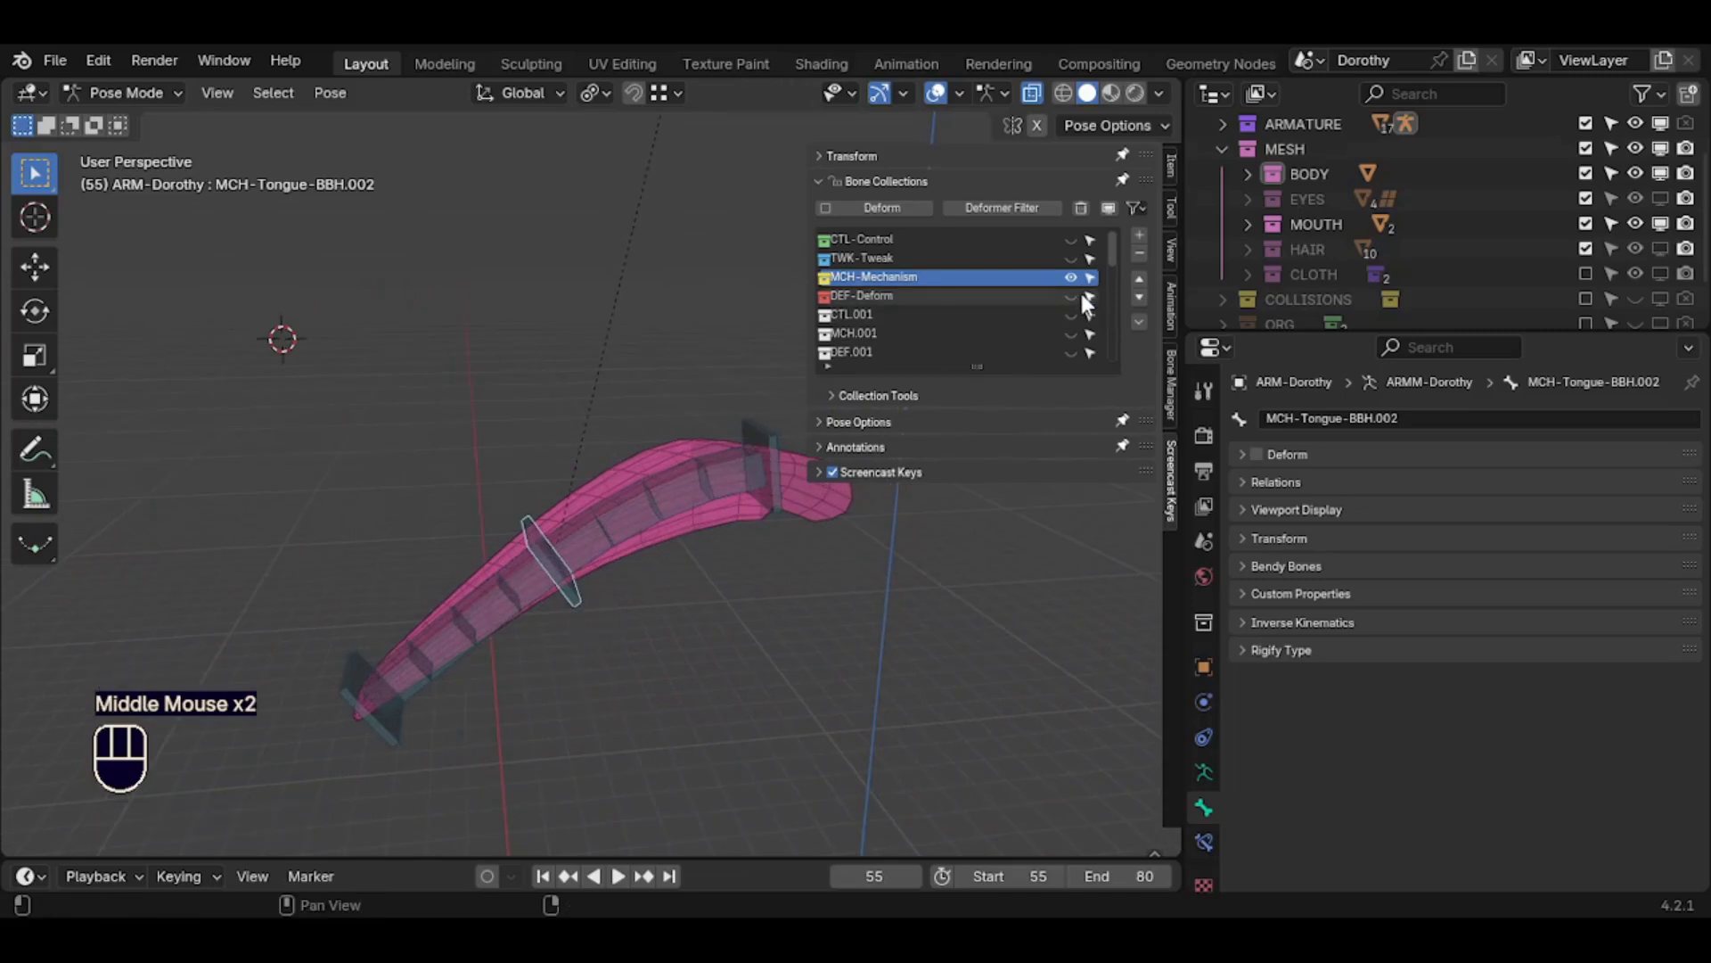
Toggle the TWK-Tweak and CTL-Control bone collections on and off
{"action": "left_click", "coordinate": [1071, 258]}
{"action": "left_click", "coordinate": [1071, 241]}
{"action": "left_click", "coordinate": [1072, 259]}
{"action": "left_click", "coordinate": [1072, 239]}
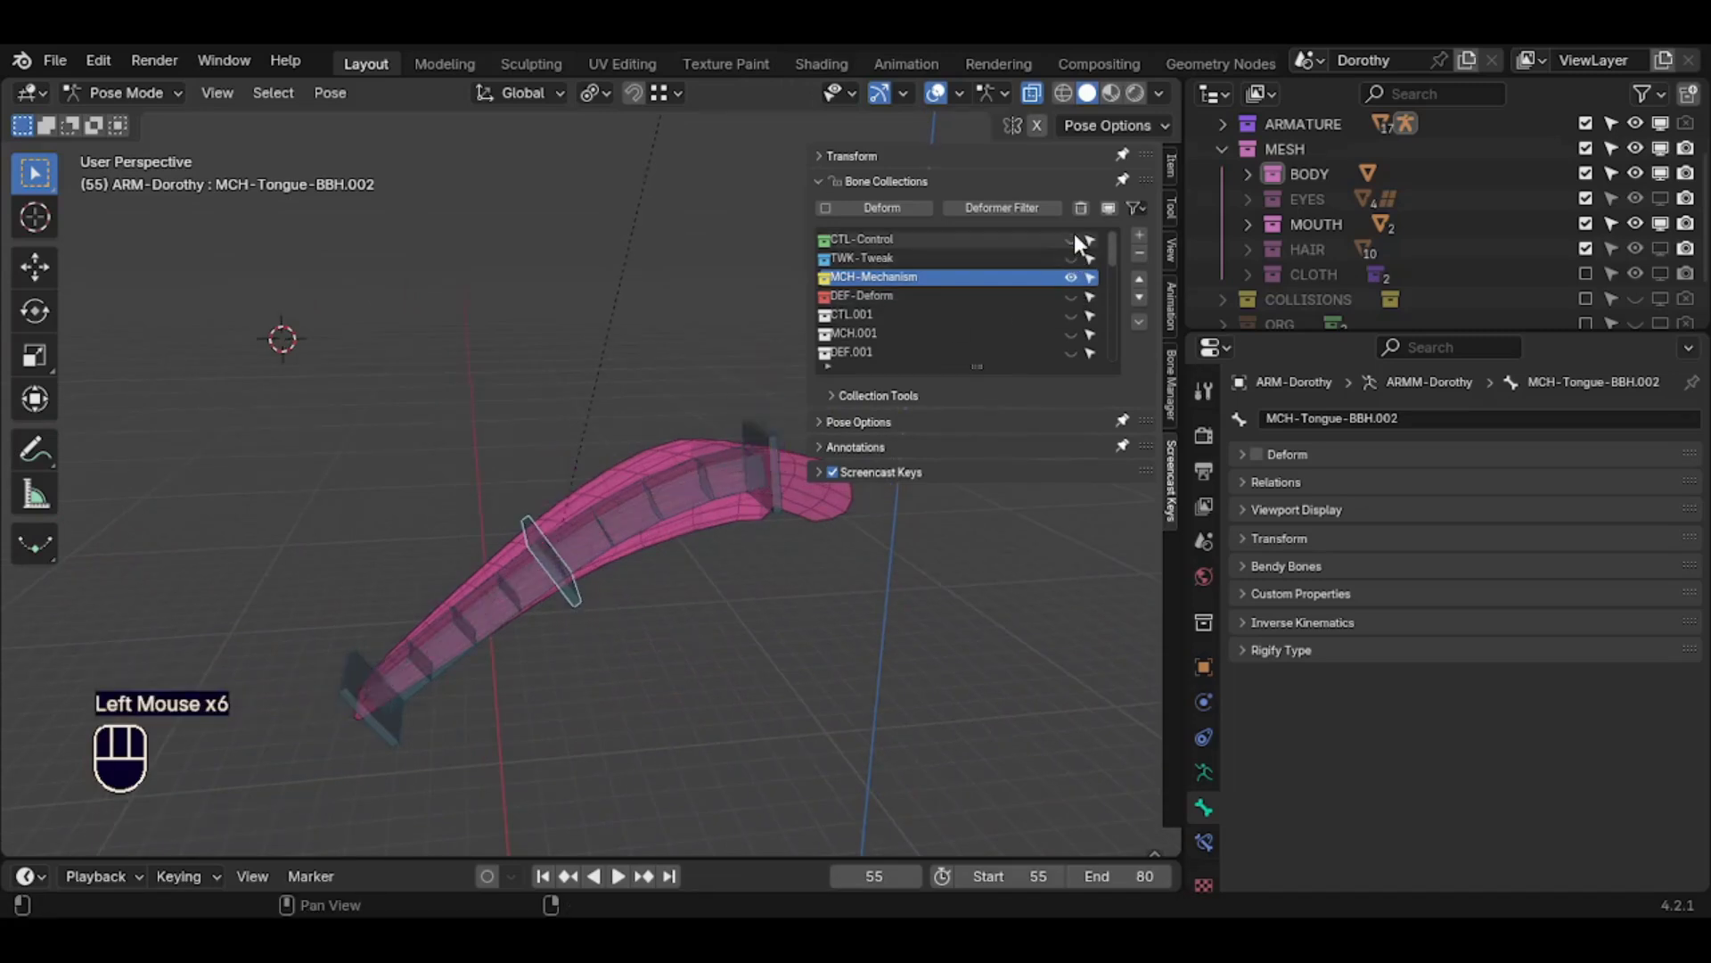
Examine the middle buffer bone MCH-Tongue-BBH.002 on the mechanism spline from several angles
{"action": "left_click", "coordinate": [535, 522]}
{"action": "middle_click_drag", "start_coordinate": [539, 528], "coordinate": [610, 602]}
{"action": "scroll", "coordinate": [610, 602], "scroll_direction": "up", "scroll_amount": 2}
{"action": "middle_click_drag", "start_coordinate": [610, 624], "coordinate": [553, 553], "text": "shift"}
{"action": "middle_click_drag", "start_coordinate": [553, 553], "coordinate": [517, 539]}
{"action": "middle_click_drag", "start_coordinate": [513, 539], "coordinate": [608, 546], "text": "ctrl"}
{"action": "middle_click_drag", "start_coordinate": [608, 546], "coordinate": [611, 524], "text": "ctrl"}
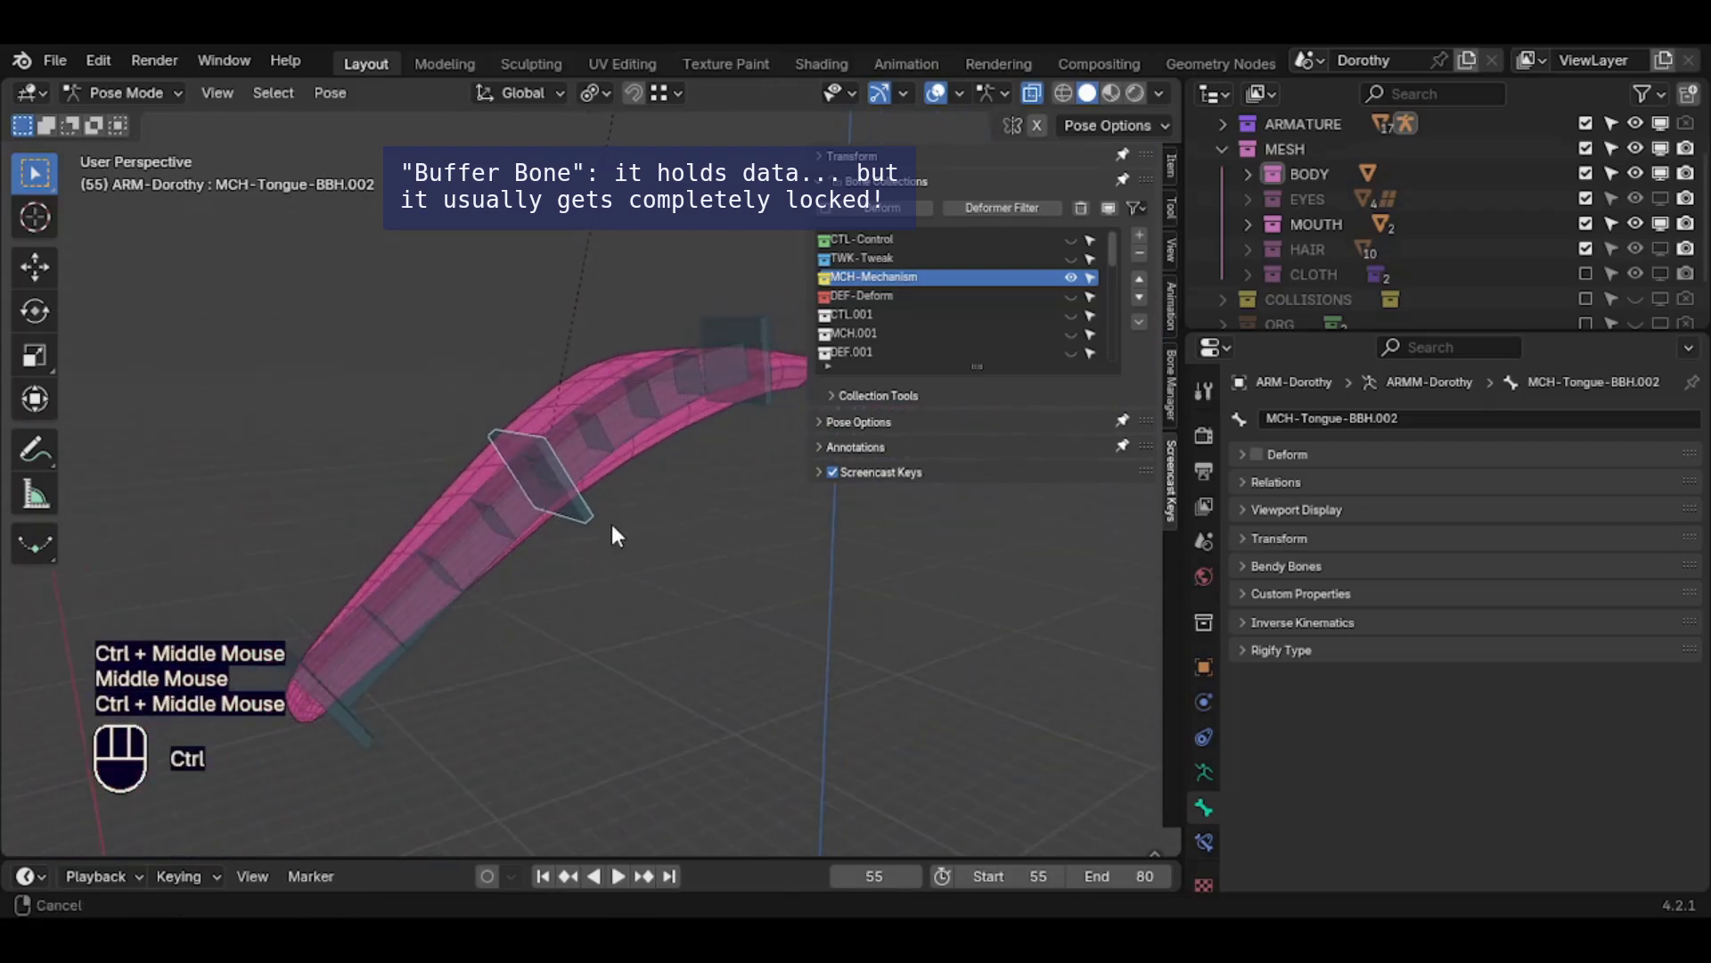
{"action": "middle_click_drag", "start_coordinate": [607, 613], "coordinate": [520, 590]}
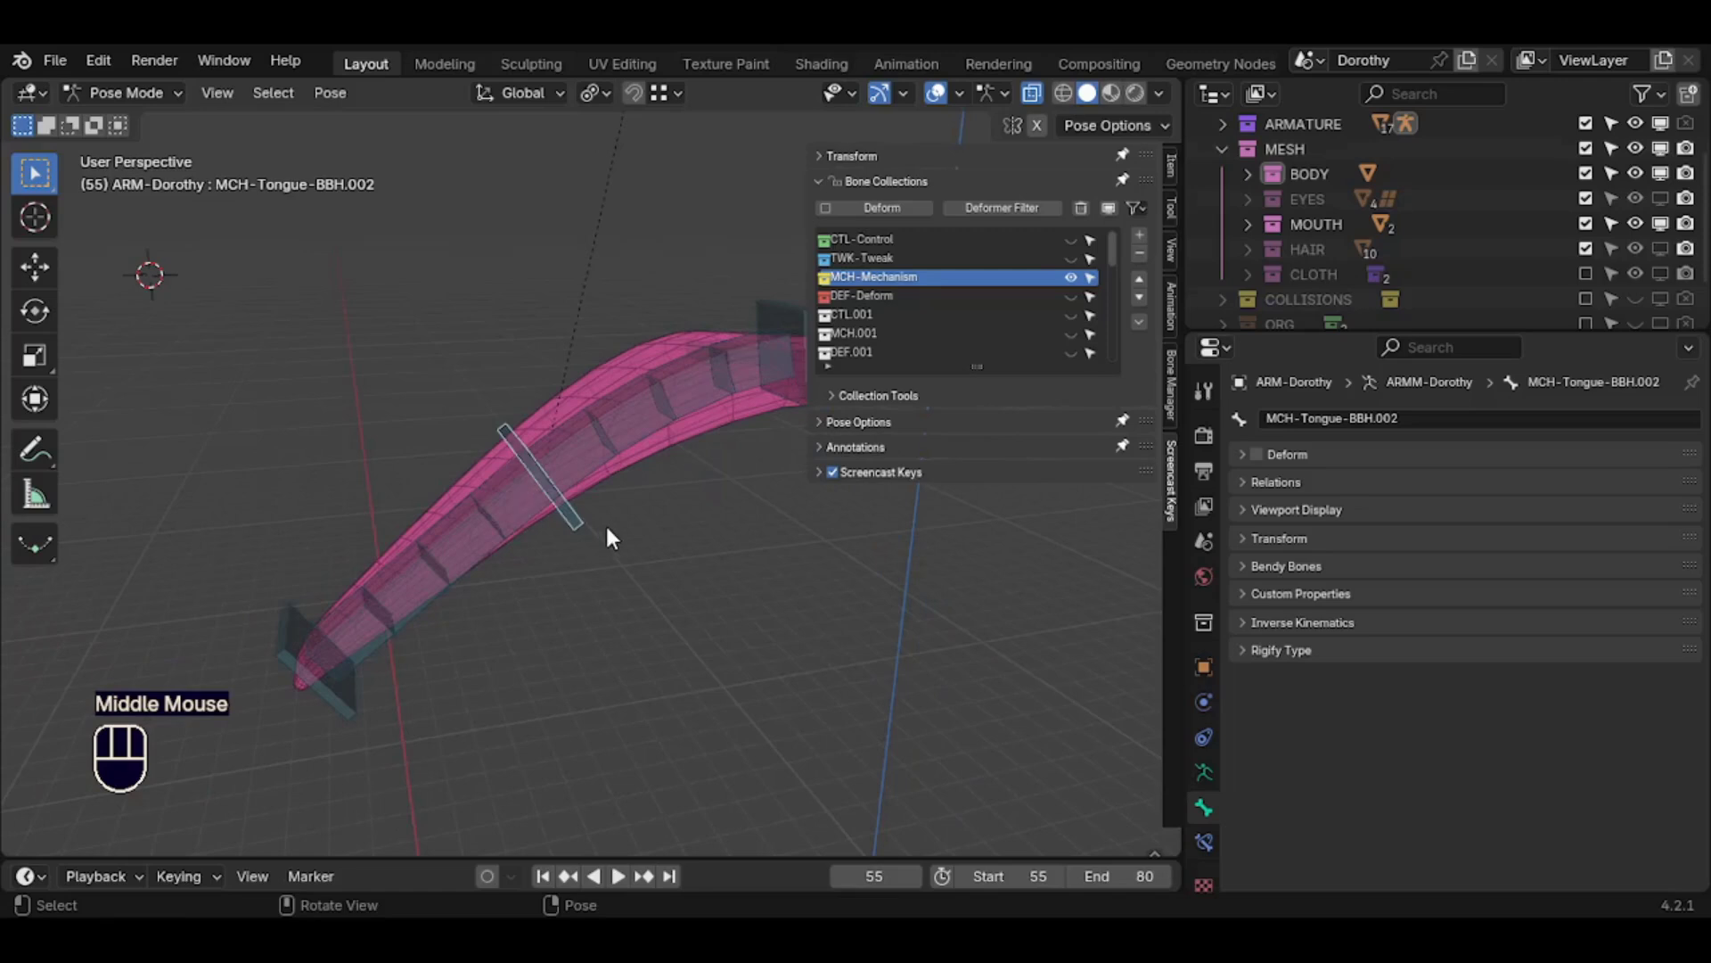
{"action": "mouse_move", "coordinate": [607, 535]}
{"action": "middle_mouse_down"}
{"action": "mouse_move", "coordinate": [576, 544]}
{"action": "mouse_move", "coordinate": [623, 530]}
{"action": "middle_mouse_up"}
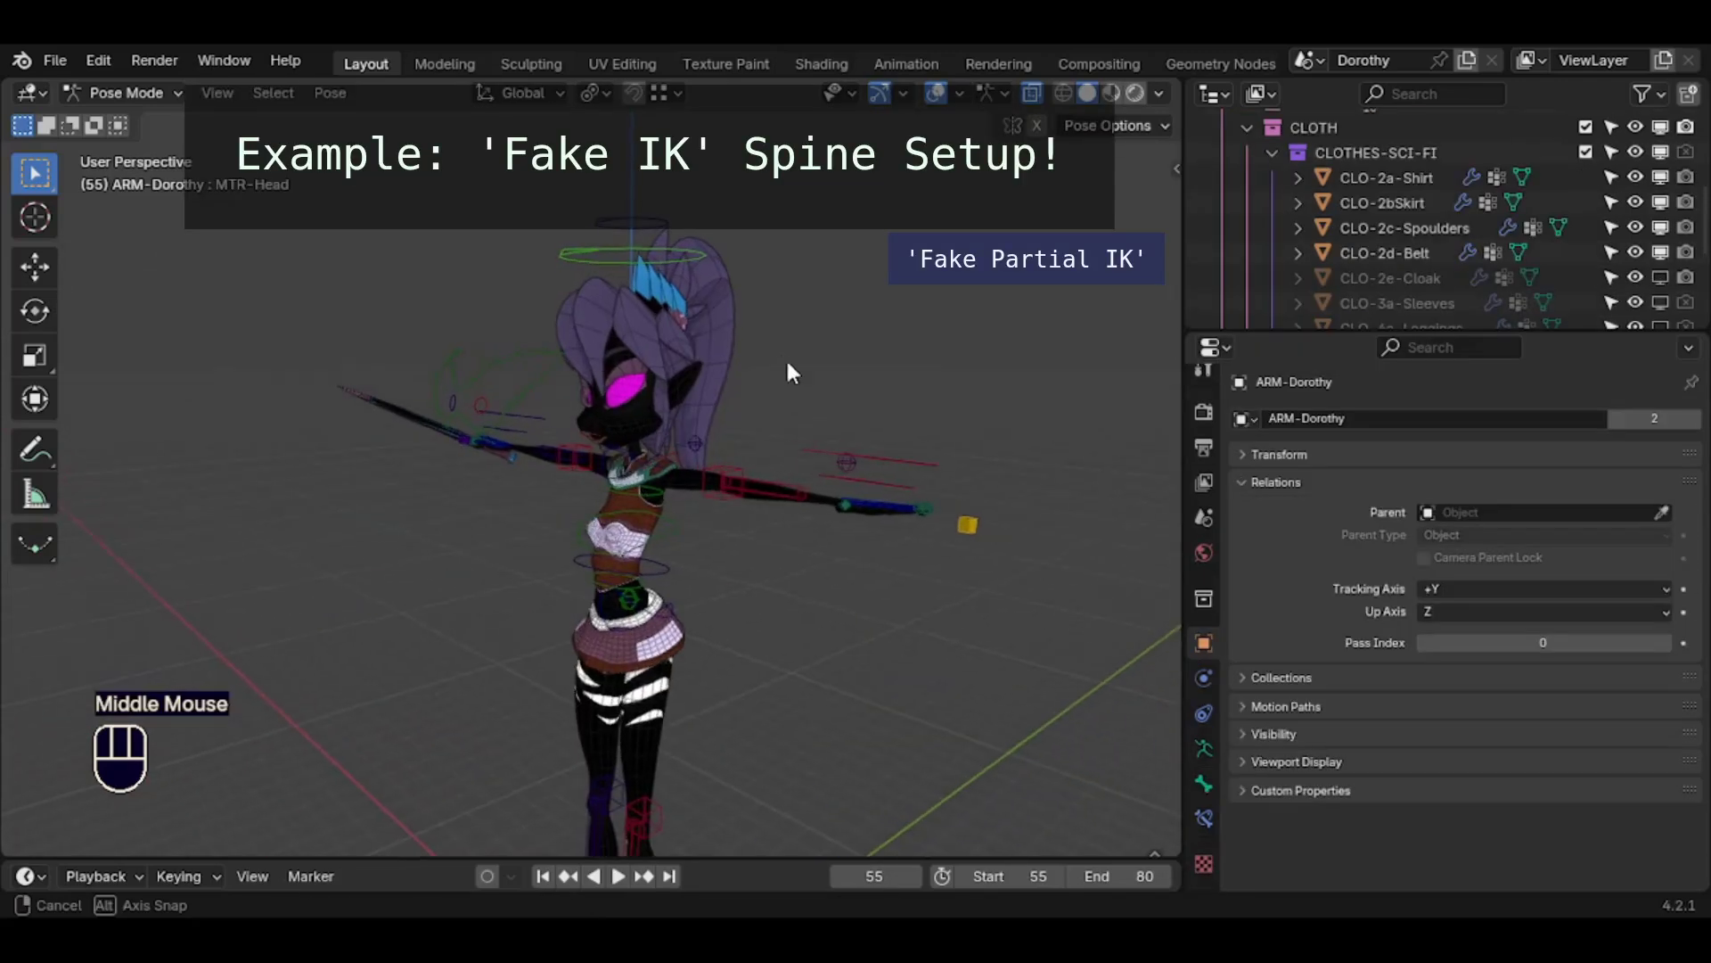
Repeatedly rotate and move the character's MTR-Head control to bend the spine through the fake partial IK setup
{"action": "left_click", "coordinate": [690, 242]}
{"action": "key", "text": "r"}
{"action": "left_click", "coordinate": [733, 328]}
{"action": "key", "text": "g"}
{"action": "left_click", "coordinate": [774, 298]}
{"action": "key", "text": "r"}
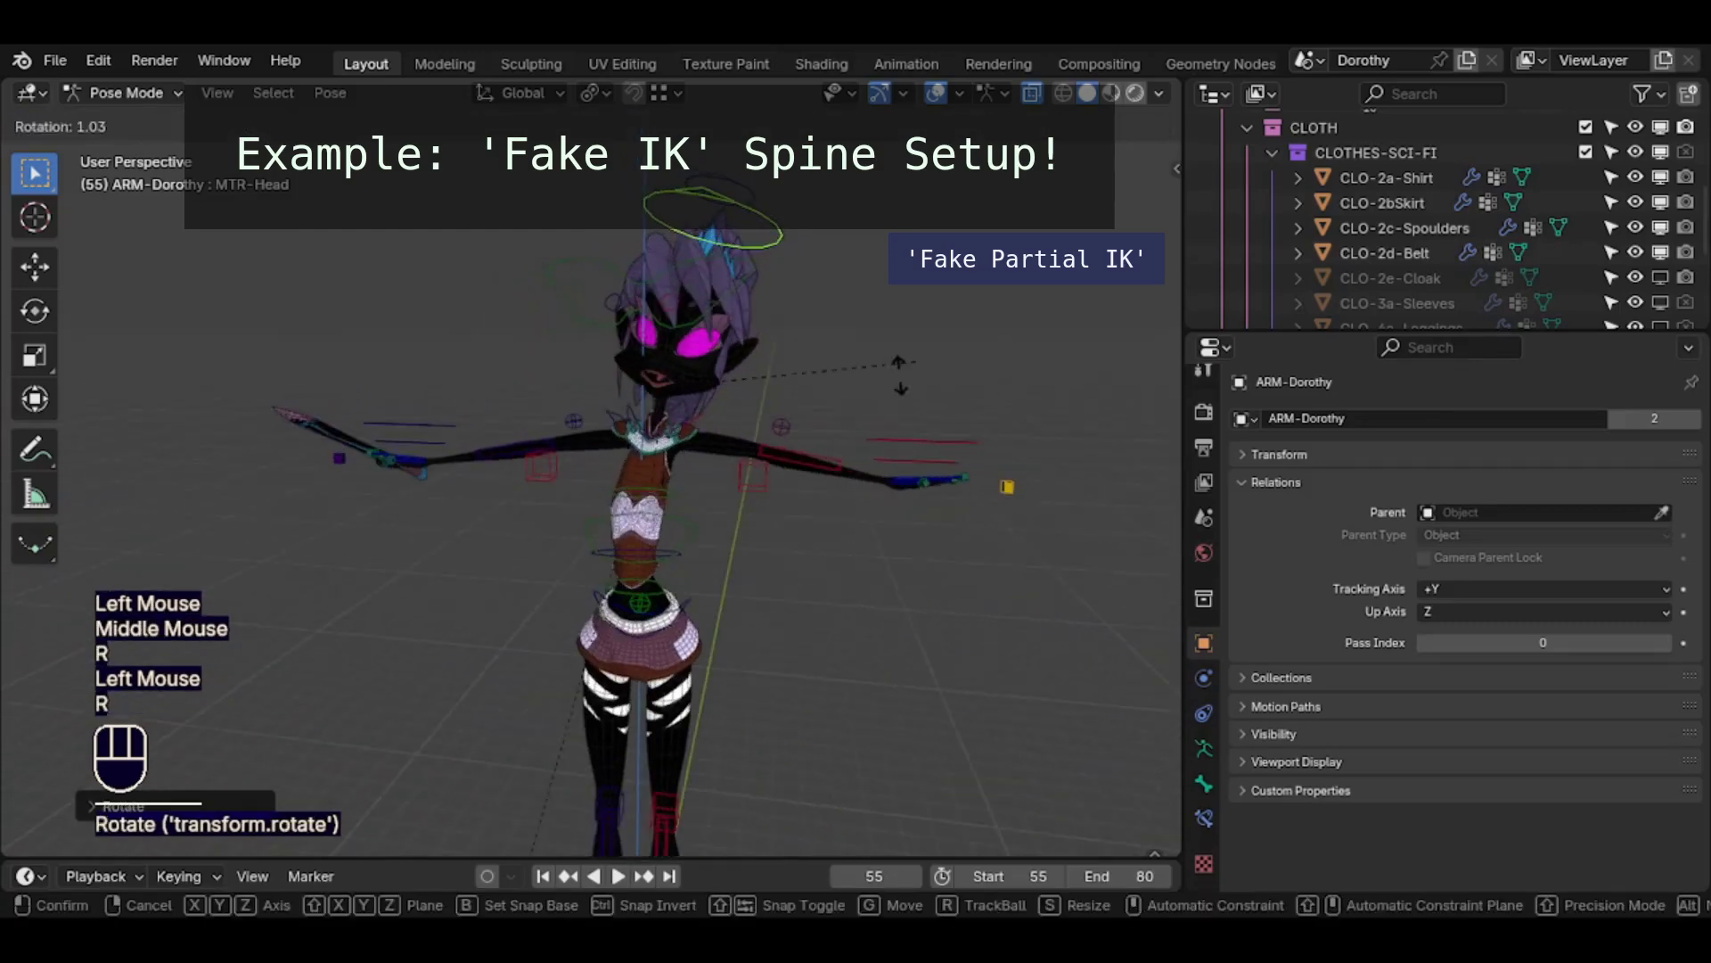
{"action": "left_click", "coordinate": [895, 373]}
{"action": "key", "text": "g"}
{"action": "left_click", "coordinate": [909, 357]}
{"action": "key", "text": "r"}
{"action": "left_click", "coordinate": [918, 355]}
{"action": "key", "text": "g"}
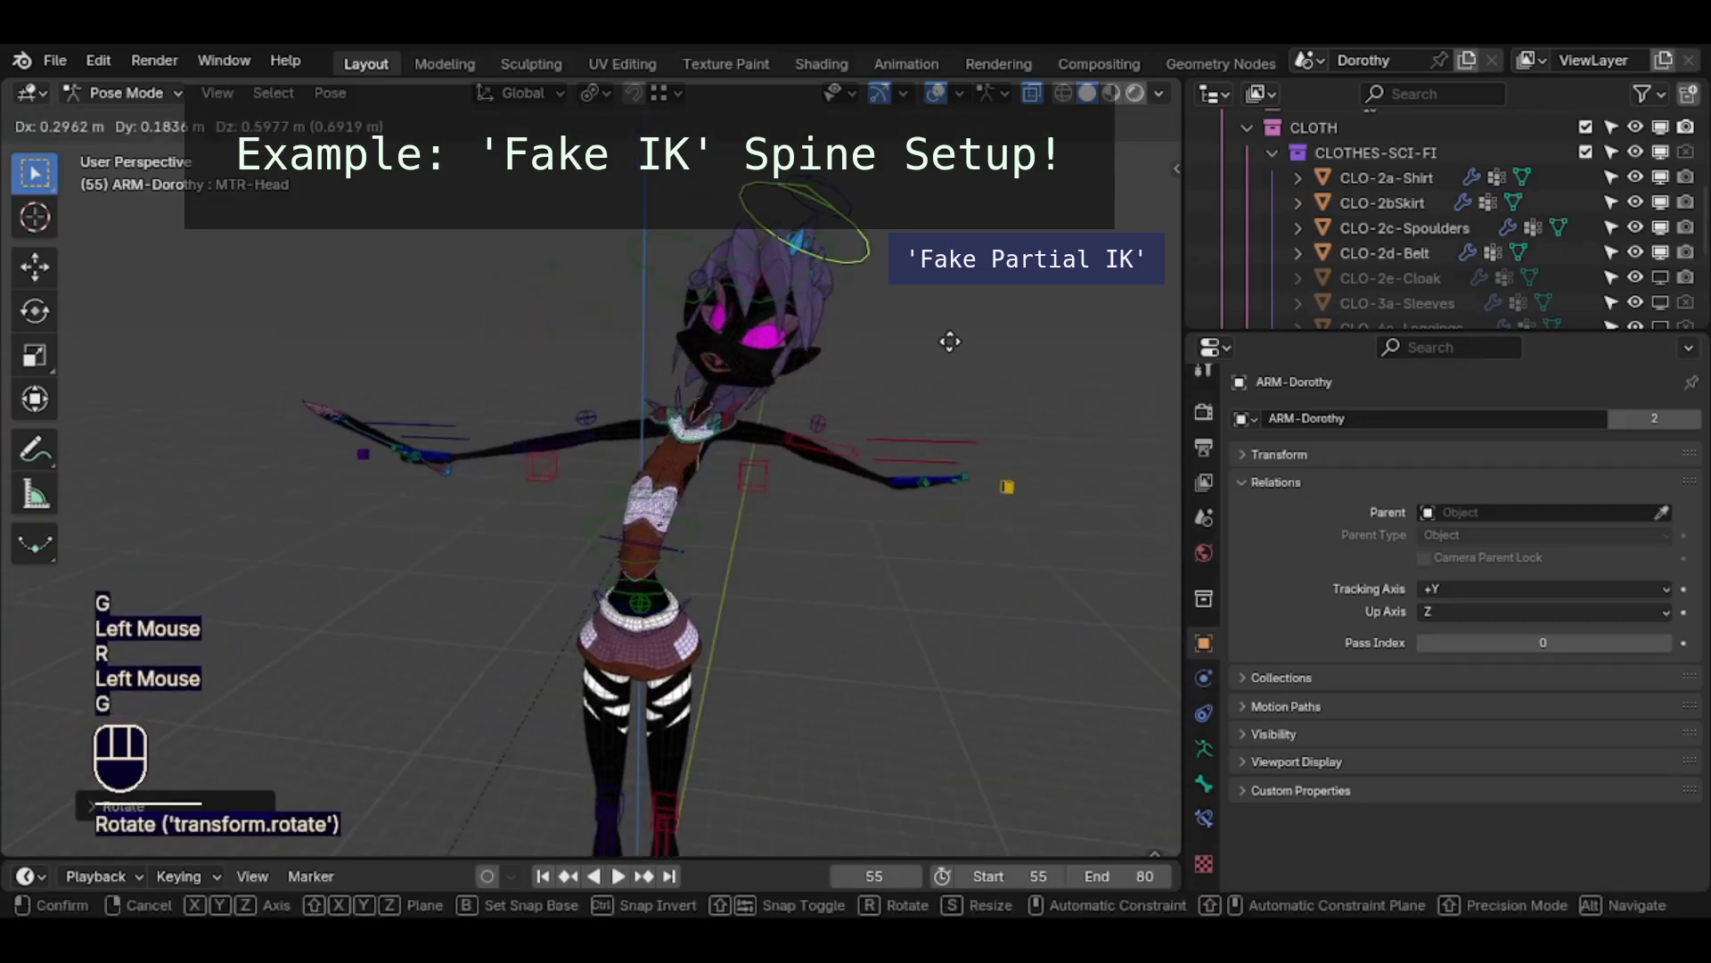
{"action": "left_click", "coordinate": [950, 342]}
{"action": "key", "text": "g"}
{"action": "key", "text": "r"}
{"action": "left_click", "coordinate": [920, 360]}
{"action": "key", "text": "g"}
{"action": "left_click", "coordinate": [975, 333]}
Move the CMD-Hips control and the torso controls to test the tweak behaviour of the spine
{"action": "left_click", "coordinate": [682, 551]}
{"action": "key", "text": "g"}
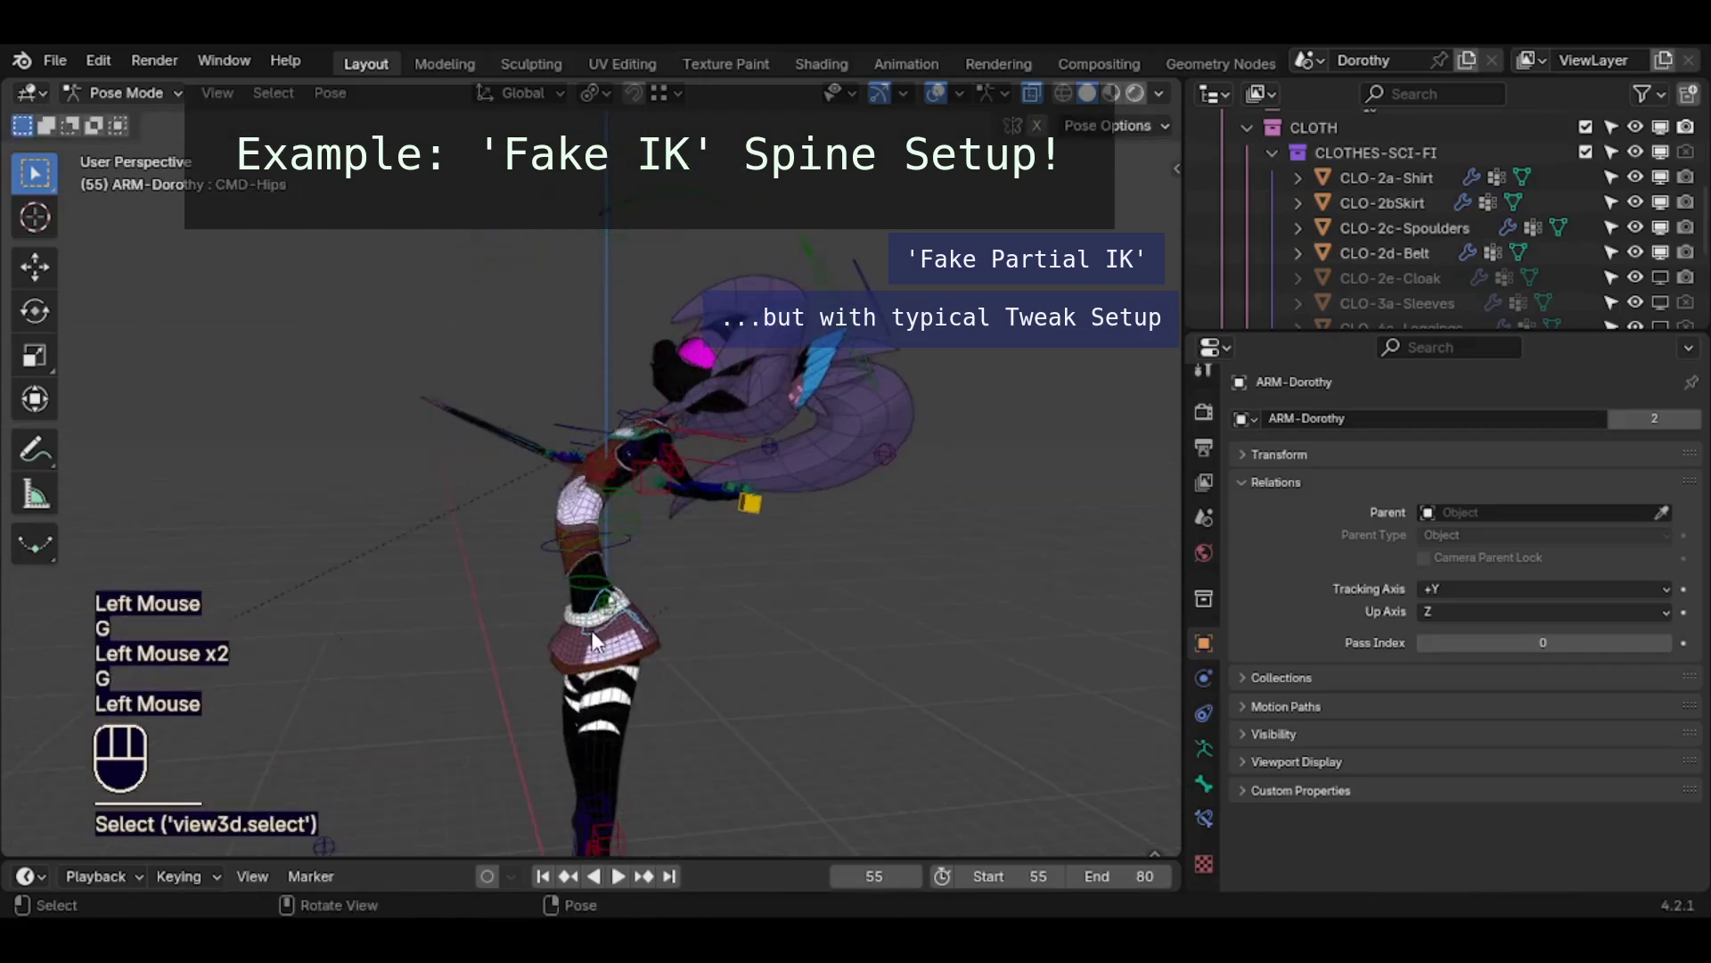
{"action": "left_click", "coordinate": [600, 639]}
{"action": "key", "text": "g"}
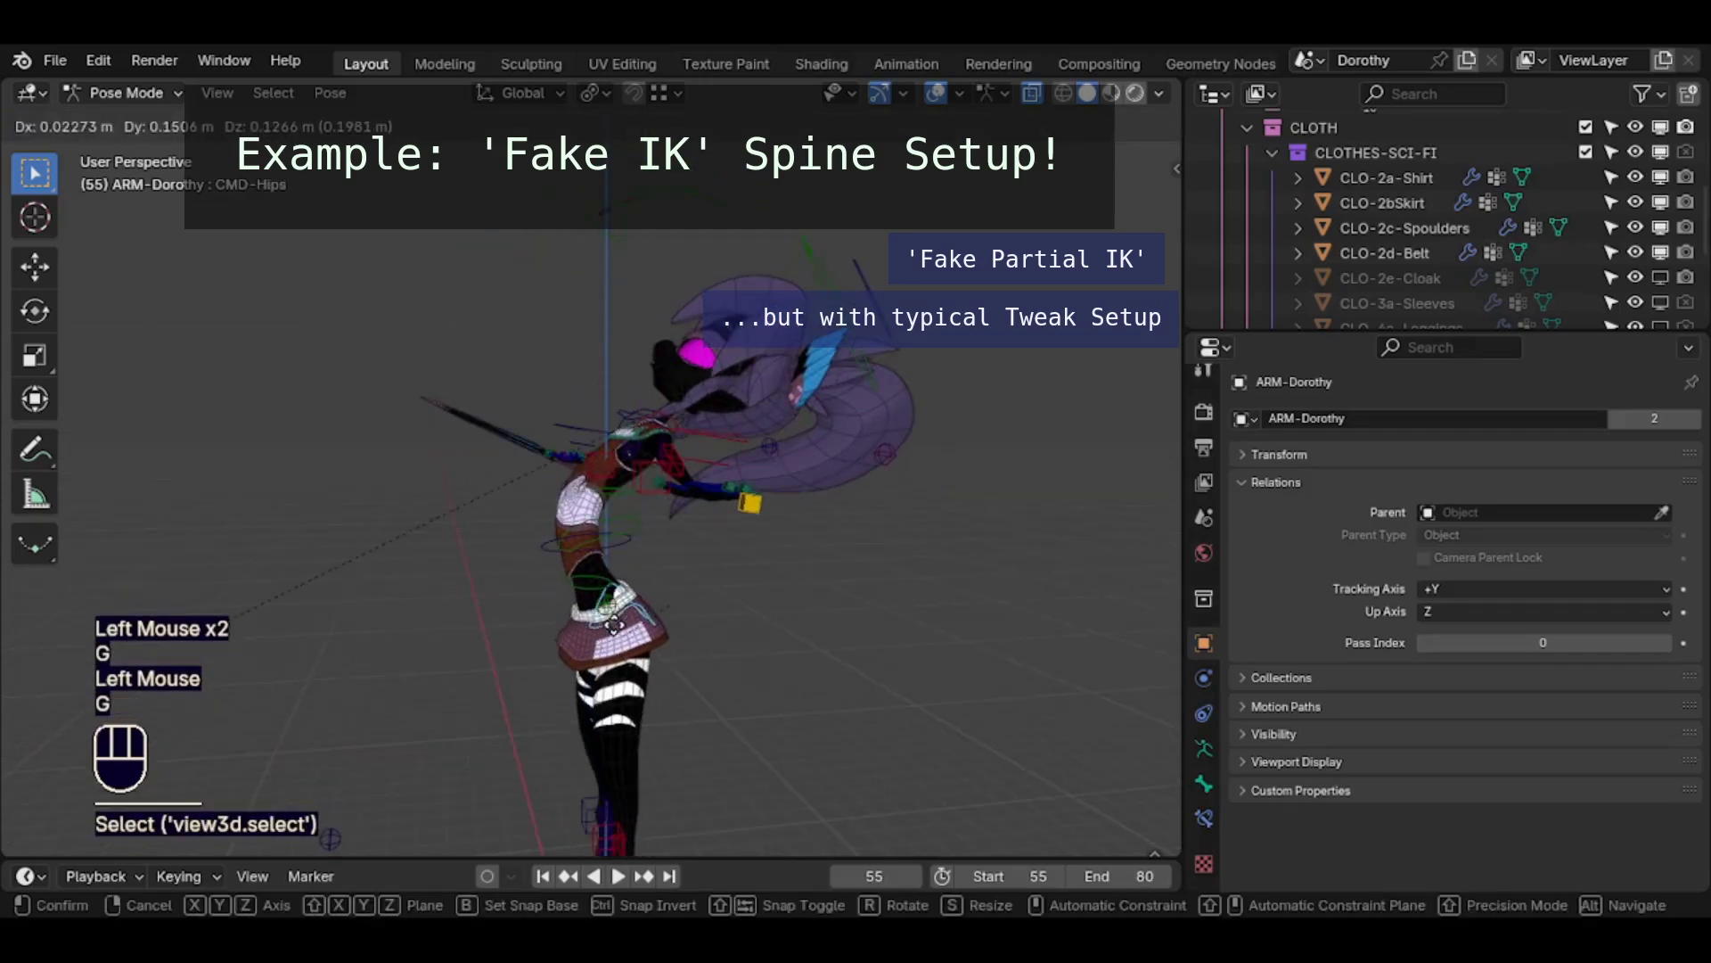
{"action": "left_click", "coordinate": [631, 604]}
{"action": "left_click", "coordinate": [637, 510]}
{"action": "key", "text": "g"}
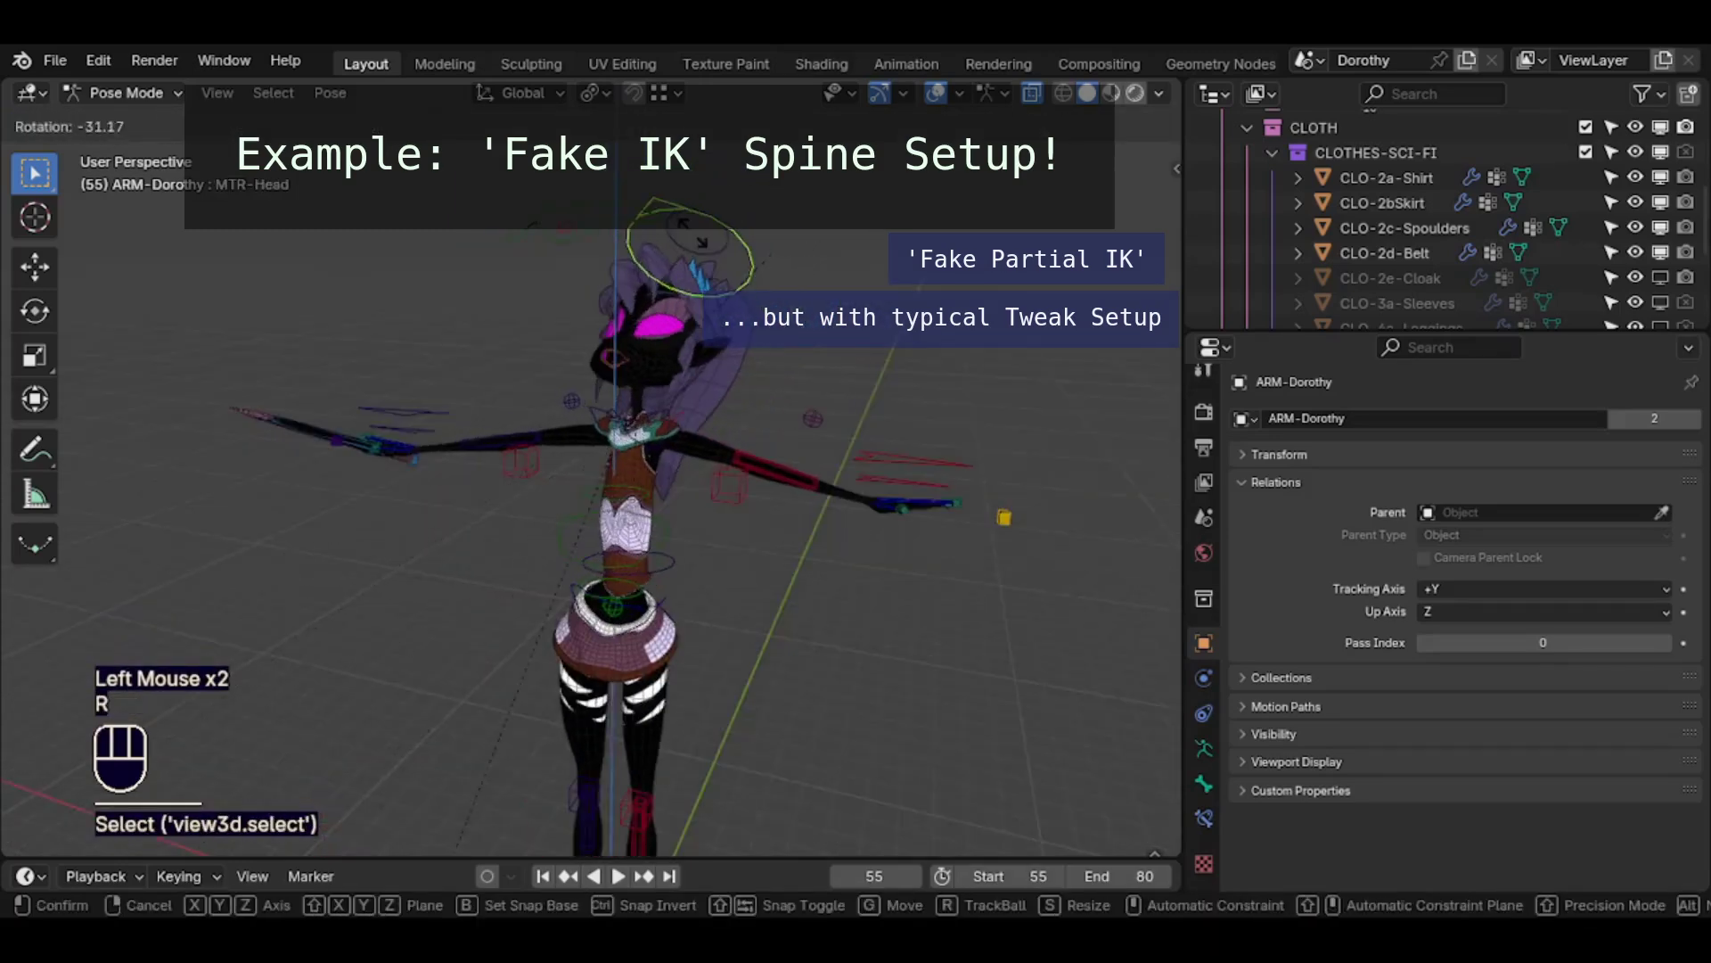
Rotate the MTR-Head control to lean the character's head and torso
{"action": "left_click", "coordinate": [624, 356]}
{"action": "middle_click_drag", "start_coordinate": [624, 356], "coordinate": [637, 312]}
{"action": "key", "text": "r"}
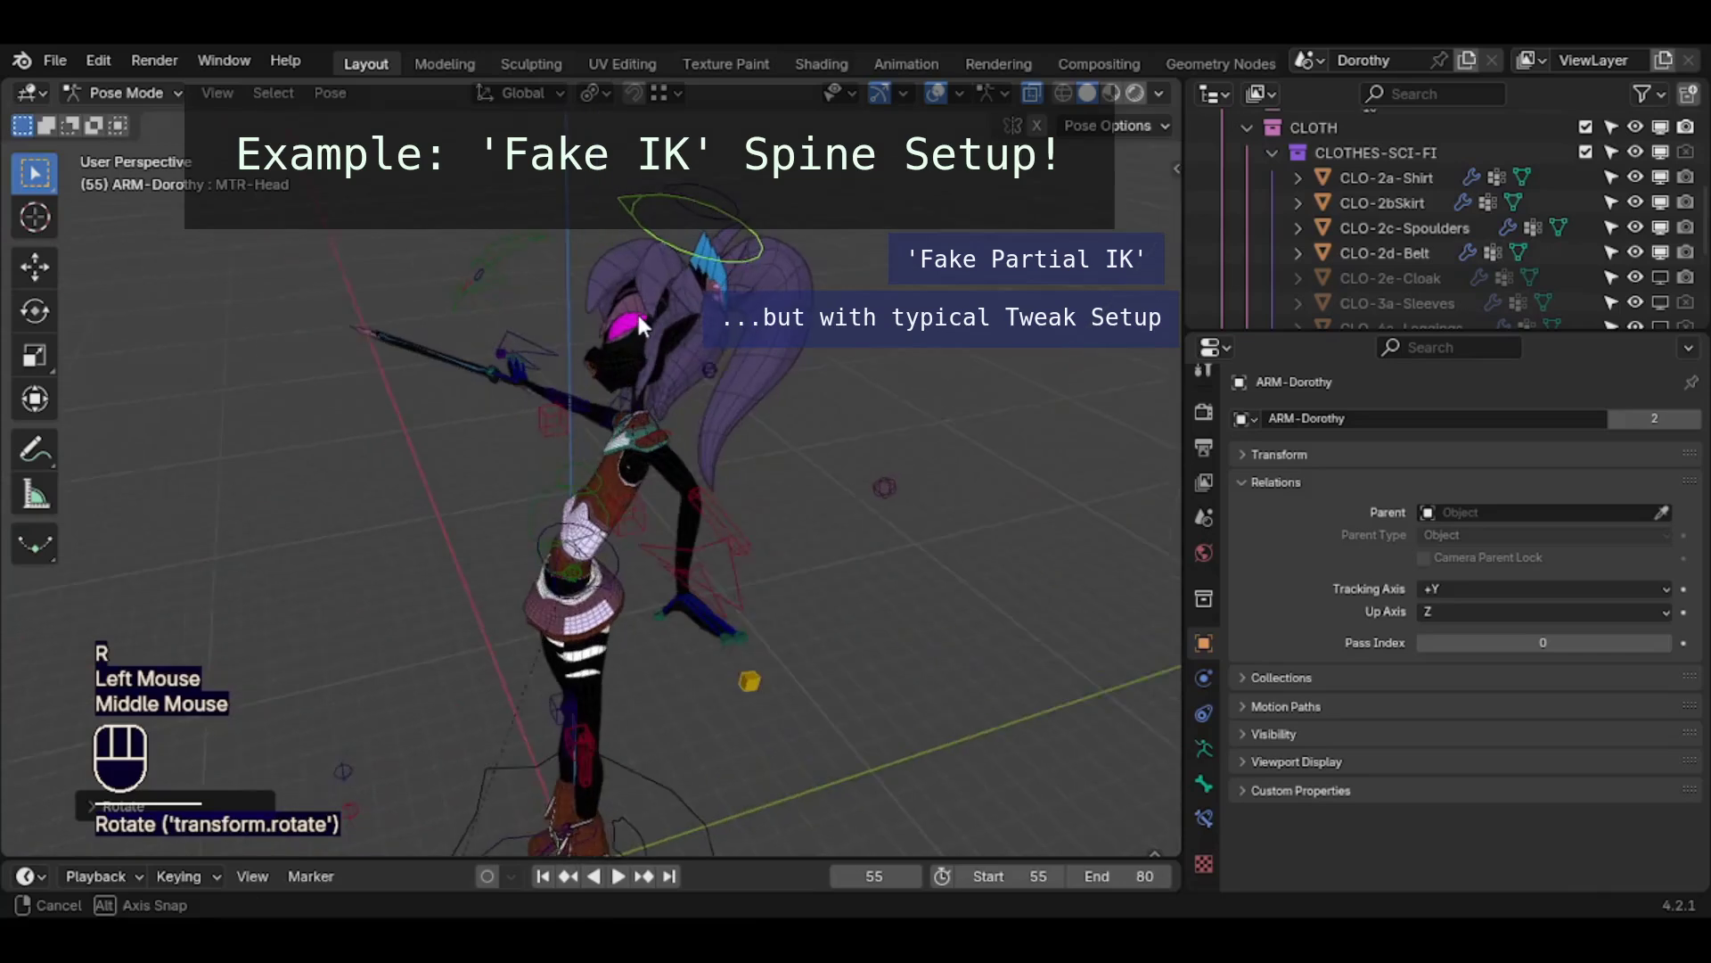
{"action": "left_click", "coordinate": [765, 263]}
Rotate the CMD-Spine.004 control to tilt the upper spine
{"action": "left_click", "coordinate": [773, 266]}
{"action": "middle_click_drag", "start_coordinate": [829, 260], "coordinate": [806, 248]}
{"action": "key", "text": "r"}
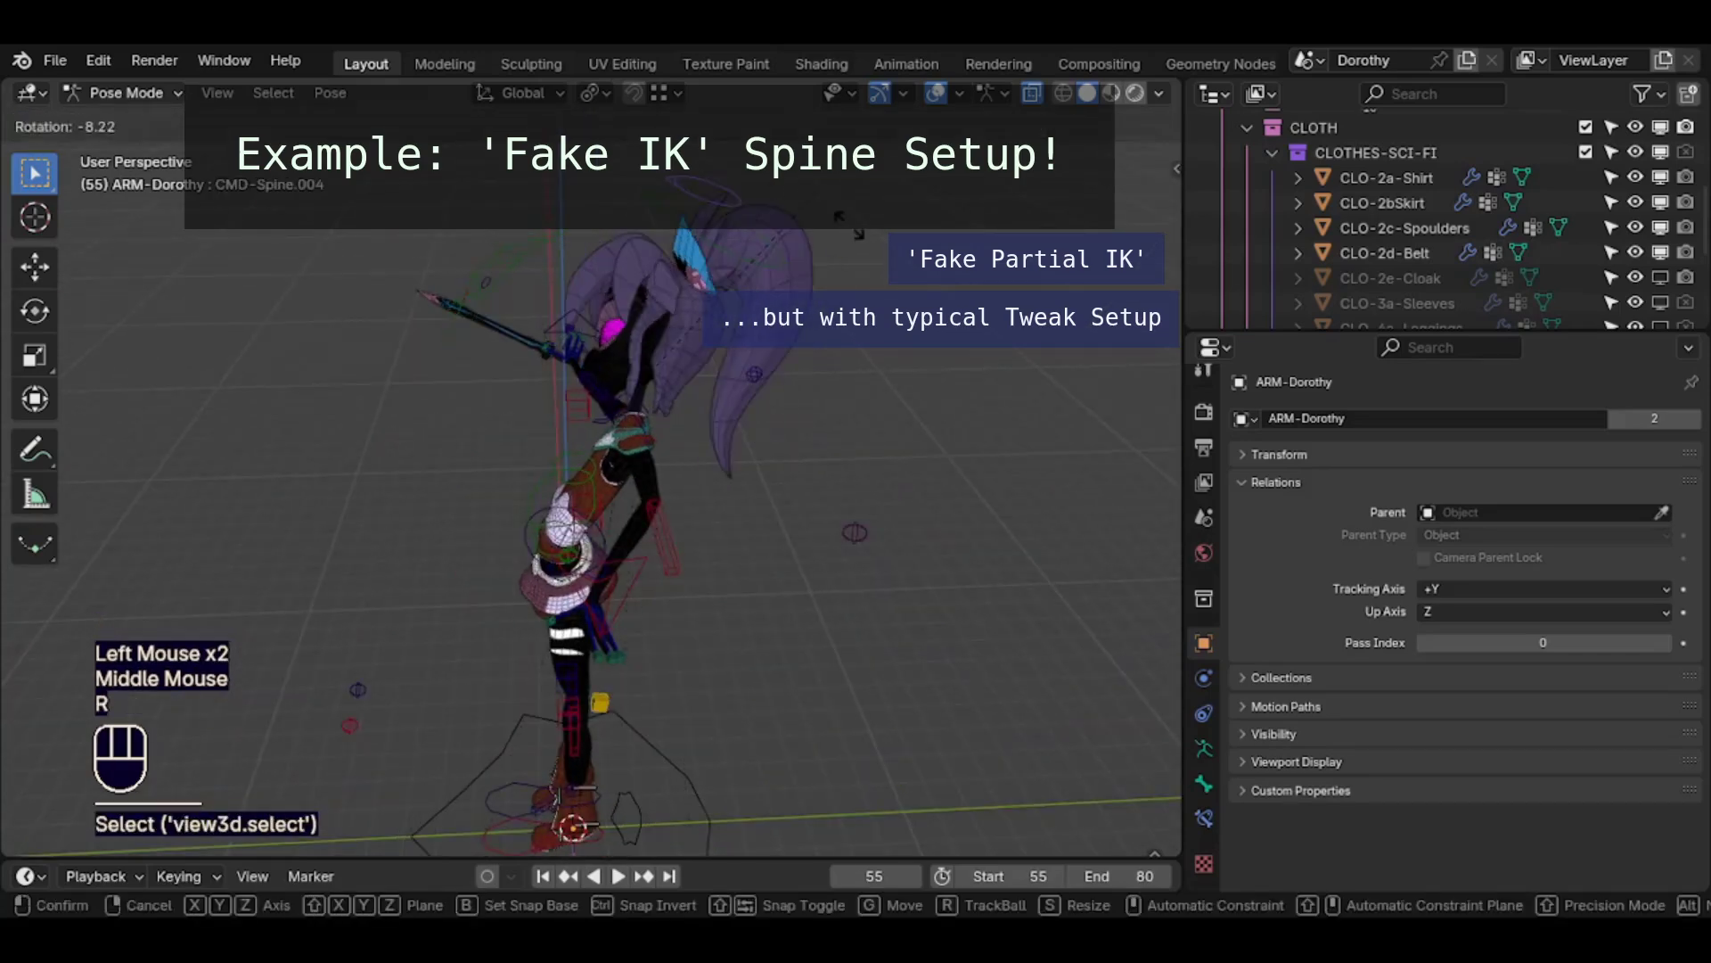
{"action": "left_click", "coordinate": [699, 315]}
{"action": "middle_click_drag", "start_coordinate": [697, 309], "coordinate": [913, 333]}
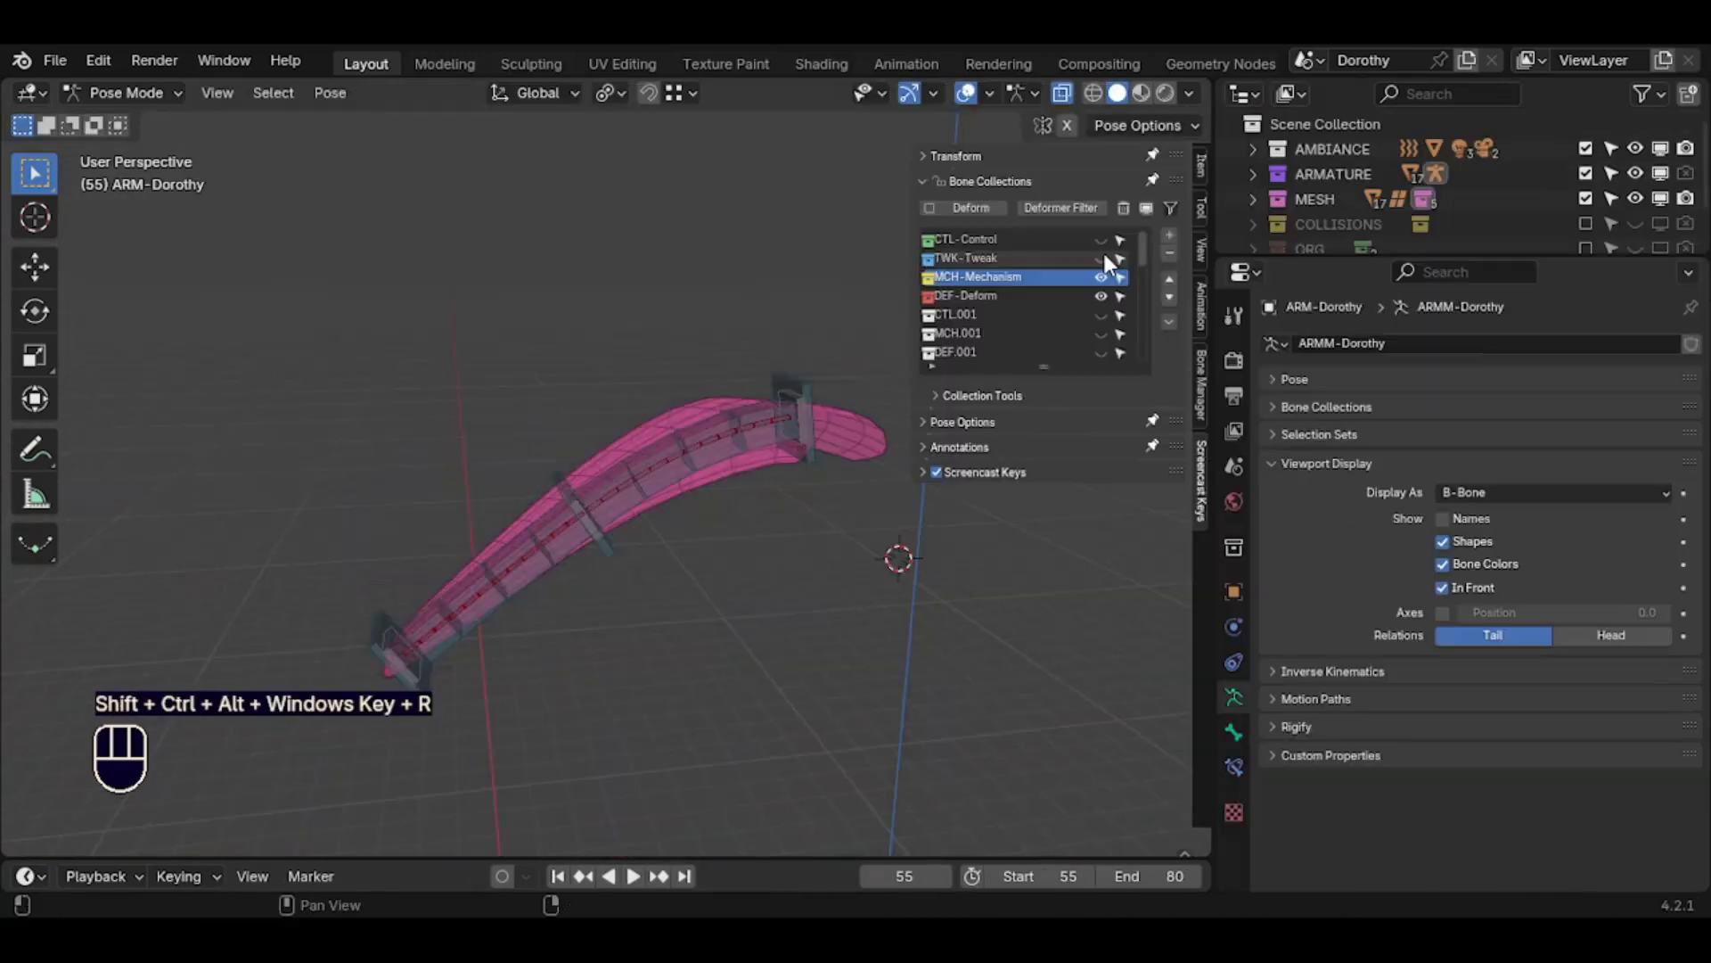
Show the TWK-Tweak bone collection on the tongue rig and move the middle tweak bone TWK-Tongue.002 upward
{"action": "left_click", "coordinate": [998, 253]}
{"action": "left_click", "coordinate": [998, 256]}
{"action": "left_click", "coordinate": [576, 416]}
{"action": "key", "text": "g"}
{"action": "left_click", "coordinate": [575, 317]}
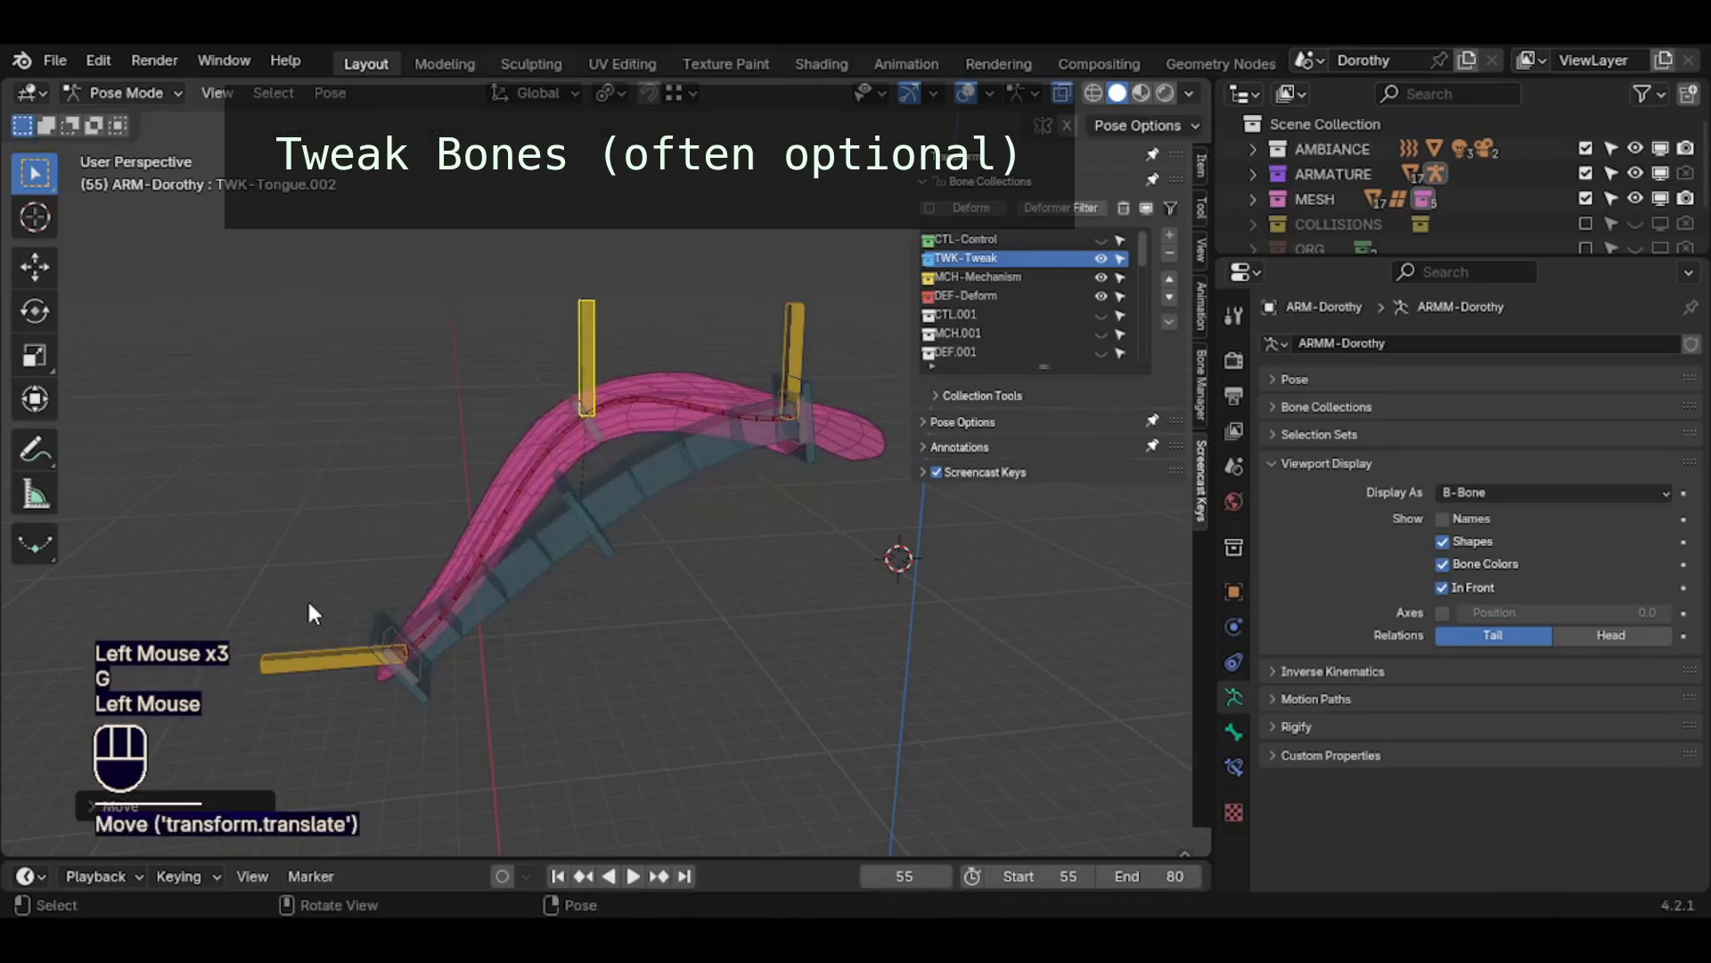
Raise the tongue's tip tweak bone and root tweak bone TWK-Tongue.001, and move the middle tweak bone up to match
{"action": "left_click", "coordinate": [312, 658]}
{"action": "key", "text": "g"}
{"action": "left_click", "coordinate": [303, 331]}
{"action": "left_click", "coordinate": [791, 316]}
{"action": "key", "text": "g"}
{"action": "left_click", "coordinate": [799, 235]}
{"action": "key", "text": "g"}
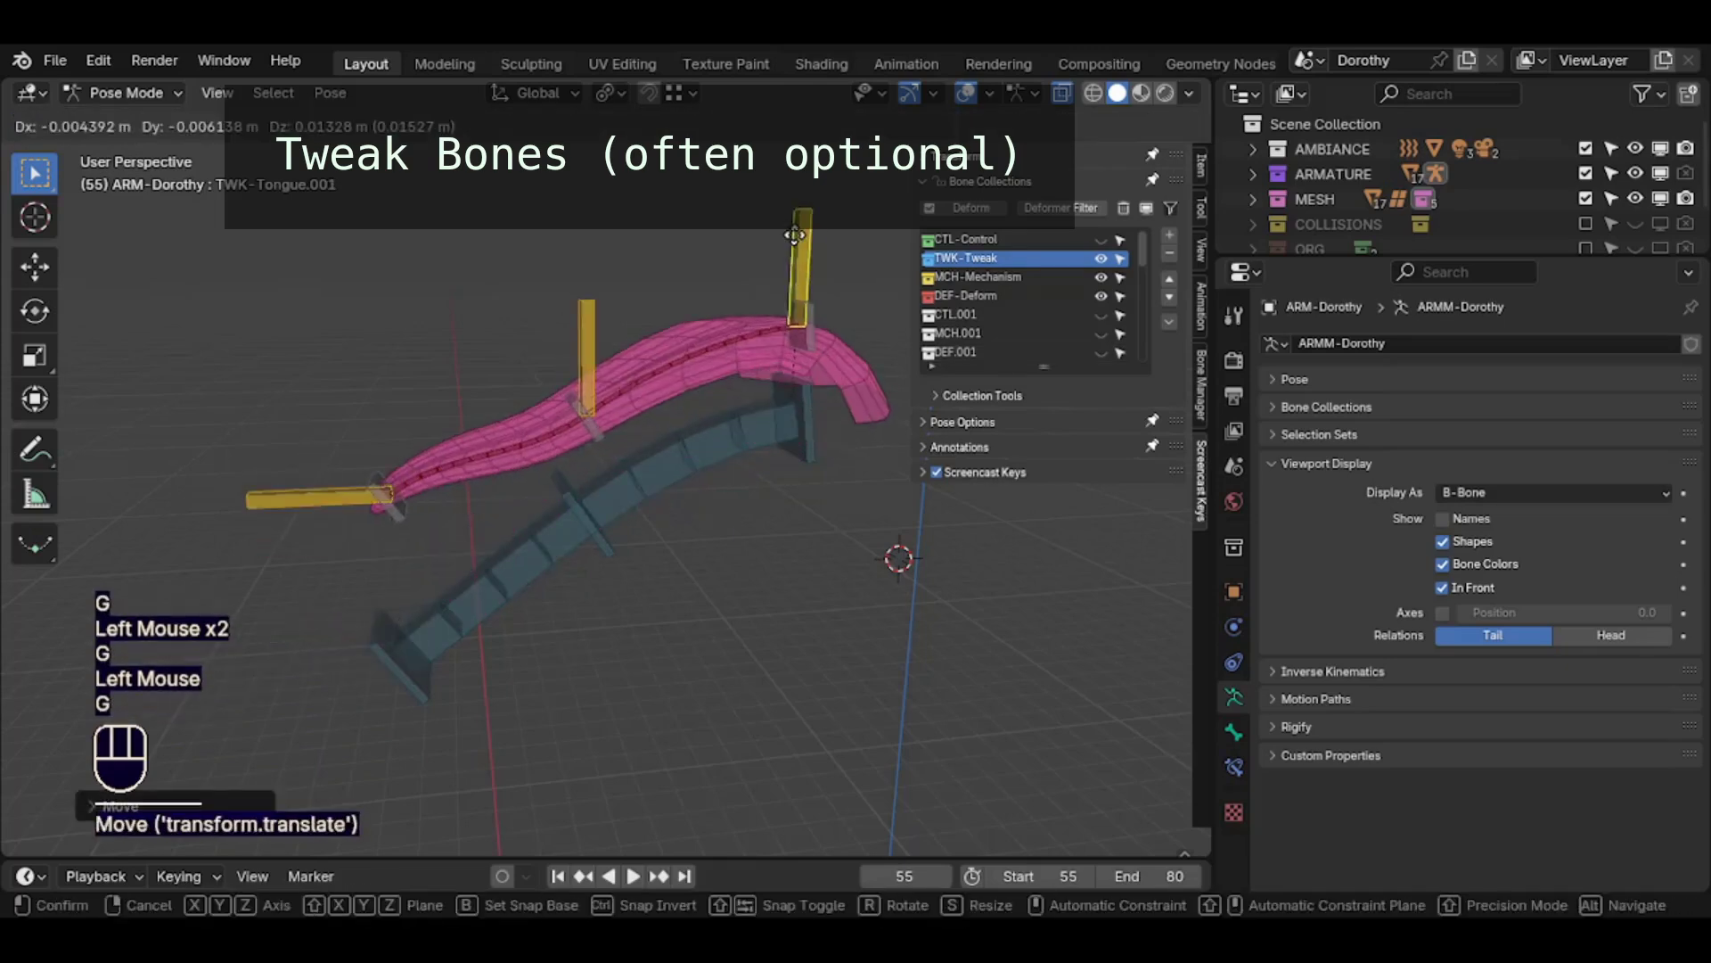
{"action": "left_click", "coordinate": [795, 217]}
{"action": "left_click", "coordinate": [583, 335]}
{"action": "key", "text": "g"}
{"action": "left_click", "coordinate": [537, 262]}
Move the middle handle bone TIP-Tongue-BBH.002 away from its tweak bone
{"action": "left_click", "coordinate": [549, 358]}
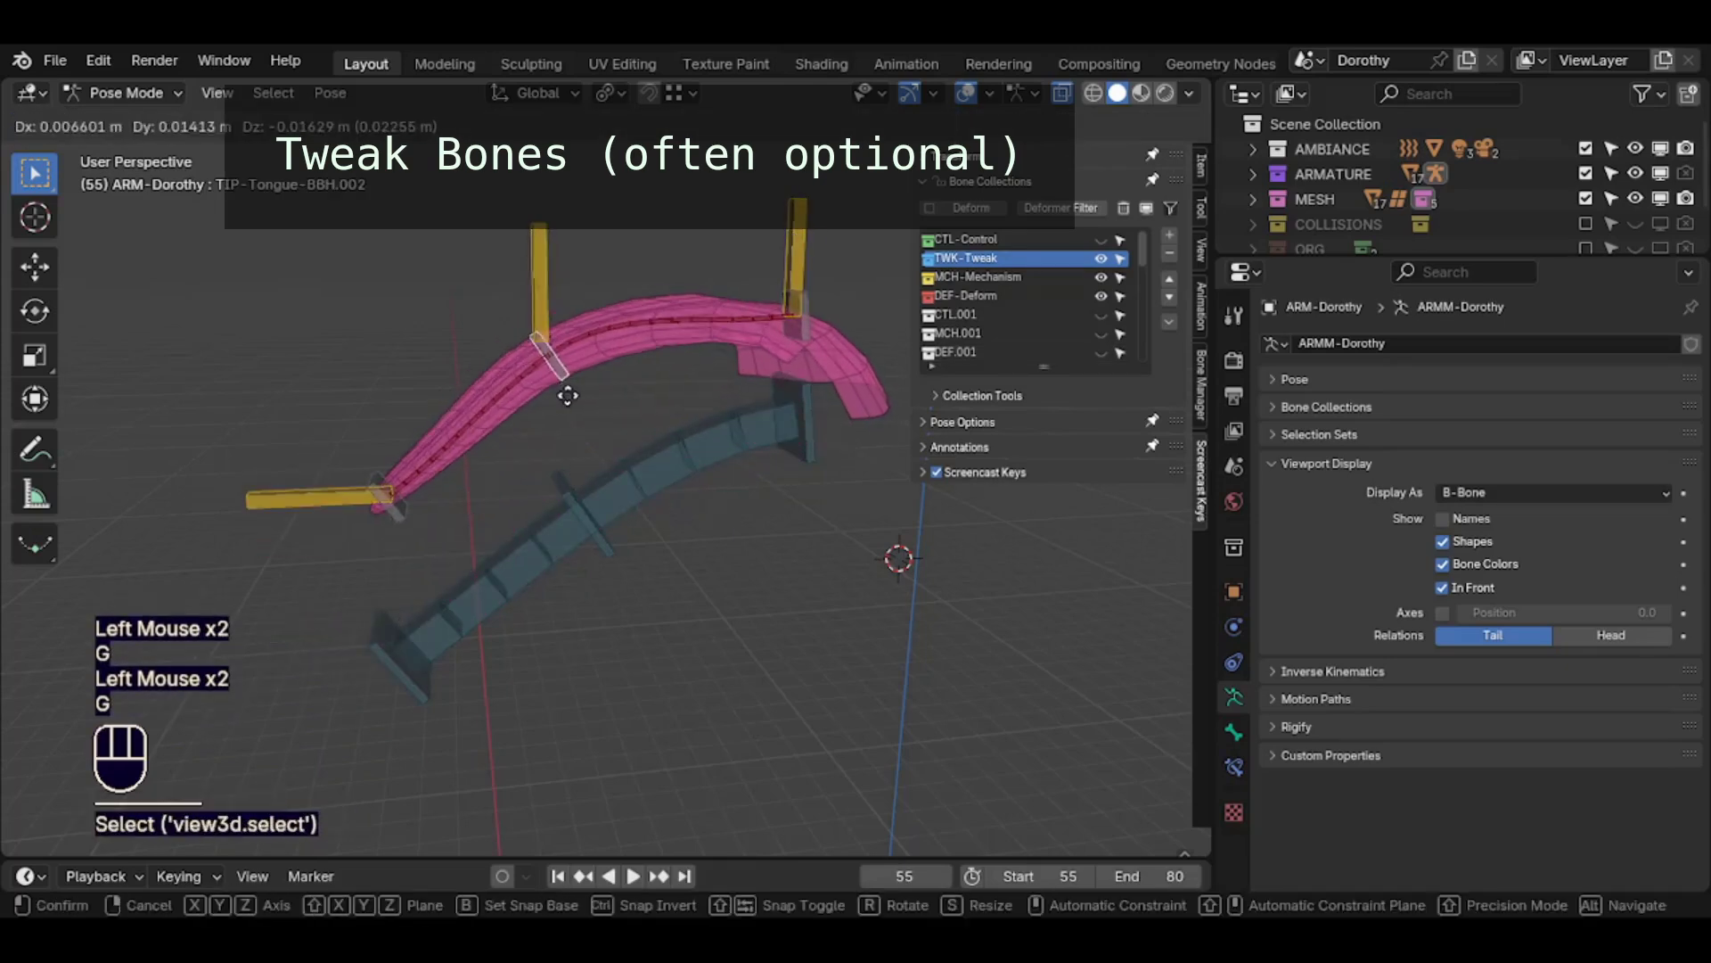
{"action": "key", "text": "g"}
{"action": "left_click", "coordinate": [520, 443]}
Move and rotate the root handle bone TIP-Tongue-BBH.001 away from its tweak bone
{"action": "left_click", "coordinate": [795, 319]}
{"action": "key", "text": "g"}
{"action": "left_click", "coordinate": [747, 366]}
{"action": "key", "text": "r"}
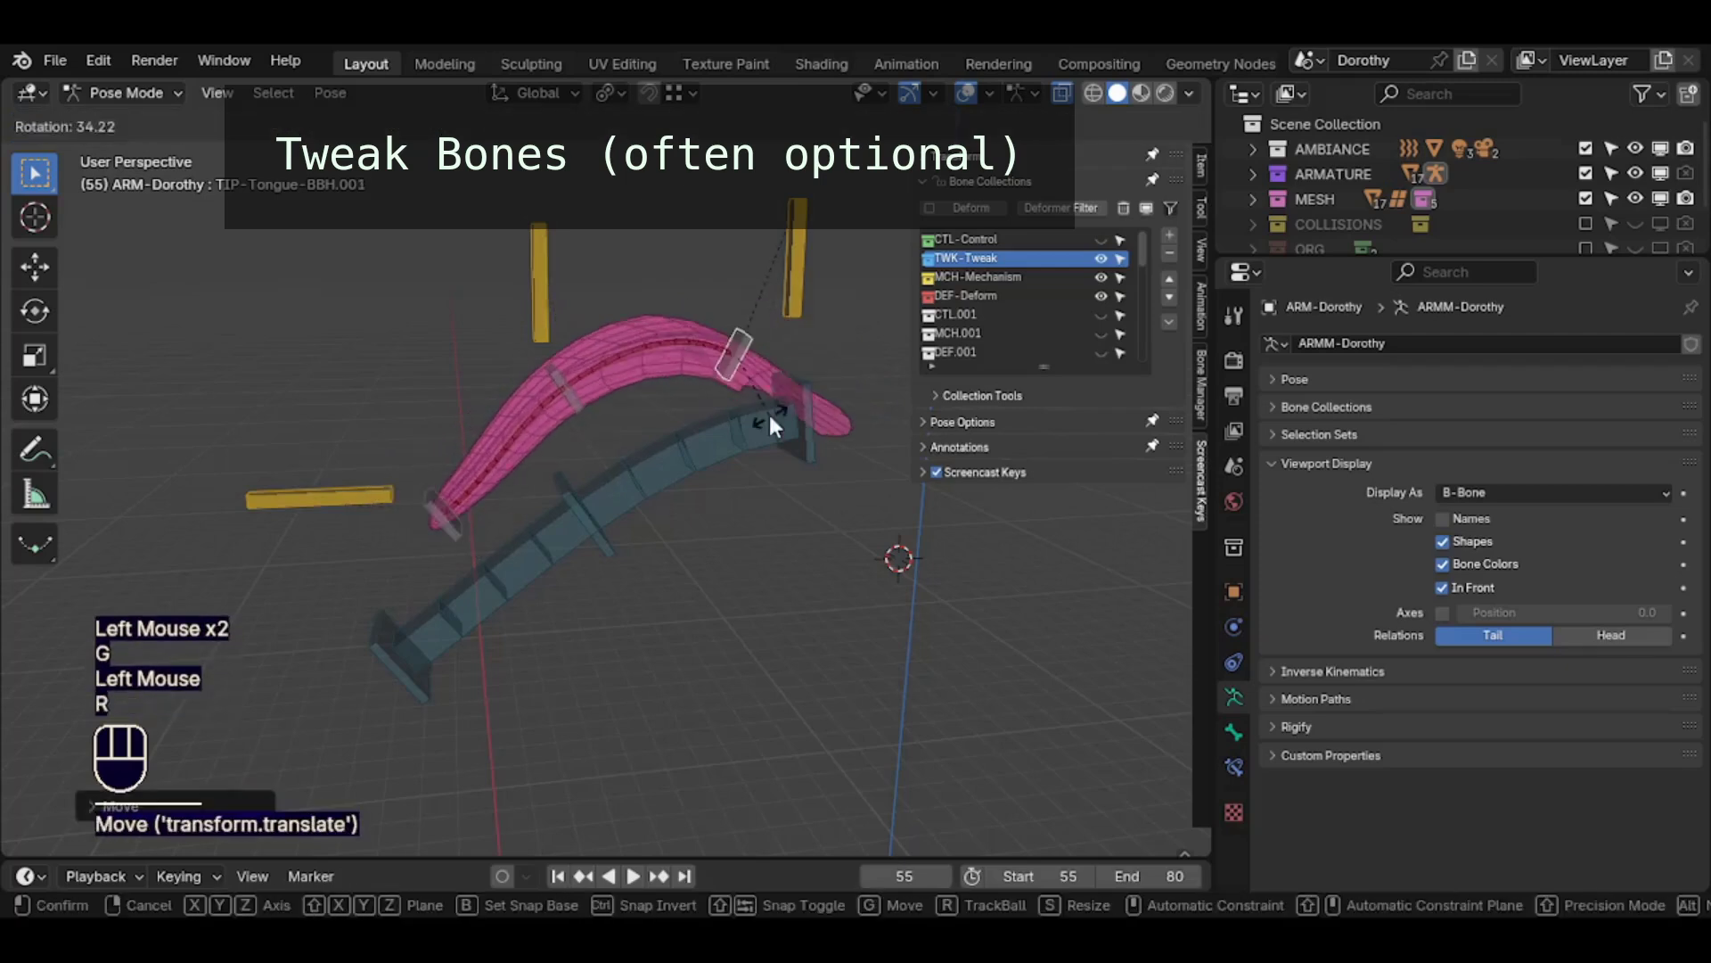
{"action": "left_click", "coordinate": [684, 355]}
{"action": "left_click", "coordinate": [685, 351]}
{"action": "left_click", "coordinate": [733, 369]}
{"action": "key", "text": "g"}
{"action": "left_click", "coordinate": [758, 383]}
Select the tongue's tweak bones one after another, ending with TWK-Tongue.002
{"action": "left_click", "coordinate": [793, 290]}
{"action": "left_click", "coordinate": [541, 303]}
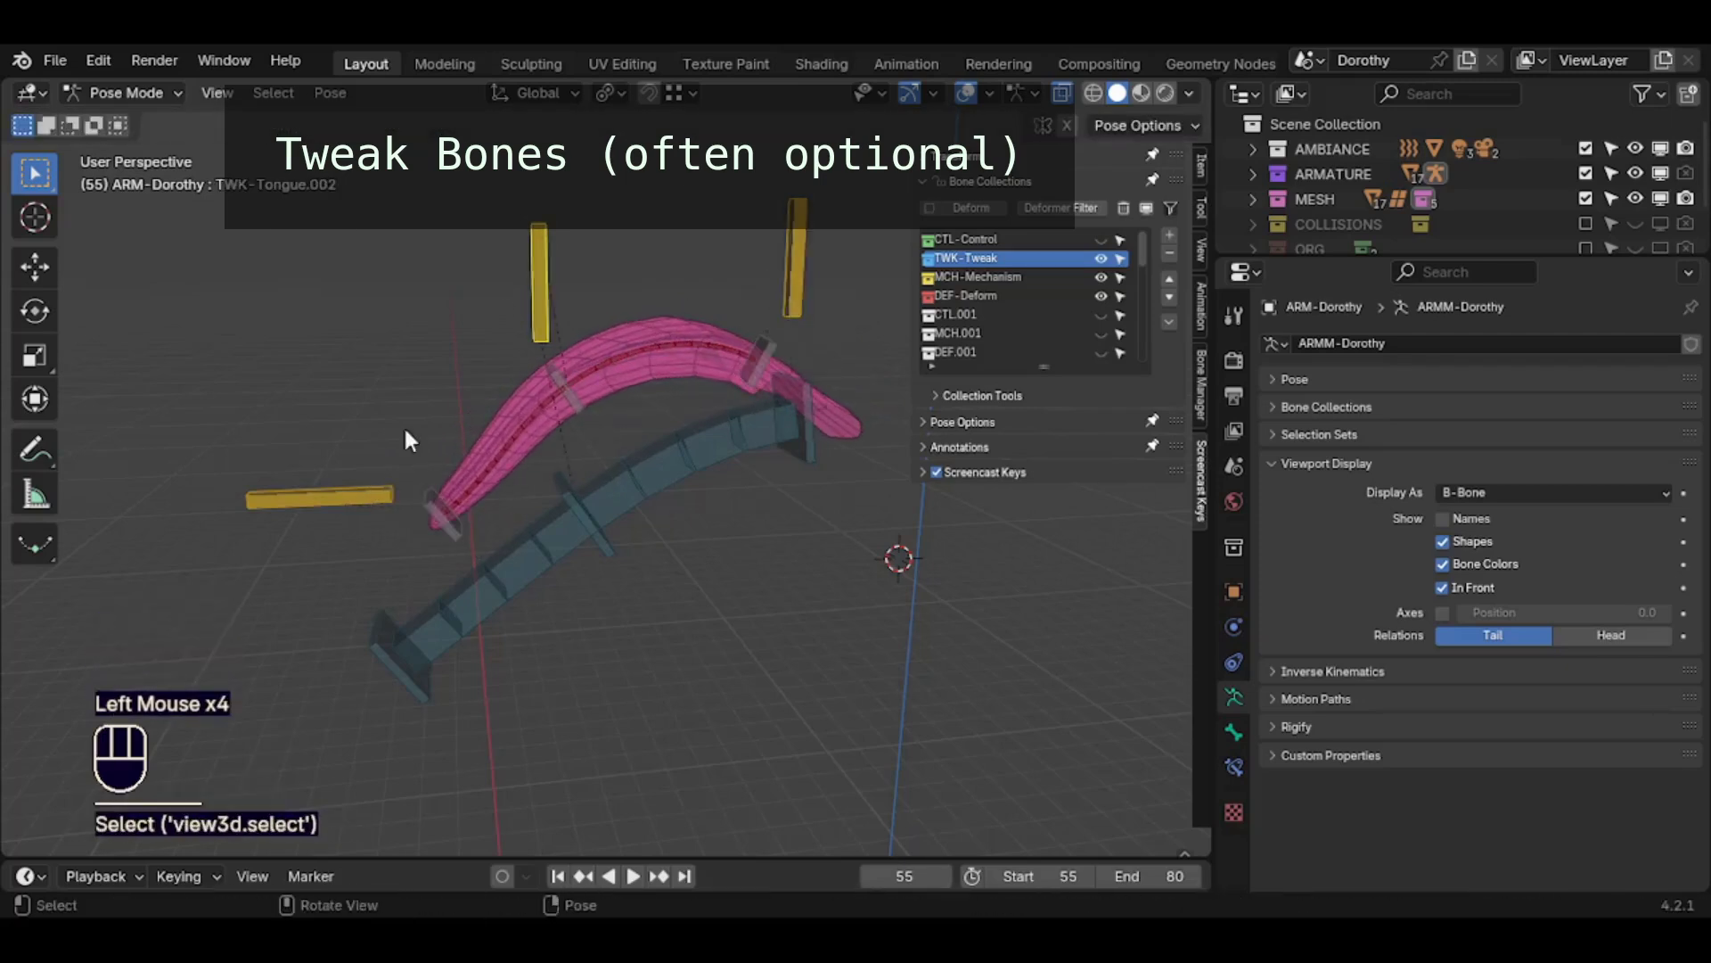
{"action": "left_click", "coordinate": [372, 495]}
{"action": "left_click", "coordinate": [533, 279]}
{"action": "left_click", "coordinate": [547, 264]}
Select all visible tongue bones and clear their pose transforms
{"action": "key", "text": "a"}
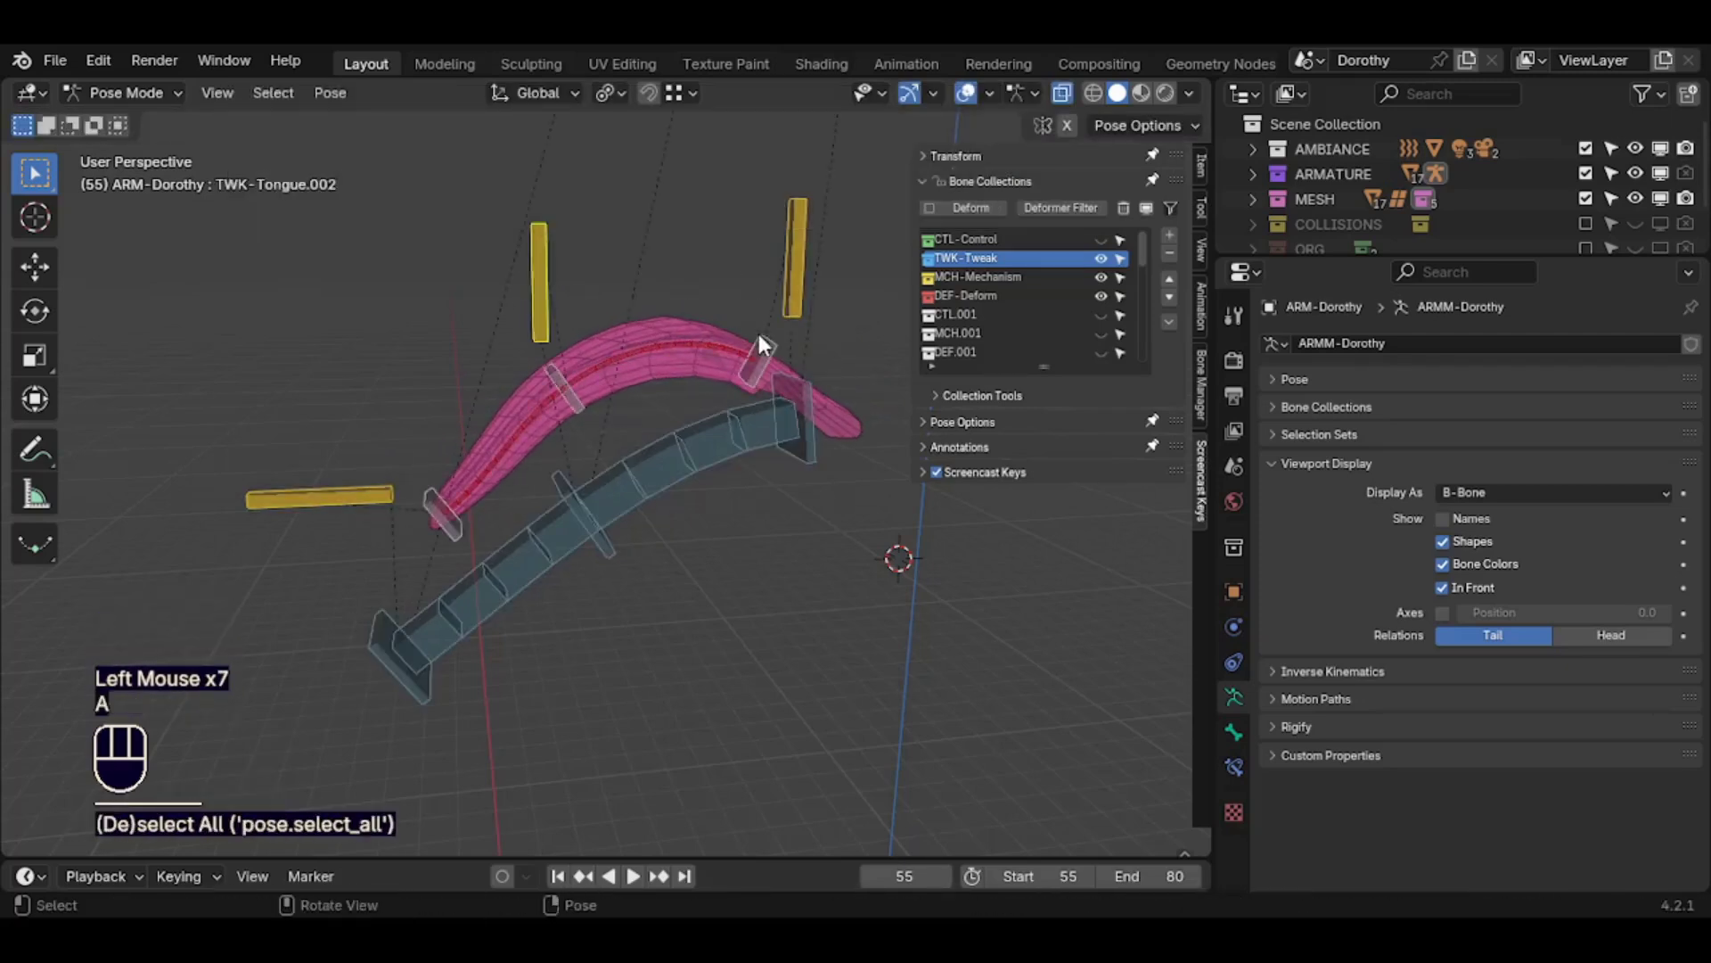
{"action": "key", "text": "a"}
{"action": "key", "text": "alt+q"}
{"action": "key", "text": "alt+q"}
{"action": "key", "text": "a"}
{"action": "key", "text": "alt+q"}
{"action": "key", "text": "alt+q"}
In the right orthographic view, move the tweak bone TWK-Tongue.002 upward along the Z axis
{"action": "left_click", "coordinate": [584, 412]}
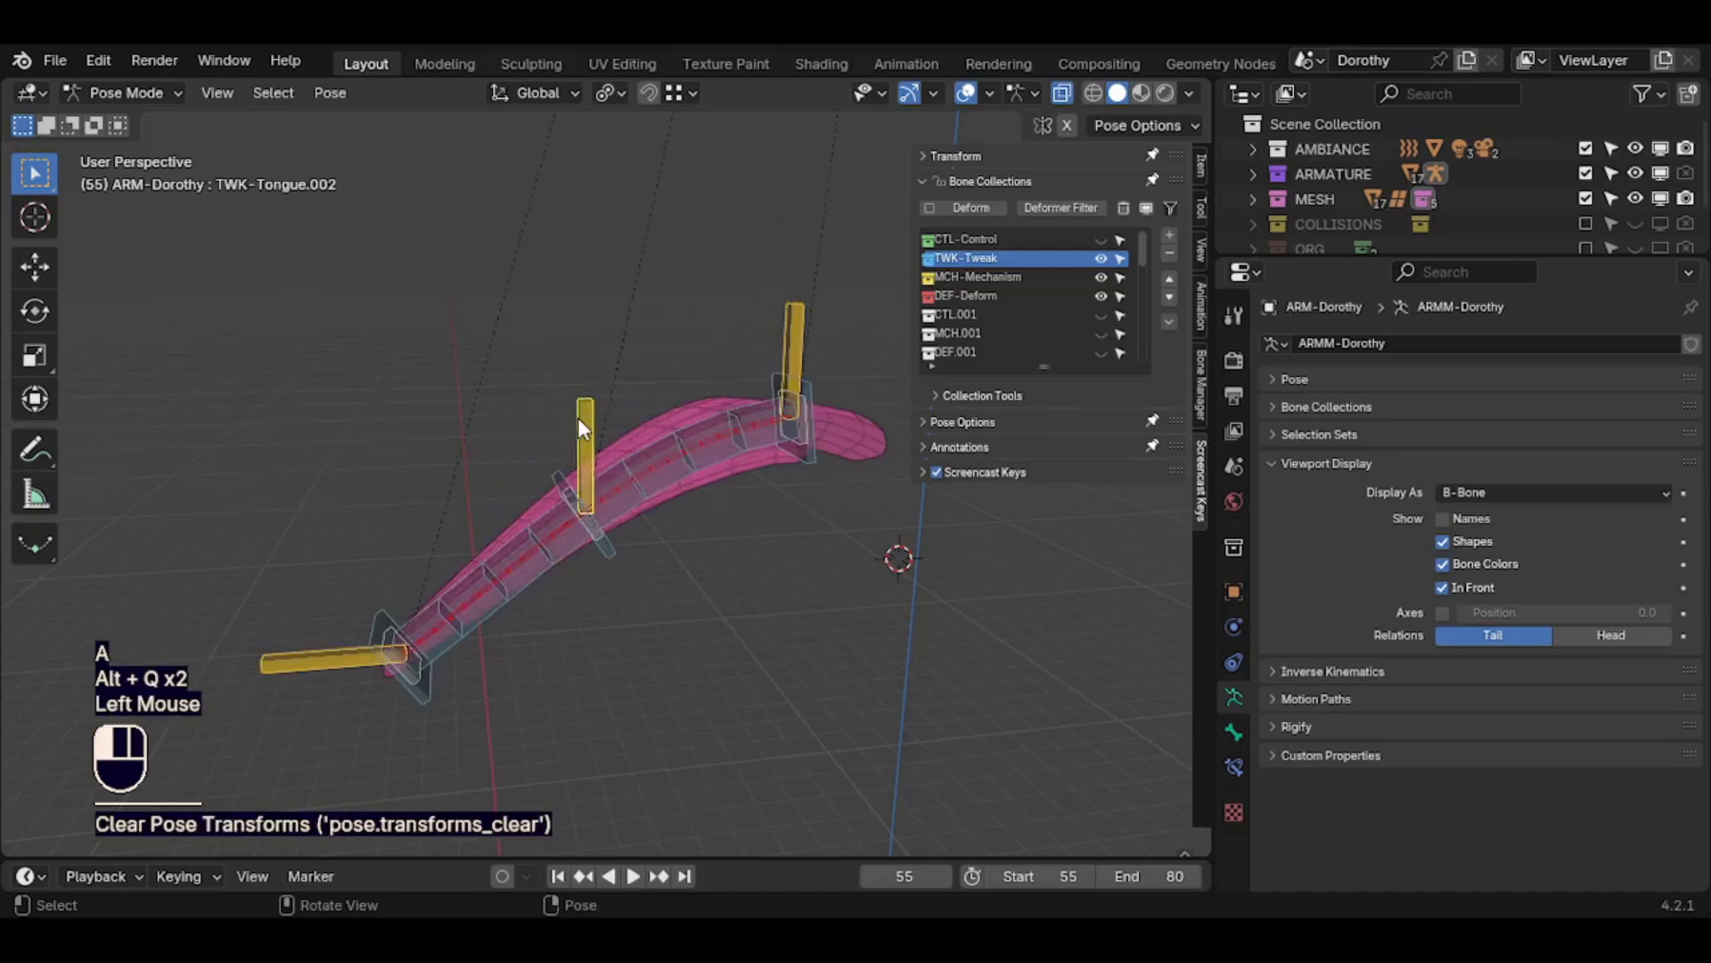
{"action": "key", "text": "g"}
{"action": "key", "text": "Escape"}
{"action": "key", "text": "KP_3"}
{"action": "scroll", "coordinate": [597, 423], "scroll_direction": "up", "scroll_amount": 1}
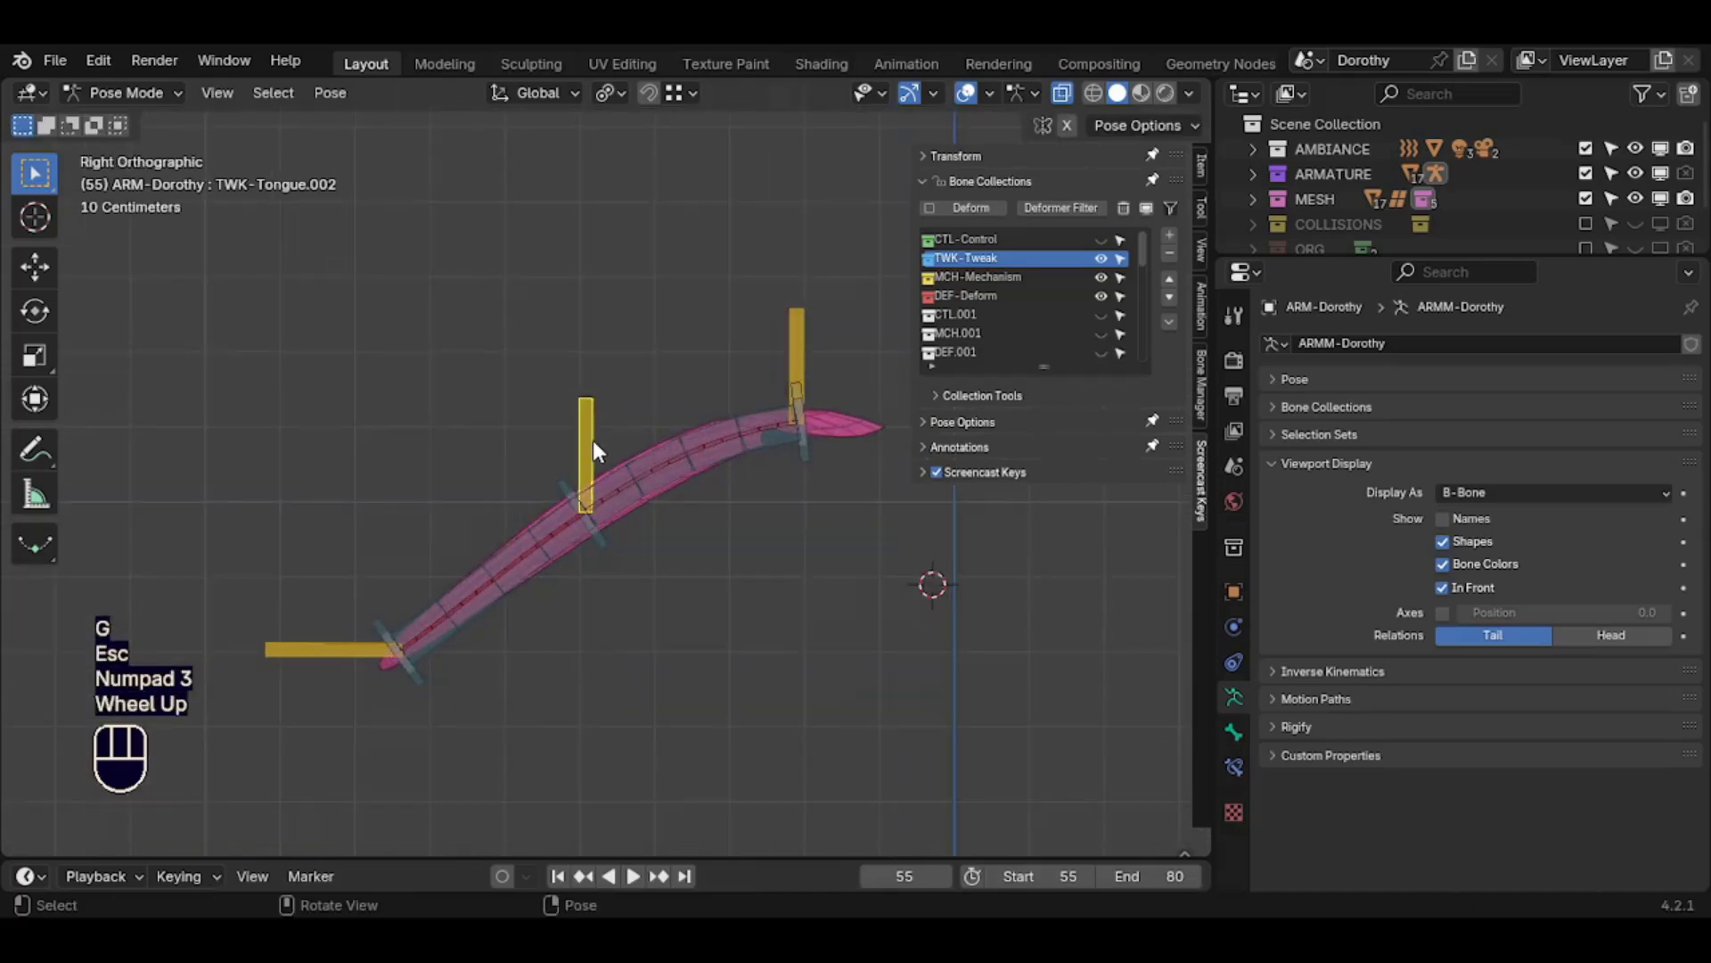
{"action": "left_click", "coordinate": [590, 446]}
{"action": "key", "text": "g"}
{"action": "key", "text": "z"}
{"action": "left_click", "coordinate": [586, 367]}
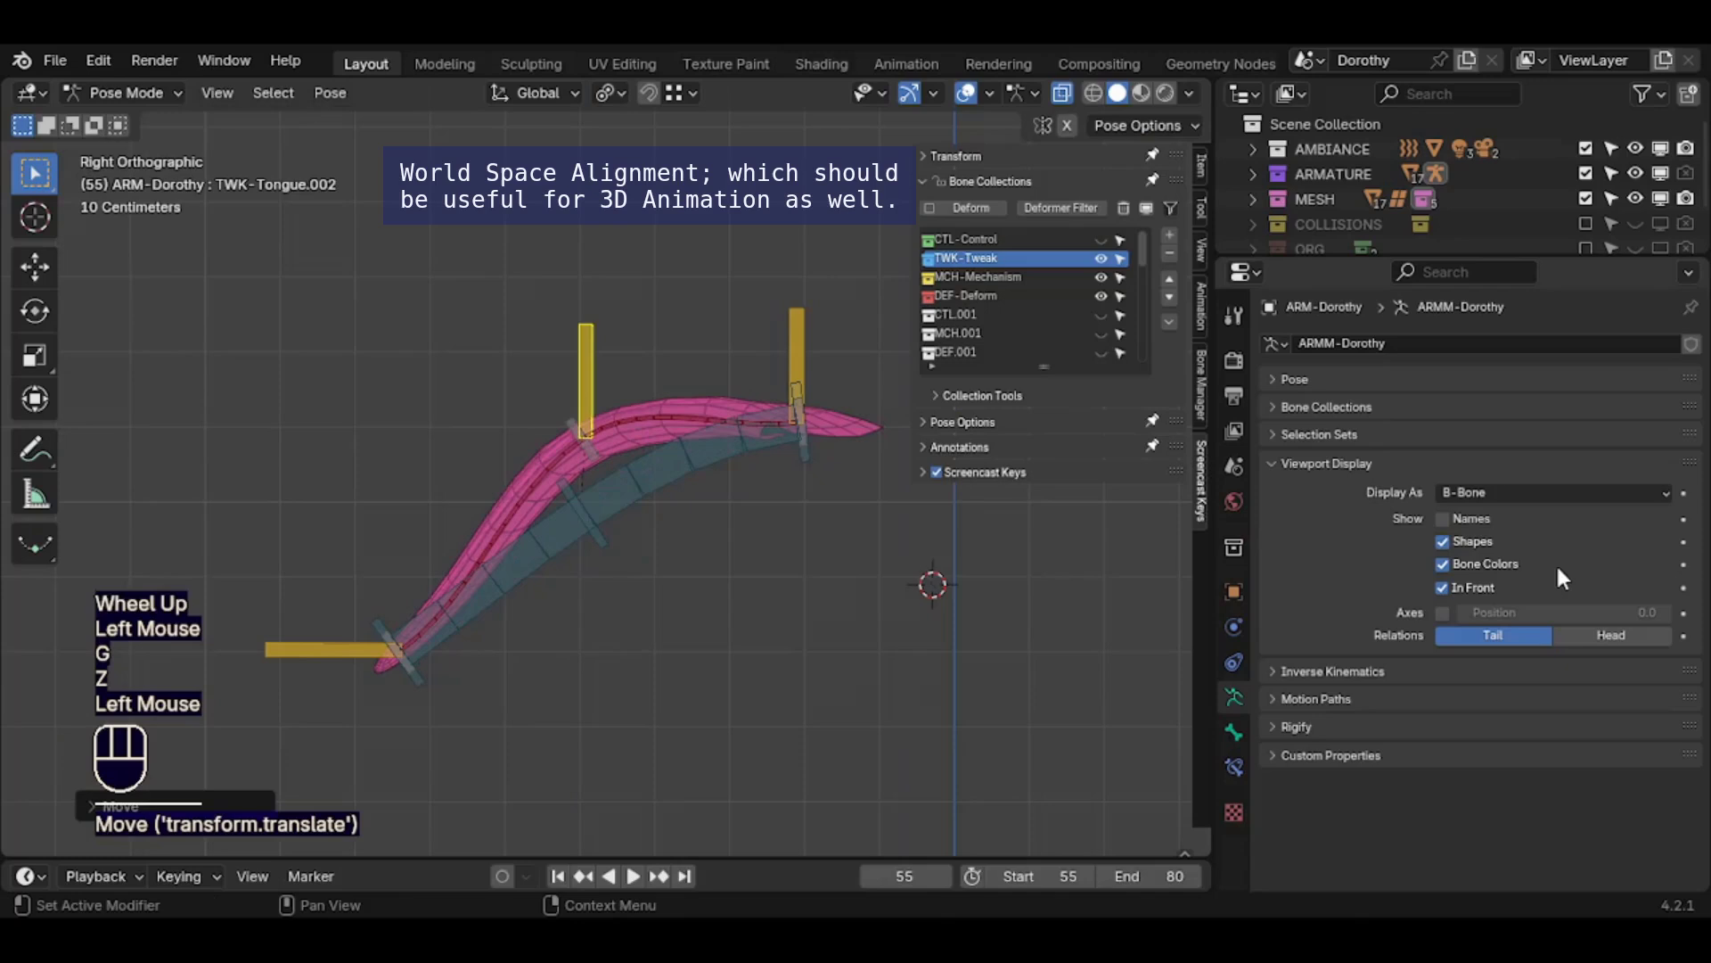
Display the armature's bone axes and move TWK-Tongue.002 back and forth to show its world-space alignment
{"action": "left_click", "coordinate": [1442, 612]}
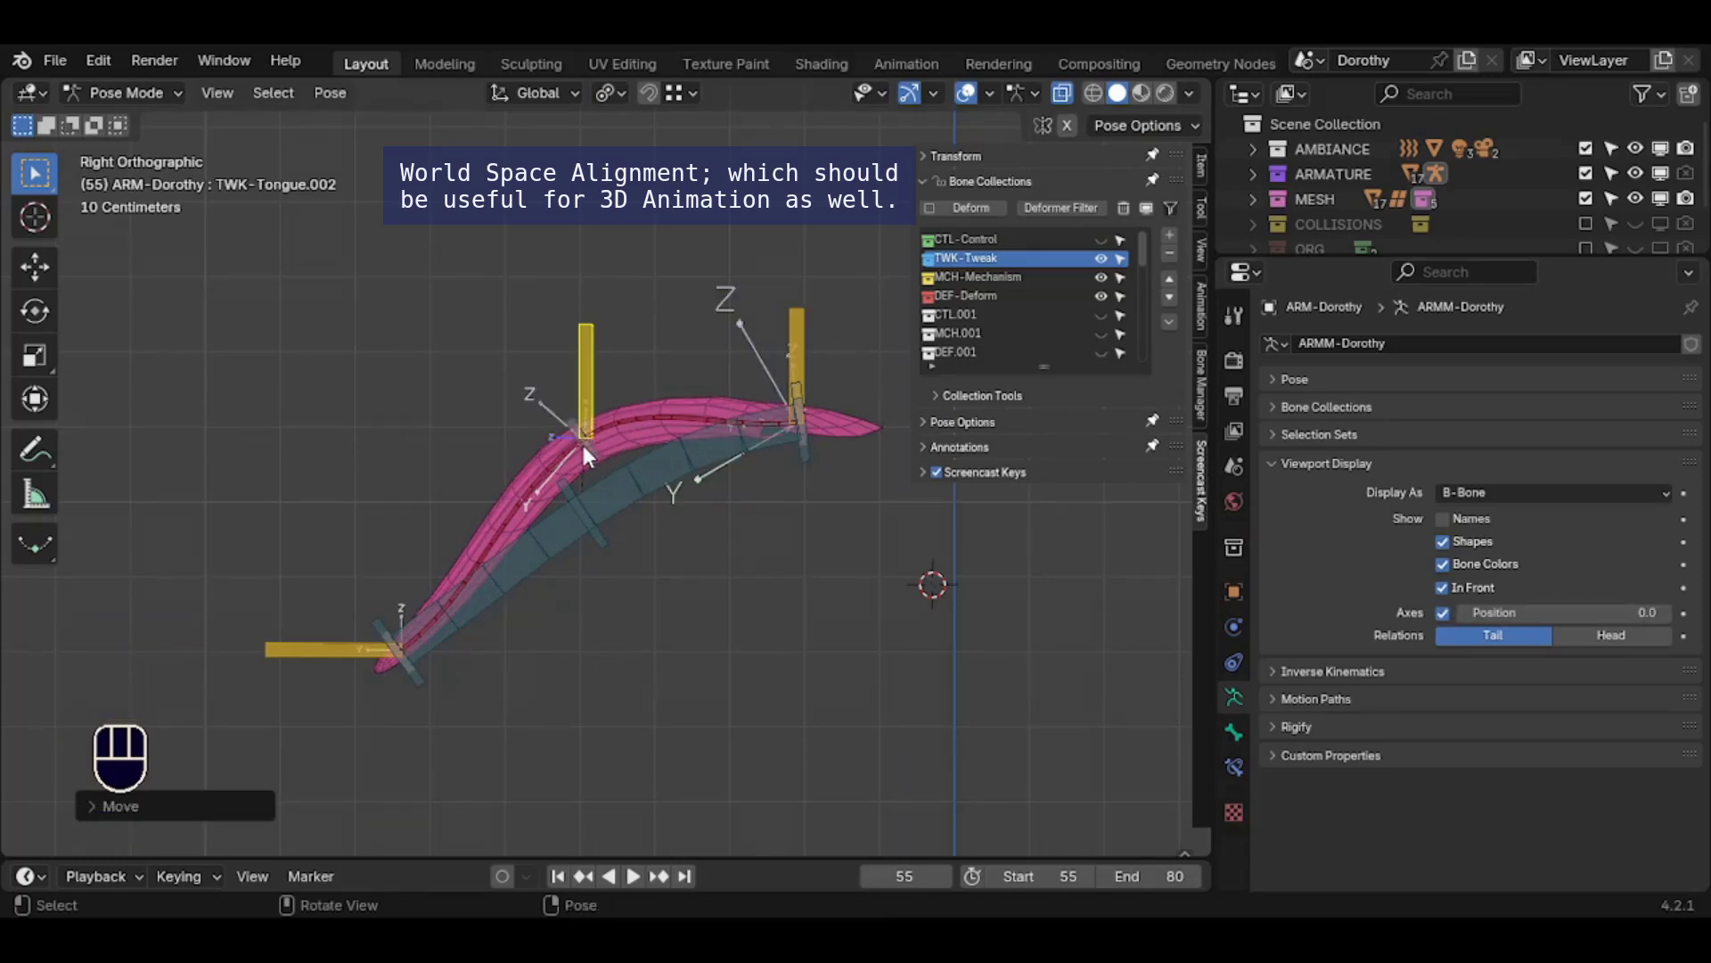
{"action": "key", "text": "g"}
{"action": "left_click", "coordinate": [551, 346]}
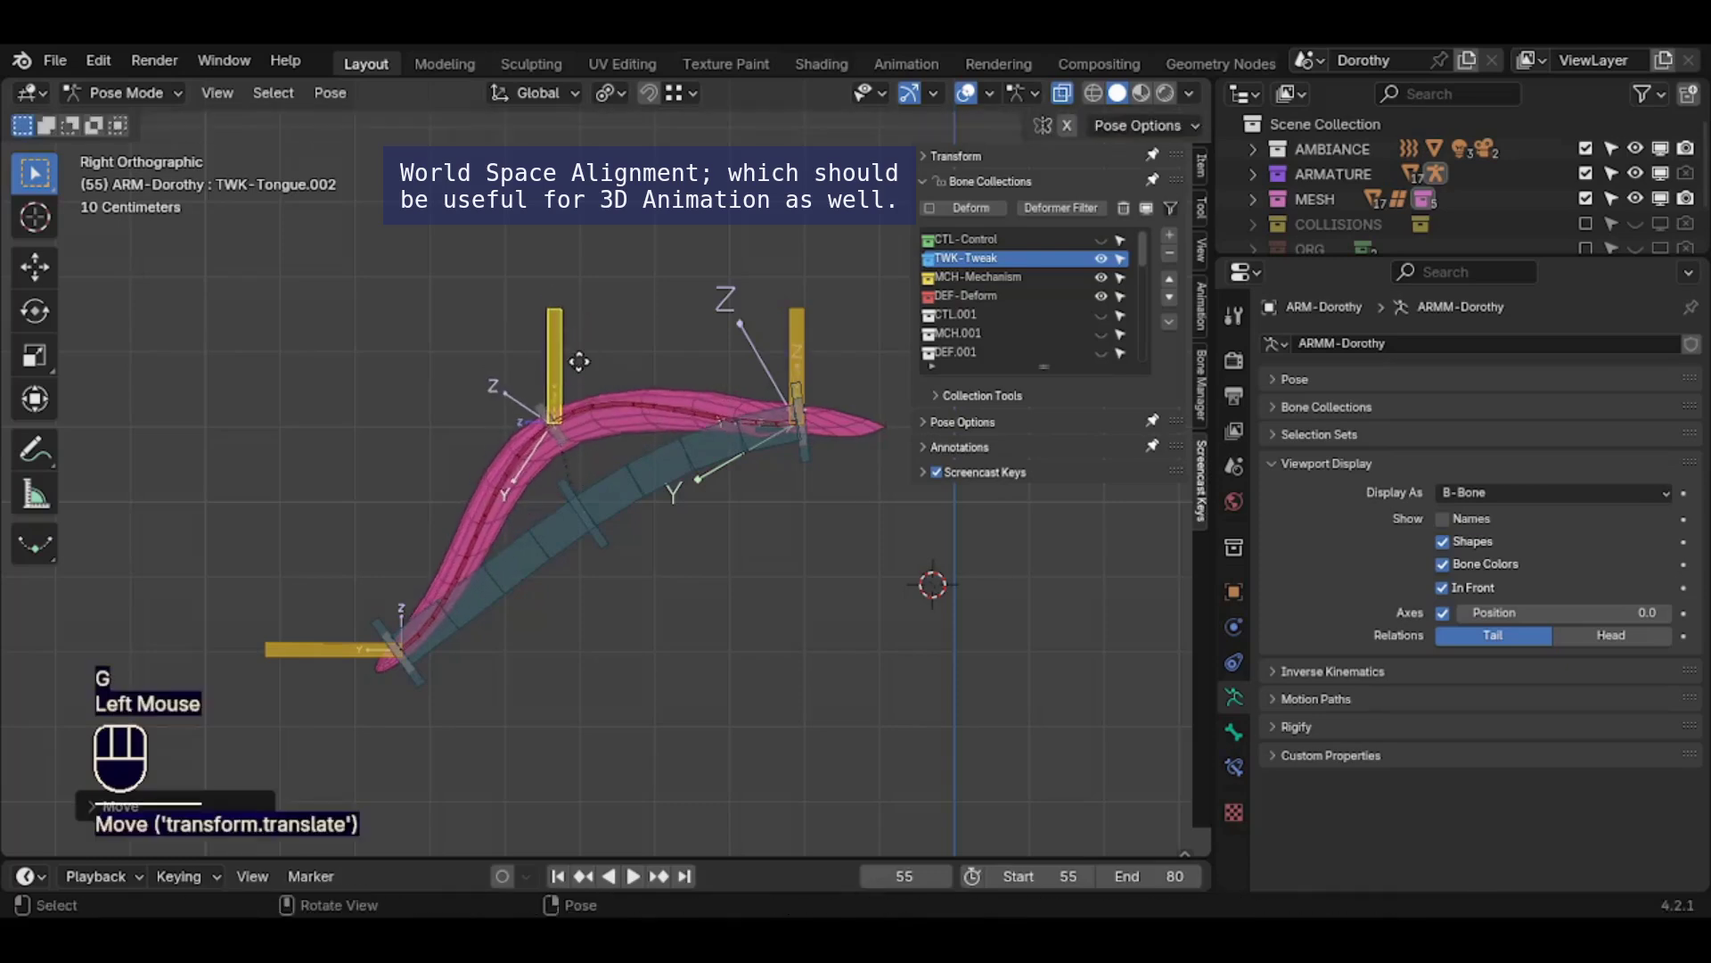
{"action": "key", "text": "g"}
{"action": "left_click", "coordinate": [609, 367]}
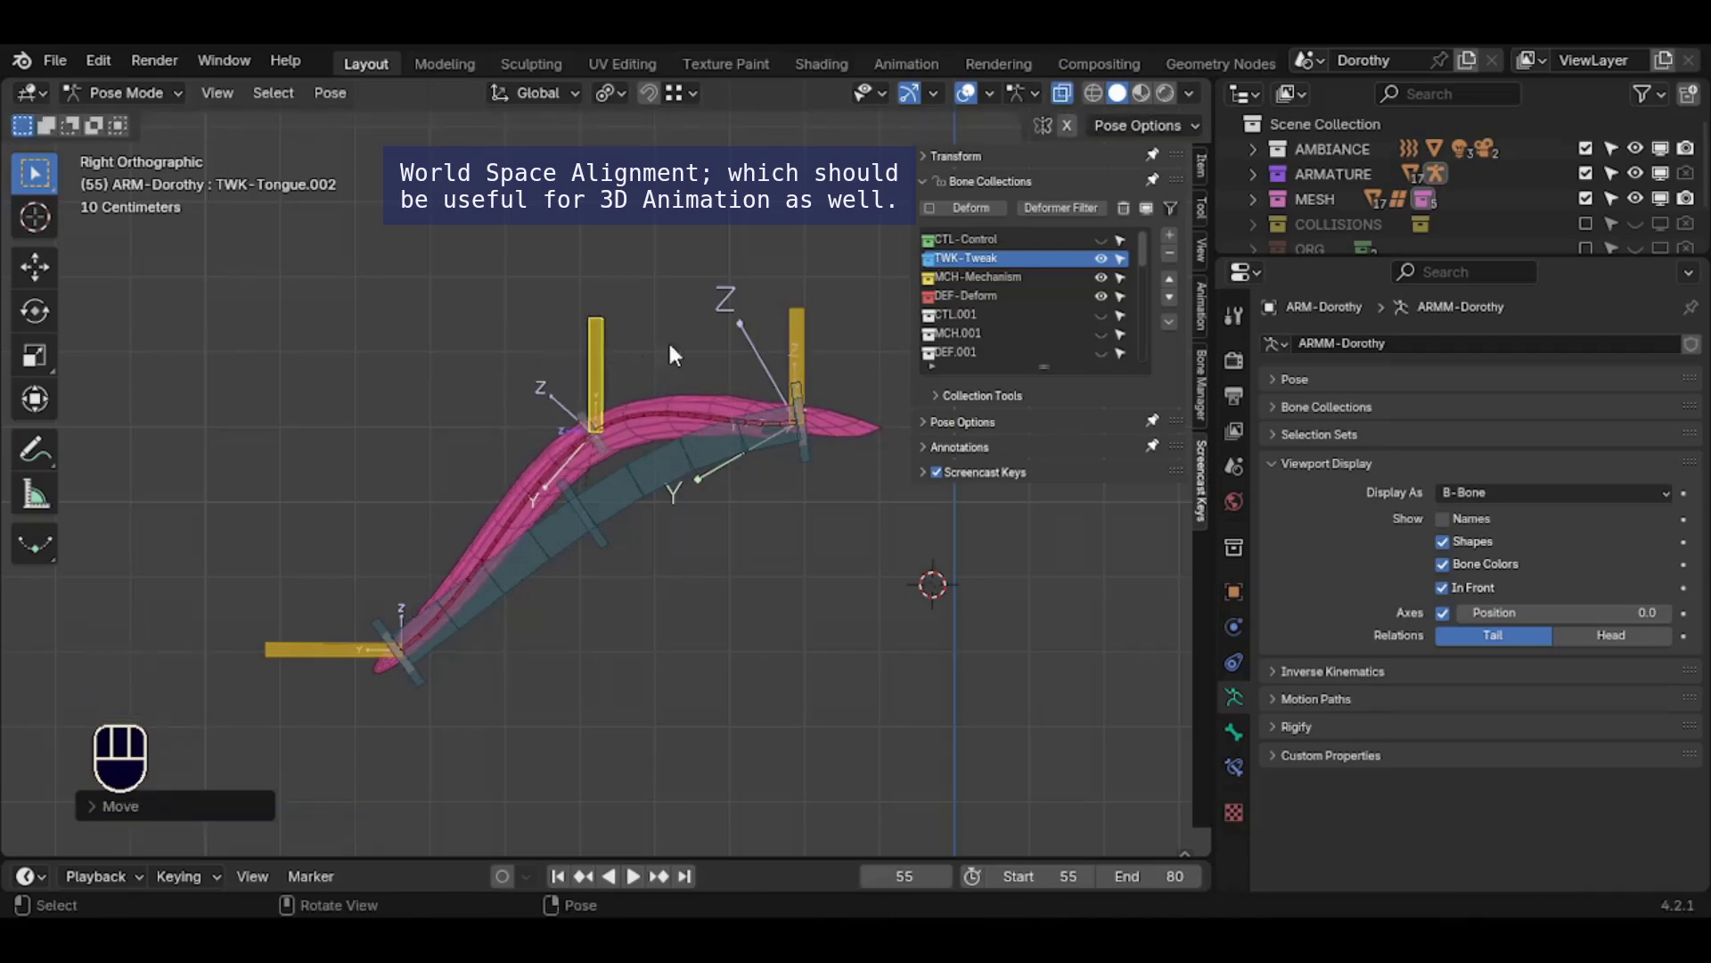
Move the middle tweak bone TWK-Tongue.002 up and forward, and raise the tip tweak bone TWK-Tongue.003
{"action": "left_click", "coordinate": [792, 339]}
{"action": "left_click", "coordinate": [600, 346]}
{"action": "key", "text": "g"}
{"action": "left_click", "coordinate": [566, 284]}
{"action": "left_click", "coordinate": [331, 647]}
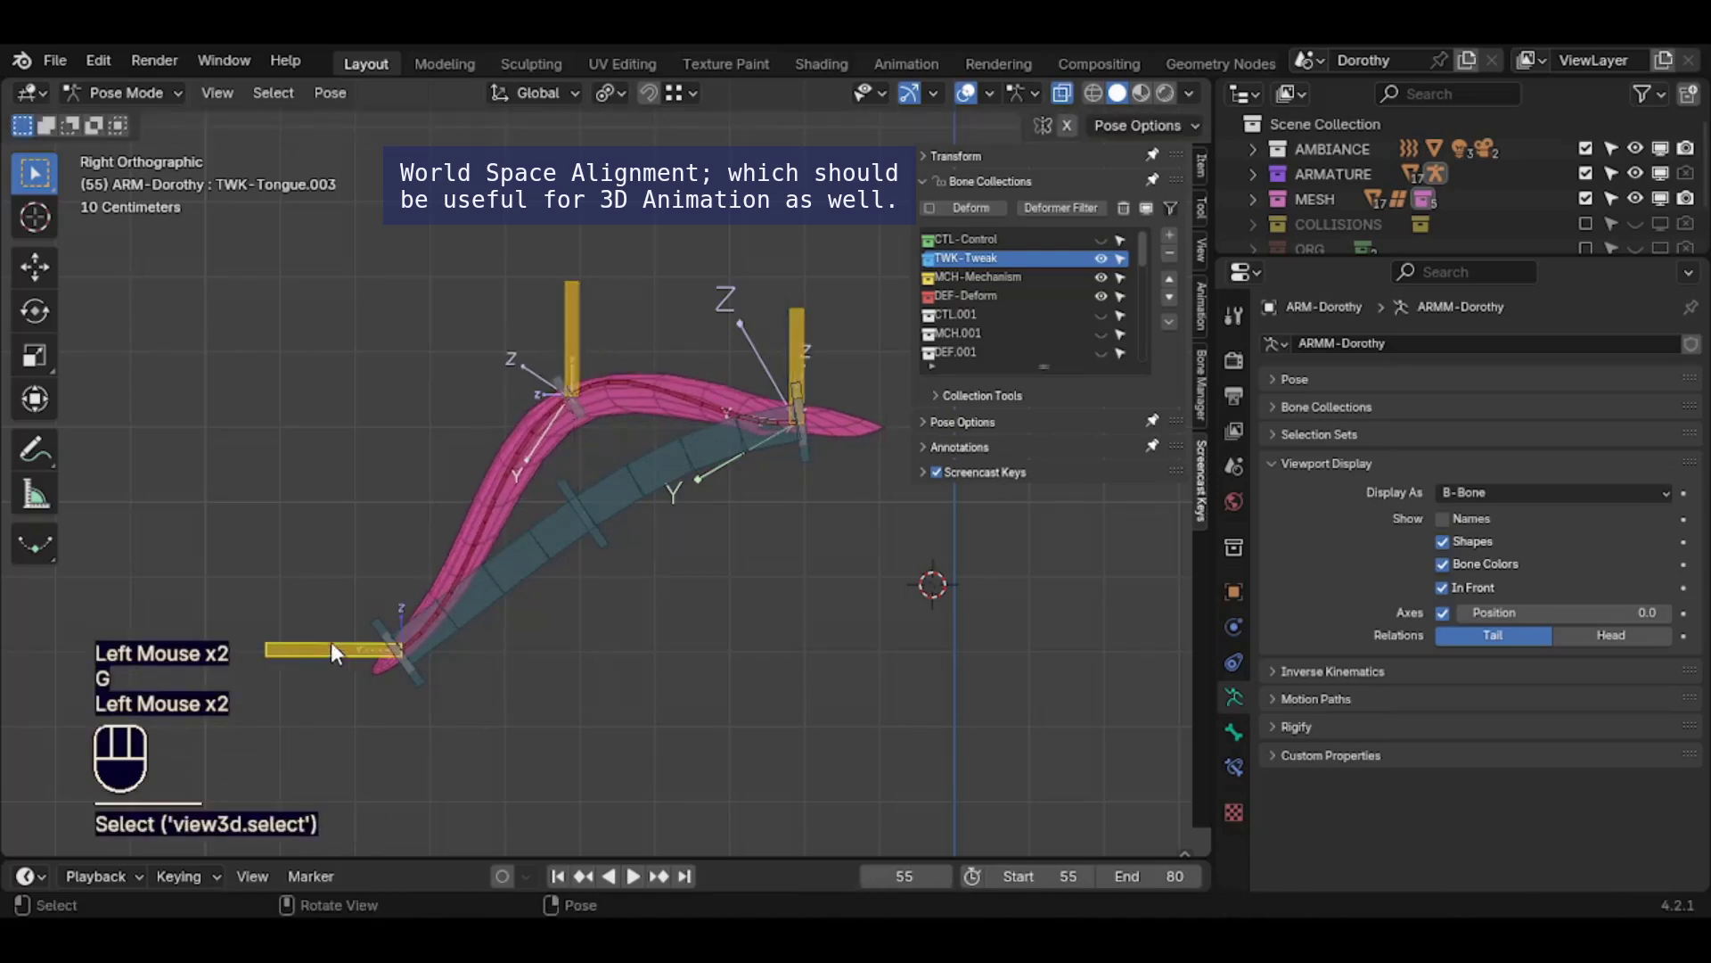
{"action": "key", "text": "g"}
{"action": "left_click", "coordinate": [293, 506]}
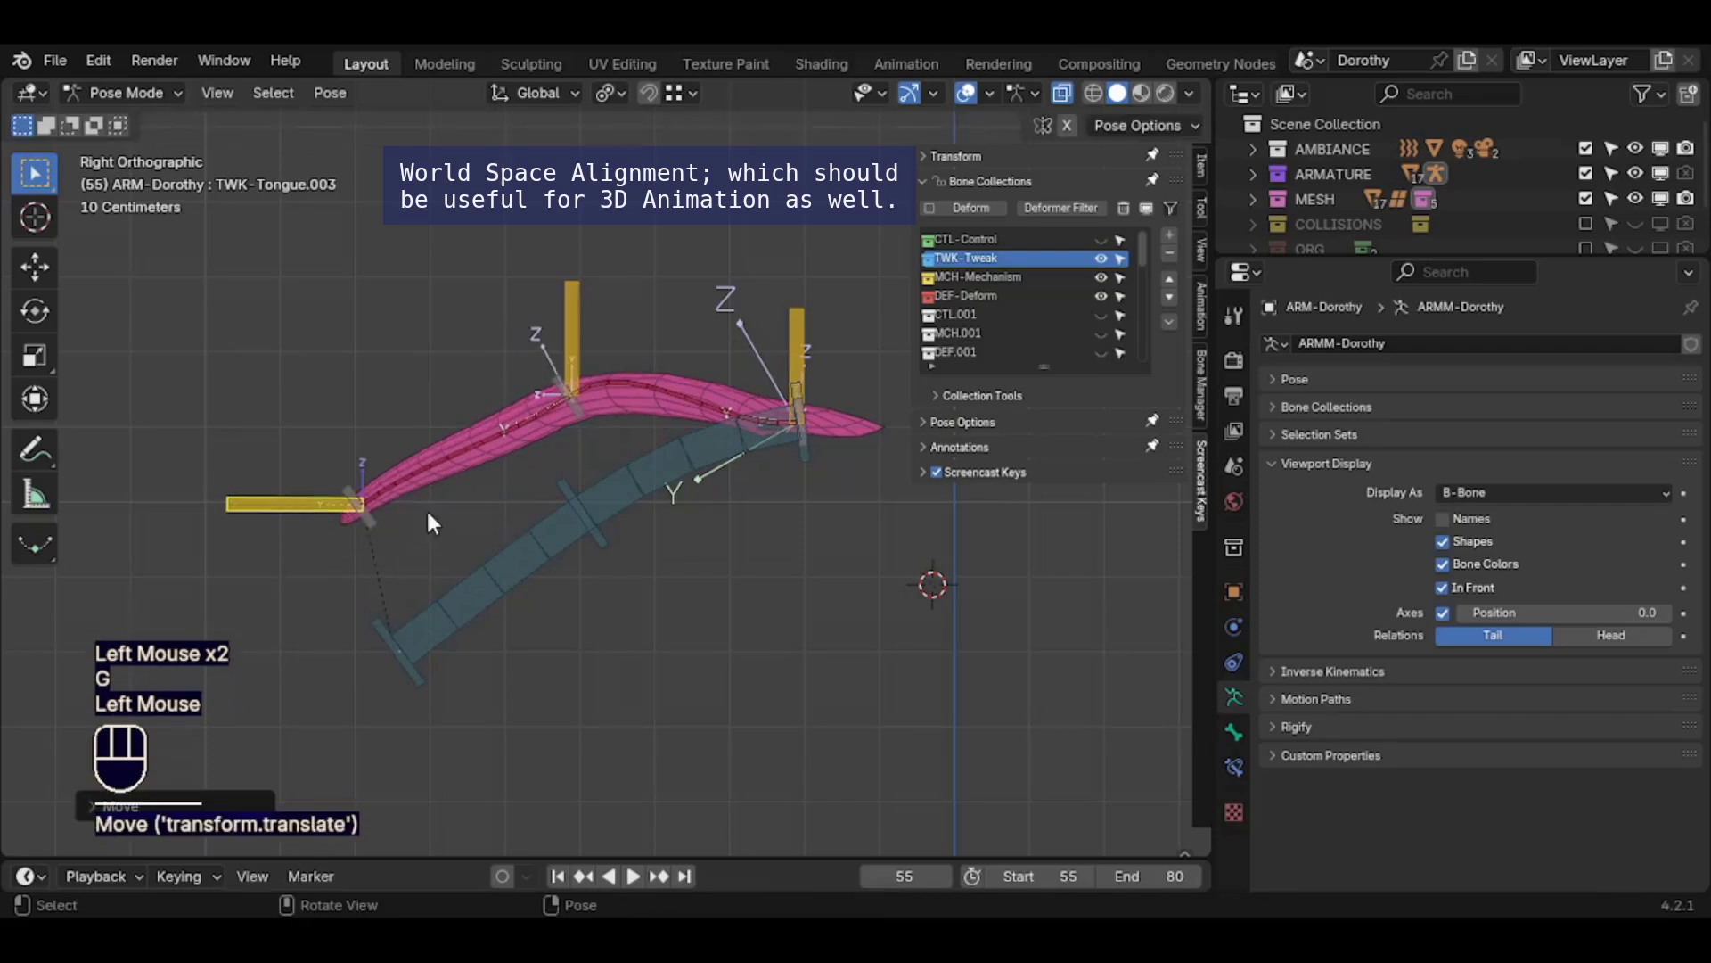
Shift TWK-Tongue.002 slightly further up and raise the tweak bone at the tongue's root
{"action": "left_click", "coordinate": [572, 352]}
{"action": "key", "text": "g"}
{"action": "left_click", "coordinate": [547, 329]}
{"action": "left_click", "coordinate": [799, 335]}
{"action": "key", "text": "g"}
{"action": "left_click", "coordinate": [789, 262]}
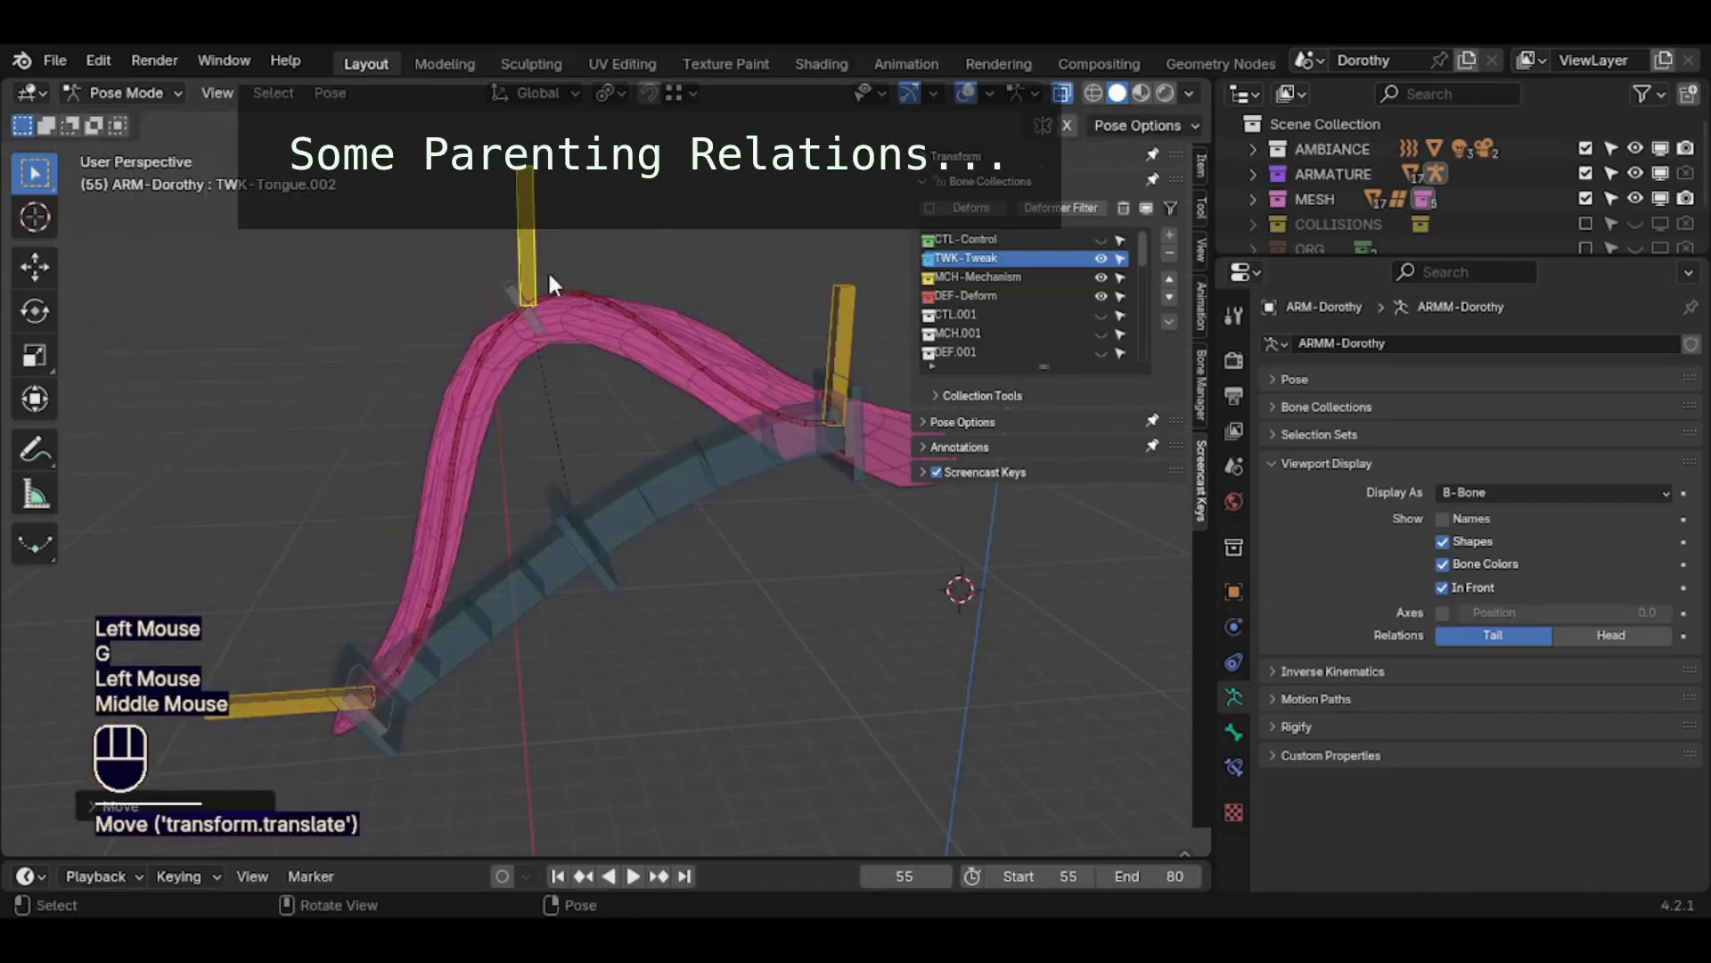
Move TIP-Tongue-BBH.002 down toward the tongue's root, and raise the root tweak bone TWK-Tongue.001
{"action": "left_click", "coordinate": [537, 332]}
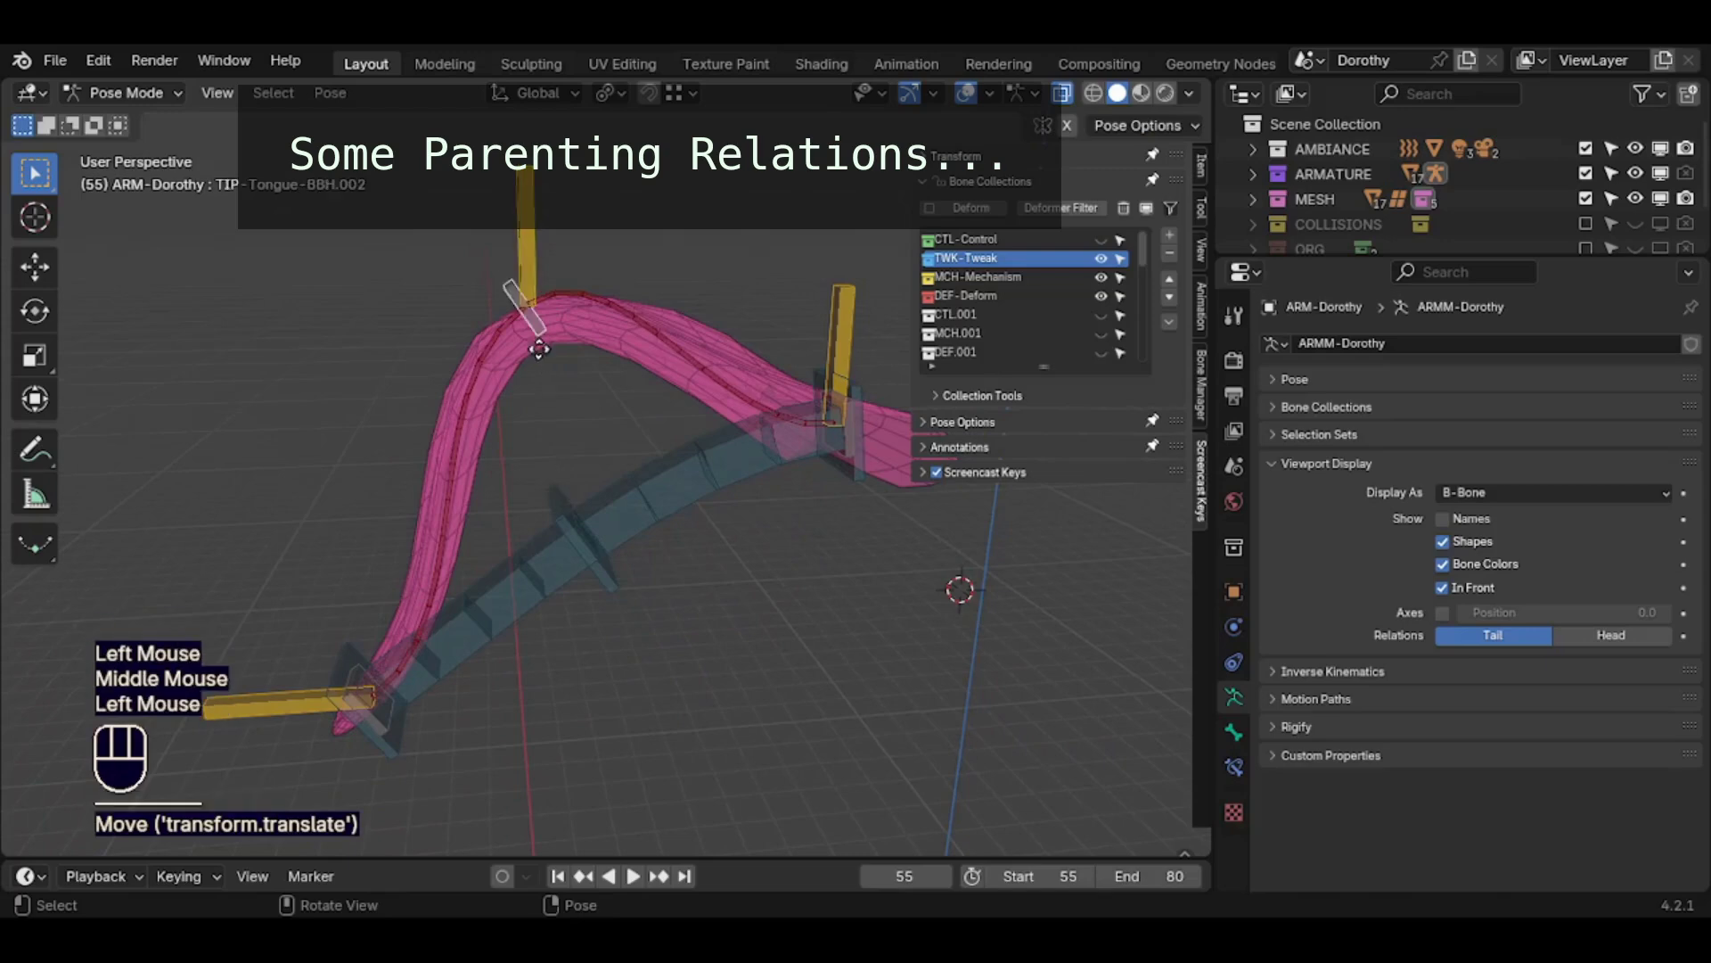
{"action": "key", "text": "g"}
{"action": "left_click", "coordinate": [620, 401]}
{"action": "left_click", "coordinate": [822, 308]}
{"action": "key", "text": "g"}
{"action": "left_click", "coordinate": [773, 182]}
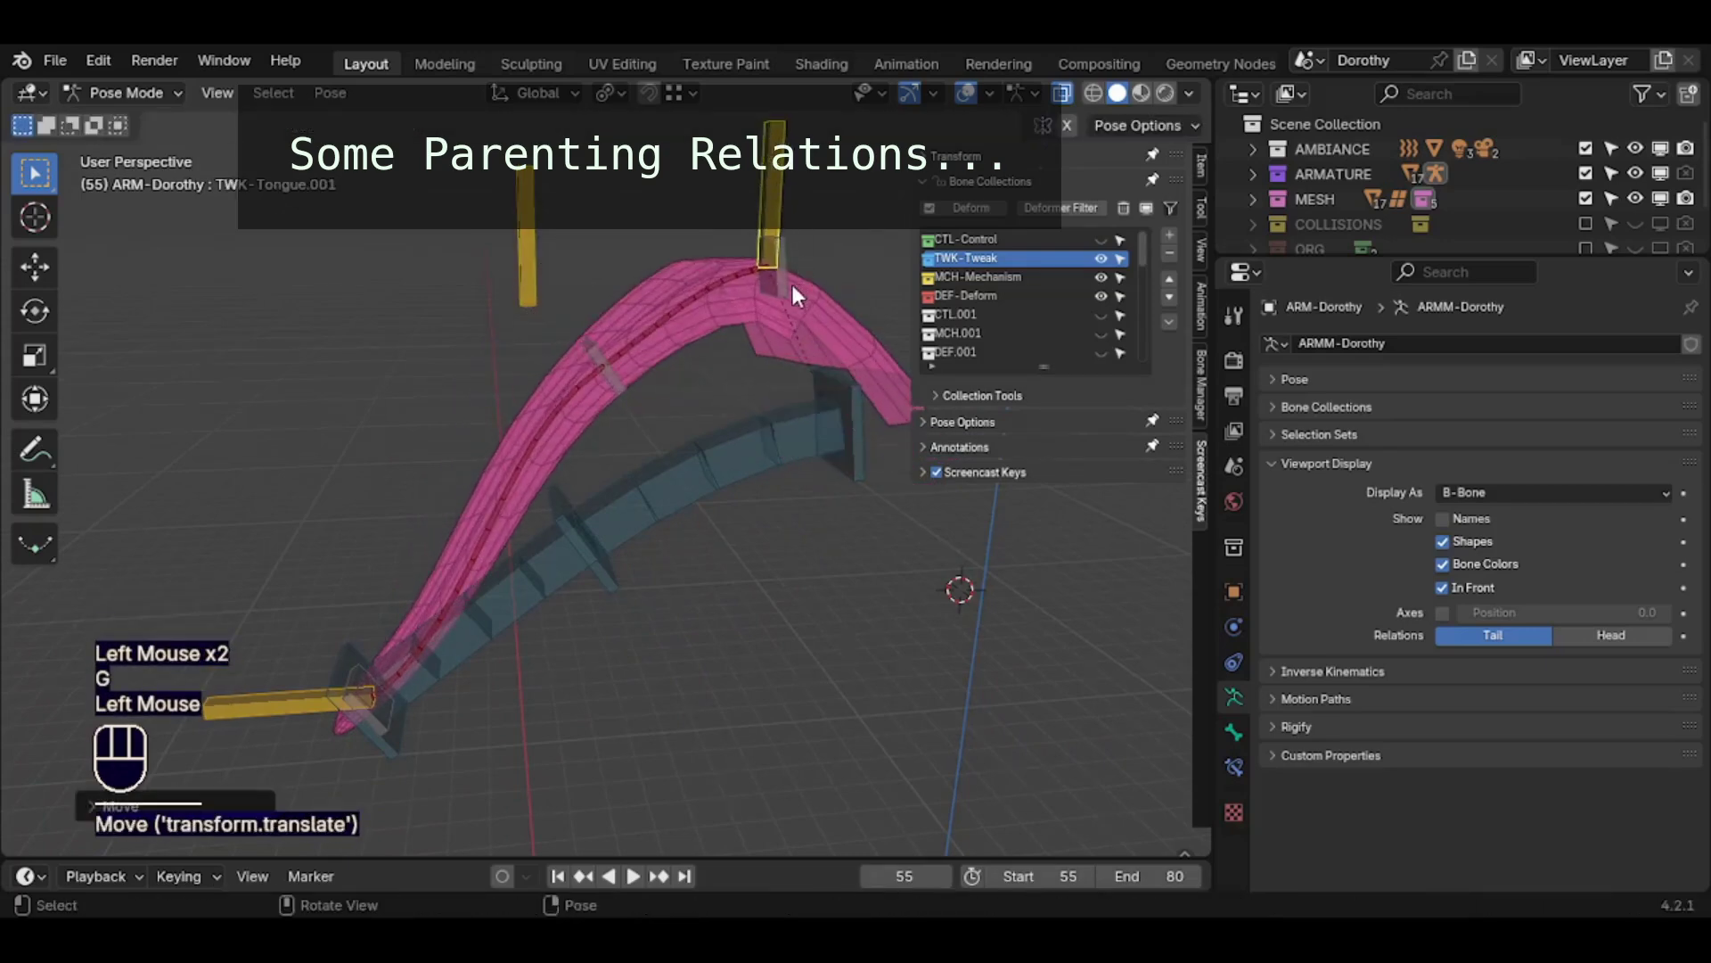
Offset the root TIP bone, raise TWK-Tongue.003 at the tongue's tip, and move its child TIP-Tongue-BBH.003 away from it
{"action": "left_click", "coordinate": [786, 290]}
{"action": "key", "text": "g"}
{"action": "left_click", "coordinate": [836, 315]}
{"action": "left_click", "coordinate": [284, 704]}
{"action": "key", "text": "g"}
{"action": "left_click", "coordinate": [293, 463]}
{"action": "left_click", "coordinate": [393, 482]}
{"action": "key", "text": "g"}
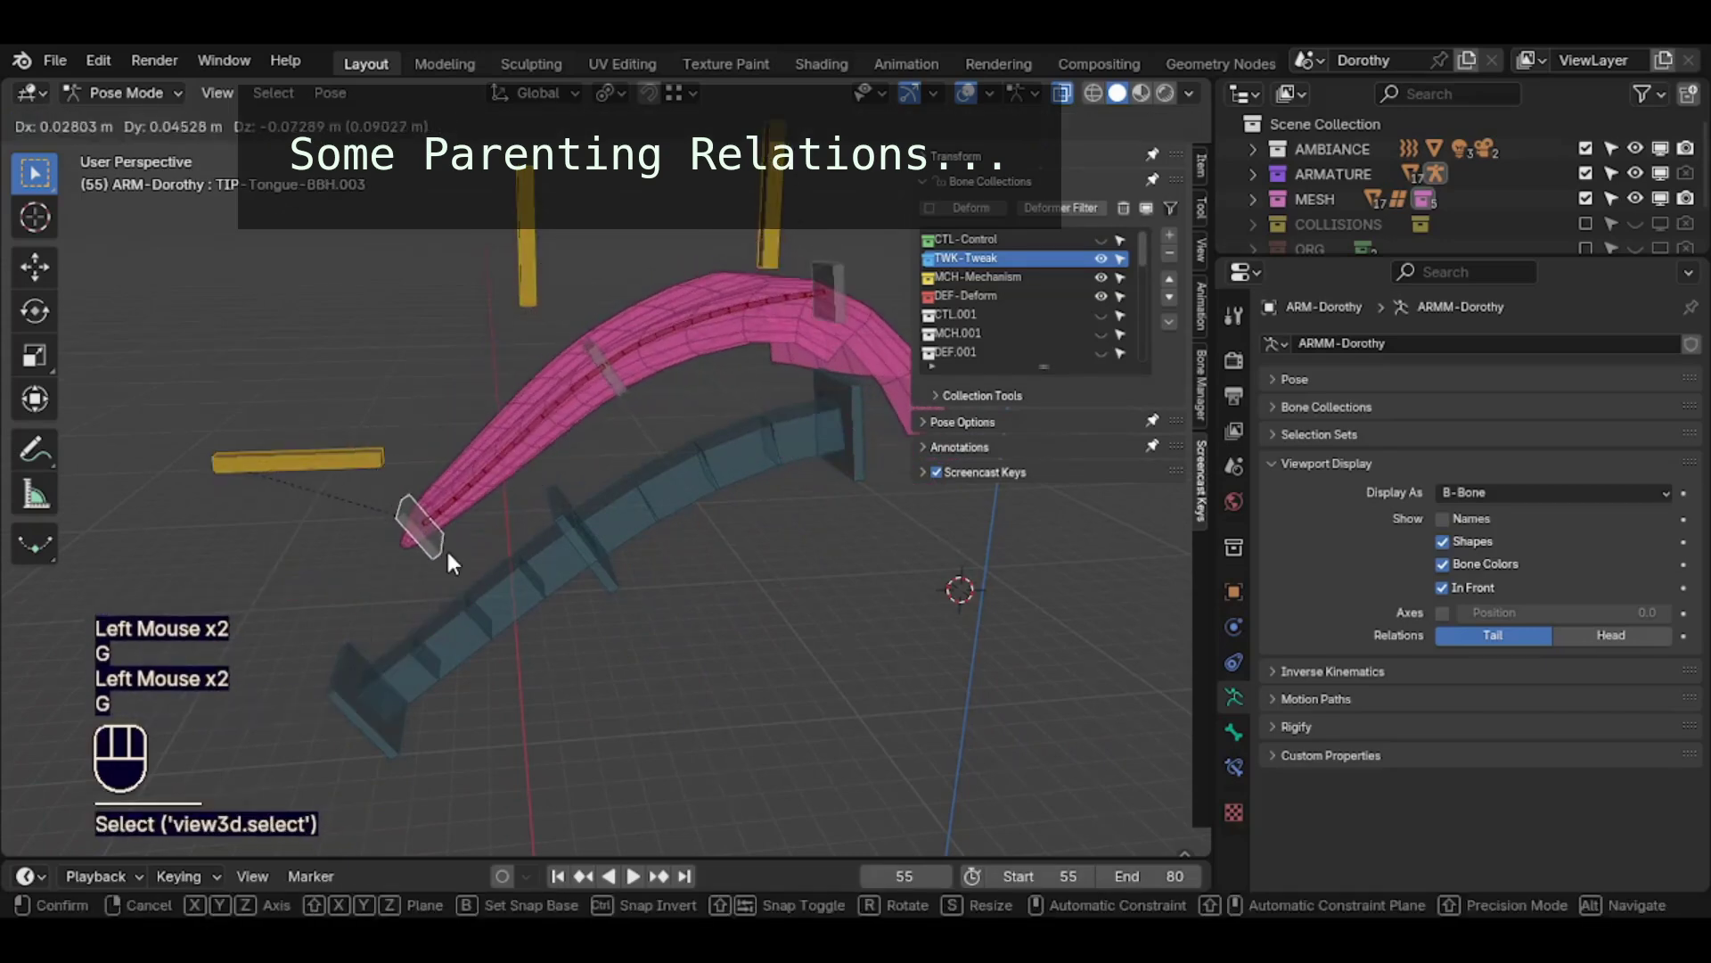
{"action": "left_click", "coordinate": [446, 548]}
Move and rotate TWK-Tongue.003 back and forth to show its child TIP bone following it
{"action": "key", "text": "g"}
{"action": "left_click", "coordinate": [426, 383]}
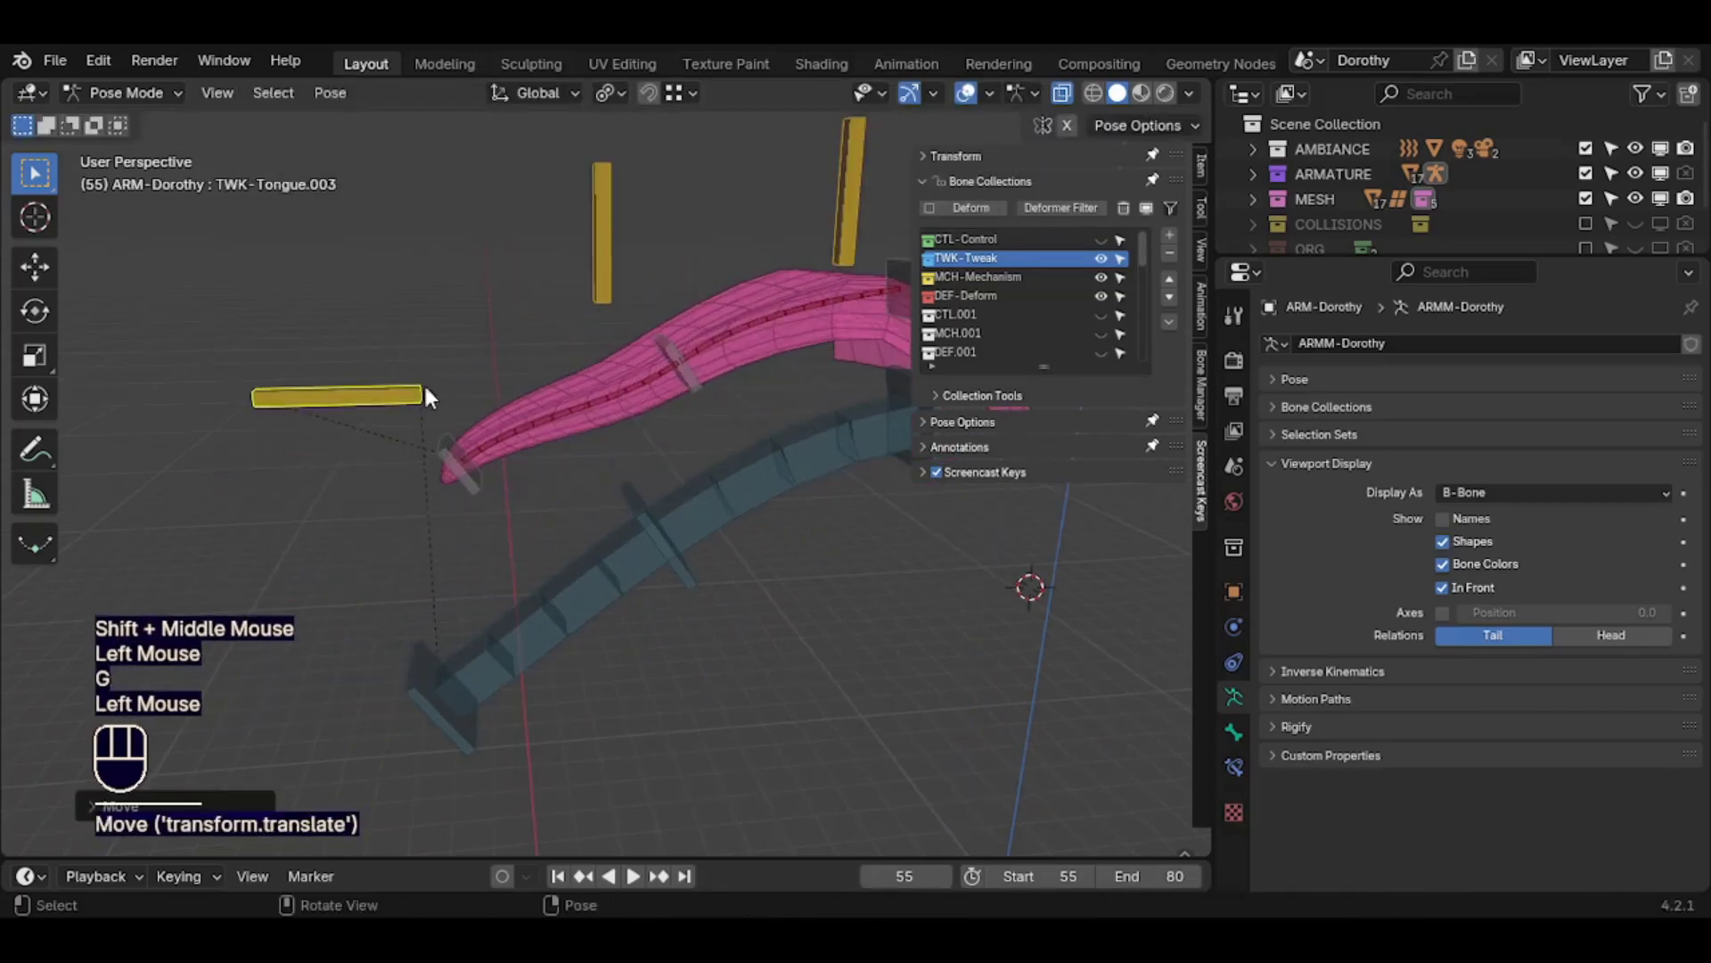
{"action": "key", "text": "r"}
{"action": "left_click", "coordinate": [563, 450]}
{"action": "key", "text": "g"}
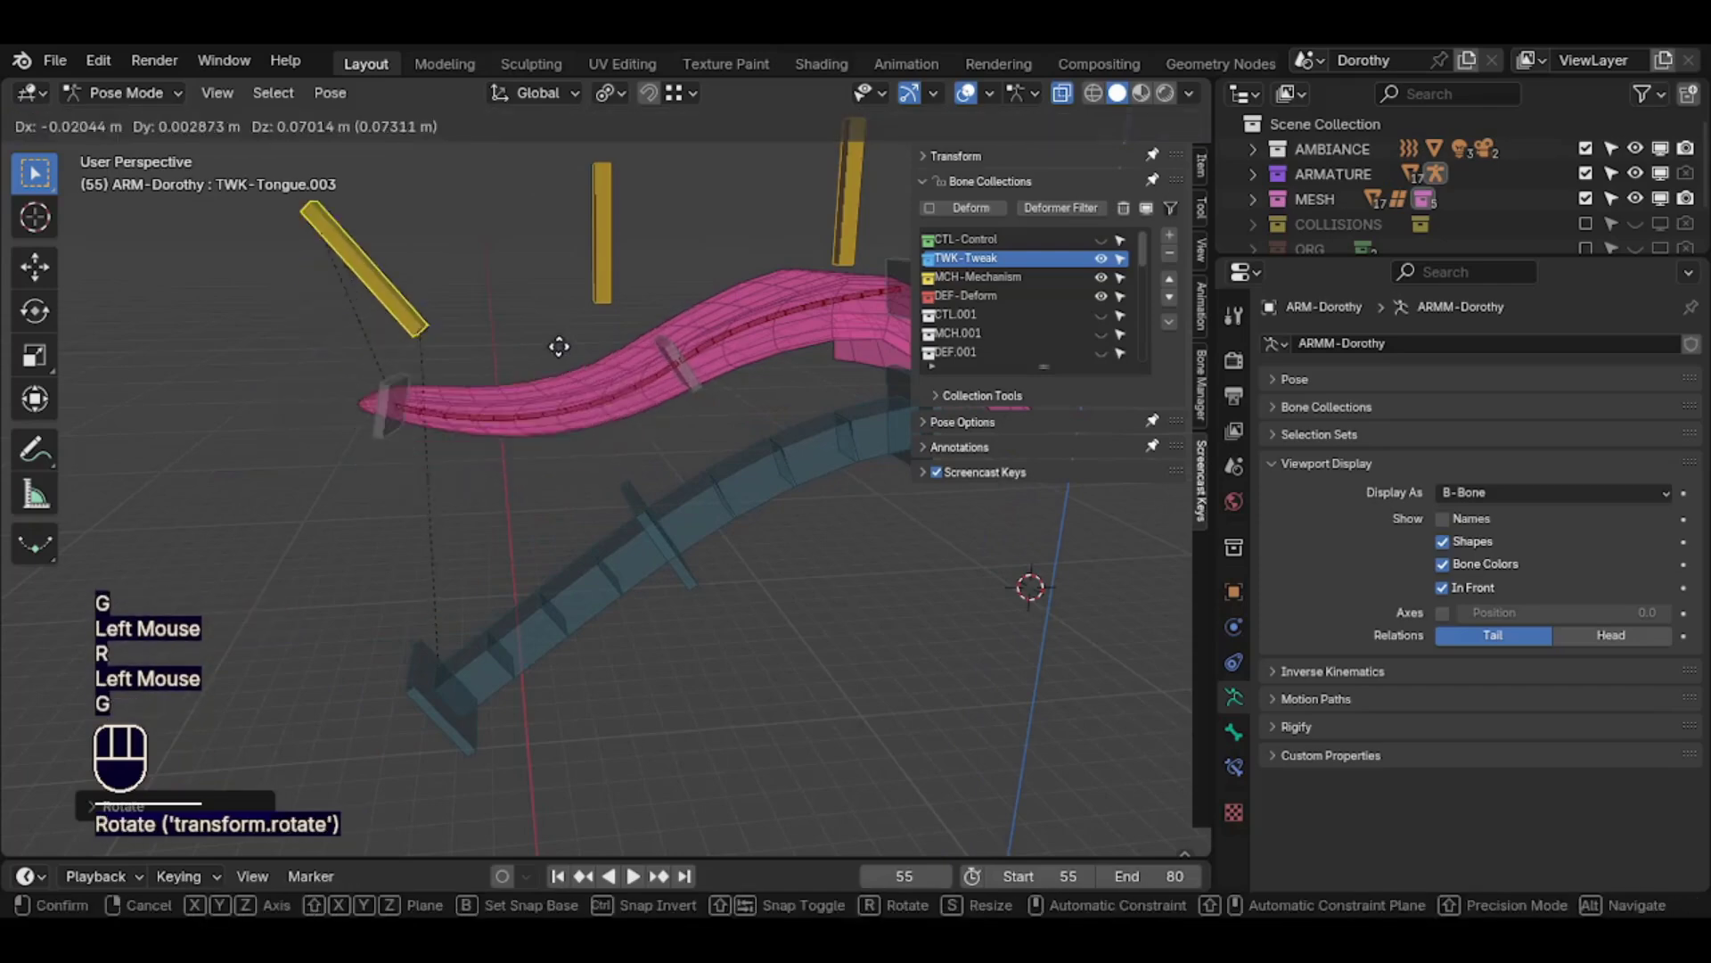
{"action": "left_click", "coordinate": [538, 424]}
{"action": "key", "text": "r"}
{"action": "left_click", "coordinate": [539, 341]}
{"action": "key", "text": "g"}
{"action": "left_click", "coordinate": [539, 441]}
Orbit around the tongue rig and shift the tweak bone at the tongue's root slightly
{"action": "left_click", "coordinate": [610, 237]}
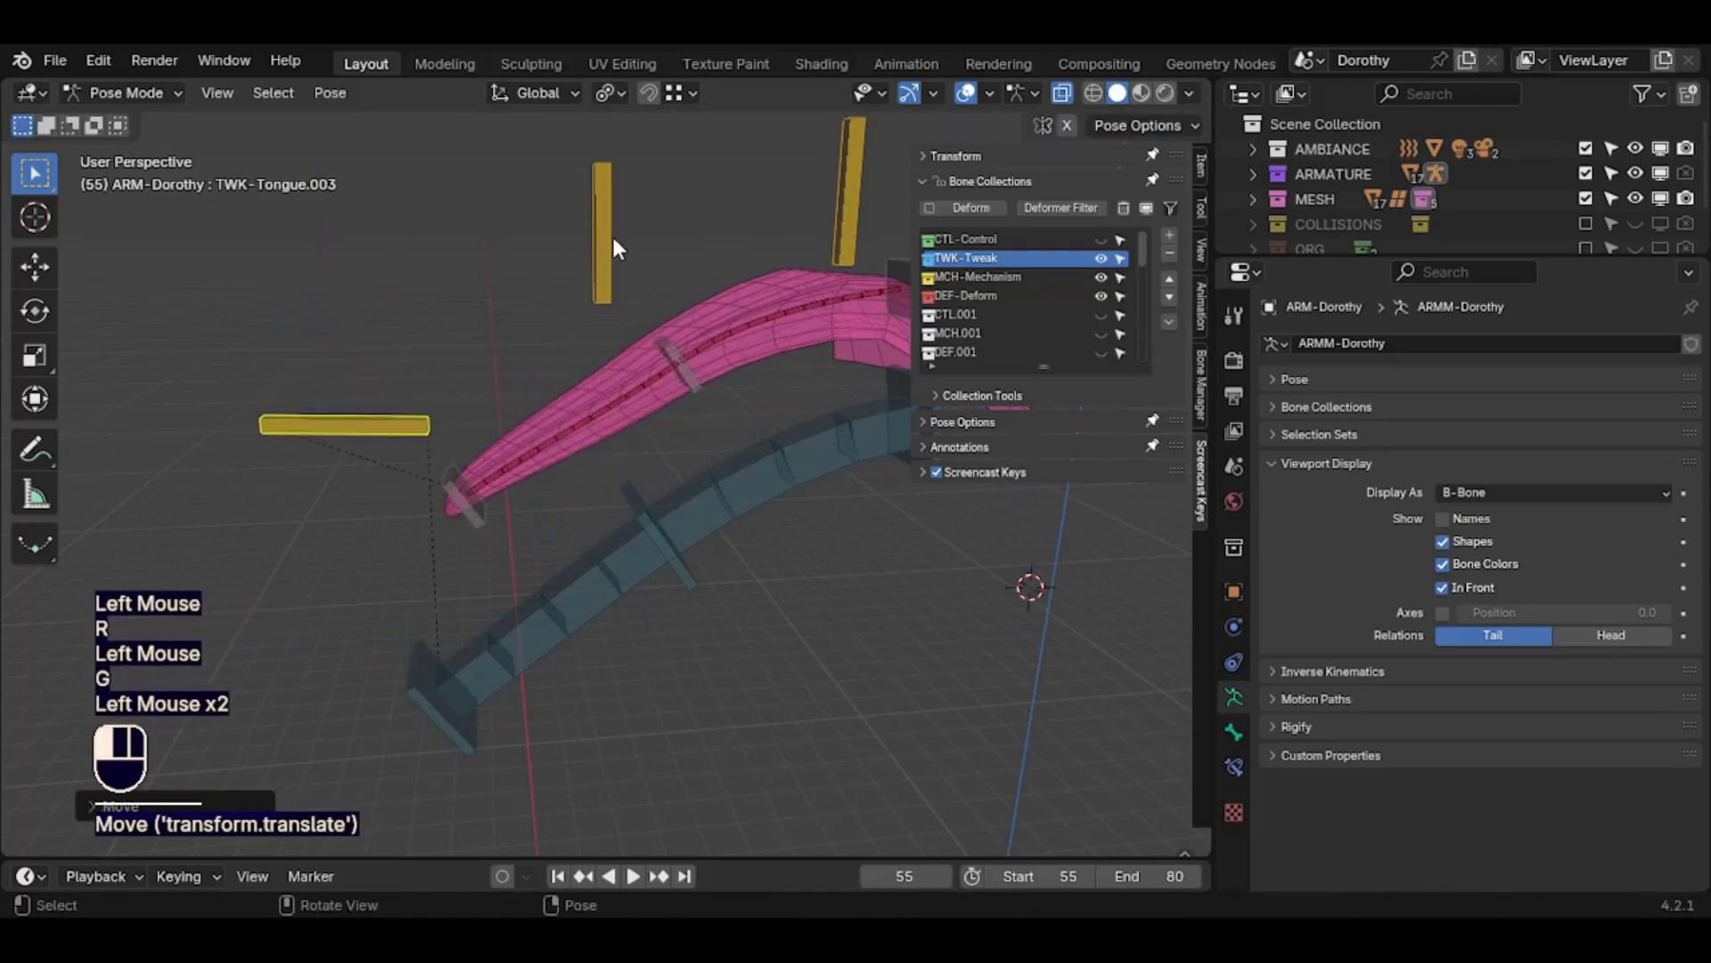
{"action": "middle_click_drag", "start_coordinate": [613, 237], "coordinate": [713, 241]}
{"action": "left_click", "coordinate": [756, 237]}
{"action": "middle_click_drag", "start_coordinate": [756, 237], "coordinate": [757, 239]}
{"action": "key", "text": "g"}
{"action": "left_click", "coordinate": [746, 259]}
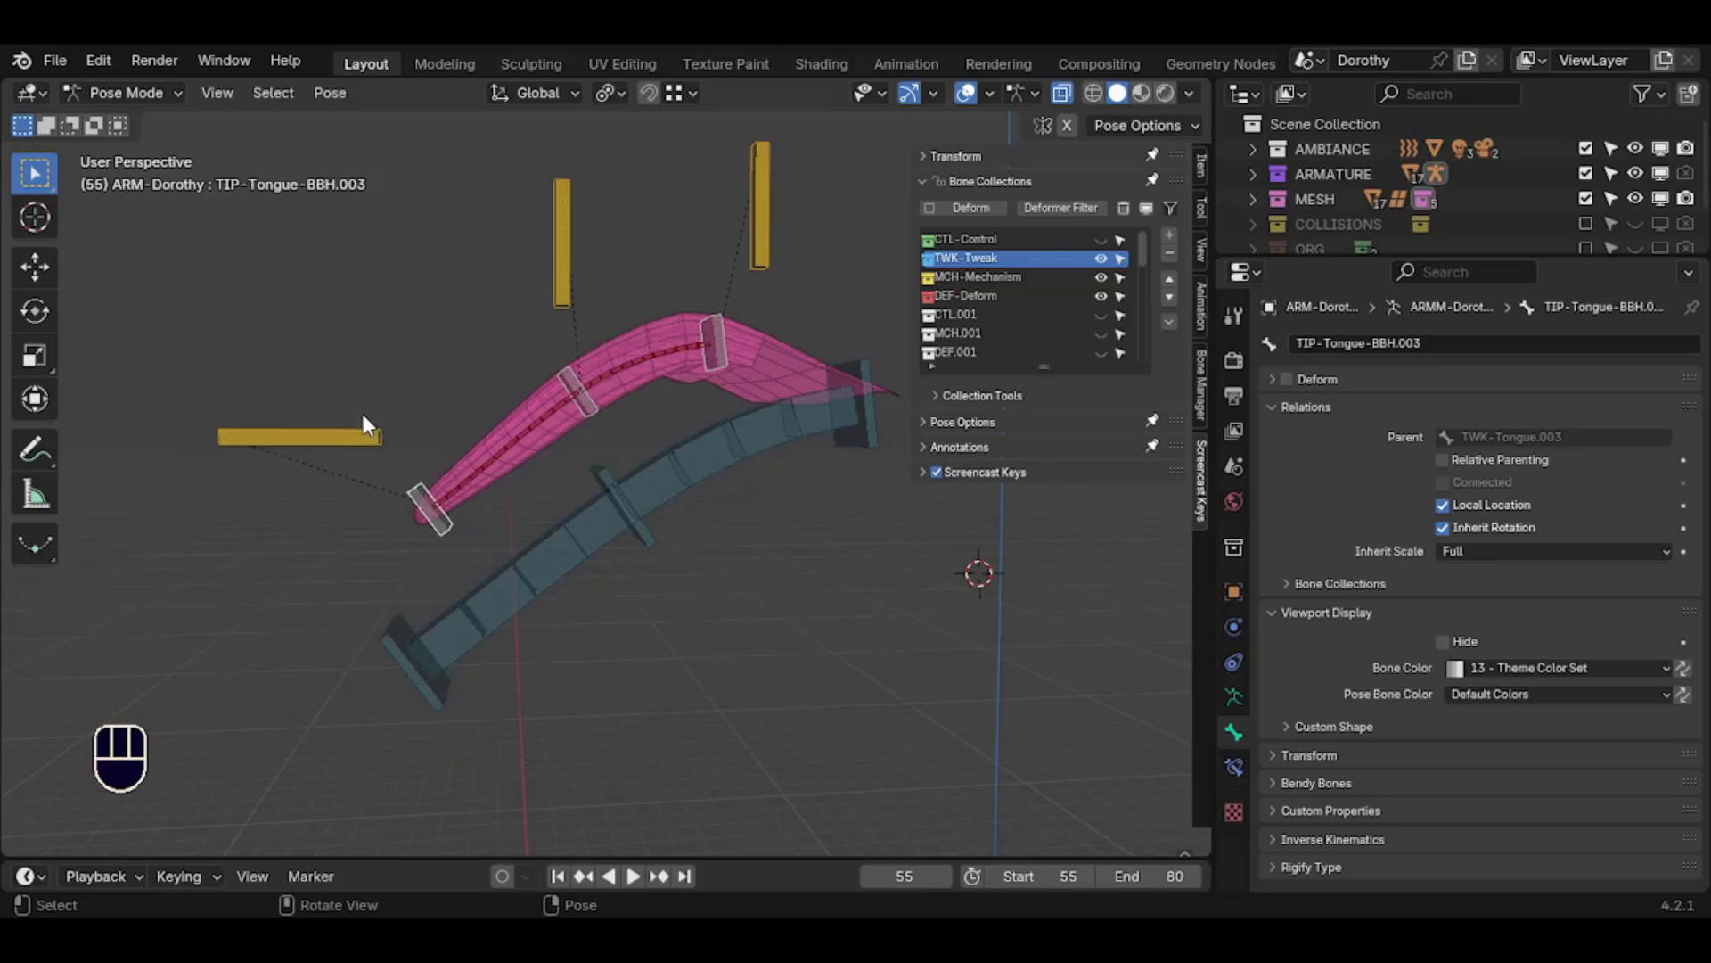
Select the three tongue tweak bones to show their parent relations, and hide the DEF-Deform bone collection
{"action": "left_click", "coordinate": [344, 431]}
{"action": "left_click", "coordinate": [564, 276], "text": "shift"}
{"action": "left_click", "coordinate": [760, 221], "text": "shift"}
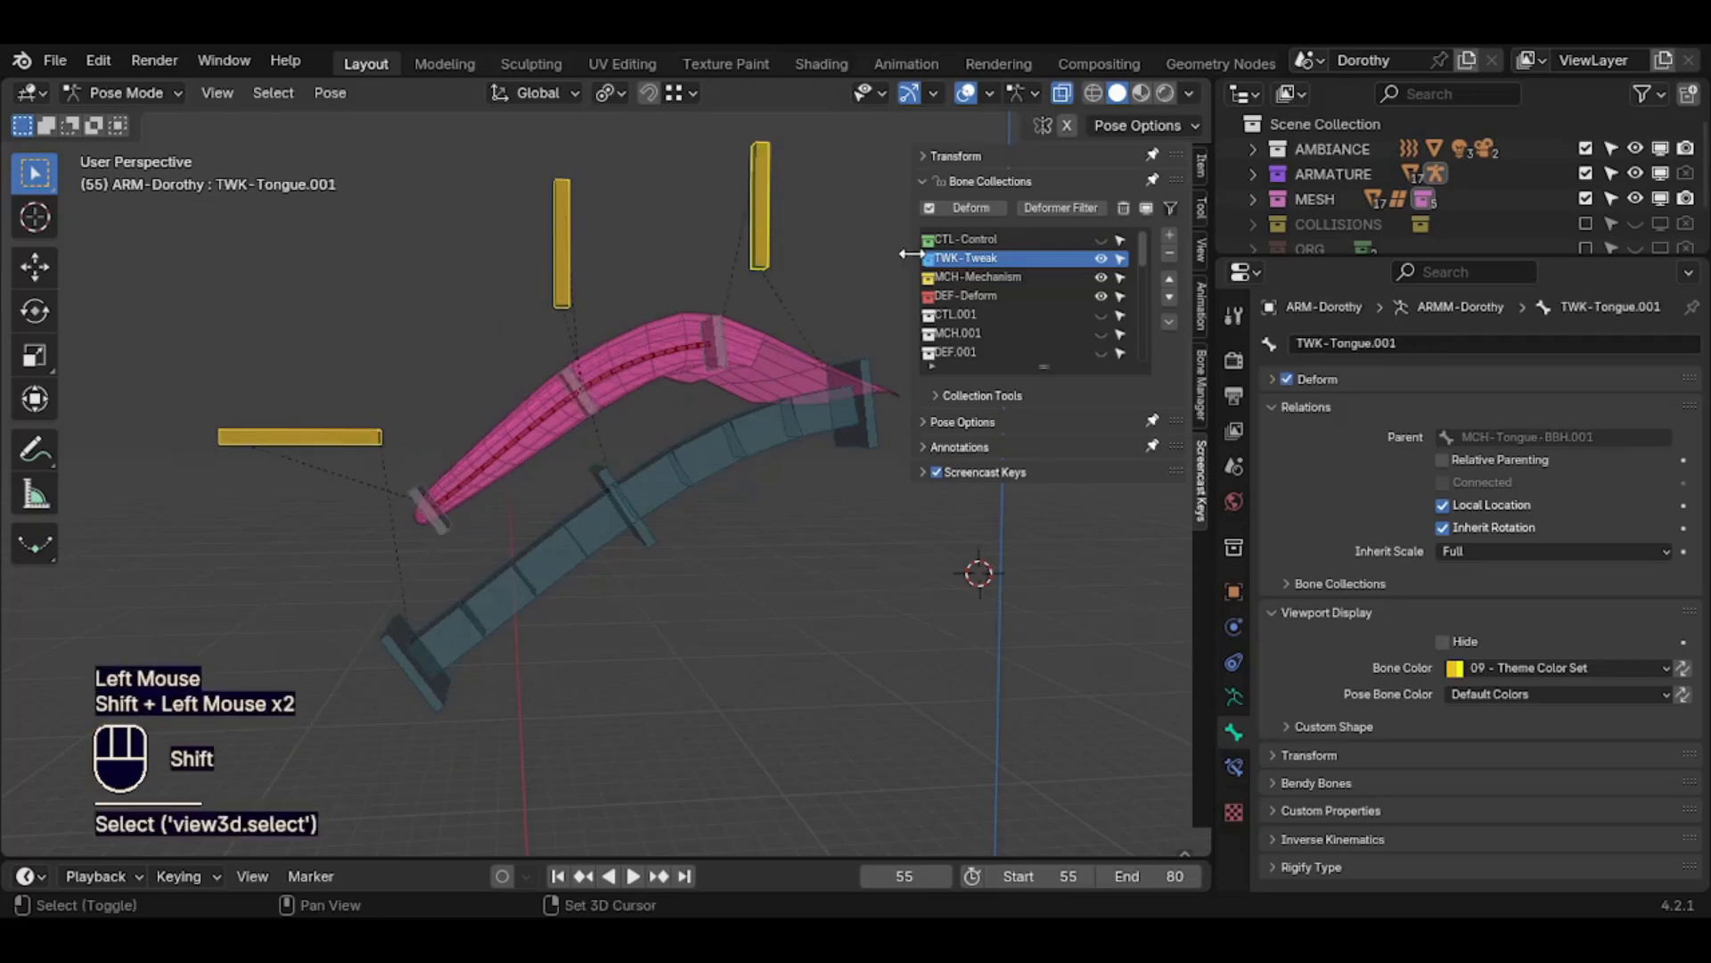
{"action": "left_click", "coordinate": [1103, 296]}
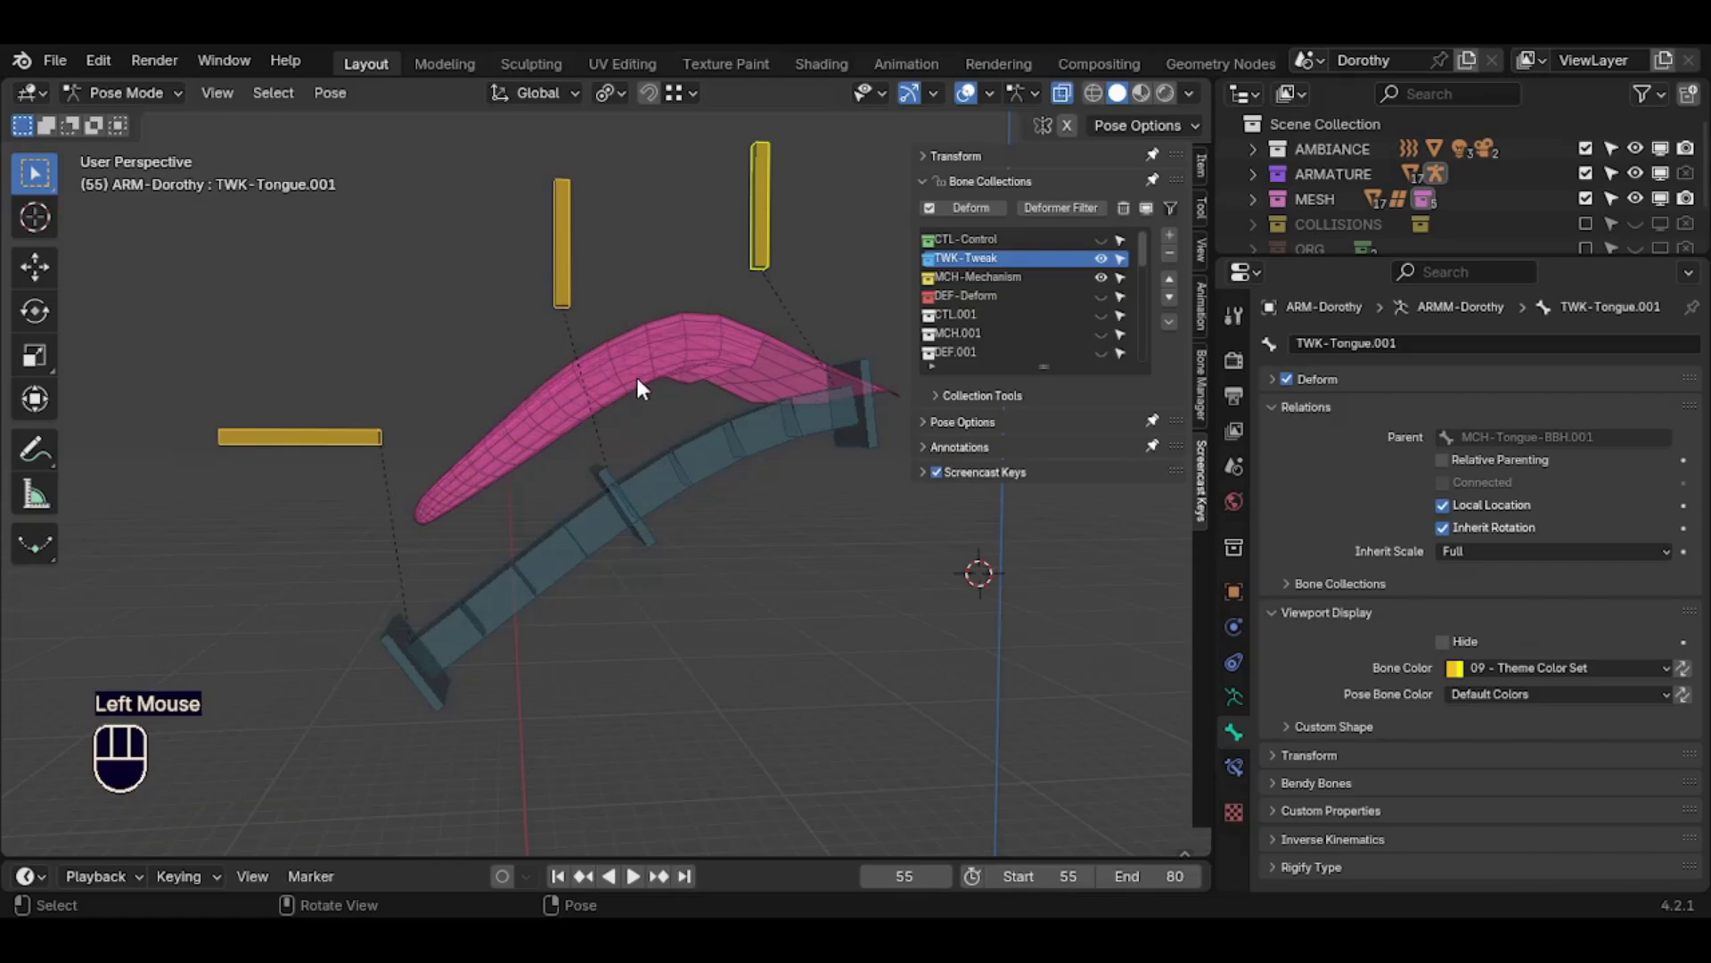
Examine the parents of the tongue's mechanism bones and of TWK-Tongue.002 by selecting them one after another
{"action": "left_click", "coordinate": [390, 642]}
{"action": "left_click", "coordinate": [571, 408]}
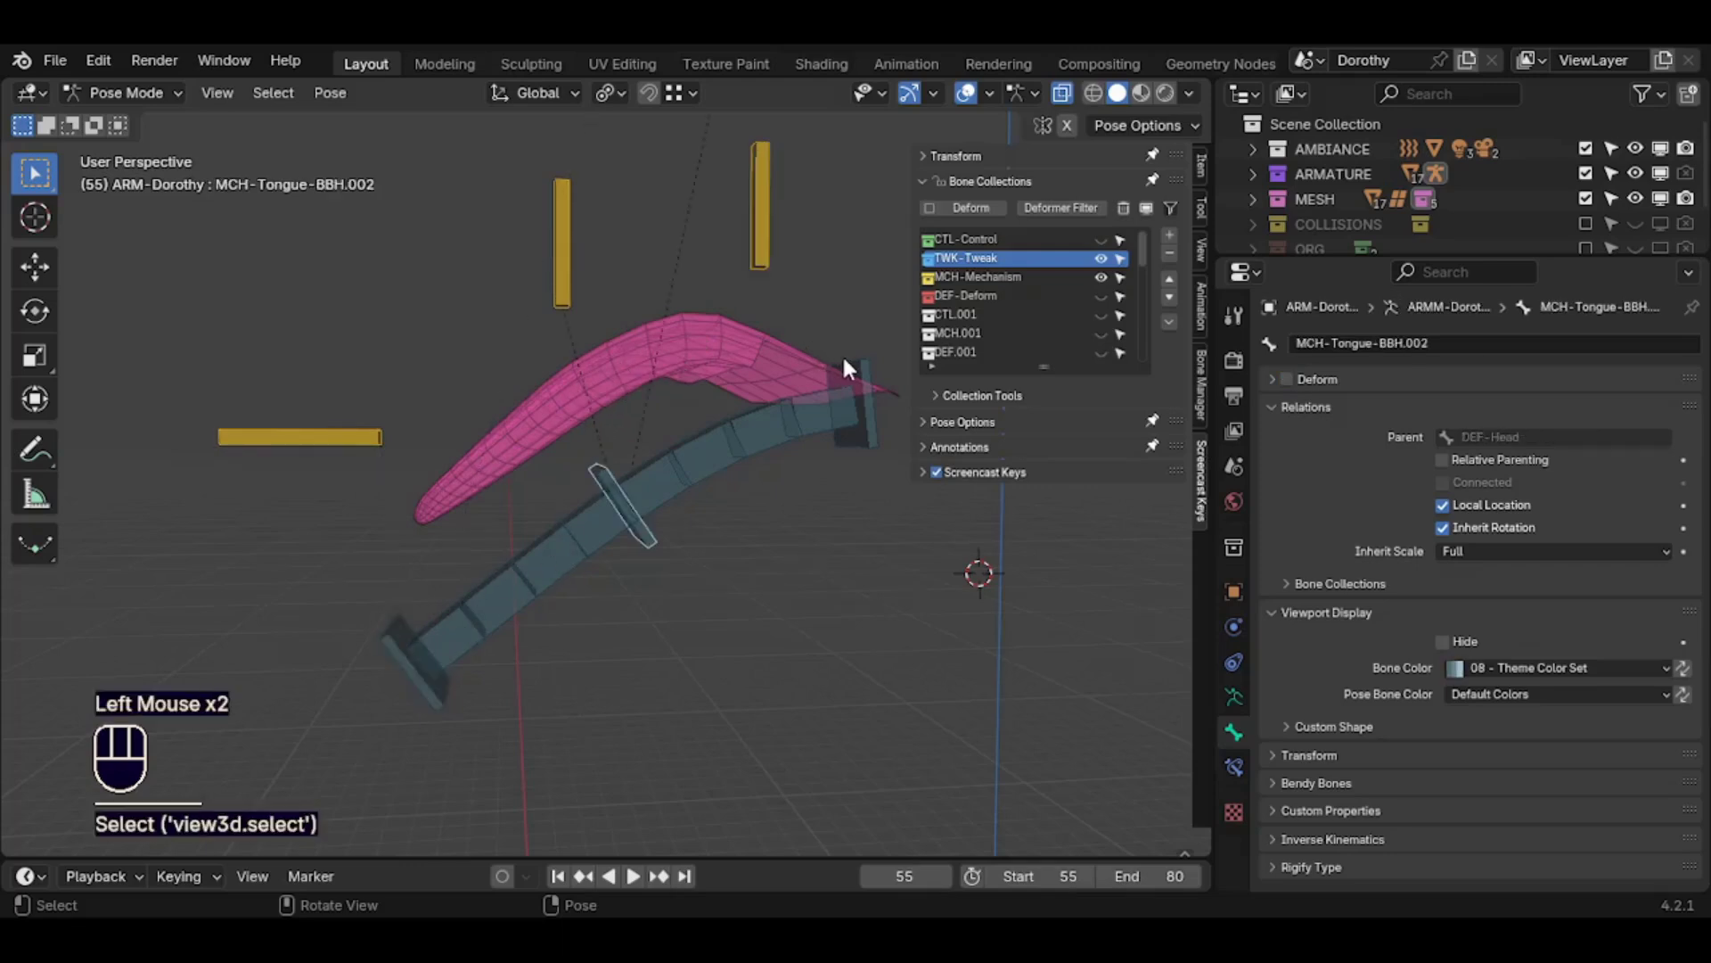
{"action": "left_click", "coordinate": [852, 378]}
{"action": "left_click", "coordinate": [647, 538]}
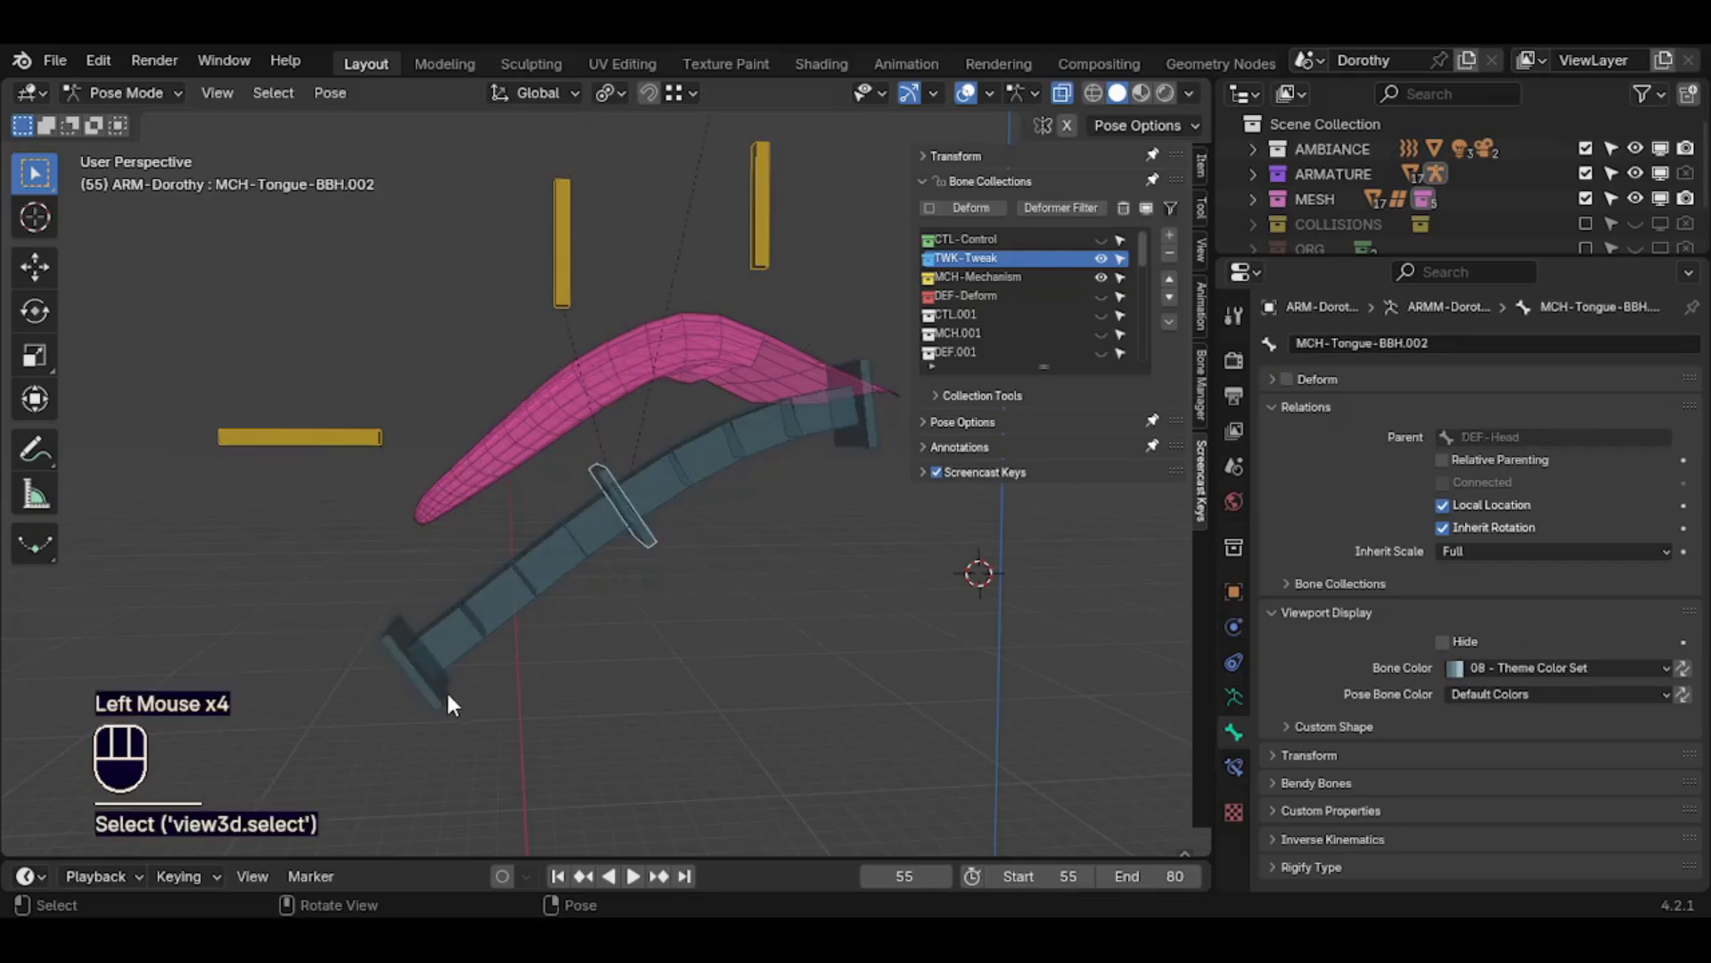
{"action": "left_click", "coordinate": [608, 470]}
{"action": "mouse_move", "coordinate": [610, 472]}
{"action": "middle_mouse_down"}
{"action": "mouse_move", "coordinate": [658, 530]}
{"action": "mouse_move", "coordinate": [588, 532]}
{"action": "mouse_move", "coordinate": [626, 465]}
{"action": "mouse_move", "coordinate": [615, 483]}
{"action": "middle_mouse_up"}
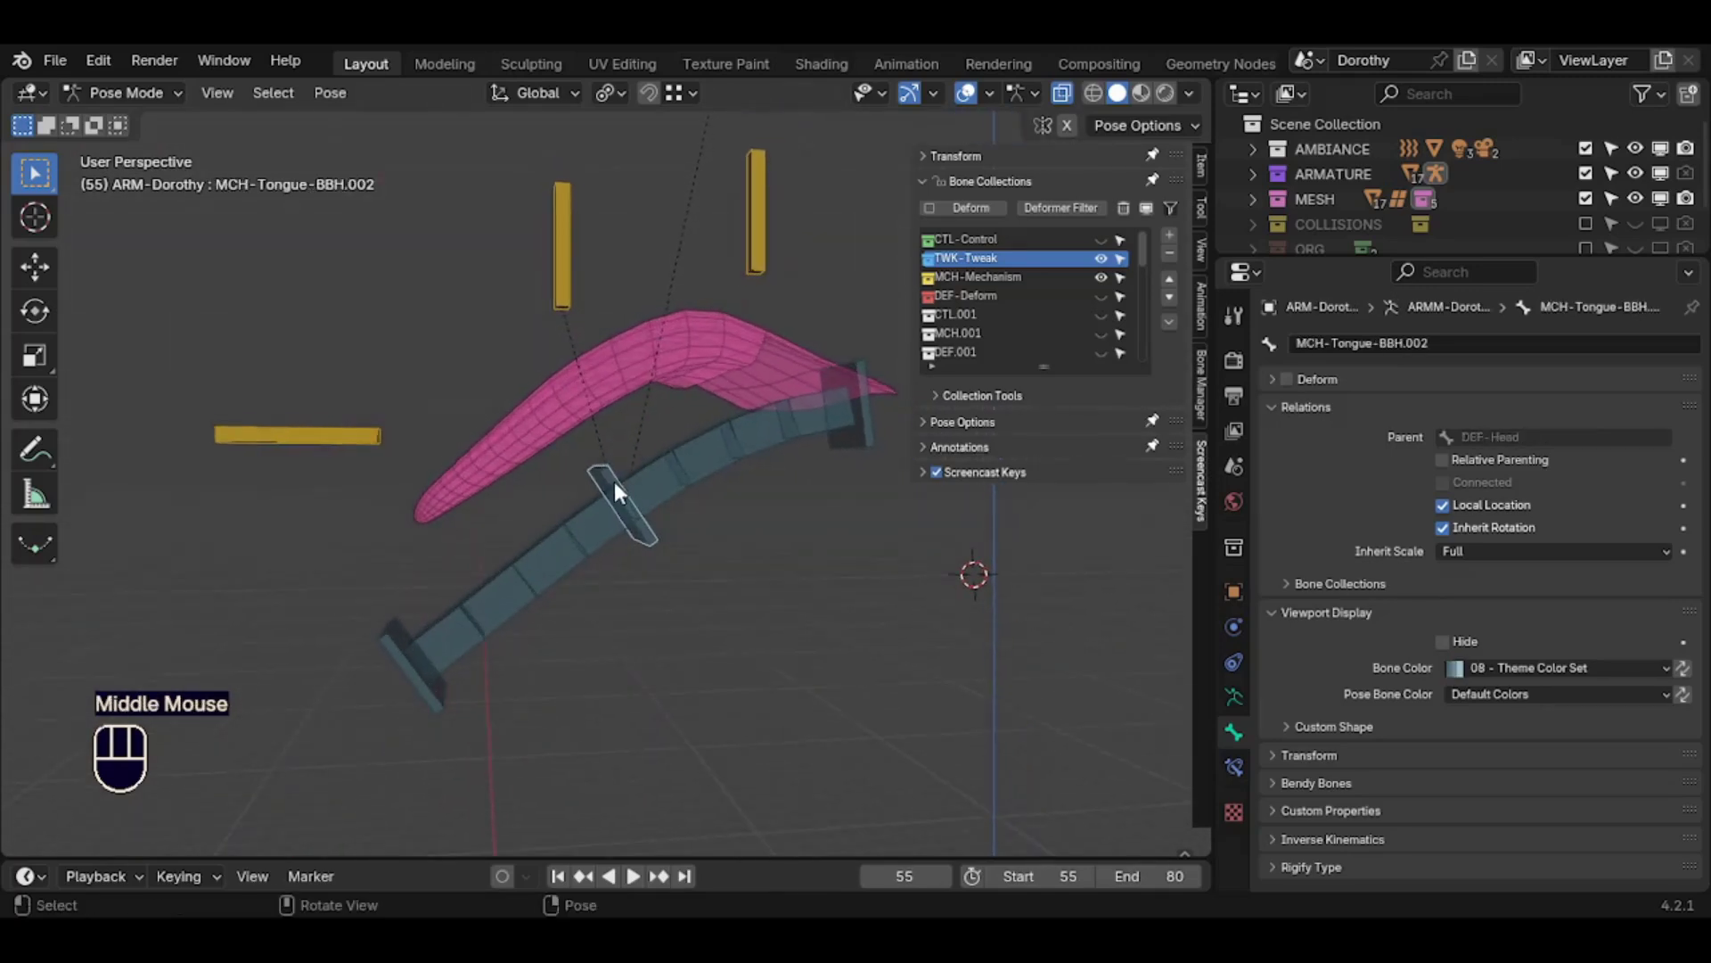
{"action": "left_click", "coordinate": [564, 223]}
{"action": "mouse_move", "coordinate": [565, 223]}
{"action": "middle_mouse_down"}
{"action": "mouse_move", "coordinate": [560, 248]}
{"action": "mouse_move", "coordinate": [576, 249]}
{"action": "middle_mouse_up"}
{"action": "middle_click_drag", "start_coordinate": [586, 433], "coordinate": [605, 427]}
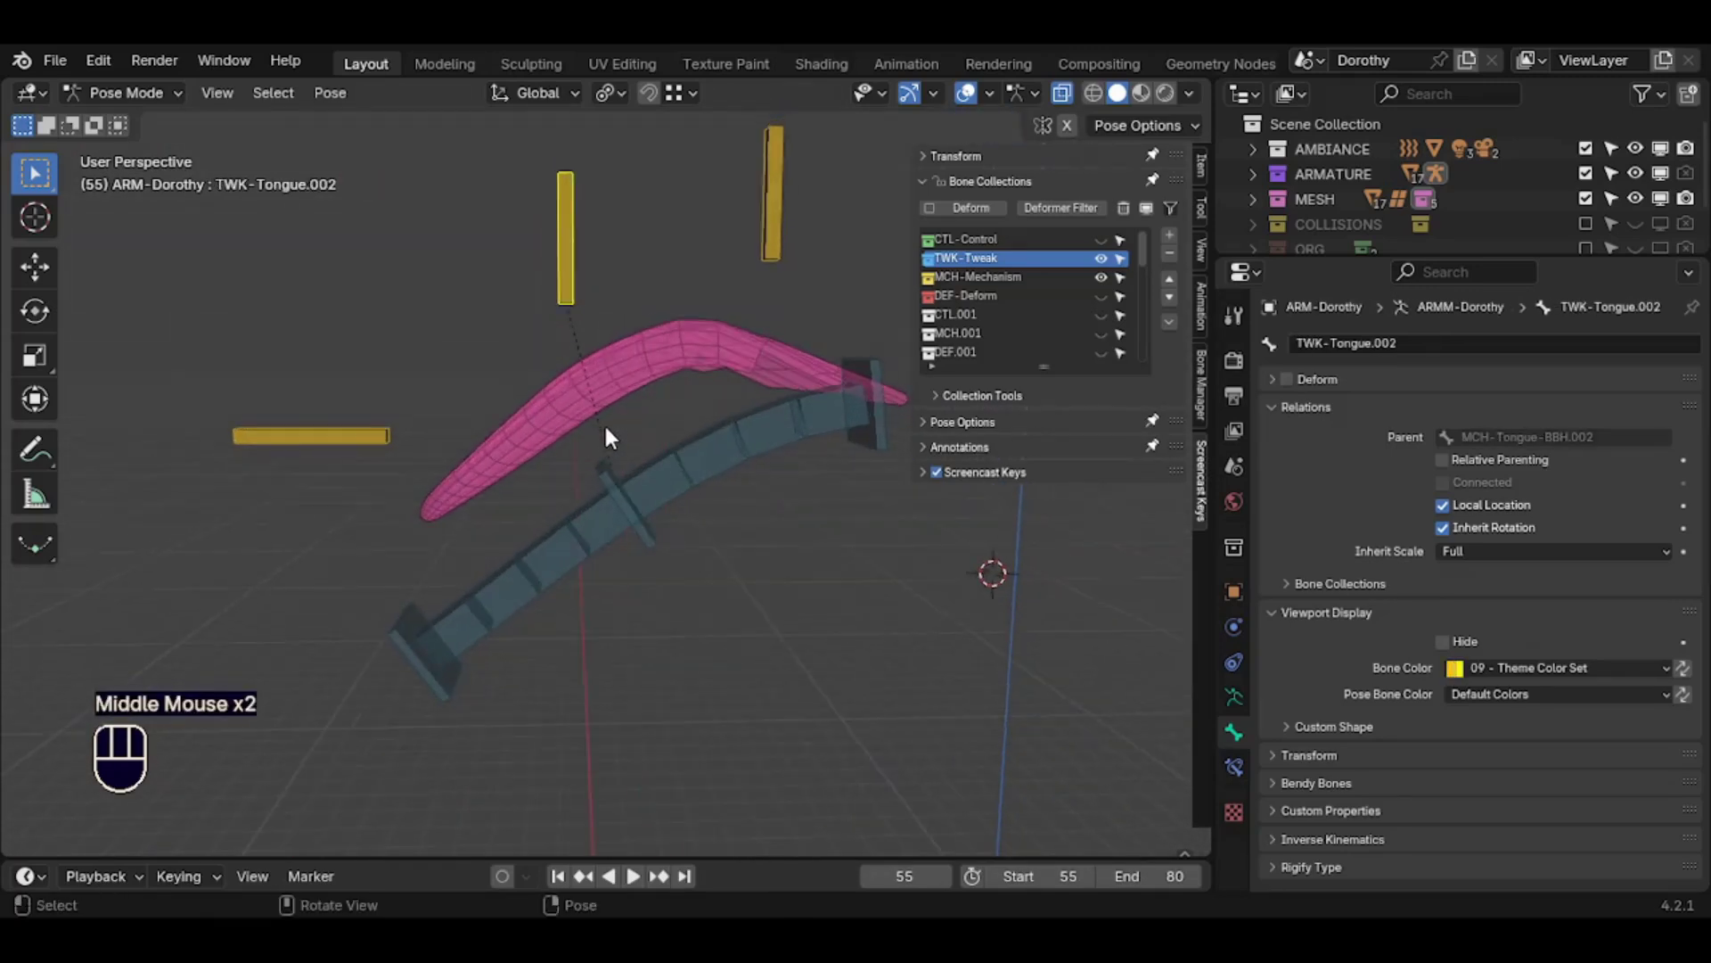
Clear all transforms of the tongue's tweak bones, and select the middle mechanism bone MCH-Tongue-BBH.002
{"action": "key", "text": "alt+q"}
{"action": "left_click", "coordinate": [375, 432]}
{"action": "left_click", "coordinate": [374, 432]}
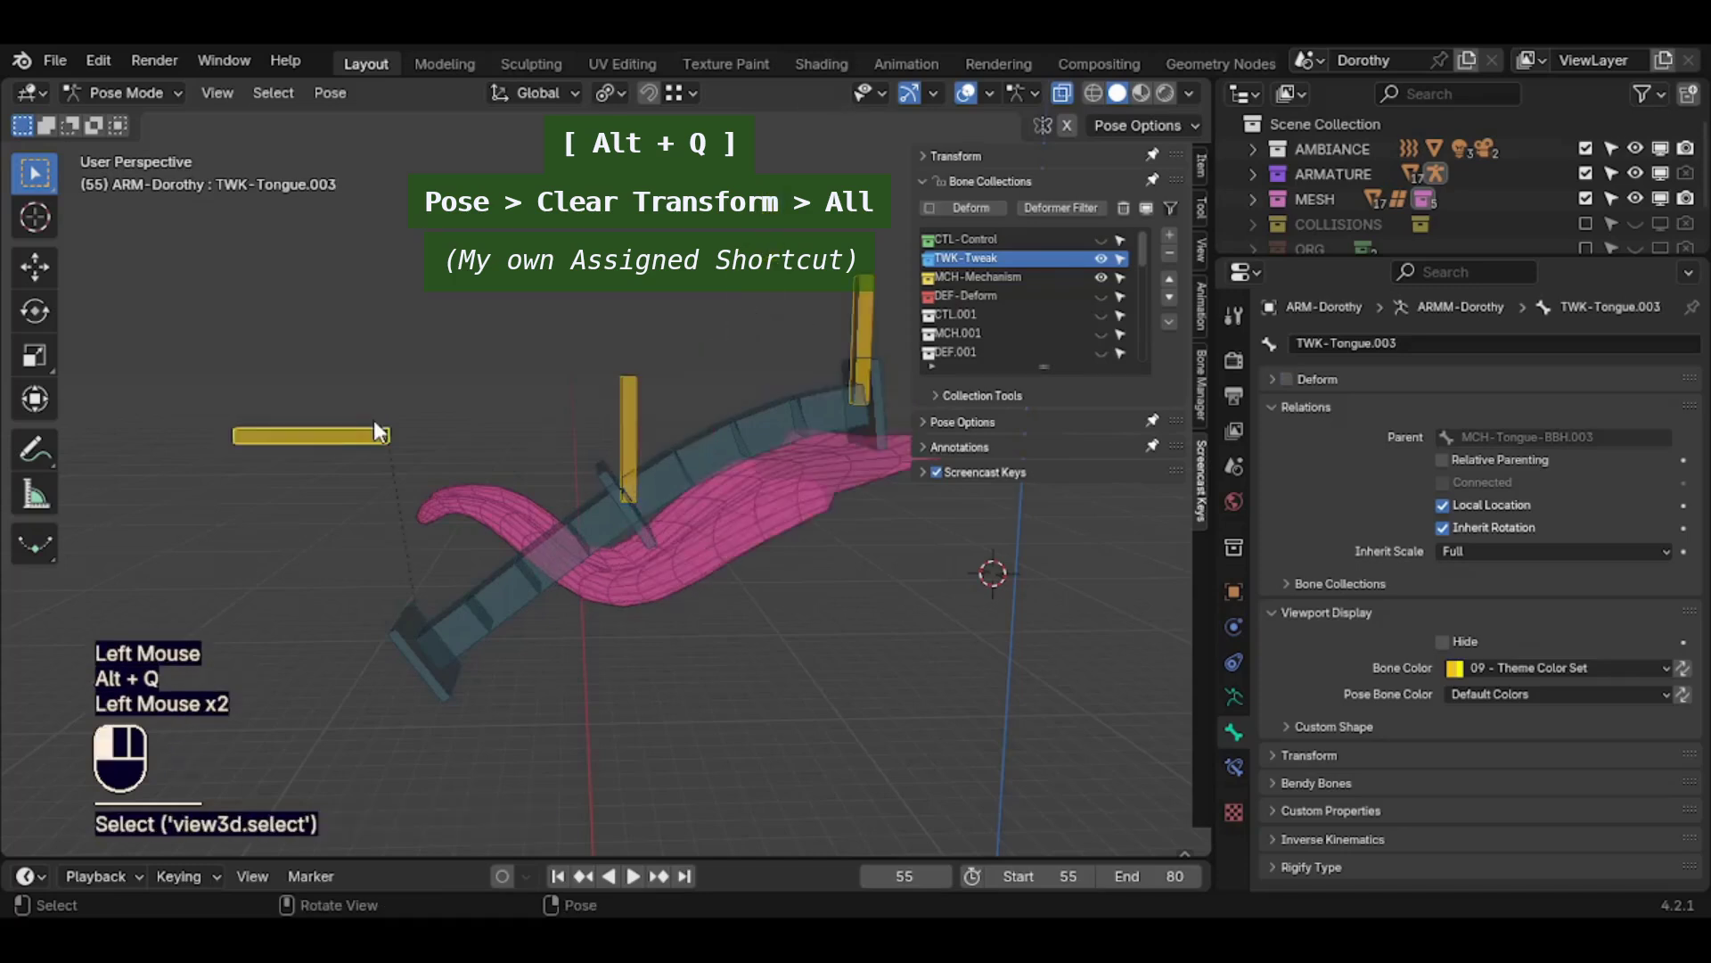
{"action": "key", "text": "alt+q"}
{"action": "left_click", "coordinate": [639, 533]}
{"action": "left_click", "coordinate": [635, 486]}
{"action": "scroll", "coordinate": [634, 472], "scroll_direction": "down", "scroll_amount": 1}
{"action": "scroll", "coordinate": [634, 473], "scroll_direction": "up", "scroll_amount": 1}
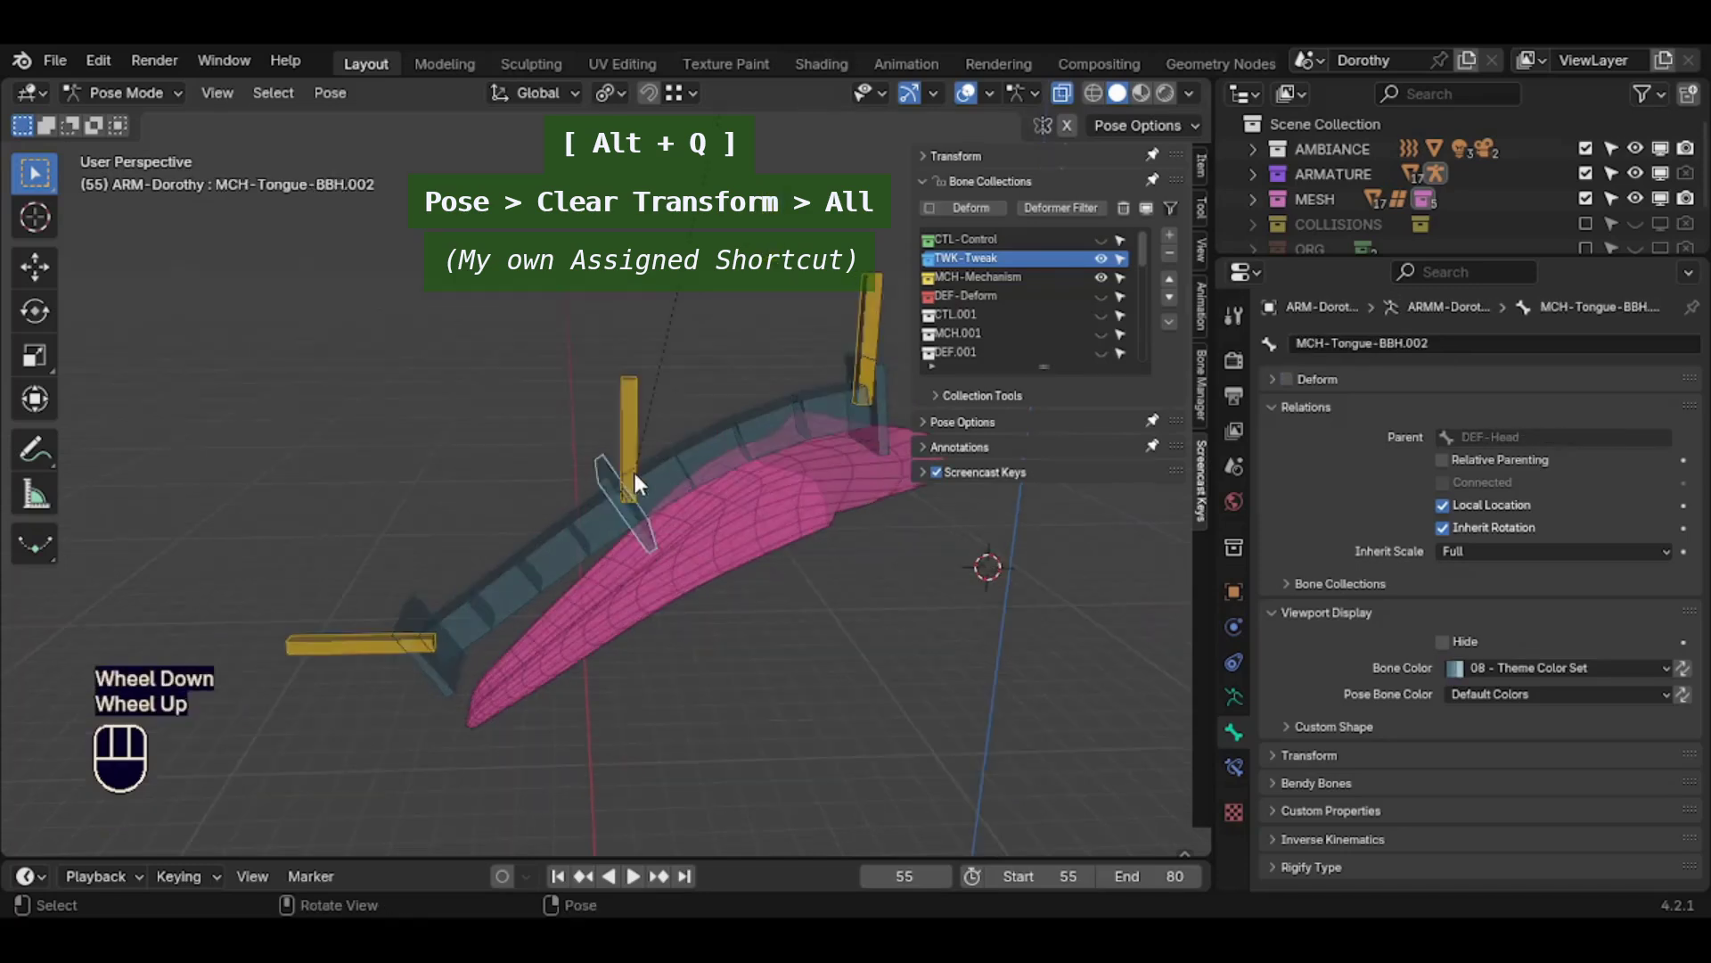
{"action": "middle_click_drag", "start_coordinate": [644, 493], "coordinate": [628, 494]}
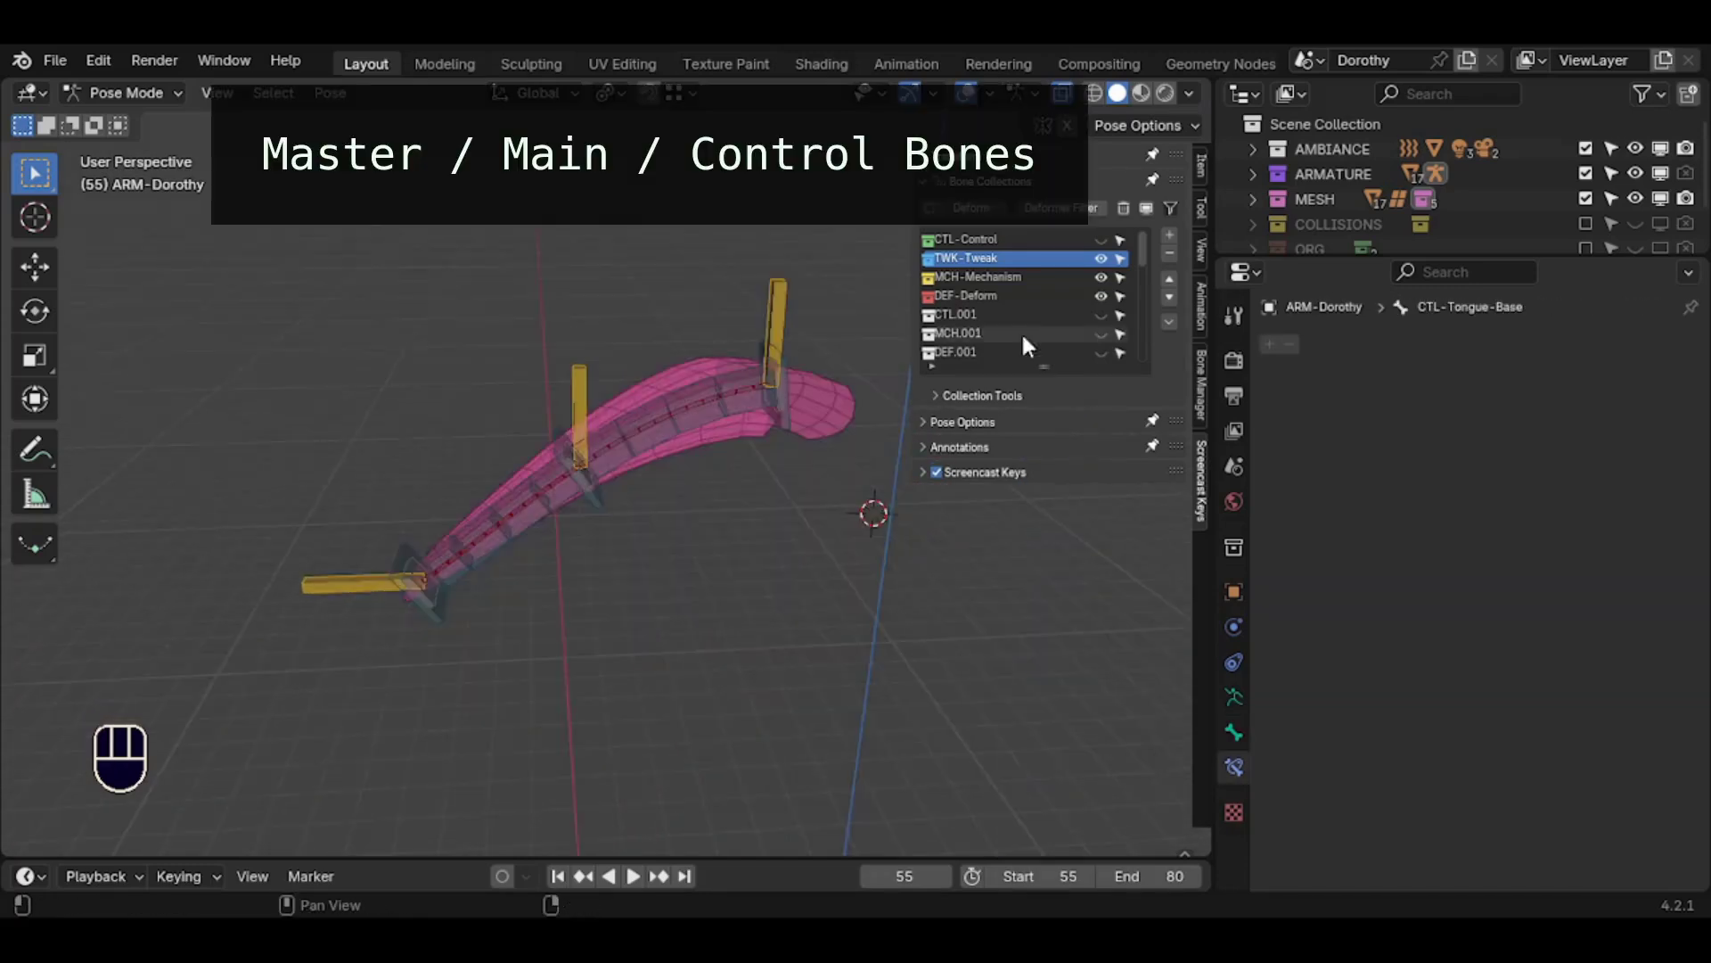
Show the CTL-Control bone collection, and raise and rotate CTL-Tongue-Tip to curl the tongue upward
{"action": "left_click", "coordinate": [1102, 255]}
{"action": "left_click", "coordinate": [389, 609]}
{"action": "middle_click_drag", "start_coordinate": [588, 553], "coordinate": [615, 486]}
{"action": "key", "text": "g"}
{"action": "left_click", "coordinate": [634, 356]}
{"action": "middle_click_drag", "start_coordinate": [640, 348], "coordinate": [670, 364]}
{"action": "key", "text": "r"}
{"action": "left_click", "coordinate": [640, 566]}
Lower CTL-Tongue-Tip and rotate it back so the tongue arches downward again
{"action": "key", "text": "g"}
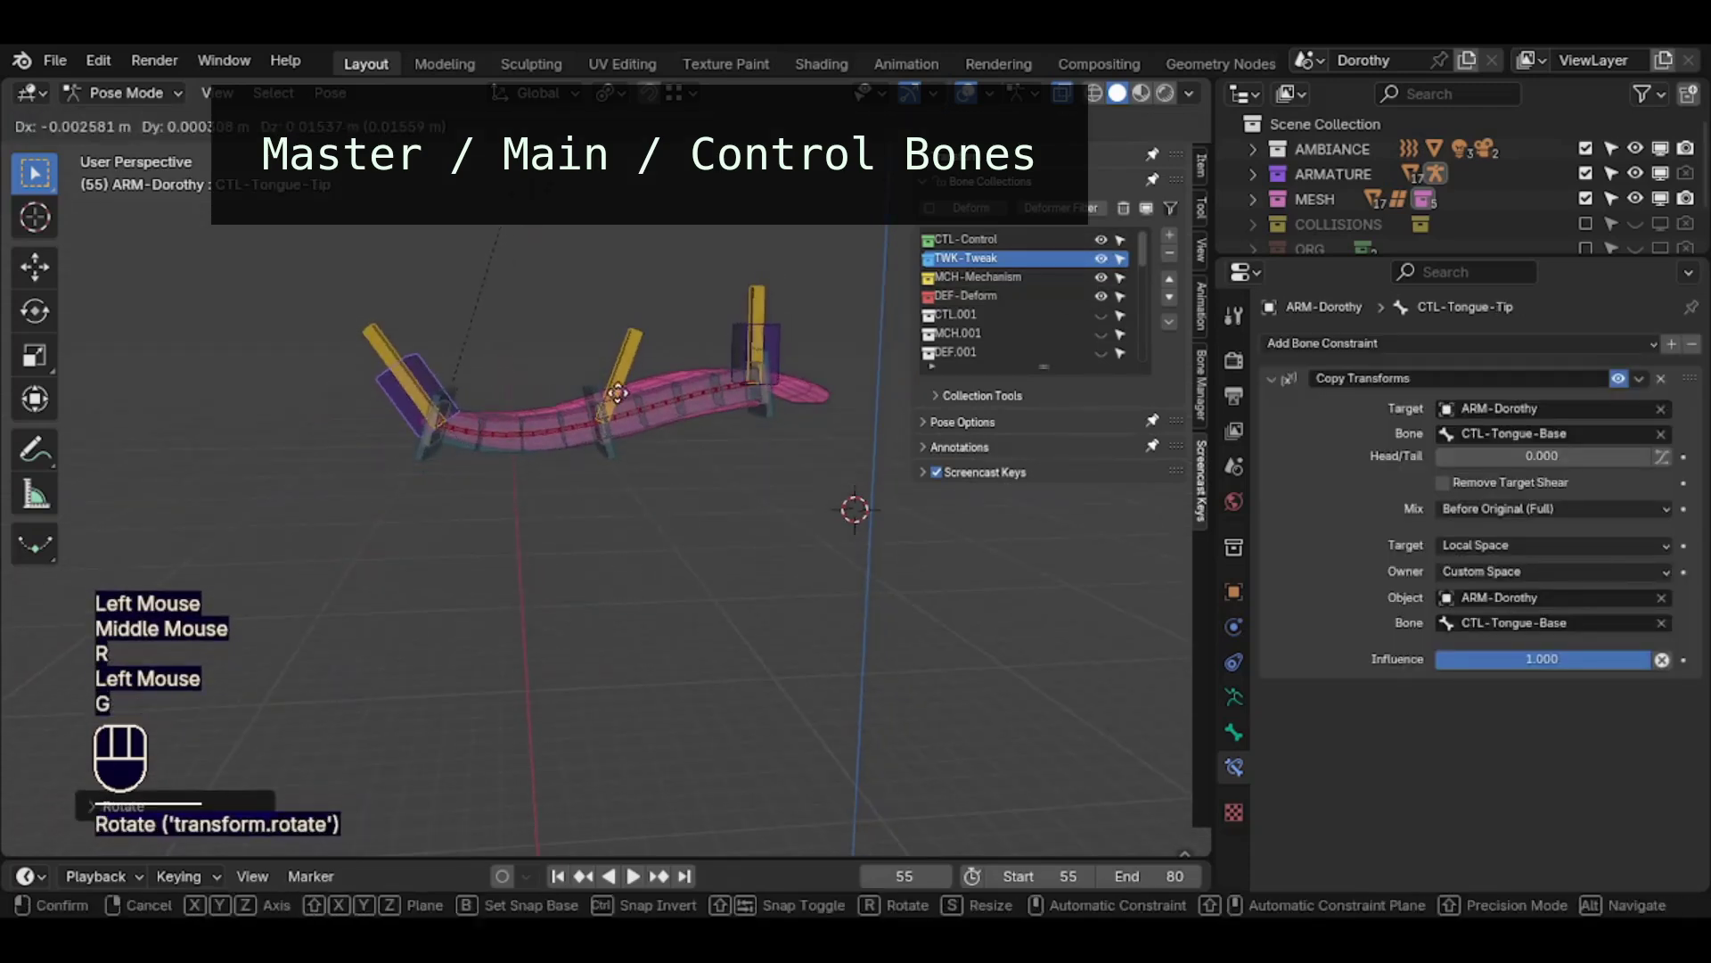
{"action": "left_click", "coordinate": [624, 446]}
{"action": "key", "text": "r"}
{"action": "left_click", "coordinate": [654, 267]}
{"action": "key", "text": "g"}
{"action": "left_click", "coordinate": [696, 383]}
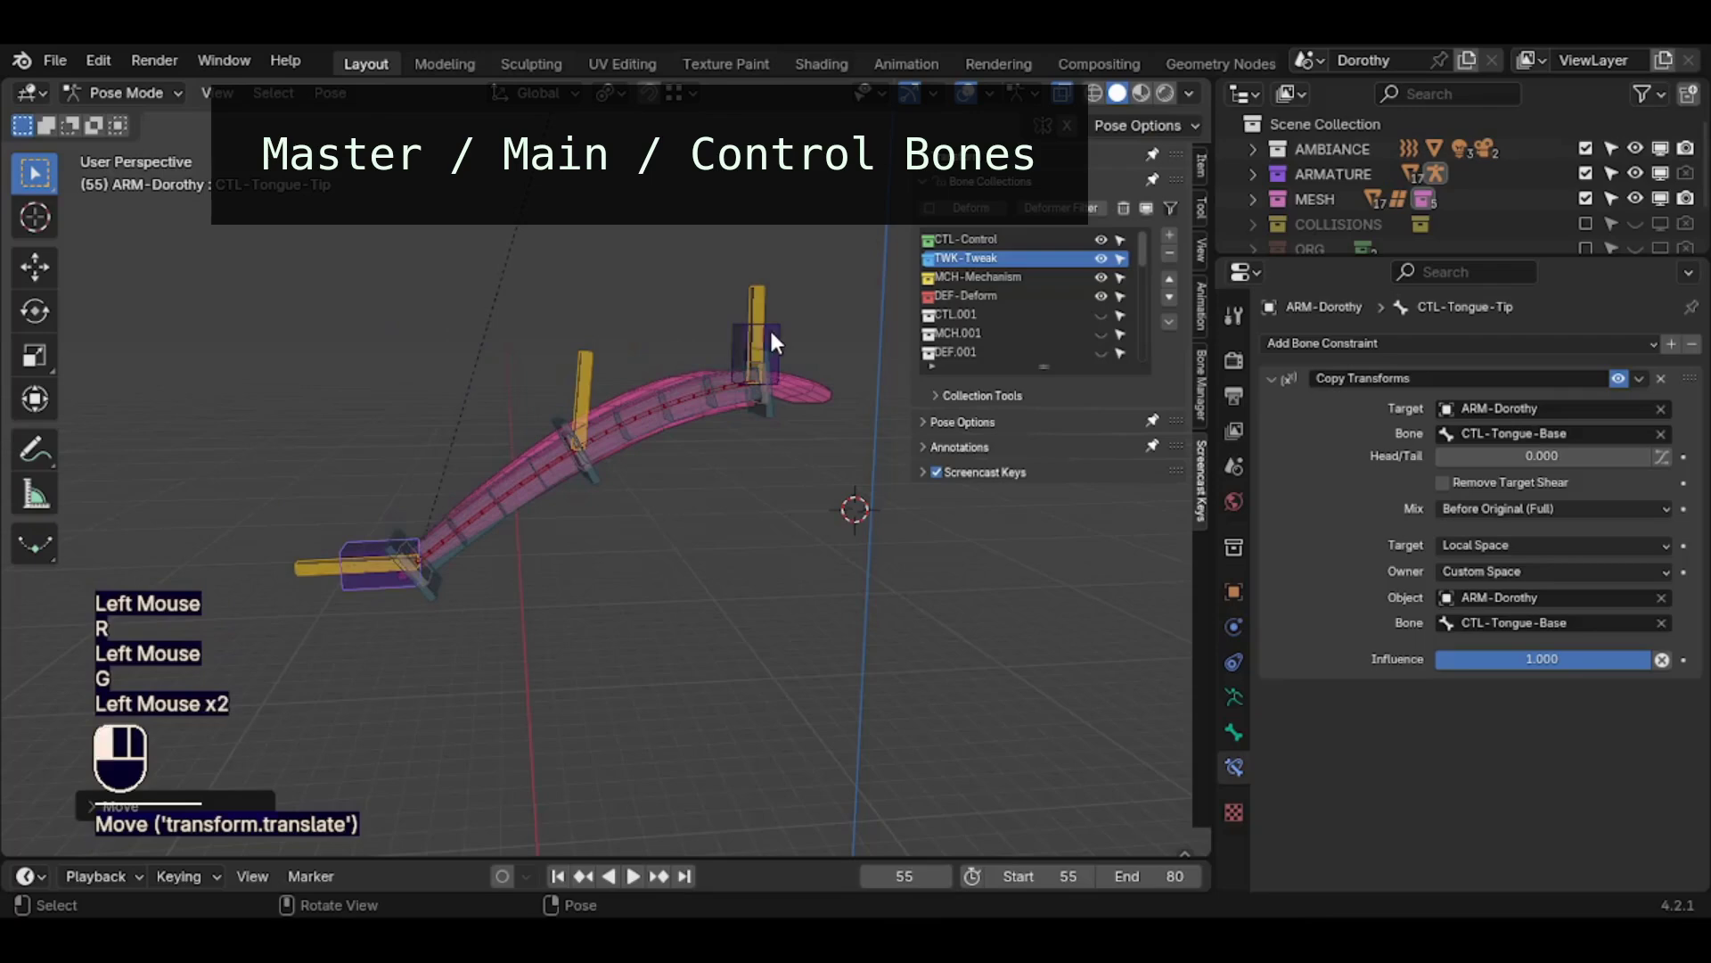
Move CTL-Tongue-Base to shift the whole tongue
{"action": "left_click", "coordinate": [772, 332]}
{"action": "key", "text": "g"}
{"action": "left_click", "coordinate": [777, 328]}
{"action": "middle_click_drag", "start_coordinate": [779, 328], "coordinate": [816, 323]}
{"action": "key", "text": "g"}
{"action": "left_click", "coordinate": [825, 327]}
Rotate CTL-Tongue-Base freely and around the global Z axis to demonstrate forward kinematics
{"action": "key", "text": "r"}
{"action": "middle_click_drag", "start_coordinate": [826, 326], "coordinate": [803, 523]}
{"action": "left_click", "coordinate": [838, 303]}
{"action": "key", "text": "r"}
{"action": "key", "text": "z"}
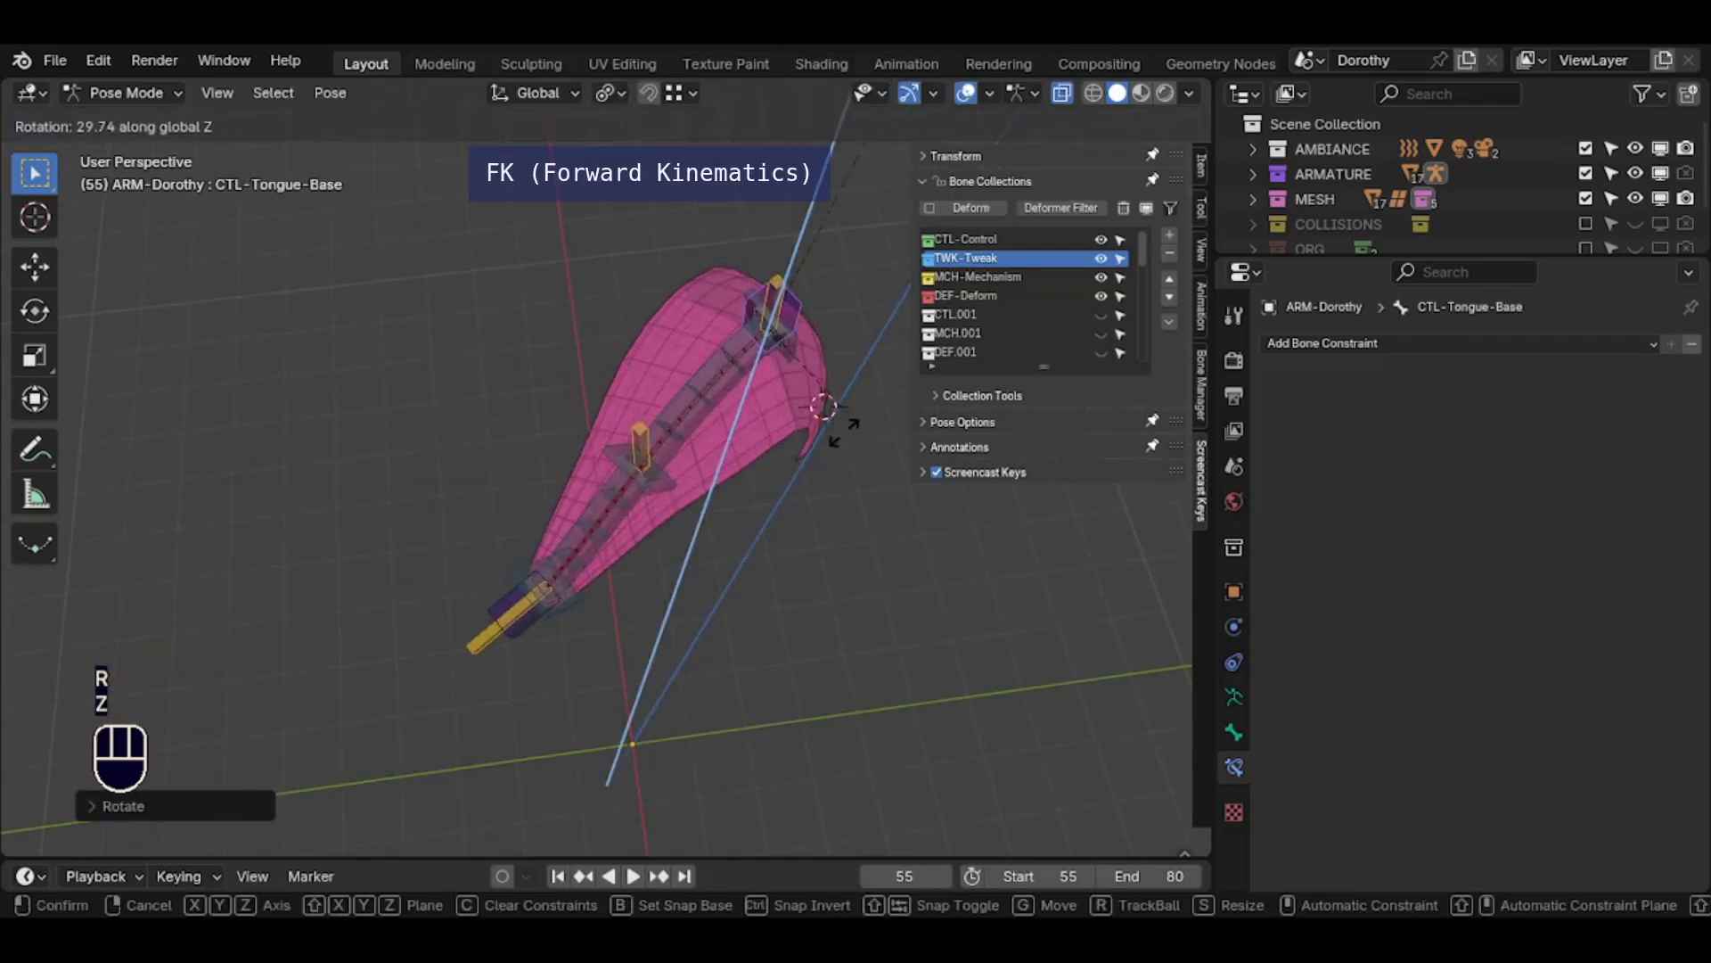
{"action": "left_click", "coordinate": [841, 431]}
Raise CTL-Tongue-Tip above the tongue's base and rotate it so the tongue bends upward
{"action": "middle_click_drag", "start_coordinate": [740, 571], "coordinate": [397, 597]}
{"action": "left_click", "coordinate": [406, 557]}
{"action": "middle_click_drag", "start_coordinate": [603, 607], "coordinate": [561, 531]}
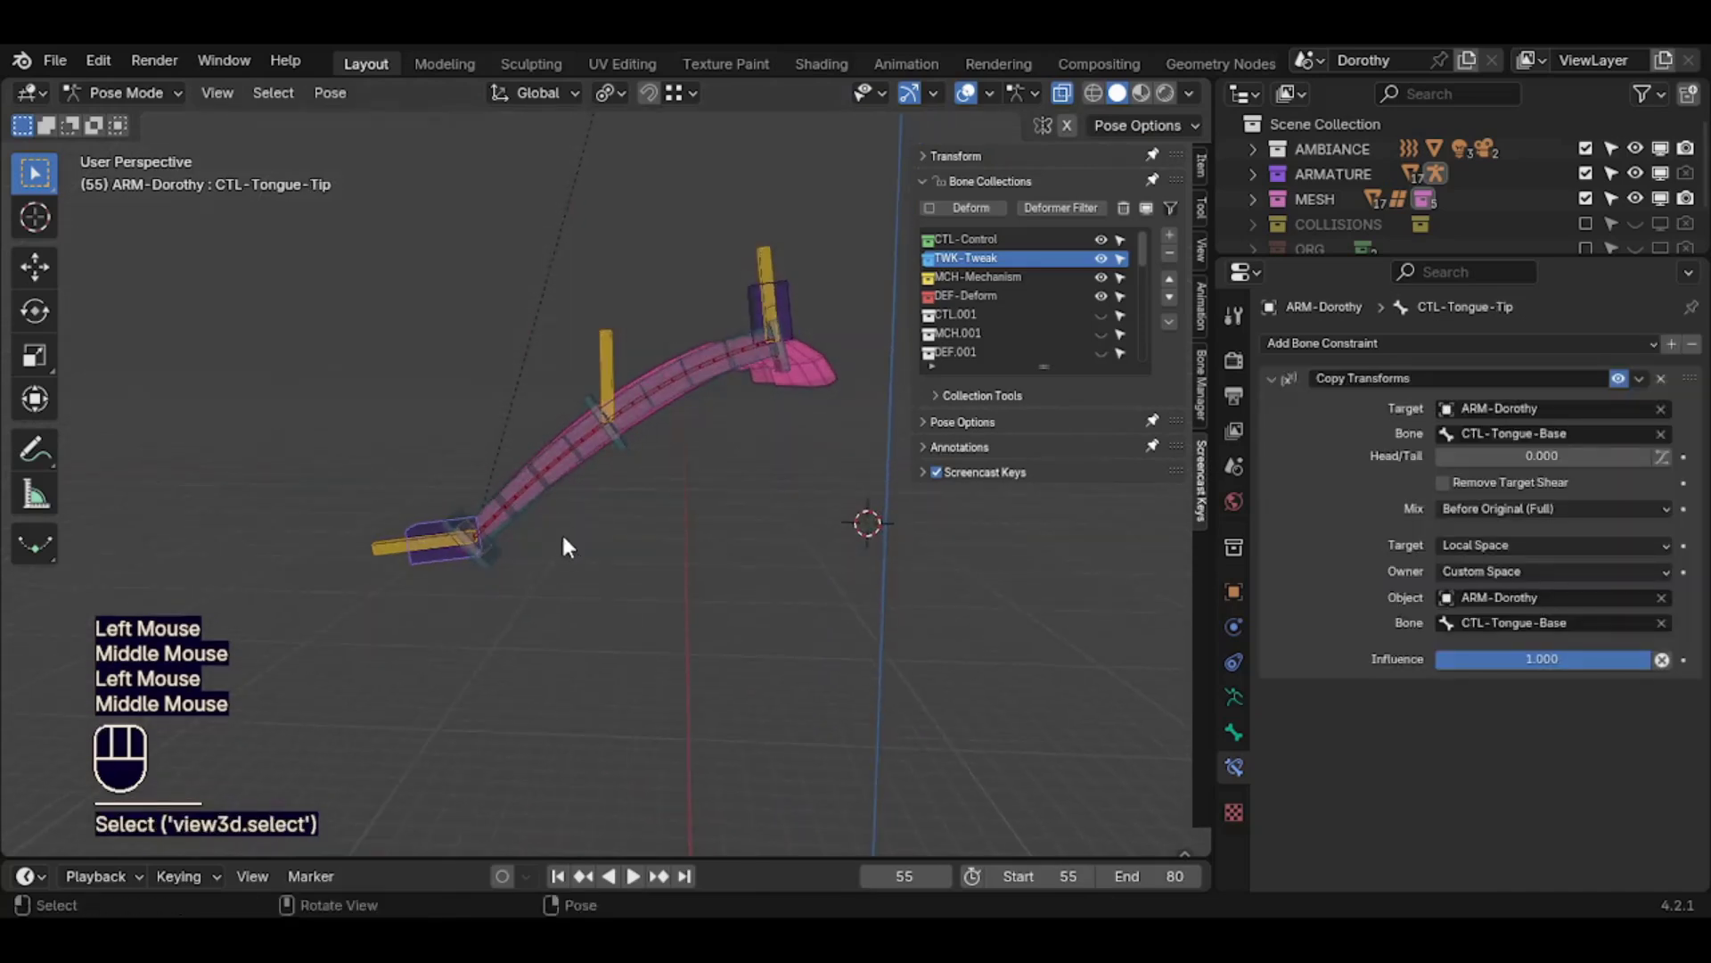
{"action": "key", "text": "g"}
{"action": "left_click", "coordinate": [520, 410]}
{"action": "key", "text": "r"}
{"action": "left_click", "coordinate": [606, 506]}
{"action": "key", "text": "g"}
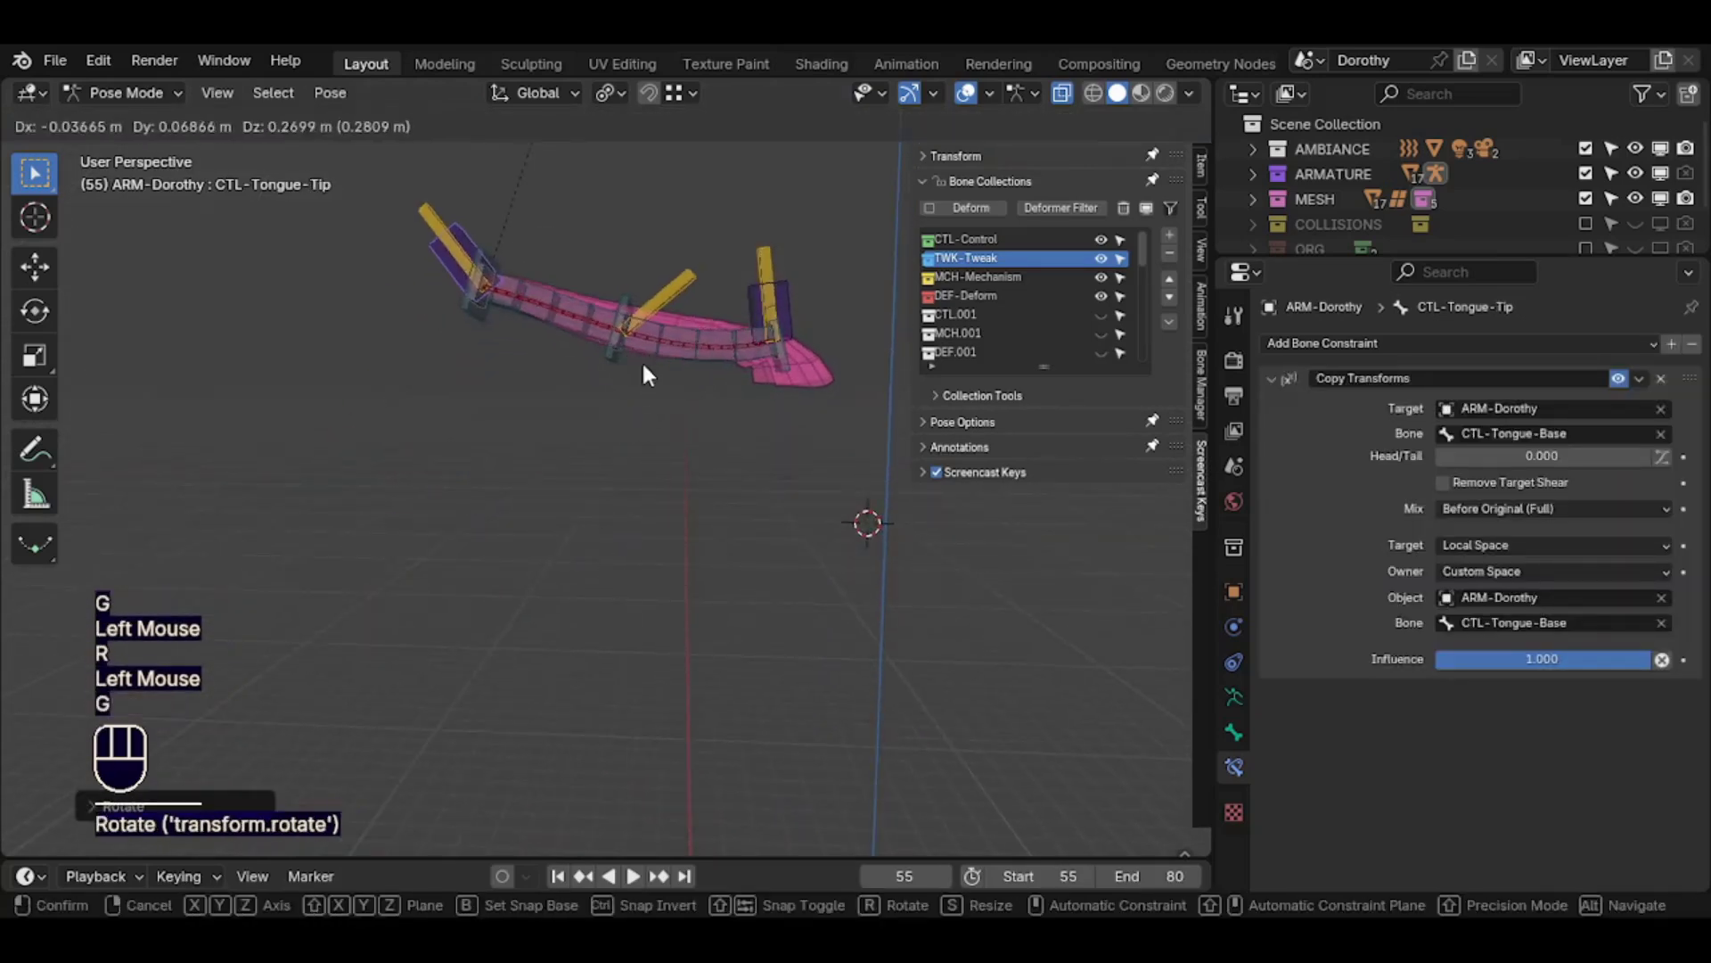
{"action": "left_click", "coordinate": [646, 374]}
Rotate CTL-Tongue-Tip to an upright orientation and reposition it to demonstrate the fake partial inverse kinematics
{"action": "middle_click_drag", "start_coordinate": [647, 379], "coordinate": [642, 463], "text": "shift"}
{"action": "key", "text": "r"}
{"action": "left_click", "coordinate": [629, 579]}
{"action": "key", "text": "g"}
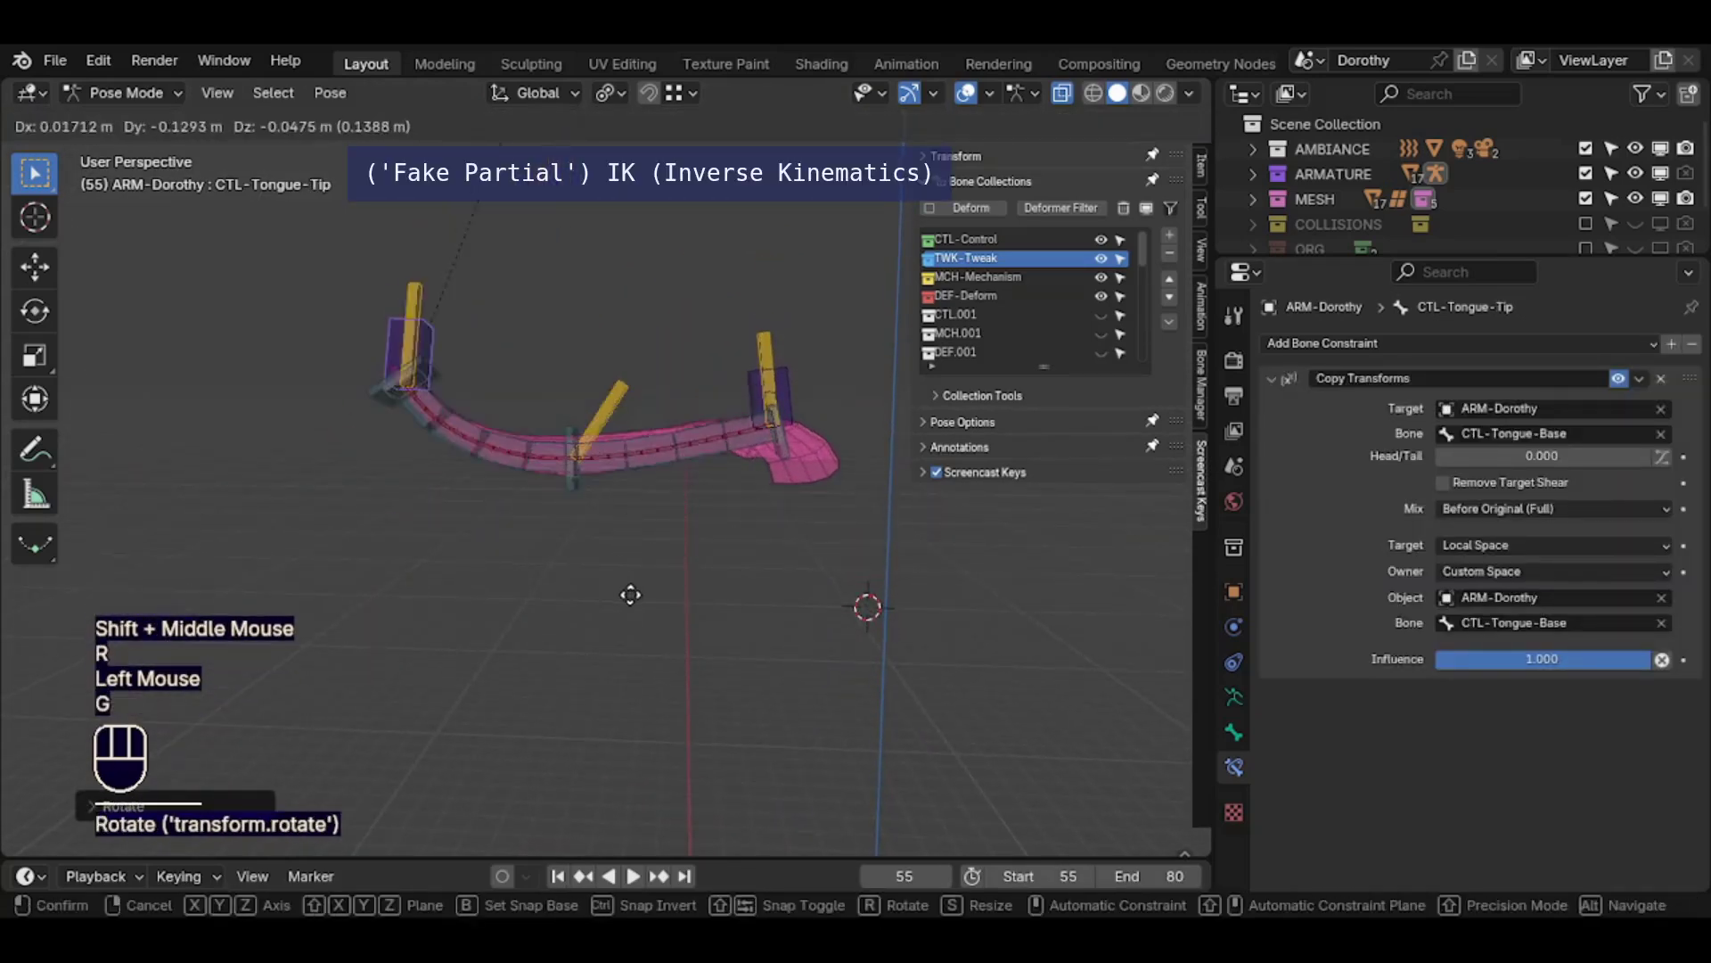
{"action": "left_click", "coordinate": [628, 584]}
Rotate CTL-Tongue-Tip back to point forward and lower it below the tongue's base
{"action": "key", "text": "r"}
{"action": "left_click", "coordinate": [466, 488]}
{"action": "key", "text": "g"}
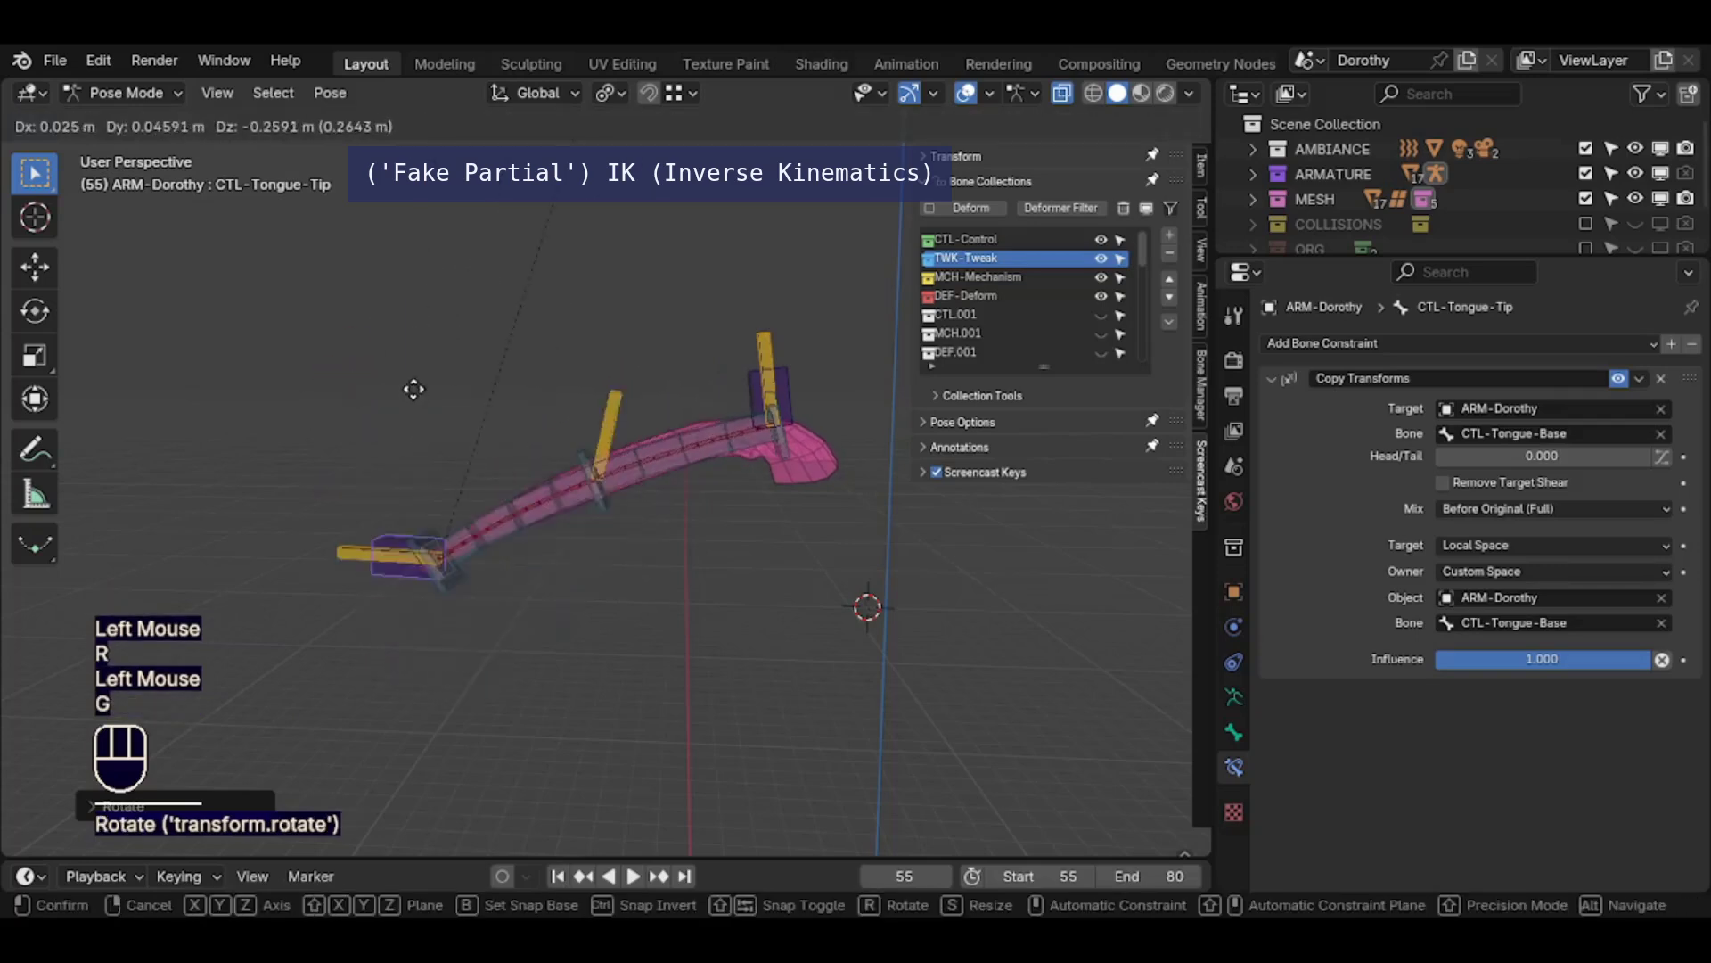
{"action": "left_click", "coordinate": [446, 419]}
{"action": "key", "text": "g"}
{"action": "left_click", "coordinate": [562, 499]}
Rotate CTL-Tongue-Base to swing the whole tongue, and reposition CTL-Tongue-Tip
{"action": "left_click", "coordinate": [795, 380]}
{"action": "key", "text": "r"}
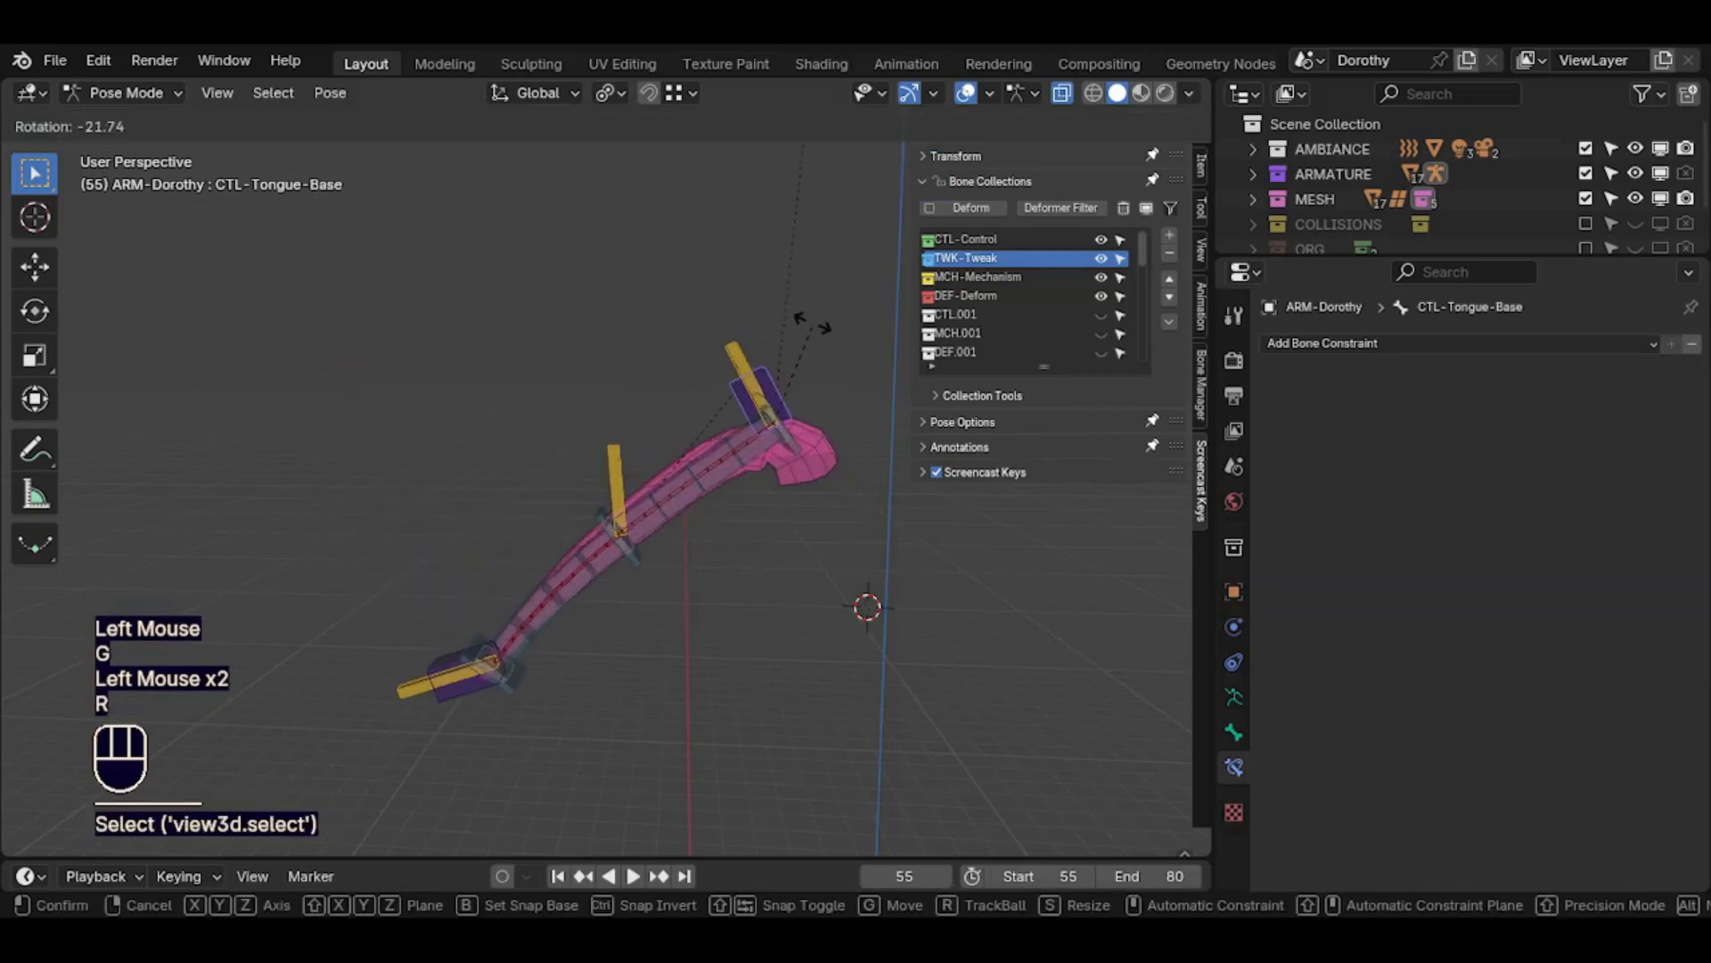
{"action": "left_click", "coordinate": [714, 352]}
{"action": "left_click", "coordinate": [383, 525]}
{"action": "key", "text": "g"}
{"action": "left_click", "coordinate": [576, 456]}
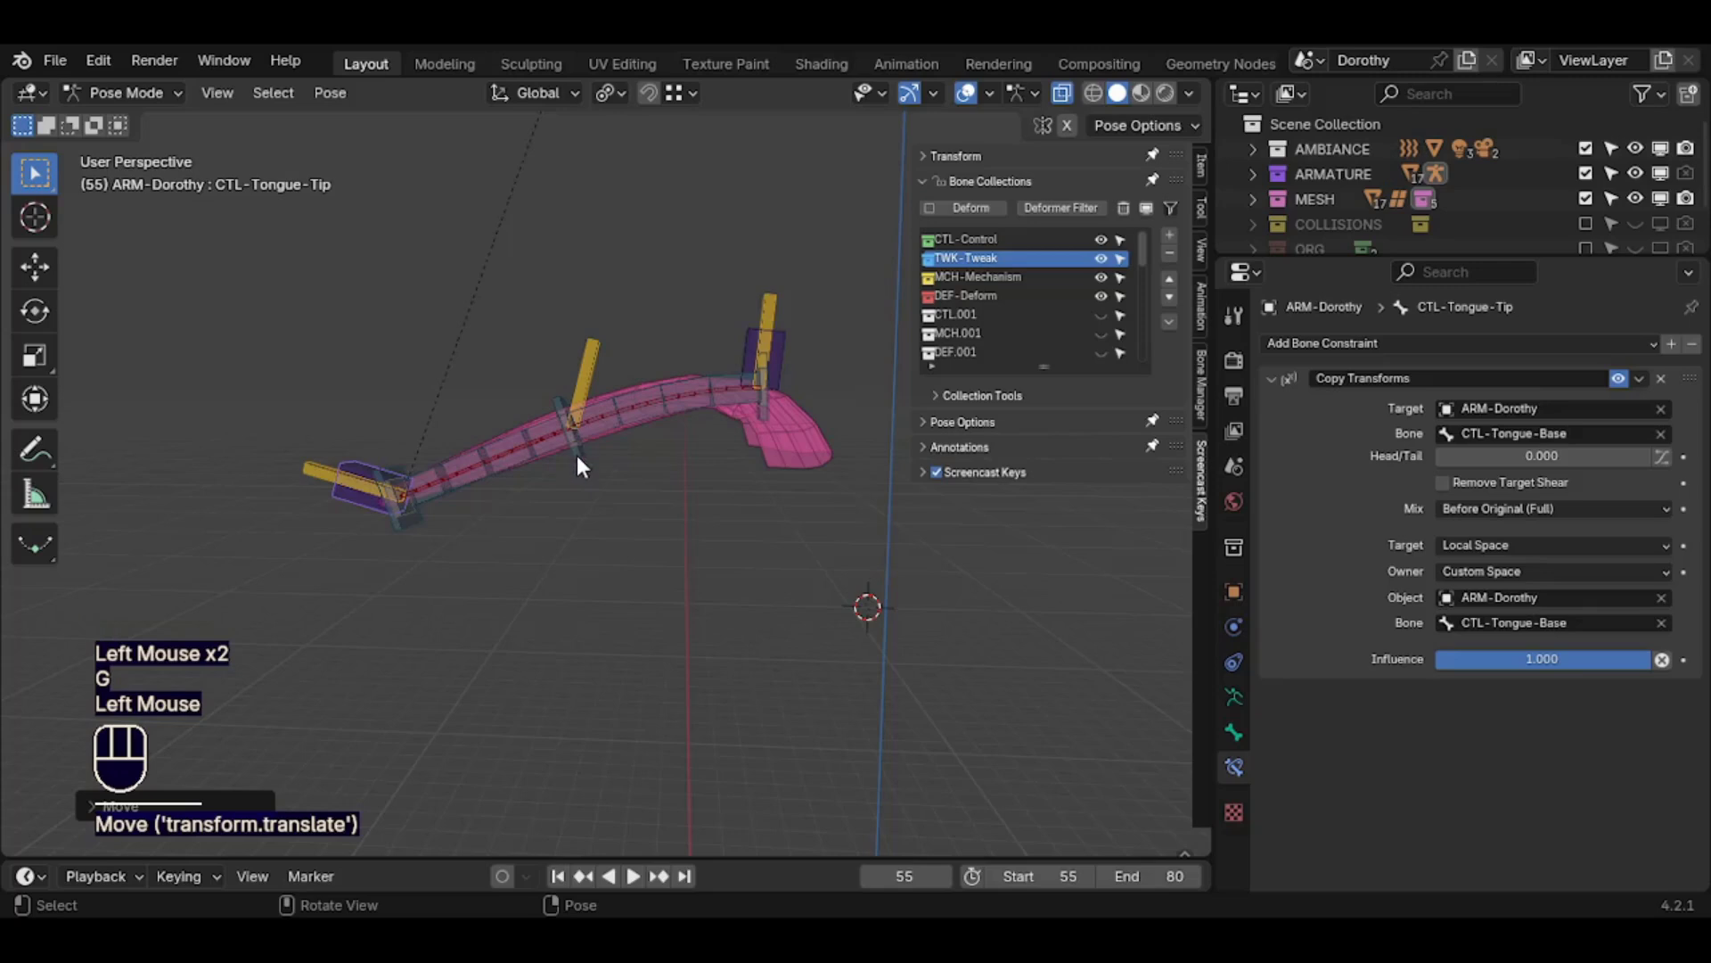
Hide the DEF-Deform bone collection while keeping controls, tweaks and mechanism bones shown, and move and rotate CTL-Tongue-Tip
{"action": "middle_click_drag", "start_coordinate": [629, 413], "coordinate": [1116, 256]}
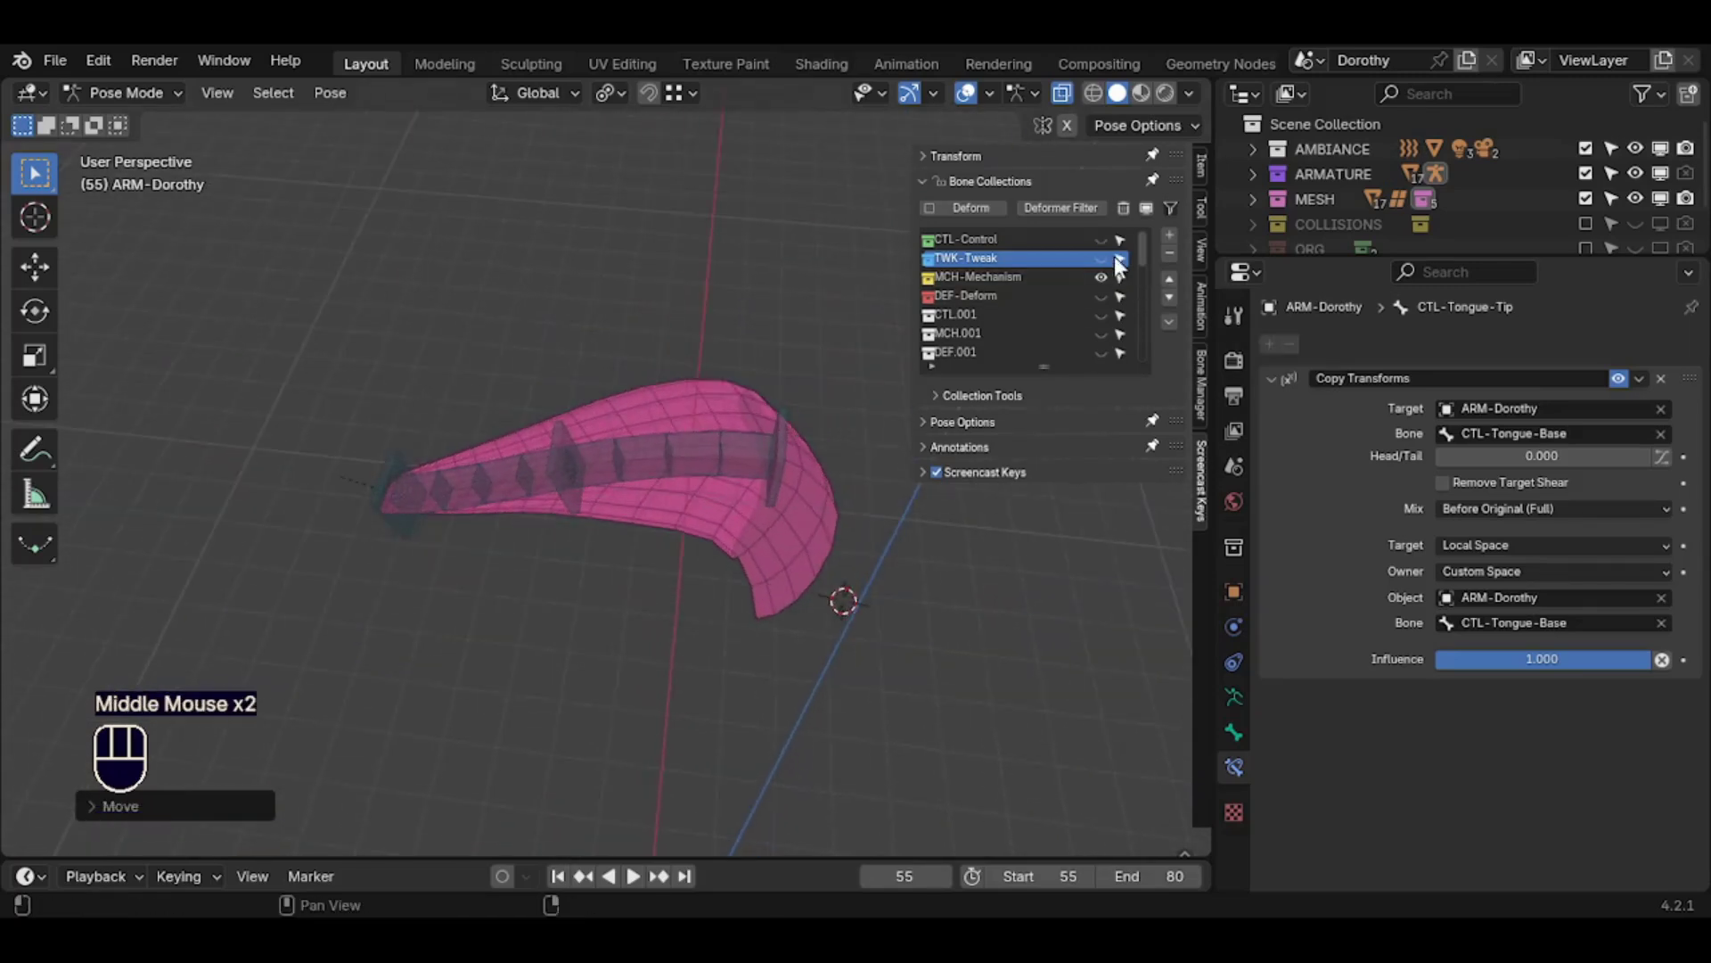
{"action": "left_click", "coordinate": [1101, 239]}
{"action": "left_click", "coordinate": [371, 508]}
{"action": "key", "text": "g"}
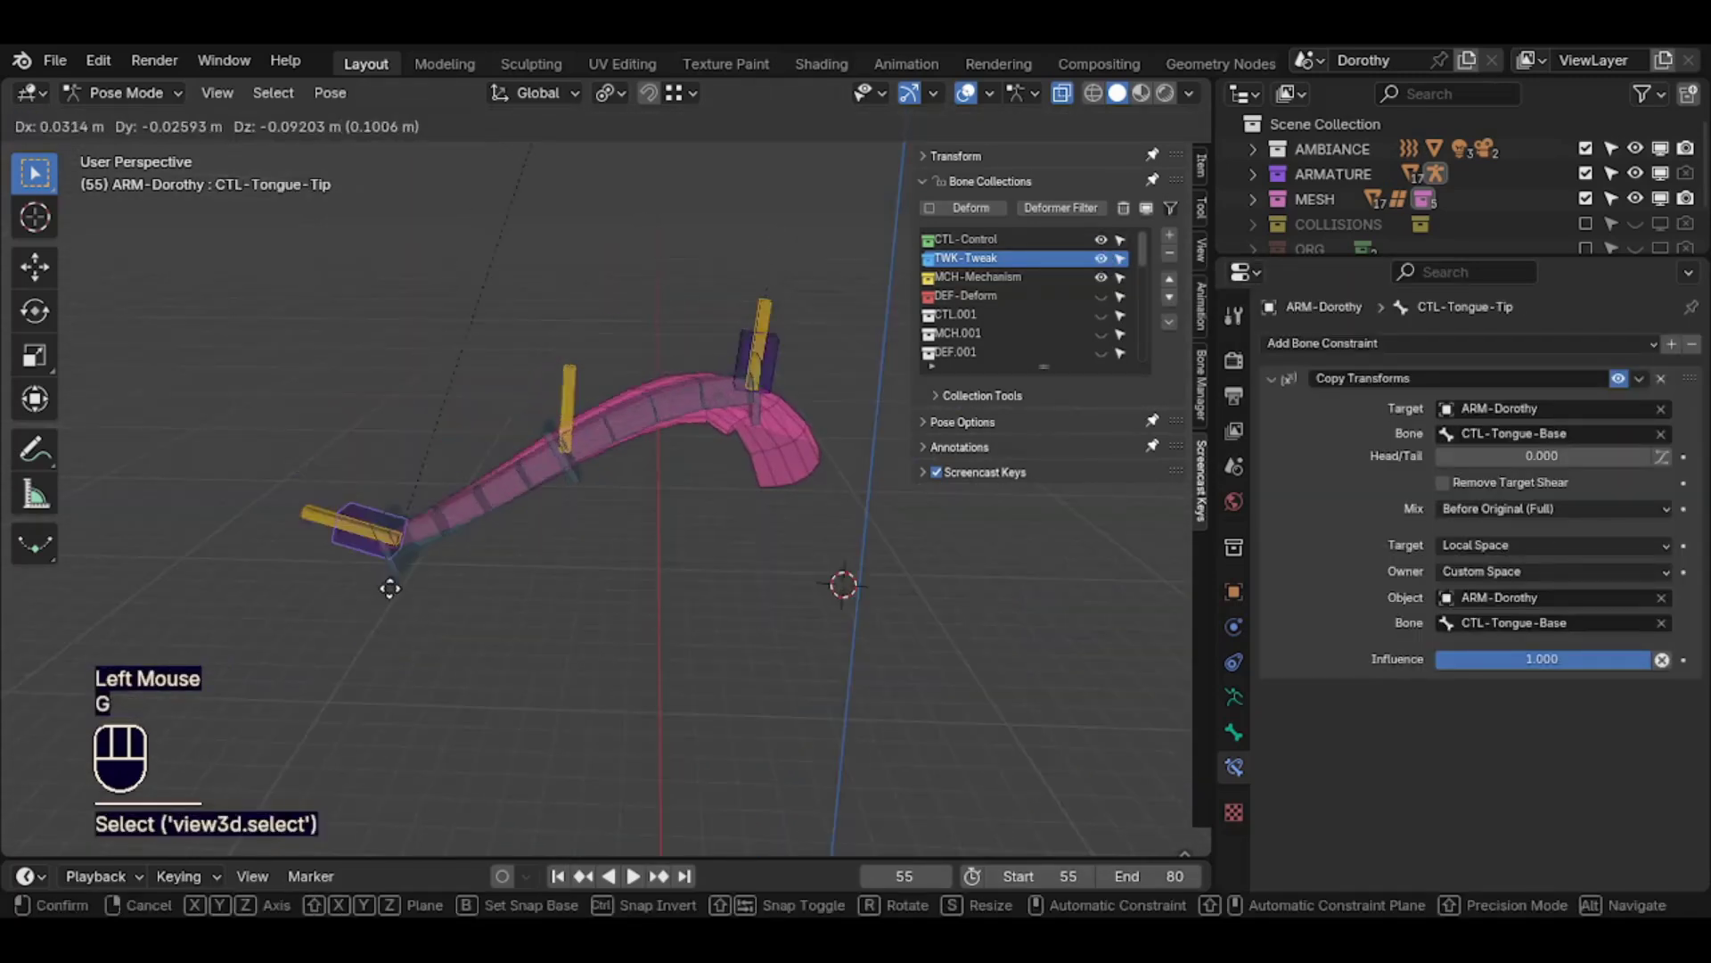
{"action": "left_click", "coordinate": [397, 593]}
{"action": "key", "text": "r"}
{"action": "left_click", "coordinate": [588, 557]}
{"action": "key", "text": "g"}
{"action": "left_click", "coordinate": [687, 551]}
Move CTL-Tongue-Base slightly up, and disable the Copy Transforms constraint on CTL-Tongue-Tip
{"action": "left_click", "coordinate": [777, 342]}
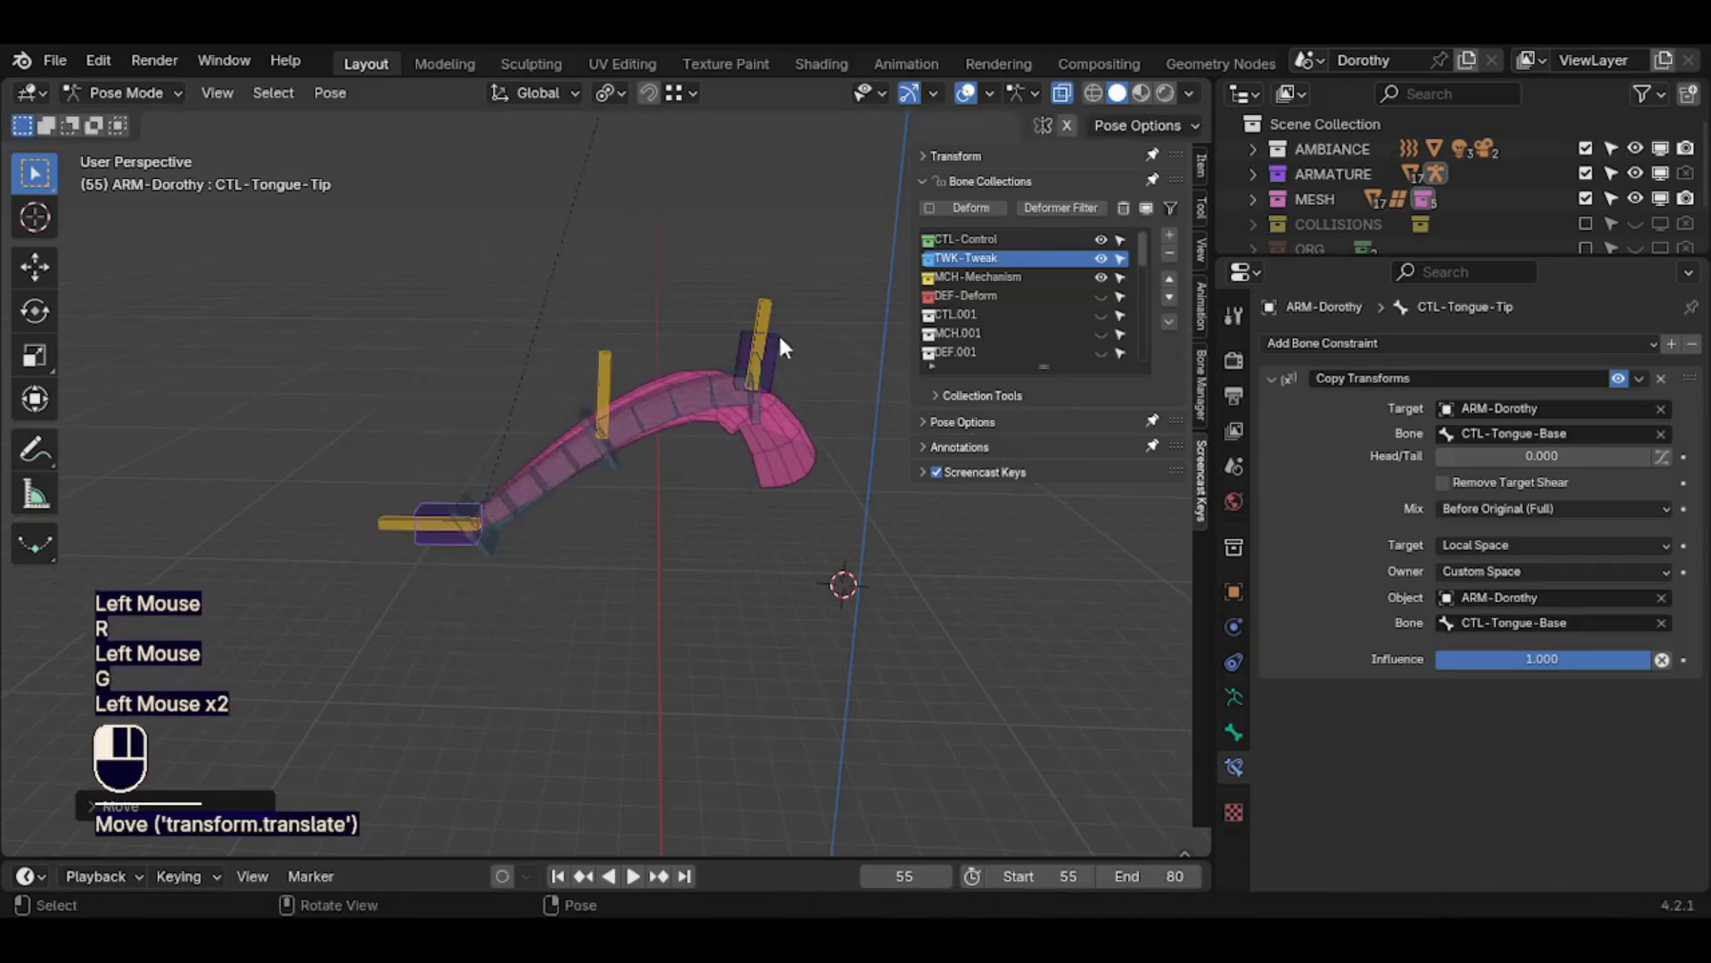
{"action": "key", "text": "g"}
{"action": "left_click", "coordinate": [784, 313]}
{"action": "left_click", "coordinate": [431, 535]}
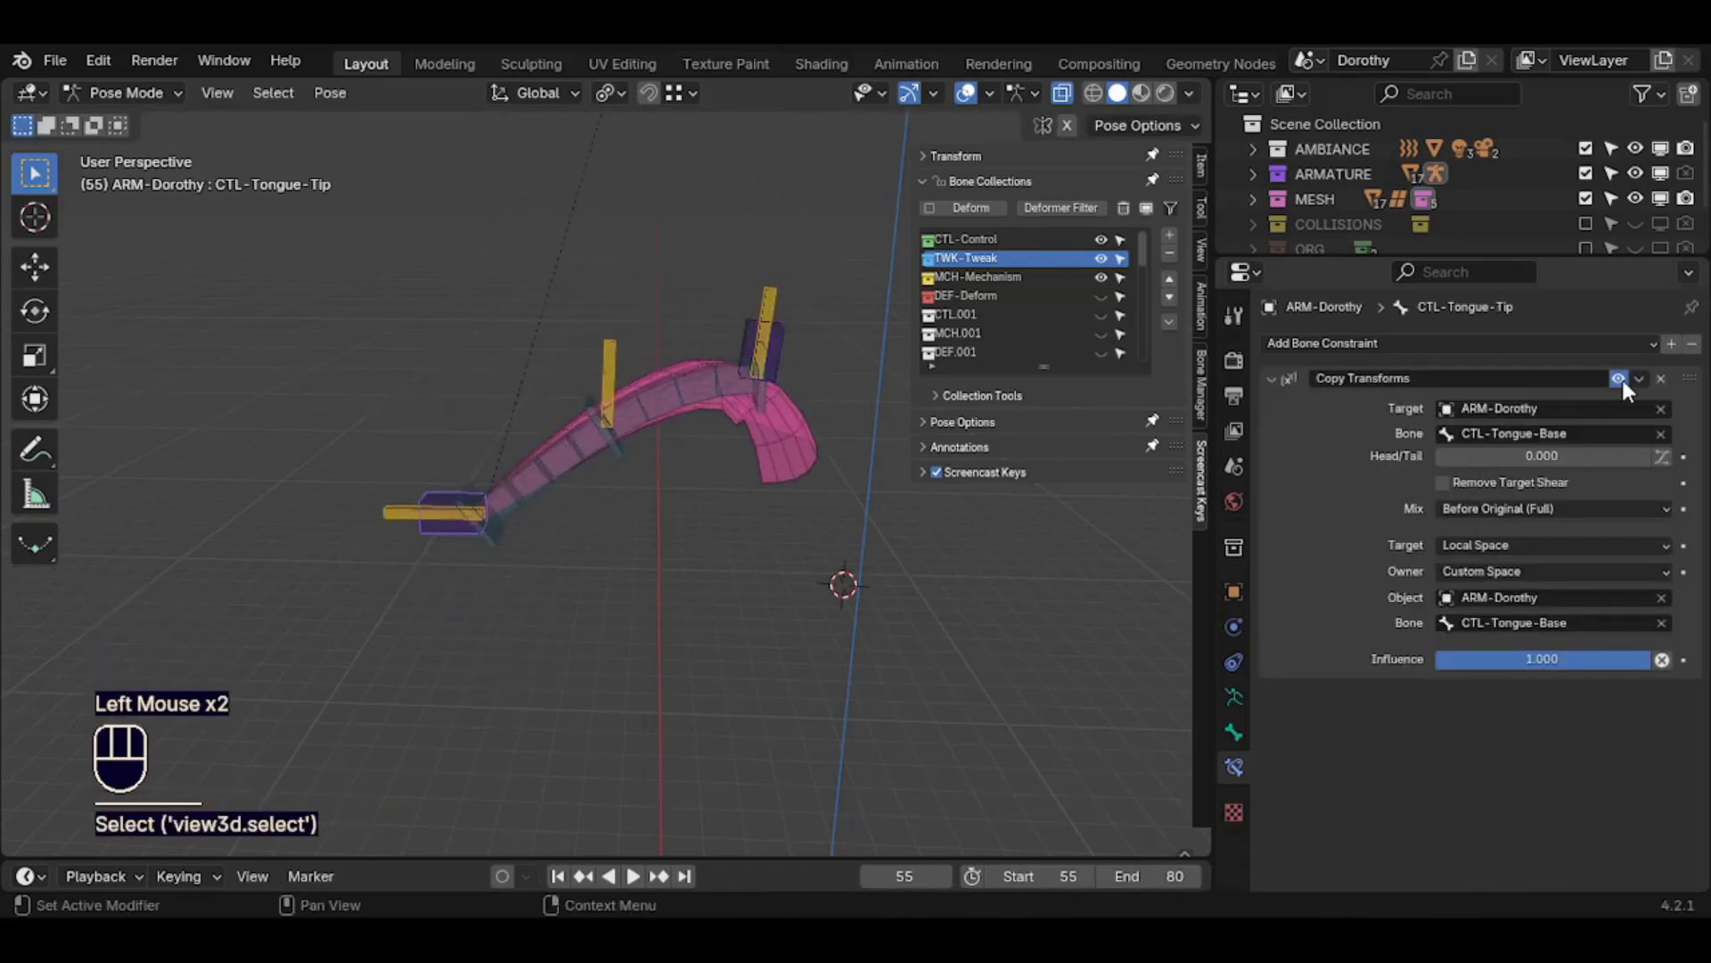
{"action": "left_click", "coordinate": [1621, 378]}
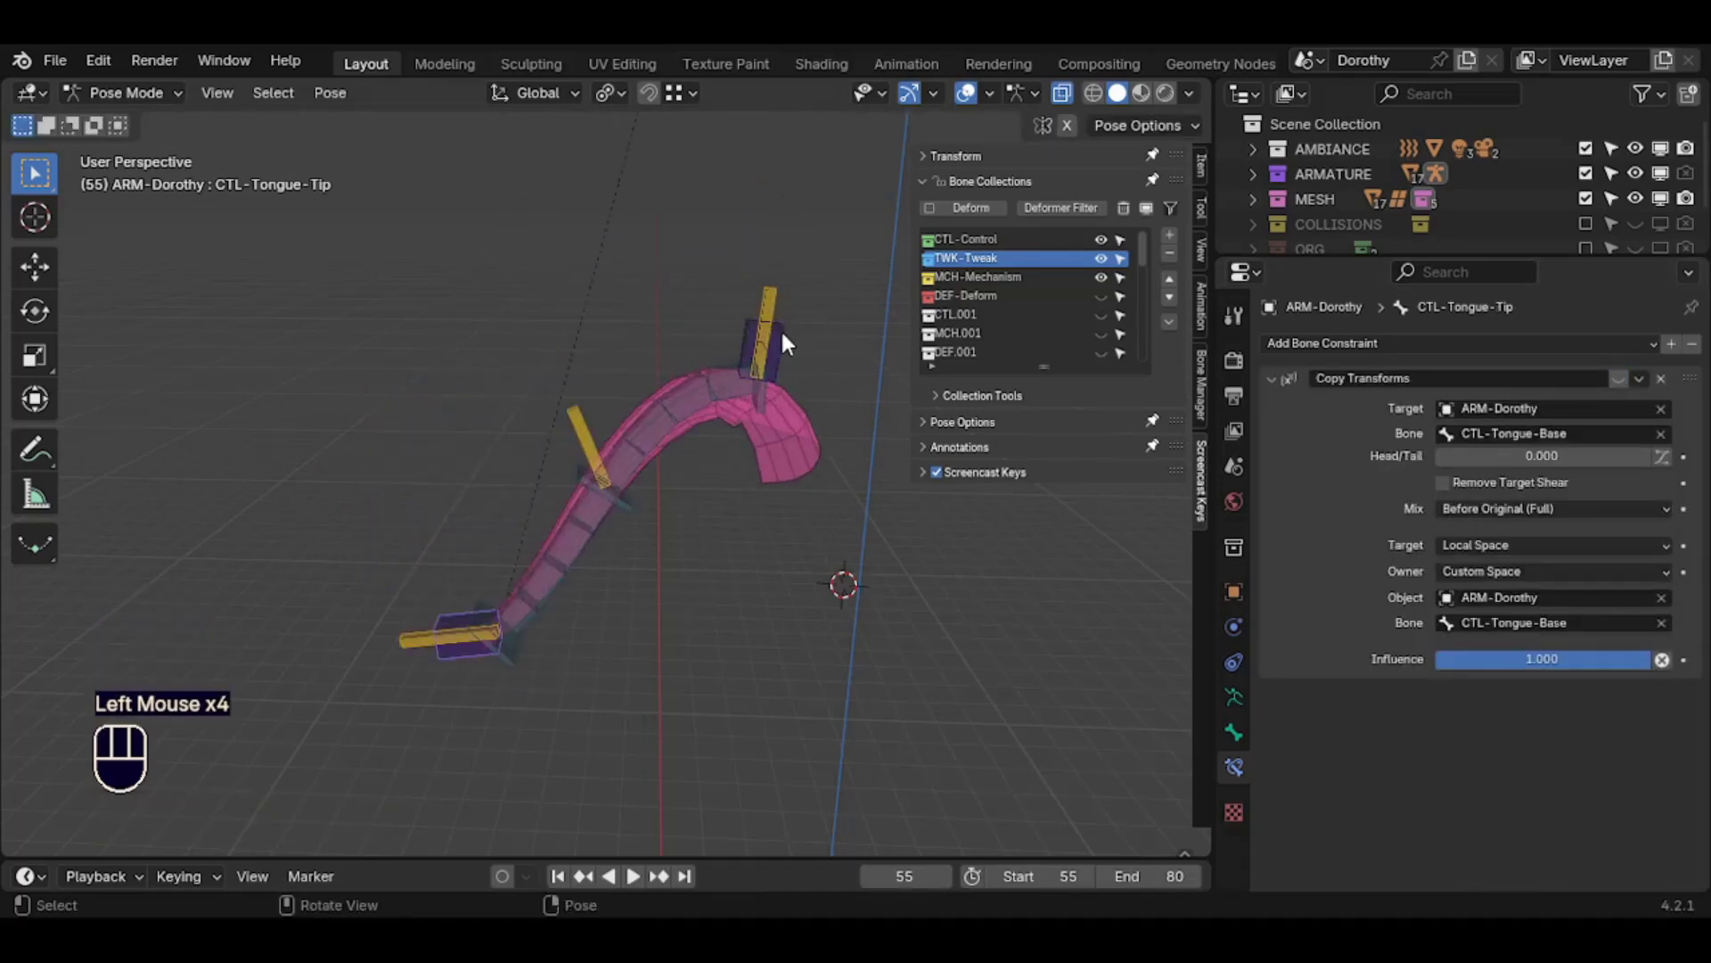
Move CTL-Tongue-Base around with the tip's constraint off, and re-enable Copy Transforms on CTL-Tongue-Tip
{"action": "left_click", "coordinate": [784, 343]}
{"action": "key", "text": "g"}
{"action": "left_click", "coordinate": [768, 317]}
{"action": "middle_click_drag", "start_coordinate": [768, 317], "coordinate": [620, 267]}
{"action": "key", "text": "g"}
{"action": "left_click", "coordinate": [705, 383]}
{"action": "key", "text": "g"}
{"action": "left_click", "coordinate": [646, 455]}
{"action": "left_click", "coordinate": [472, 665]}
{"action": "left_click", "coordinate": [1618, 379]}
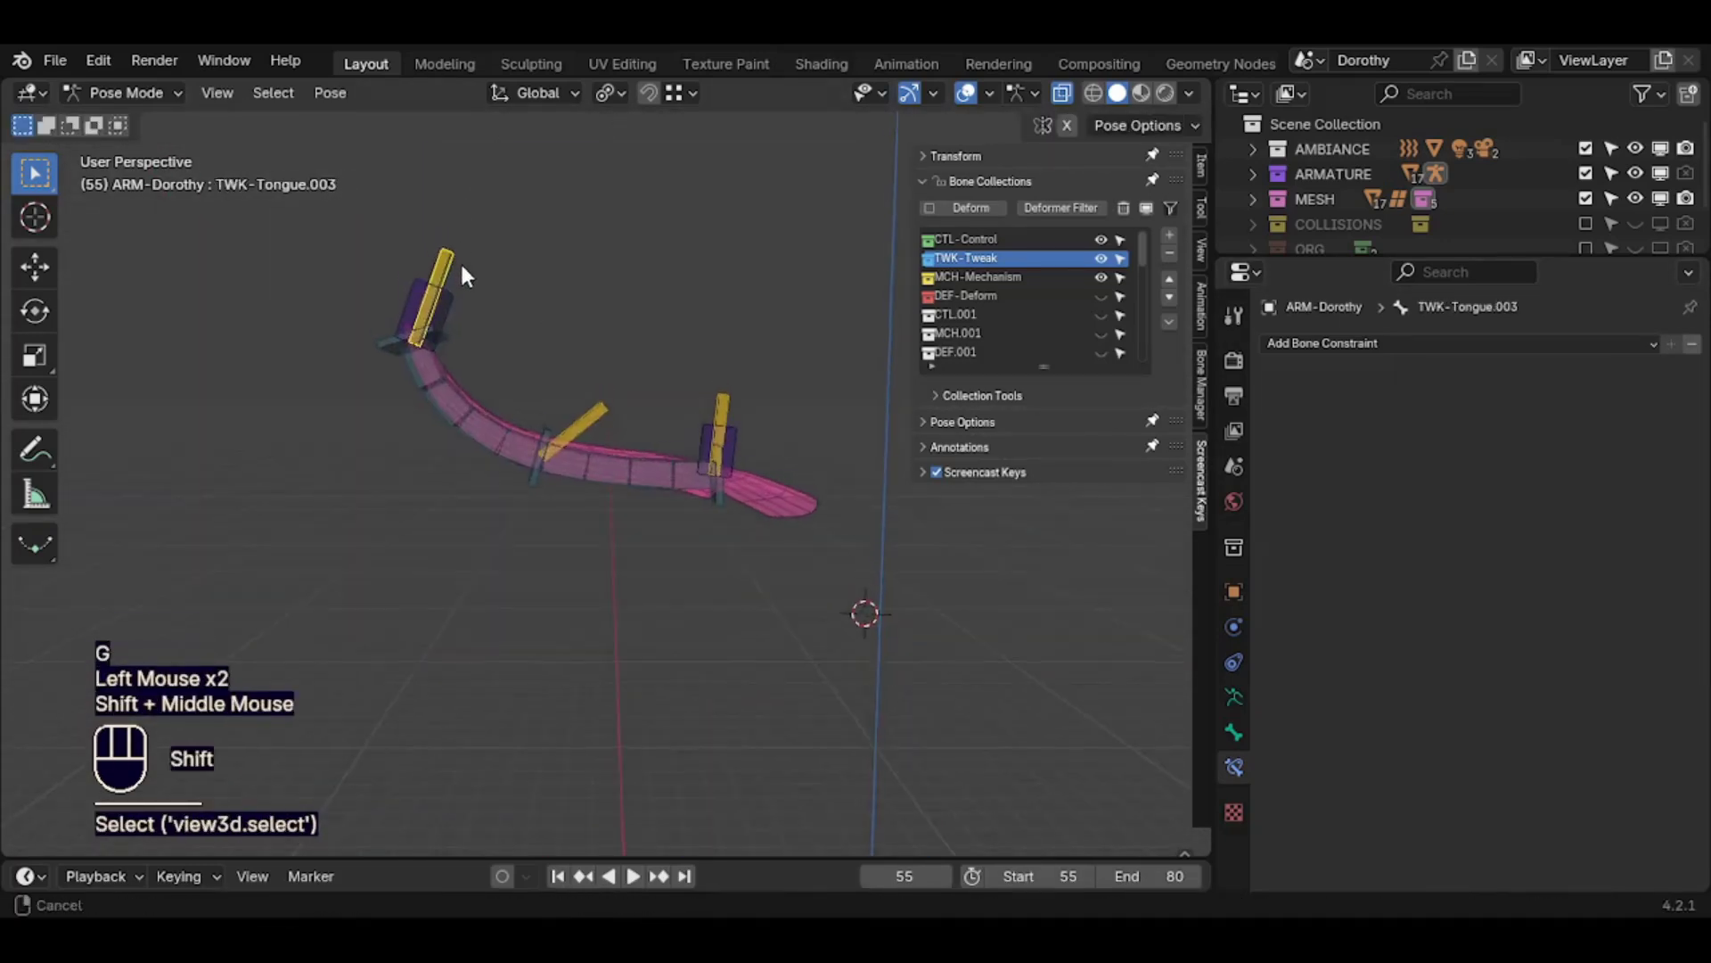
Move TWK-Tongue.003 off the tip control toward the tongue's root and rotate it
{"action": "middle_click_drag", "start_coordinate": [462, 270], "coordinate": [471, 299], "text": "shift"}
{"action": "key", "text": "g"}
{"action": "left_click", "coordinate": [547, 289]}
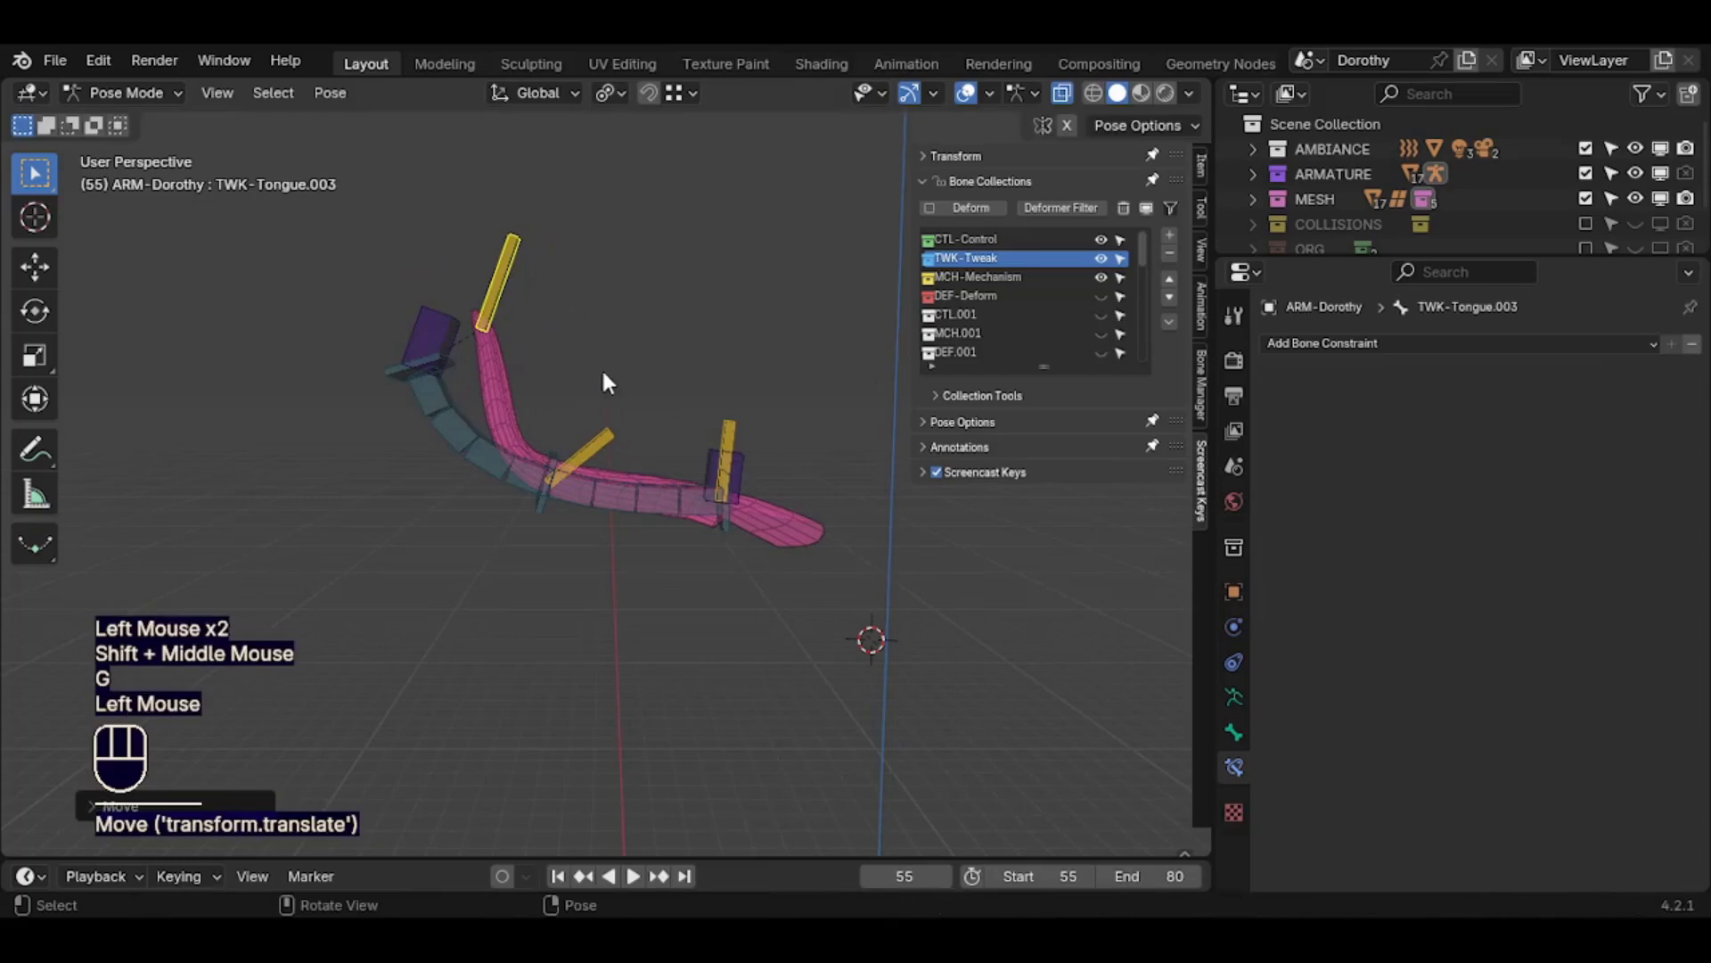
{"action": "key", "text": "r"}
{"action": "left_click", "coordinate": [624, 366]}
{"action": "key", "text": "g"}
{"action": "left_click", "coordinate": [642, 392]}
Pull the middle tweak bone TWK-Tongue.002 down and raise TWK-Tongue.001 at the tongue's root
{"action": "left_click", "coordinate": [584, 450]}
{"action": "key", "text": "g"}
{"action": "left_click", "coordinate": [535, 526]}
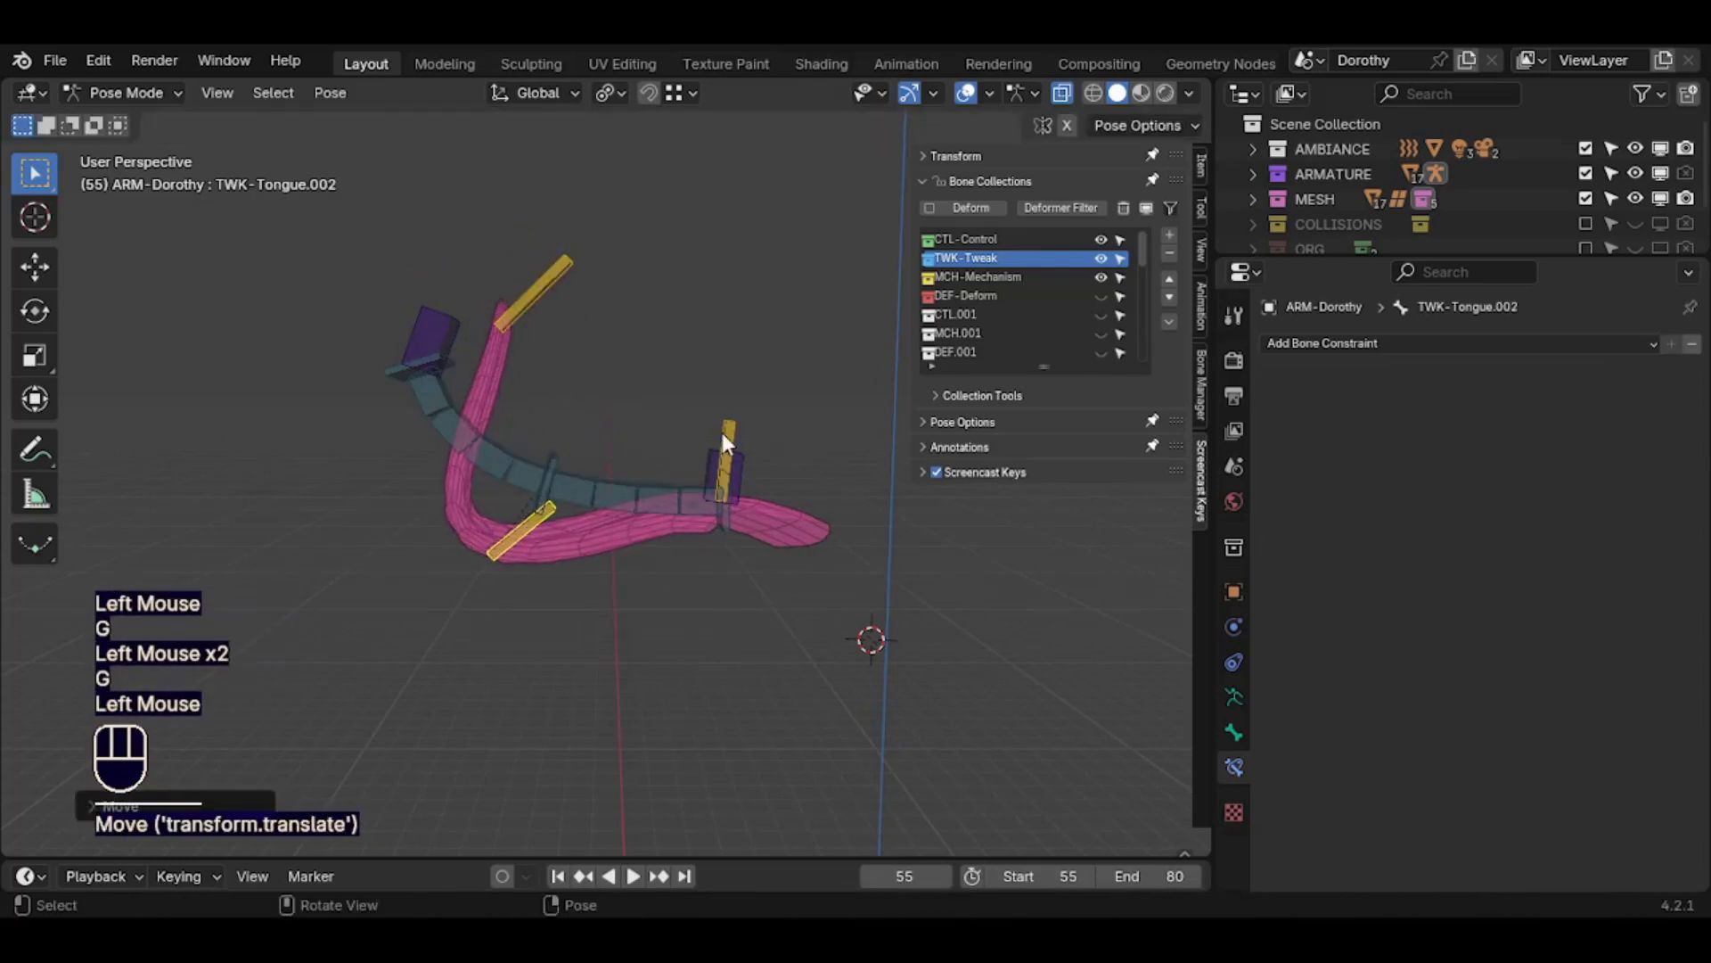
{"action": "left_click", "coordinate": [724, 443]}
{"action": "key", "text": "g"}
{"action": "left_click", "coordinate": [737, 331]}
{"action": "key", "text": "g"}
{"action": "left_click", "coordinate": [726, 364]}
Show the DEF-Deform bone collection and hide the mechanism, tweak and control collections to view the deformed tongue
{"action": "middle_click_drag", "start_coordinate": [567, 398], "coordinate": [581, 399]}
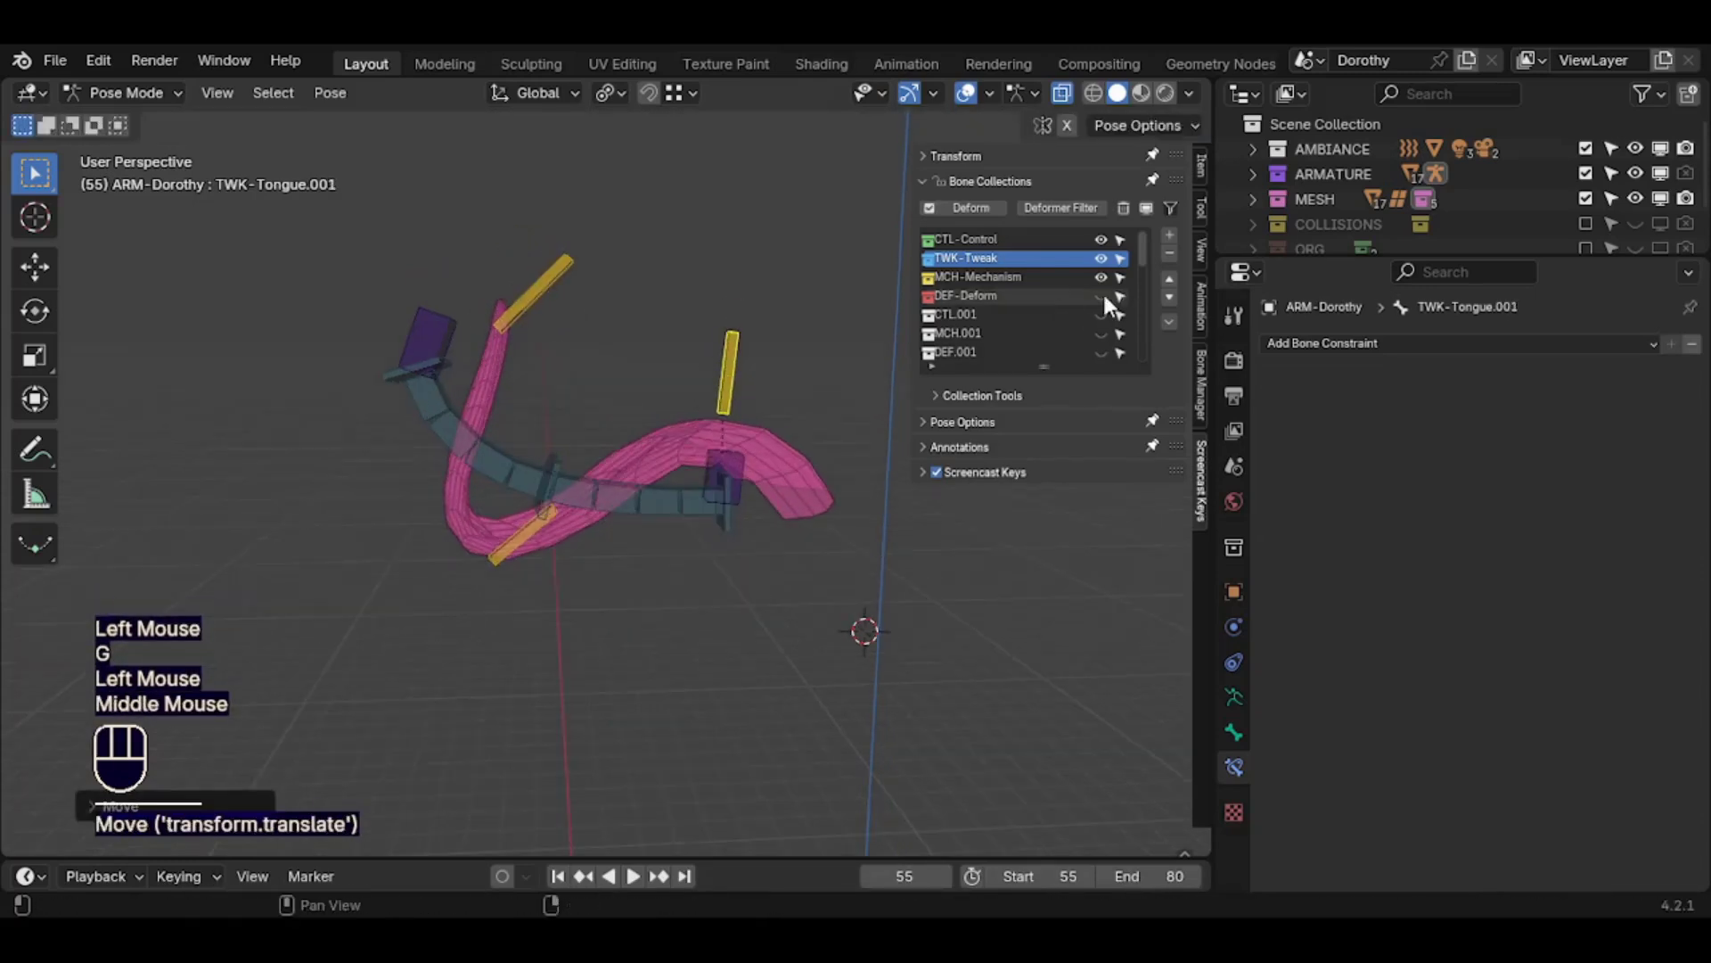
{"action": "left_click", "coordinate": [1102, 296]}
{"action": "left_click_drag", "start_coordinate": [1102, 277], "coordinate": [1102, 240]}
{"action": "middle_click_drag", "start_coordinate": [539, 392], "coordinate": [567, 310]}
{"action": "middle_click_drag", "start_coordinate": [704, 306], "coordinate": [564, 377]}
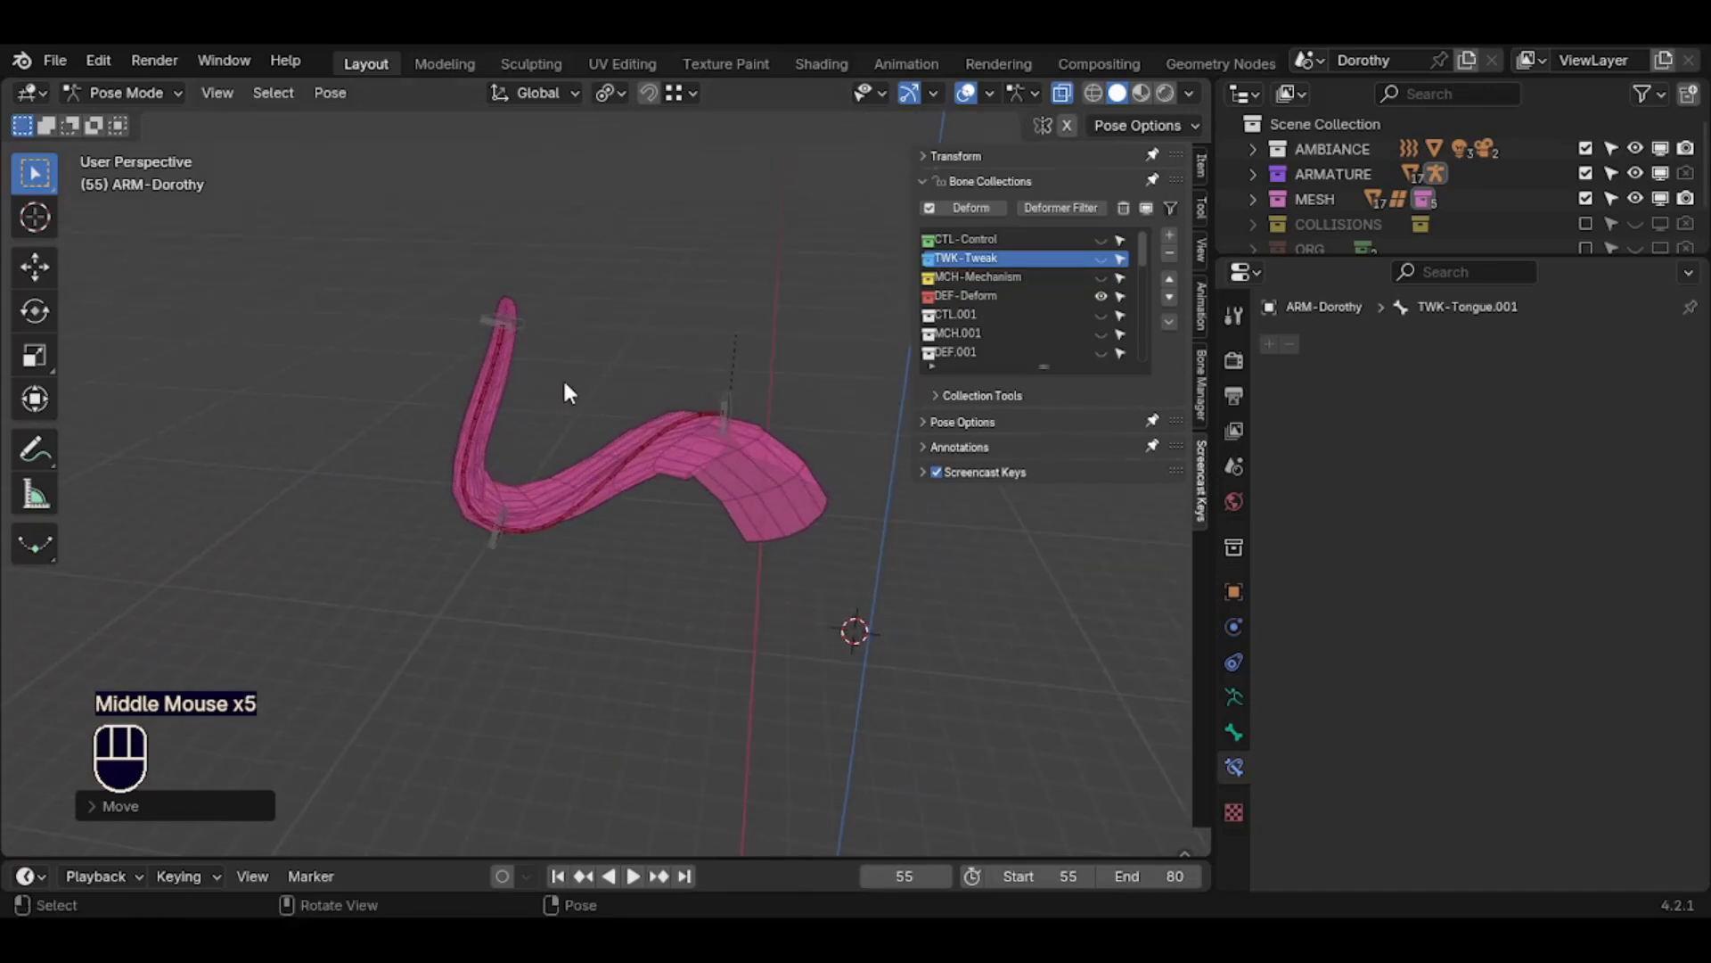
Show the mechanism, tweak and control bone collections again and clear the pose transforms of all bones
{"action": "left_click", "coordinate": [1108, 277]}
{"action": "left_click", "coordinate": [1104, 259]}
{"action": "left_click", "coordinate": [1104, 240]}
{"action": "key", "text": "a"}
{"action": "key", "text": "alt+q"}
{"action": "key", "text": "alt+q"}
{"action": "middle_click_drag", "start_coordinate": [439, 395], "coordinate": [533, 502]}
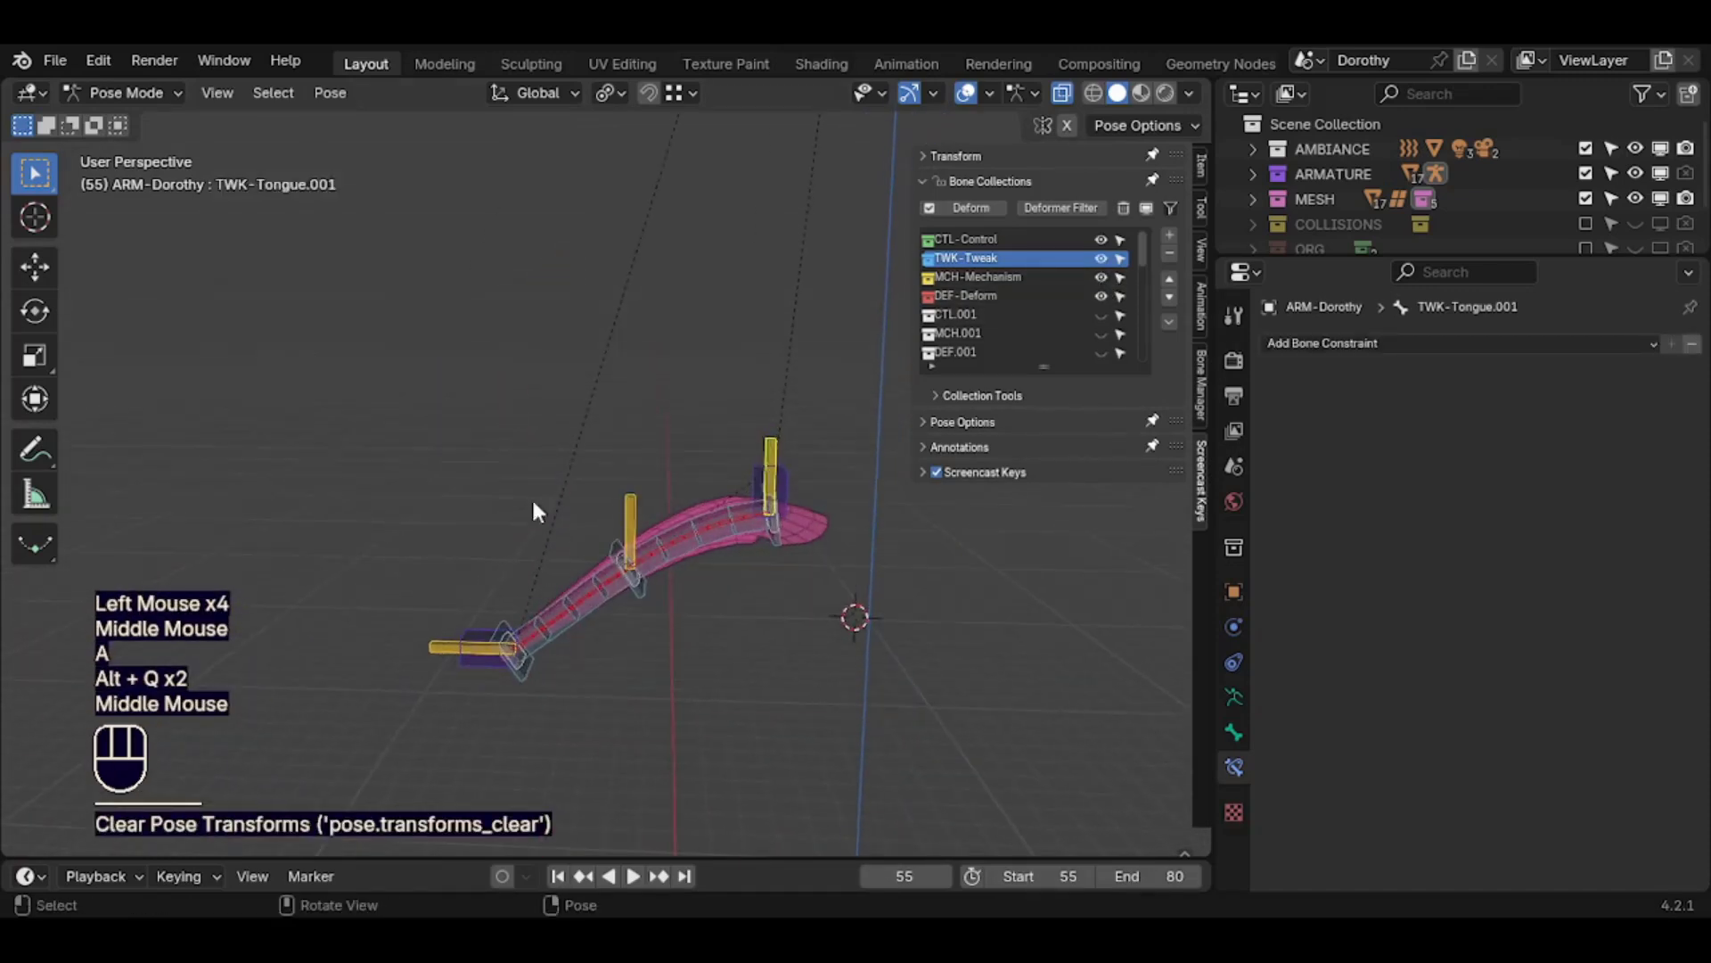
Try moving the tongue's tip control upward and rotating it, and clear the pose transforms of all bones
{"action": "left_click", "coordinate": [478, 655]}
{"action": "middle_click_drag", "start_coordinate": [478, 655], "coordinate": [472, 571]}
{"action": "key", "text": "g"}
{"action": "left_click", "coordinate": [457, 441]}
{"action": "middle_click_drag", "start_coordinate": [456, 440], "coordinate": [481, 472]}
{"action": "key", "text": "r"}
{"action": "left_click", "coordinate": [555, 524]}
{"action": "middle_click_drag", "start_coordinate": [555, 524], "coordinate": [752, 523]}
{"action": "key", "text": "a"}
{"action": "key", "text": "alt+q"}
{"action": "key", "text": "alt+q"}
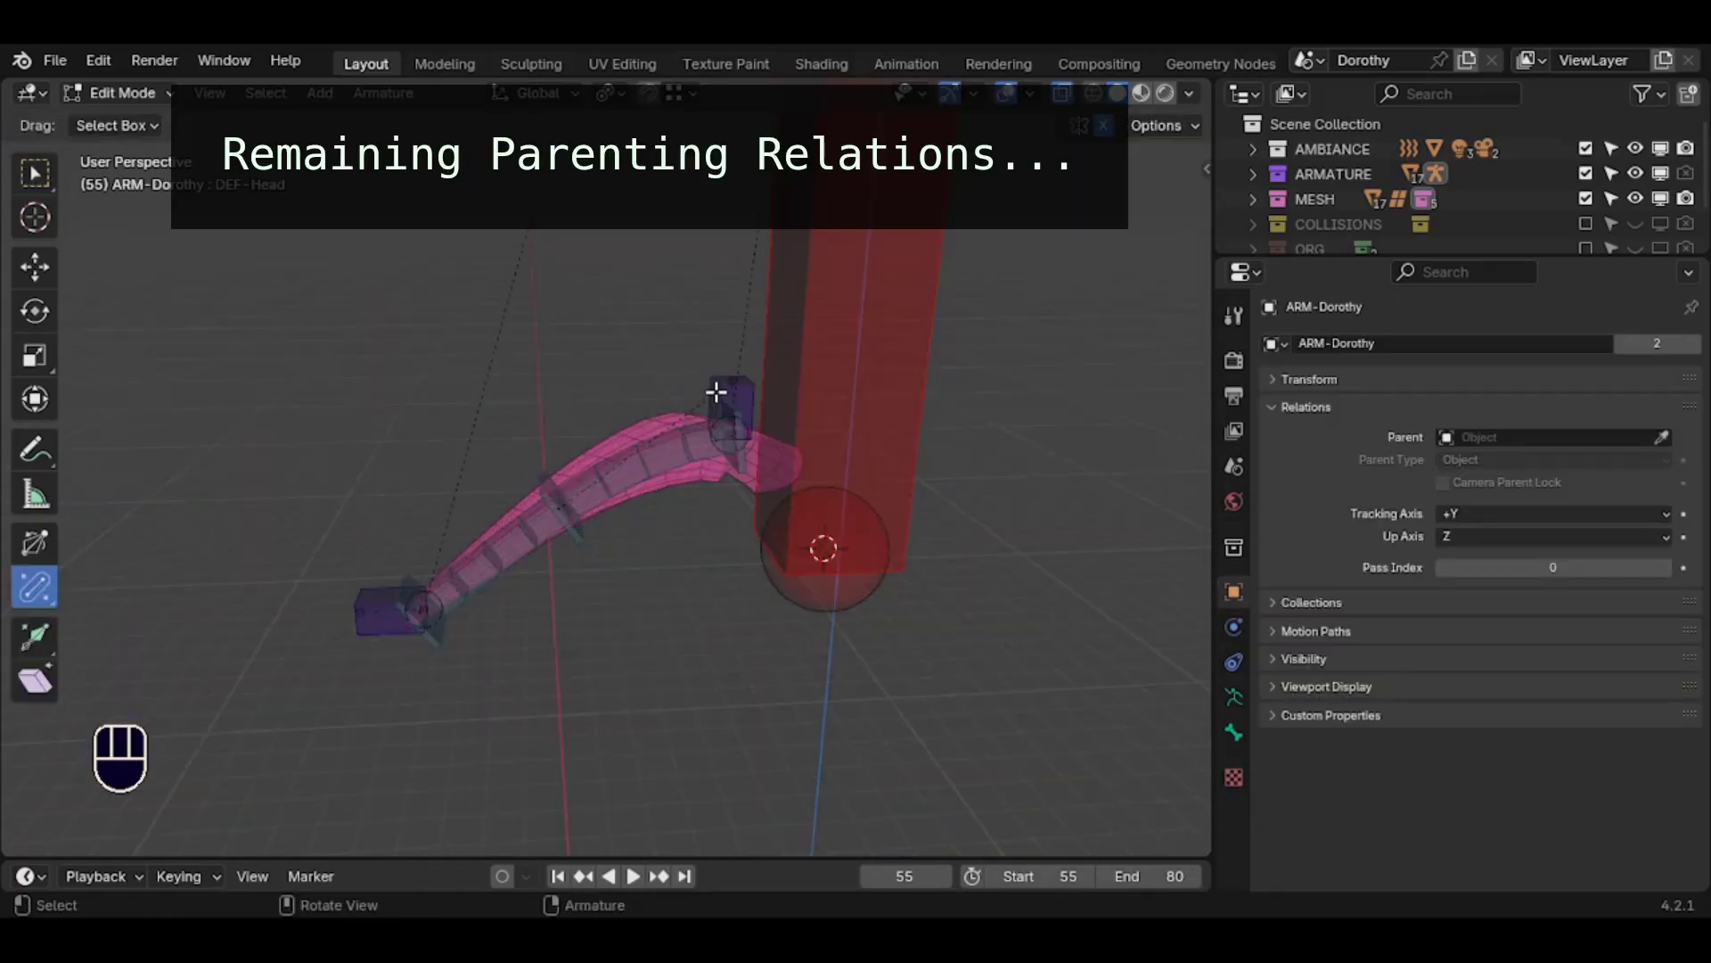
Test-move the root bone, MCH-Tongue-BBH.002 and CTL-Tongue-Base one by one in Edit Mode, cancelling each move, to examine their parent lines
{"action": "left_click", "coordinate": [717, 392]}
{"action": "key", "text": "g"}
{"action": "key", "text": "Escape"}
{"action": "left_click", "coordinate": [594, 546]}
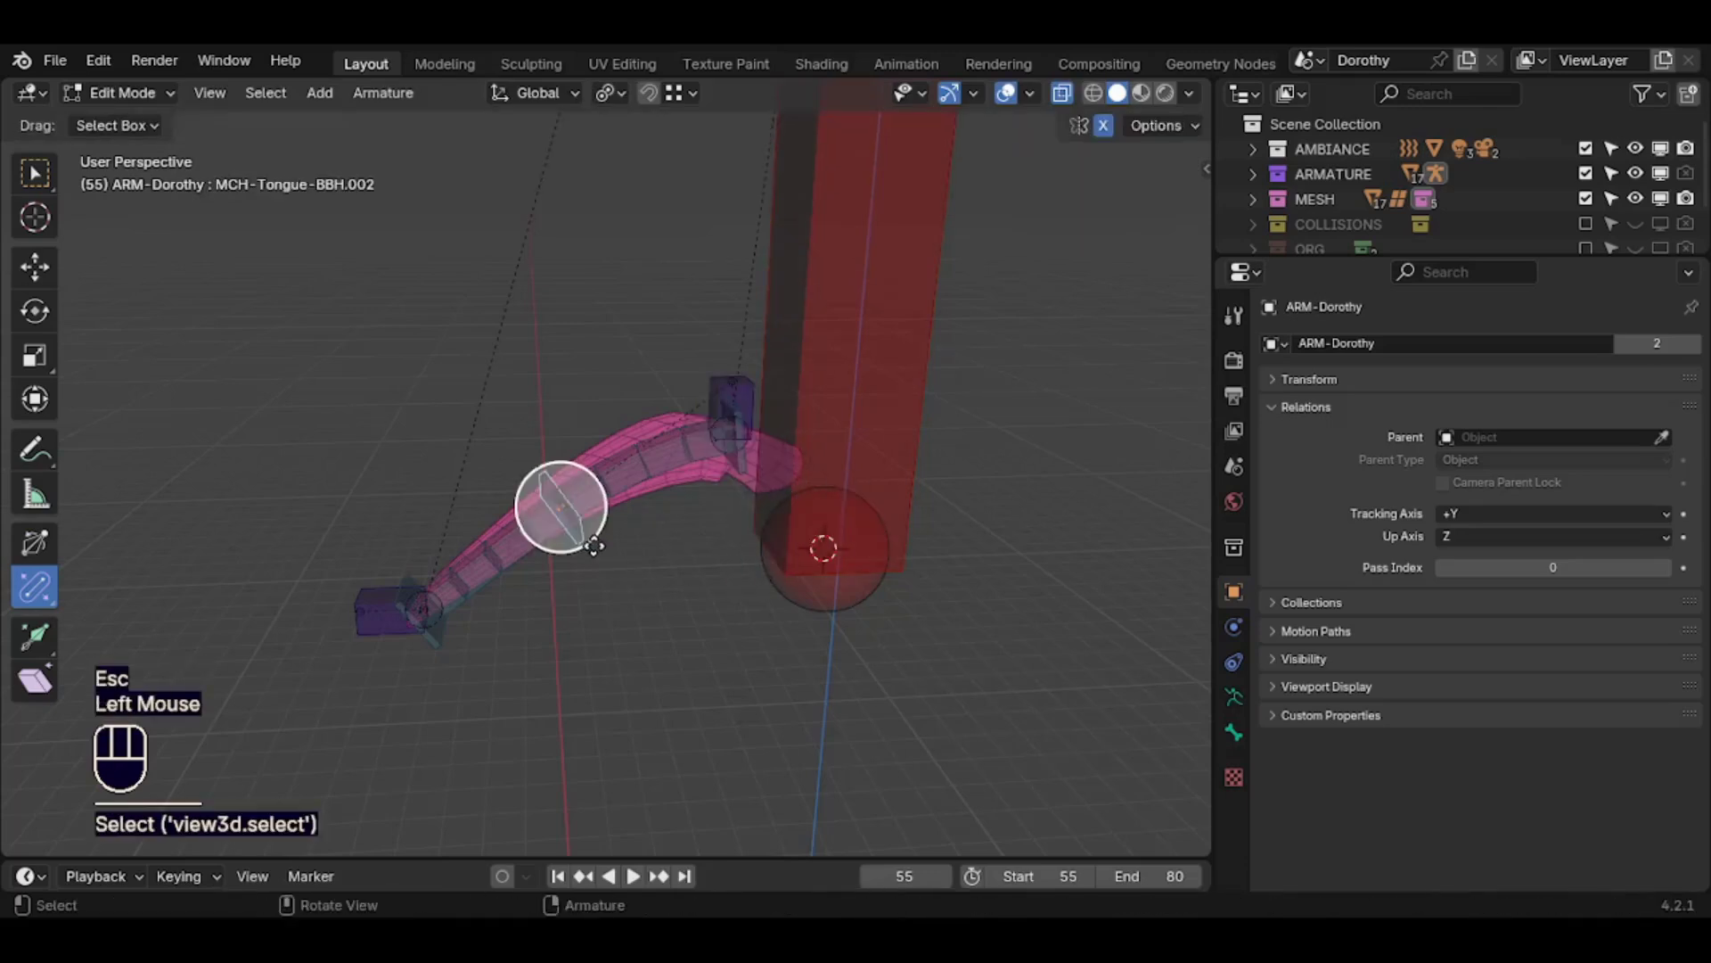
{"action": "key", "text": "g"}
{"action": "key", "text": "Escape"}
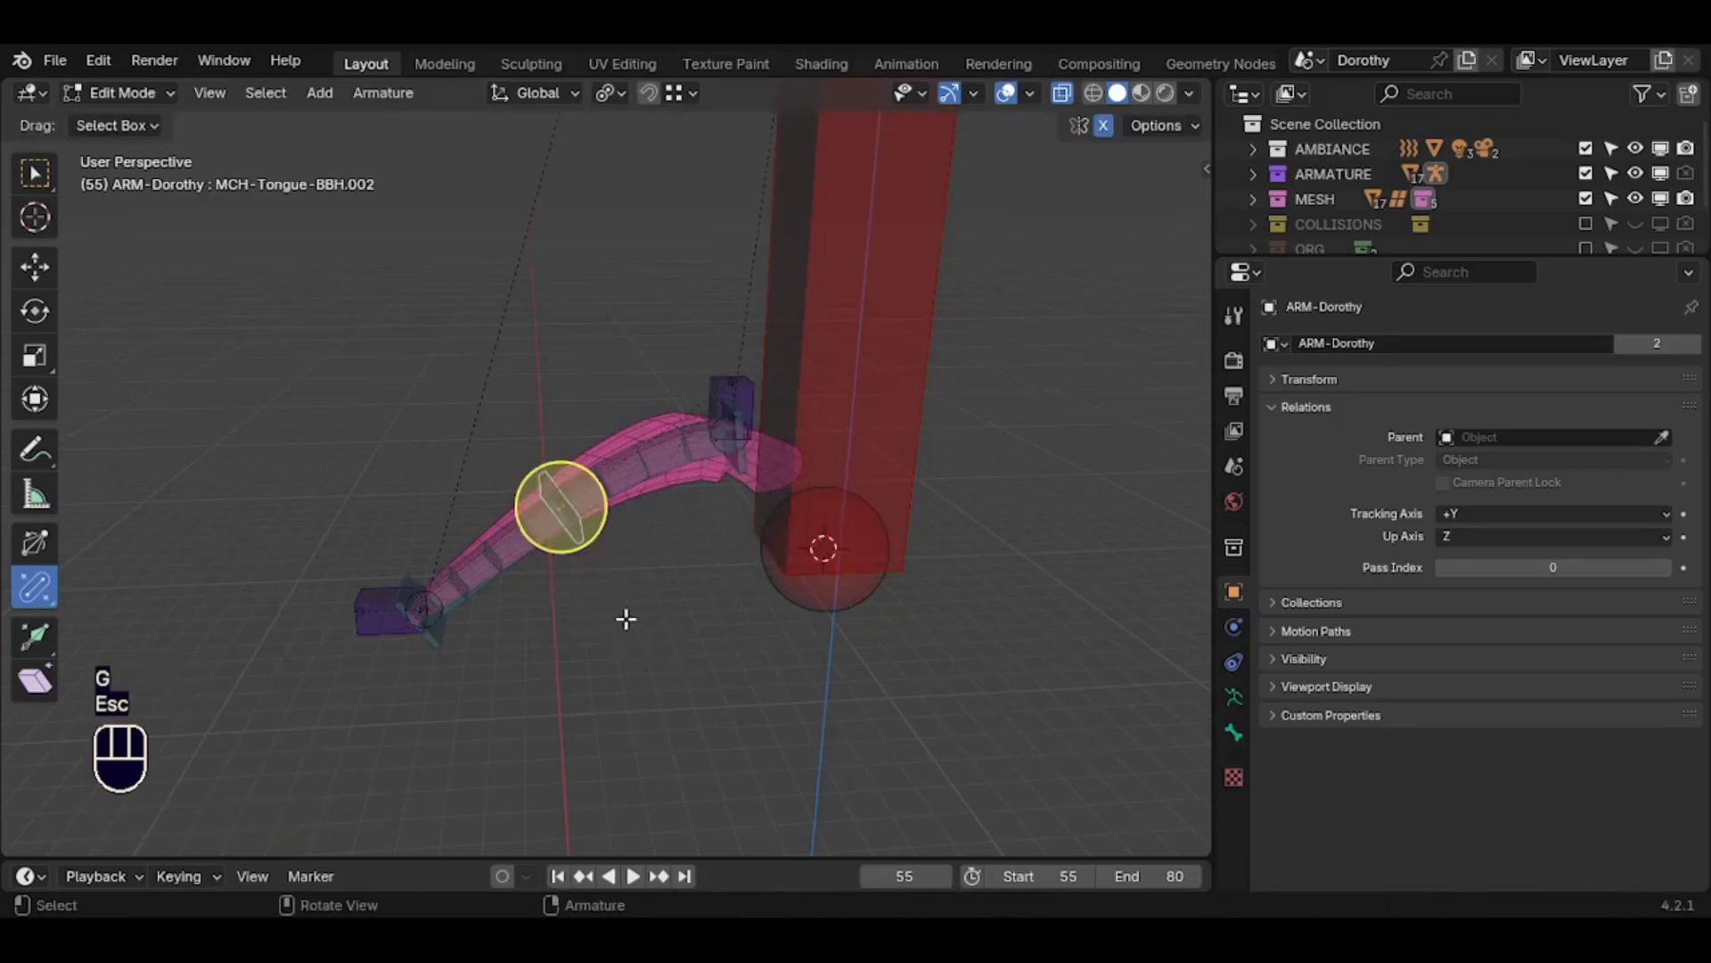
{"action": "double_click", "coordinate": [747, 397]}
{"action": "key", "text": "g"}
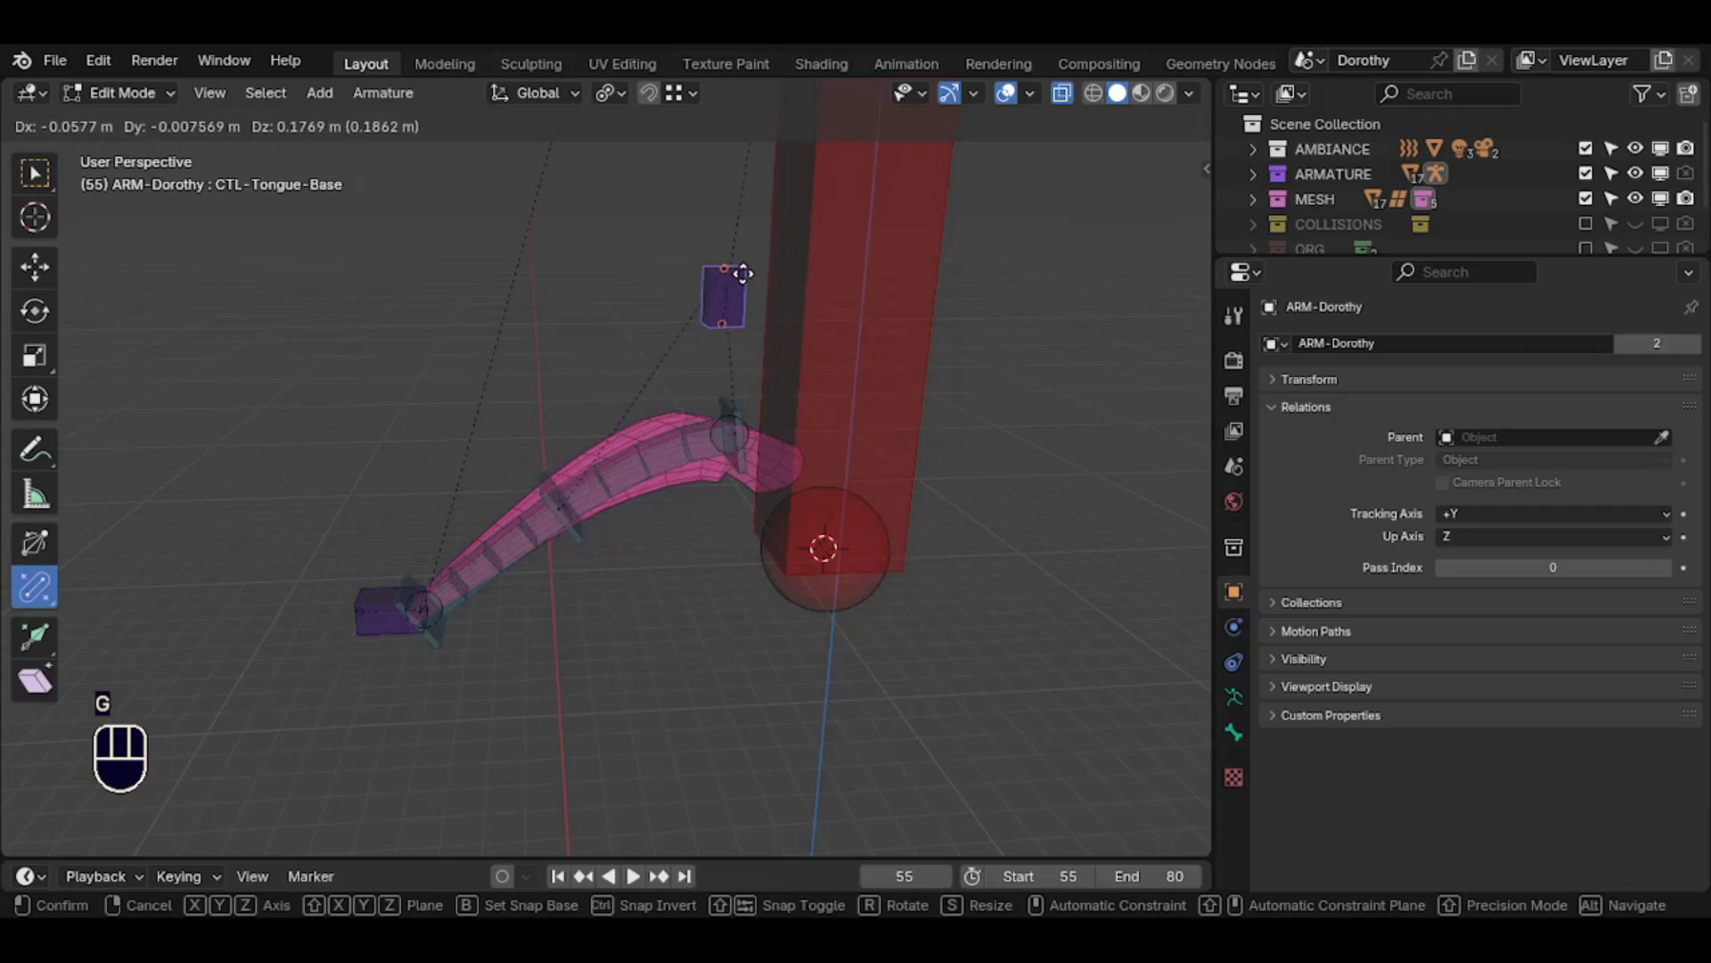
{"action": "key", "text": "Escape"}
Test-move MCH-Tongue-BBH.003 and CTL-Tongue-Tip at the tongue's tip, cancelling each move, to examine their parent relations
{"action": "left_click", "coordinate": [468, 608]}
{"action": "key", "text": "g"}
{"action": "key", "text": "Escape"}
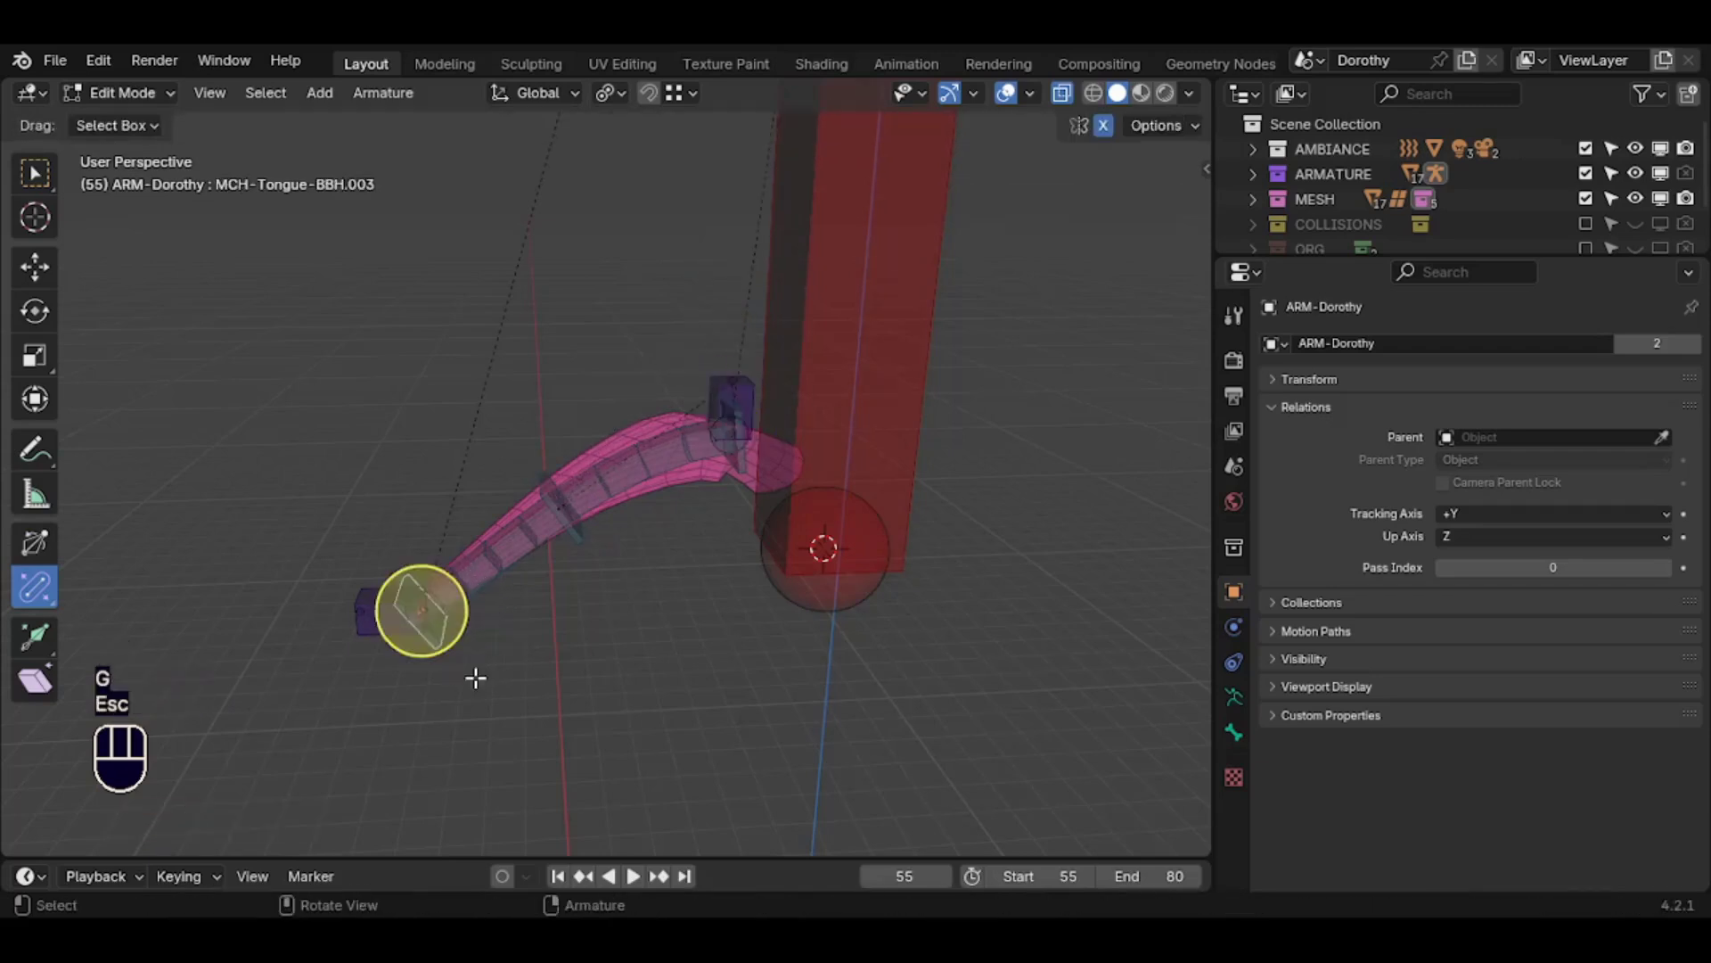
{"action": "left_click", "coordinate": [361, 636]}
{"action": "key", "text": "g"}
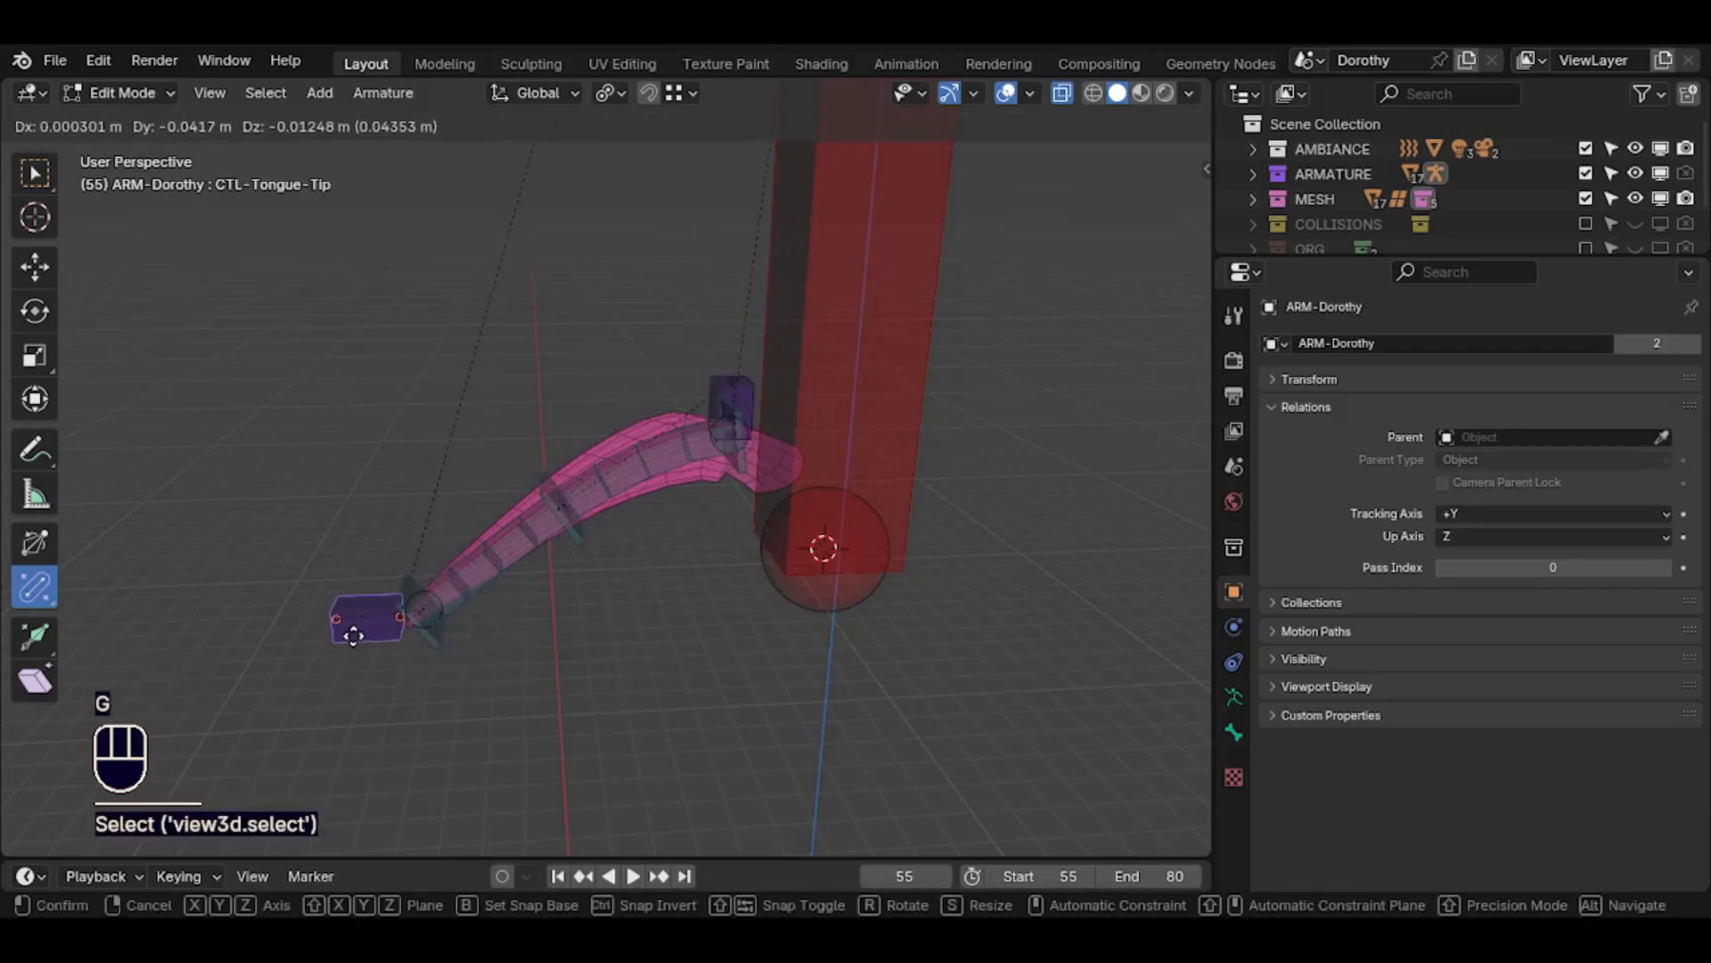
{"action": "key", "text": "Escape"}
Test-move CTL-Tongue-Tip and CTL-Tongue-Base together, cancel the move, and select DEF-Head to trace their parent lines to it
{"action": "left_click", "coordinate": [723, 374], "text": "shift"}
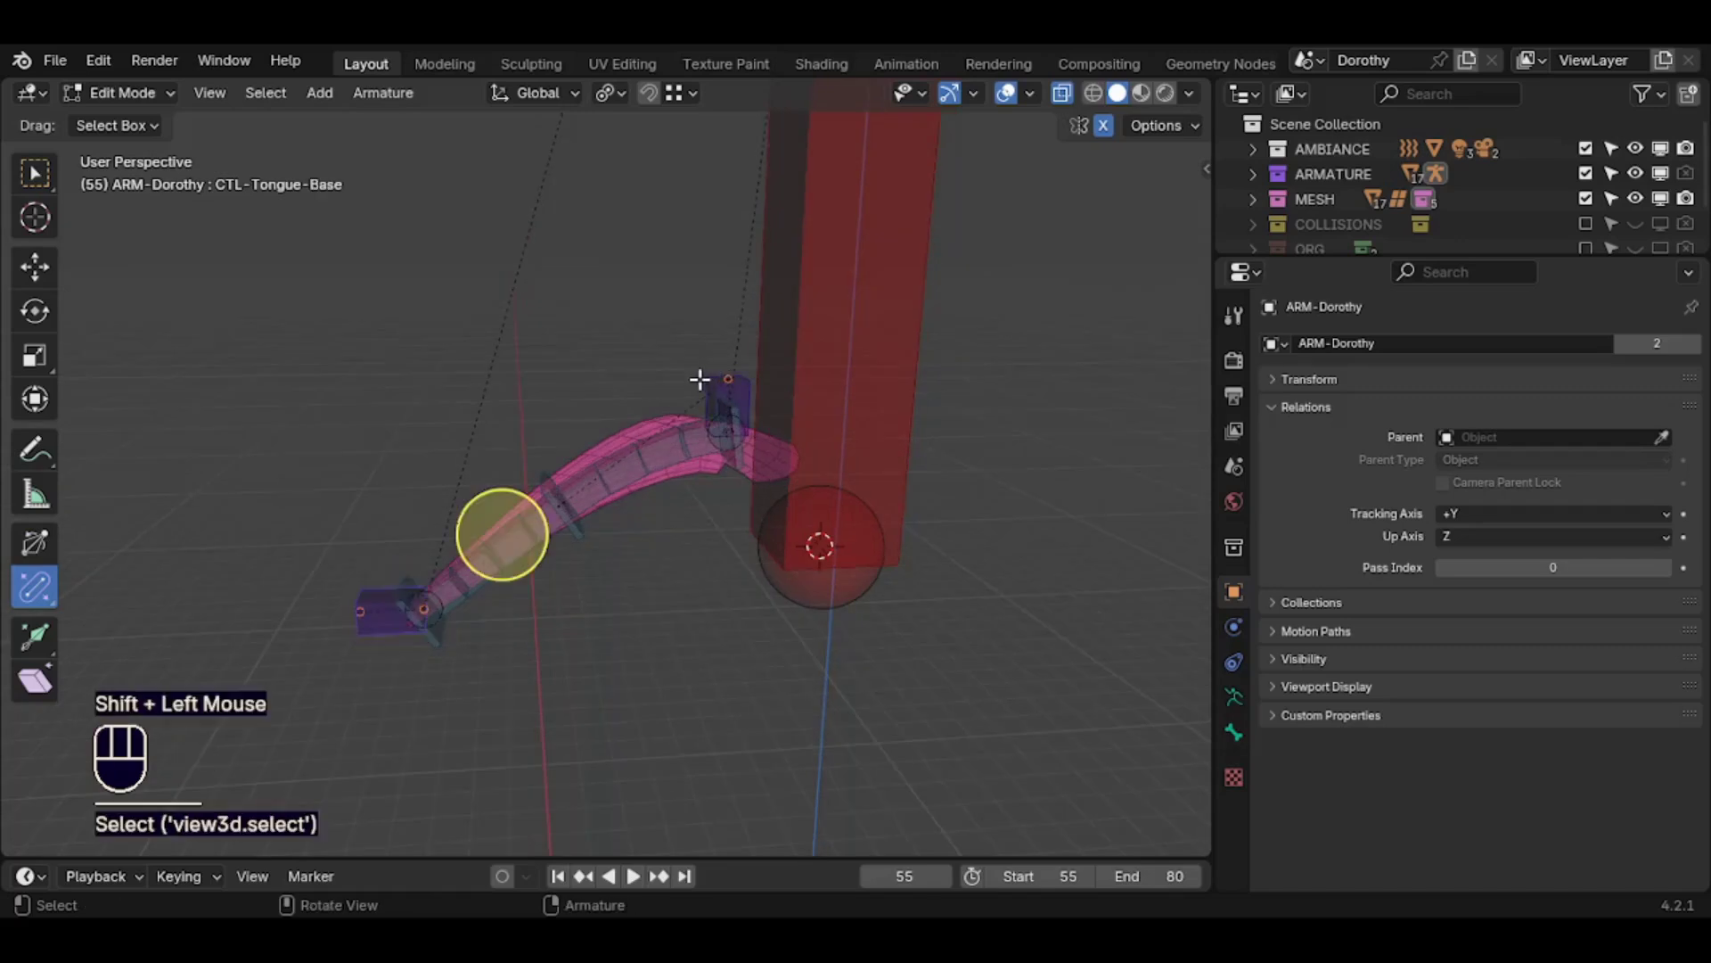
{"action": "double_click", "coordinate": [700, 379]}
{"action": "key", "text": "g"}
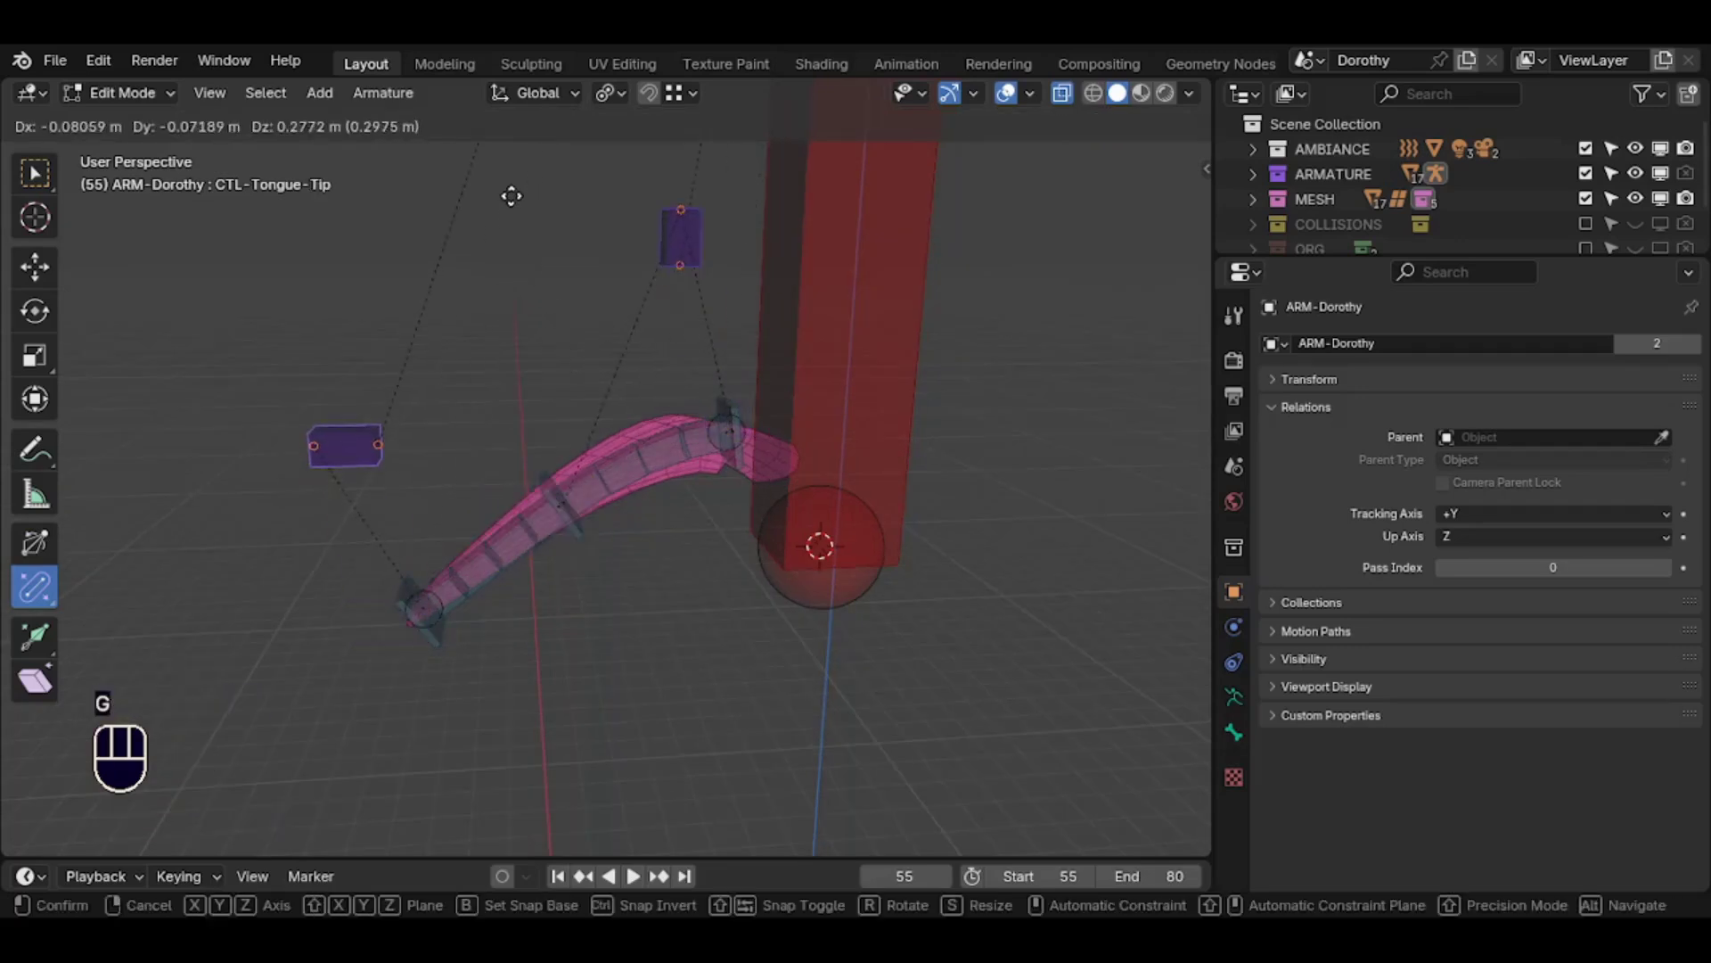
{"action": "key", "text": "Escape"}
{"action": "middle_click_drag", "start_coordinate": [711, 149], "coordinate": [666, 358], "text": "shift"}
{"action": "scroll", "coordinate": [666, 357], "scroll_direction": "down", "scroll_amount": 3}
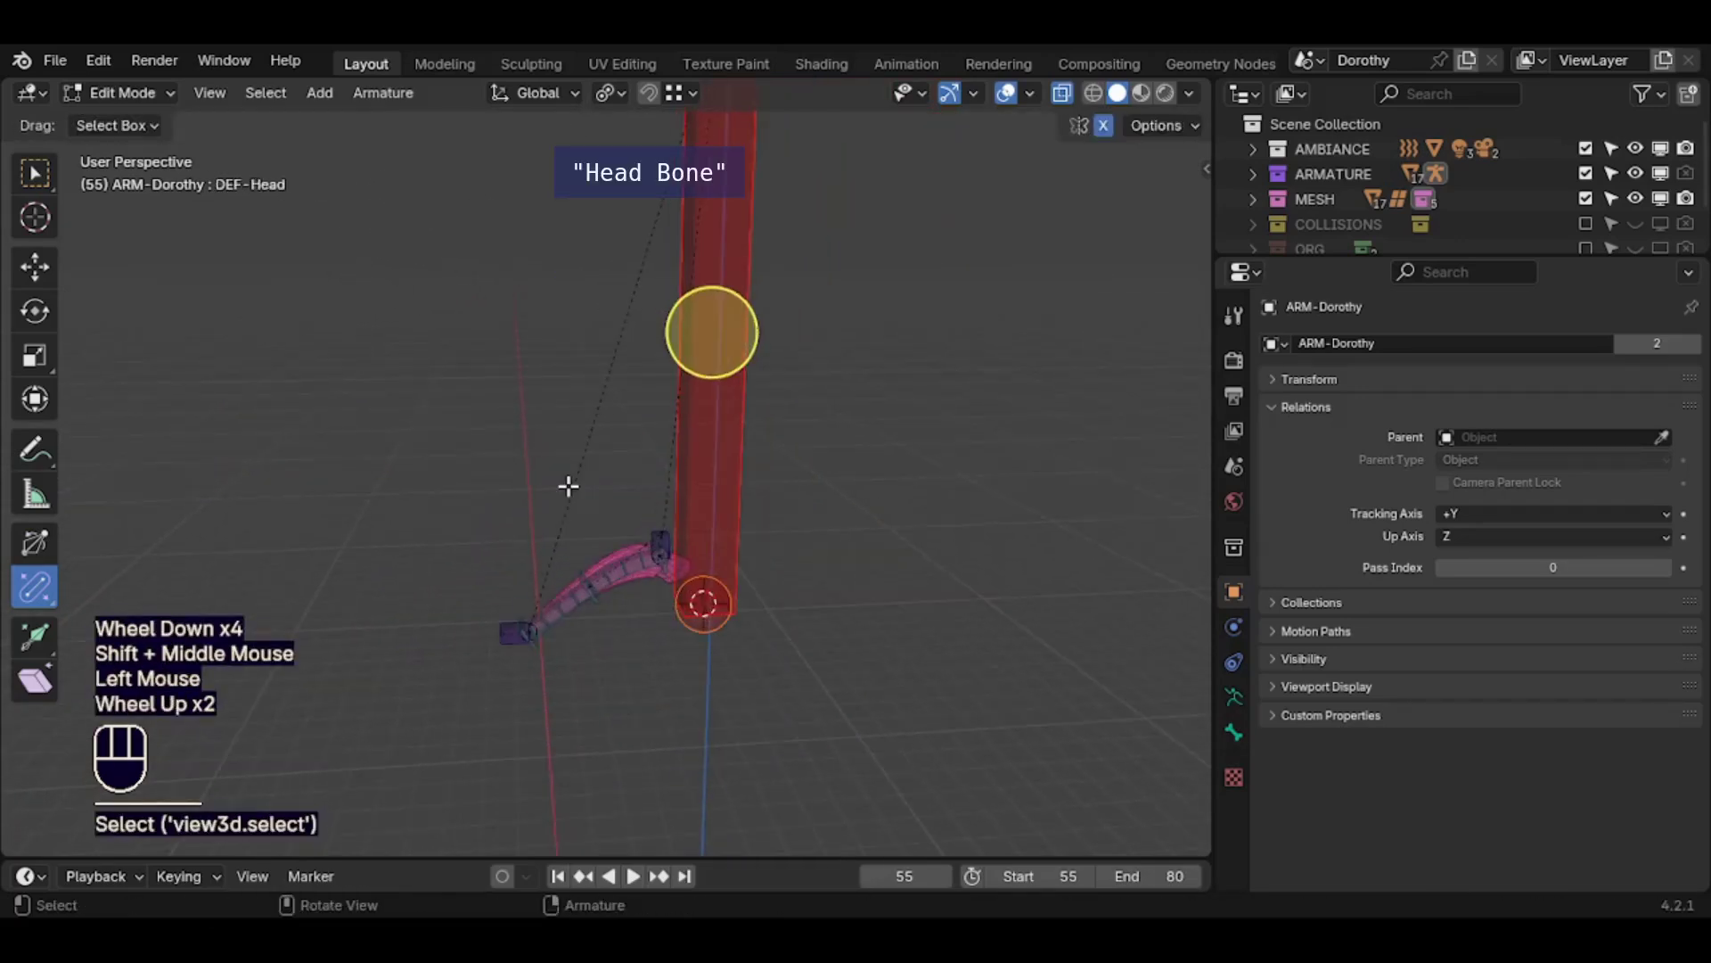
{"action": "middle_click_drag", "start_coordinate": [565, 485], "coordinate": [588, 482]}
{"action": "middle_click_drag", "start_coordinate": [589, 481], "coordinate": [606, 473], "text": "shift"}
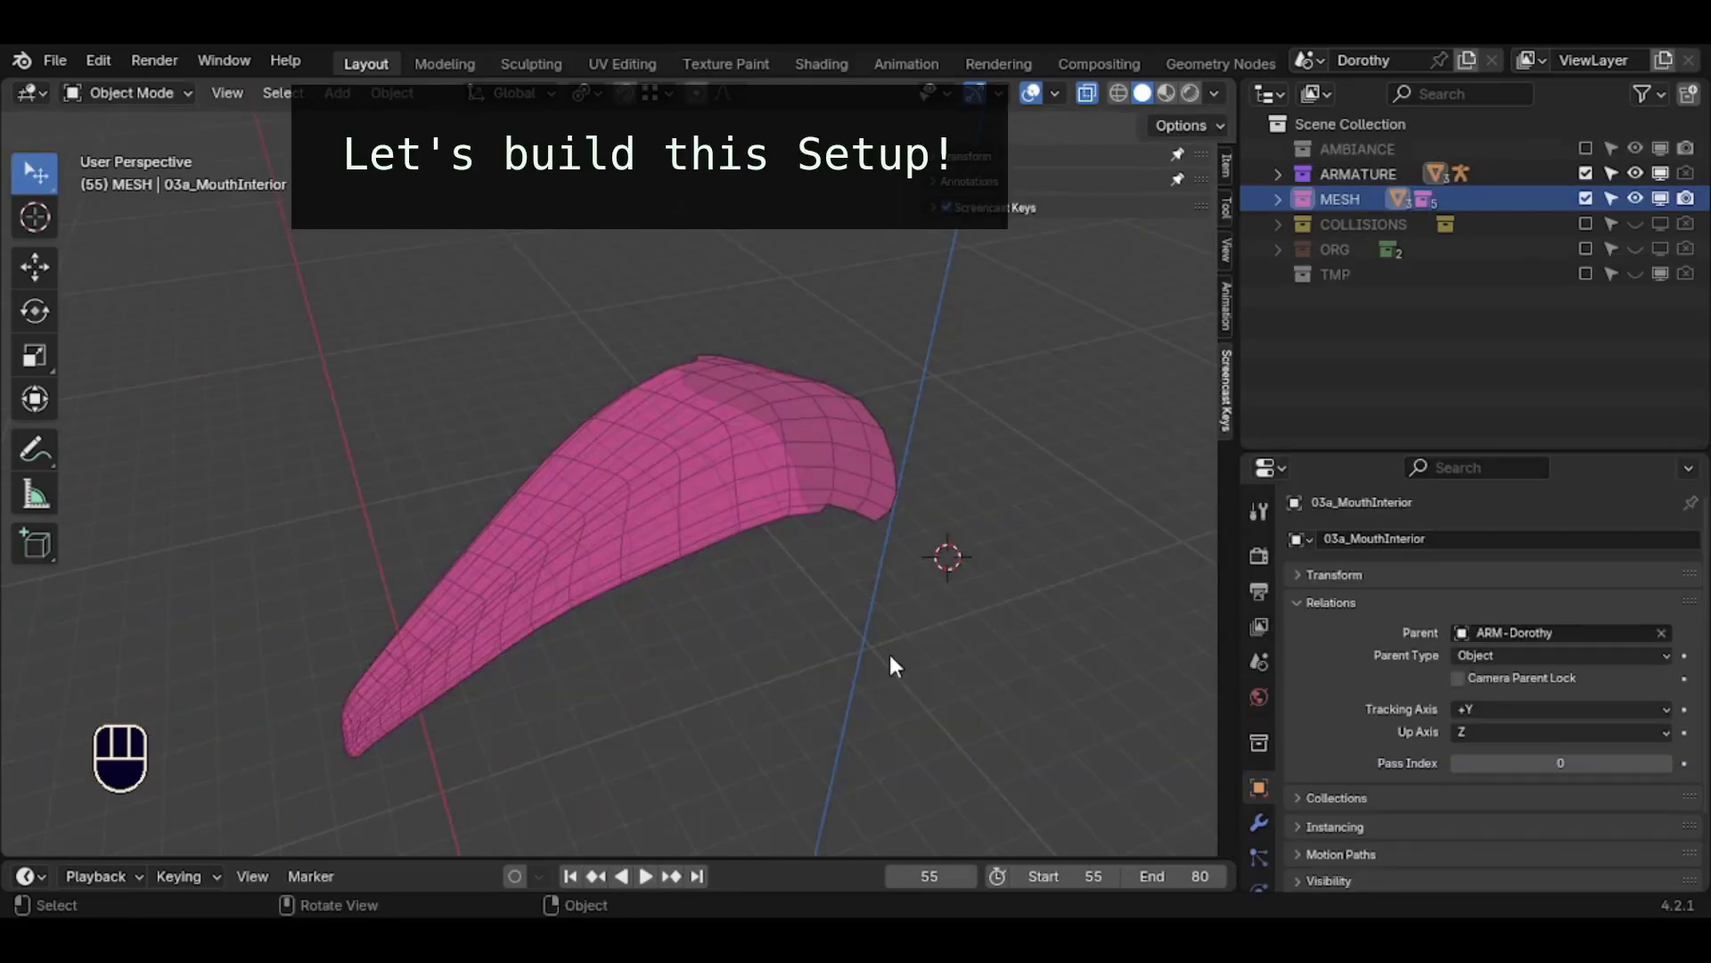
Snap the 3D cursor to the vertex at the tongue's root in the 03a_MouthInterior mesh, and return to Object Mode with nothing selected
{"action": "left_click", "coordinate": [834, 444]}
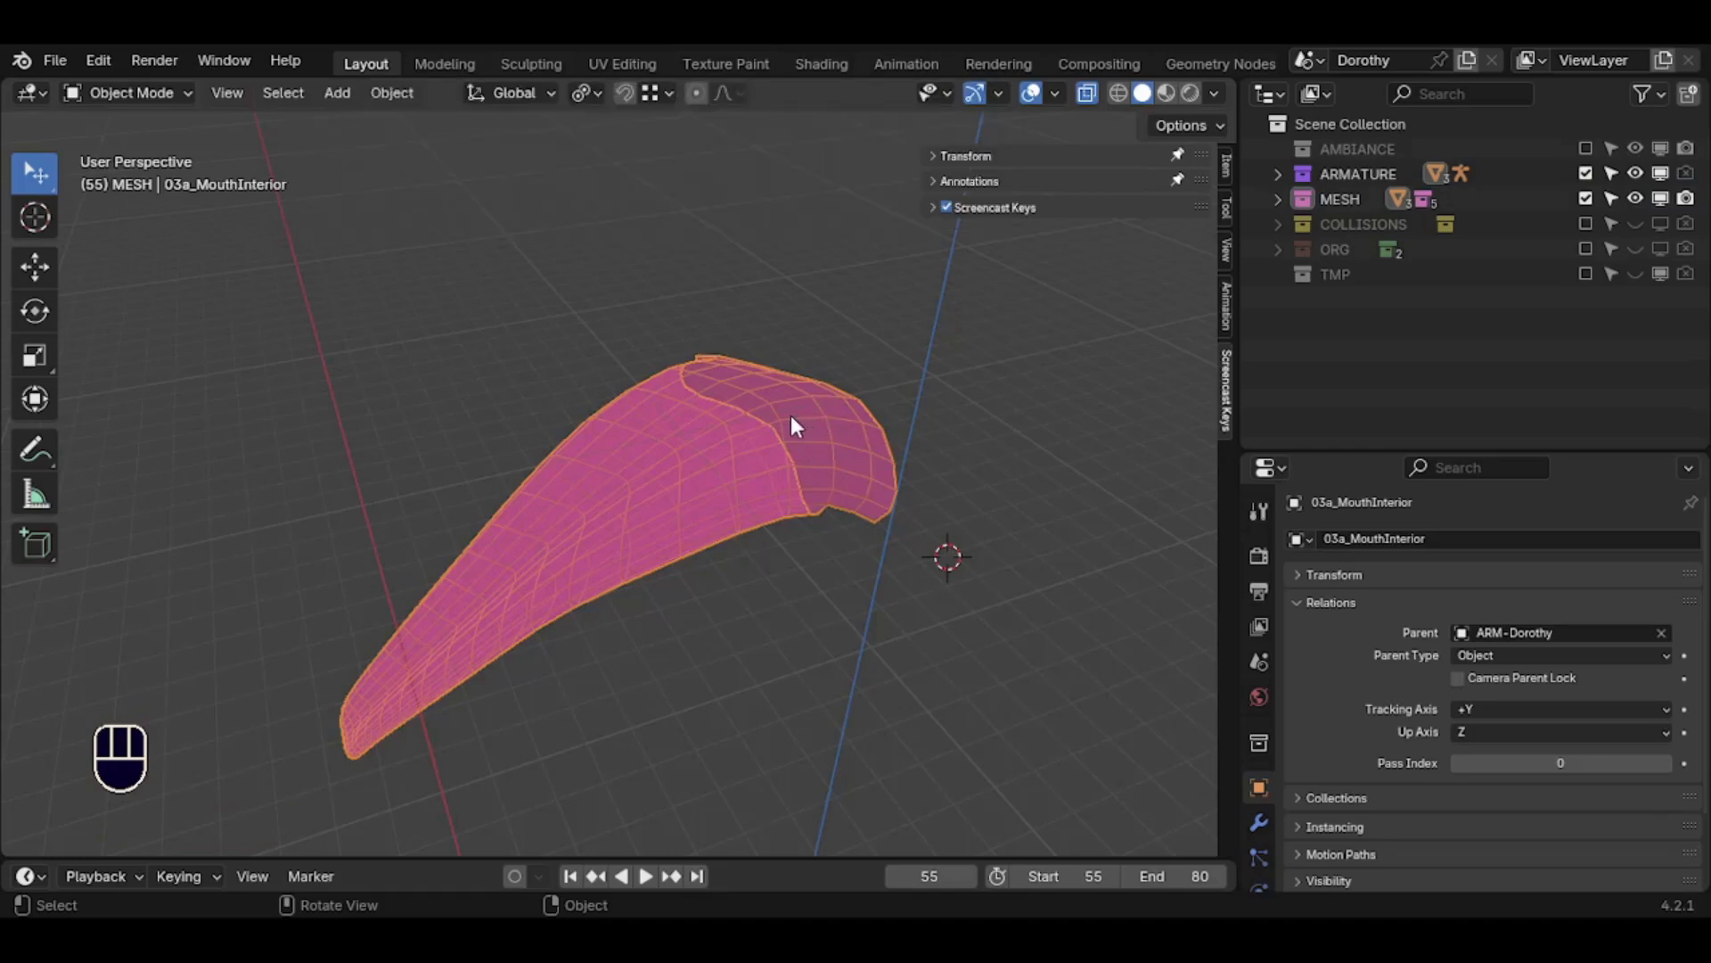
{"action": "key", "text": "Tab"}
{"action": "left_click", "coordinate": [831, 420], "text": "shift"}
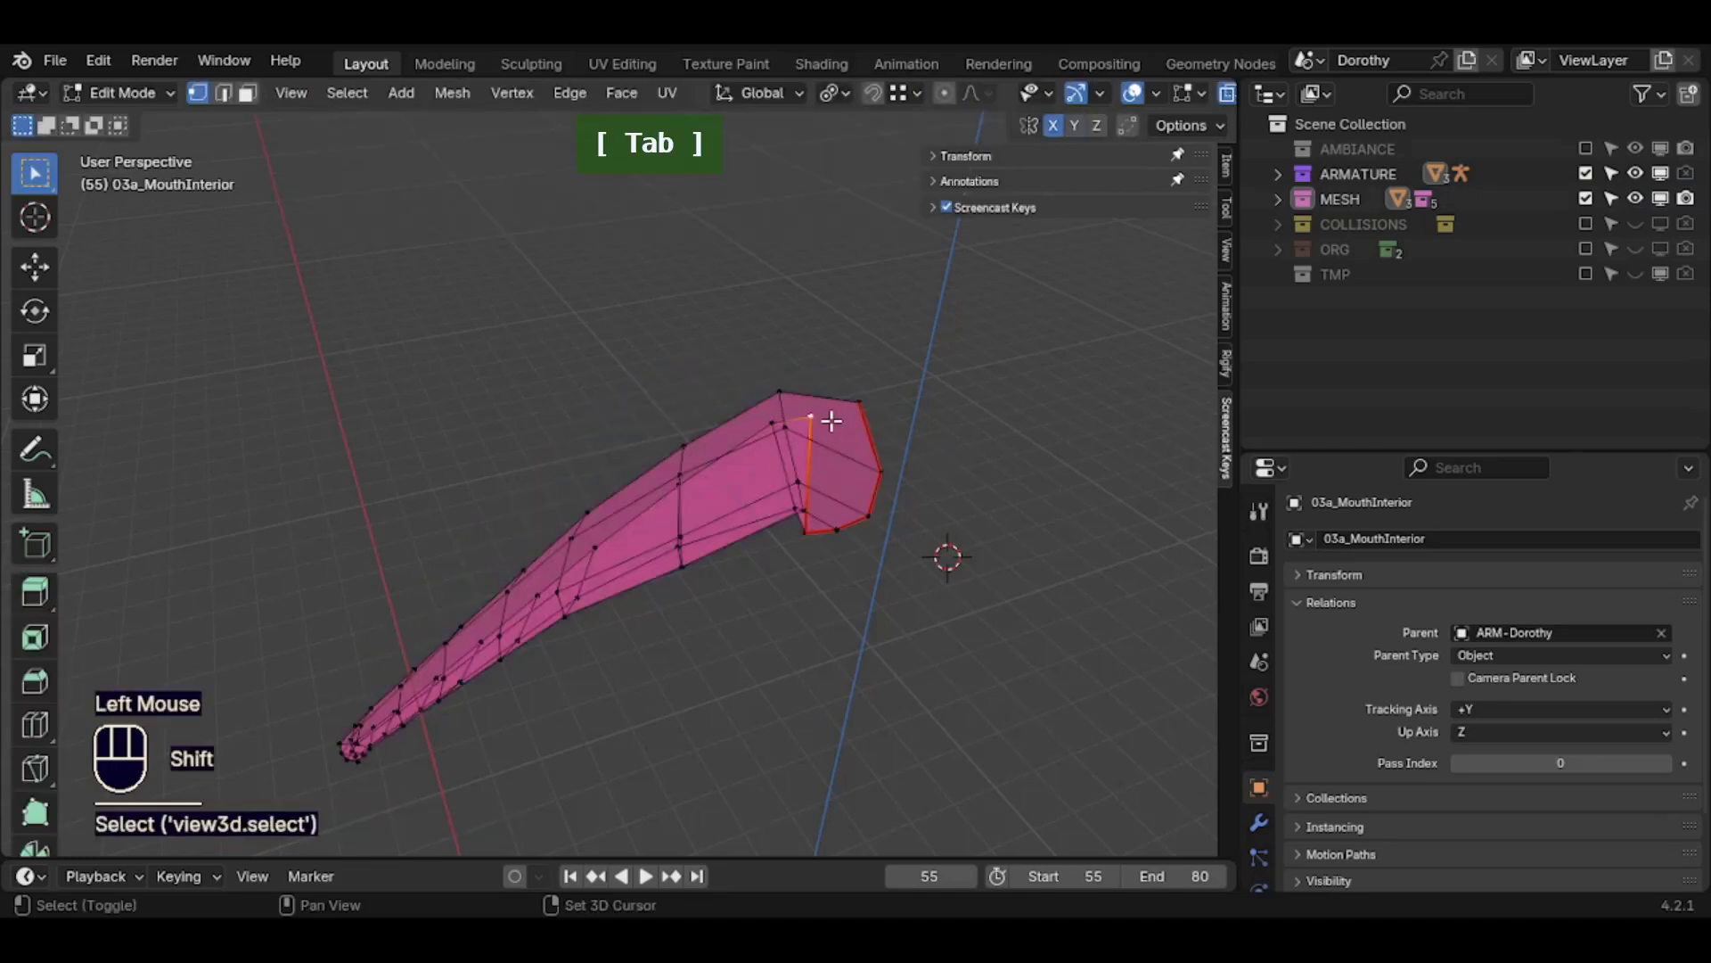
{"action": "key", "text": "shift+s"}
{"action": "key", "text": "3"}
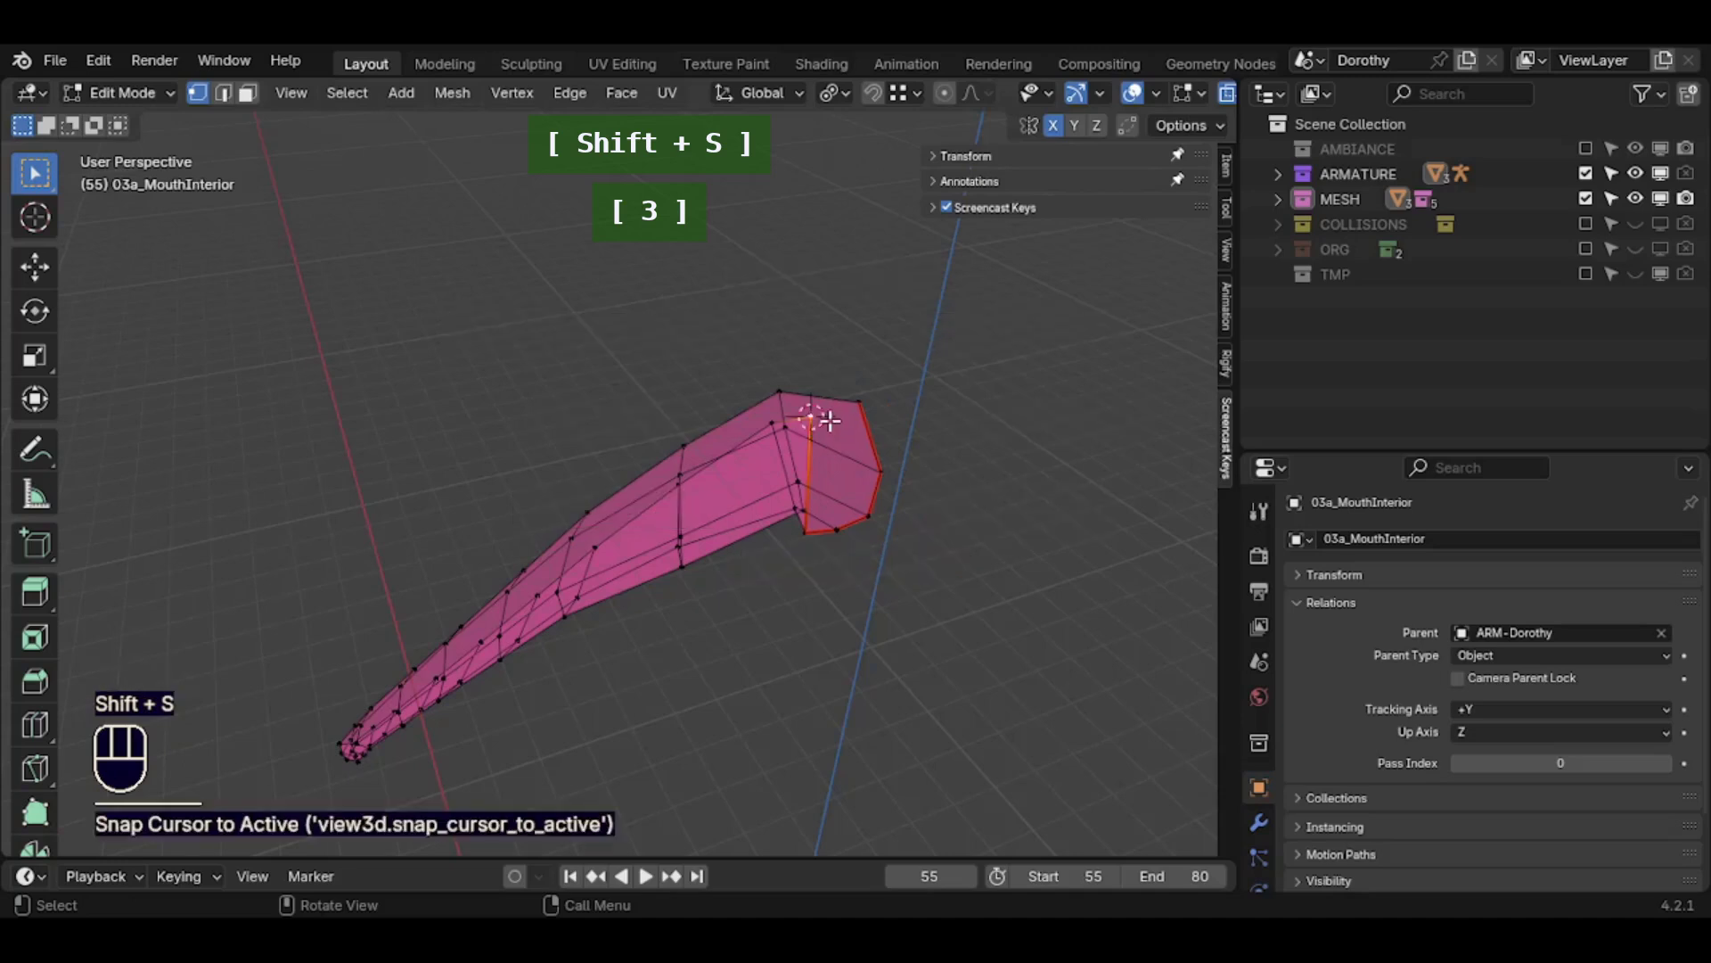
{"action": "middle_click_drag", "start_coordinate": [831, 419], "coordinate": [811, 413]}
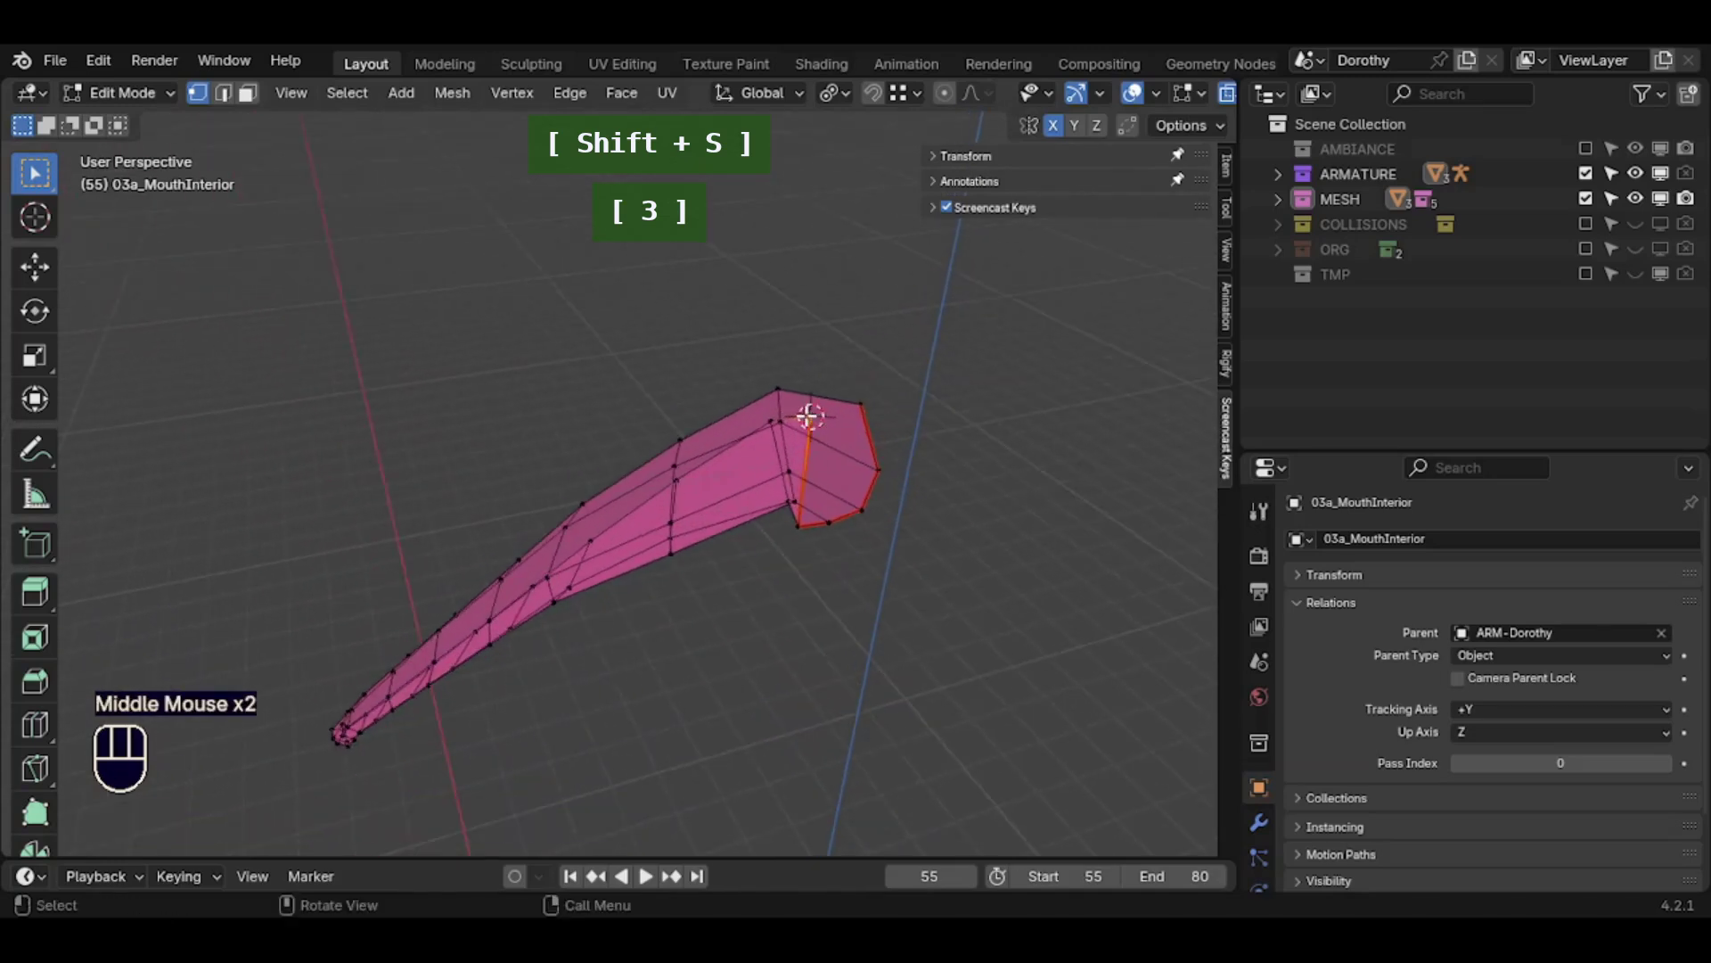
{"action": "key", "text": "Tab"}
{"action": "left_click", "coordinate": [1032, 474]}
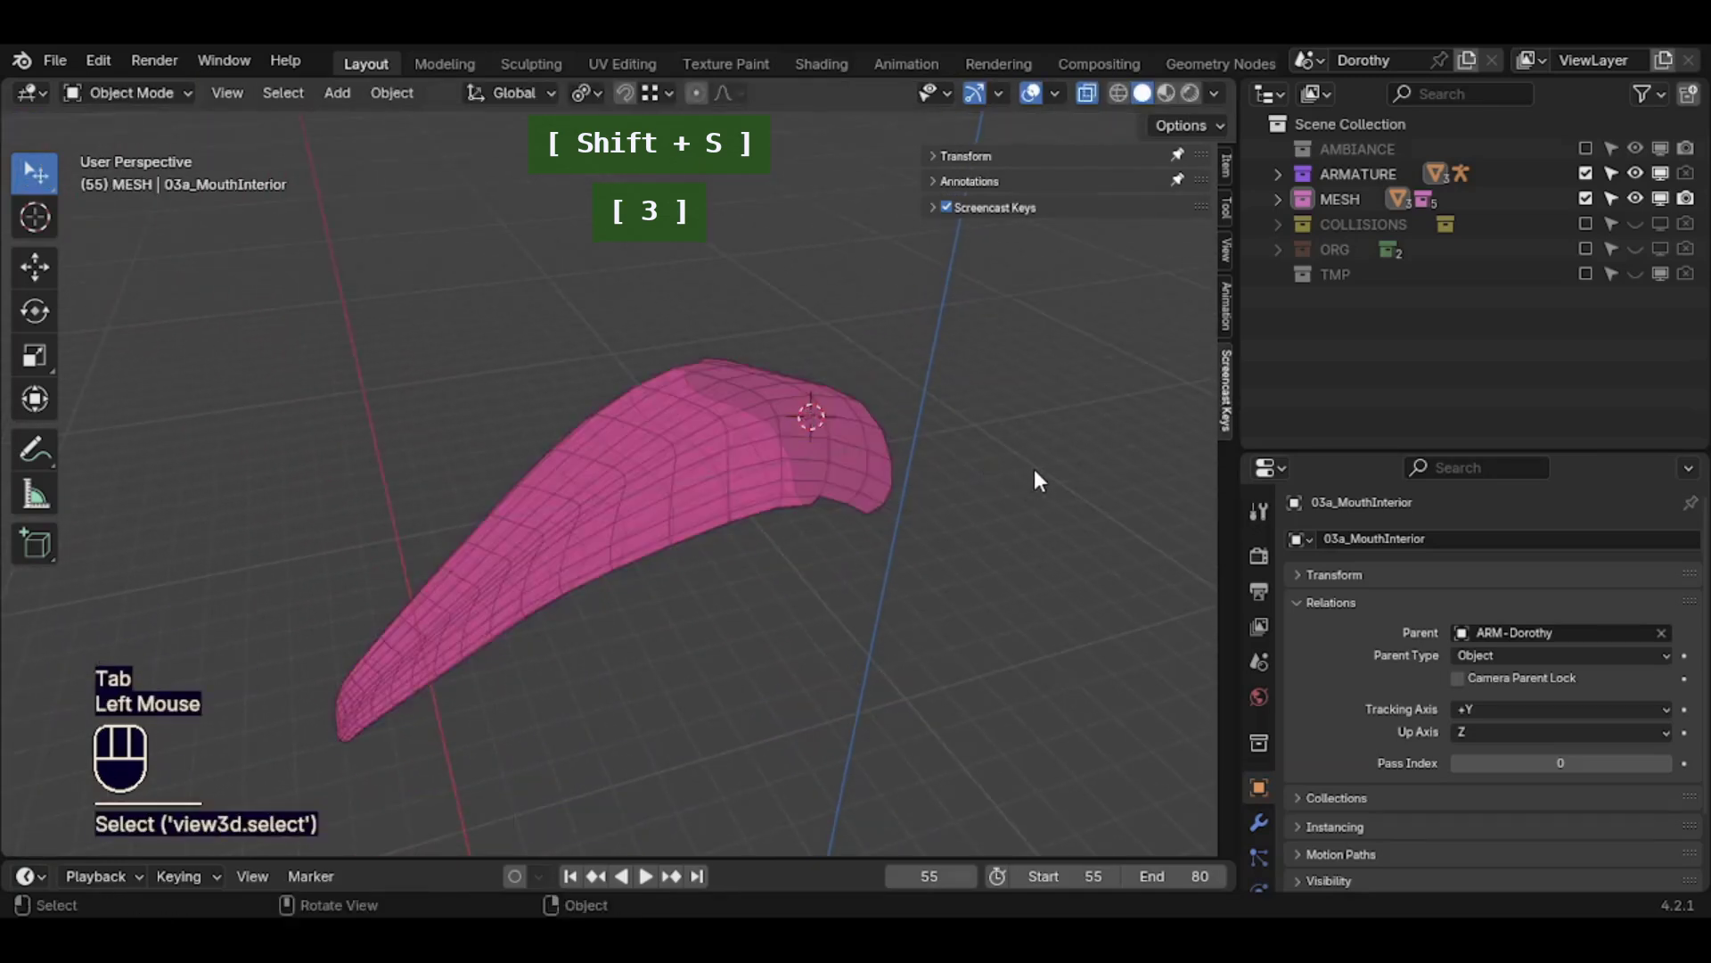
Save the file FakeIKSetupTongueRigBuilding.blend
{"action": "key", "text": "shift+ctrl+alt+super+s"}
{"action": "left_click", "coordinate": [848, 399]}
{"action": "left_click", "coordinate": [895, 324]}
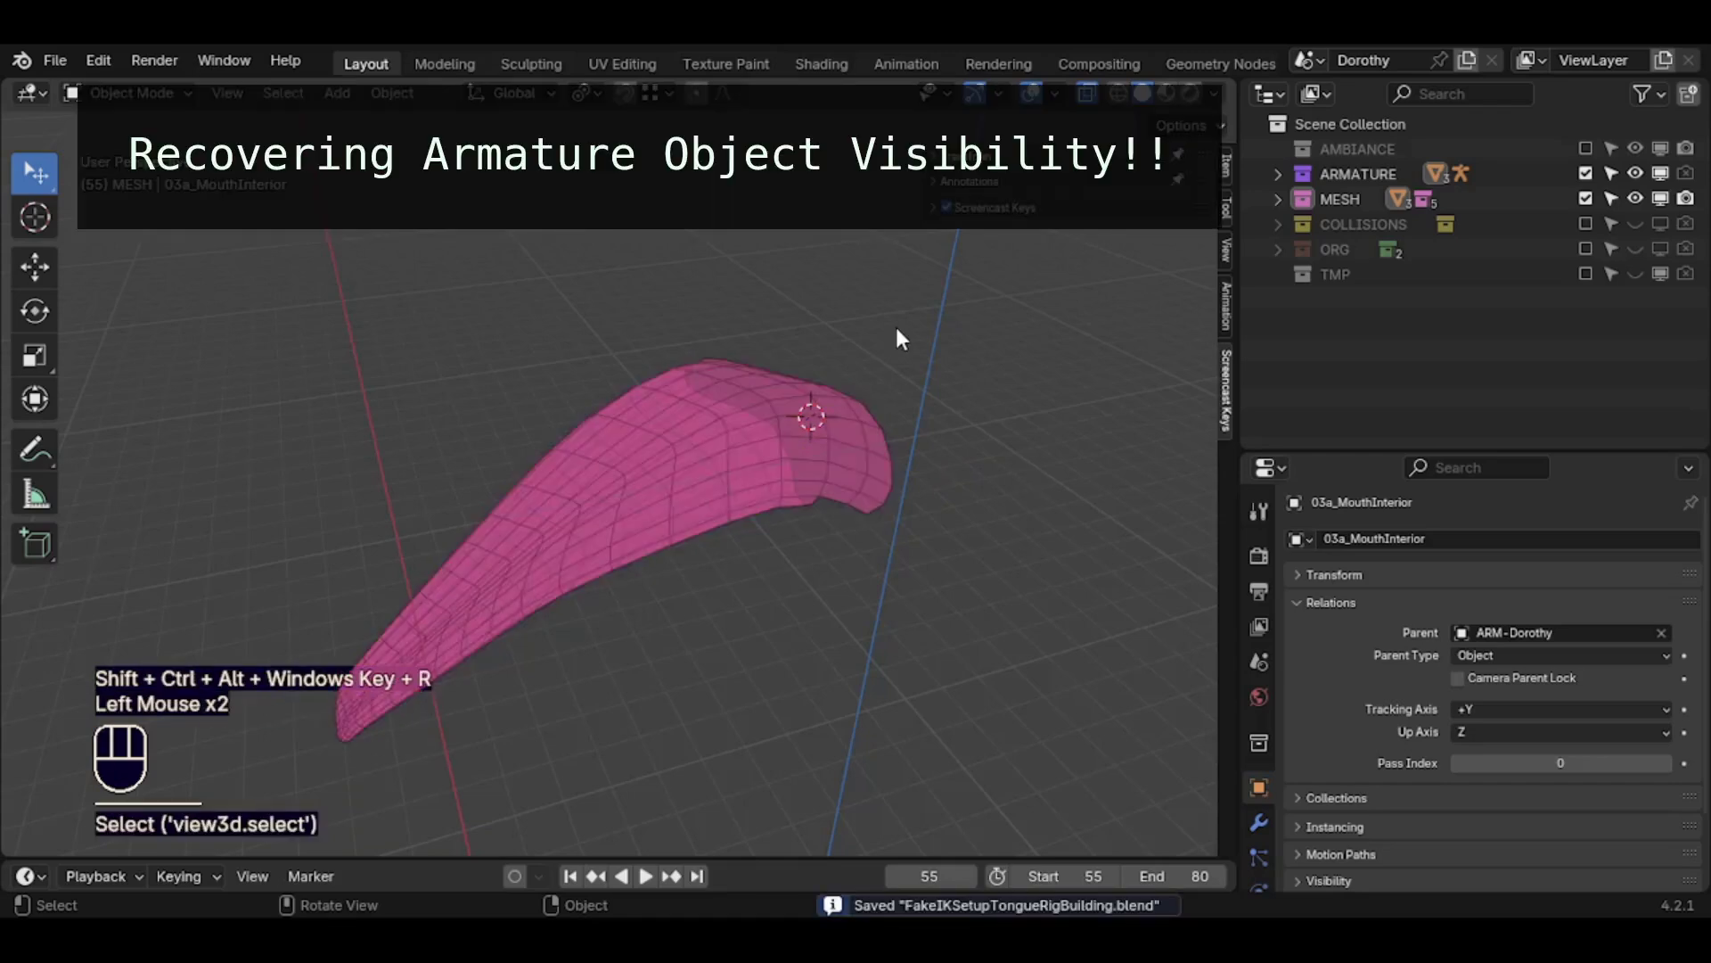
{"action": "middle_click_drag", "start_coordinate": [915, 338], "coordinate": [908, 350]}
{"action": "left_click", "coordinate": [925, 315]}
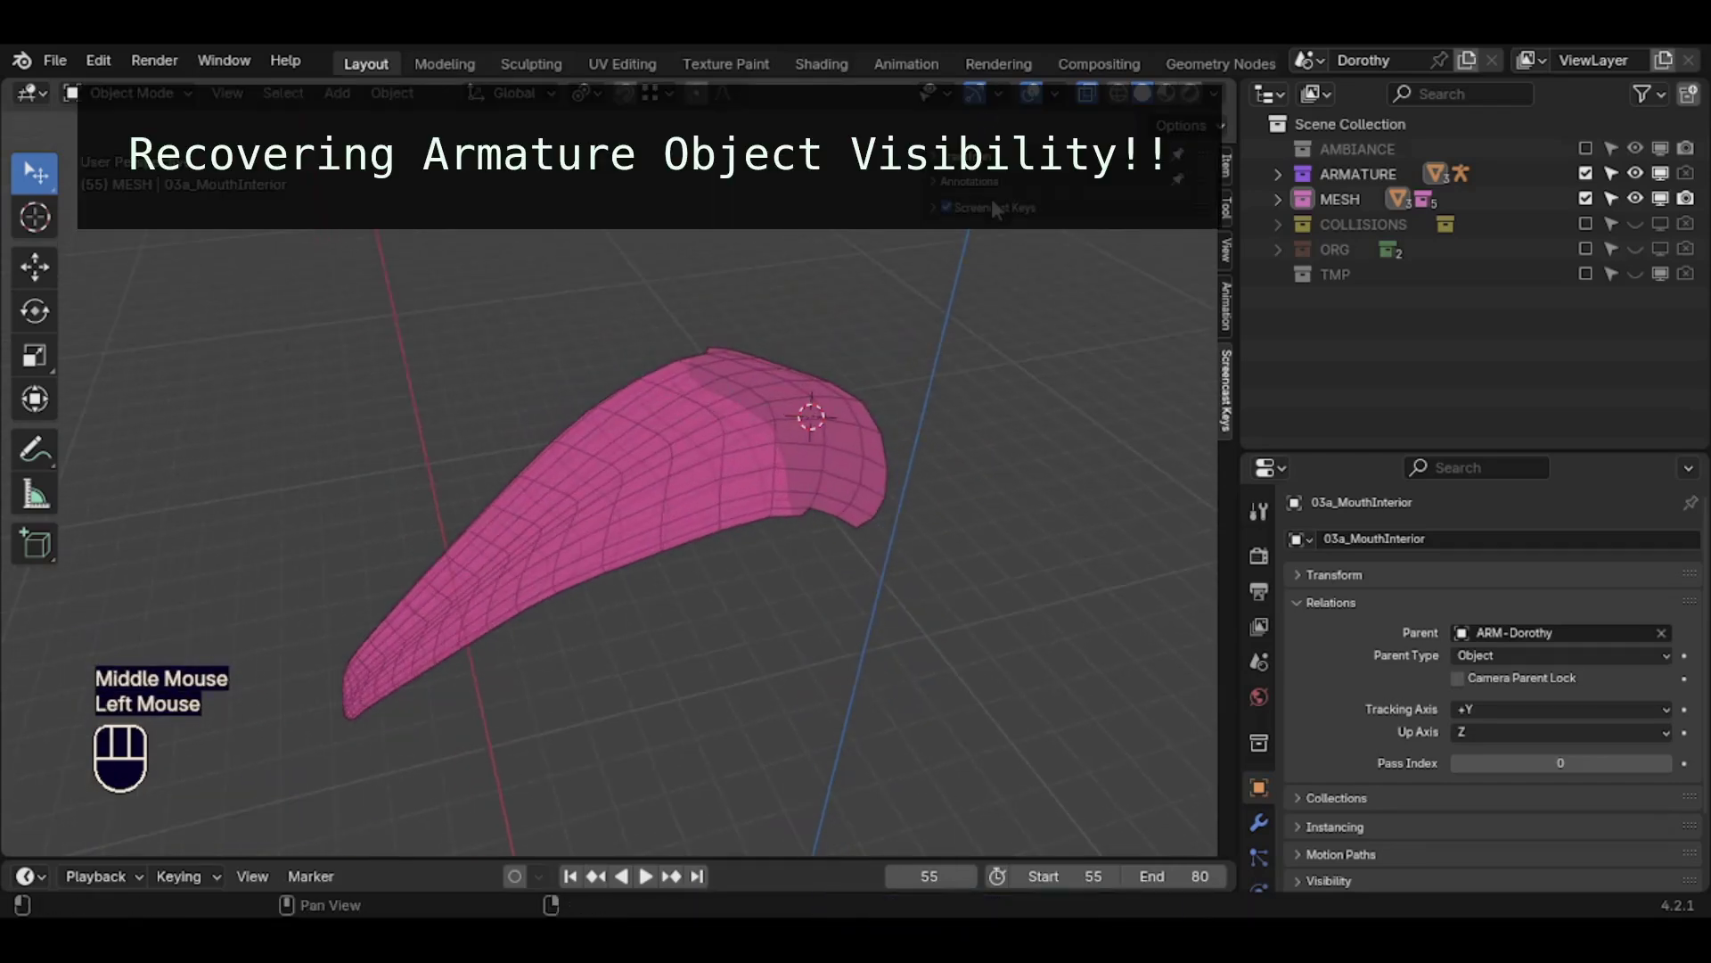
Select ARM-Dorothy inside the ARMATURE collection and make its DEF-Deform bone collection visible
{"action": "left_click", "coordinate": [1325, 176]}
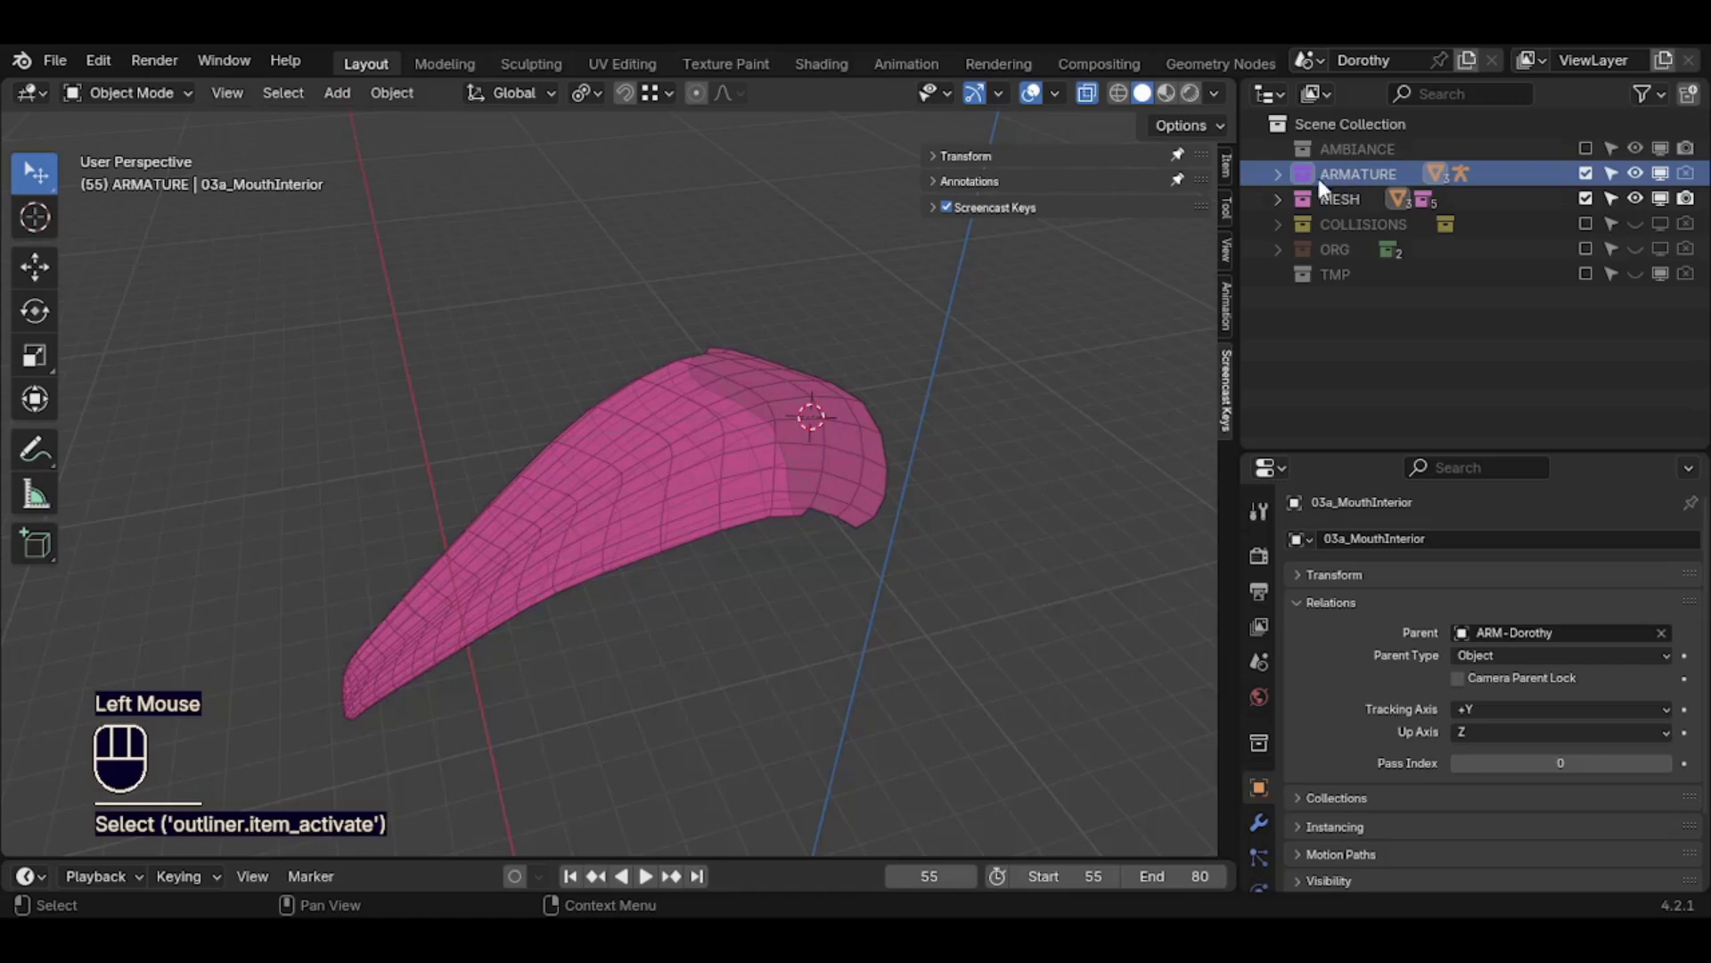
{"action": "left_click", "coordinate": [1277, 172]}
{"action": "left_click", "coordinate": [1368, 203]}
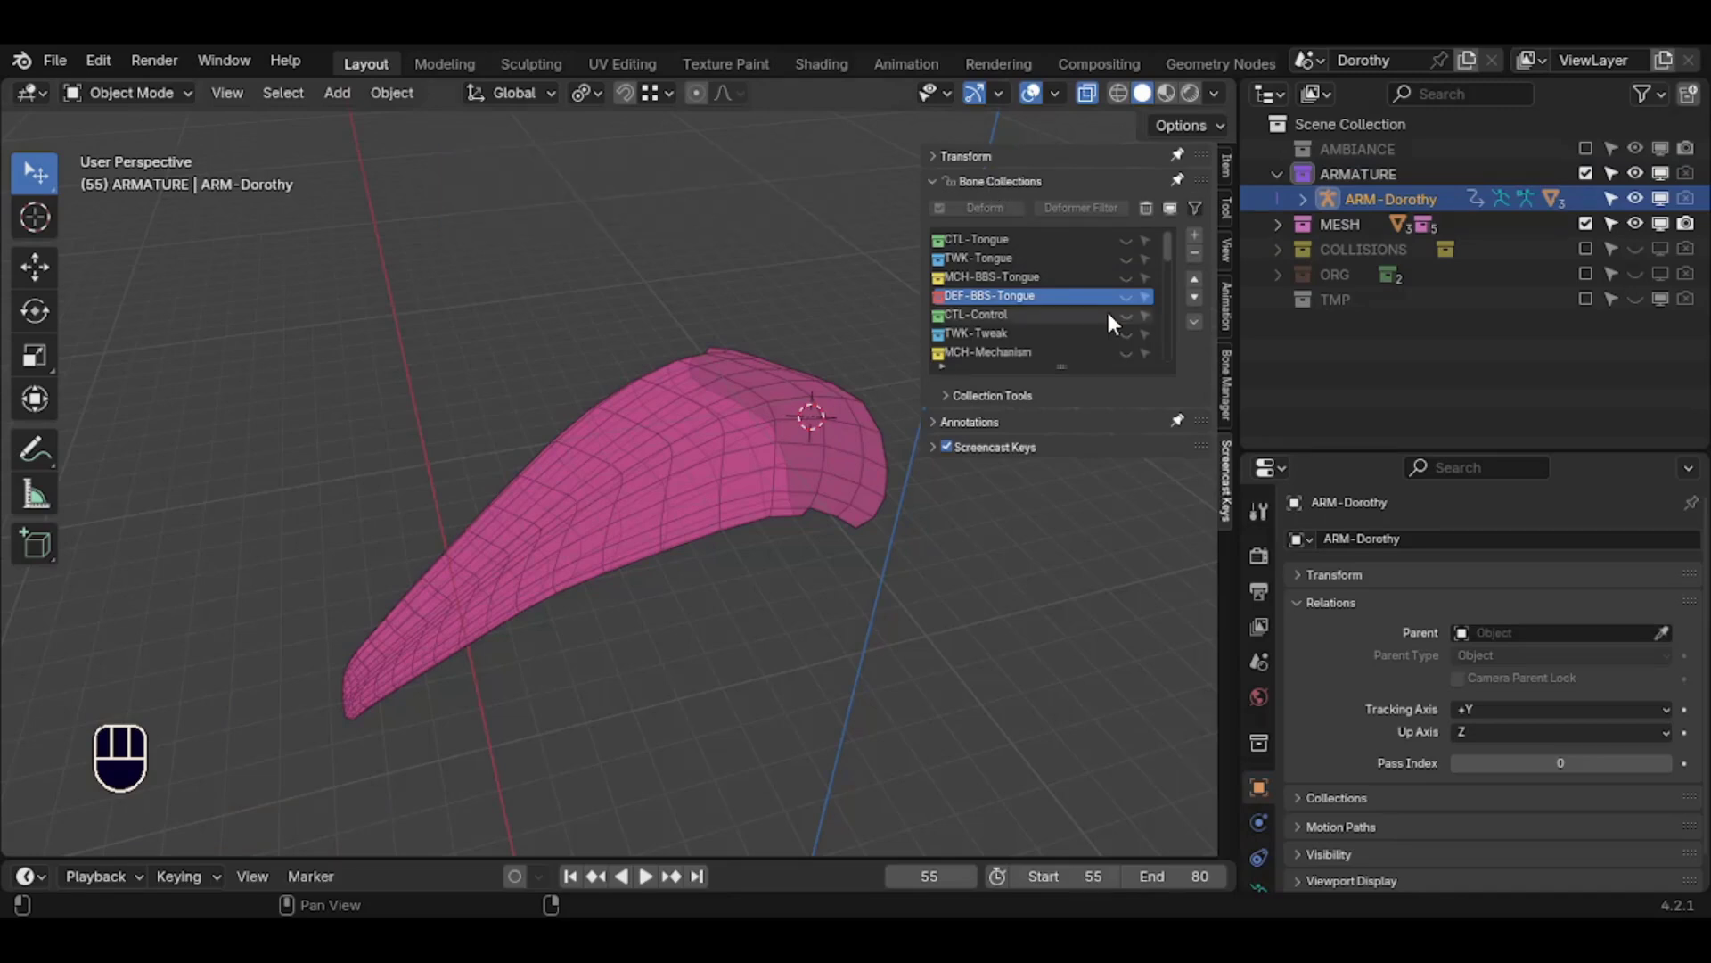
{"action": "scroll", "coordinate": [1102, 322], "scroll_direction": "down", "scroll_amount": 1}
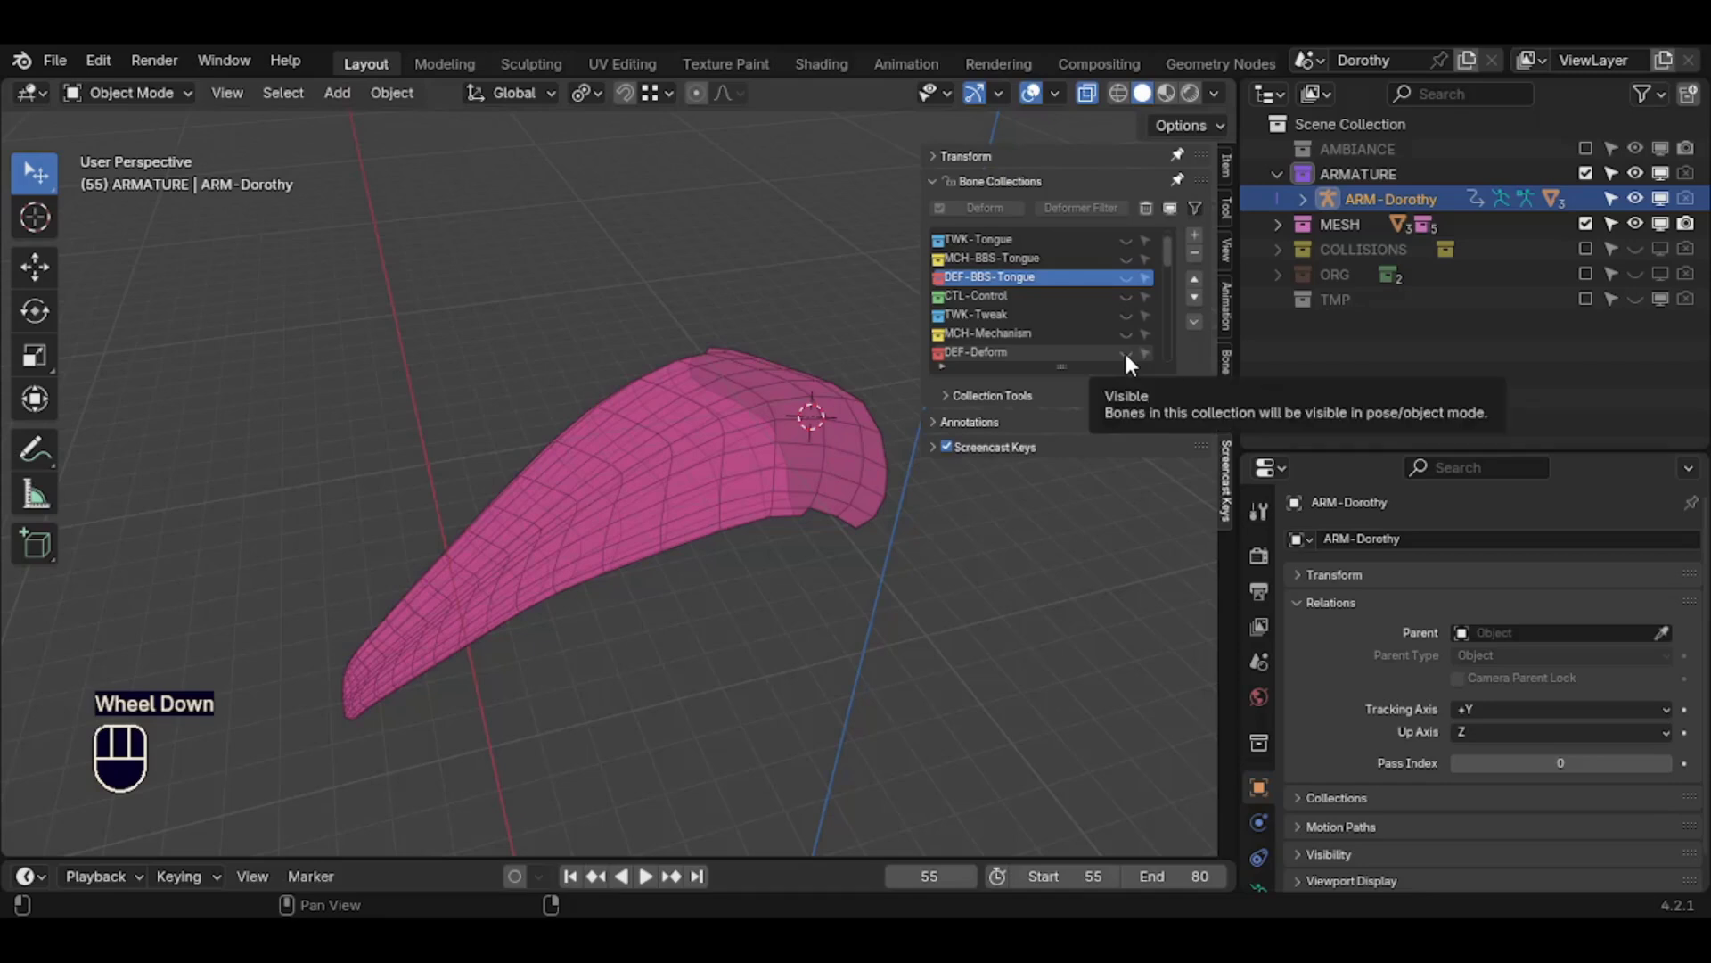
{"action": "left_click", "coordinate": [1127, 354]}
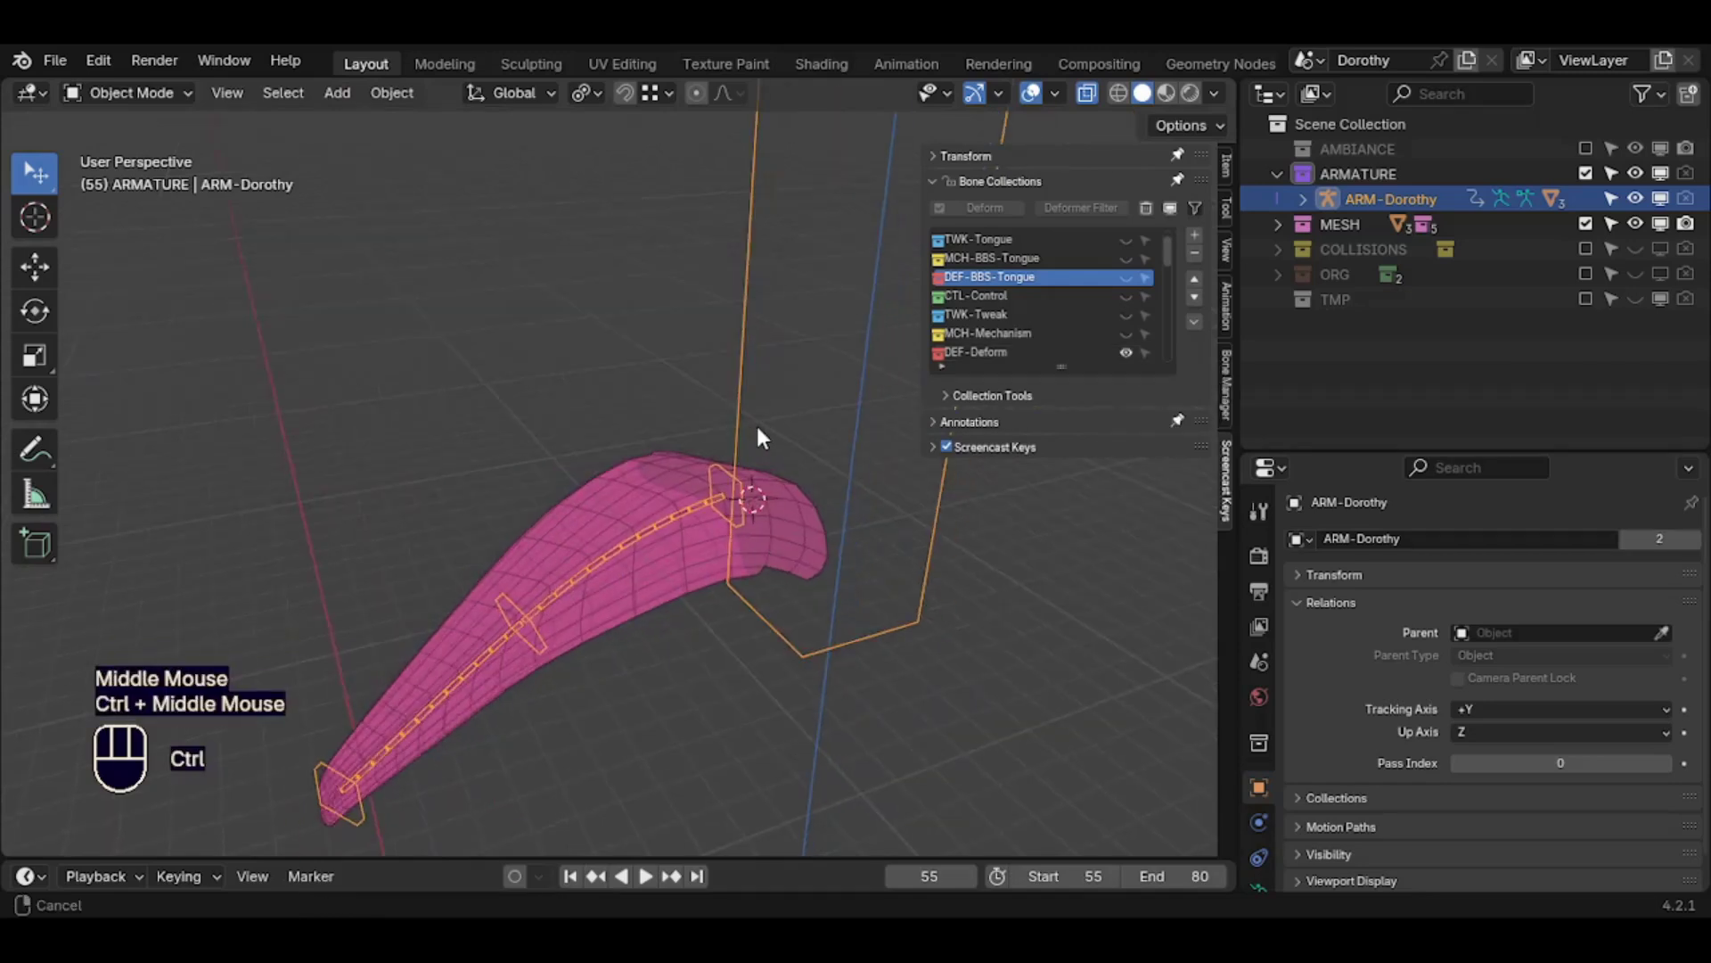
{"action": "middle_click_drag", "start_coordinate": [755, 426], "coordinate": [762, 421], "text": "ctrl"}
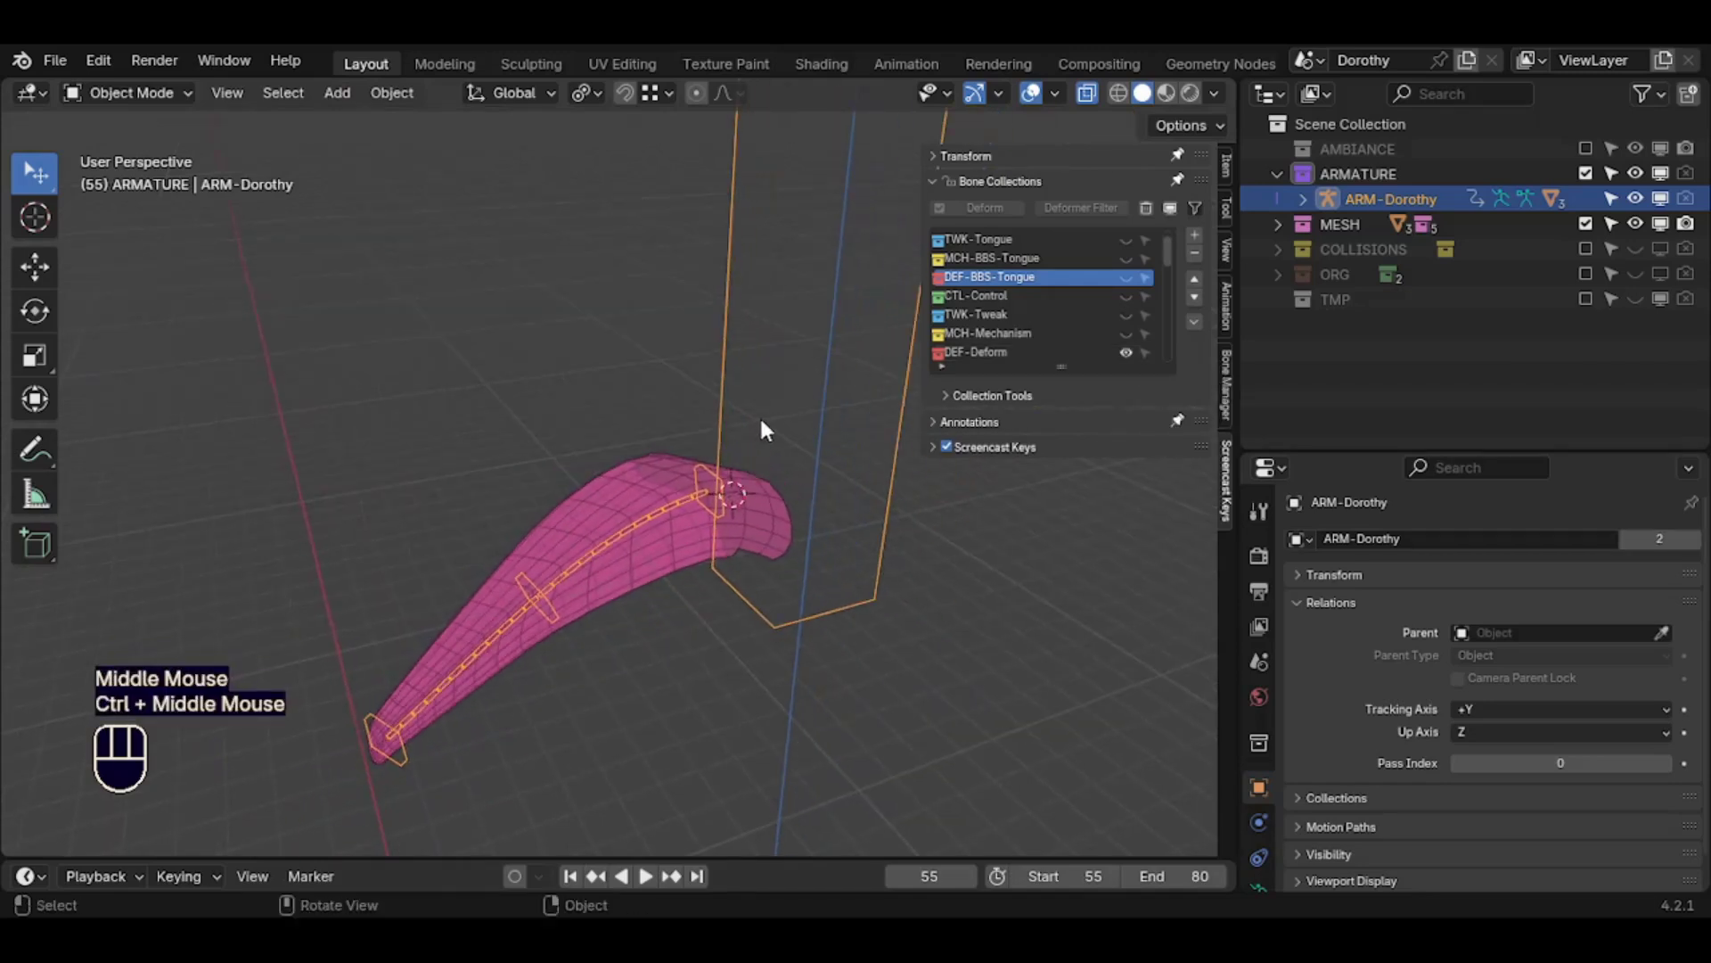
Select the DEF-Head bone in Pose Mode and move it to the DEF-BBS-Tongue bone collection
{"action": "left_click", "coordinate": [886, 500]}
{"action": "key", "text": "ctrl+Tab"}
{"action": "left_click", "coordinate": [784, 373]}
{"action": "middle_click_drag", "start_coordinate": [673, 332], "coordinate": [672, 355], "text": "shift"}
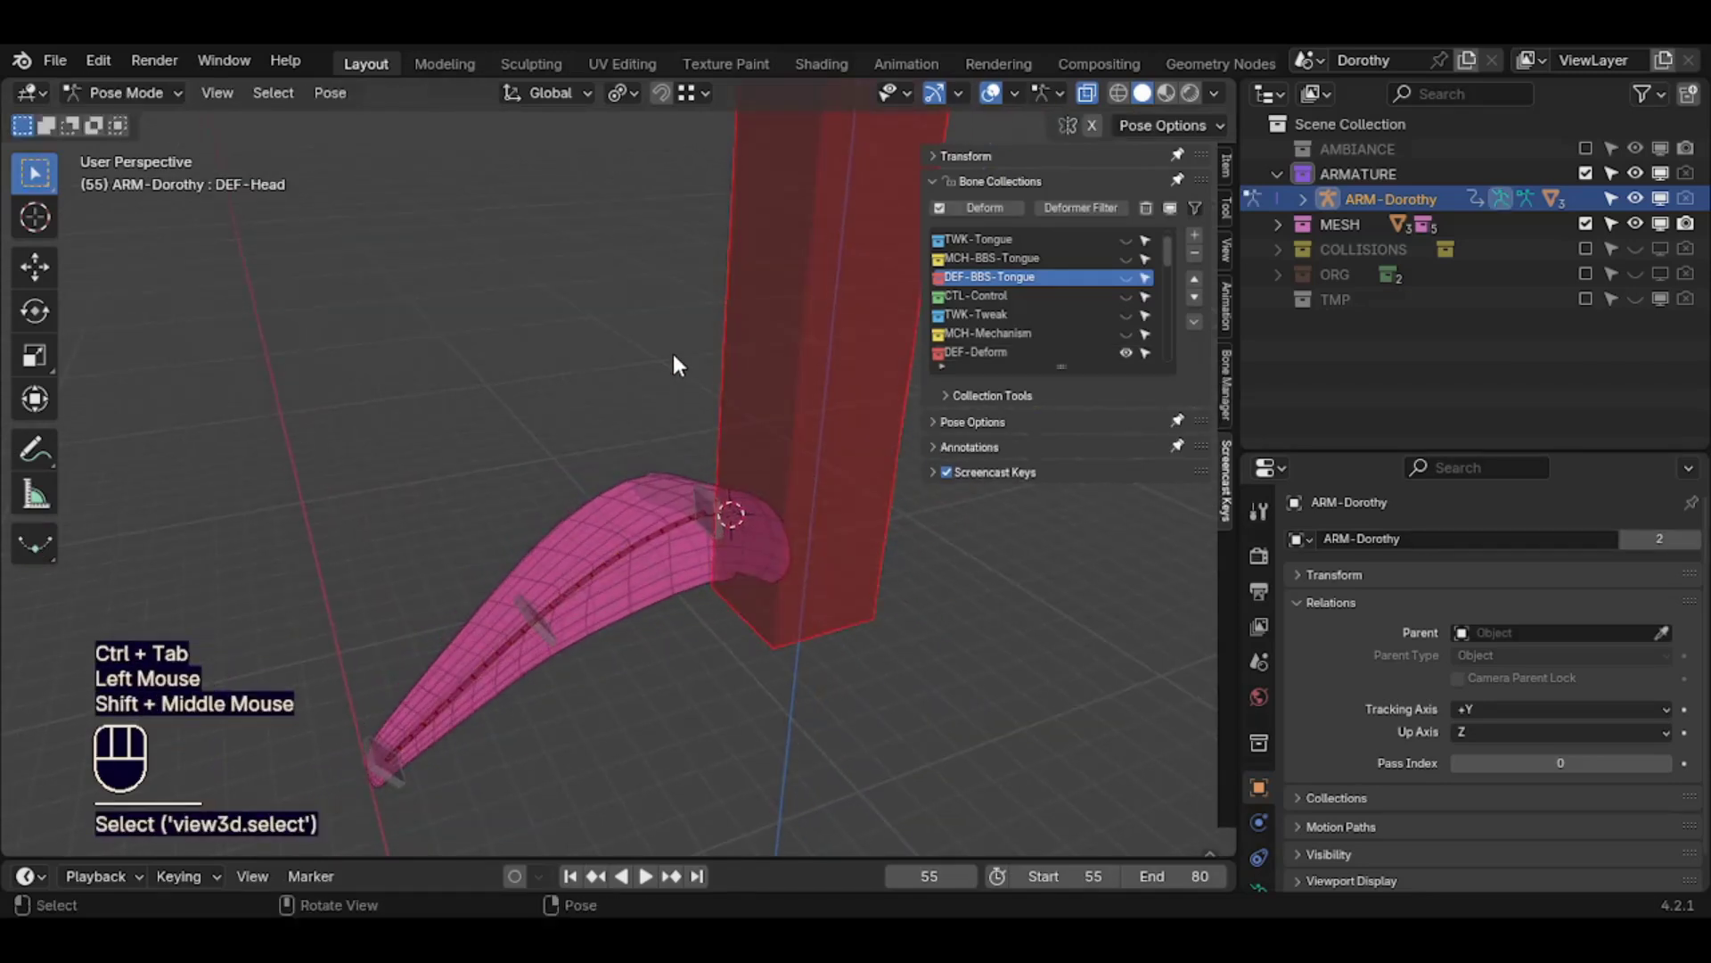
{"action": "left_click", "coordinate": [326, 93]}
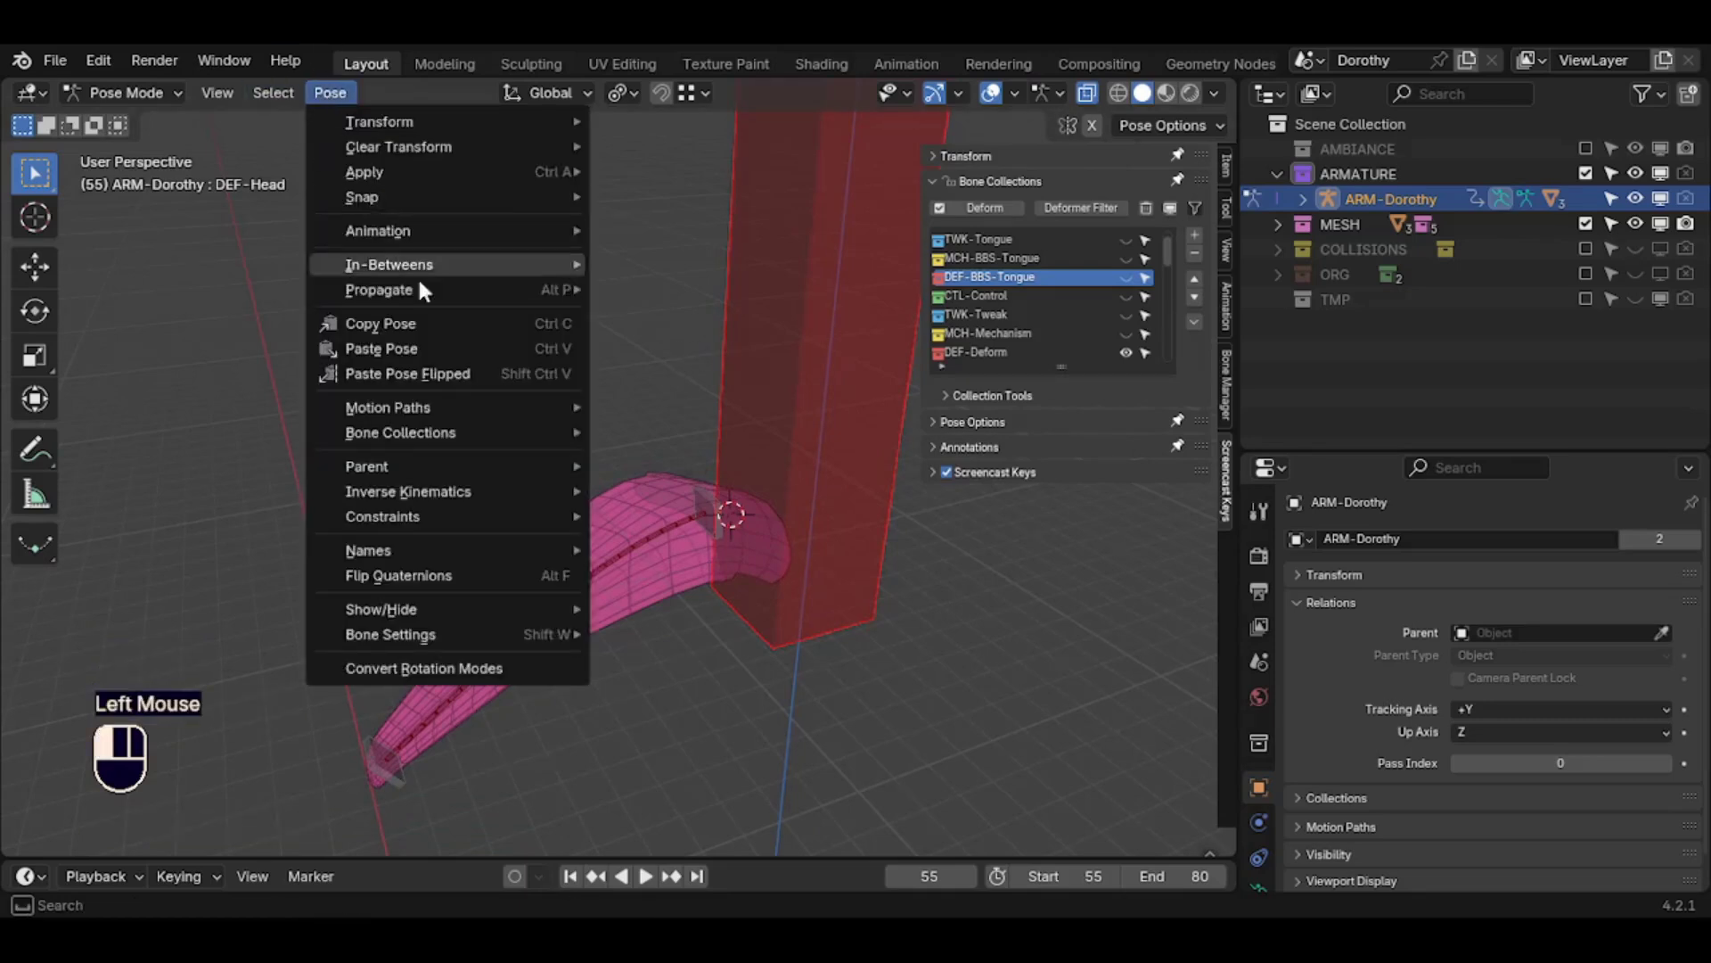
{"action": "mouse_move", "coordinate": [437, 434]}
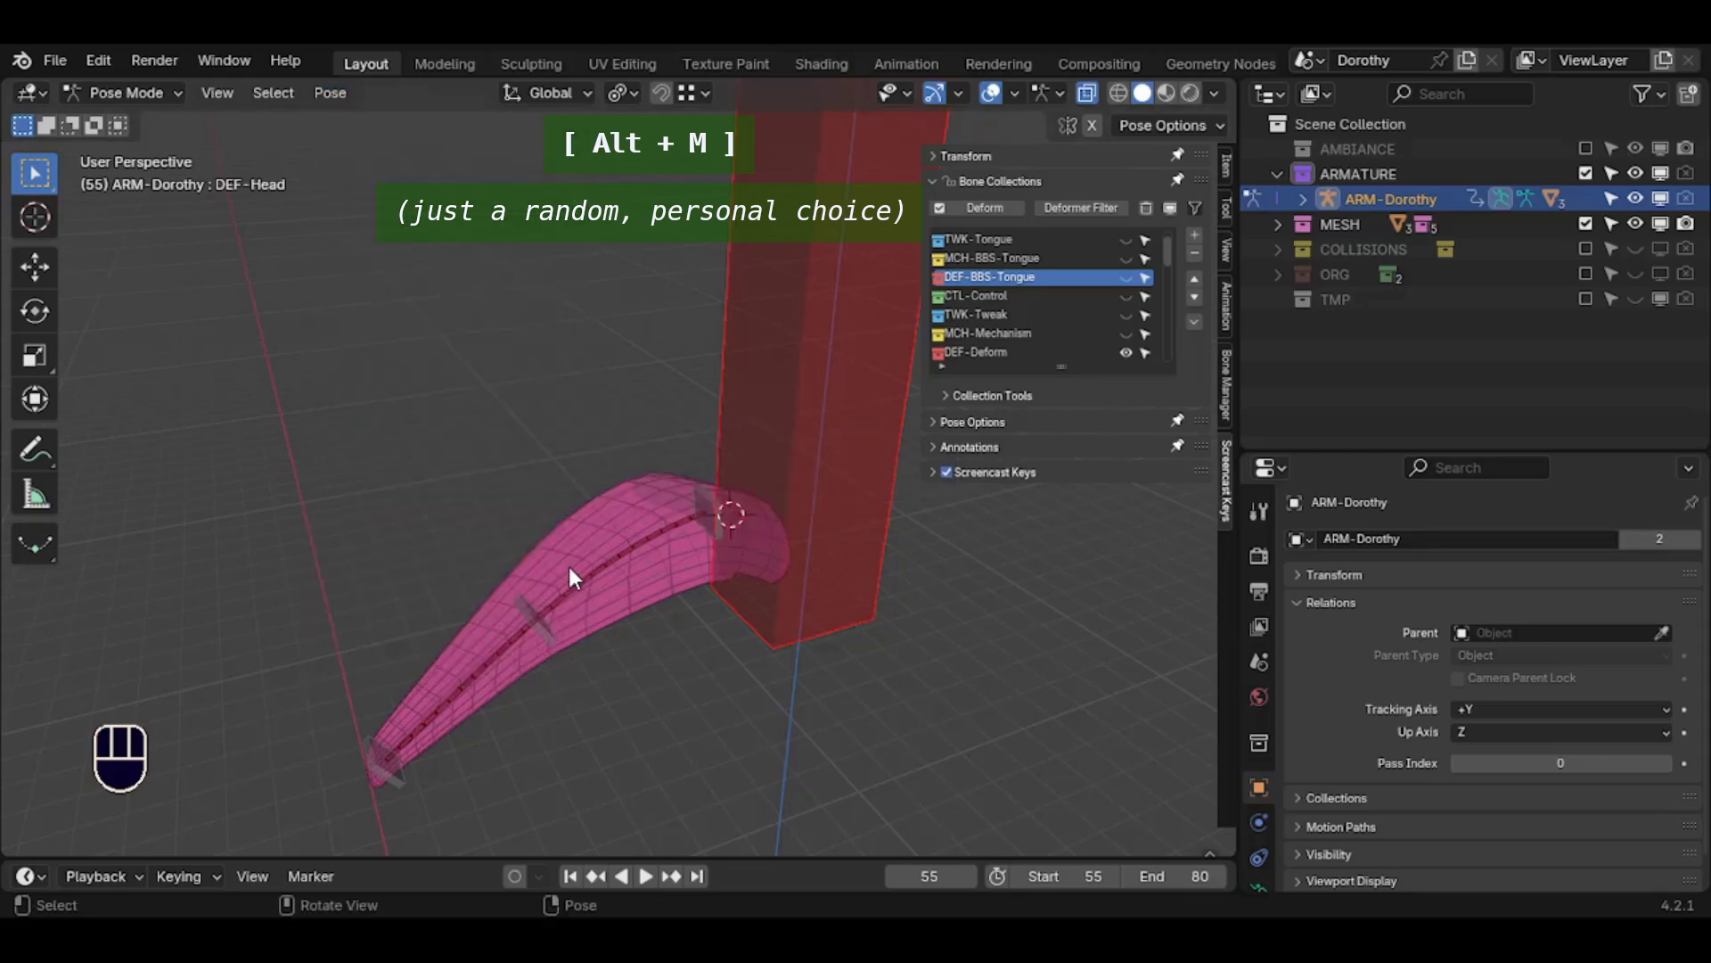
{"action": "key", "text": "alt+m"}
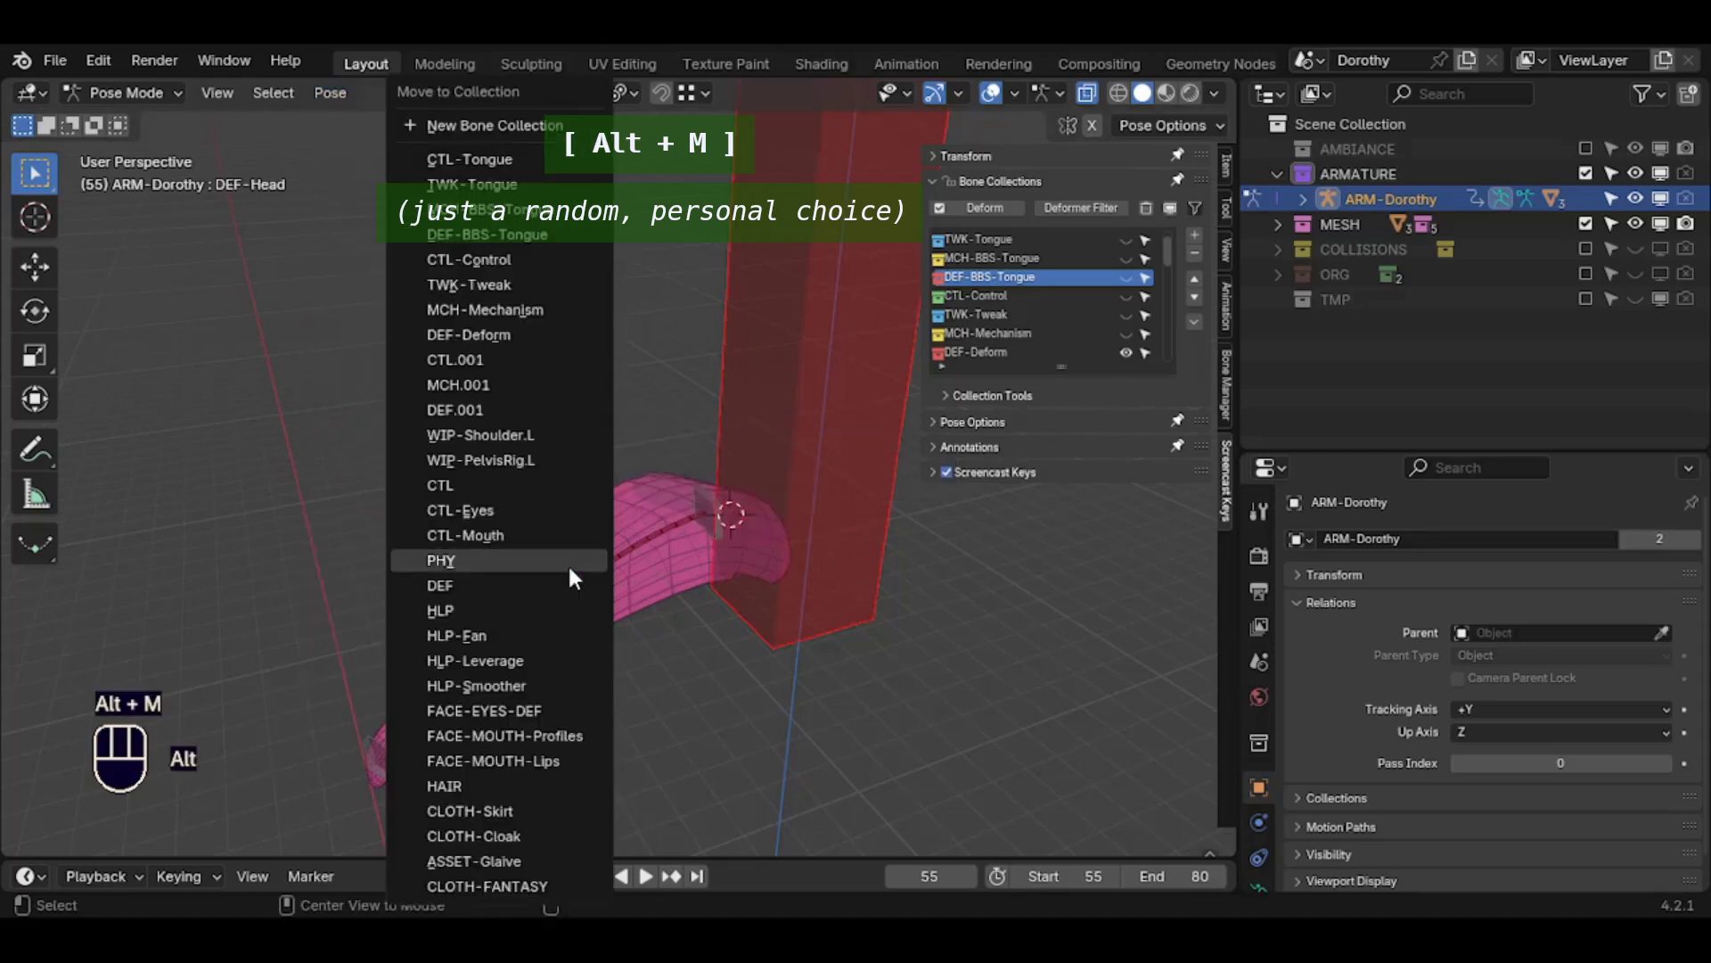
{"action": "left_click", "coordinate": [472, 233]}
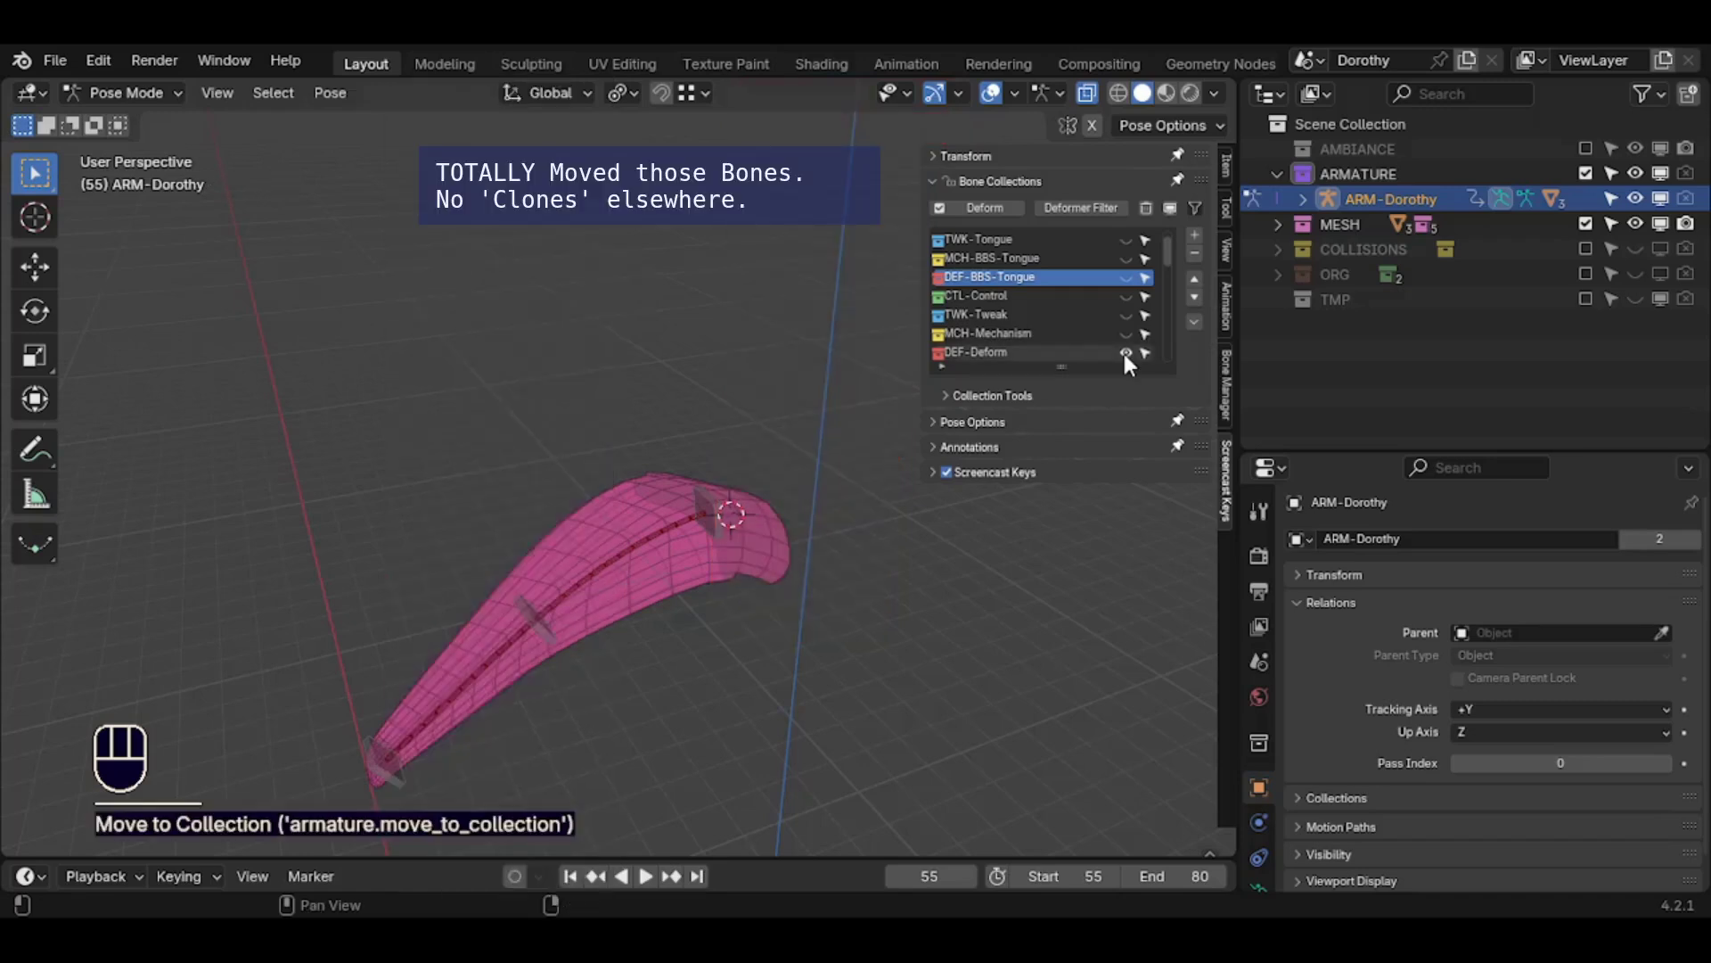
Hide the DEF-Deform bone collection, show DEF-BBS-Tongue, and shorten the bone collection list
{"action": "left_click", "coordinate": [1126, 353]}
{"action": "scroll", "coordinate": [1128, 292], "scroll_direction": "up", "scroll_amount": 1}
{"action": "left_click", "coordinate": [1126, 293]}
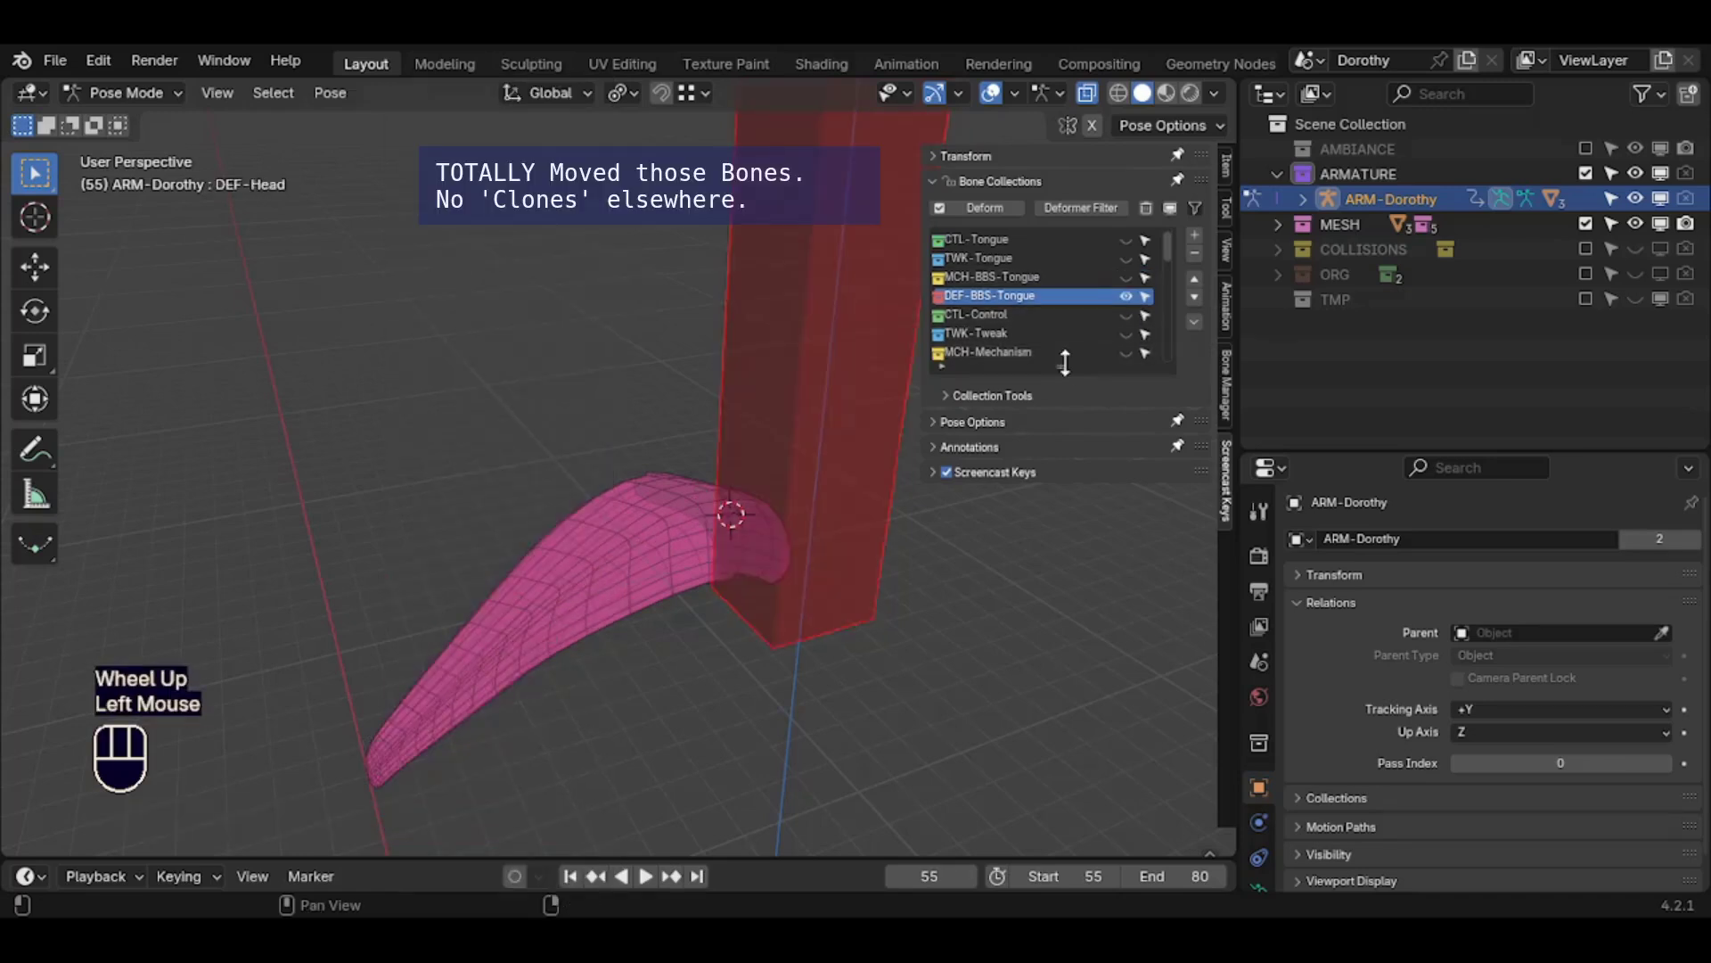
{"action": "left_click_drag", "start_coordinate": [1066, 365], "coordinate": [1072, 275]}
Review the CTL-Tongue, TWK-Tongue, MCH-BBS-Tongue and DEF-BBS-Tongue collections, toggling DEF-BBS-Tongue's visibility off and on
{"action": "left_click", "coordinate": [1028, 276]}
{"action": "left_click", "coordinate": [1025, 257]}
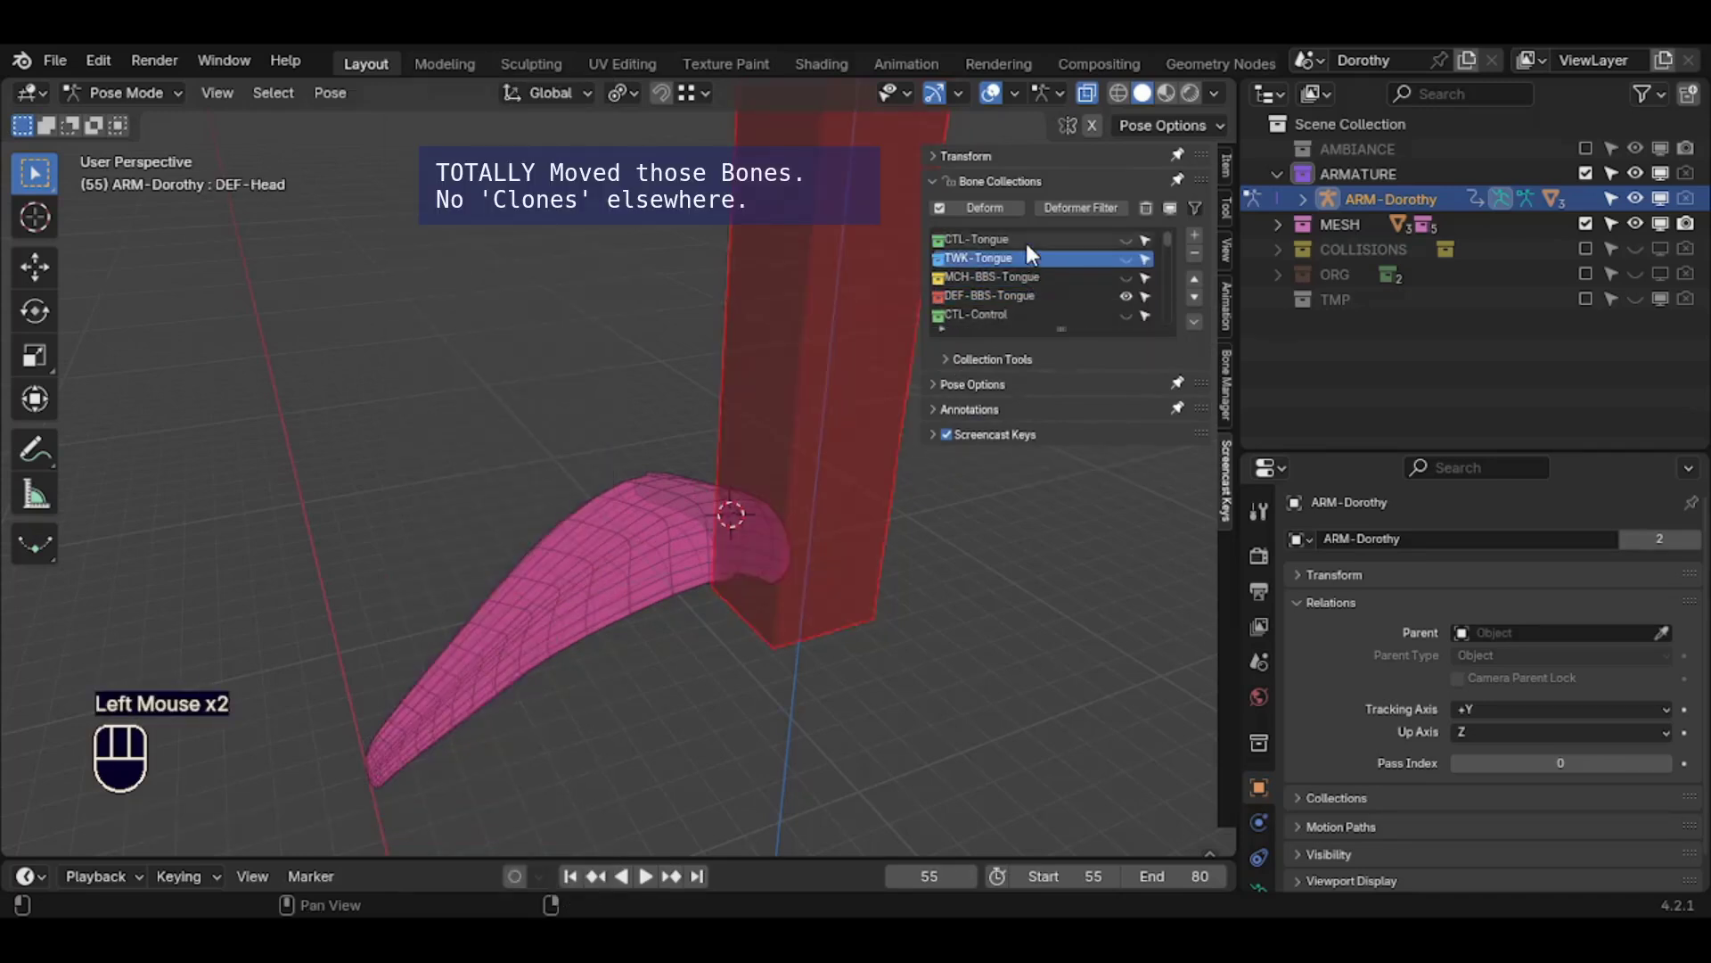
{"action": "left_click", "coordinate": [1022, 239]}
{"action": "left_click", "coordinate": [1019, 258]}
{"action": "left_click", "coordinate": [1019, 276]}
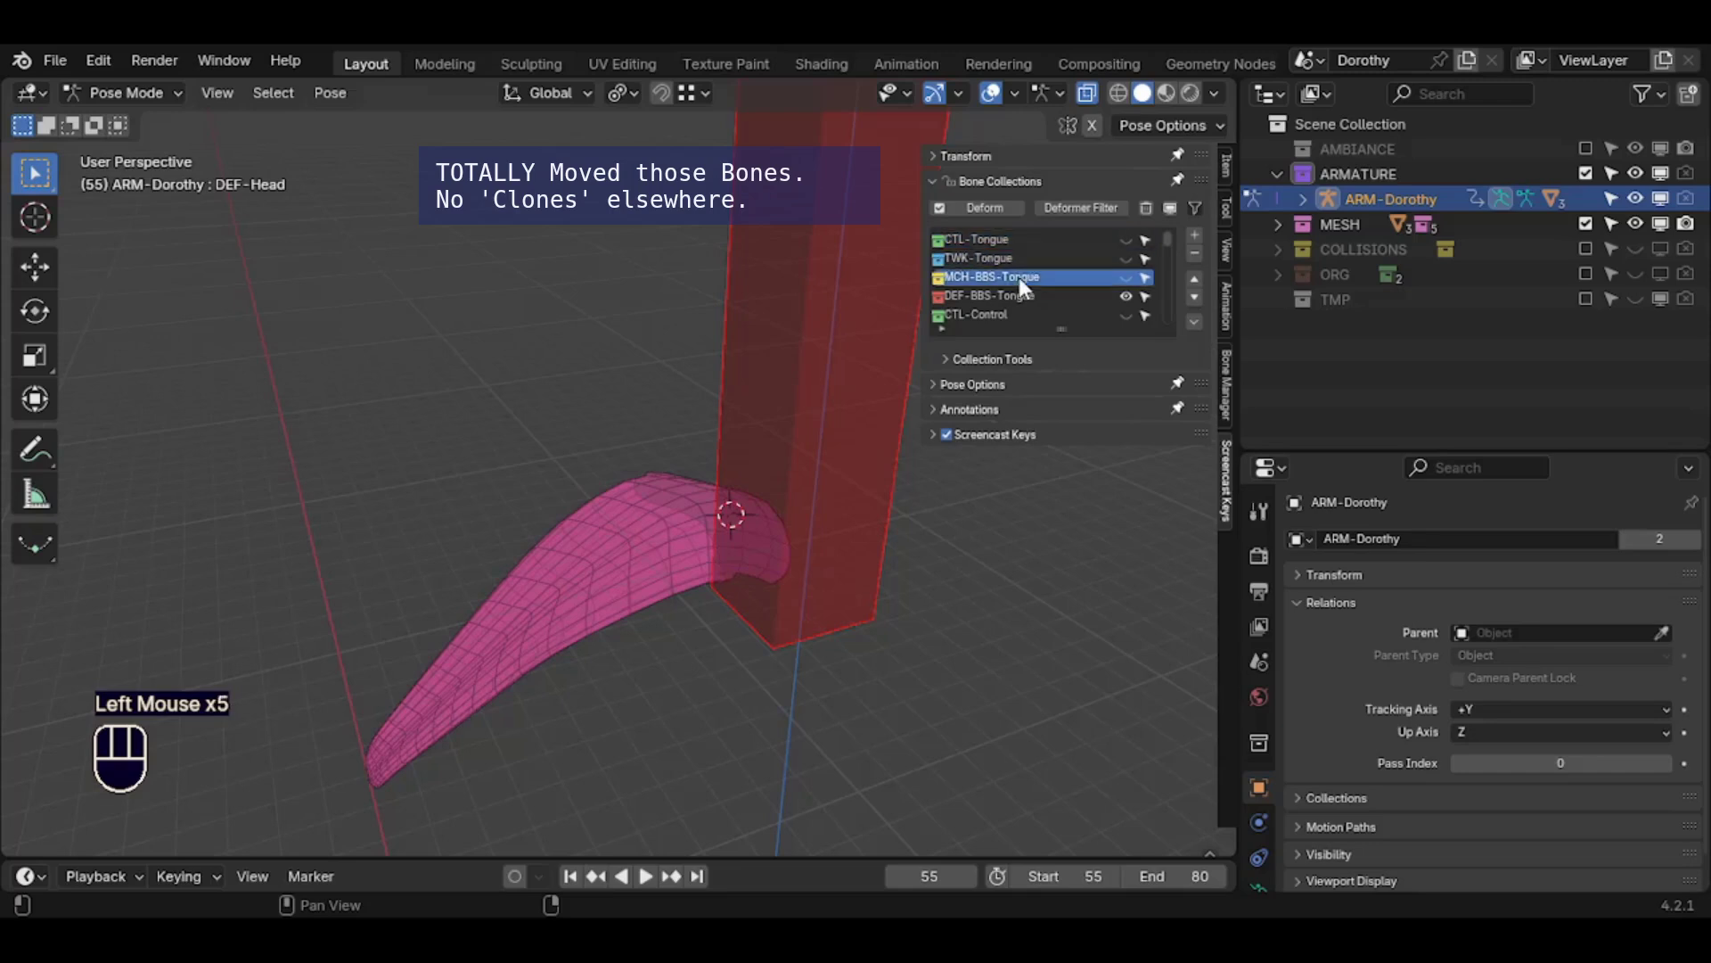
{"action": "left_click", "coordinate": [1127, 293]}
{"action": "left_click", "coordinate": [1125, 293]}
{"action": "left_click", "coordinate": [720, 476]}
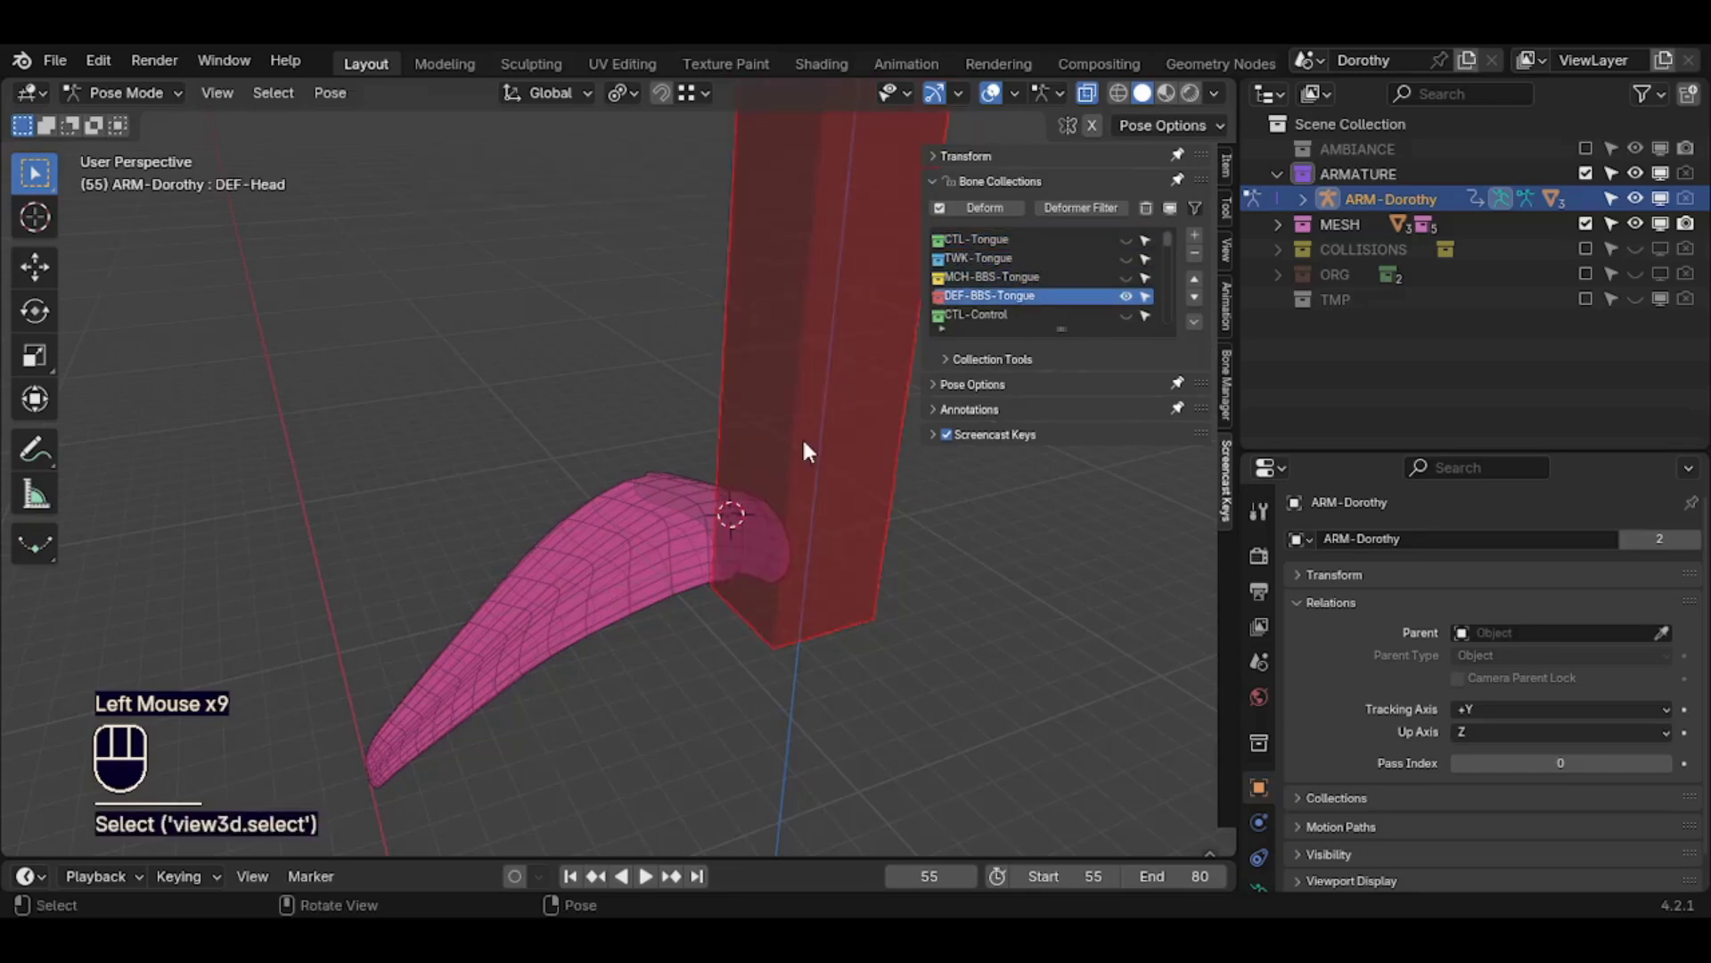
Enter Edit Mode on ARM-Dorothy and hide the DEF-Head bone
{"action": "middle_click_drag", "start_coordinate": [763, 464], "coordinate": [744, 468], "text": "shift"}
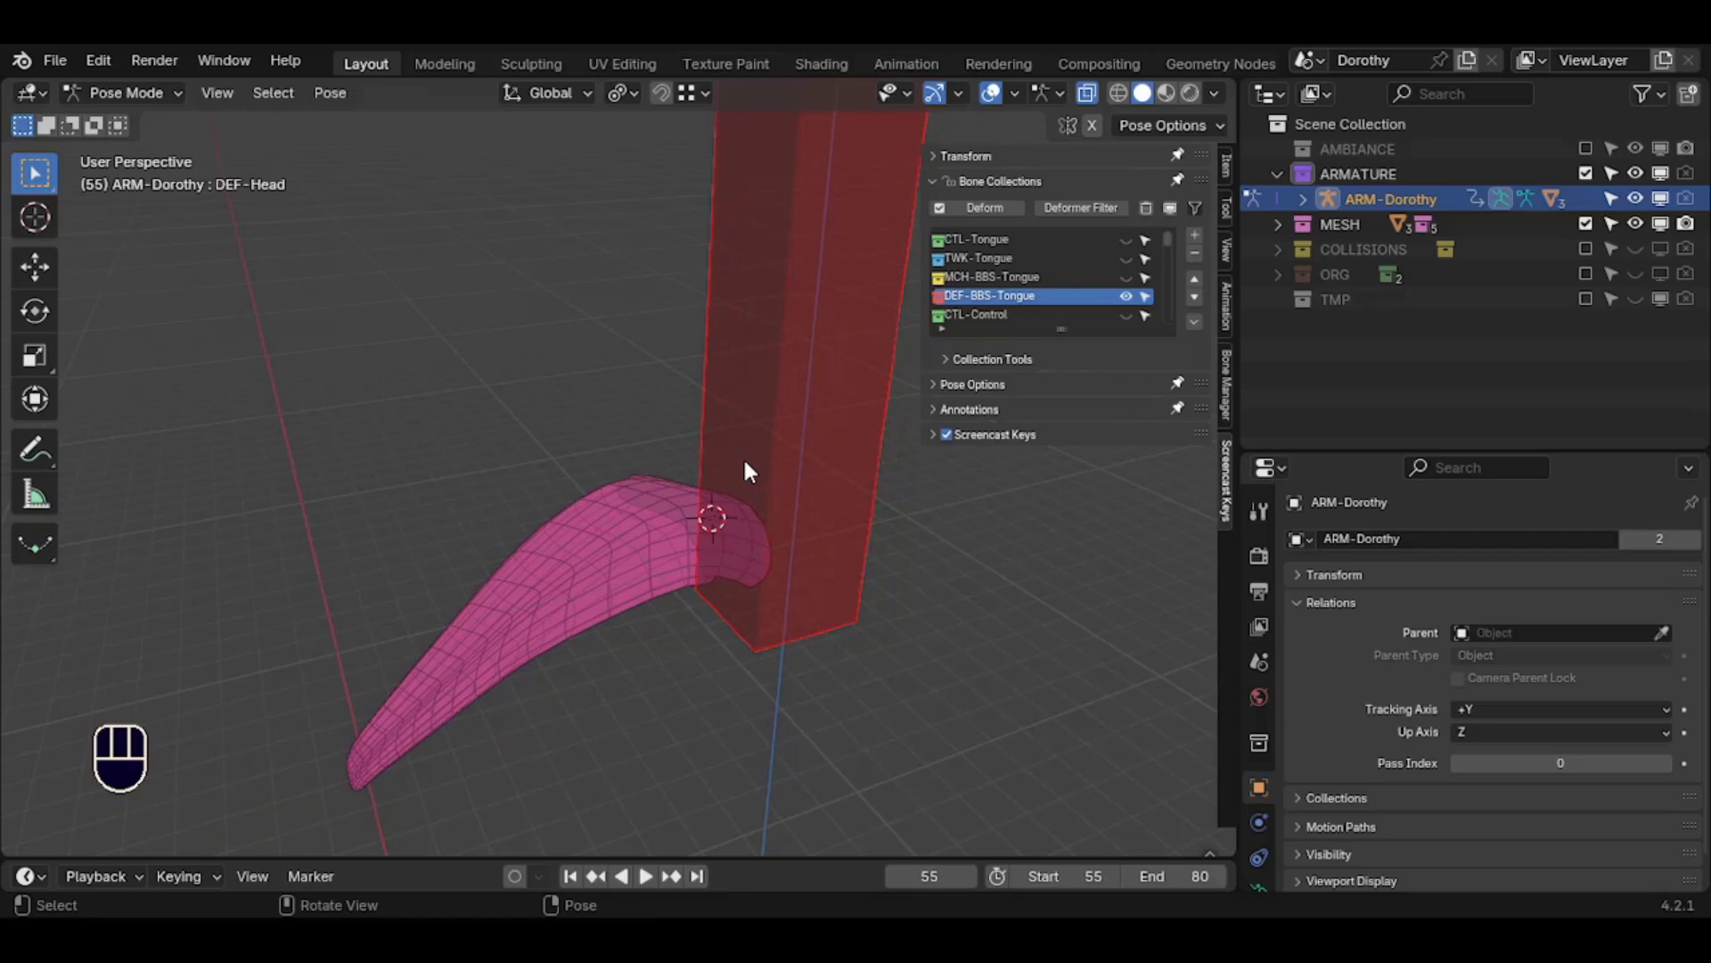
{"action": "key", "text": "Tab"}
{"action": "left_click", "coordinate": [747, 383]}
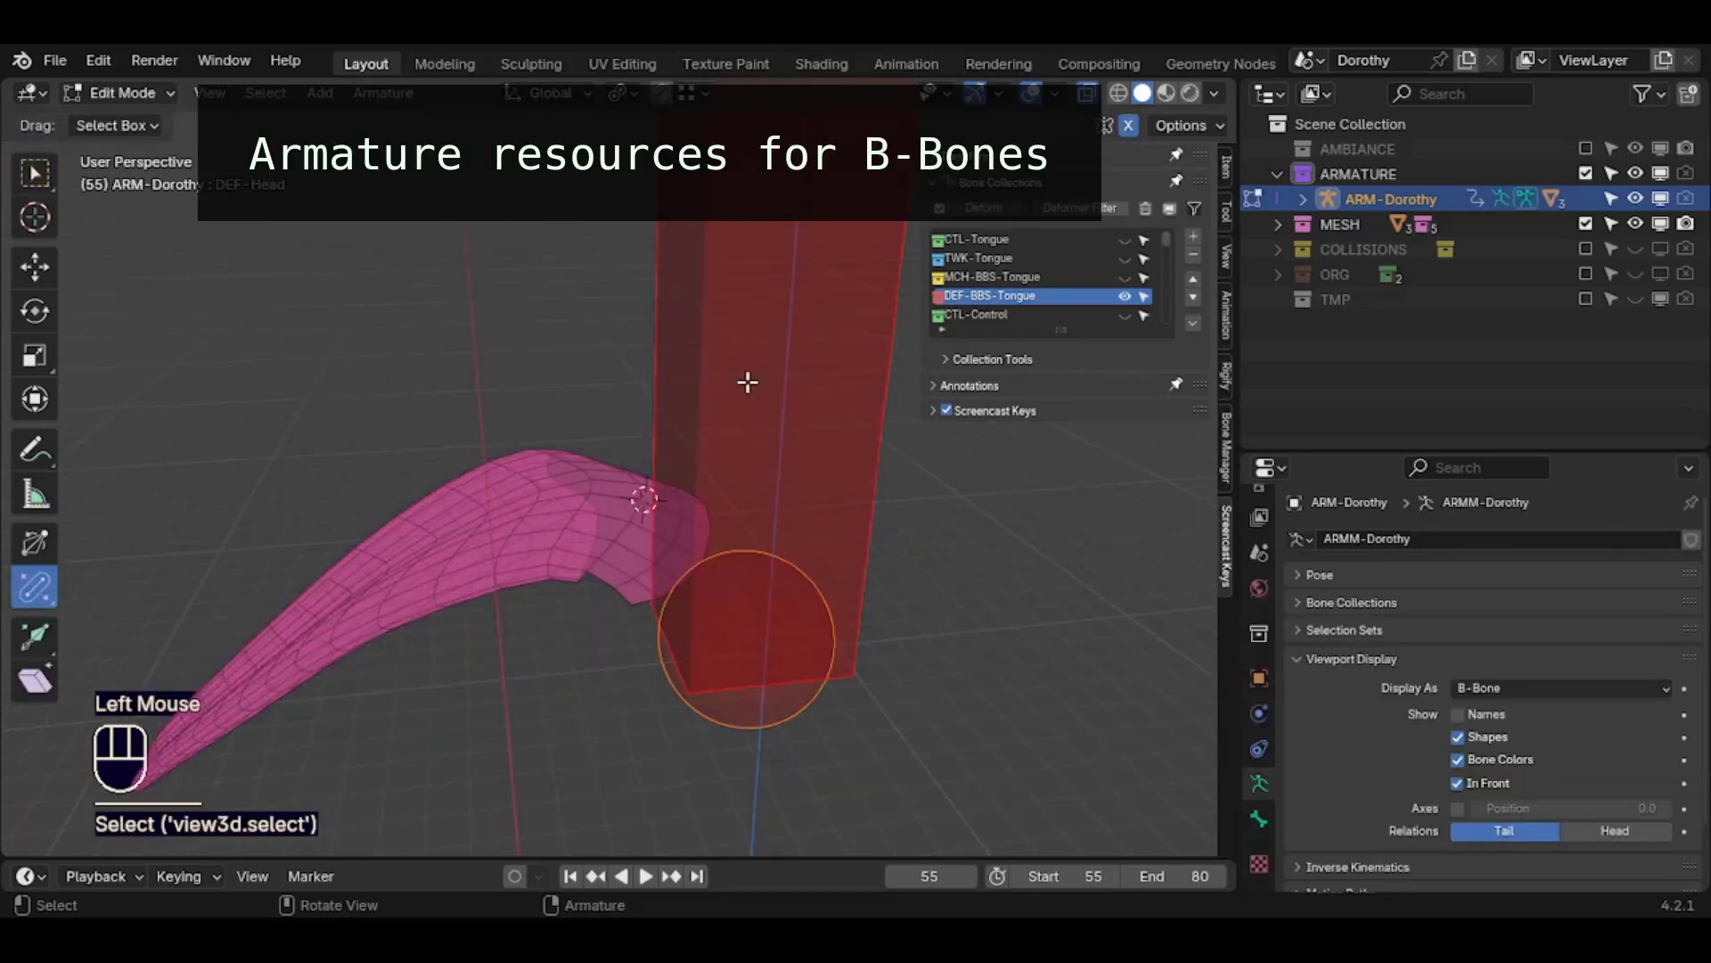
{"action": "key", "text": "h"}
{"action": "left_click", "coordinate": [695, 408]}
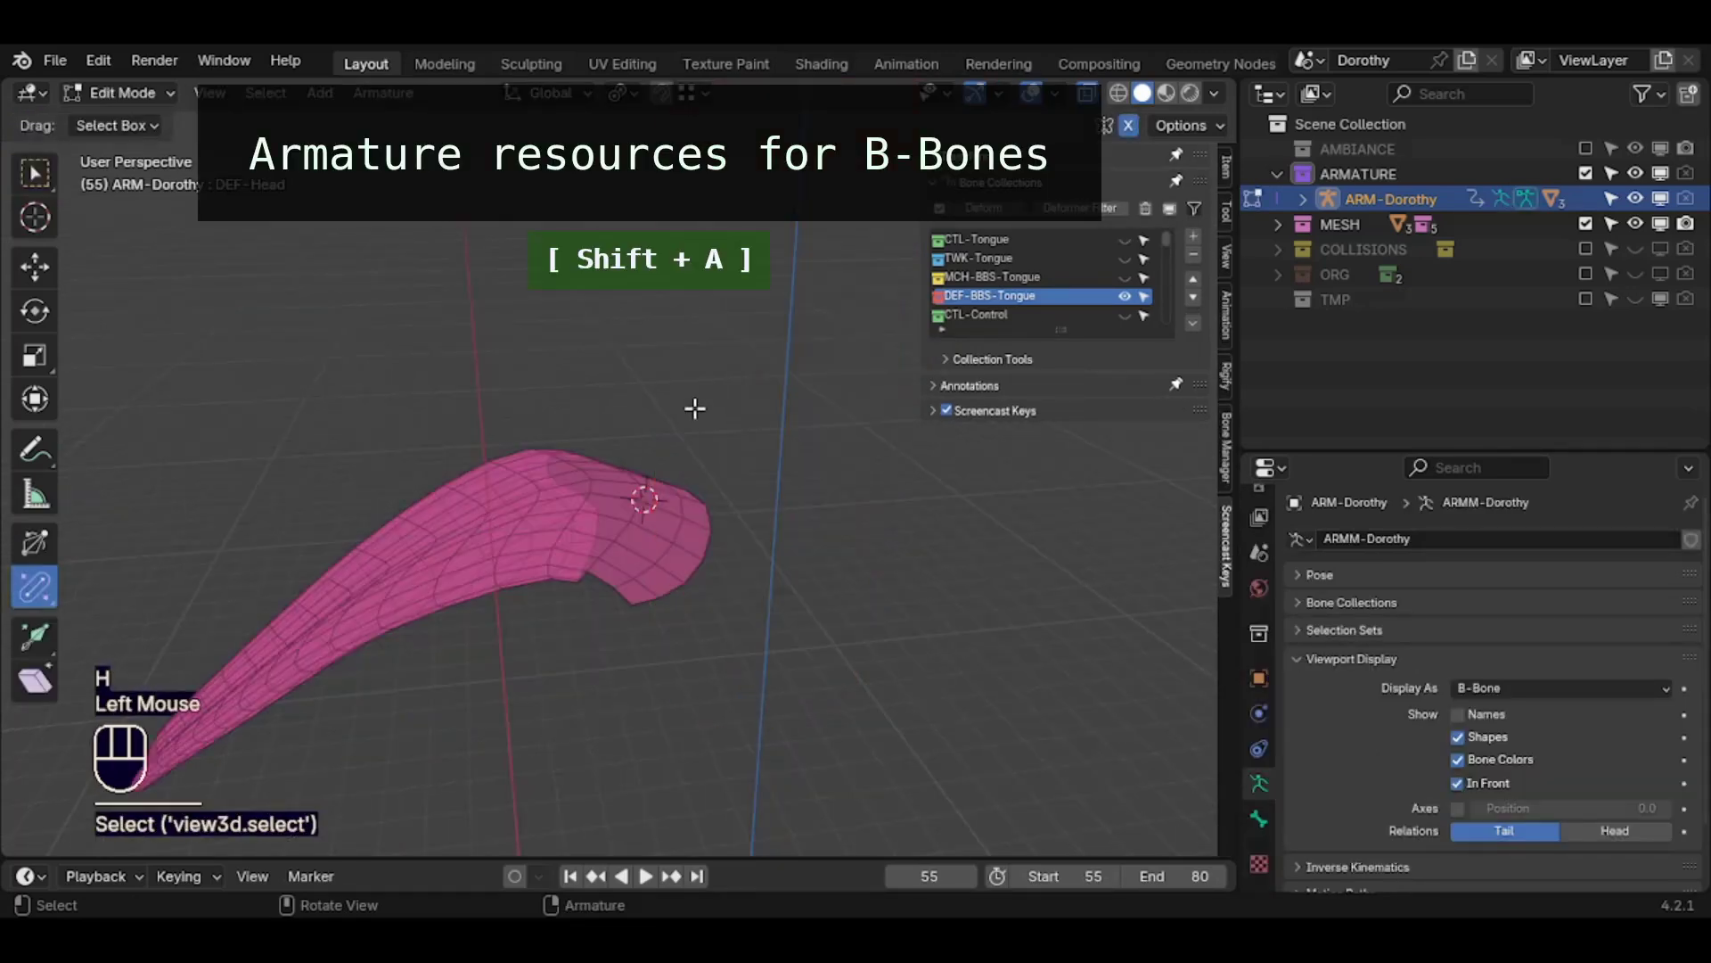
Add a new bone at the 3D cursor by the tongue's root and scale it to a workable size
{"action": "key", "text": "shift+a"}
{"action": "left_click", "coordinate": [690, 388]}
{"action": "scroll", "coordinate": [674, 339], "scroll_direction": "down", "scroll_amount": 3}
{"action": "middle_click_drag", "start_coordinate": [672, 332], "coordinate": [713, 427], "text": "shift"}
{"action": "key", "text": "s"}
{"action": "left_click", "coordinate": [681, 415]}
{"action": "scroll", "coordinate": [713, 428], "scroll_direction": "up", "scroll_amount": 3}
{"action": "key", "text": "s"}
{"action": "left_click", "coordinate": [773, 422]}
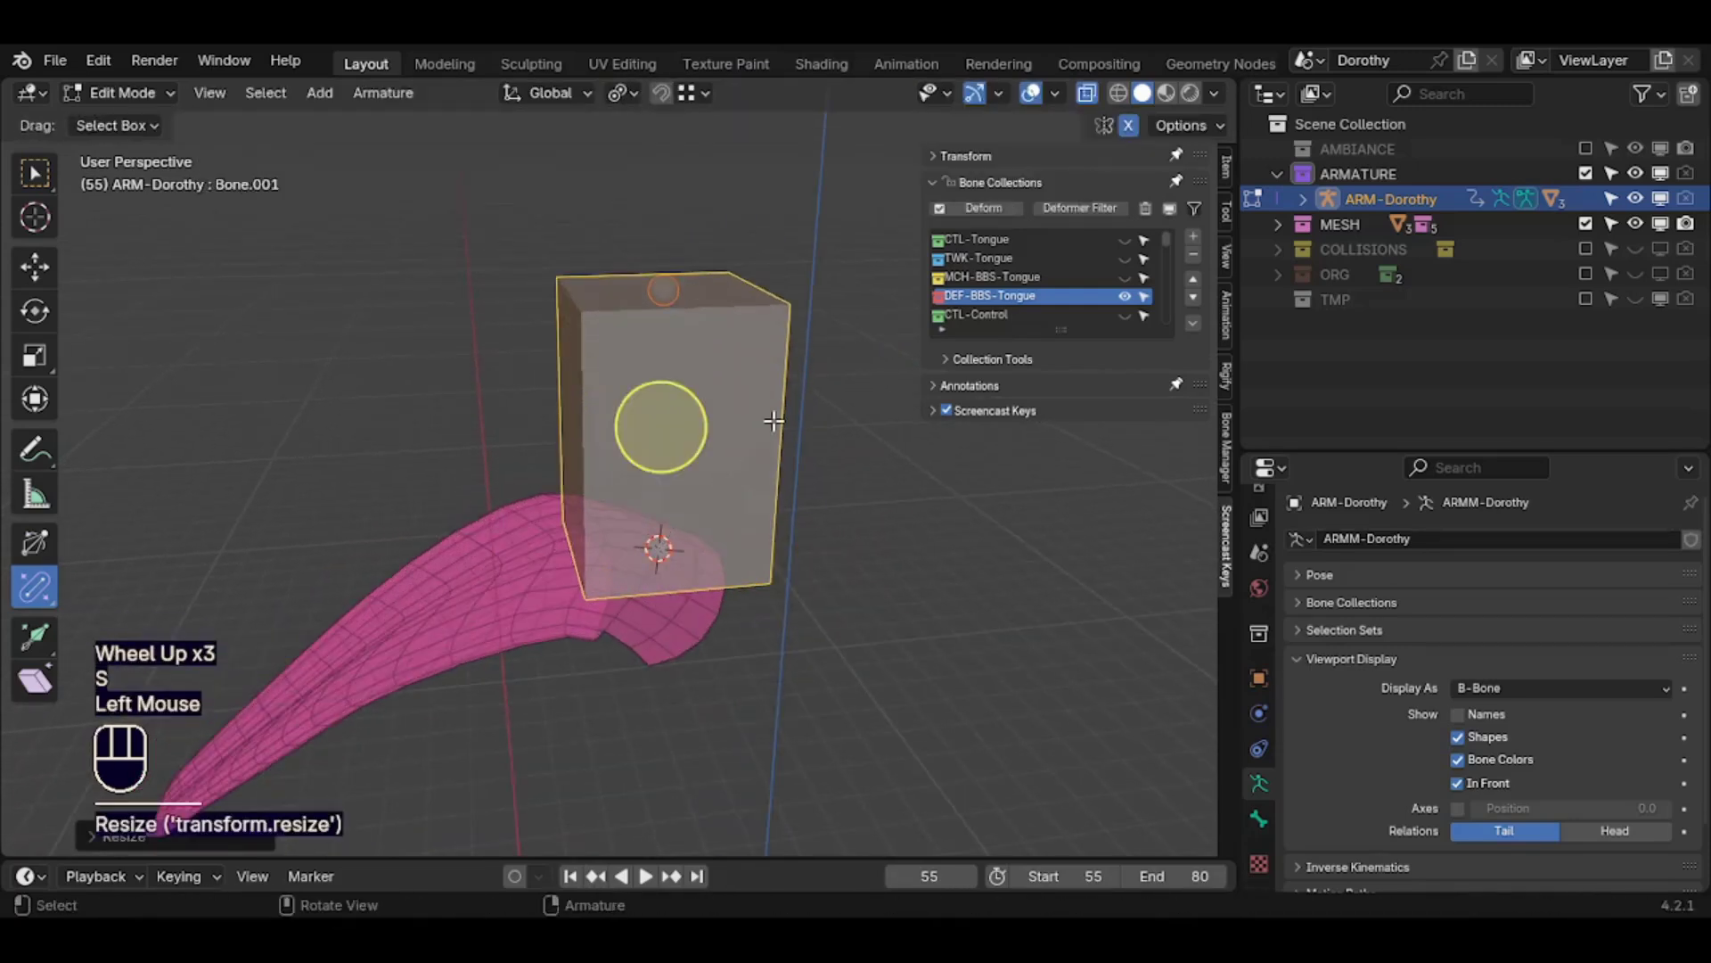
Keep the armature's bones displayed as B-Bone and show the bone axes
{"action": "left_click", "coordinate": [1494, 690]}
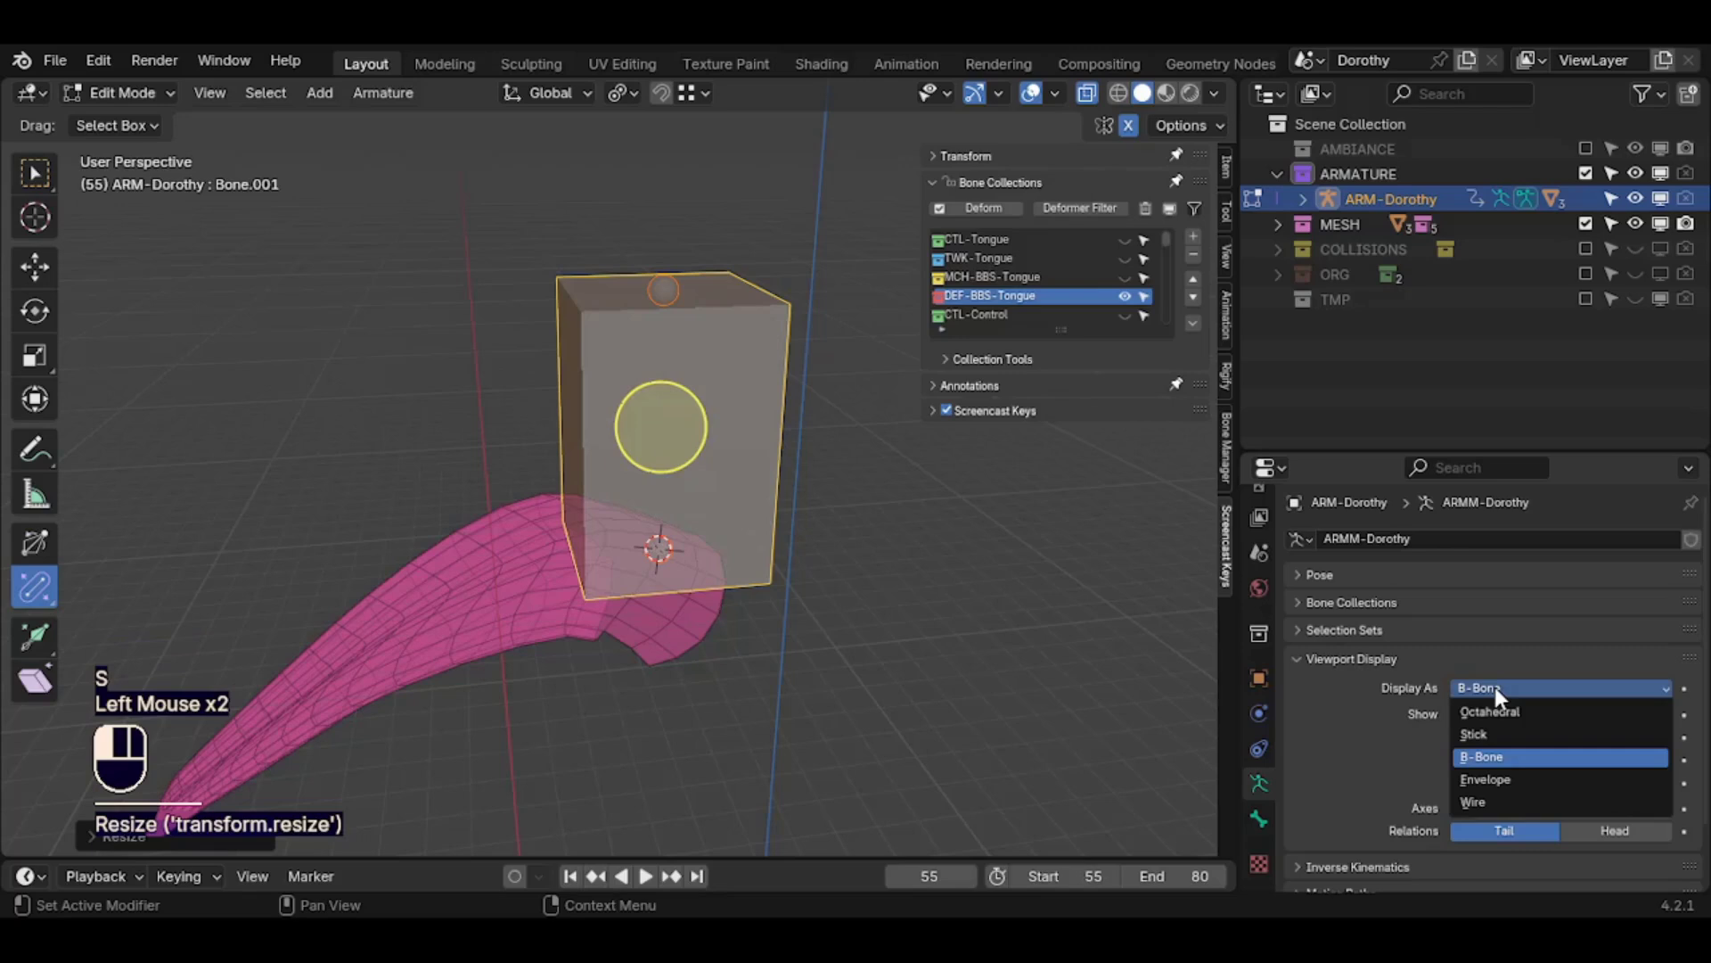
{"action": "left_click", "coordinate": [1488, 760]}
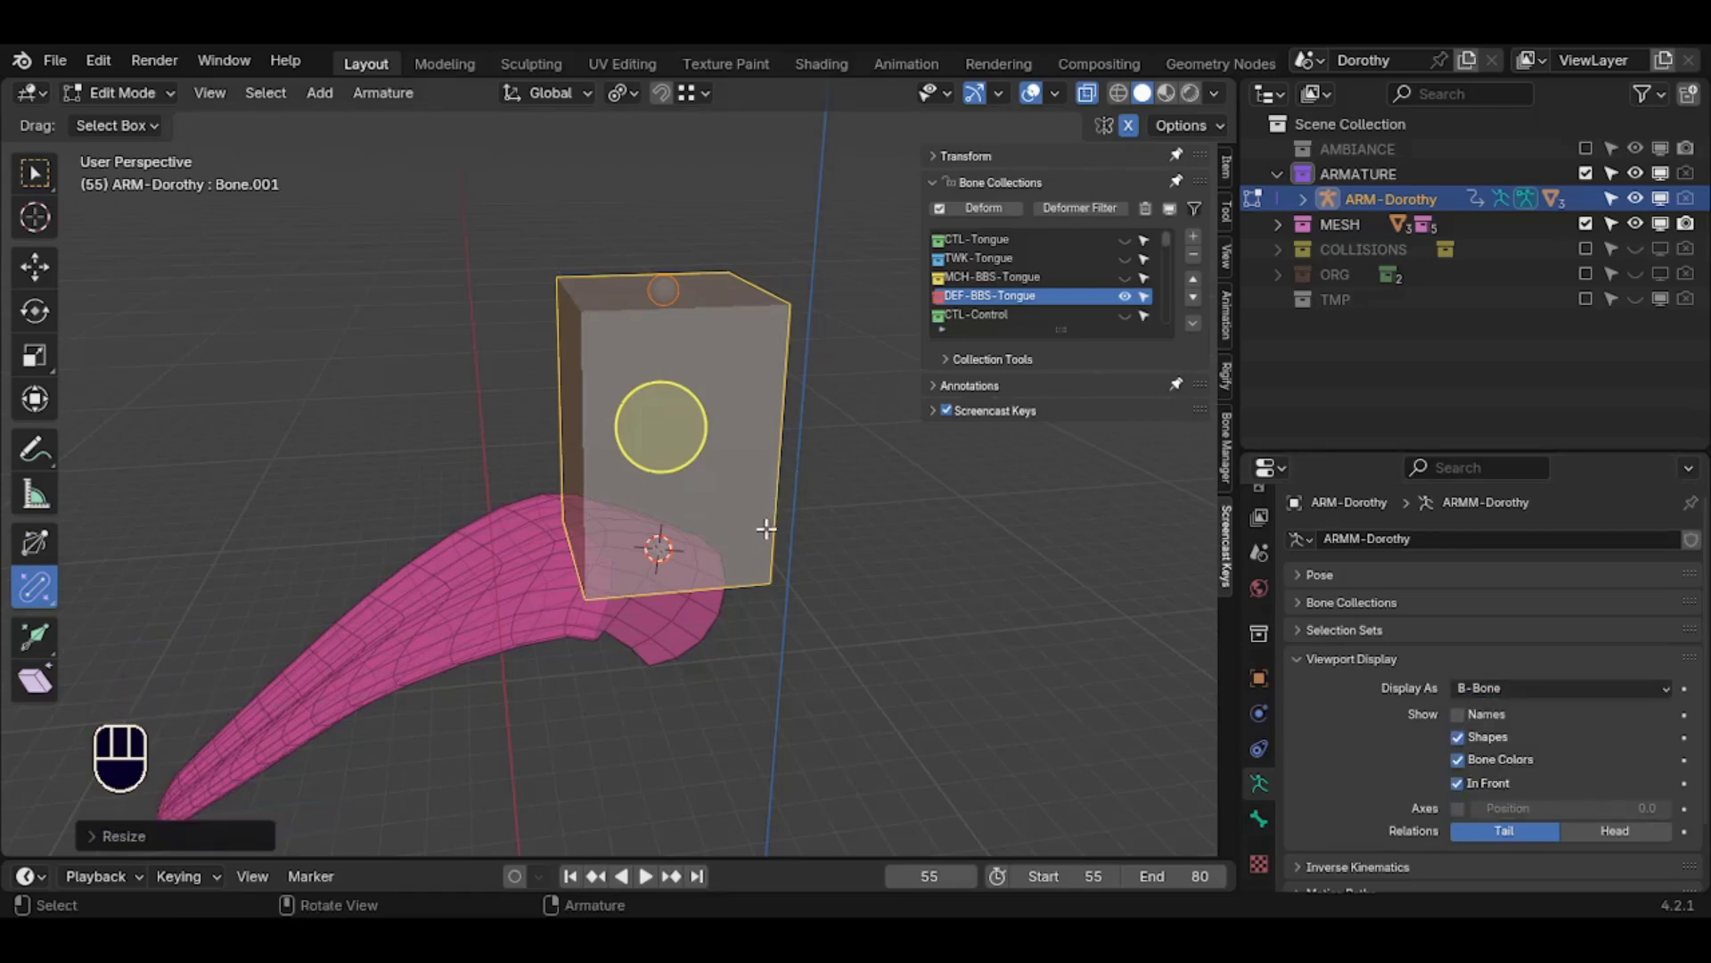
{"action": "left_click_drag", "start_coordinate": [1513, 687], "coordinate": [1507, 709]}
{"action": "left_click", "coordinate": [1526, 690]}
{"action": "left_click", "coordinate": [1532, 756]}
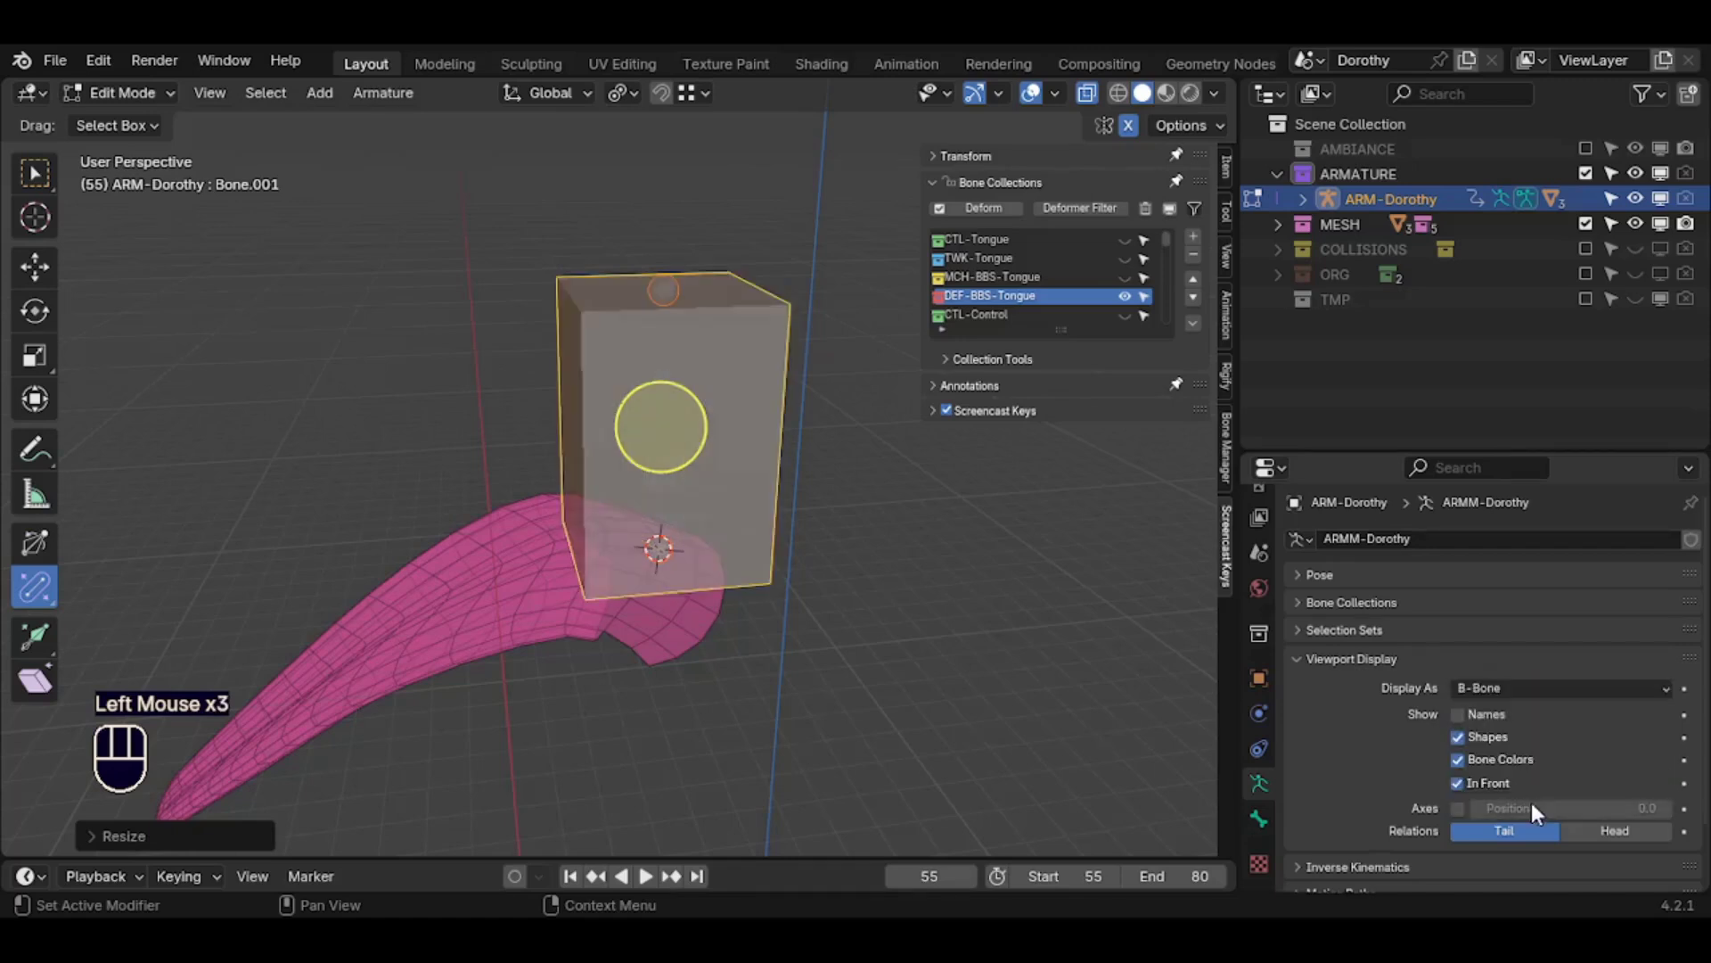
{"action": "left_click", "coordinate": [1453, 807]}
{"action": "middle_click_drag", "start_coordinate": [756, 588], "coordinate": [775, 584]}
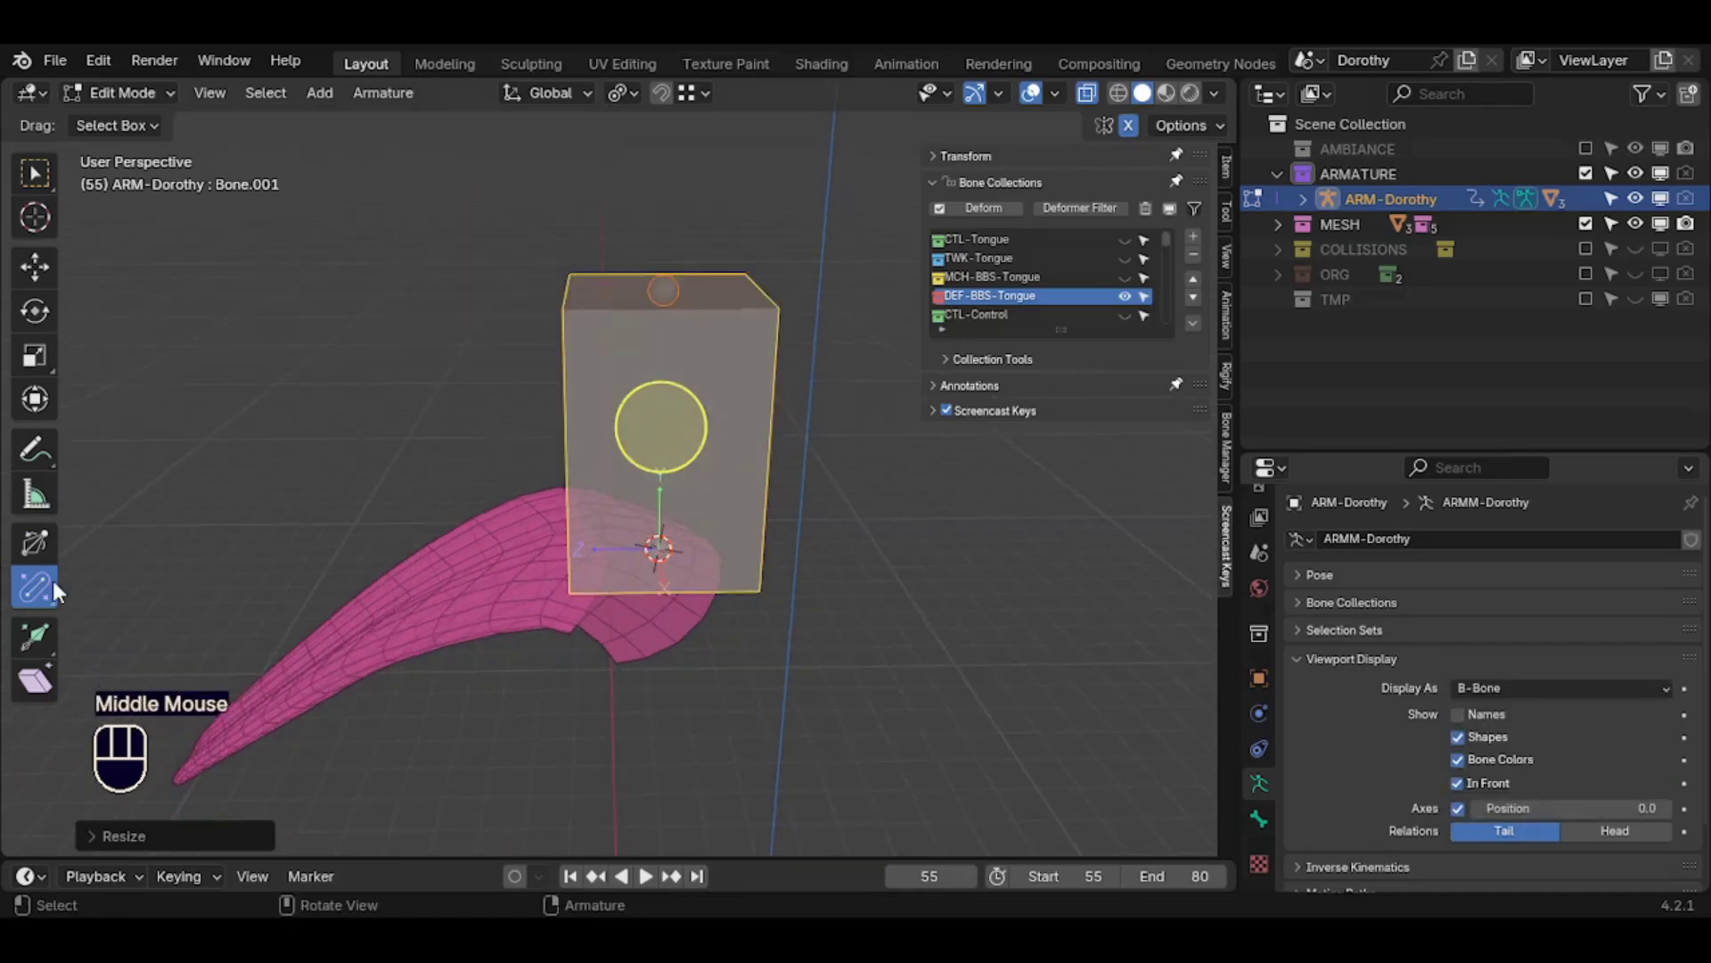
Adjust the new bone's B-Bone thickness interactively with the bone size tool
{"action": "left_click", "coordinate": [52, 581]}
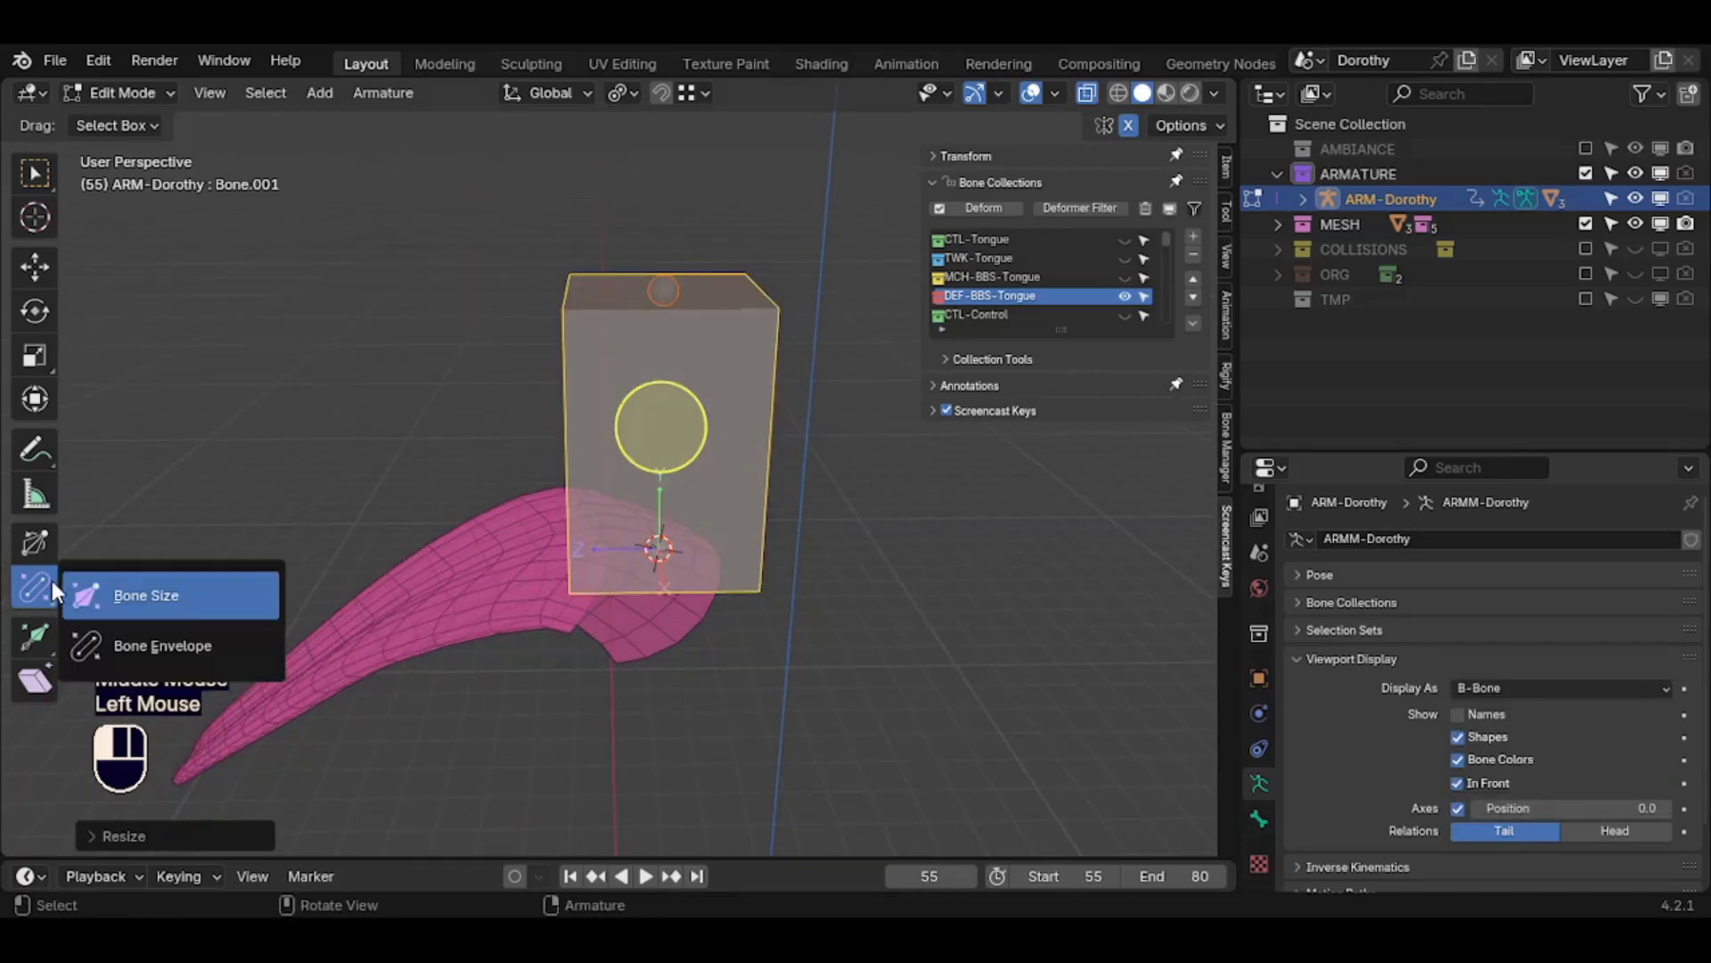
{"action": "left_click", "coordinate": [102, 624]}
{"action": "mouse_move", "coordinate": [703, 437]}
{"action": "left_mouse_down"}
{"action": "mouse_move", "coordinate": [816, 410]}
{"action": "mouse_move", "coordinate": [691, 486]}
{"action": "mouse_move", "coordinate": [806, 431]}
{"action": "mouse_move", "coordinate": [686, 437]}
{"action": "left_mouse_up"}
Rescale the new bone's thickness with the Scale BBone command
{"action": "left_click", "coordinate": [383, 92]}
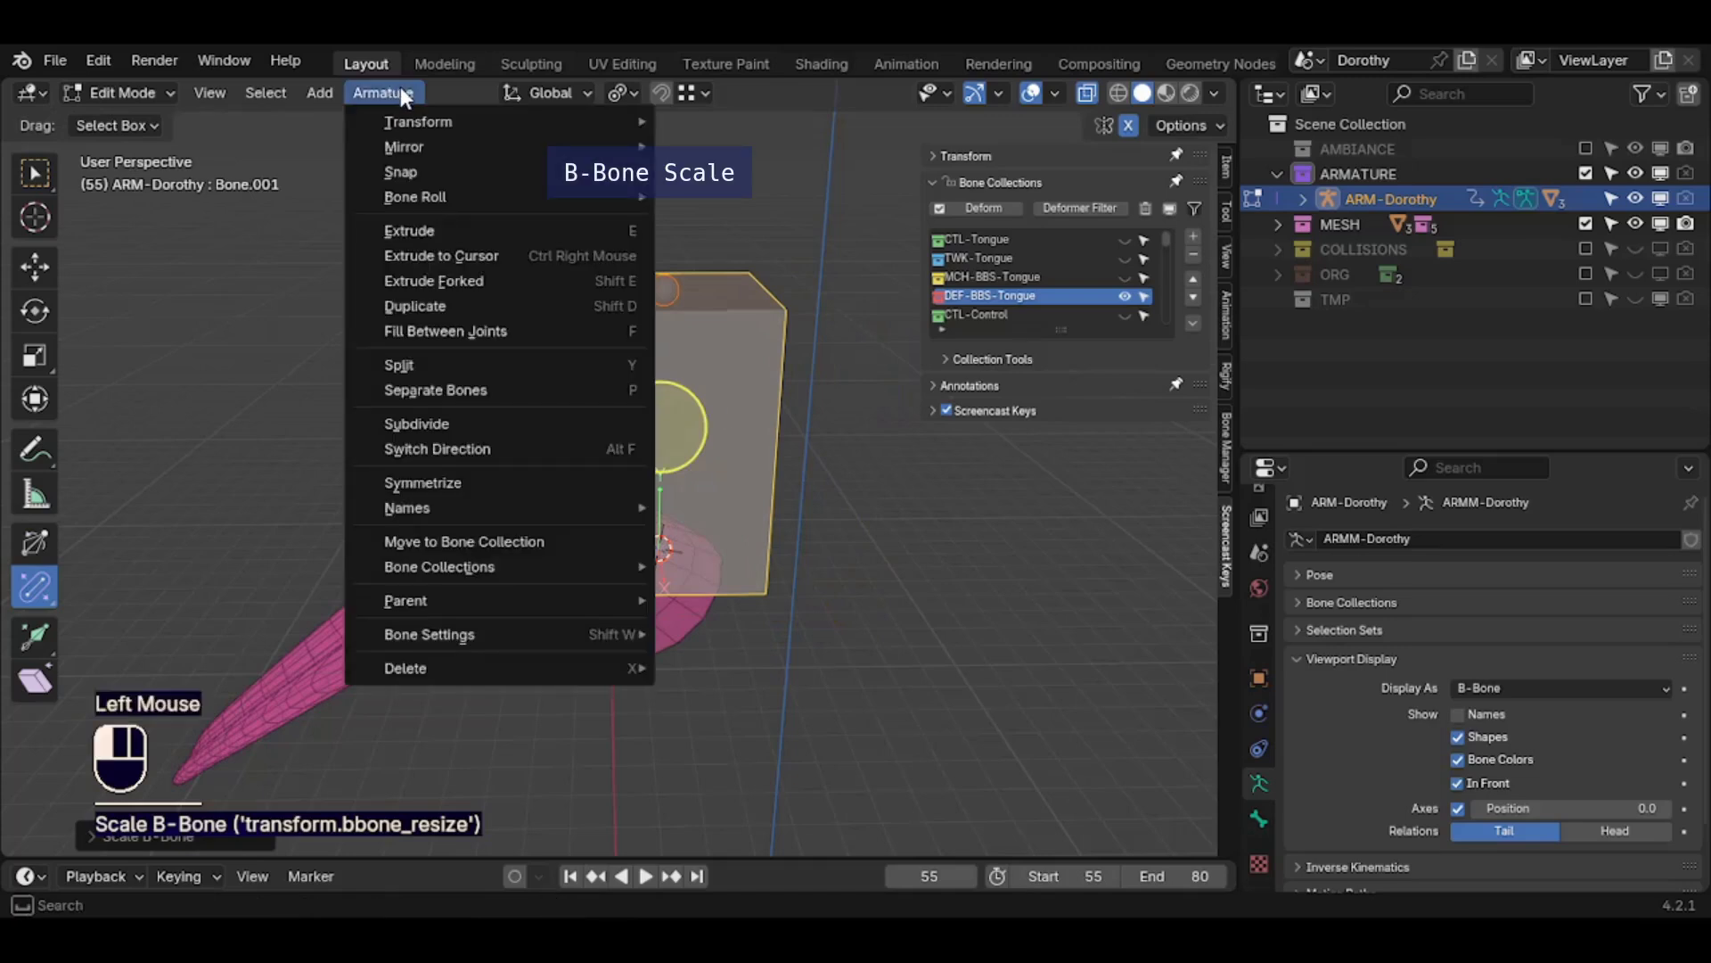
{"action": "mouse_move", "coordinate": [416, 116]}
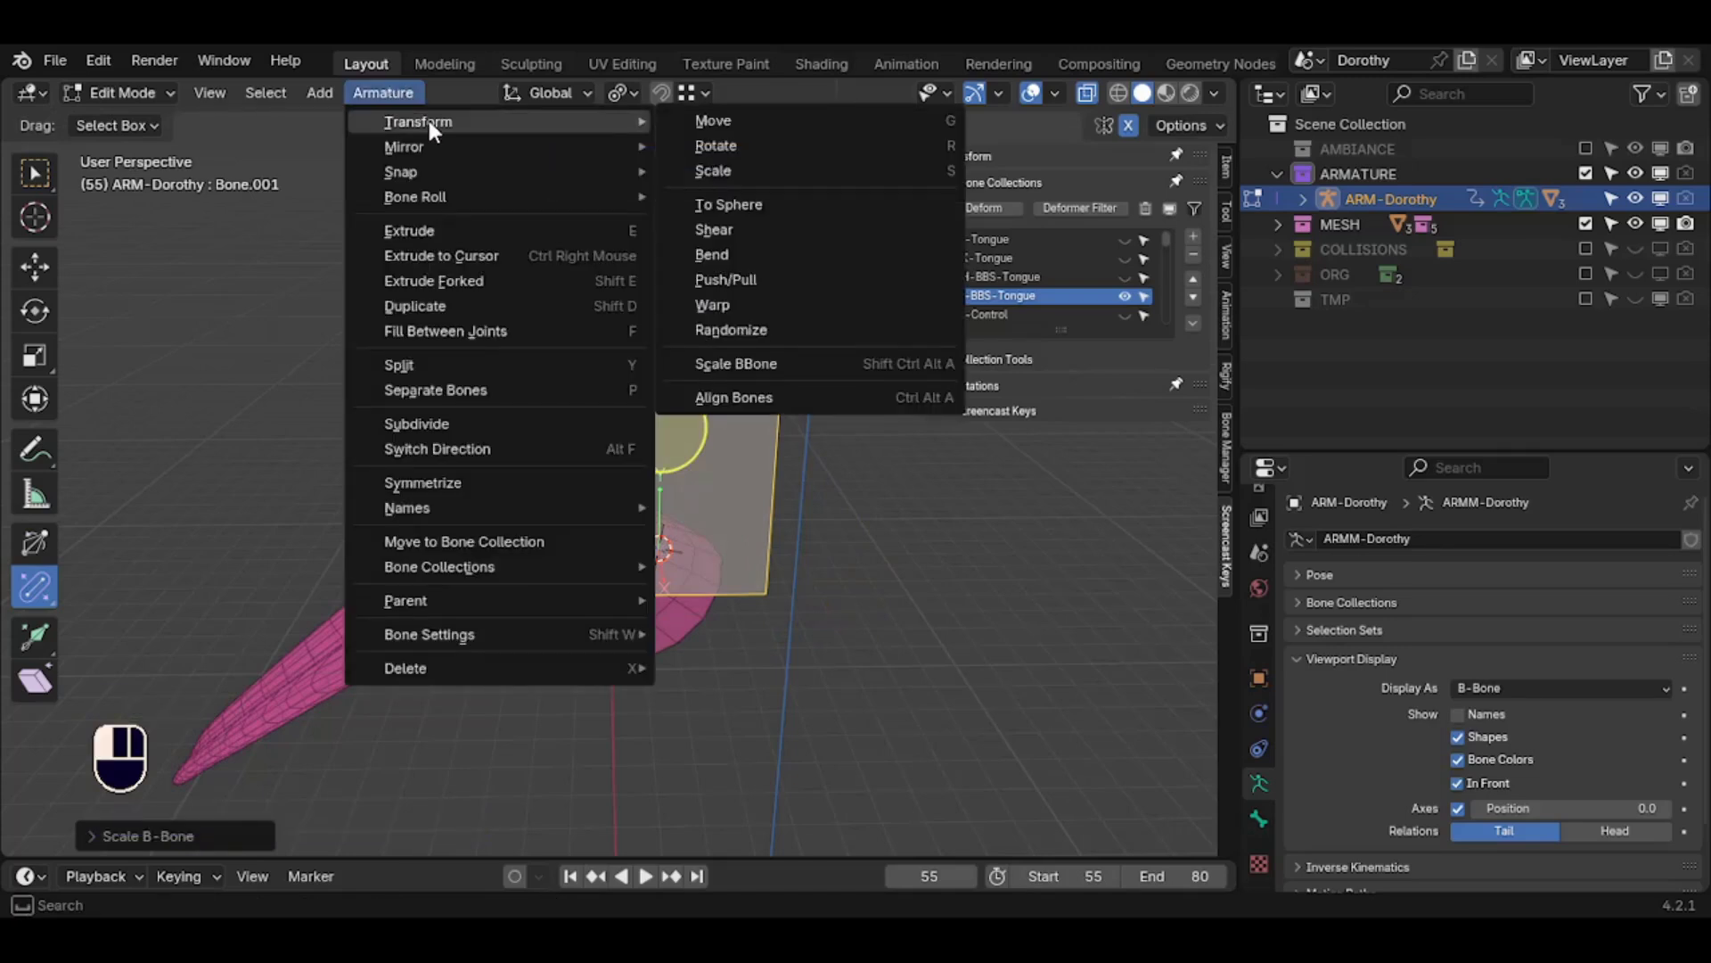
{"action": "left_click", "coordinate": [824, 363]}
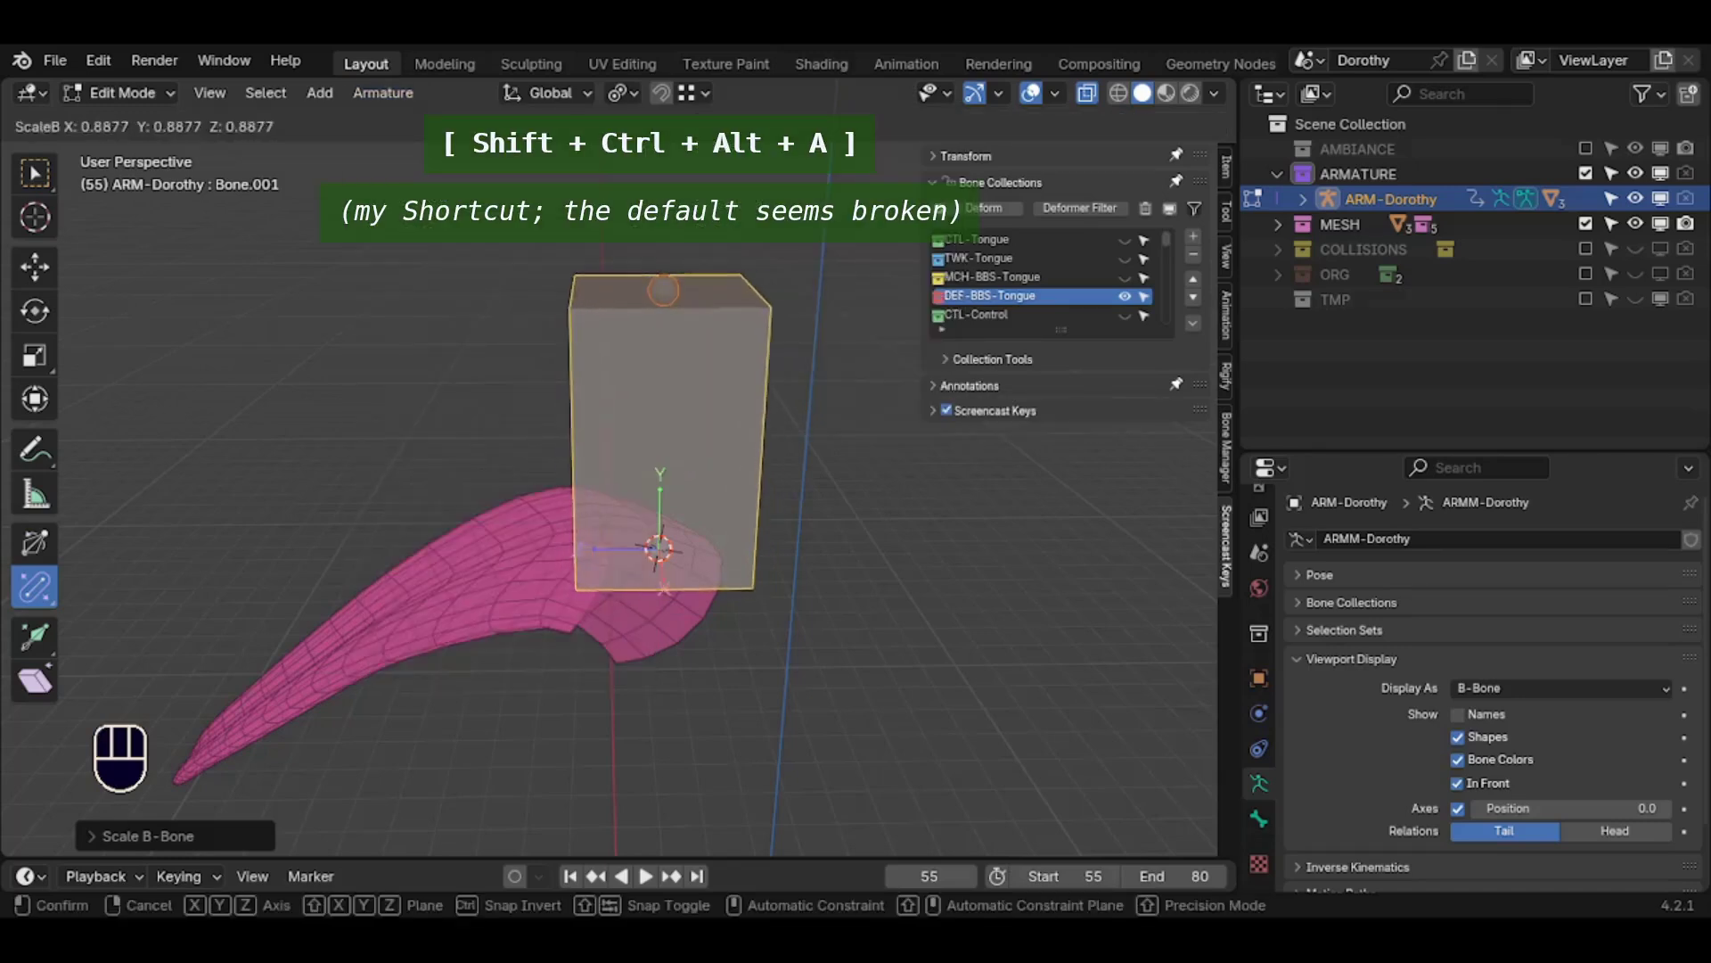
{"action": "key", "text": "Escape"}
{"action": "key", "text": "shift+ctrl+alt+a"}
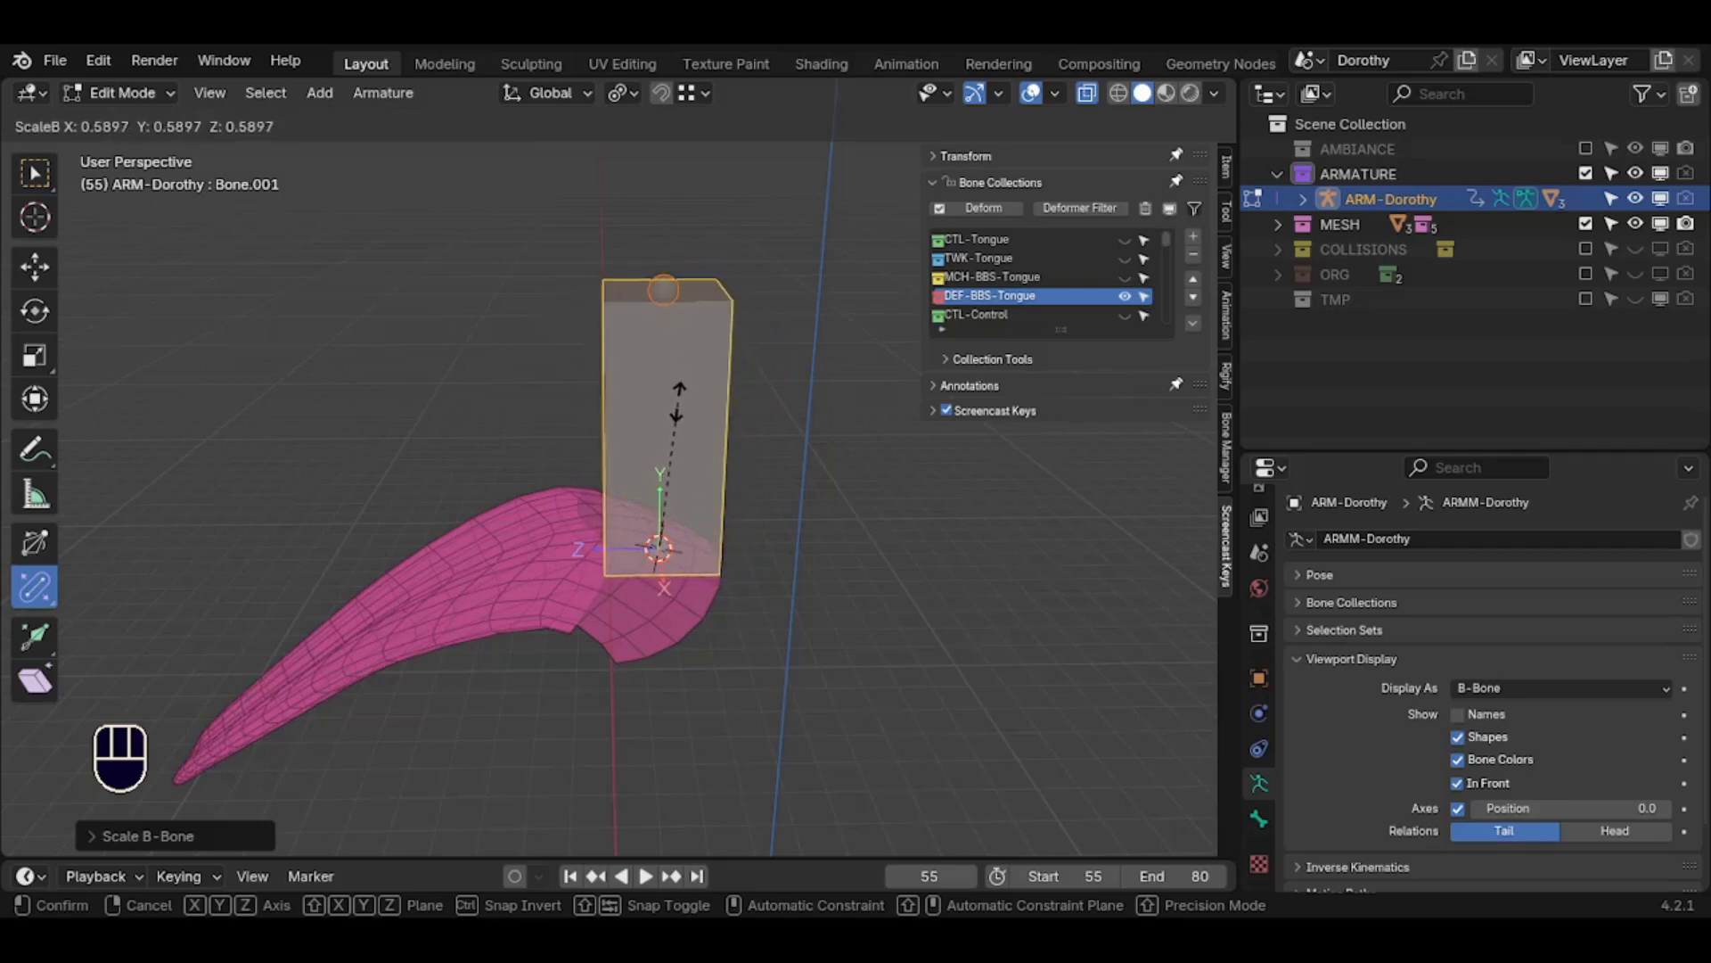
{"action": "left_click", "coordinate": [681, 338]}
Slim the bone to a narrow upright block using the interactive bone sizing tool
{"action": "left_click_drag", "start_coordinate": [35, 586], "coordinate": [149, 647]}
{"action": "left_click", "coordinate": [703, 429]}
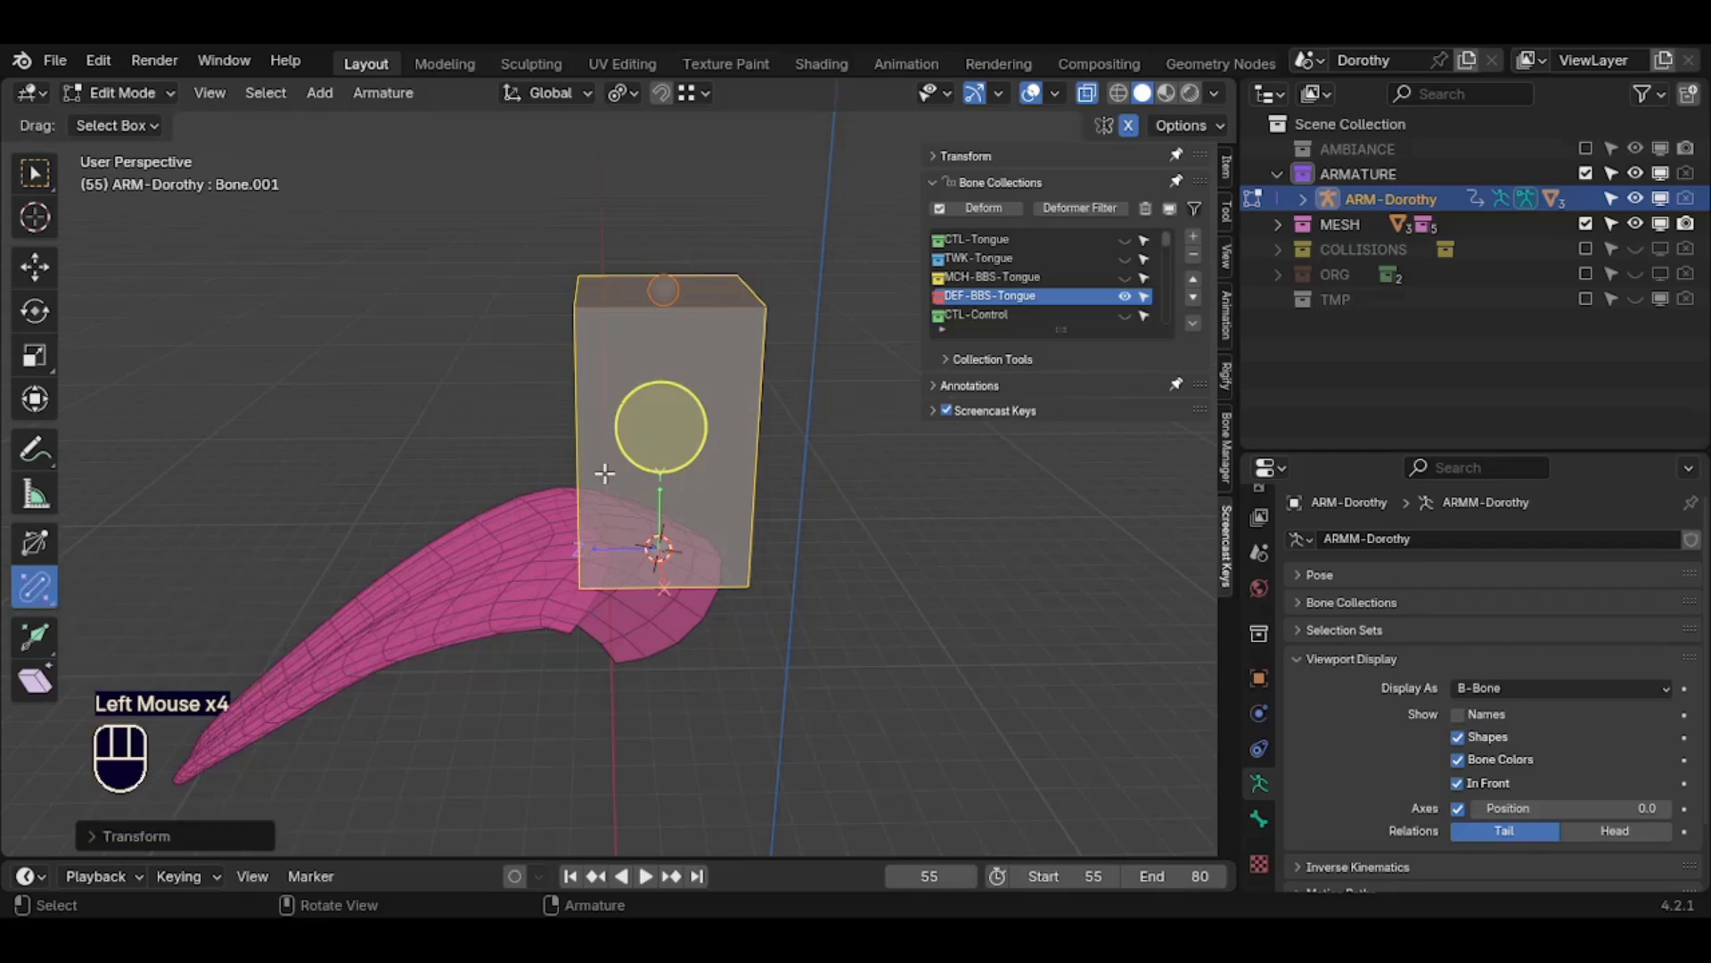
{"action": "left_click_drag", "start_coordinate": [694, 428], "coordinate": [814, 372]}
{"action": "key", "text": "shift+ctrl+alt+super+r"}
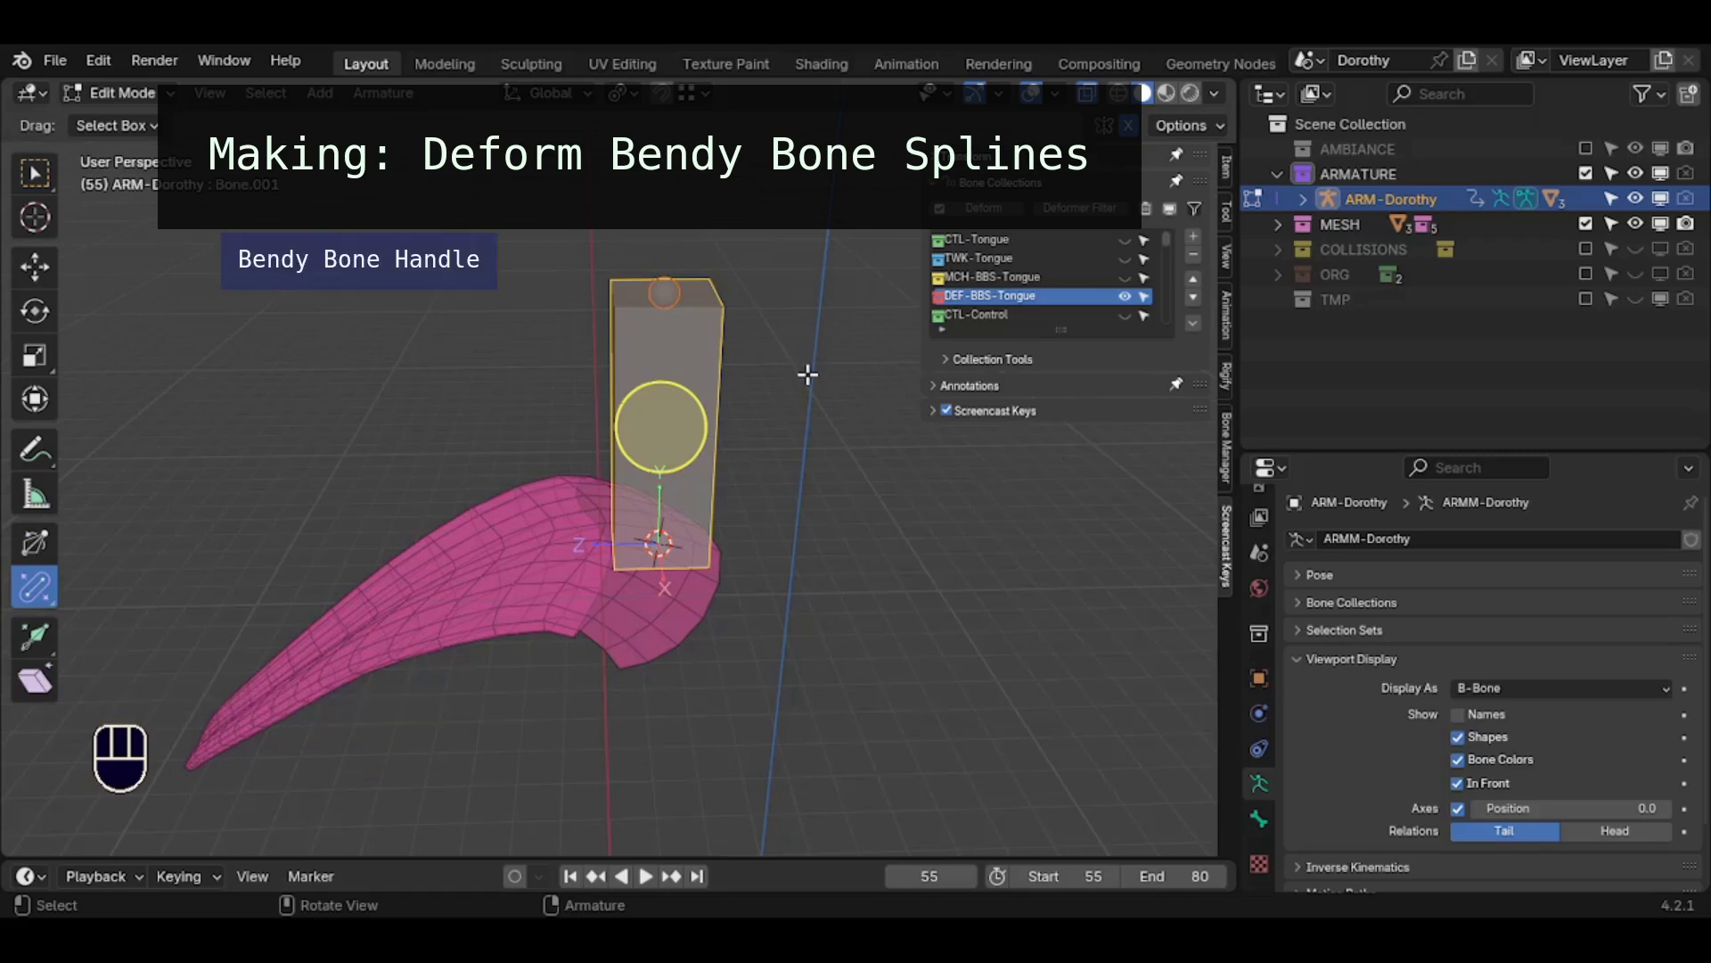
Rename the new bone as CTL-Tongue.001
{"action": "key", "text": "F2"}
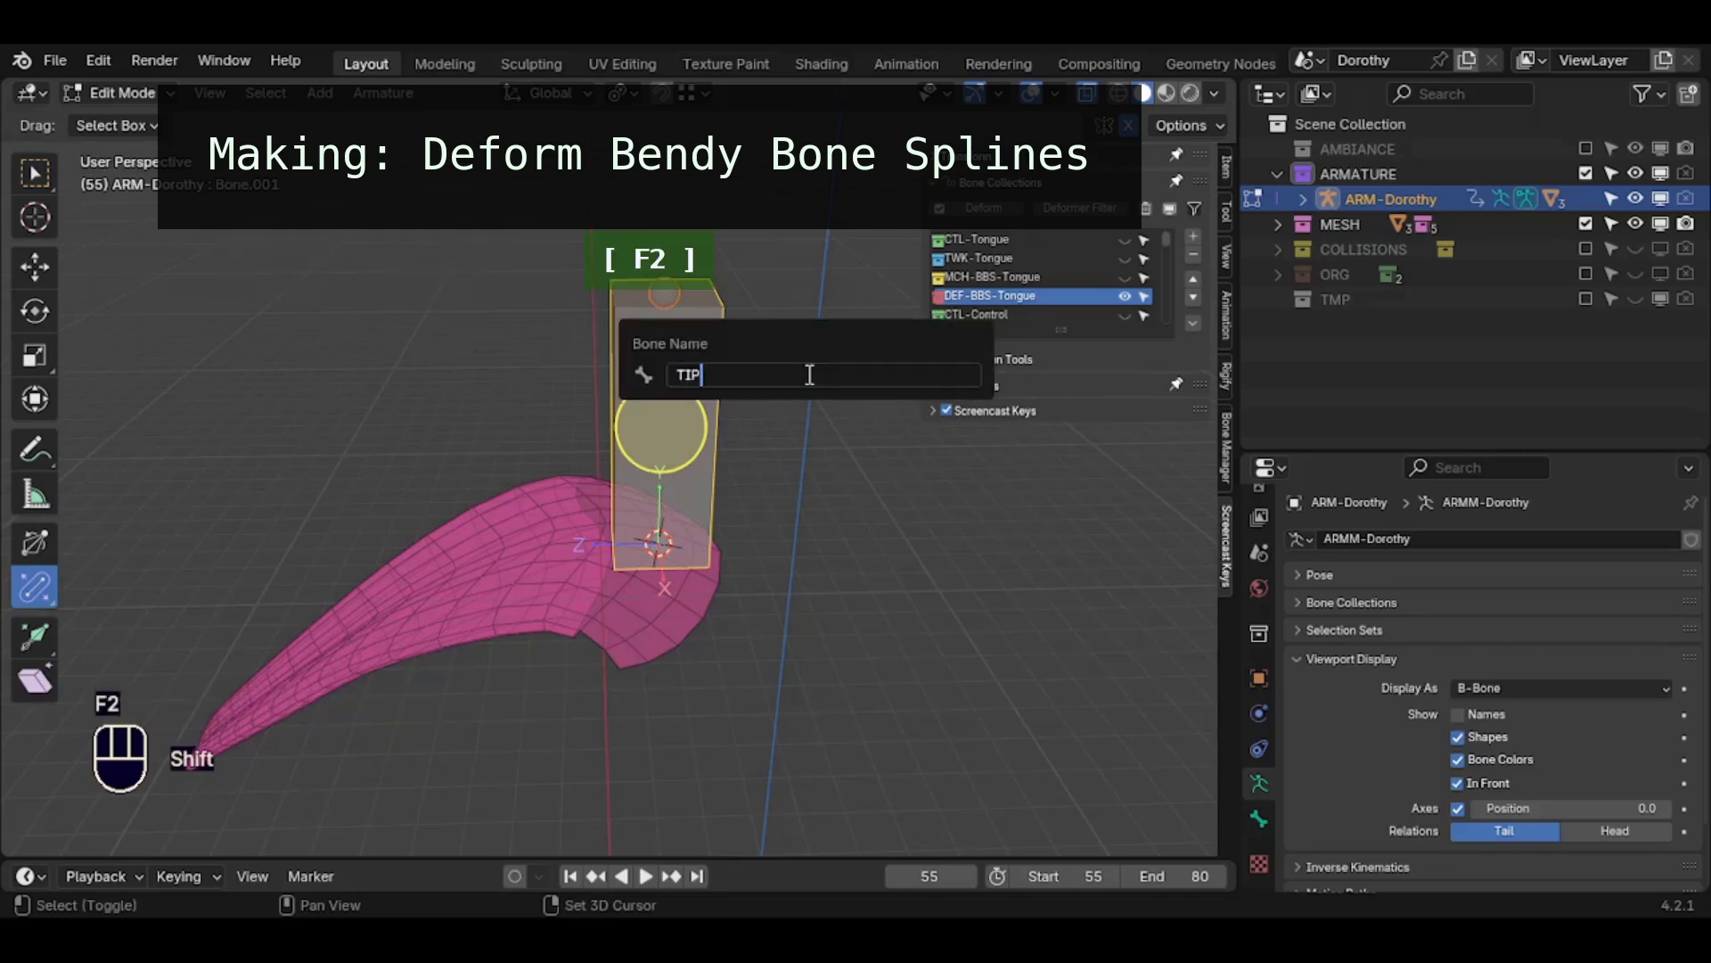
{"action": "type", "text": "TL-"}
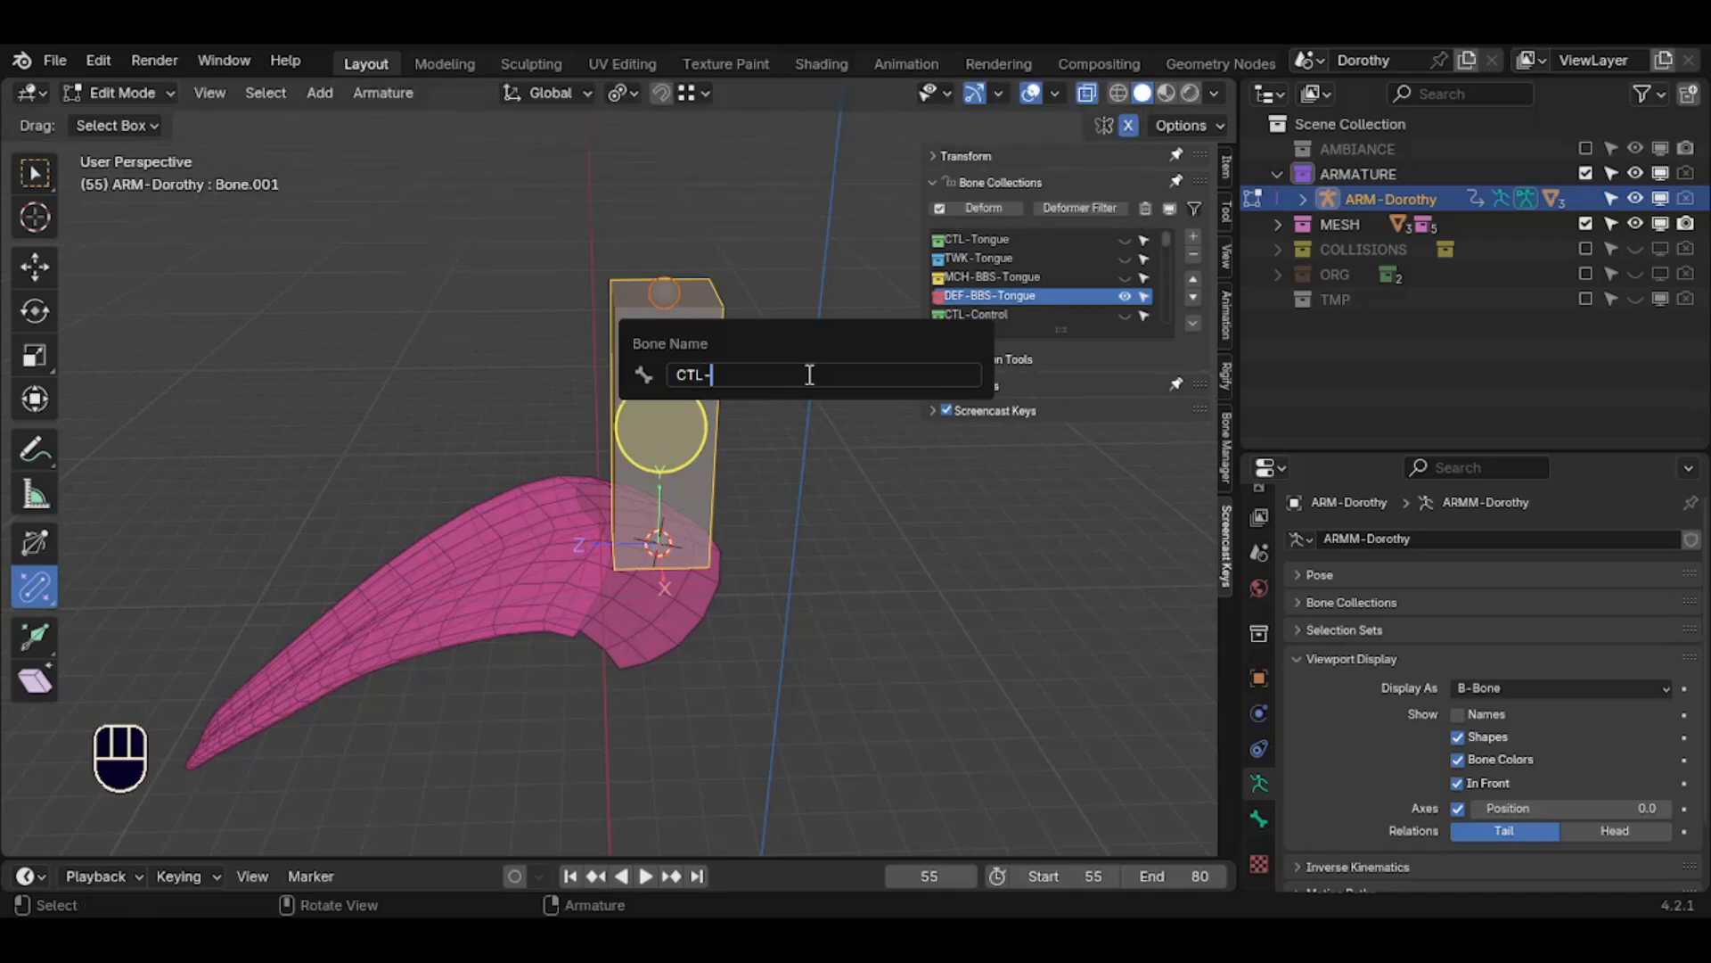
{"action": "type", "text": "Tongue.001"}
{"action": "key", "text": "Return"}
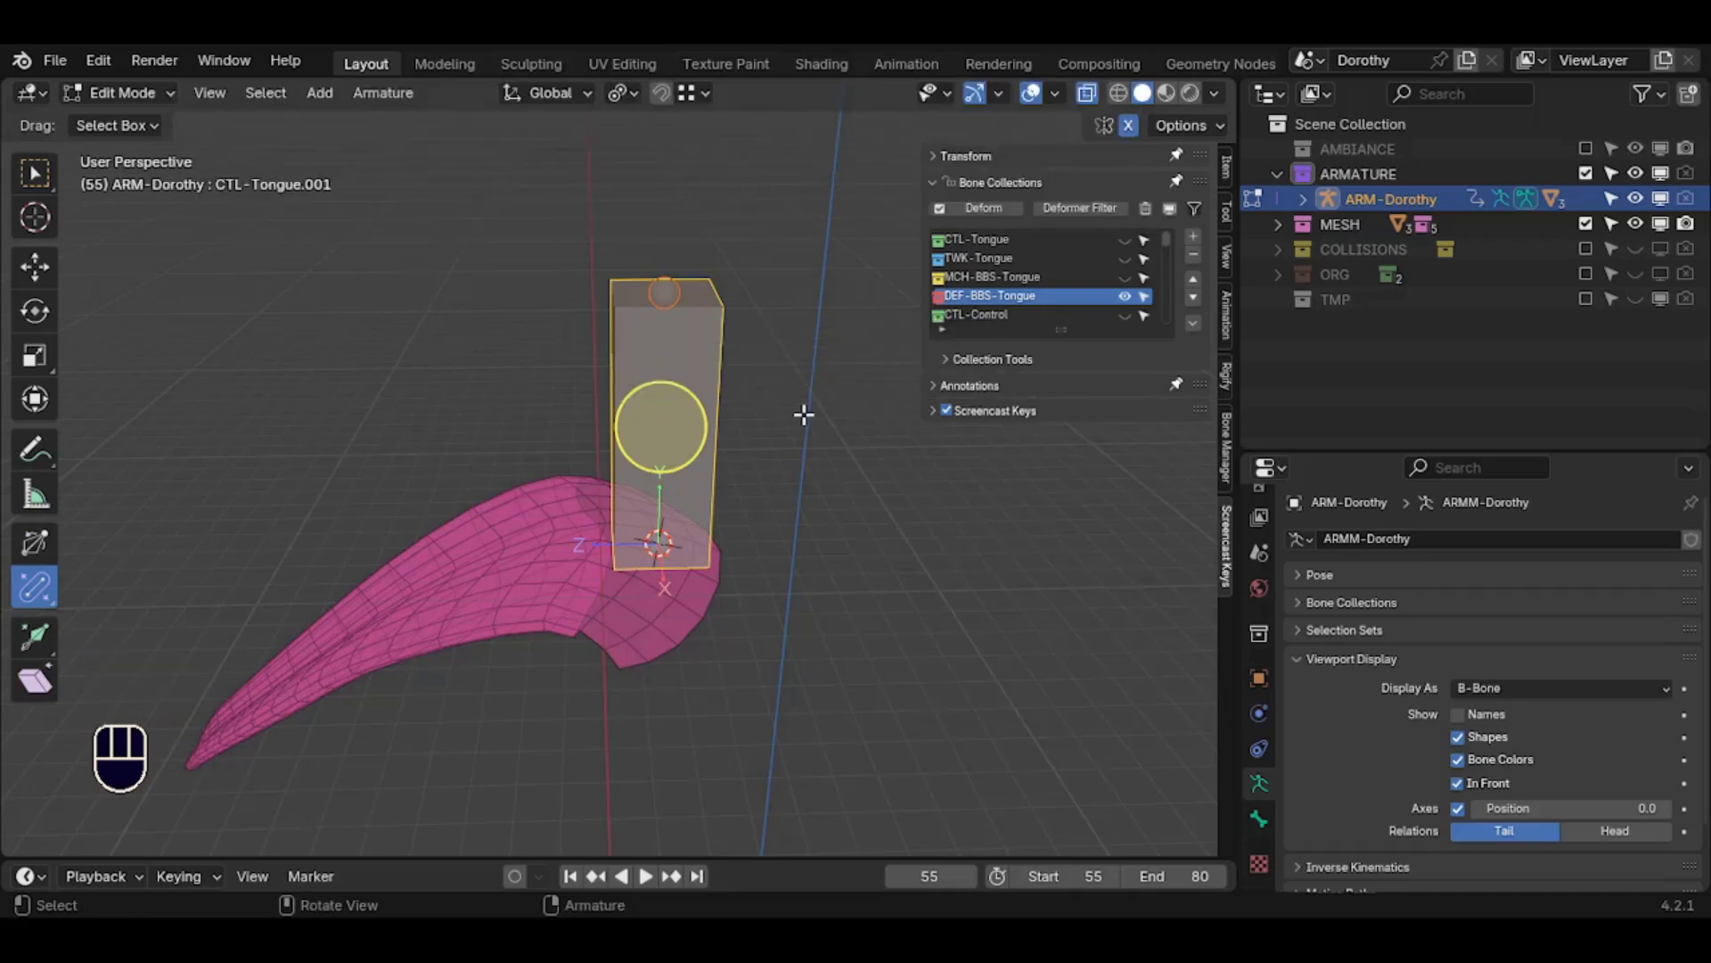
Rotate the CTL-Tongue.001 bone 90° around the global X axis and clear its roll
{"action": "key", "text": "r"}
{"action": "key", "text": "x"}
{"action": "key", "text": "KP_9"}
{"action": "key", "text": "KP_0"}
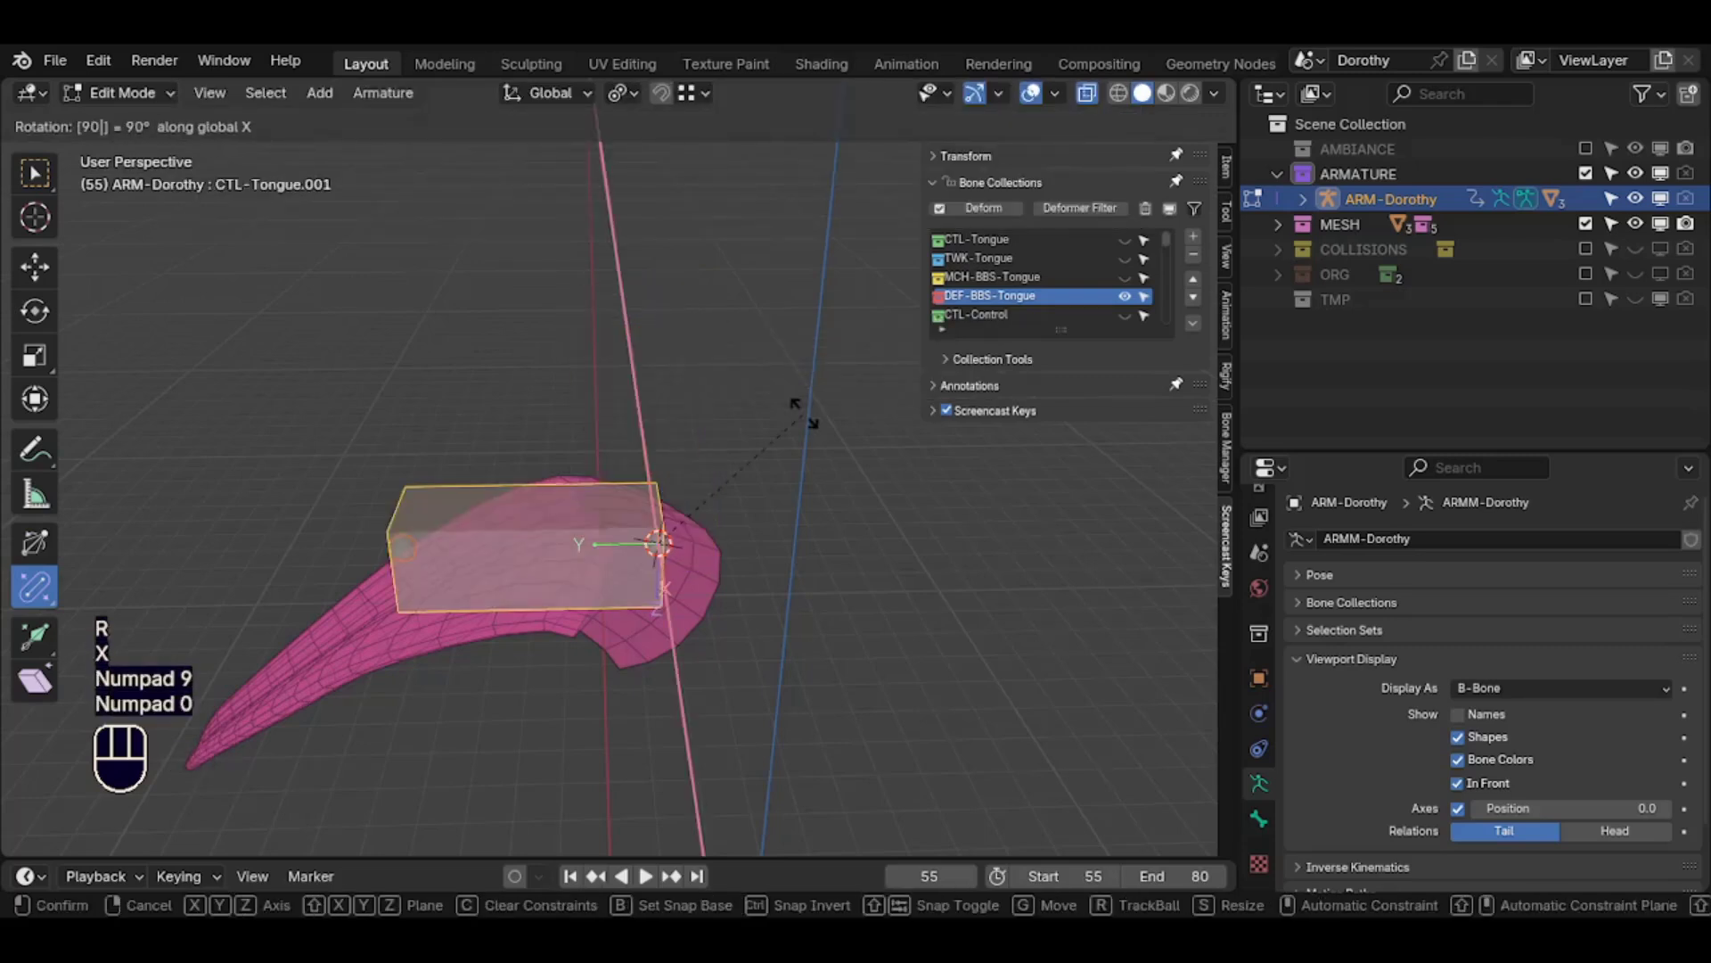
{"action": "key", "text": "KP_Enter"}
{"action": "key", "text": "alt"}
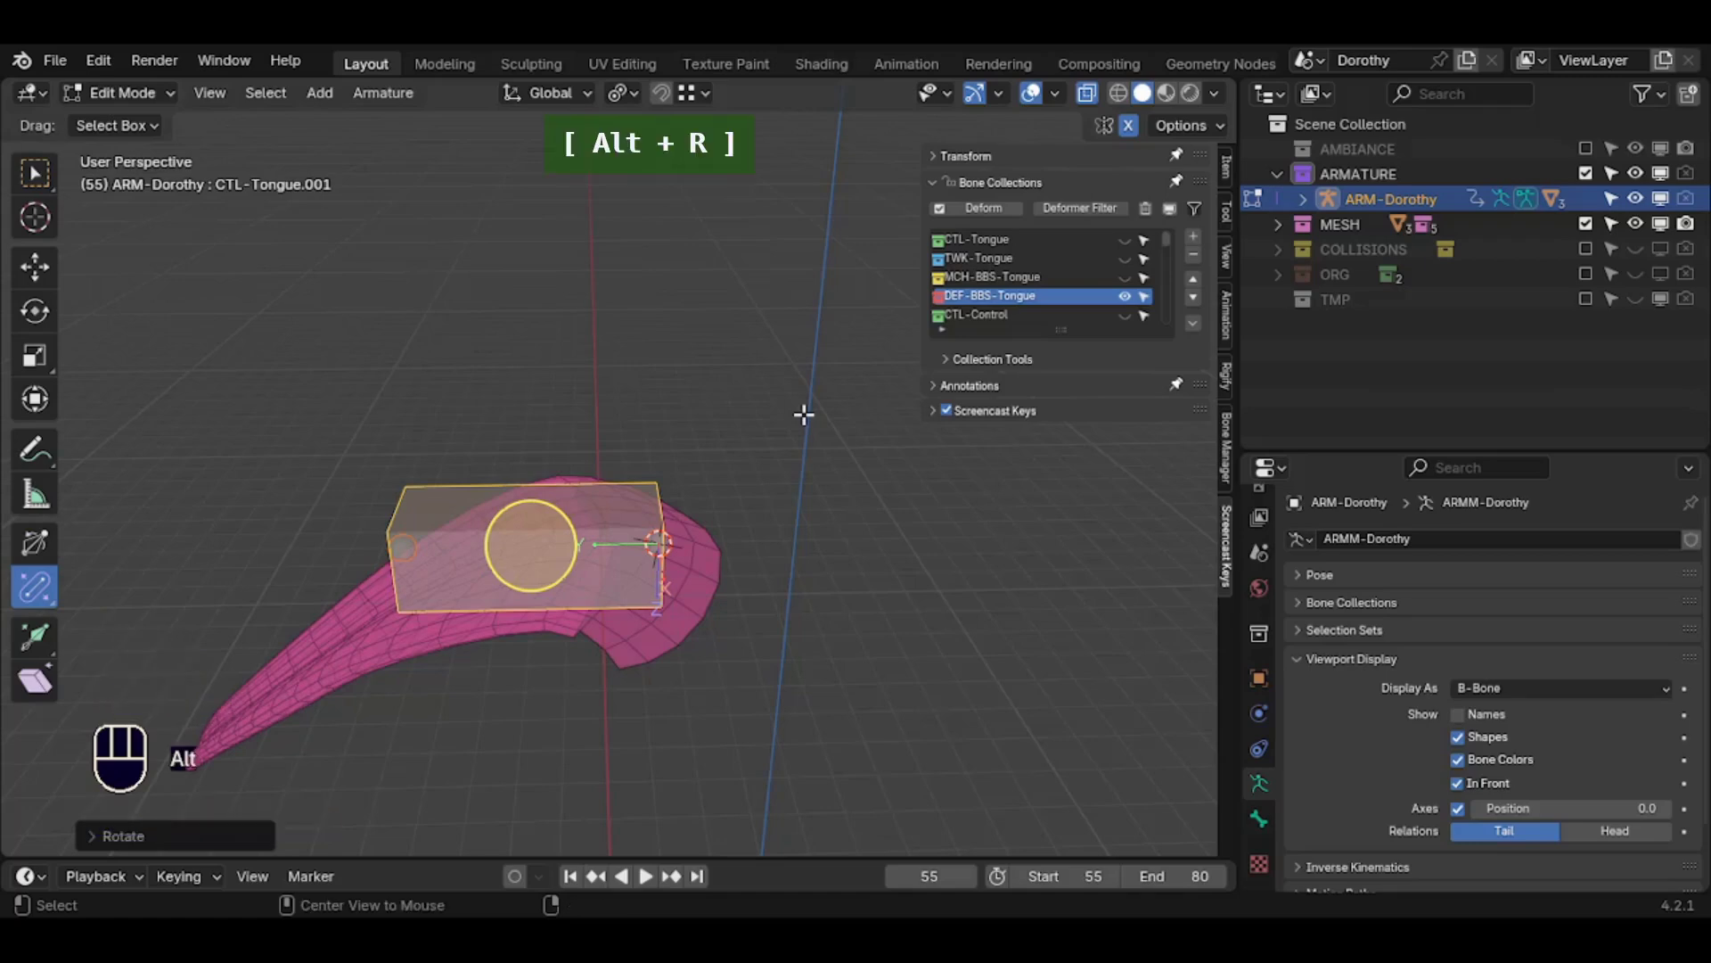
{"action": "key", "text": "alt+r"}
Scale CTL-Tongue.001 down to a short handle bone at the tongue's root
{"action": "key", "text": "s"}
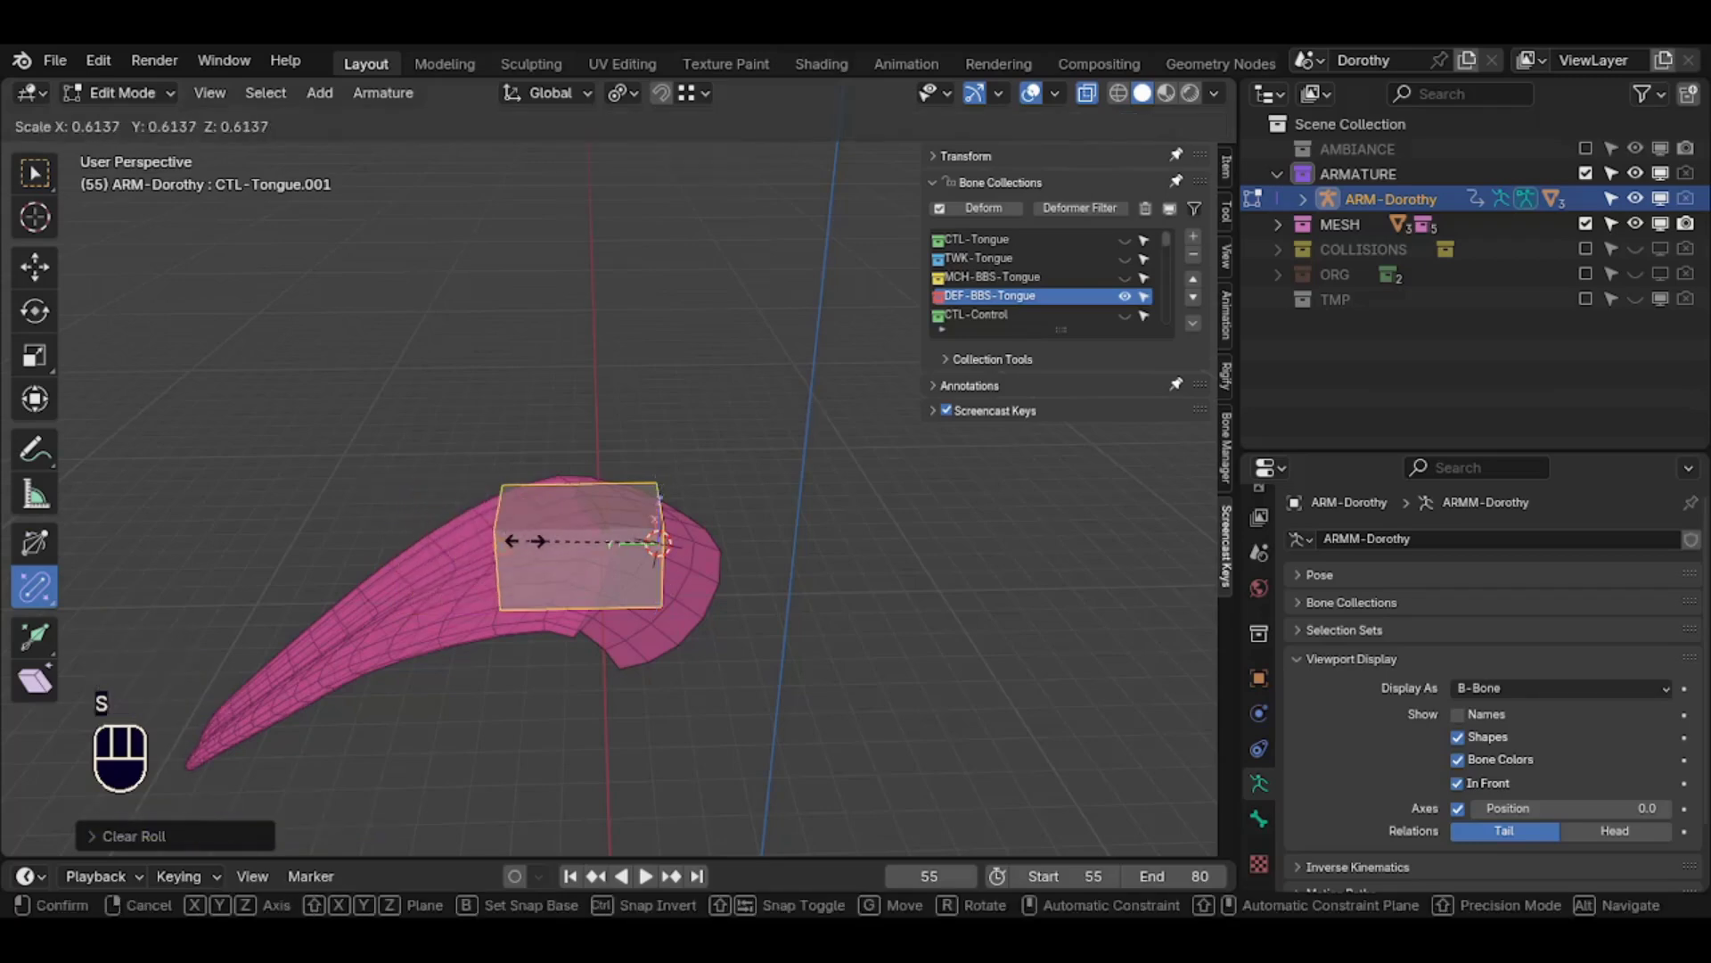
{"action": "left_click", "coordinate": [621, 544]}
{"action": "scroll", "coordinate": [623, 580], "scroll_direction": "up", "scroll_amount": 2}
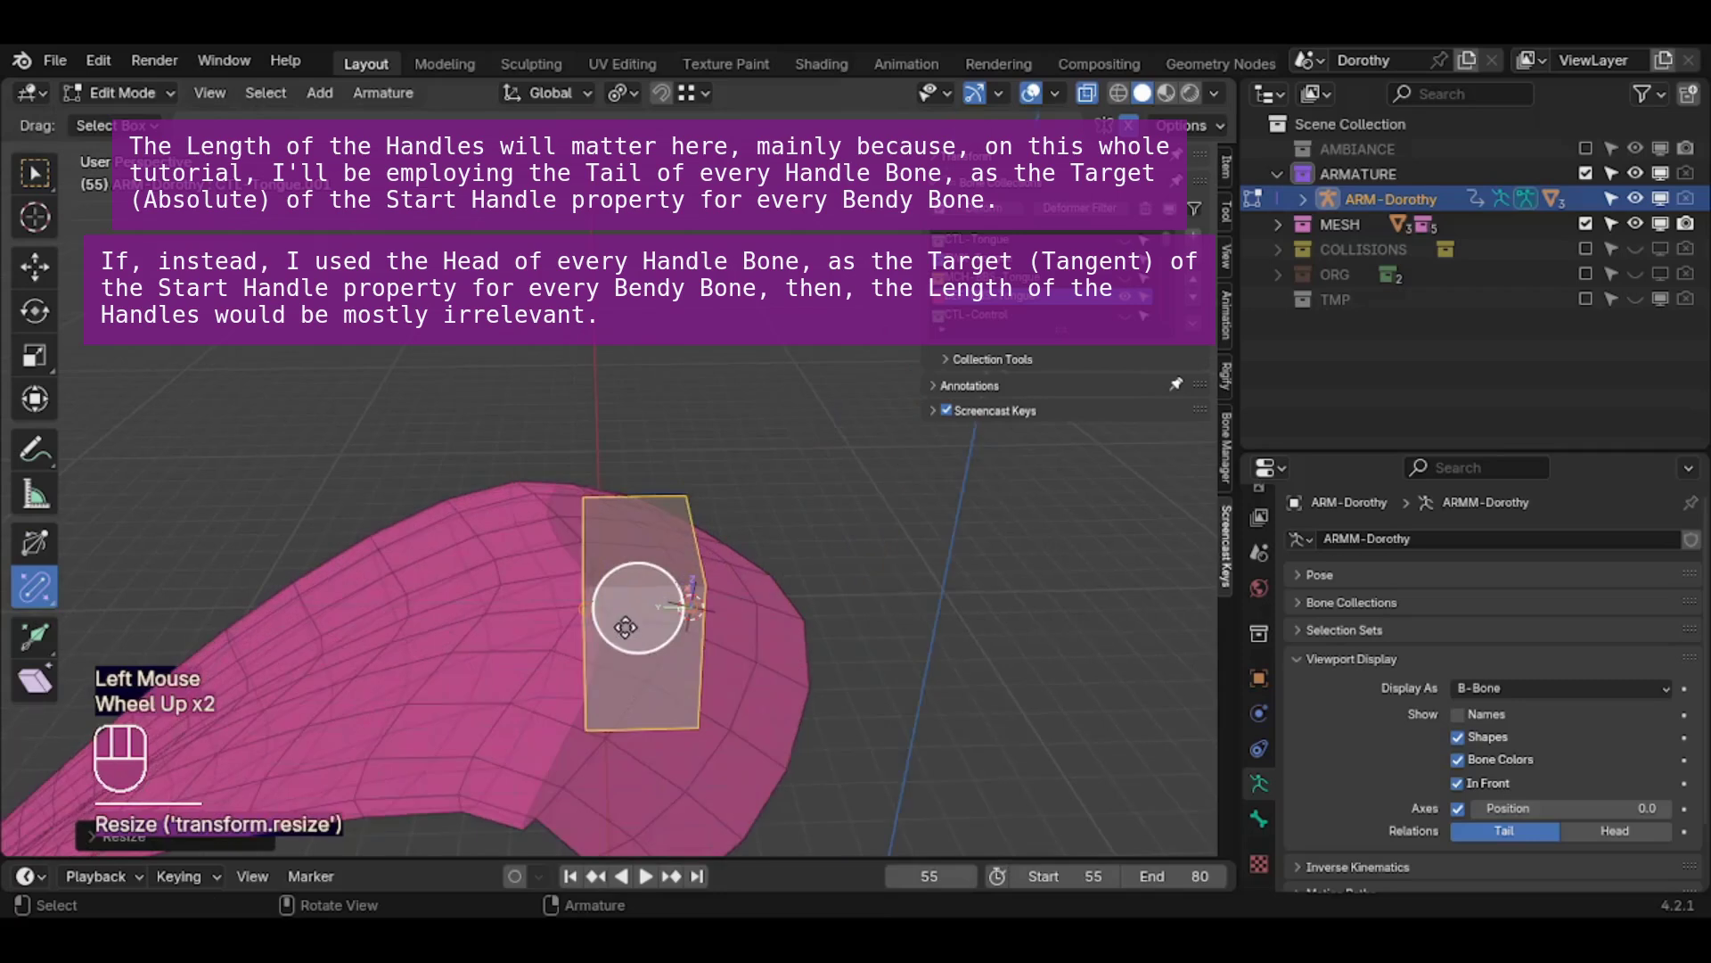
{"action": "middle_click_drag", "start_coordinate": [623, 616], "coordinate": [687, 596]}
{"action": "key", "text": "s"}
{"action": "left_click", "coordinate": [691, 624]}
{"action": "key", "text": "s"}
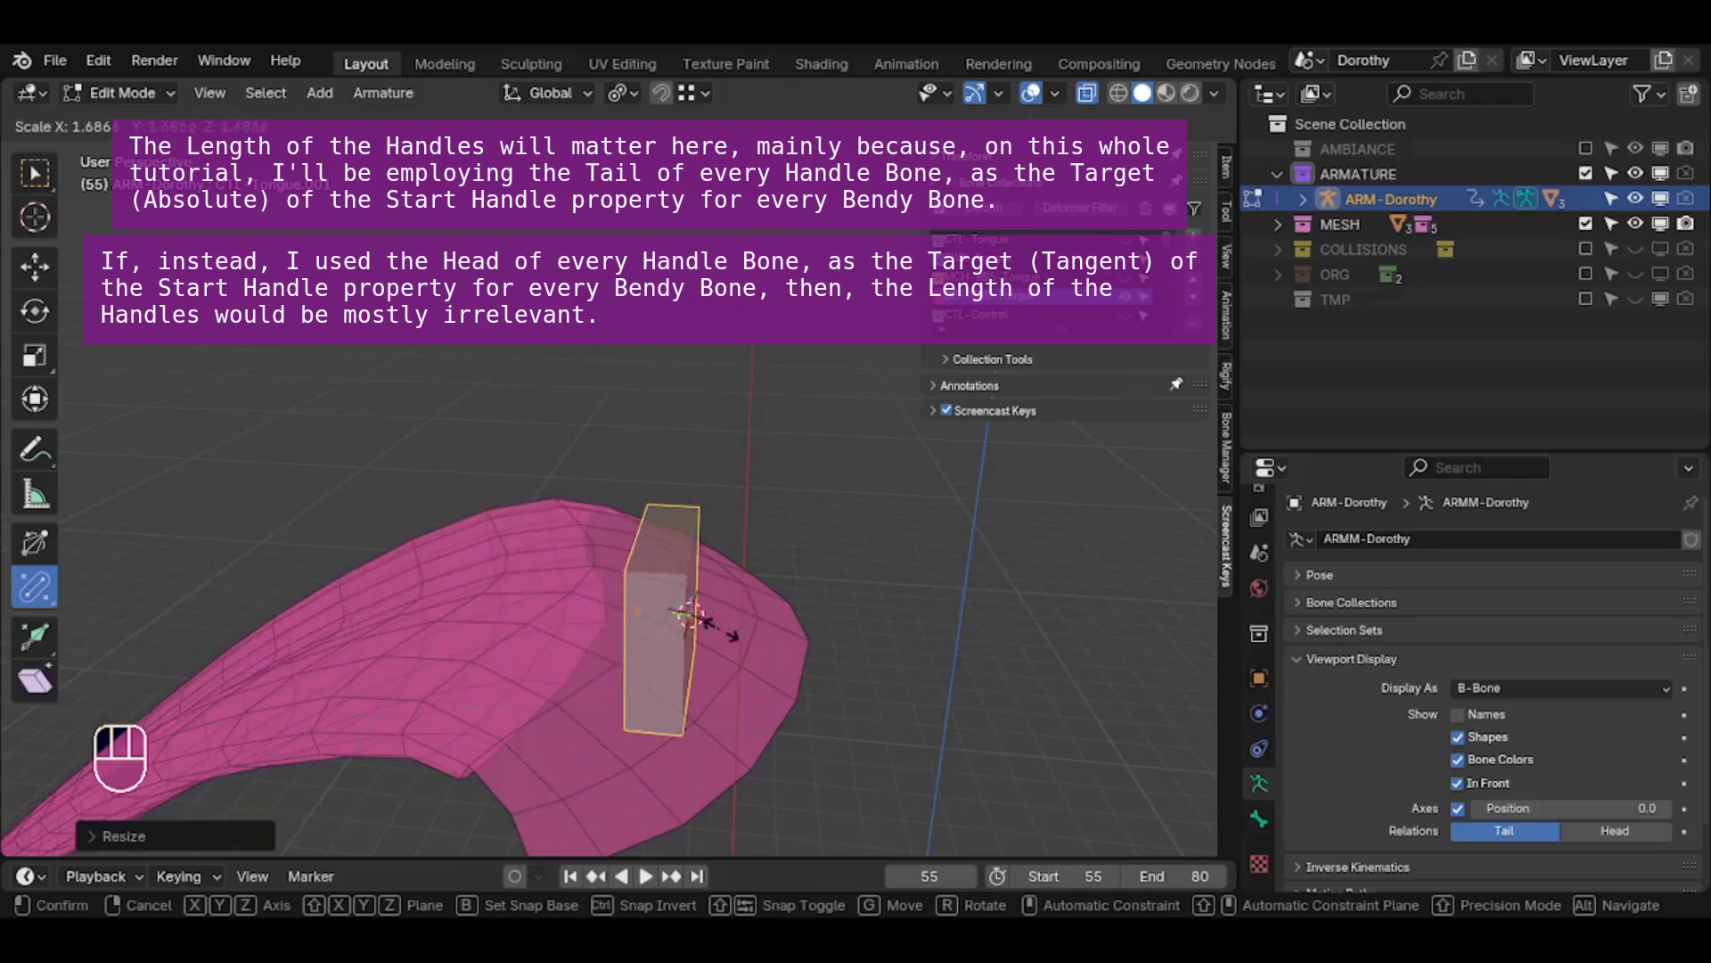
{"action": "left_click", "coordinate": [692, 615]}
{"action": "key", "text": "s"}
{"action": "left_click", "coordinate": [680, 585]}
Rotate CTL-Tongue.001 around the X axis to tilt it along the tongue's slope
{"action": "middle_click_drag", "start_coordinate": [681, 585], "coordinate": [592, 470]}
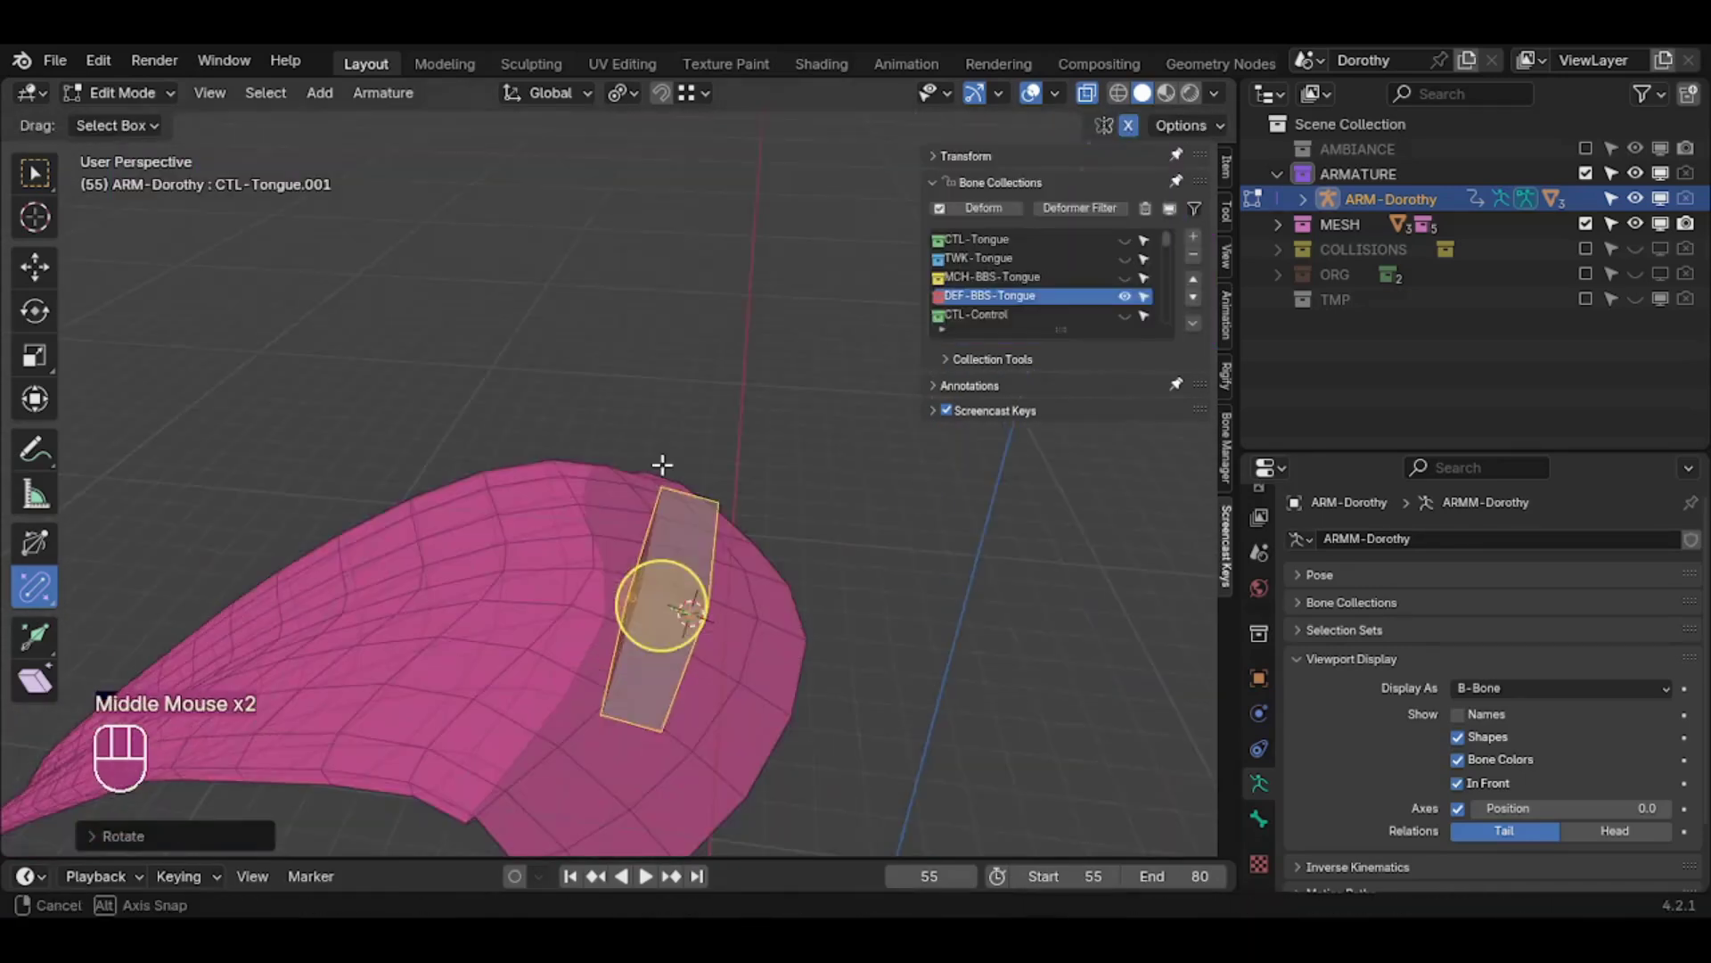
{"action": "mouse_move", "coordinate": [660, 466]}
{"action": "middle_mouse_down"}
{"action": "mouse_move", "coordinate": [678, 423]}
{"action": "mouse_move", "coordinate": [660, 454]}
{"action": "mouse_move", "coordinate": [682, 485]}
{"action": "mouse_move", "coordinate": [692, 431]}
{"action": "mouse_move", "coordinate": [579, 579]}
{"action": "middle_mouse_up"}
{"action": "scroll", "coordinate": [287, 687], "scroll_direction": "down", "scroll_amount": 2}
{"action": "scroll", "coordinate": [664, 531], "scroll_direction": "up", "scroll_amount": 2}
{"action": "middle_click_drag", "start_coordinate": [664, 531], "coordinate": [699, 506], "text": "shift"}
{"action": "key", "text": "r"}
{"action": "key", "text": "x"}
{"action": "left_click", "coordinate": [691, 386]}
{"action": "key", "text": "shift+ctrl+alt+super+r"}
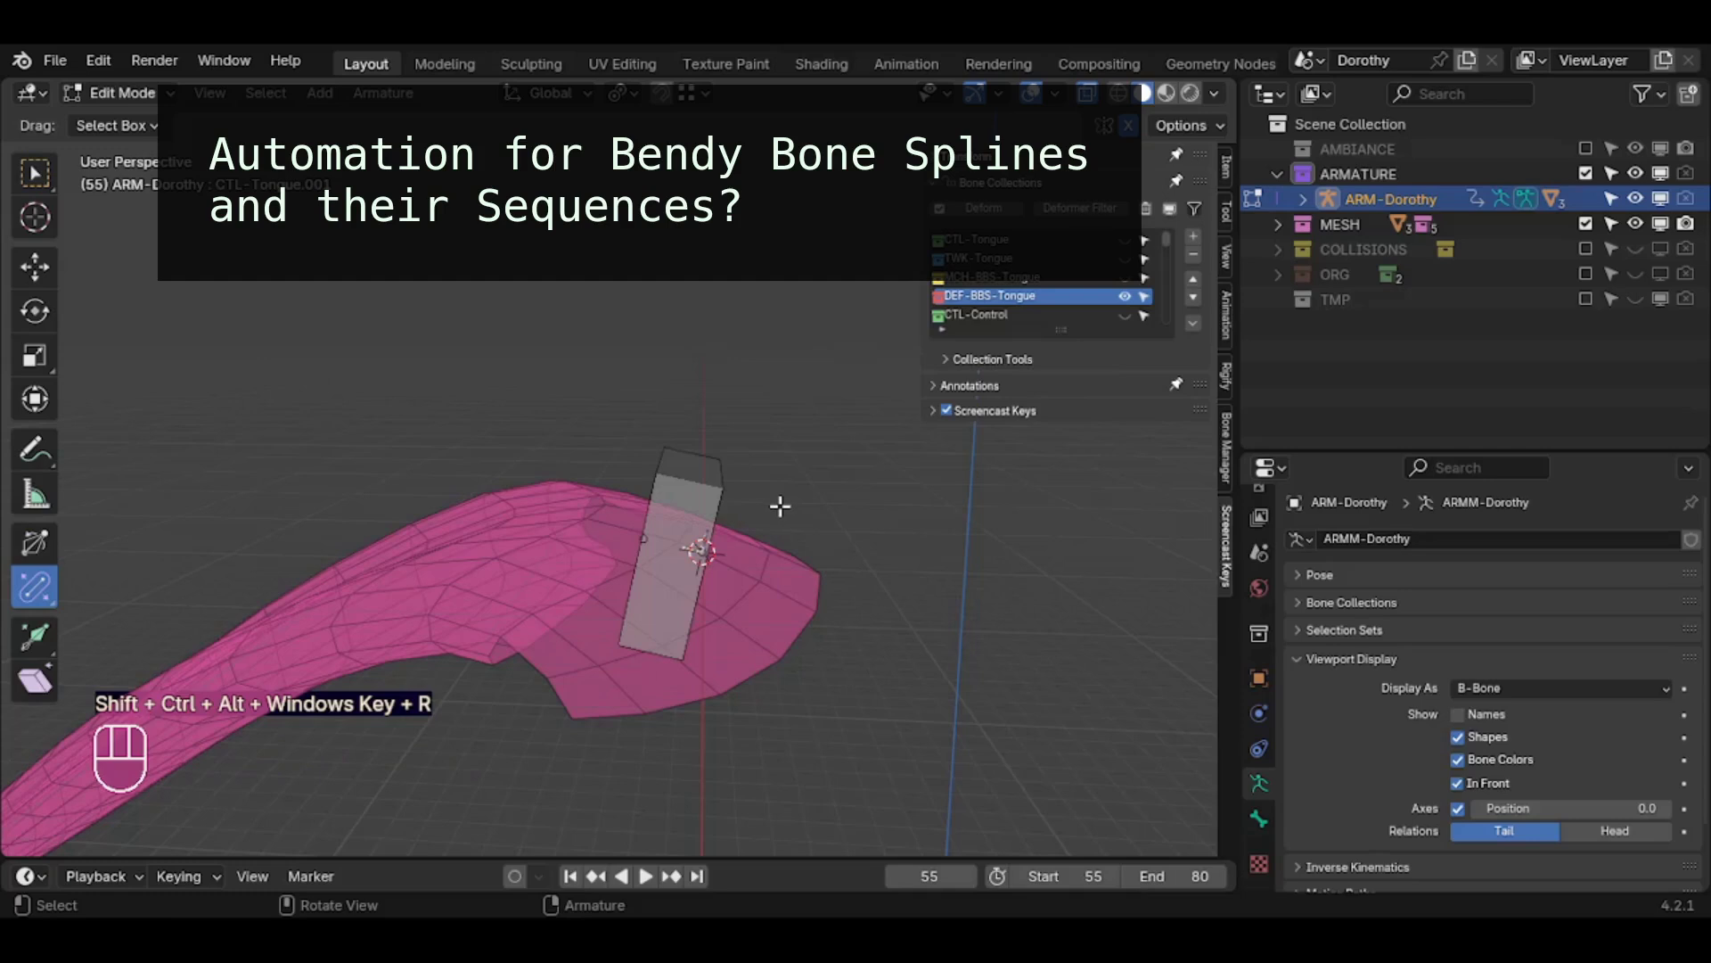
Select CTL-Tongue.001, show its transform values and set its length to 0.03 m
{"action": "middle_click_drag", "start_coordinate": [779, 489], "coordinate": [791, 385]}
{"action": "middle_click_drag", "start_coordinate": [791, 317], "coordinate": [758, 382]}
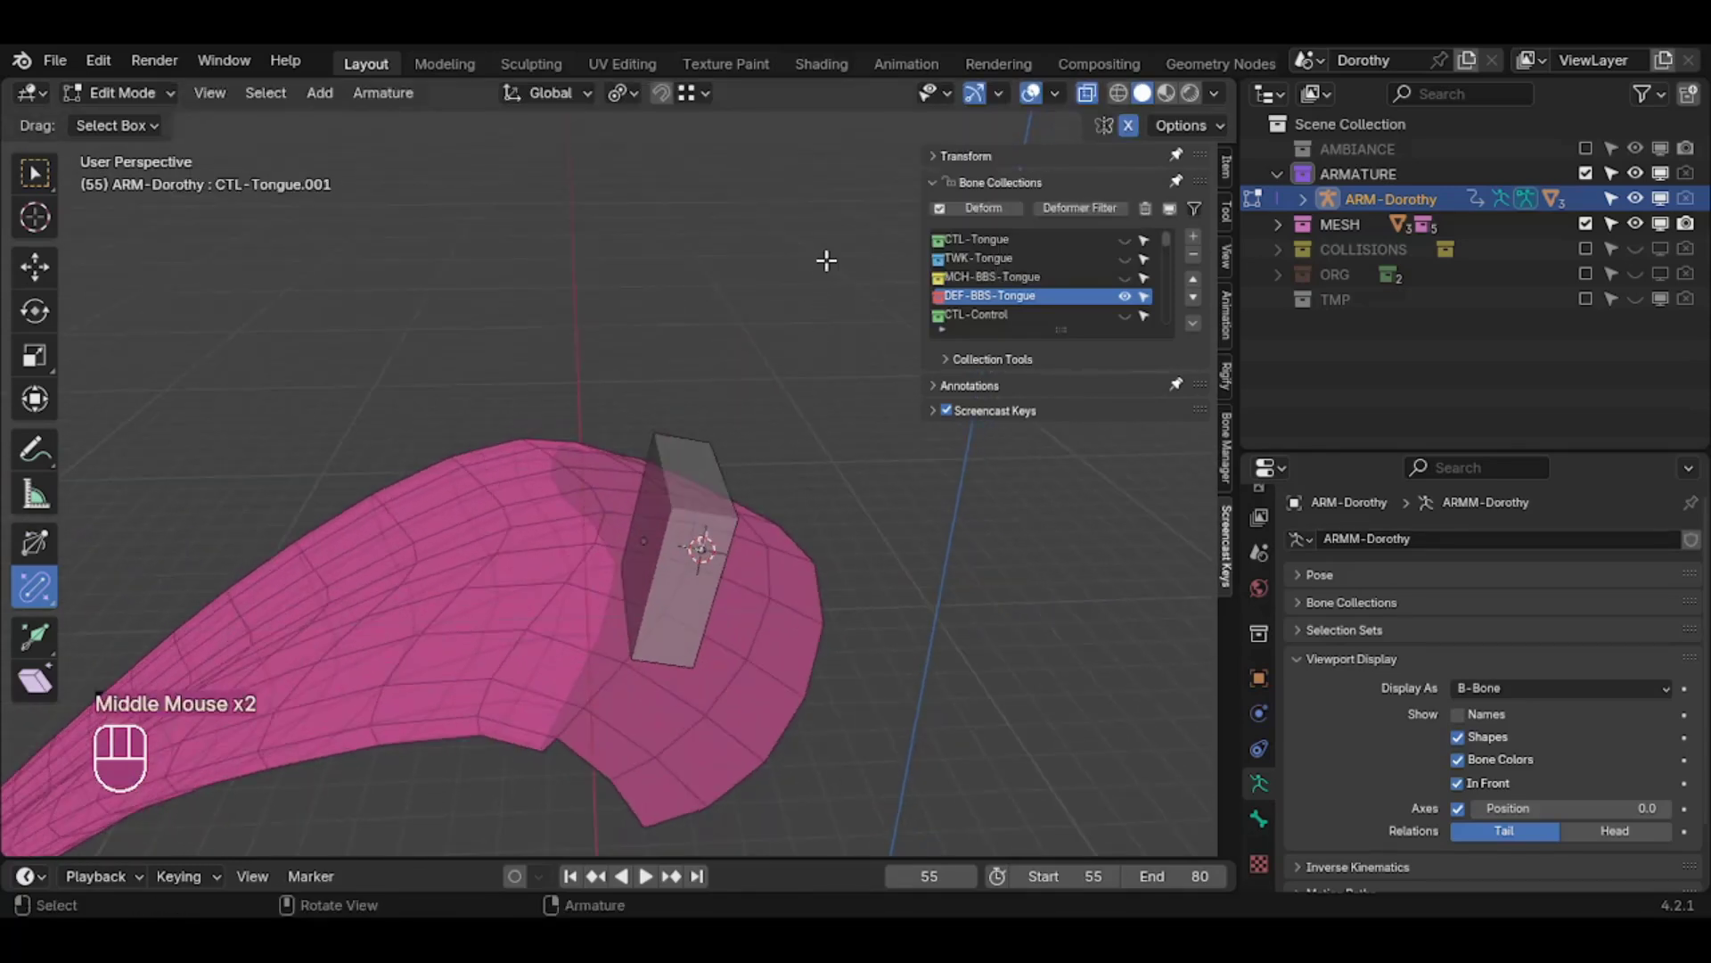
{"action": "middle_click_drag", "start_coordinate": [826, 260], "coordinate": [741, 345]}
{"action": "left_click", "coordinate": [935, 153]}
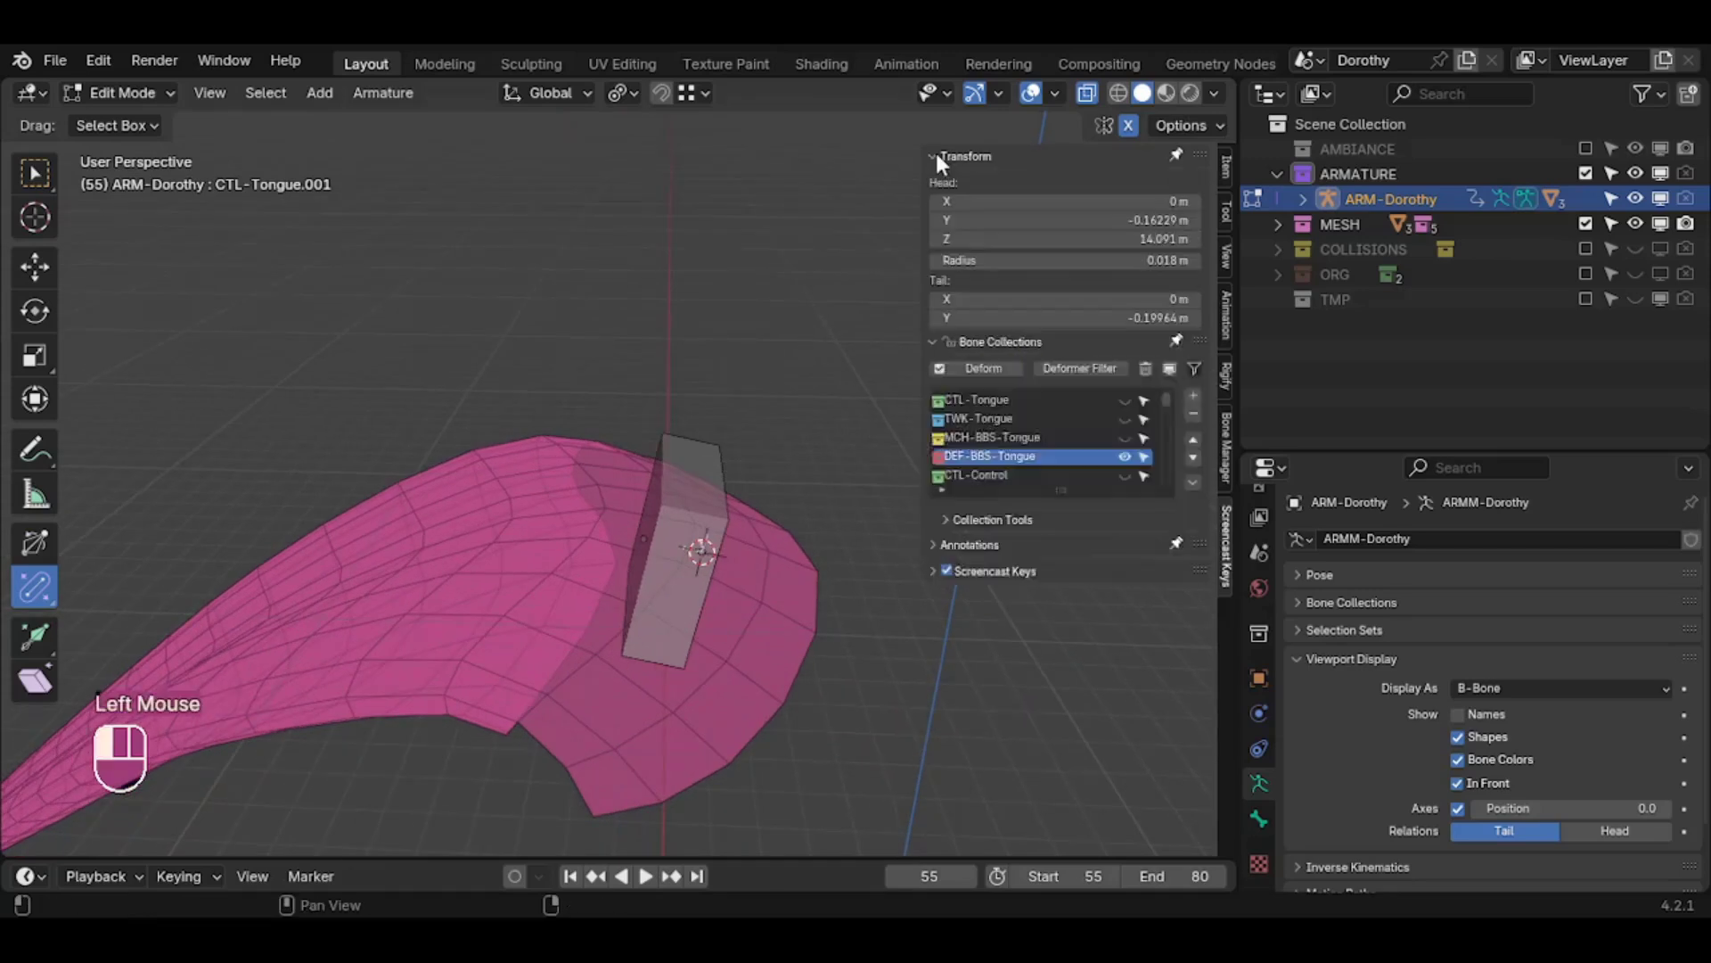
{"action": "left_click", "coordinate": [699, 488]}
{"action": "middle_click_drag", "start_coordinate": [775, 418], "coordinate": [807, 412]}
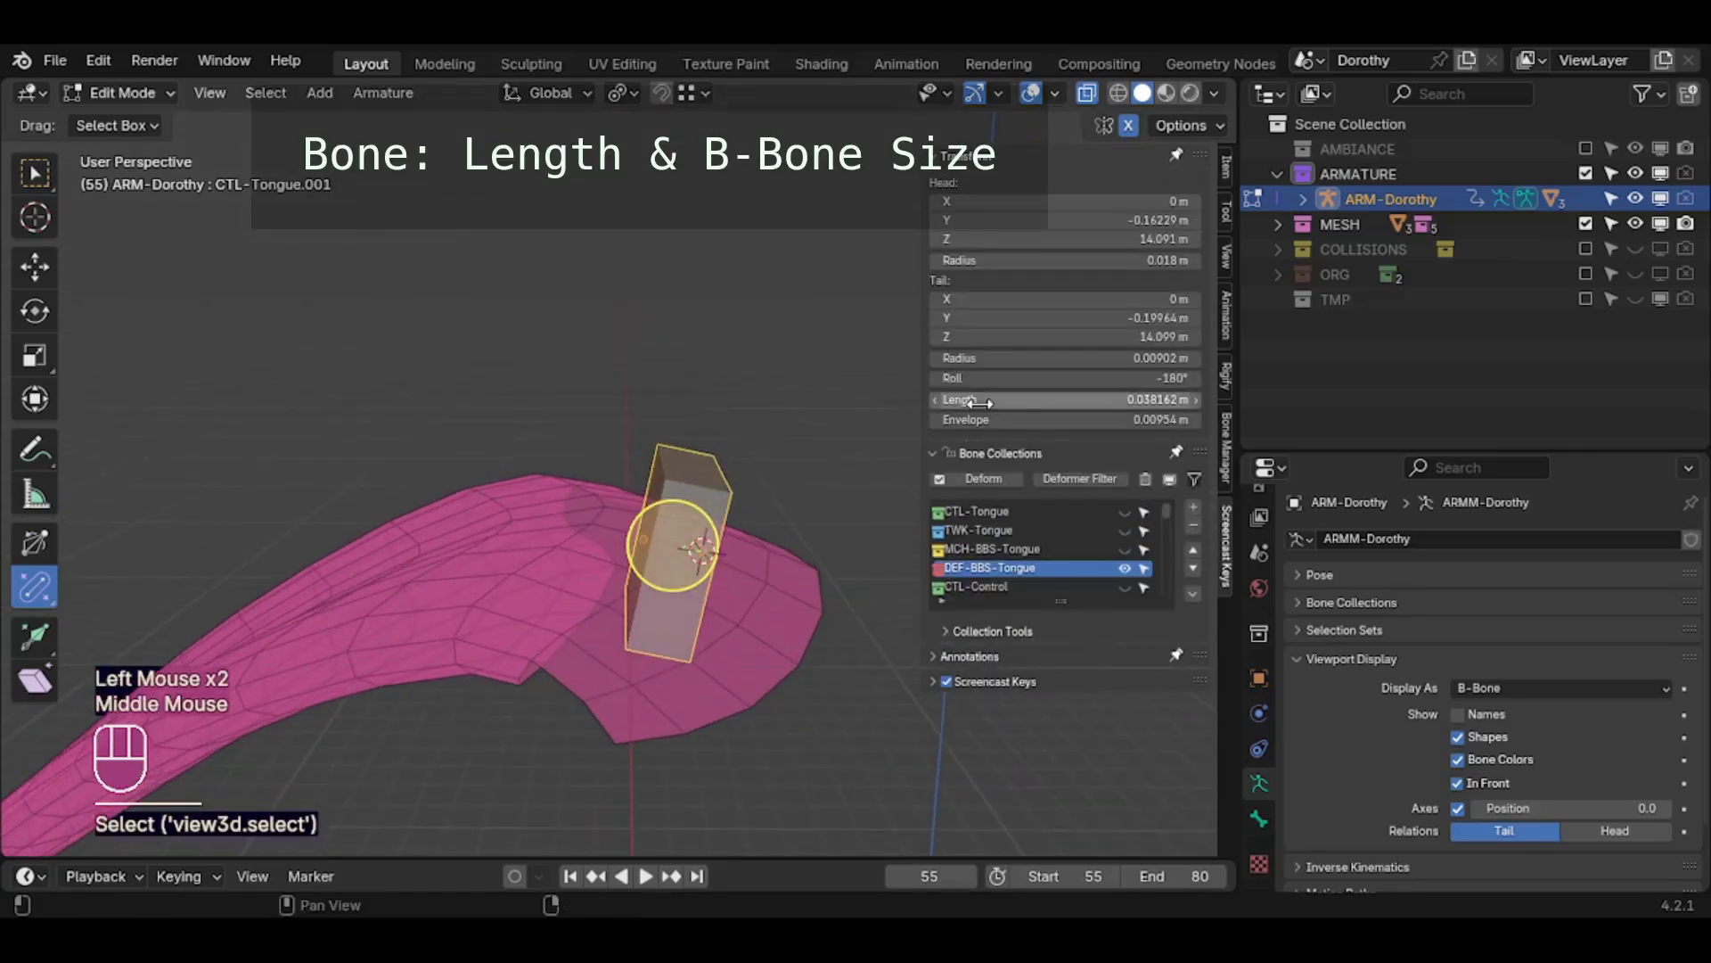
{"action": "left_click", "coordinate": [1121, 400]}
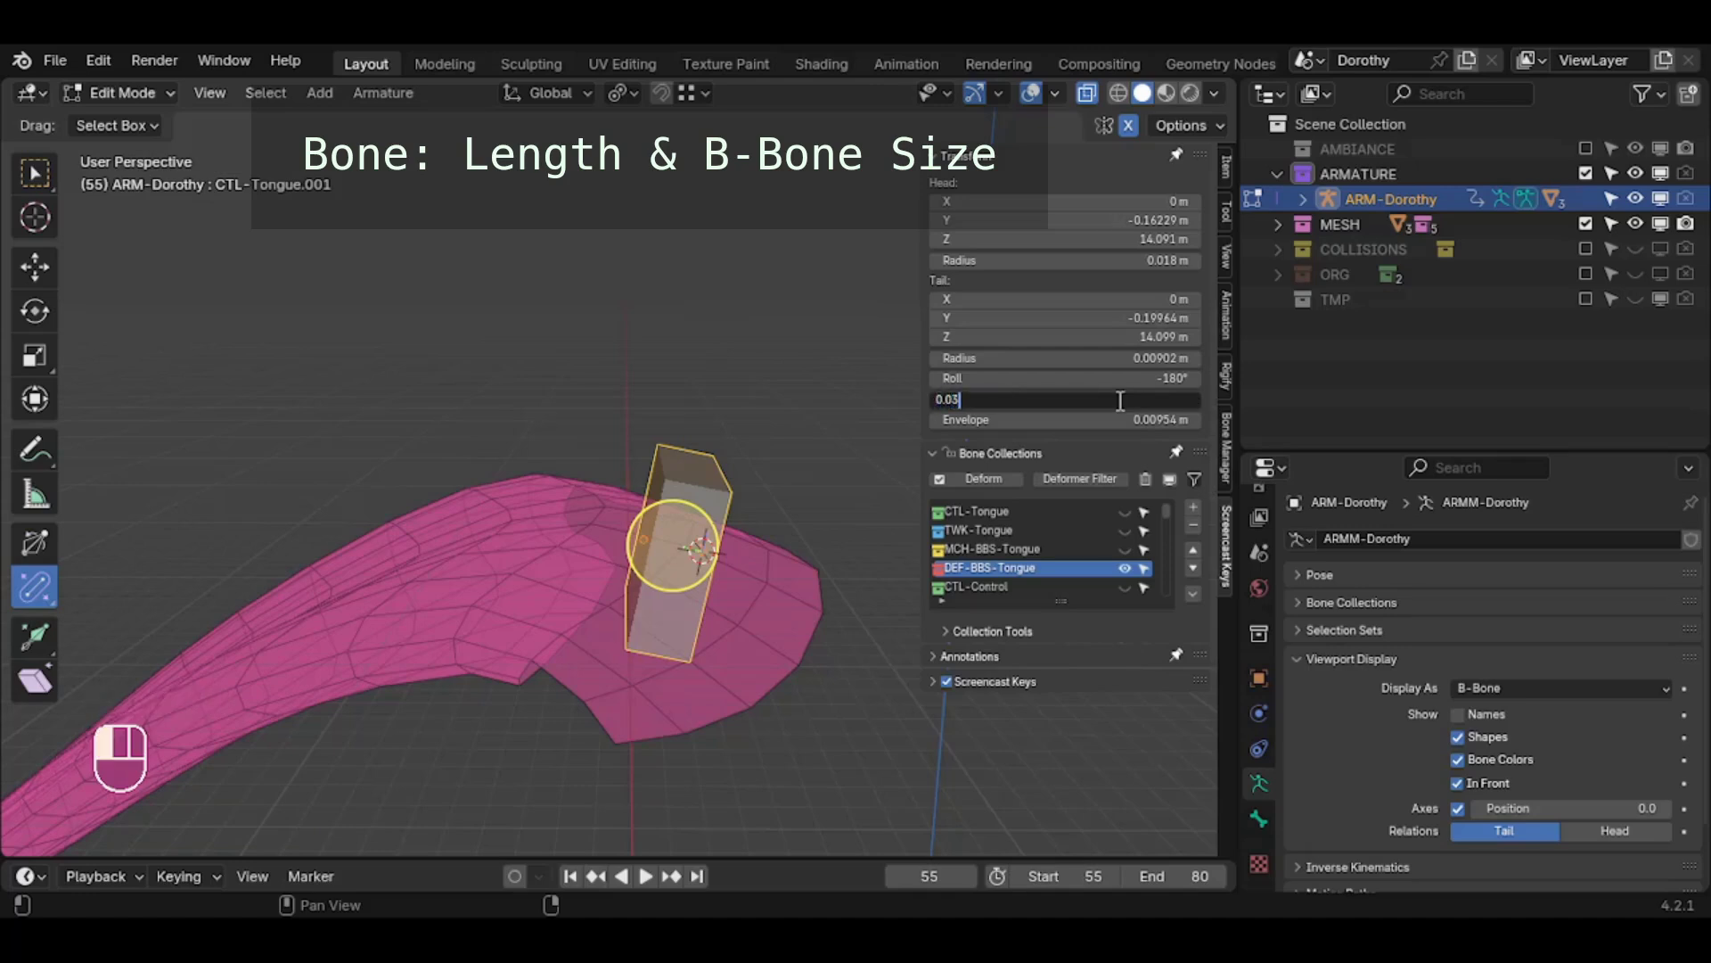
{"action": "type", "text": "0.03"}
{"action": "key", "text": "Return"}
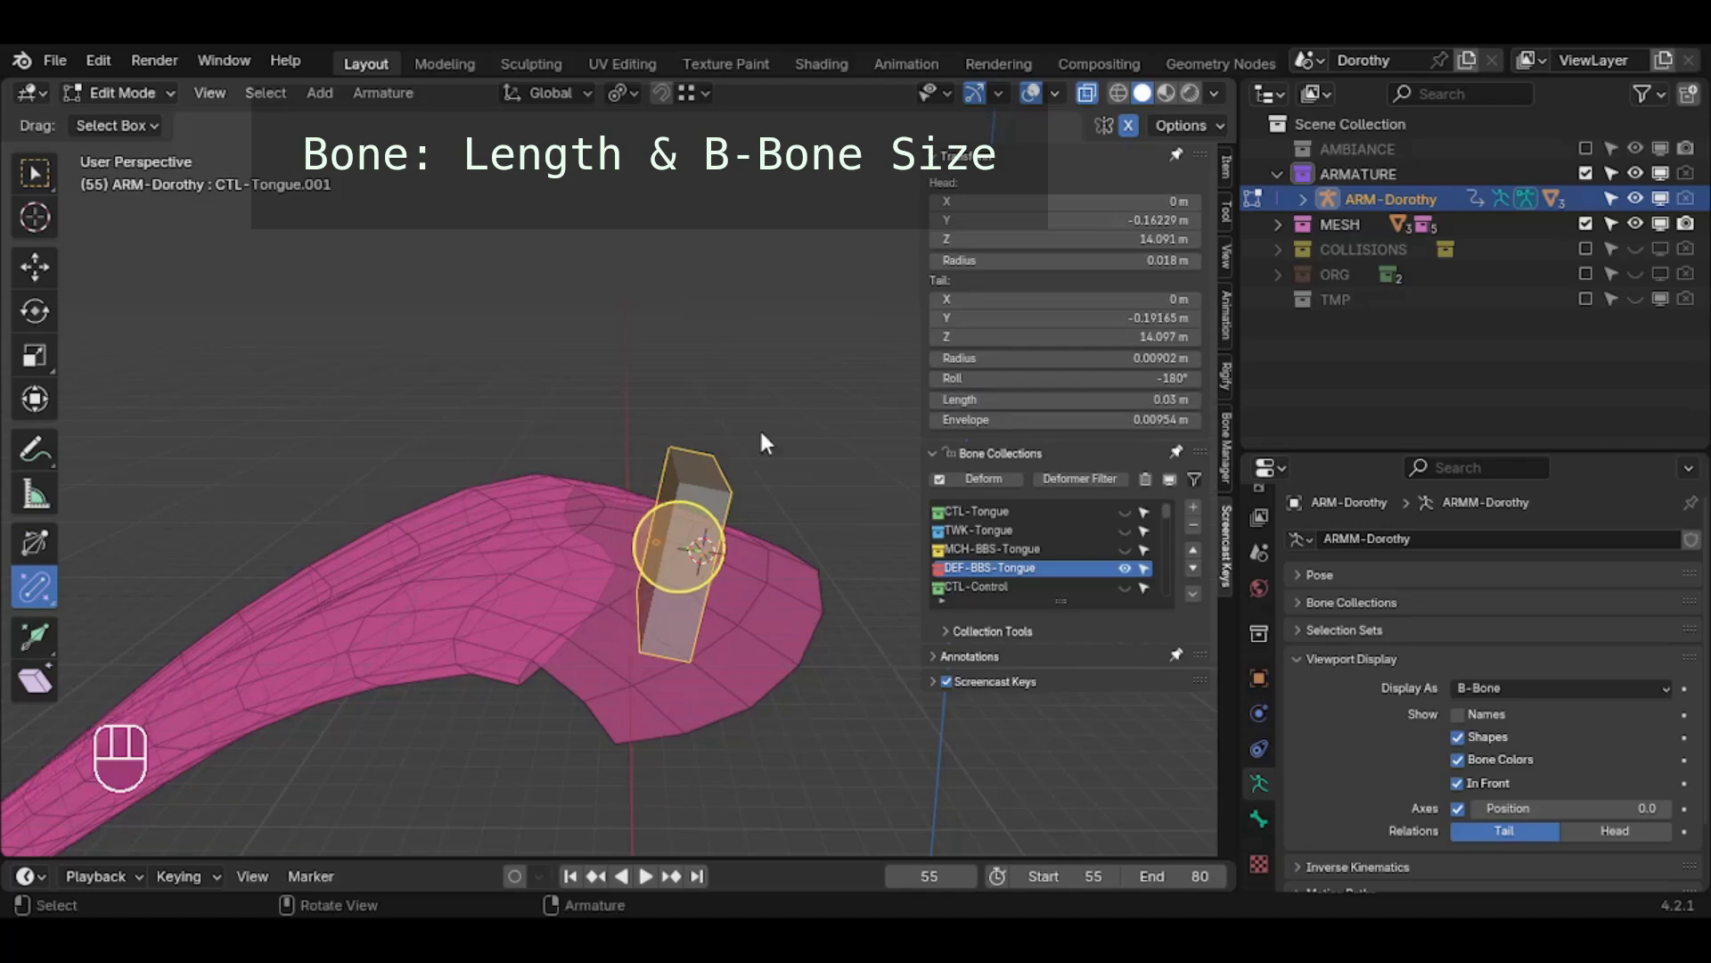
Open CTL-Tongue.001's Bendy Bones settings and enter one shared value for Display Size X and Z
{"action": "middle_click_drag", "start_coordinate": [692, 436], "coordinate": [600, 561]}
{"action": "scroll", "coordinate": [388, 624], "scroll_direction": "down", "scroll_amount": 2}
{"action": "scroll", "coordinate": [393, 629], "scroll_direction": "down", "scroll_amount": 1}
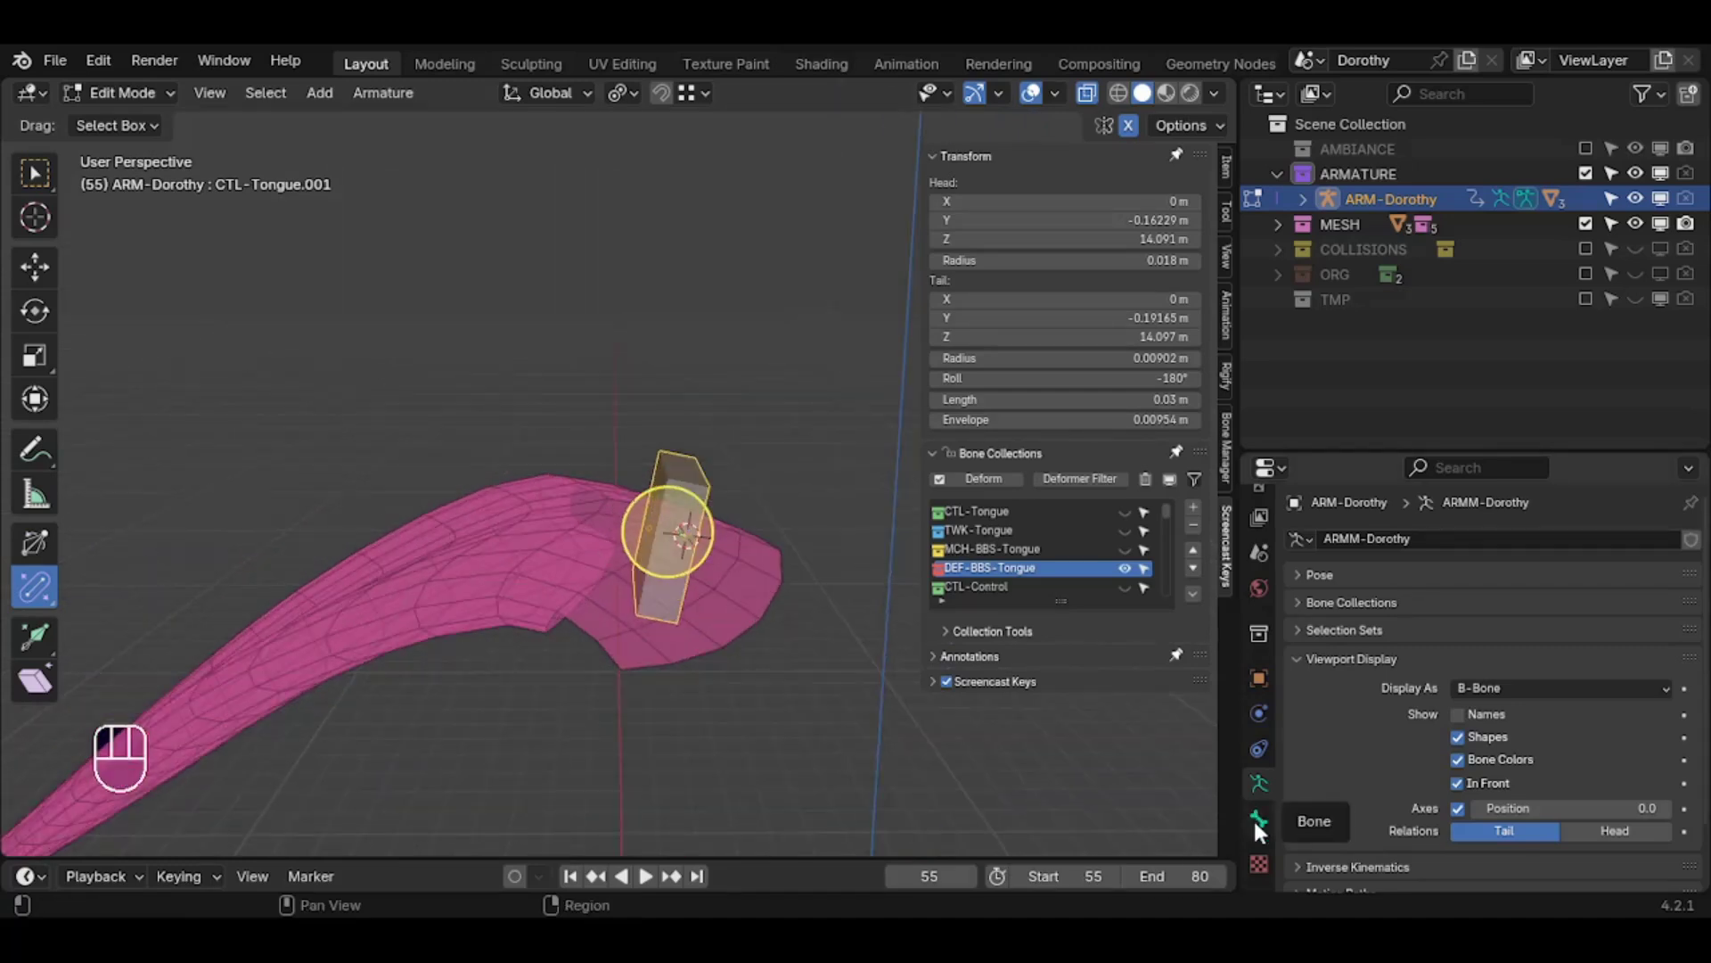
{"action": "left_click", "coordinate": [1256, 818]}
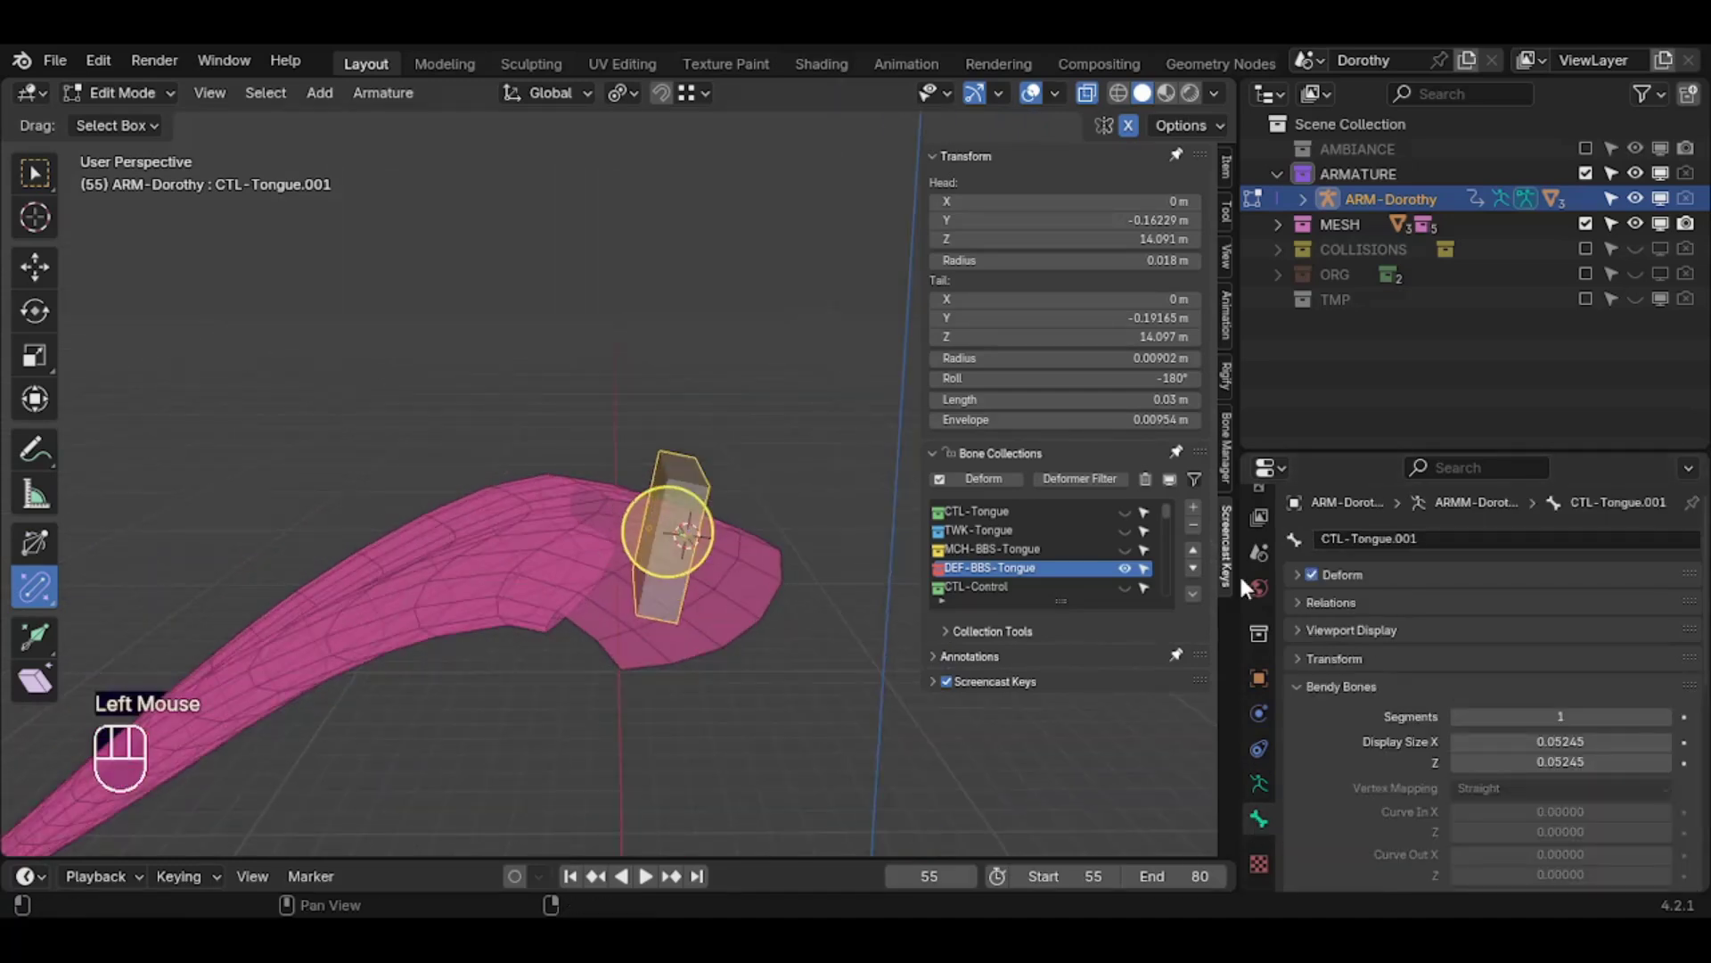
{"action": "scroll", "coordinate": [1416, 602], "scroll_direction": "down", "scroll_amount": 2}
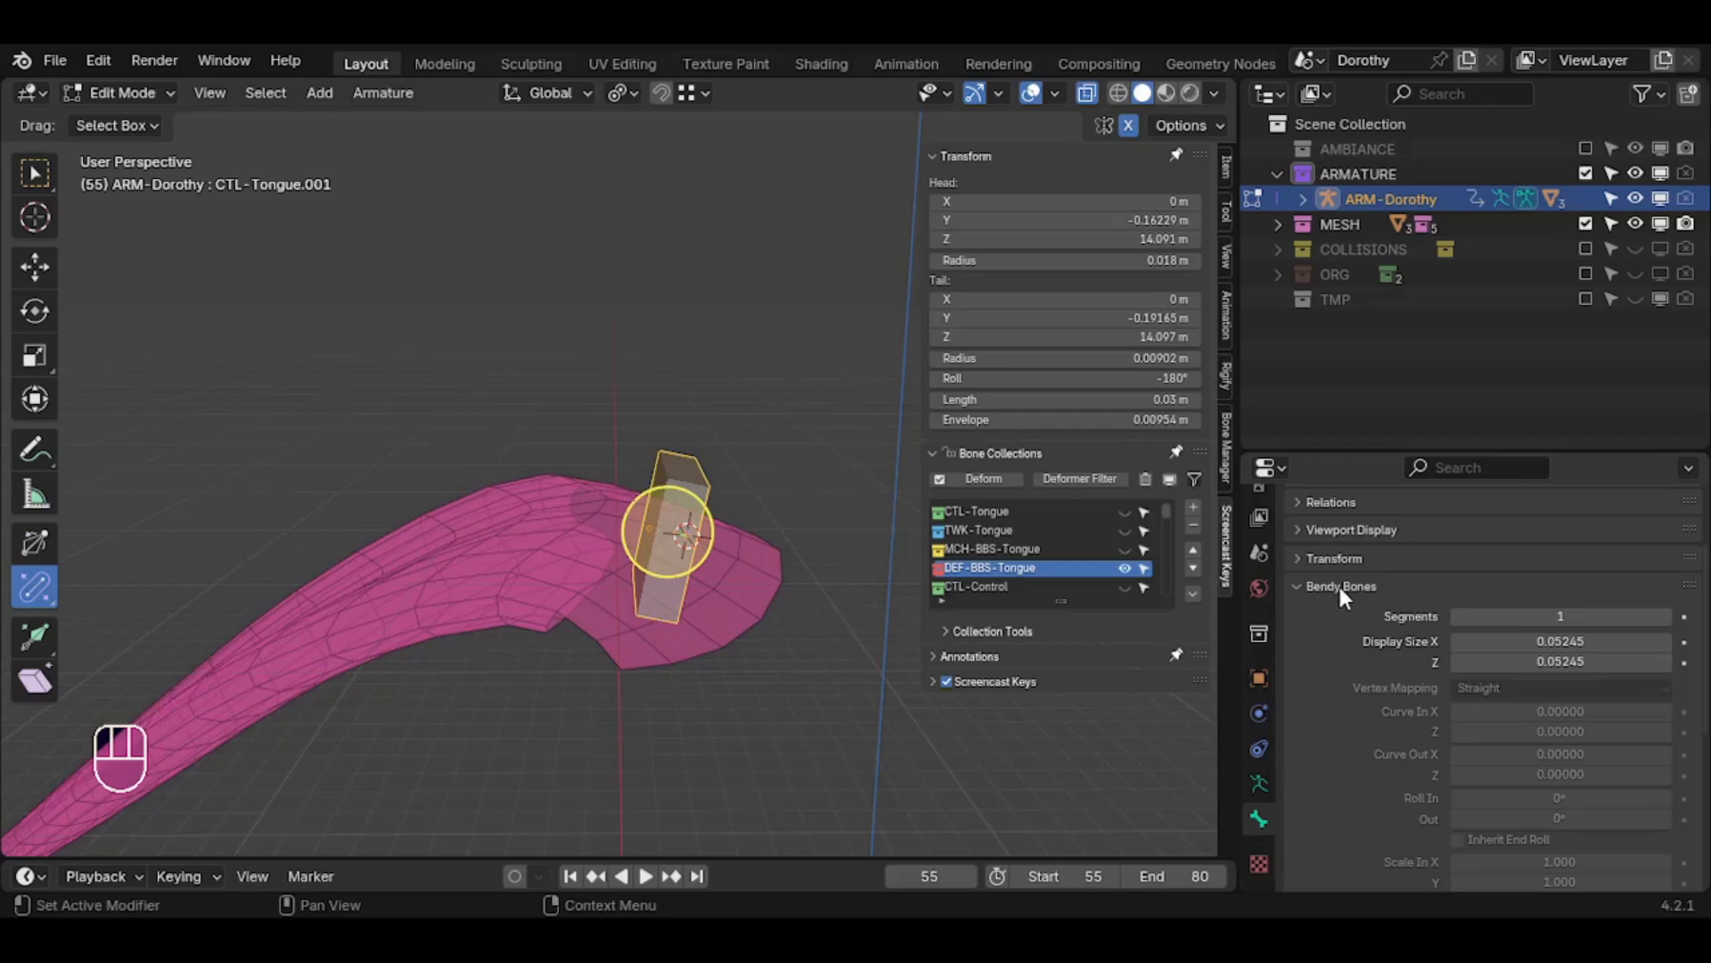
{"action": "scroll", "coordinate": [1472, 649], "scroll_direction": "up", "scroll_amount": 2}
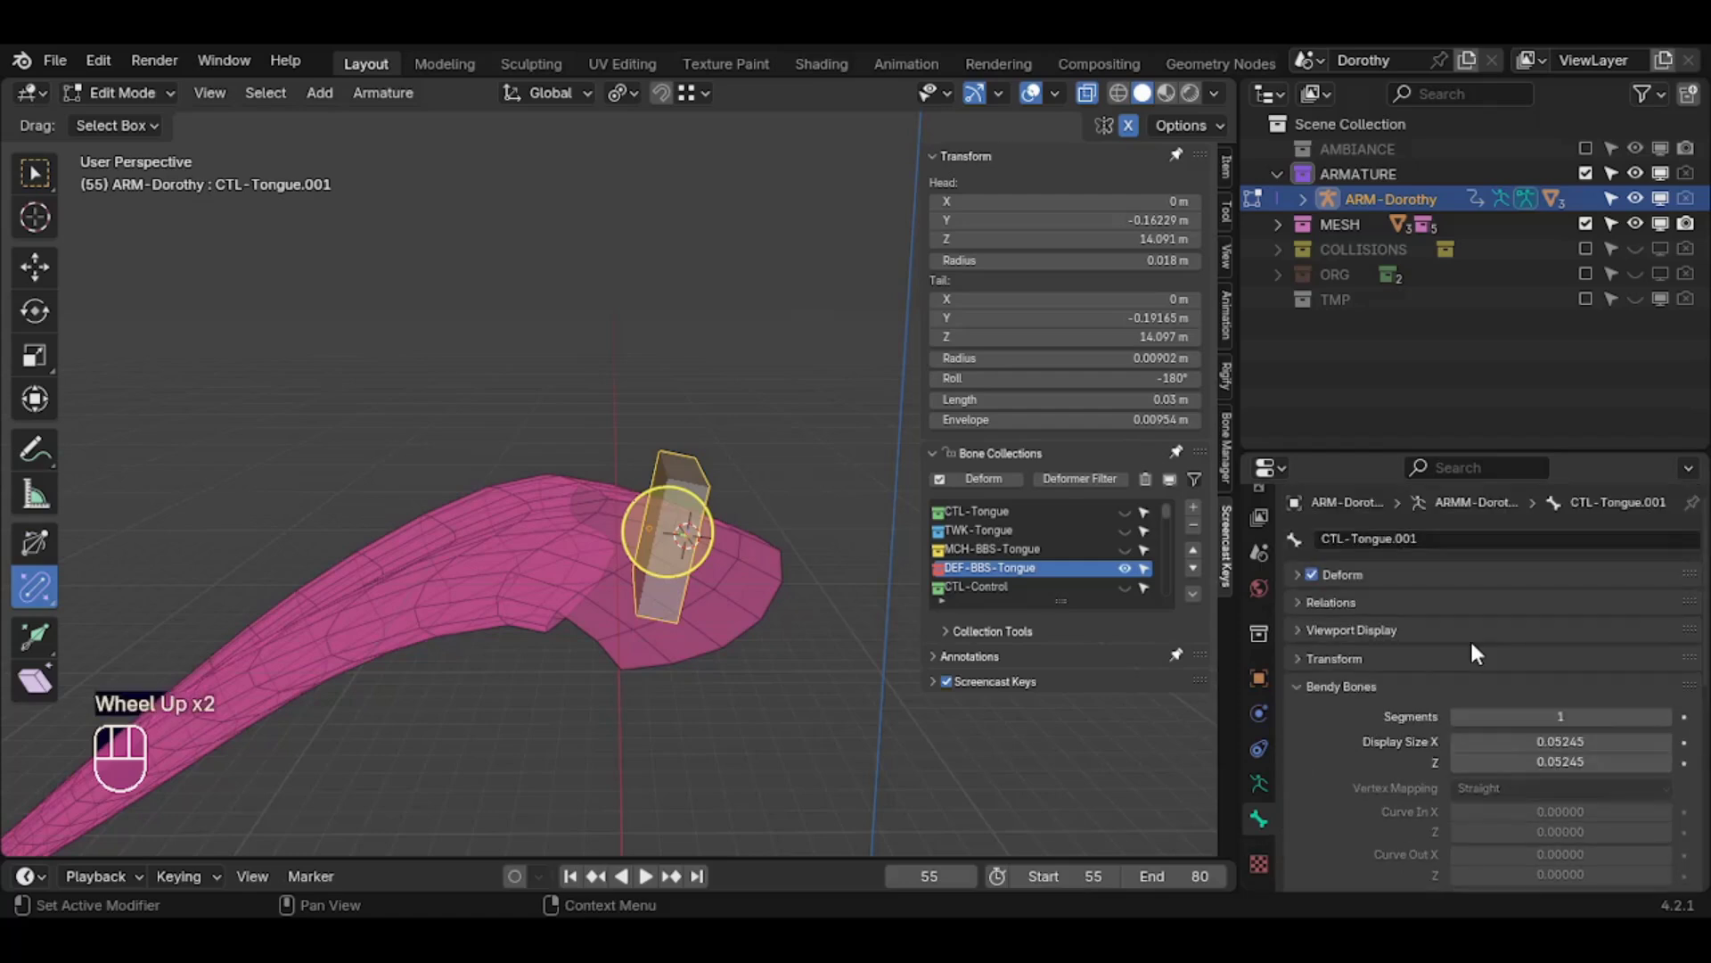
{"action": "scroll", "coordinate": [1473, 649], "scroll_direction": "down", "scroll_amount": 2}
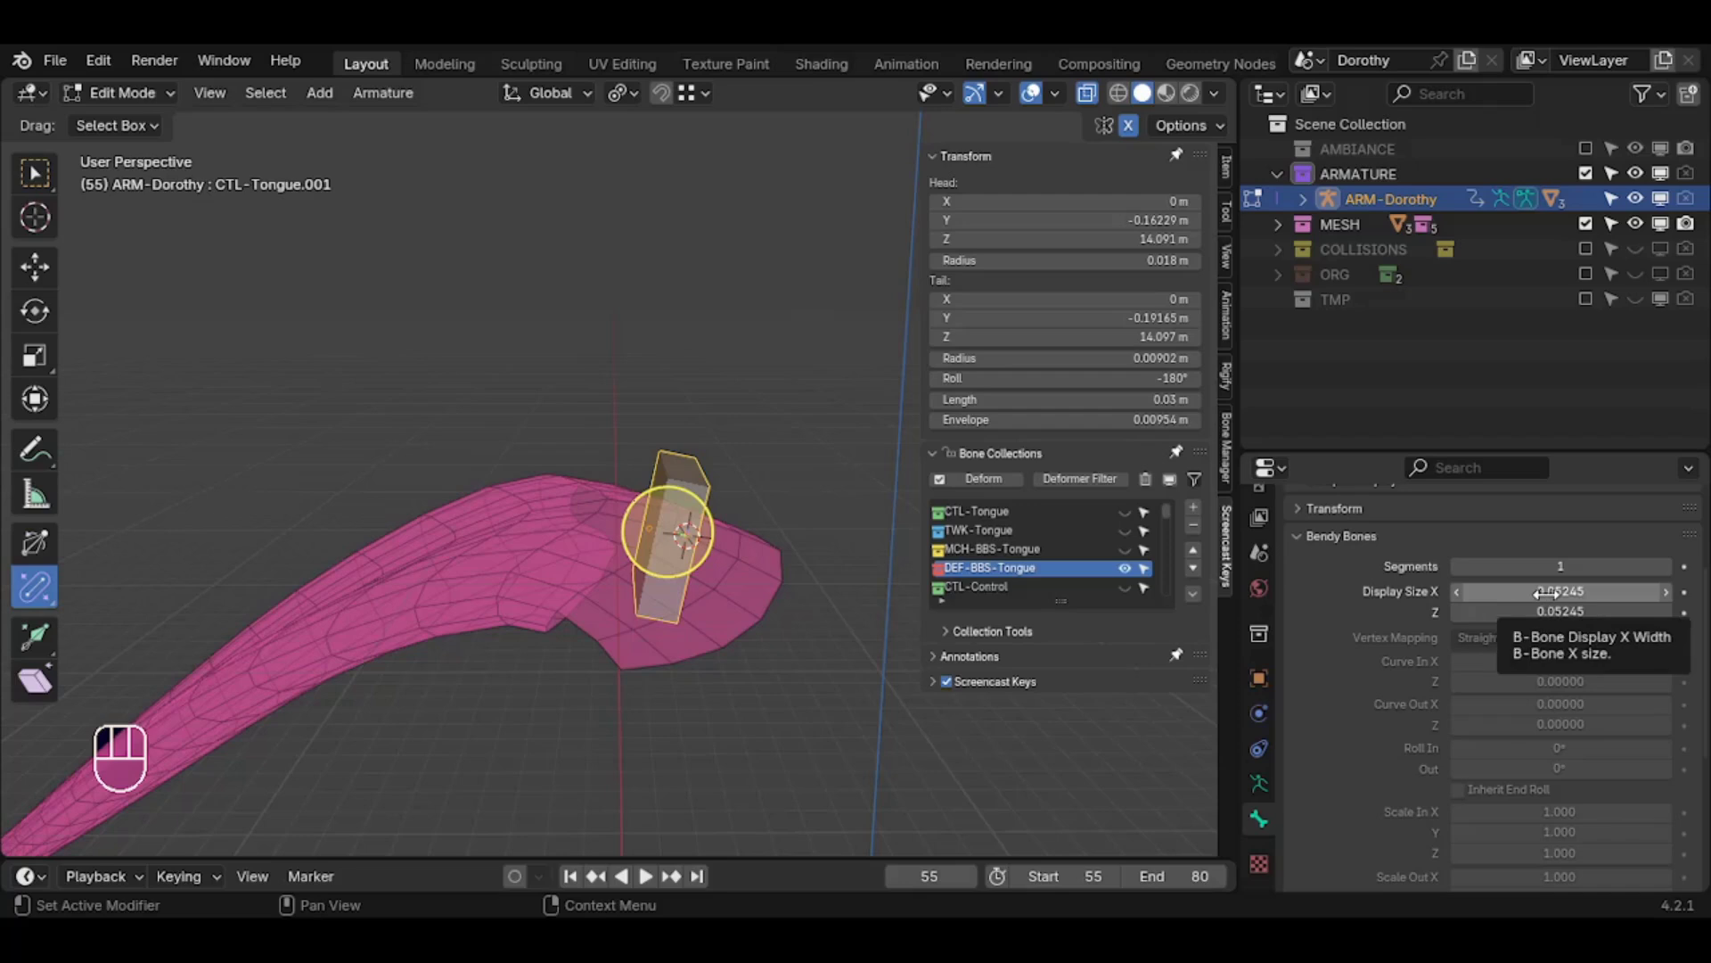
{"action": "left_click_drag", "start_coordinate": [1547, 593], "coordinate": [1515, 611]}
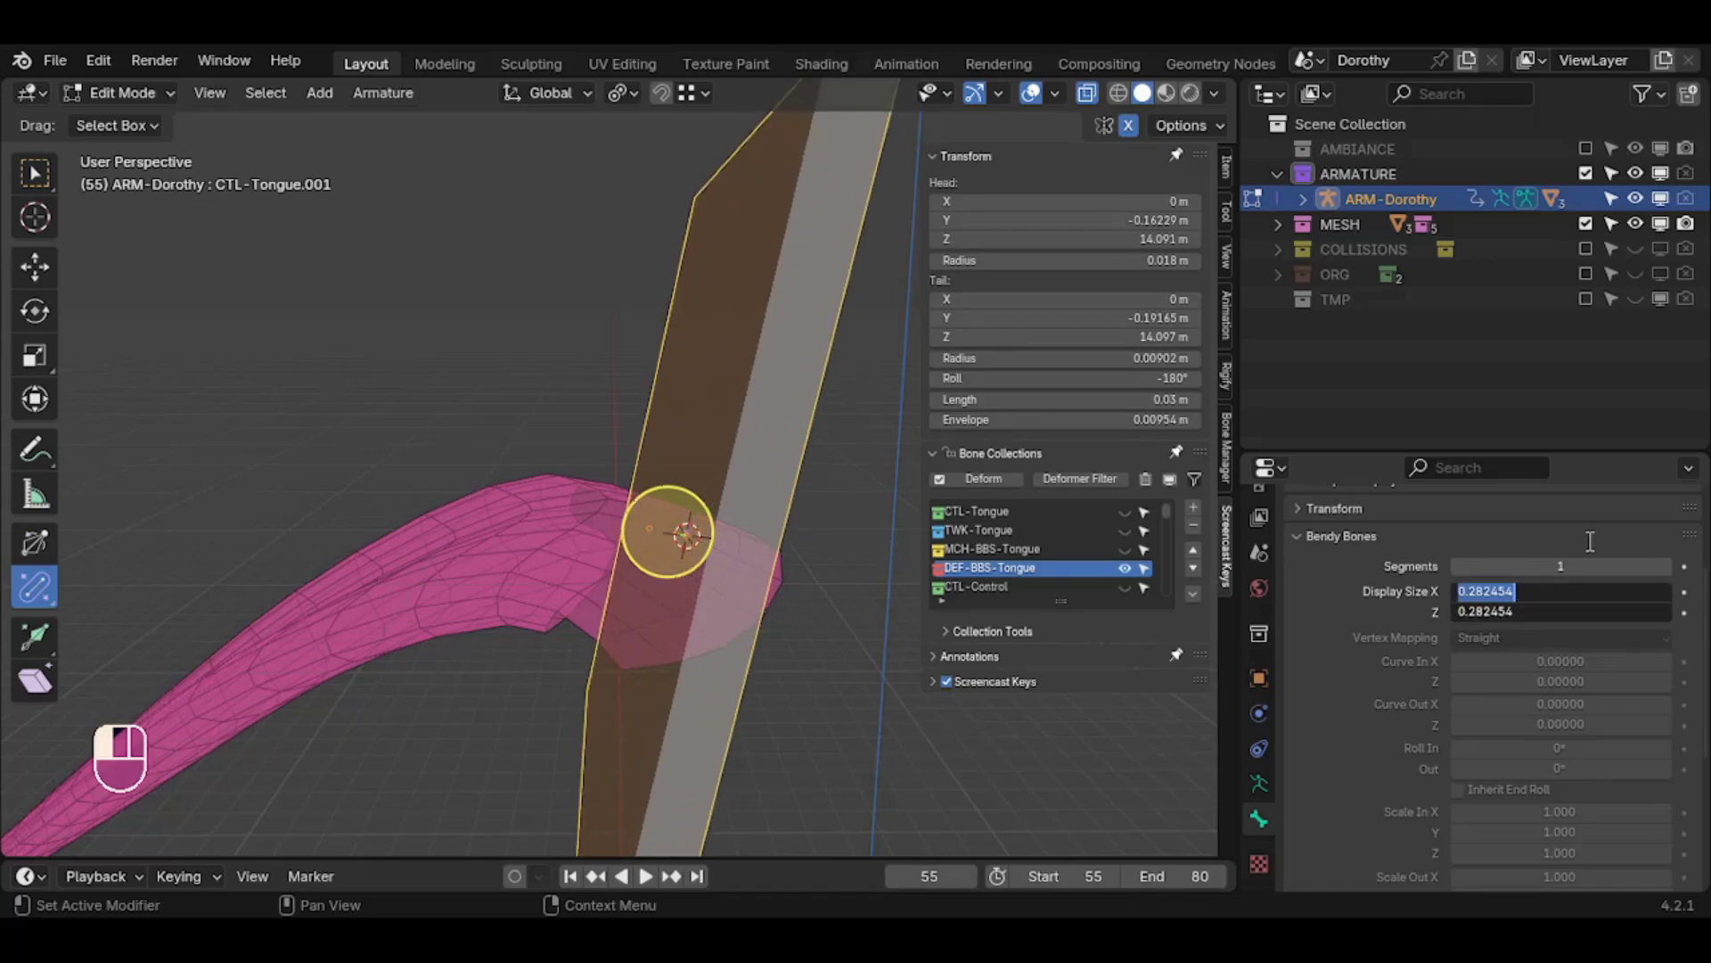
{"action": "type", "text": "0.0"}
{"action": "key", "text": "Return"}
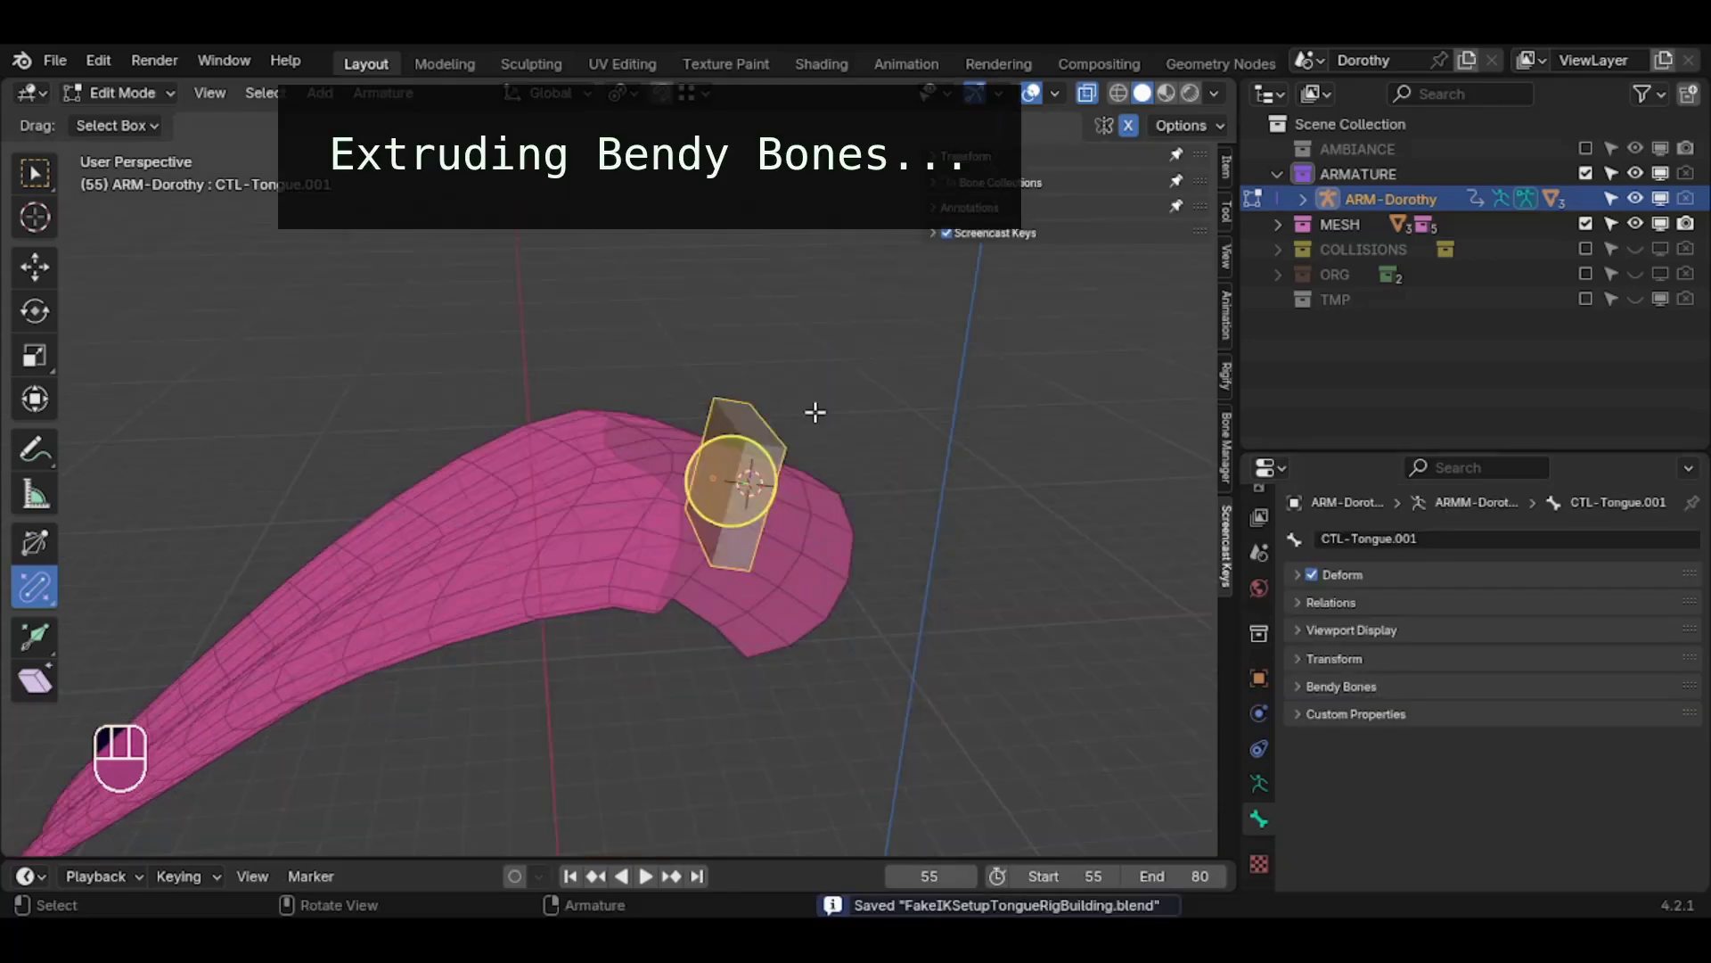
Extrude a new bone from the tip of CTL-Tongue.001 along the upper part of the tongue in side view
{"action": "key", "text": "KP_3"}
{"action": "key", "text": "alt+a"}
{"action": "left_click", "coordinate": [715, 448]}
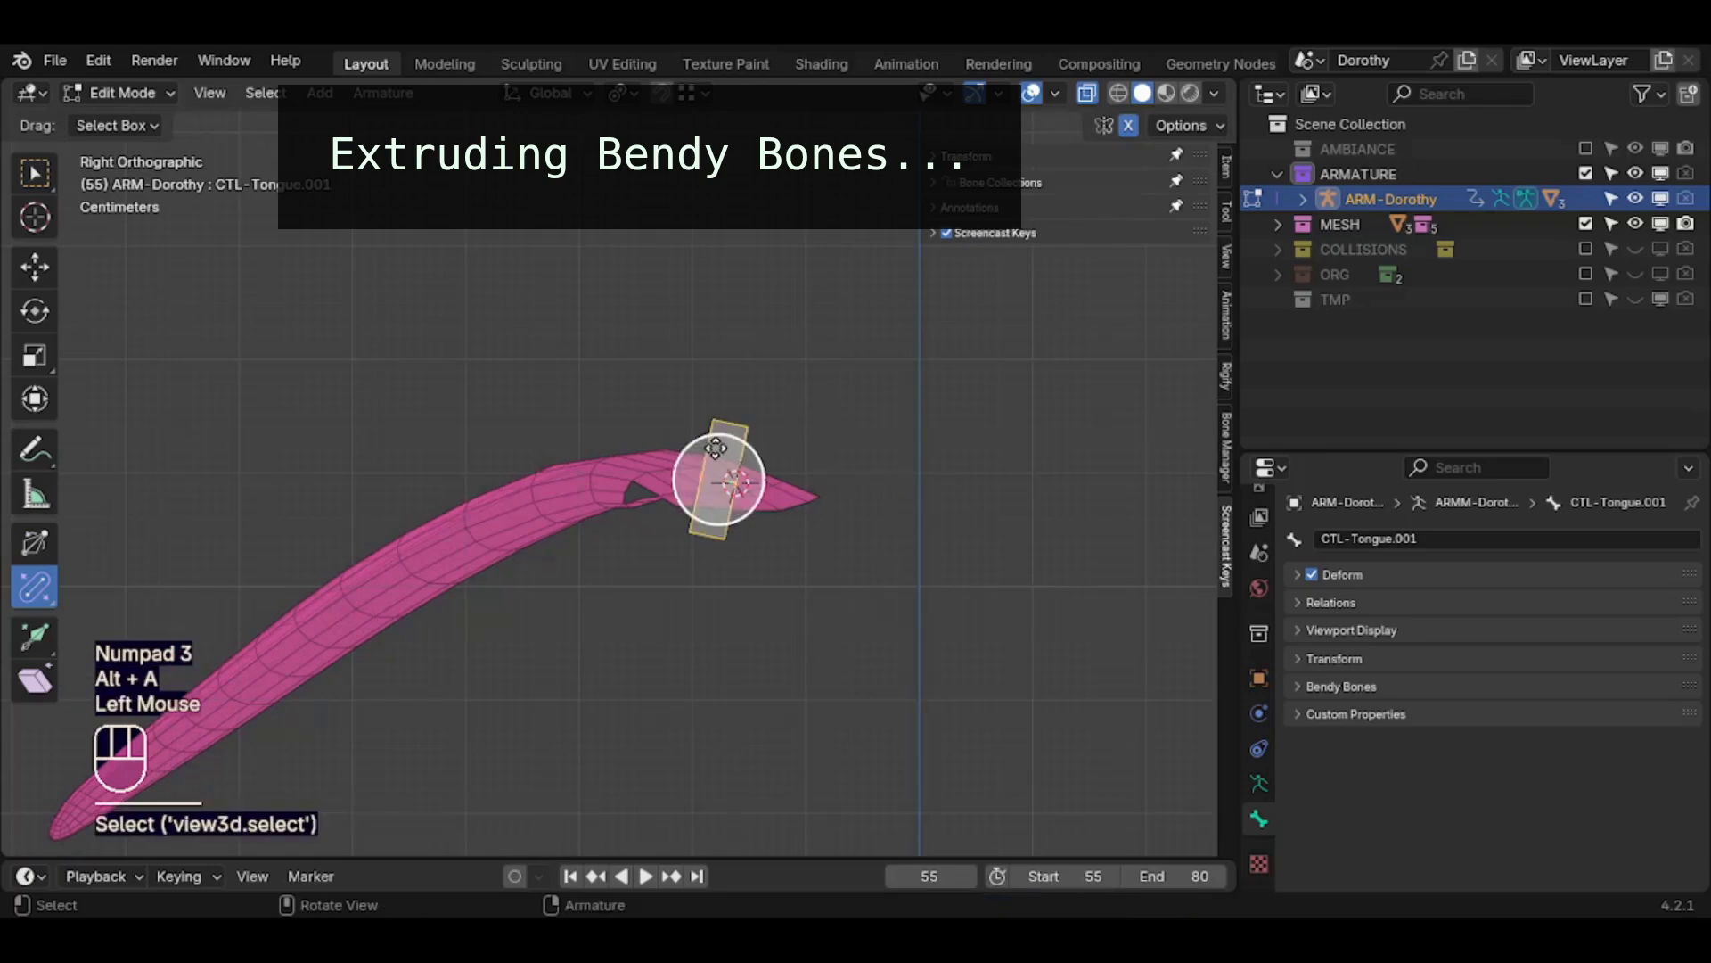
{"action": "key", "text": "e"}
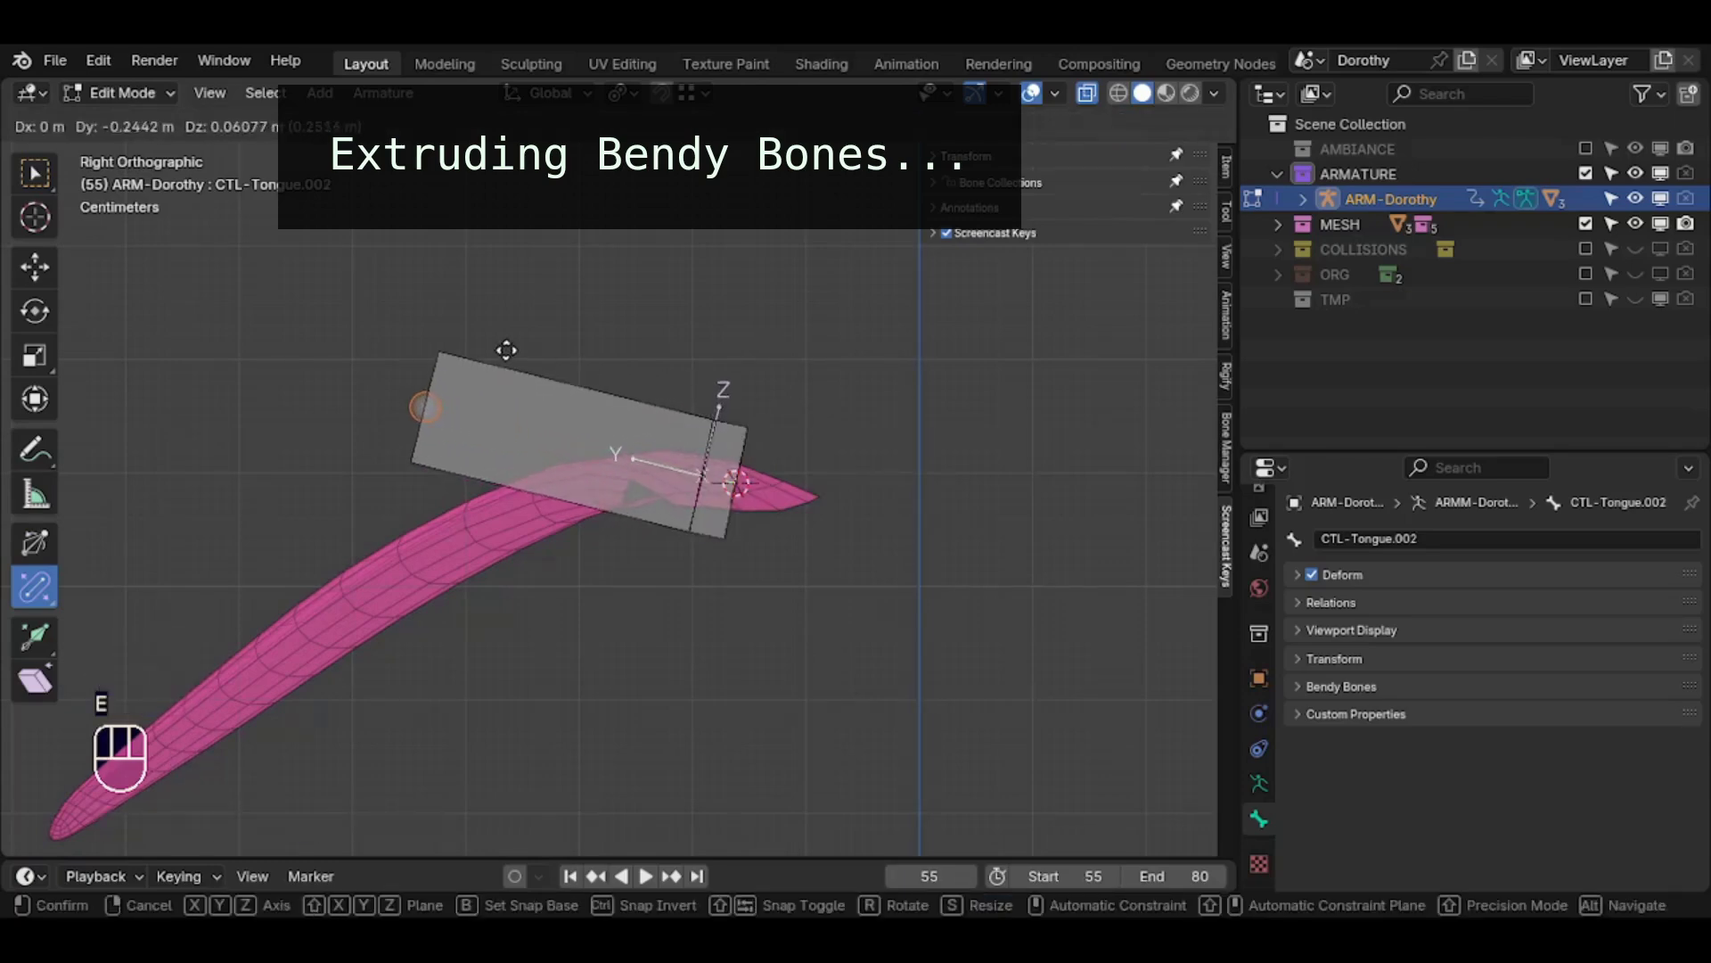
{"action": "left_click", "coordinate": [505, 352]}
{"action": "middle_click_drag", "start_coordinate": [505, 351], "coordinate": [891, 408]}
{"action": "key", "text": "KP_3"}
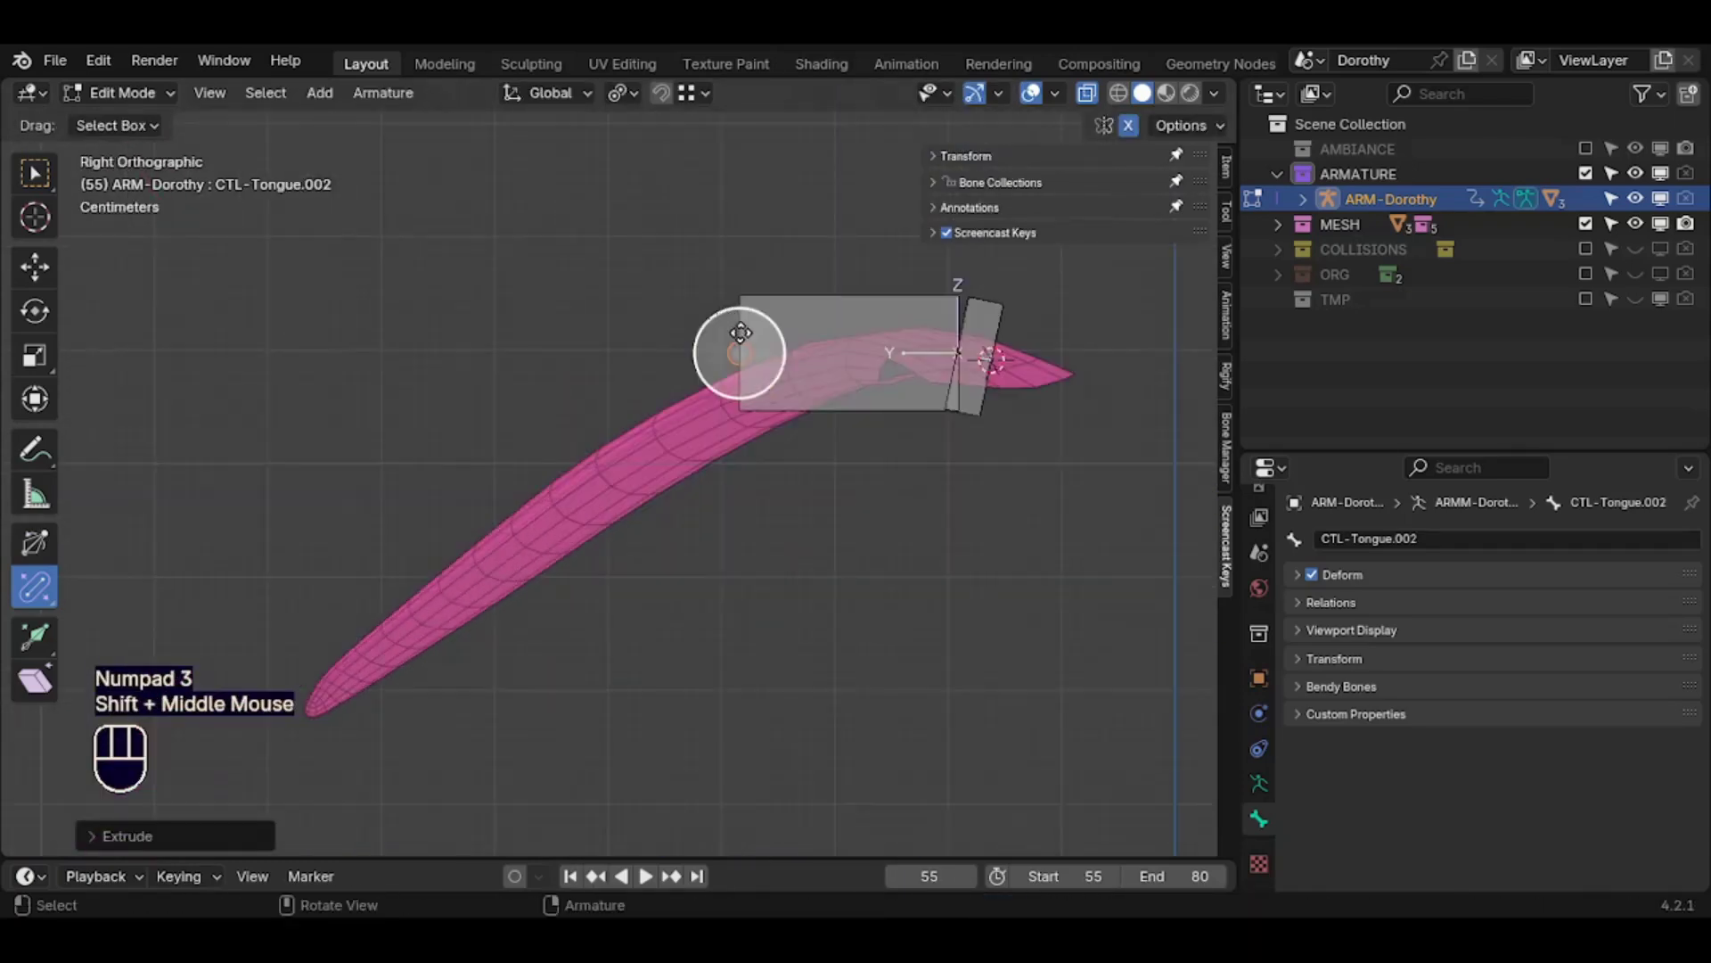
{"action": "key", "text": "e"}
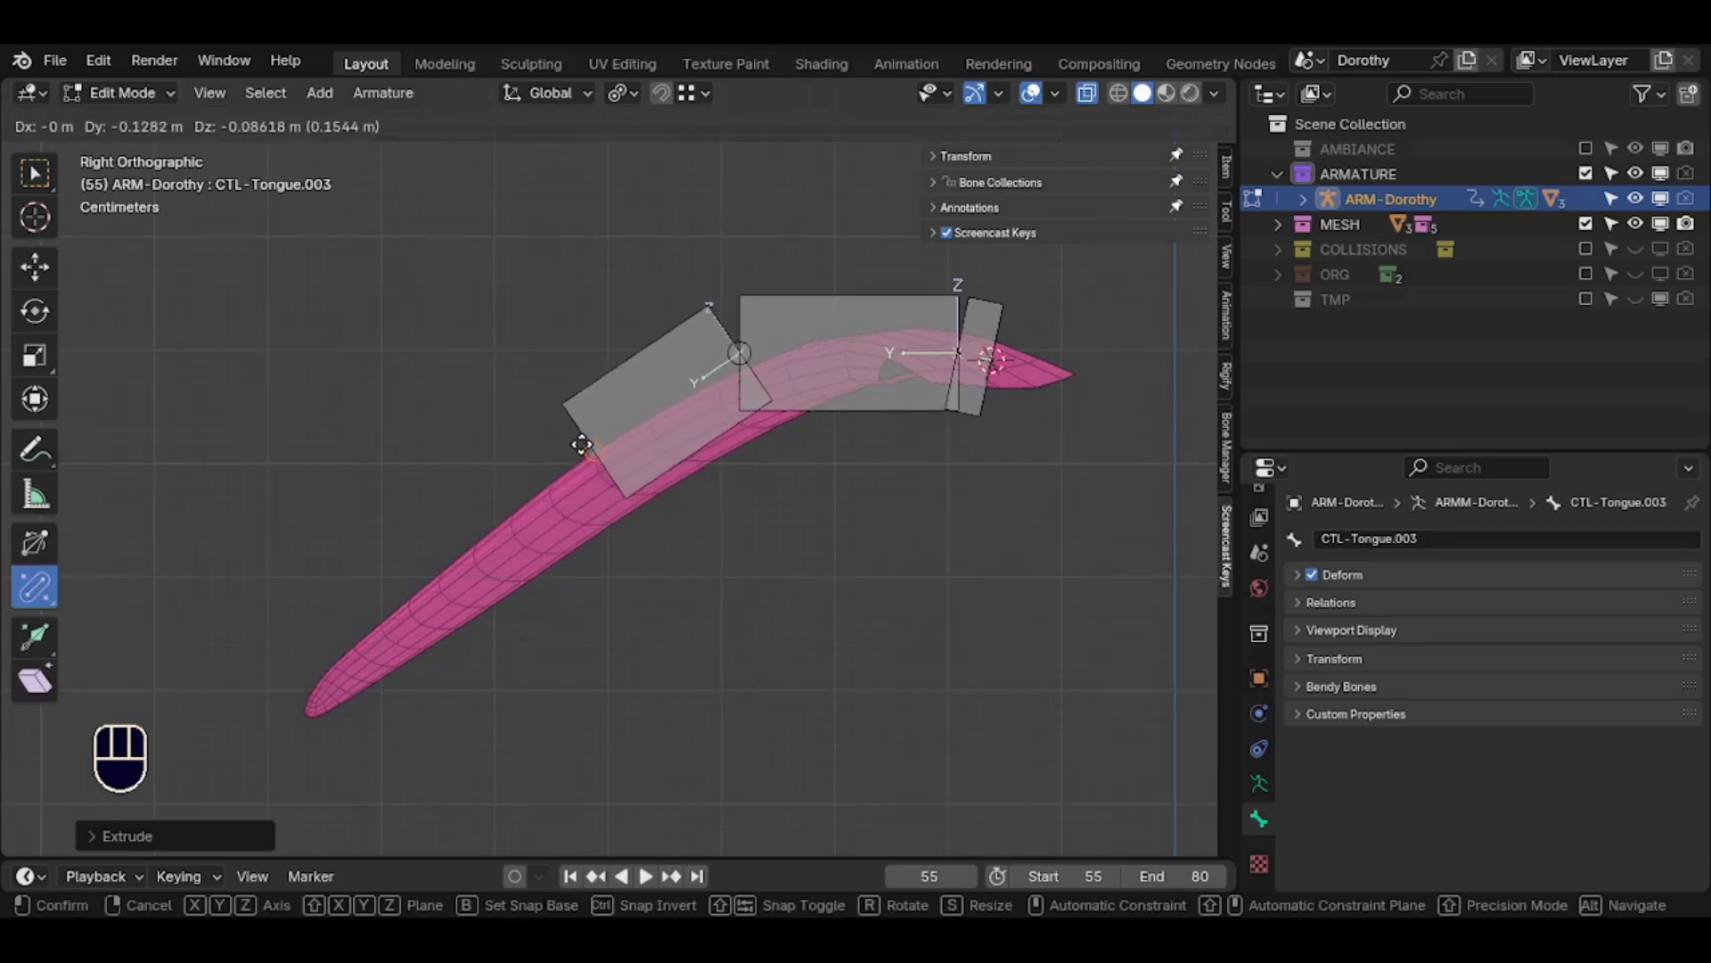
{"action": "left_click", "coordinate": [527, 484]}
{"action": "left_click", "coordinate": [639, 417]}
{"action": "key", "text": "x"}
Place copies of the CTL-Tongue.001 handle at the tongue's middle and near its tip, rotated to follow the slope
{"action": "left_click", "coordinate": [990, 361]}
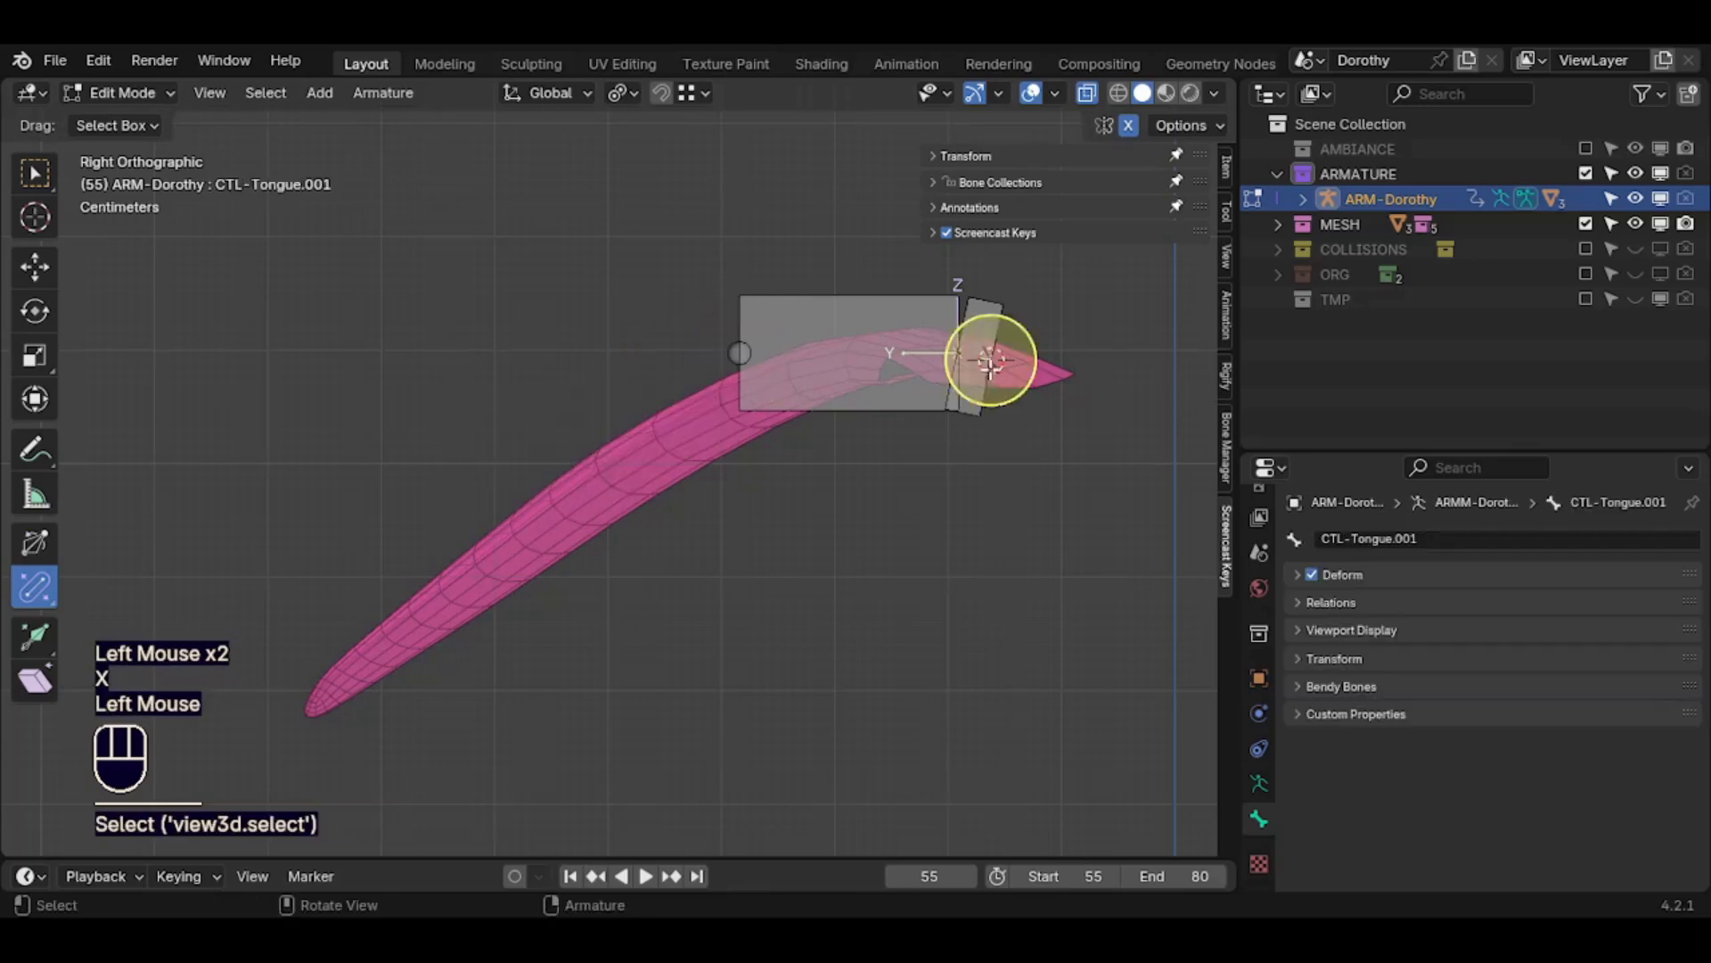
{"action": "key", "text": "shift+d"}
{"action": "left_click", "coordinate": [669, 401]}
{"action": "key", "text": "r"}
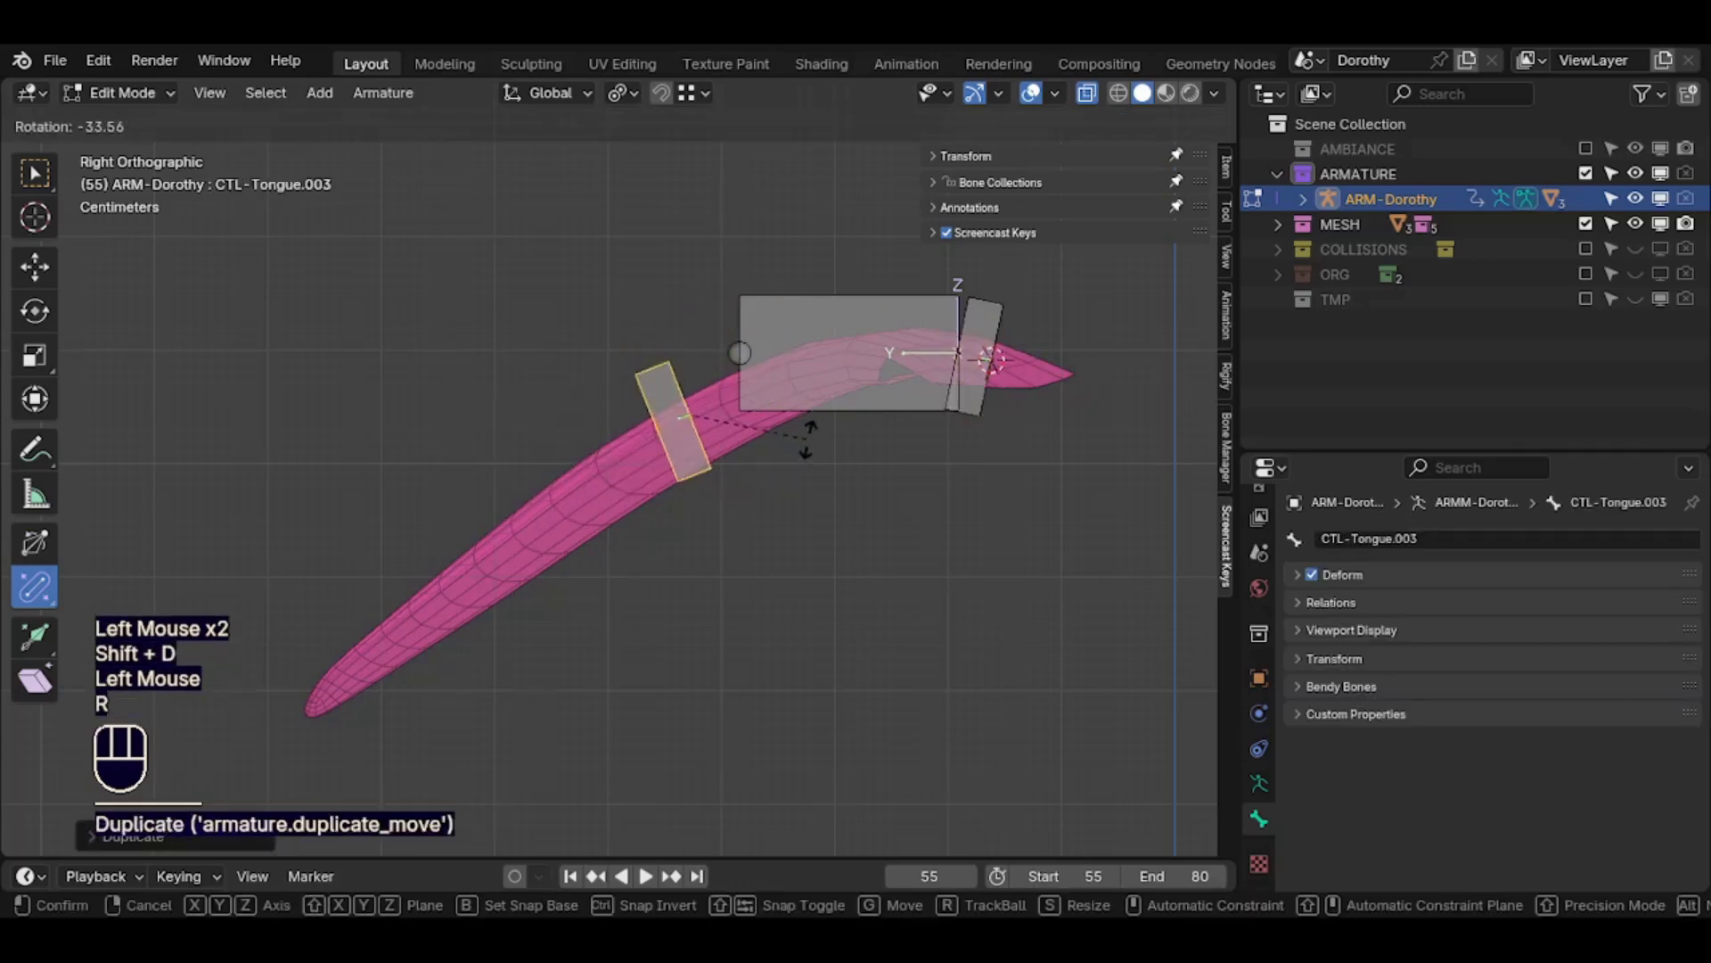
{"action": "left_click", "coordinate": [680, 427]}
{"action": "key", "text": "shift+d"}
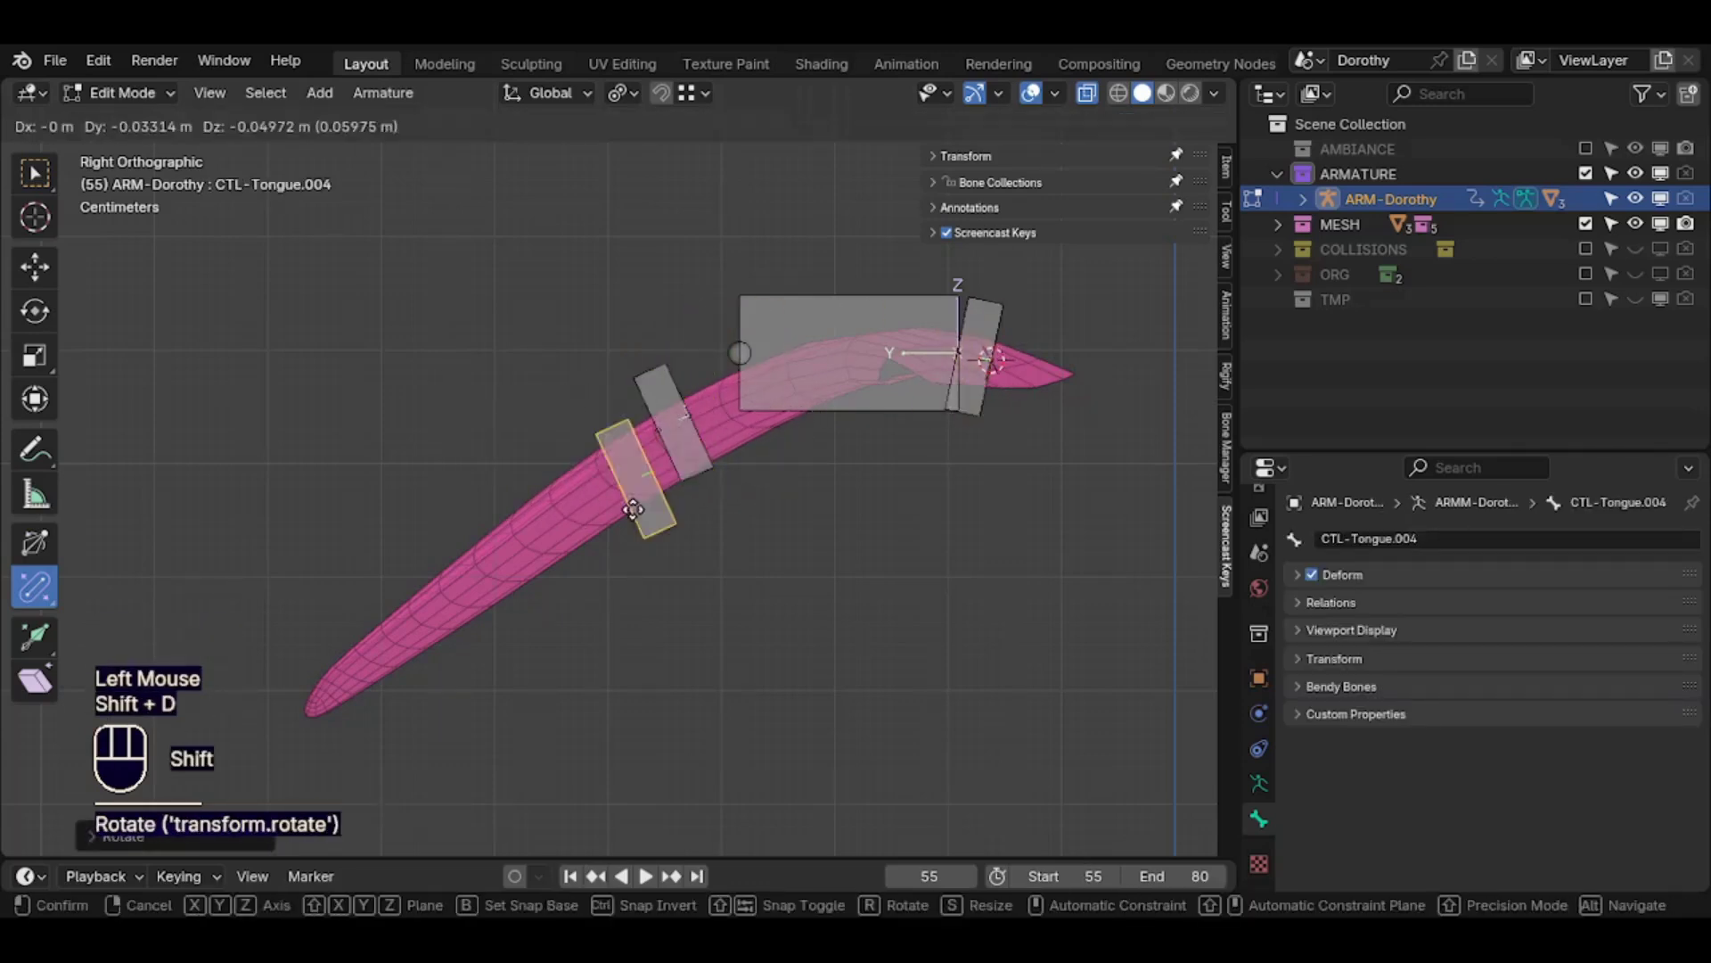
{"action": "left_click", "coordinate": [353, 677]}
Rename the extruded bone DEF-Tongue.001 and duplicate it onto the lower half of the tongue
{"action": "left_click", "coordinate": [911, 389]}
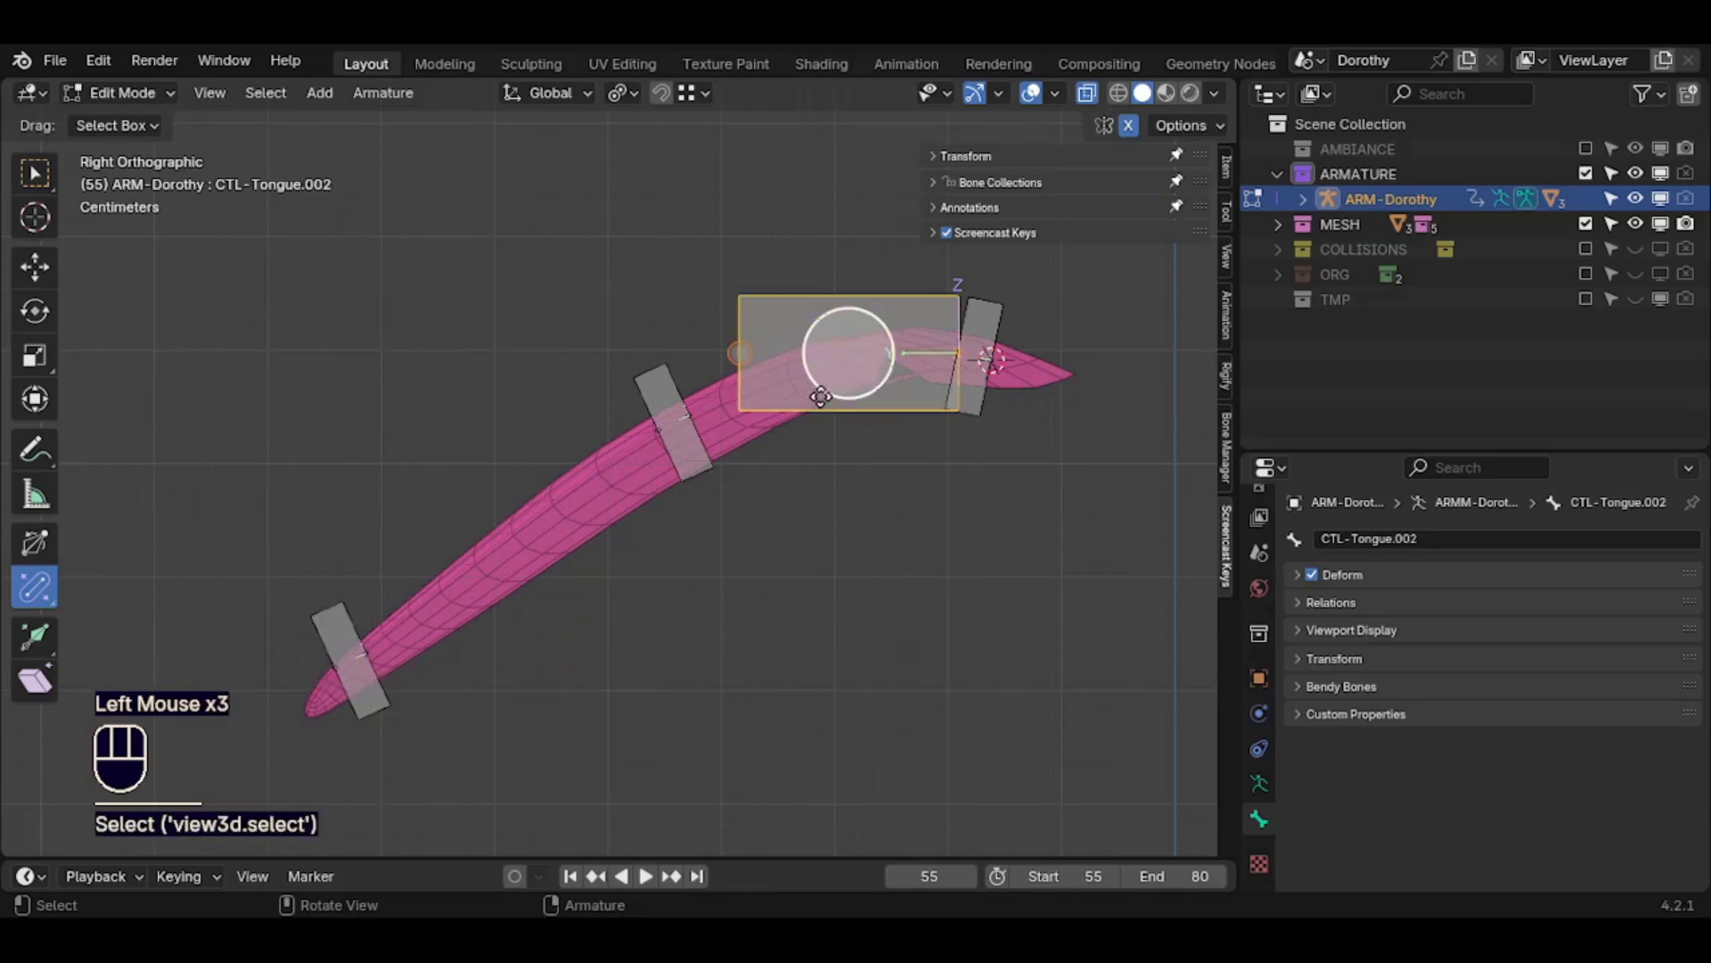
{"action": "key", "text": "F2"}
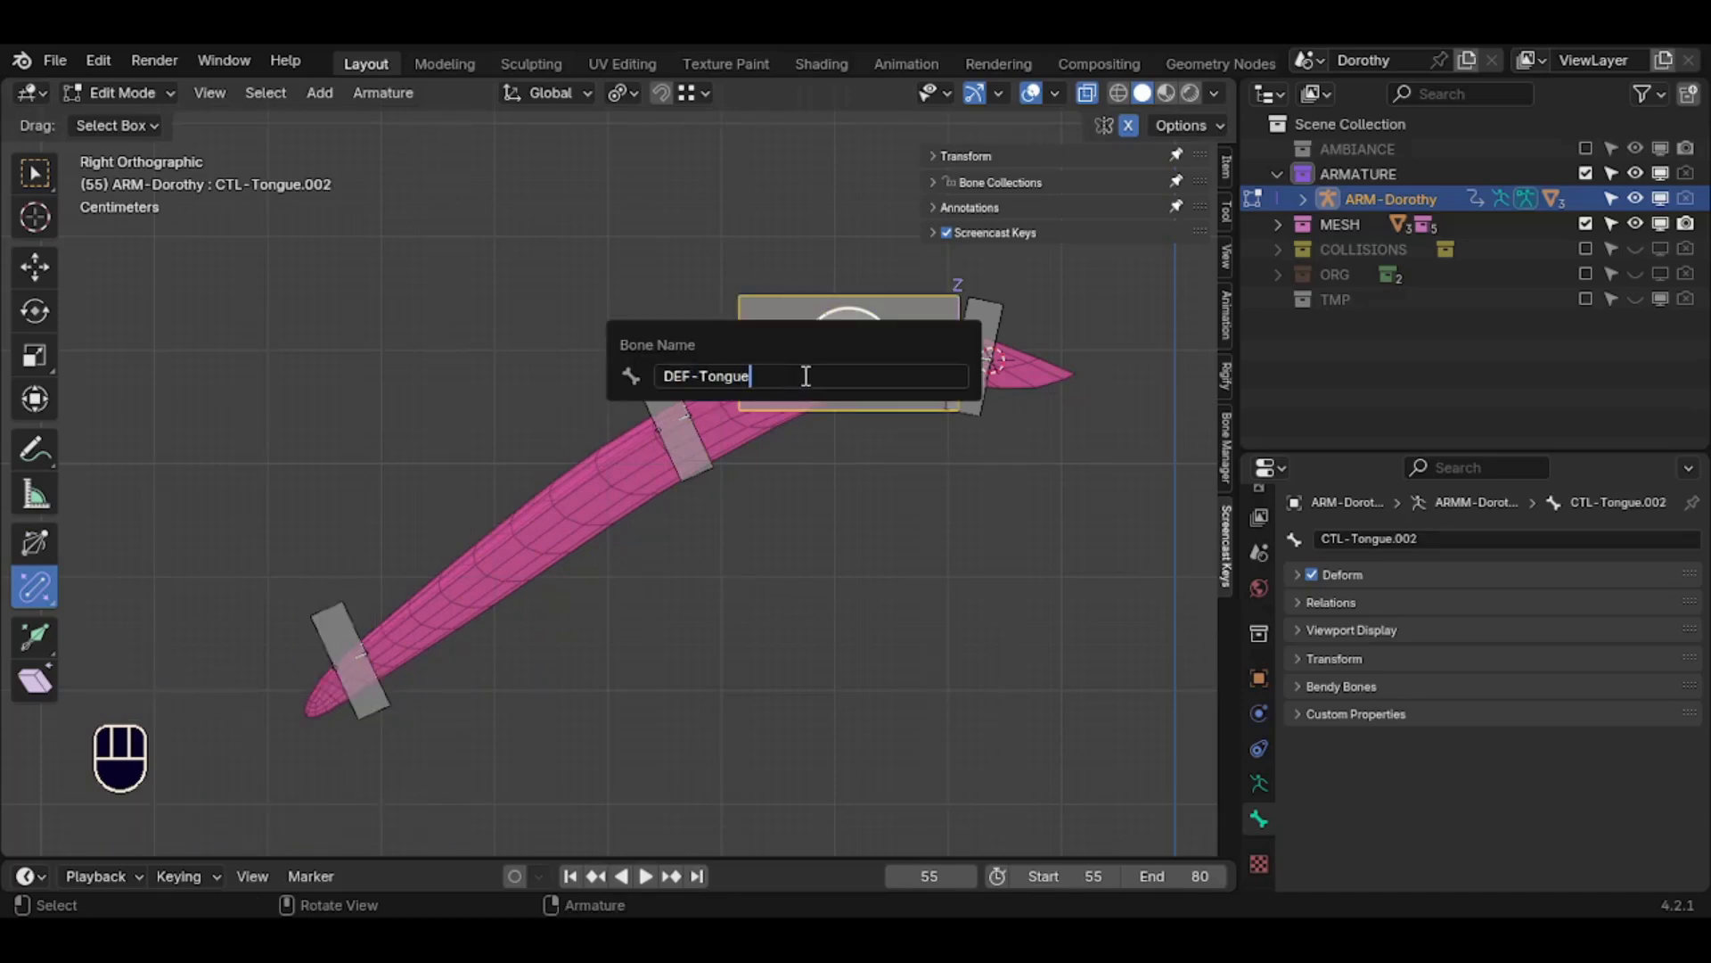
{"action": "type", "text": "02"}
{"action": "key", "text": "Return"}
{"action": "key", "text": "shift+d"}
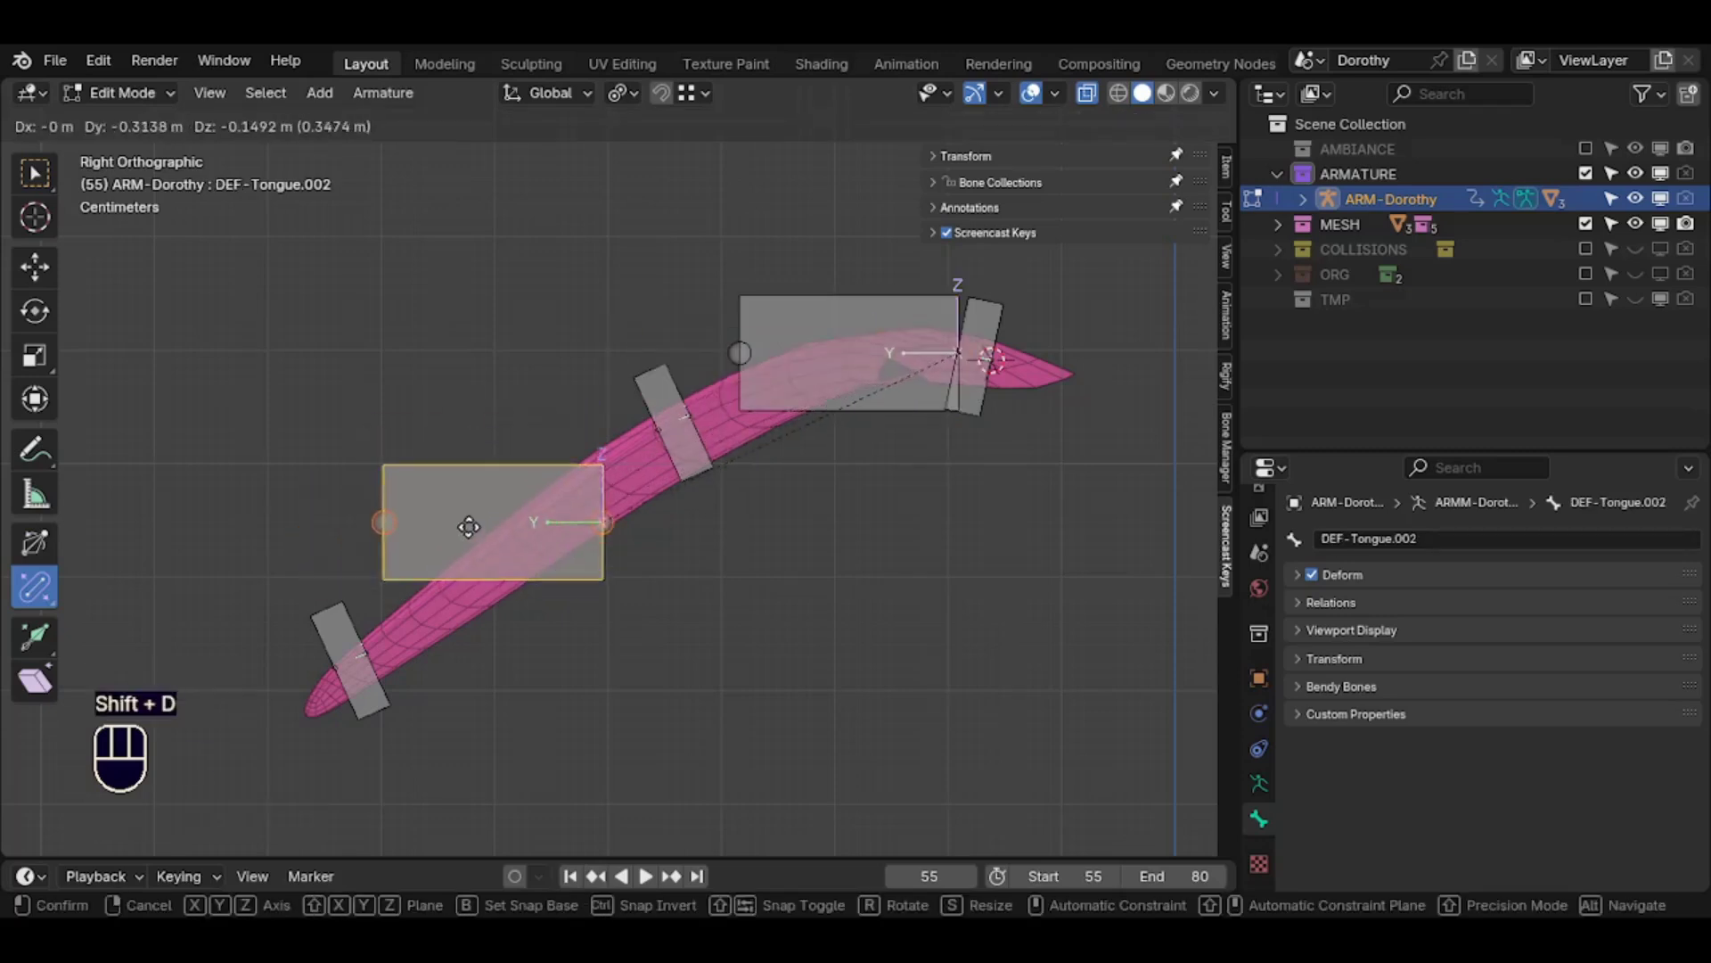
{"action": "left_click", "coordinate": [598, 517]}
Configure snapping to target Vertex with Include Non-Edited disabled
{"action": "left_click", "coordinate": [598, 517]}
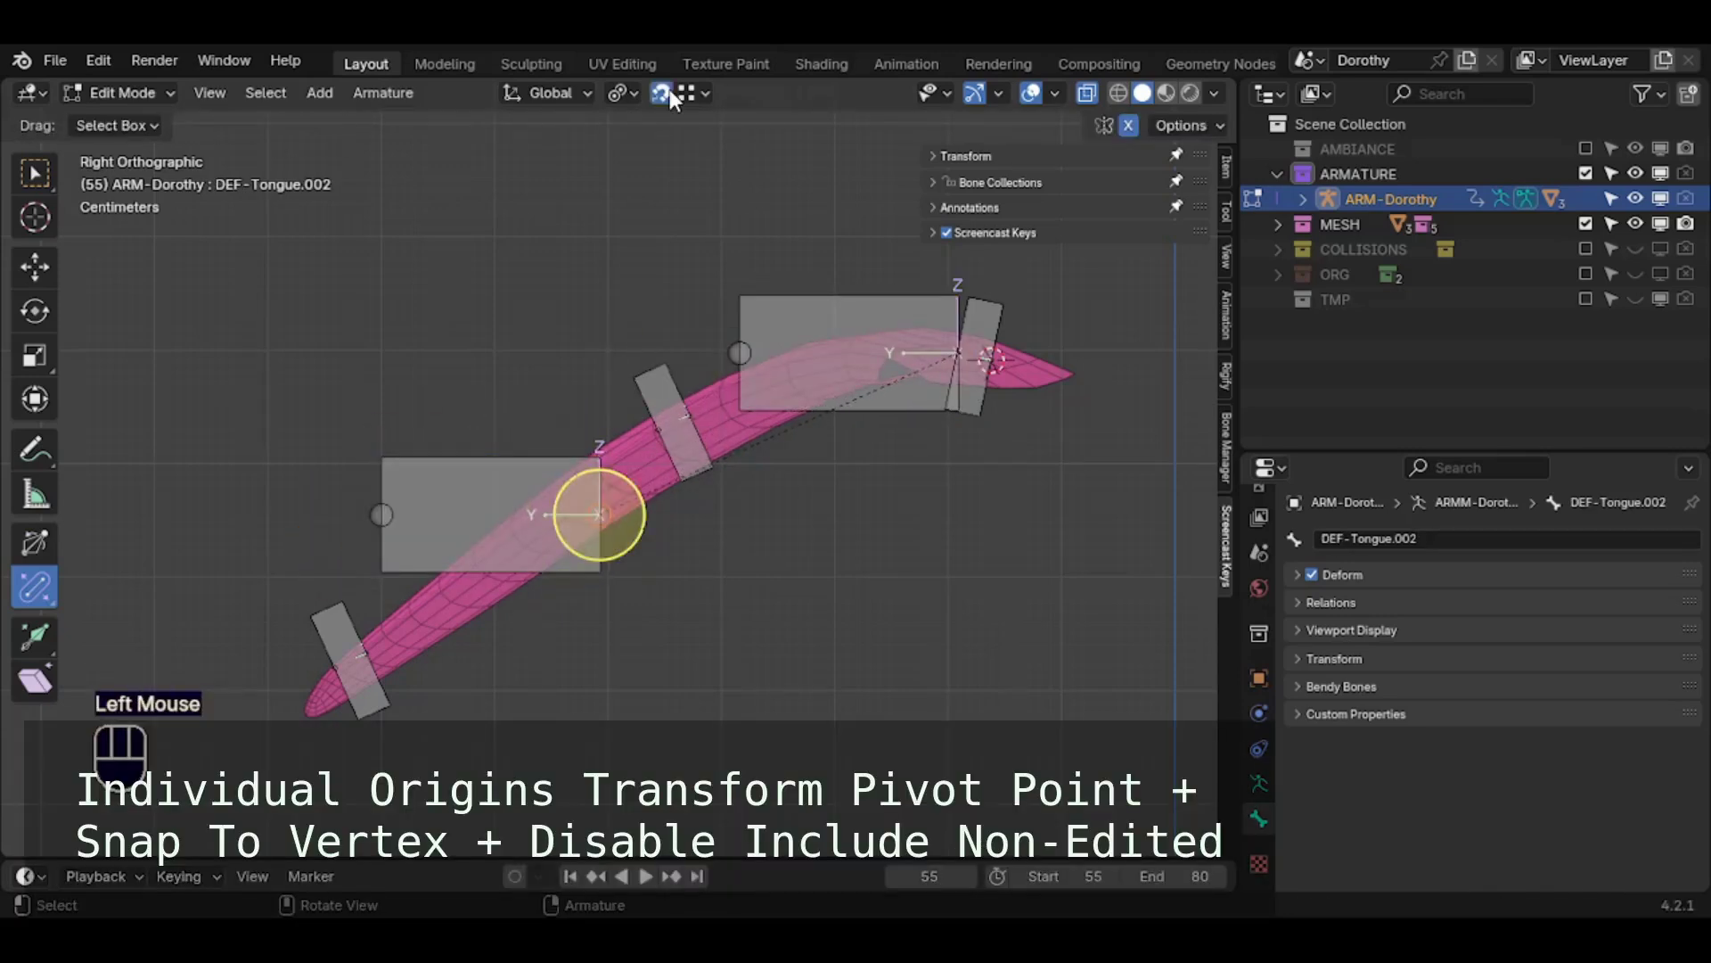
{"action": "left_click", "coordinate": [667, 92]}
{"action": "left_click", "coordinate": [688, 93]}
{"action": "left_click", "coordinate": [686, 92]}
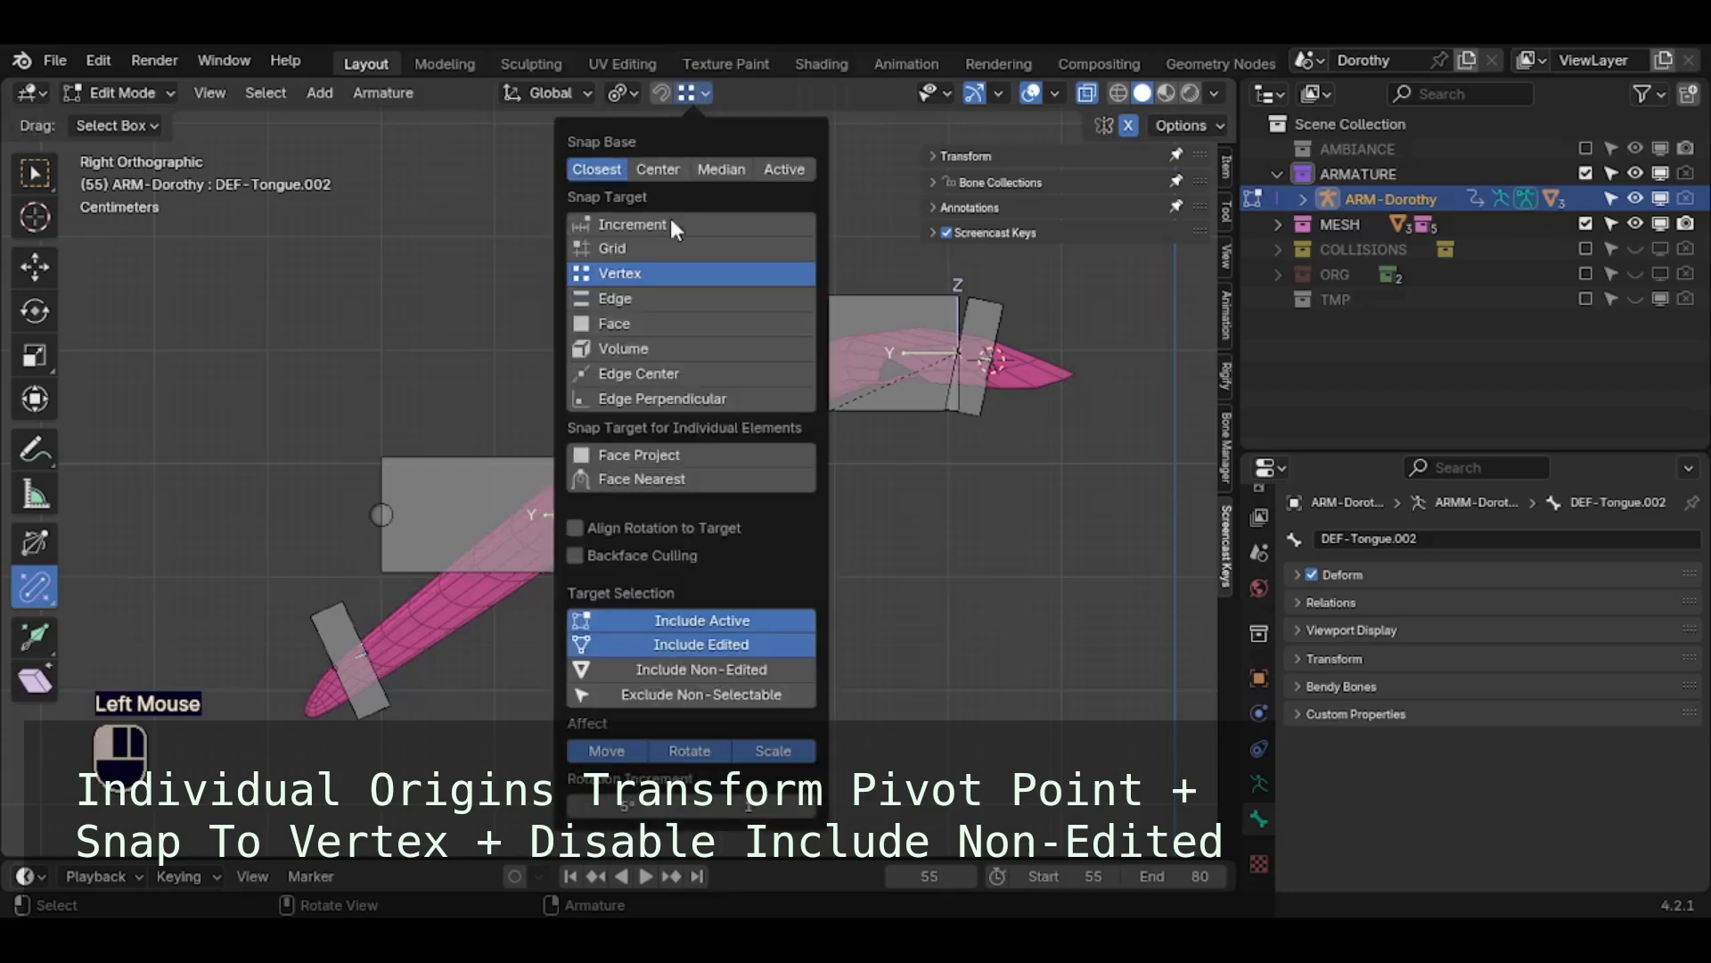
{"action": "left_click", "coordinate": [687, 672]}
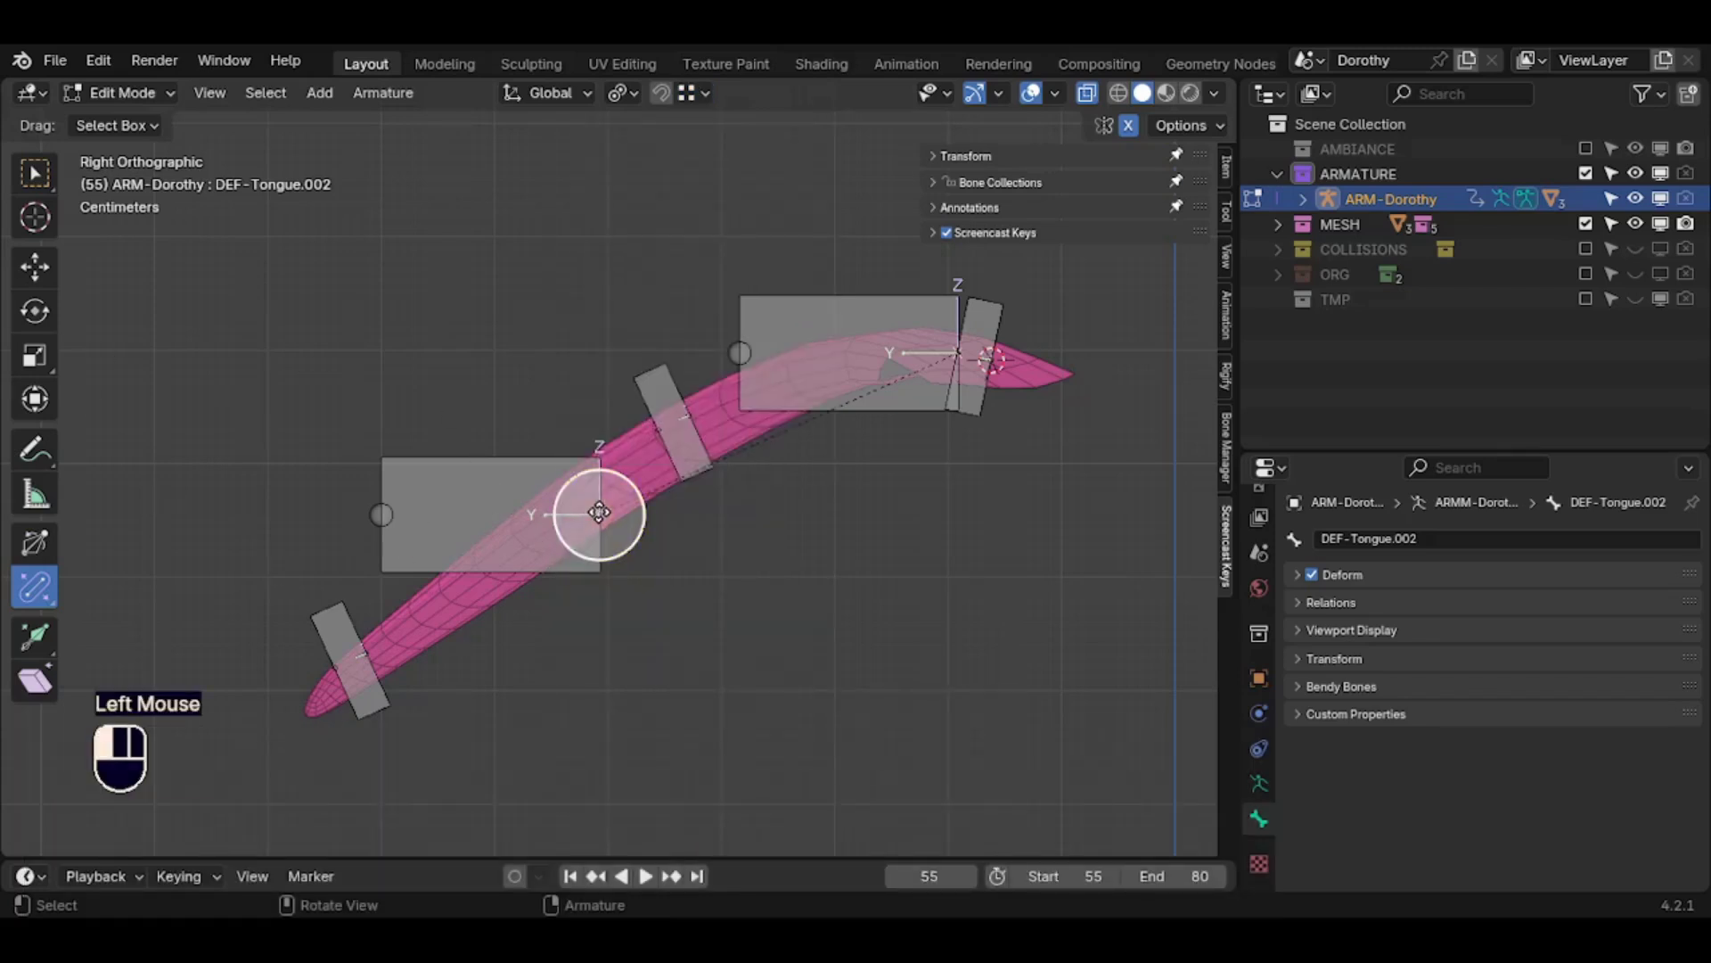
Snap DEF-Tongue.002's root to the middle handle's tip and its tip to the root of the handle near the tongue's end
{"action": "left_click", "coordinate": [599, 512]}
{"action": "key", "text": "g"}
{"action": "left_click", "coordinate": [655, 430], "text": "ctrl"}
{"action": "key", "text": "g"}
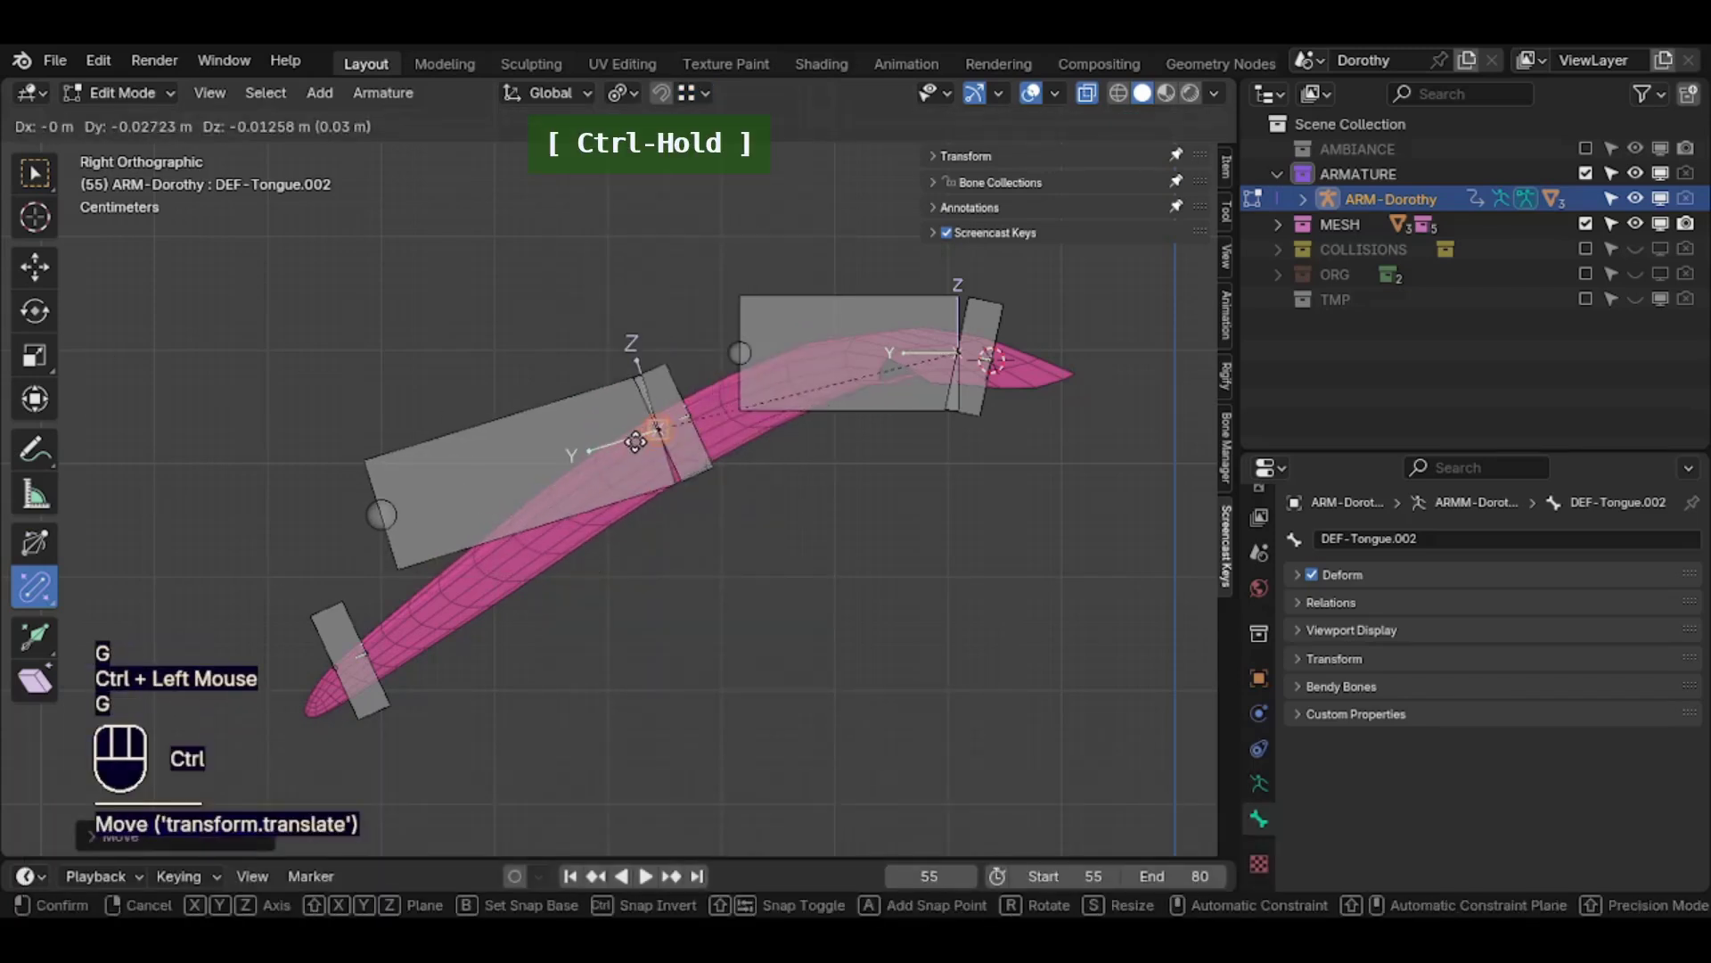
{"action": "left_click", "coordinate": [650, 435], "text": "ctrl"}
{"action": "left_click", "coordinate": [389, 524]}
{"action": "key", "text": "g"}
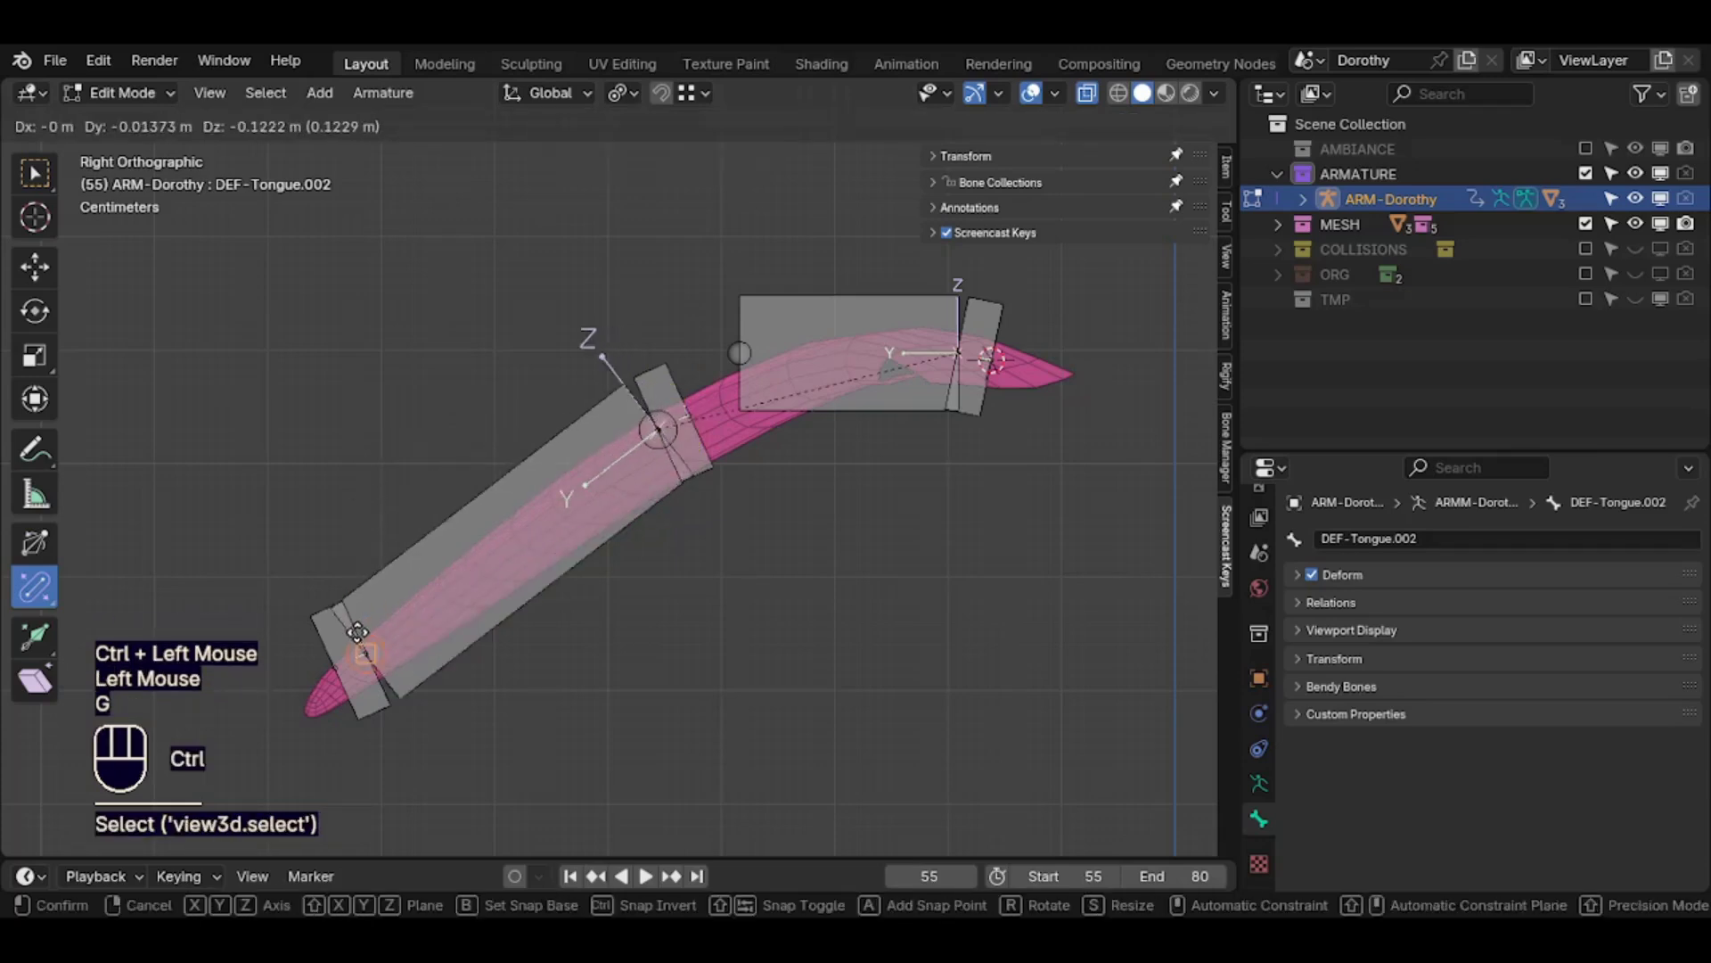
{"action": "left_click", "coordinate": [359, 635], "text": "ctrl"}
Snap DEF-Tongue.001's tip to the root of the middle handle
{"action": "left_click", "coordinate": [746, 353]}
{"action": "key", "text": "g"}
{"action": "left_click", "coordinate": [699, 397], "text": "ctrl"}
{"action": "key", "text": "alt+a"}
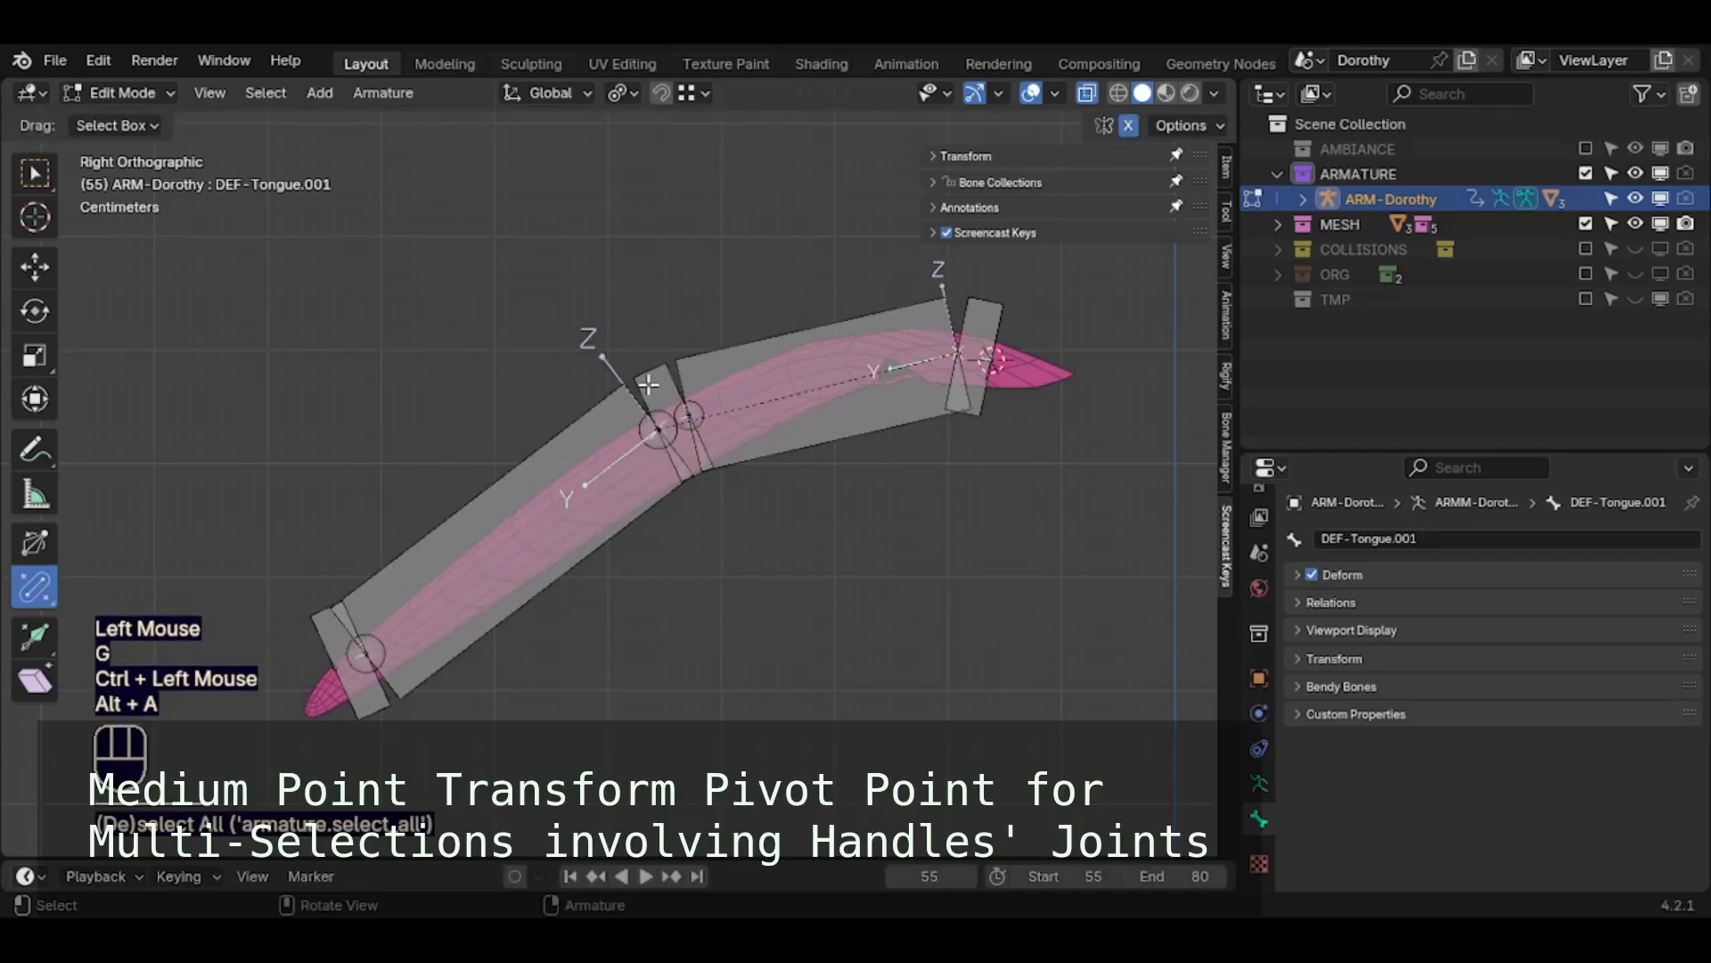
Move the middle handle together with its connected joints further down along the tongue
{"action": "left_click", "coordinate": [687, 405]}
{"action": "key", "text": "c"}
{"action": "left_click", "coordinate": [708, 407]}
{"action": "right_click", "coordinate": [682, 426]}
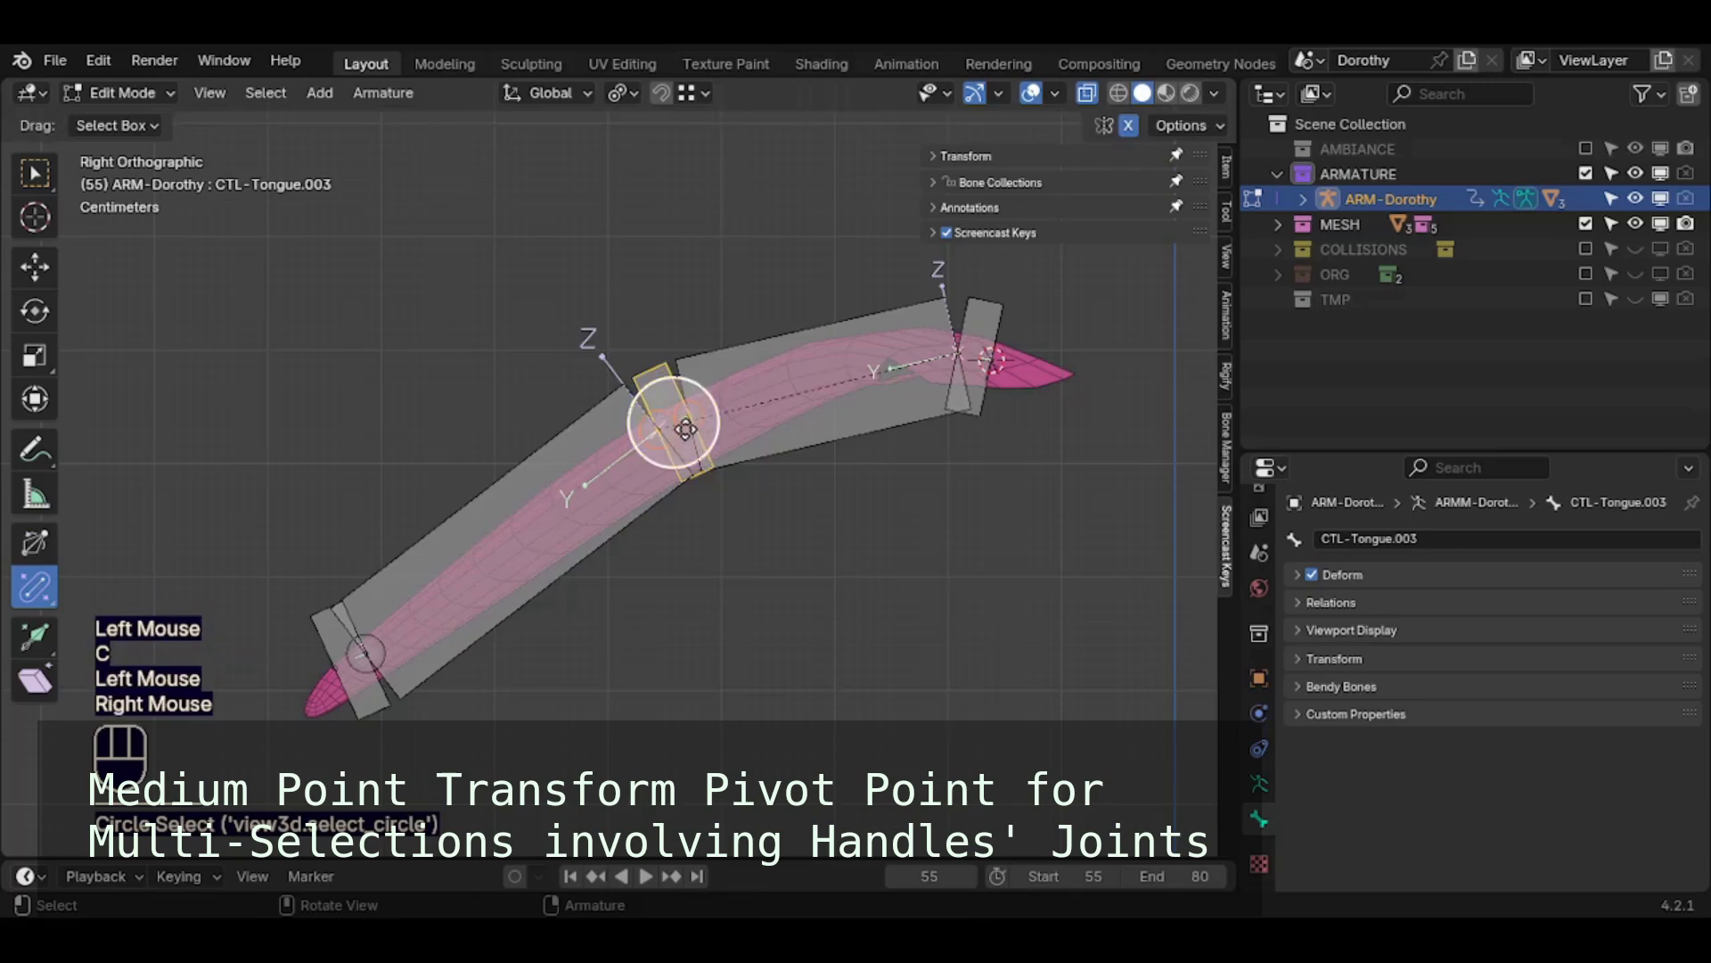
{"action": "key", "text": "g"}
{"action": "left_click", "coordinate": [642, 466]}
{"action": "key", "text": "alt+a"}
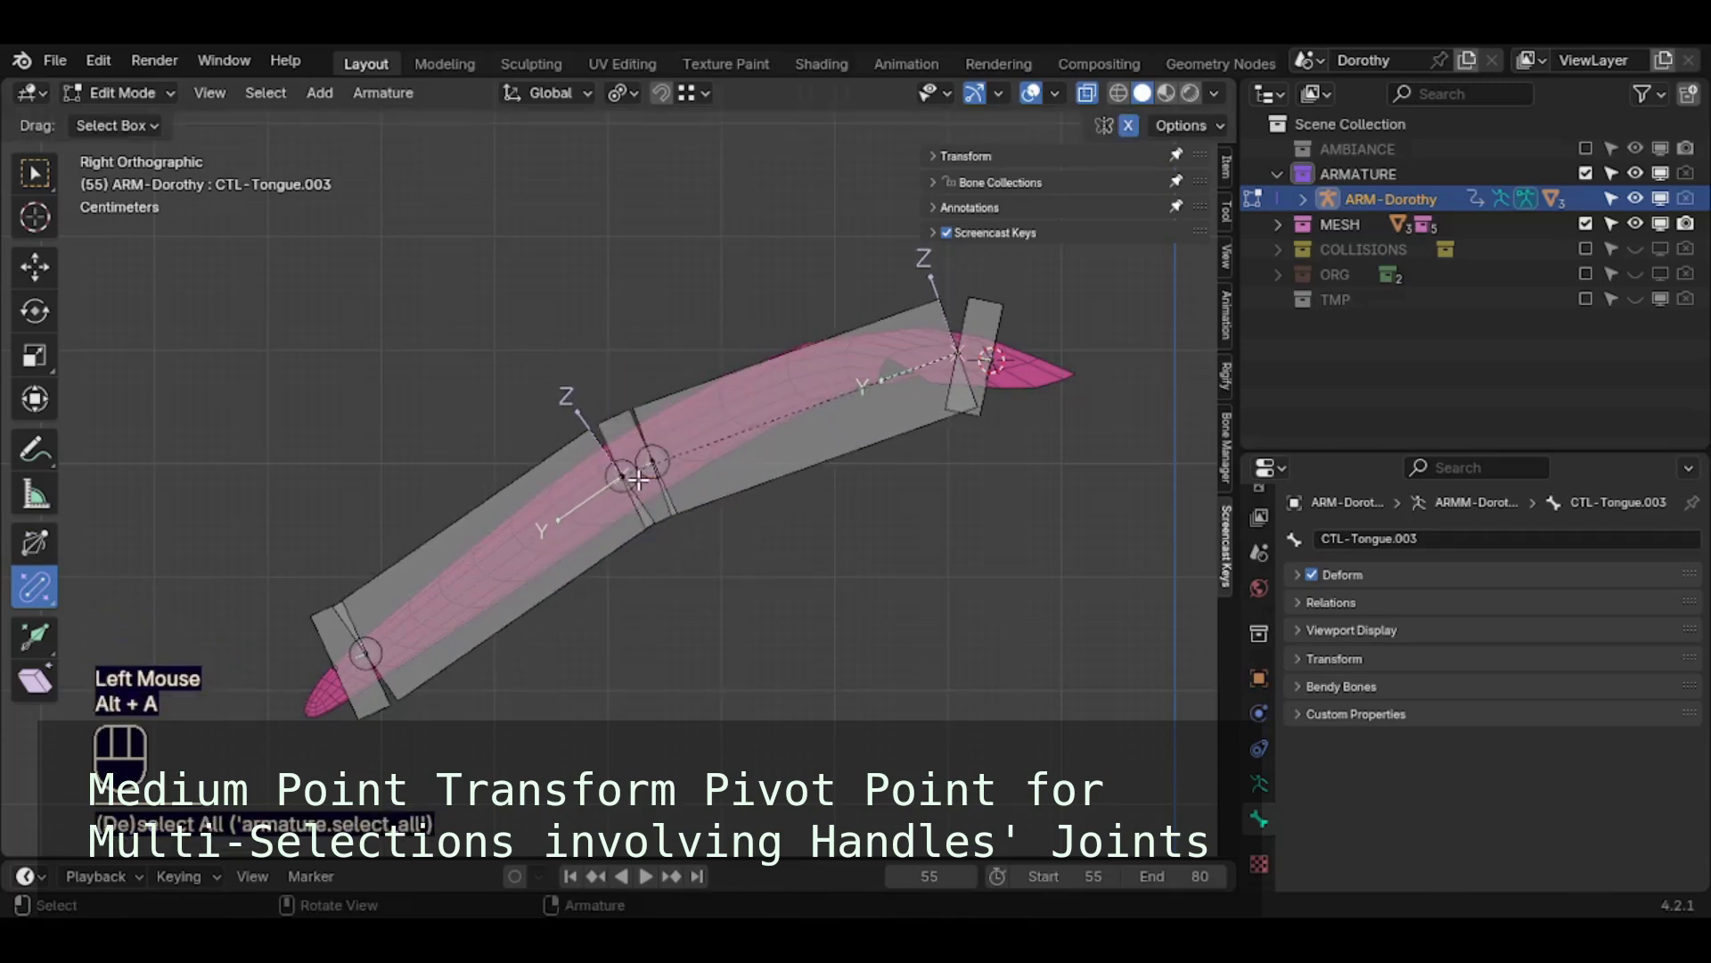
{"action": "key", "text": "c"}
{"action": "left_click", "coordinate": [631, 465]}
{"action": "right_click", "coordinate": [633, 463]}
{"action": "key", "text": "g"}
{"action": "left_click", "coordinate": [664, 459]}
Set the transform pivot point to Median Point, then rotate and reposition the middle handle with its joints
{"action": "key", "text": "r"}
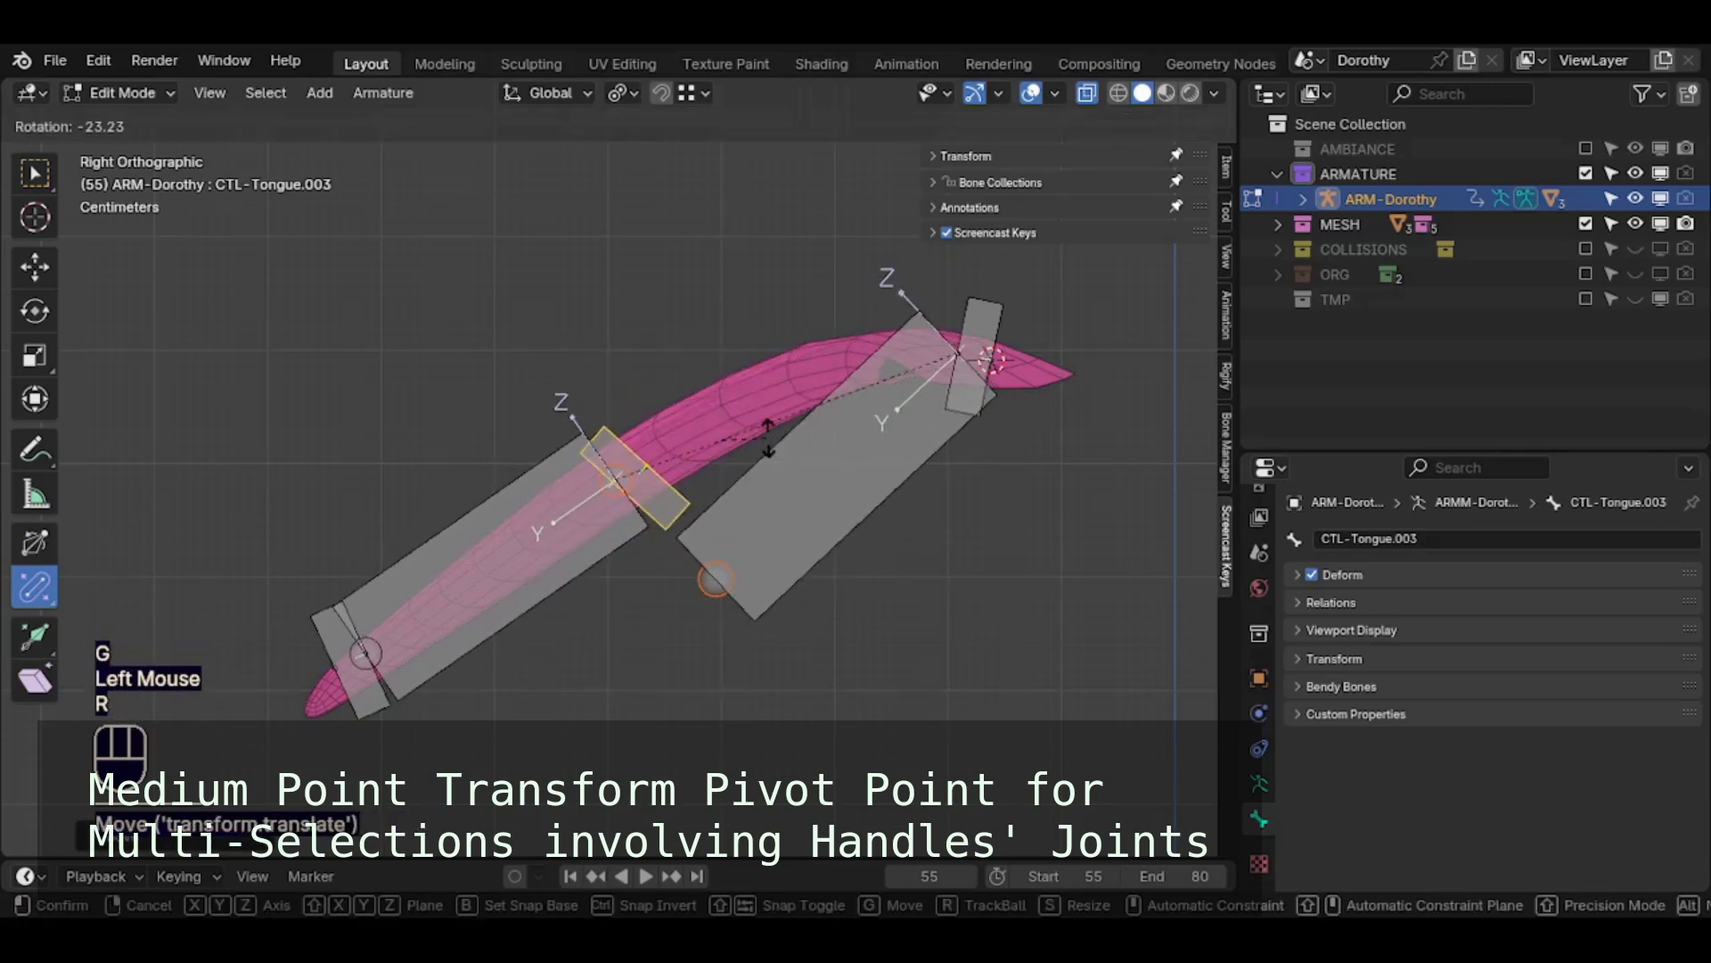
{"action": "key", "text": "Escape"}
{"action": "left_click", "coordinate": [619, 92]}
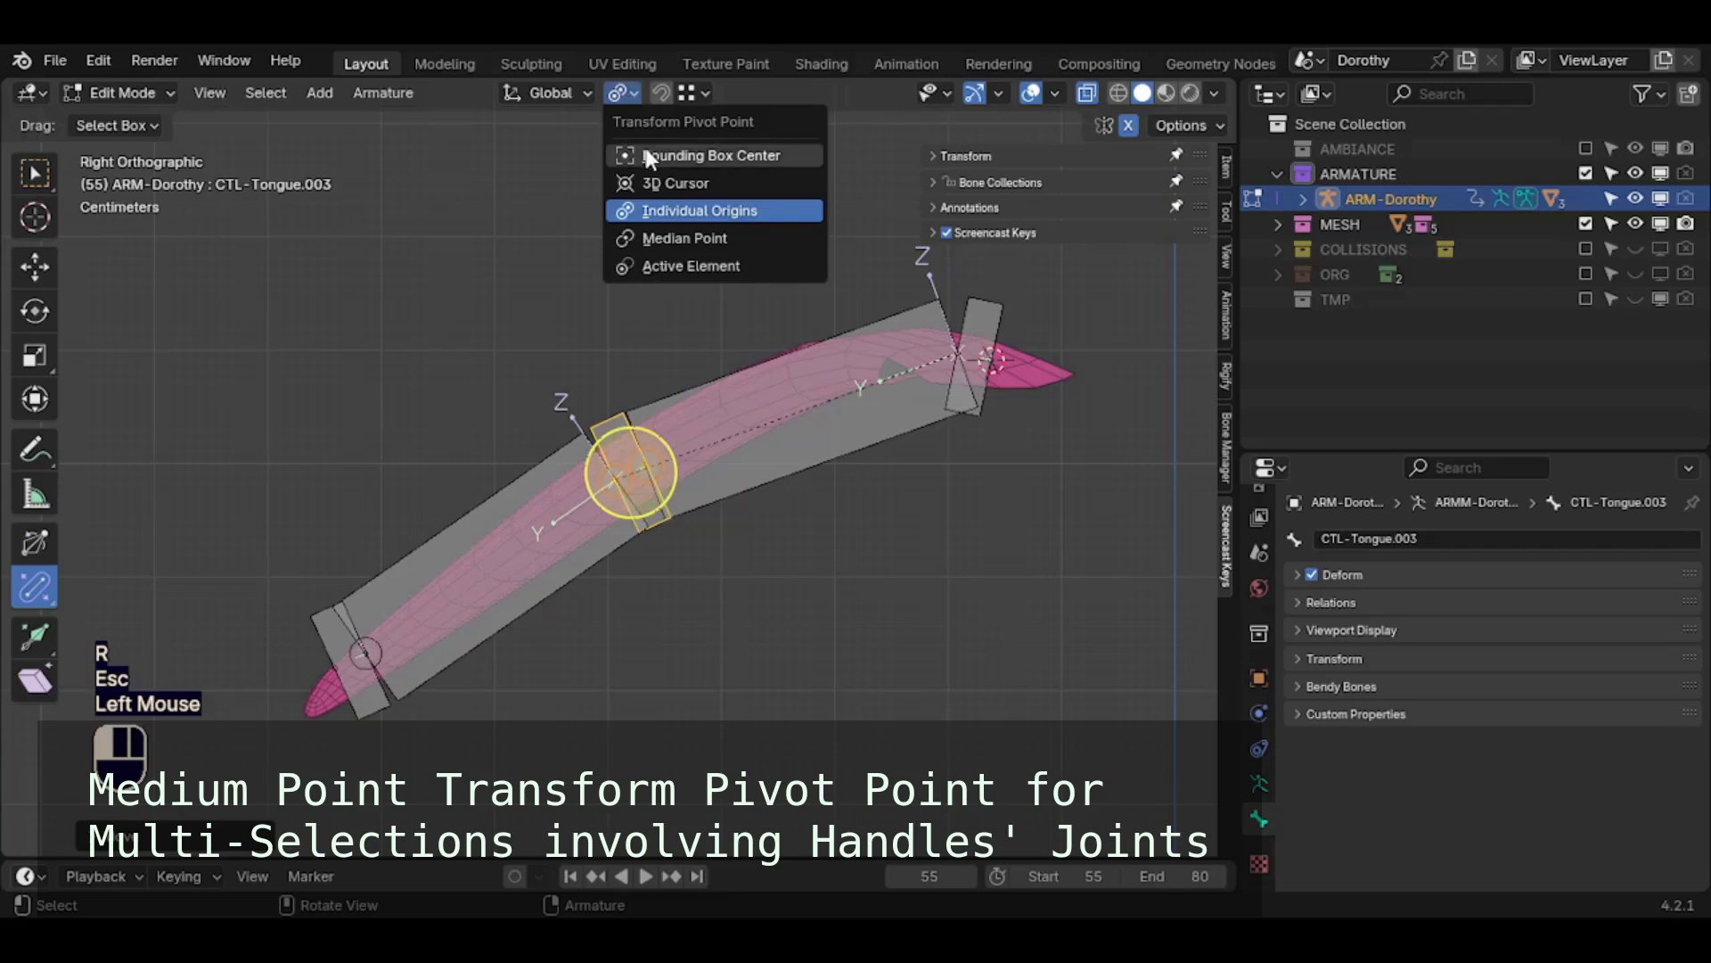
{"action": "left_click", "coordinate": [661, 238]}
{"action": "key", "text": "r"}
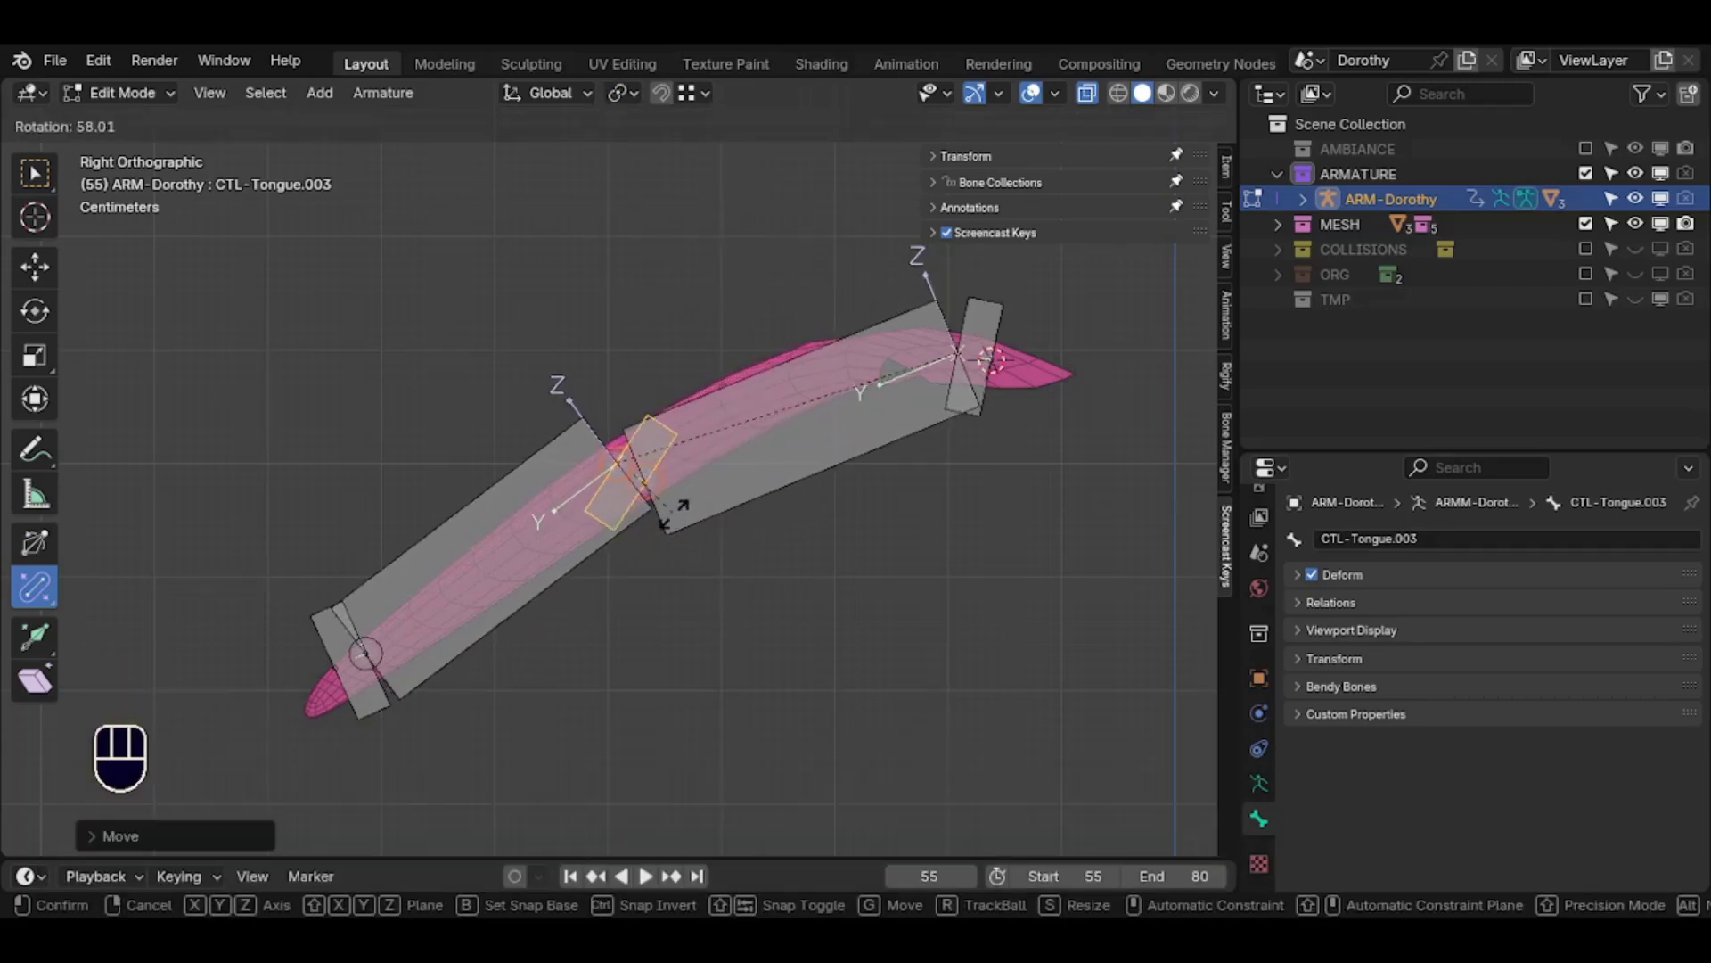
{"action": "left_click", "coordinate": [729, 427]}
{"action": "key", "text": "g"}
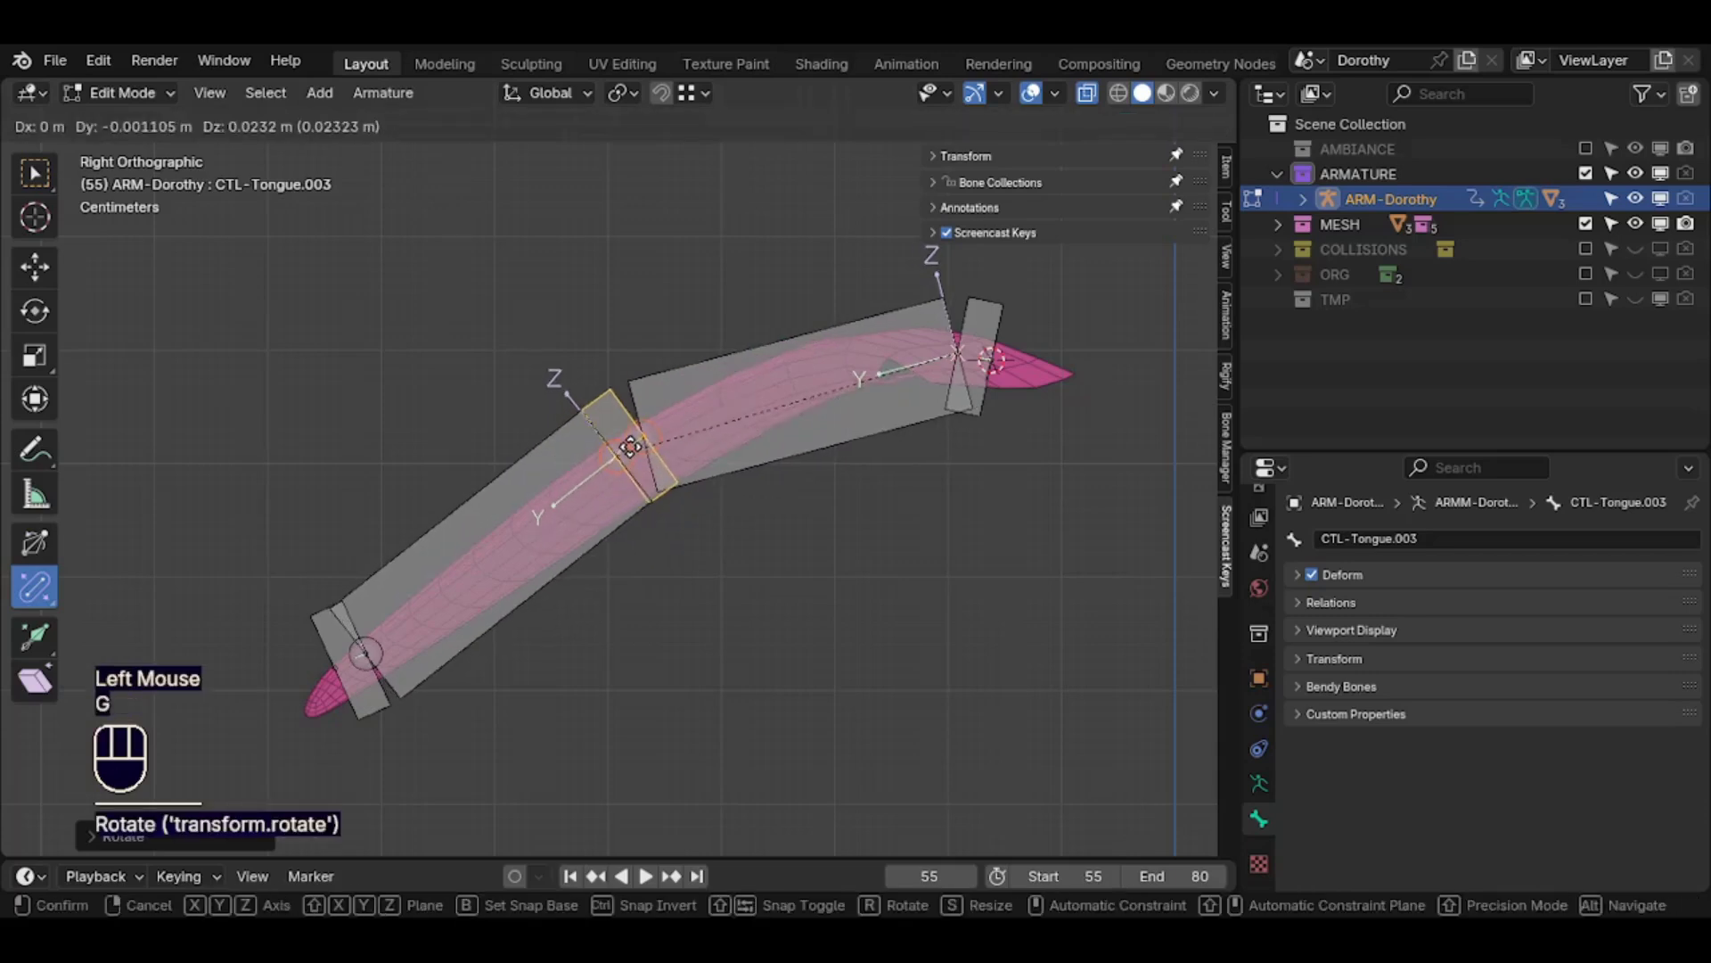
Move the end handle with its connected joint to the tongue's tip and rotate it to match the slope
{"action": "left_click", "coordinate": [358, 647]}
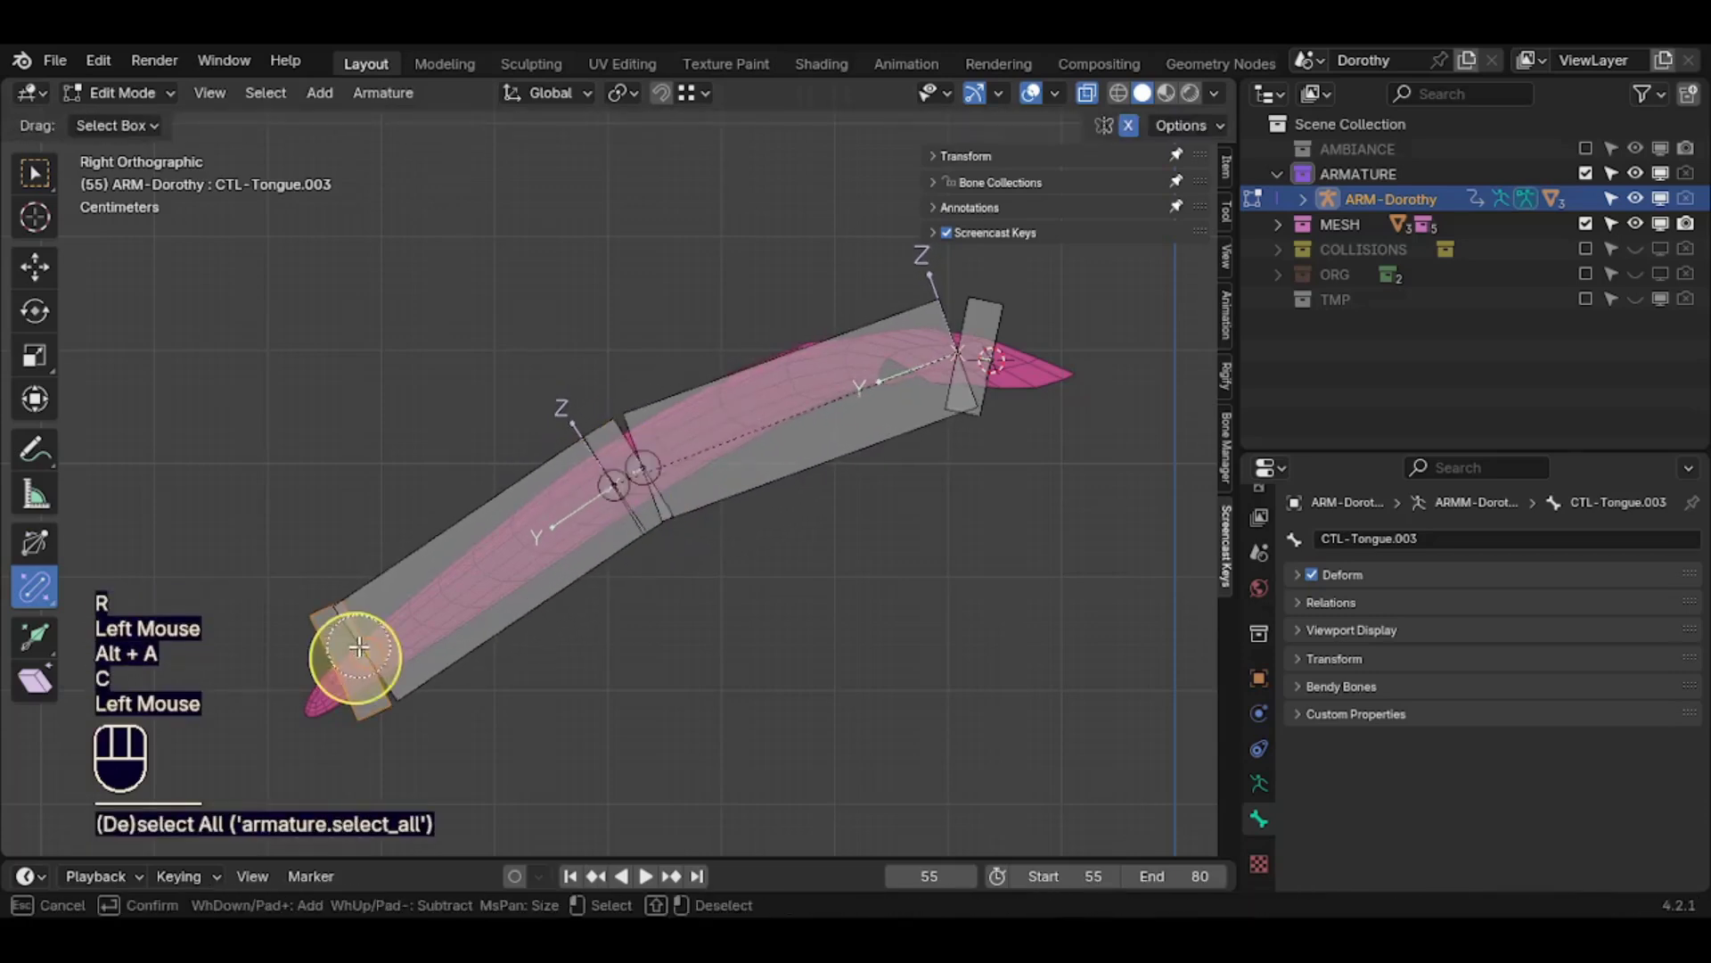
{"action": "right_click", "coordinate": [359, 647]}
{"action": "key", "text": "g"}
{"action": "left_click", "coordinate": [319, 693]}
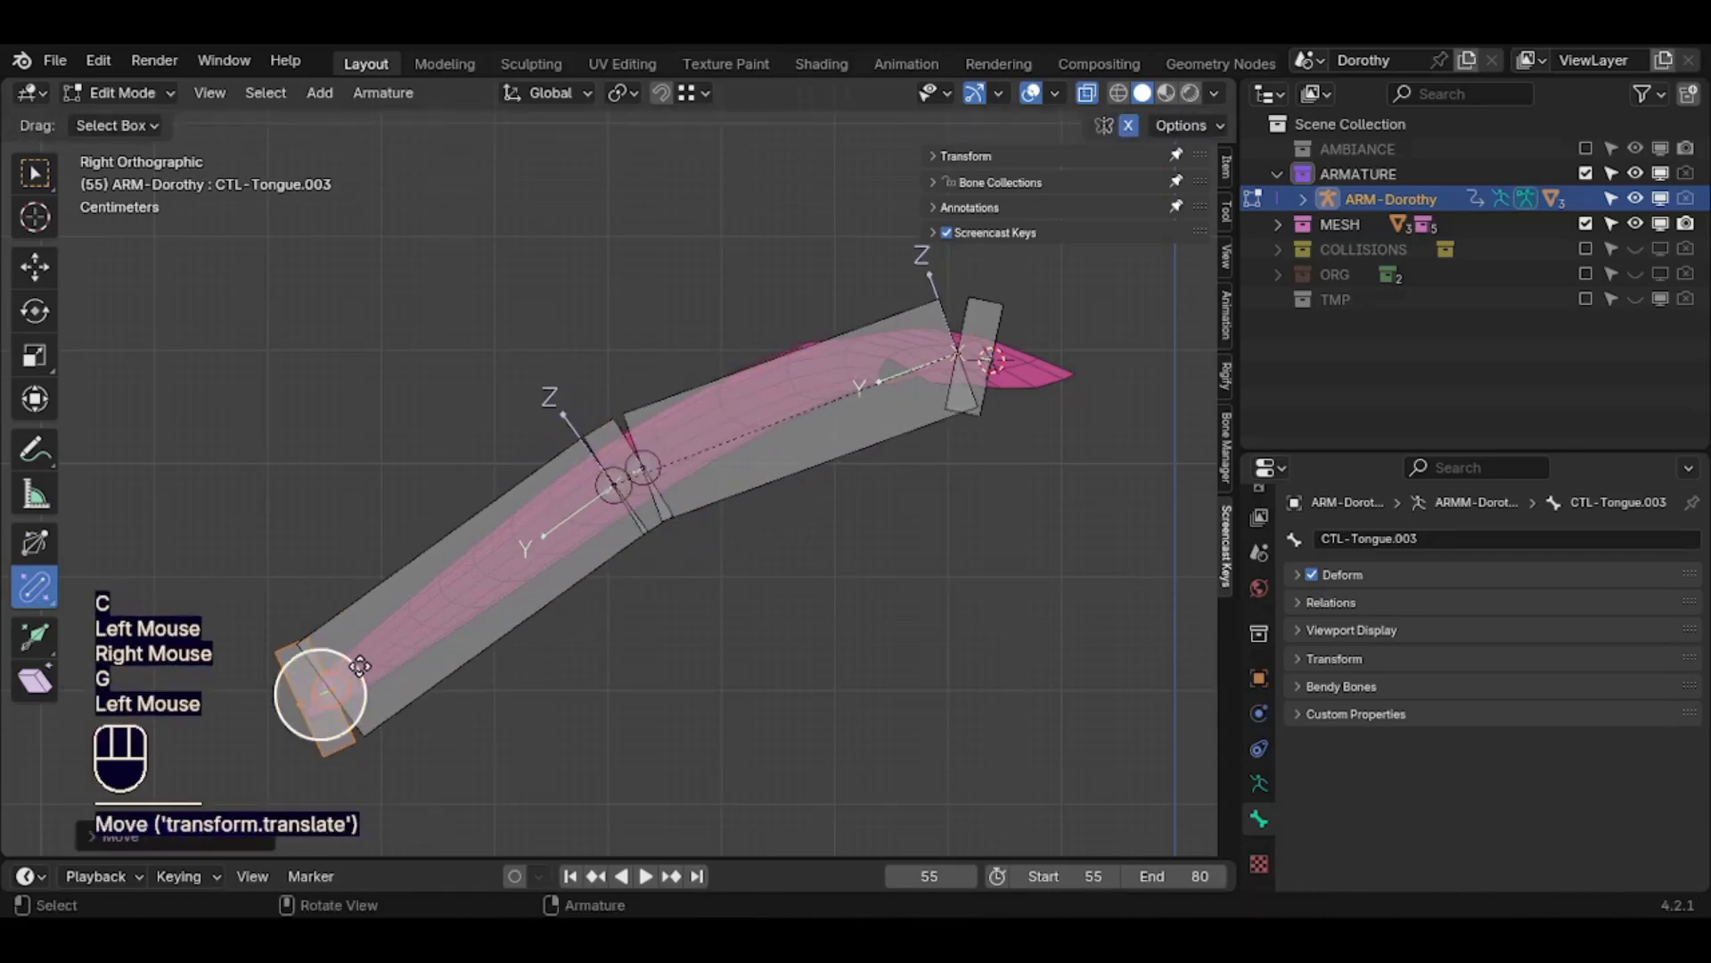
{"action": "key", "text": "r"}
{"action": "left_click", "coordinate": [533, 630]}
{"action": "key", "text": "alt+a"}
Nudge the middle handle and its connected joints slightly up towards the tongue's root
{"action": "key", "text": "c"}
{"action": "left_click", "coordinate": [613, 479]}
{"action": "right_click", "coordinate": [613, 479]}
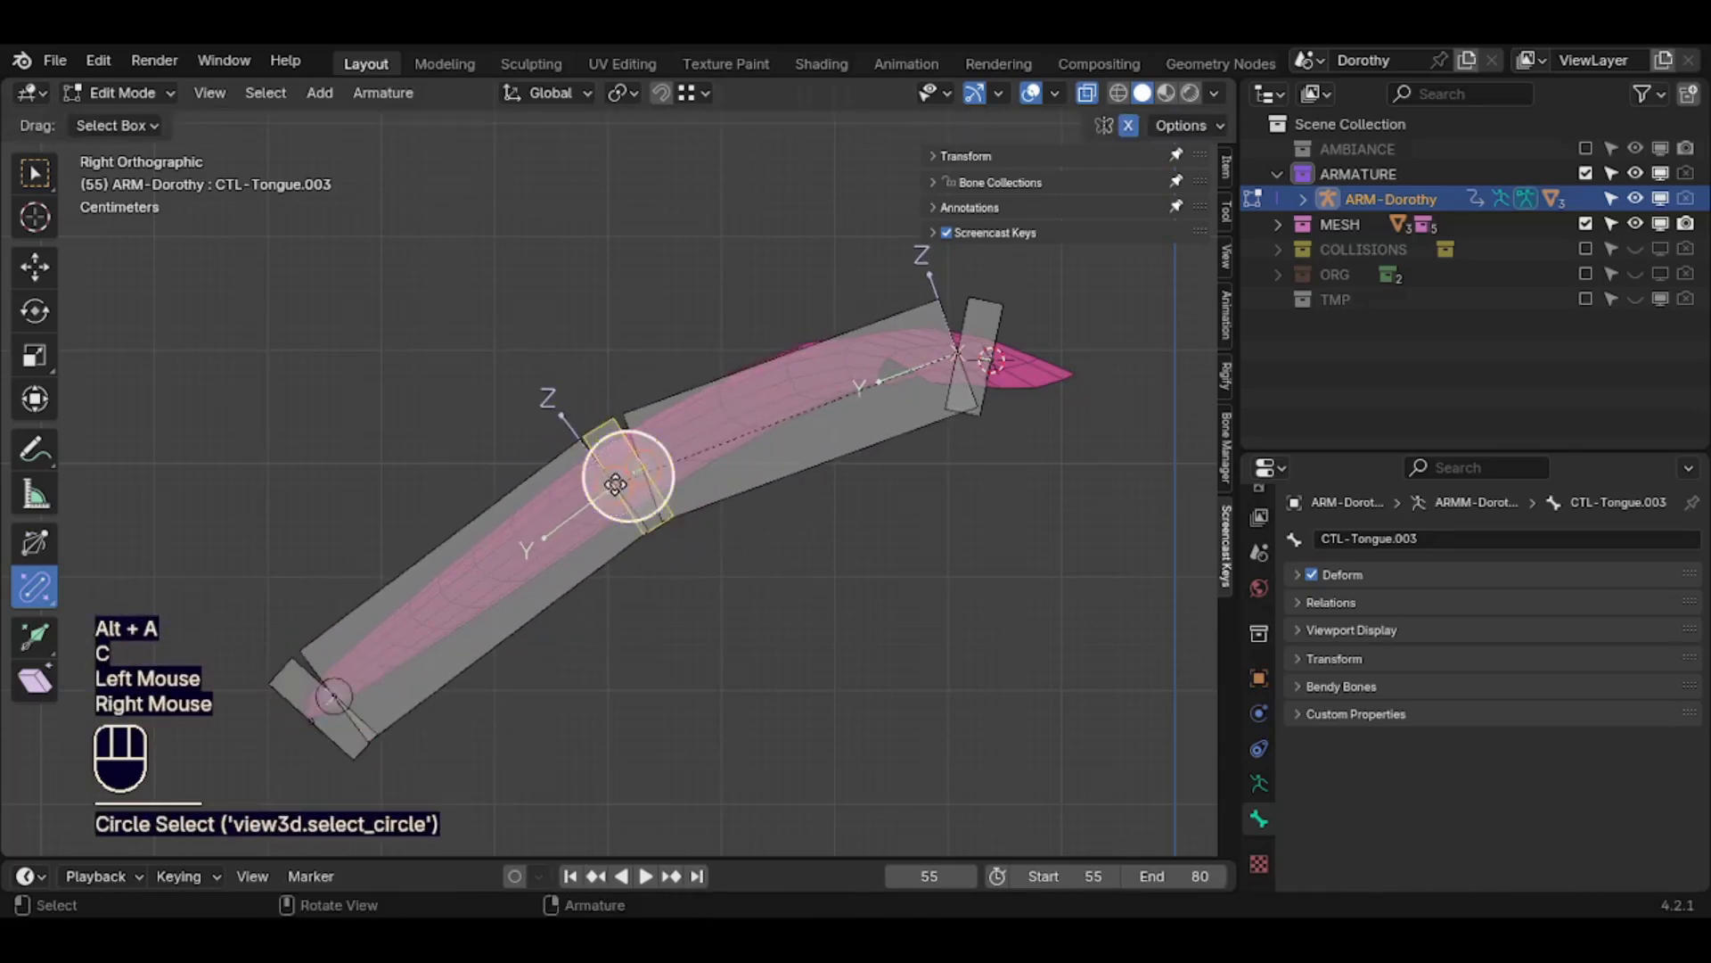
{"action": "key", "text": "g"}
{"action": "left_click", "coordinate": [630, 467], "text": "shift"}
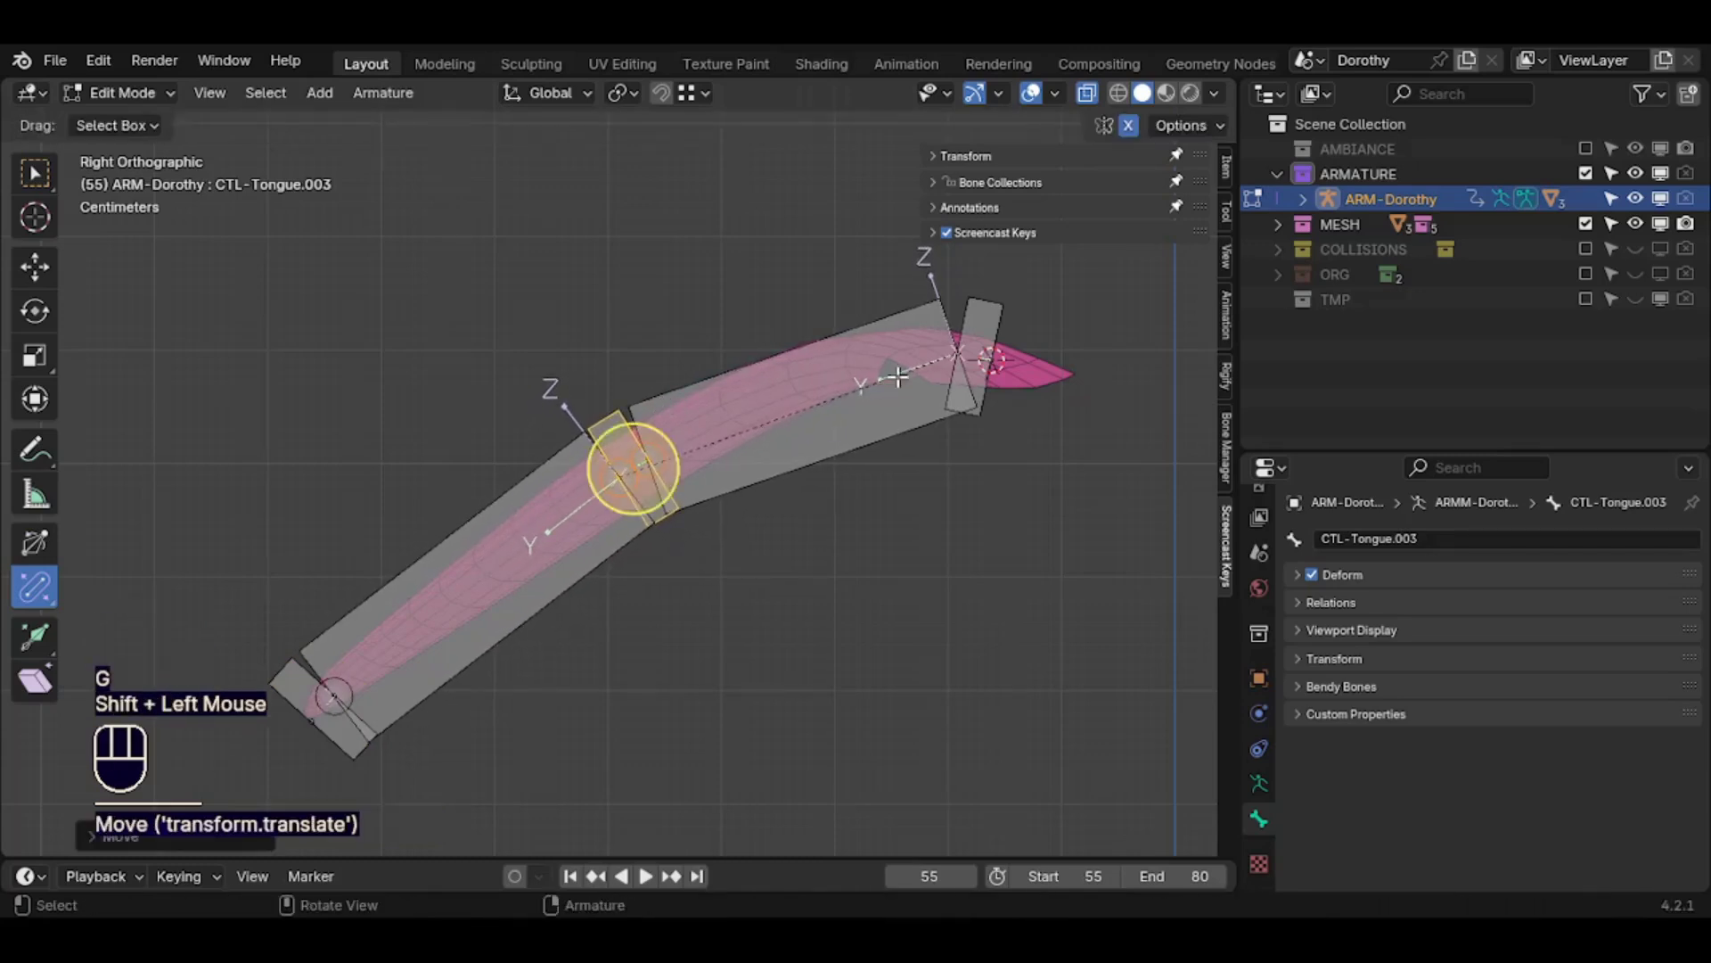
{"action": "key", "text": "alt+a"}
Rotate the CTL-Tongue.001 handle at the tongue's root to align it with DEF-Tongue.001
{"action": "left_click", "coordinate": [980, 352]}
{"action": "key", "text": "r"}
{"action": "left_click", "coordinate": [1072, 319]}
{"action": "key", "text": "alt+a"}
{"action": "key", "text": "c"}
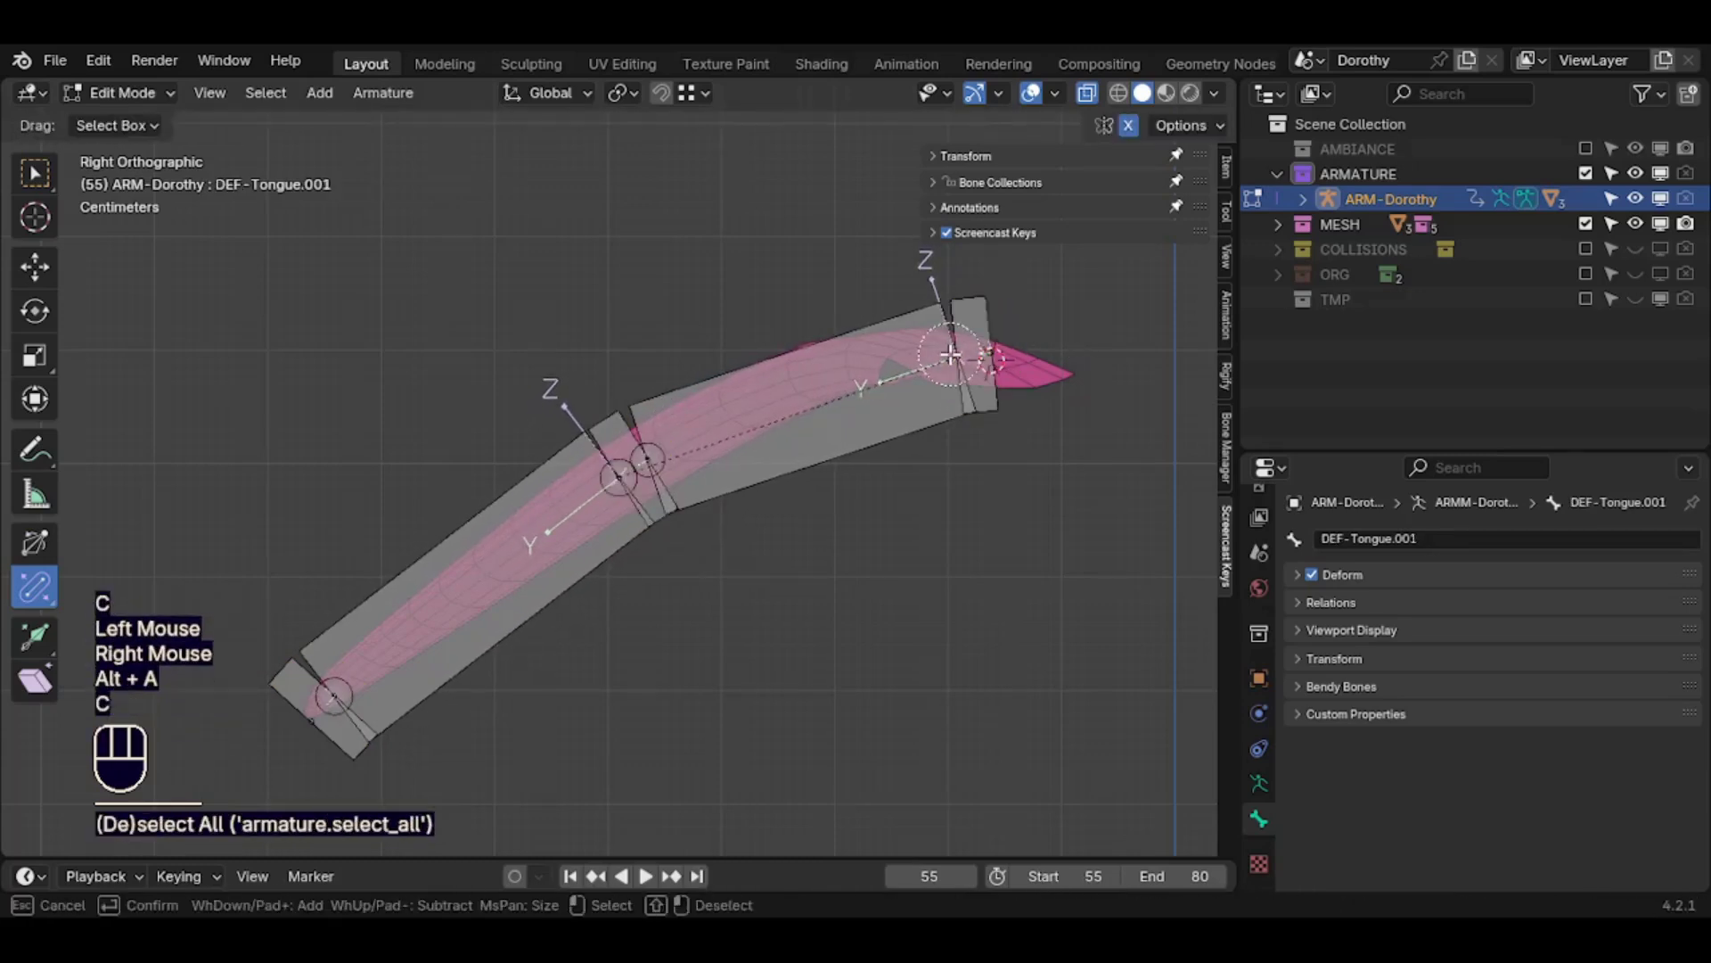
{"action": "left_click", "coordinate": [956, 356]}
{"action": "right_click", "coordinate": [952, 355]}
{"action": "key", "text": "g"}
{"action": "key", "text": "Escape"}
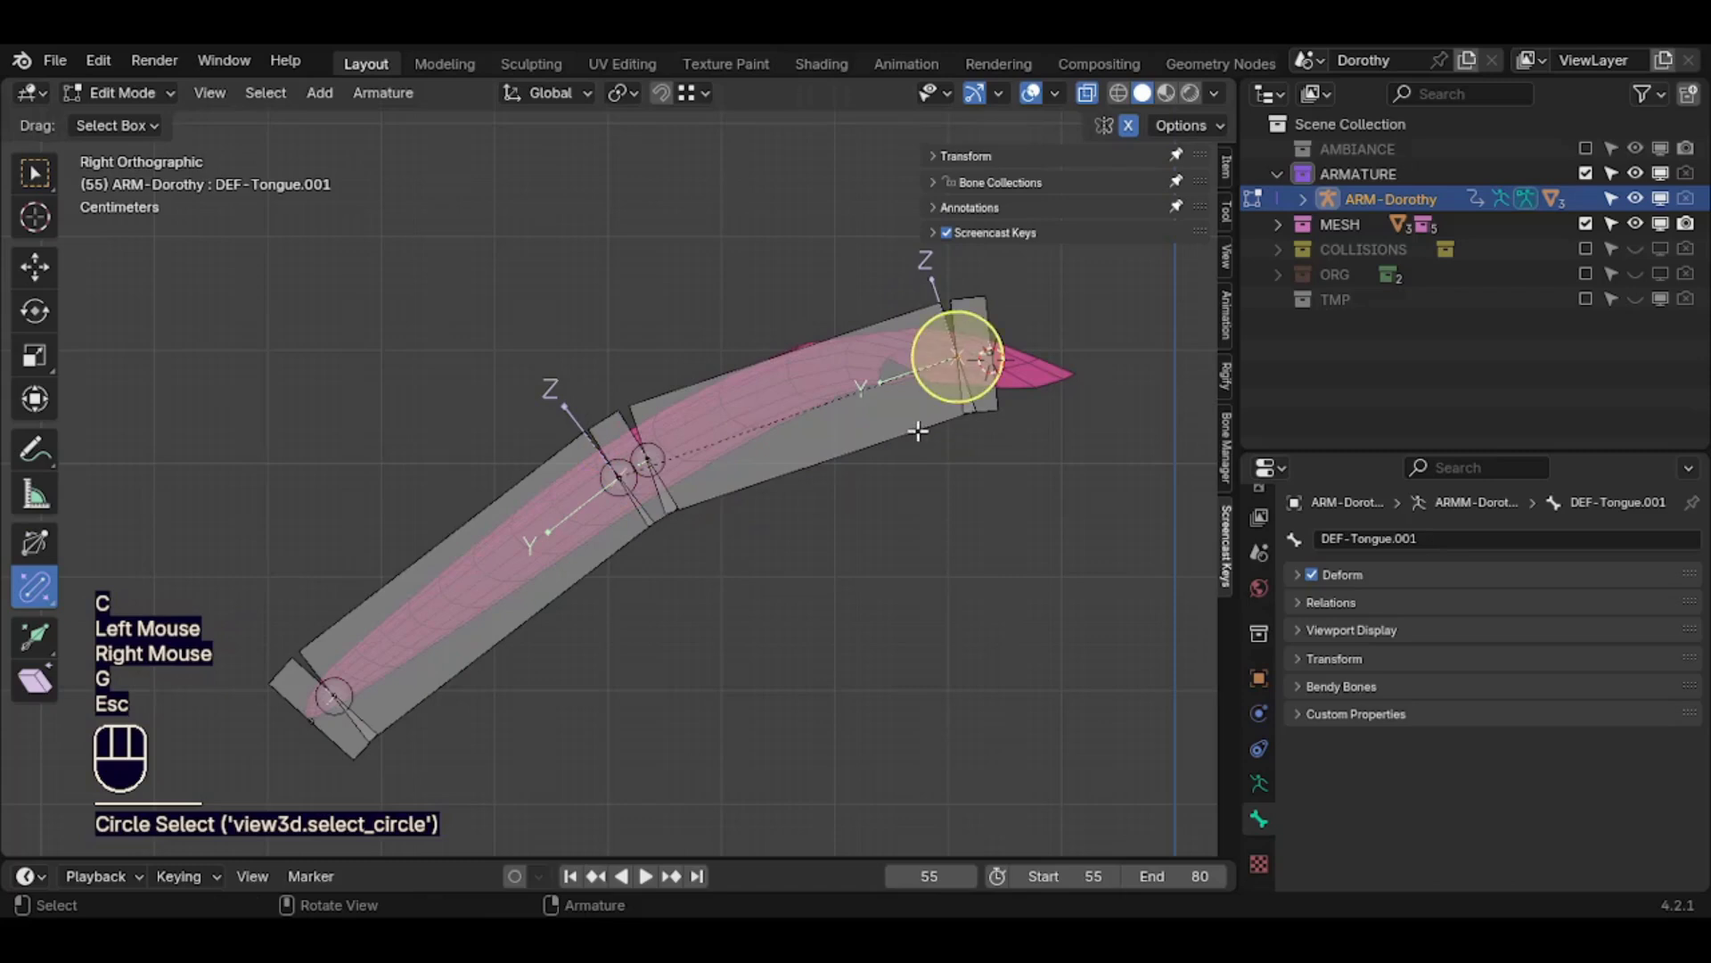
Set the Bendy Bones Segments of both DEF-Tongue.001 and DEF-Tongue.002 to 5
{"action": "left_click", "coordinate": [781, 416]}
{"action": "left_click", "coordinate": [523, 547], "text": "shift"}
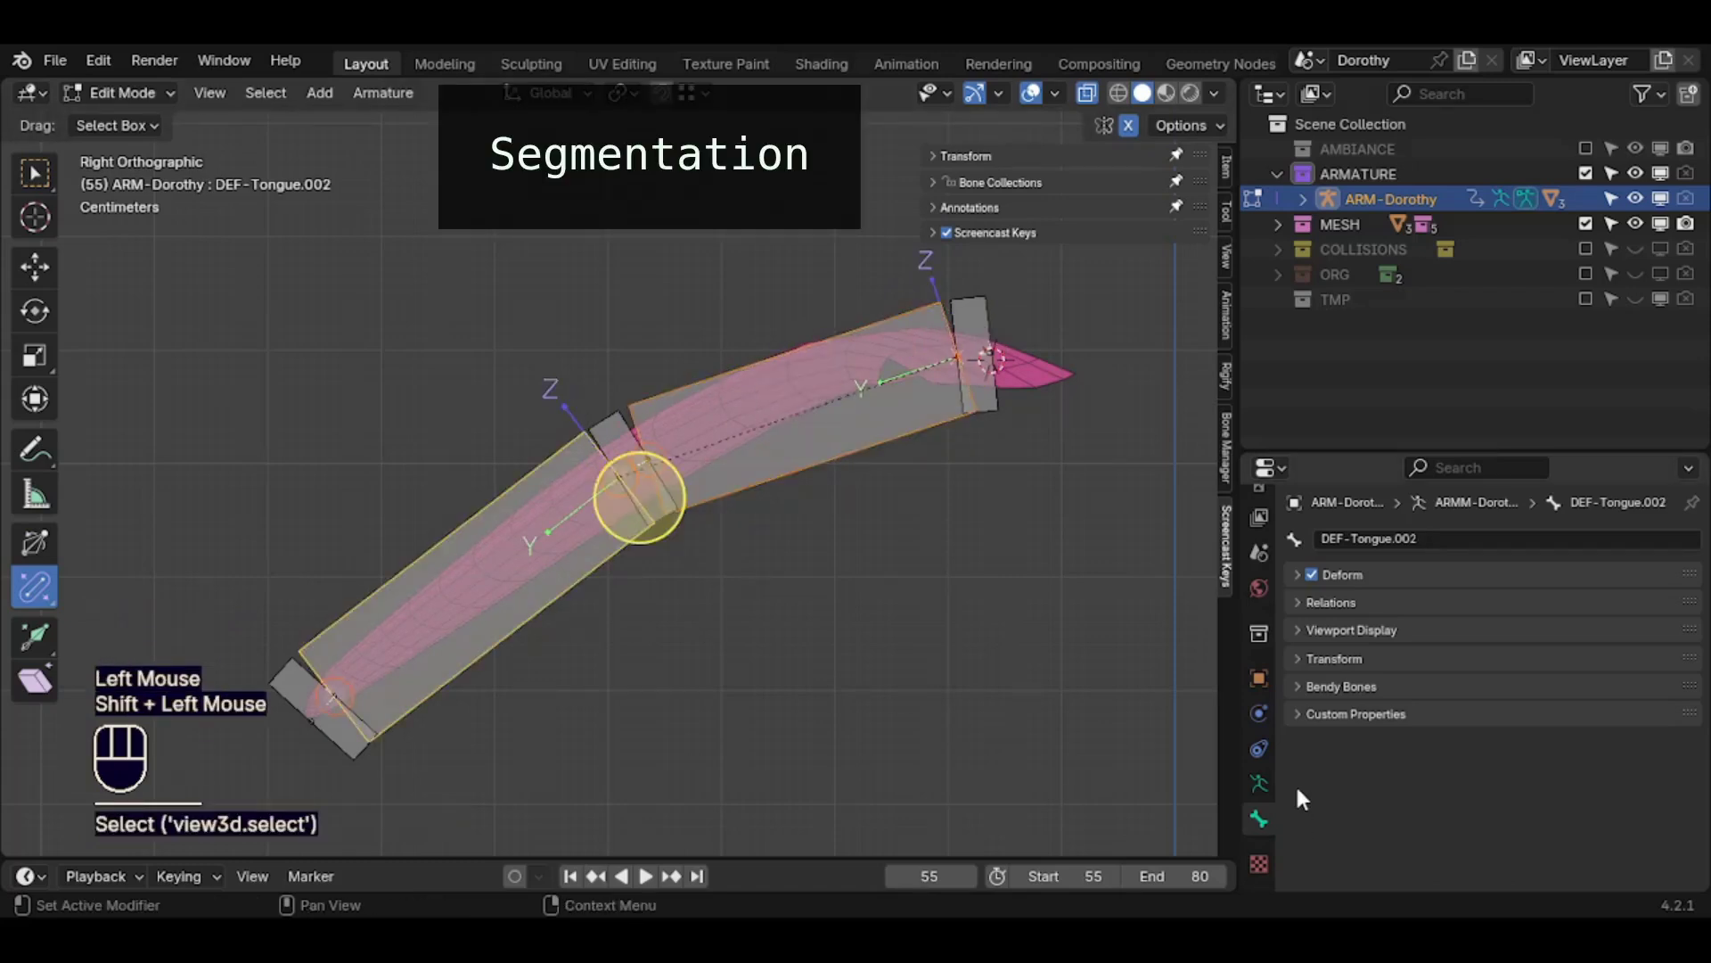
{"action": "left_click", "coordinate": [1299, 685]}
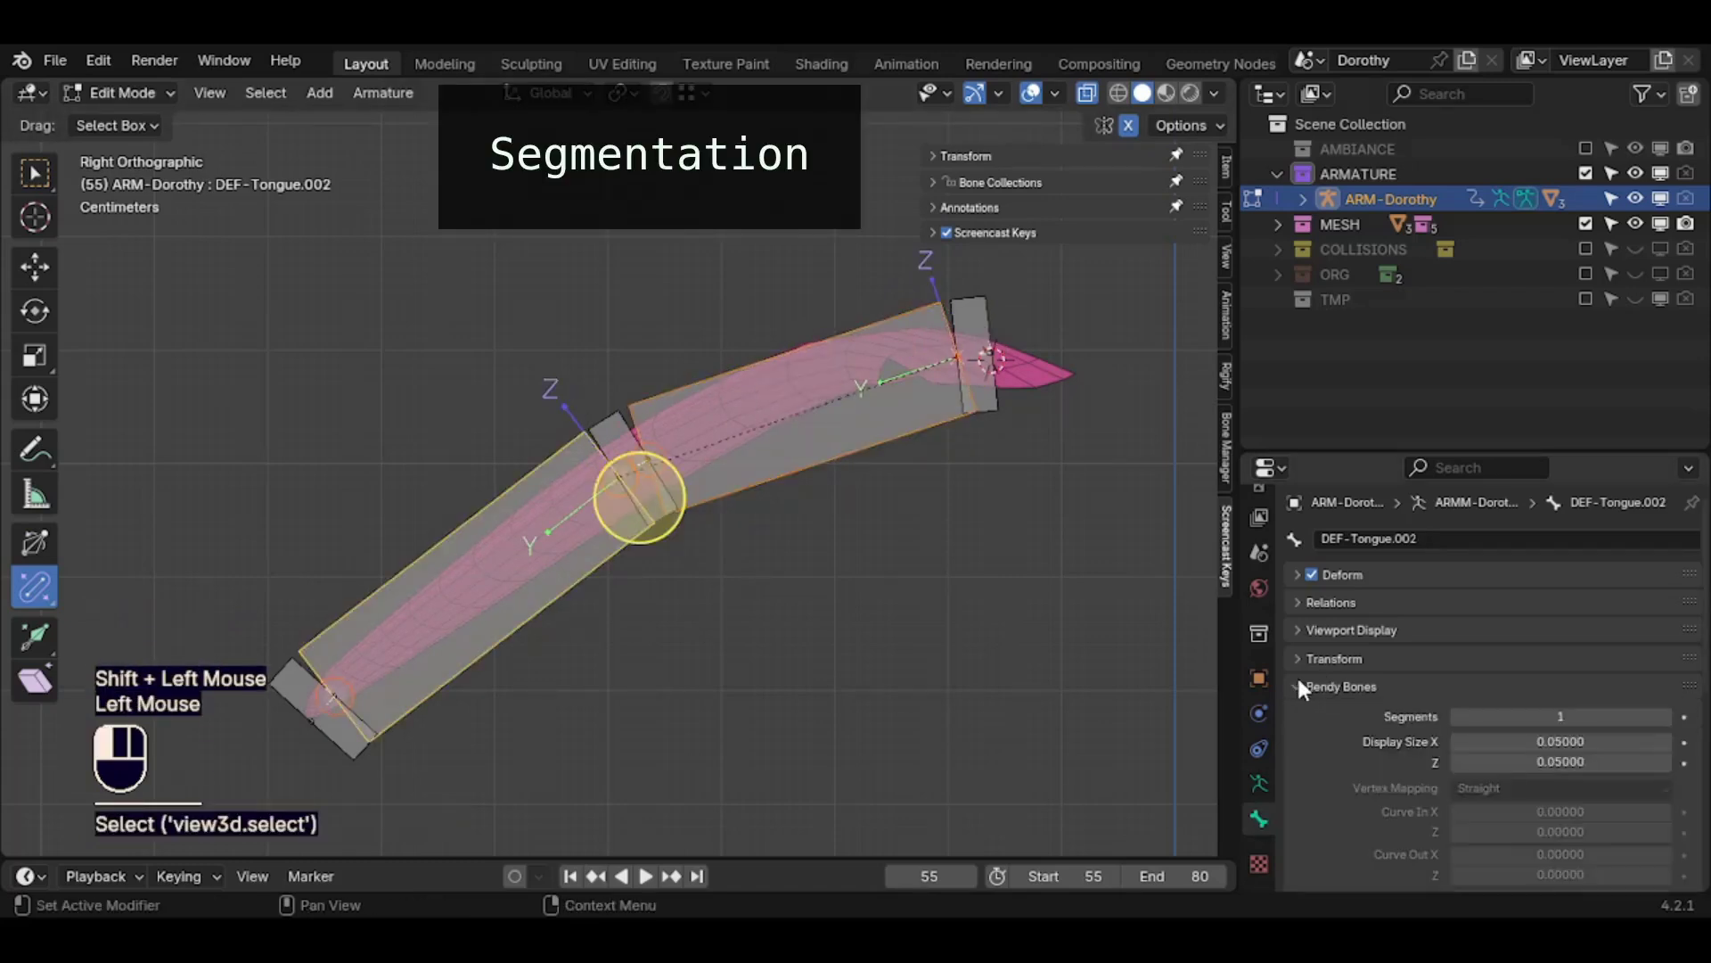
{"action": "left_click", "coordinate": [1536, 716], "text": "alt"}
{"action": "key", "text": "BackSpace"}
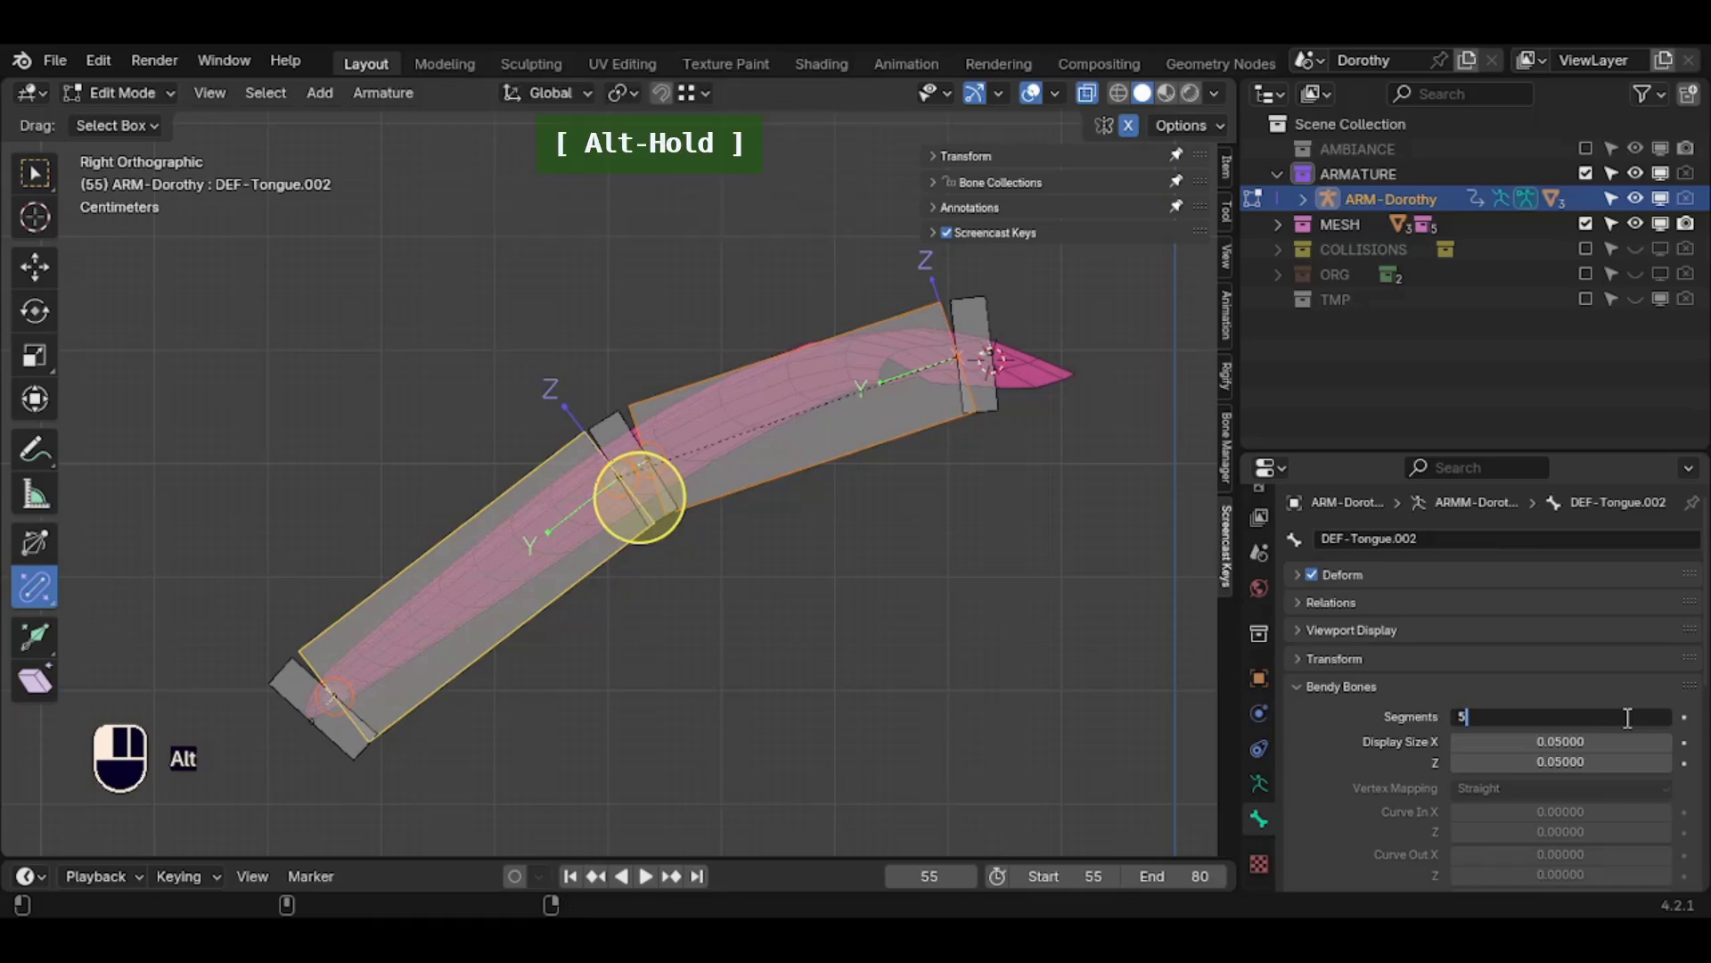
{"action": "key", "text": "alt+Return"}
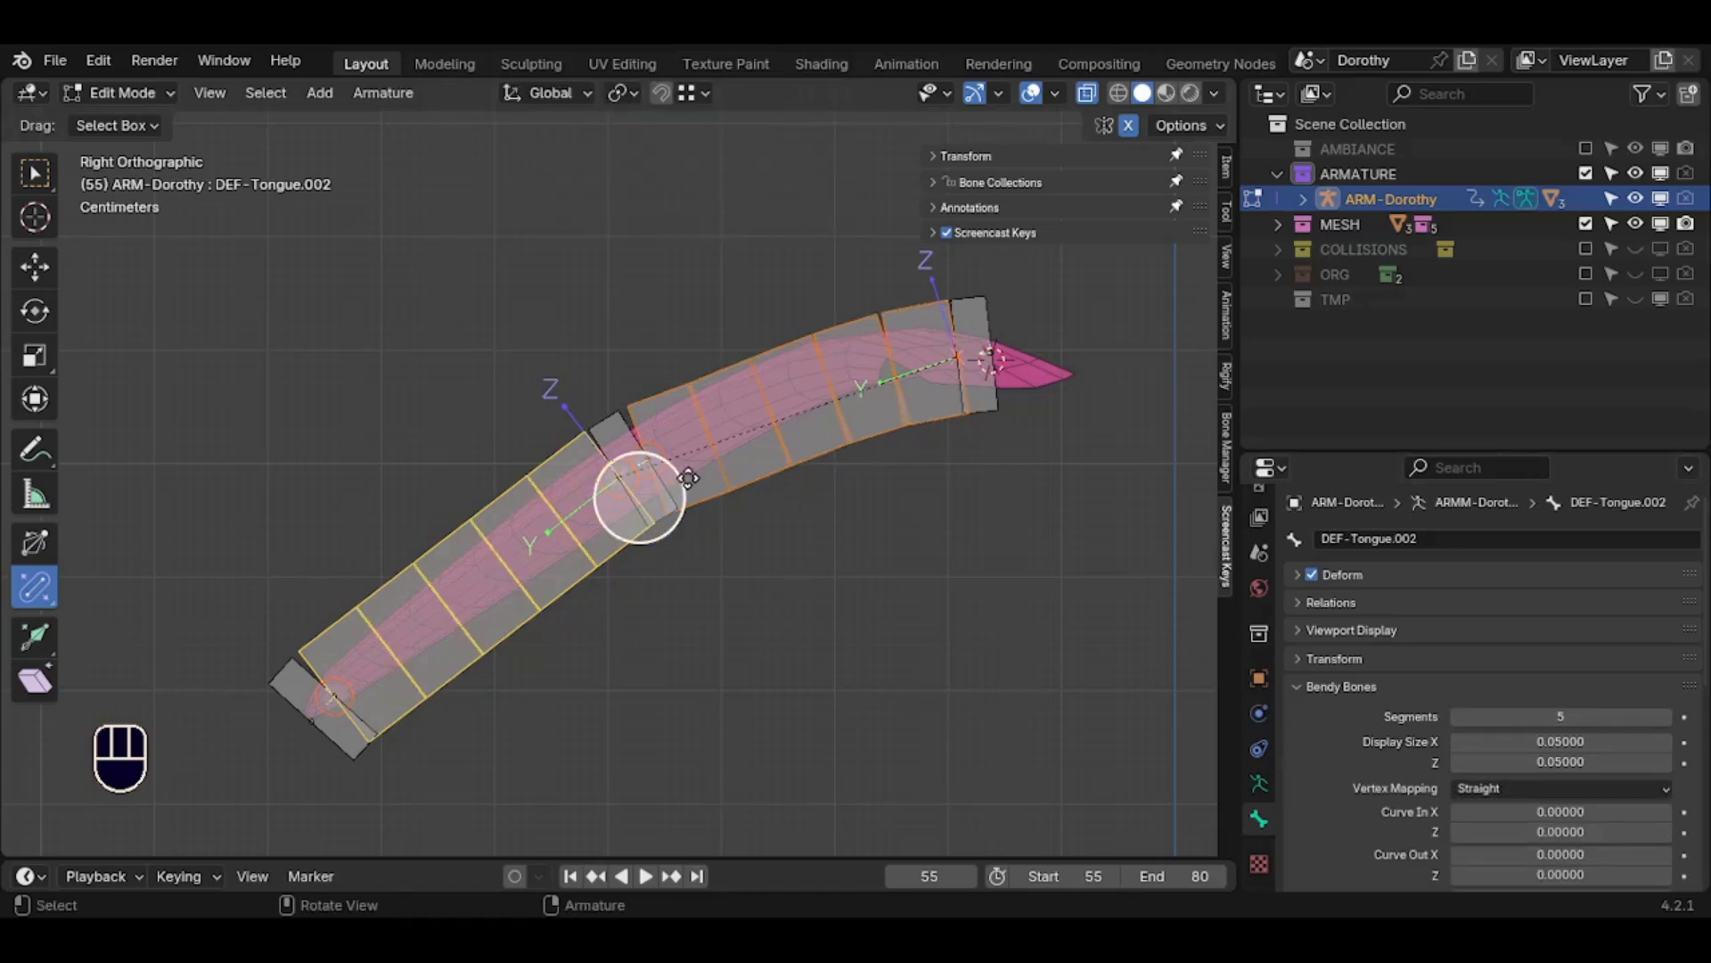
Scale down the display of DEF-Tongue.001 and DEF-Tongue.002, setting Display Size X and Z to 0.01 for both bones
{"action": "left_click_drag", "start_coordinate": [688, 479], "coordinate": [774, 443]}
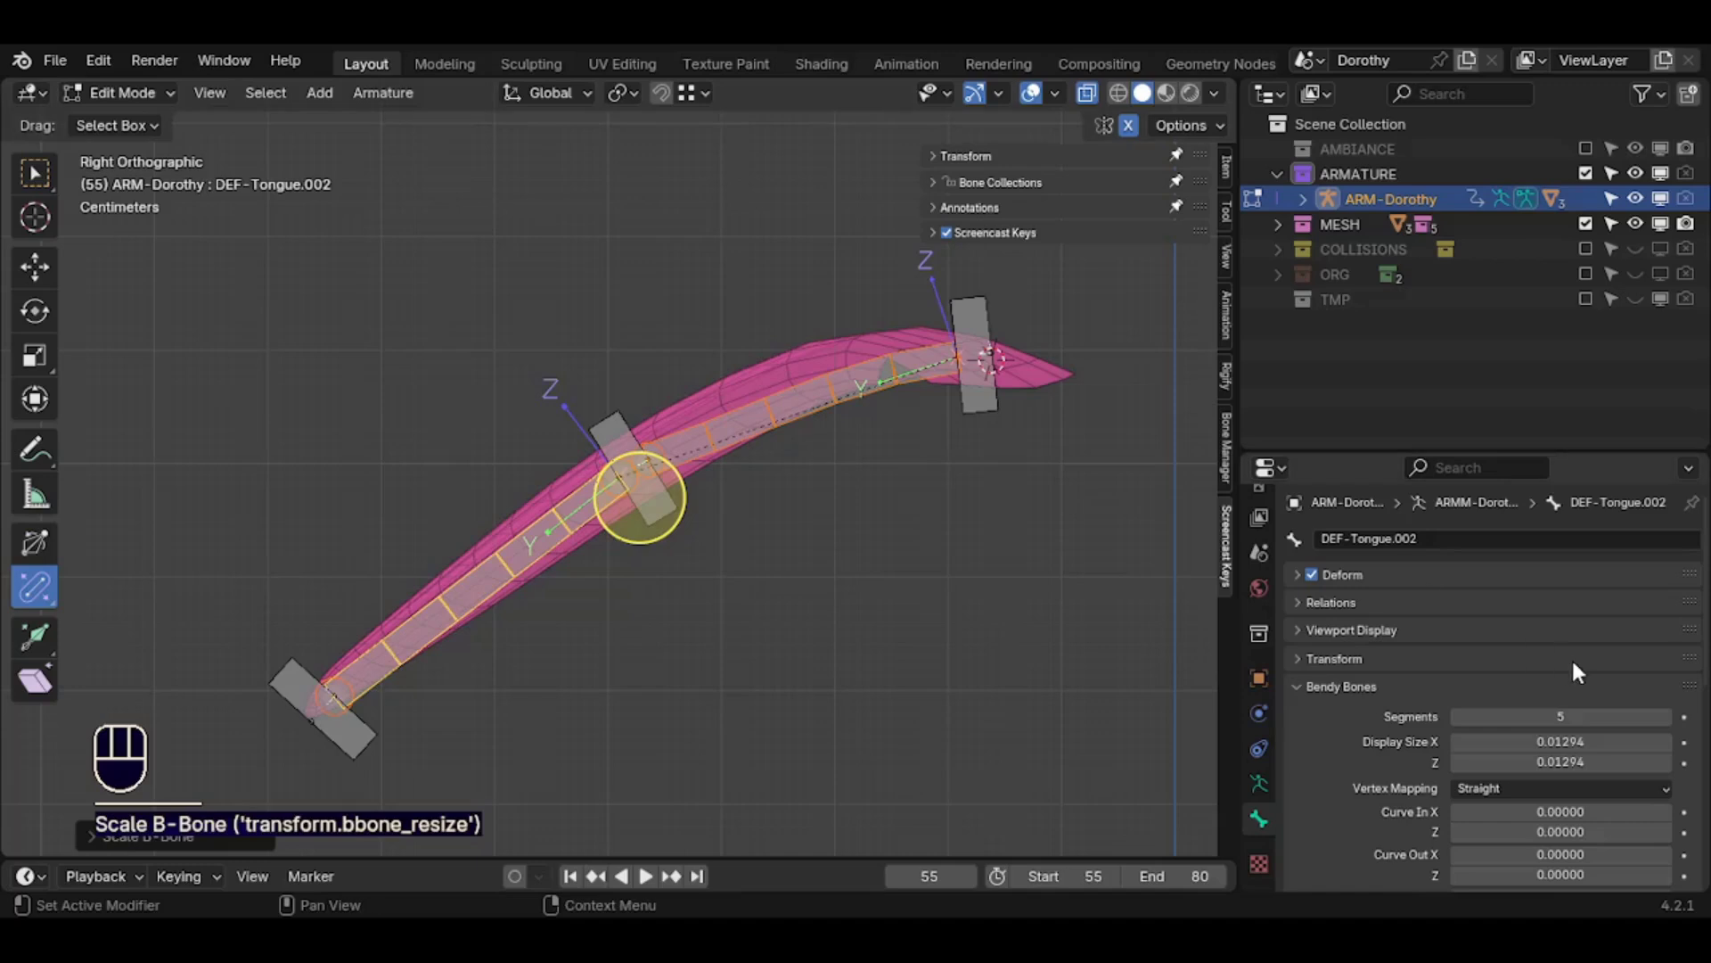
{"action": "left_click", "coordinate": [1551, 740], "text": "alt"}
{"action": "key", "text": "Escape"}
{"action": "left_click_drag", "start_coordinate": [1561, 739], "coordinate": [1562, 762], "text": "alt"}
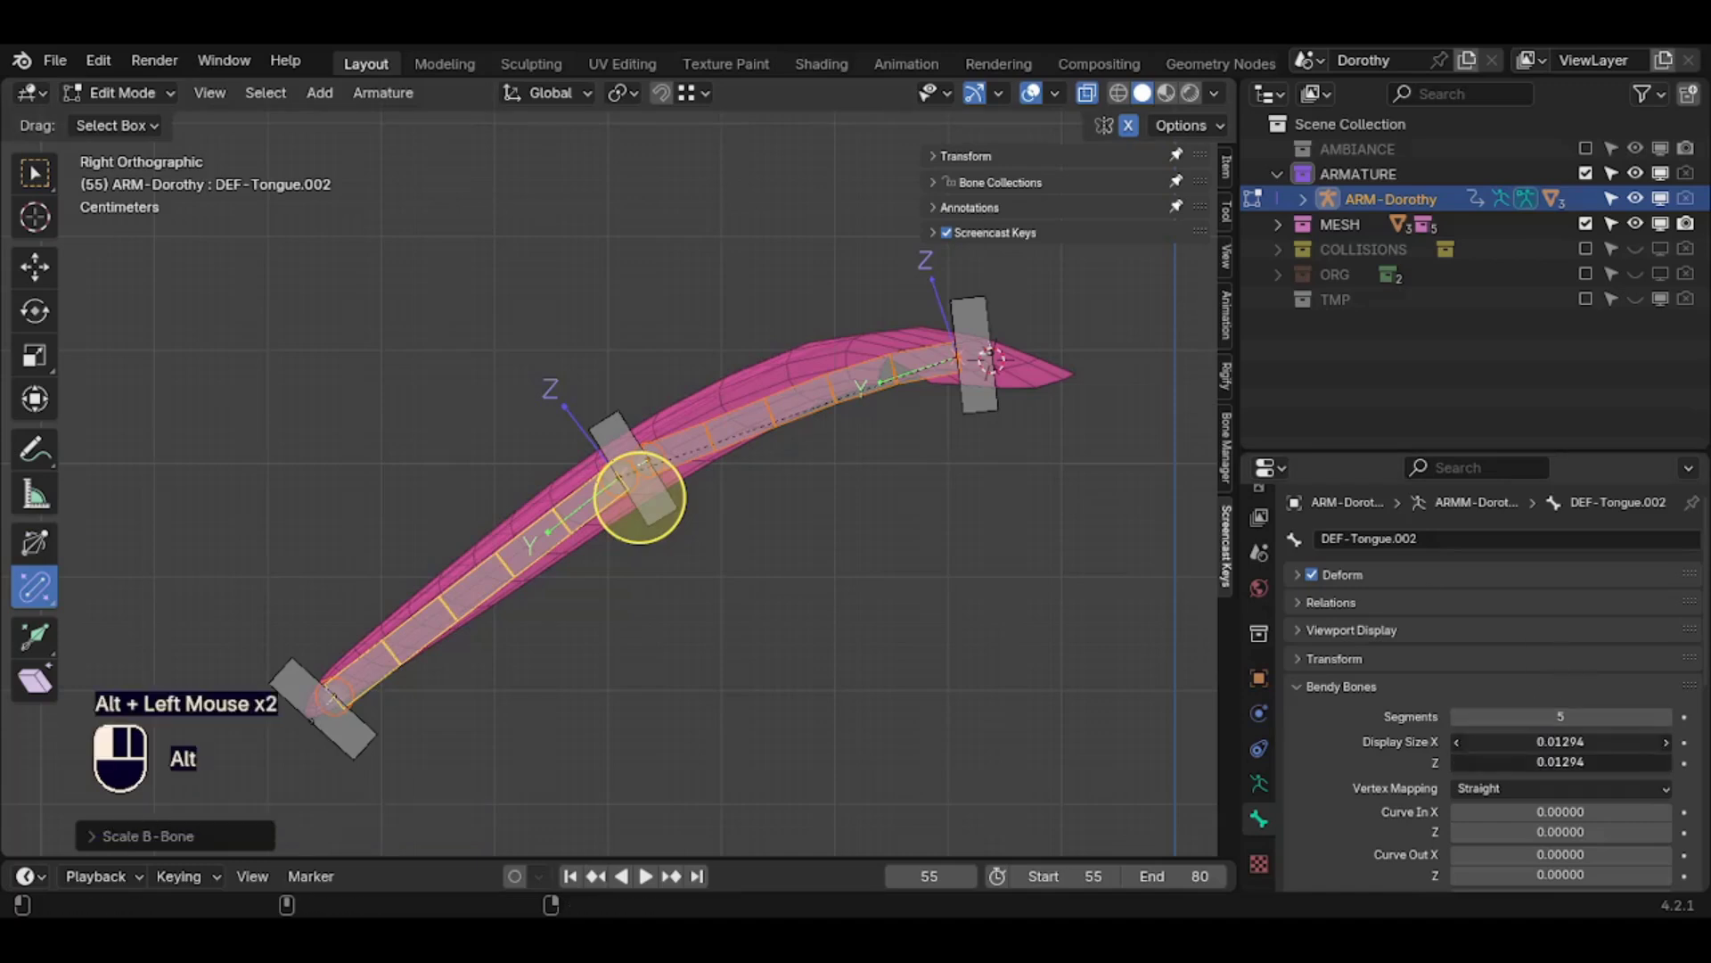
{"action": "type", "text": "0.0"}
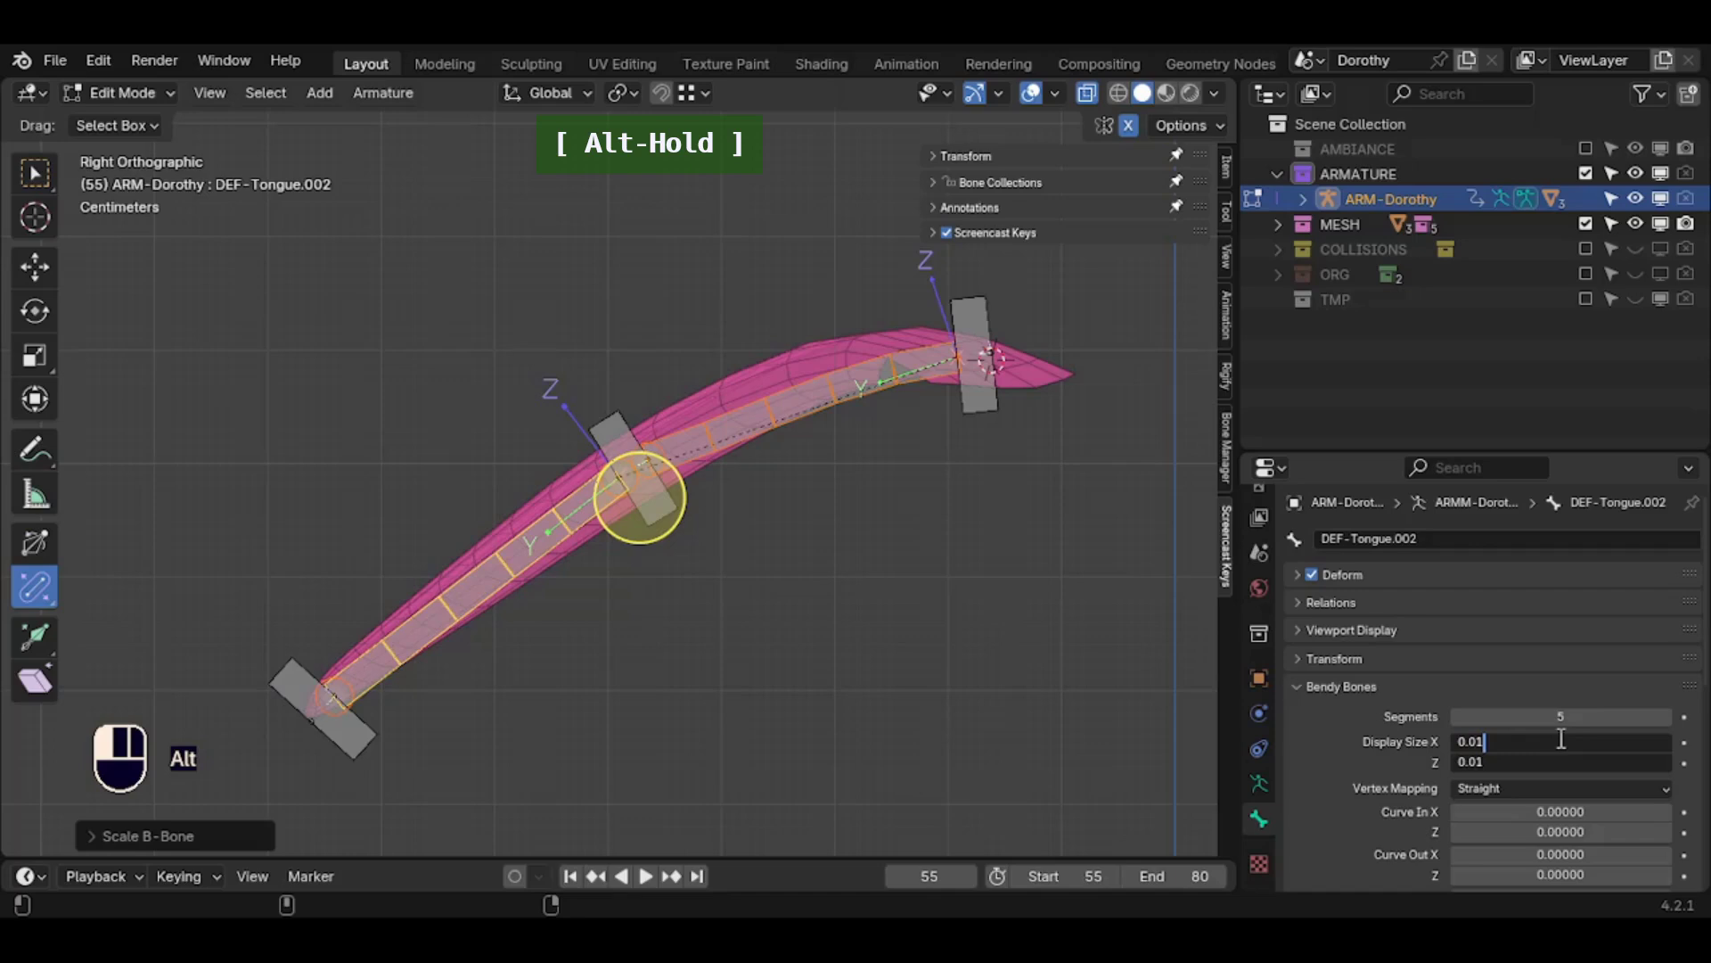
{"action": "type", "text": "1"}
{"action": "key", "text": "Return"}
Rename the middle tongue handle as CTL-Tongue.002
{"action": "left_click", "coordinate": [615, 434]}
{"action": "key", "text": "F2"}
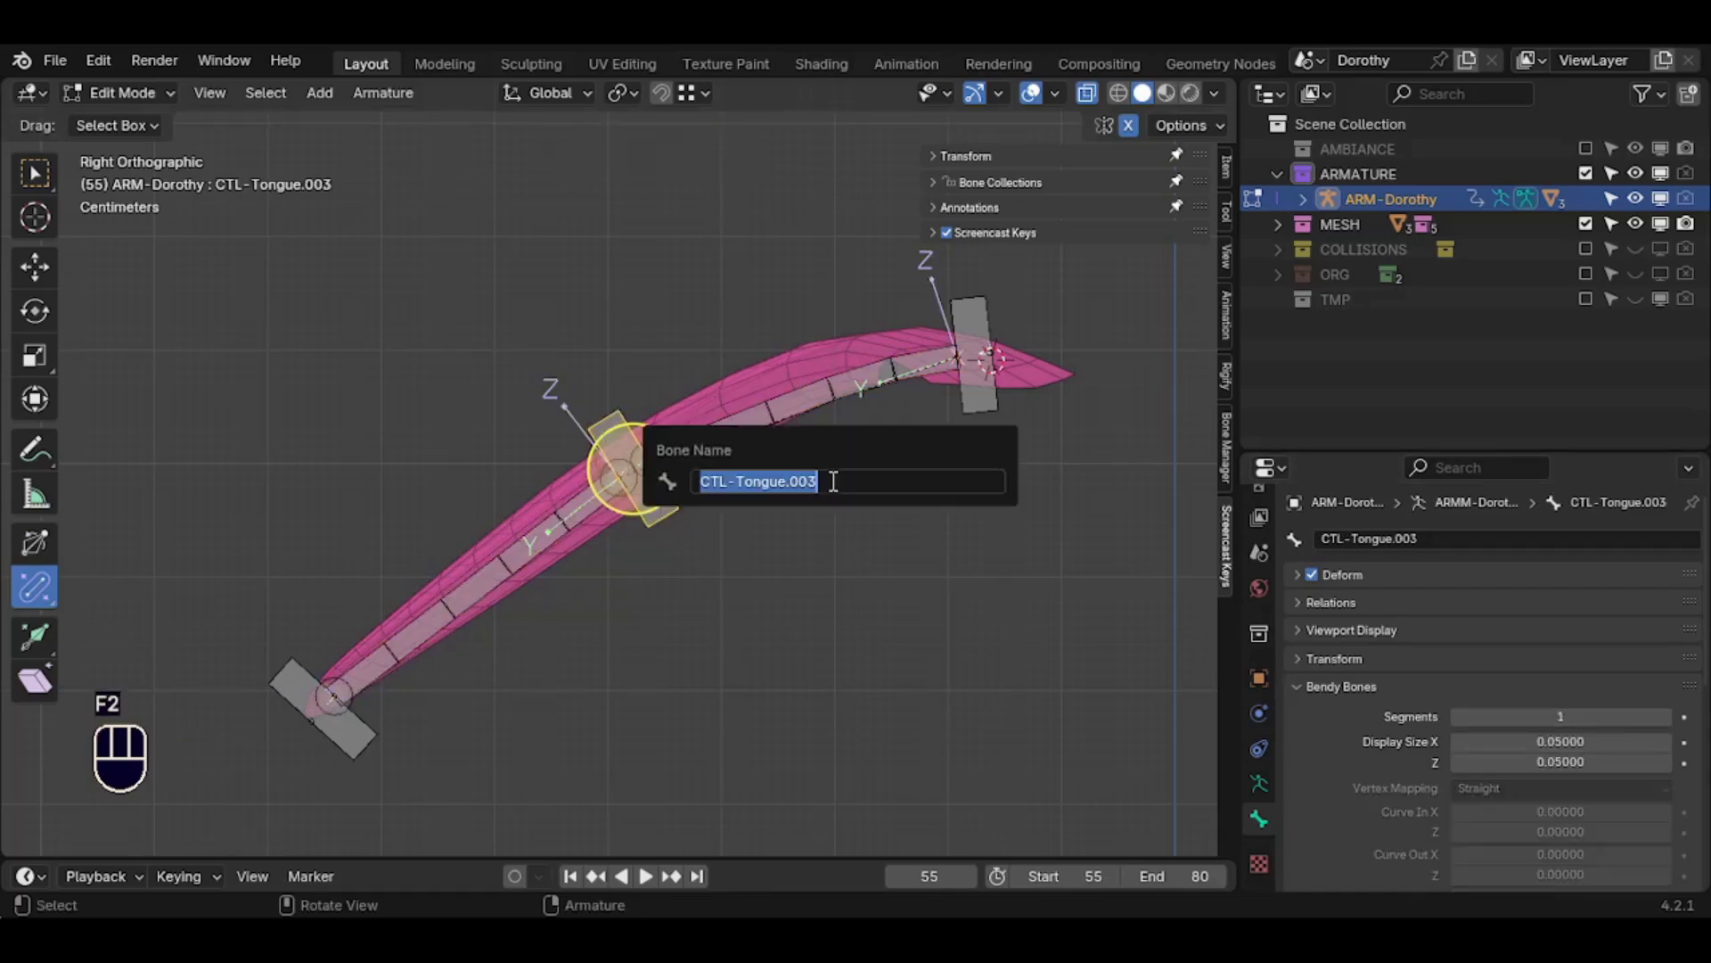
{"action": "key", "text": "ctrl+a"}
{"action": "key", "text": "Right"}
{"action": "key", "text": "BackSpace"}
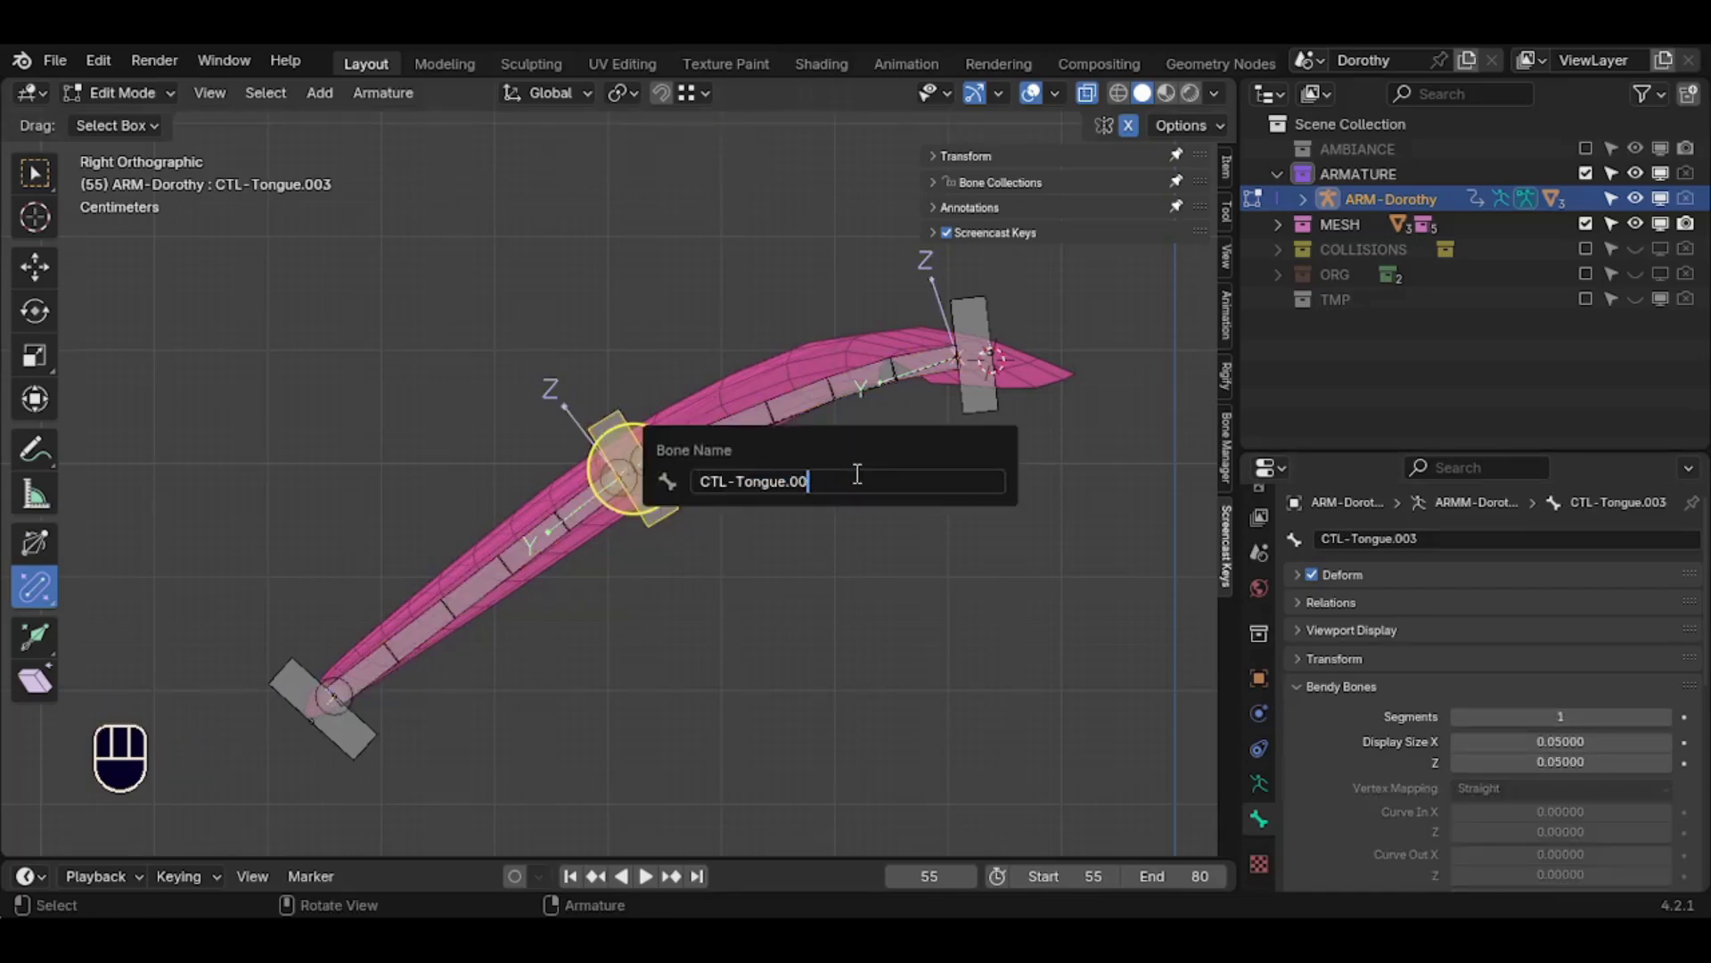
{"action": "type", "text": "2"}
{"action": "key", "text": "Return"}
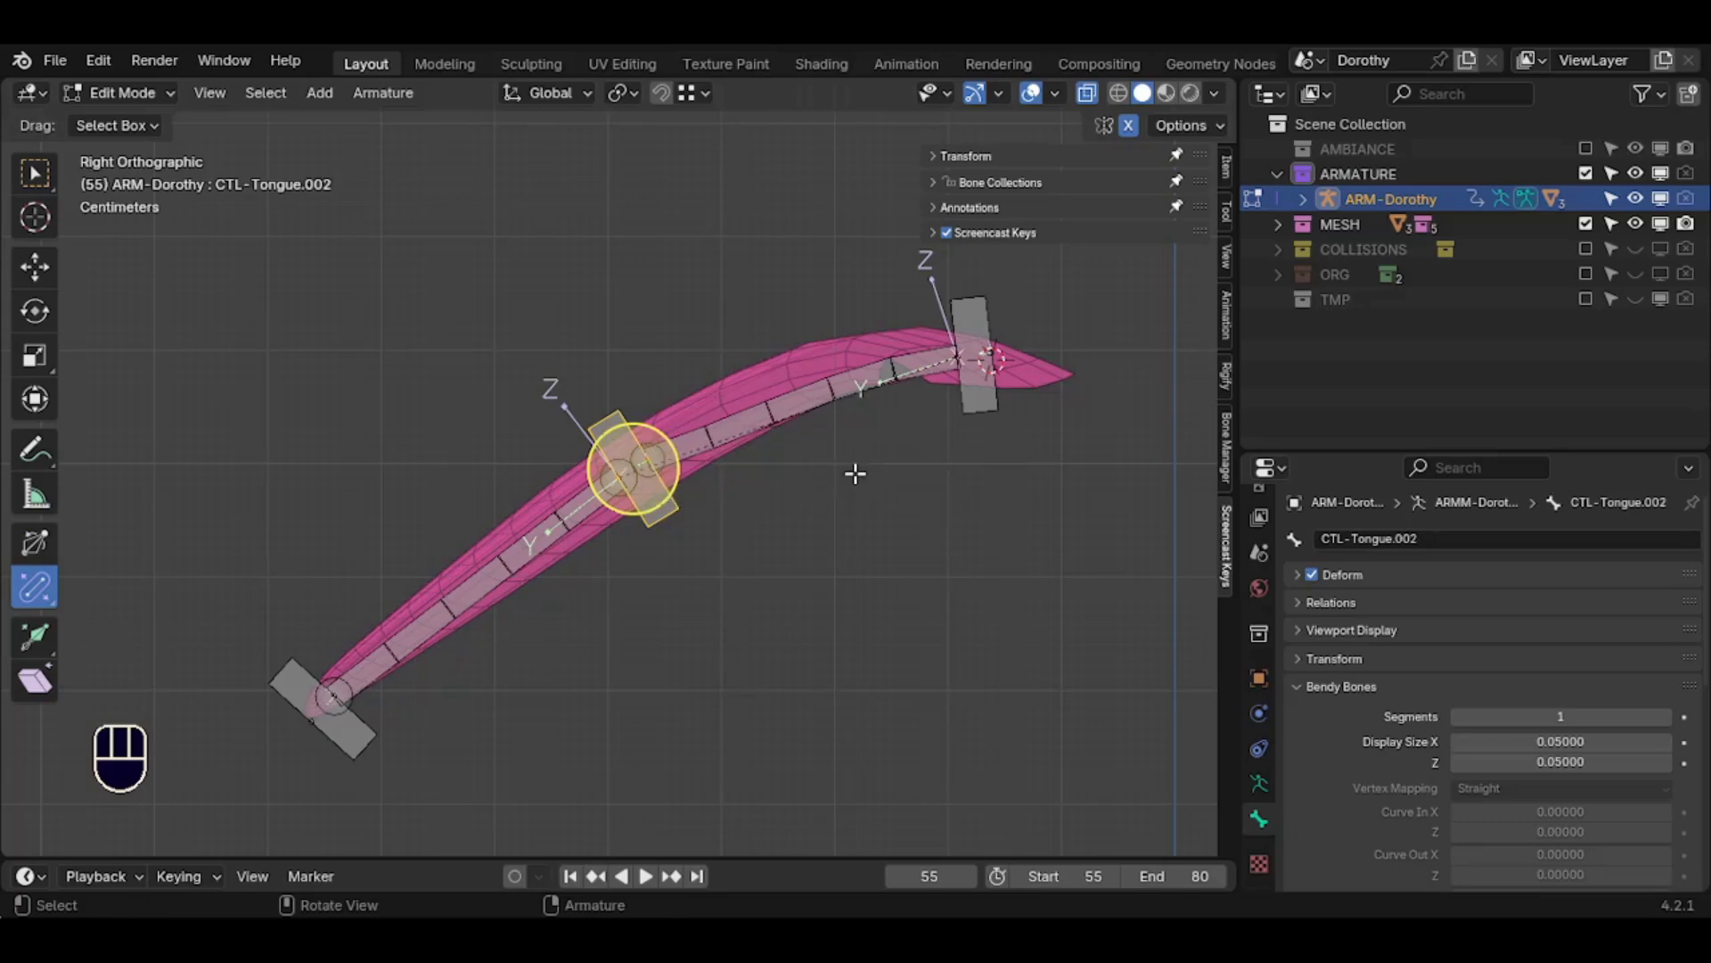
Rename the handle at the lower end of the tongue chain as CTL-Tongue.003
{"action": "left_click", "coordinate": [379, 744]}
{"action": "key", "text": "F2"}
{"action": "key", "text": "Return"}
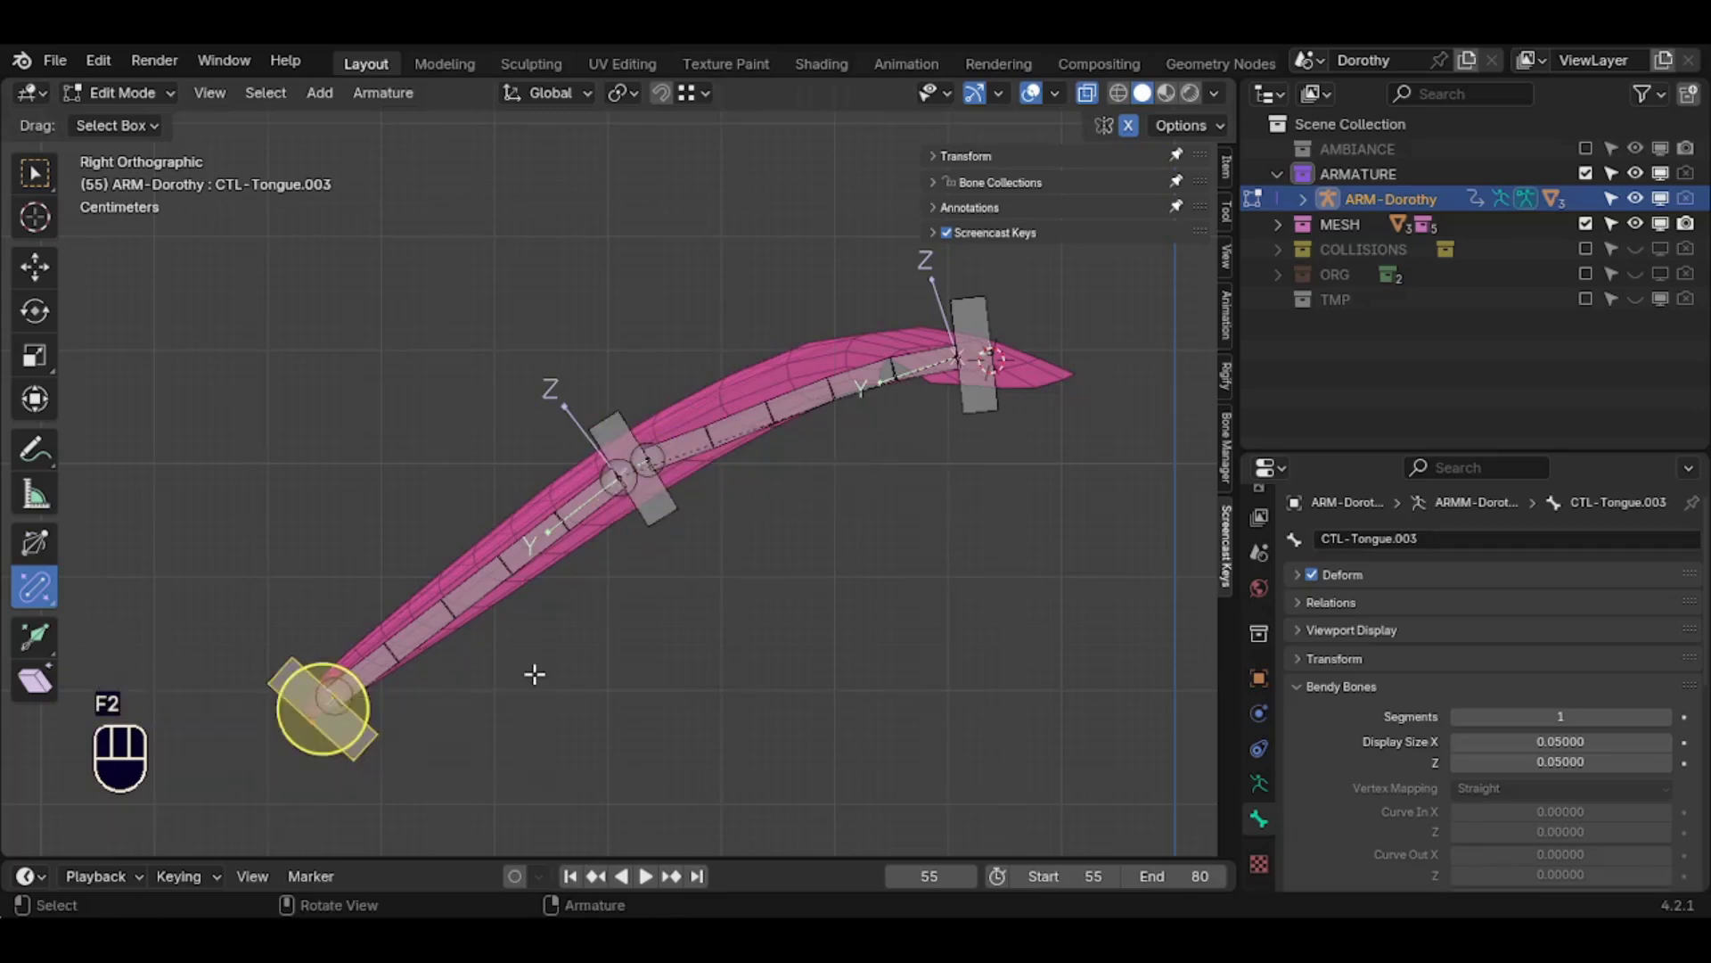
Disconnect DEF-Tongue.001 from the CTL-Tongue.001 handle while keeping the handle as its parent
{"action": "left_click", "coordinate": [669, 507]}
{"action": "left_click", "coordinate": [974, 356]}
{"action": "left_click", "coordinate": [886, 371]}
{"action": "key", "text": "g"}
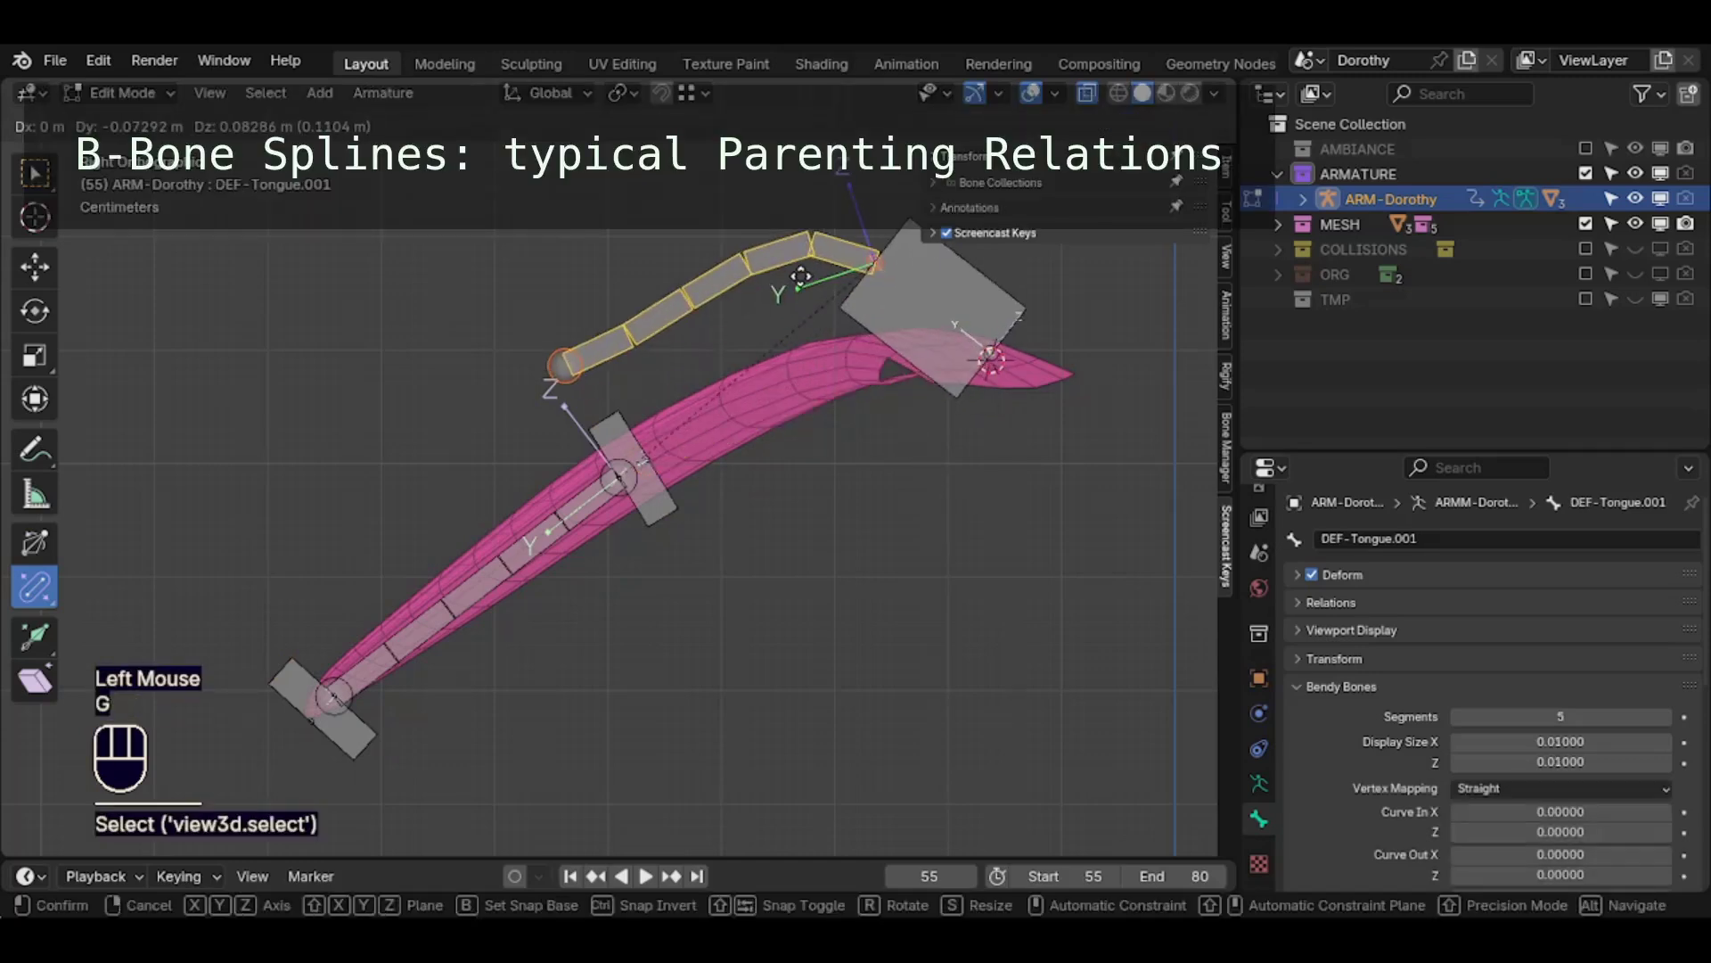
{"action": "key", "text": "Escape"}
{"action": "left_click", "coordinate": [980, 361], "text": "shift"}
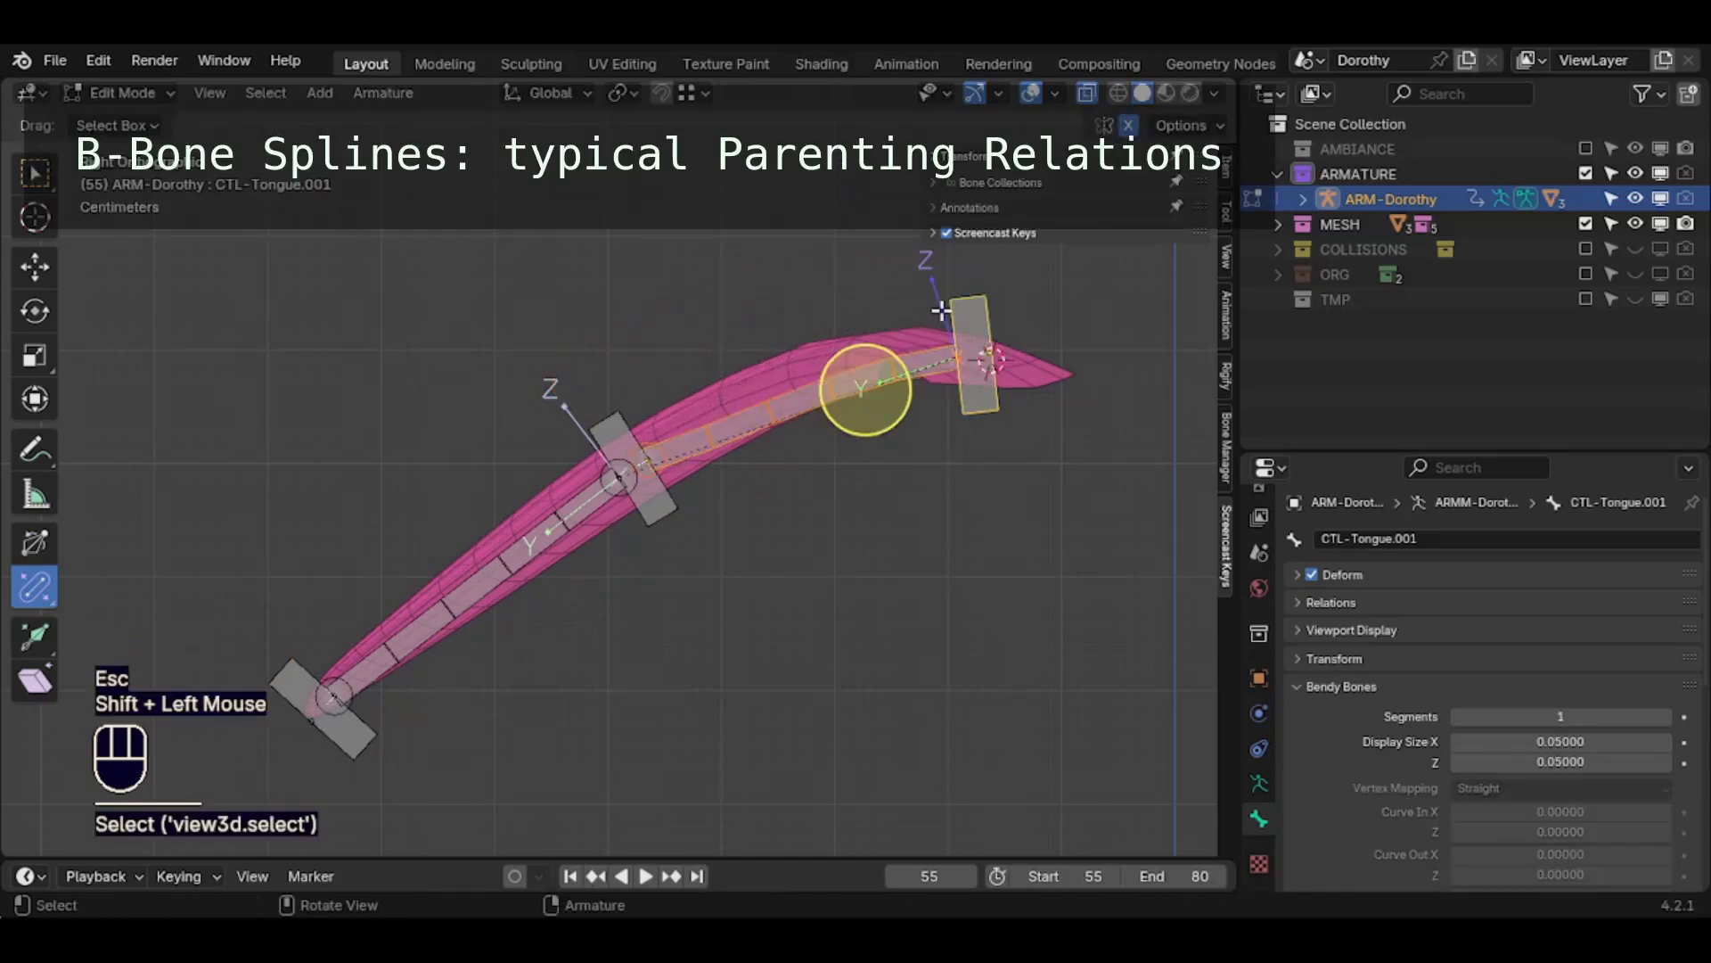
{"action": "key", "text": "alt+p"}
{"action": "left_click", "coordinate": [854, 311]}
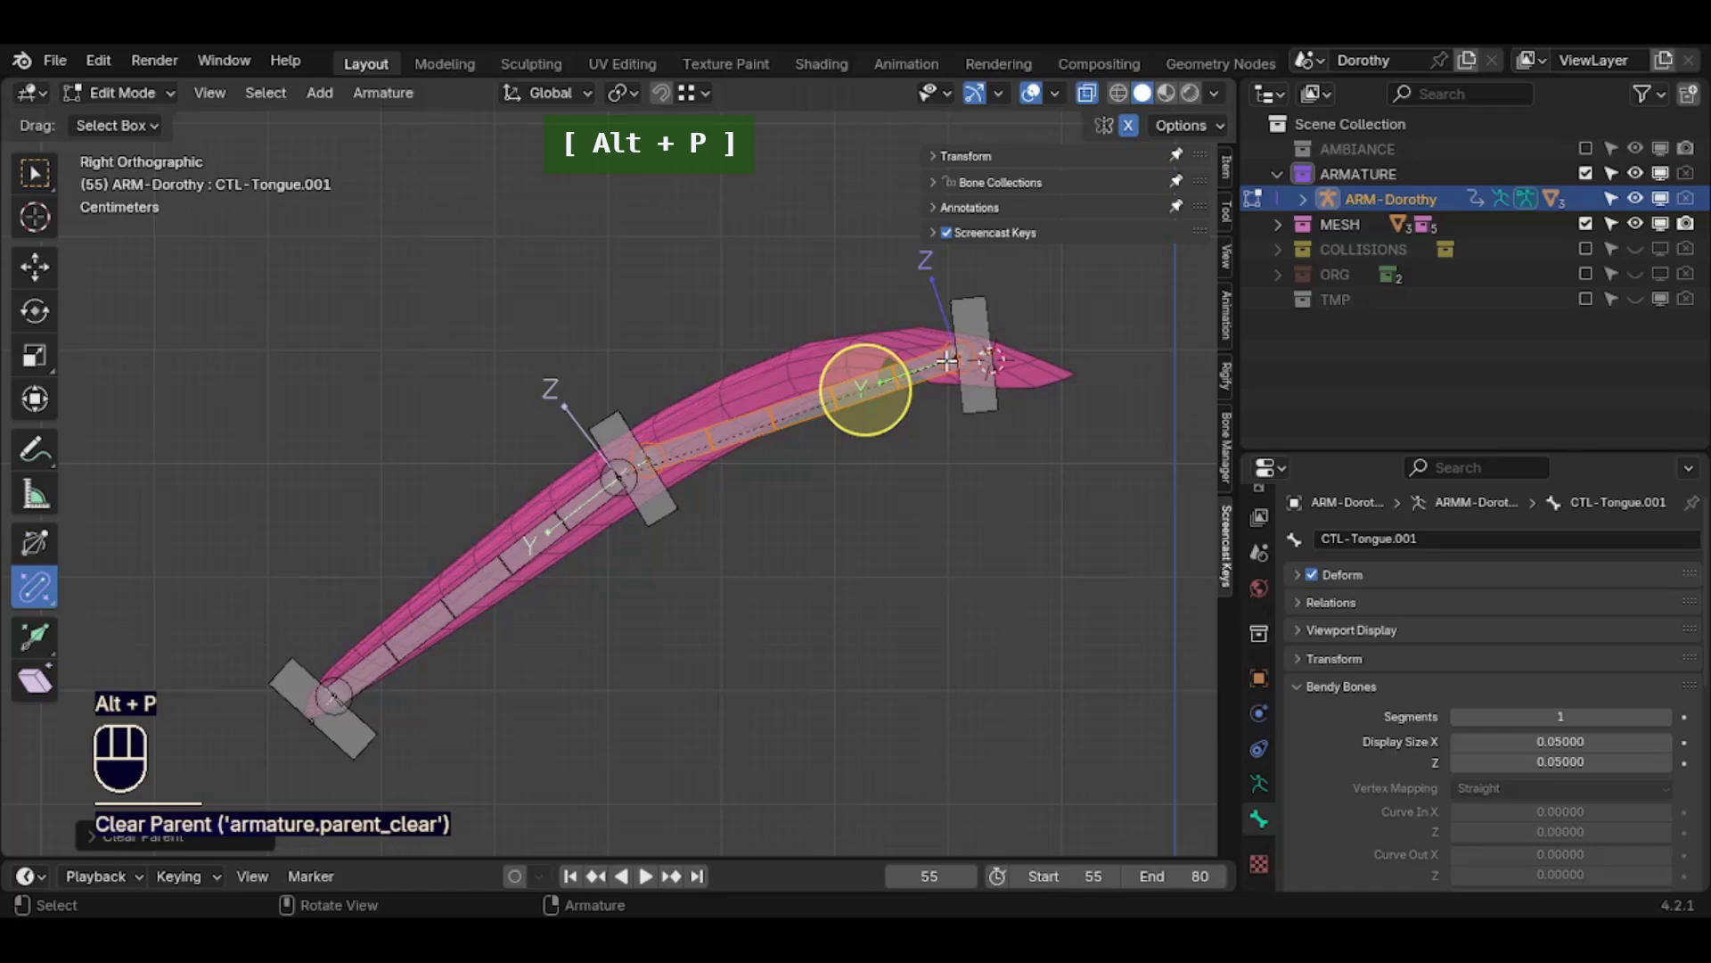
Test-move DEF-Tongue.001 and the CTL-Tongue.001 handle one after the other, cancelling each move
{"action": "left_click", "coordinate": [885, 371]}
{"action": "key", "text": "g"}
{"action": "key", "text": "Escape"}
{"action": "left_click", "coordinate": [976, 356]}
{"action": "key", "text": "g"}
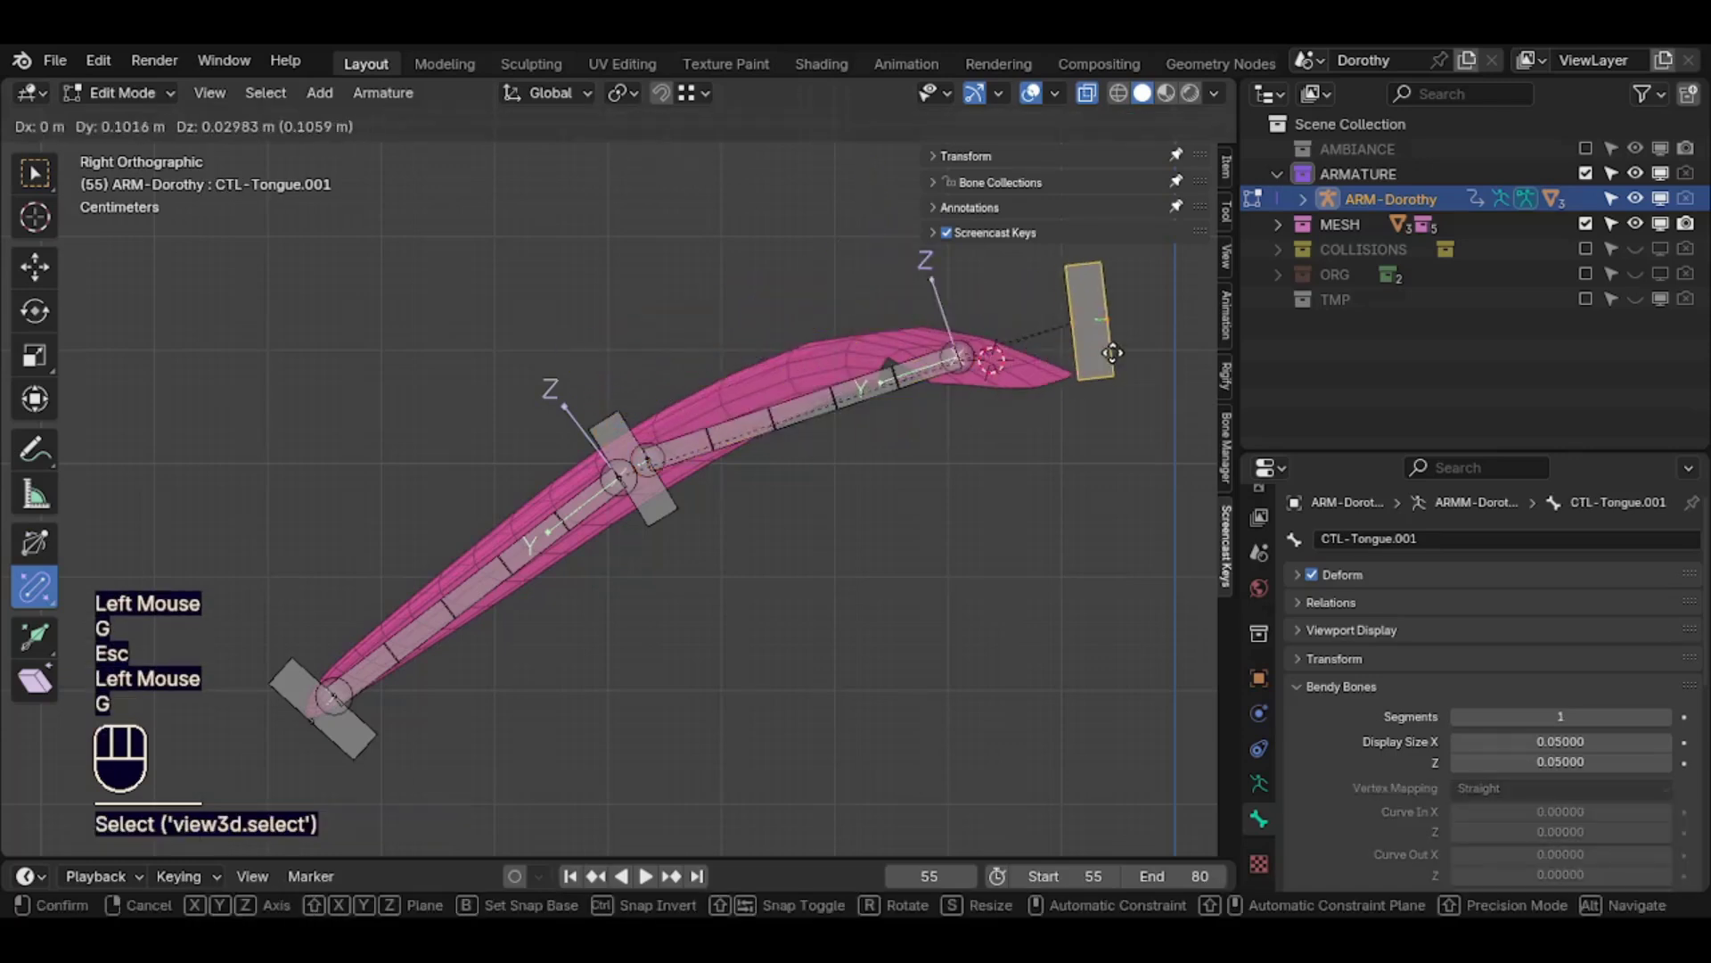
{"action": "key", "text": "Escape"}
Clear the parents of CTL-Tongue.002 and CTL-Tongue.003, and test the middle handle's movement without keeping it
{"action": "left_click", "coordinate": [671, 522]}
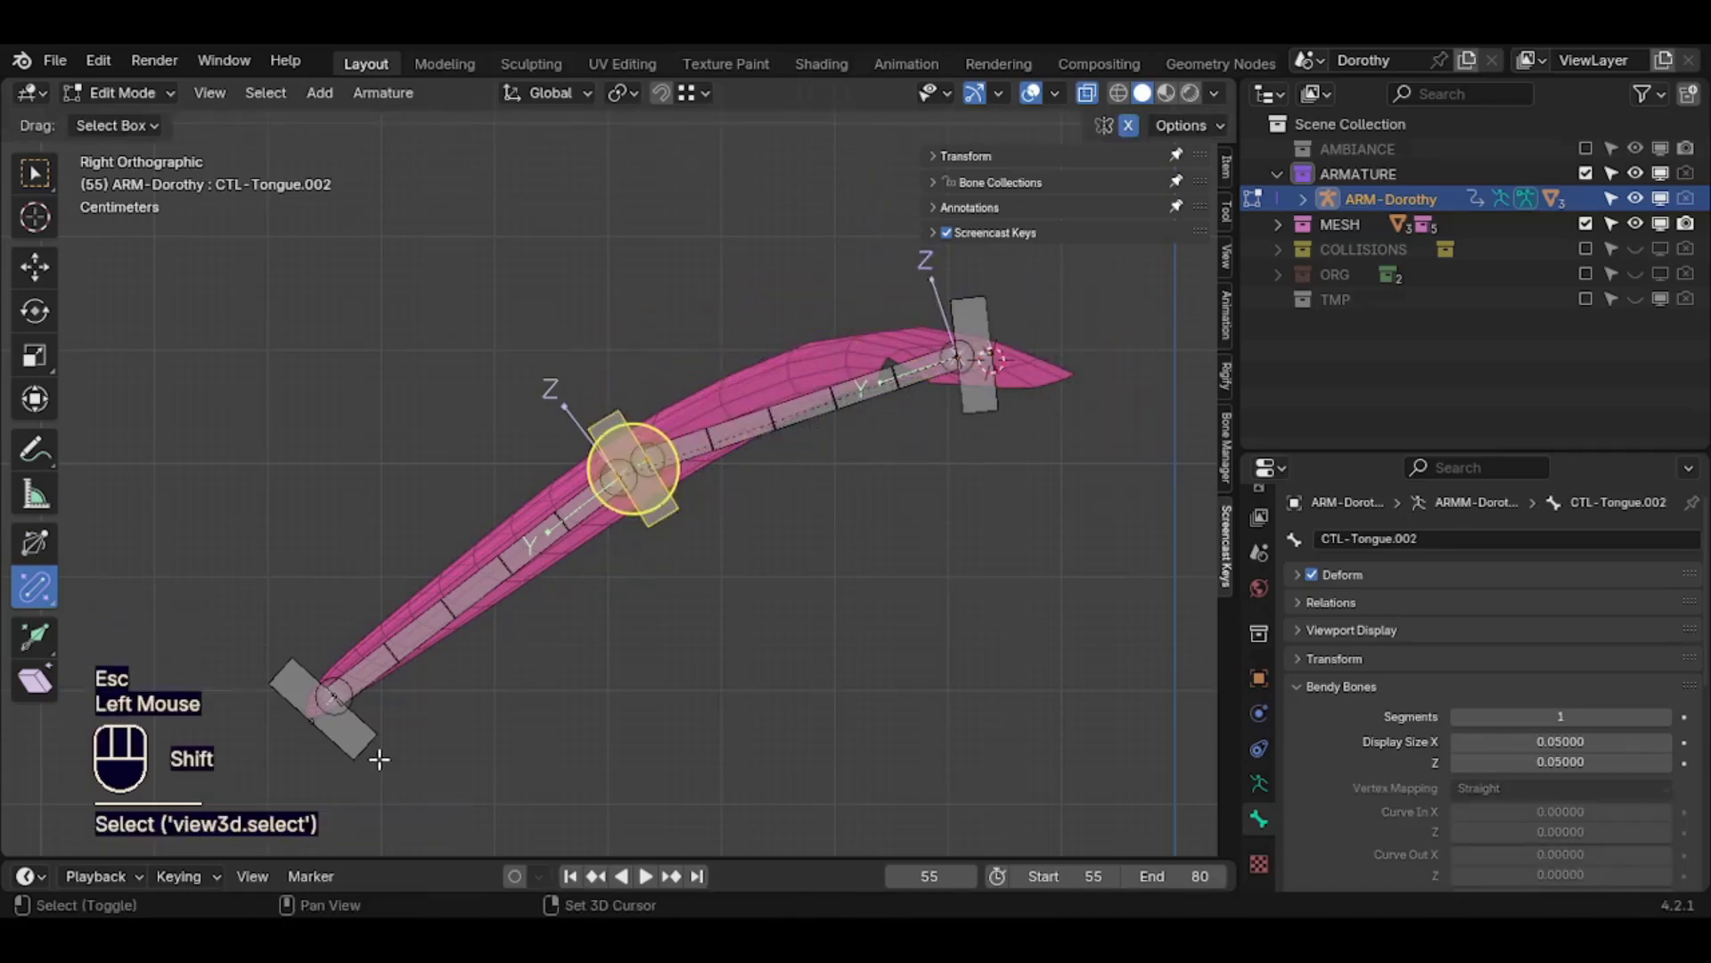
{"action": "left_click", "coordinate": [325, 729], "text": "shift"}
{"action": "key", "text": "alt+p"}
{"action": "left_click", "coordinate": [323, 732]}
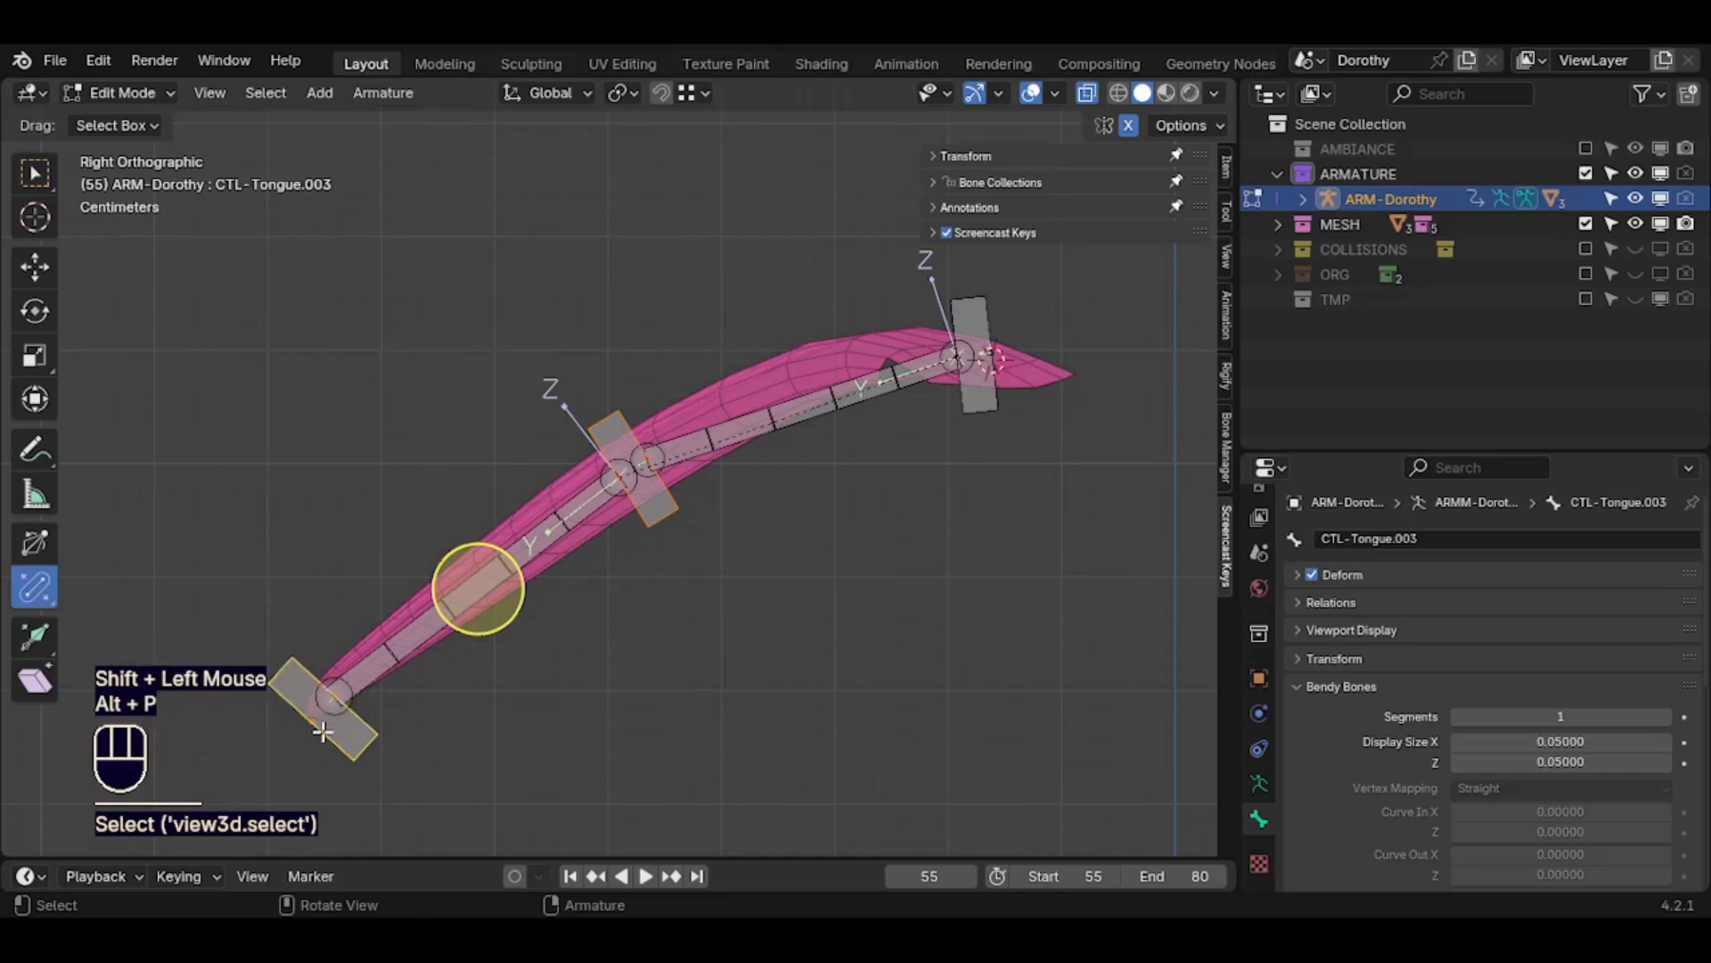
{"action": "left_click", "coordinate": [676, 504]}
{"action": "key", "text": "g"}
{"action": "key", "text": "Escape"}
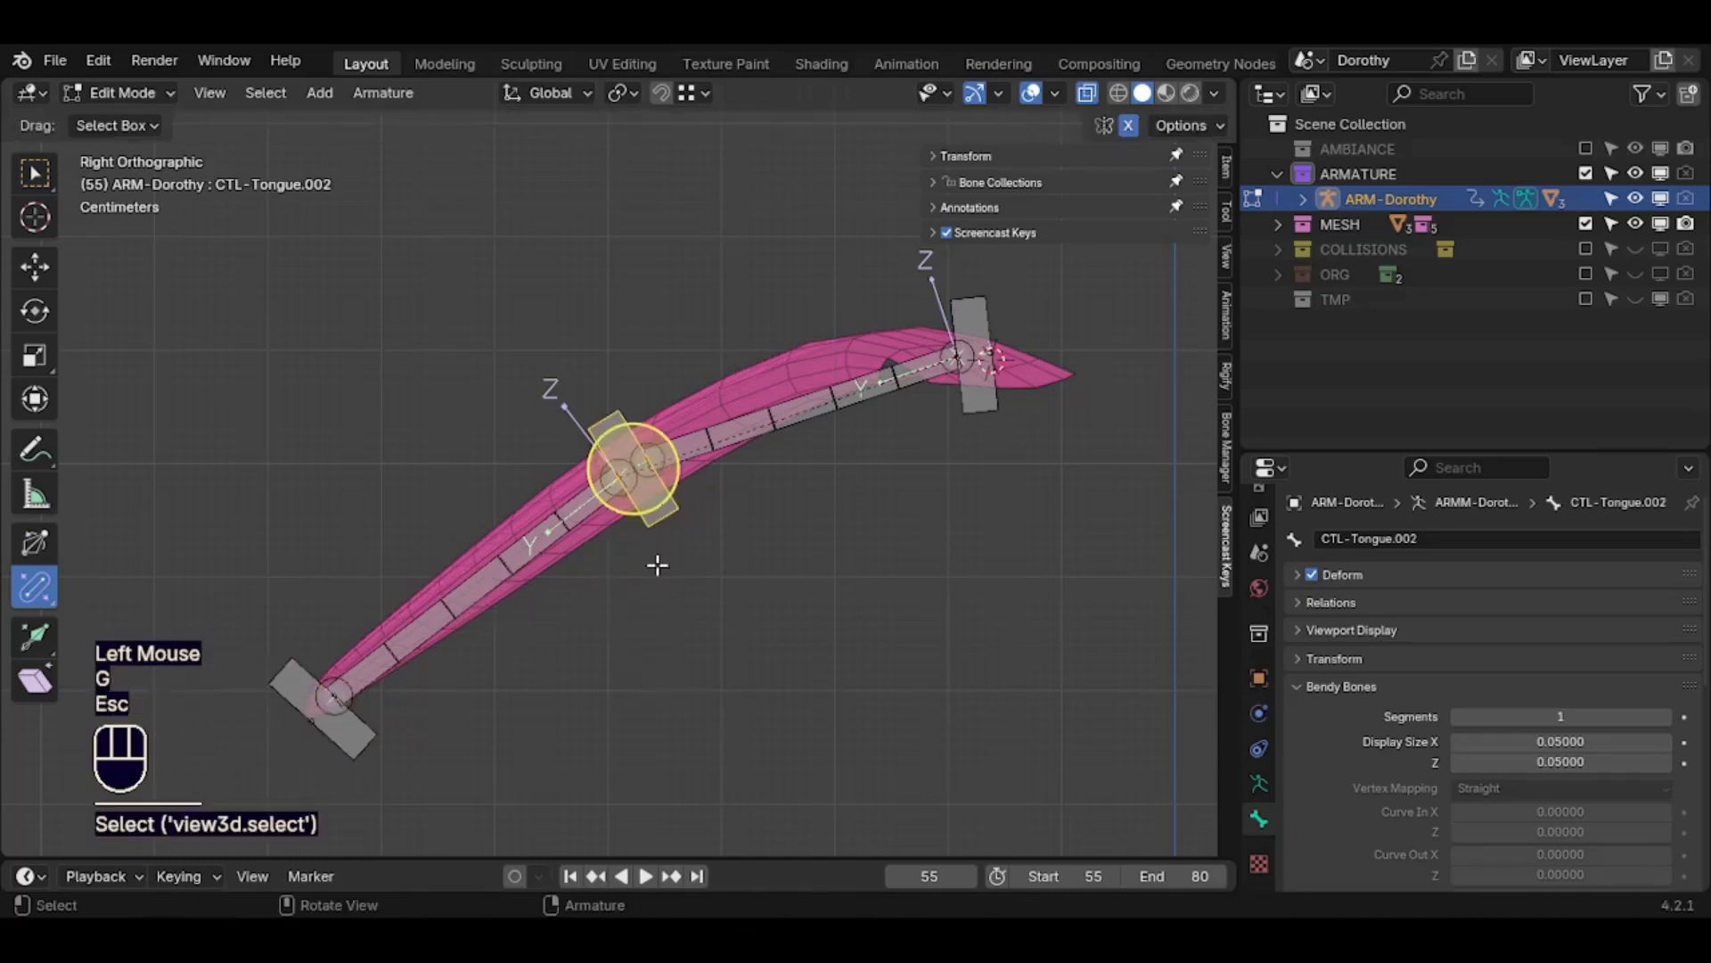
Parent DEF-Tongue.002 to the CTL-Tongue.002 handle, keeping its offset
{"action": "left_click", "coordinate": [603, 538]}
{"action": "left_click", "coordinate": [664, 506], "text": "shift"}
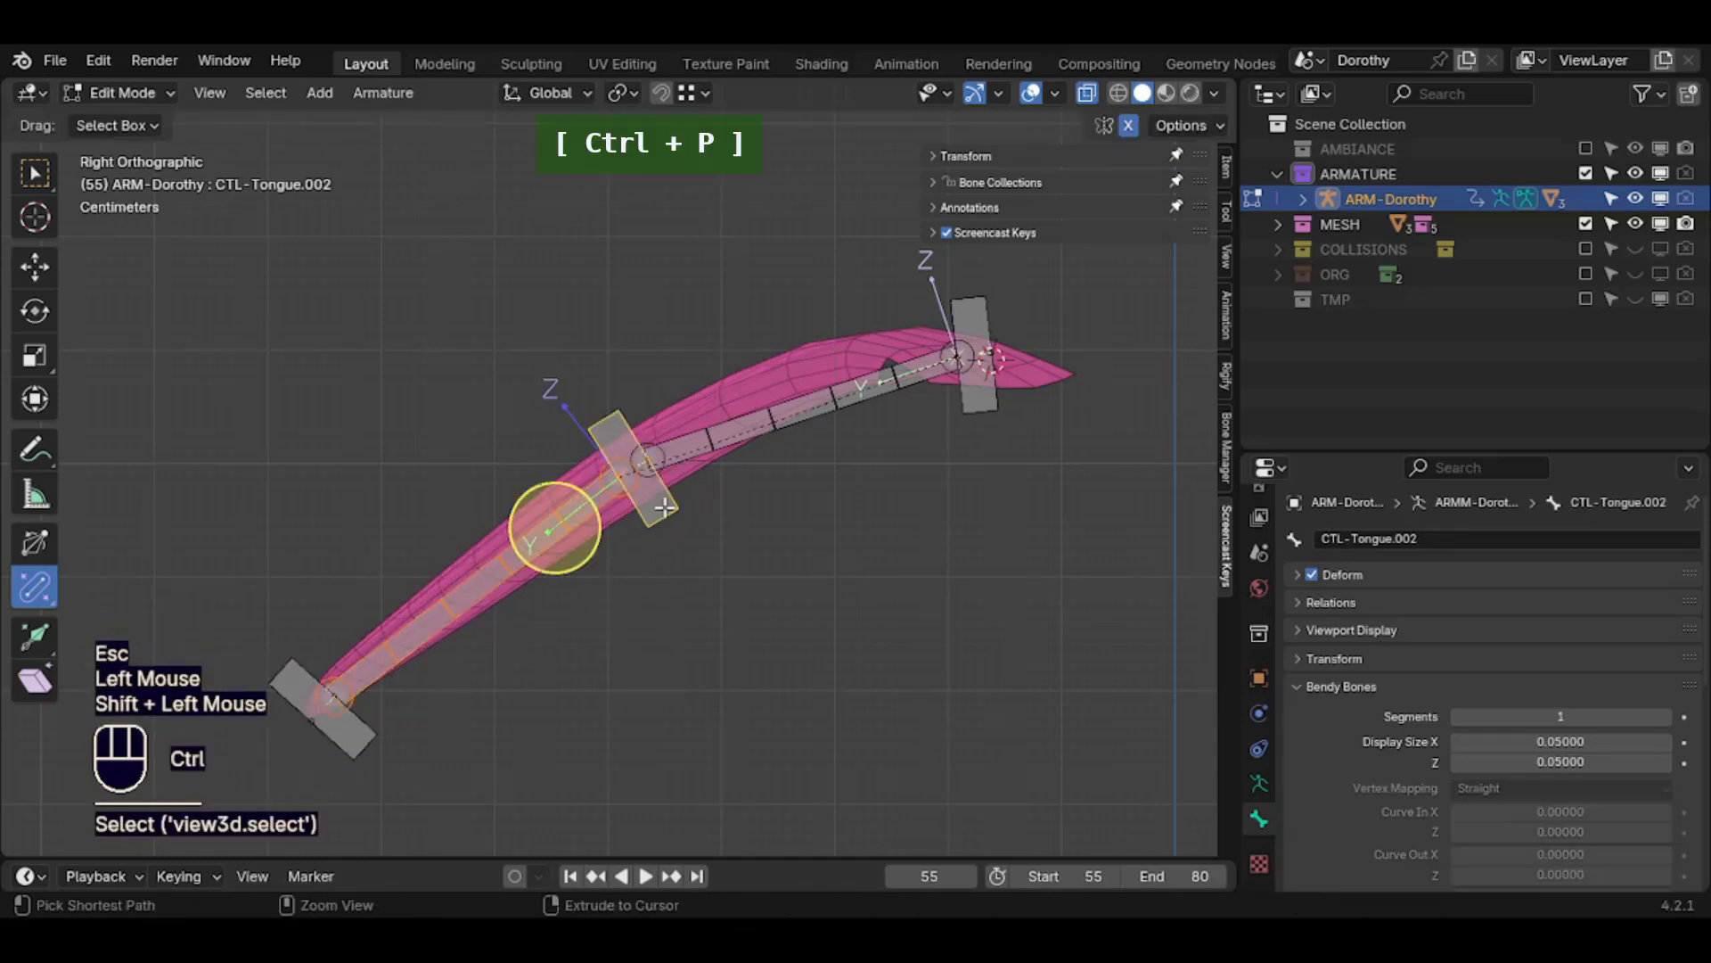
{"action": "key", "text": "ctrl+p"}
{"action": "left_click", "coordinate": [665, 508]}
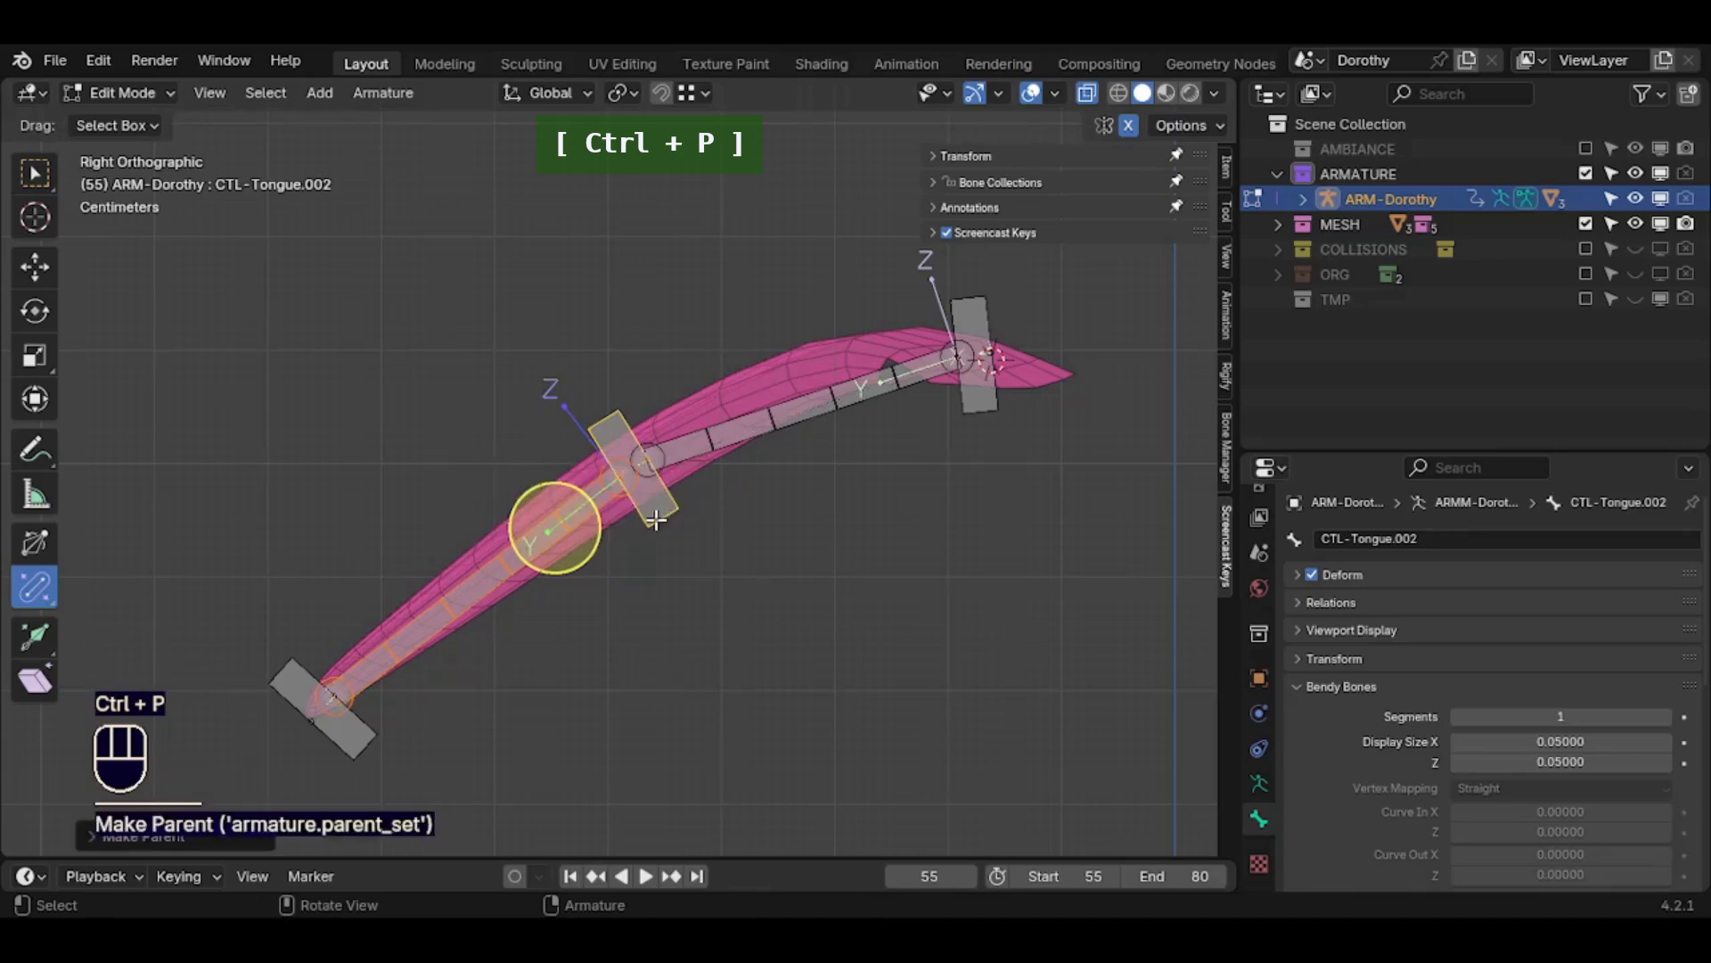
Test-move DEF-Tongue.002 and DEF-Tongue.001 individually, cancelling each move
{"action": "left_click", "coordinate": [570, 525]}
{"action": "key", "text": "g"}
{"action": "key", "text": "Escape"}
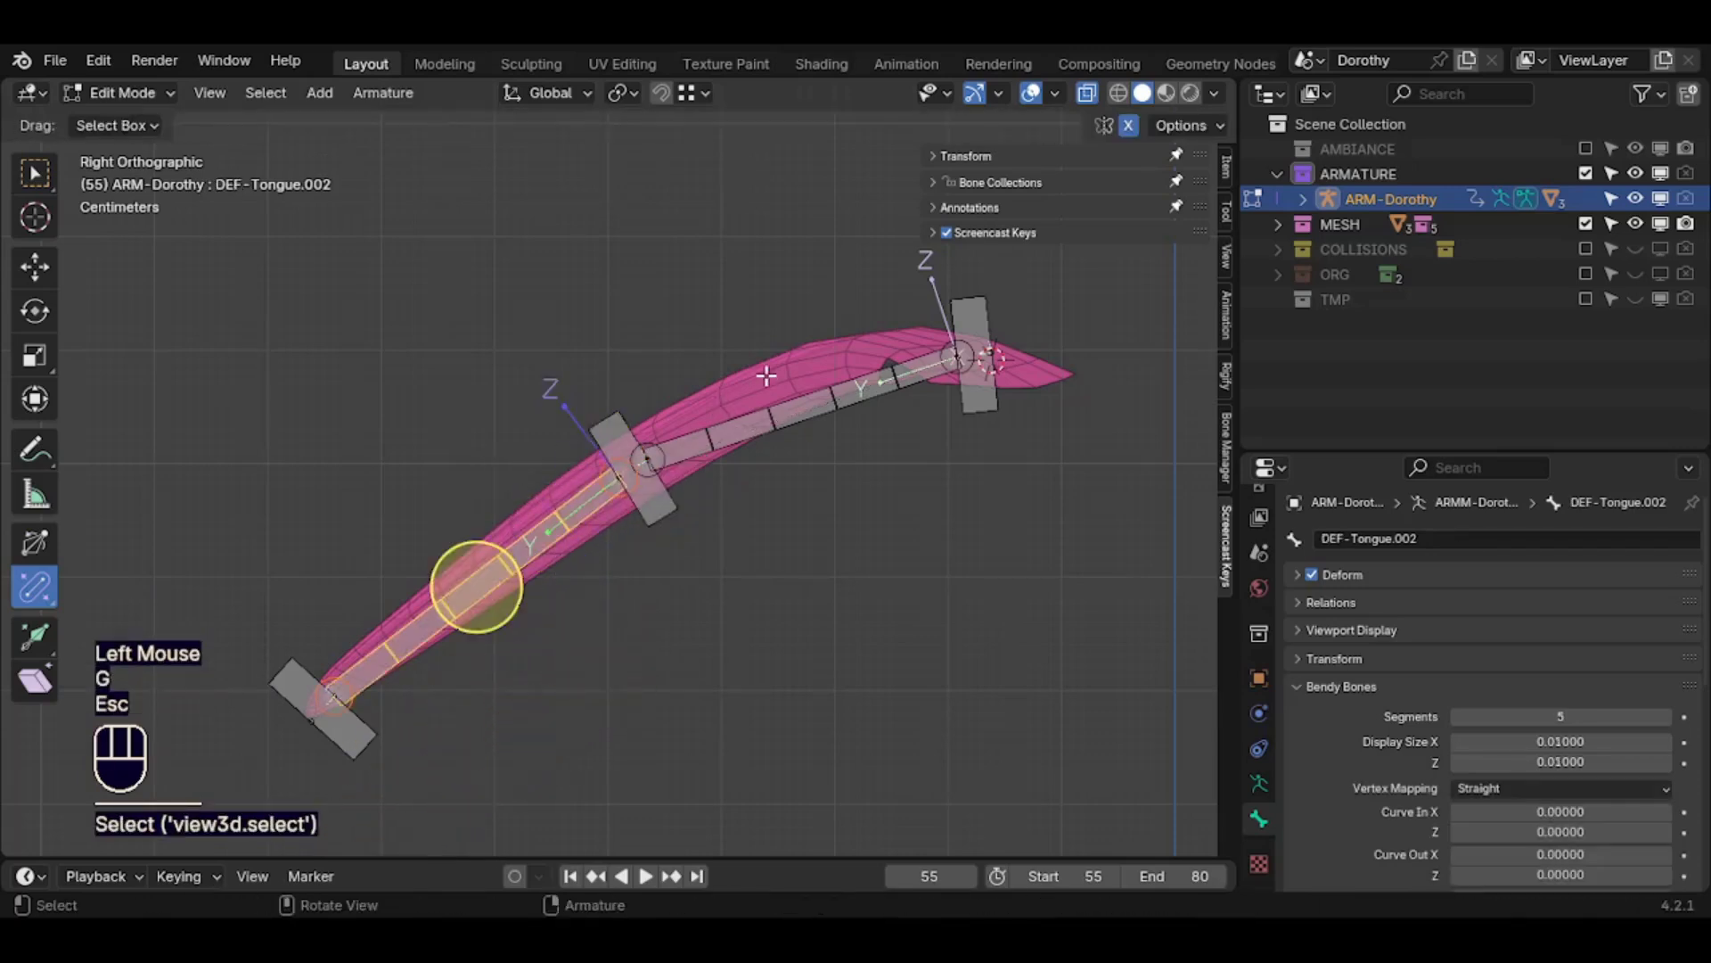
{"action": "left_click", "coordinate": [765, 375]}
{"action": "key", "text": "g"}
{"action": "key", "text": "Escape"}
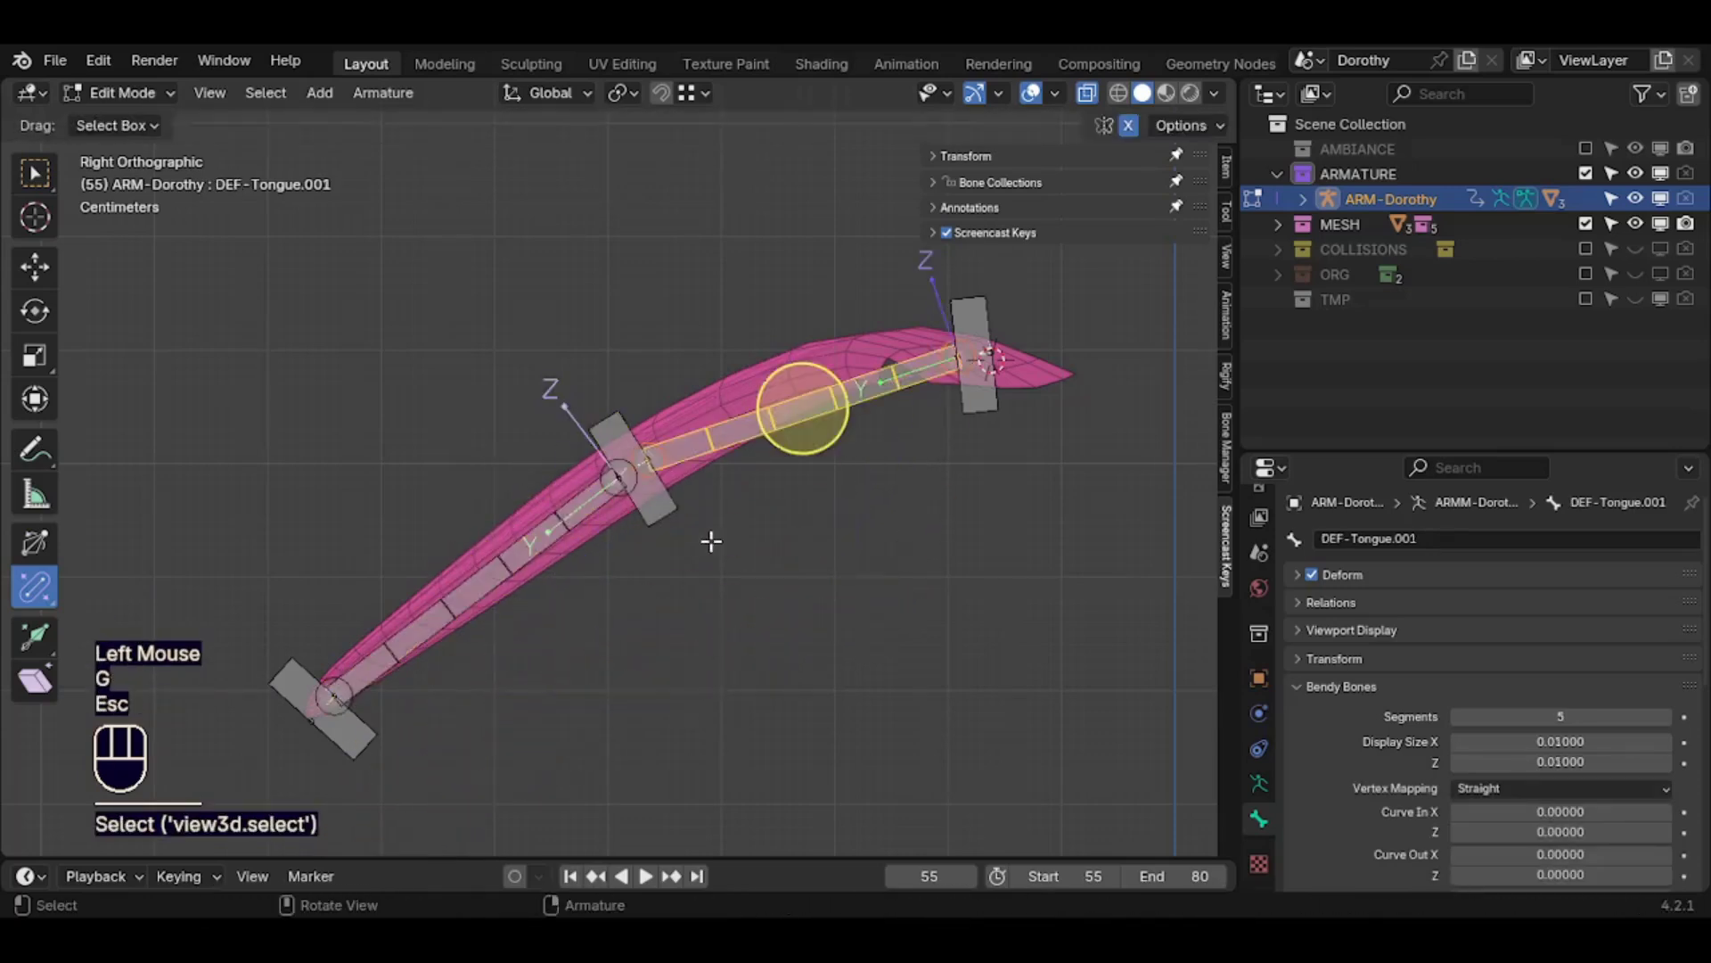
Test-move CTL-Tongue.003 alone and all three CTL-Tongue handles together, cancelling each move
{"action": "left_click", "coordinate": [321, 703]}
{"action": "key", "text": "g"}
{"action": "key", "text": "Escape"}
{"action": "middle_click", "coordinate": [481, 588], "text": "shift"}
{"action": "left_click", "coordinate": [479, 588], "text": "shift"}
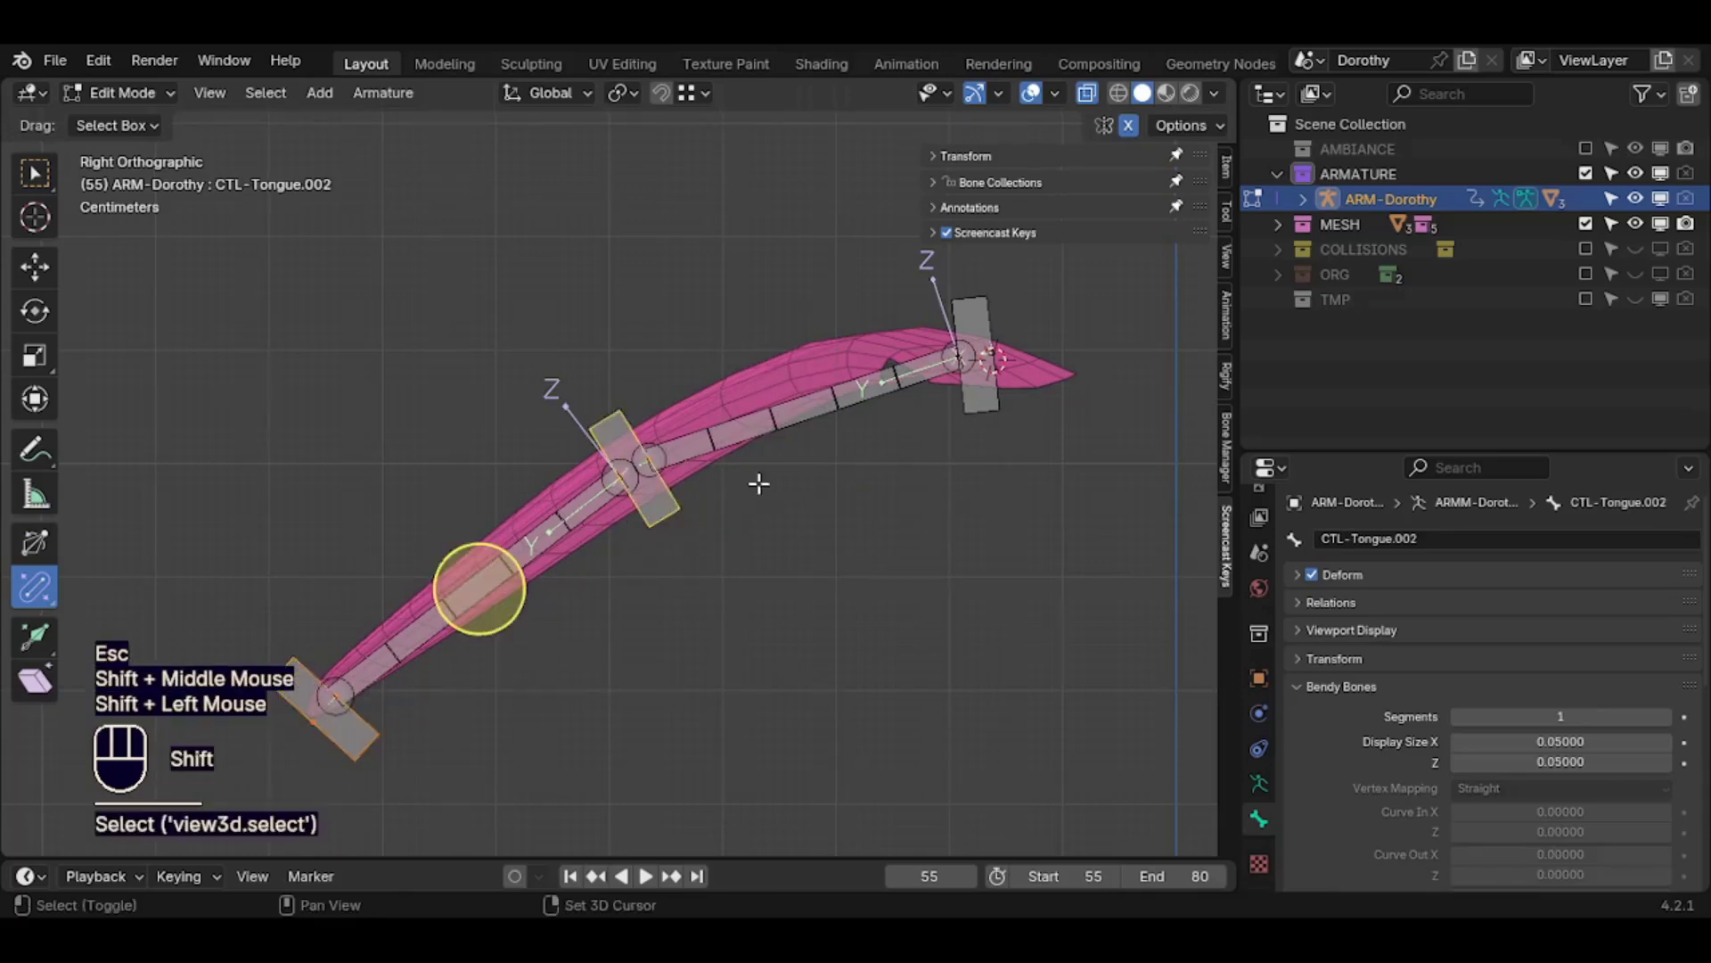
{"action": "key", "text": "g"}
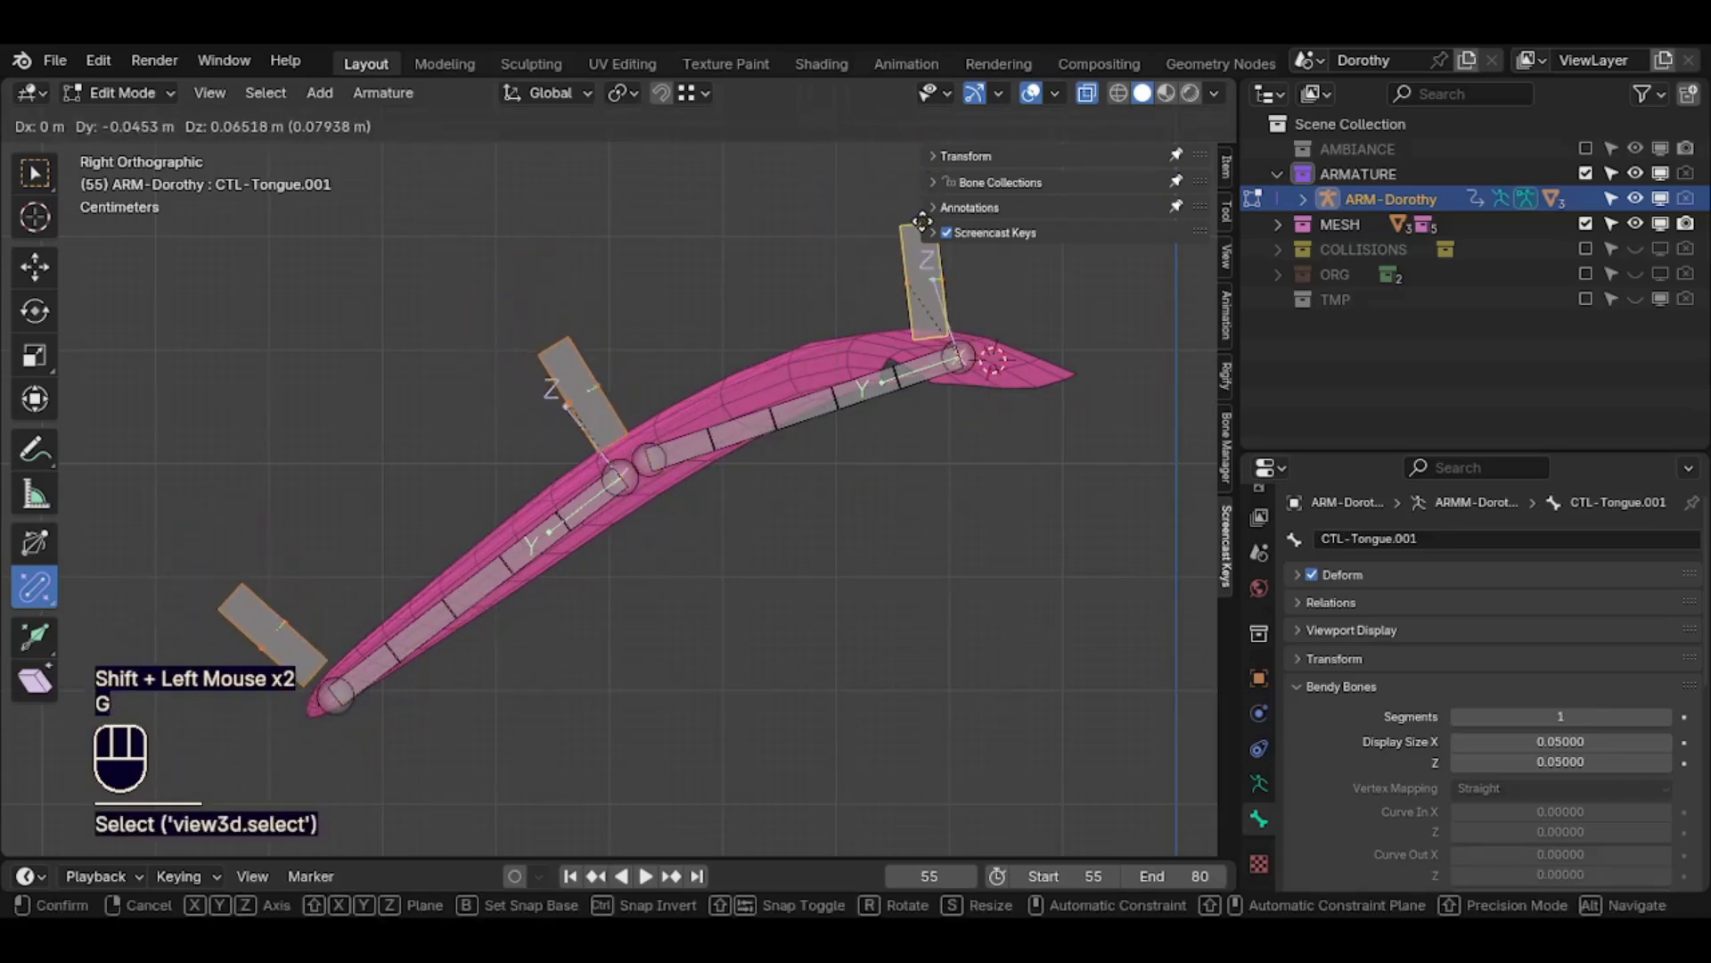
{"action": "key", "text": "Escape"}
Test-move both DEF-Tongue bones together away from their handles to inspect the parenting links, and cancel the move
{"action": "left_click", "coordinate": [642, 508]}
{"action": "left_click", "coordinate": [802, 401], "text": "shift"}
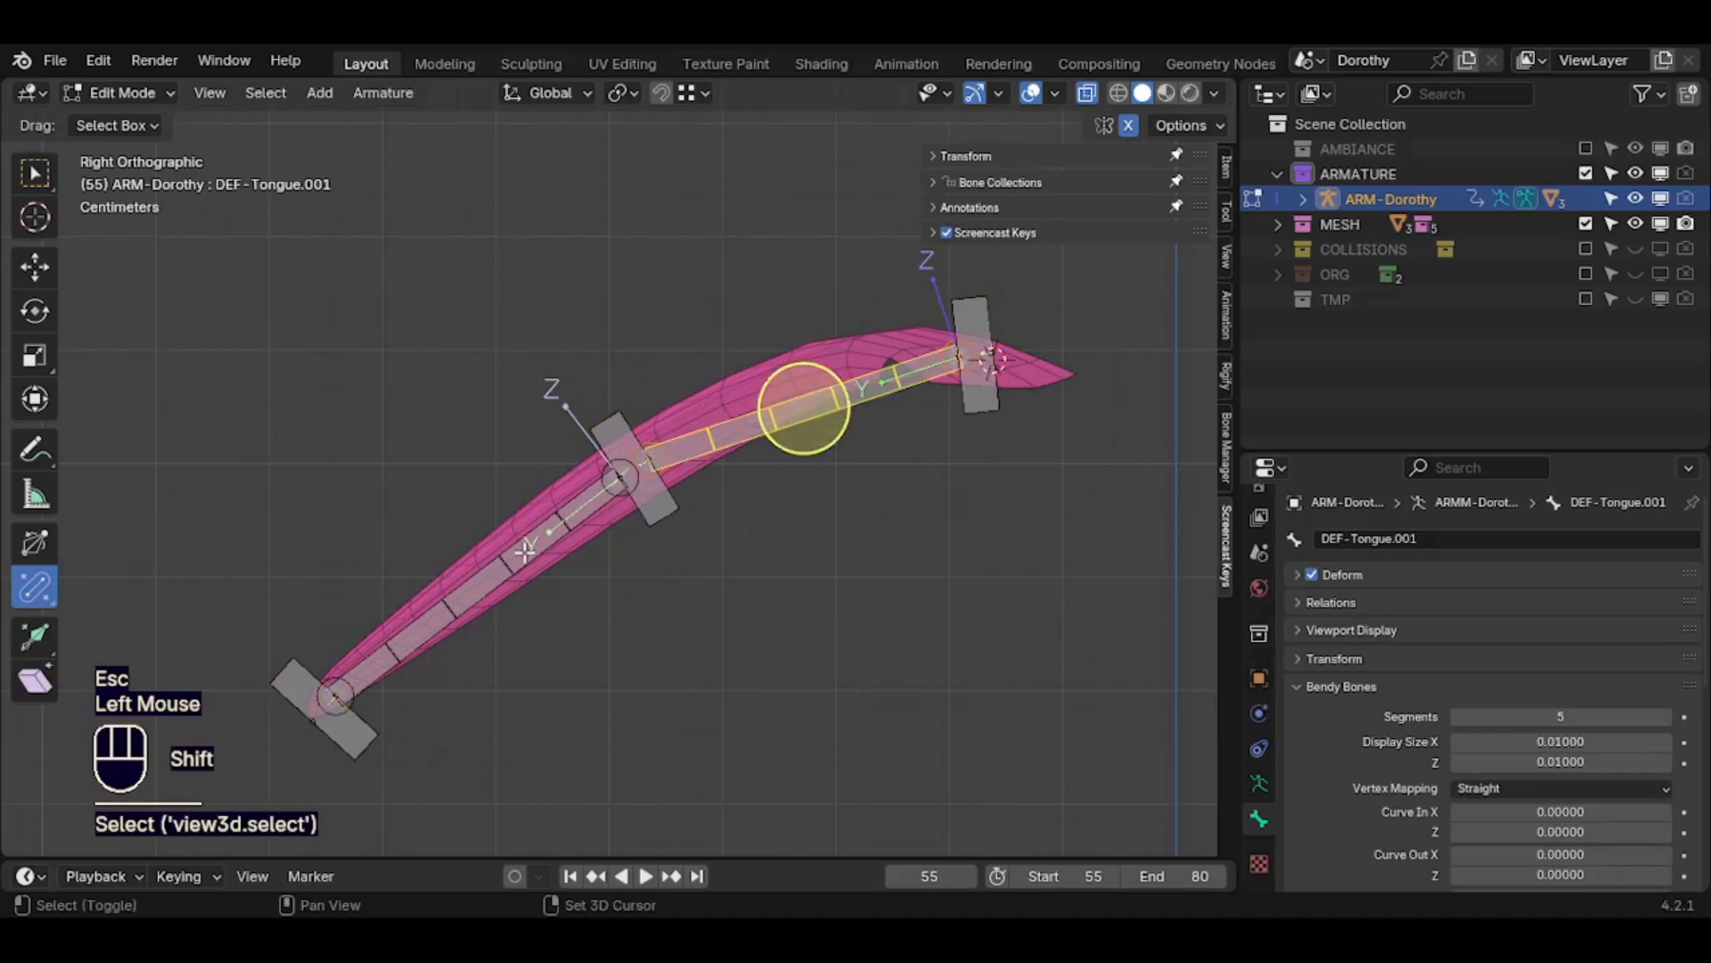
{"action": "key", "text": "g"}
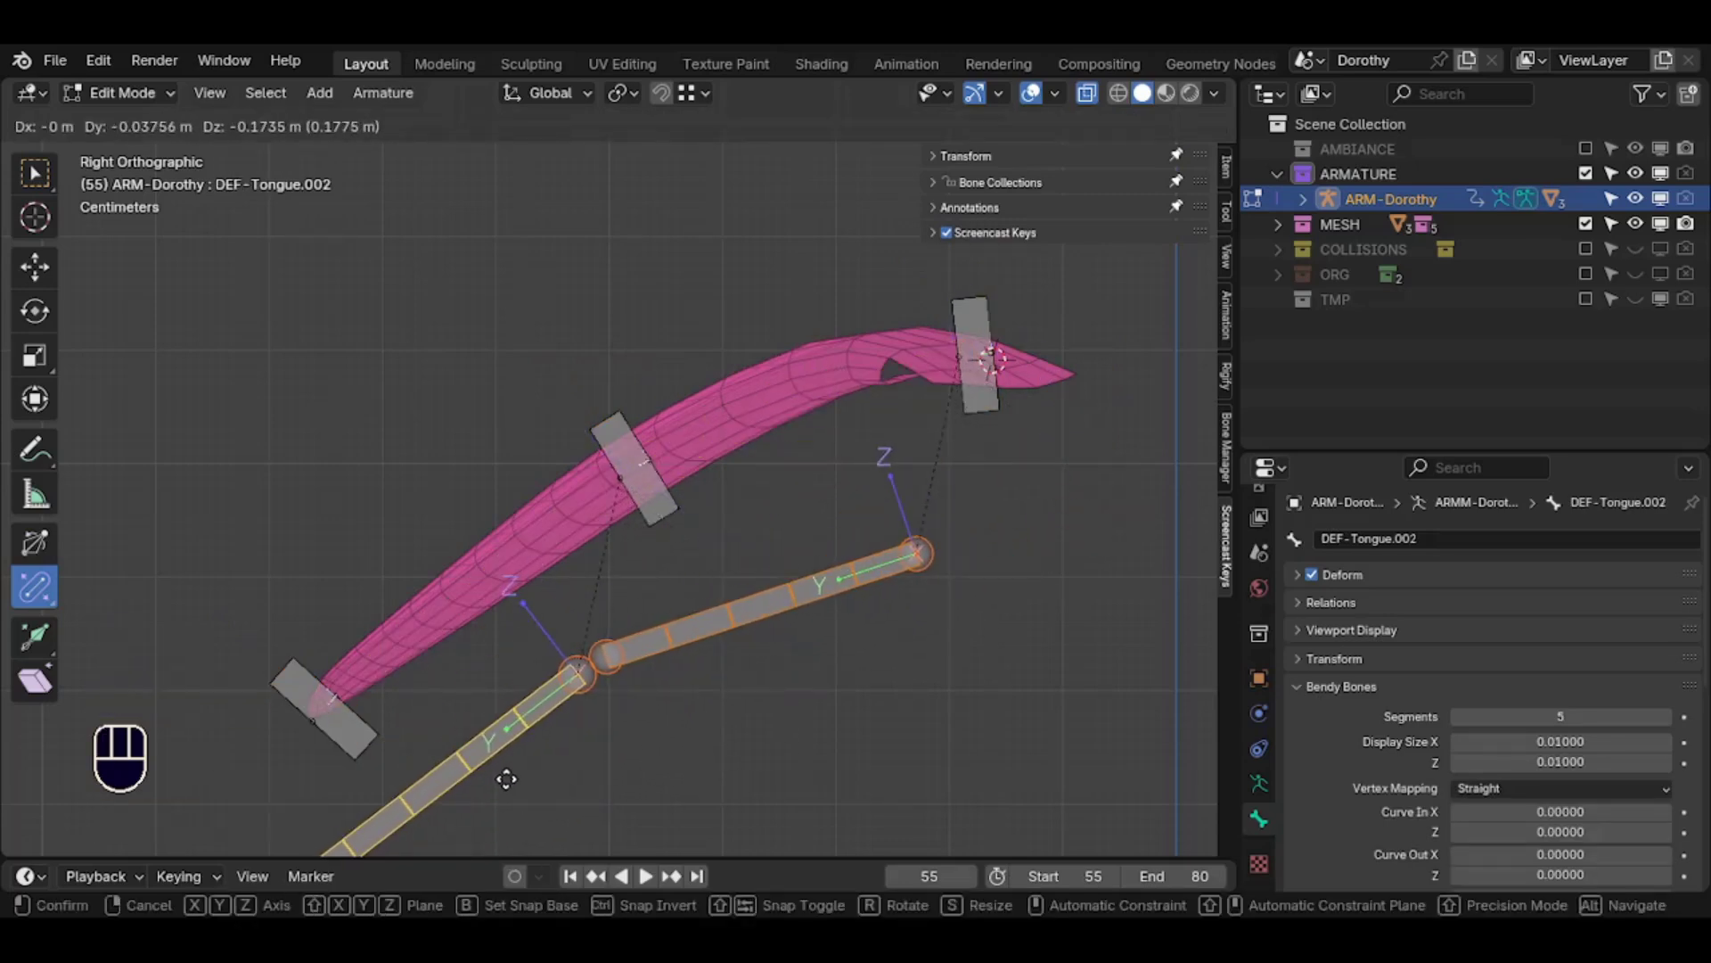
{"action": "key", "text": "Escape"}
Set the Bendy Bones Start Handle and End Handle types to Absolute for both DEF-Tongue.001 and DEF-Tongue.002
{"action": "left_click", "coordinate": [878, 396]}
{"action": "scroll", "coordinate": [1430, 711], "scroll_direction": "down", "scroll_amount": 6}
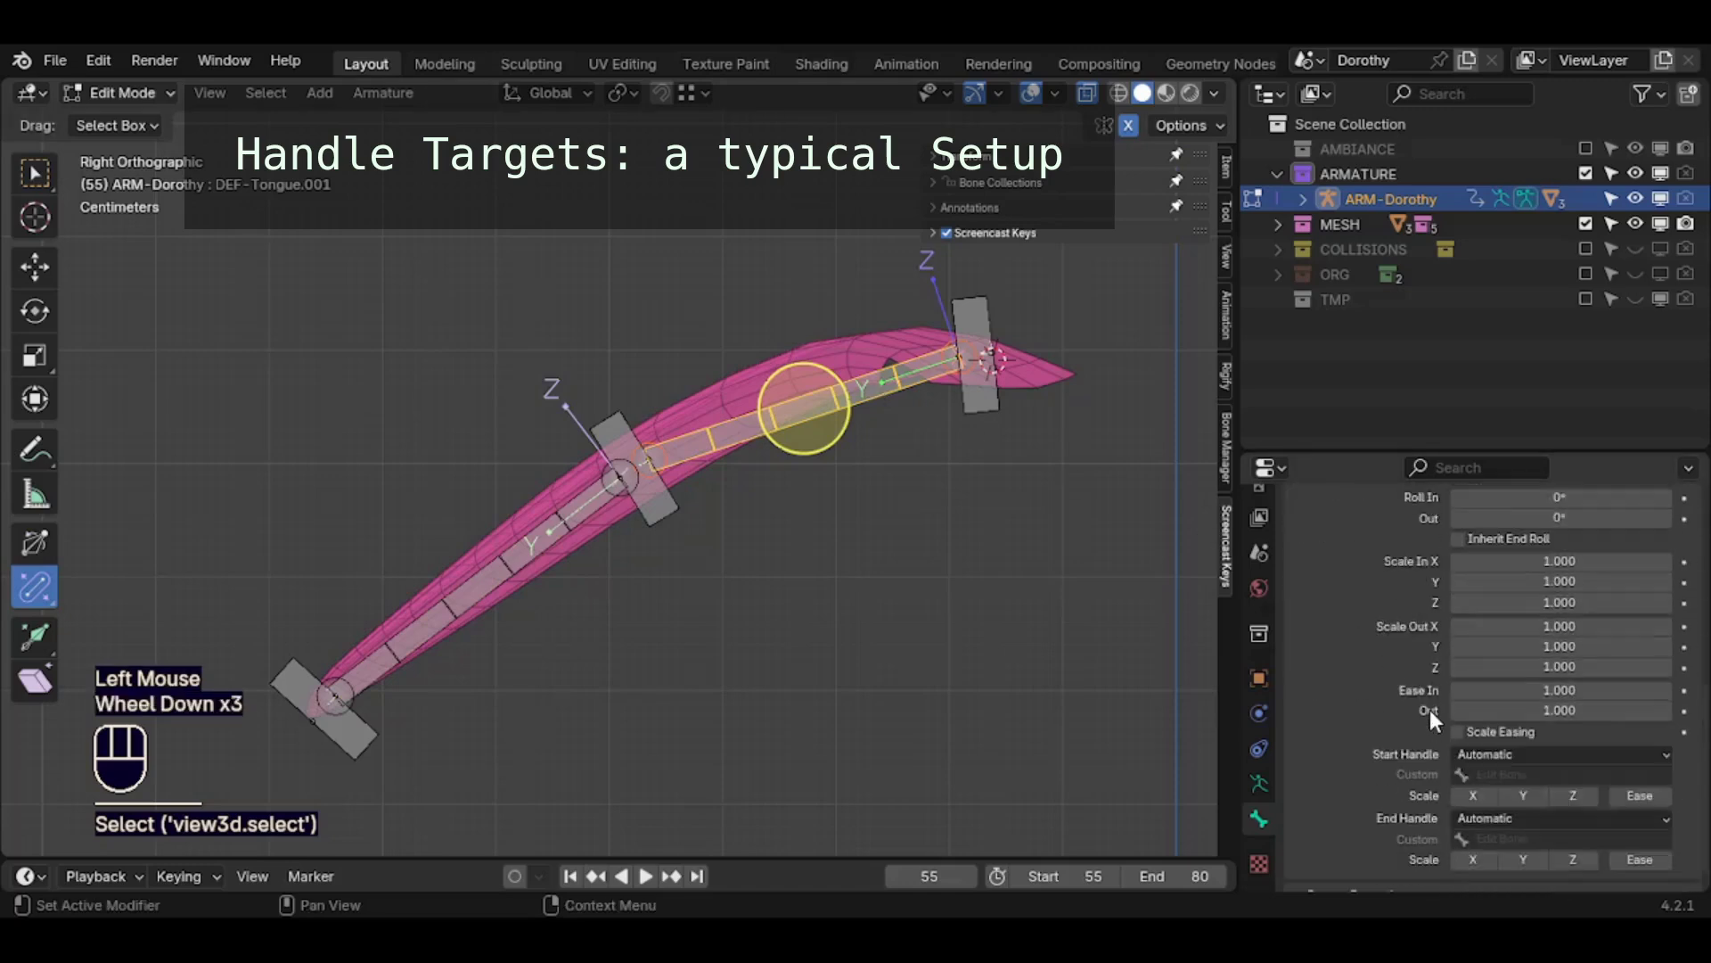
{"action": "left_click", "coordinate": [590, 502], "text": "shift"}
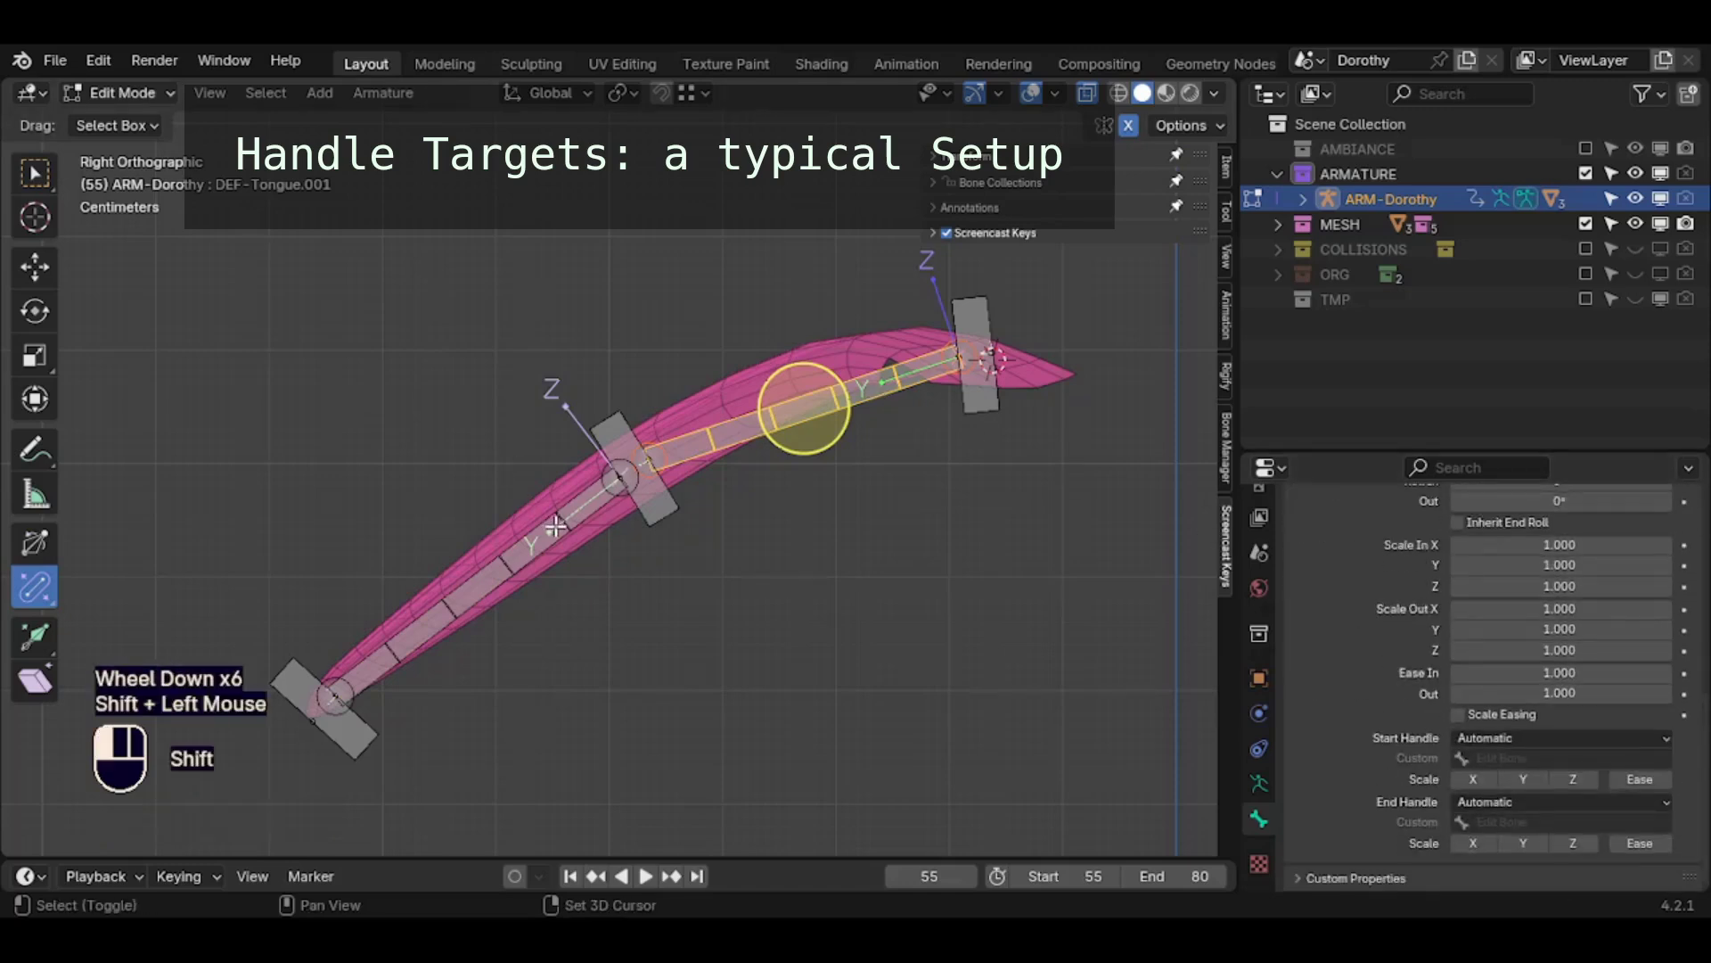
{"action": "left_click", "coordinate": [1498, 738], "text": "alt"}
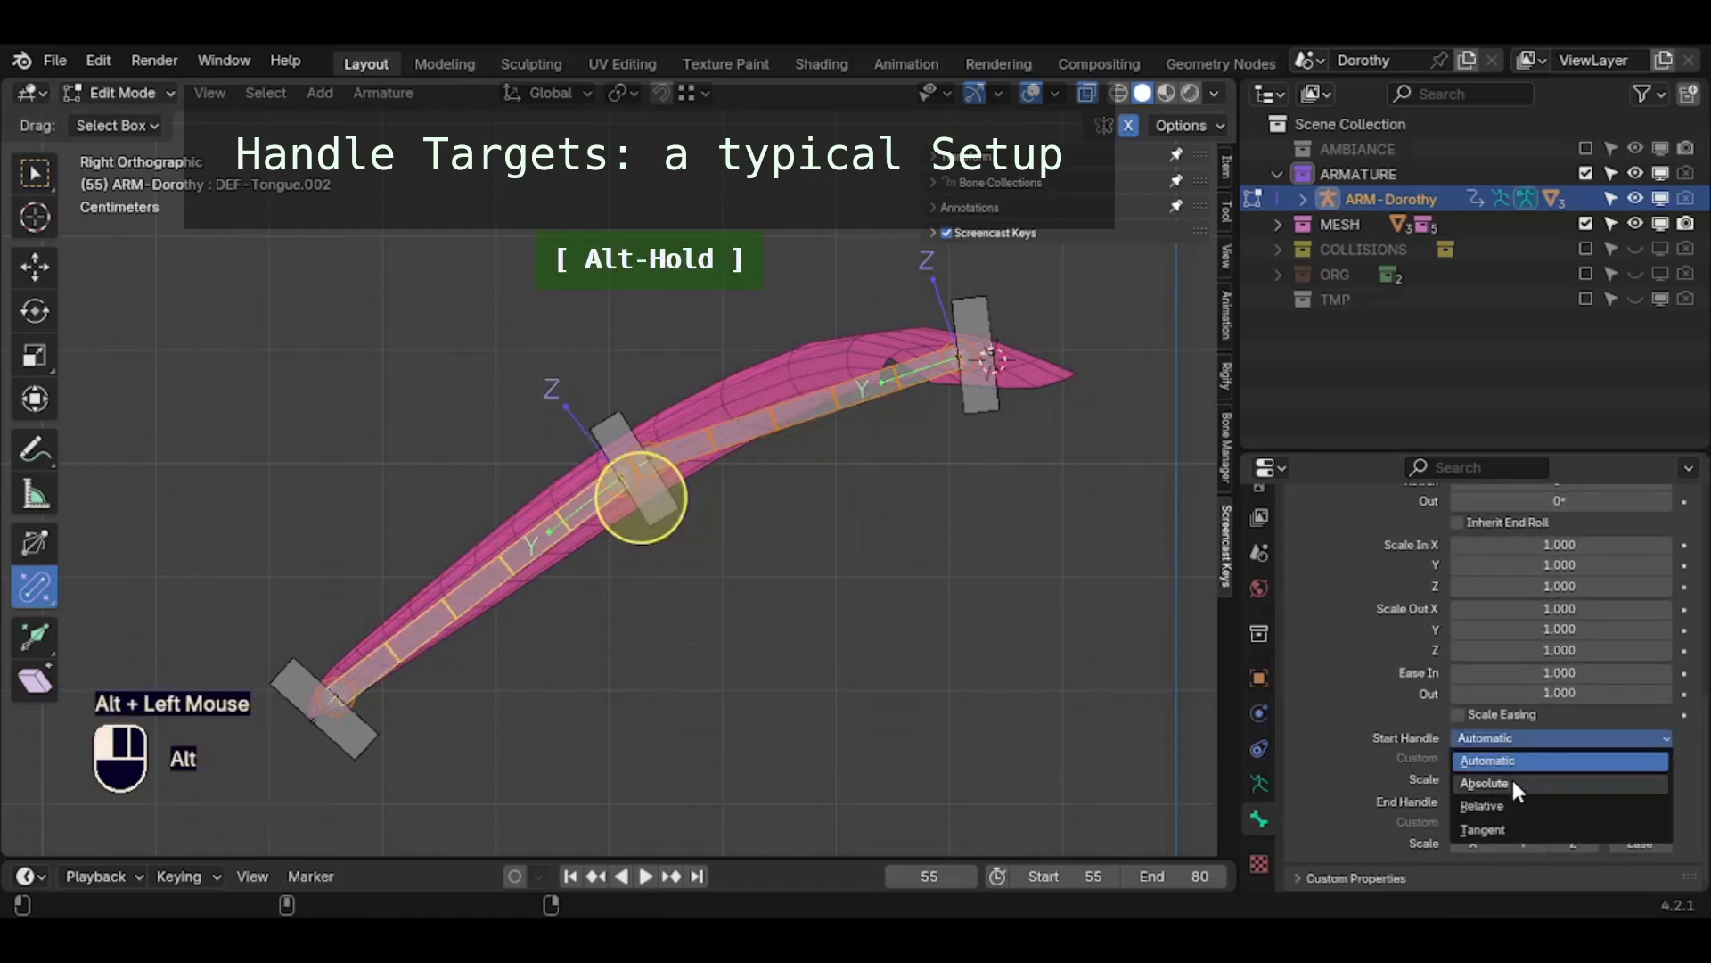
{"action": "left_click", "coordinate": [1511, 782], "text": "alt"}
{"action": "left_click", "coordinate": [1510, 802], "text": "alt"}
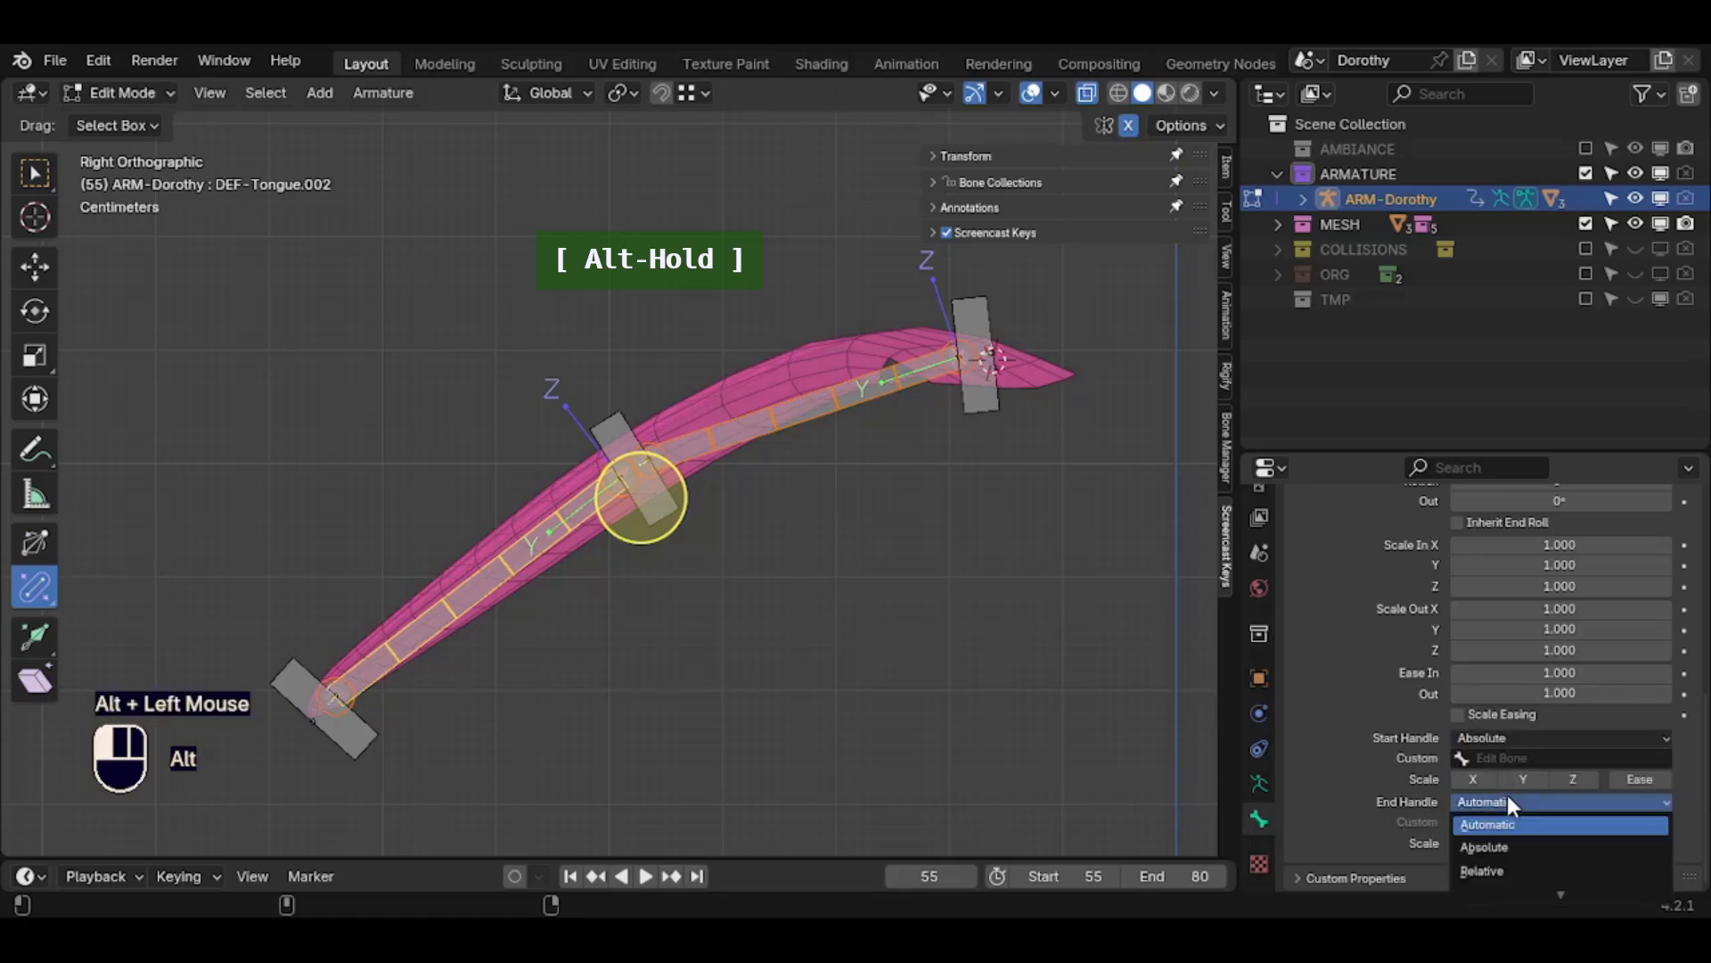
{"action": "left_click", "coordinate": [1491, 847], "text": "alt"}
Copy the name of the tip handle CTL-Tongue.001 into DEF-Tongue.001 as its custom Start Handle
{"action": "left_click", "coordinate": [985, 393]}
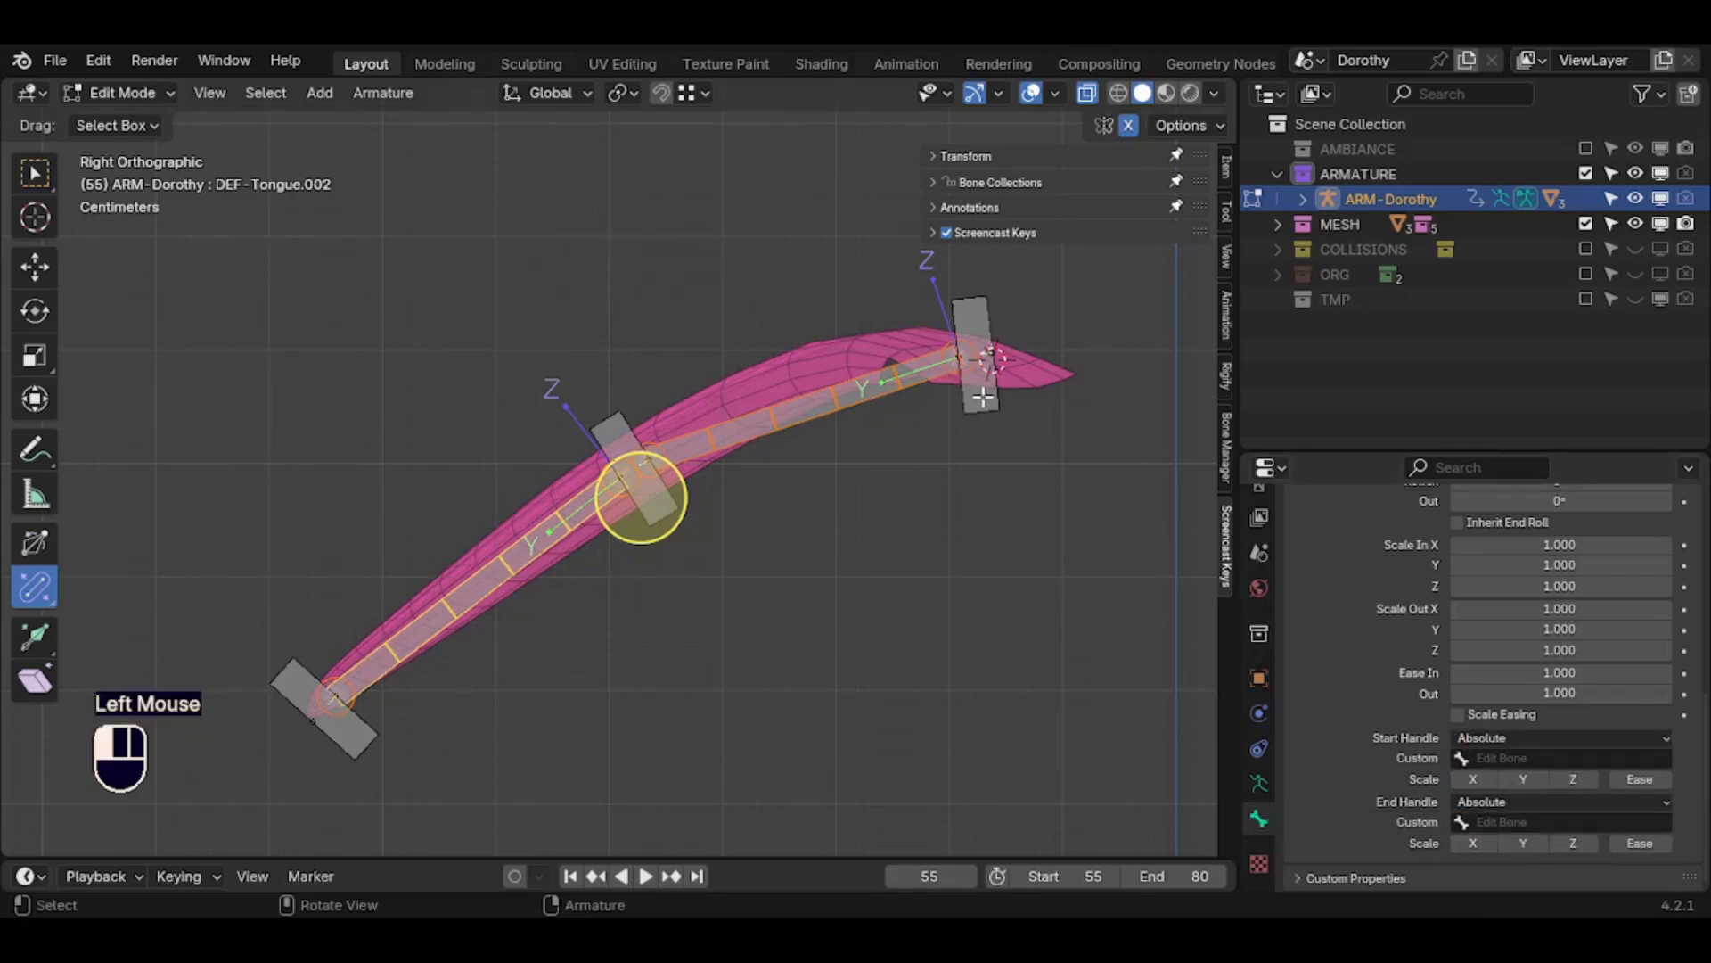
{"action": "key", "text": "F2"}
{"action": "key", "text": "ctrl+c"}
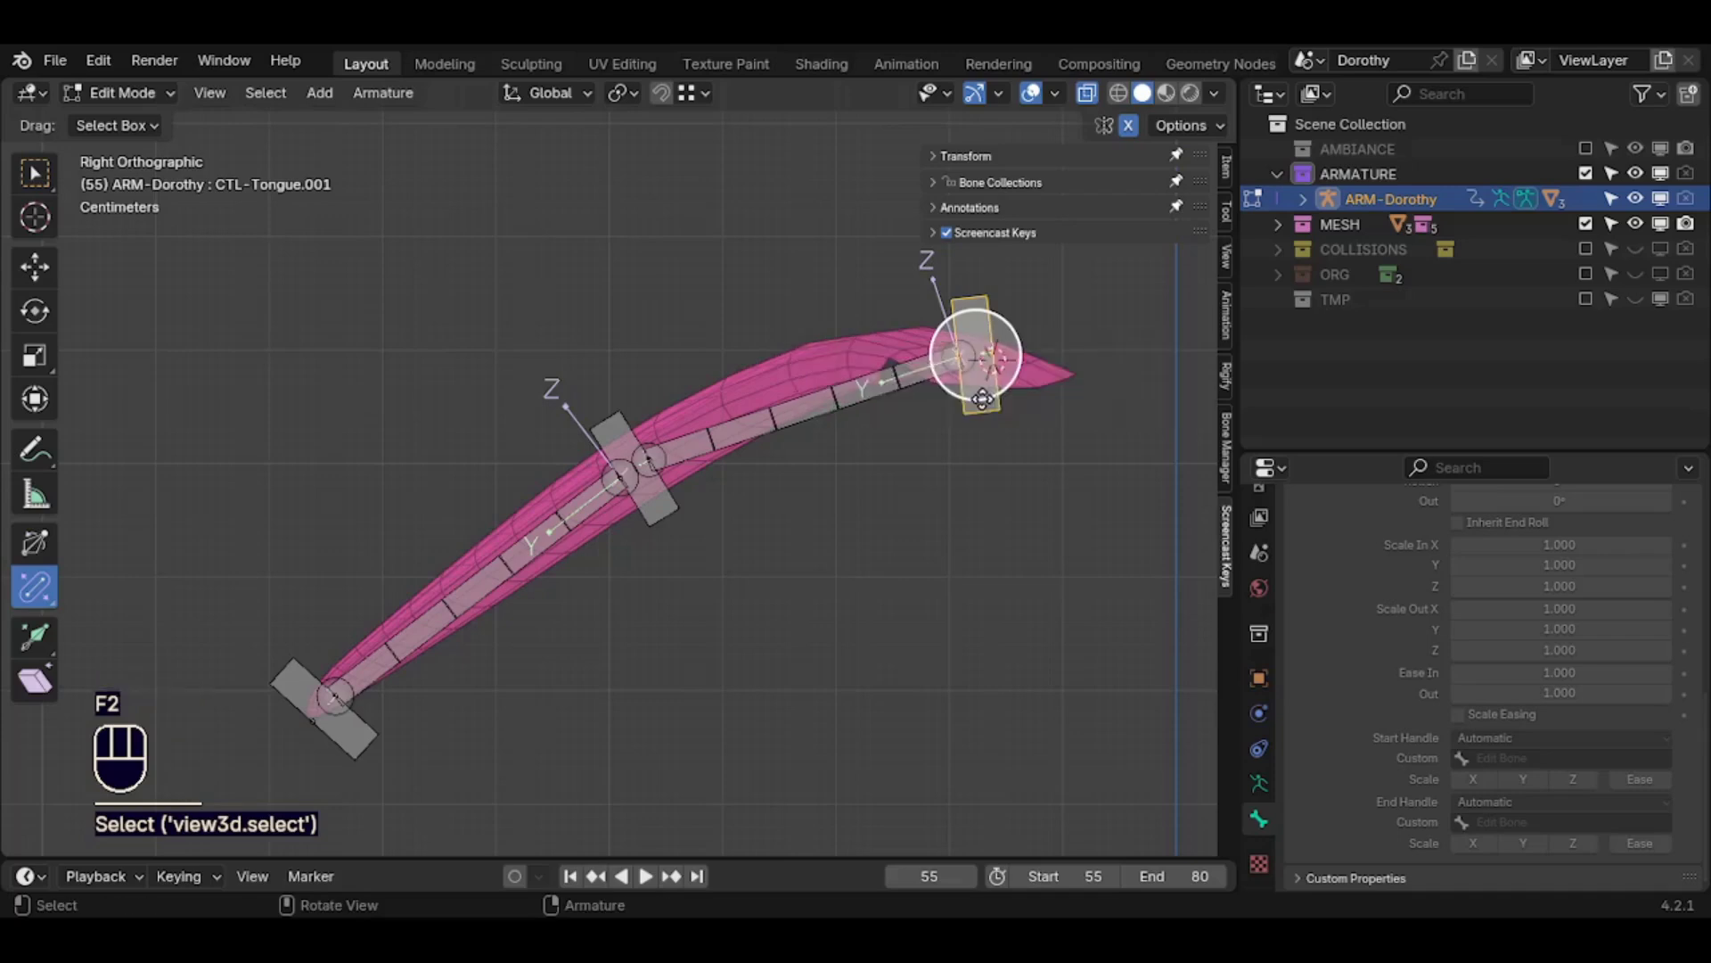
{"action": "left_click", "coordinate": [804, 408]}
{"action": "key", "text": "ctrl+v"}
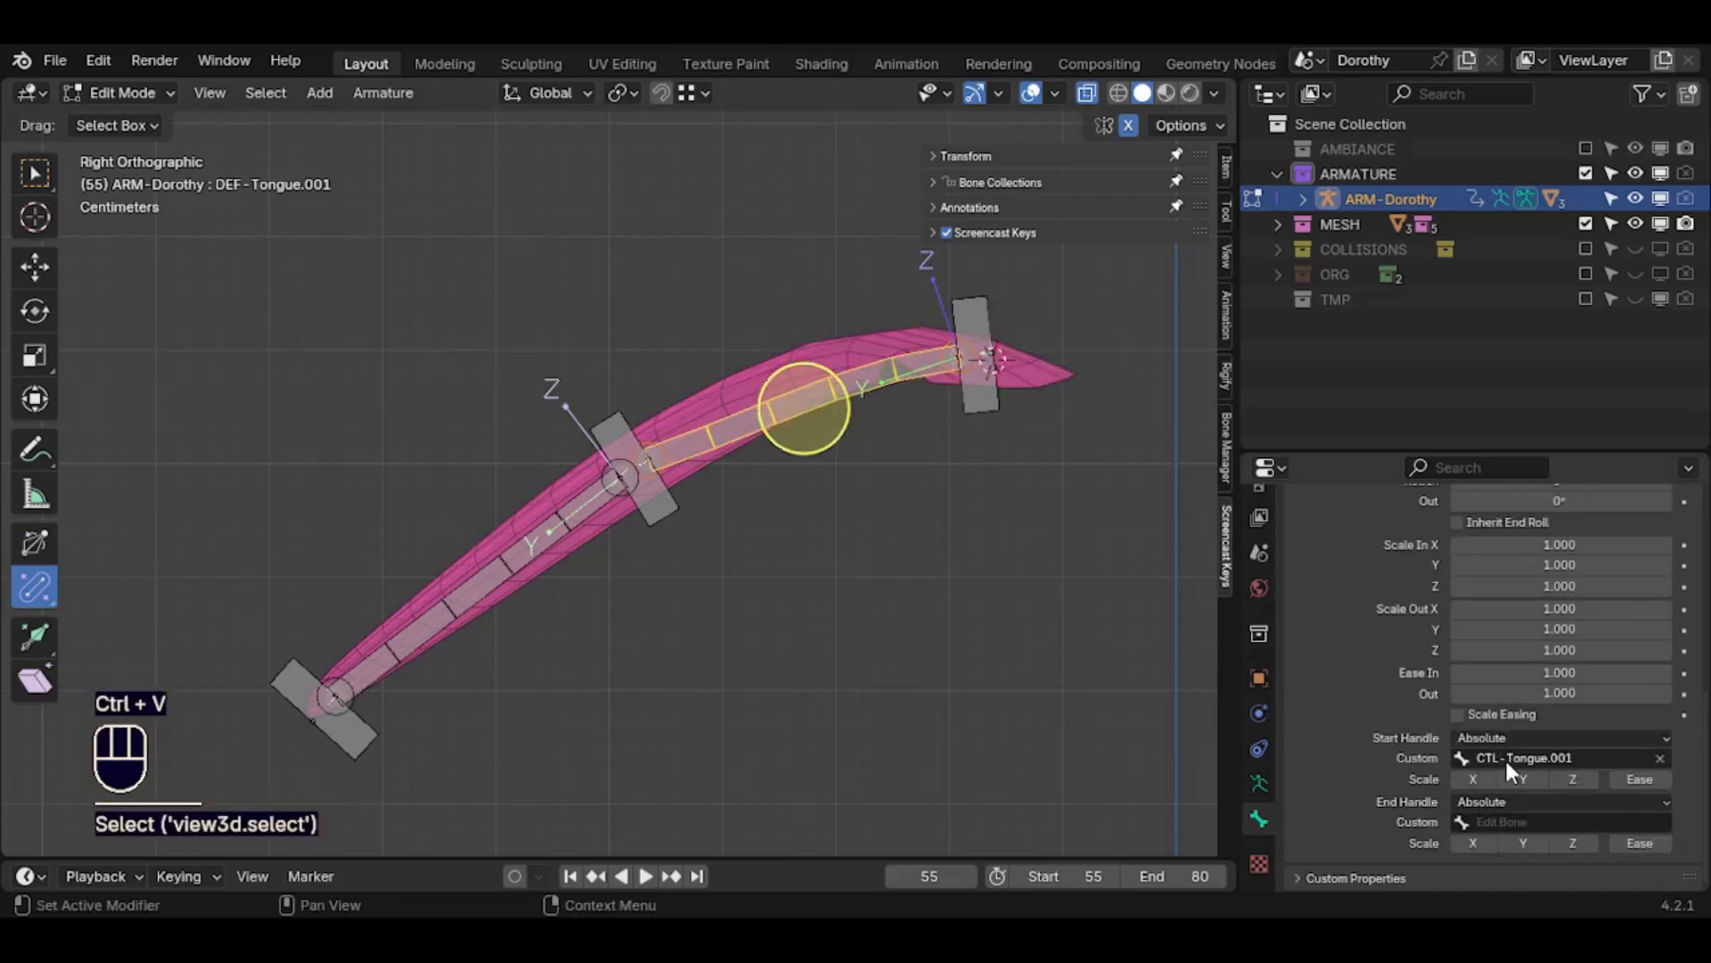
Assign CTL-Tongue.002 as the custom End Handle of DEF-Tongue.001 and copy that handle name
{"action": "left_click", "coordinate": [1524, 820]}
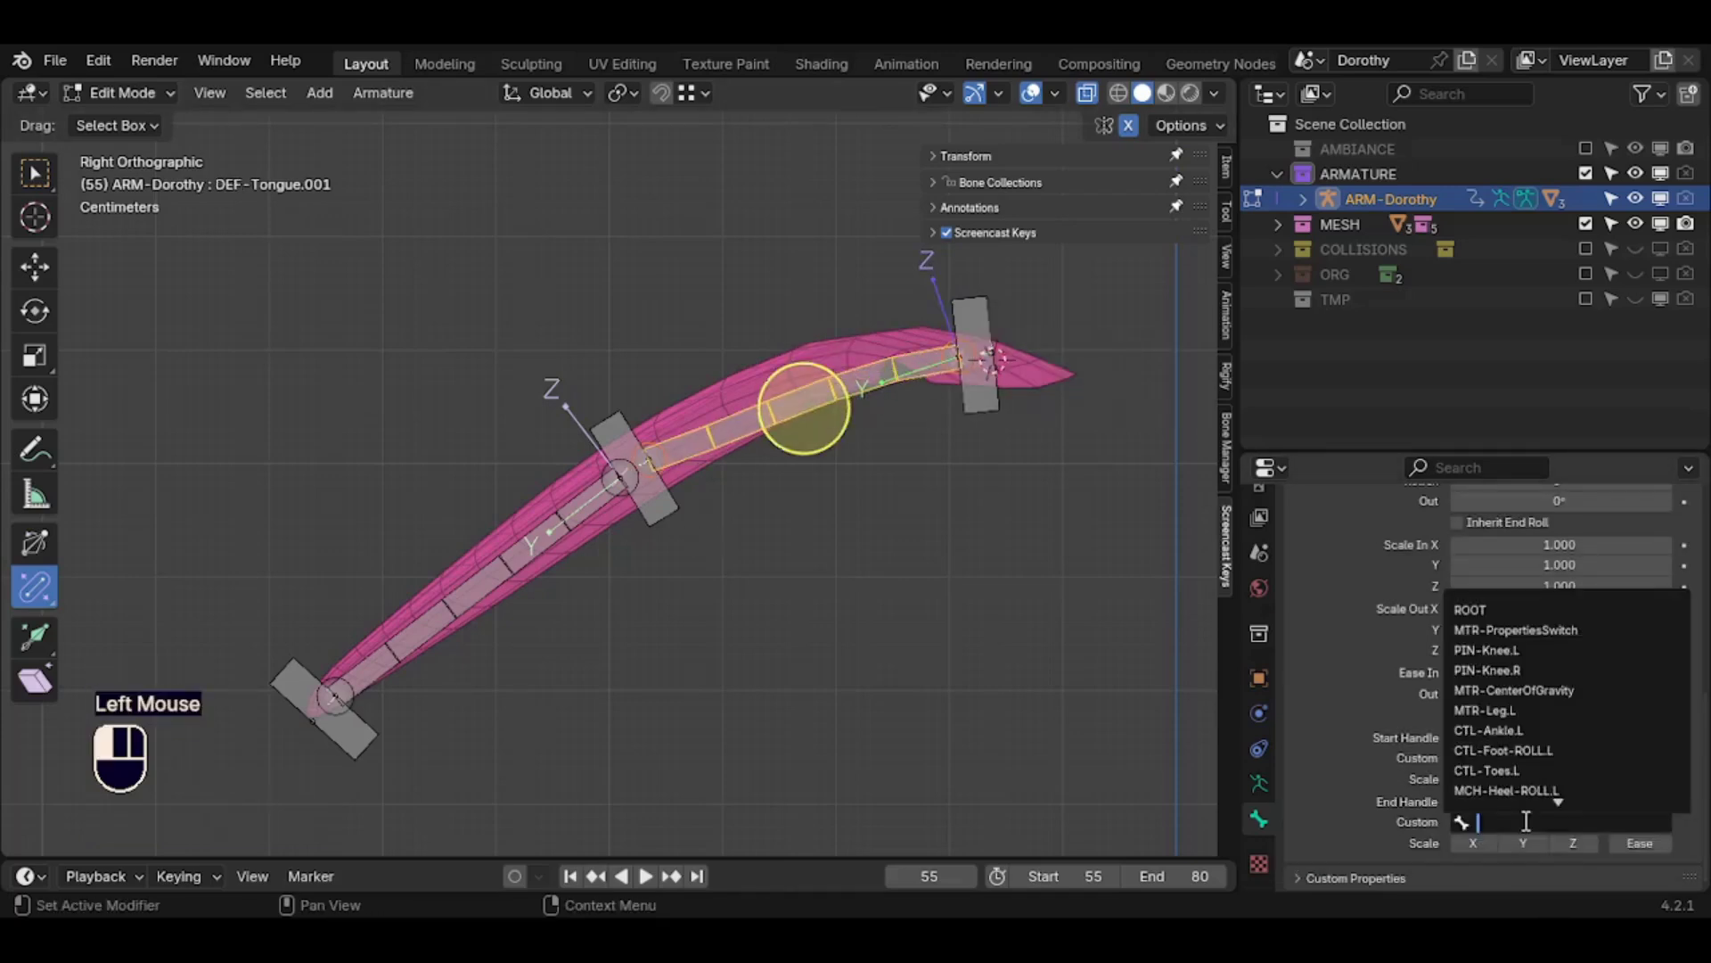
{"action": "key", "text": "ctrl+v"}
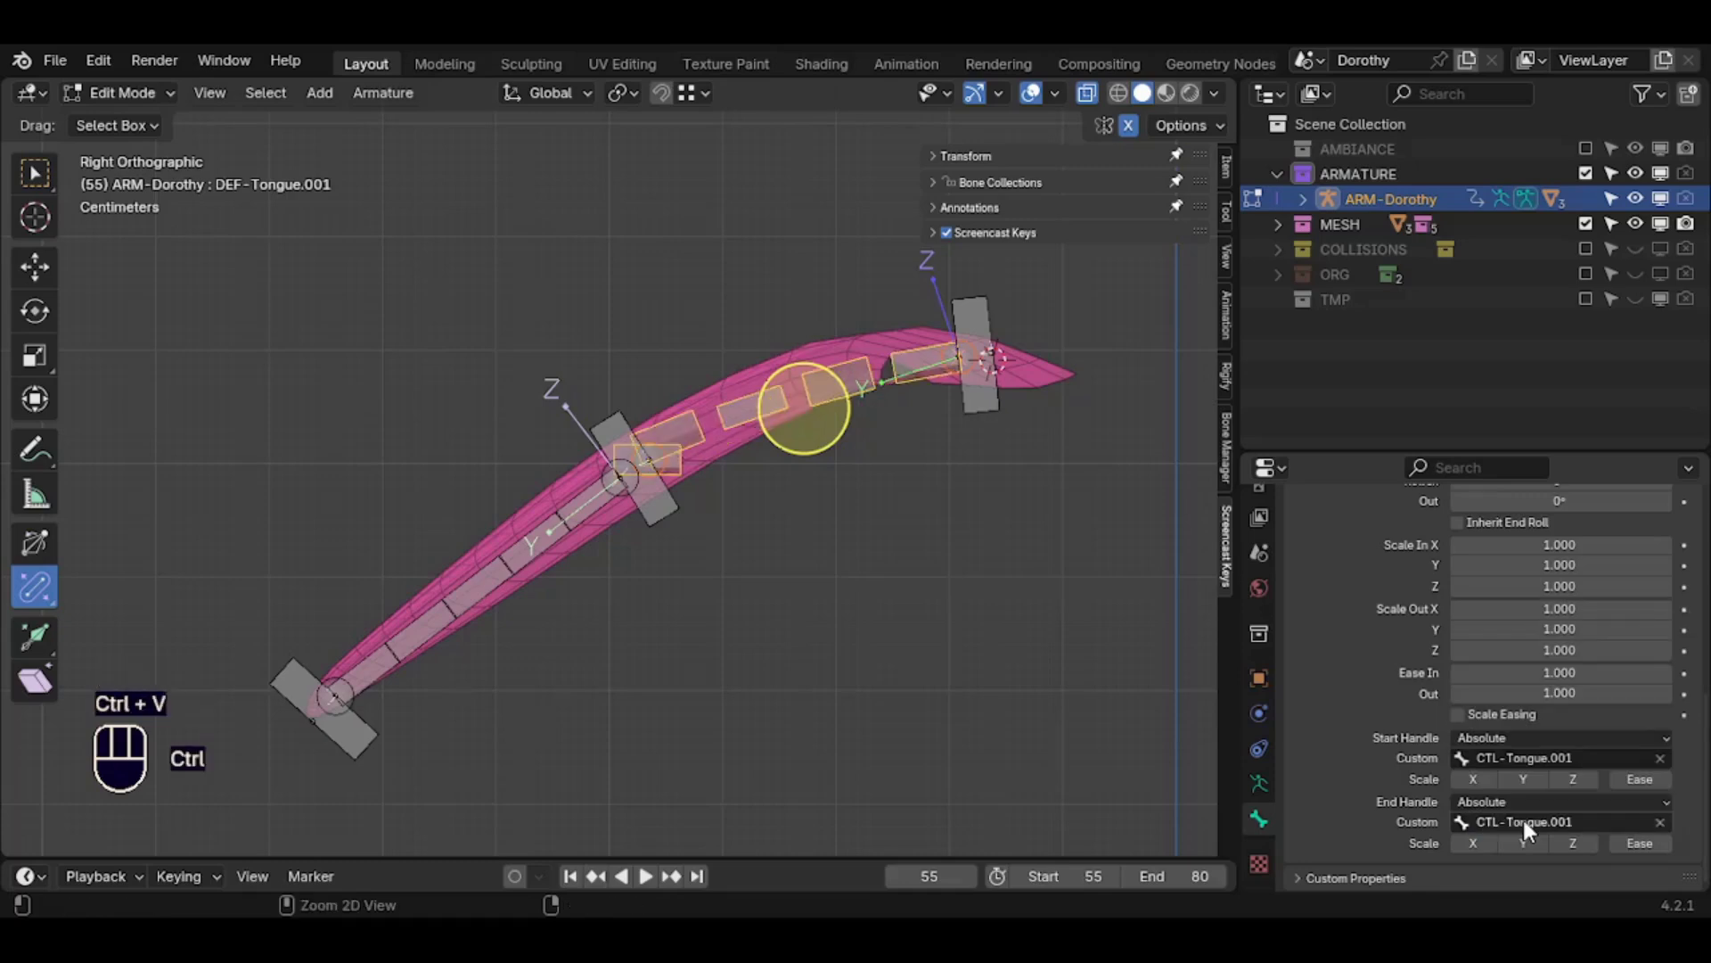
{"action": "left_click", "coordinate": [1564, 817]}
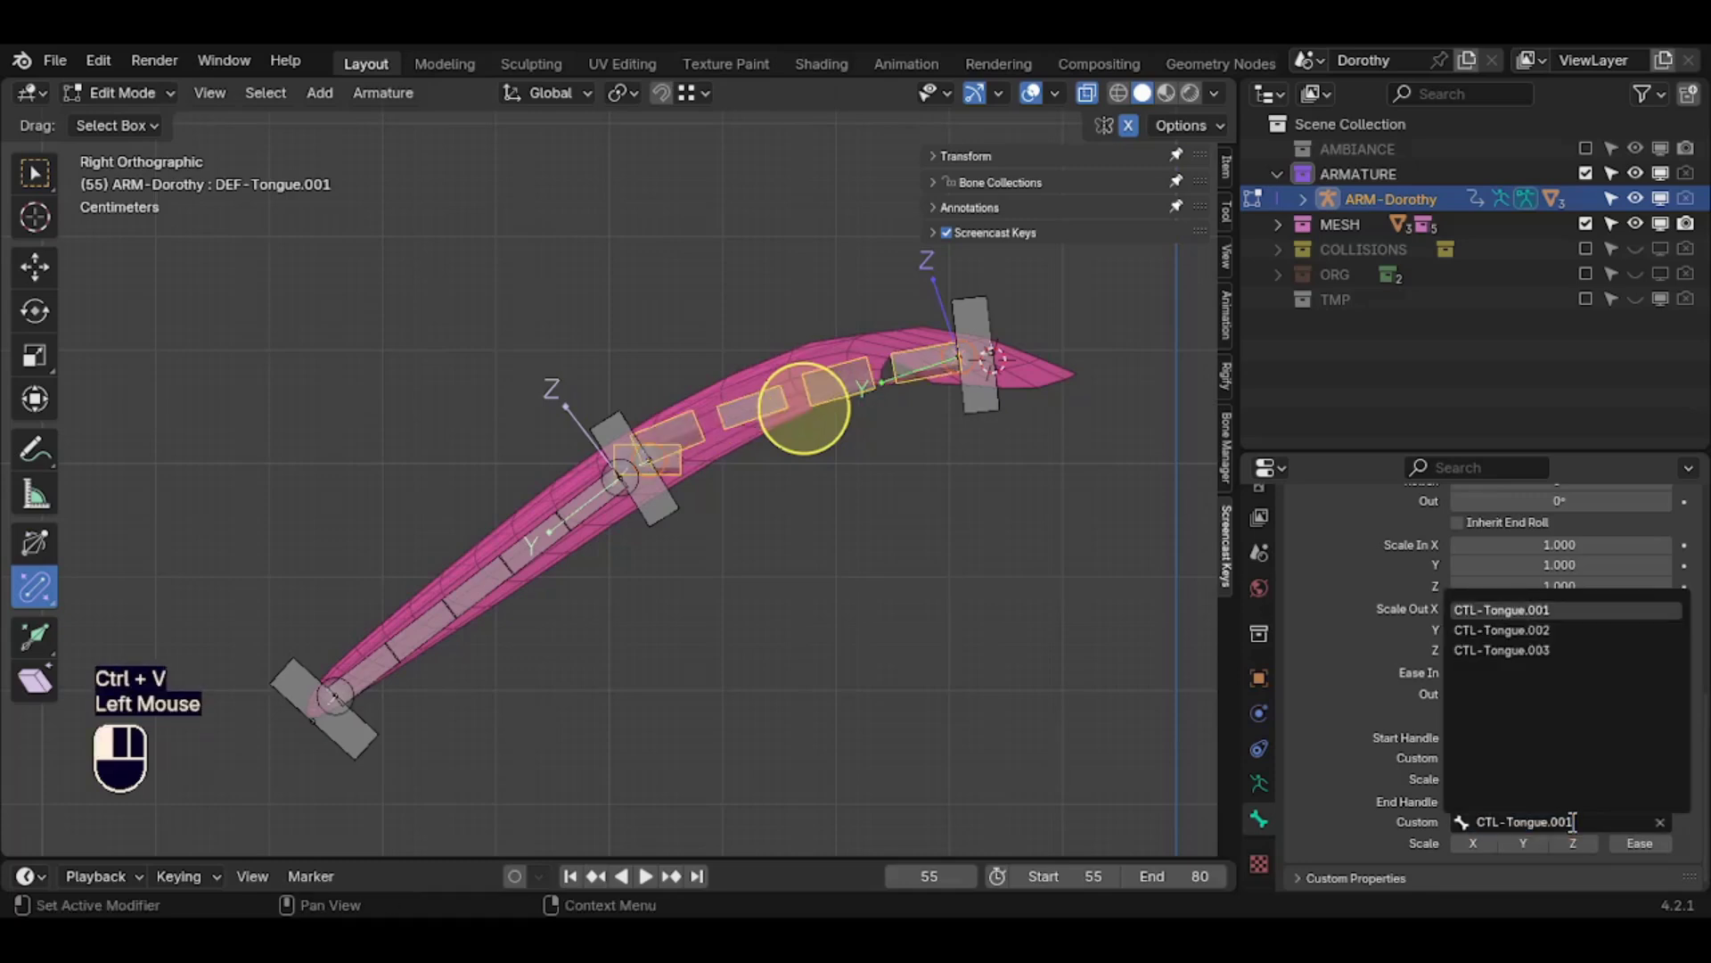
{"action": "left_click", "coordinate": [1542, 628]}
{"action": "key", "text": "ctrl+c"}
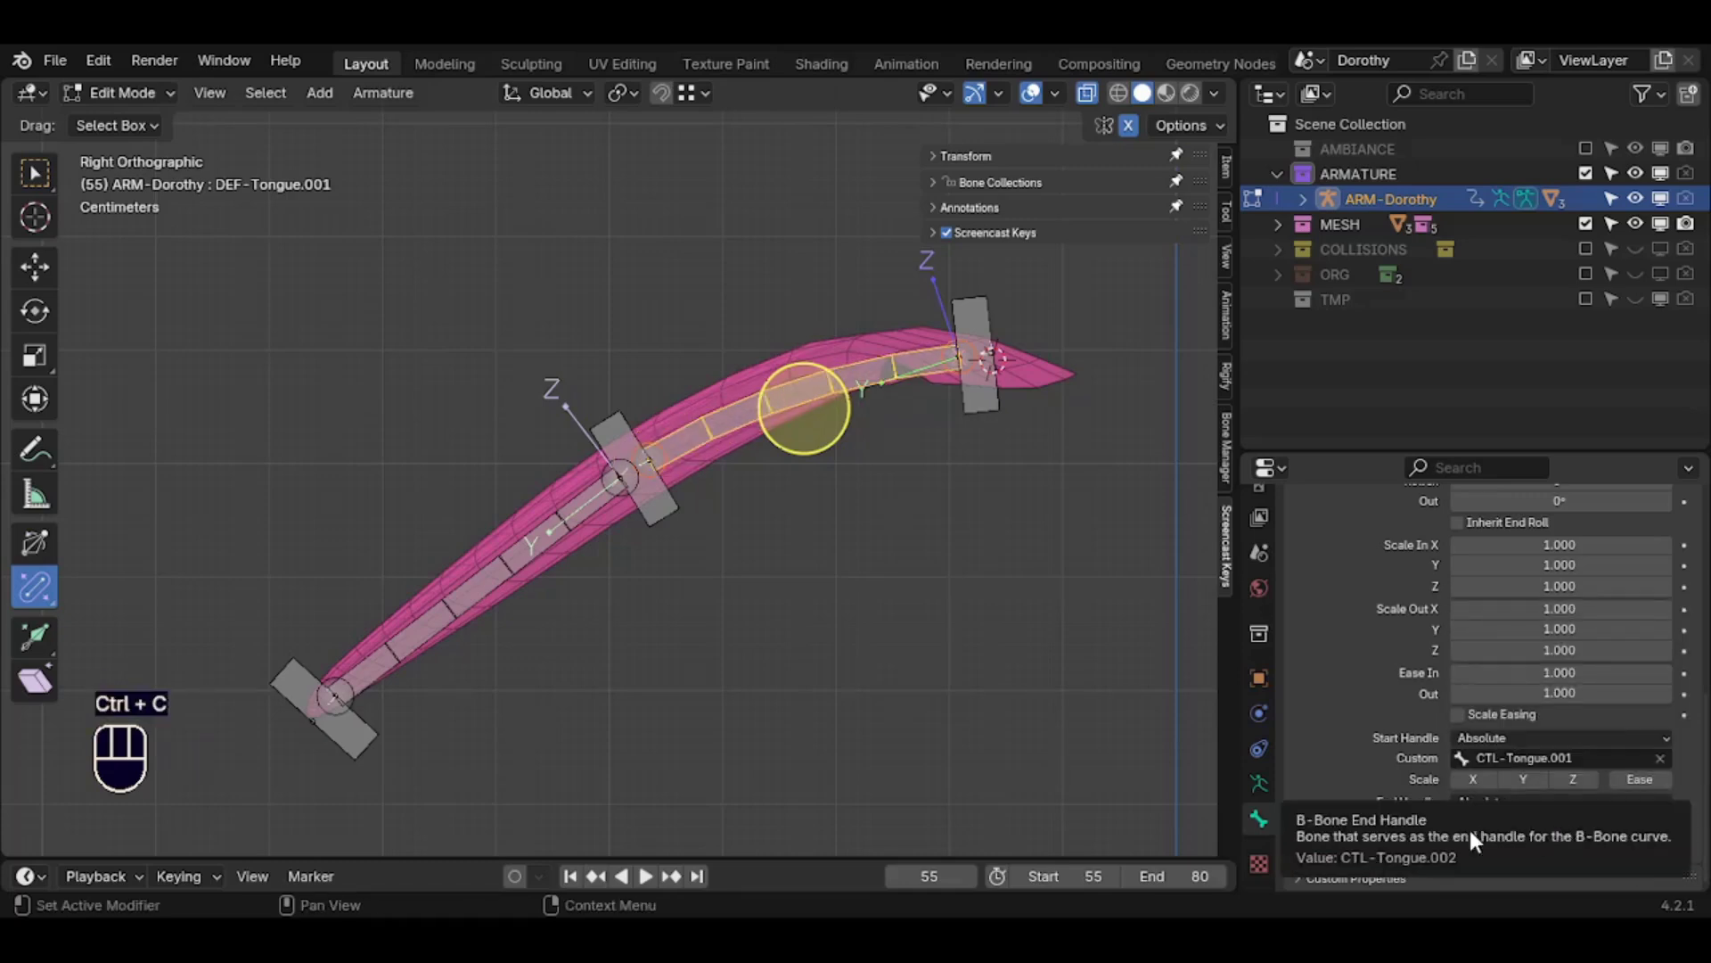
{"action": "left_click", "coordinate": [679, 523]}
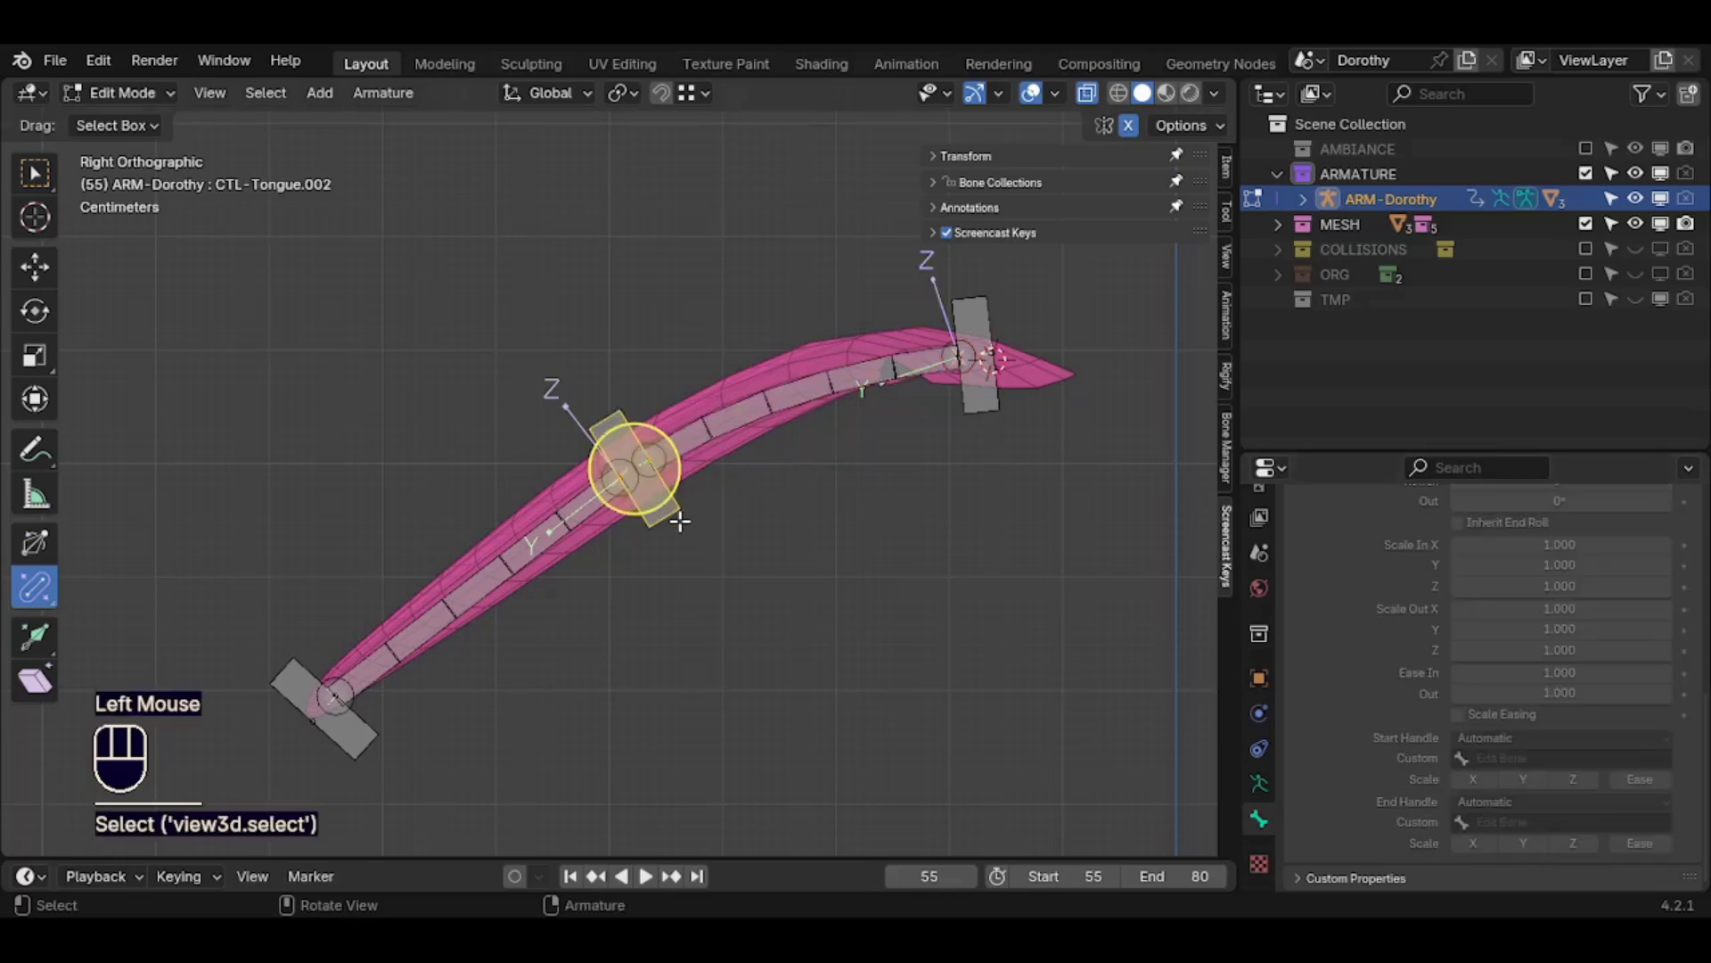
{"action": "left_click", "coordinate": [955, 402]}
{"action": "left_click", "coordinate": [674, 533]}
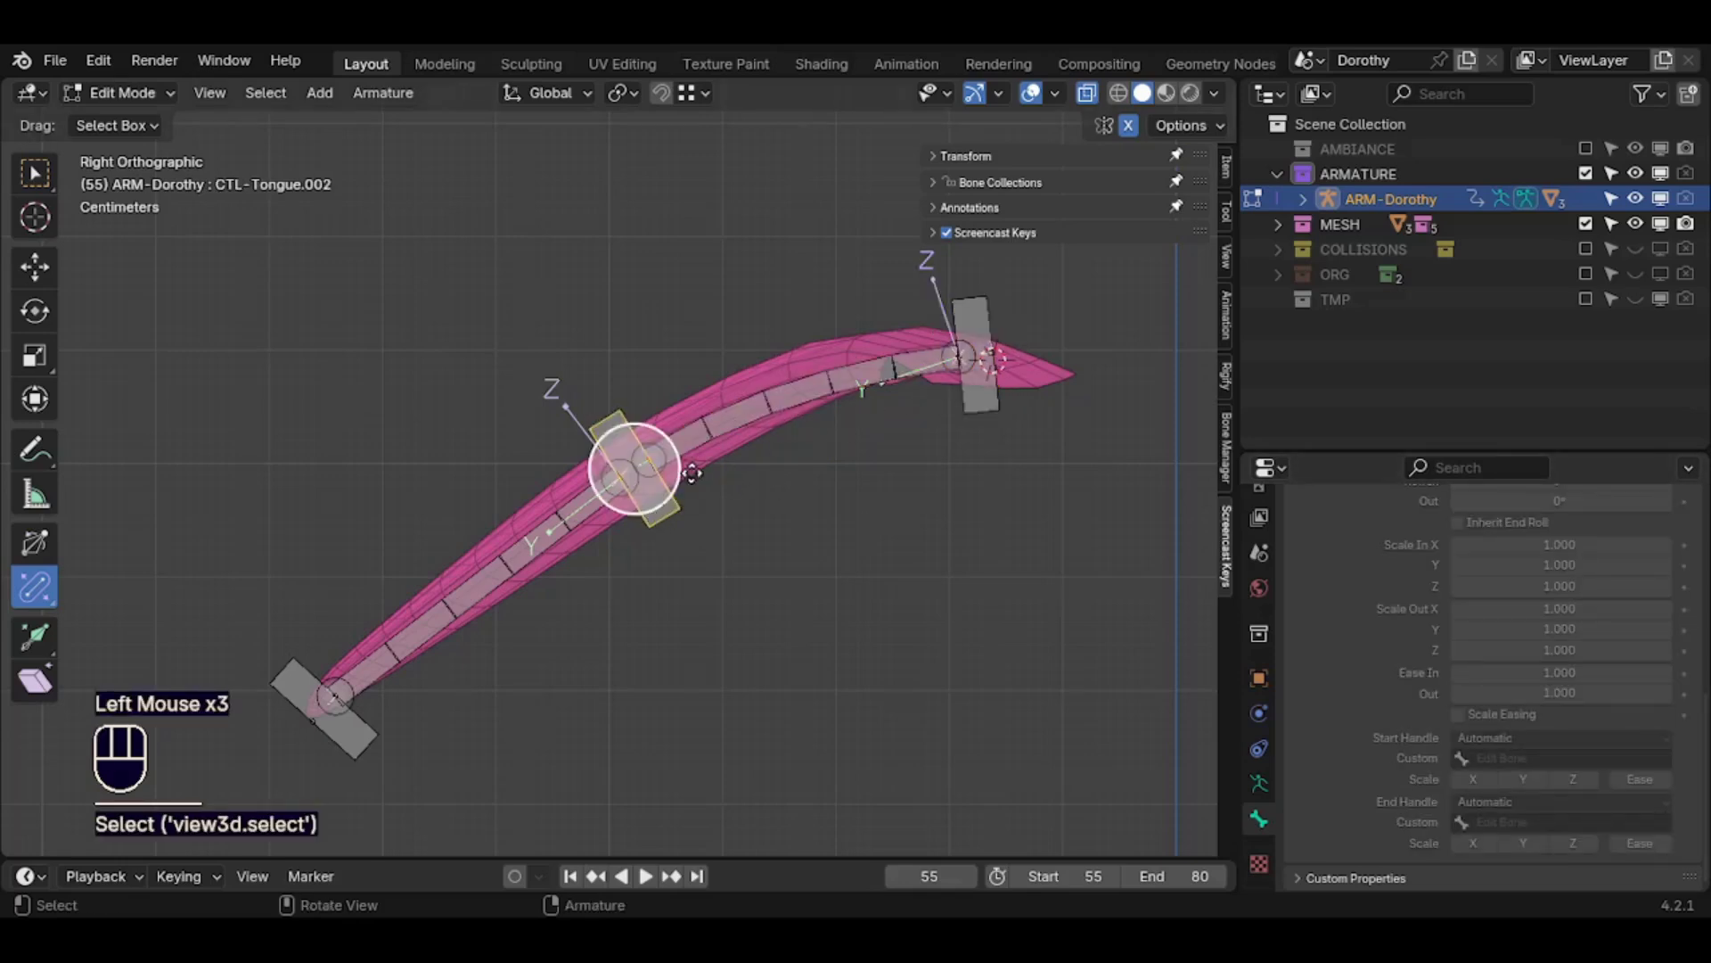
Select DEF-Tongue.001 together with its handle bones CTL-Tongue.001 and CTL-Tongue.002 to review its handle assignments
{"action": "left_click", "coordinate": [809, 393]}
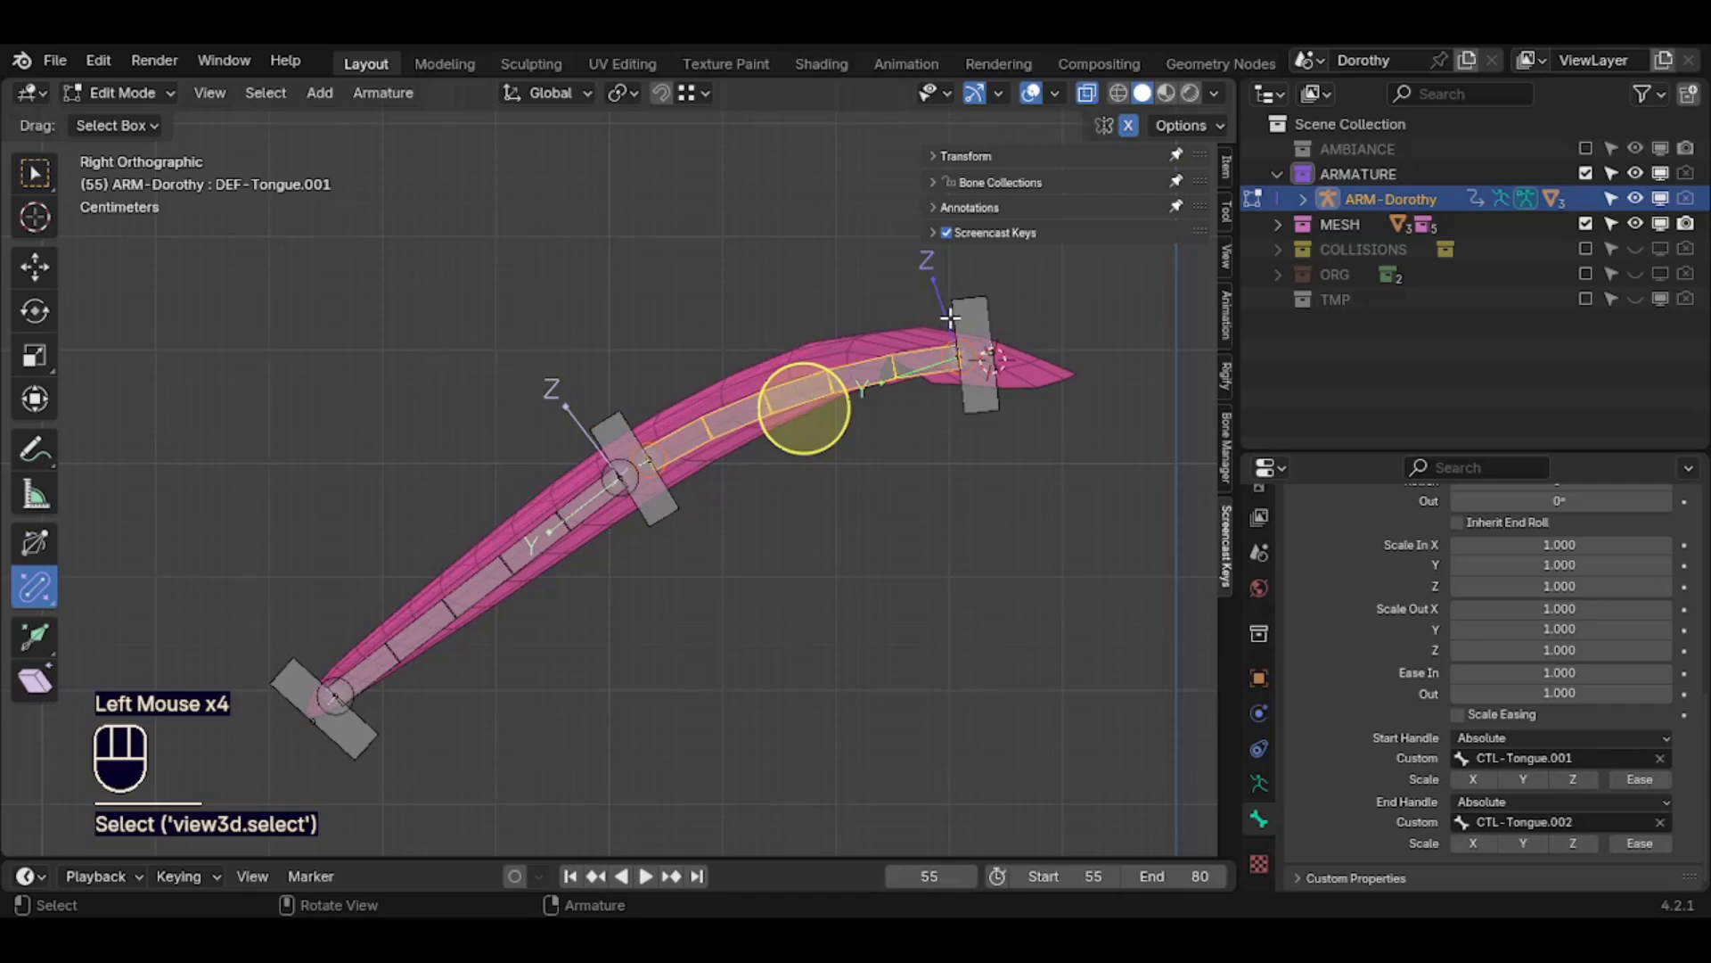
{"action": "key", "text": "c"}
{"action": "left_click_drag", "start_coordinate": [976, 312], "coordinate": [995, 439]}
{"action": "left_click", "coordinate": [669, 525]}
{"action": "right_click", "coordinate": [651, 548]}
{"action": "left_click", "coordinate": [638, 567], "text": "shift"}
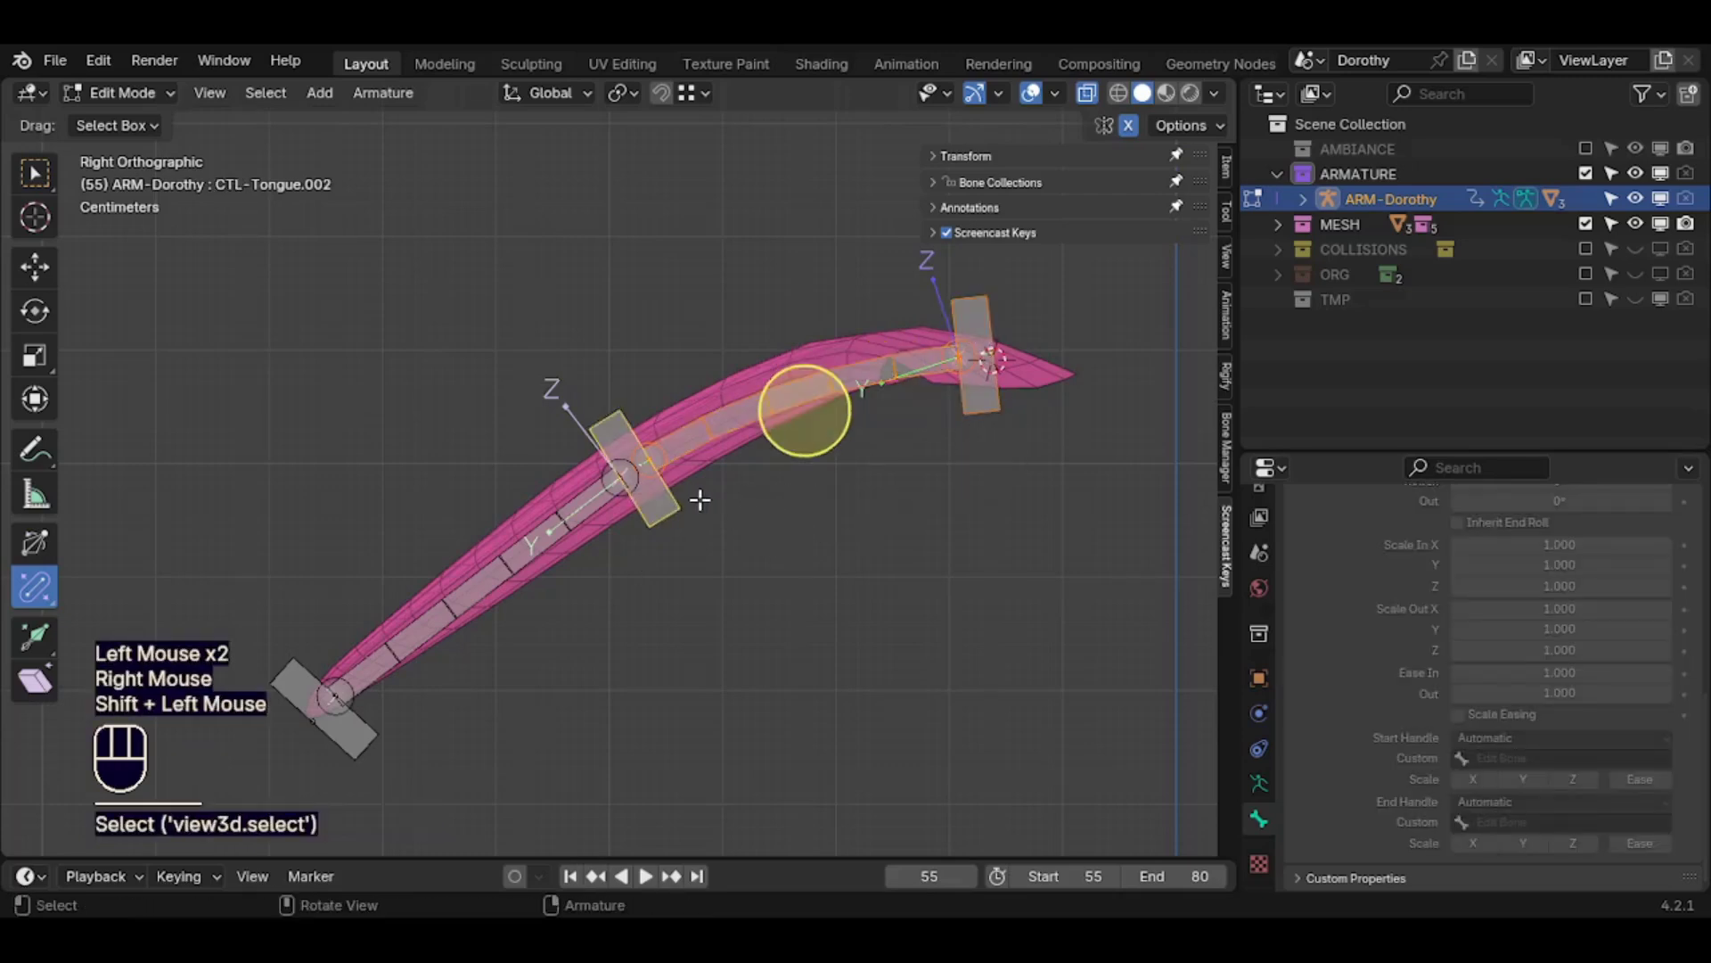
Assign CTL-Tongue.002 as the custom Start Handle and CTL-Tongue.003 as the custom End Handle of DEF-Tongue.002
{"action": "left_click", "coordinate": [477, 586]}
{"action": "key", "text": "ctrl+v"}
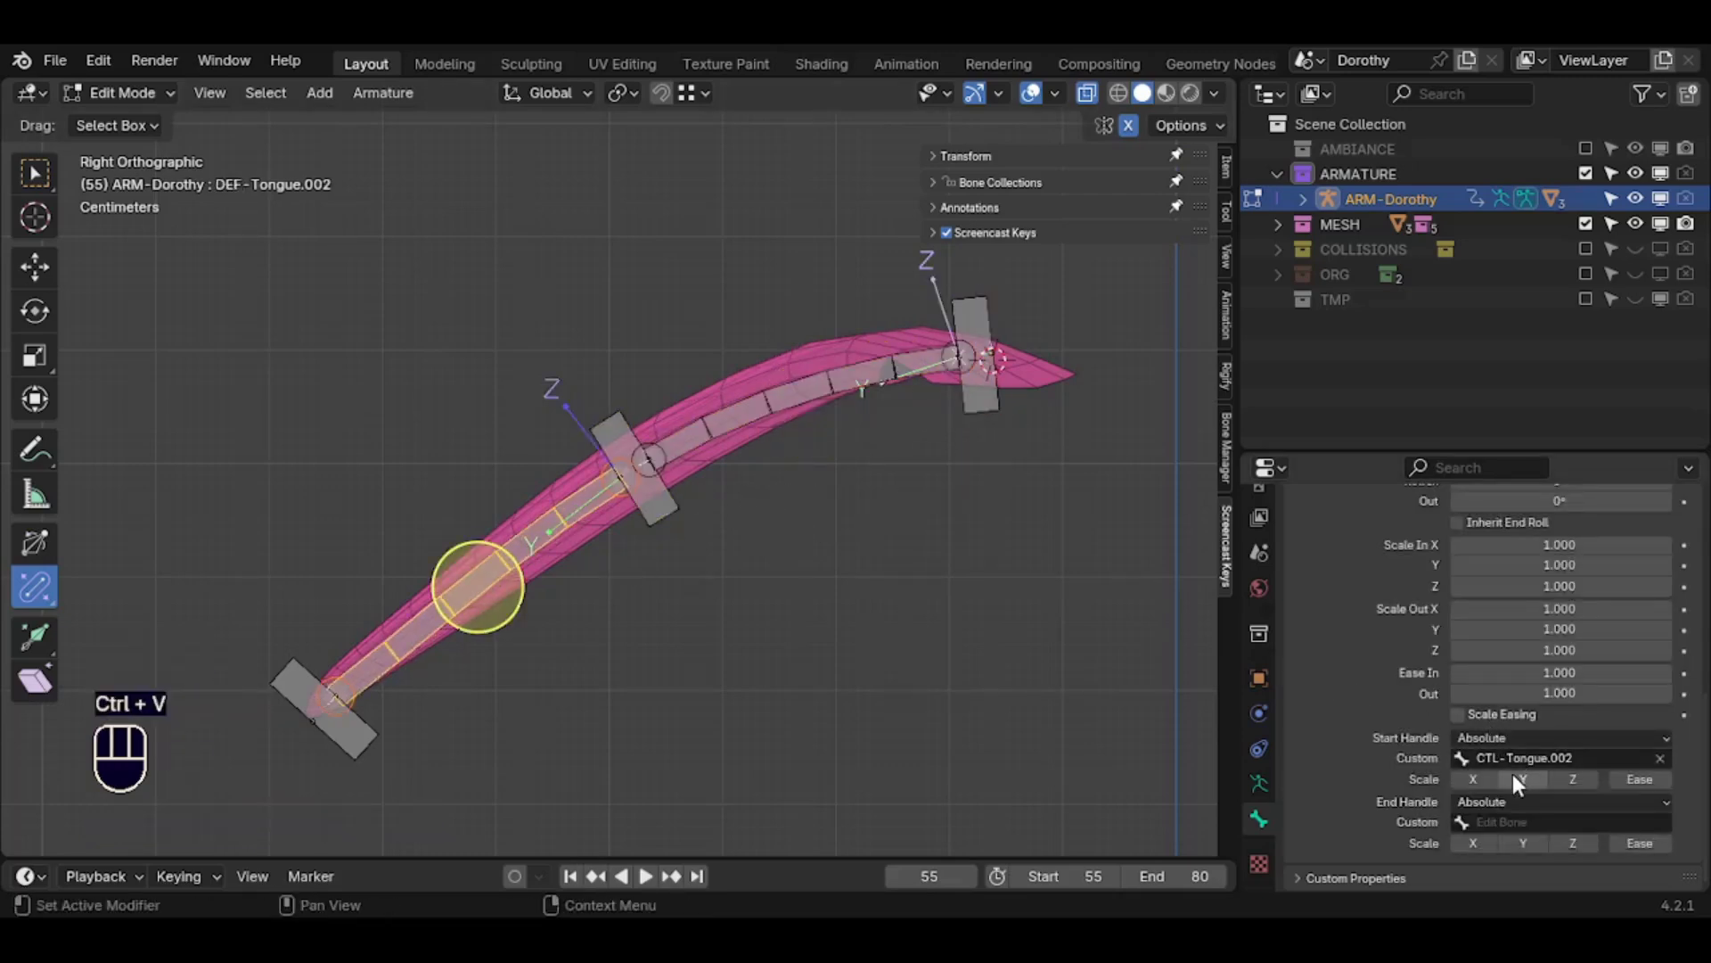
{"action": "key", "text": "ctrl+v"}
{"action": "left_click", "coordinate": [1528, 822]}
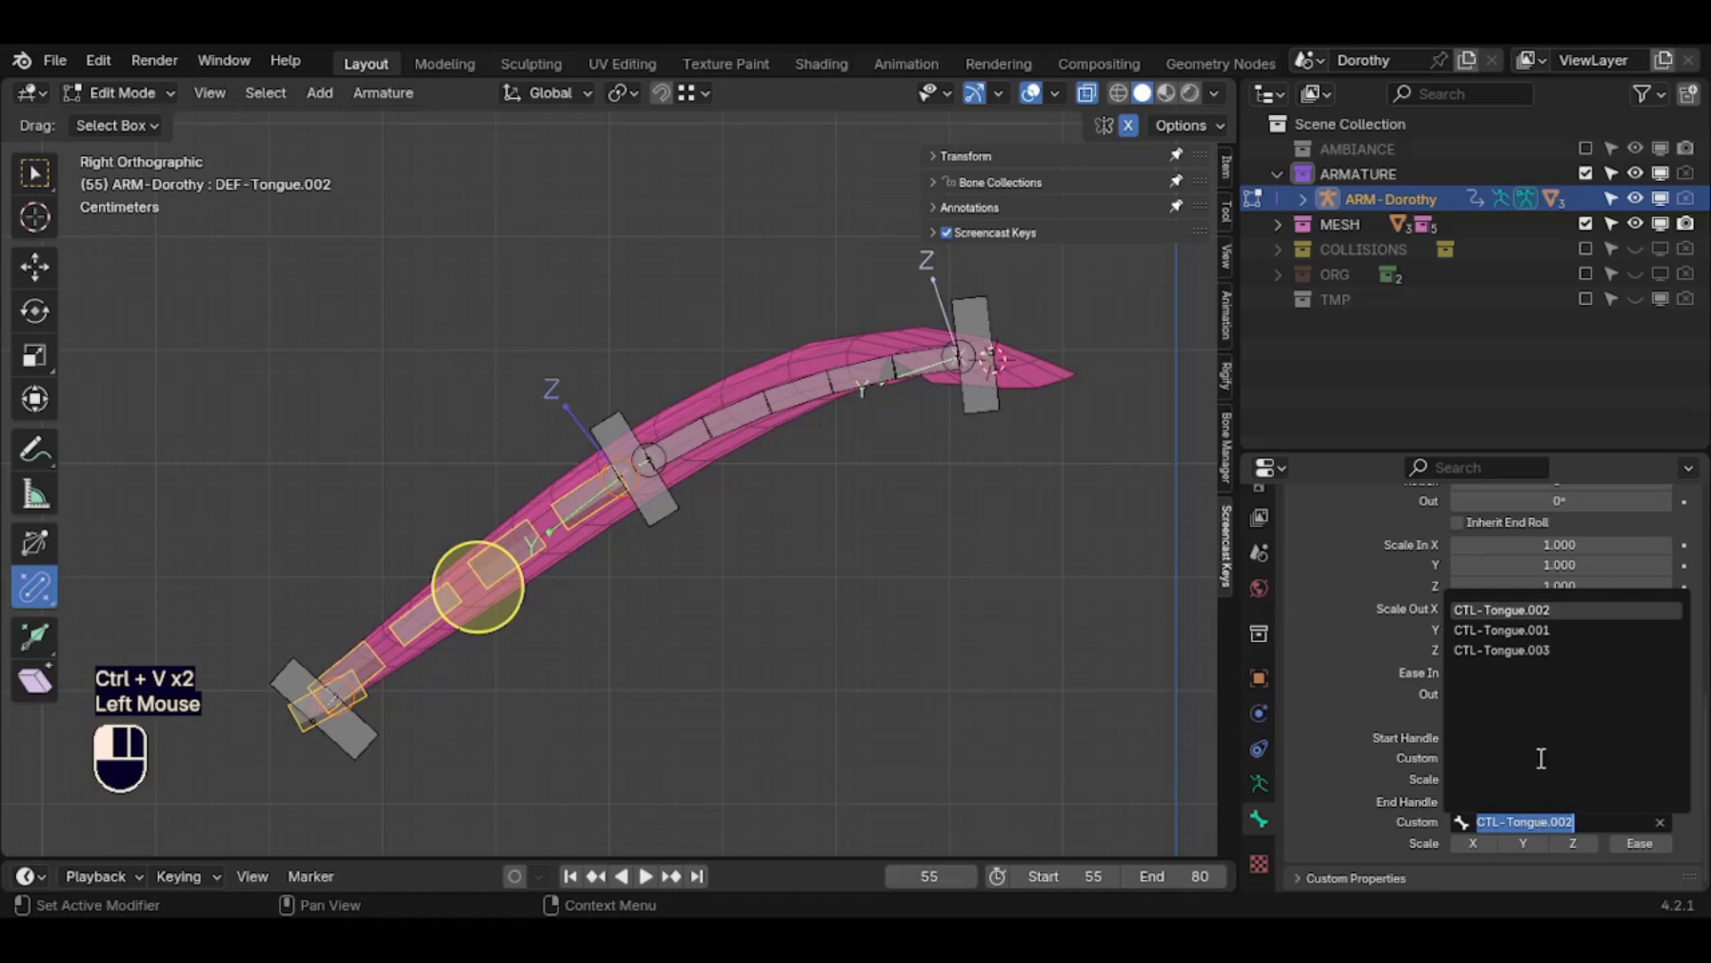
{"action": "left_click", "coordinate": [1516, 650]}
Test-move the handles CTL-Tongue.002, CTL-Tongue.001 and CTL-Tongue.003 one by one to inspect the bendy bones' response, cancelling each move
{"action": "left_click", "coordinate": [651, 511]}
{"action": "key", "text": "g"}
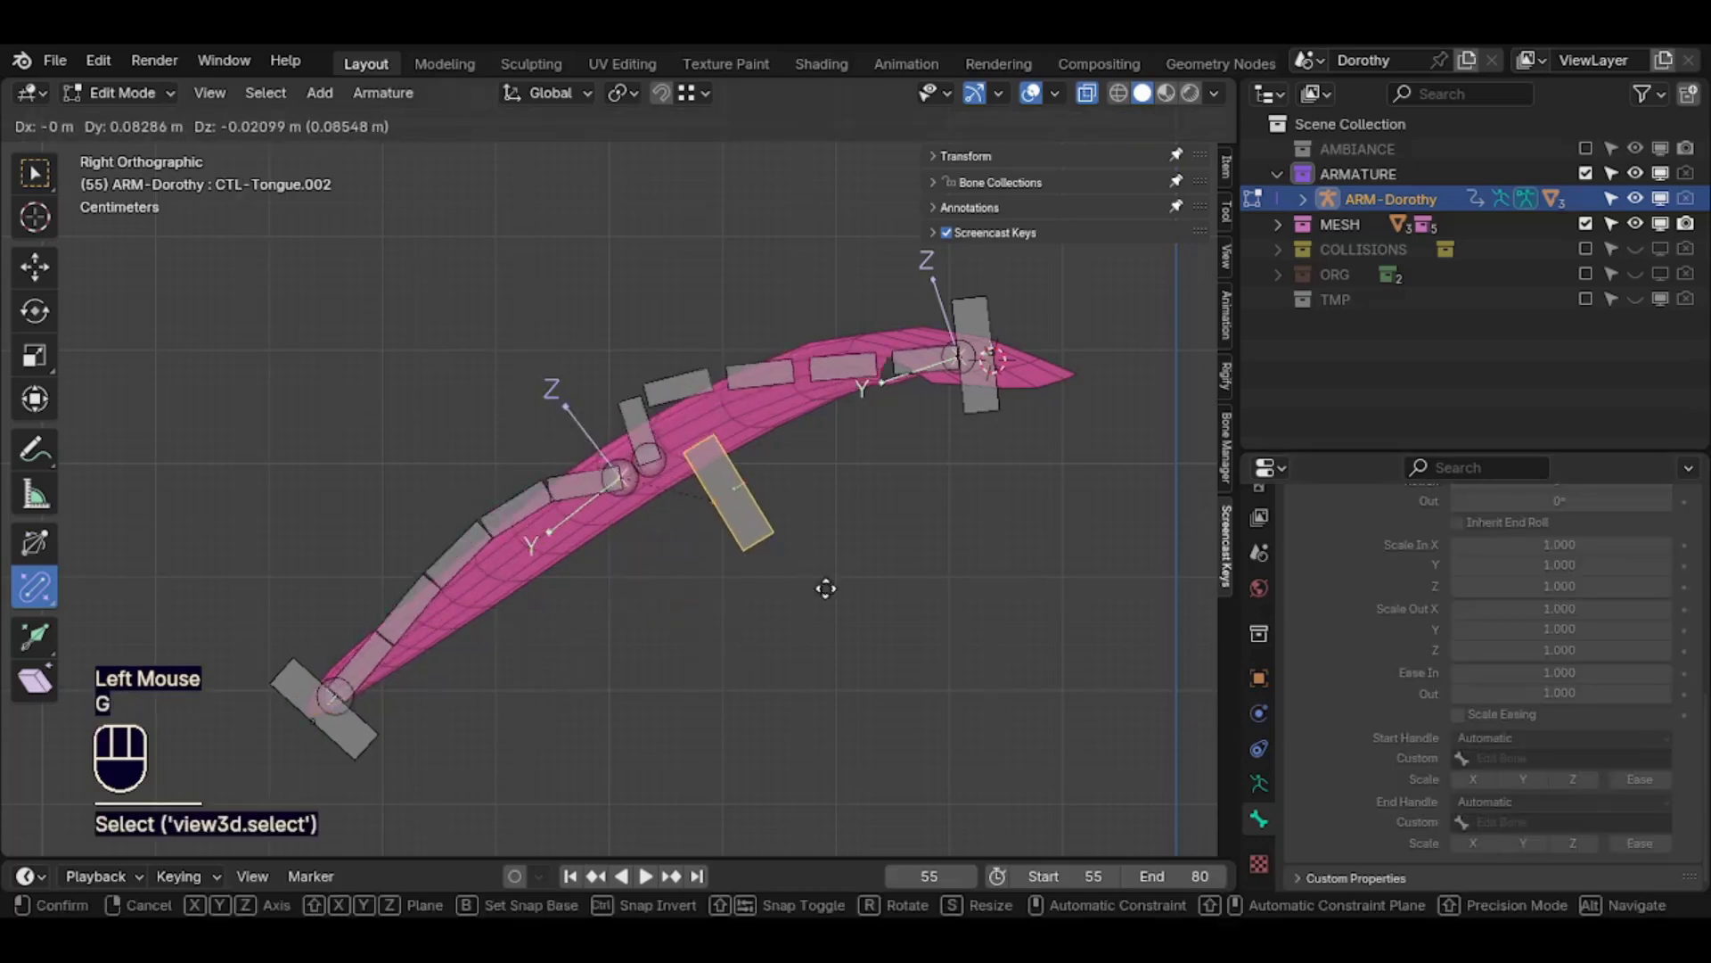
{"action": "key", "text": "Escape"}
{"action": "left_click", "coordinate": [982, 396]}
{"action": "key", "text": "g"}
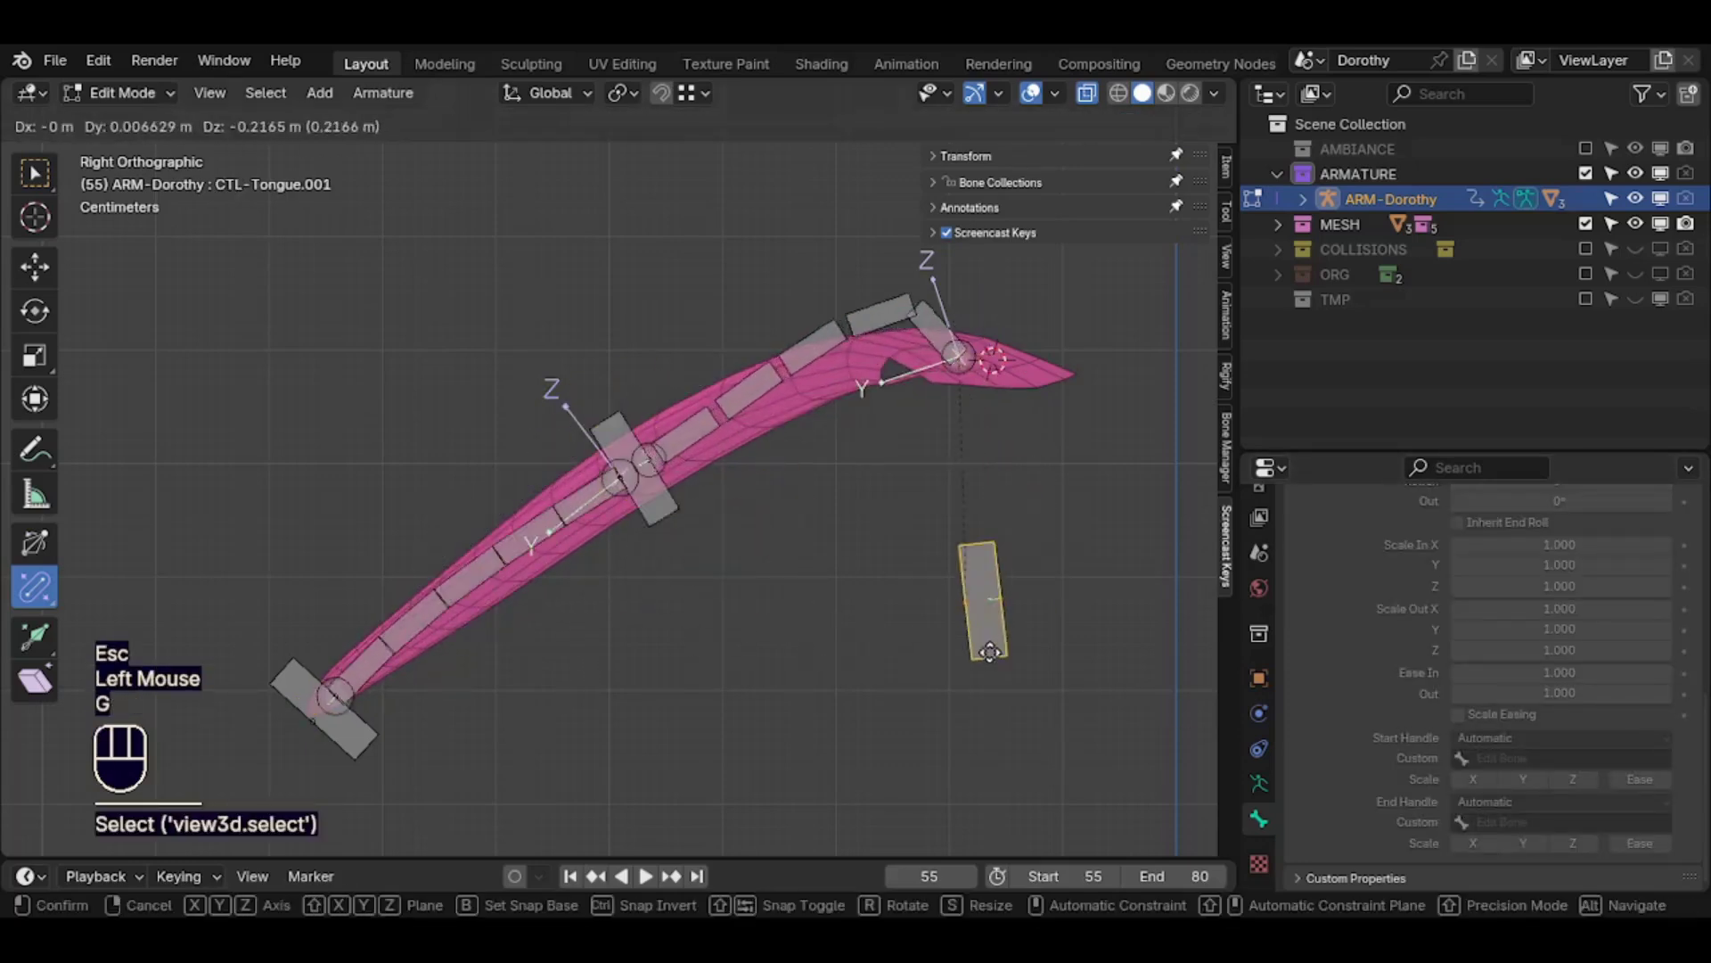
{"action": "key", "text": "Escape"}
{"action": "left_click", "coordinate": [352, 733]}
{"action": "key", "text": "g"}
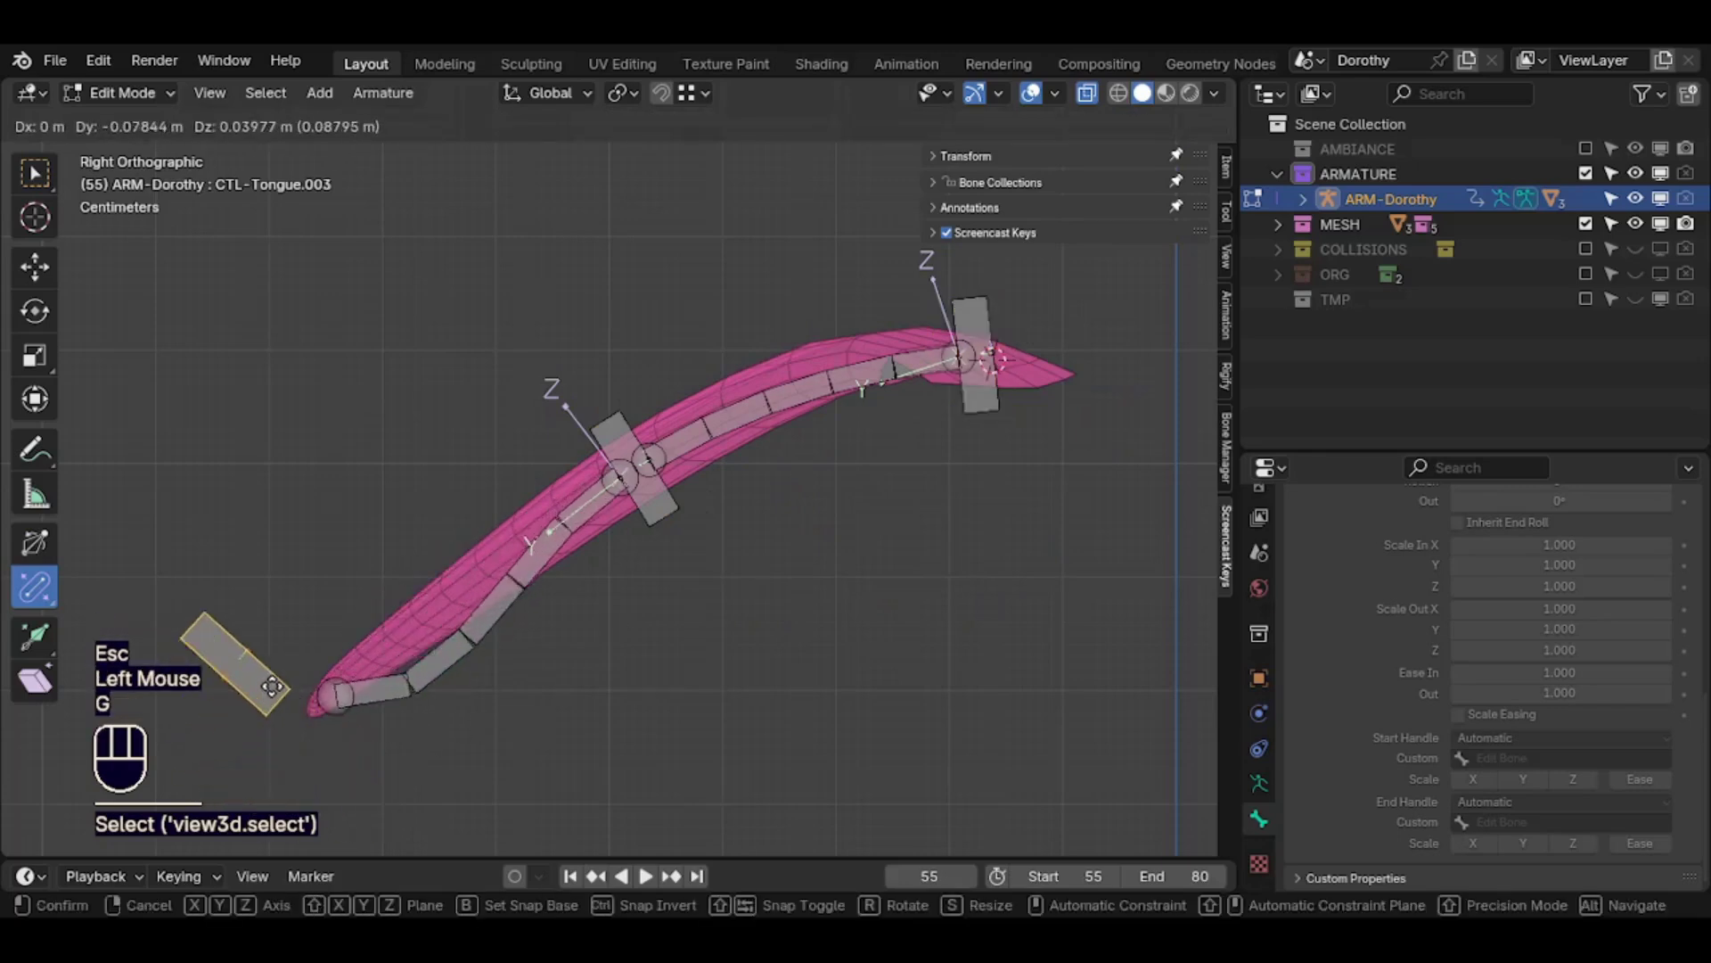
{"action": "key", "text": "Escape"}
{"action": "key", "text": "alt+a"}
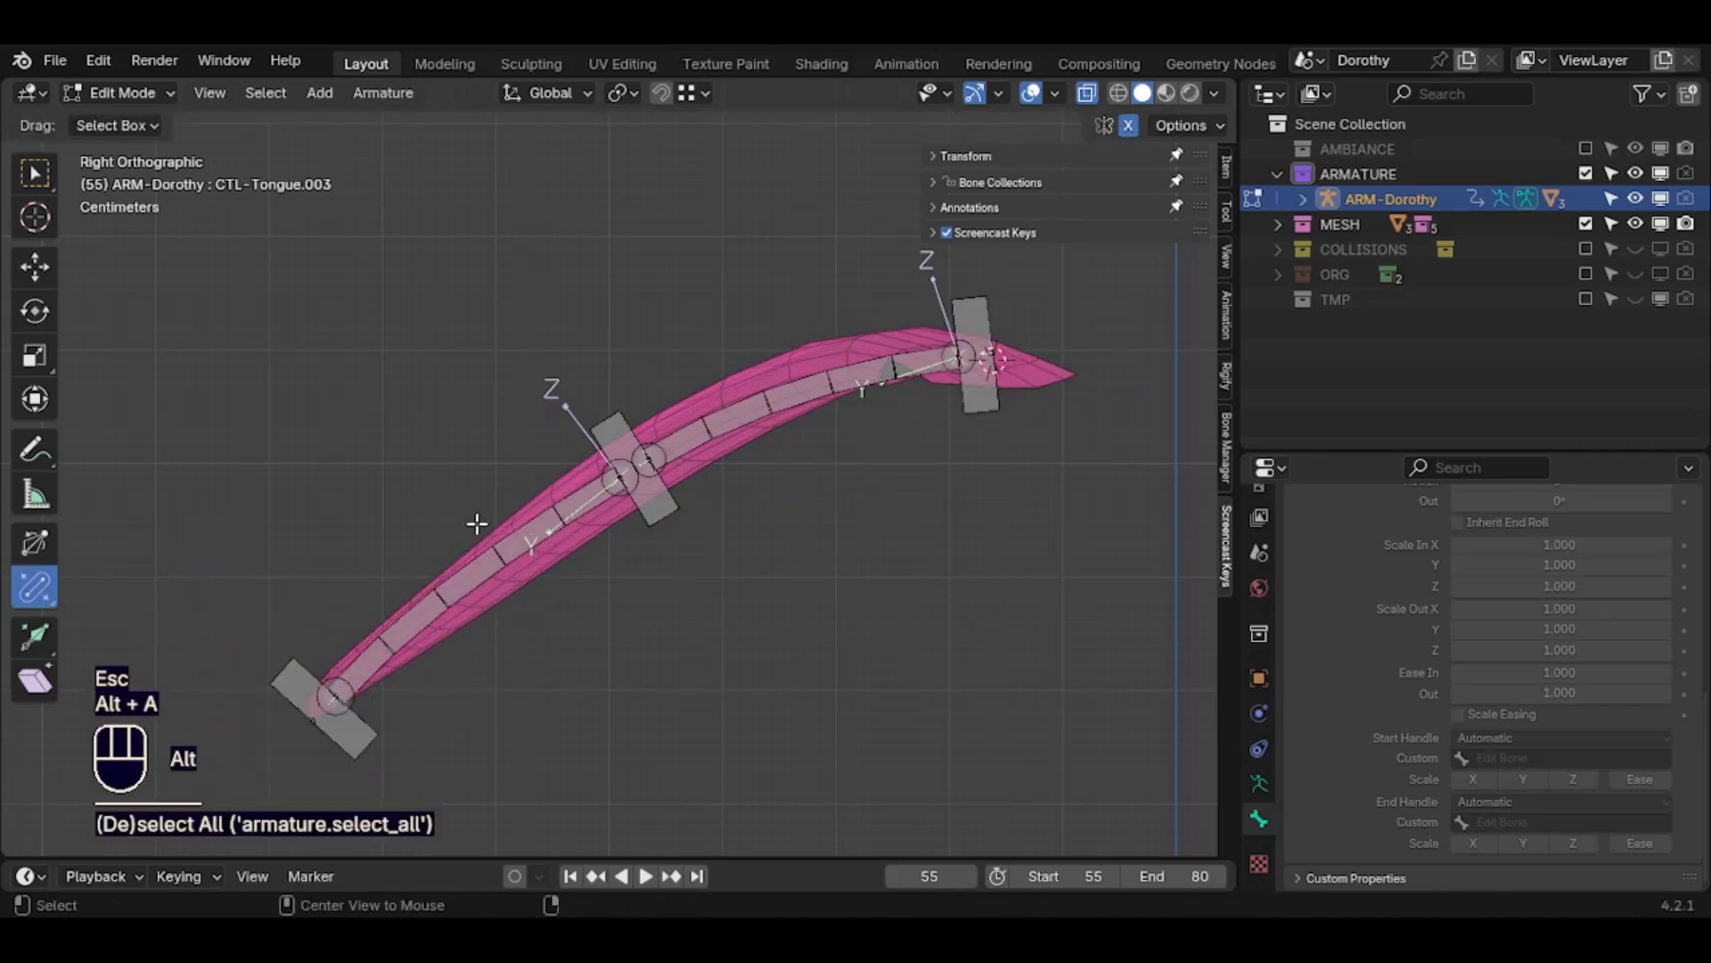
Test-move the middle bone joints together with CTL-Tongue.002 and cancel the move
{"action": "key", "text": "alt+a"}
{"action": "key", "text": "c"}
{"action": "left_click", "coordinate": [636, 466]}
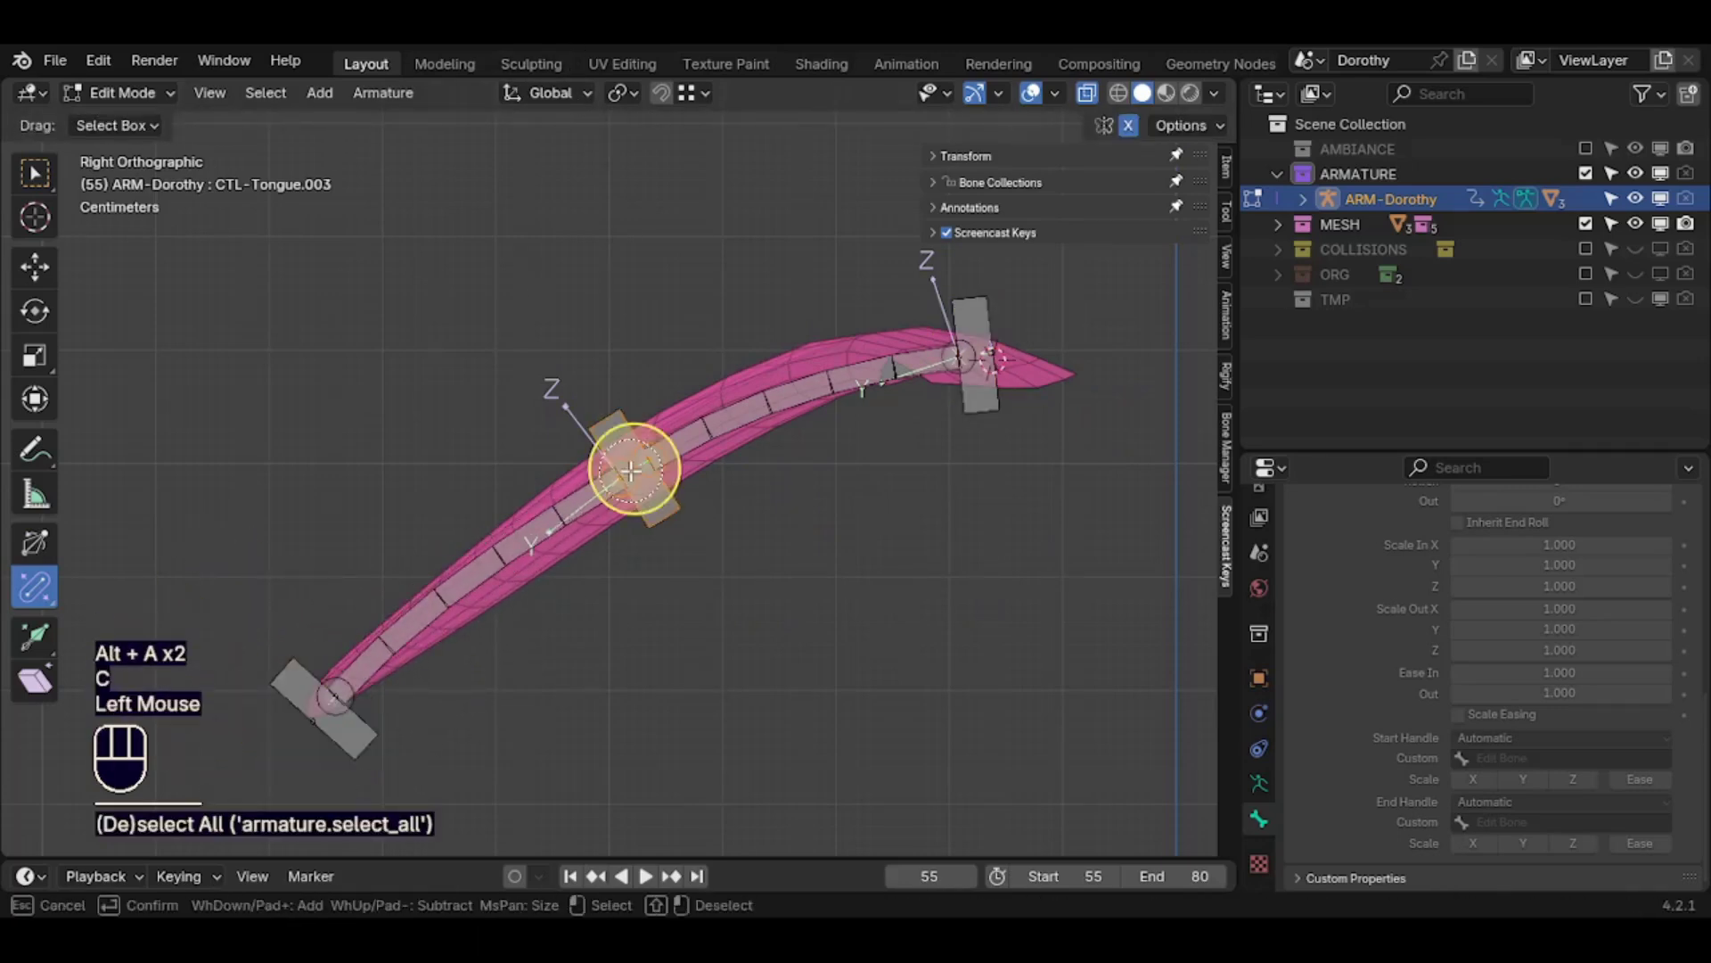
{"action": "right_click", "coordinate": [637, 465]}
{"action": "key", "text": "g"}
{"action": "key", "text": "Escape"}
Test rotating and moving CTL-Tongue.002 on its own, cancel both, and reselect it with the middle joints for another test move
{"action": "key", "text": "alt+a"}
{"action": "left_click", "coordinate": [649, 514]}
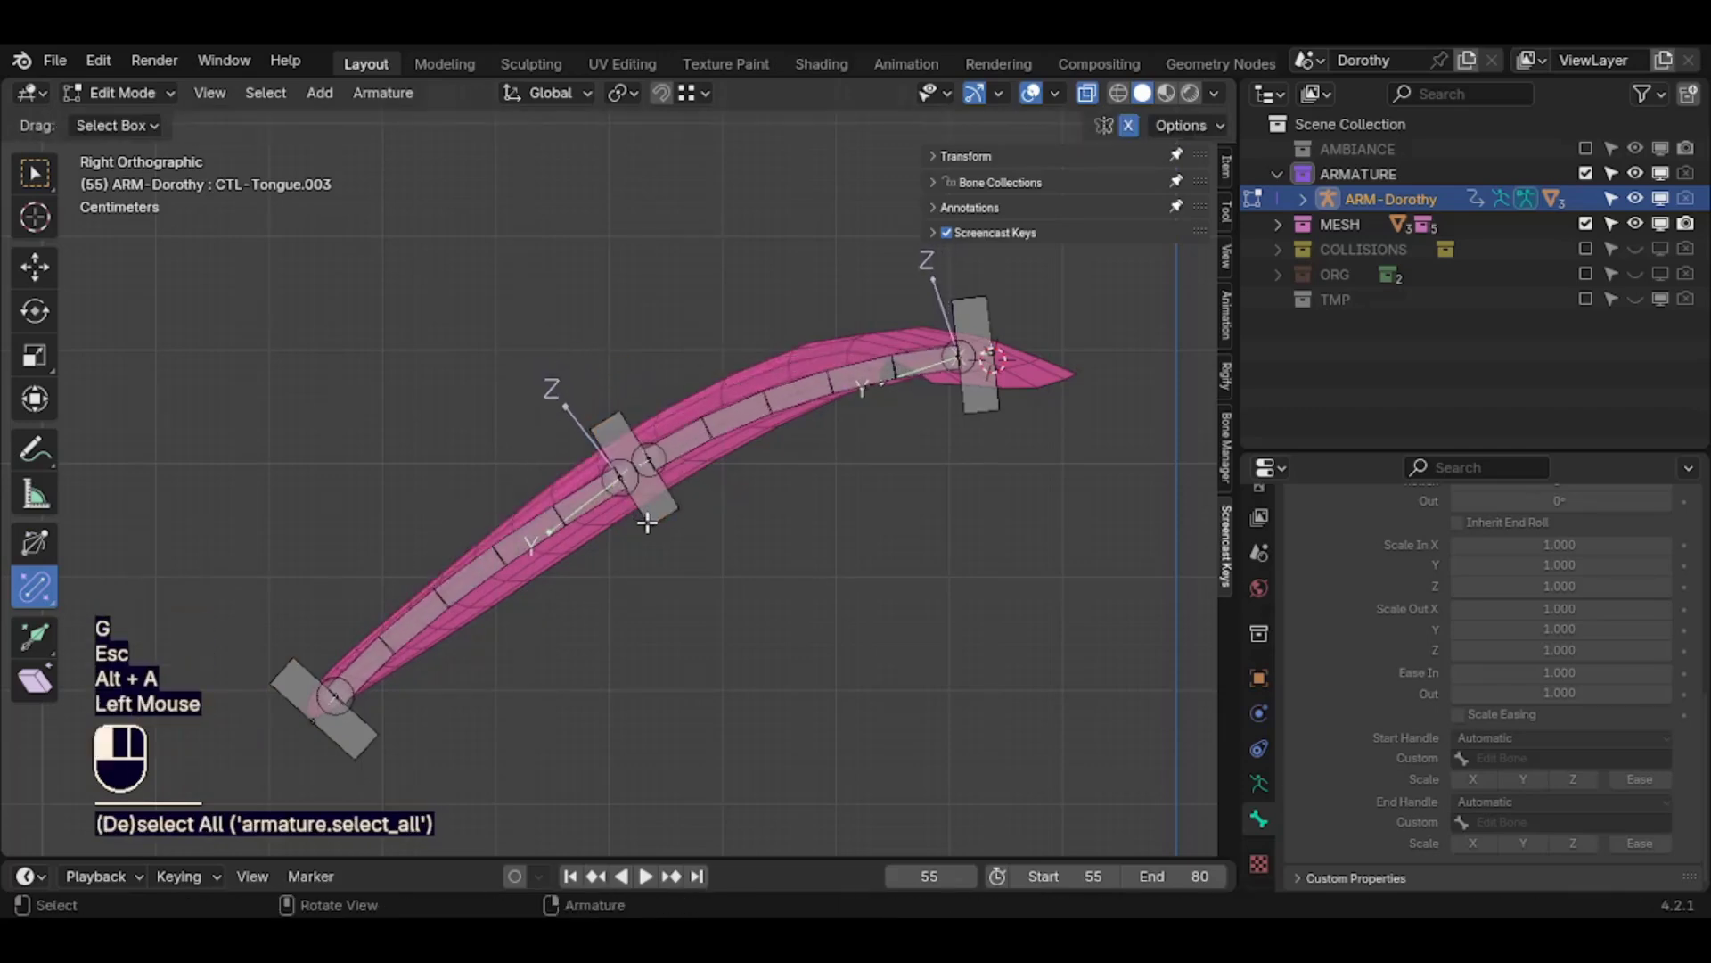
{"action": "key", "text": "r"}
{"action": "key", "text": "Escape"}
{"action": "key", "text": "g"}
{"action": "key", "text": "Escape"}
{"action": "key", "text": "c"}
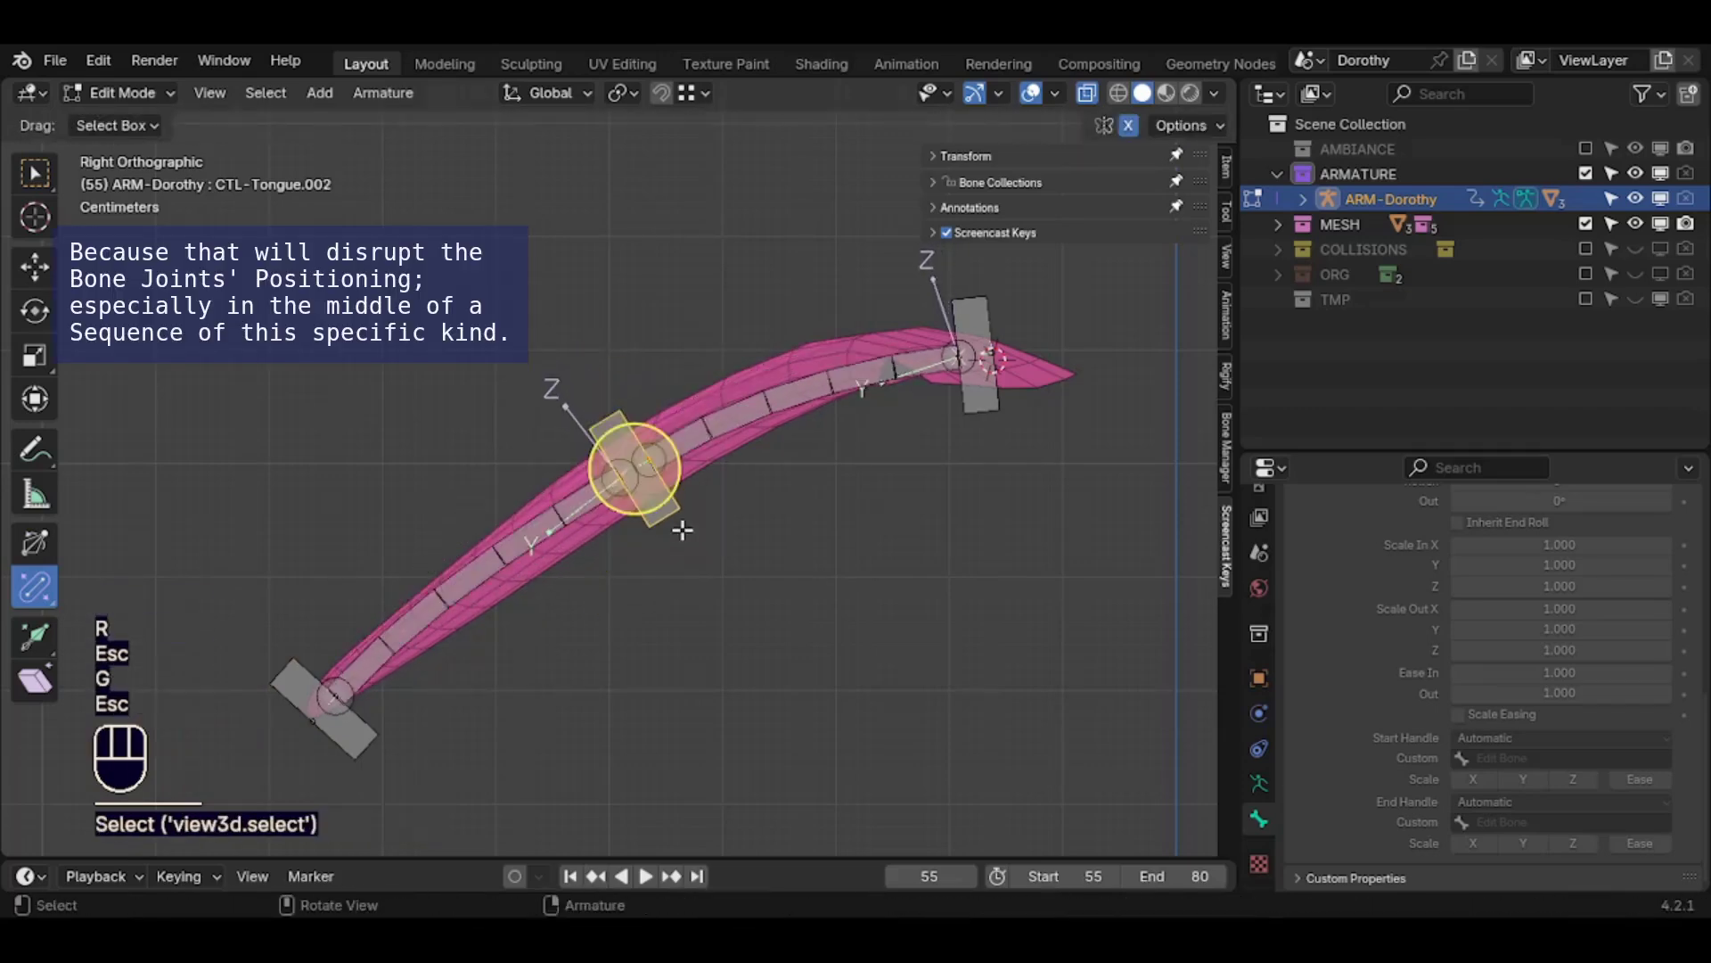
{"action": "left_click", "coordinate": [636, 456]}
{"action": "right_click", "coordinate": [636, 455]}
{"action": "key", "text": "g"}
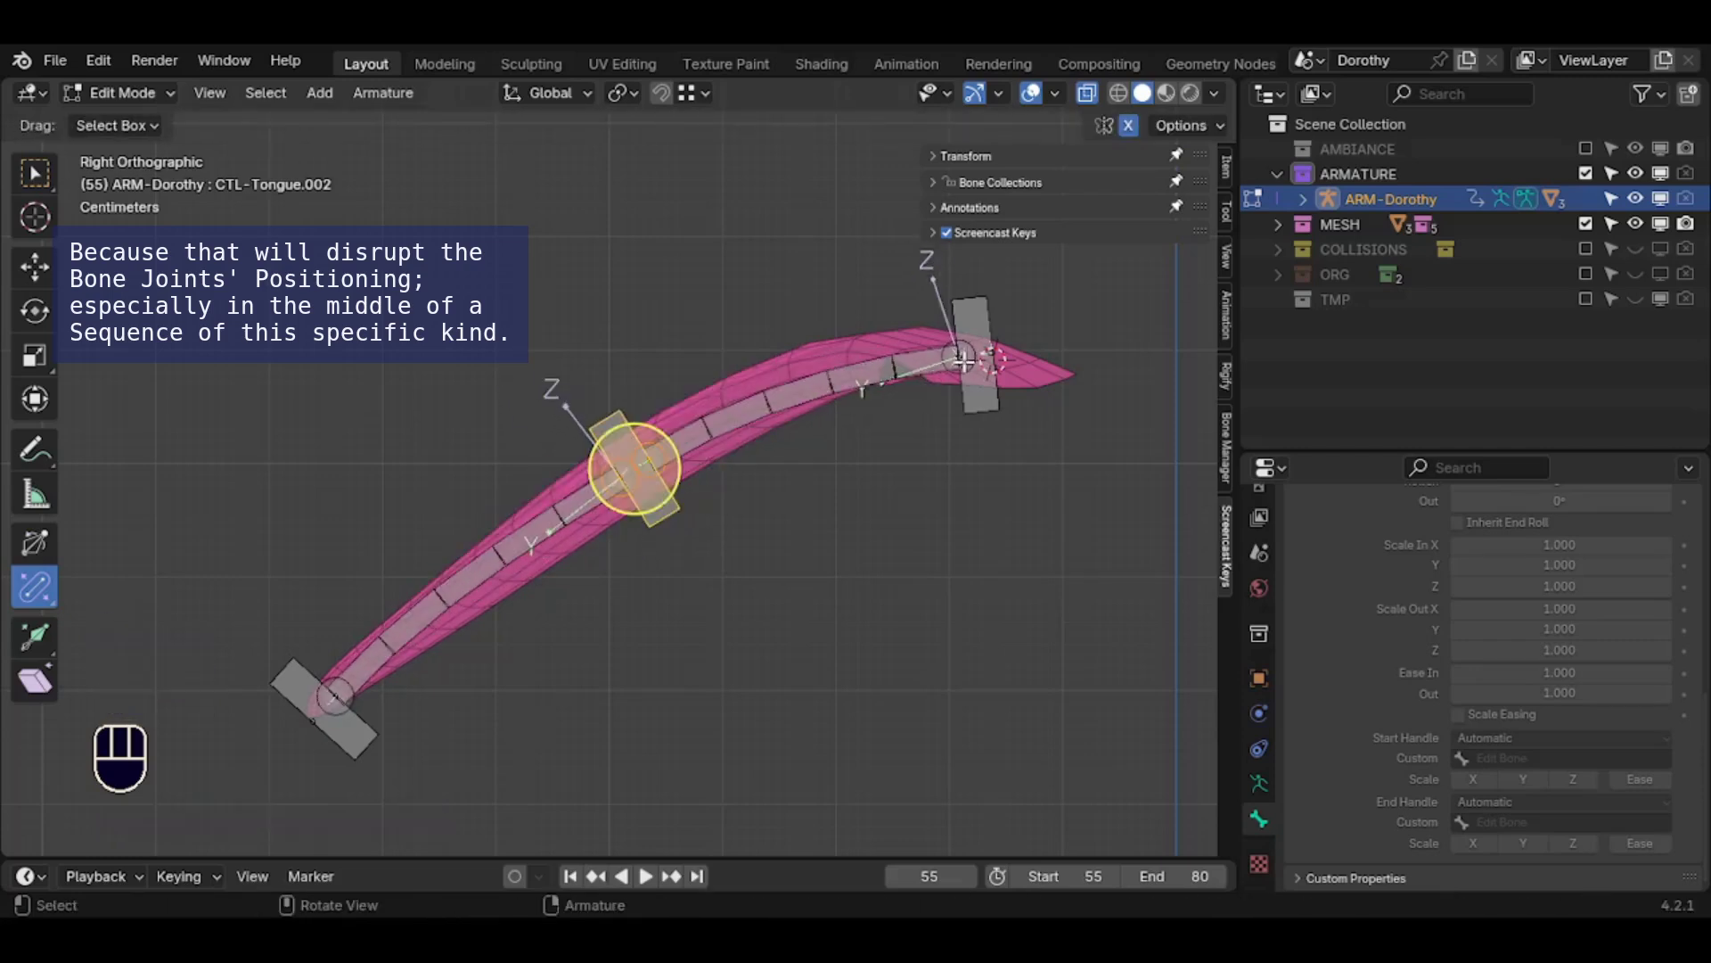
Test-move the tip joint together with CTL-Tongue.001, cancel the move, and review the transform pivot point options
{"action": "key", "text": "alt+a"}
{"action": "key", "text": "c"}
{"action": "left_click", "coordinate": [963, 360]}
{"action": "right_click", "coordinate": [963, 360]}
{"action": "key", "text": "g"}
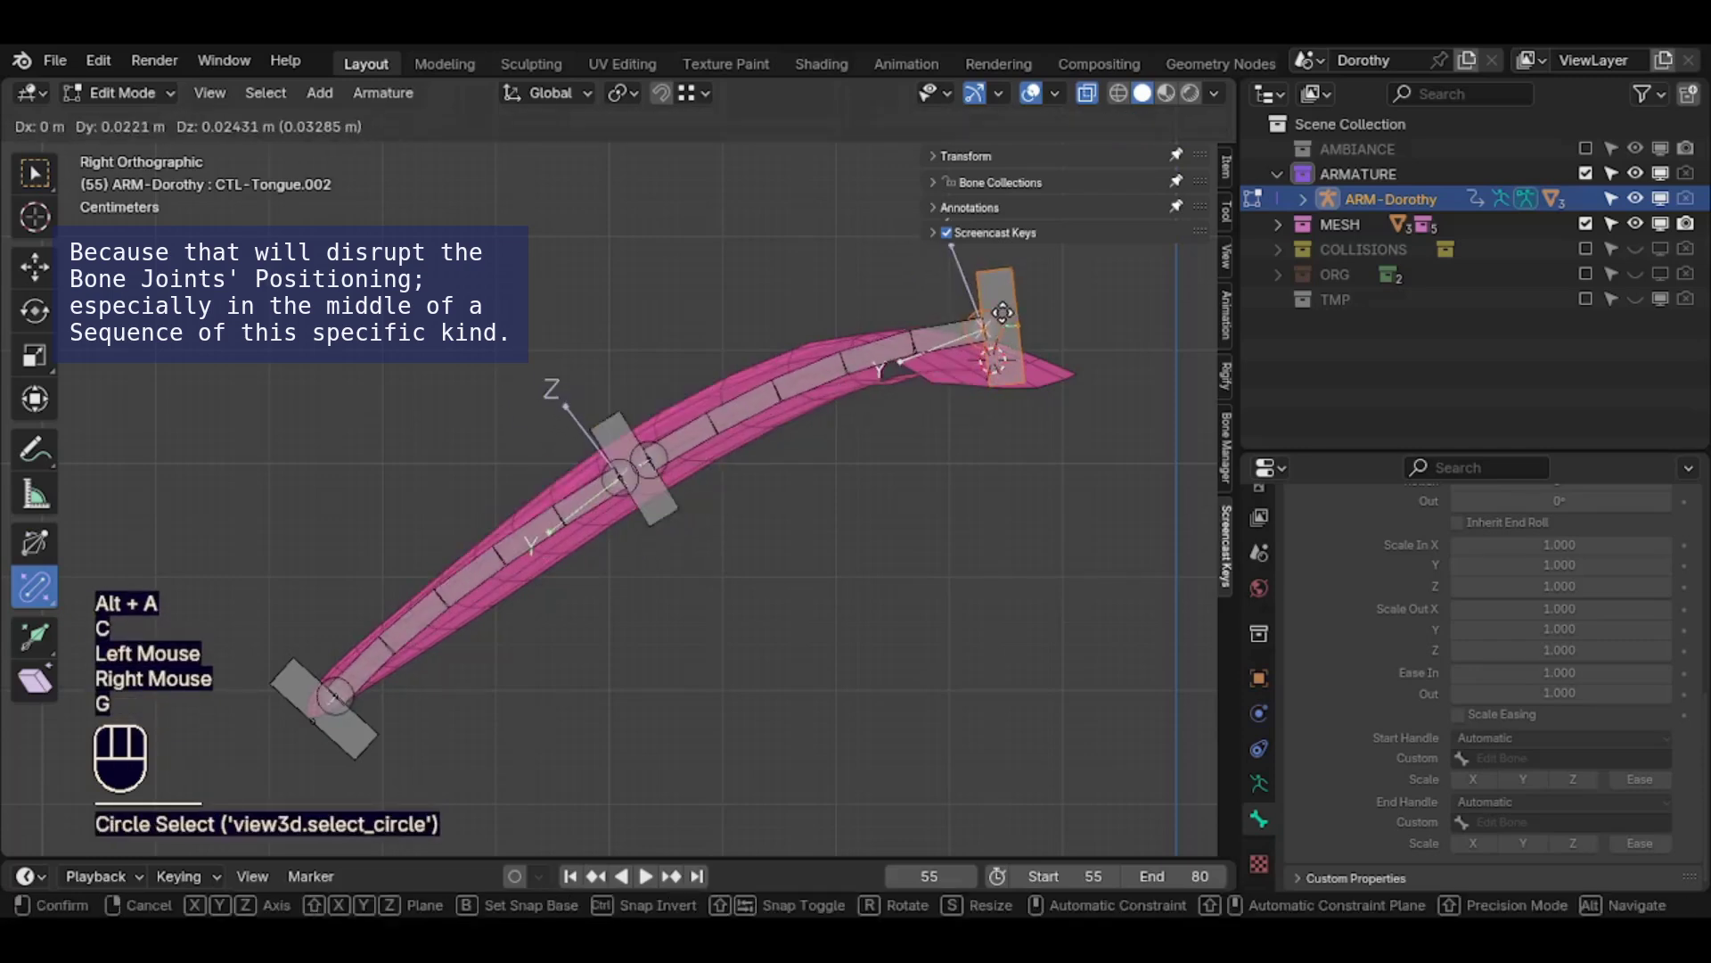
{"action": "key", "text": "Escape"}
{"action": "left_click", "coordinate": [621, 92]}
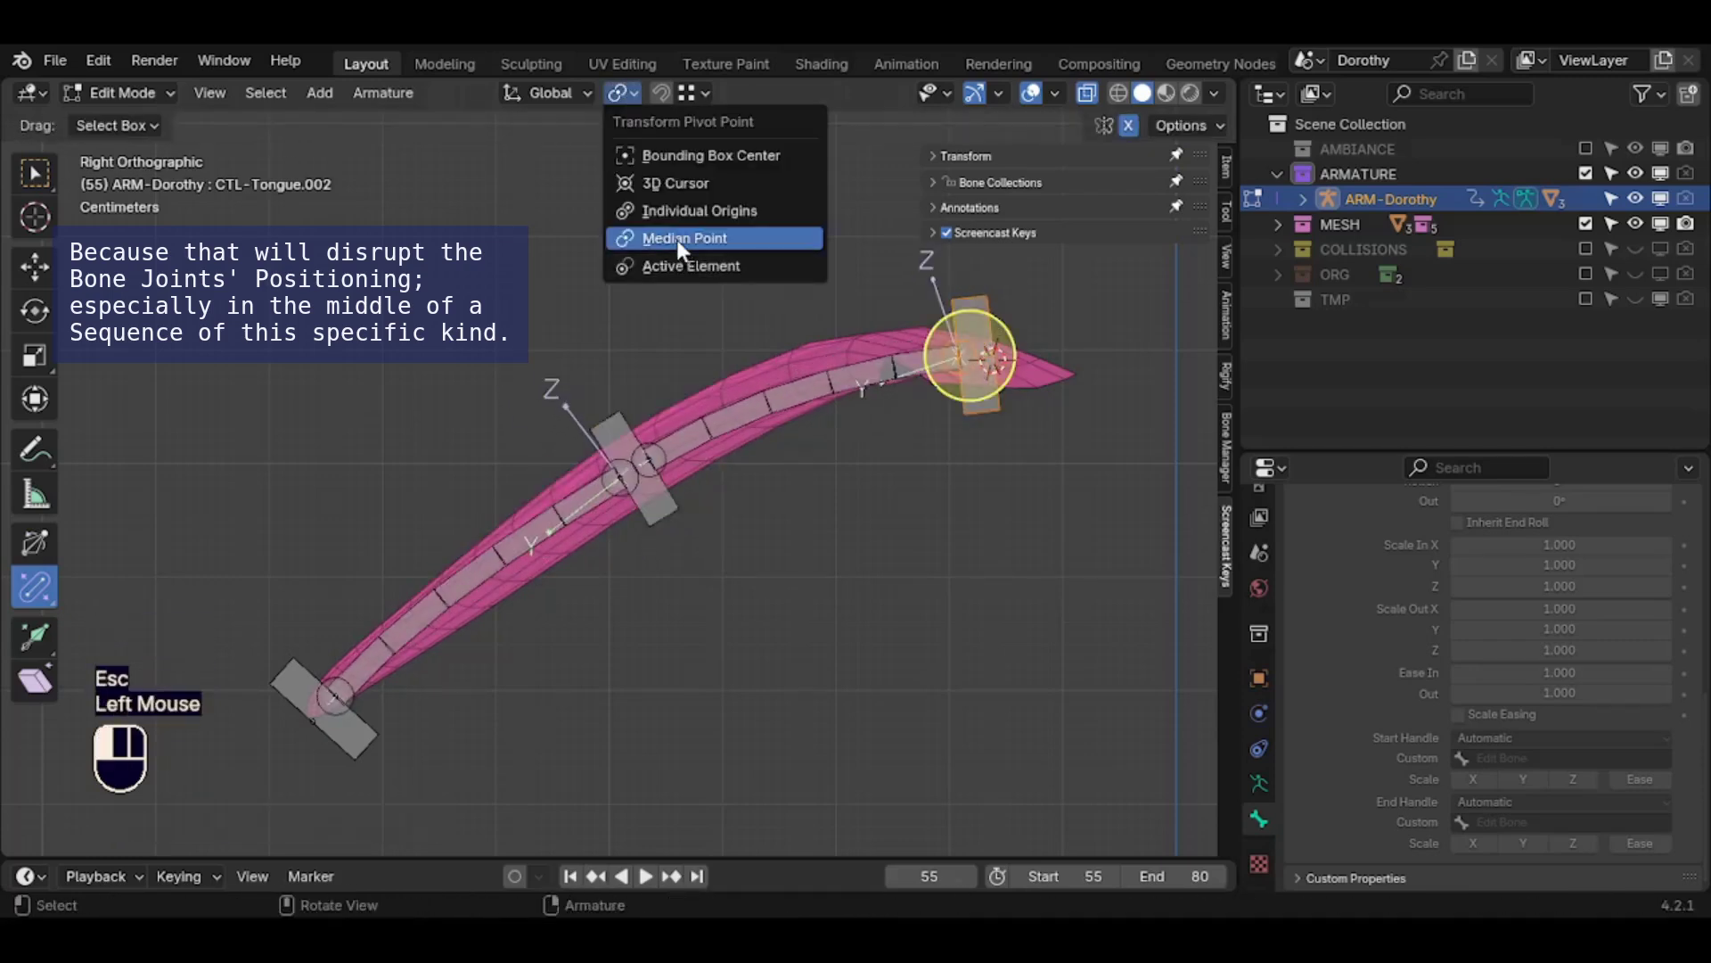
{"action": "left_click", "coordinate": [633, 90]}
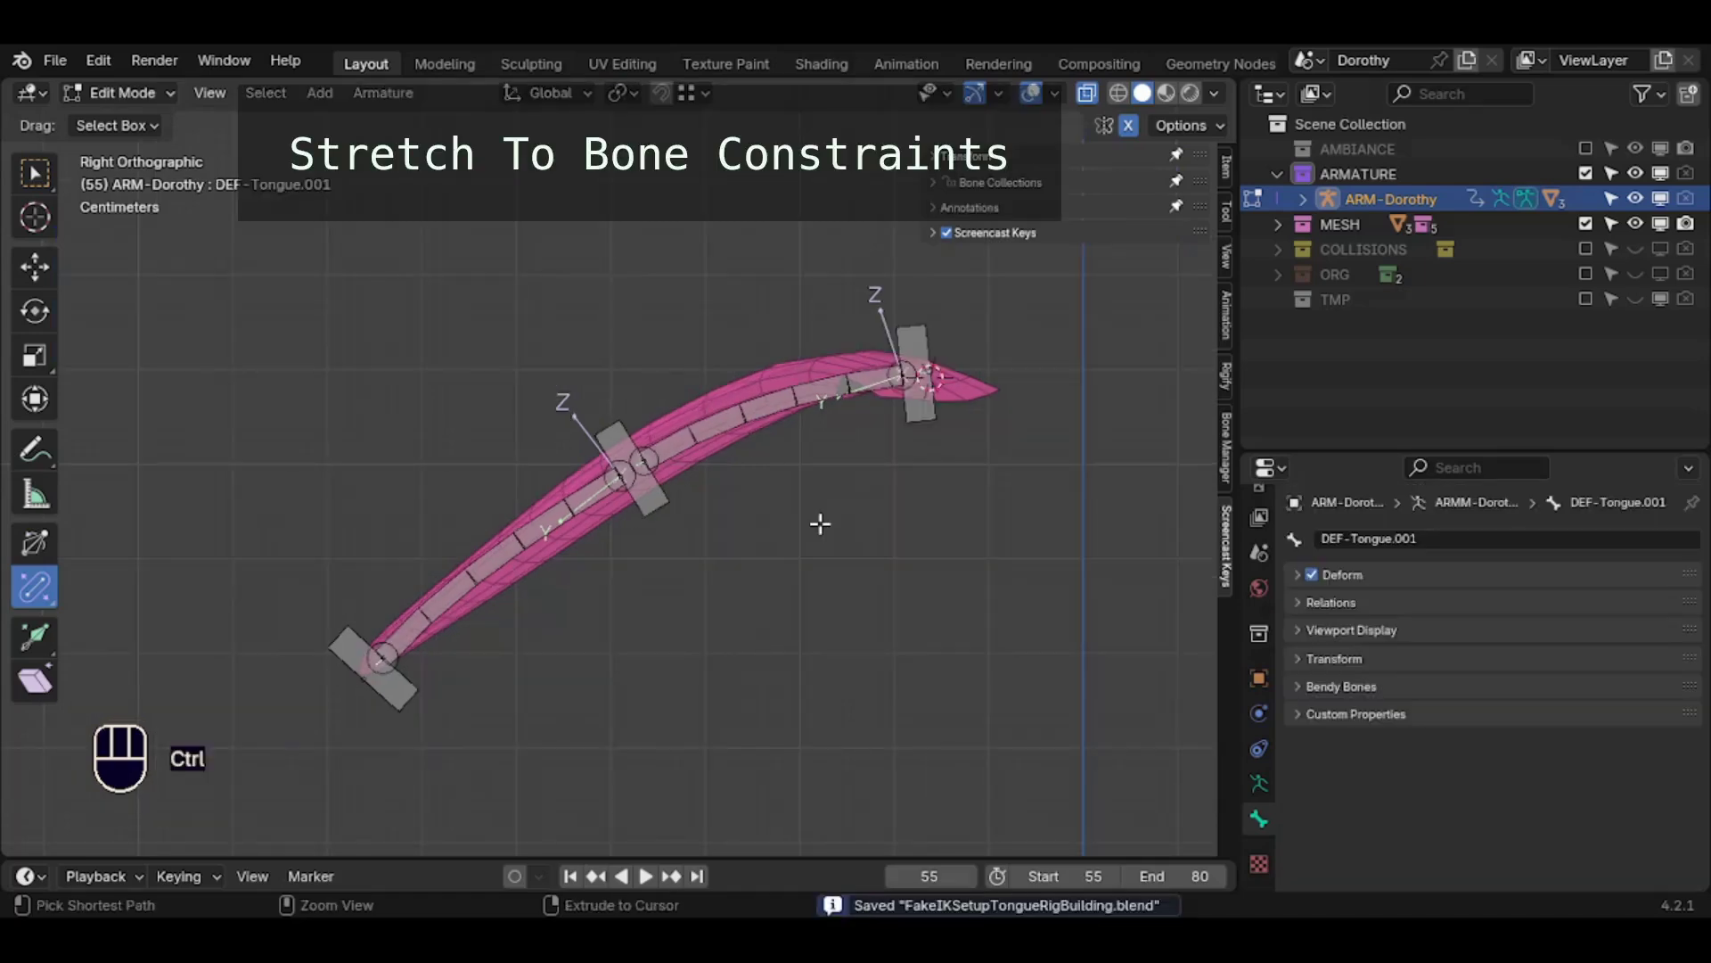
Switch the armature to Pose Mode and add a Stretch To constraint on DEF-Tongue.001 targeting CTL-Tongue.002
{"action": "key", "text": "ctrl+Tab"}
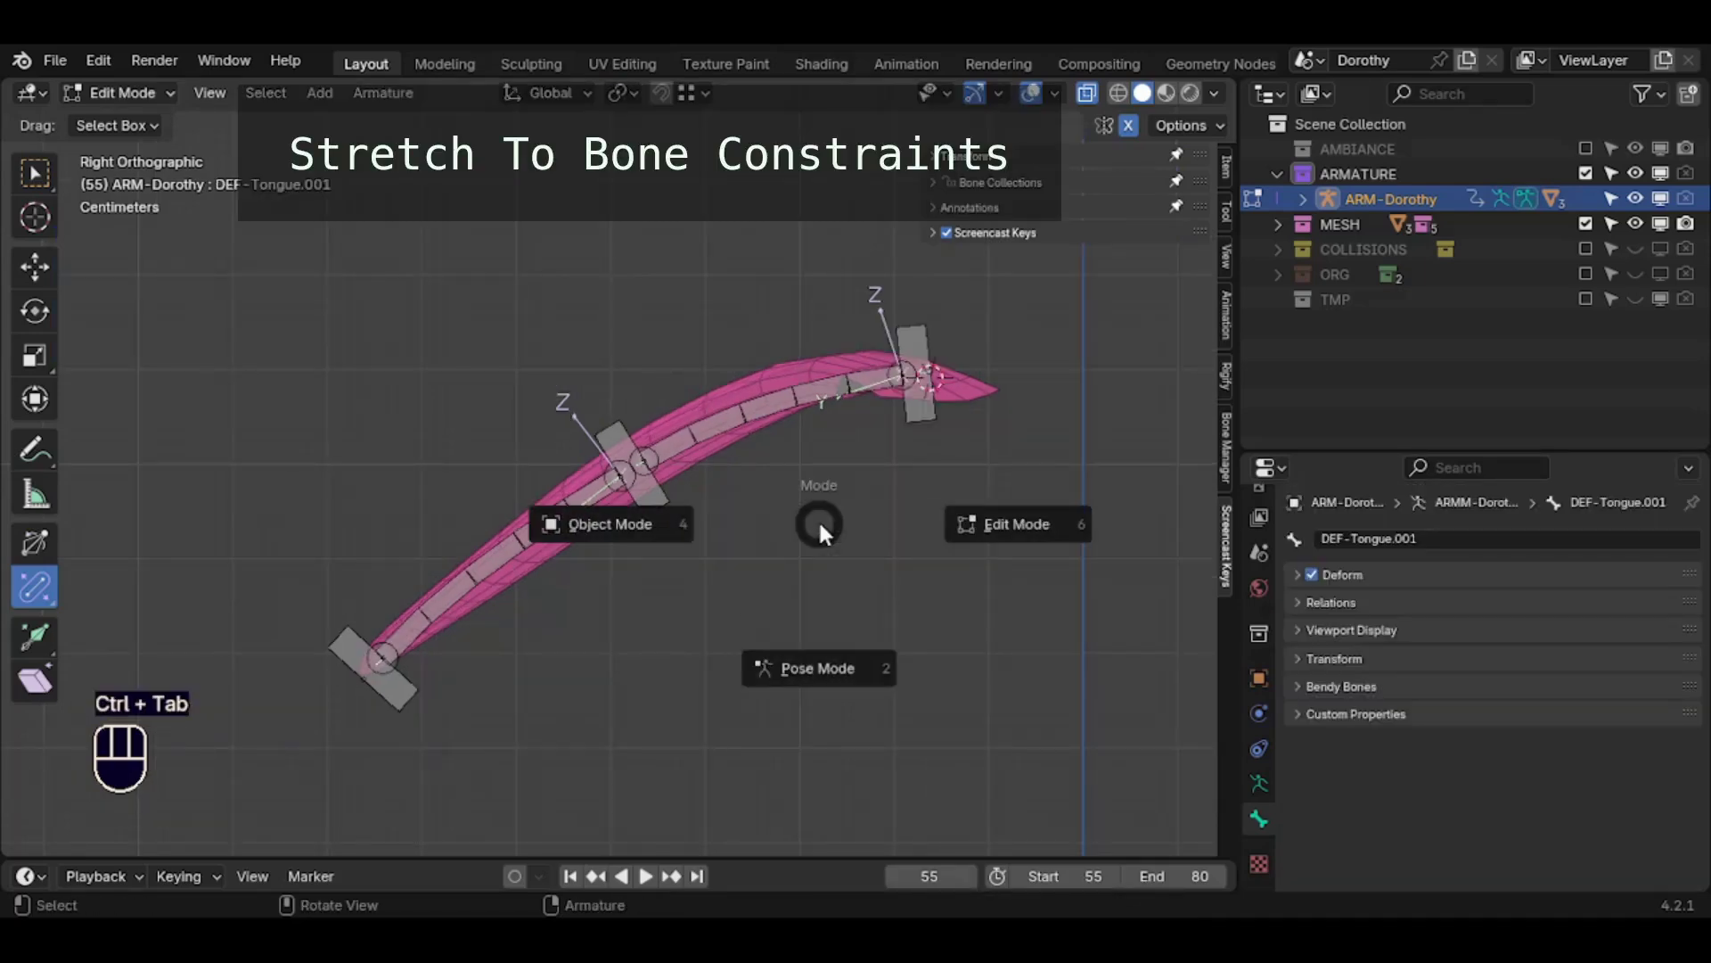
{"action": "left_click", "coordinate": [818, 668]}
{"action": "left_click", "coordinate": [640, 475]}
{"action": "left_click", "coordinate": [715, 415], "text": "shift"}
{"action": "key", "text": "ctrl+shift+c"}
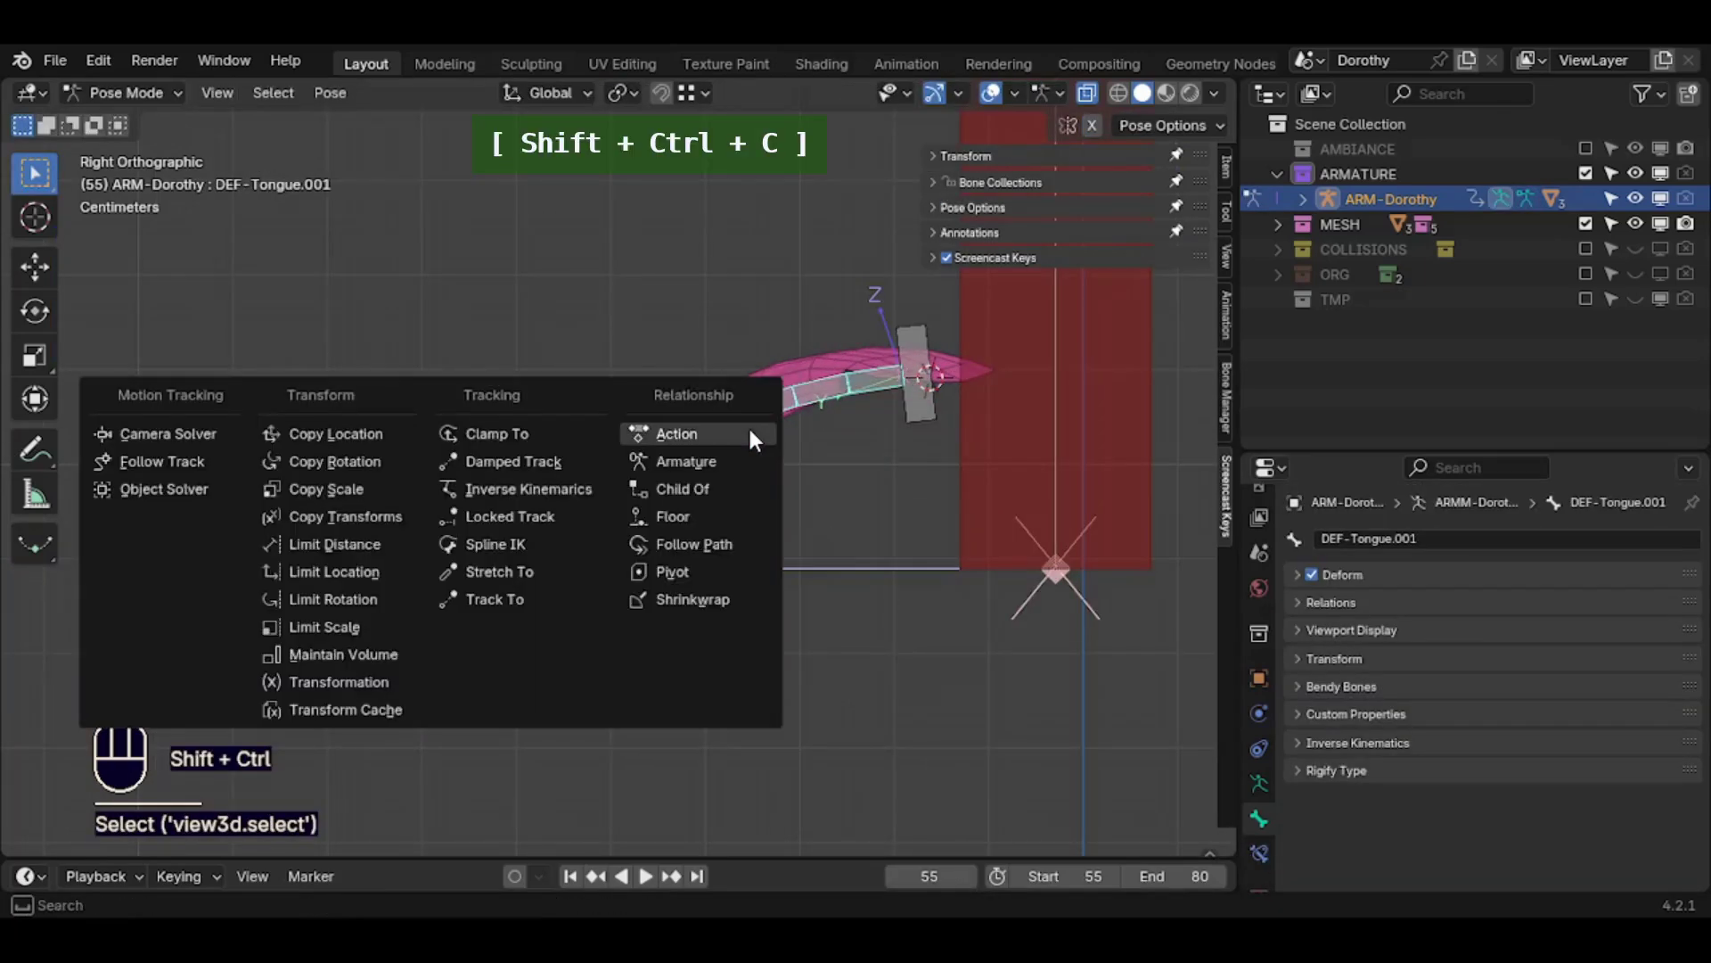
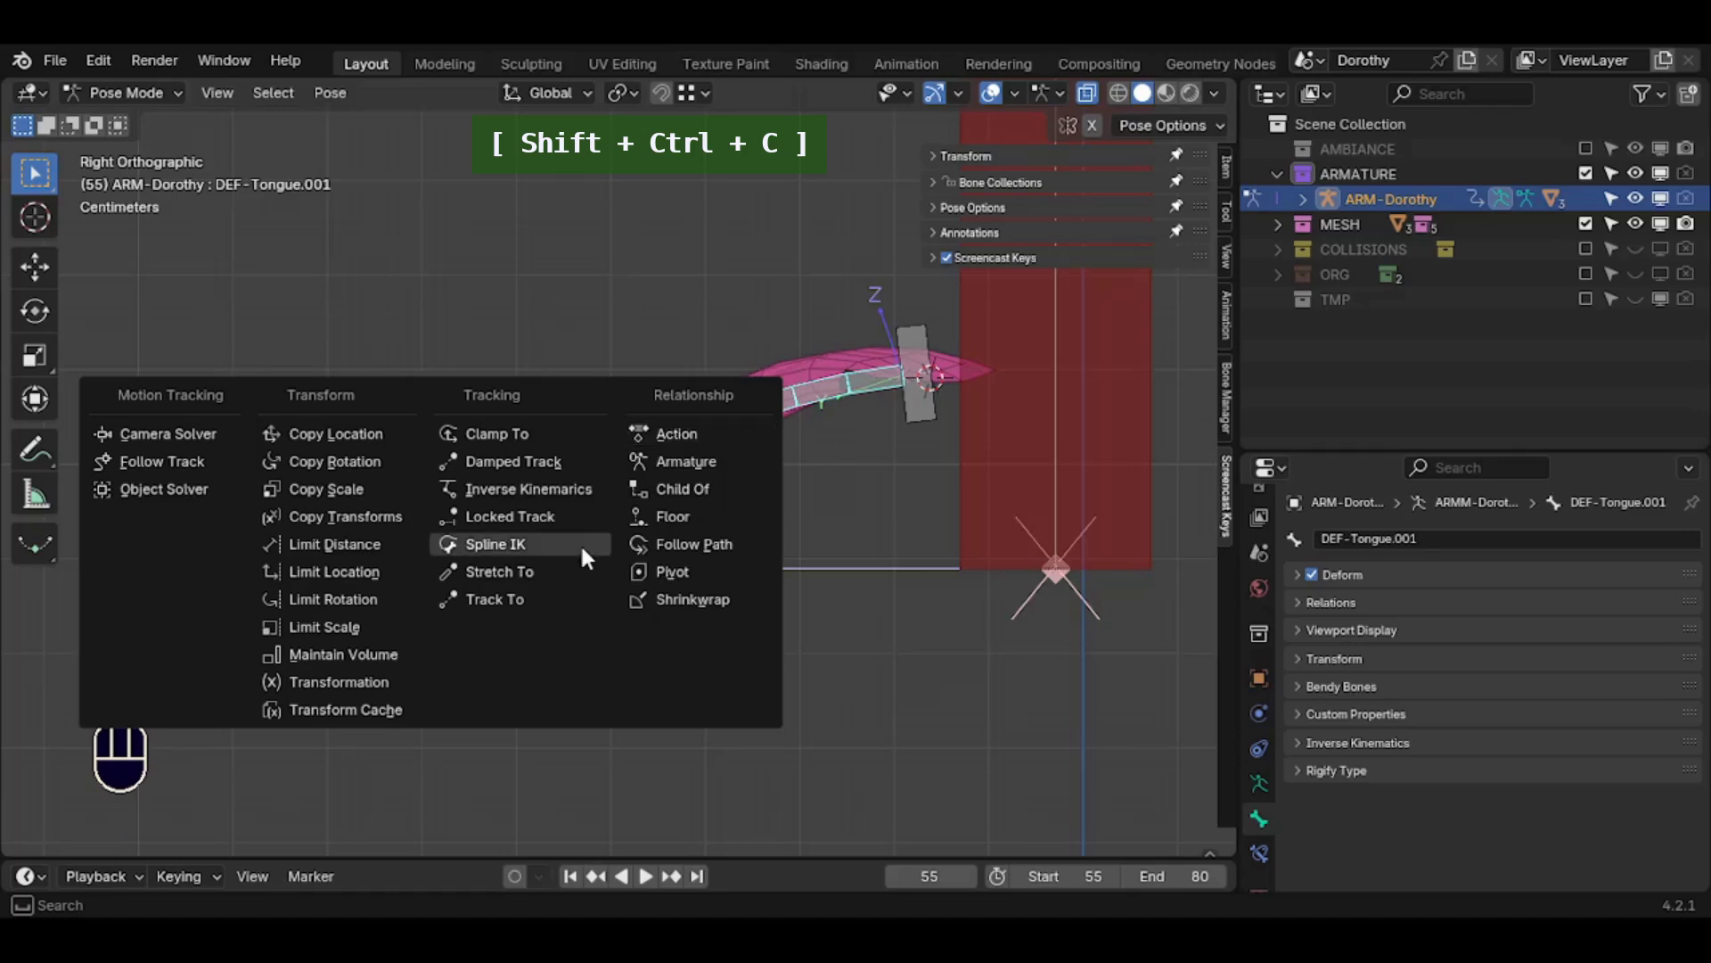
{"action": "left_click", "coordinate": [565, 571]}
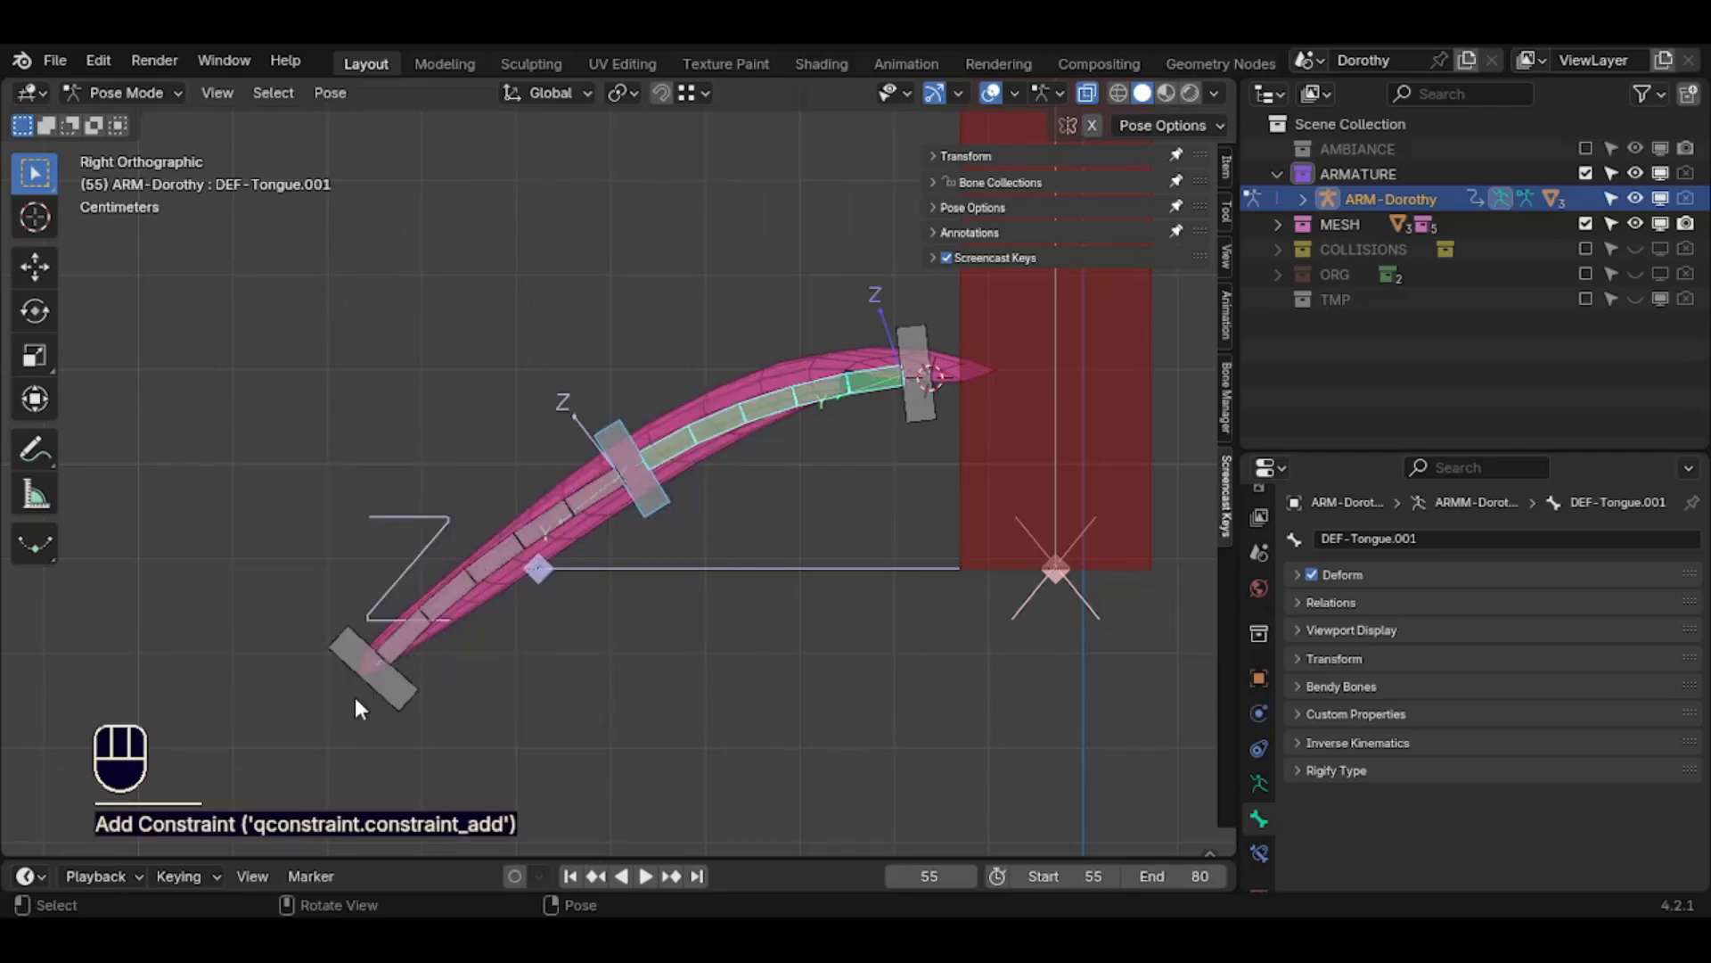
Add a Stretch To constraint on DEF-Tongue.002 targeting CTL-Tongue.003
{"action": "double_click", "coordinate": [357, 693]}
{"action": "left_click", "coordinate": [446, 579], "text": "shift"}
{"action": "key", "text": "ctrl+shift+c"}
{"action": "left_click", "coordinate": [447, 580]}
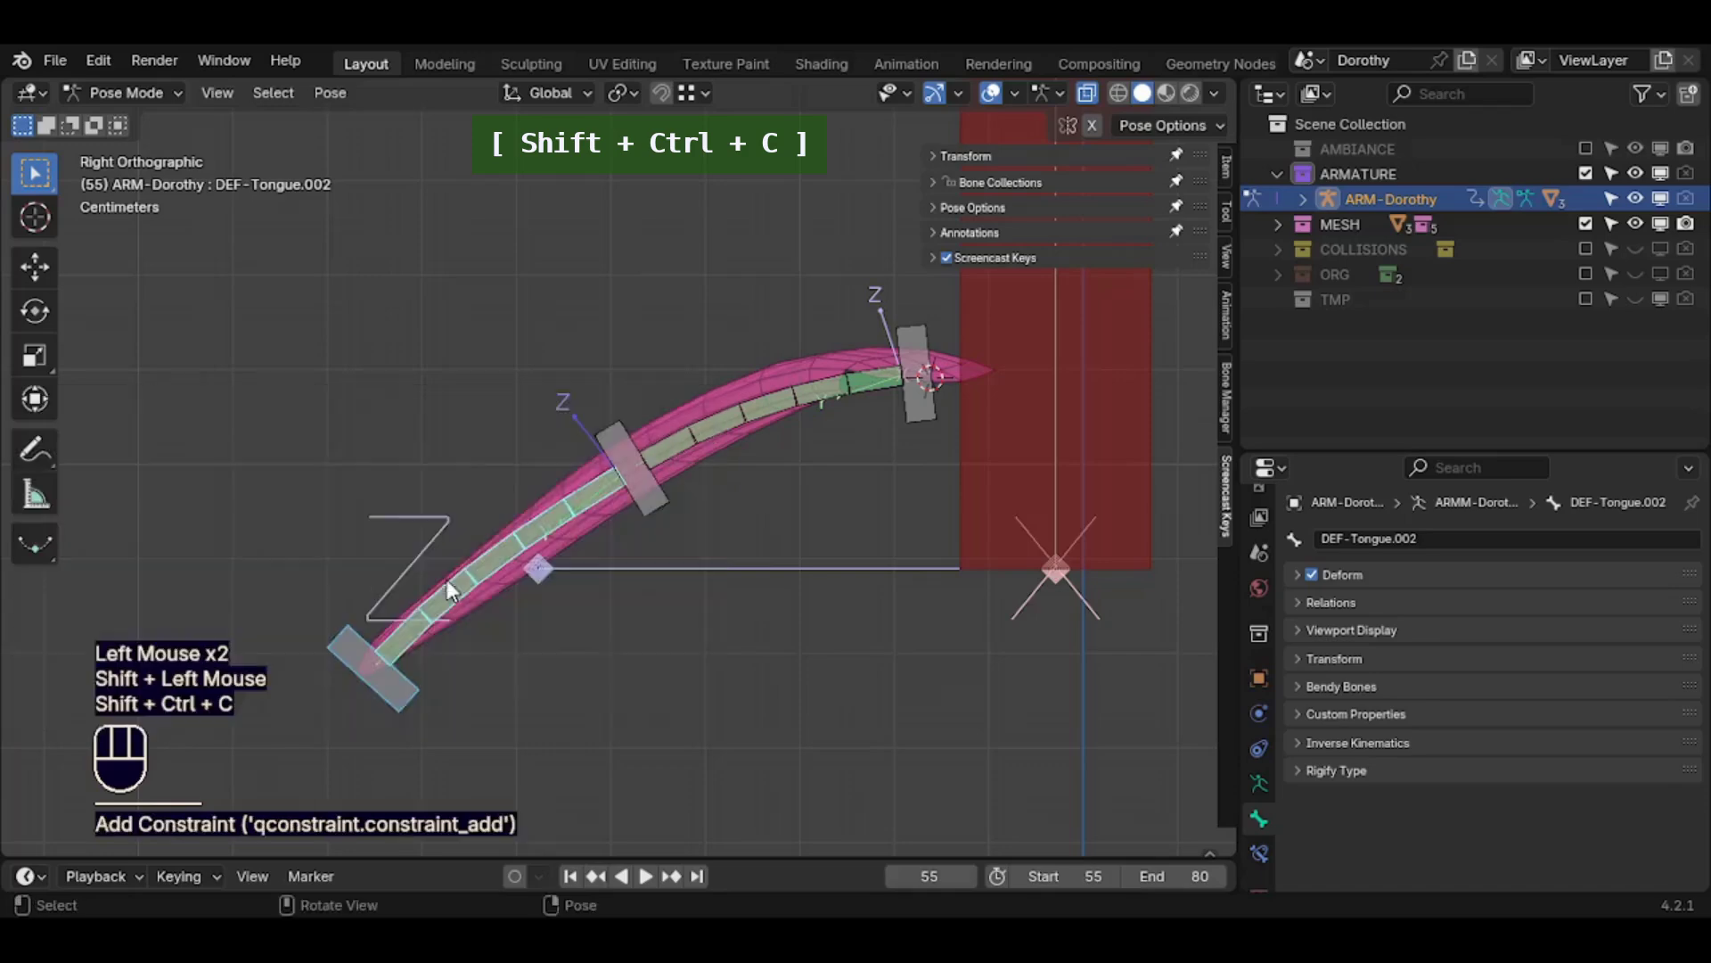
Test the stretch by moving and rotating CTL-Tongue.003, and clear the pose transforms of all bones
{"action": "left_click", "coordinate": [394, 701]}
{"action": "key", "text": "g"}
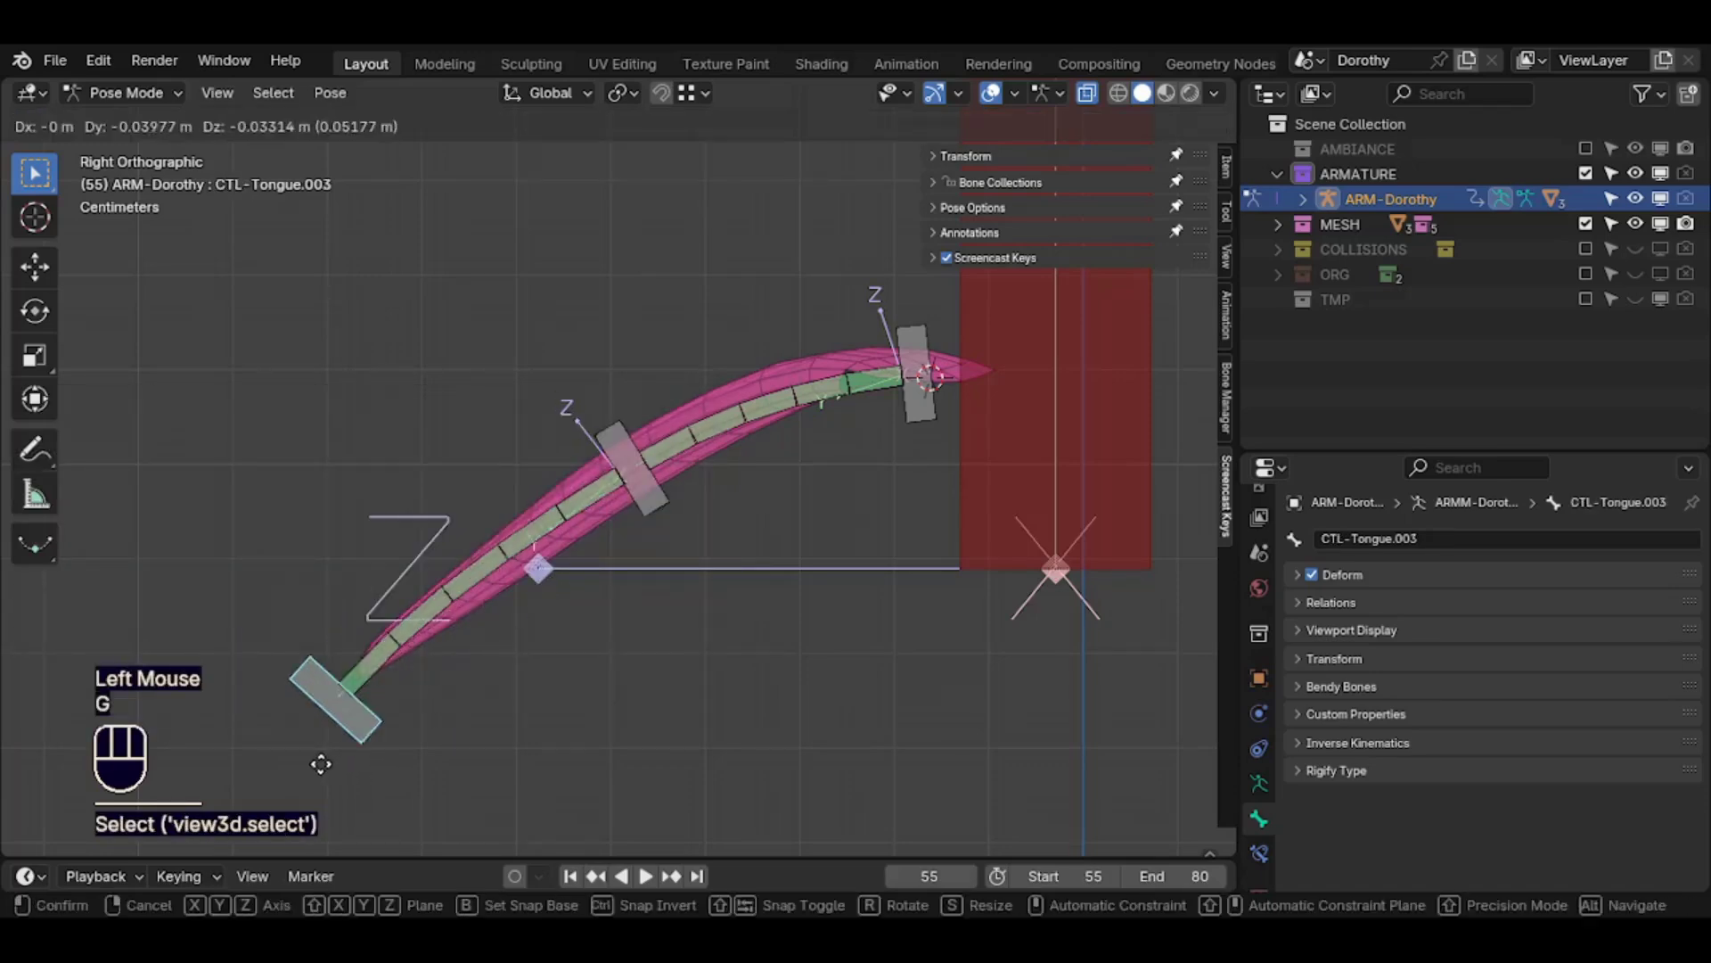
{"action": "left_click", "coordinate": [222, 677]}
{"action": "key", "text": "r"}
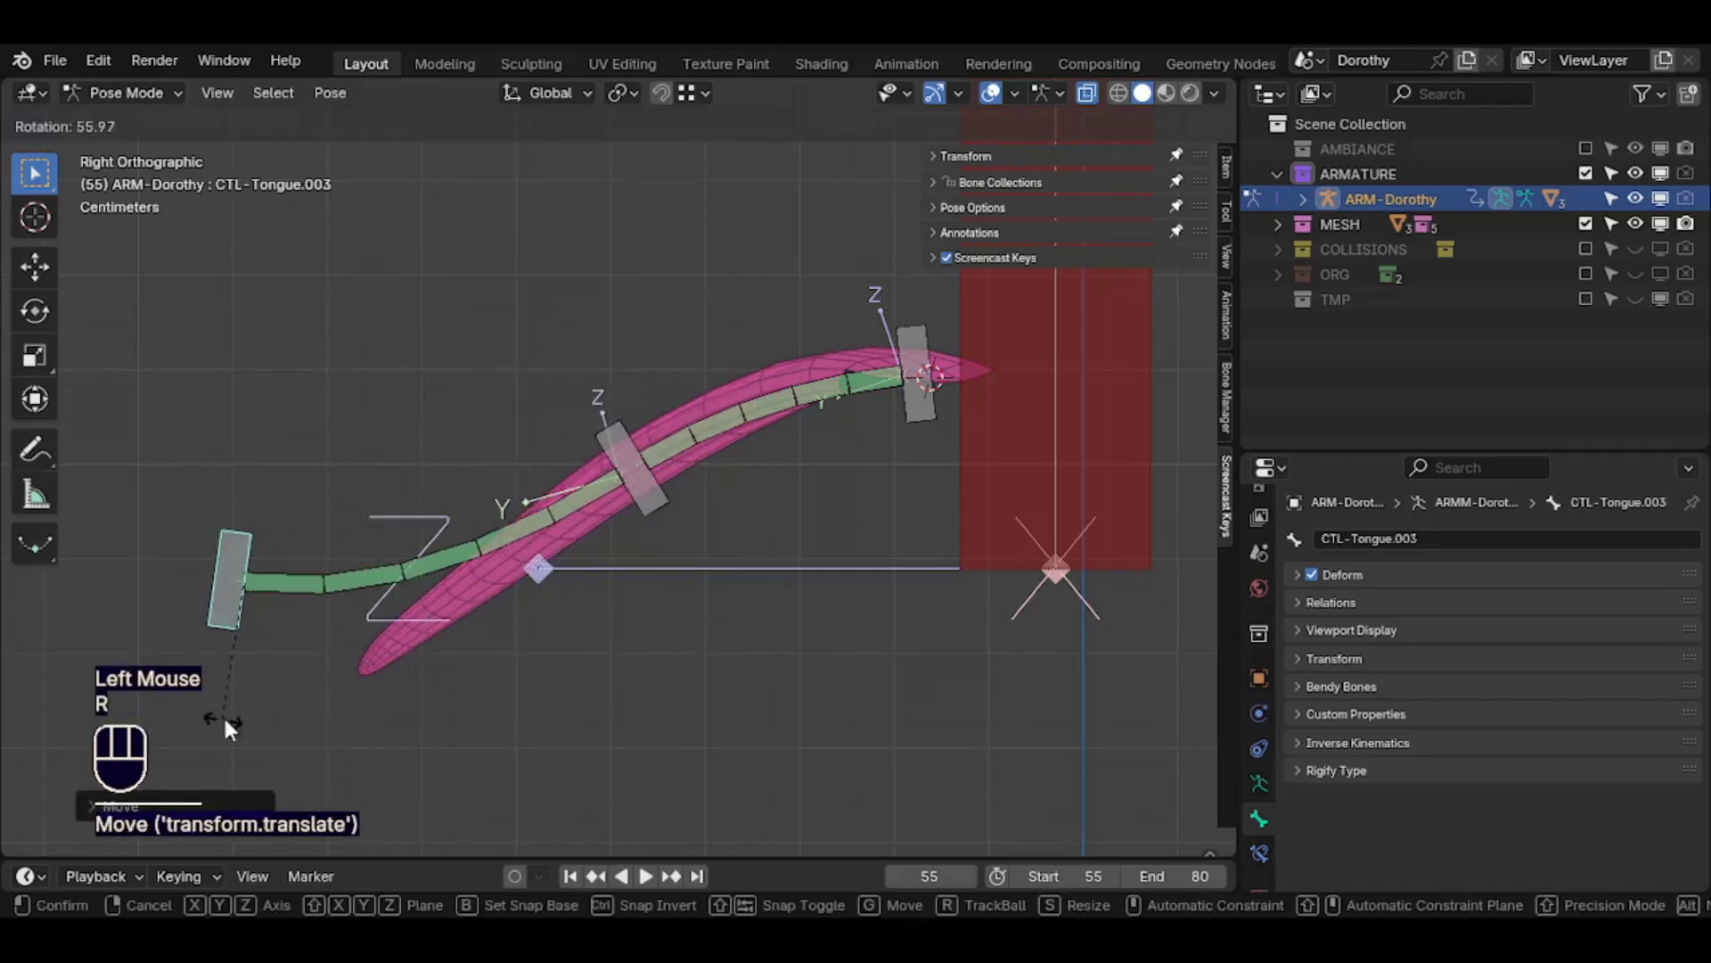
{"action": "left_click", "coordinate": [225, 722]}
{"action": "middle_click_drag", "start_coordinate": [225, 722], "coordinate": [497, 657]}
{"action": "key", "text": "g"}
{"action": "left_click", "coordinate": [547, 753]}
{"action": "key", "text": "a"}
{"action": "key", "text": "alt+q"}
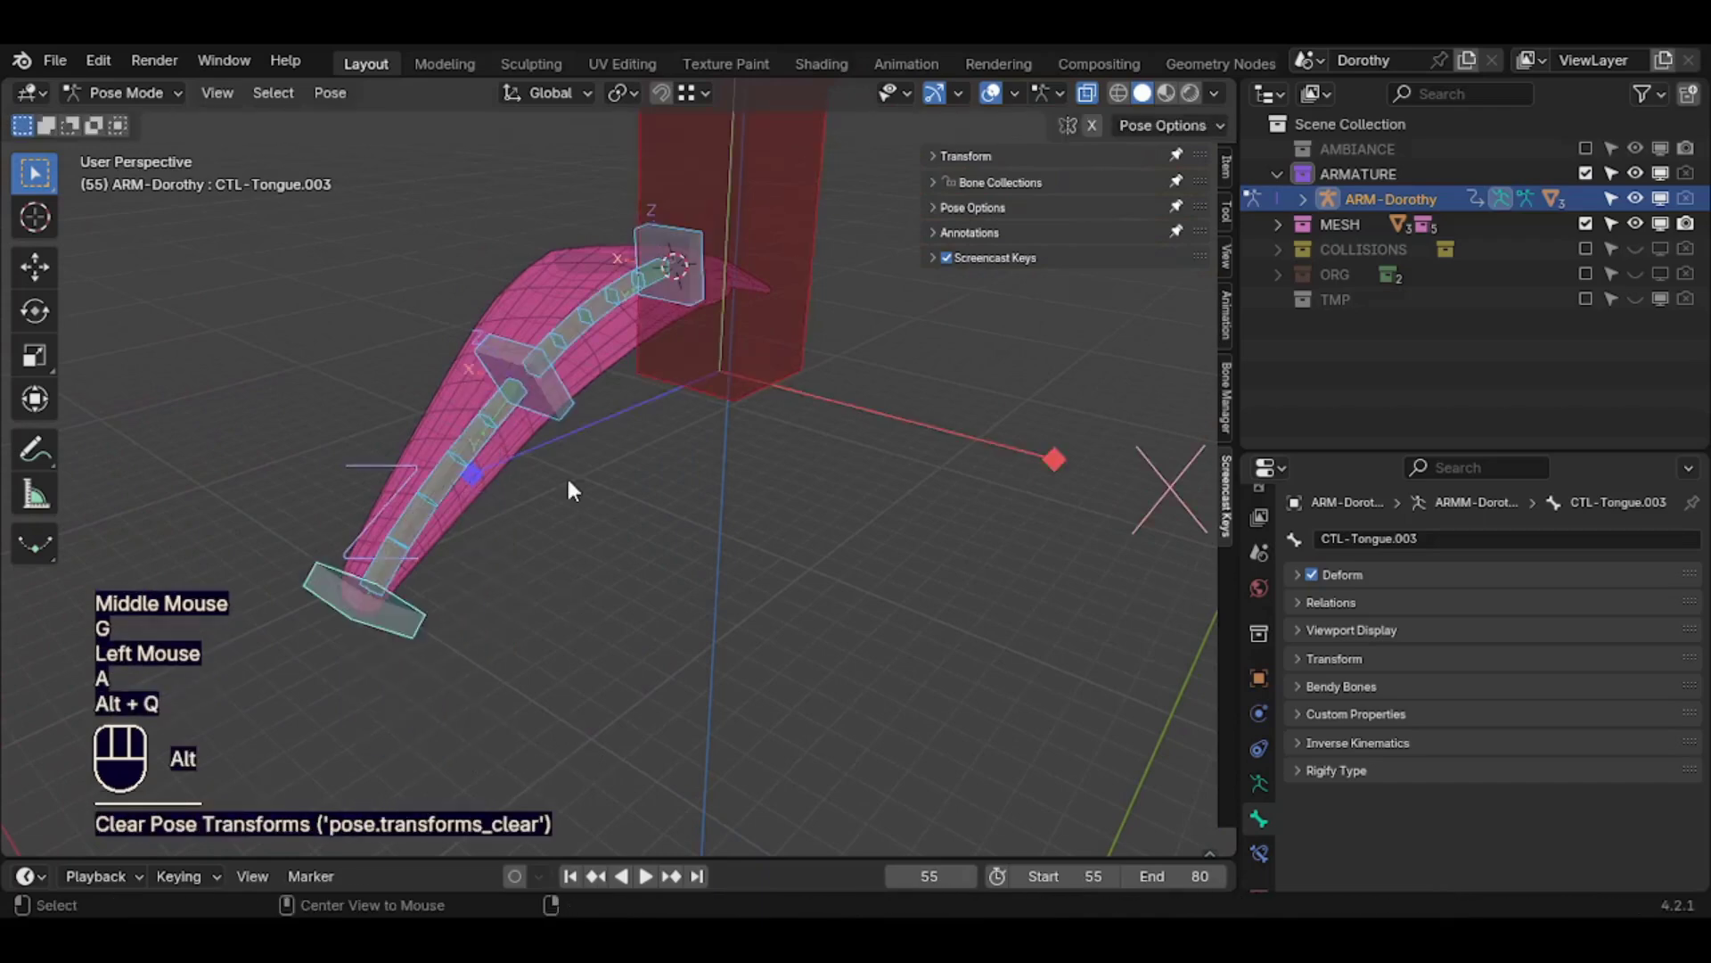
{"action": "key", "text": "alt+q"}
Test-move CTL-Tongue.002, move and rotate CTL-Tongue.001 to check the spline, and clear all pose transforms
{"action": "left_click", "coordinate": [557, 383]}
{"action": "key", "text": "g"}
{"action": "key", "text": "Escape"}
{"action": "middle_click_drag", "start_coordinate": [624, 415], "coordinate": [580, 438]}
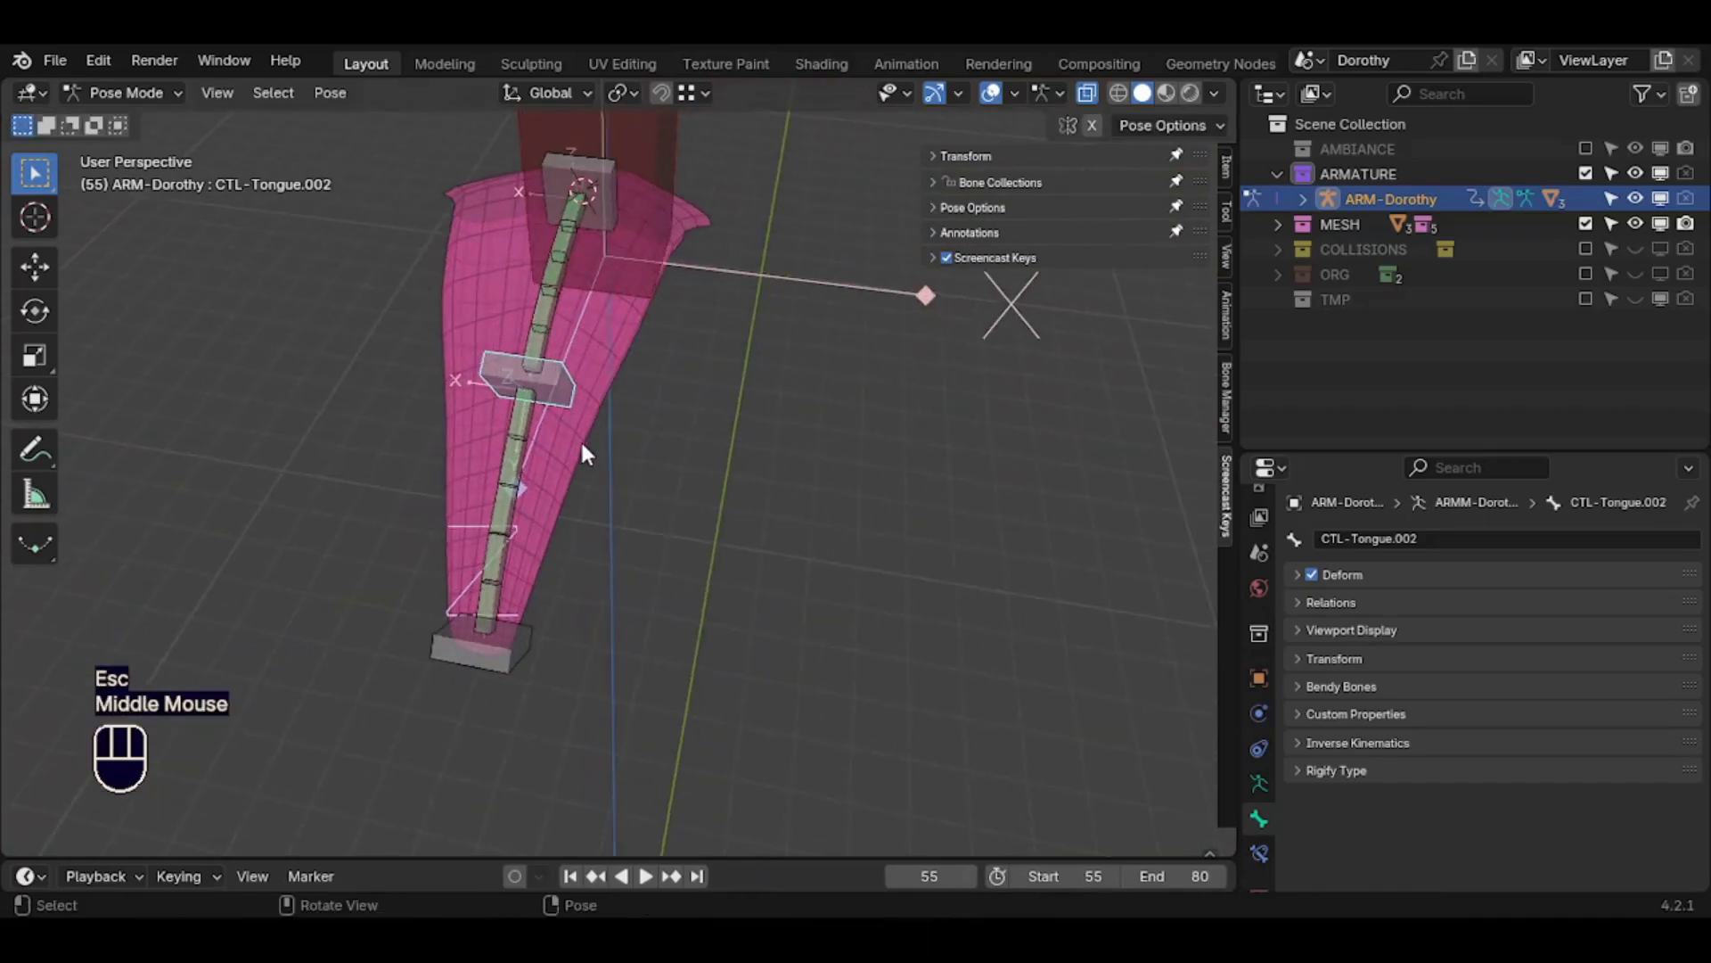
{"action": "double_click", "coordinate": [549, 169]}
{"action": "middle_click_drag", "start_coordinate": [553, 170], "coordinate": [512, 130]}
{"action": "left_click", "coordinate": [513, 132]}
{"action": "key", "text": "g"}
{"action": "middle_click_drag", "start_coordinate": [500, 339], "coordinate": [553, 384]}
{"action": "left_click", "coordinate": [634, 309]}
{"action": "key", "text": "r"}
{"action": "left_click", "coordinate": [459, 445]}
{"action": "key", "text": "a"}
{"action": "key", "text": "alt+q"}
Test-move the middle handle CTL-Tongue.002 once more in the reset pose and cancel the move
{"action": "middle_click_drag", "start_coordinate": [456, 449], "coordinate": [589, 521], "text": "shift"}
{"action": "left_click", "coordinate": [505, 411]}
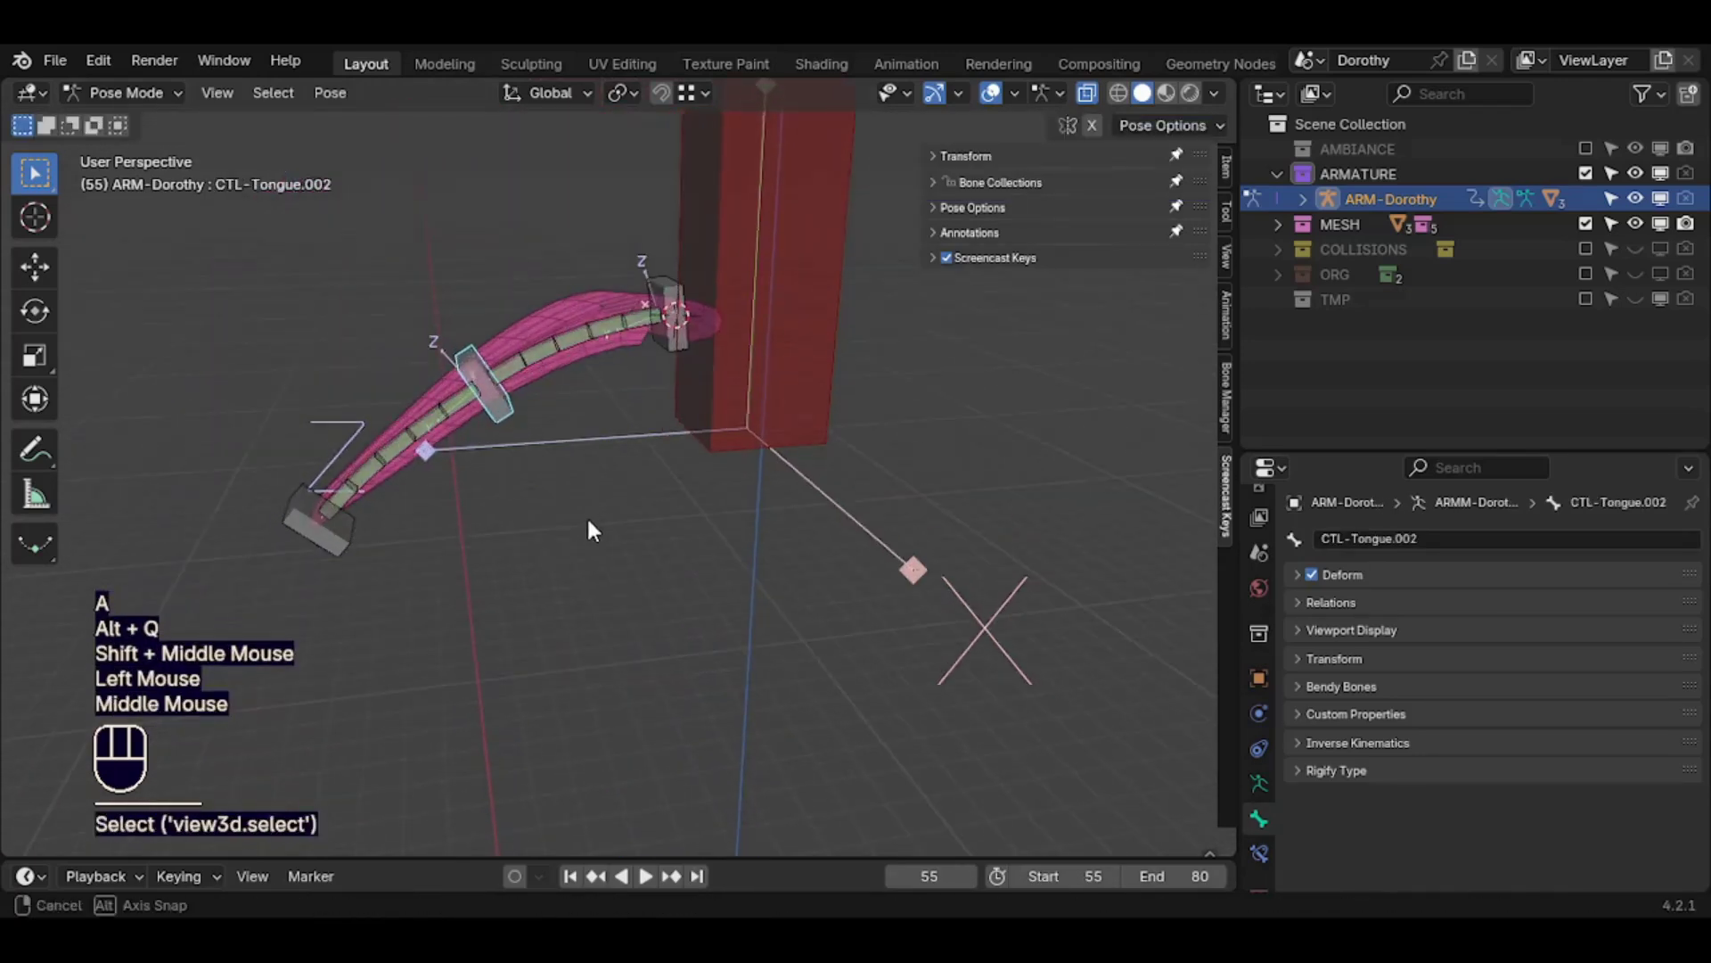
{"action": "key", "text": "g"}
{"action": "key", "text": "Escape"}
{"action": "scroll", "coordinate": [499, 463], "scroll_direction": "up", "scroll_amount": 1}
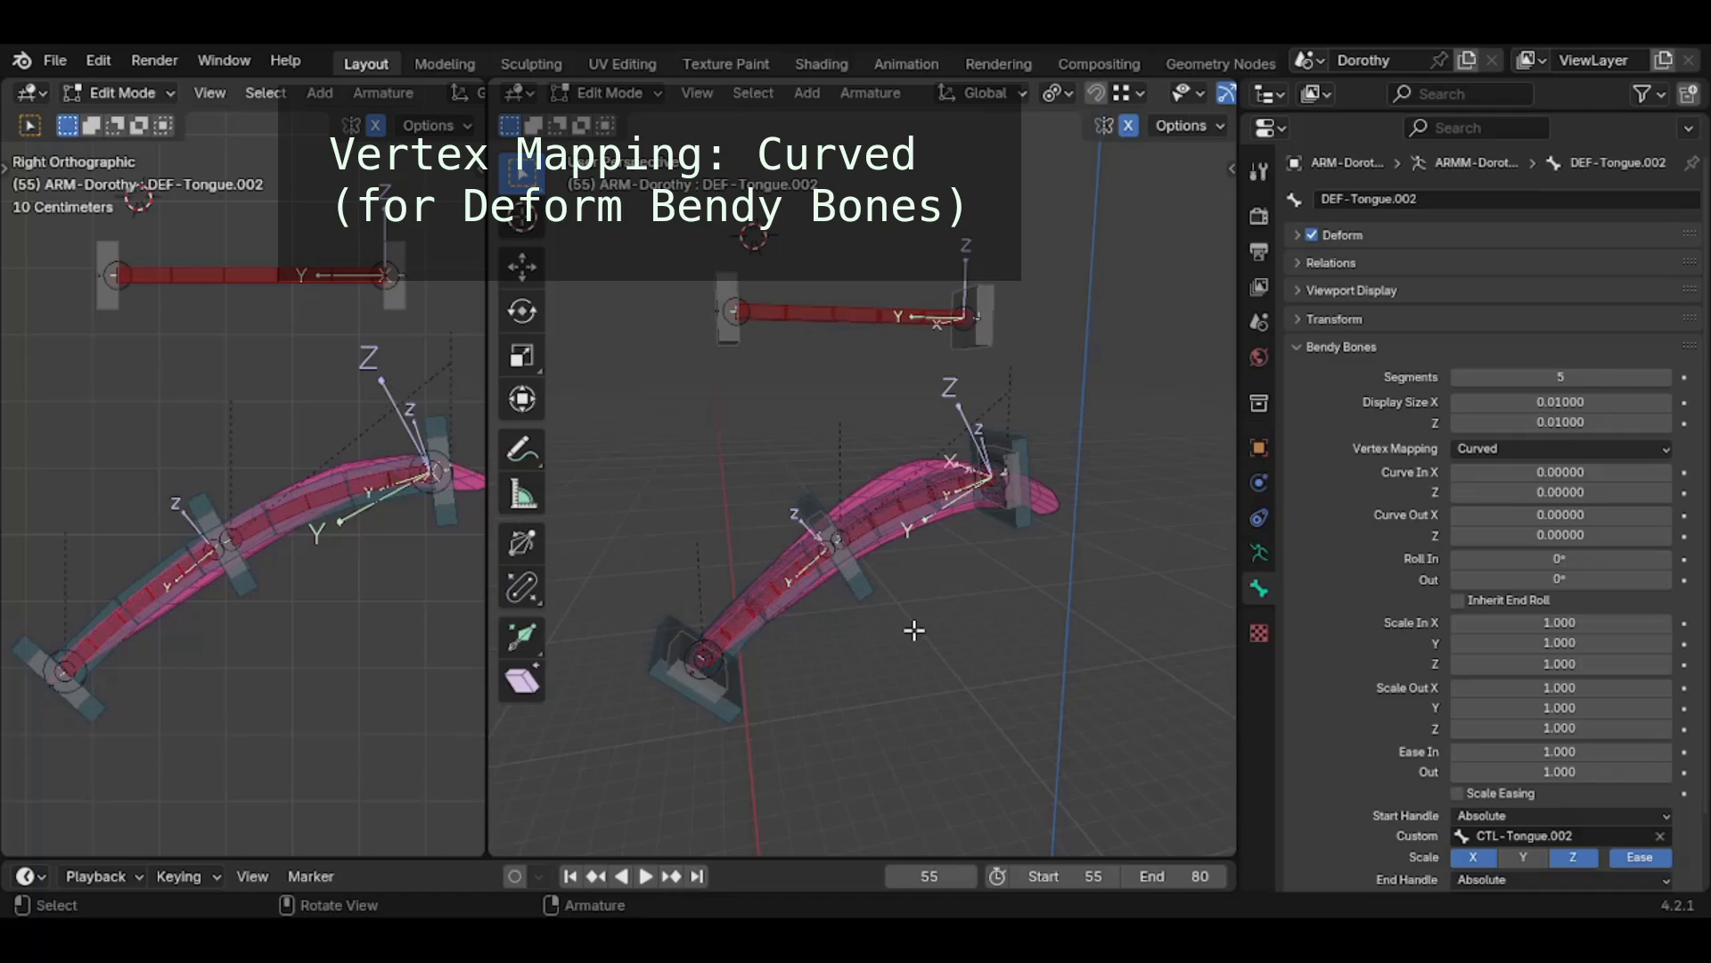
Select the straight bone DEF-Tongue.003 and examine its Vertex Mapping options
{"action": "middle_click_drag", "start_coordinate": [935, 657], "coordinate": [961, 644], "text": "shift"}
{"action": "left_click", "coordinate": [309, 284]}
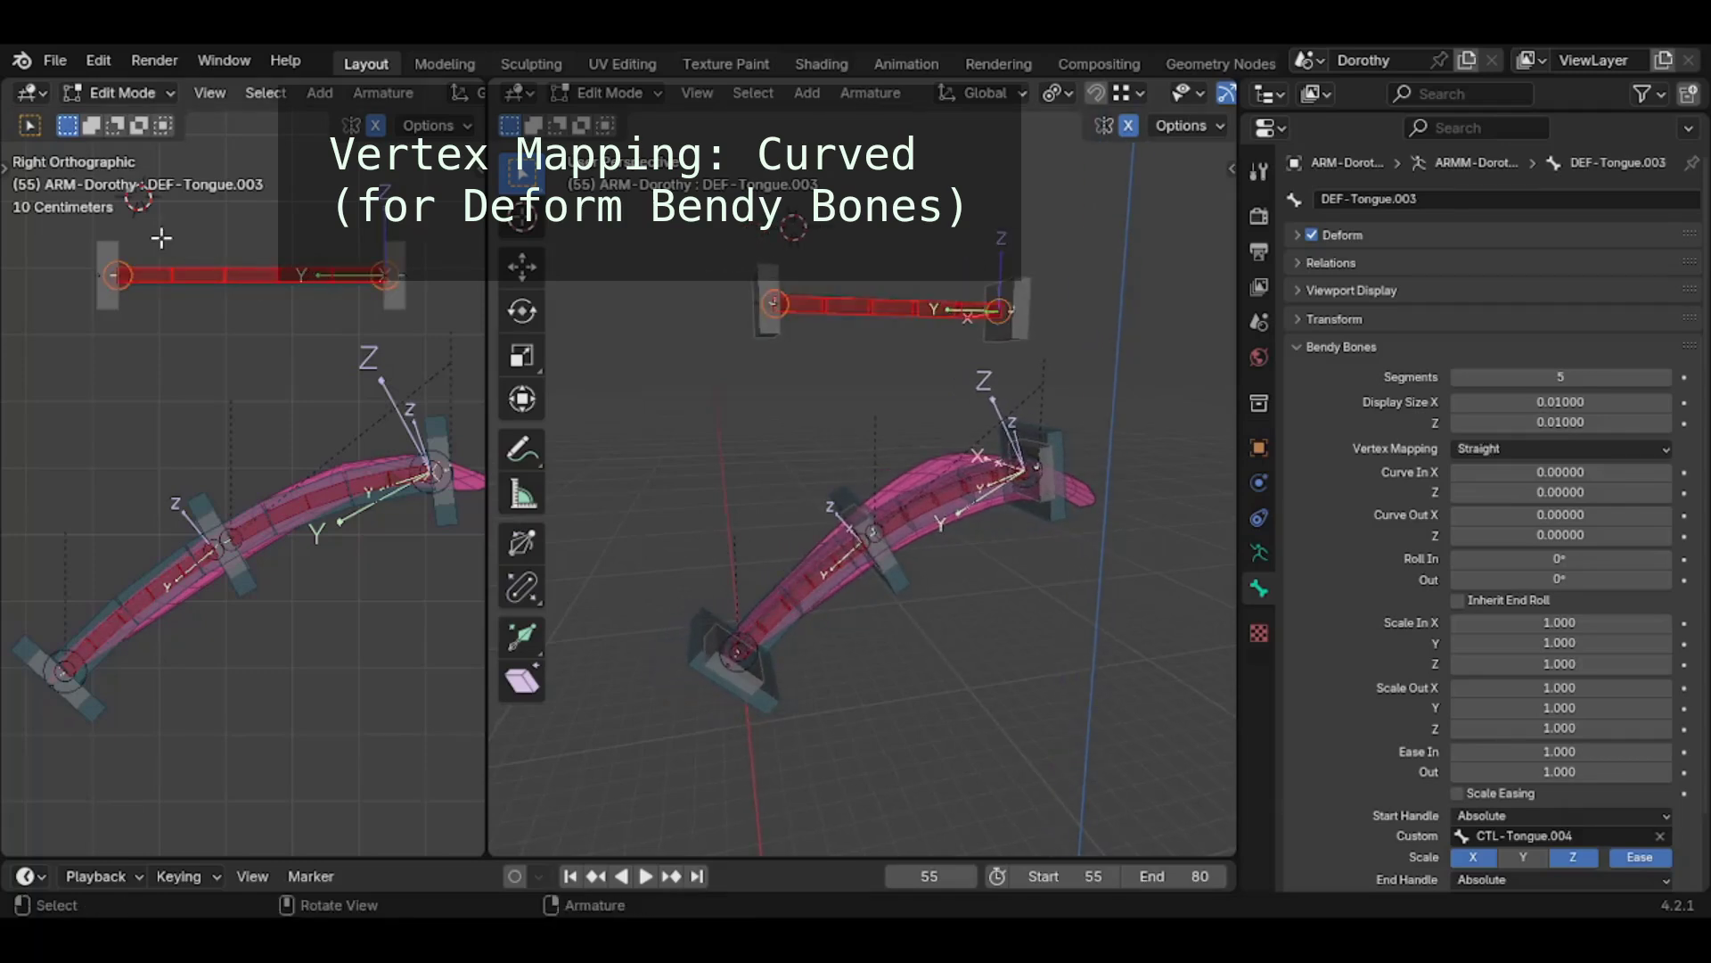
{"action": "left_click", "coordinate": [1552, 448]}
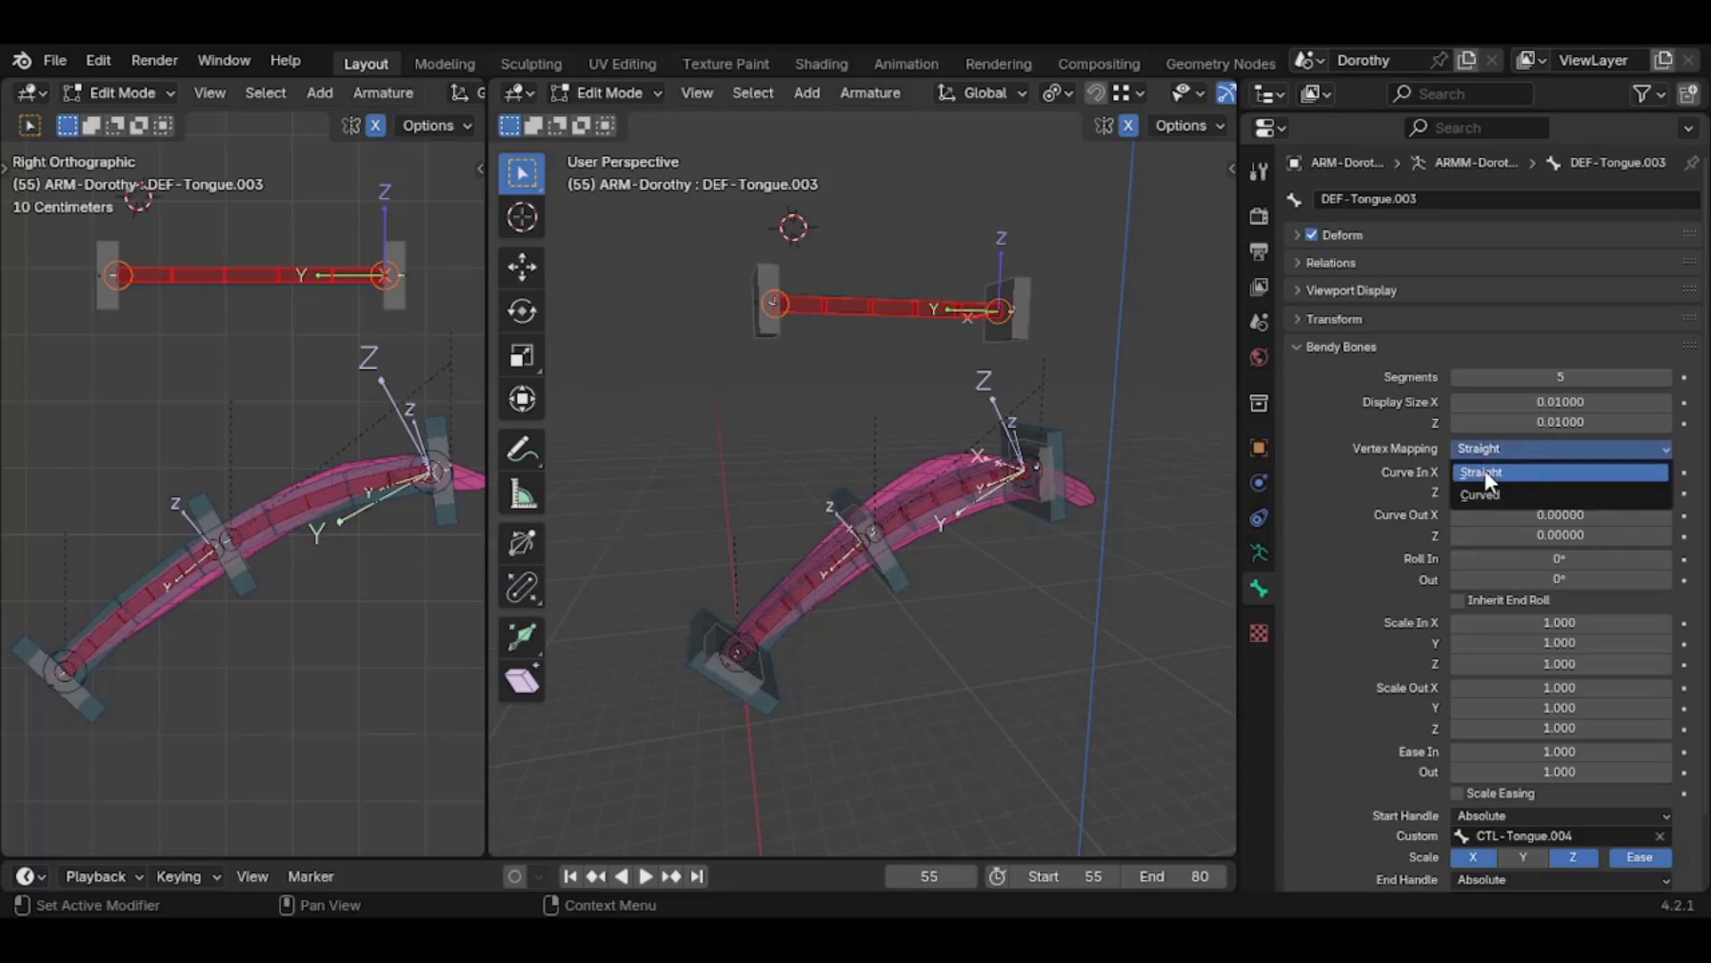
Select the curved bones DEF-Tongue.001 and DEF-Tongue.002 and choose Curved as the Vertex Mapping of DEF-Tongue.002
{"action": "left_click", "coordinate": [942, 502]}
{"action": "left_click", "coordinate": [940, 495], "text": "shift"}
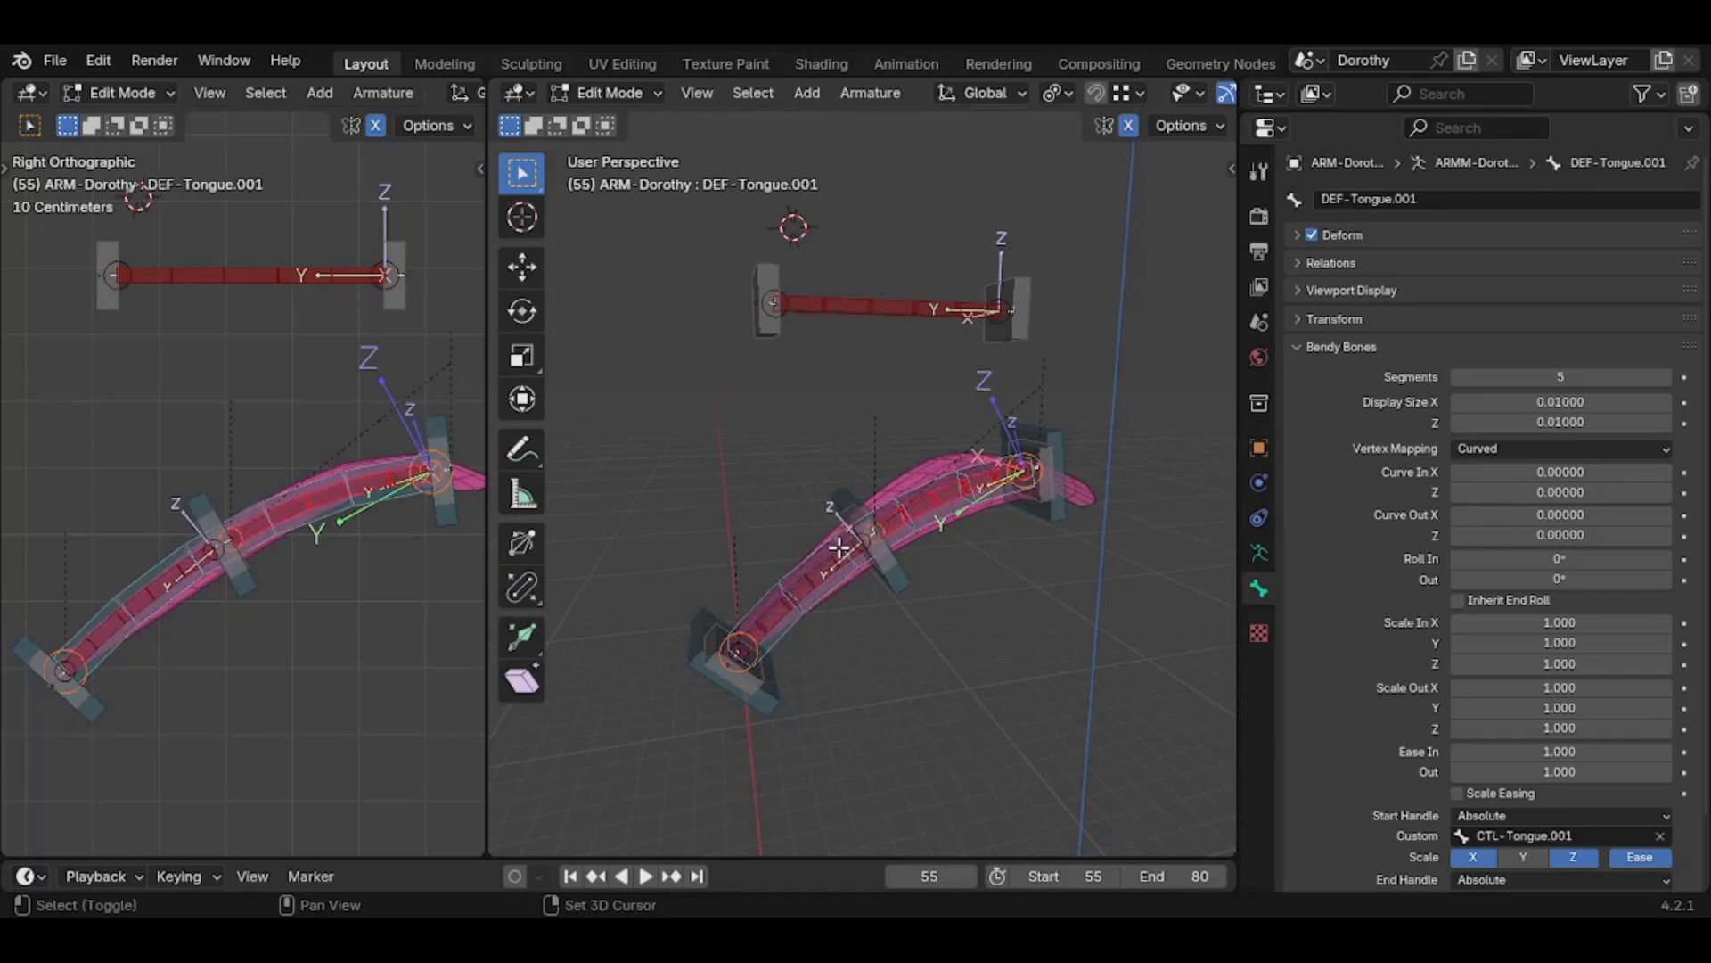
{"action": "left_click", "coordinate": [815, 574], "text": "alt"}
{"action": "left_click", "coordinate": [795, 581]}
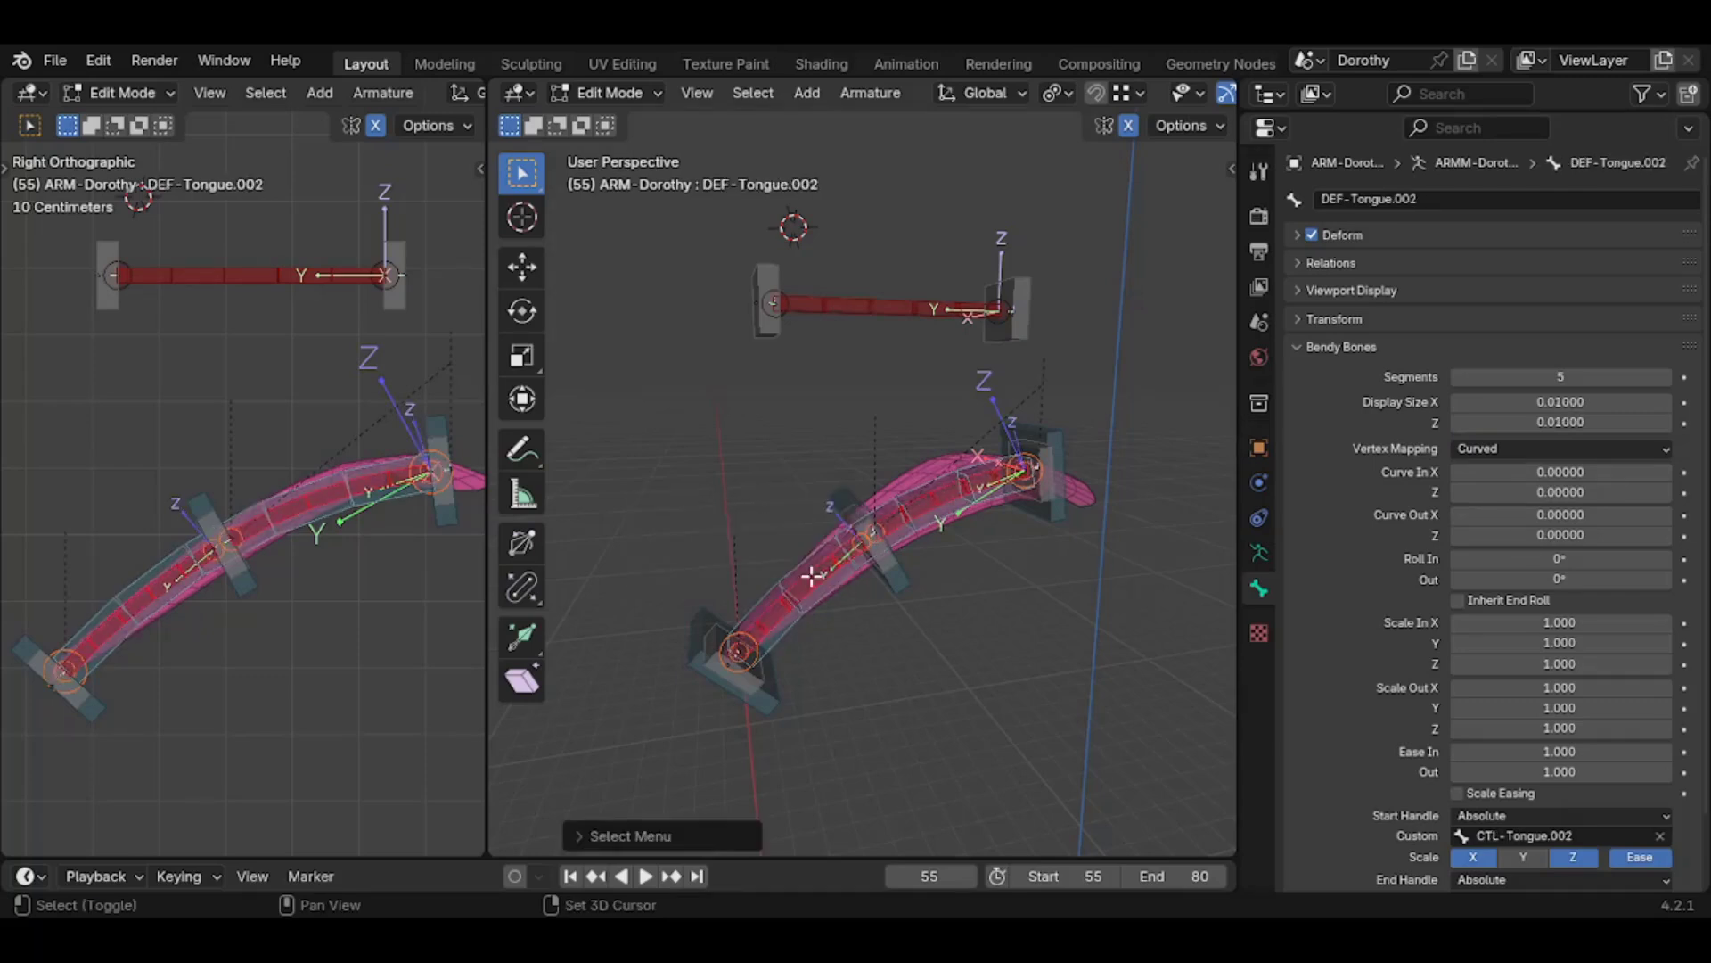
{"action": "left_click", "coordinate": [1503, 446]}
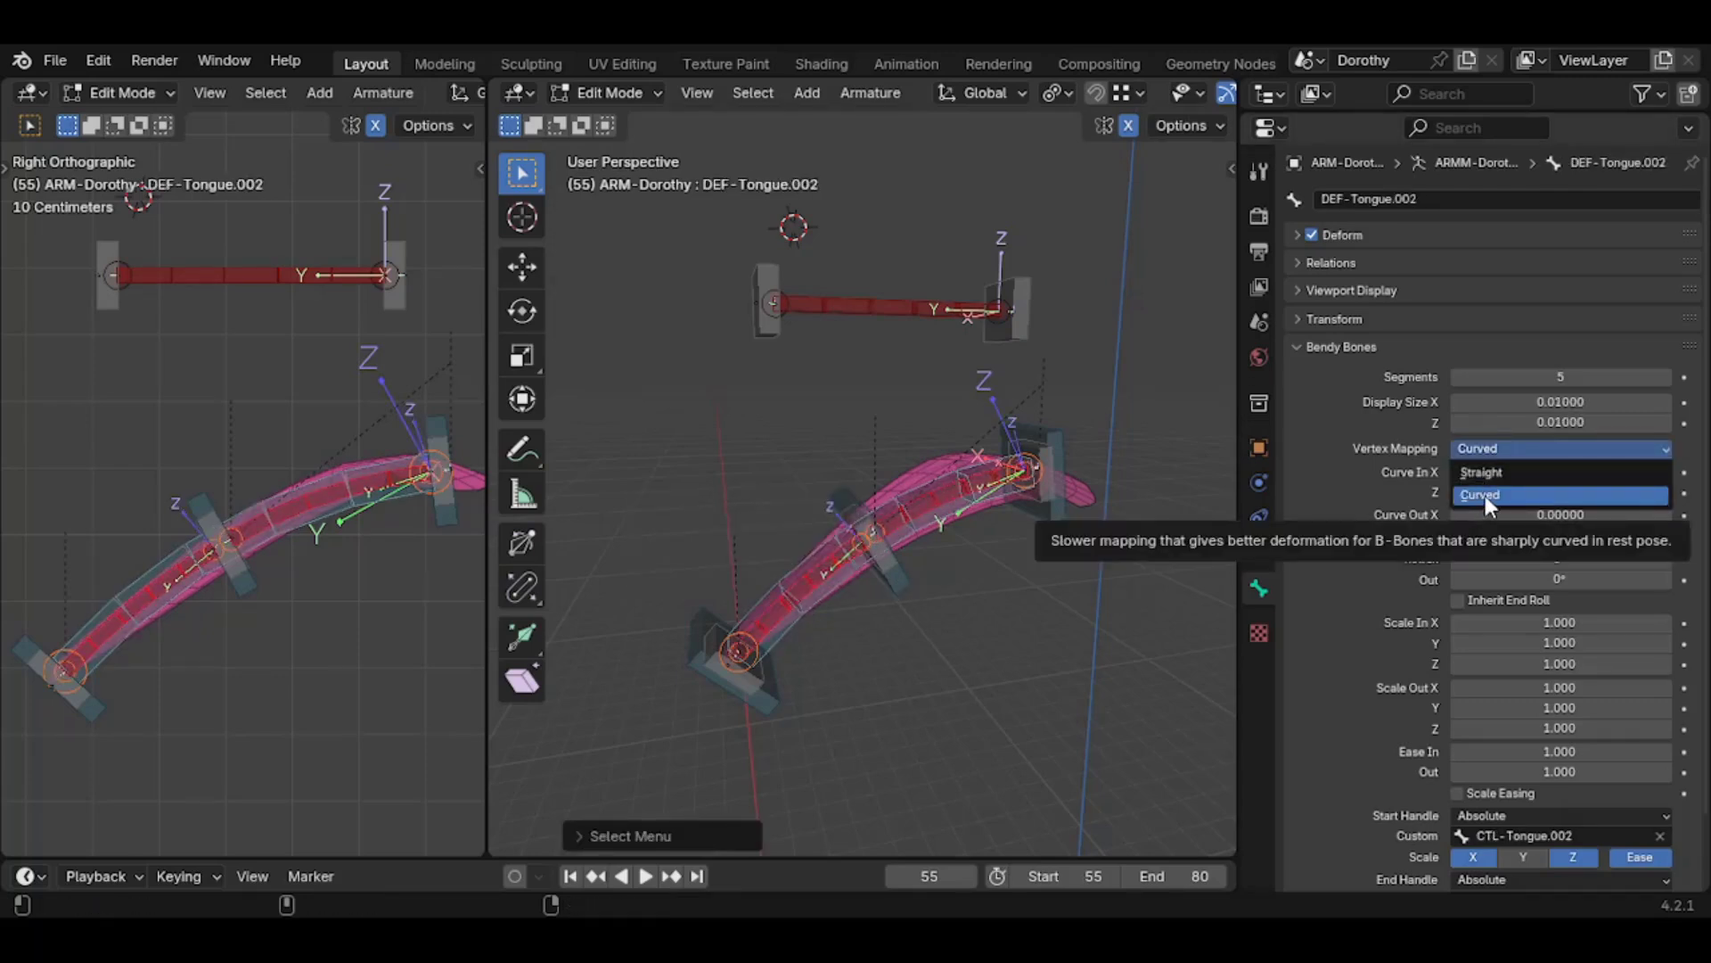
{"action": "left_click", "coordinate": [1521, 492]}
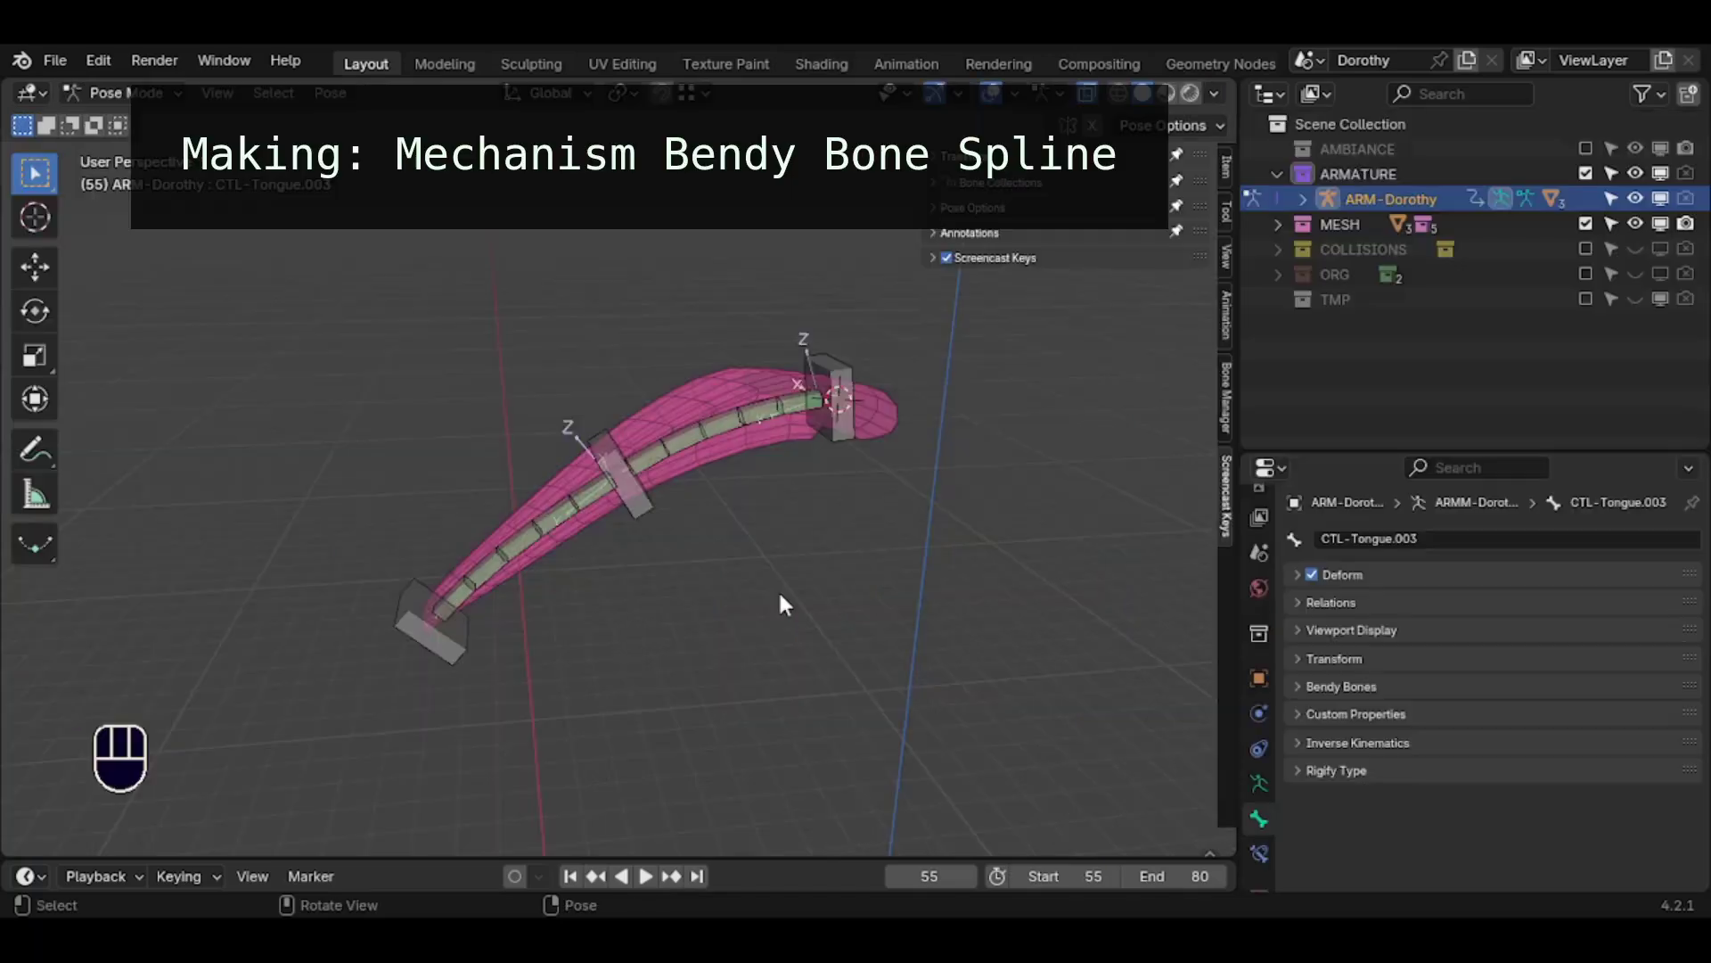
Turn off Deform for all bones of the tongue rig at once
{"action": "key", "text": "a"}
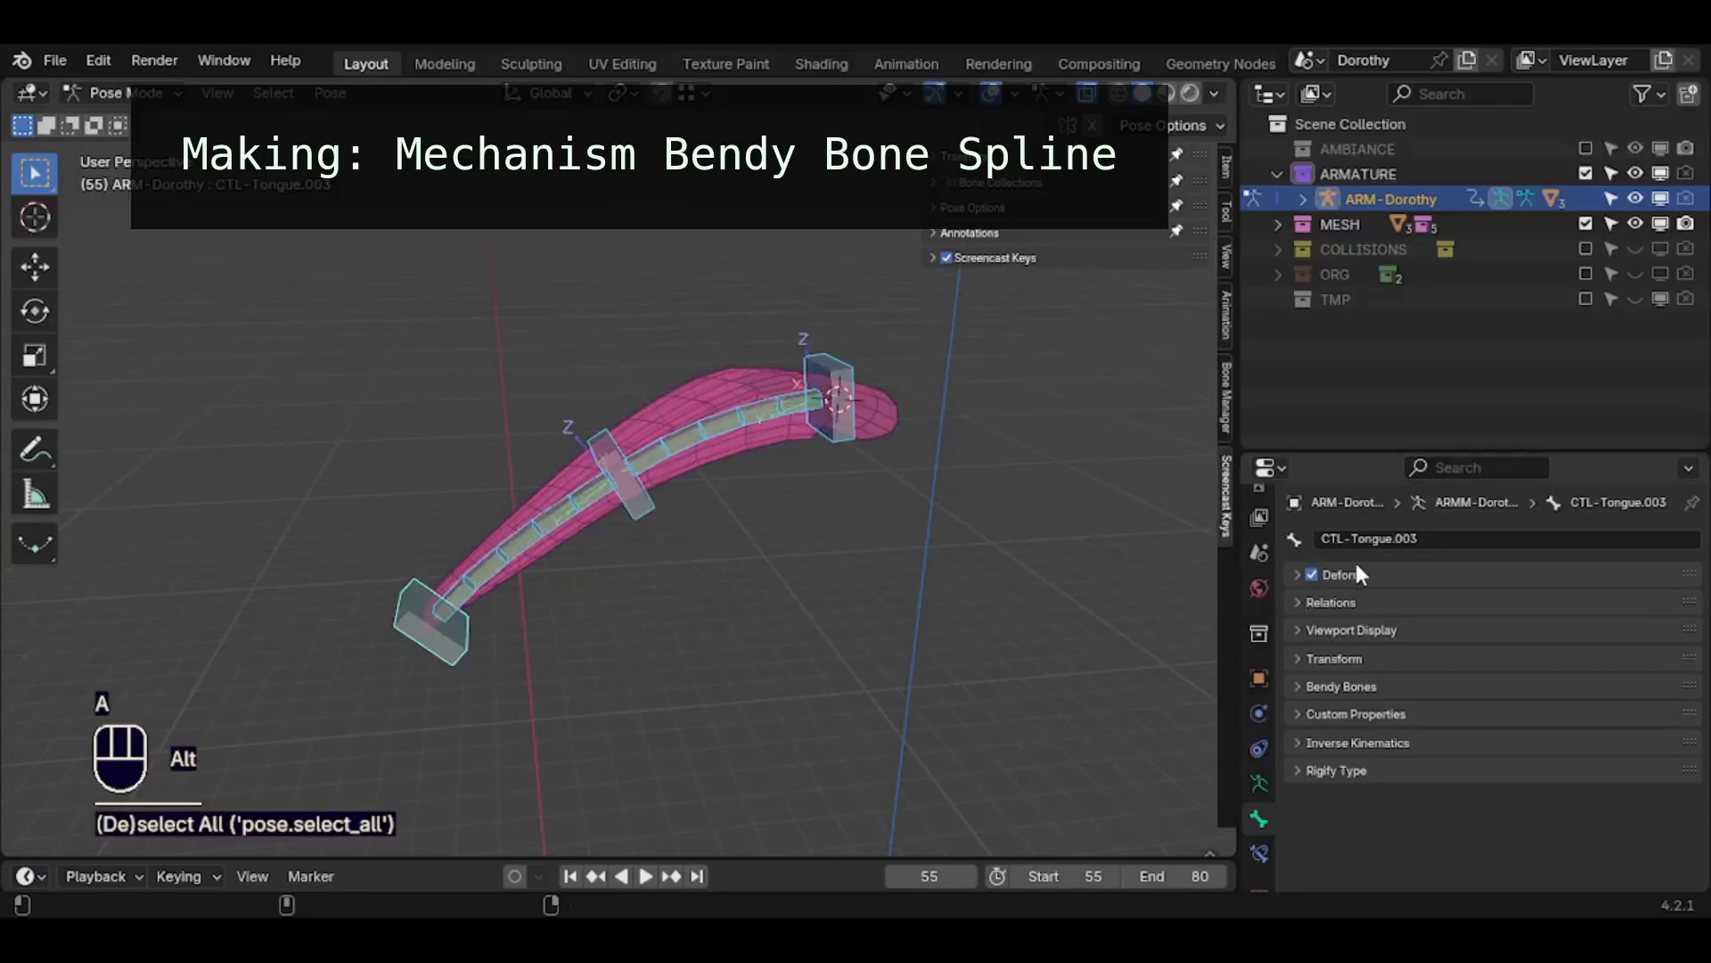
{"action": "left_click", "coordinate": [1312, 574], "text": "alt"}
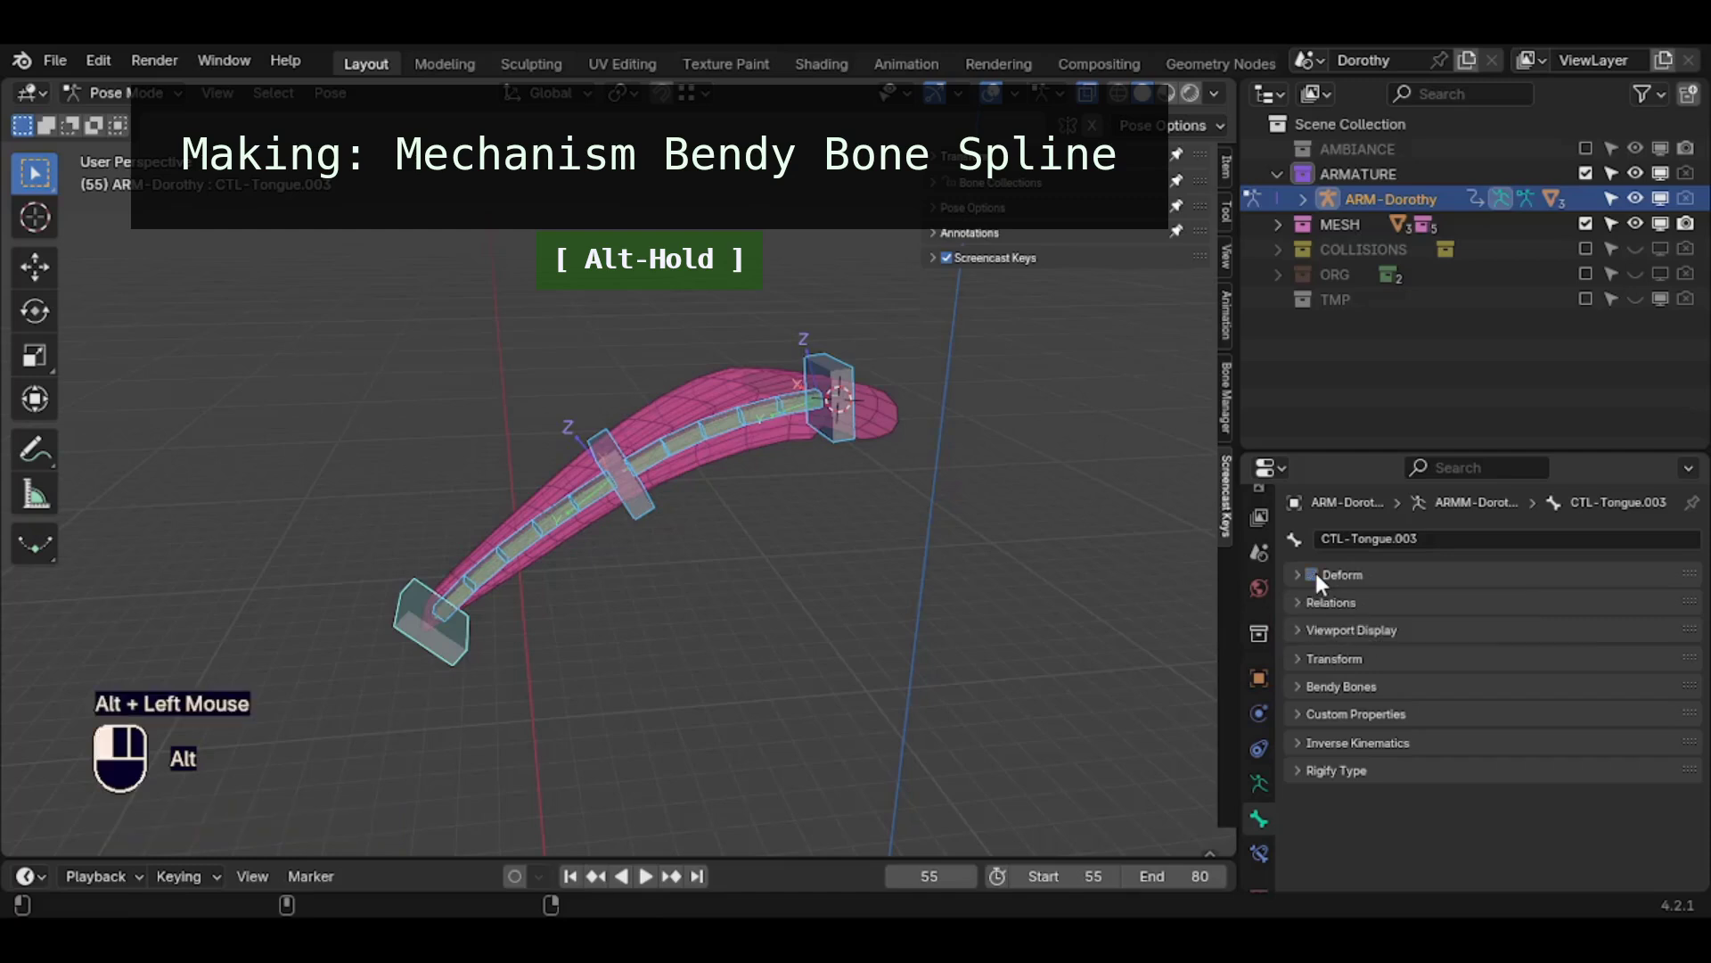
Turn on Deform for the two bendy bones DEF-Tongue.001 and DEF-Tongue.002 at once
{"action": "key", "text": "a"}
{"action": "left_click", "coordinate": [564, 517]}
{"action": "left_click", "coordinate": [686, 441], "text": "shift"}
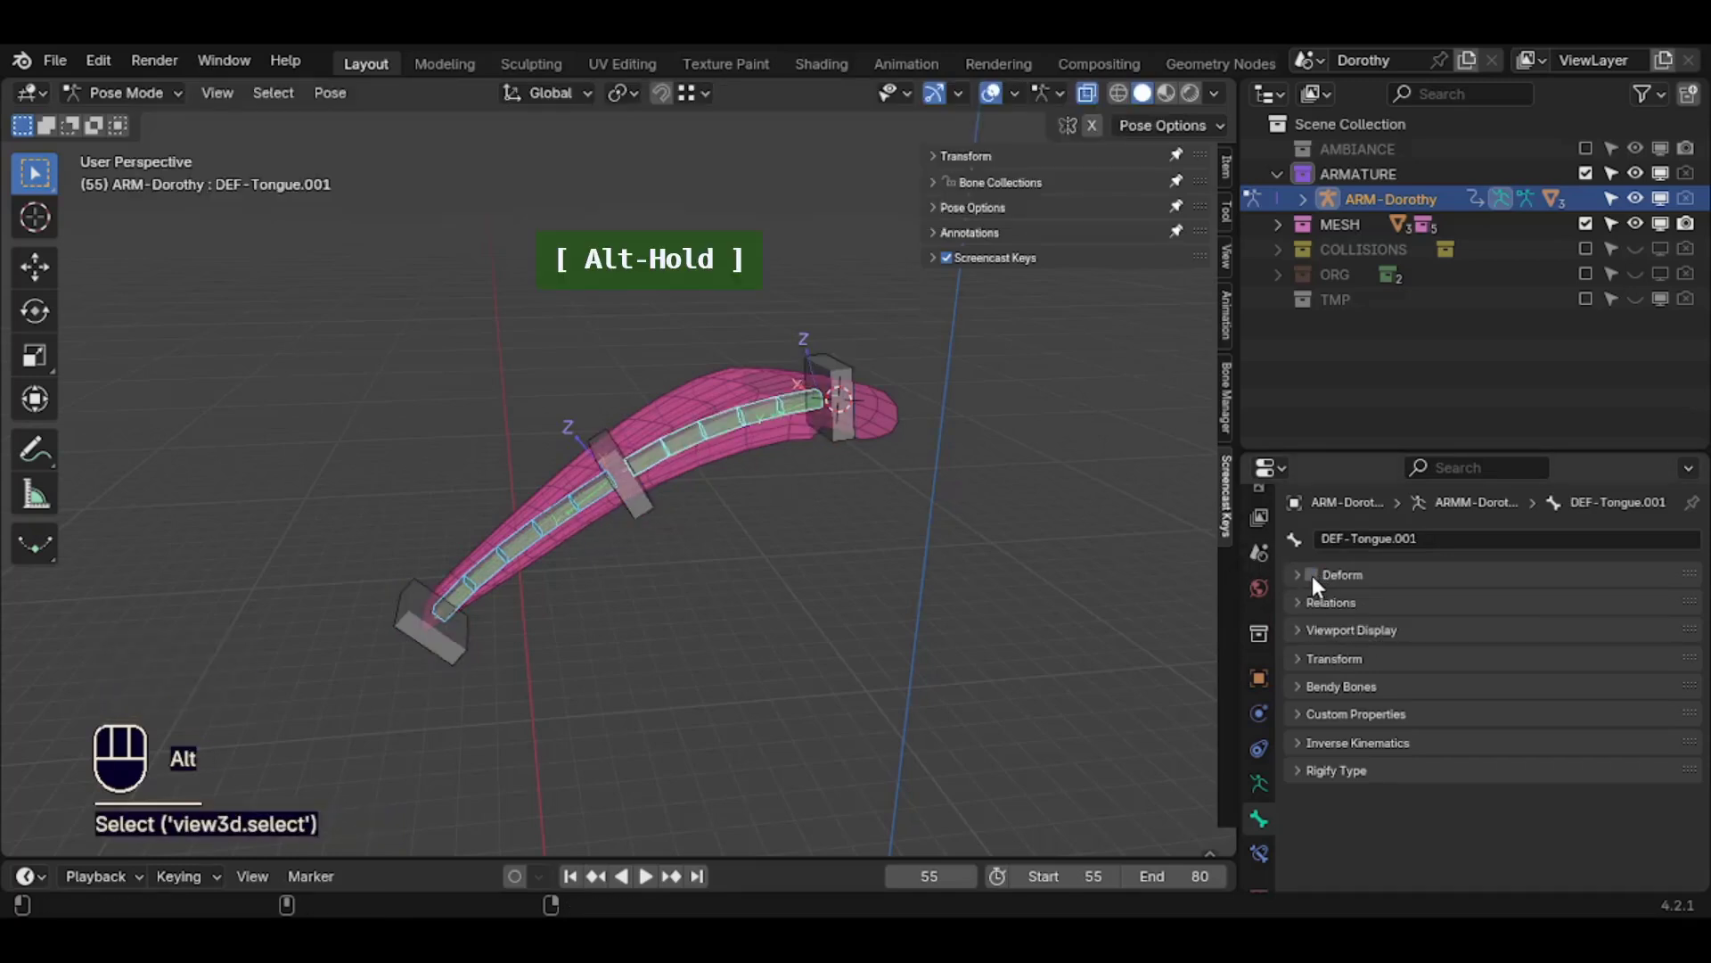
{"action": "left_click", "coordinate": [1311, 575], "text": "alt"}
{"action": "middle_click_drag", "start_coordinate": [763, 522], "coordinate": [777, 542], "text": "shift"}
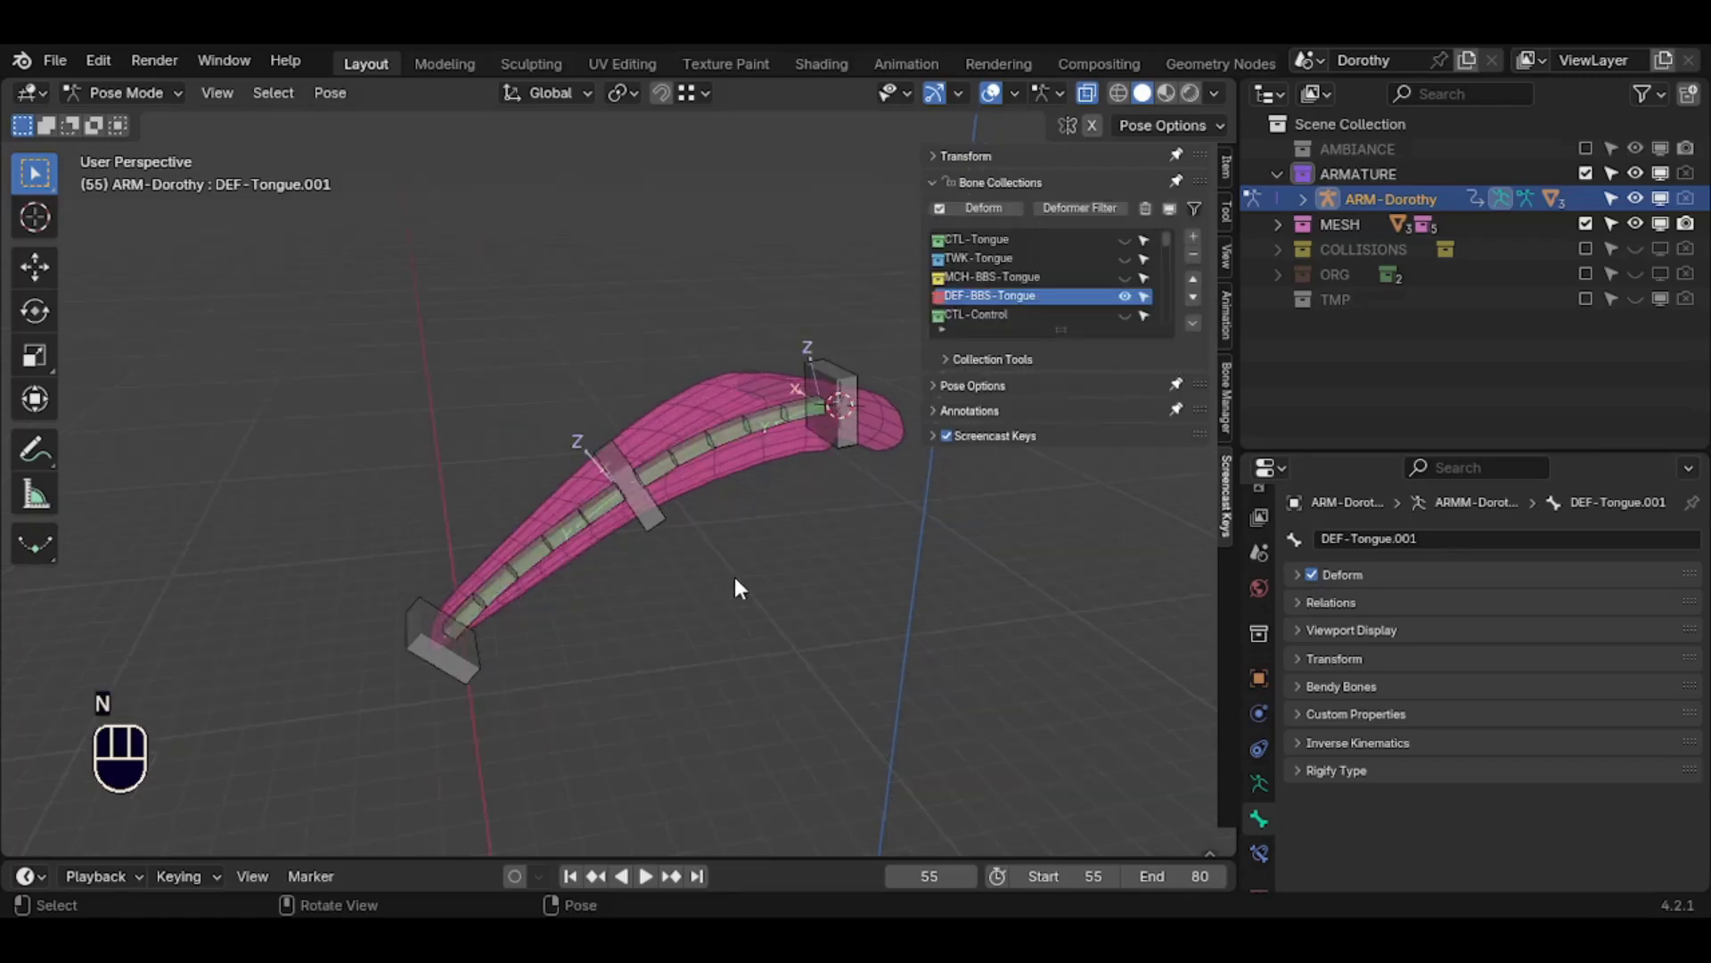
Duplicate all tongue bones in place in Edit Mode, move the copies to the MCH-BBS-Tongue collection and show only that collection
{"action": "key", "text": "a"}
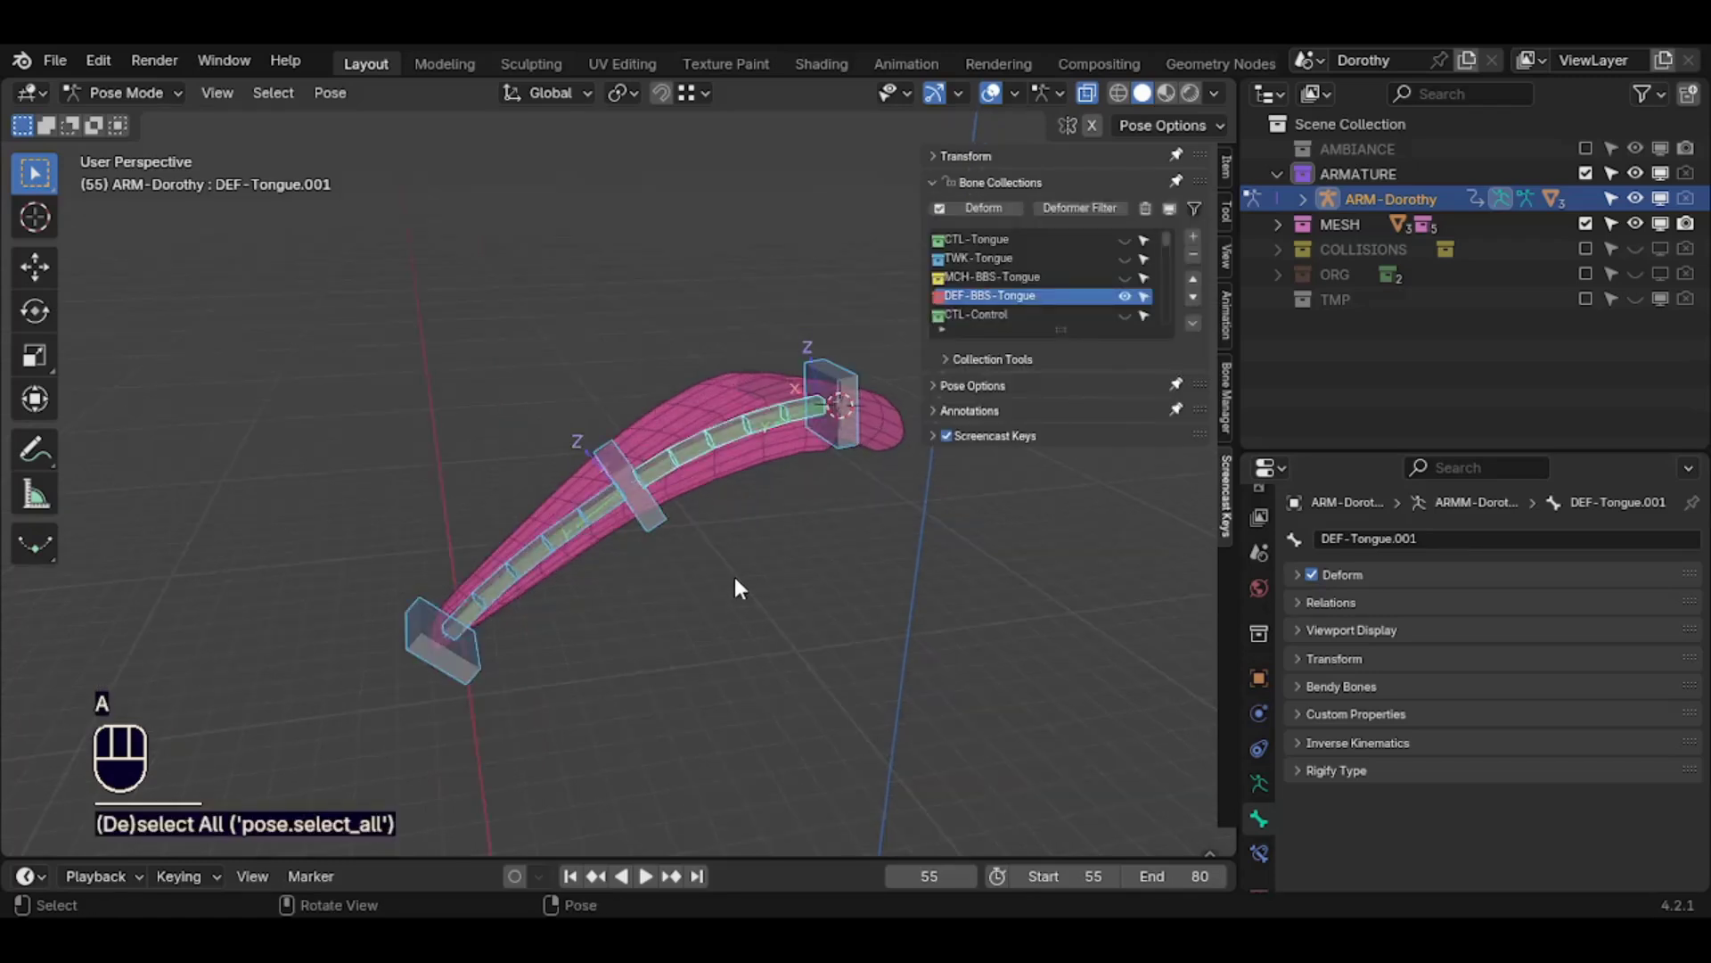
{"action": "key", "text": "Tab"}
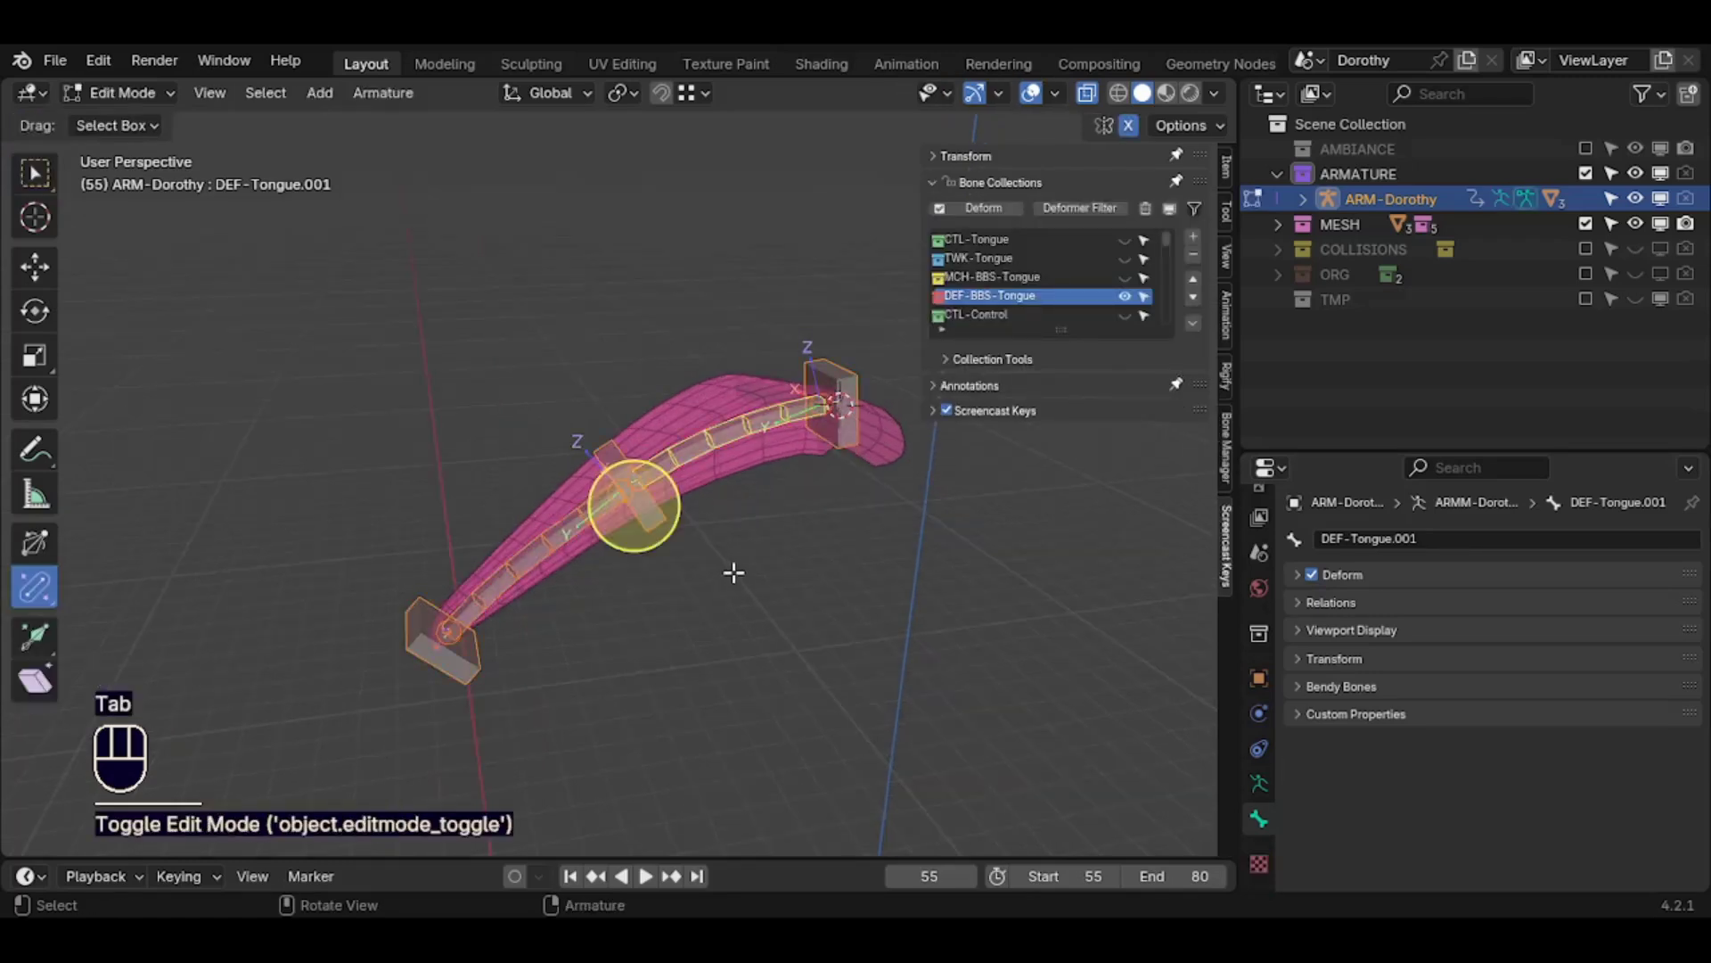
{"action": "key", "text": "shift+d"}
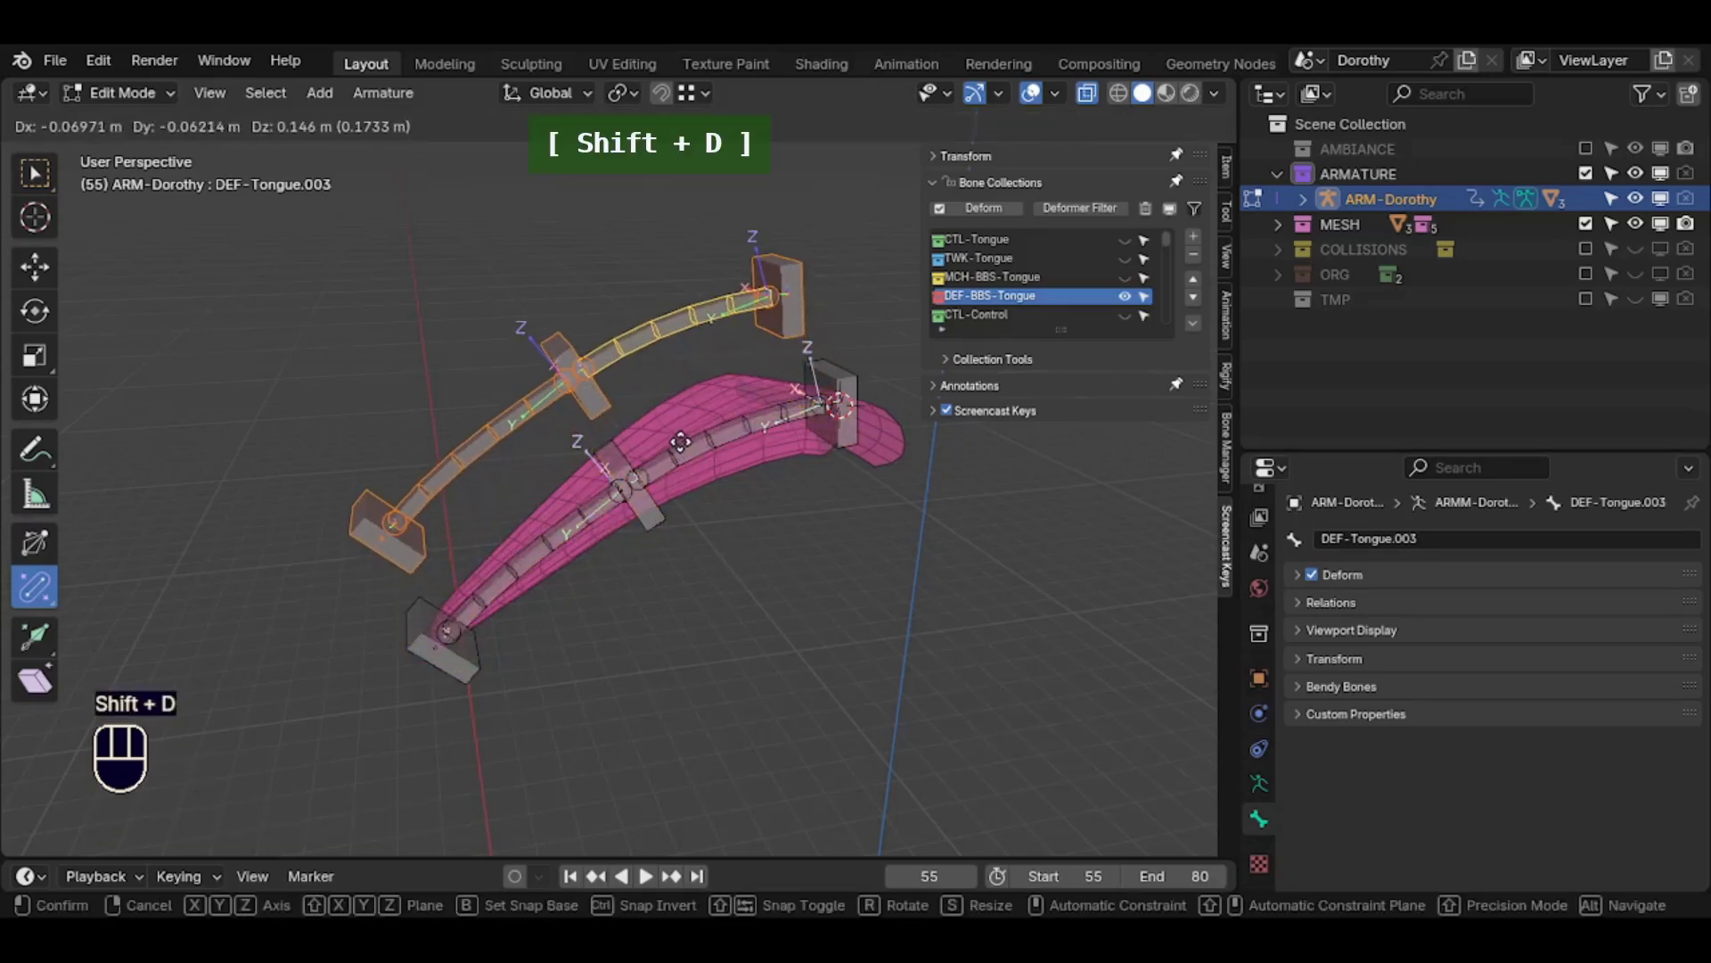
{"action": "key", "text": "Escape"}
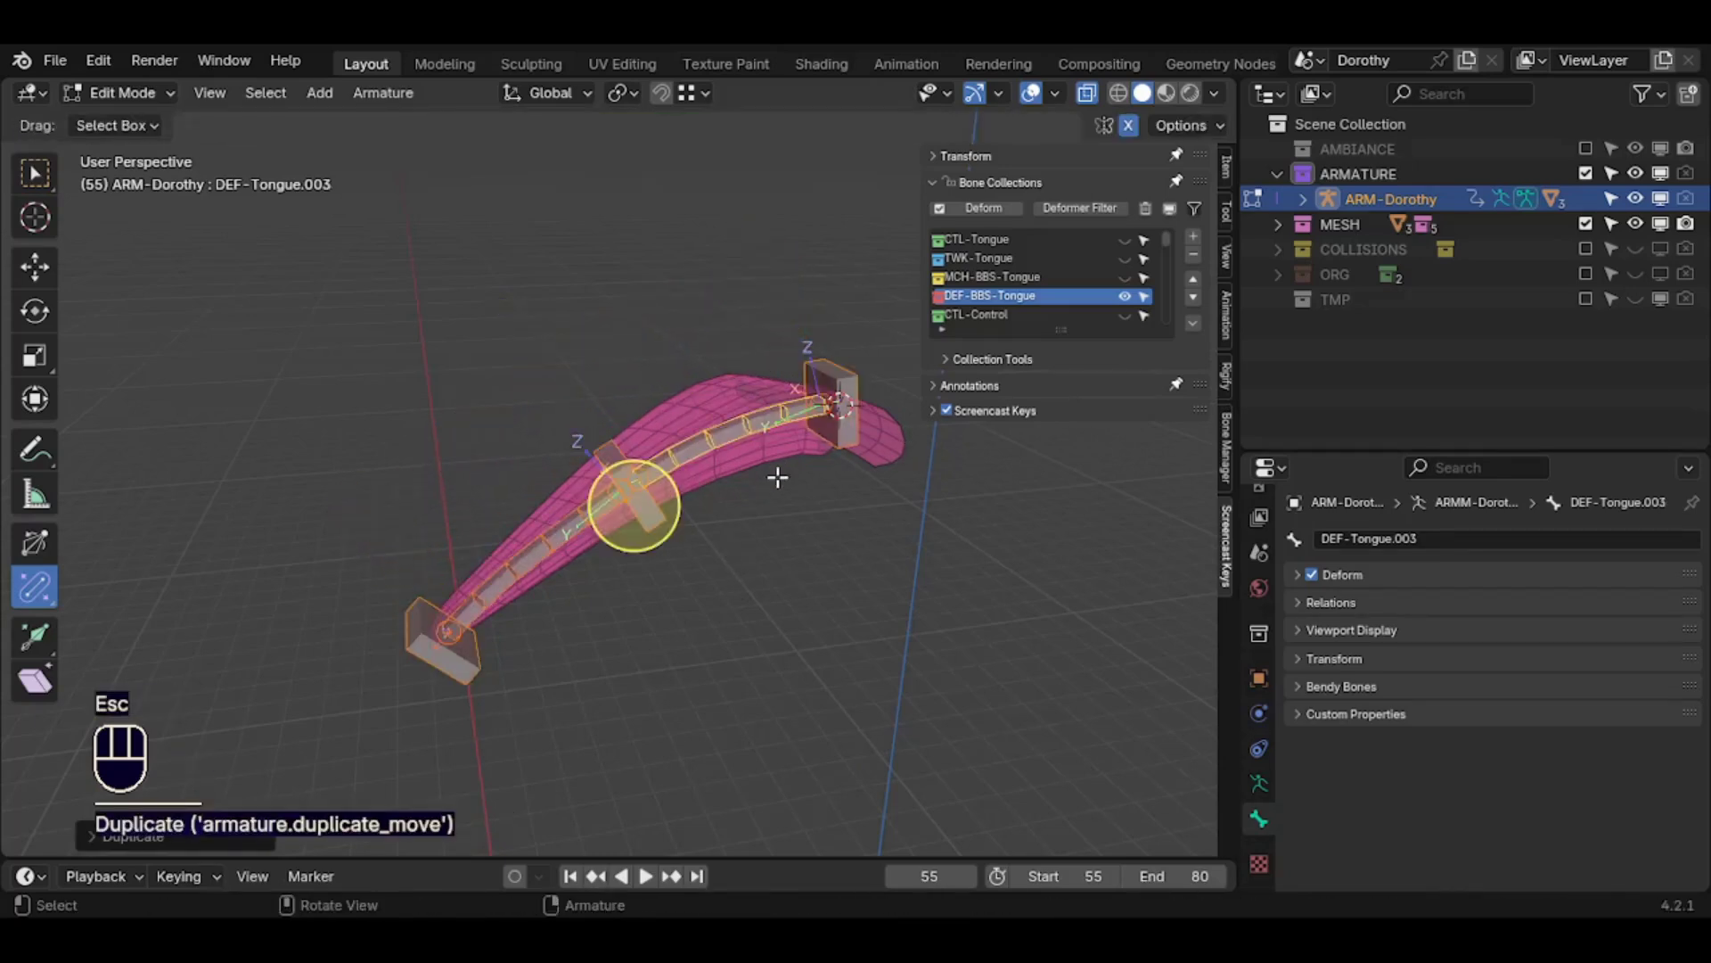
{"action": "key", "text": "alt+m"}
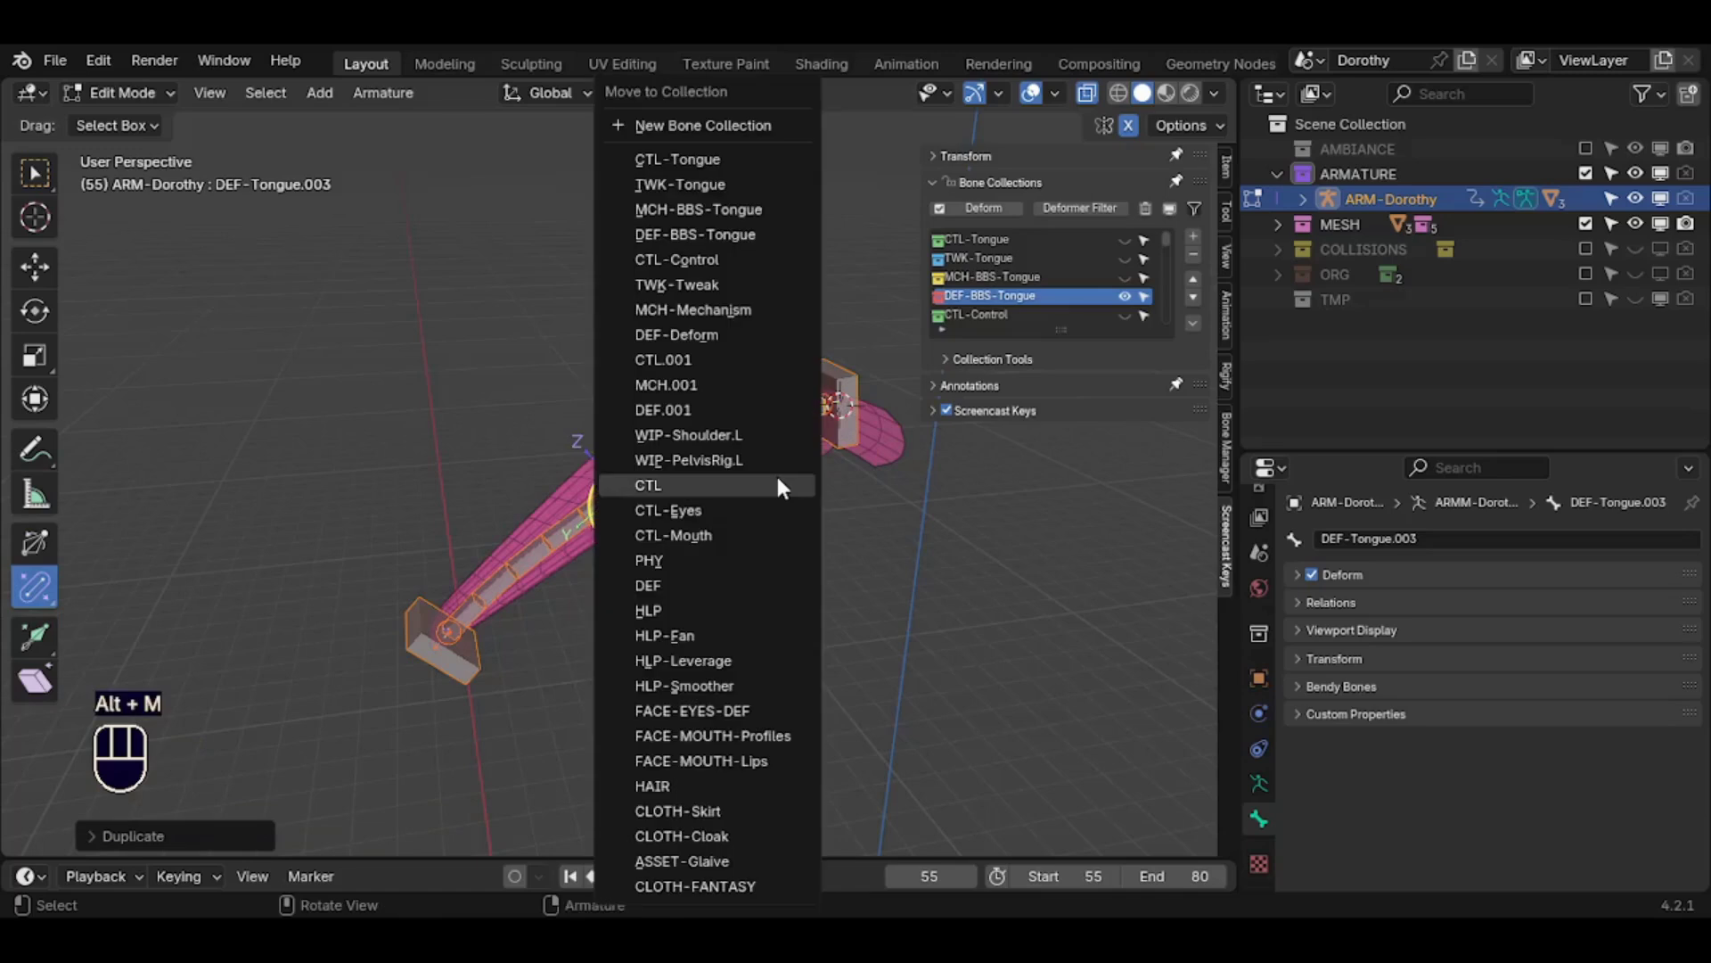
{"action": "left_click", "coordinate": [698, 210]}
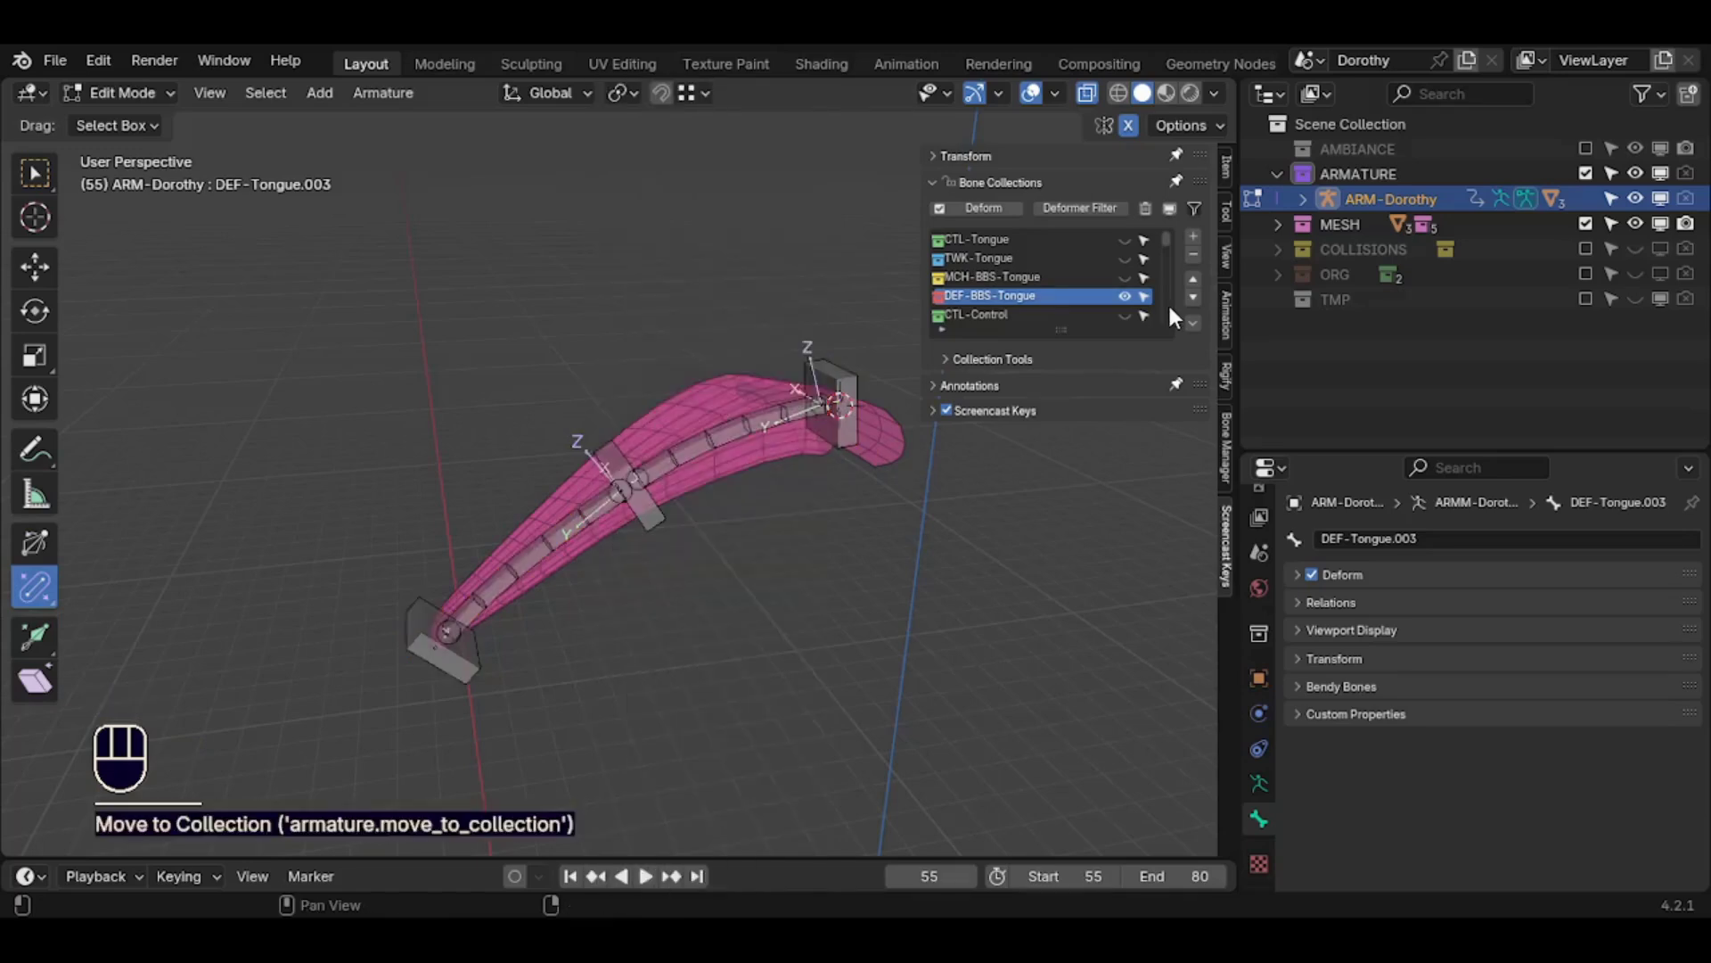
{"action": "left_click", "coordinate": [1125, 277]}
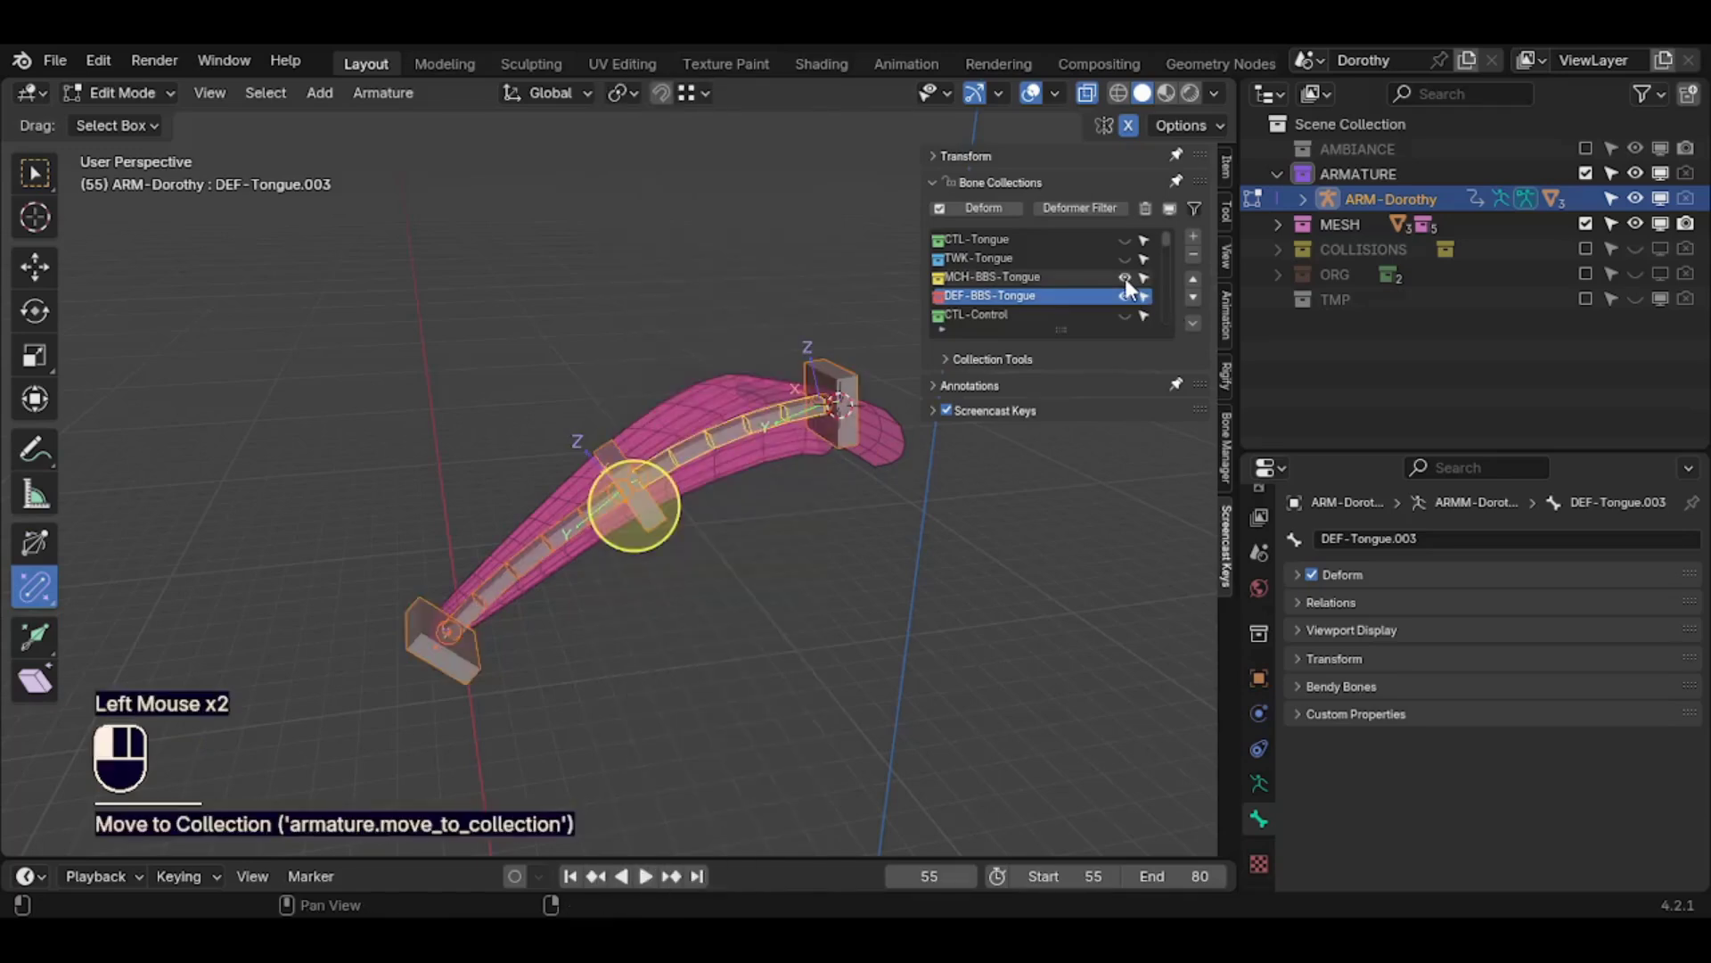
Delete the duplicated middle handle CTL-Tongue.005 and the duplicated bendy bone between it and the end handle
{"action": "key", "text": "alt+a"}
{"action": "left_click", "coordinate": [669, 533]}
{"action": "key", "text": "x"}
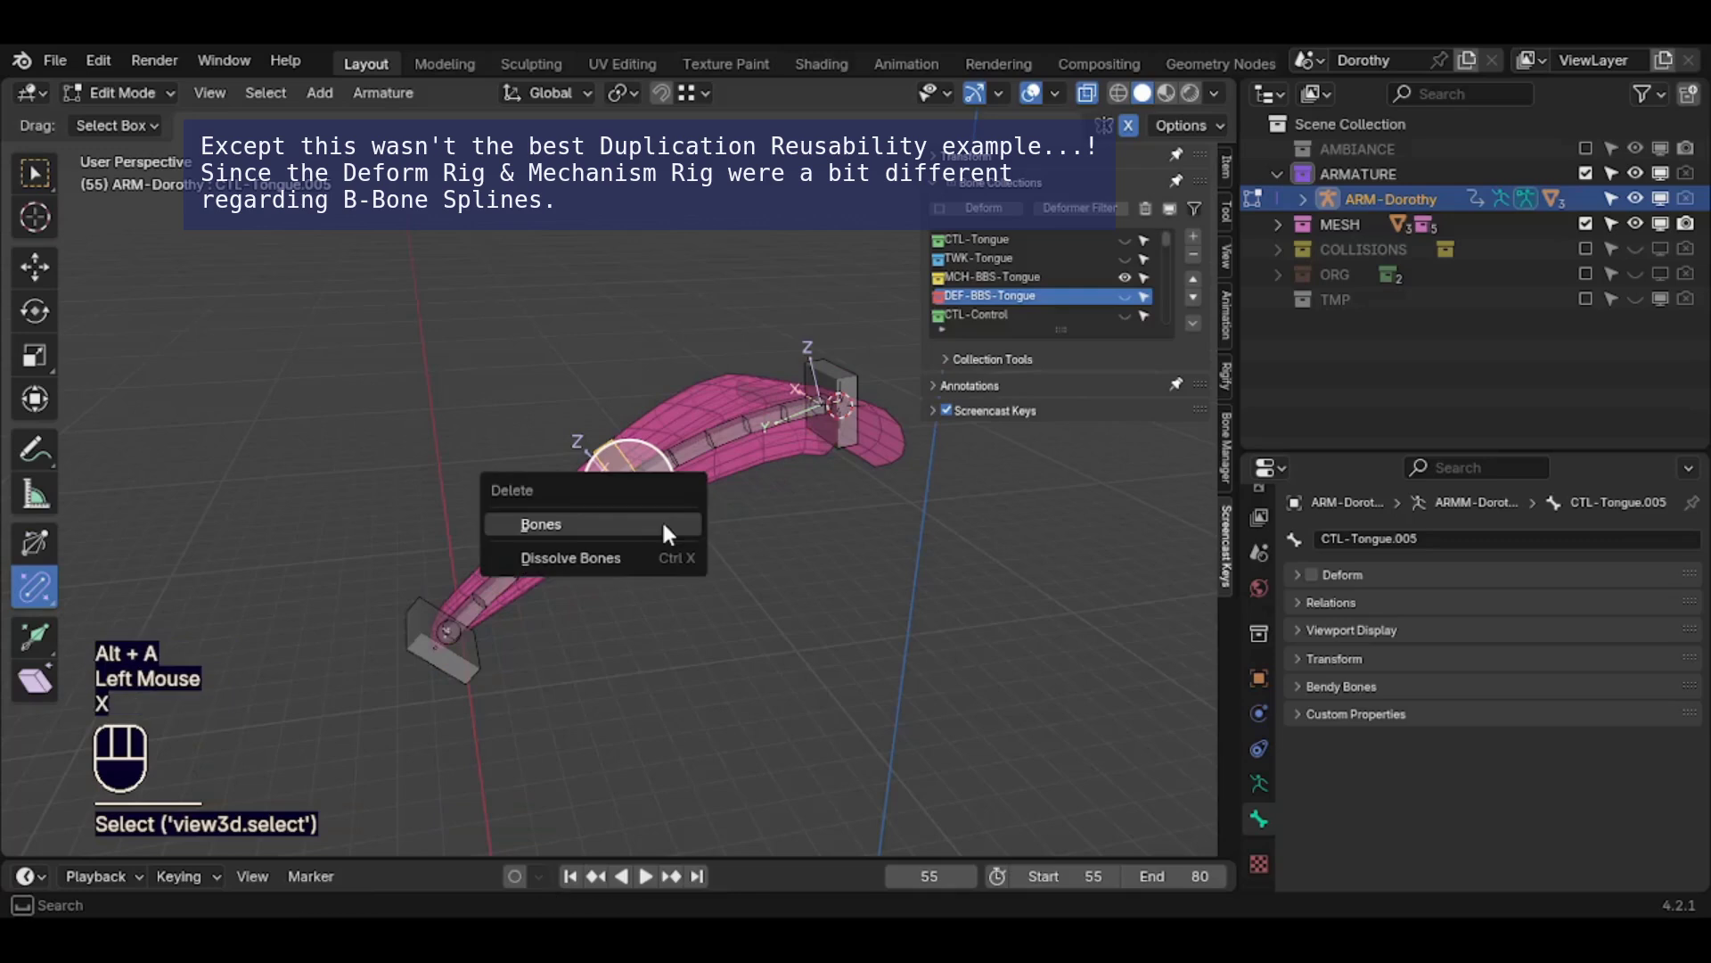
{"action": "left_click", "coordinate": [663, 526]}
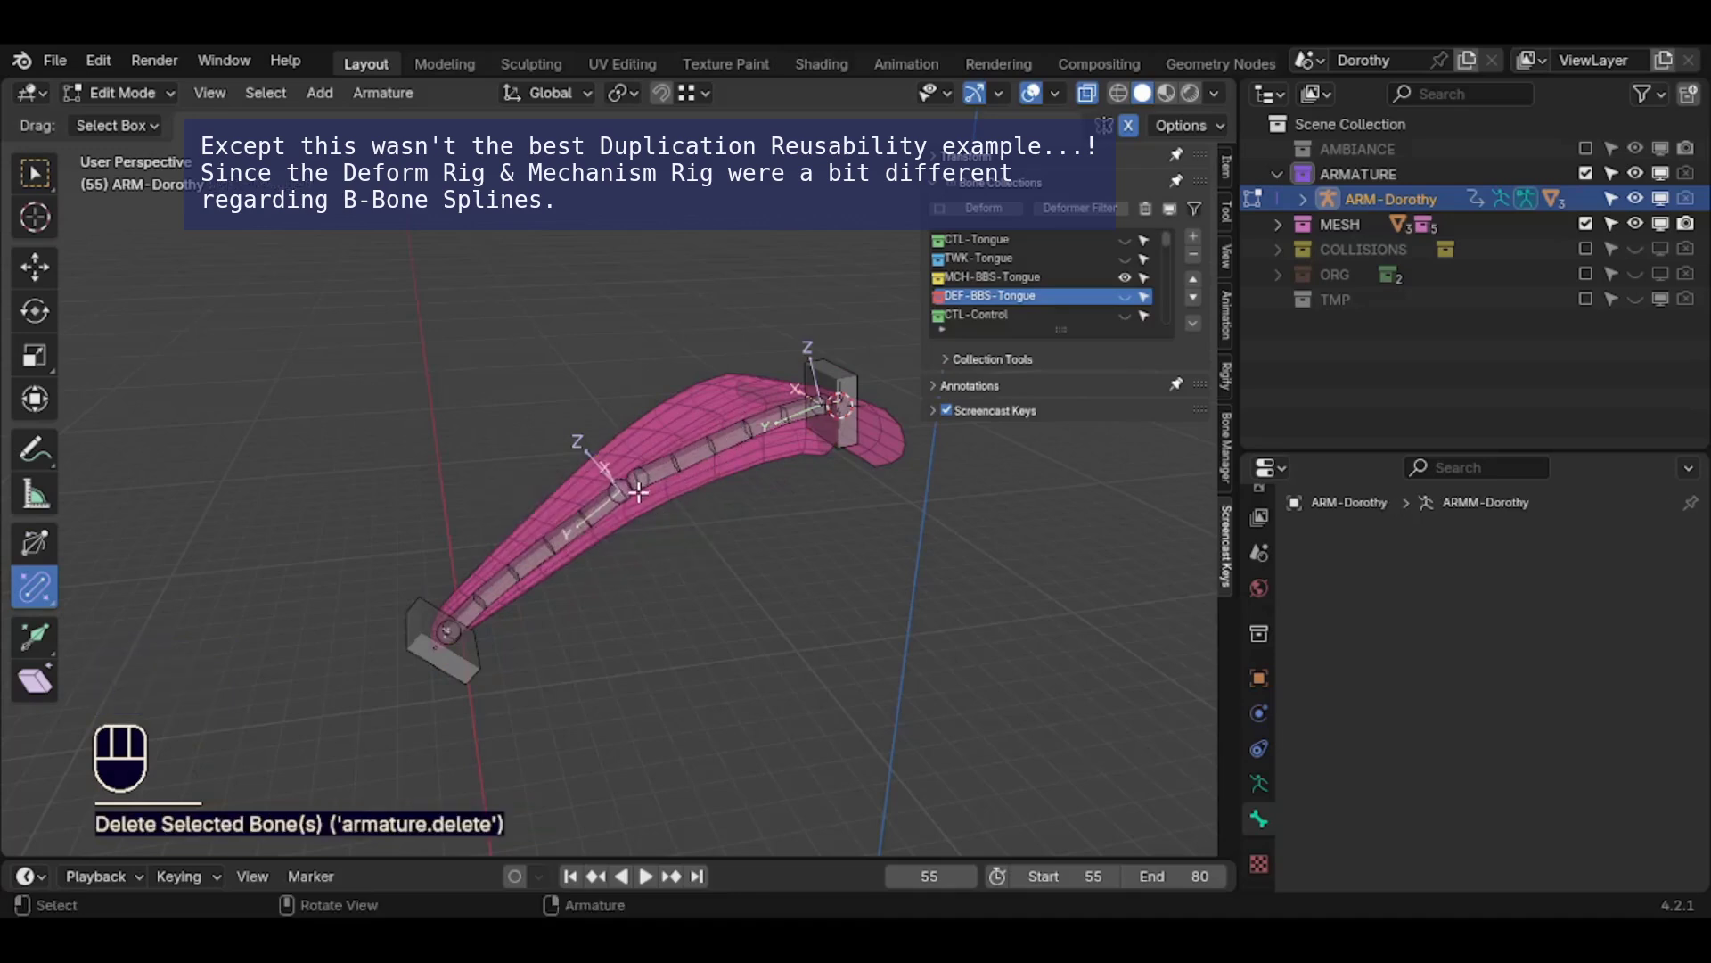
{"action": "left_click", "coordinate": [560, 531]}
{"action": "key", "text": "x"}
{"action": "left_click", "coordinate": [559, 528]}
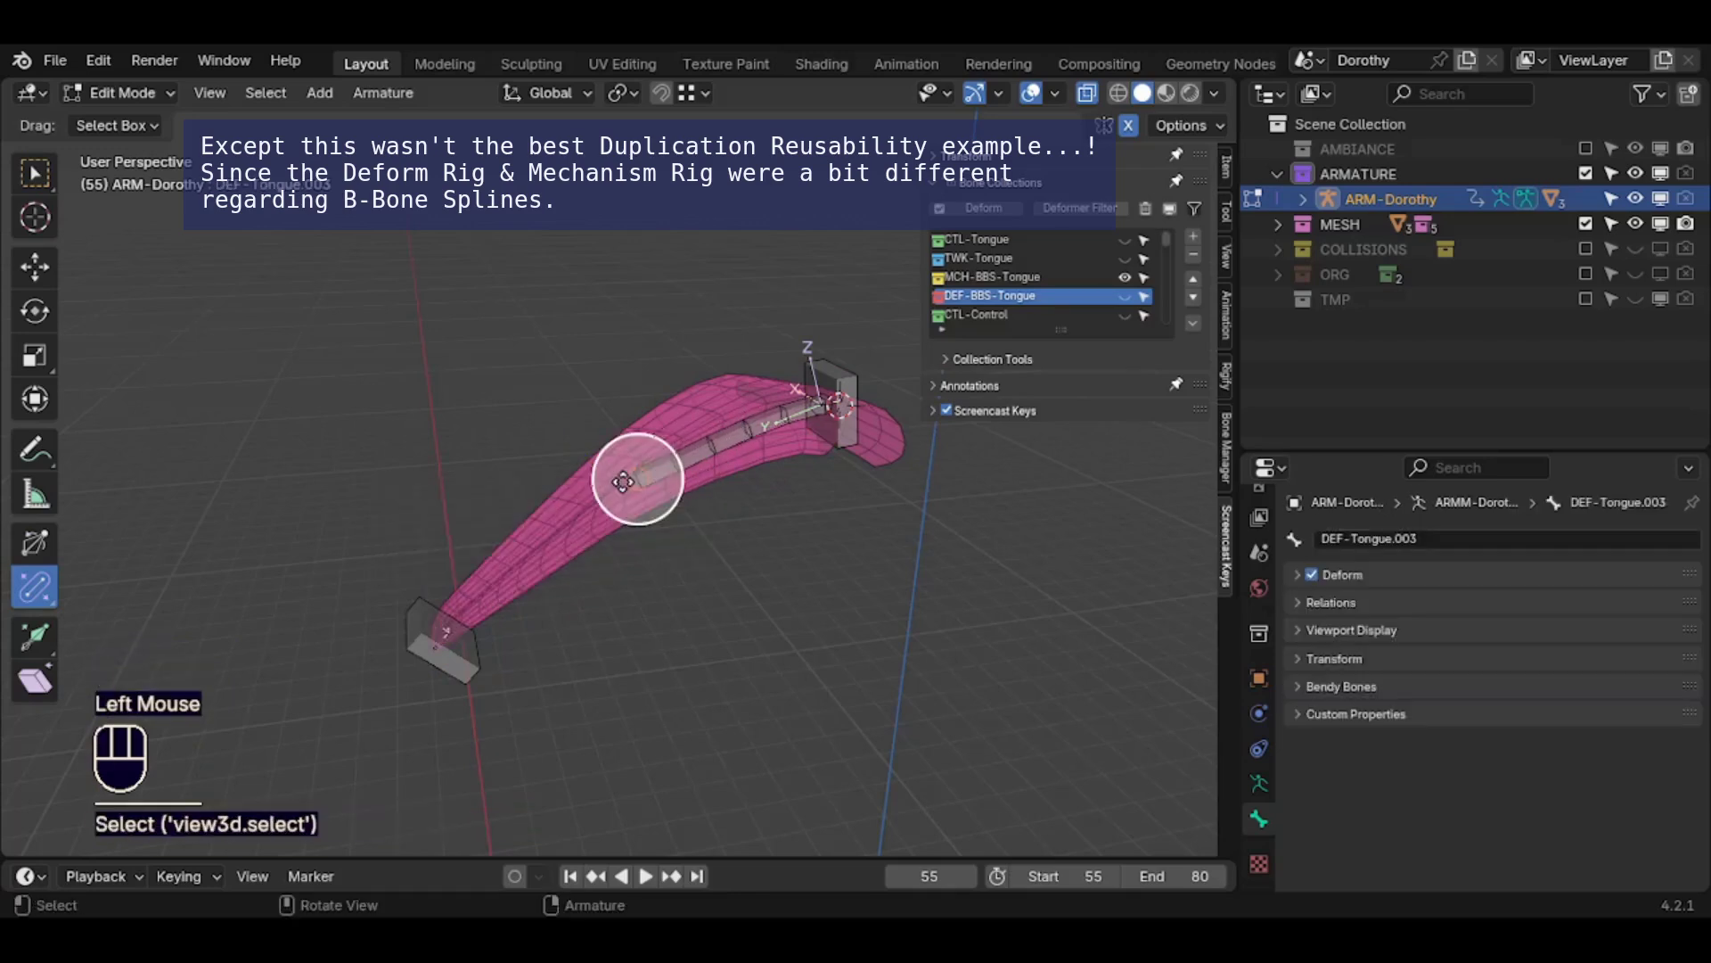
Snap the tail of the remaining bendy bone DEF-Tongue.003 onto the end handle so that it spans the whole tongue
{"action": "left_click", "coordinate": [629, 488]}
{"action": "key", "text": "g"}
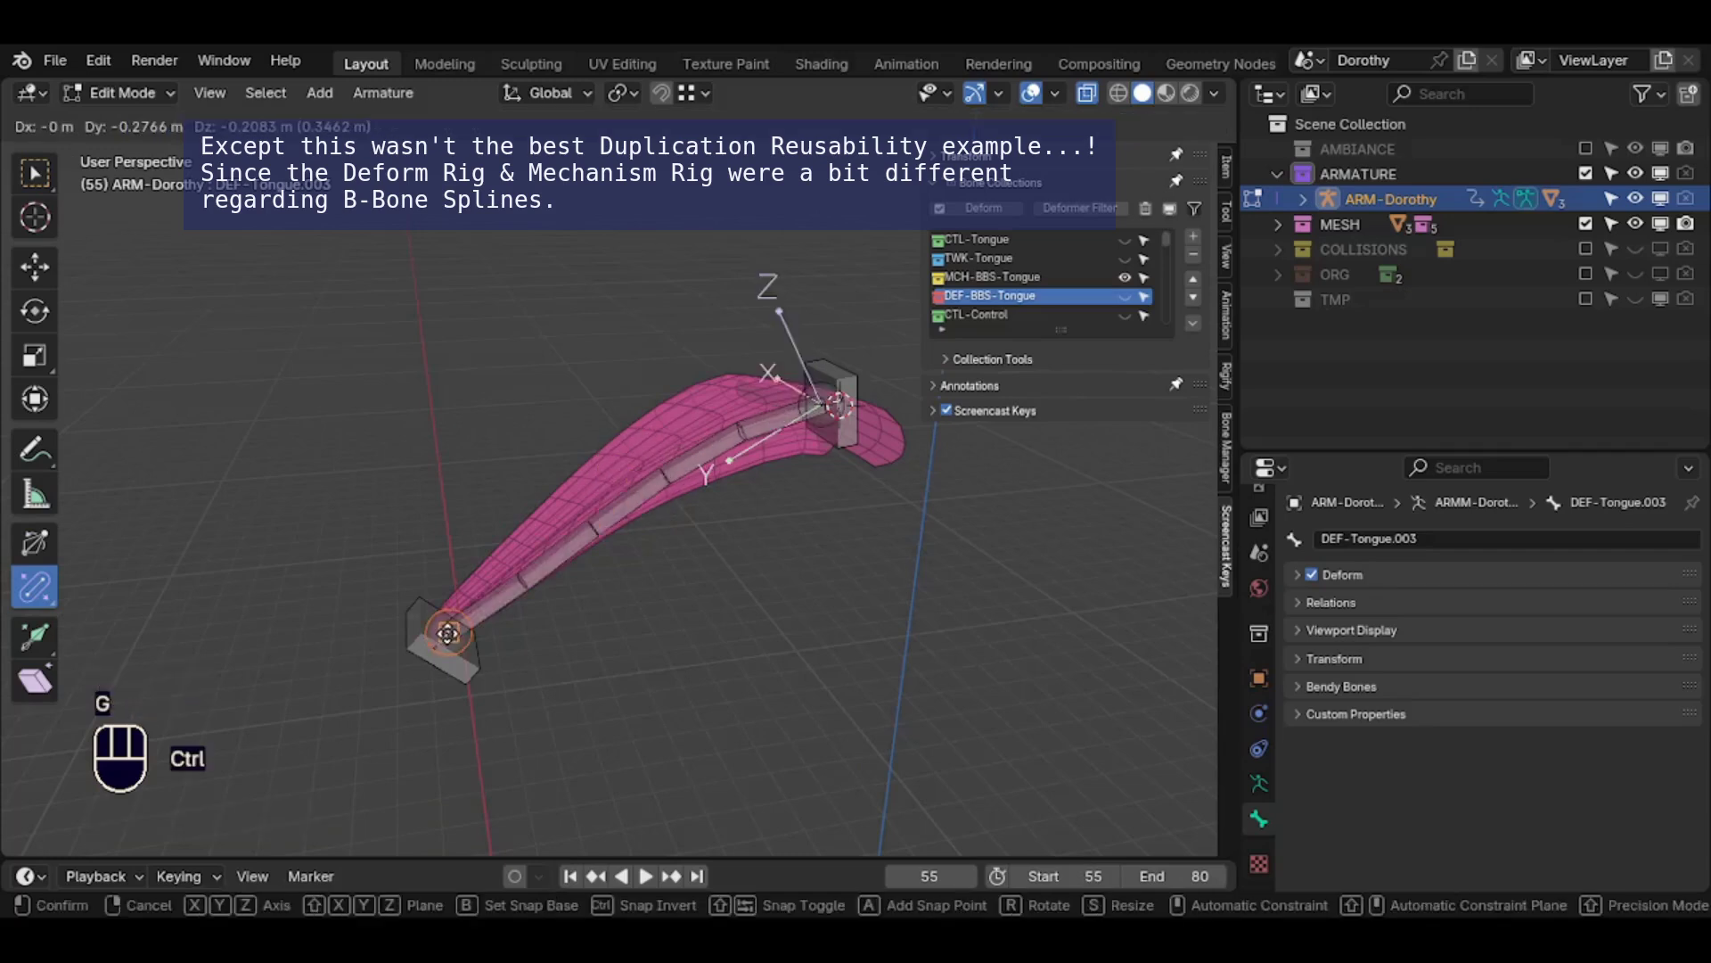
{"action": "left_click", "coordinate": [448, 633], "text": "ctrl"}
{"action": "middle_click_drag", "start_coordinate": [575, 617], "coordinate": [606, 575]}
{"action": "middle_click_drag", "start_coordinate": [615, 562], "coordinate": [646, 521]}
{"action": "left_click", "coordinate": [668, 484]}
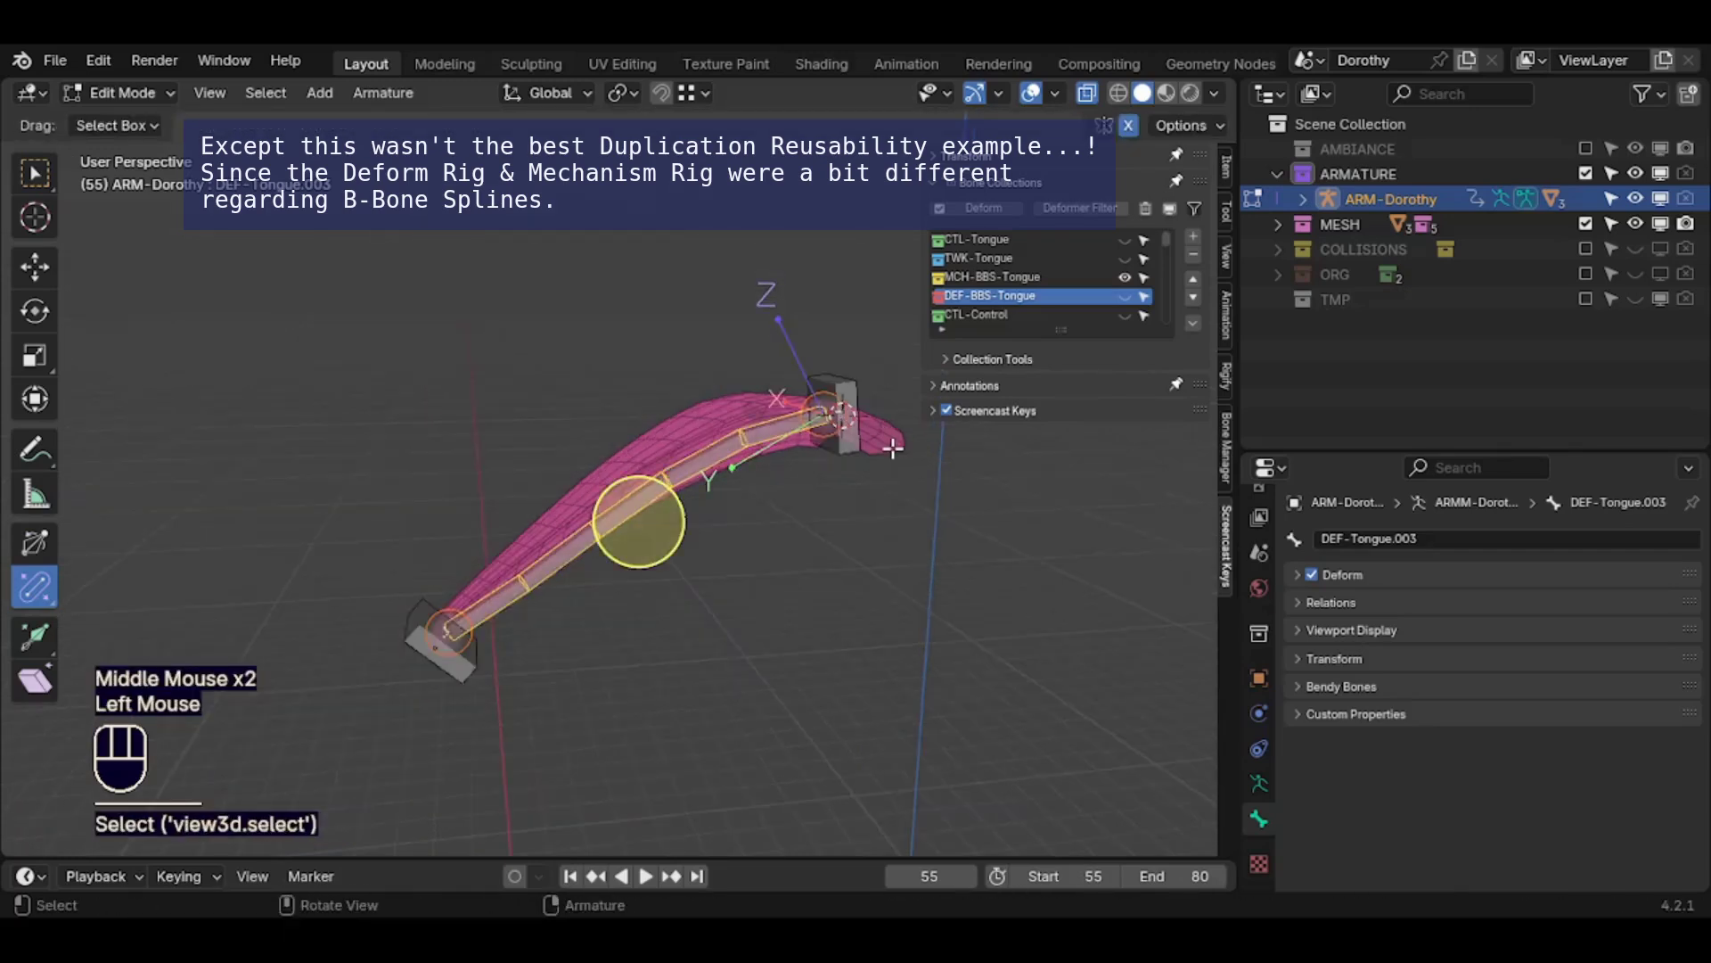
Select all three bones and set up a batch rename of the selected bones that replaces CTL with MCH
{"action": "left_click", "coordinate": [831, 458]}
{"action": "key", "text": "a"}
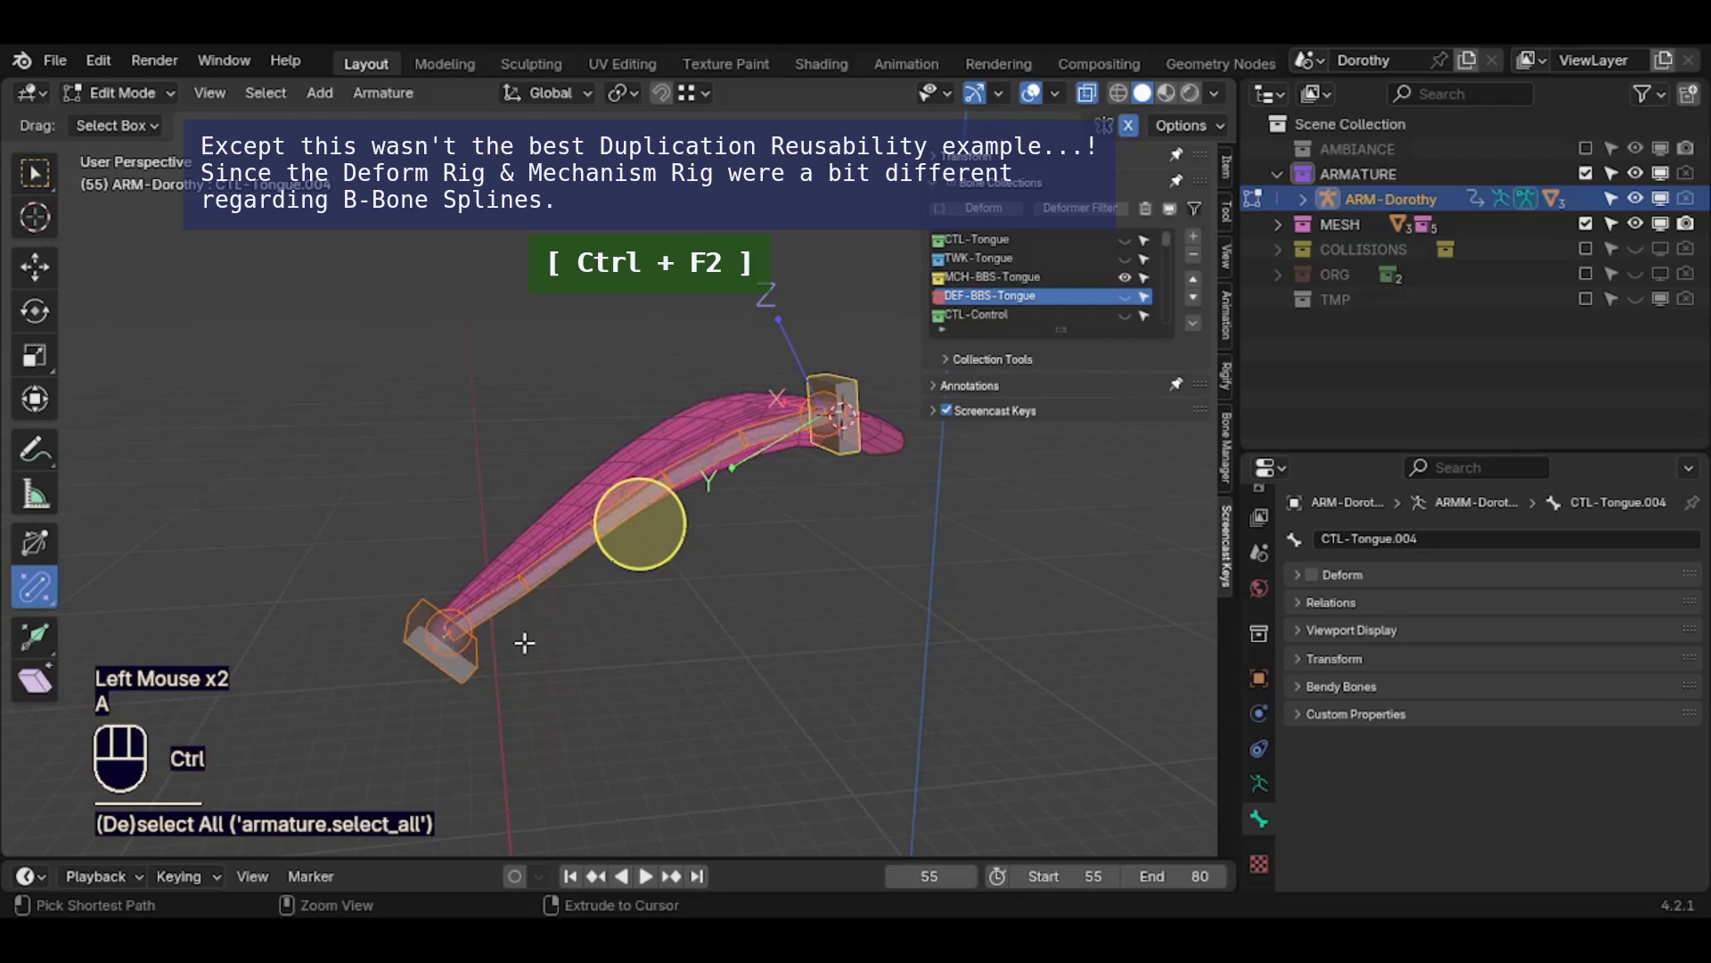
{"action": "key", "text": "ctrl+F2"}
{"action": "left_click", "coordinate": [615, 654]}
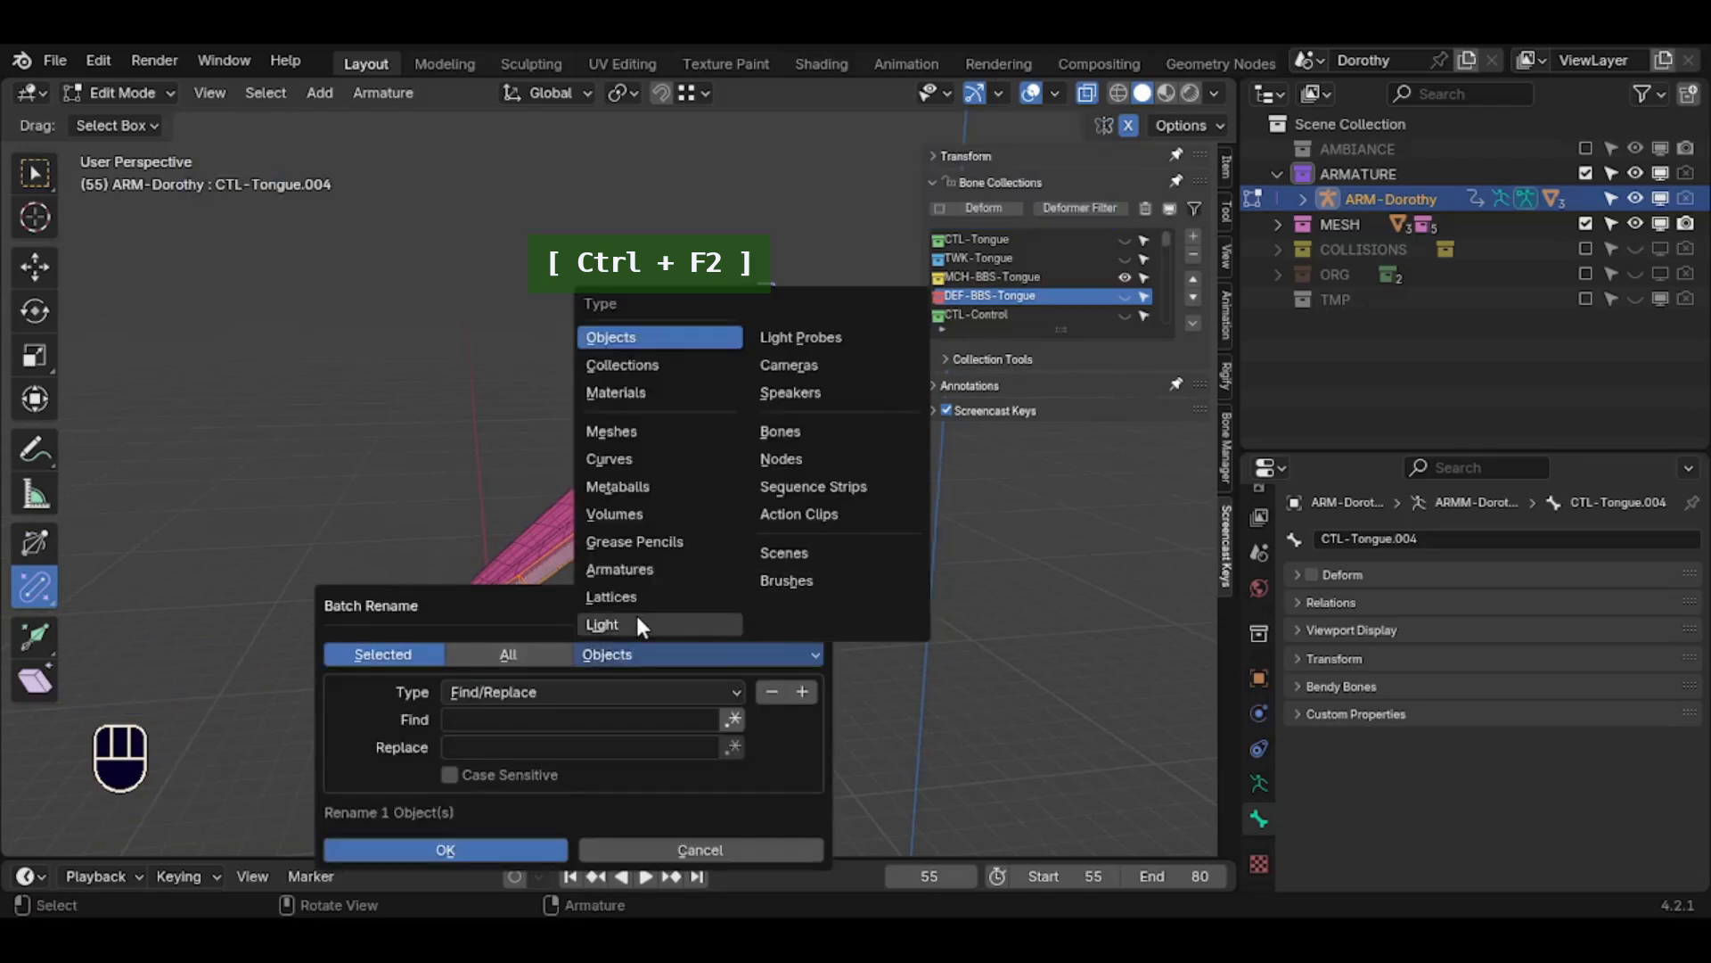
{"action": "left_click", "coordinate": [779, 429]}
{"action": "left_click", "coordinate": [485, 693]}
{"action": "left_click", "coordinate": [485, 693]}
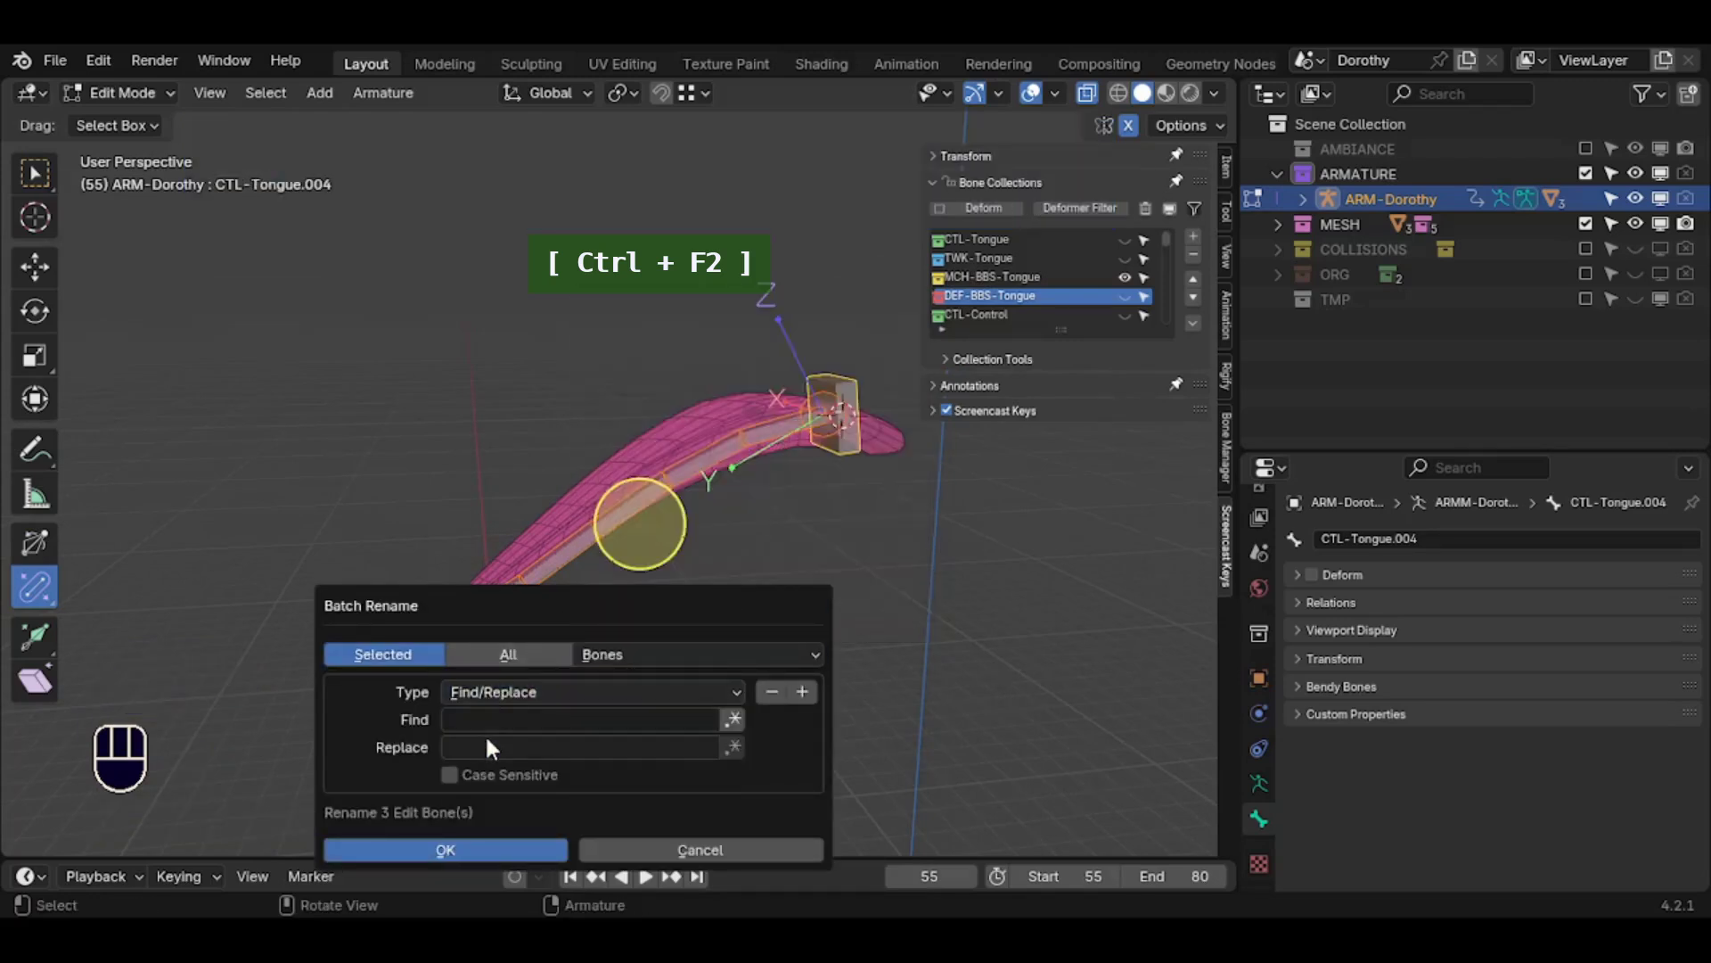
{"action": "left_click", "coordinate": [493, 722]}
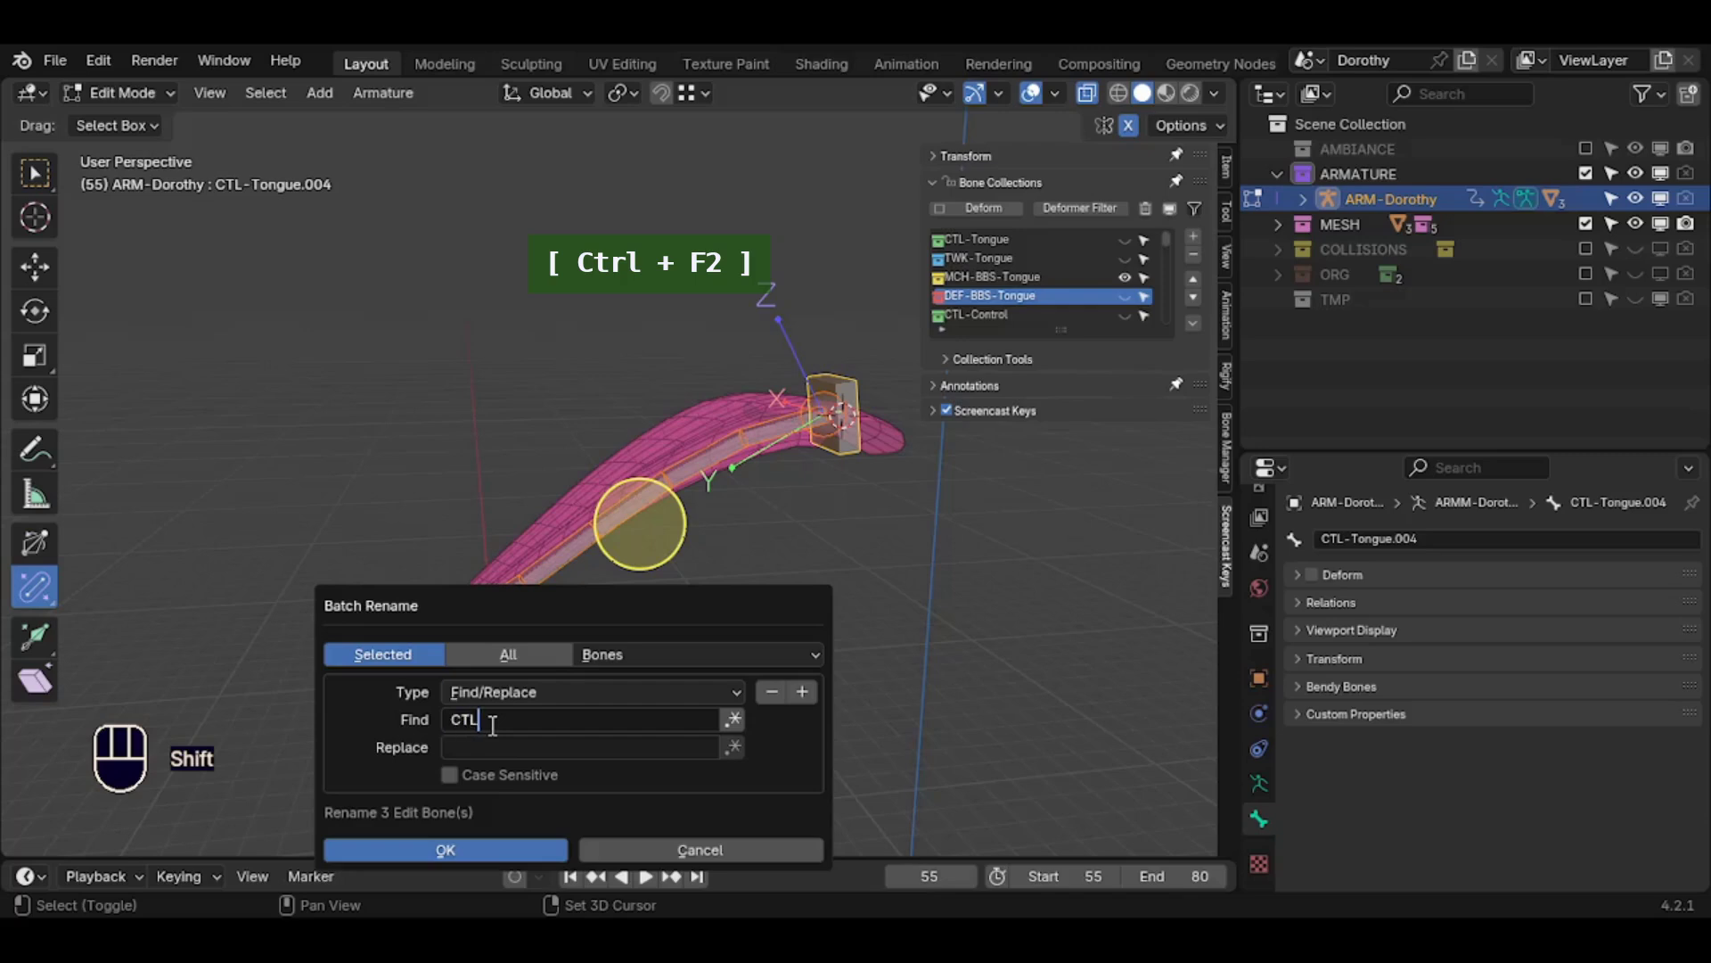
{"action": "key", "text": "Tab"}
{"action": "type", "text": "MCH"}
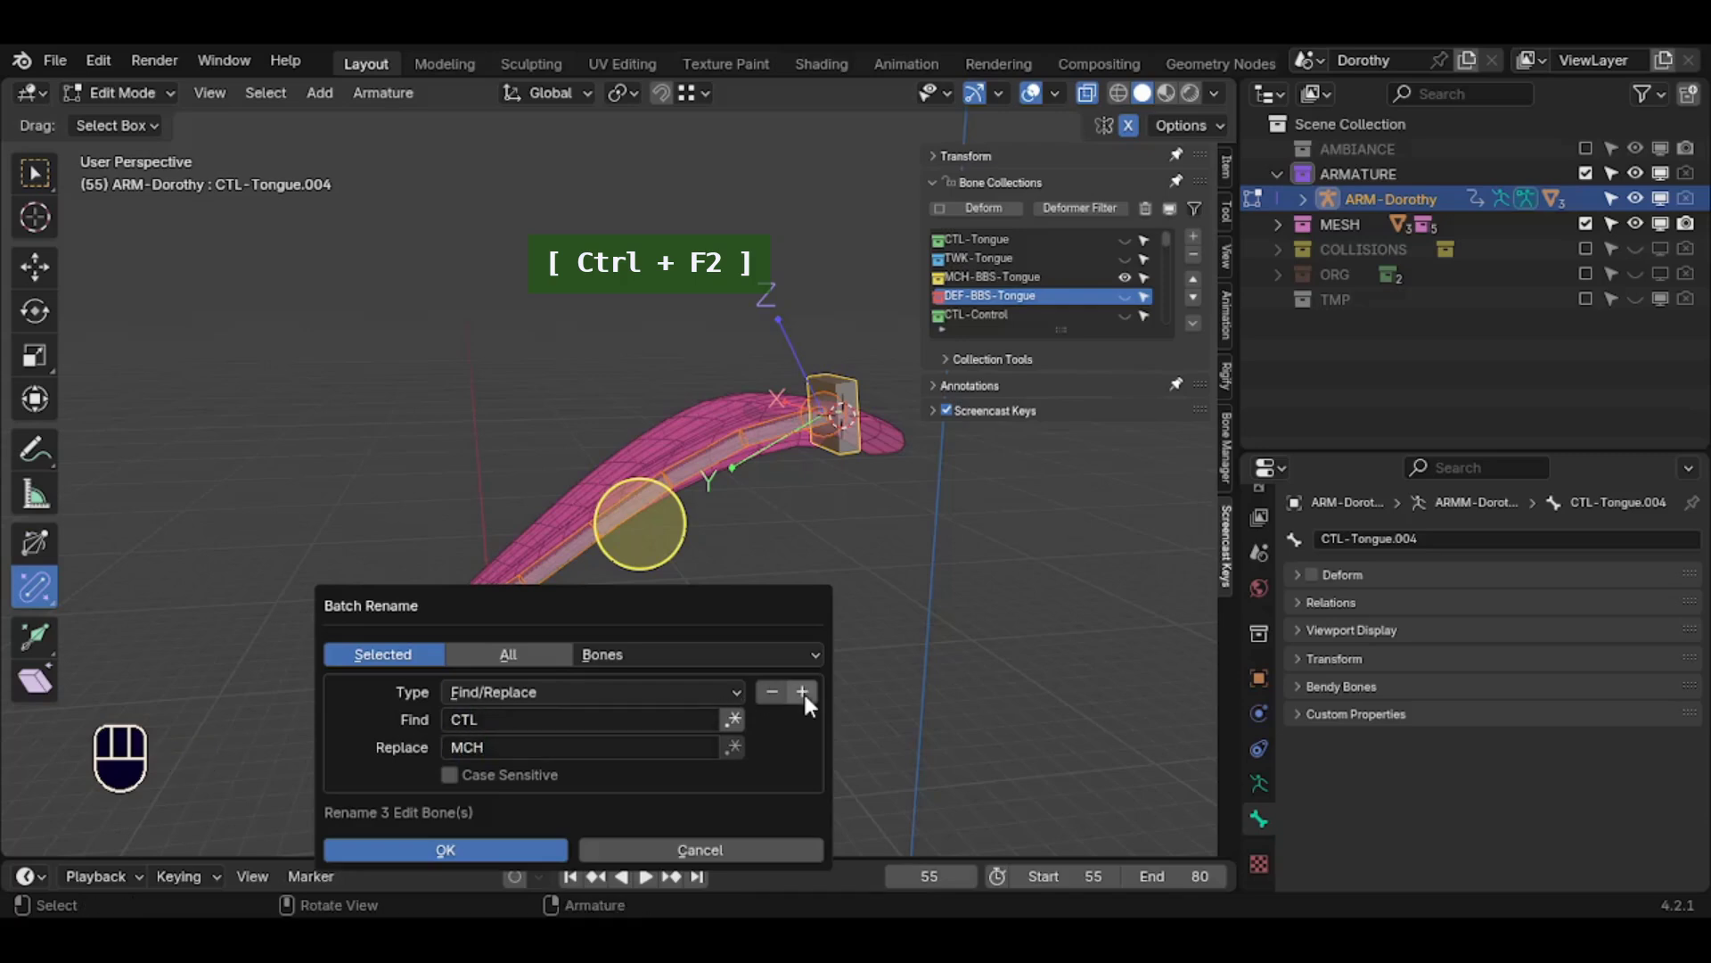
Add a second find/replace rule changing DEF to MCH and apply the batch rename
{"action": "left_click", "coordinate": [803, 693]}
{"action": "left_click", "coordinate": [532, 754]}
{"action": "type", "text": "DEF"}
{"action": "key", "text": "Tab"}
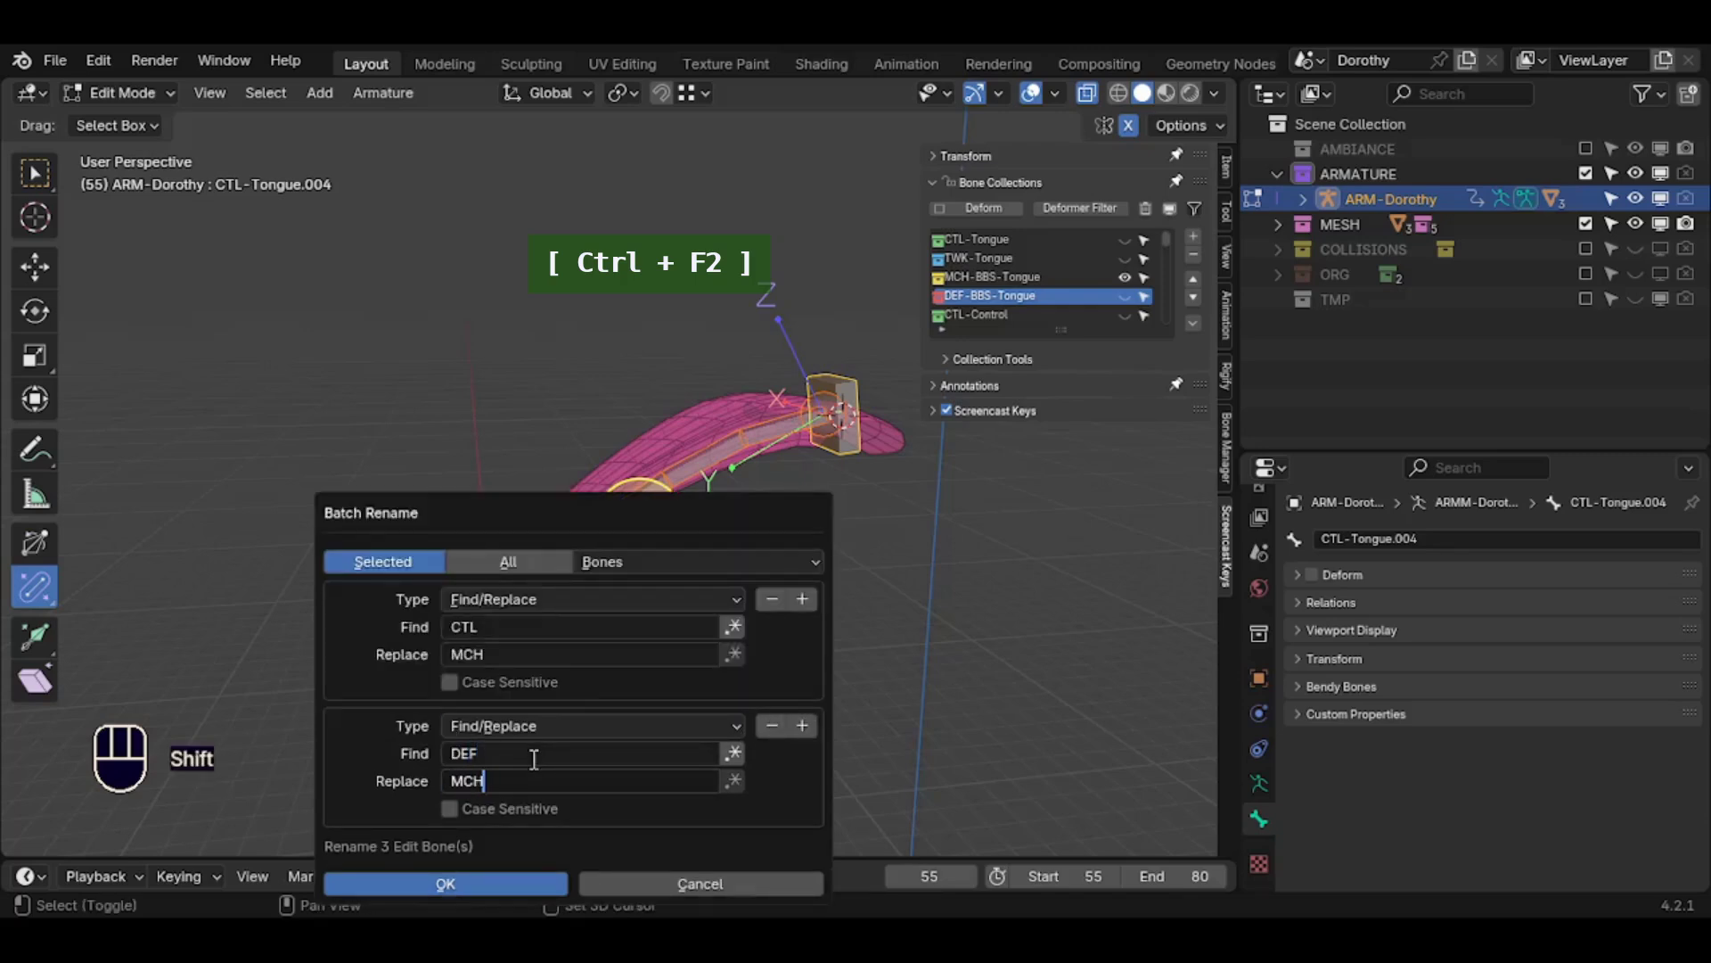
{"action": "type", "text": "MCH"}
{"action": "left_click", "coordinate": [479, 889]}
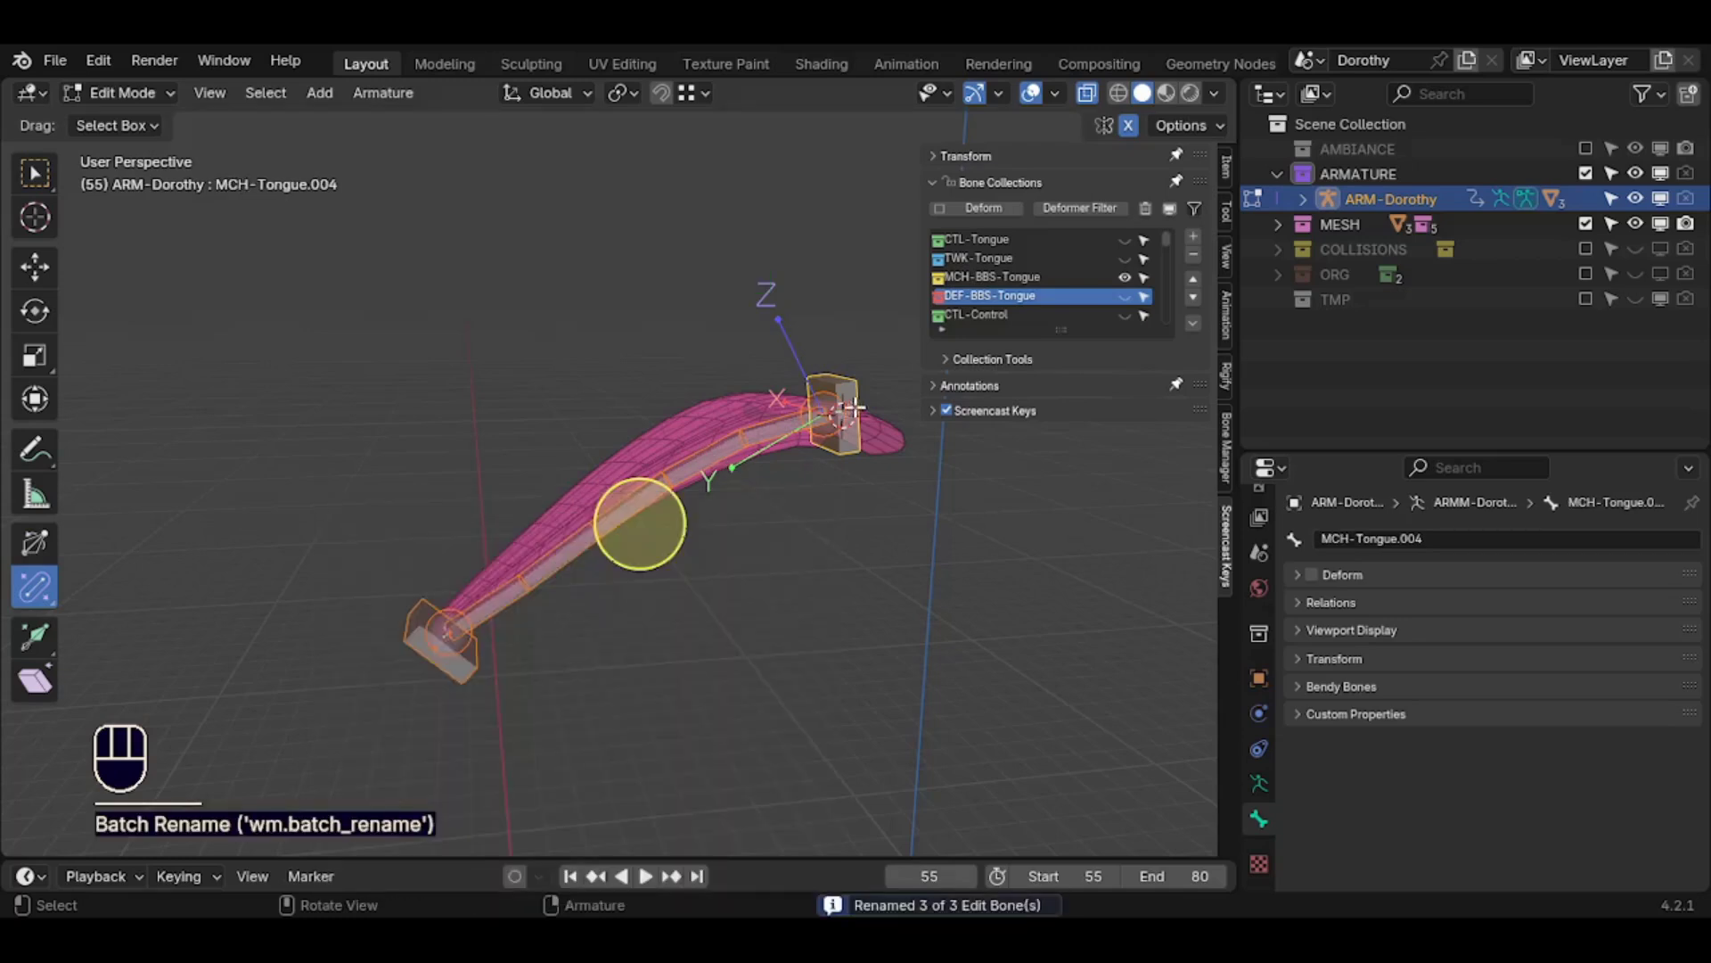
Rename the start handle MCH-Tongue.004 as MCH-Tongue.001
{"action": "left_click", "coordinate": [443, 642]}
{"action": "left_click", "coordinate": [851, 437]}
{"action": "key", "text": "F2"}
{"action": "key", "text": "Right"}
{"action": "key", "text": "BackSpace"}
{"action": "type", "text": "1"}
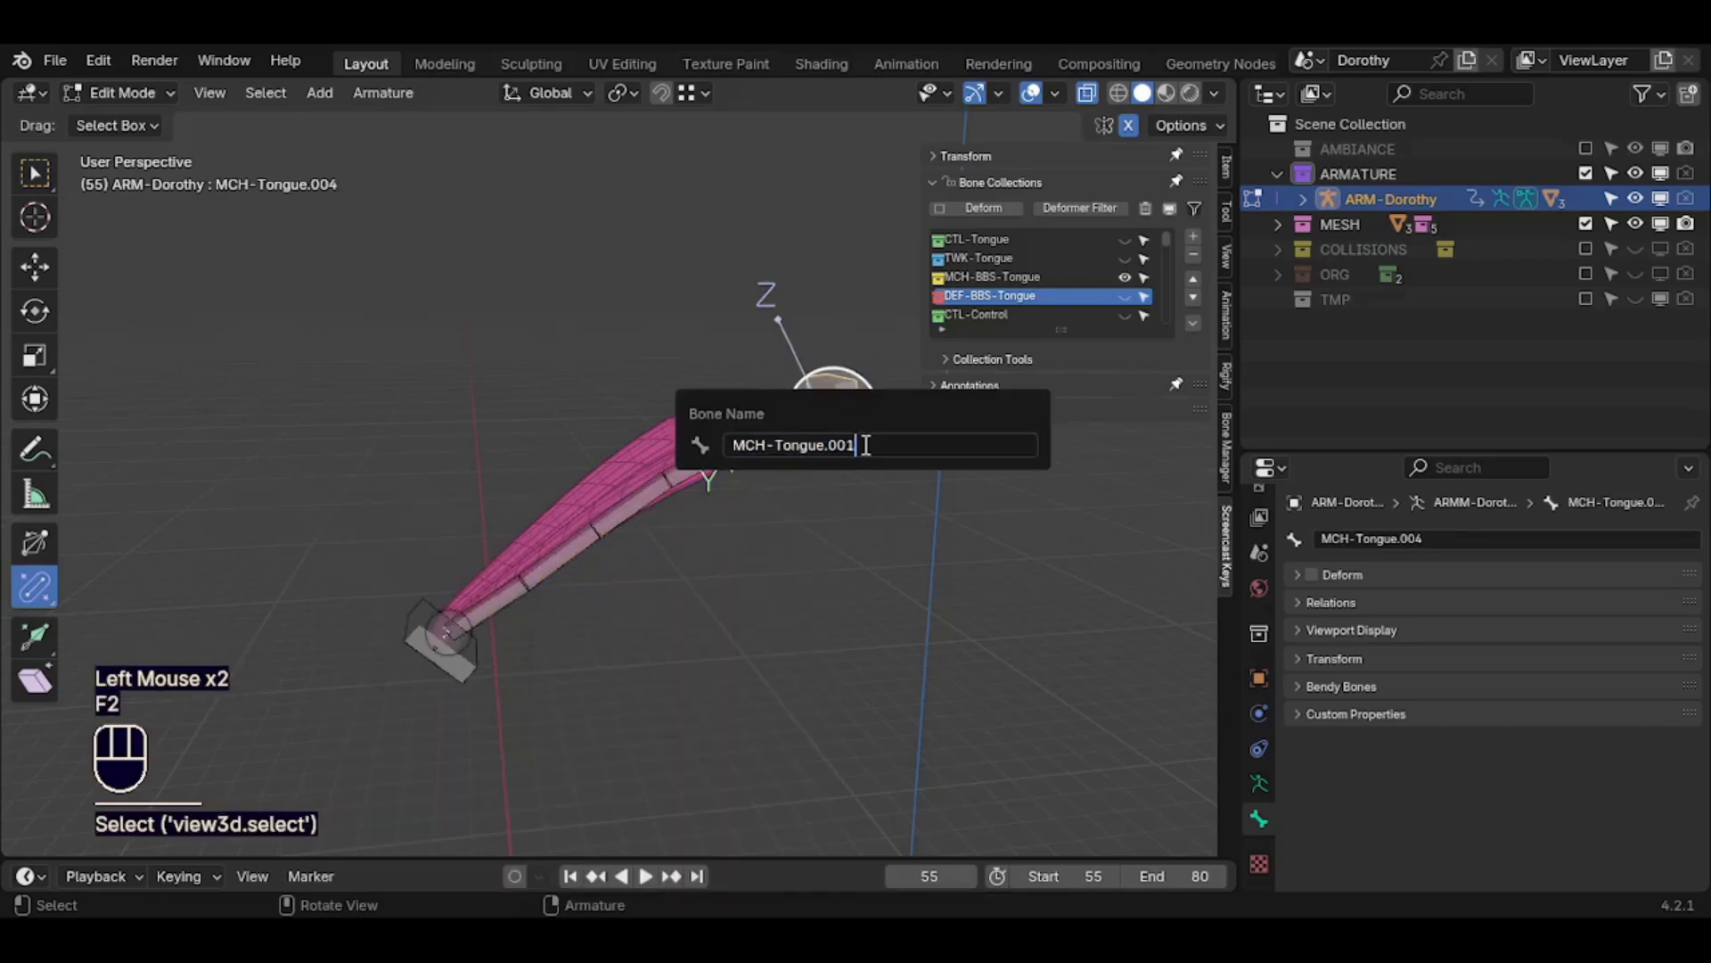
{"action": "key", "text": "Return"}
Rename the bendy bone MCH-Tongue.003 as MCH-Tongue.002
{"action": "left_click", "coordinate": [677, 481]}
{"action": "key", "text": "F2"}
{"action": "key", "text": "Right"}
{"action": "key", "text": "BackSpace"}
{"action": "type", "text": "2"}
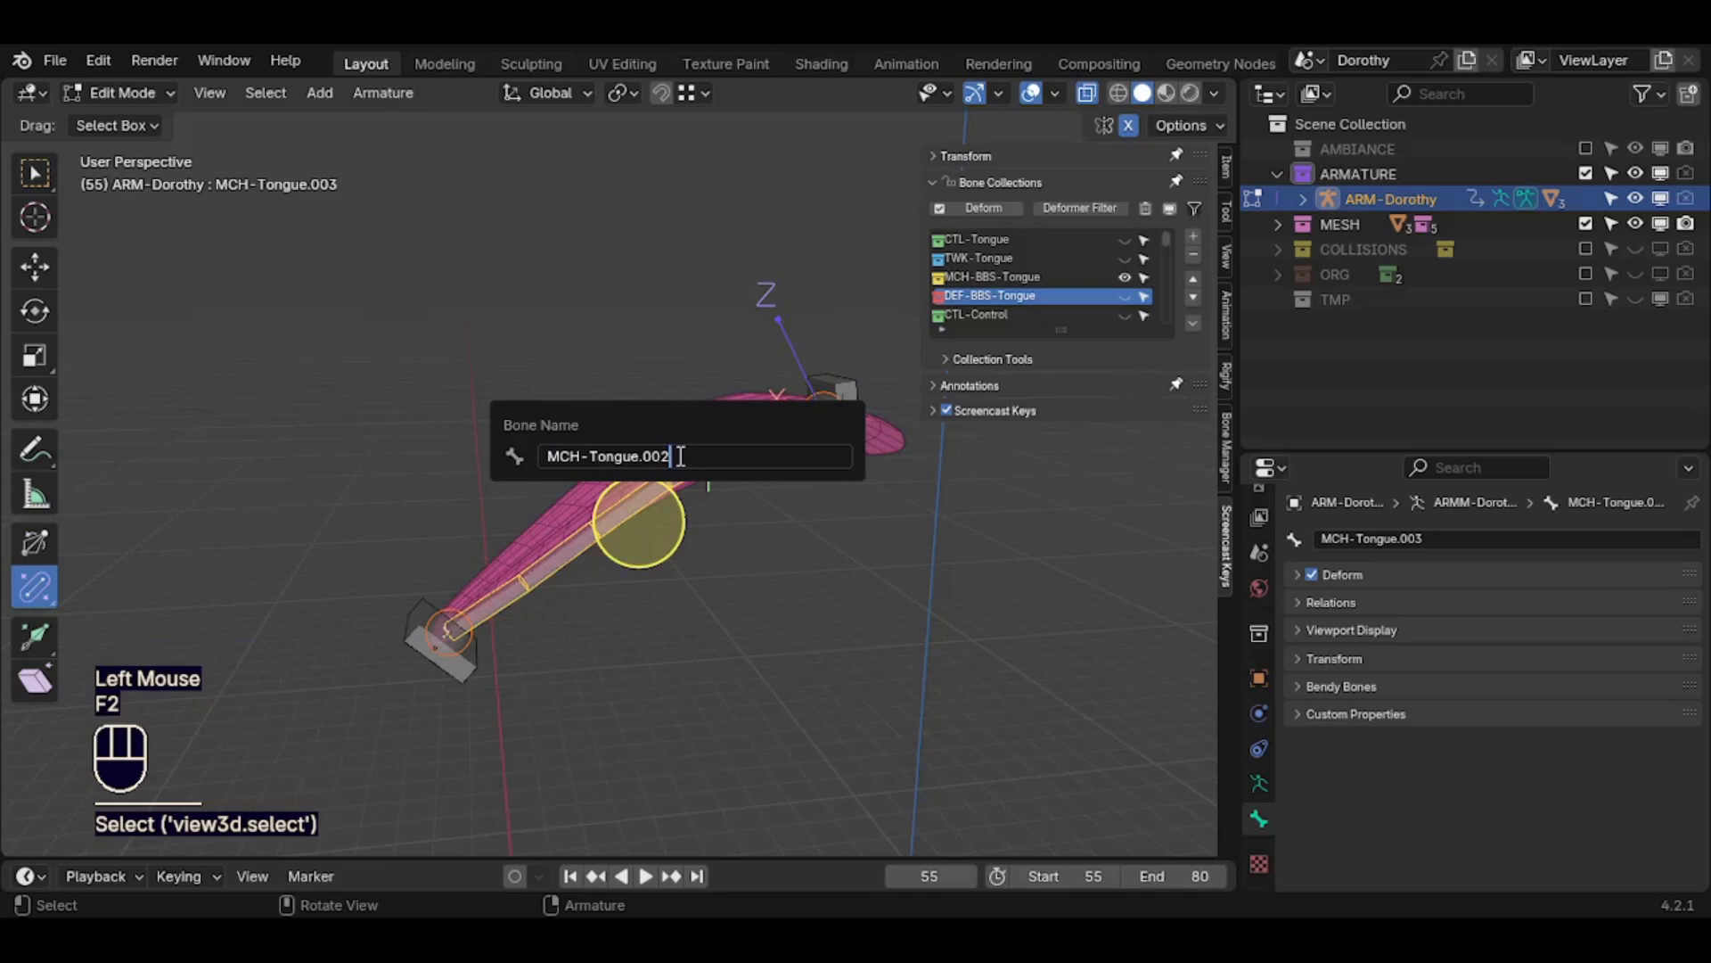
{"action": "key", "text": "Return"}
{"action": "key", "text": "F2"}
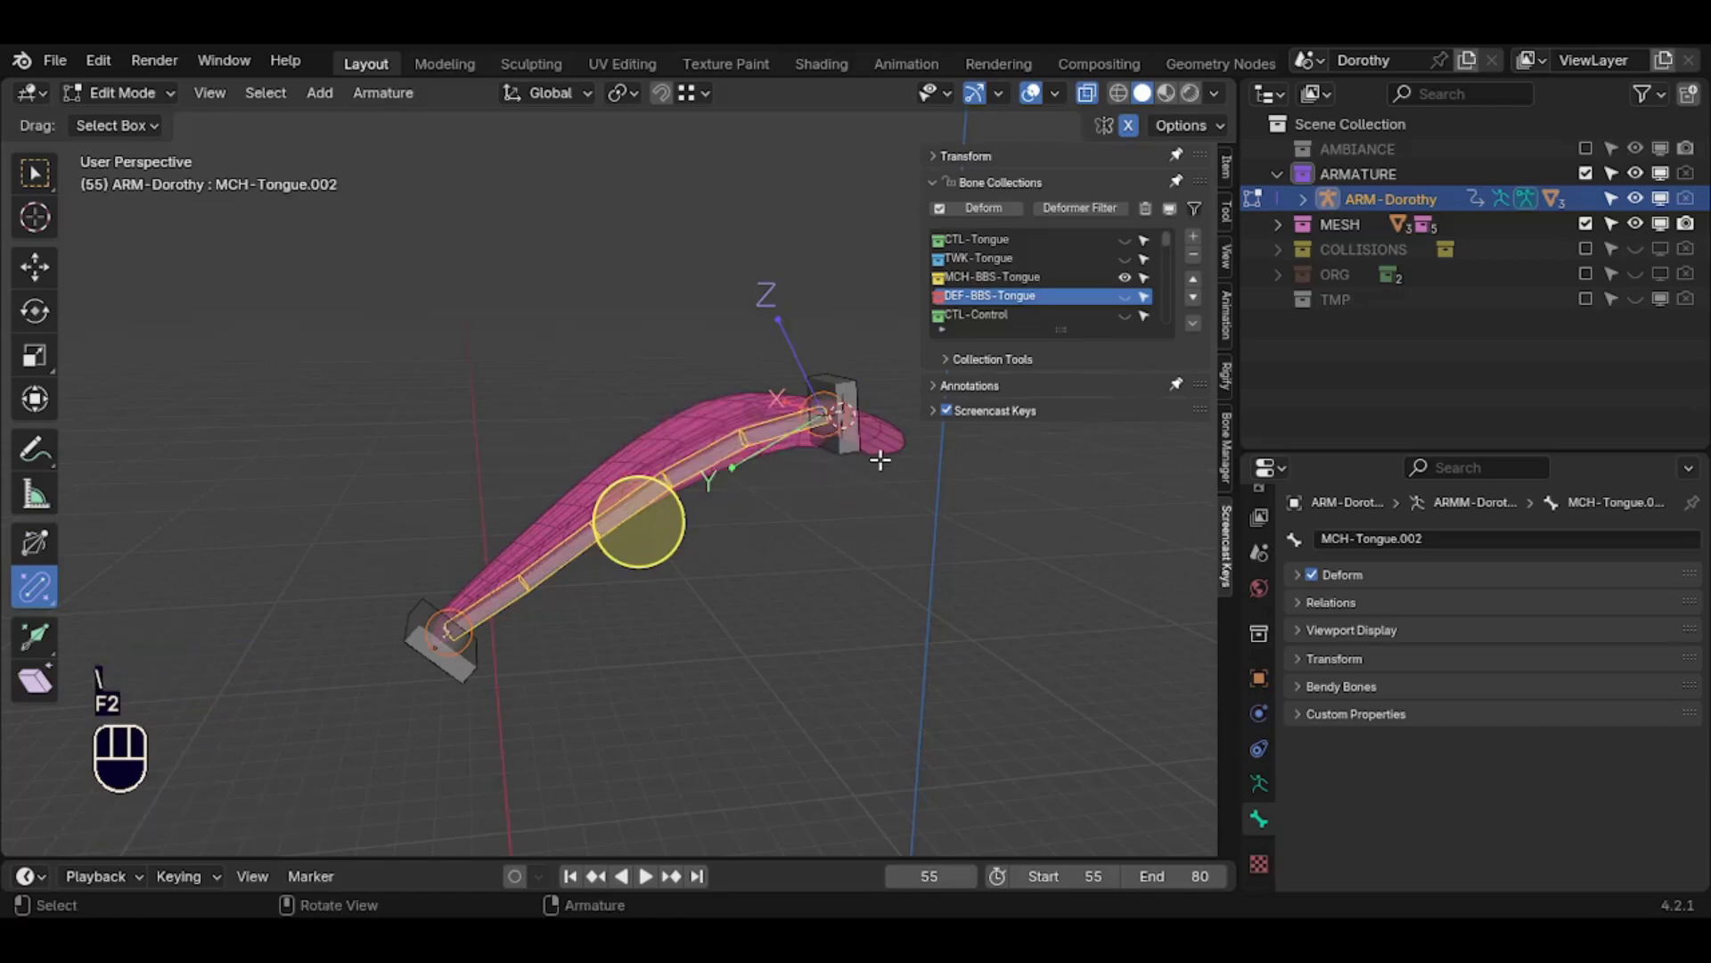
Copy the name of the start handle and paste it as the name of the end handle MCH-Tongue.006
{"action": "left_click", "coordinate": [857, 441]}
{"action": "key", "text": "ctrl+c"}
{"action": "key", "text": "F2"}
{"action": "key", "text": "Return"}
{"action": "left_click", "coordinate": [469, 680]}
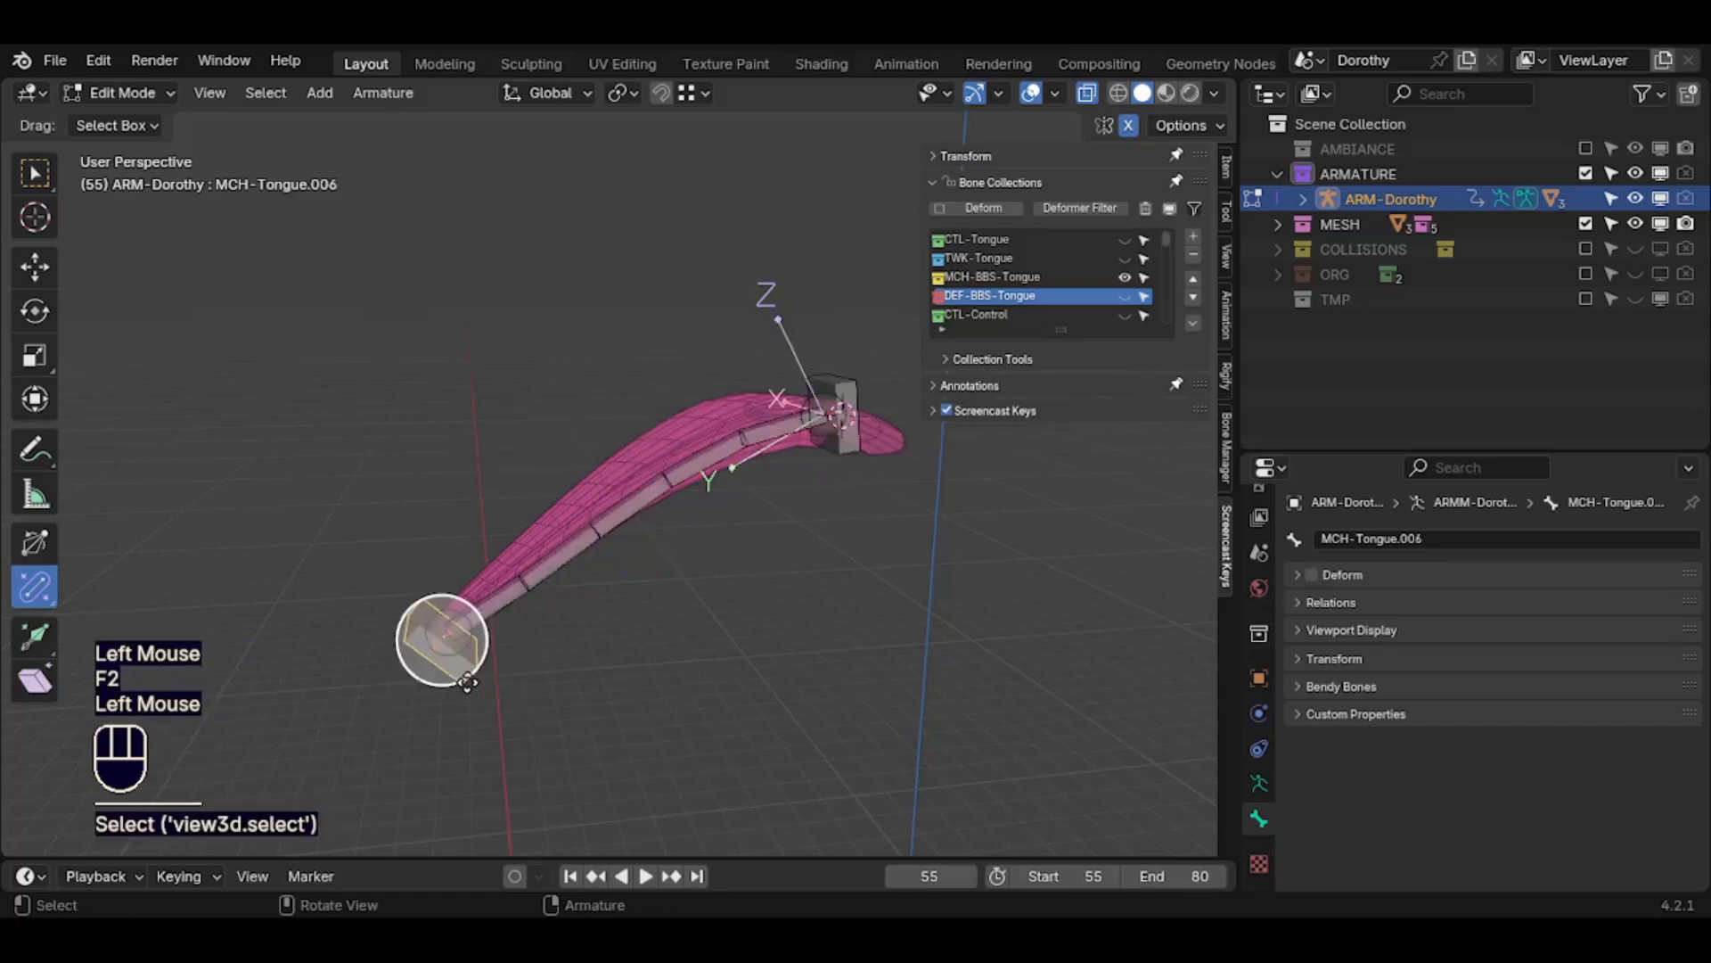
{"action": "key", "text": "F2"}
{"action": "key", "text": "ctrl+v"}
{"action": "key", "text": "Return"}
Rename the bendy bone as MCH-BB-Tongue, dropping the number suffix
{"action": "left_click", "coordinate": [624, 515]}
{"action": "key", "text": "F2"}
{"action": "left_click", "coordinate": [519, 528]}
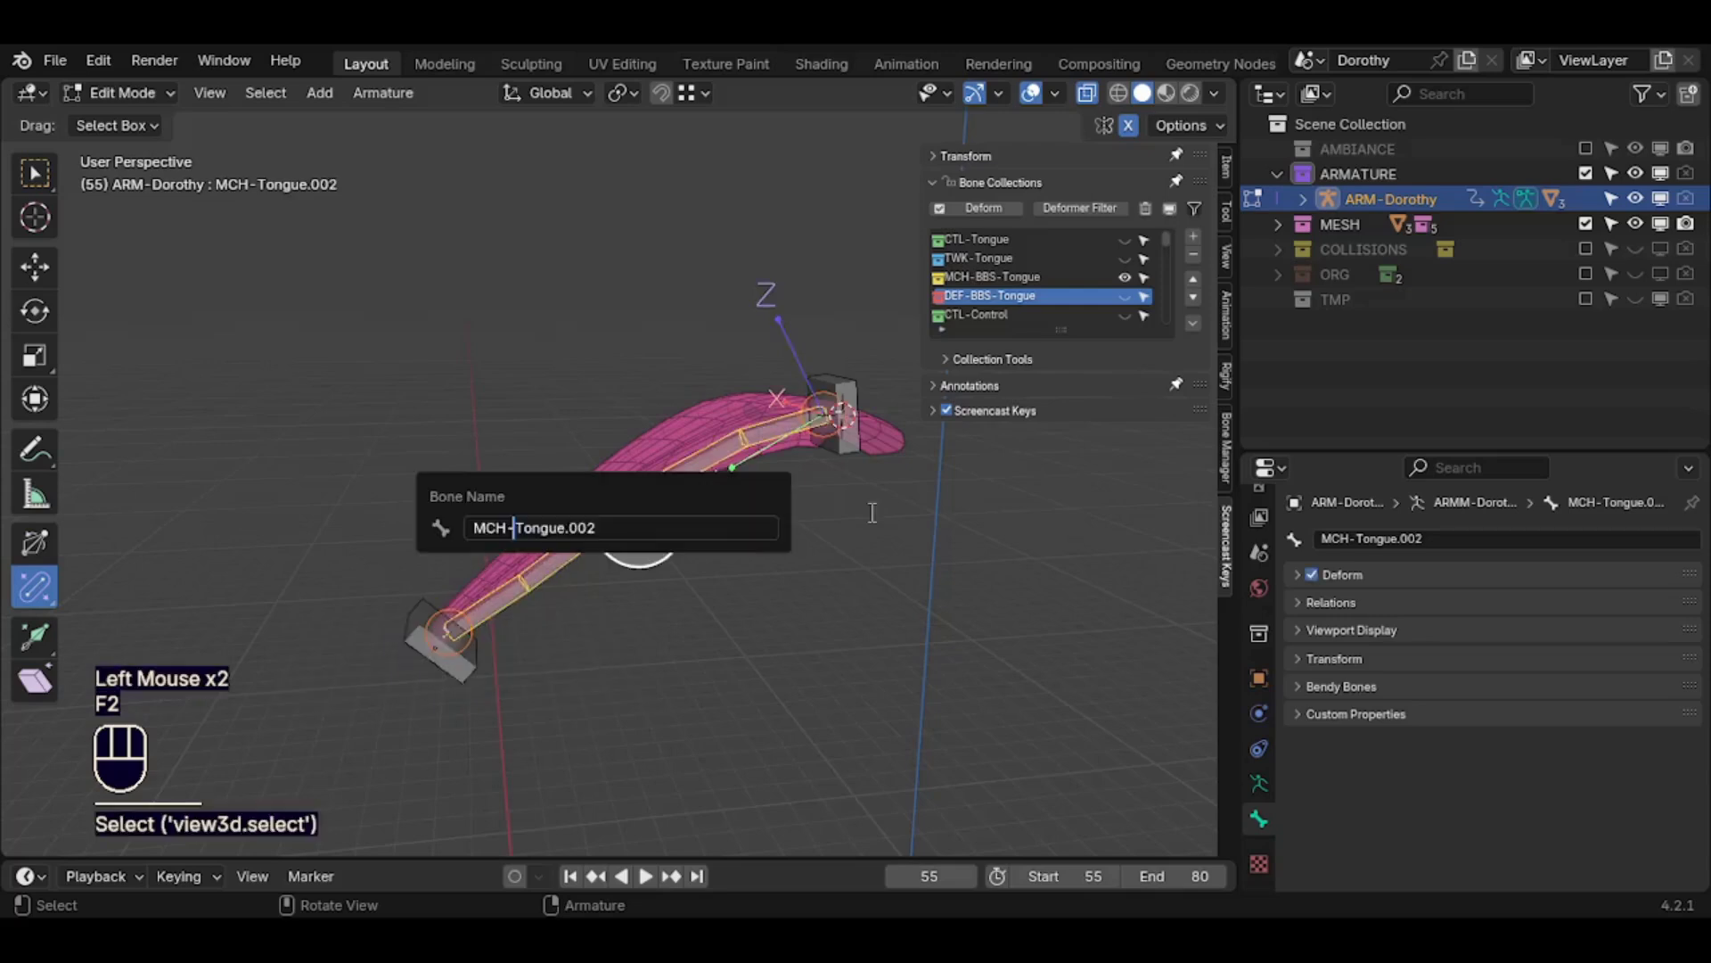
{"action": "type", "text": "BB-"}
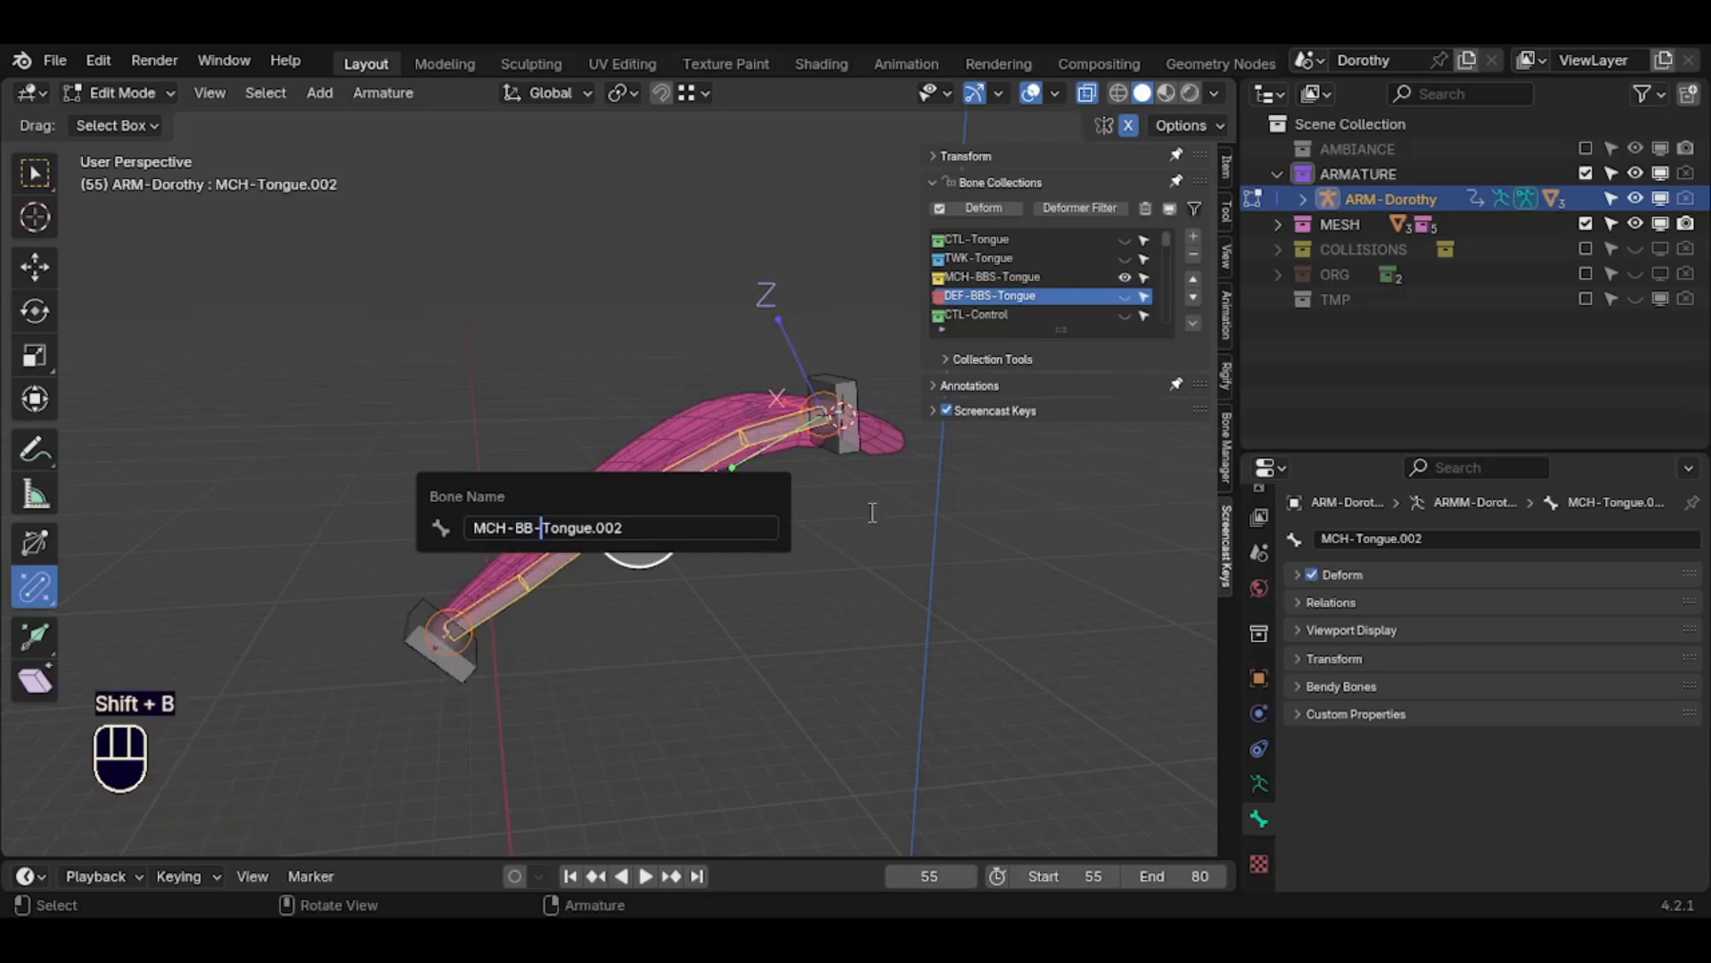
{"action": "key", "text": "End"}
{"action": "key", "text": "BackSpace"}
{"action": "key", "text": "BackSpace"}
{"action": "key", "text": "BackSpace"}
{"action": "key", "text": "BackSpace"}
{"action": "key", "text": "Return"}
Rename the end handle of the mechanism spline as MCH-Tongue.002
{"action": "left_click", "coordinate": [845, 385]}
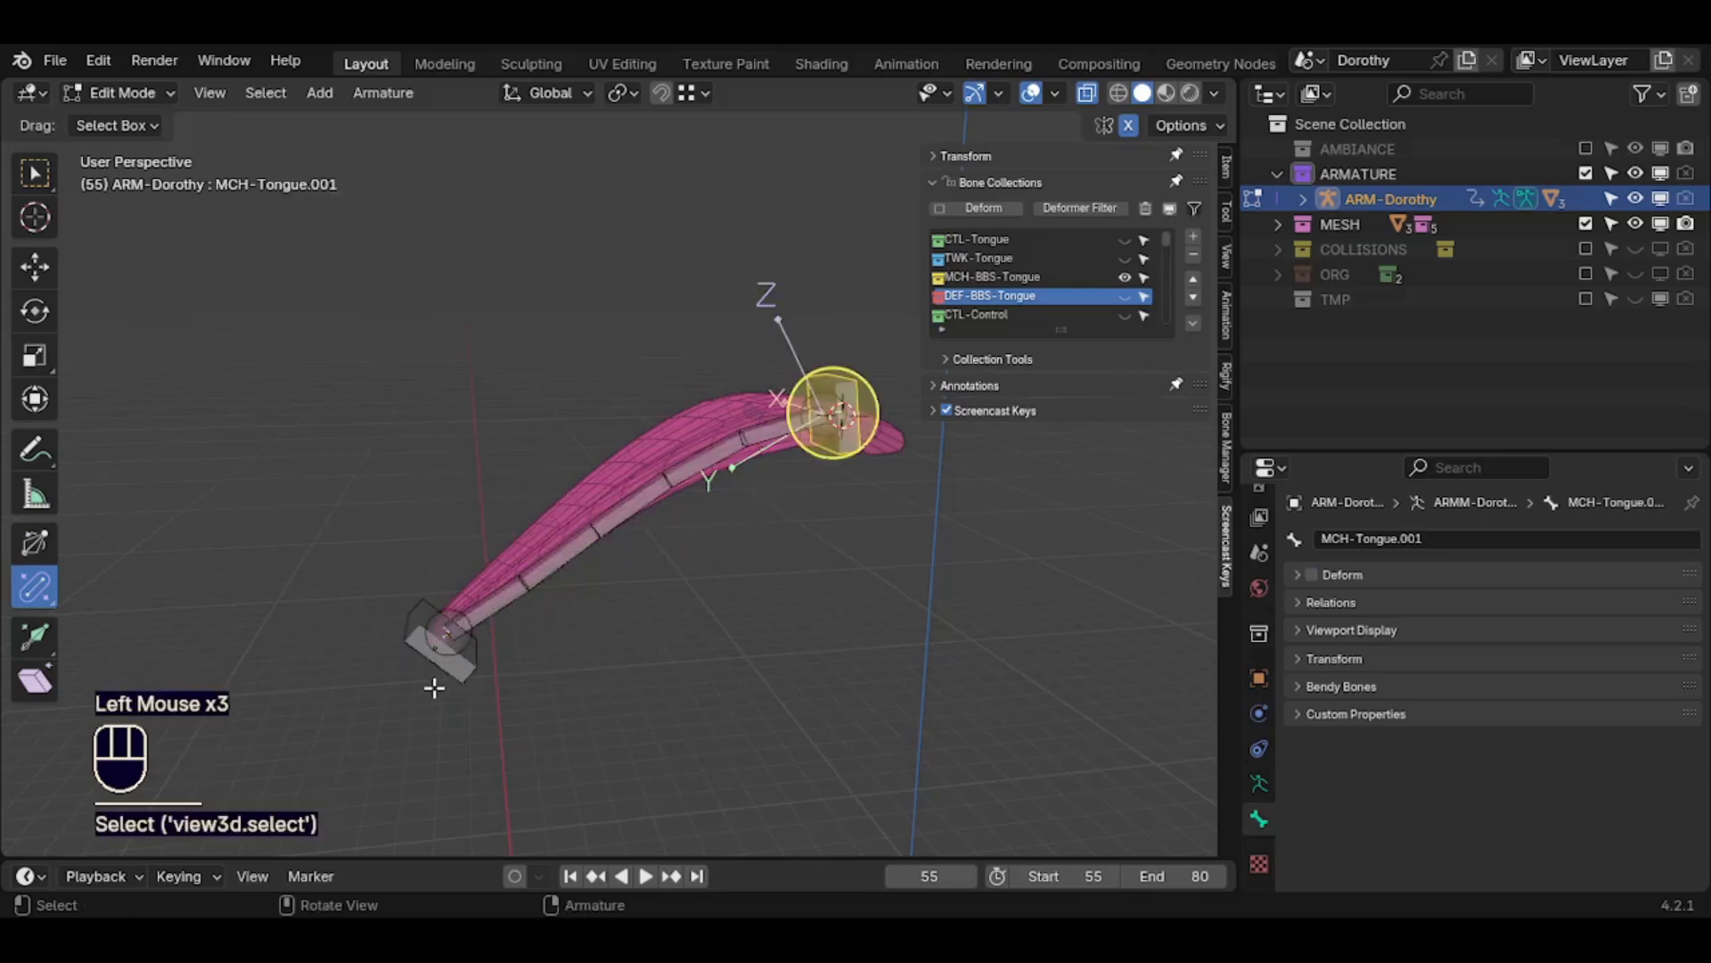
{"action": "left_click", "coordinate": [453, 665]}
{"action": "key", "text": "F2"}
{"action": "left_click", "coordinate": [473, 672]}
{"action": "key", "text": "Return"}
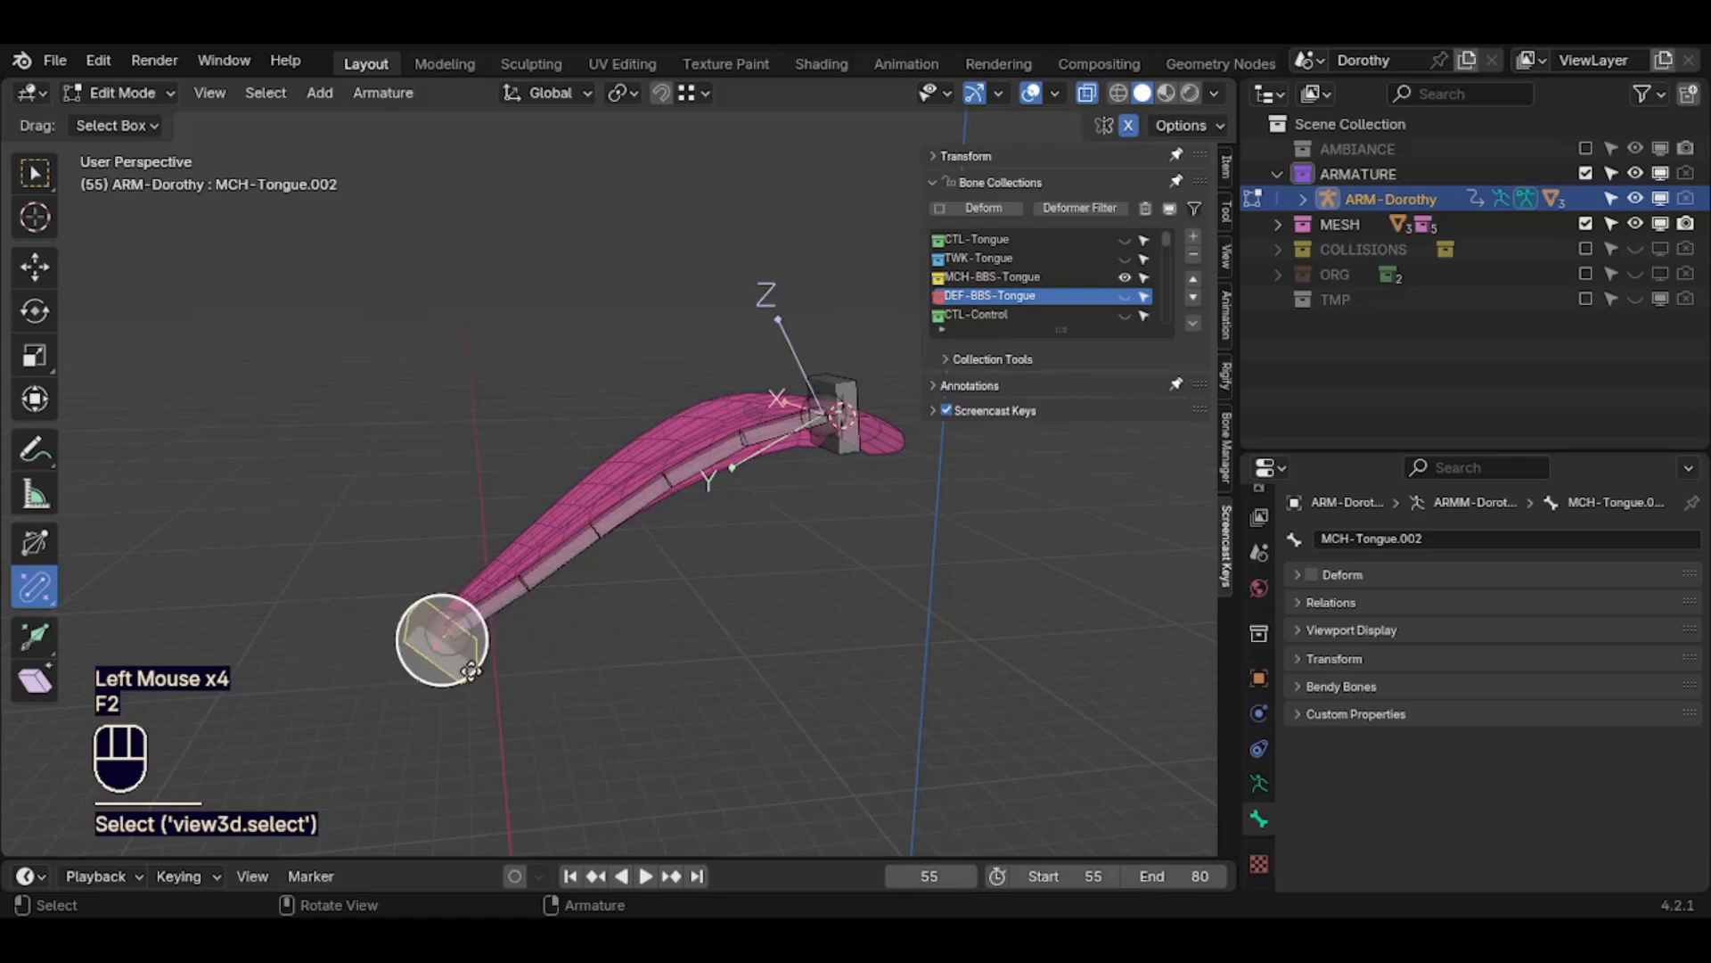
Assign MCH-Tongue.002 as the custom End Handle of MCH-BB-Tongue in its Bendy Bones settings, pasting the copied bone name
{"action": "left_click", "coordinate": [1298, 688]}
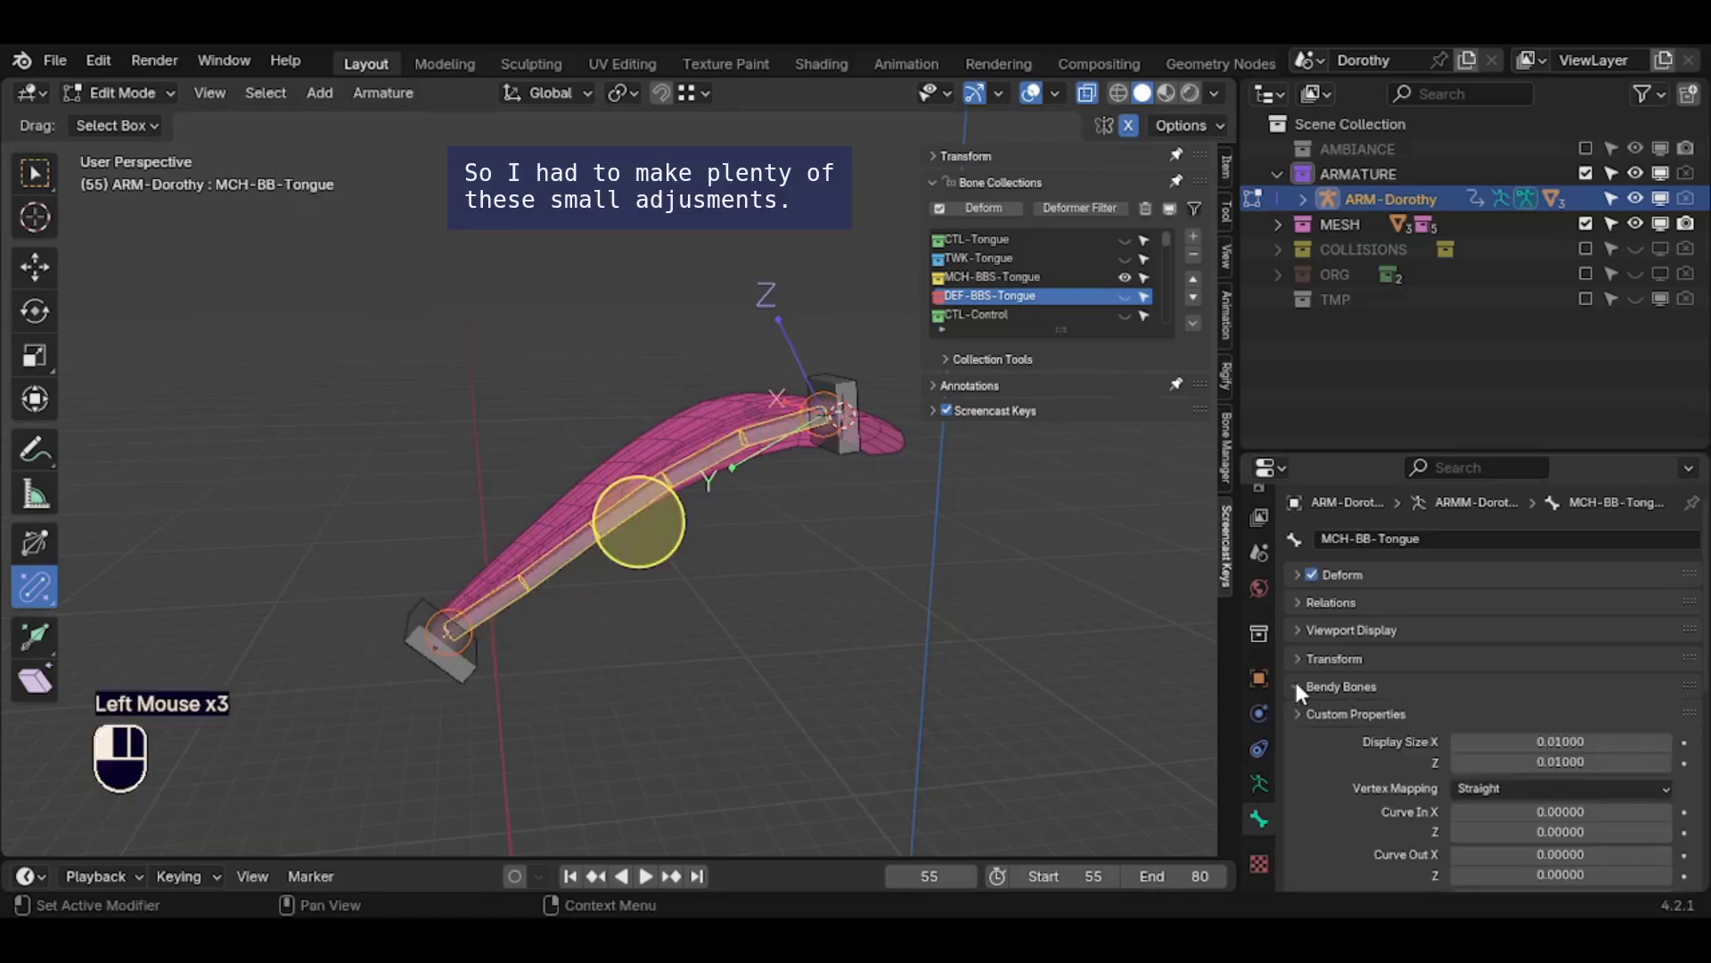
{"action": "scroll", "coordinate": [1413, 740], "scroll_direction": "down", "scroll_amount": 2}
{"action": "scroll", "coordinate": [1417, 742], "scroll_direction": "down", "scroll_amount": 2}
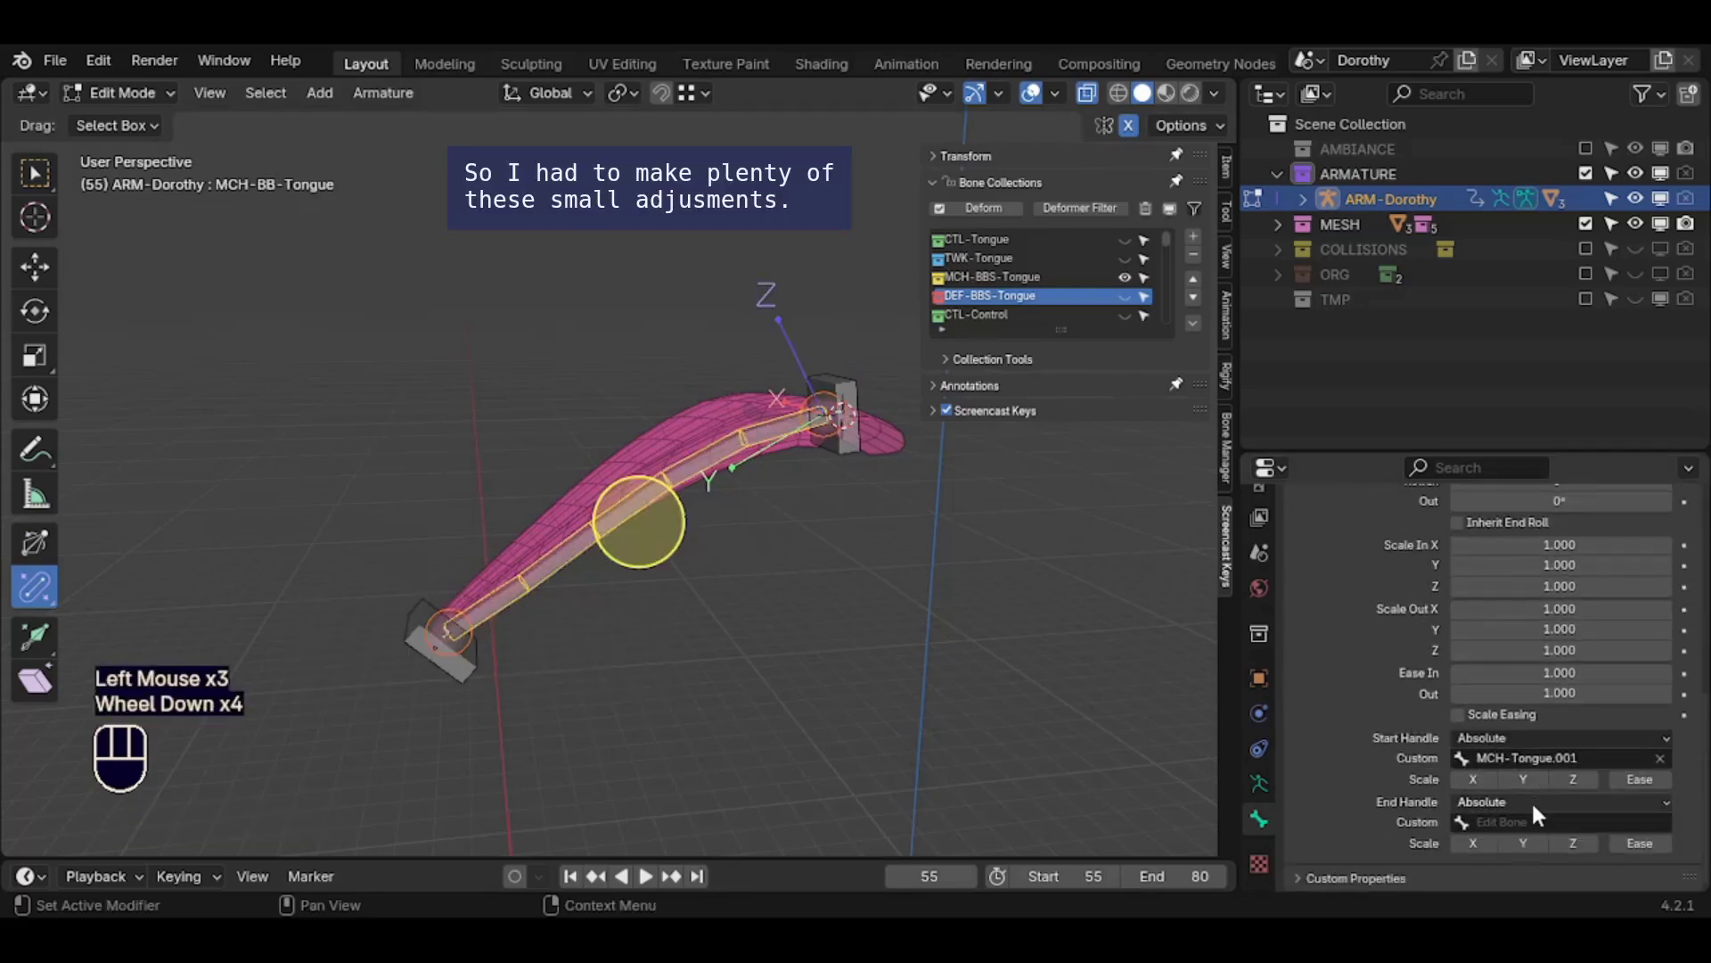
{"action": "left_click", "coordinate": [444, 646]}
{"action": "key", "text": "F2"}
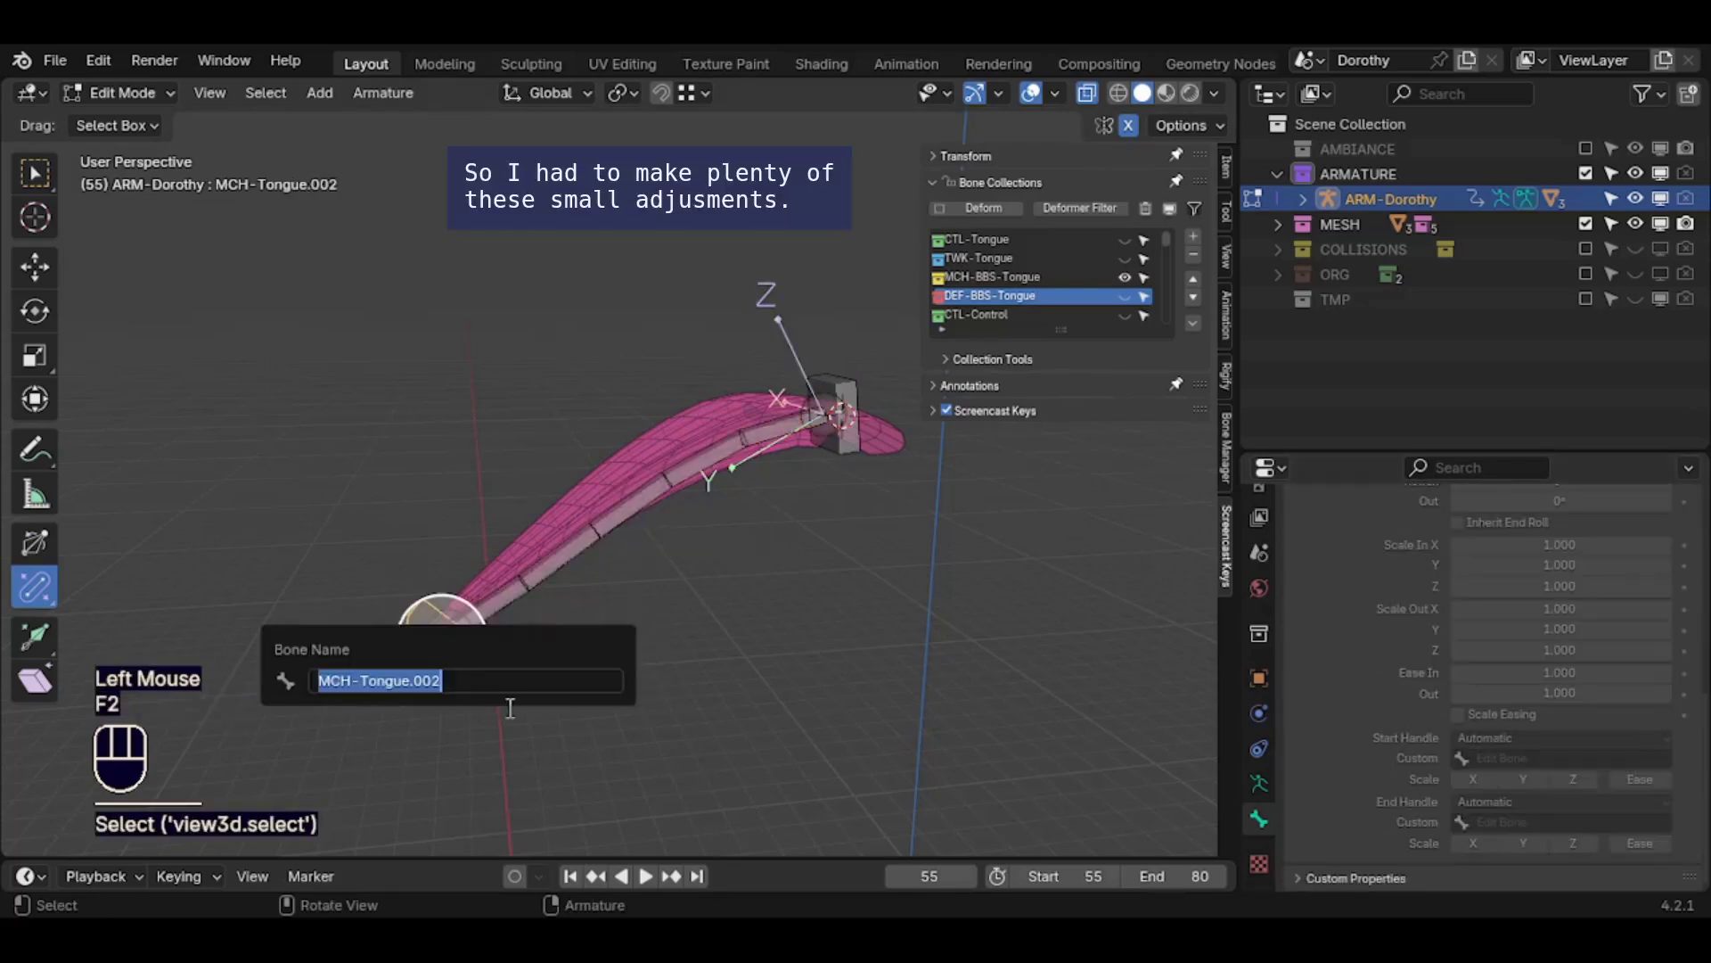
{"action": "key", "text": "ctrl+c"}
{"action": "key", "text": "Return"}
{"action": "left_click", "coordinate": [593, 533]}
{"action": "key", "text": "ctrl+v"}
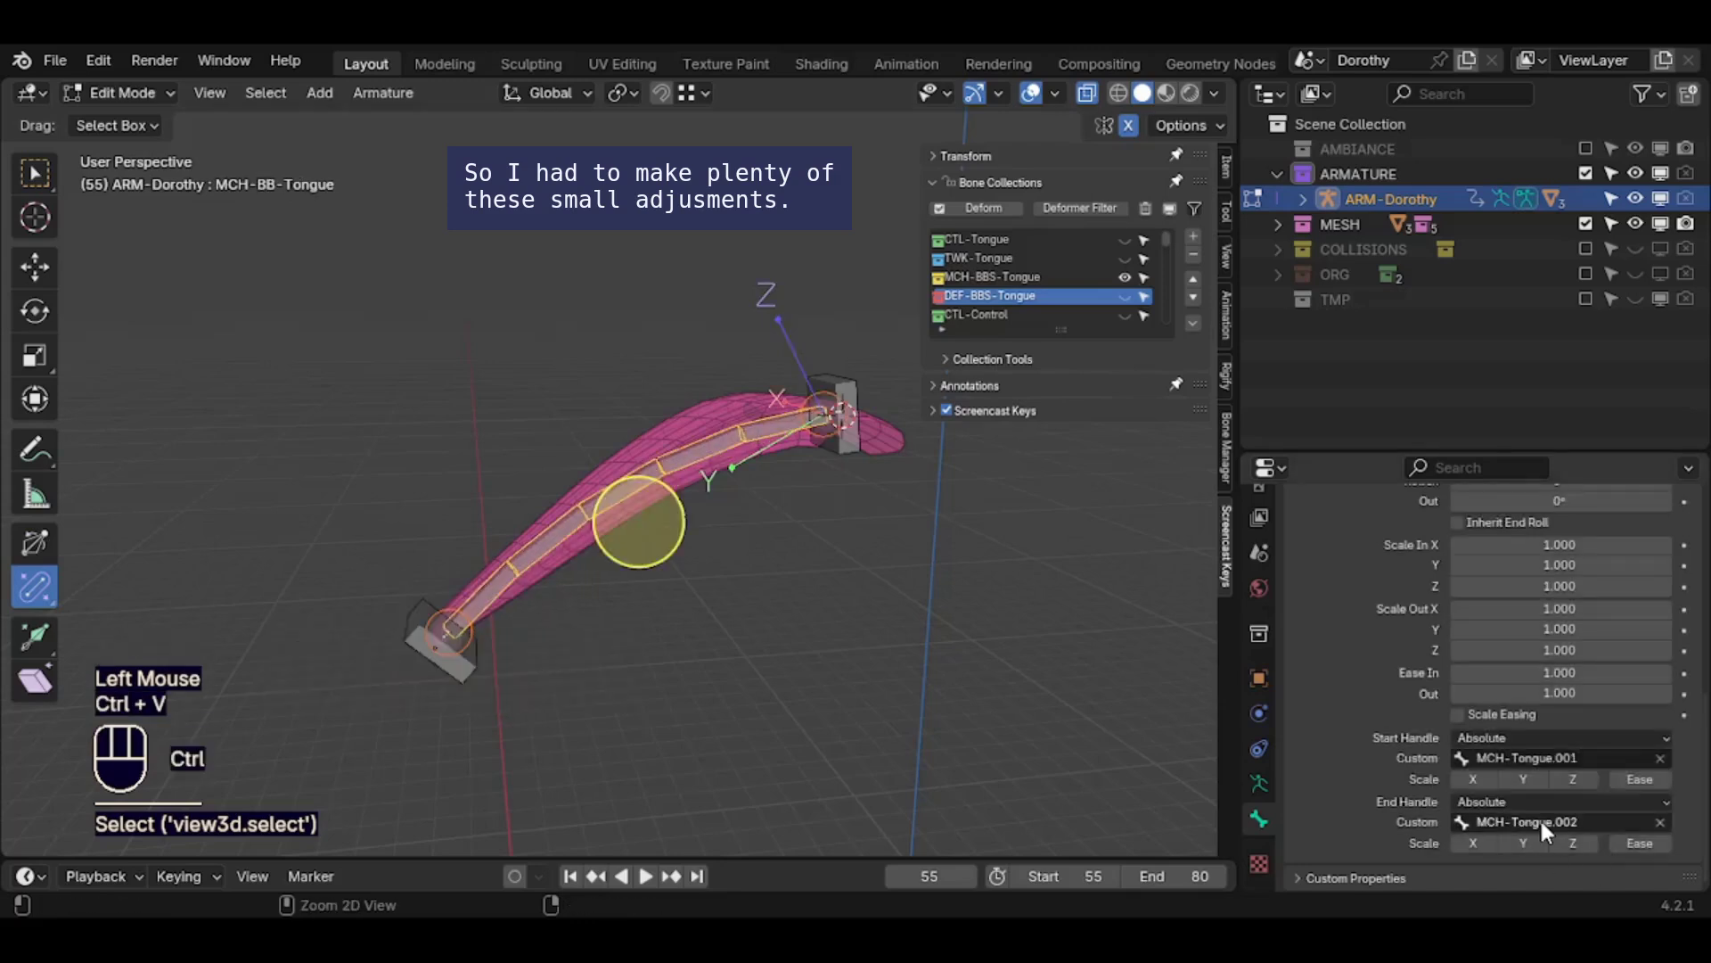
{"action": "left_click", "coordinate": [521, 682]}
{"action": "middle_click_drag", "start_coordinate": [524, 681], "coordinate": [521, 643]}
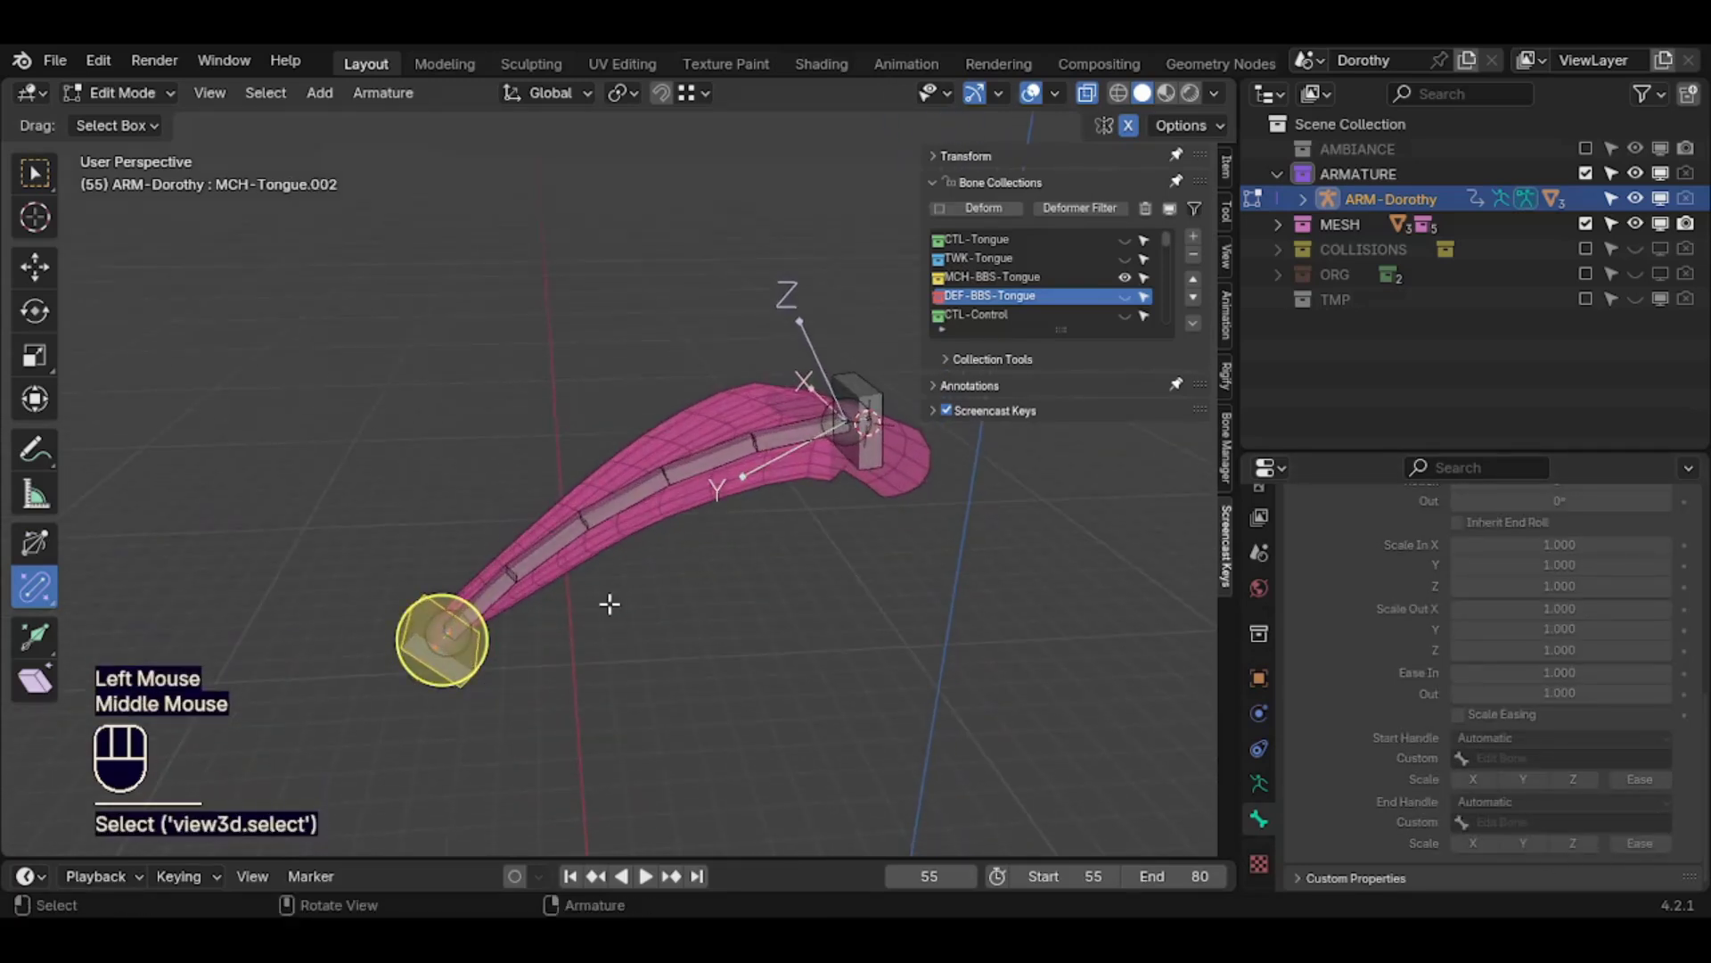
Enlarge the B-Bone display size of MCH-BB-Tongue to about 0.026 and show the DEF-BBS-Tongue bone collection
{"action": "left_click", "coordinate": [864, 451], "text": "shift"}
{"action": "left_click_drag", "start_coordinate": [677, 563], "coordinate": [704, 572]}
{"action": "middle_click_drag", "start_coordinate": [704, 571], "coordinate": [642, 527]}
{"action": "left_click", "coordinate": [642, 524]}
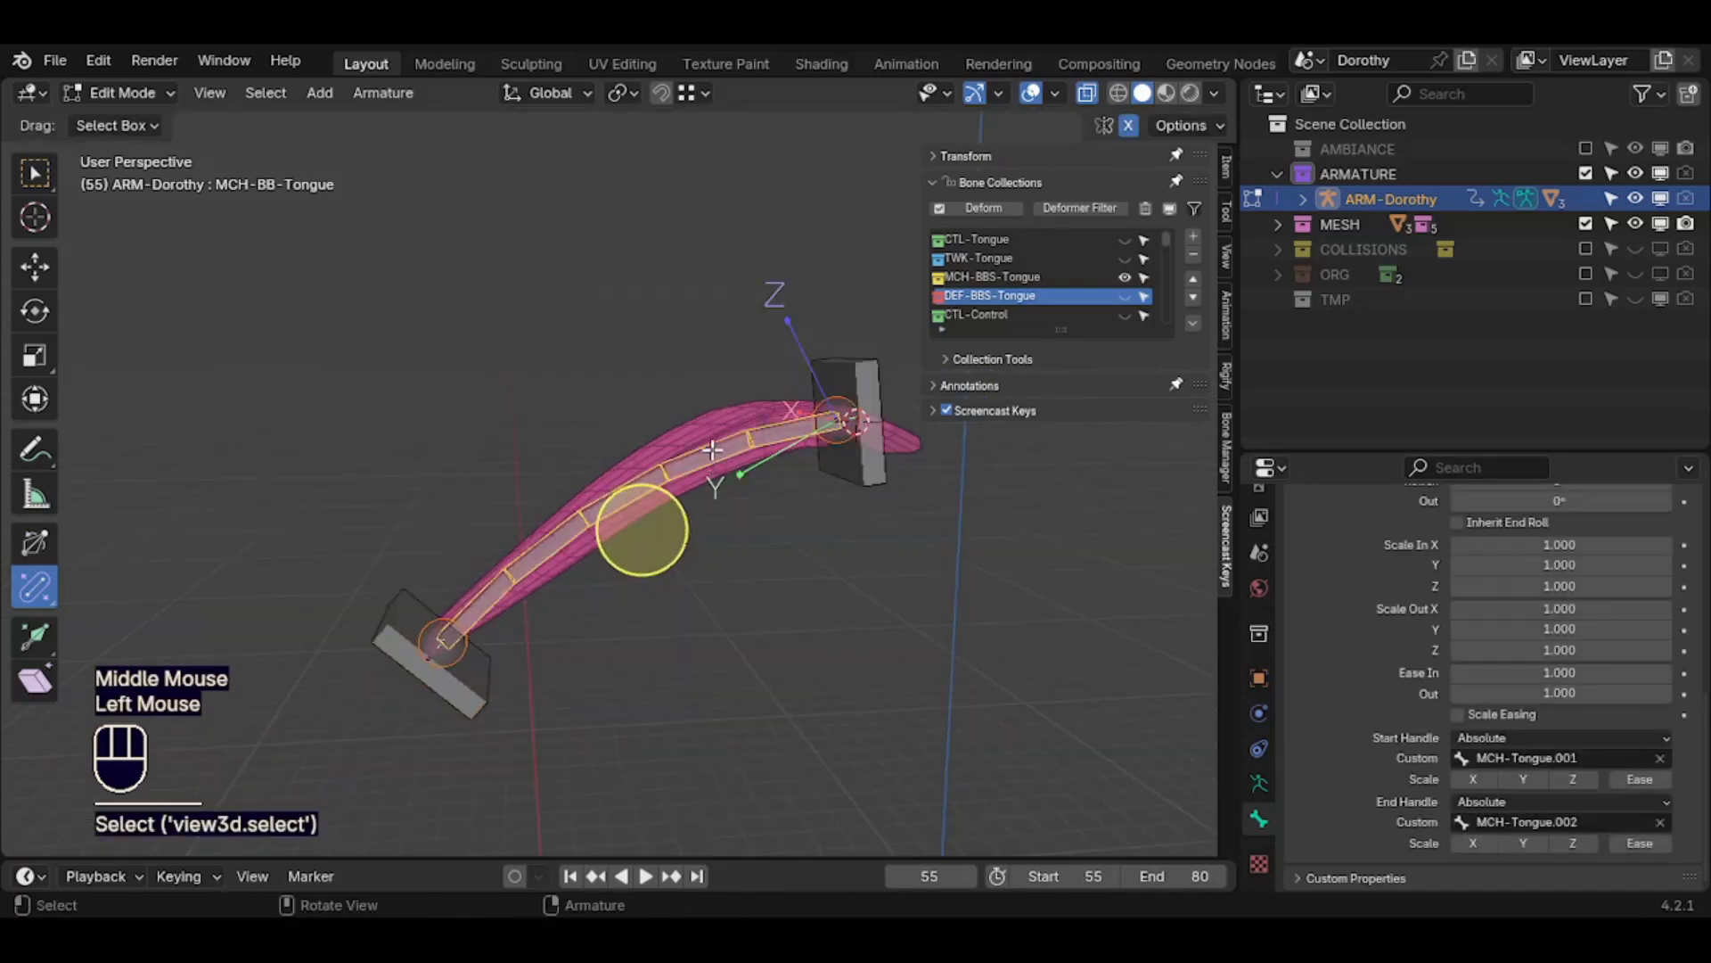
{"action": "left_click_drag", "start_coordinate": [642, 527], "coordinate": [501, 242]}
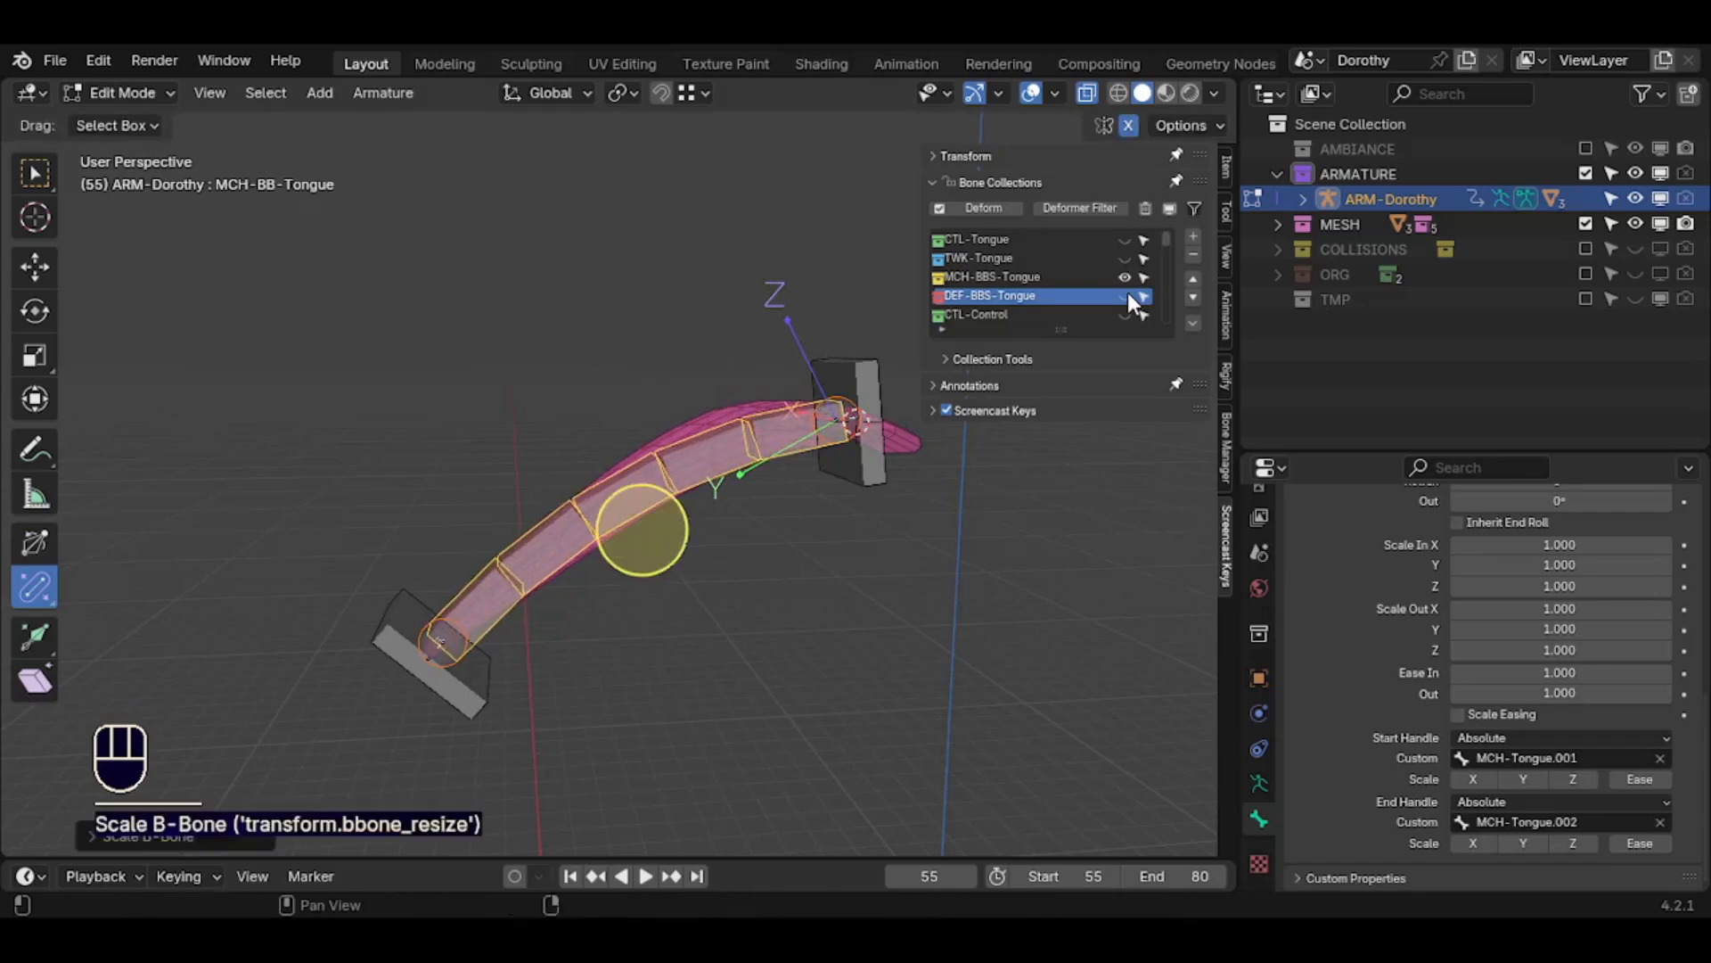
{"action": "left_click", "coordinate": [1126, 296]}
{"action": "middle_click_drag", "start_coordinate": [788, 536], "coordinate": [786, 544]}
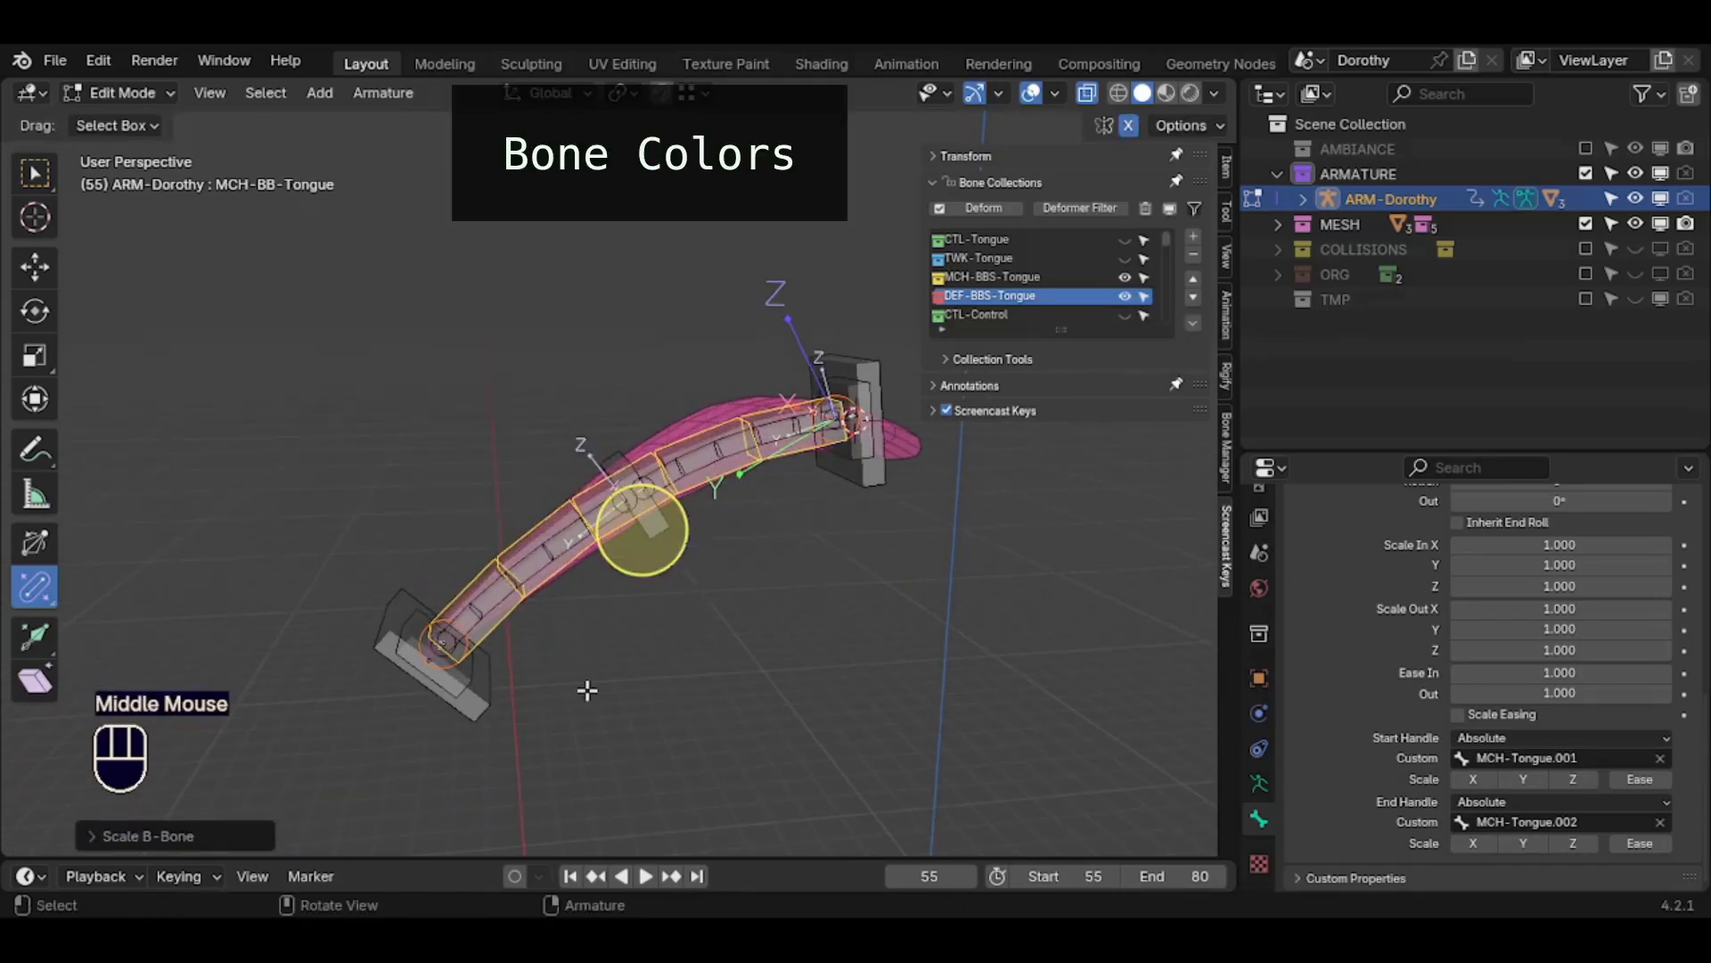
{"action": "middle_click_drag", "start_coordinate": [866, 447], "coordinate": [726, 553]}
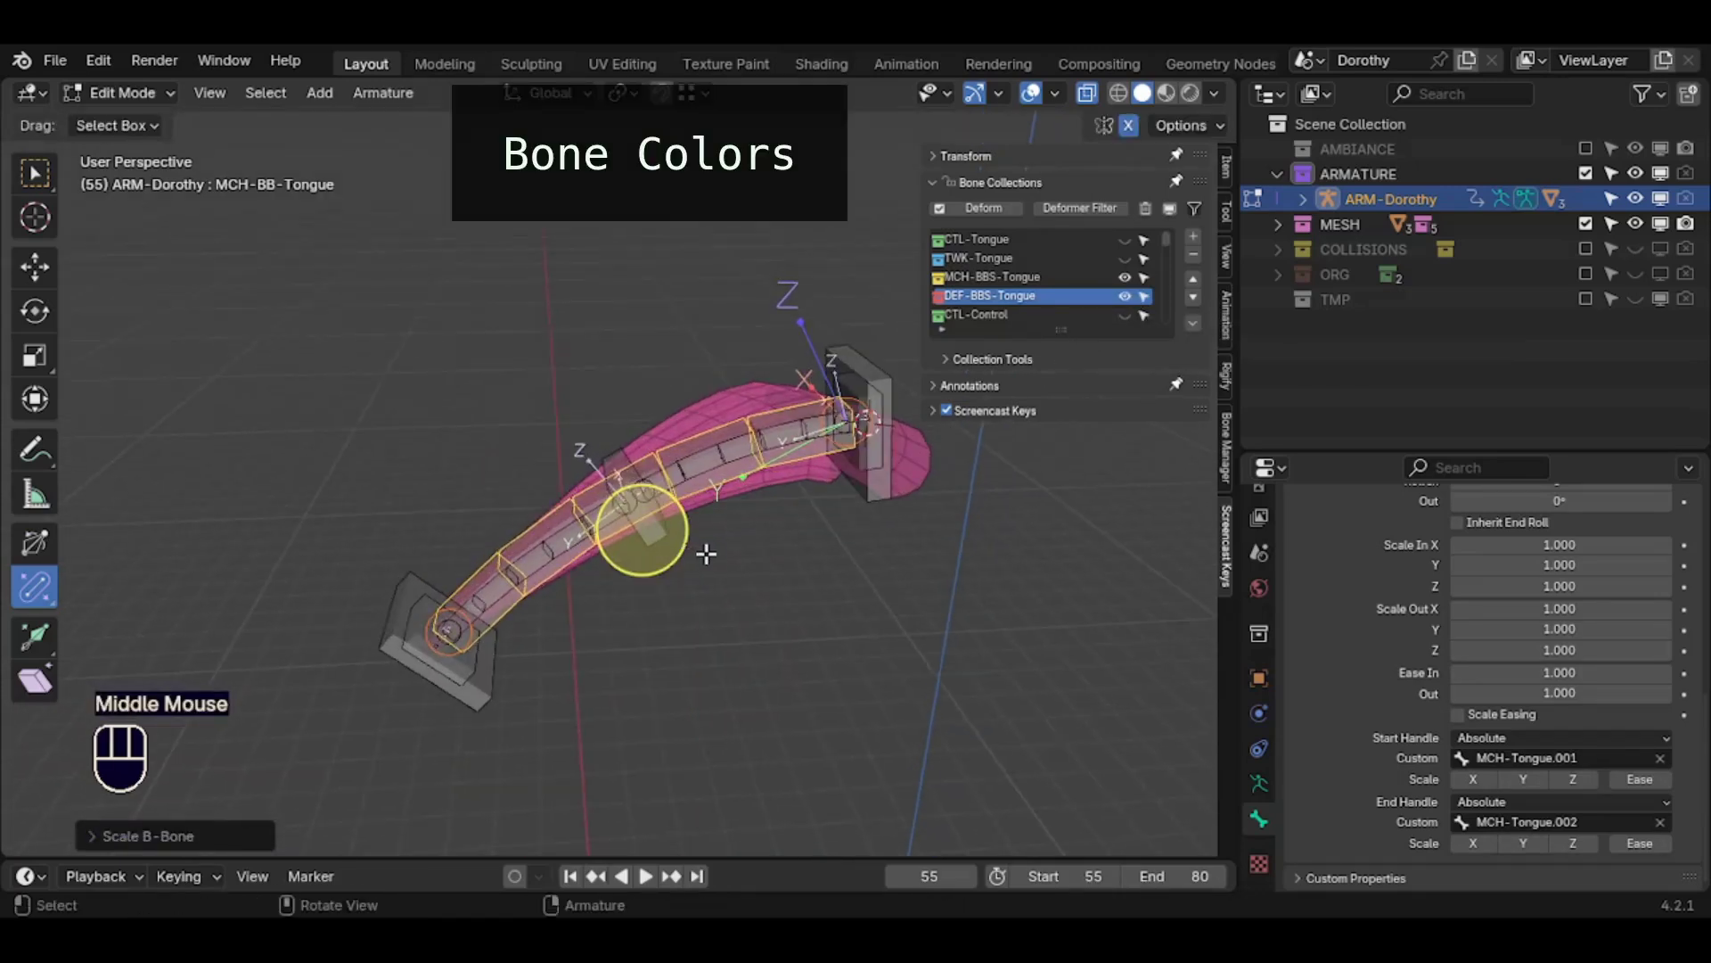
In Pose Mode, hide the MCH-BBS-Tongue collection and set both deform tongue bones' colour to 01 - Theme Color Set
{"action": "key", "text": "ctrl+Tab"}
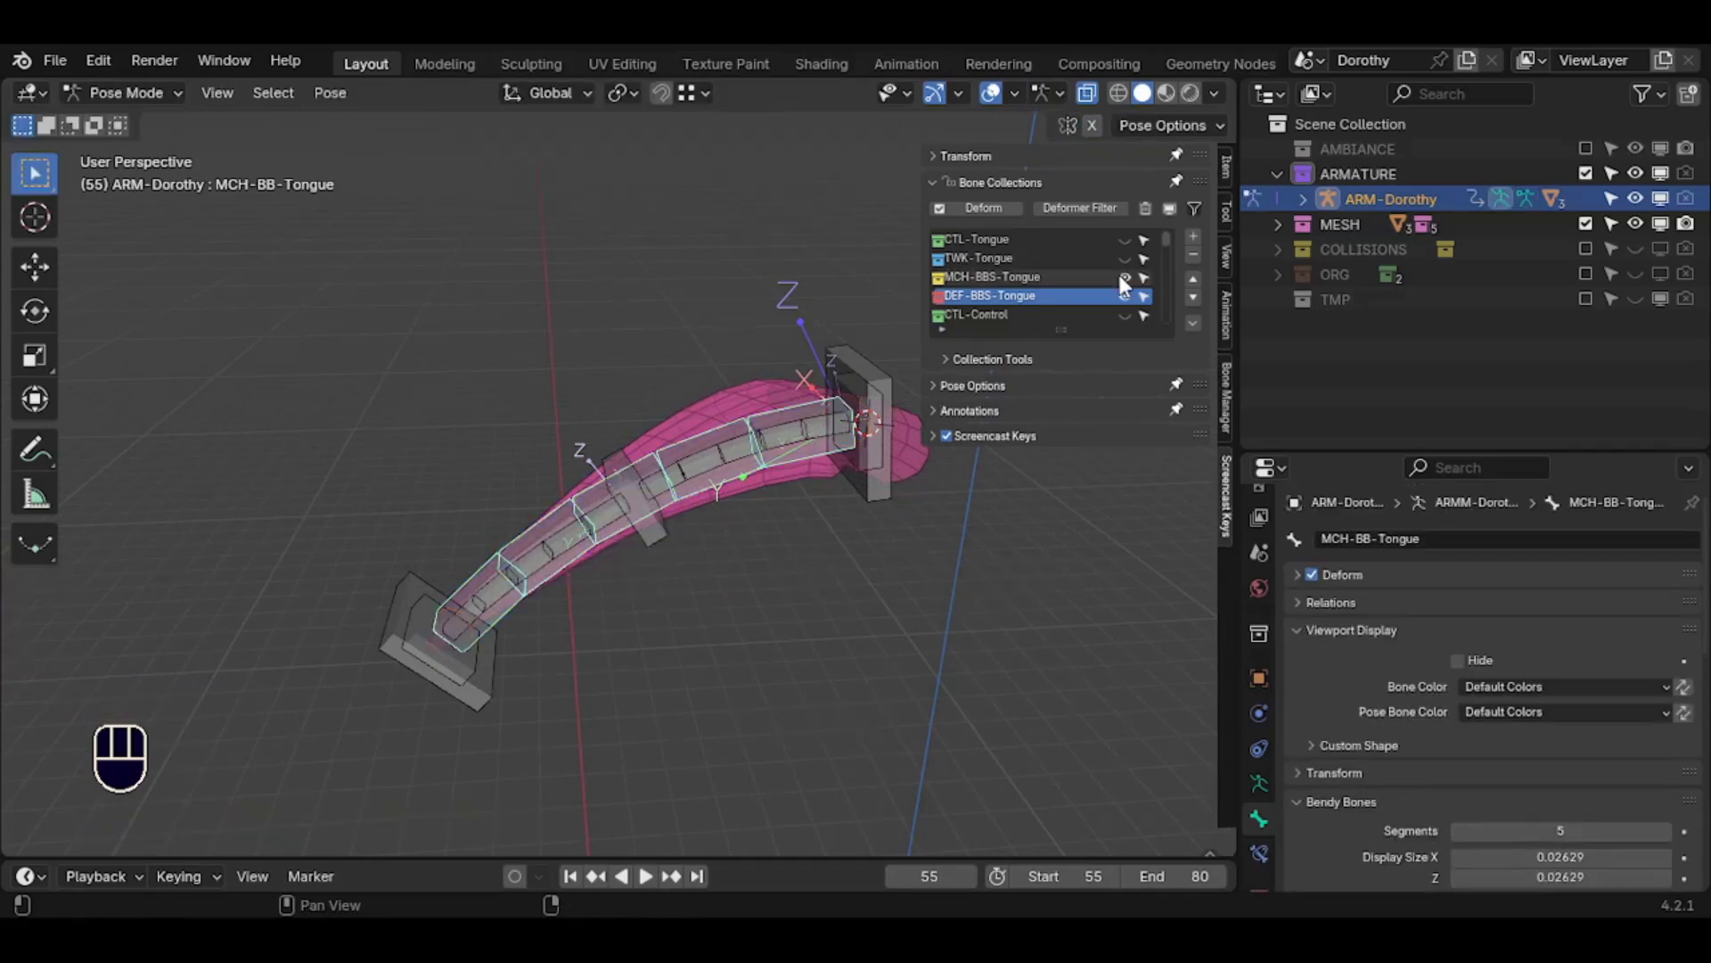
{"action": "left_click", "coordinate": [1125, 278]}
{"action": "key", "text": "alt+a"}
{"action": "left_click", "coordinate": [500, 586]}
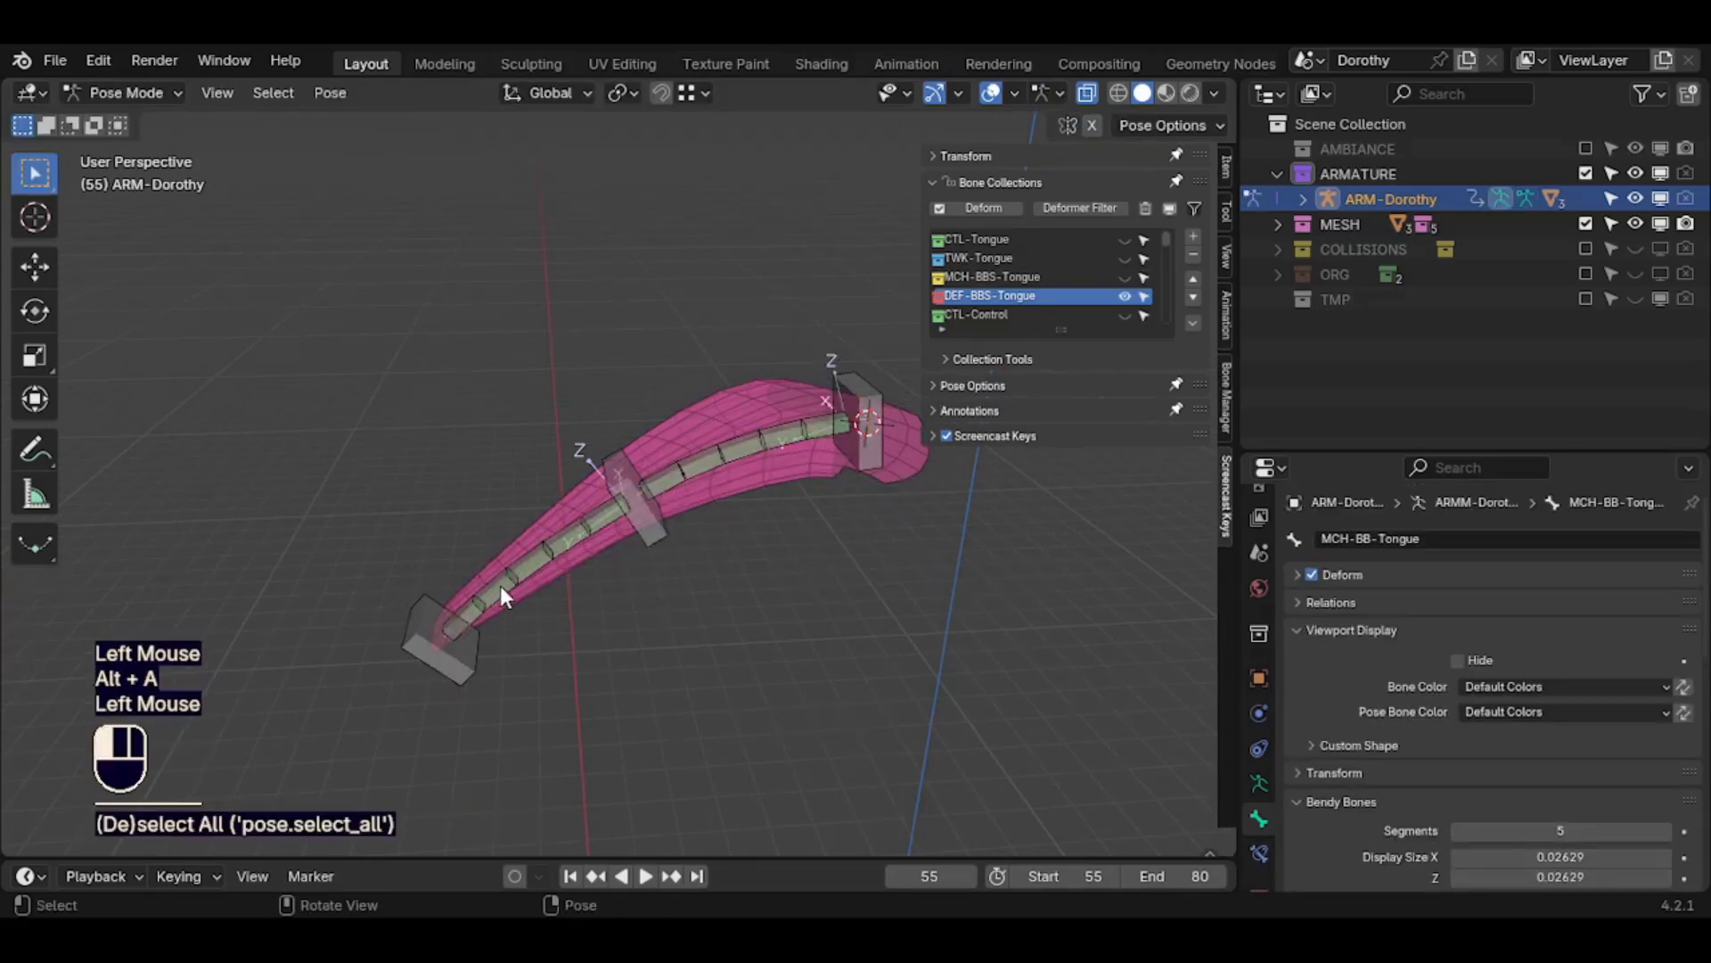
{"action": "left_click", "coordinate": [780, 433], "text": "shift"}
{"action": "left_click", "coordinate": [1508, 684], "text": "alt"}
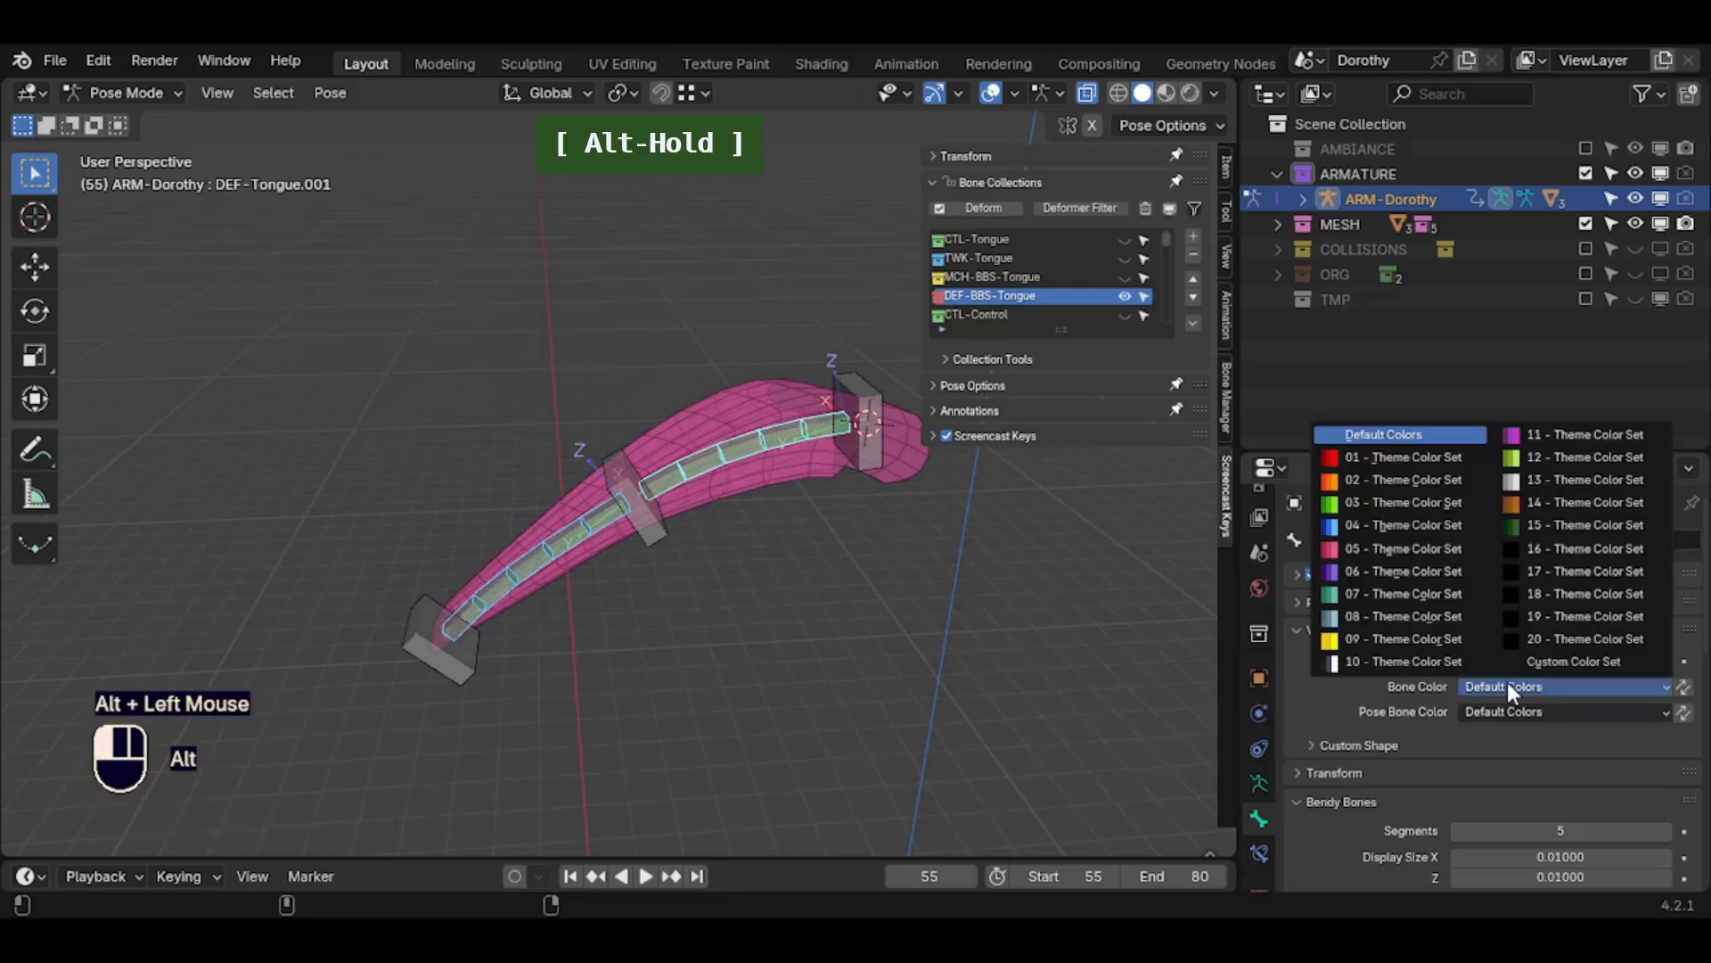
{"action": "left_click", "coordinate": [1379, 455], "text": "alt"}
Set the bone colour of the three CTL-Tongue bones to 13 - Theme Color Set and deselect them
{"action": "key", "text": "alt+a"}
{"action": "left_click", "coordinate": [656, 528]}
{"action": "left_click", "coordinate": [479, 648], "text": "shift"}
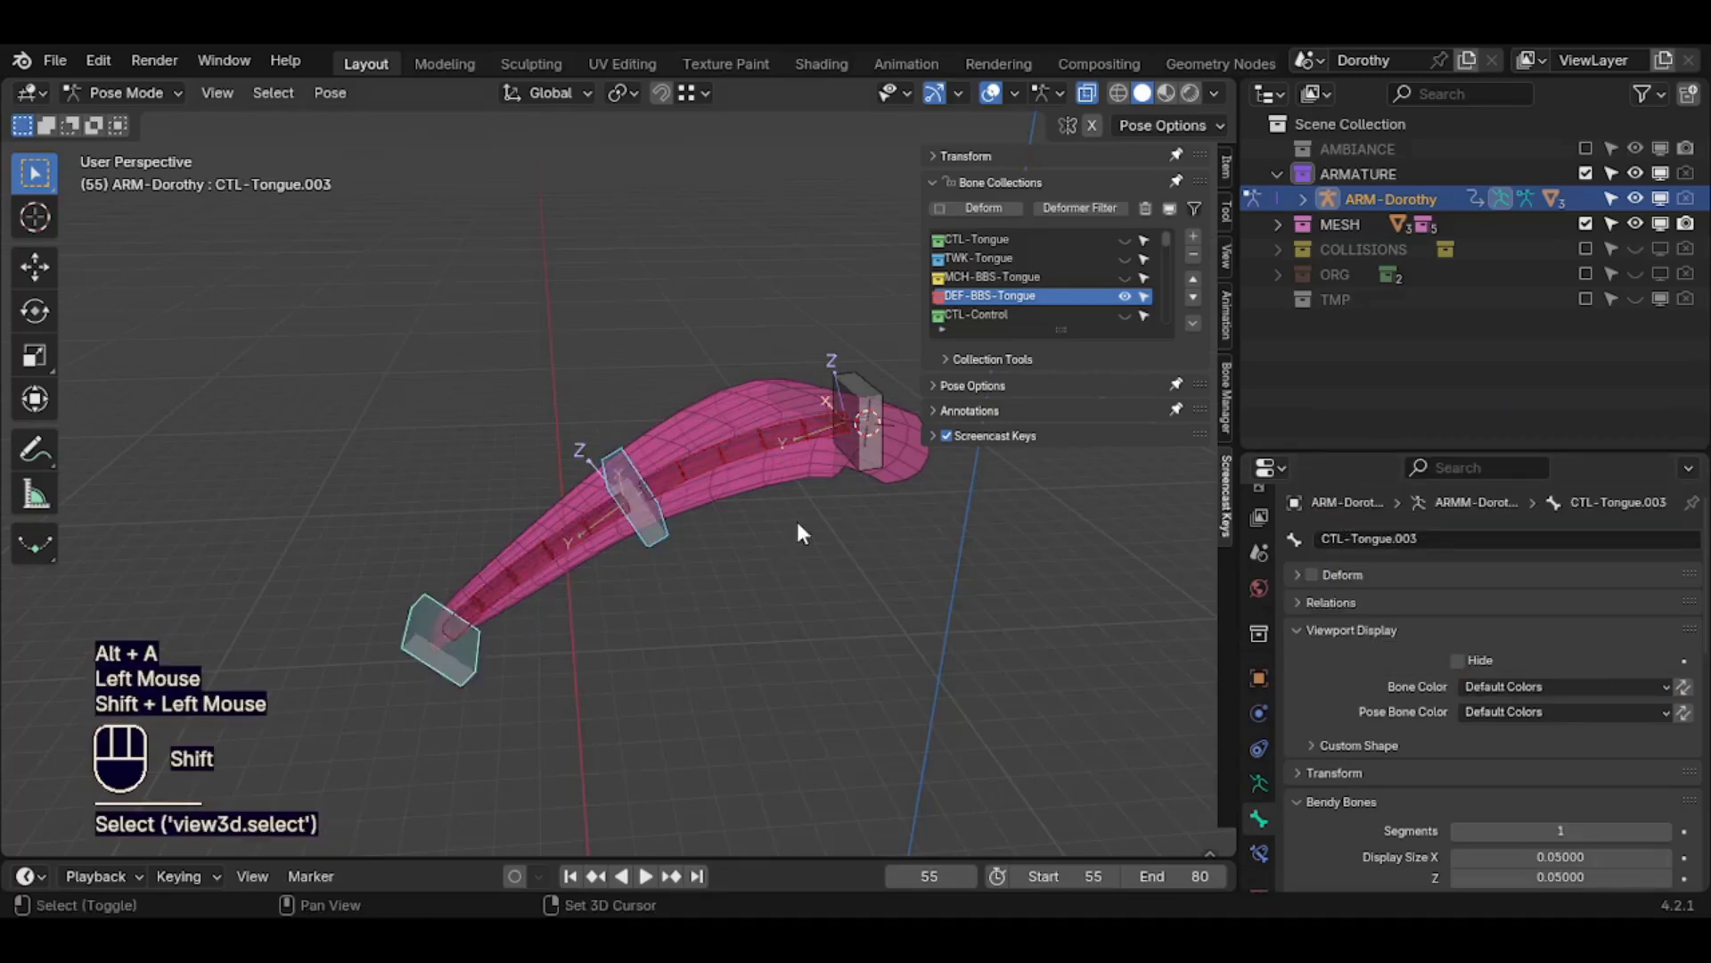
{"action": "left_click", "coordinate": [856, 423], "text": "shift"}
{"action": "left_click", "coordinate": [1527, 685], "text": "alt"}
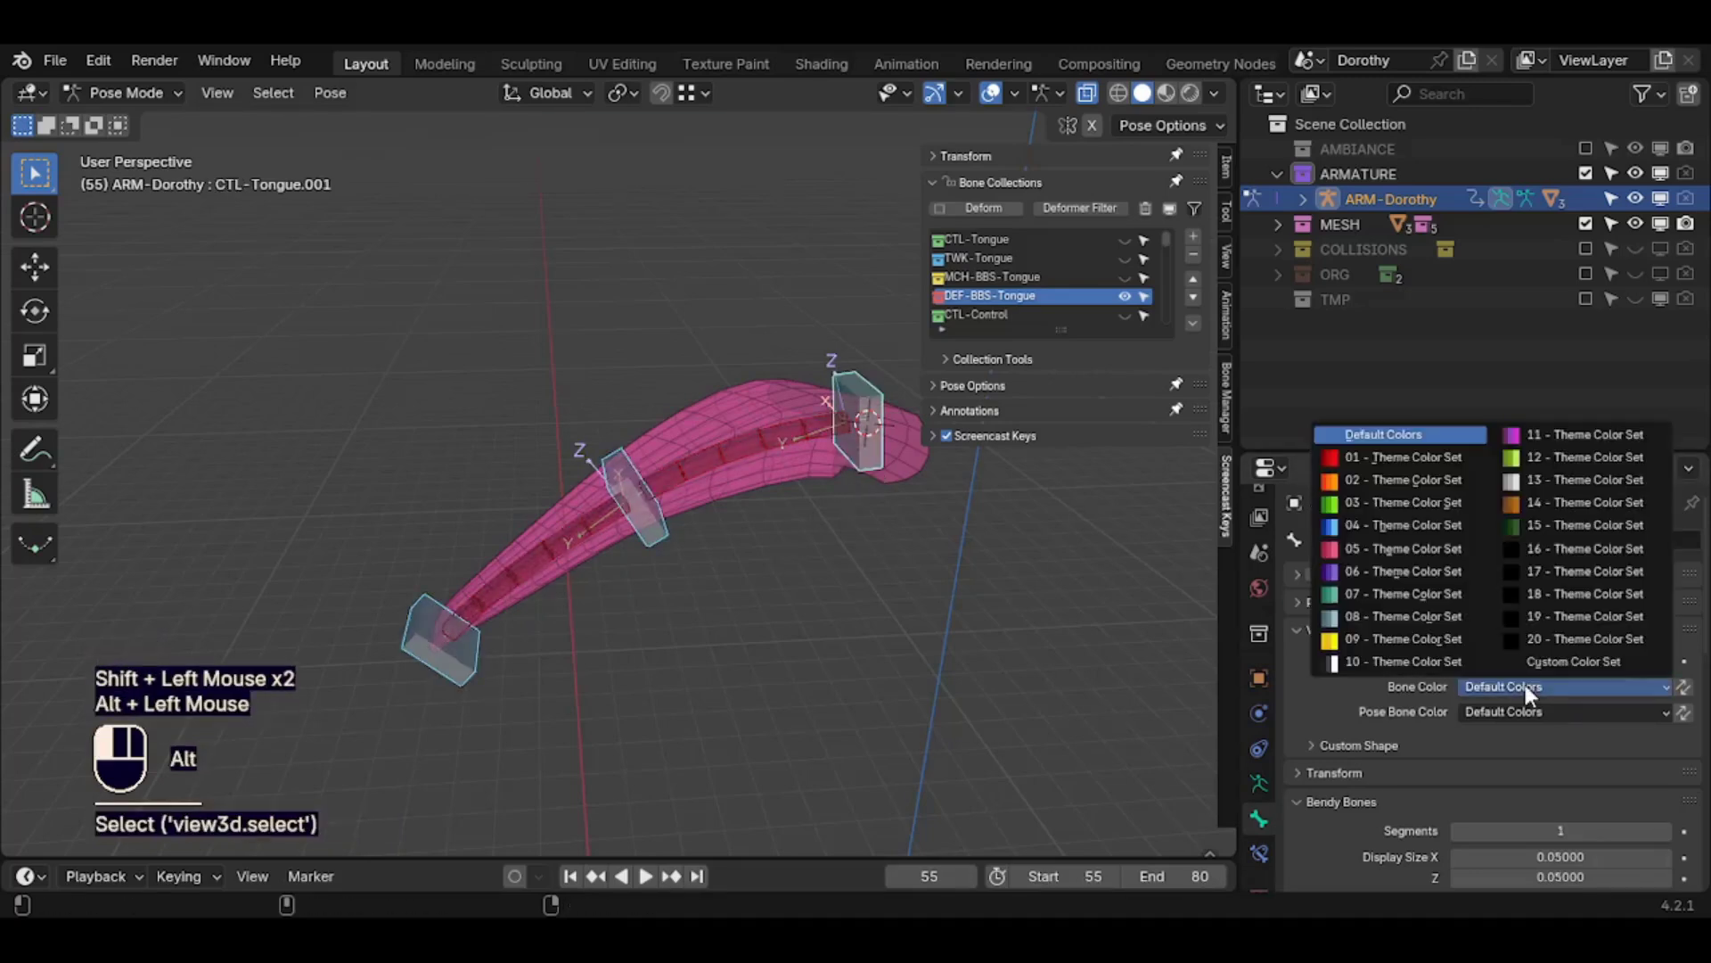
{"action": "left_click", "coordinate": [1544, 479], "text": "alt"}
{"action": "key", "text": "alt+a"}
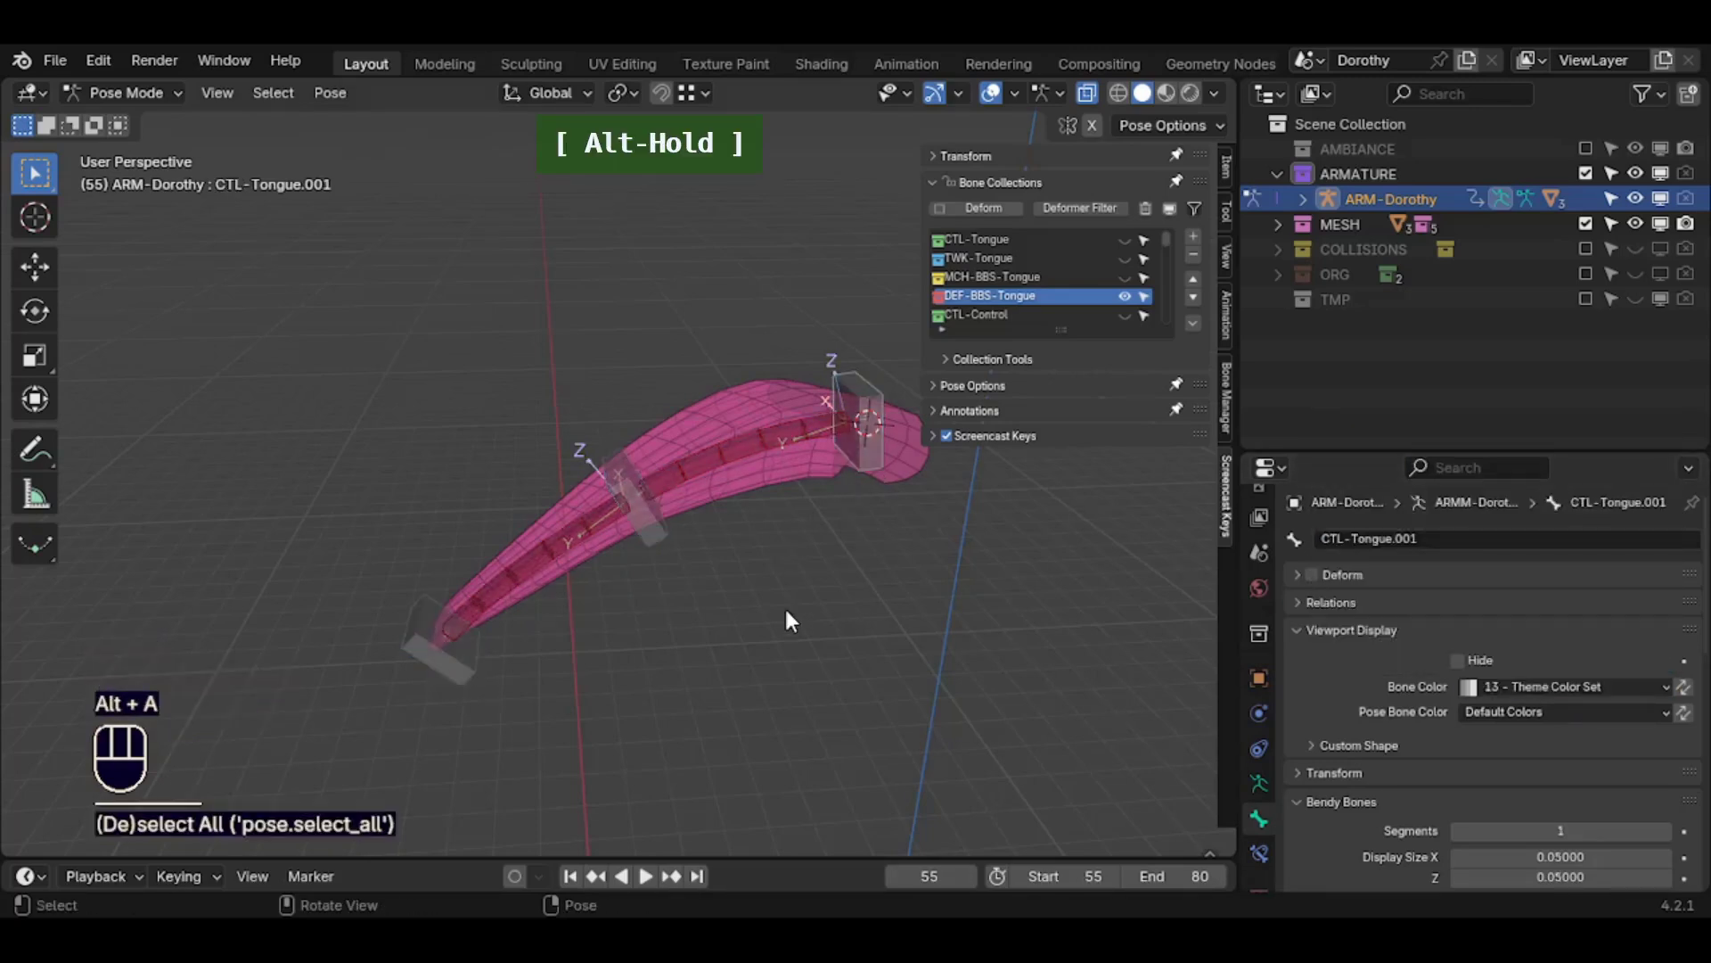
Show only the MCH-BBS-Tongue collection and set all its bones' colour to 08 - Theme Color Set
{"action": "left_click", "coordinate": [1124, 296]}
{"action": "left_click", "coordinate": [1124, 277]}
{"action": "key", "text": "a"}
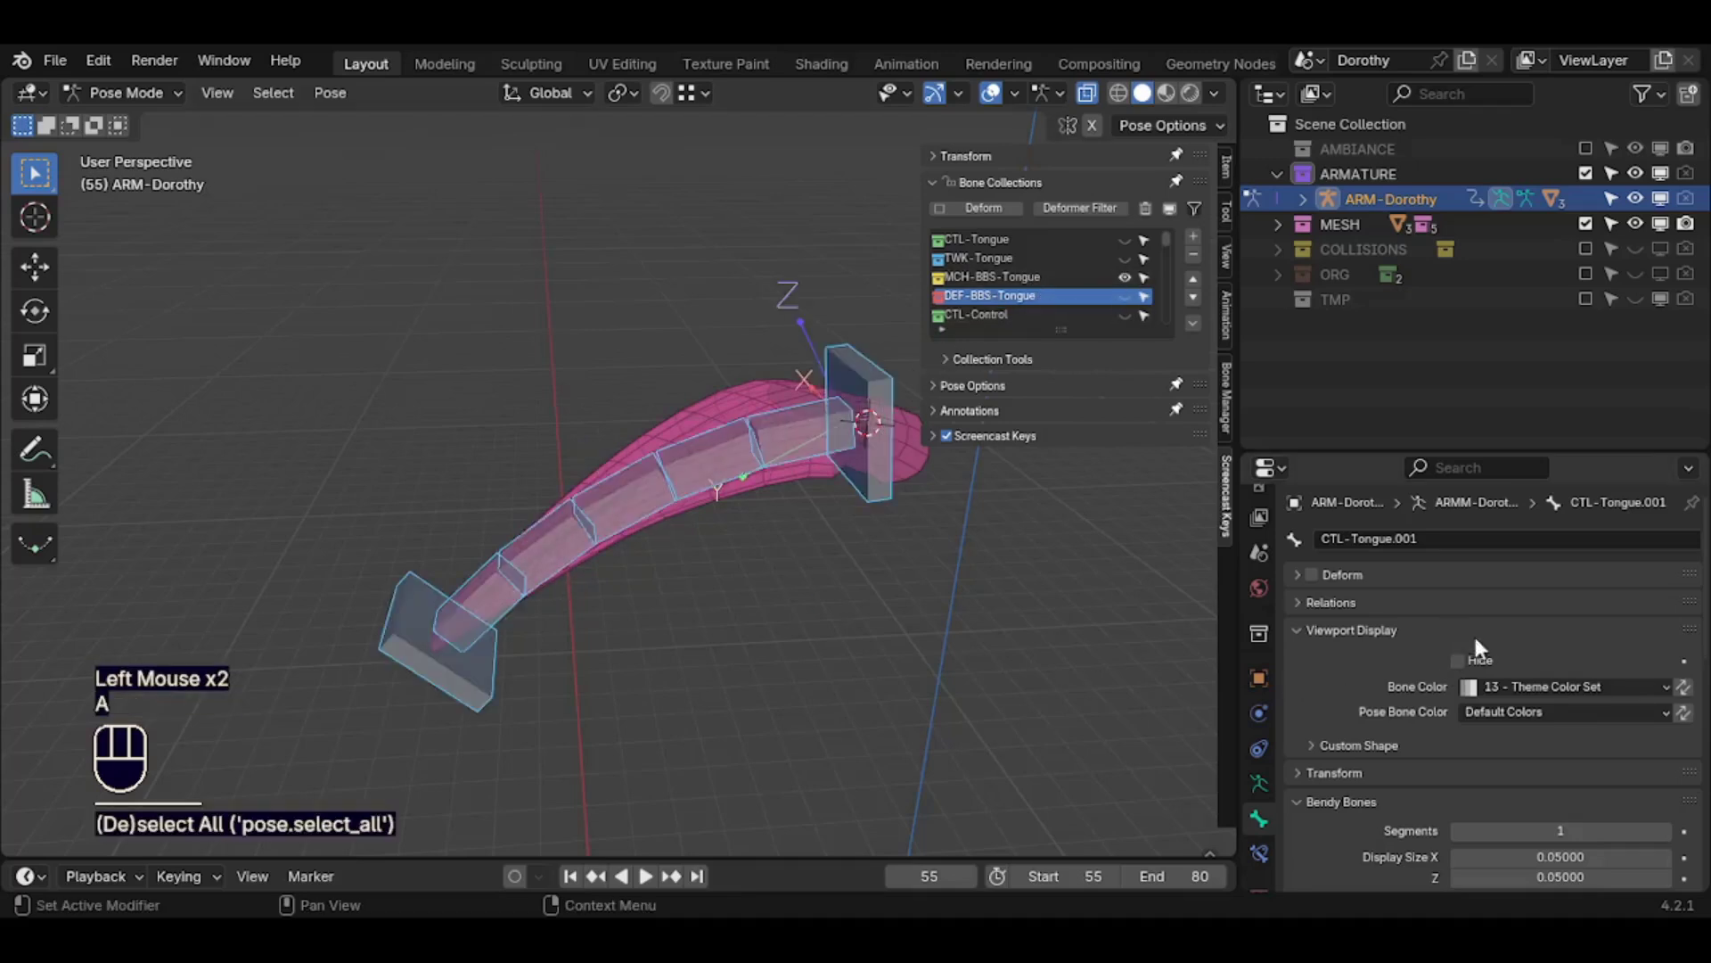
{"action": "left_click", "coordinate": [1511, 684], "text": "alt"}
{"action": "left_click", "coordinate": [1447, 619], "text": "alt"}
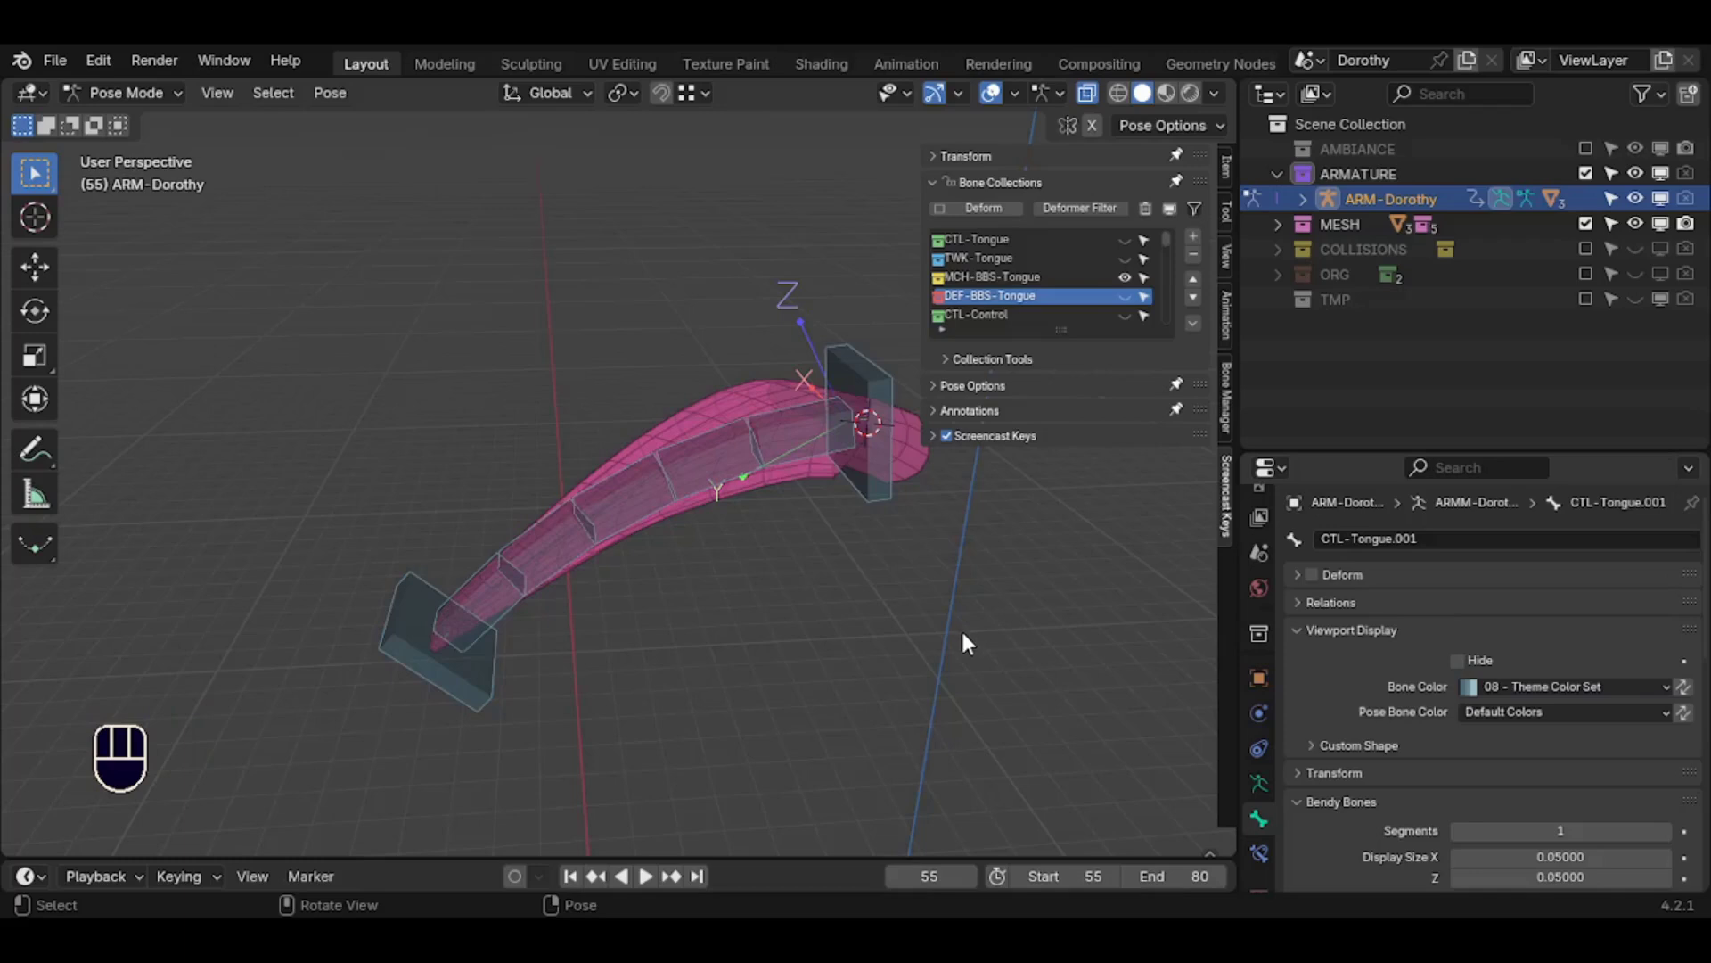
{"action": "key", "text": "alt+a"}
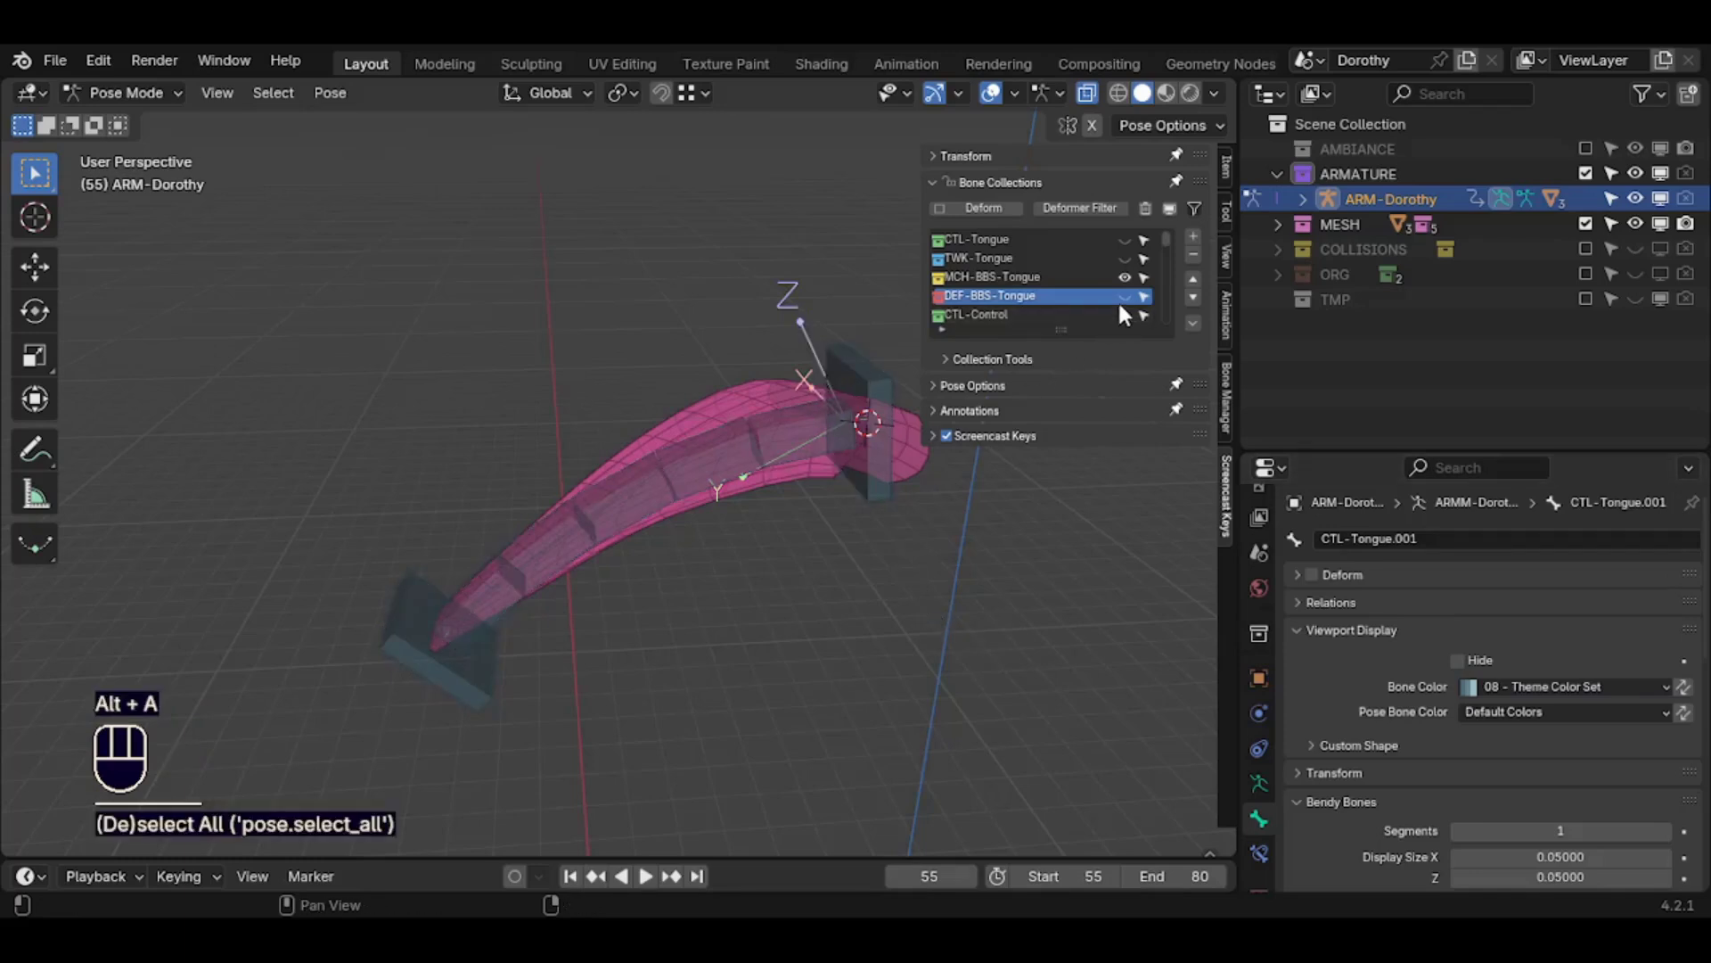
Add a Stretch To bone constraint to MCH-BB-Tongue with MCH-Tongue.002 as its target
{"action": "left_click", "coordinate": [453, 656]}
{"action": "left_click", "coordinate": [478, 570]}
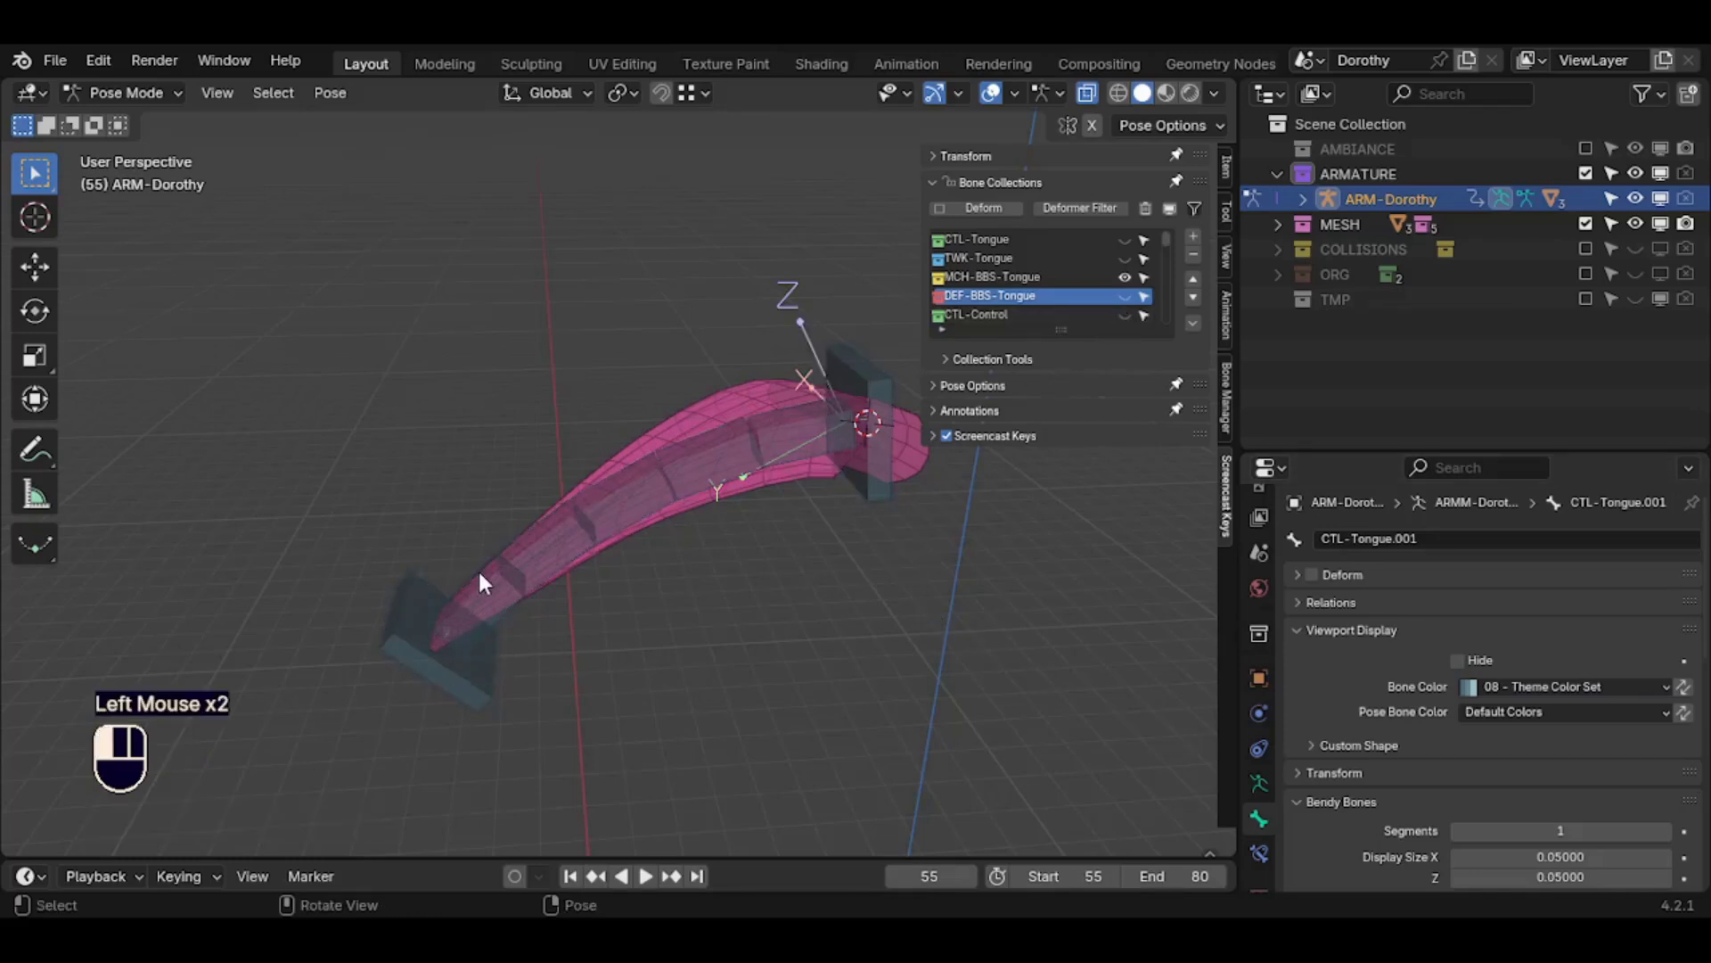
{"action": "left_click", "coordinate": [1260, 851]}
{"action": "left_click", "coordinate": [458, 688]}
{"action": "left_click", "coordinate": [598, 547], "text": "shift"}
{"action": "key", "text": "shift+ctrl+c"}
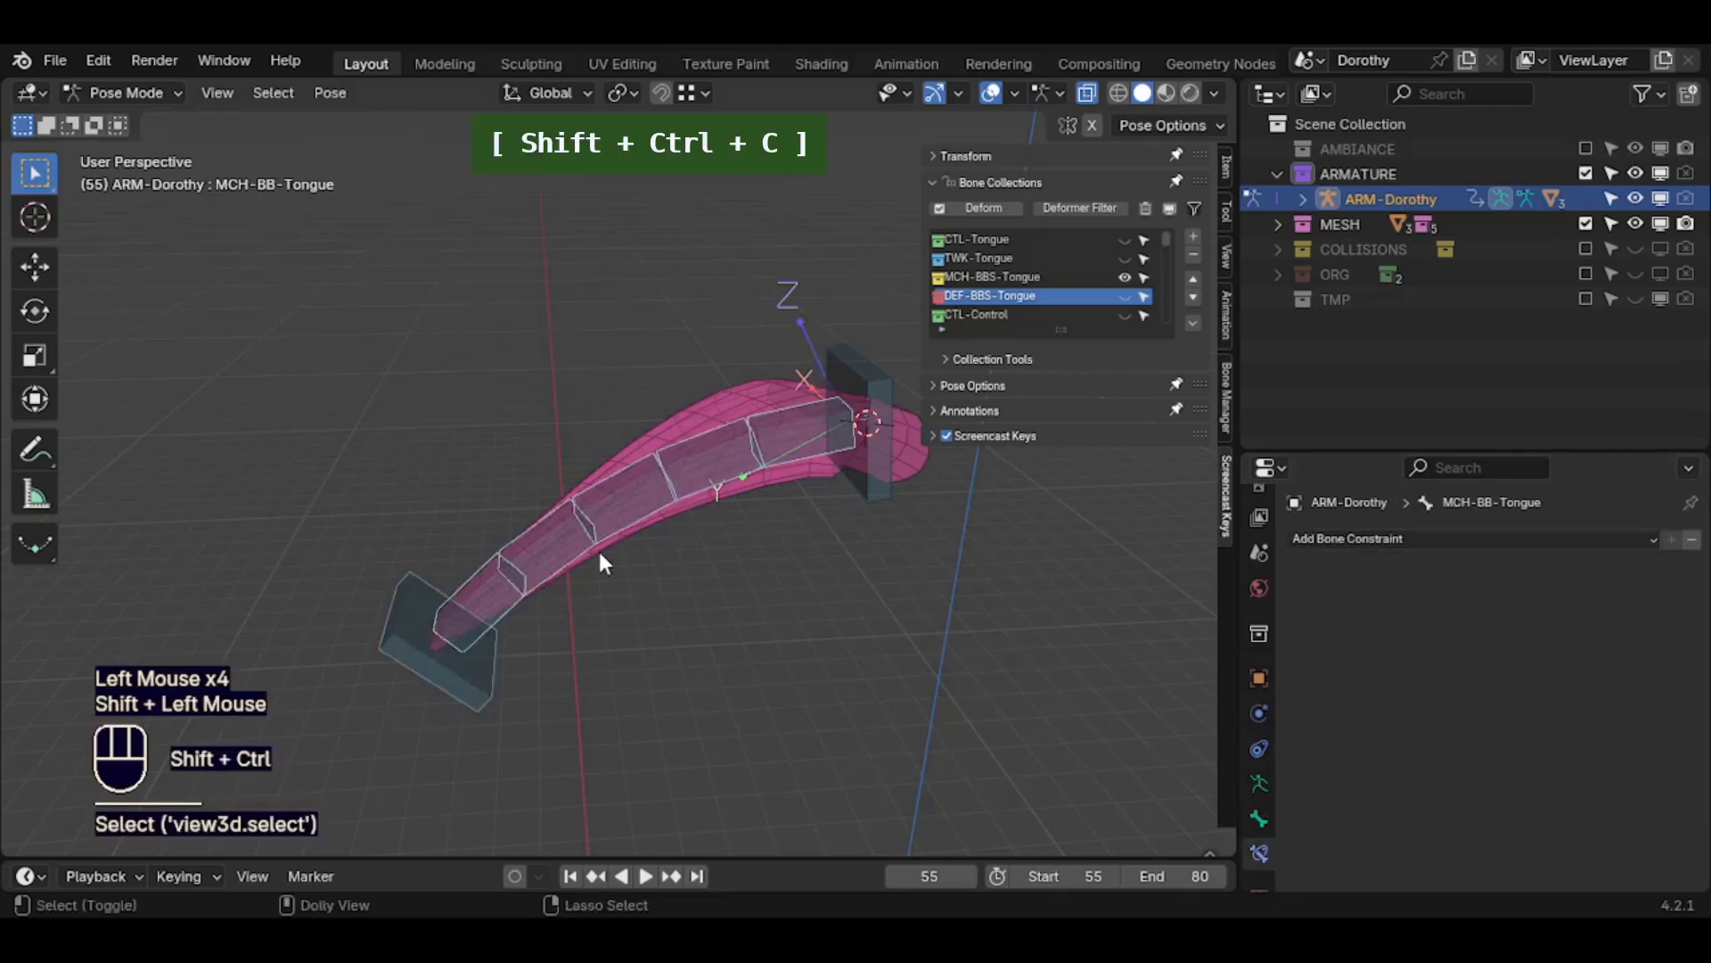
{"action": "key", "text": "shift+ctrl+c"}
Test the mechanism bendy bone by moving and rotating MCH-Tongue.002 and moving MCH-Tongue.001
{"action": "left_click", "coordinate": [455, 697]}
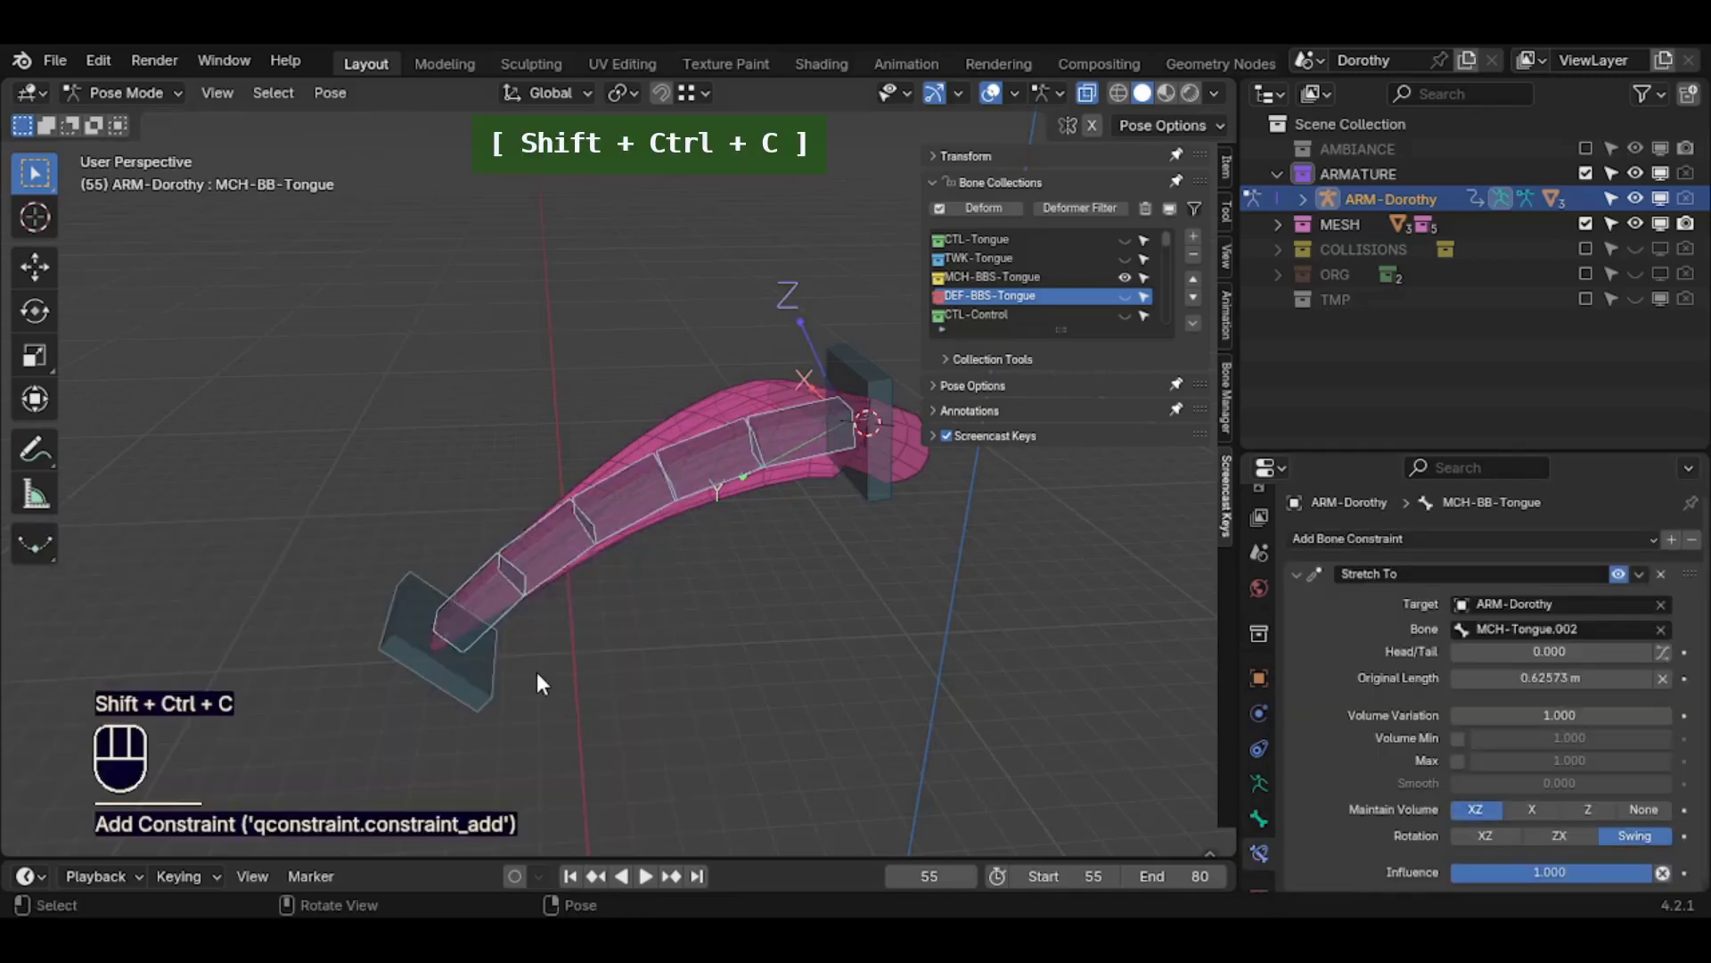
{"action": "left_click", "coordinate": [484, 692]}
{"action": "key", "text": "g"}
{"action": "left_click", "coordinate": [546, 508]}
{"action": "key", "text": "r"}
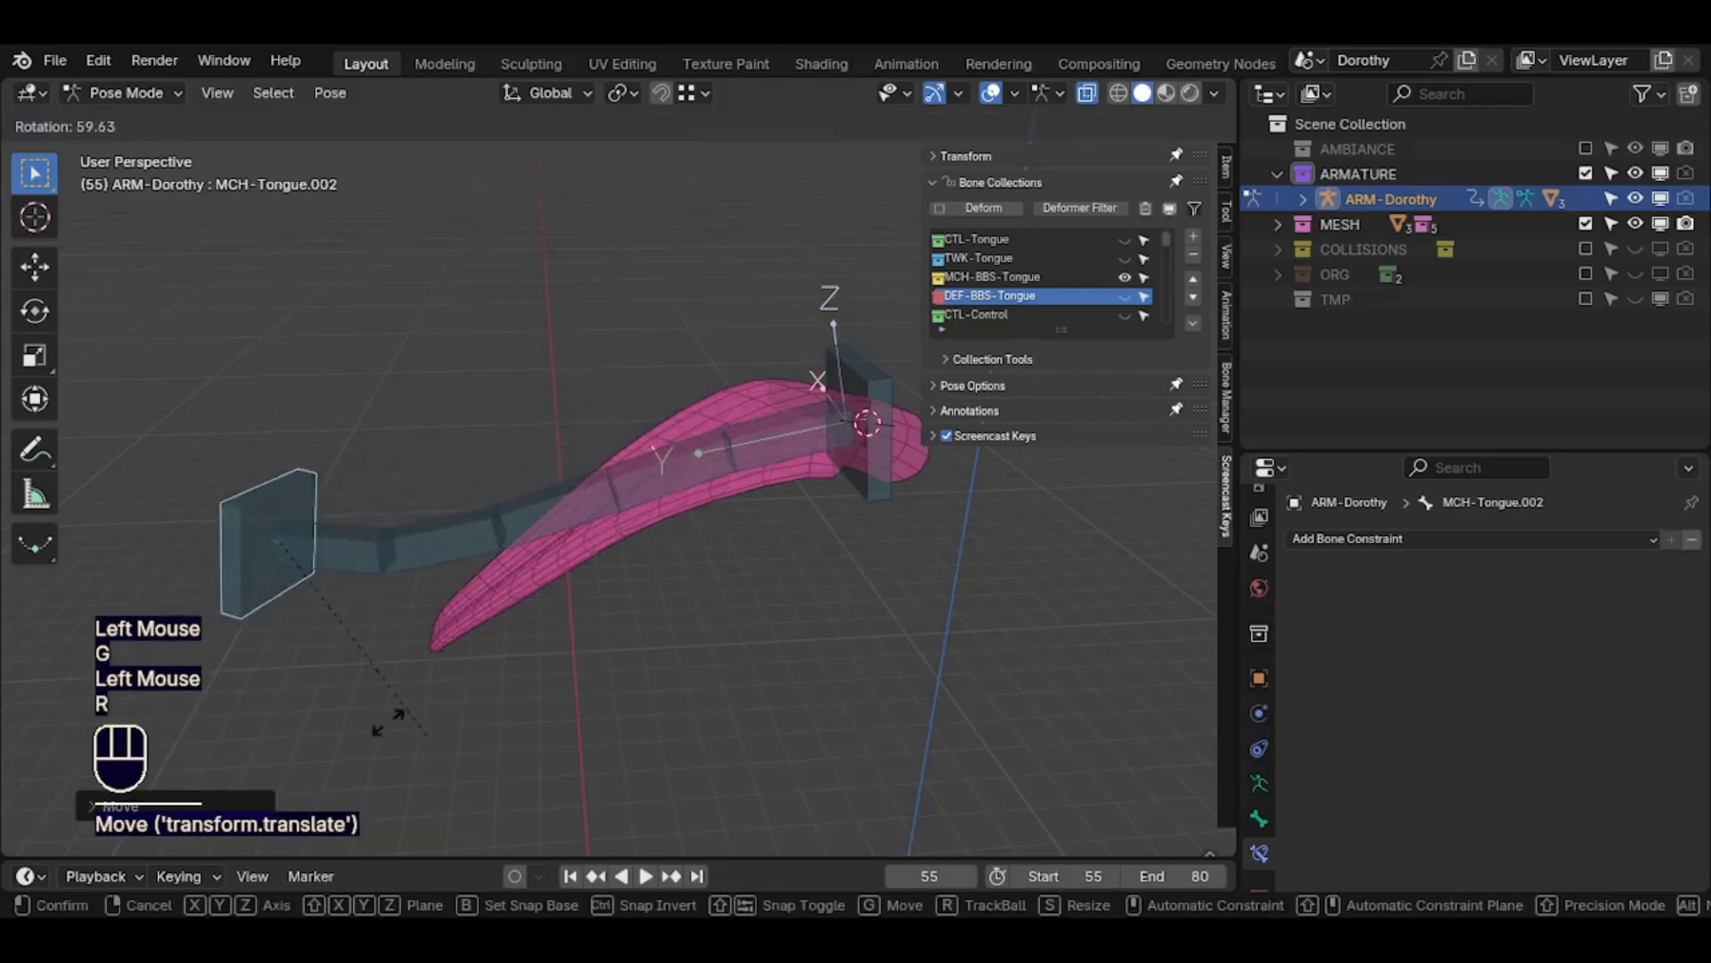
{"action": "left_click", "coordinate": [378, 705]}
{"action": "key", "text": "g"}
{"action": "left_click", "coordinate": [370, 546]}
{"action": "left_click", "coordinate": [856, 470]}
{"action": "key", "text": "g"}
{"action": "left_click", "coordinate": [874, 639]}
{"action": "key", "text": "g"}
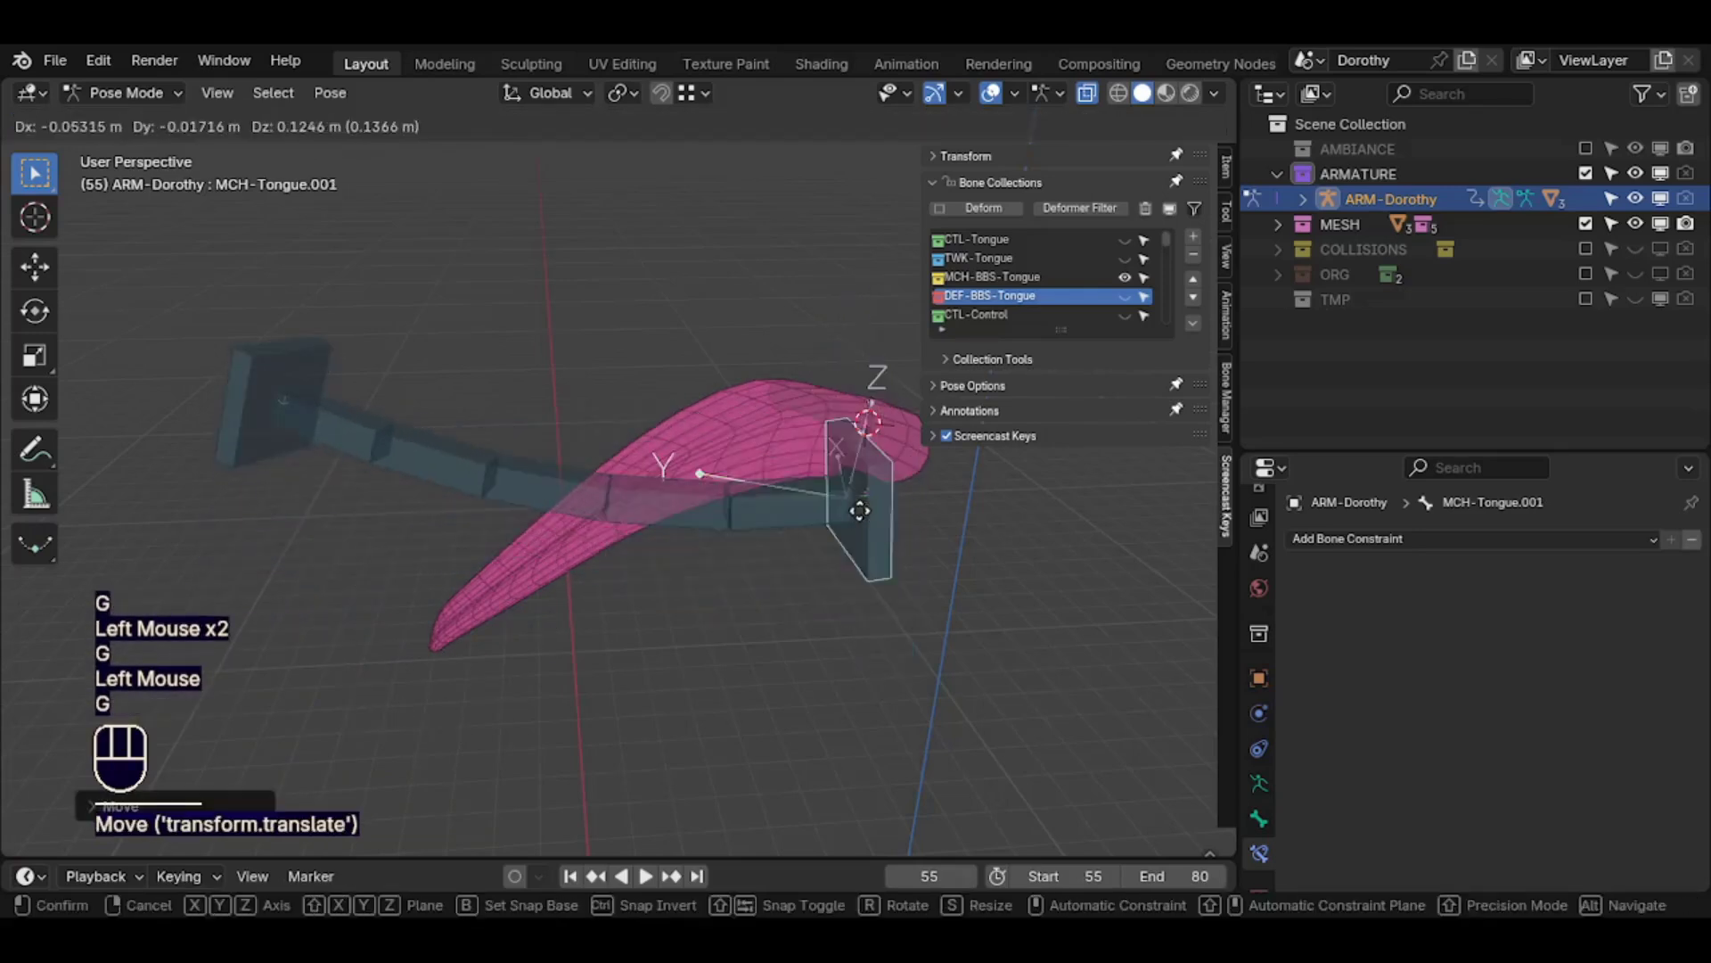
{"action": "left_click", "coordinate": [879, 600]}
Show the DEF-BBS-Tongue collection and test the deform chain by moving and rotating CTL-Tongue.001 and moving CTL-Tongue.002
{"action": "left_click", "coordinate": [1124, 295]}
{"action": "left_click", "coordinate": [877, 438]}
{"action": "key", "text": "g"}
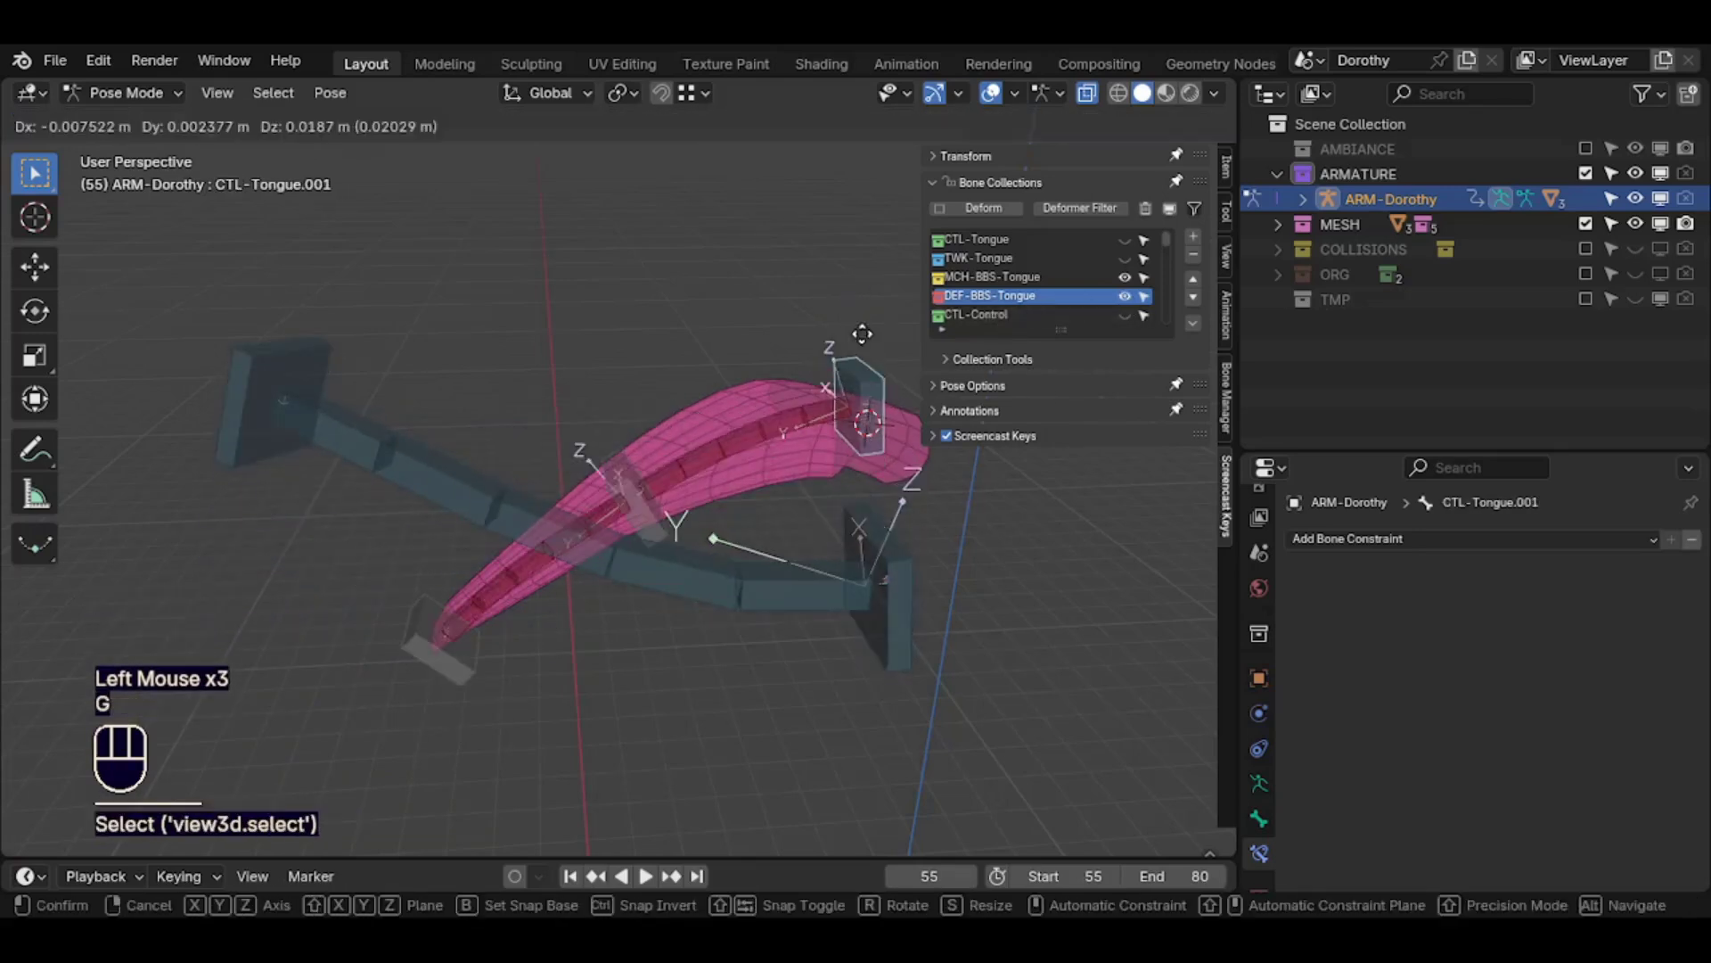
{"action": "left_click", "coordinate": [856, 295]}
{"action": "key", "text": "r"}
{"action": "left_click", "coordinate": [799, 344]}
{"action": "key", "text": "g"}
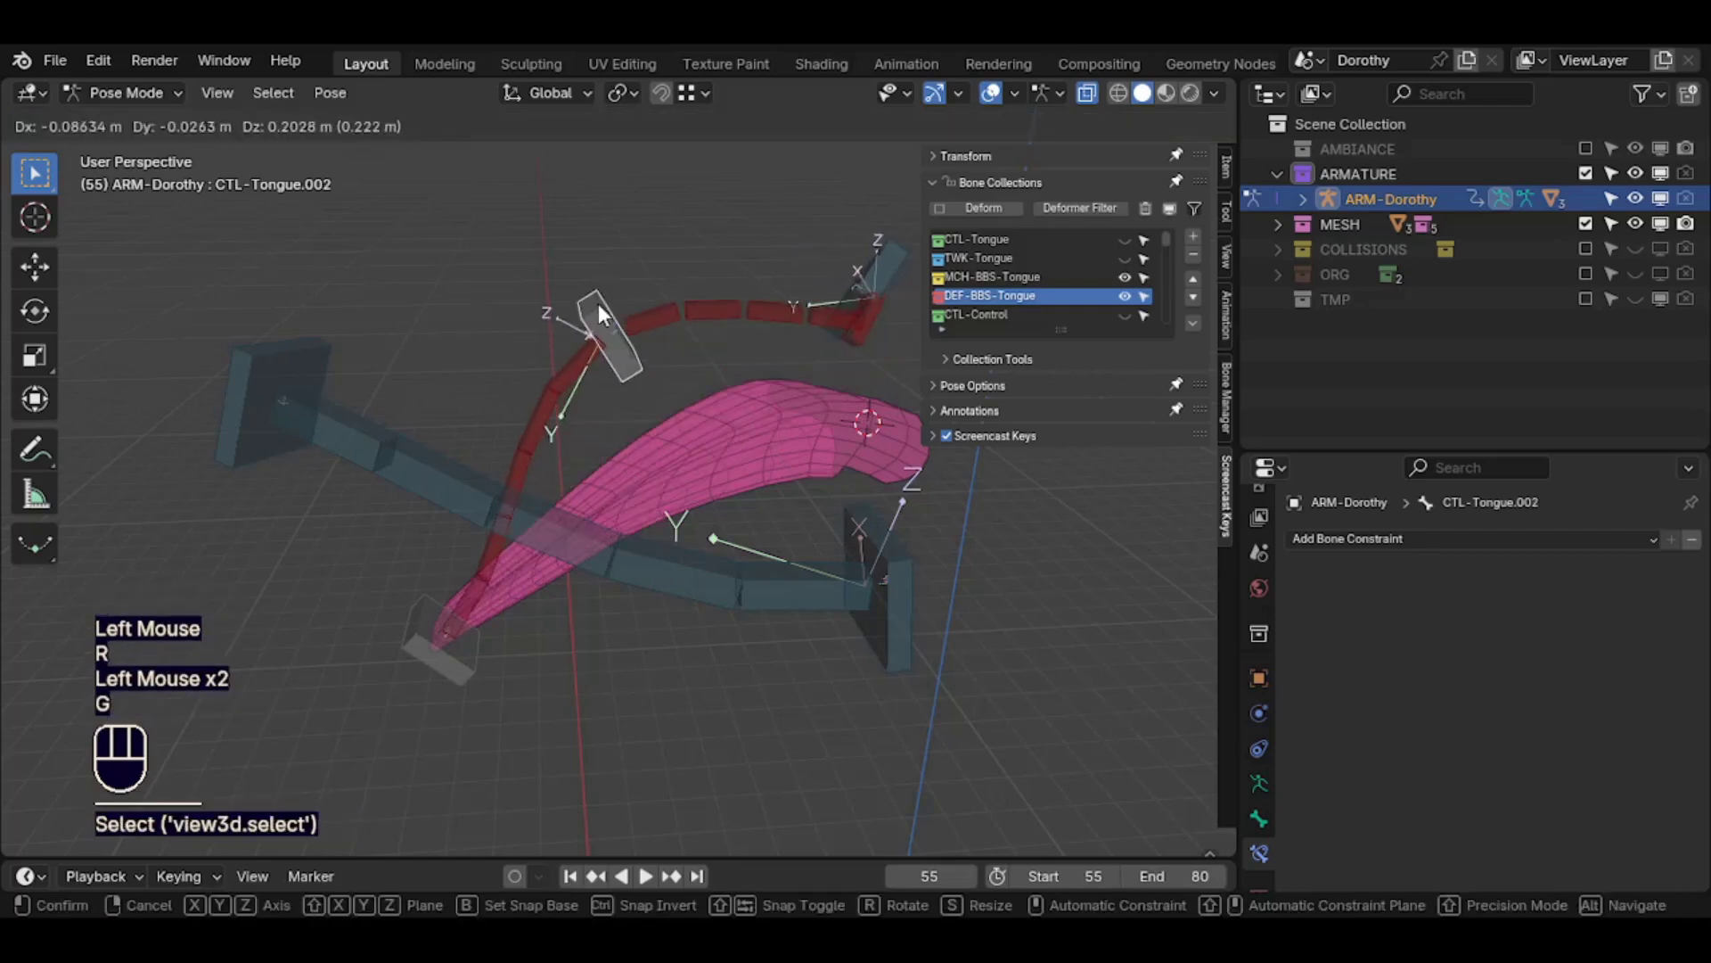
{"action": "left_click", "coordinate": [555, 321]}
{"action": "key", "text": "g"}
{"action": "left_click", "coordinate": [576, 392]}
Test the chain's ends by rotating CTL-Tongue.001 and moving and rotating the control bone at the tongue tip
{"action": "left_click", "coordinate": [919, 244]}
{"action": "left_click", "coordinate": [900, 244]}
{"action": "key", "text": "r"}
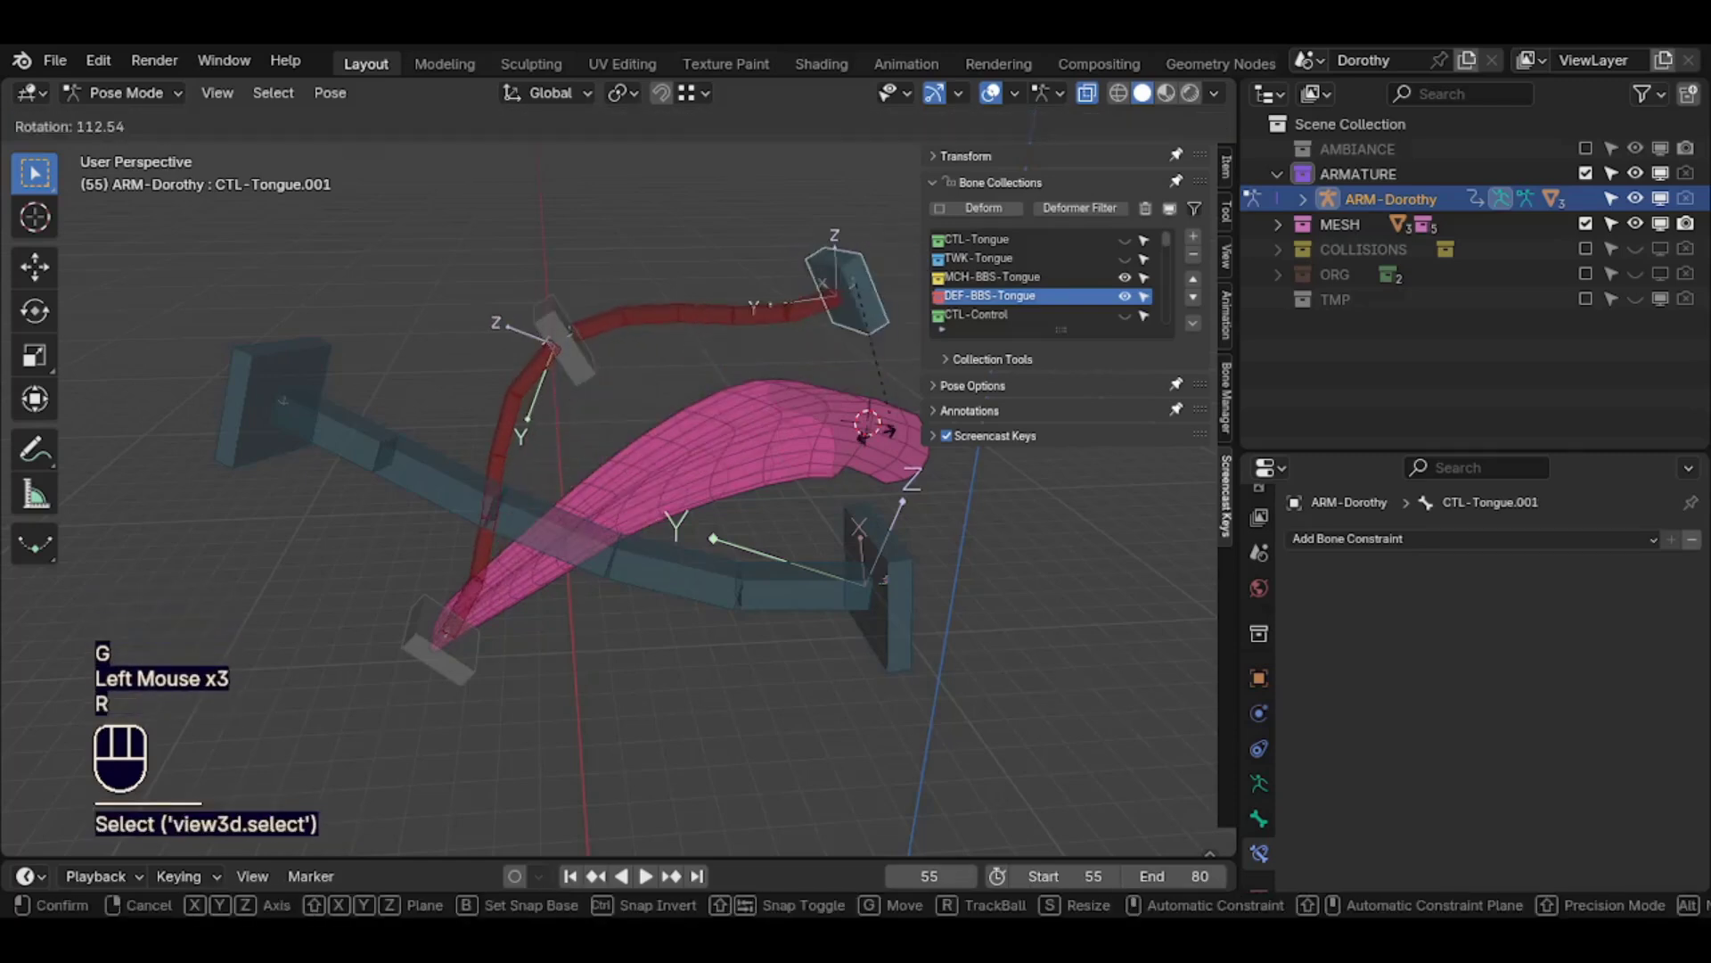
{"action": "left_click", "coordinate": [505, 680]}
{"action": "left_click", "coordinate": [450, 658]}
{"action": "key", "text": "g"}
{"action": "left_click", "coordinate": [326, 684]}
{"action": "key", "text": "r"}
{"action": "left_click", "coordinate": [486, 679]}
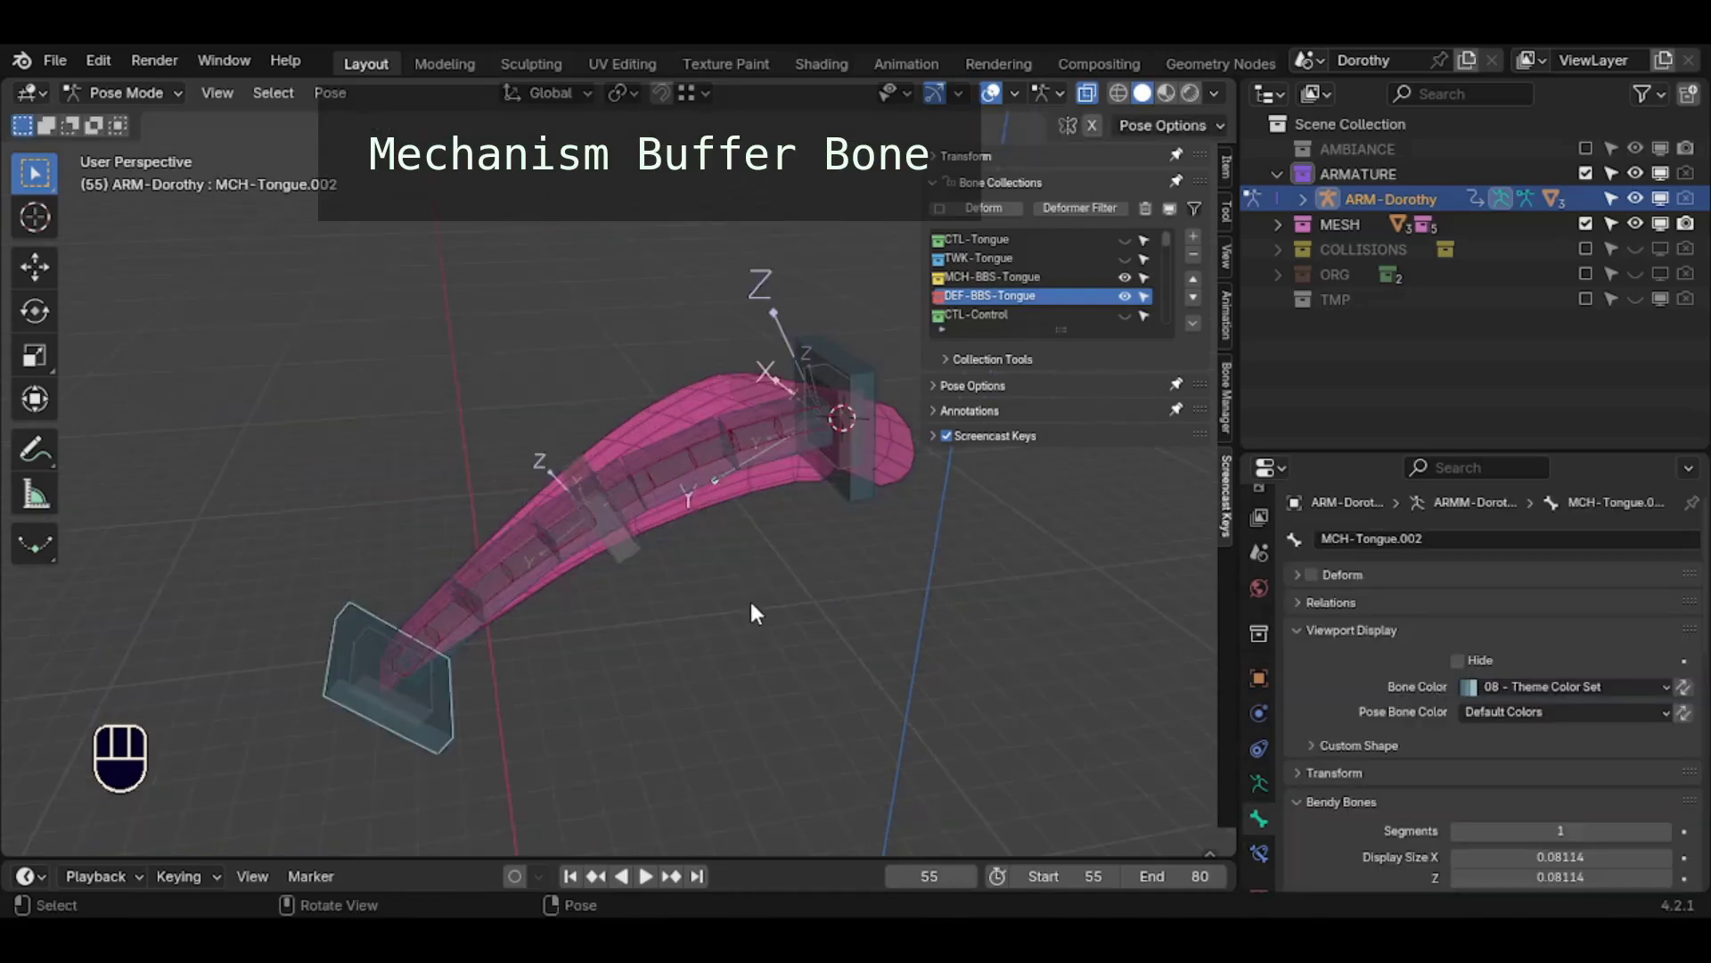
In Edit Mode, duplicate the MCH-Tongue.001 bone in place
{"action": "key", "text": "Tab"}
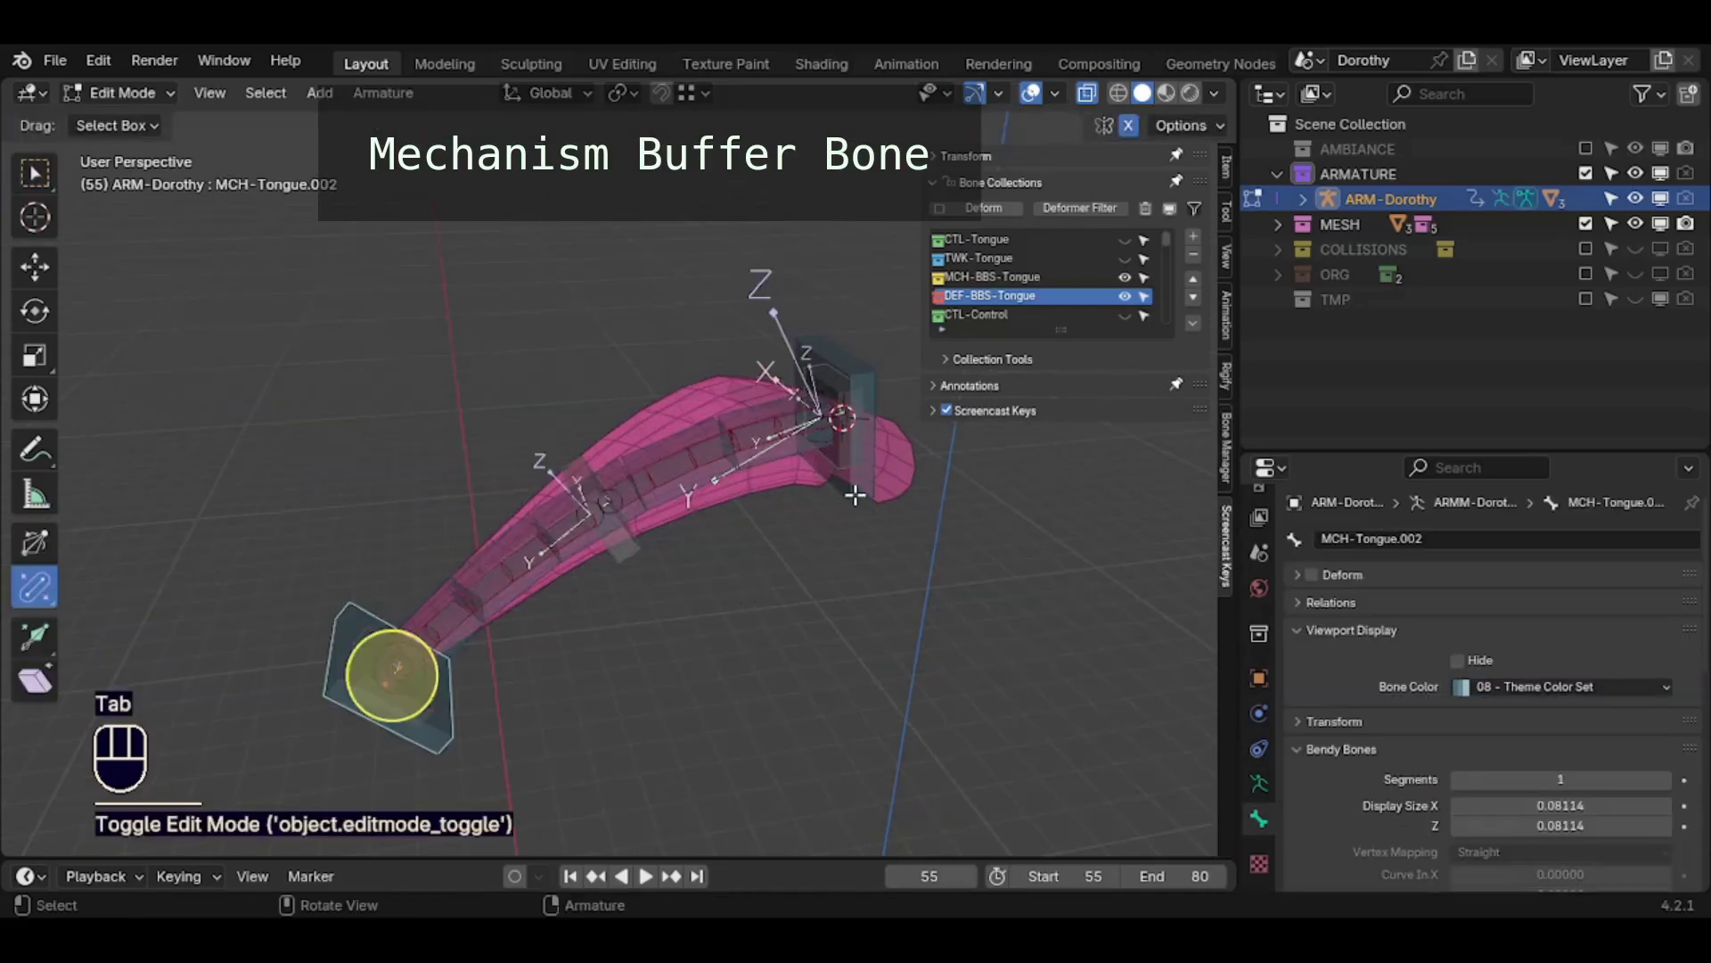
{"action": "left_click", "coordinate": [833, 412]}
{"action": "middle_click", "coordinate": [416, 686]}
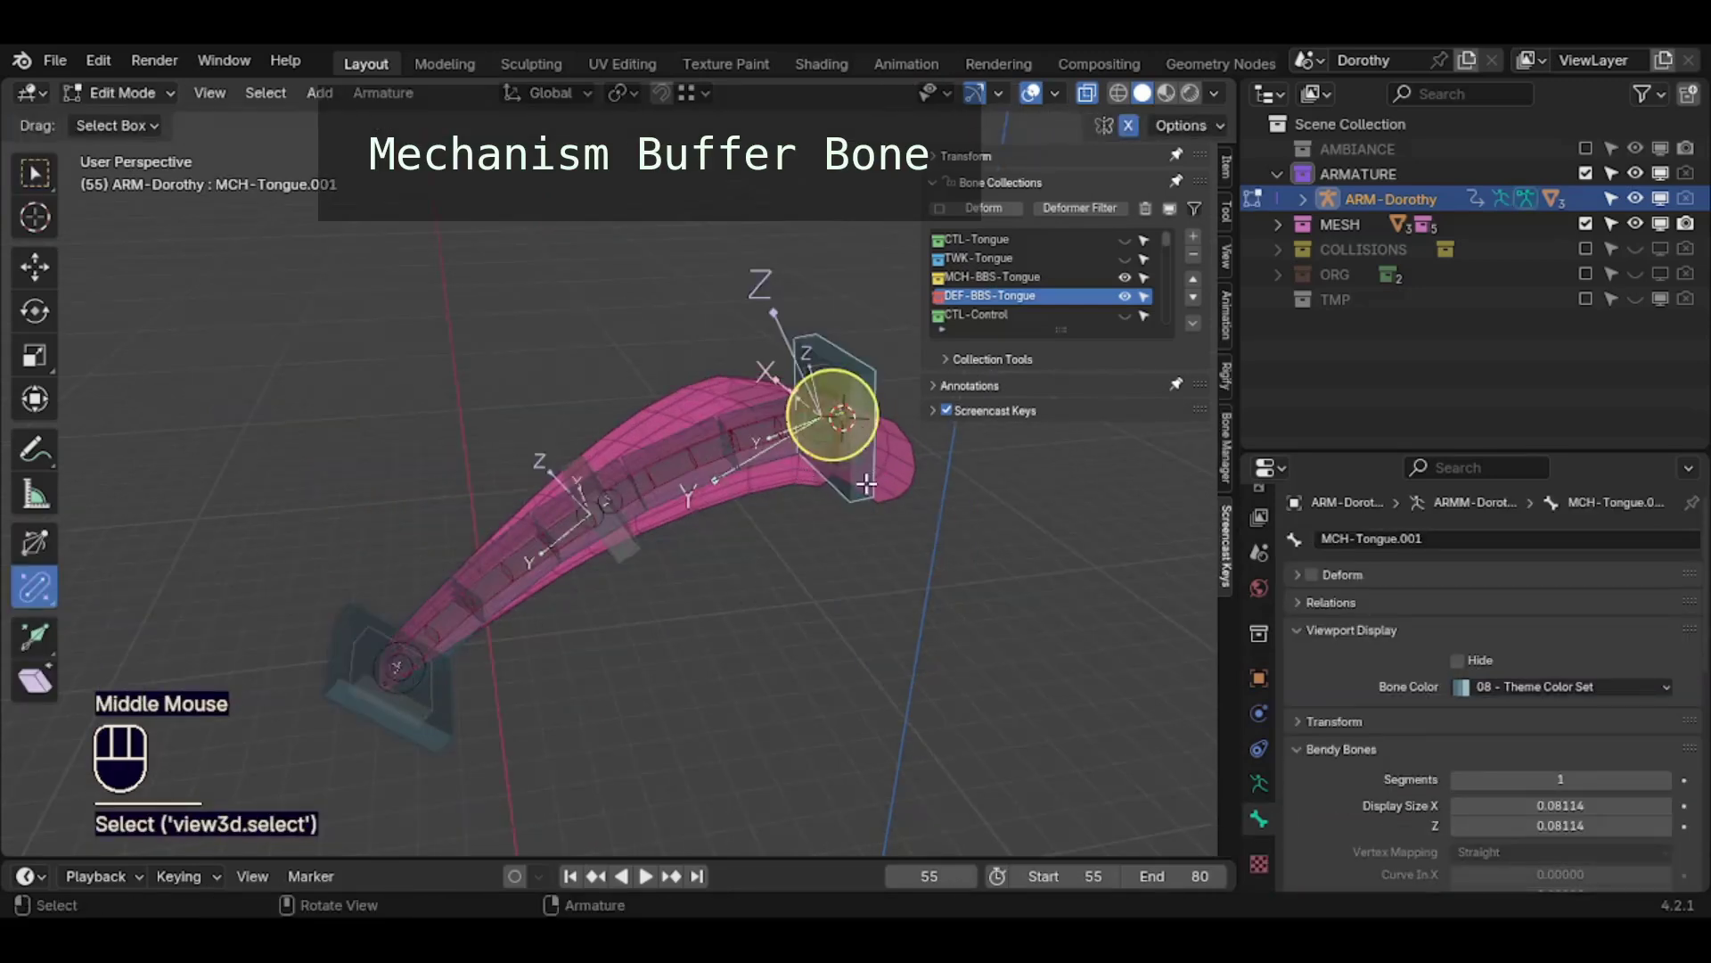
{"action": "key", "text": "shift+d"}
{"action": "key", "text": "Escape"}
Place the 3D cursor at the middle control bone and snap the duplicated mechanism bone to it
{"action": "left_click", "coordinate": [655, 564]}
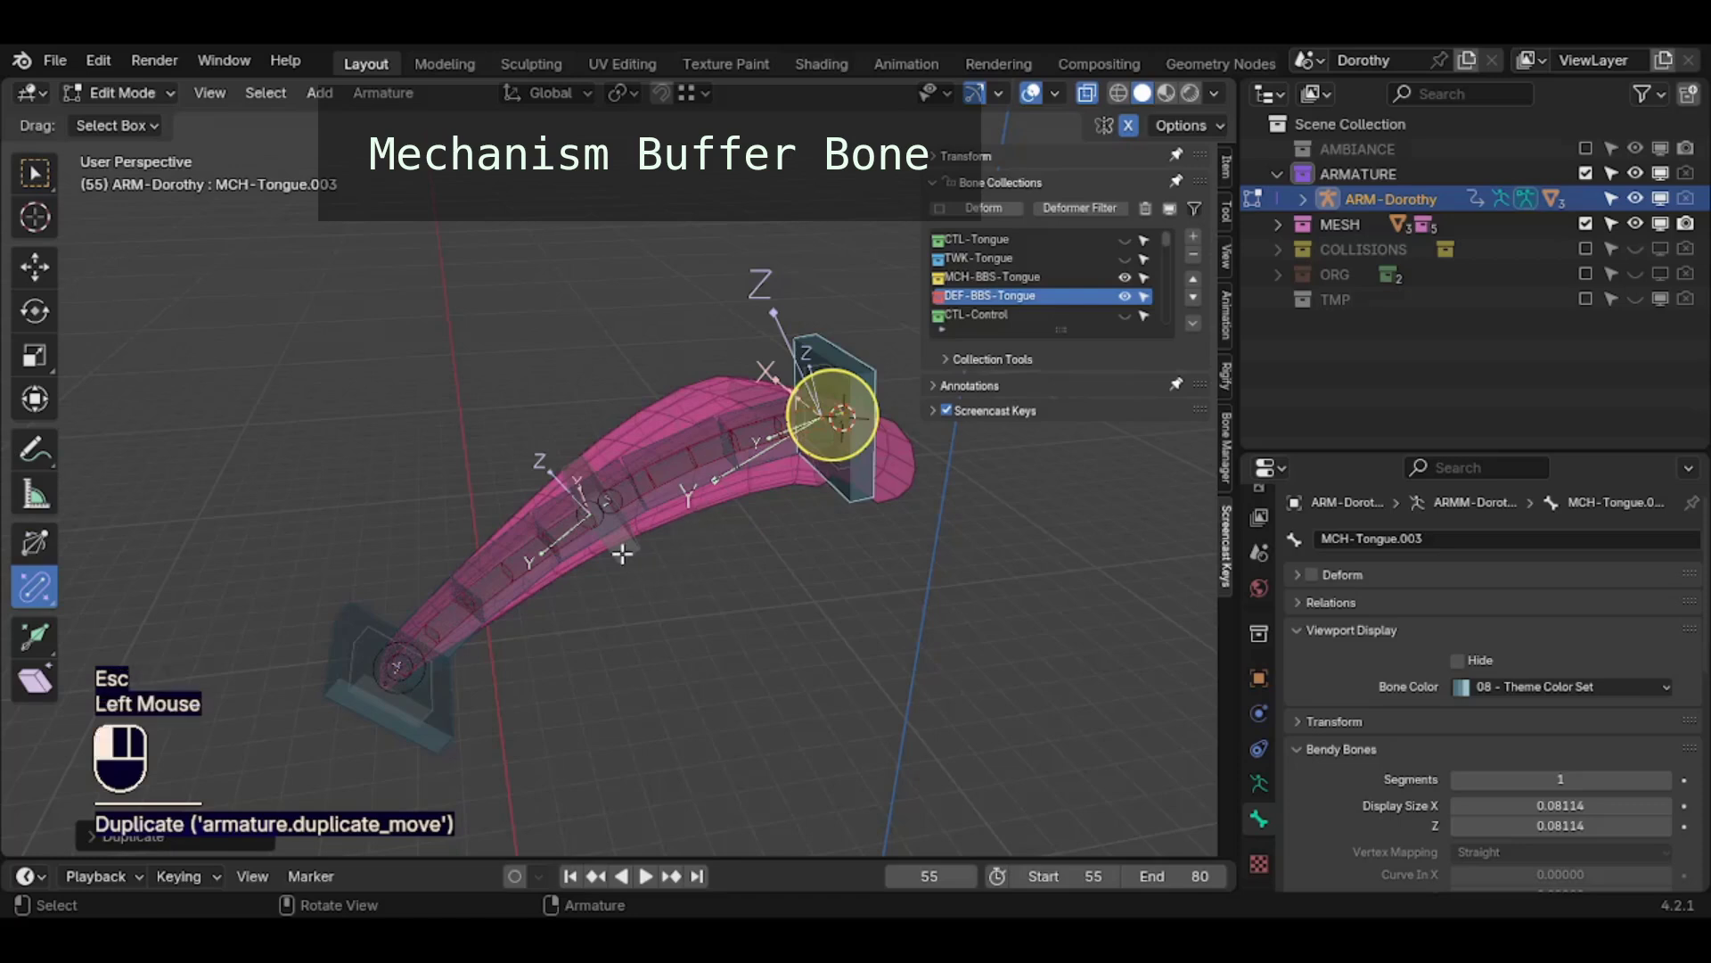
{"action": "key", "text": "shift+s"}
{"action": "left_click", "coordinate": [855, 489]}
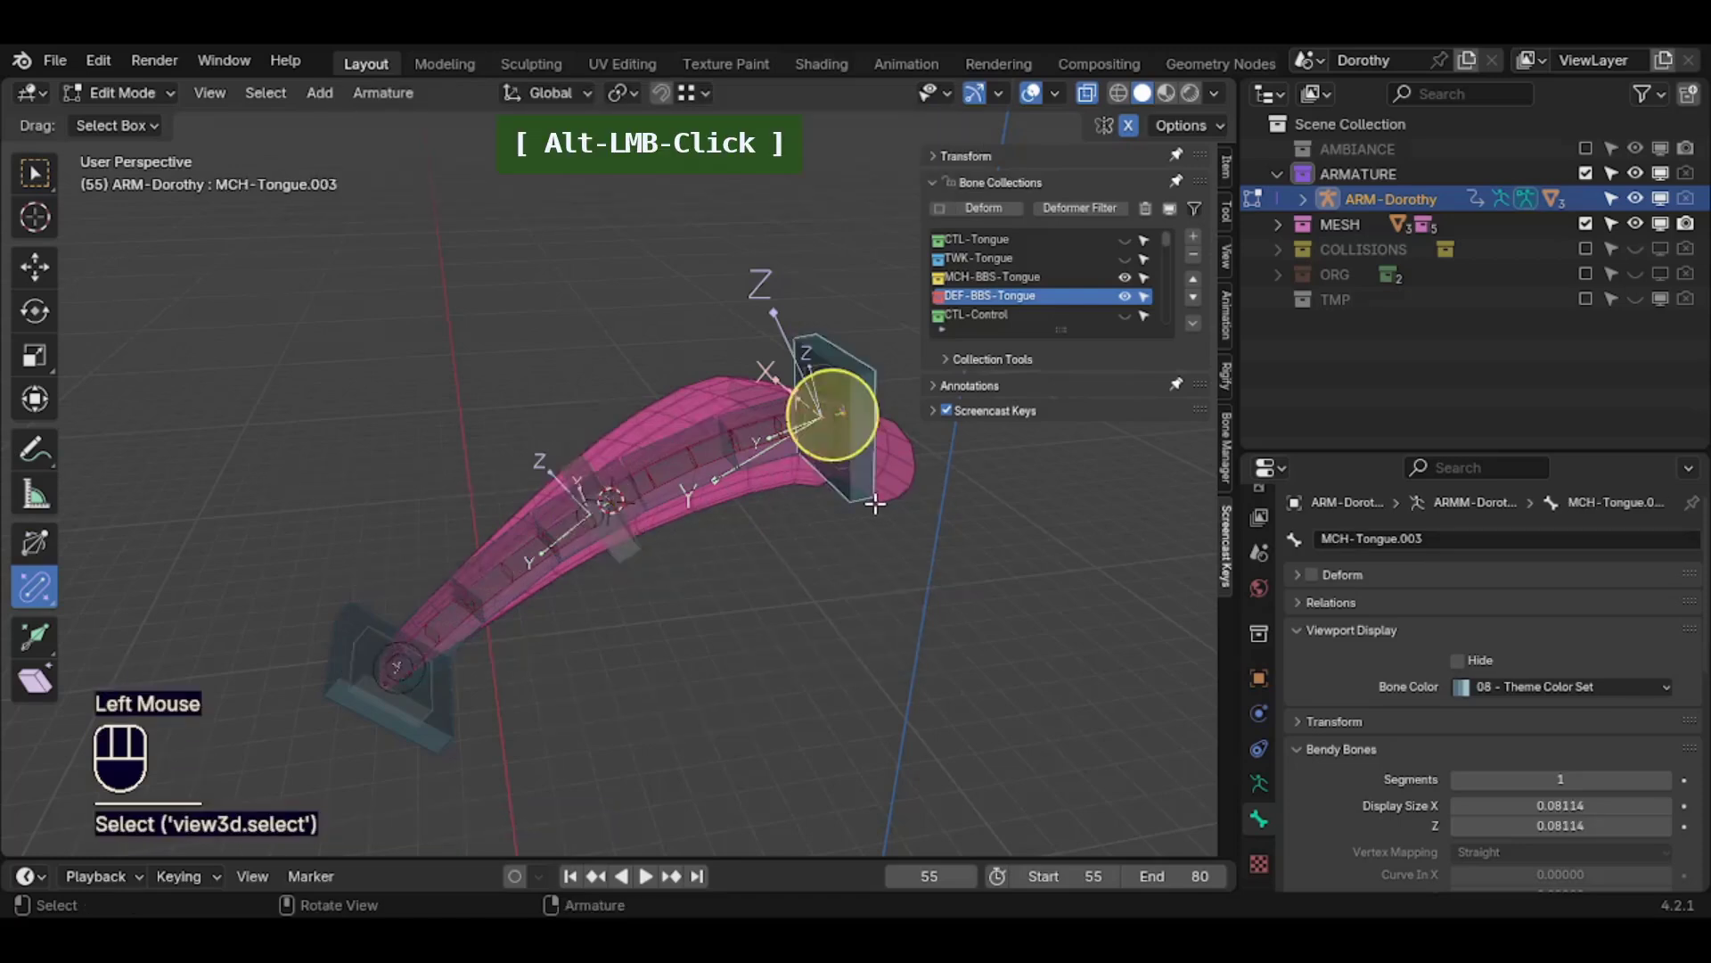
{"action": "left_click", "coordinate": [859, 491], "text": "alt"}
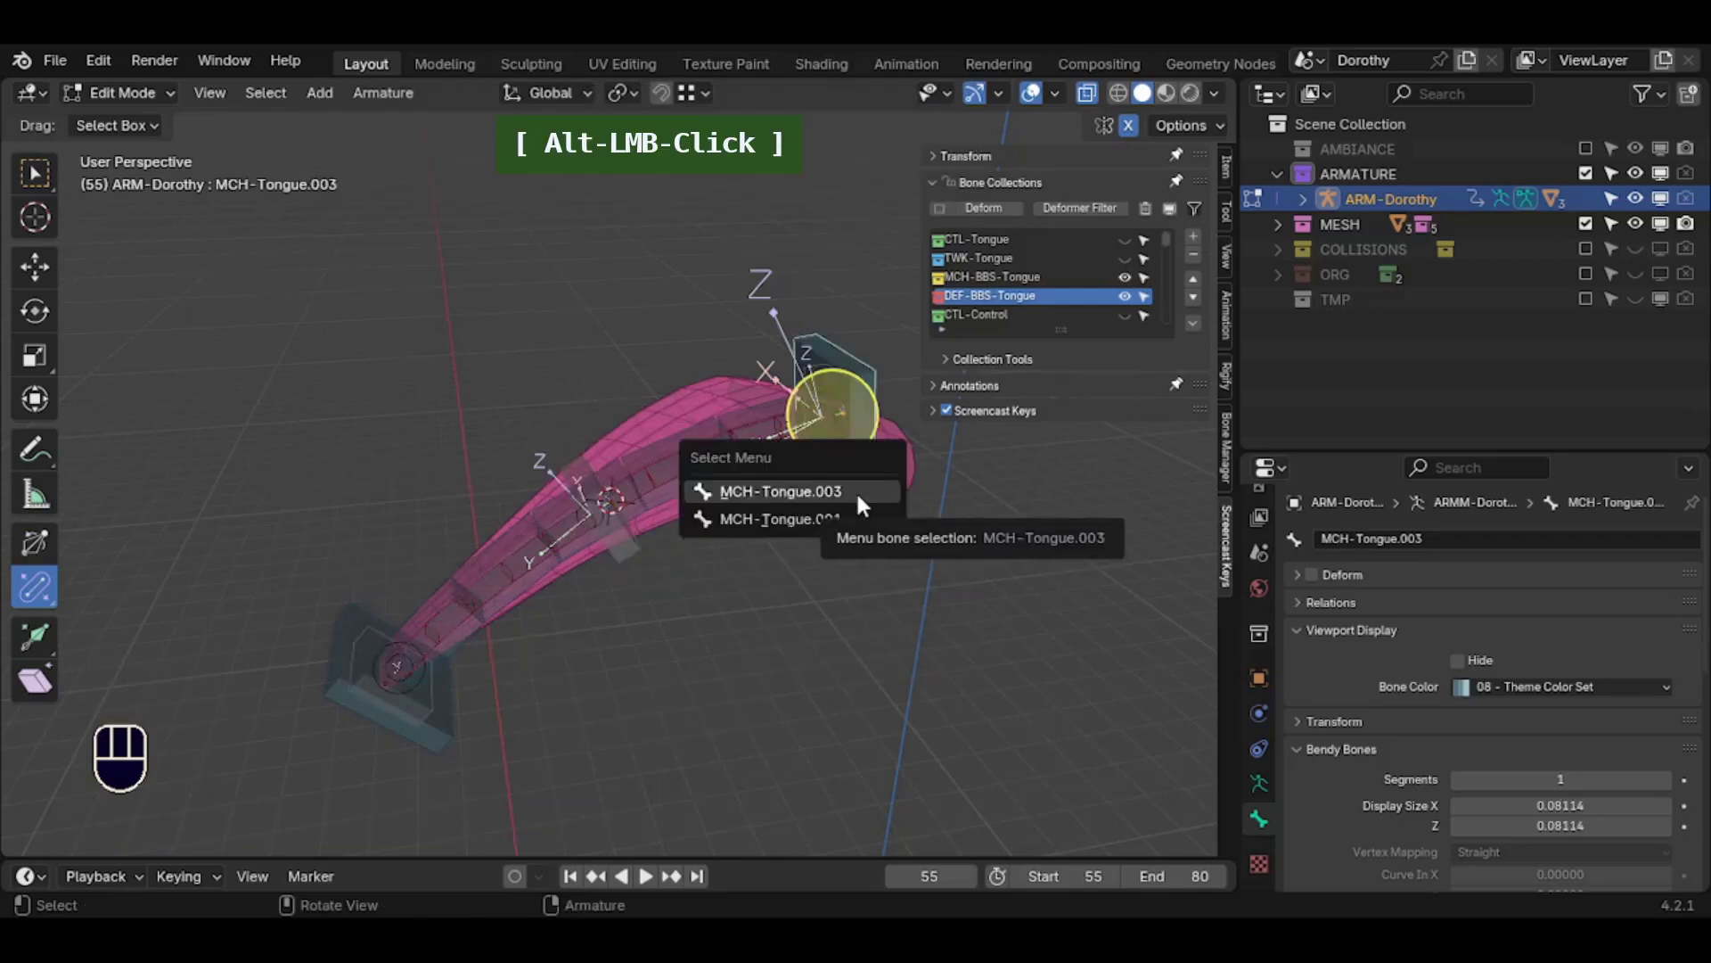
{"action": "left_click", "coordinate": [856, 490]}
{"action": "key", "text": "g"}
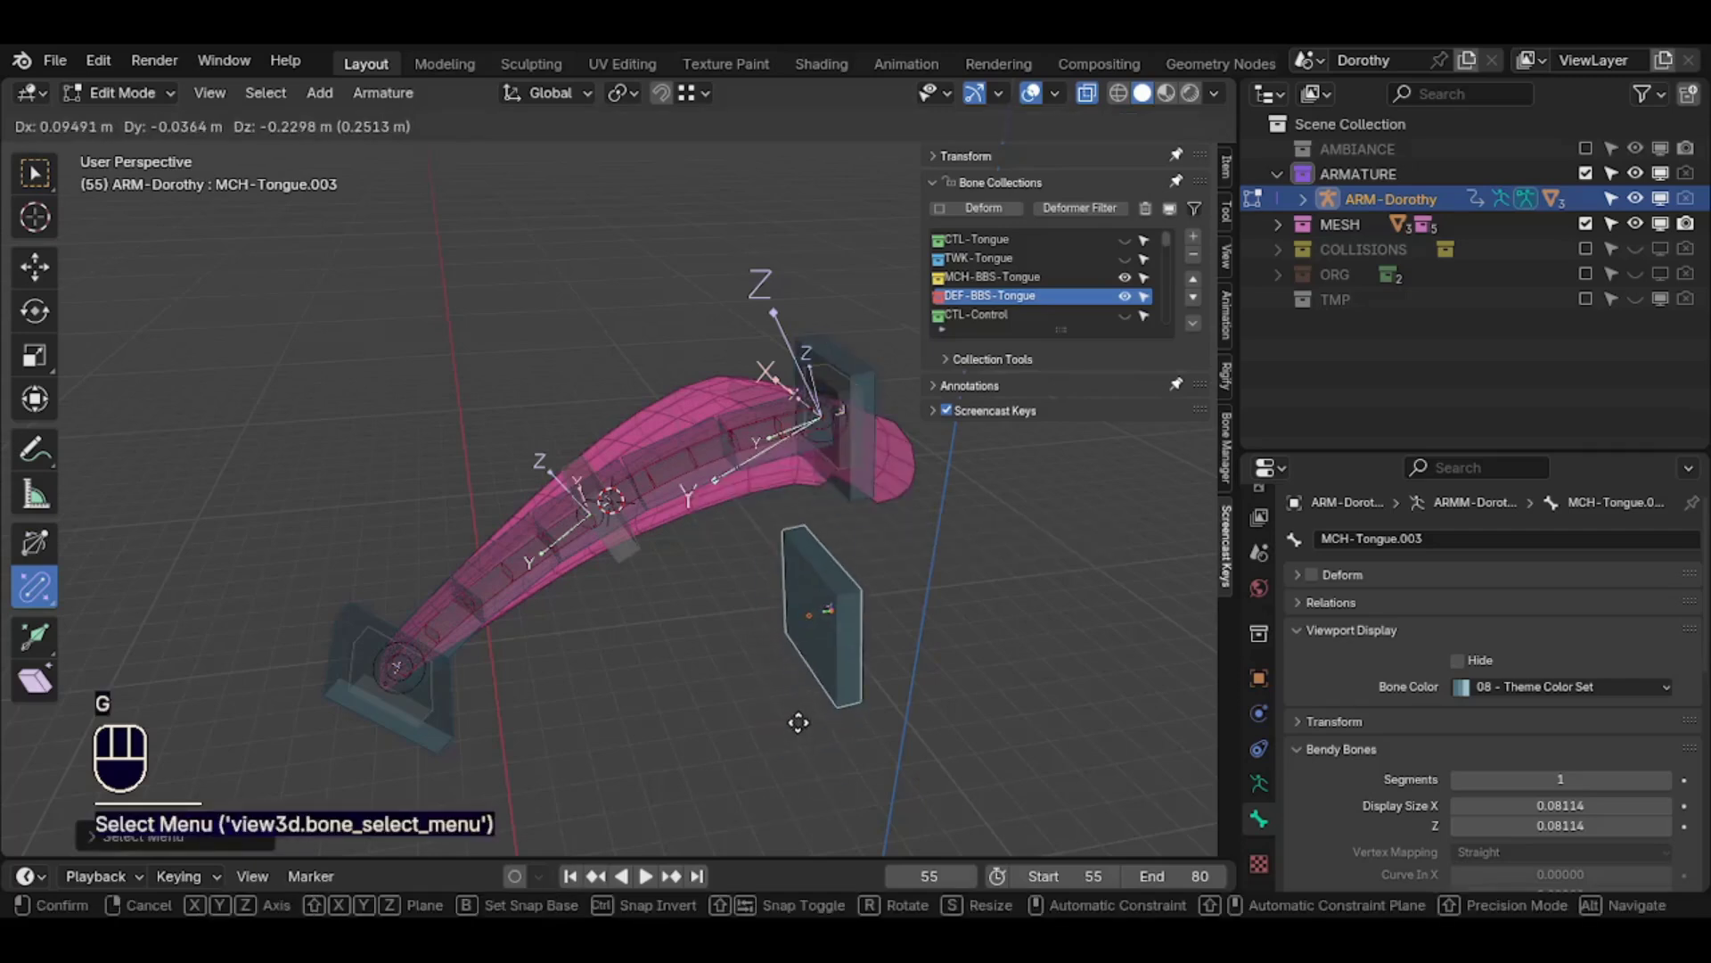
{"action": "key", "text": "Escape"}
{"action": "key", "text": "shift+s"}
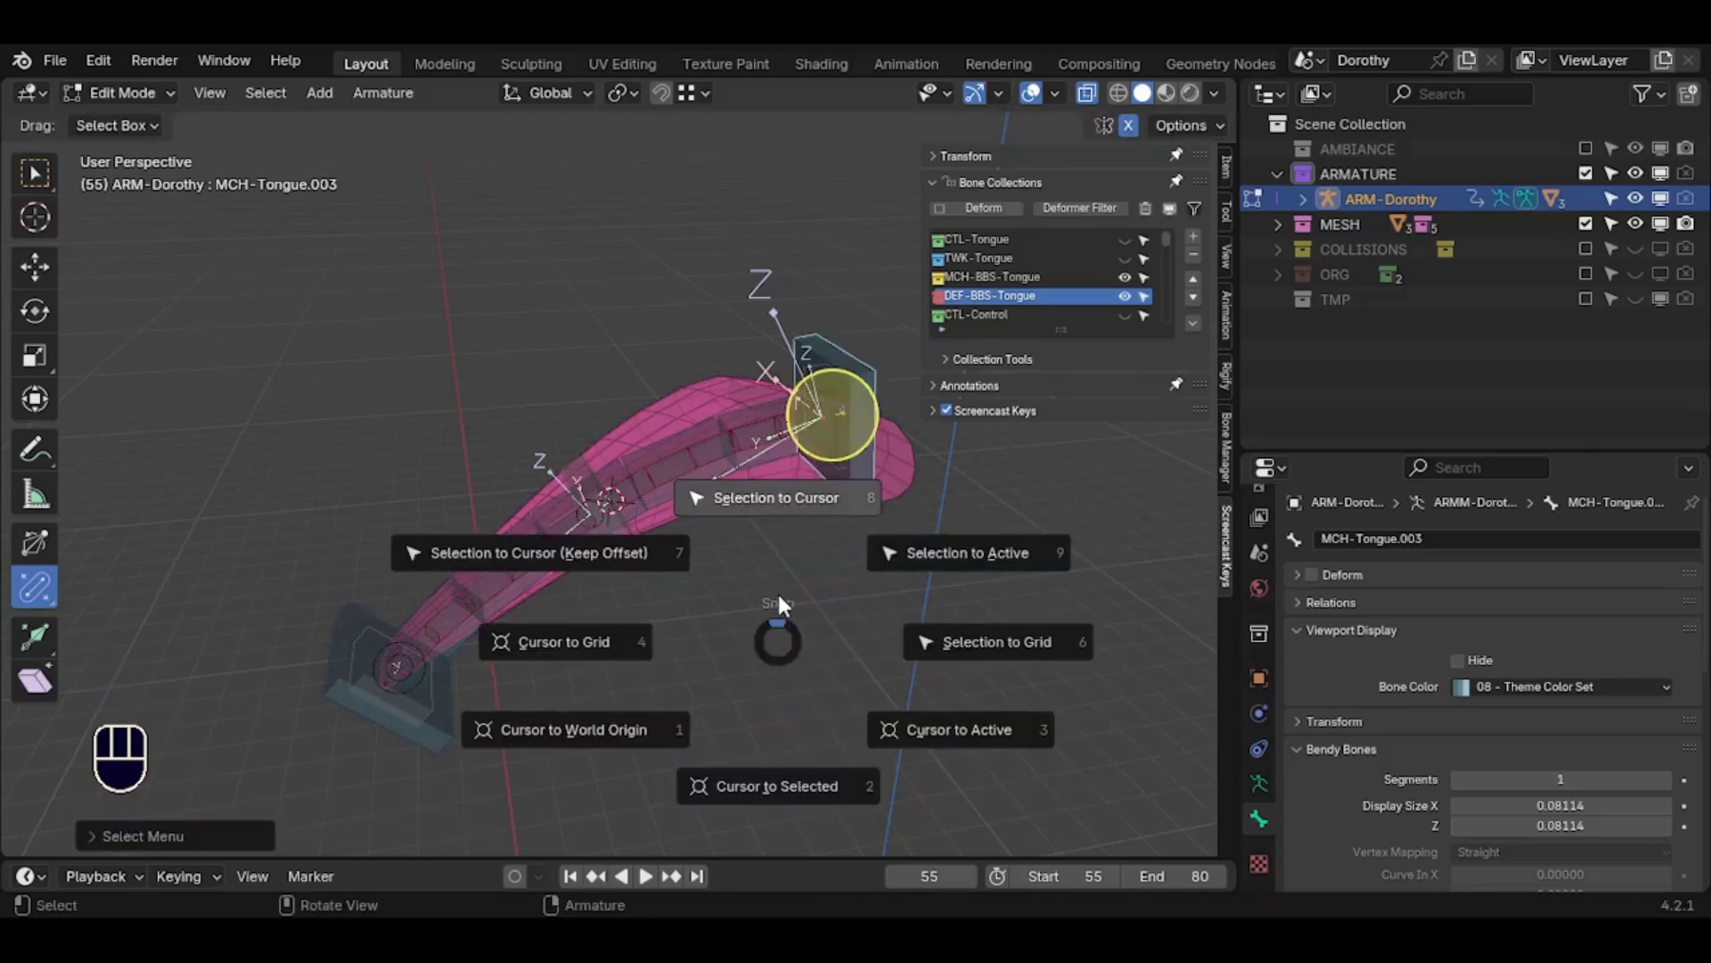
{"action": "left_click", "coordinate": [774, 526]}
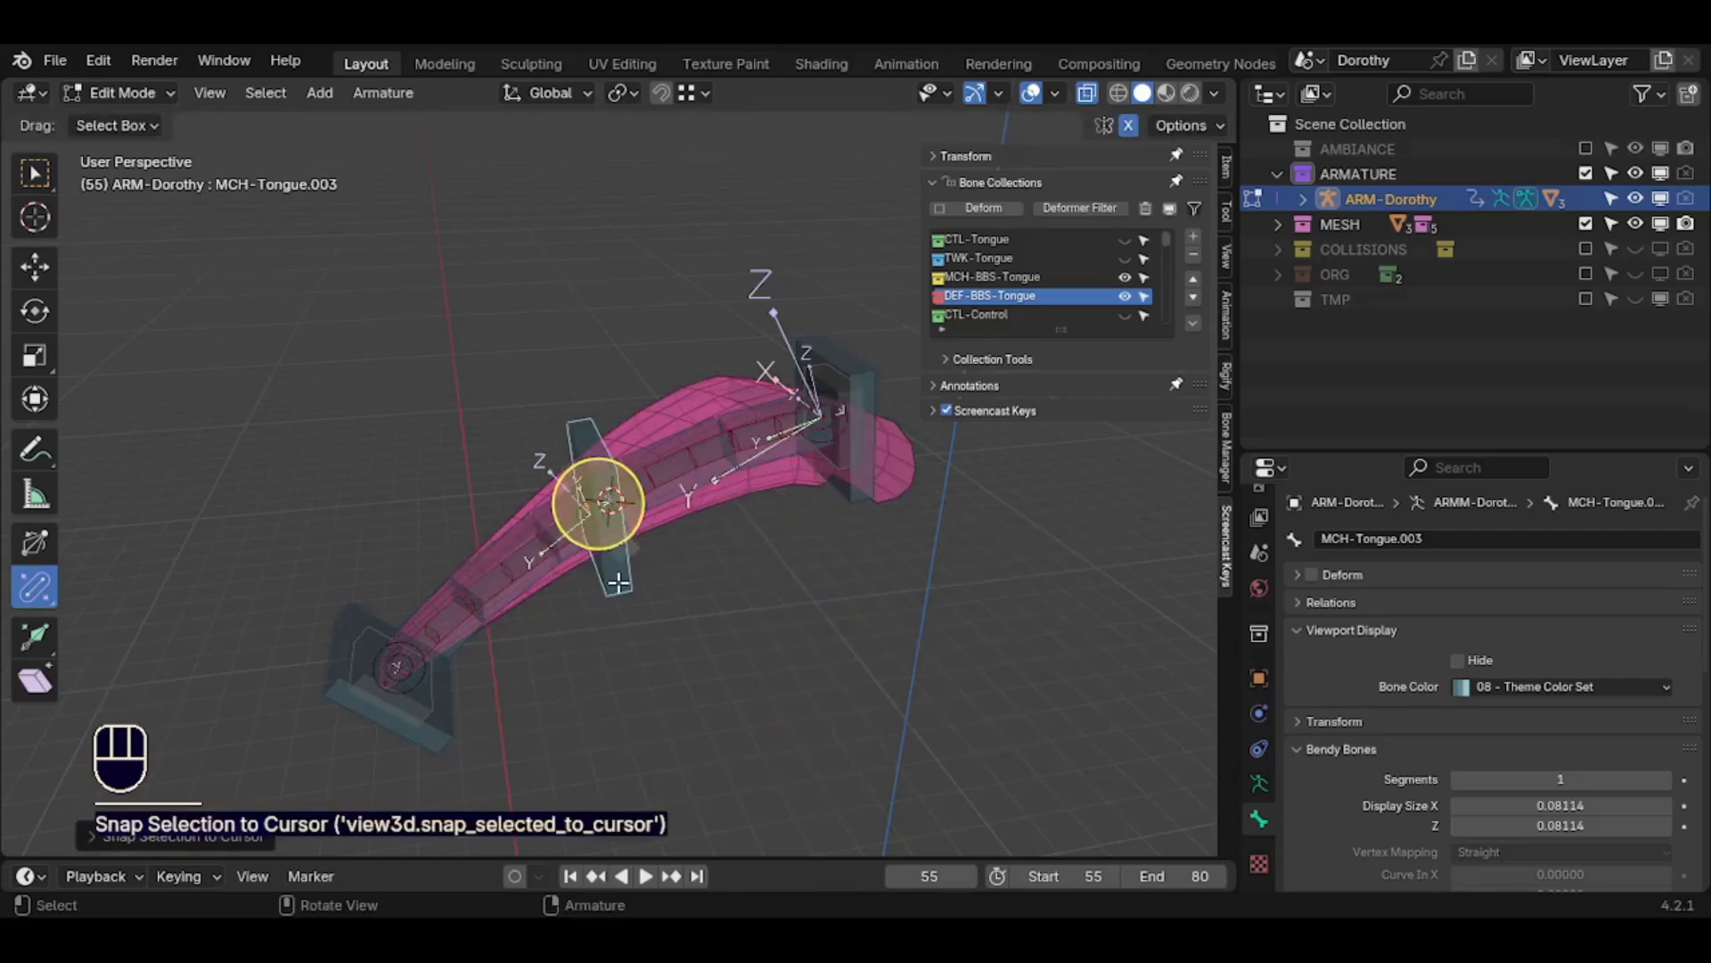
Give the tip mechanism bone the temporary name MCH-Tongue.00444 and rename the middle mechanism bone MCH-Tongue.002
{"action": "left_click", "coordinate": [429, 736]}
{"action": "key", "text": "F2"}
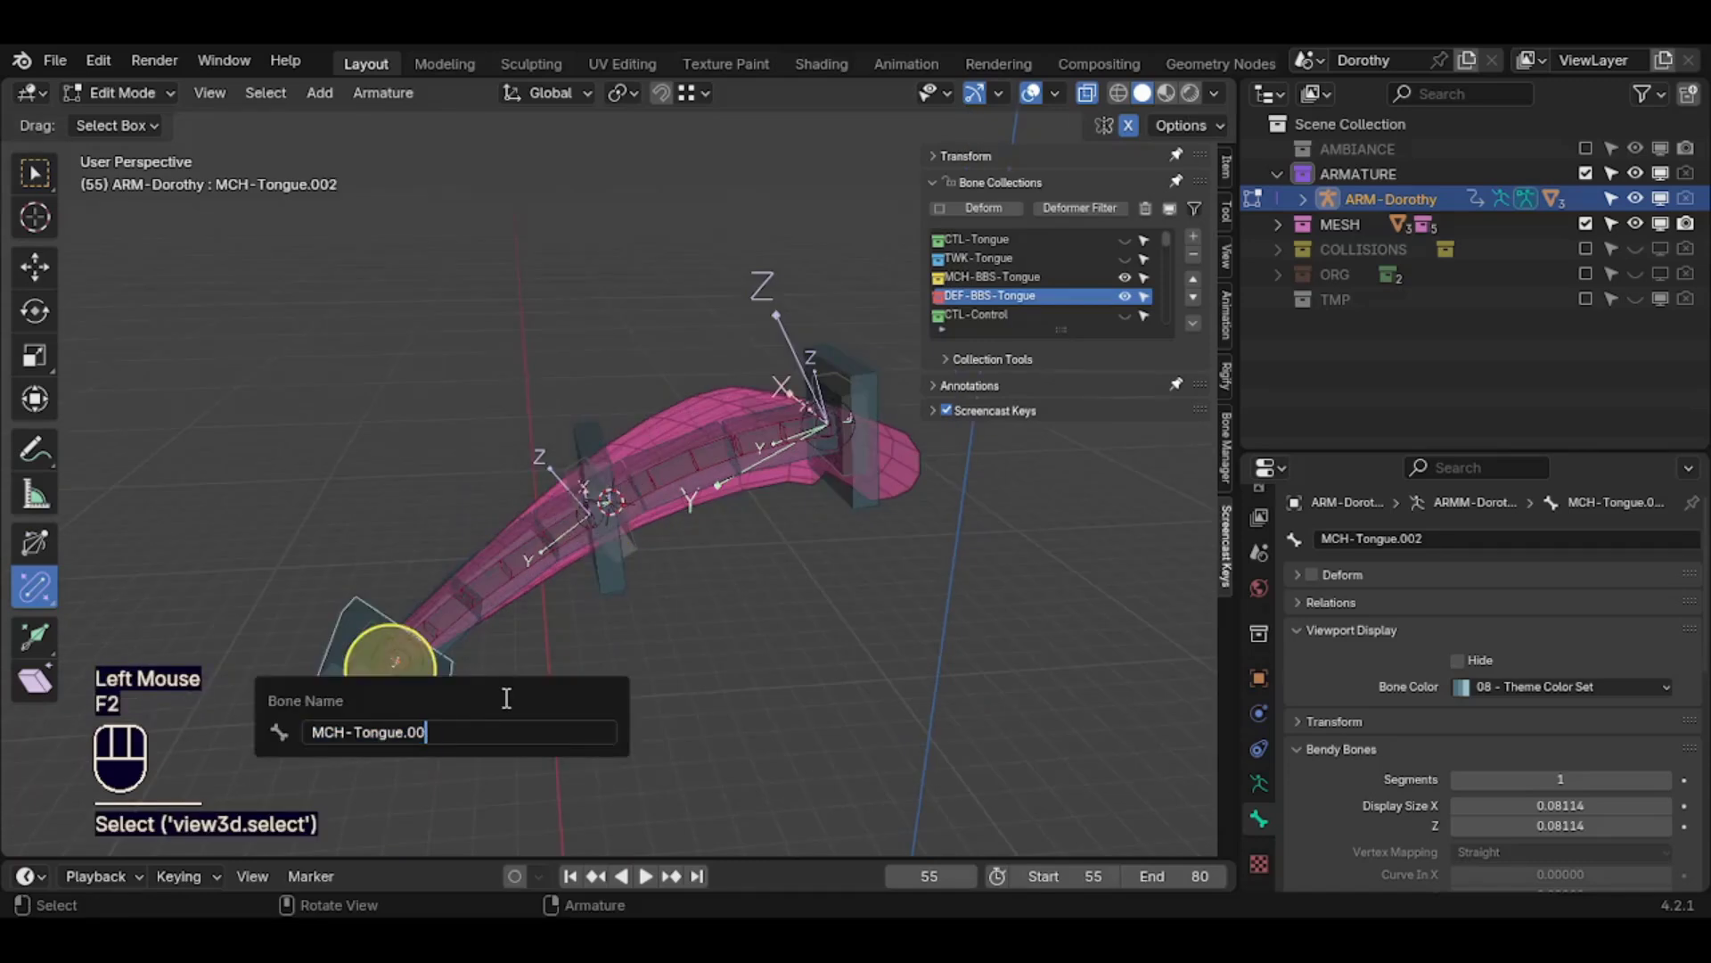
{"action": "type", "text": "444"}
{"action": "key", "text": "Return"}
{"action": "left_click", "coordinate": [613, 575]}
{"action": "key", "text": "F2"}
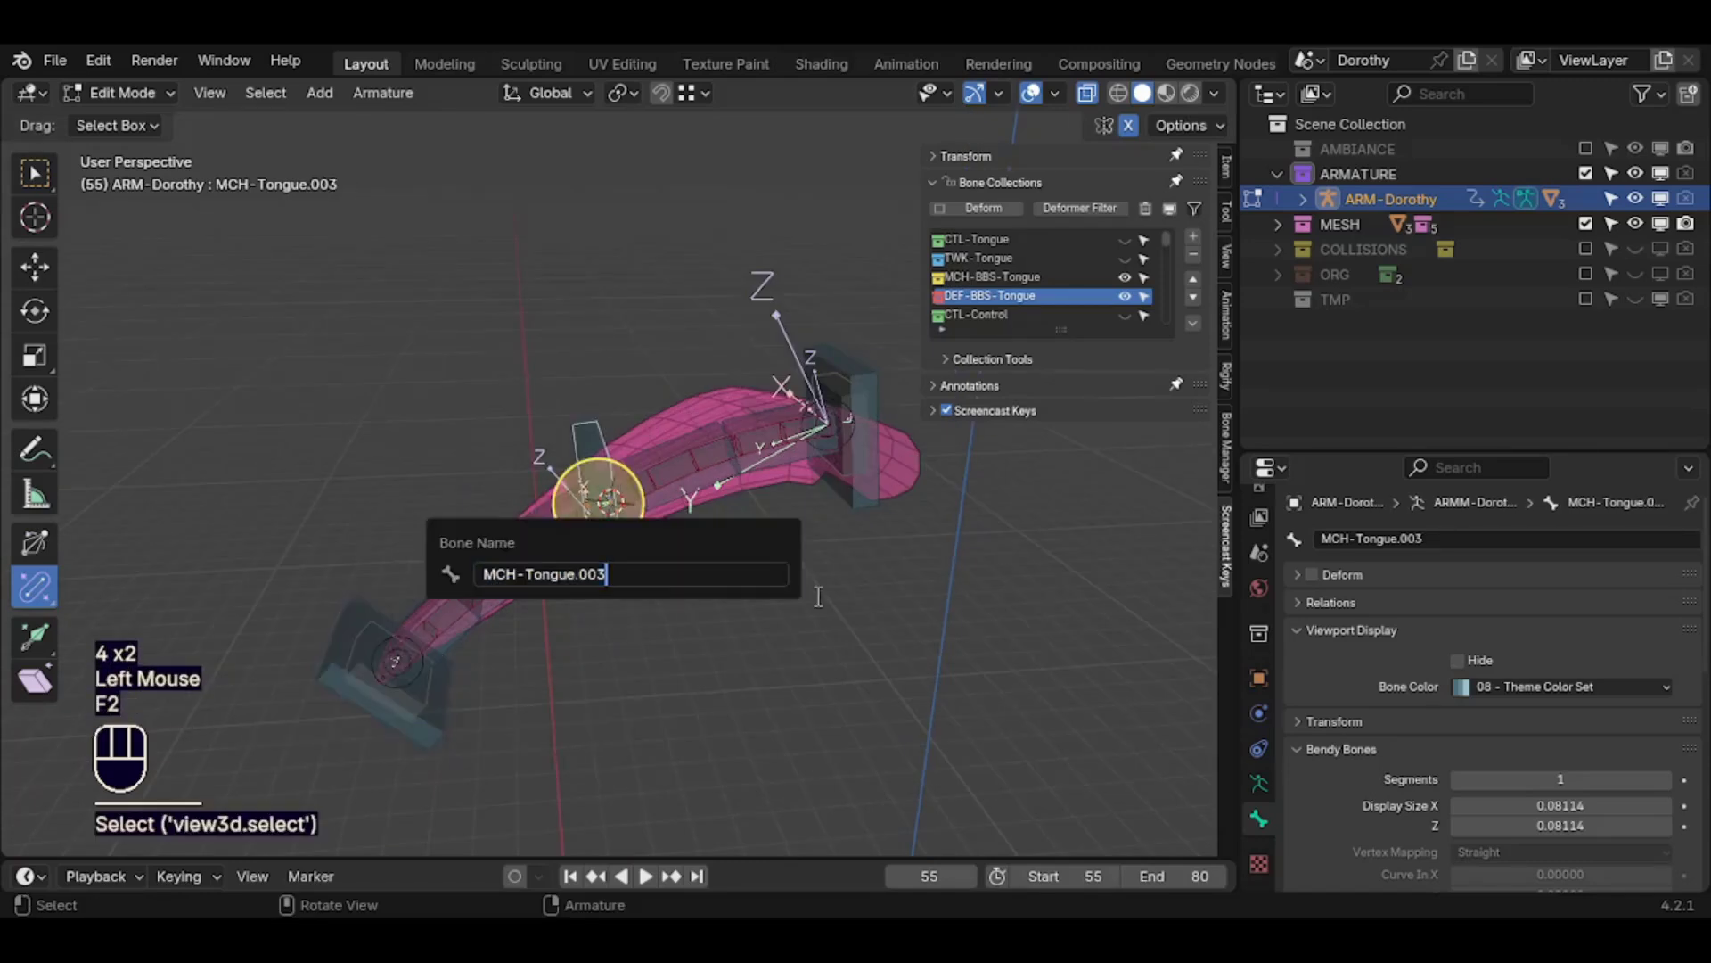
{"action": "key", "text": "BackSpace"}
{"action": "type", "text": "2"}
{"action": "key", "text": "Return"}
Rename the mechanism bone at the tongue tip MCH-Tongue.003
{"action": "left_click", "coordinate": [425, 712]}
{"action": "key", "text": "F2"}
{"action": "key", "text": "Right"}
{"action": "key", "text": "BackSpace"}
{"action": "key", "text": "BackSpace"}
{"action": "key", "text": "BackSpace"}
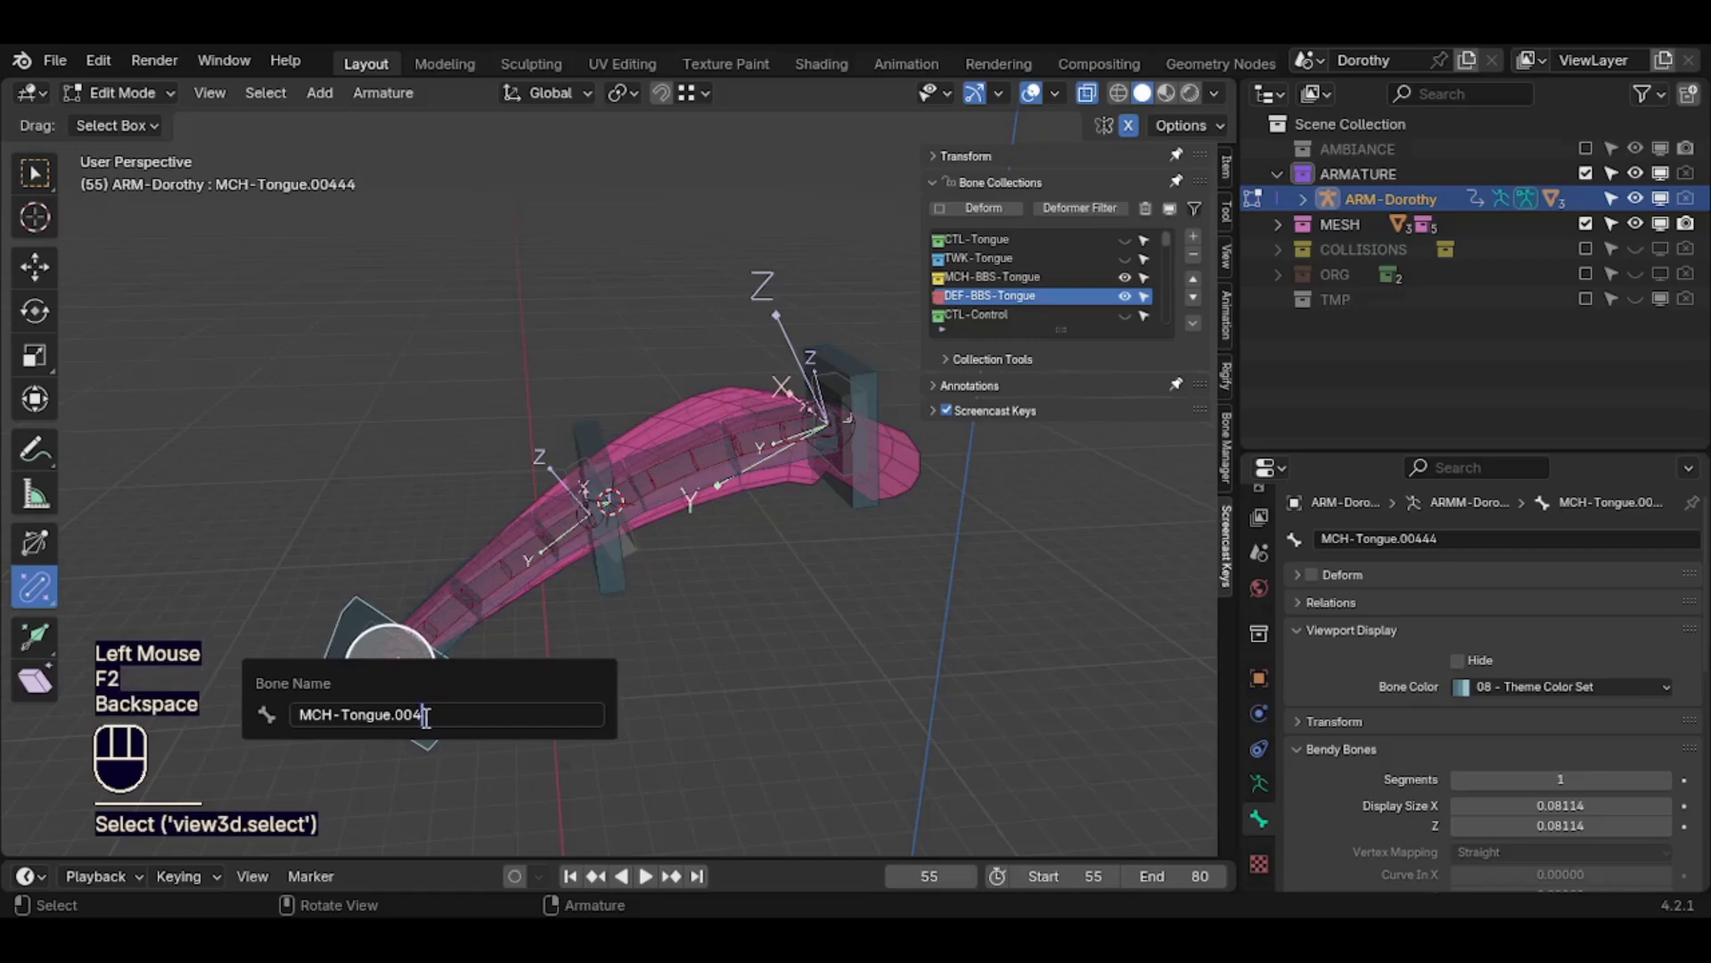
{"action": "type", "text": "3"}
{"action": "key", "text": "Return"}
{"action": "middle_click_drag", "start_coordinate": [602, 594], "coordinate": [686, 637]}
{"action": "left_click", "coordinate": [612, 600]}
{"action": "key", "text": "r"}
{"action": "key", "text": "x"}
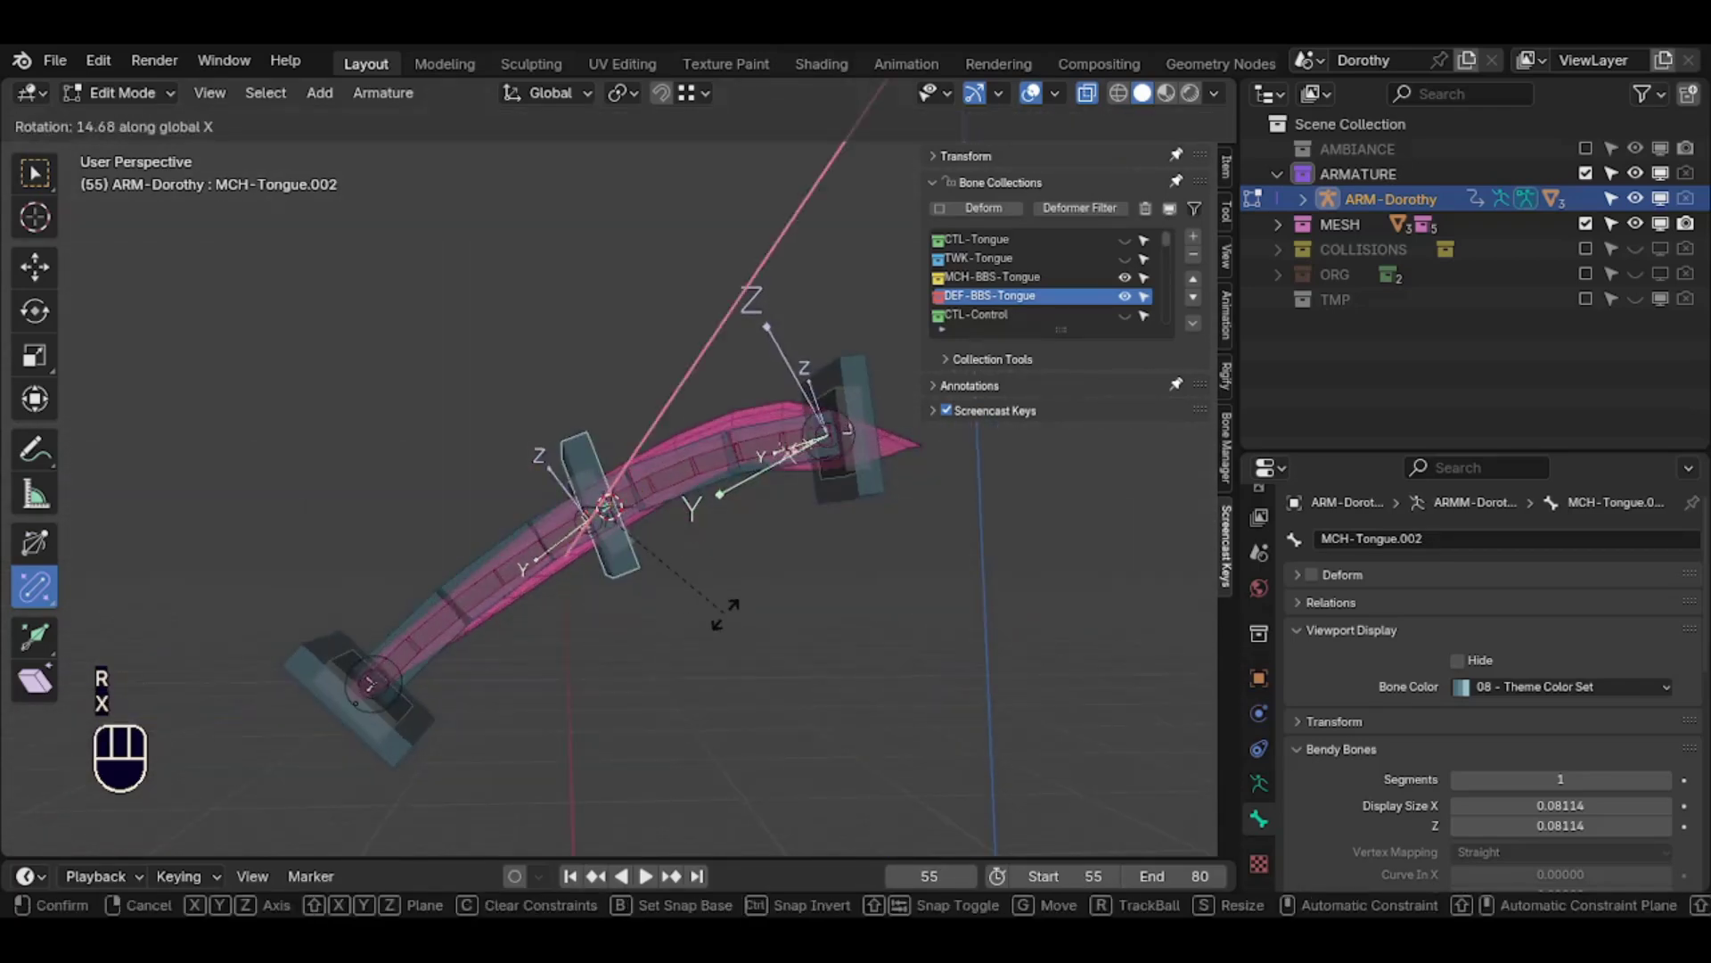
{"action": "key", "text": "Escape"}
{"action": "middle_click_drag", "start_coordinate": [624, 570], "coordinate": [688, 565]}
Switch the armature to Pose Mode with the middle mechanism bone selected
{"action": "key", "text": "ctrl+Tab"}
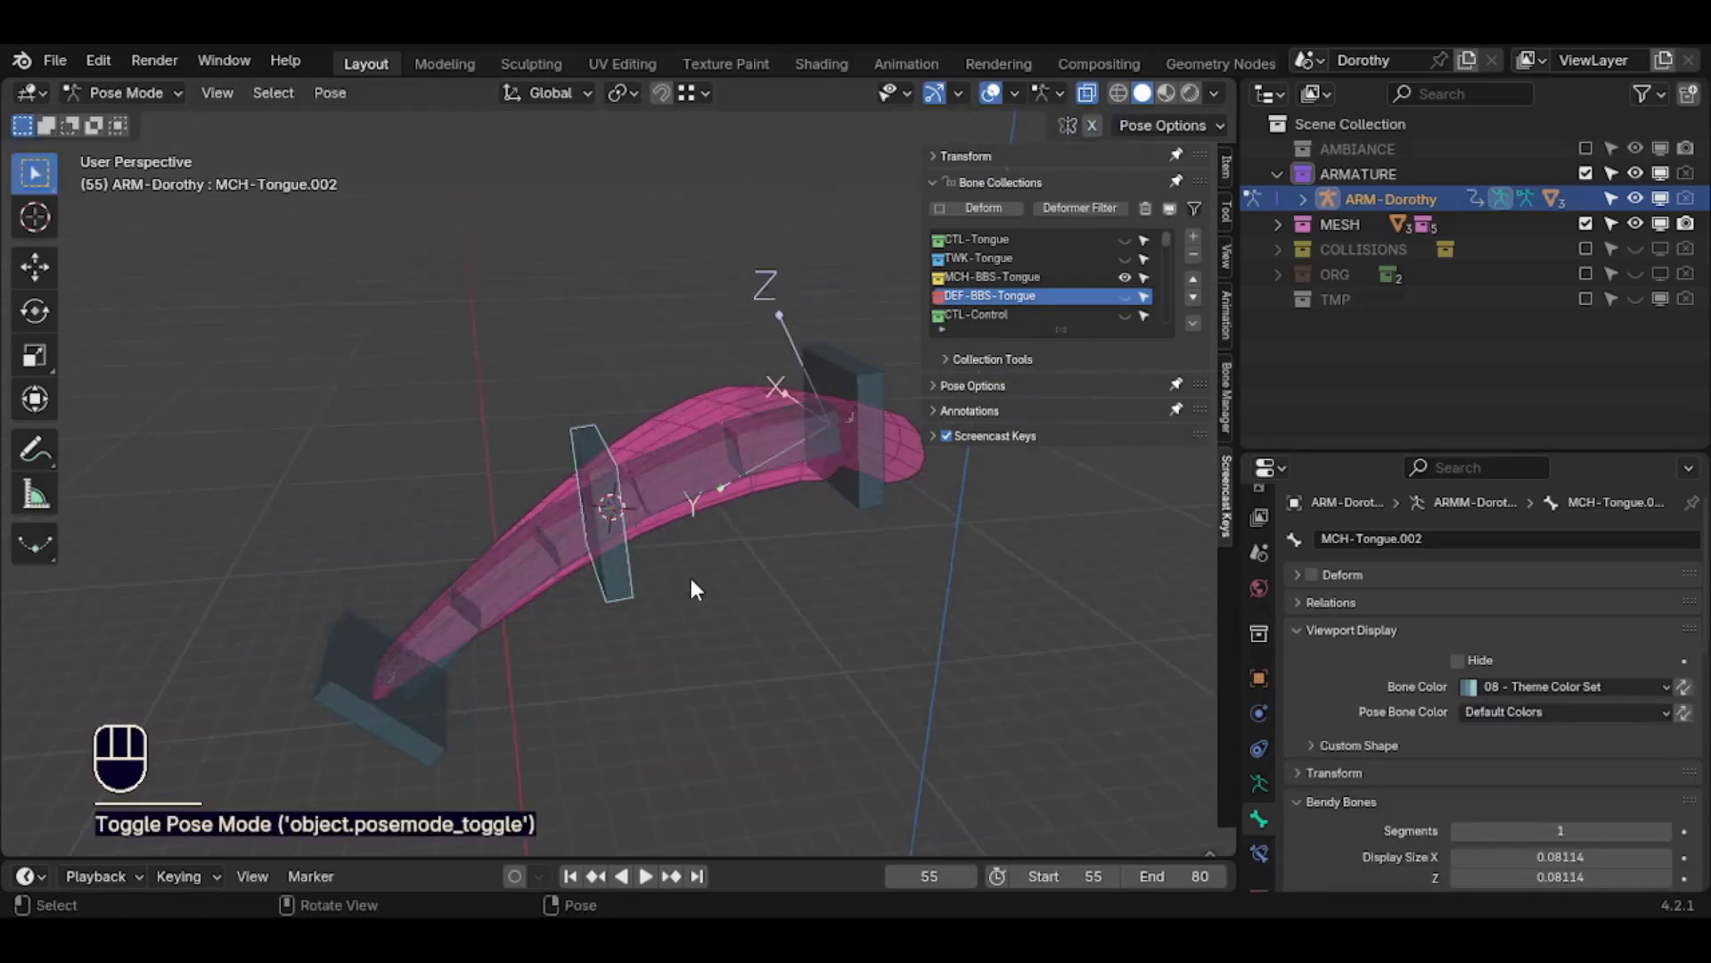
Add a Copy Transforms constraint to the middle mechanism bone MCH-Tongue.002, targeting the MCH-BB-Tongue bone, and open its constraint settings
{"action": "left_click", "coordinate": [673, 488]}
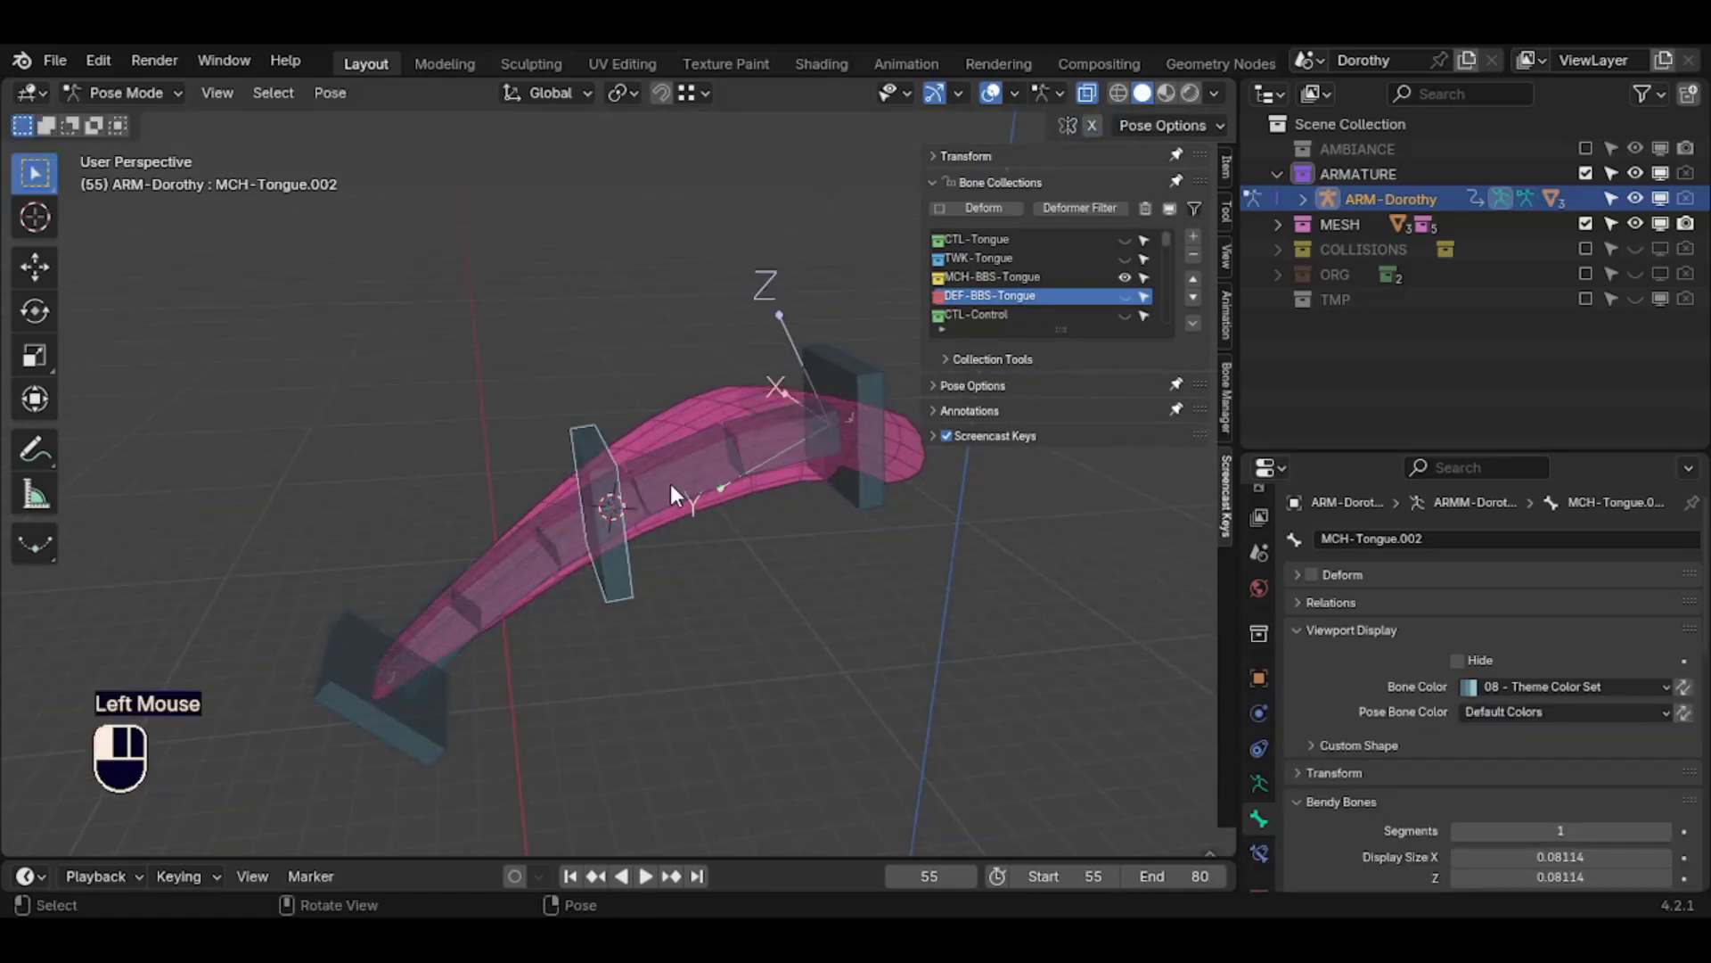
{"action": "left_click", "coordinate": [619, 603], "text": "shift"}
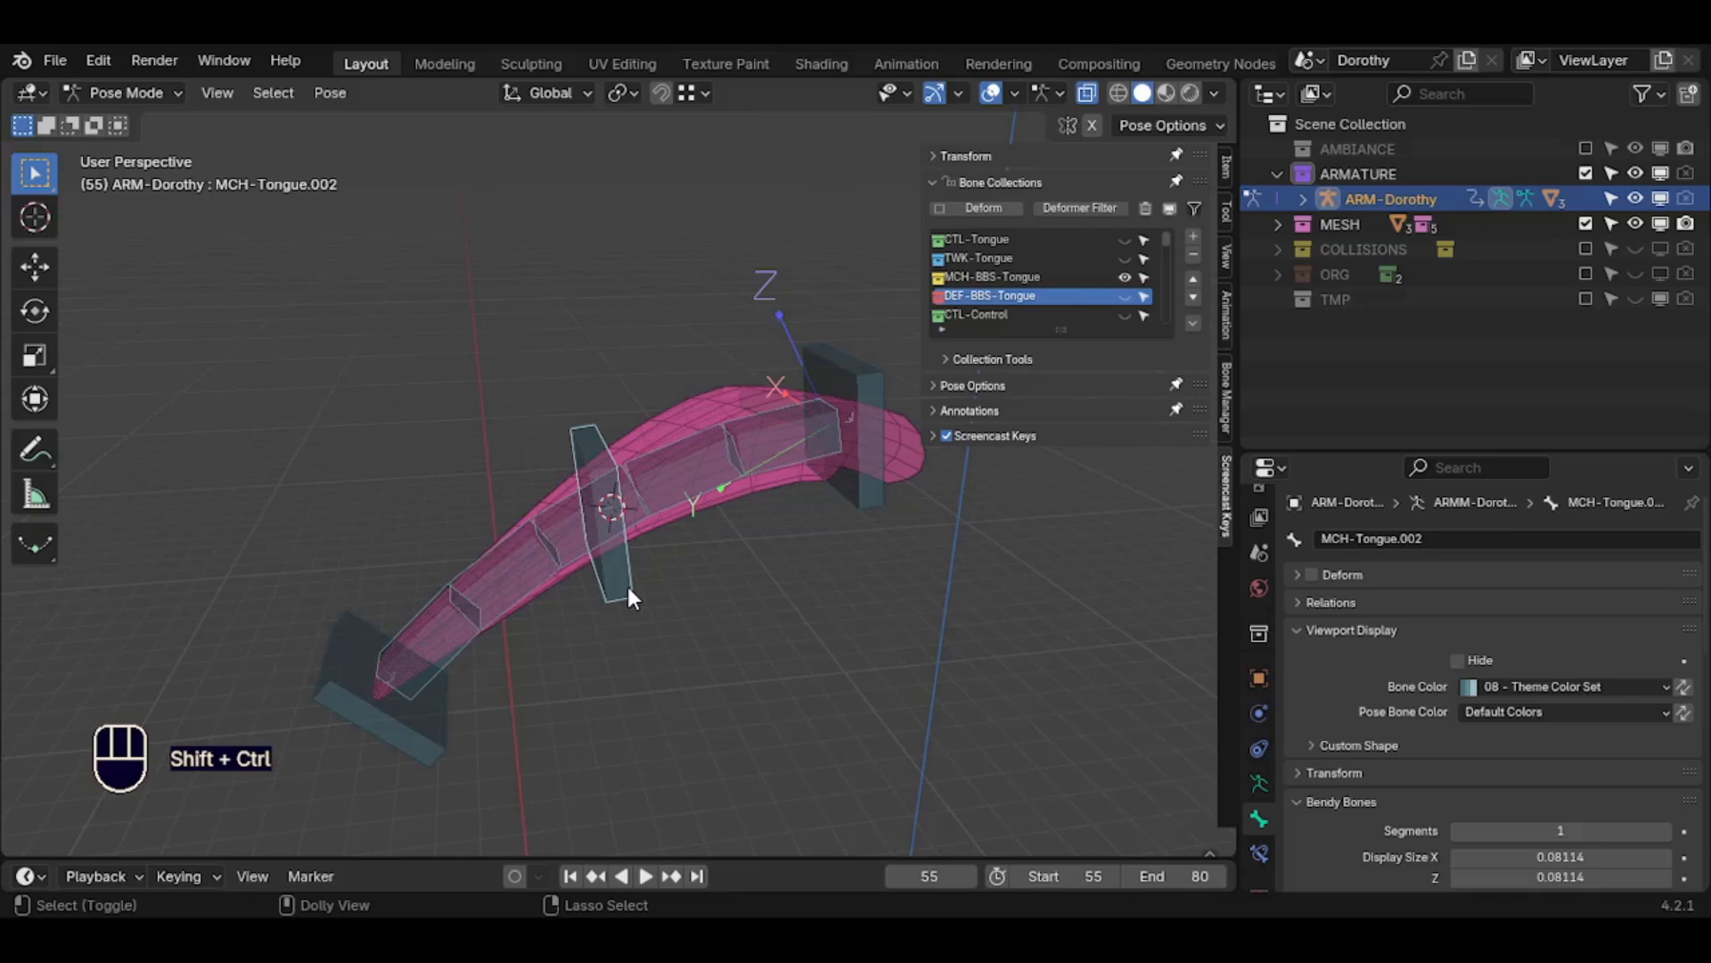
{"action": "key", "text": "shift+ctrl+c"}
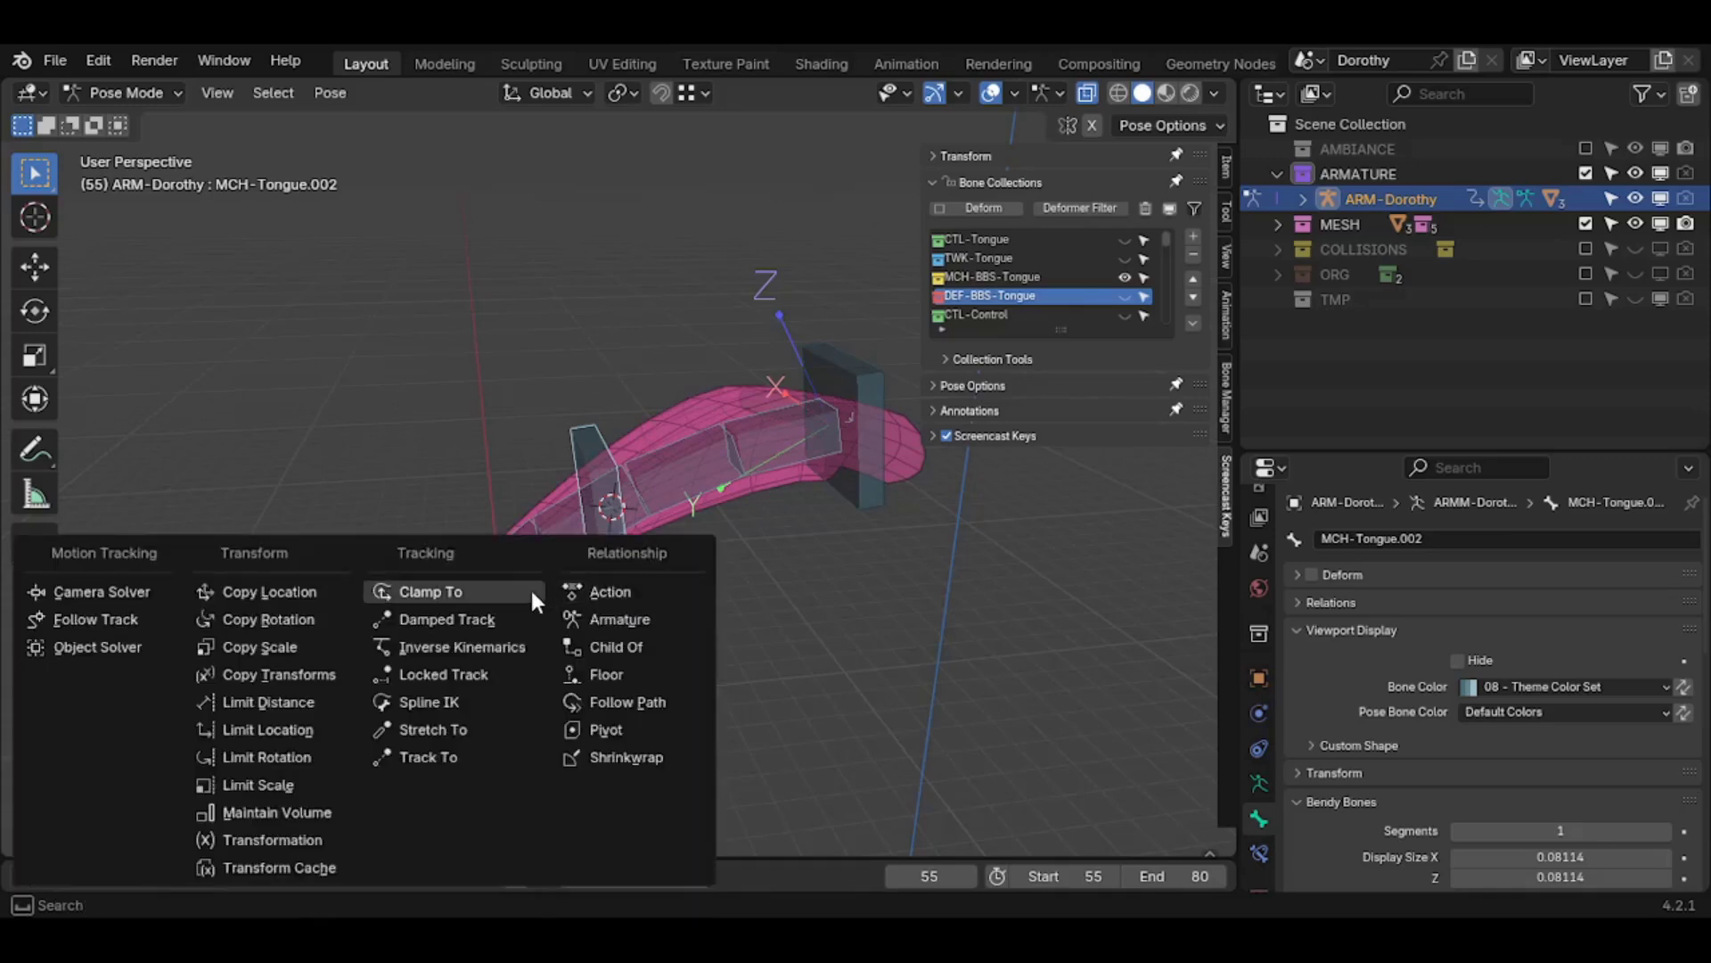
{"action": "left_click", "coordinate": [302, 674]}
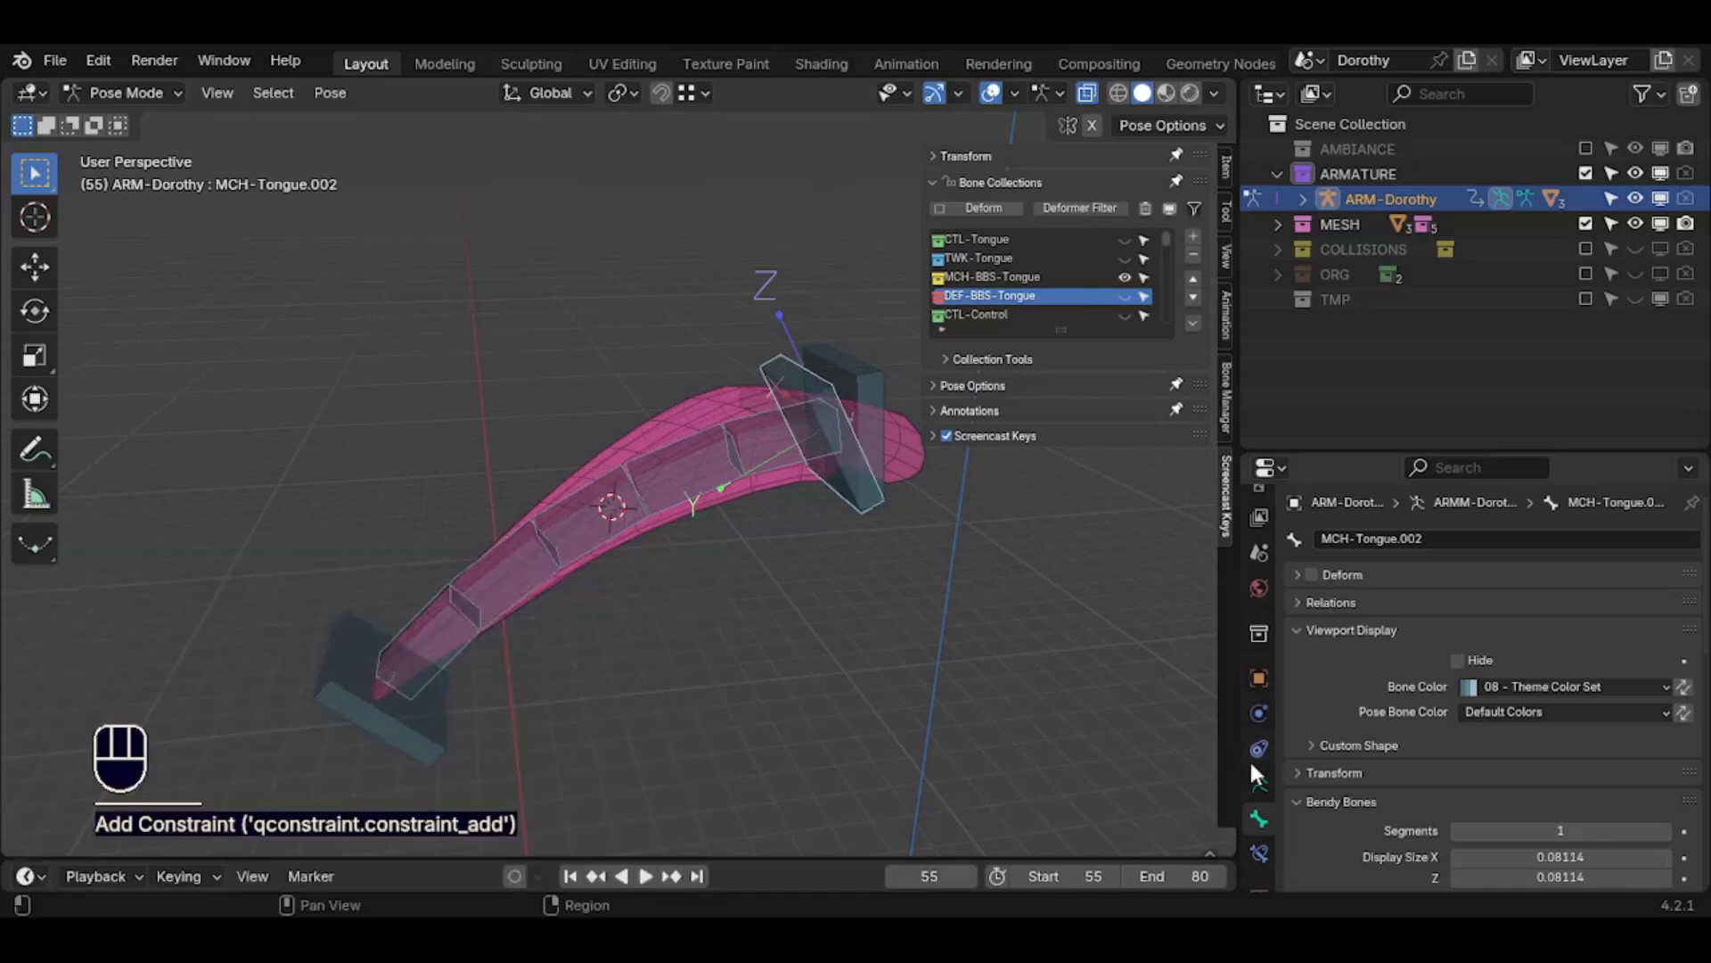
{"action": "left_click", "coordinate": [1256, 846]}
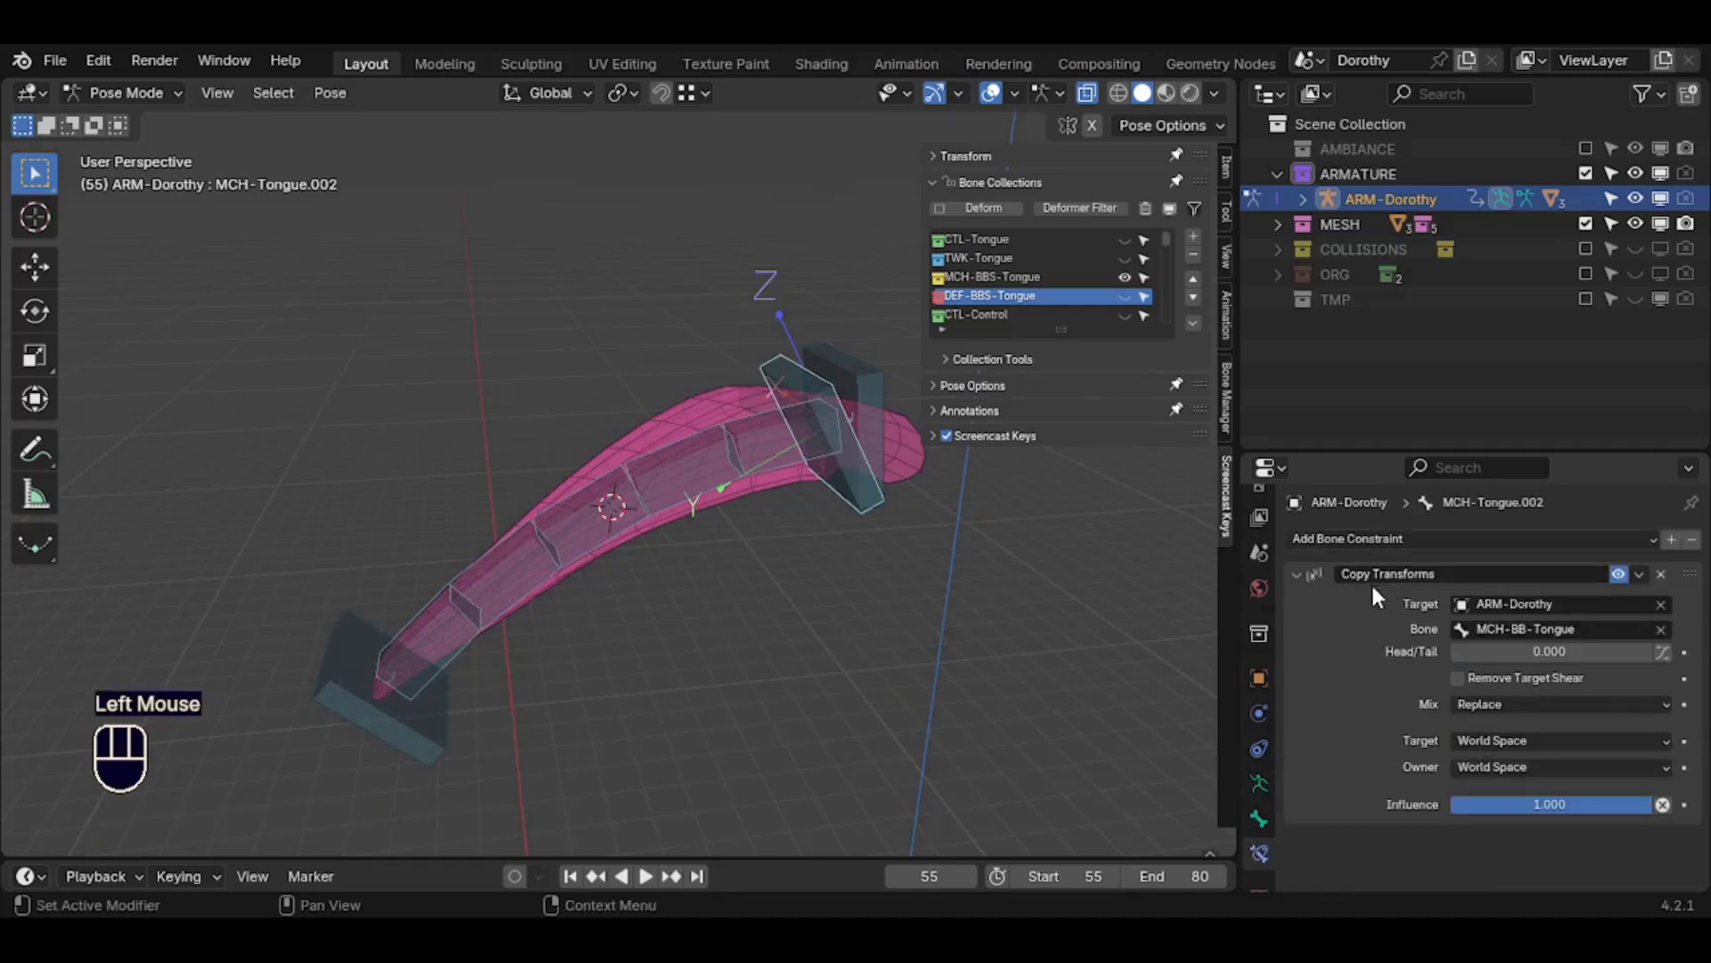
{"action": "left_click", "coordinate": [1325, 538]}
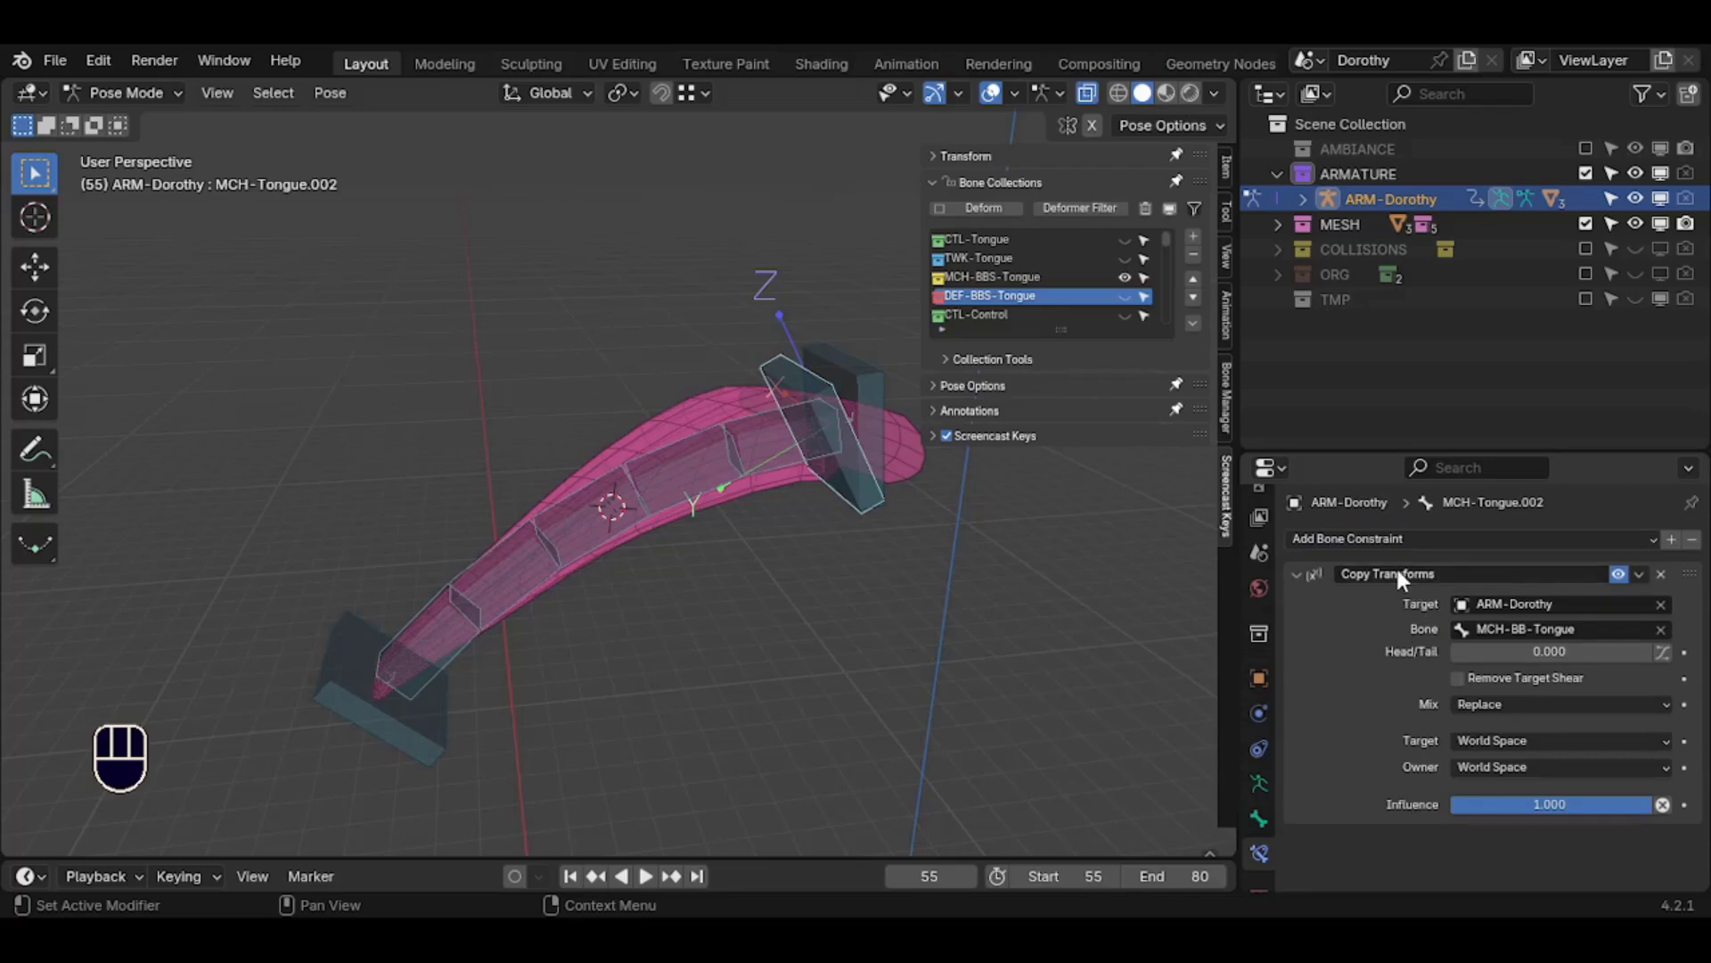
Set the Copy Transforms constraint's target and owner spaces to Pose Space, keeping the Replace mix mode
{"action": "left_click", "coordinate": [1480, 736]}
{"action": "left_click", "coordinate": [1472, 809]}
{"action": "left_click", "coordinate": [1497, 764]}
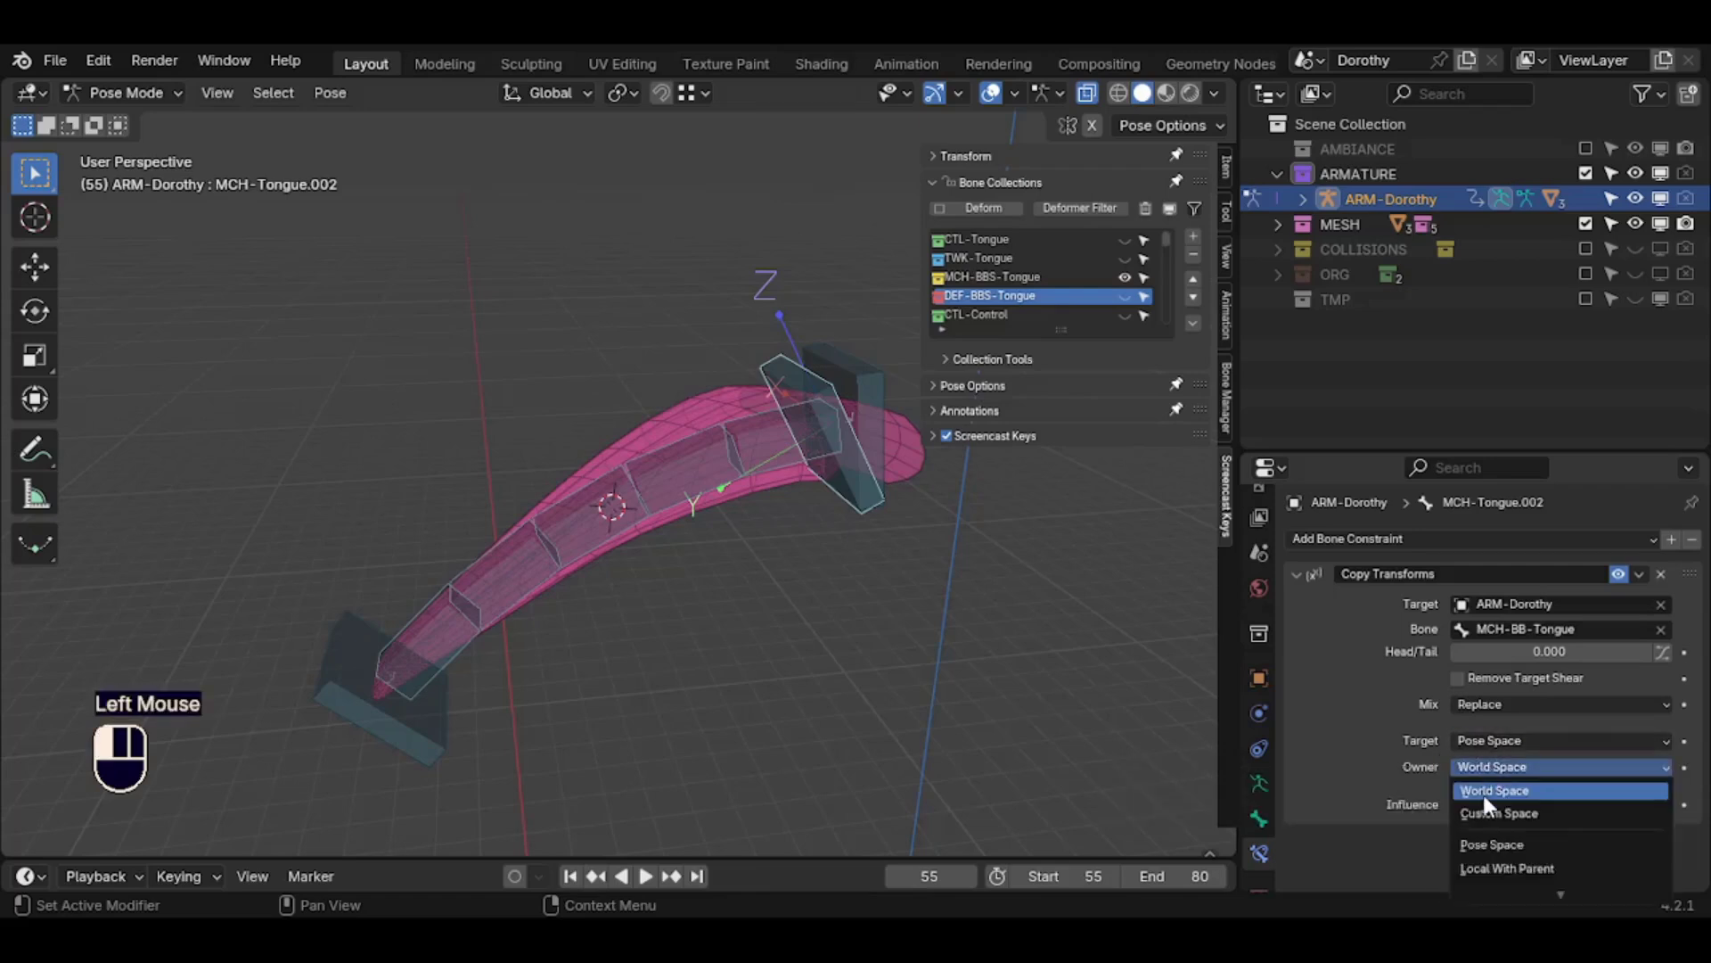
{"action": "left_click", "coordinate": [1484, 836]}
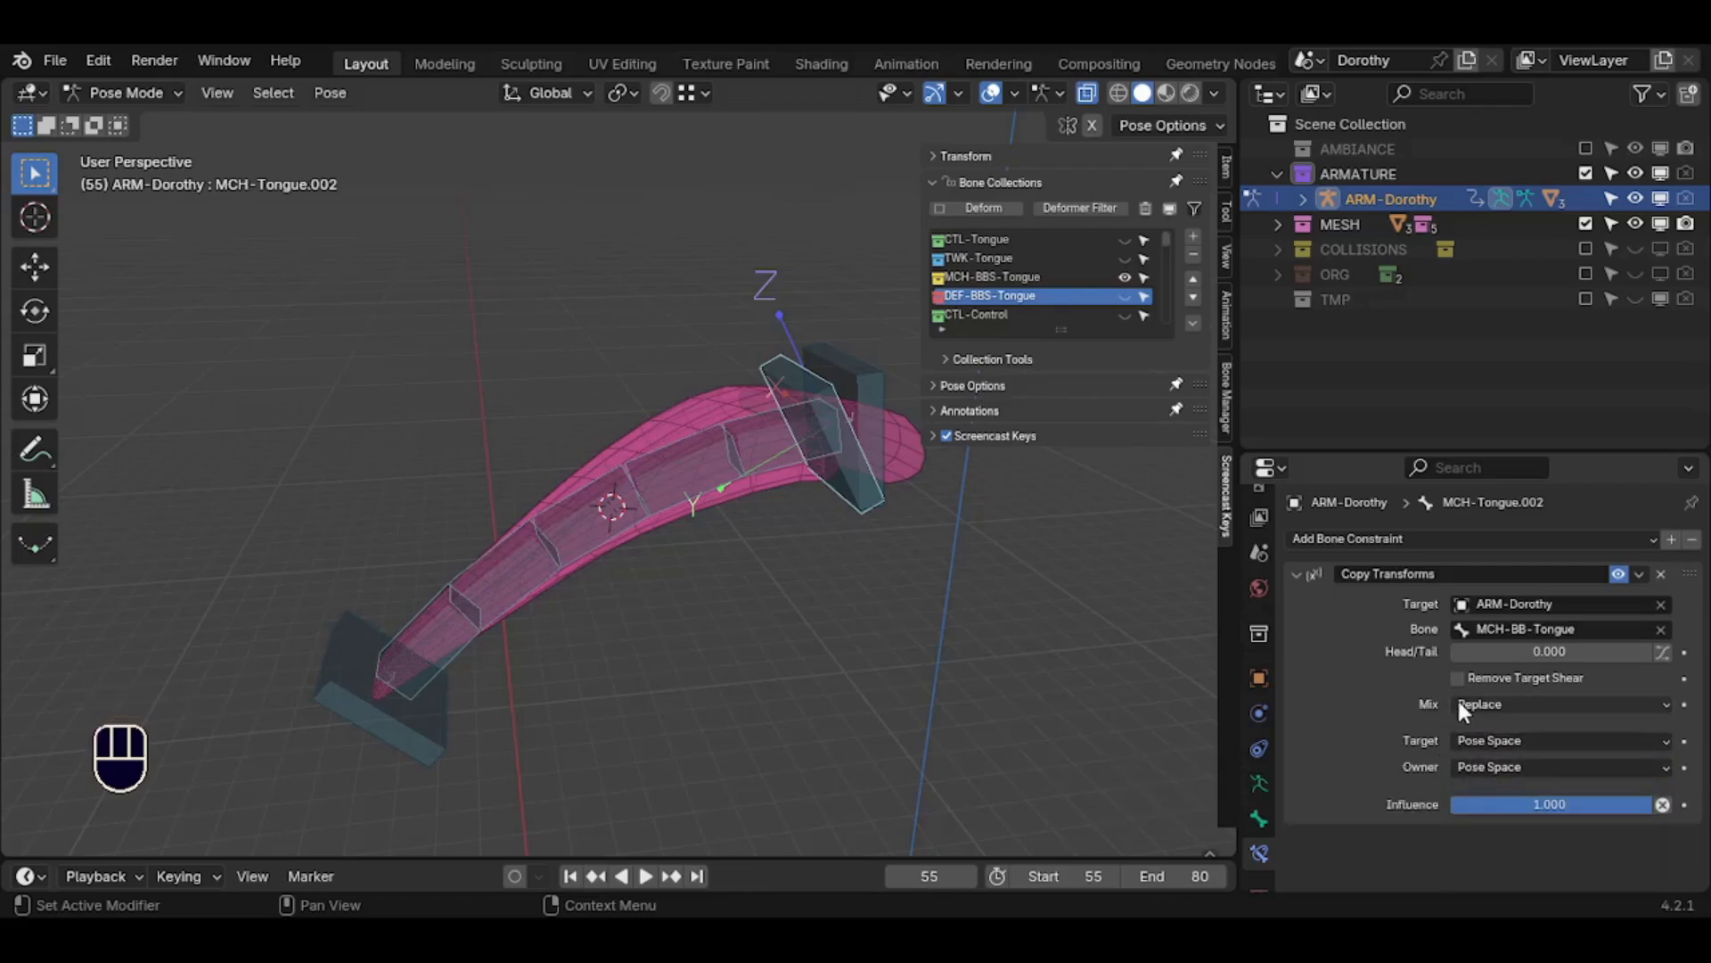
{"action": "left_click", "coordinate": [1490, 704]}
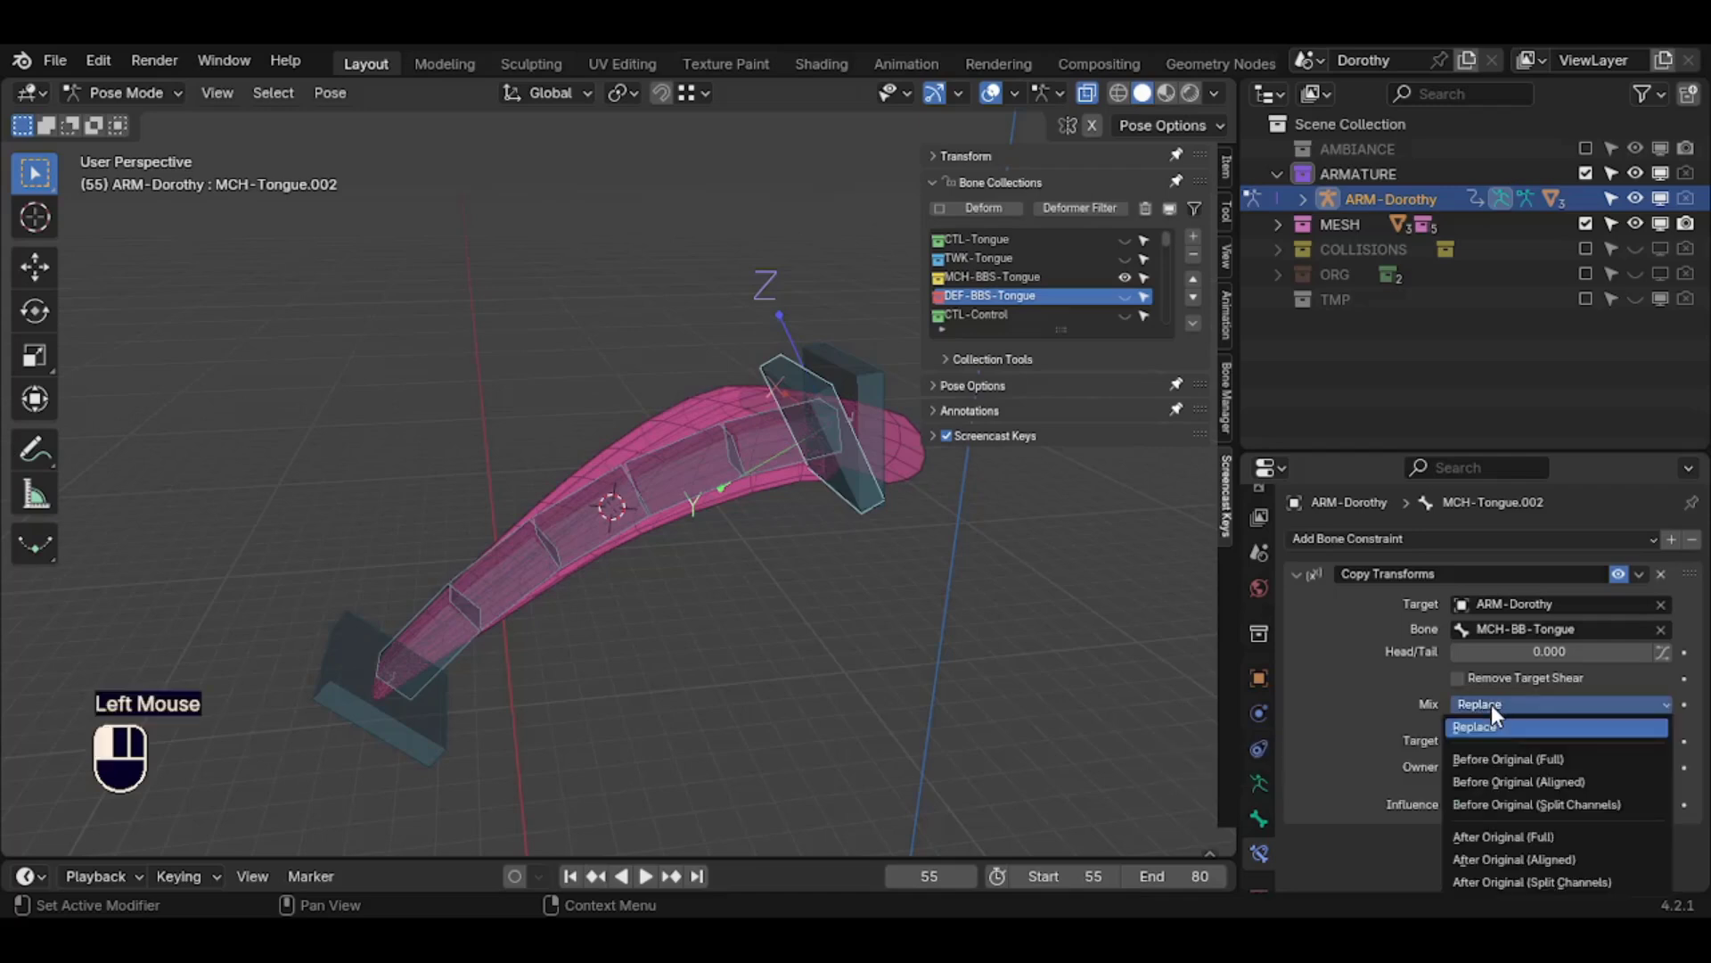
{"action": "left_click", "coordinate": [1491, 704]}
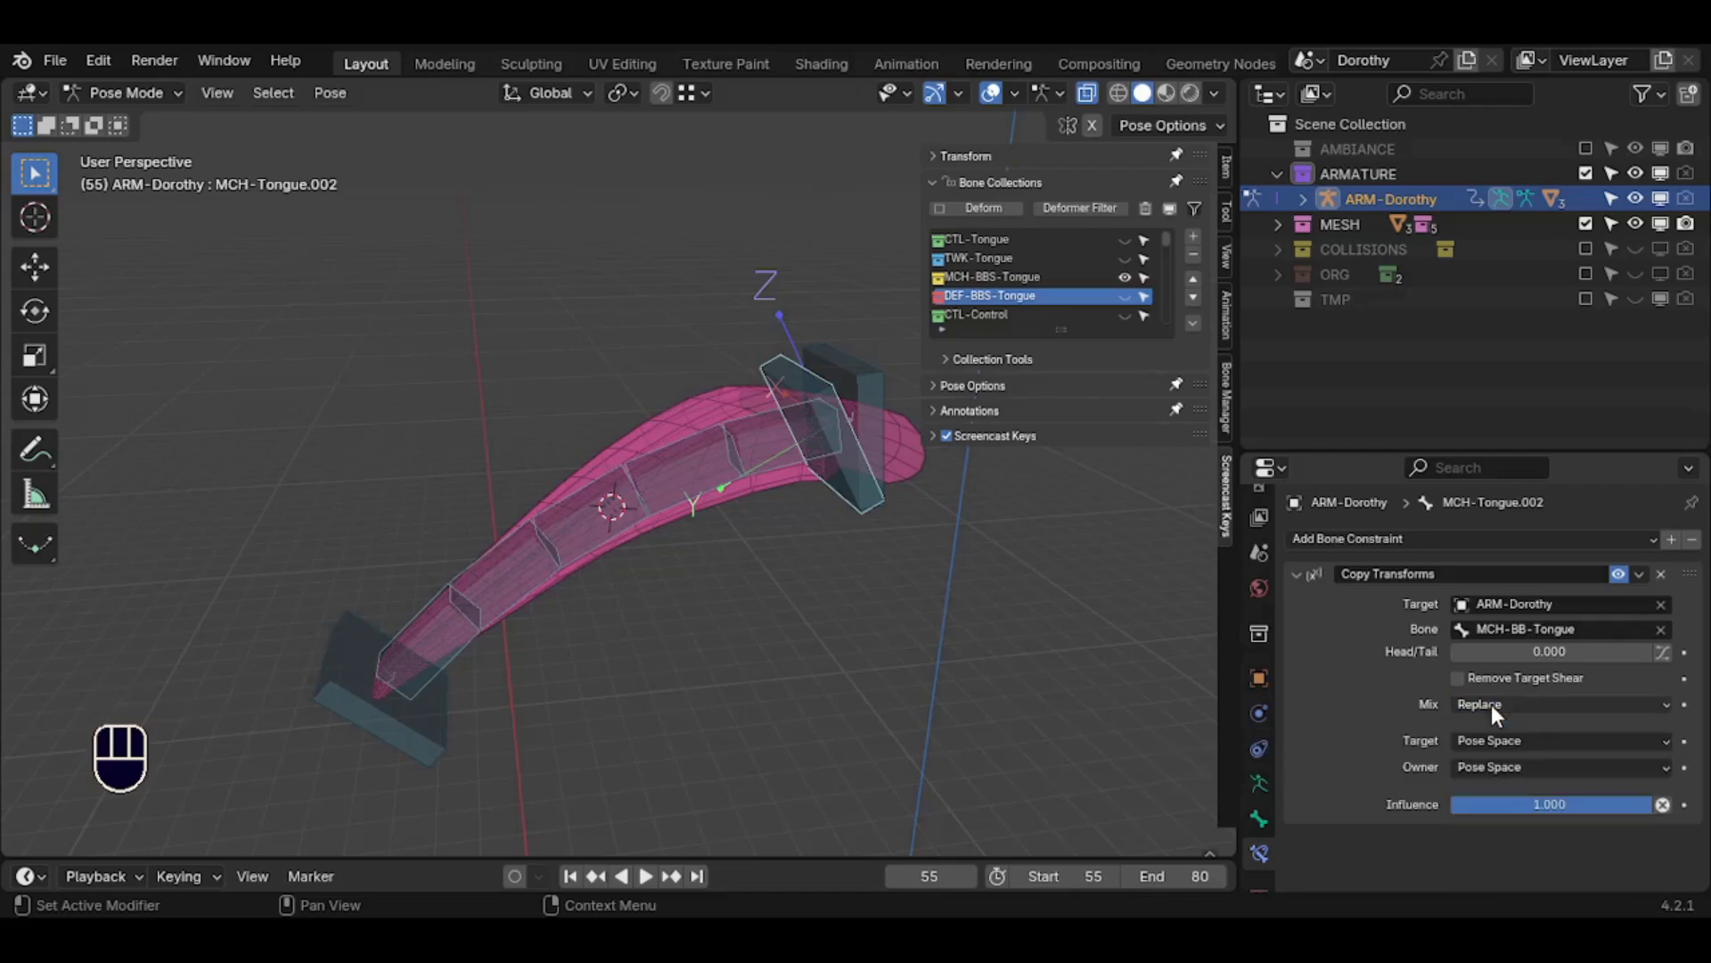
Make the Copy Transforms constraint follow the target's bendy bone shape and set its Head/Tail value to 0.5
{"action": "left_click", "coordinate": [1660, 653]}
{"action": "mouse_move", "coordinate": [1549, 655]}
{"action": "left_mouse_down"}
{"action": "mouse_move", "coordinate": [1569, 654]}
{"action": "mouse_move", "coordinate": [1517, 646]}
{"action": "left_mouse_up"}
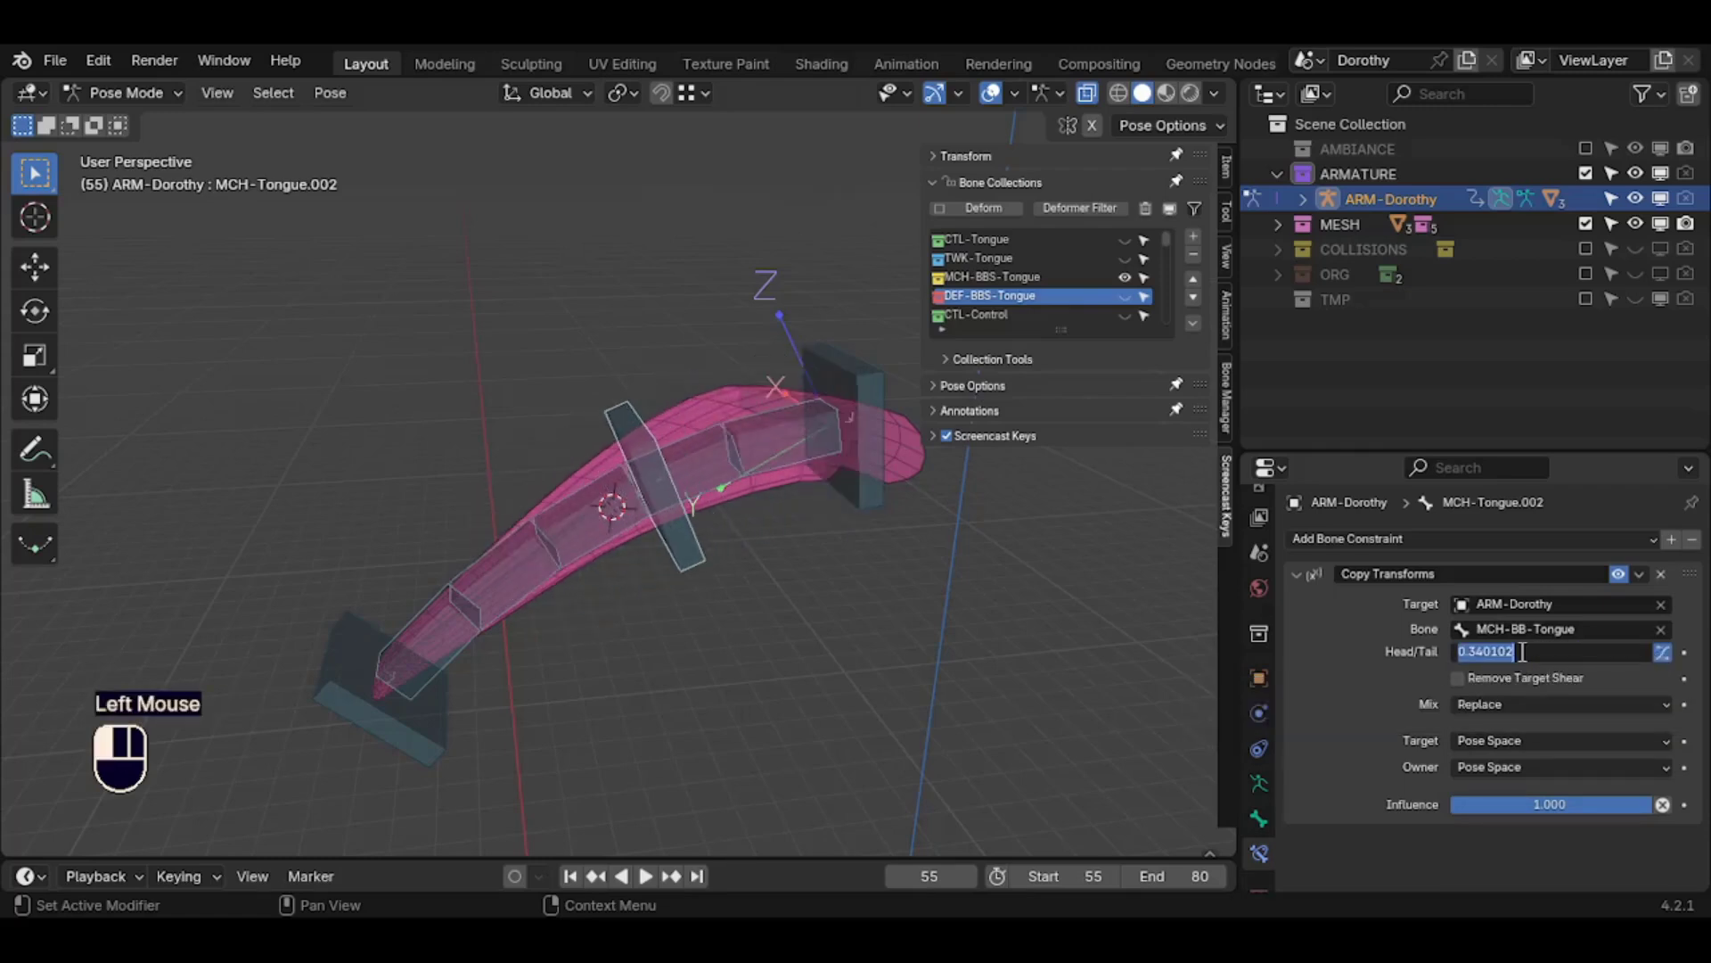
{"action": "key", "text": "Return"}
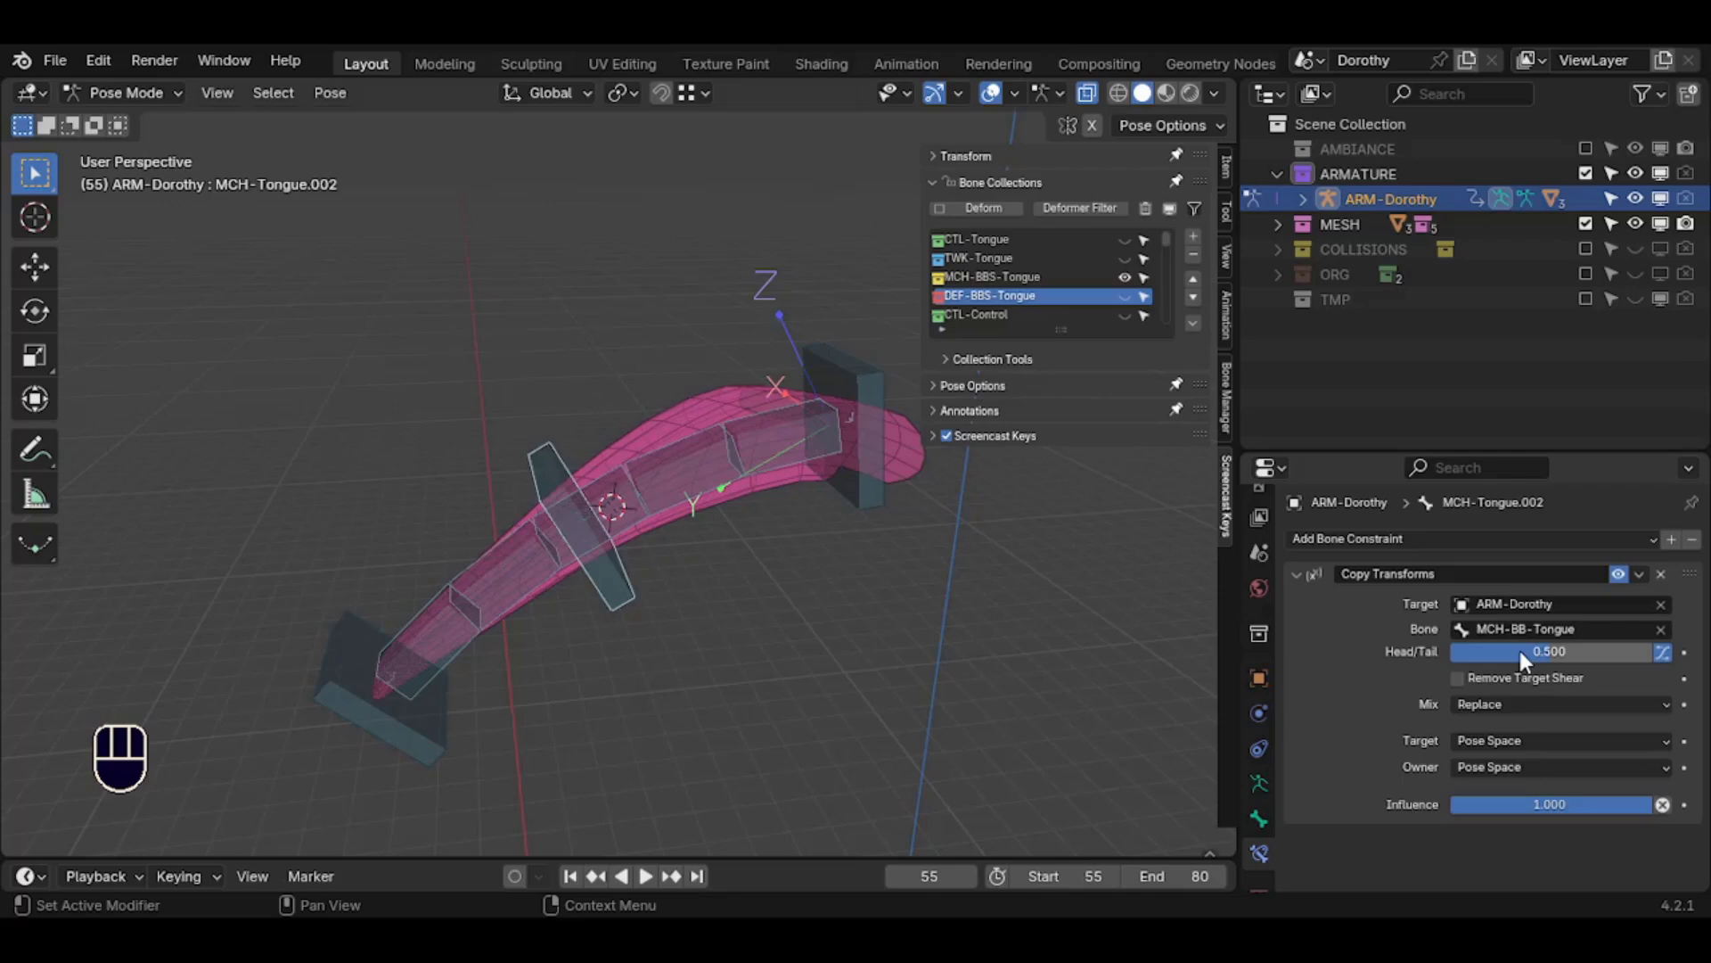
{"action": "key", "text": "Tab"}
{"action": "middle_click_drag", "start_coordinate": [735, 491], "coordinate": [606, 486]}
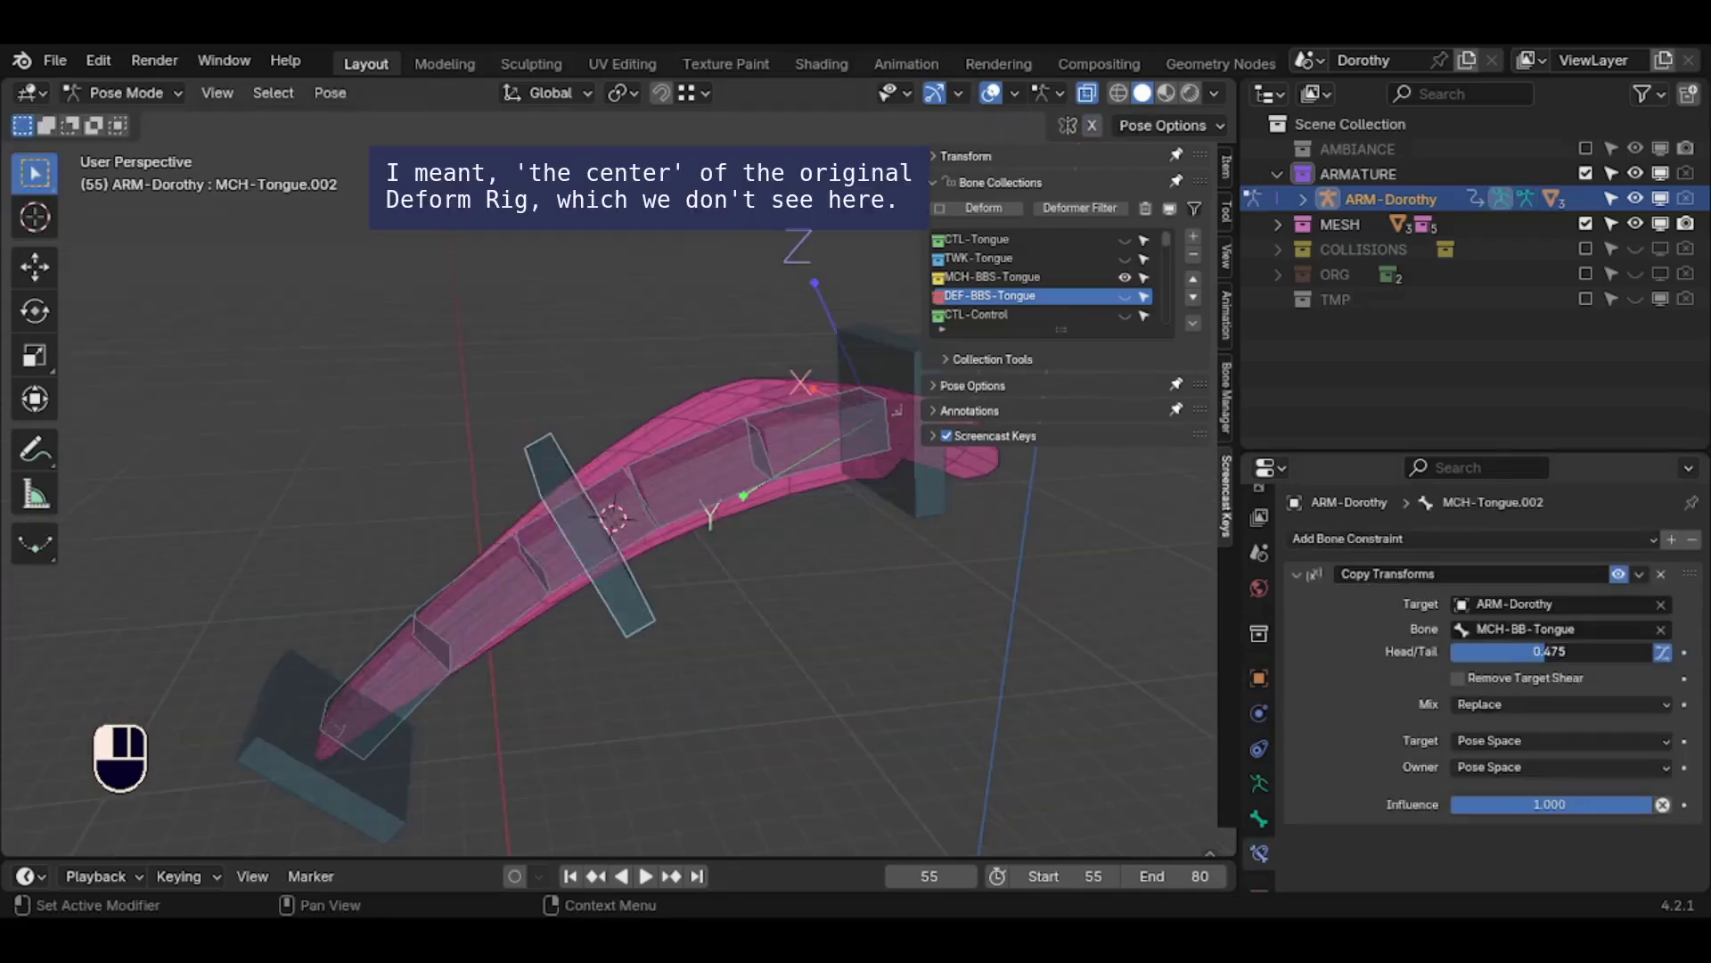
Try a Head/Tail value of about 0.363 and toggle the constraint's visibility to compare the bone's positions
{"action": "left_click_drag", "start_coordinate": [1549, 653], "coordinate": [1581, 640]}
{"action": "left_click", "coordinate": [1621, 573]}
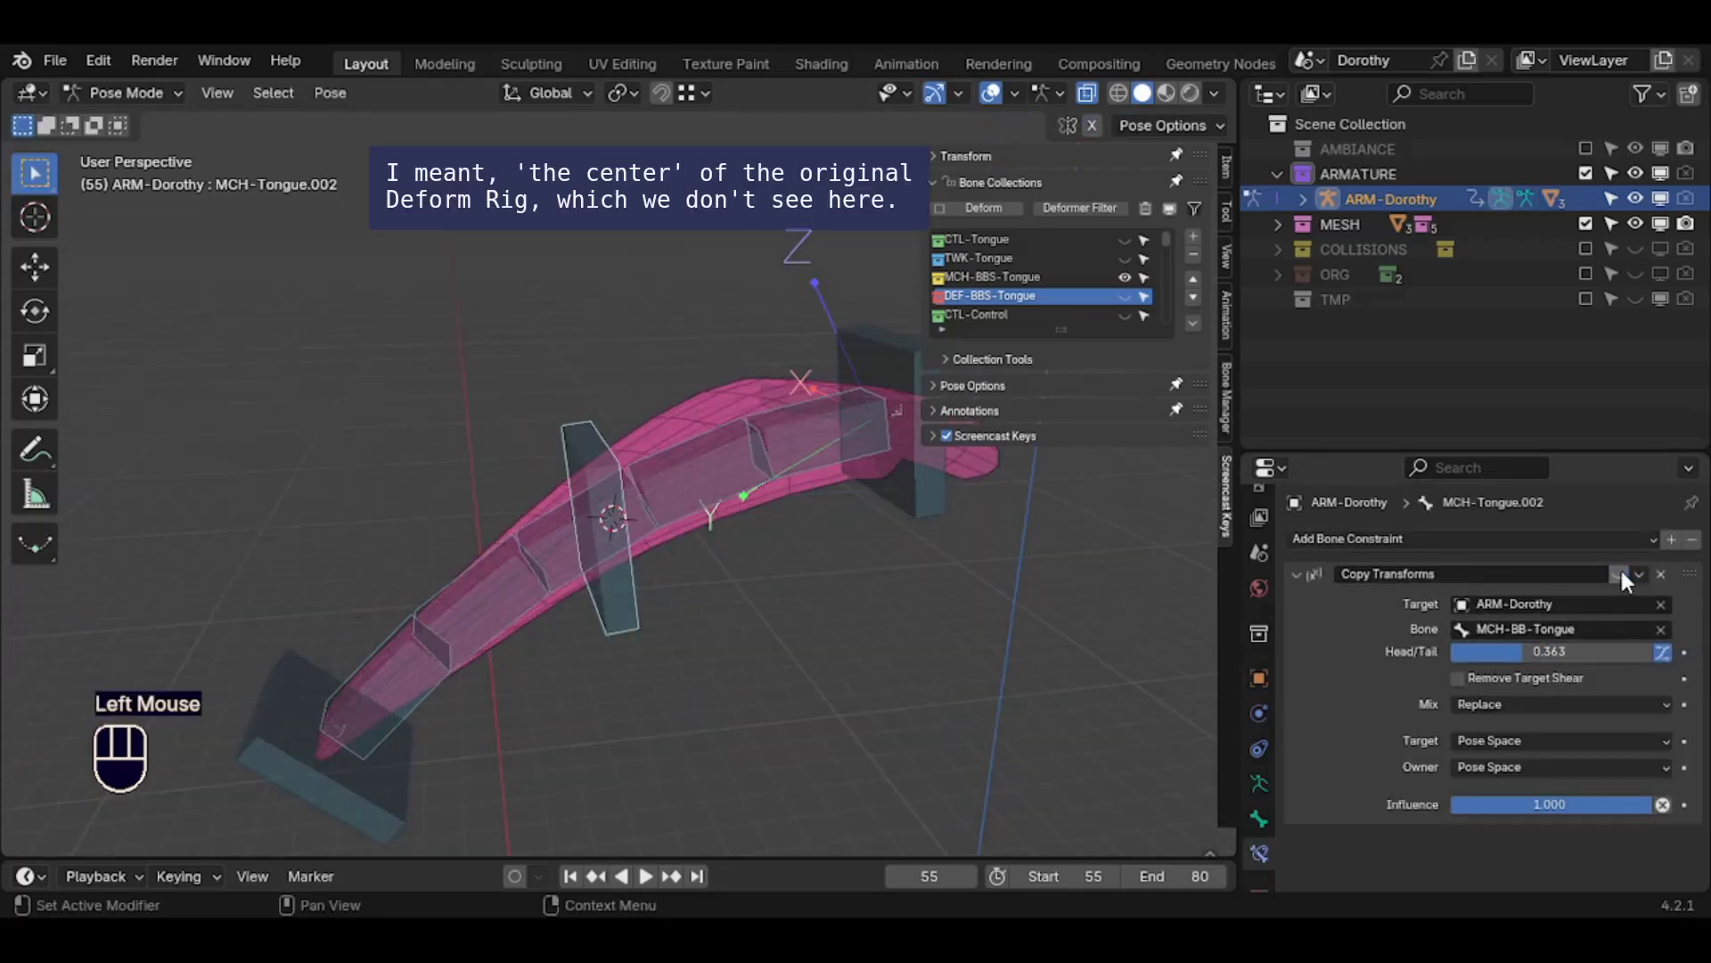
{"action": "left_click", "coordinate": [1621, 572]}
{"action": "left_click", "coordinate": [1621, 573]}
{"action": "left_click", "coordinate": [1621, 572]}
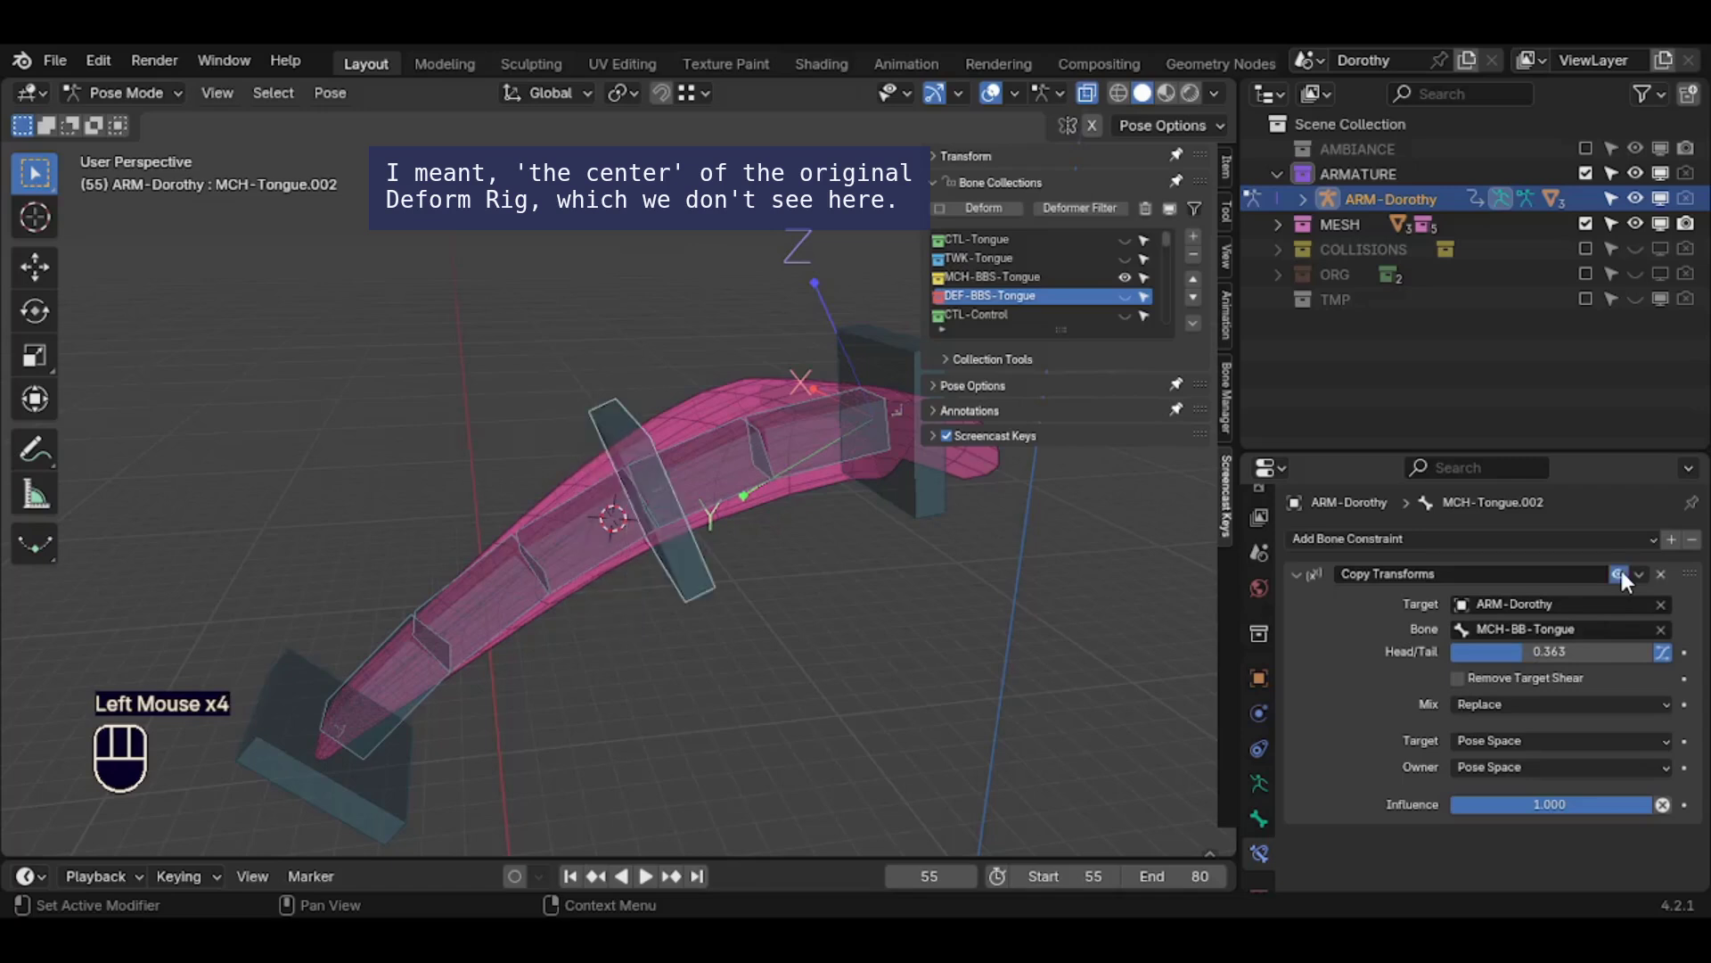
Adjust the constraint's Head/Tail value along the bendy bone and set it to 0.5
{"action": "left_click_drag", "start_coordinate": [1550, 649], "coordinate": [1559, 650]}
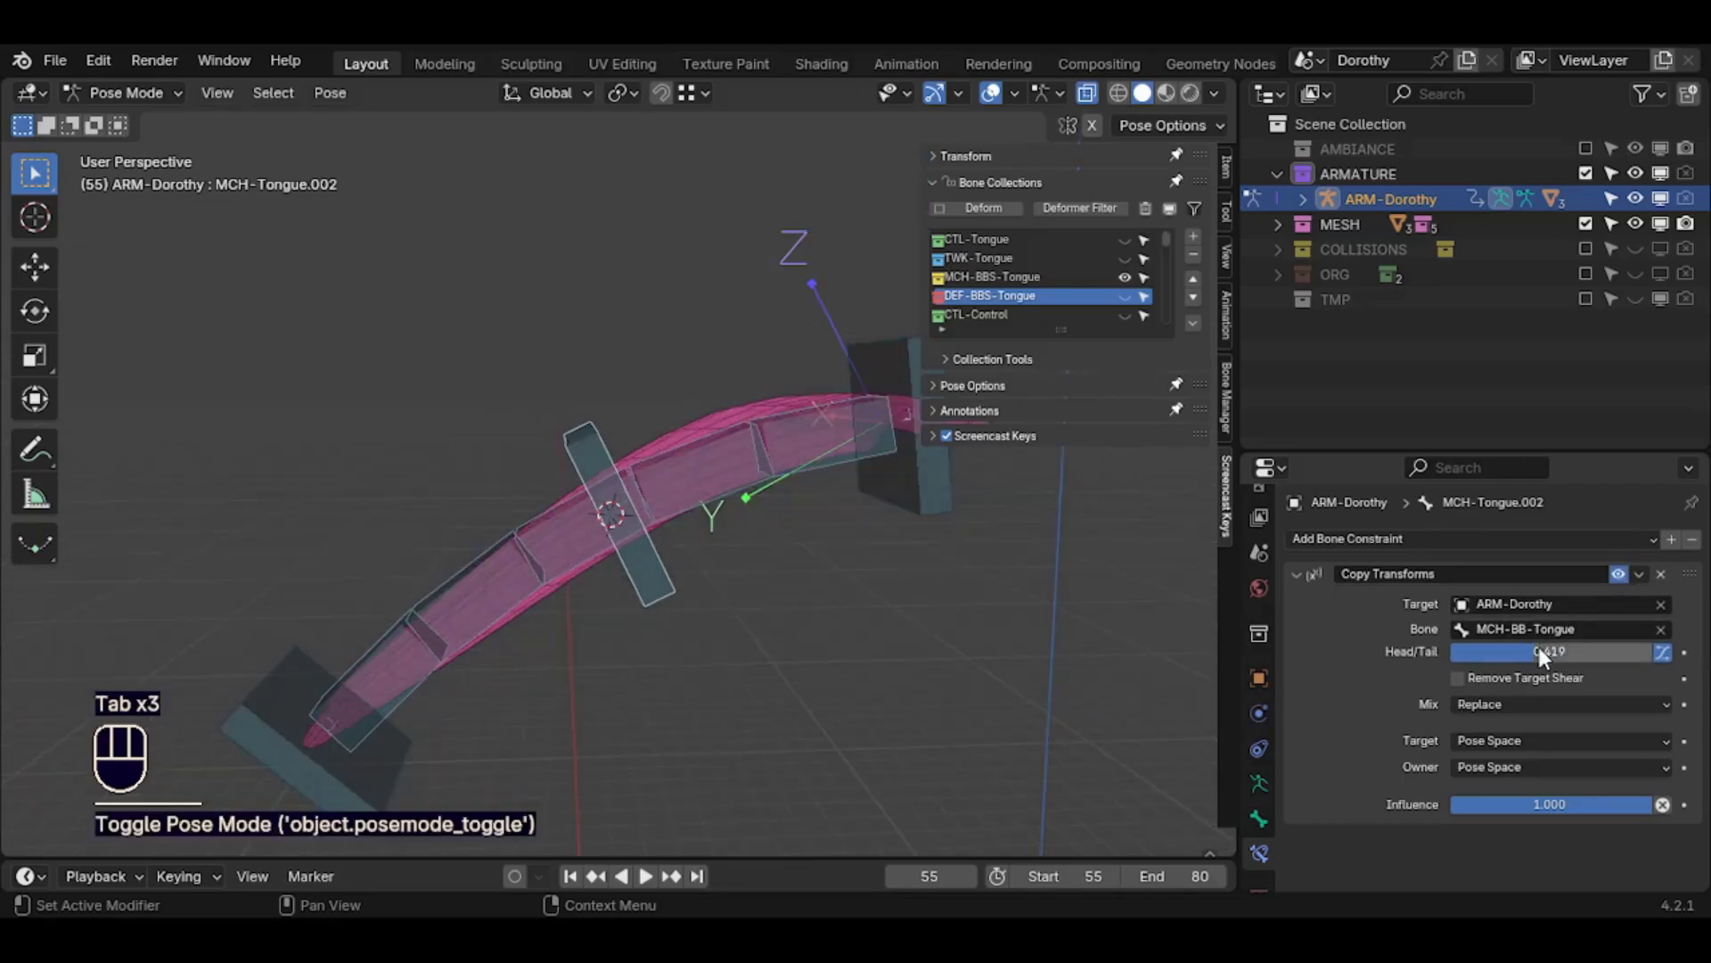
{"action": "left_click_drag", "start_coordinate": [1543, 653], "coordinate": [1536, 653]}
{"action": "left_click", "coordinate": [1537, 652]}
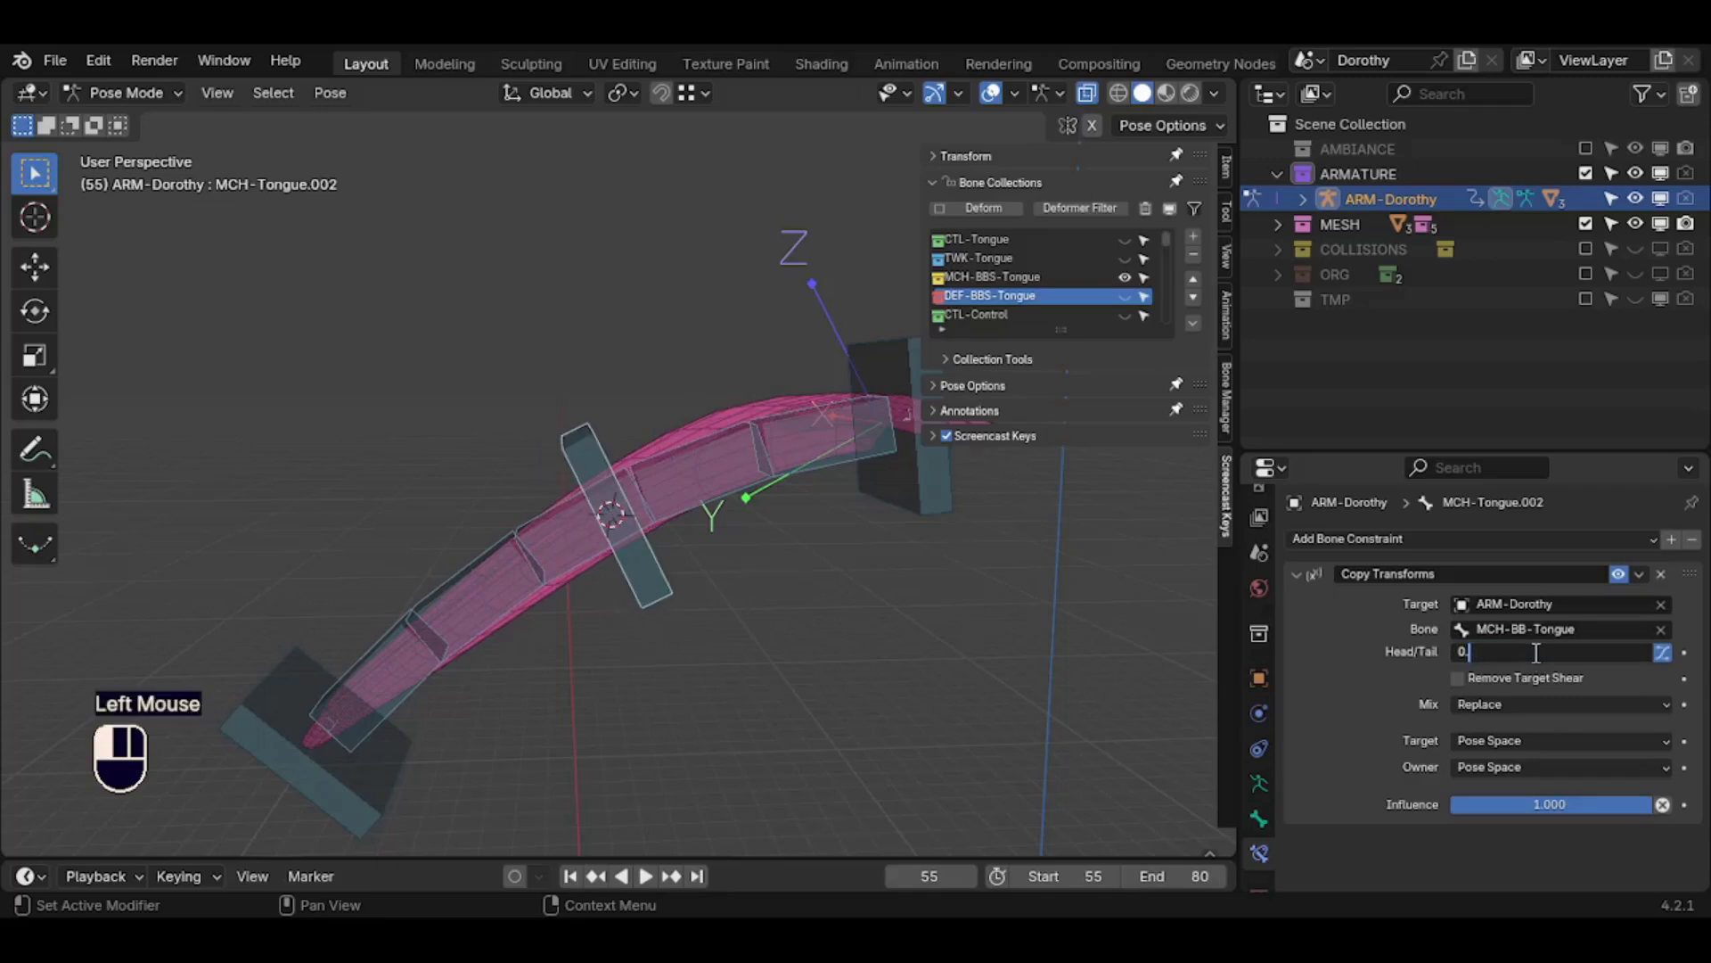
{"action": "type", "text": "0.5"}
Temporarily show the DEF-BBS-Tongue collection and toggle MCH-BBS-Tongue to compare the mechanism bone's position with the deform rig
{"action": "middle_click_drag", "start_coordinate": [479, 435], "coordinate": [574, 544]}
{"action": "left_click", "coordinate": [1126, 294]}
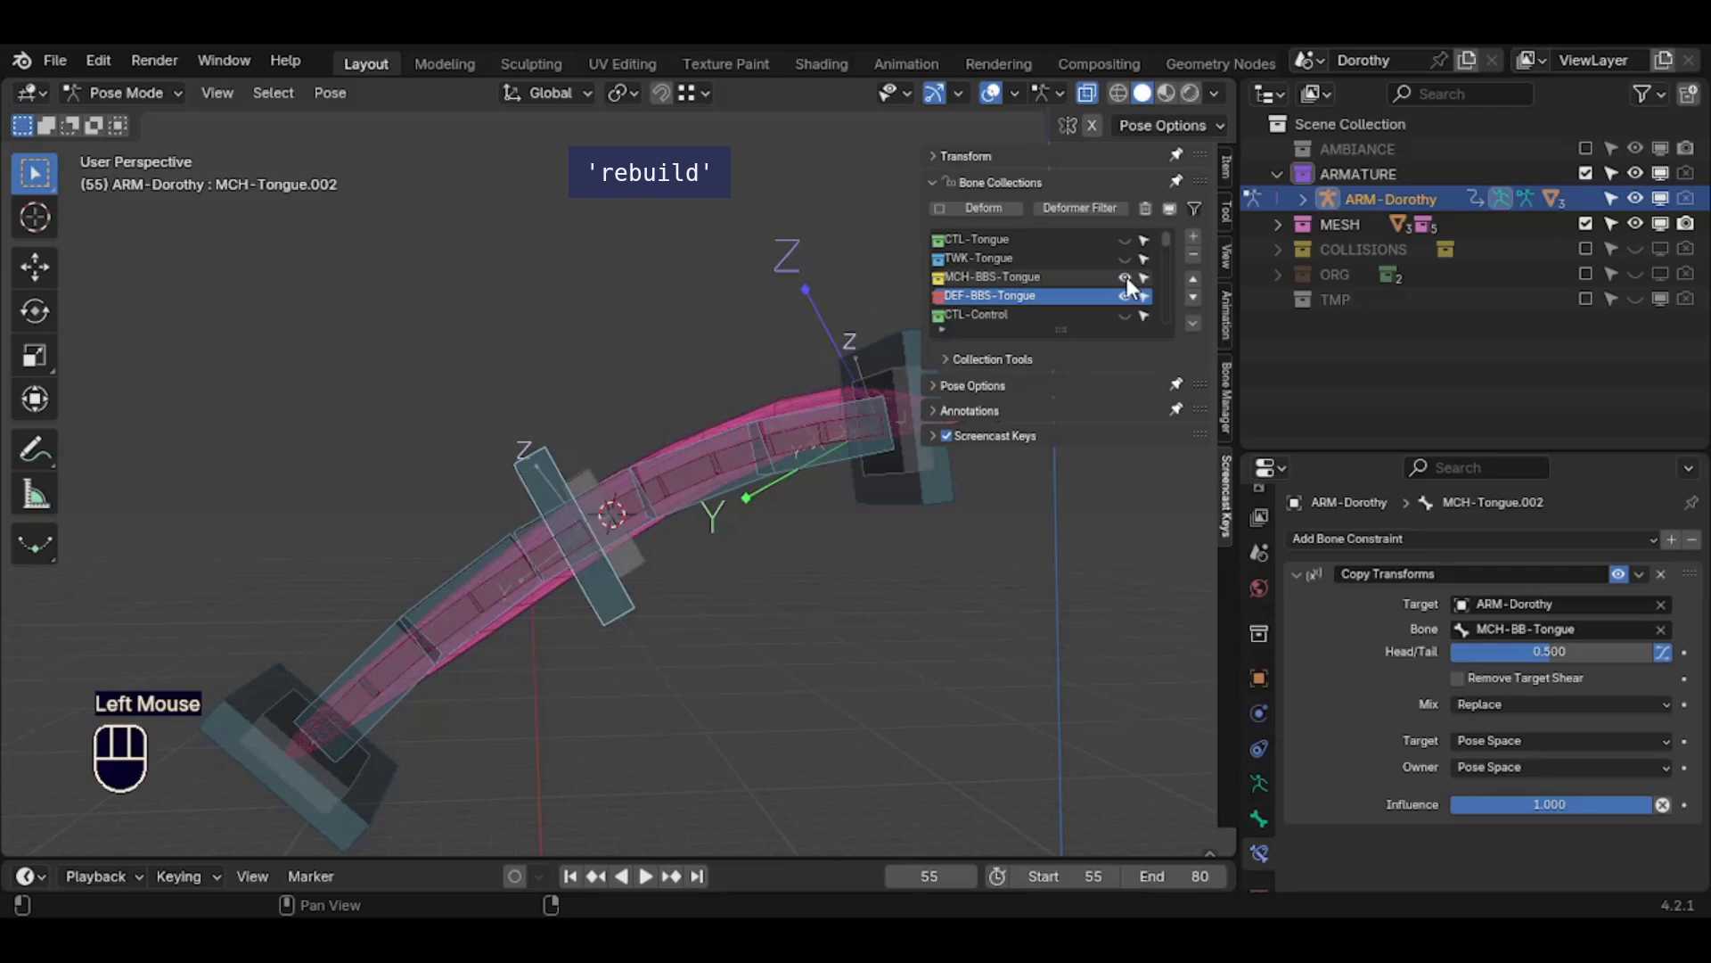
{"action": "left_click", "coordinate": [1126, 276]}
{"action": "left_click", "coordinate": [1125, 277]}
{"action": "left_click", "coordinate": [1125, 292]}
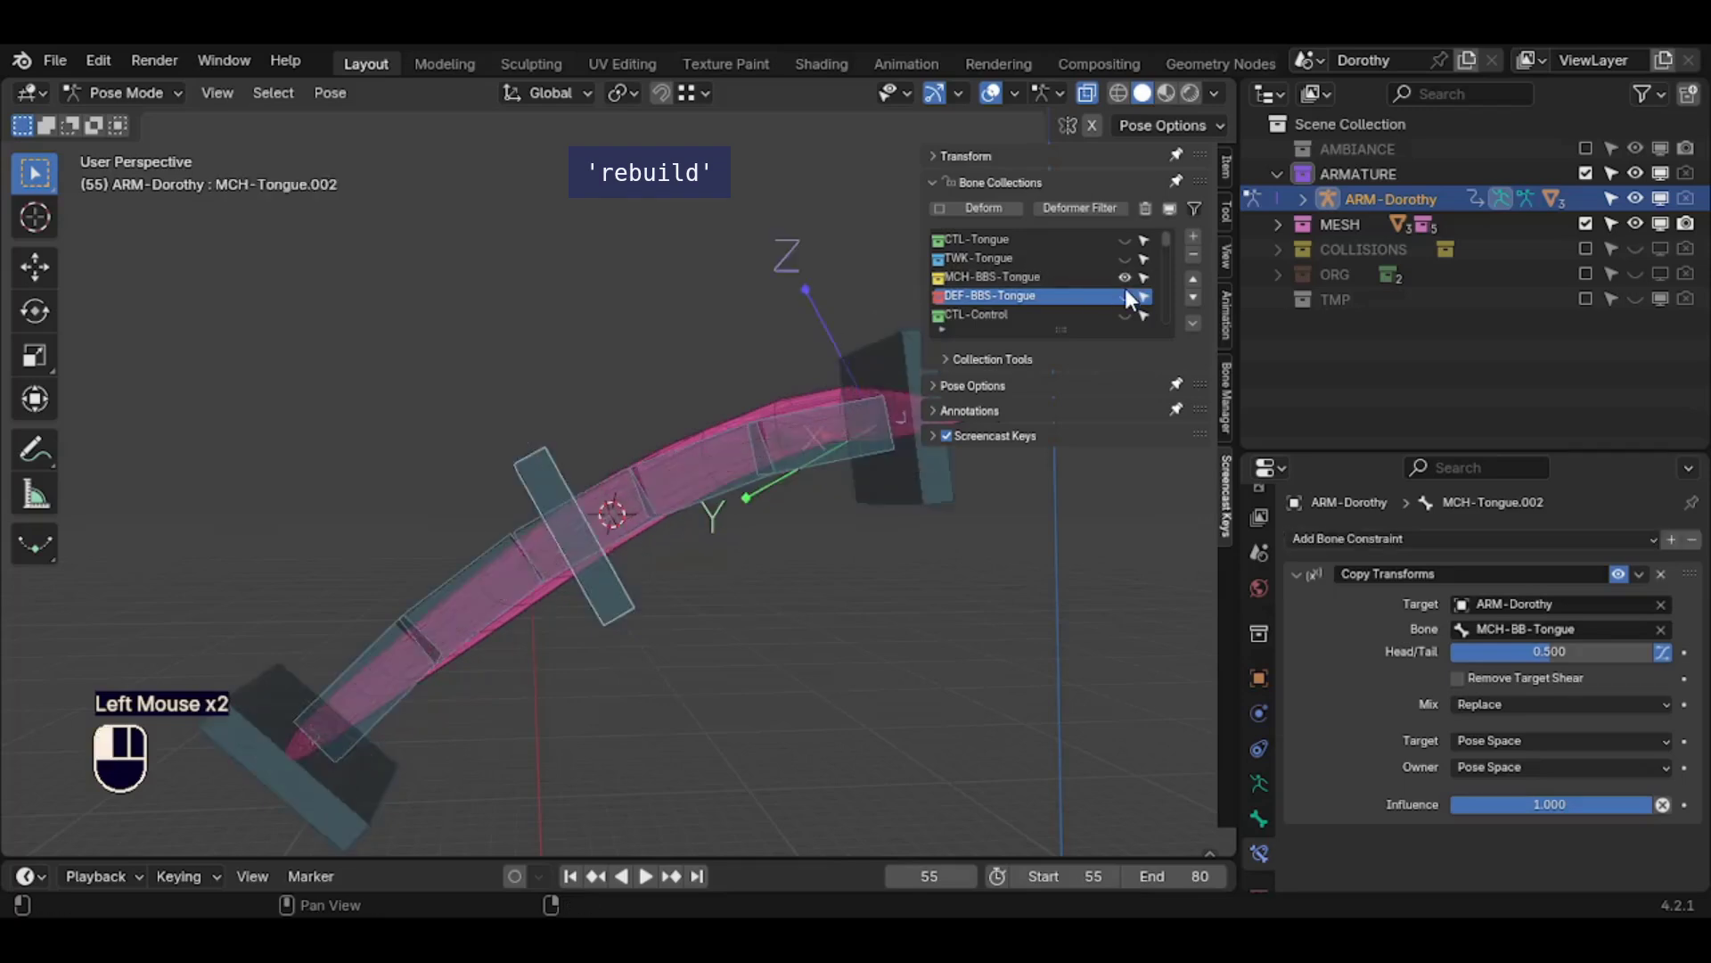
{"action": "middle_click_drag", "start_coordinate": [611, 535], "coordinate": [569, 595]}
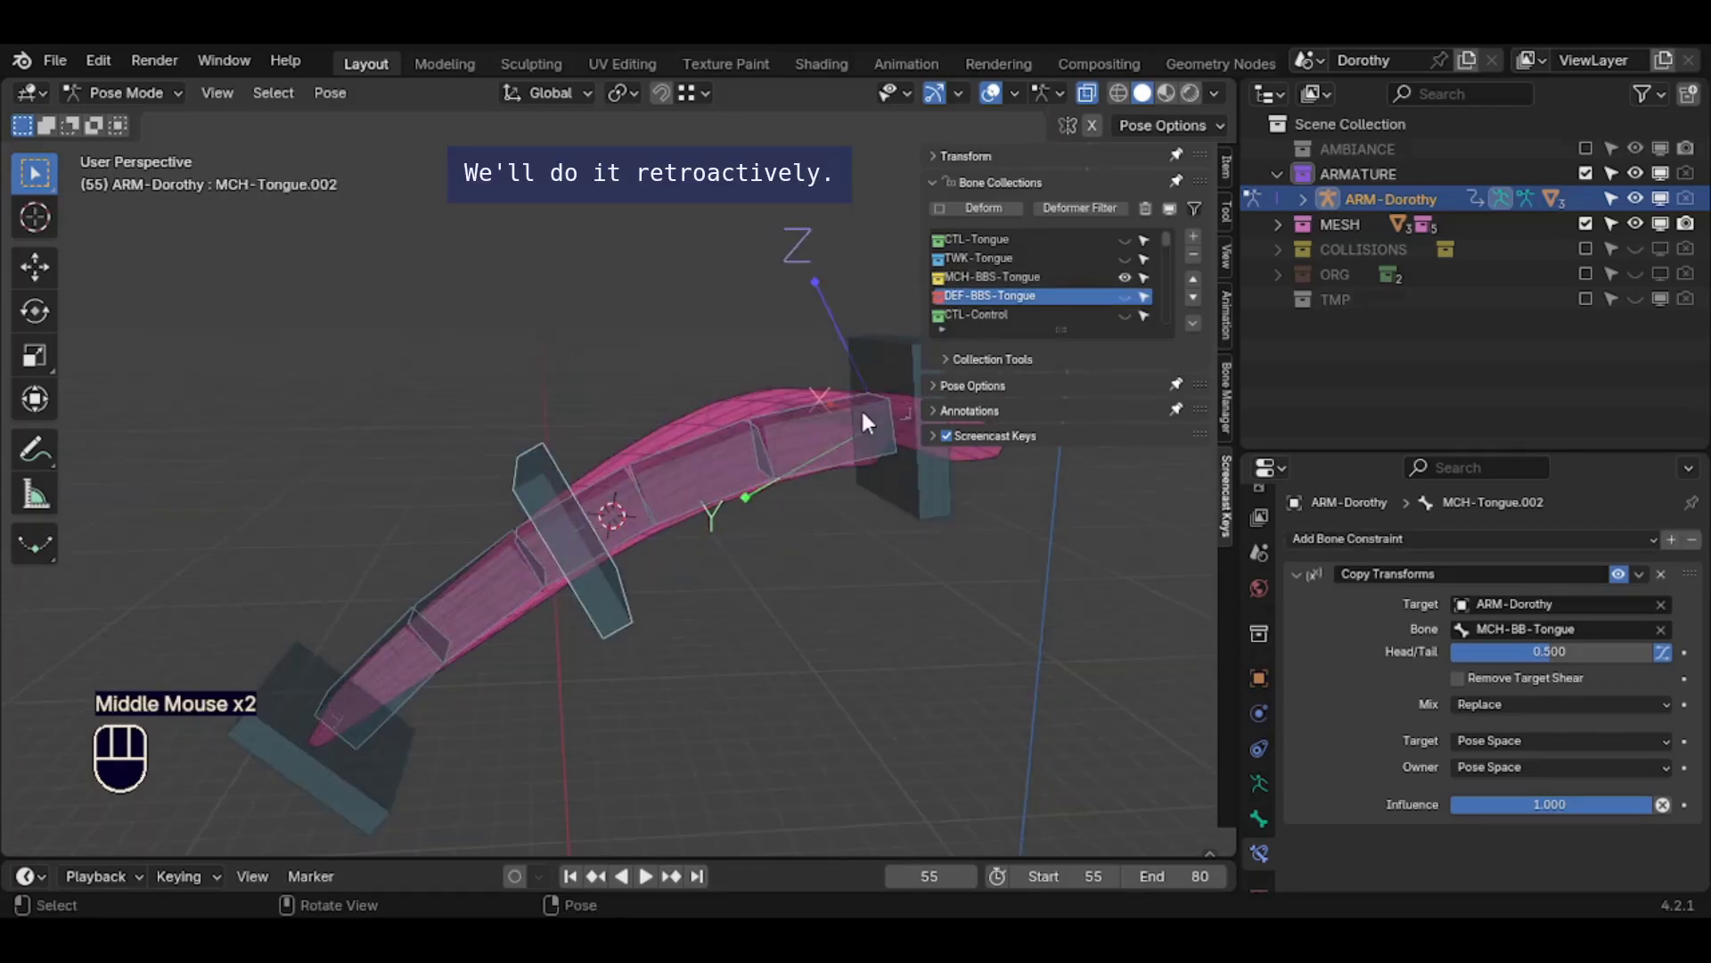
Apply the selected middle mechanism bone's pose as its rest pose
{"action": "left_click", "coordinate": [614, 623]}
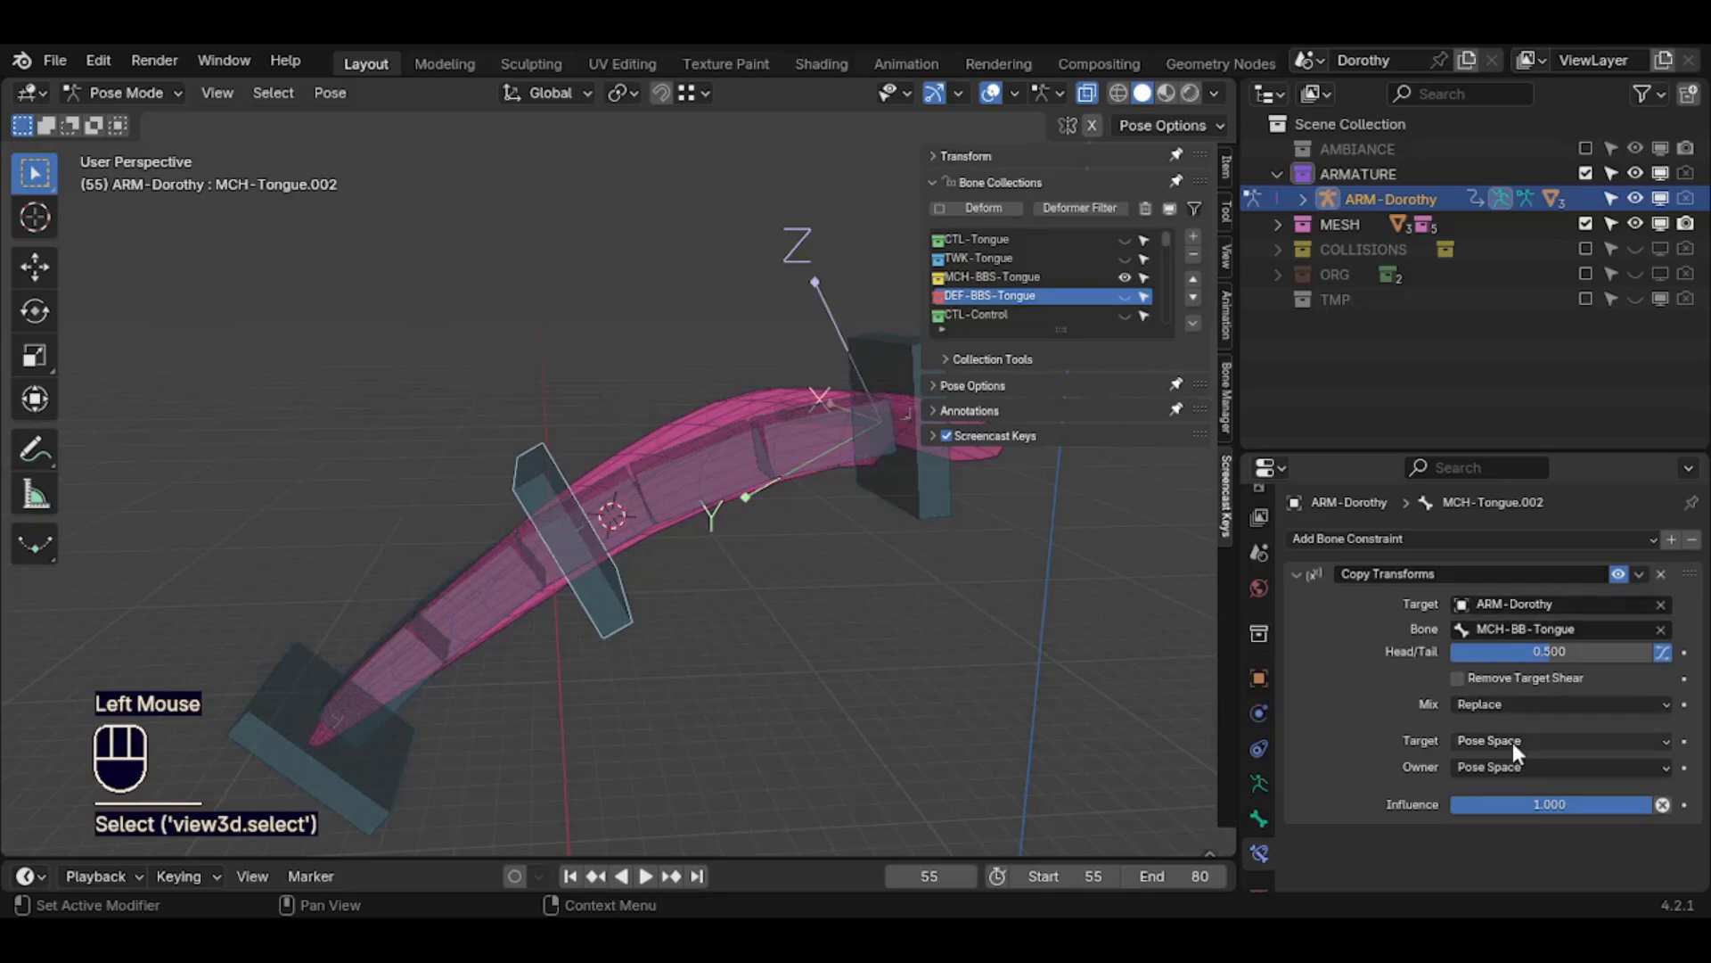
{"action": "left_click", "coordinate": [343, 93]}
{"action": "mouse_move", "coordinate": [426, 171]}
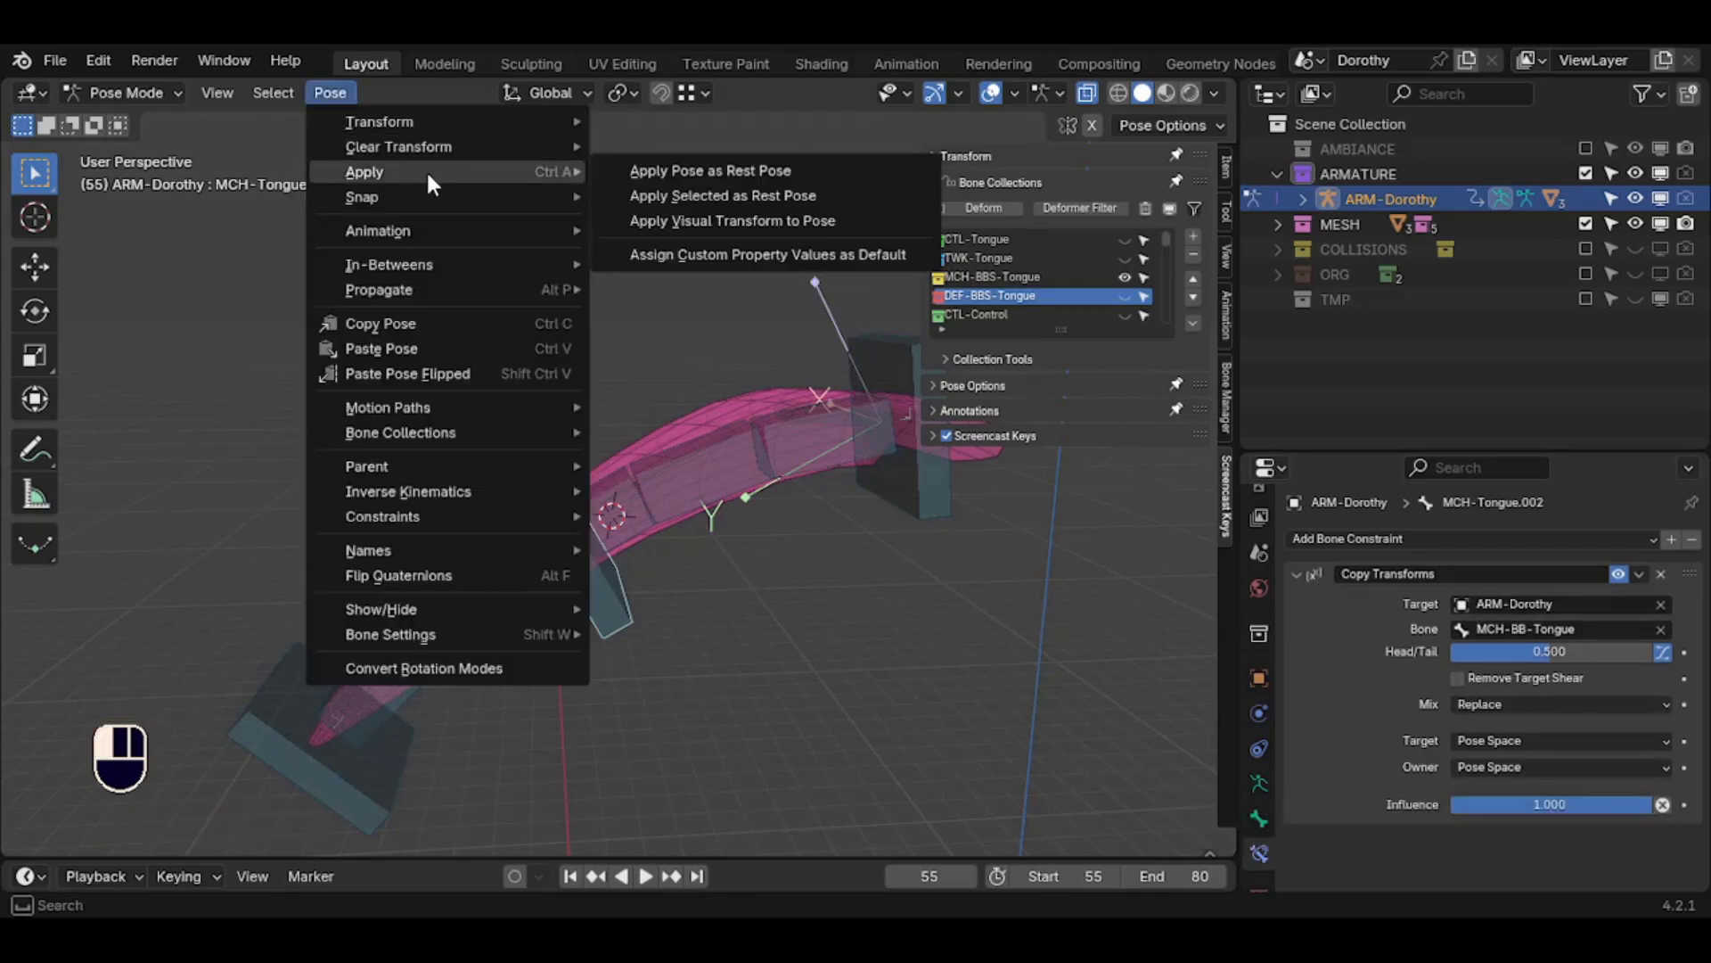
{"action": "left_click", "coordinate": [658, 190]}
Compare MCH-Tongue.002 between Edit Mode and Pose Mode to check its rest position
{"action": "left_click", "coordinate": [608, 595]}
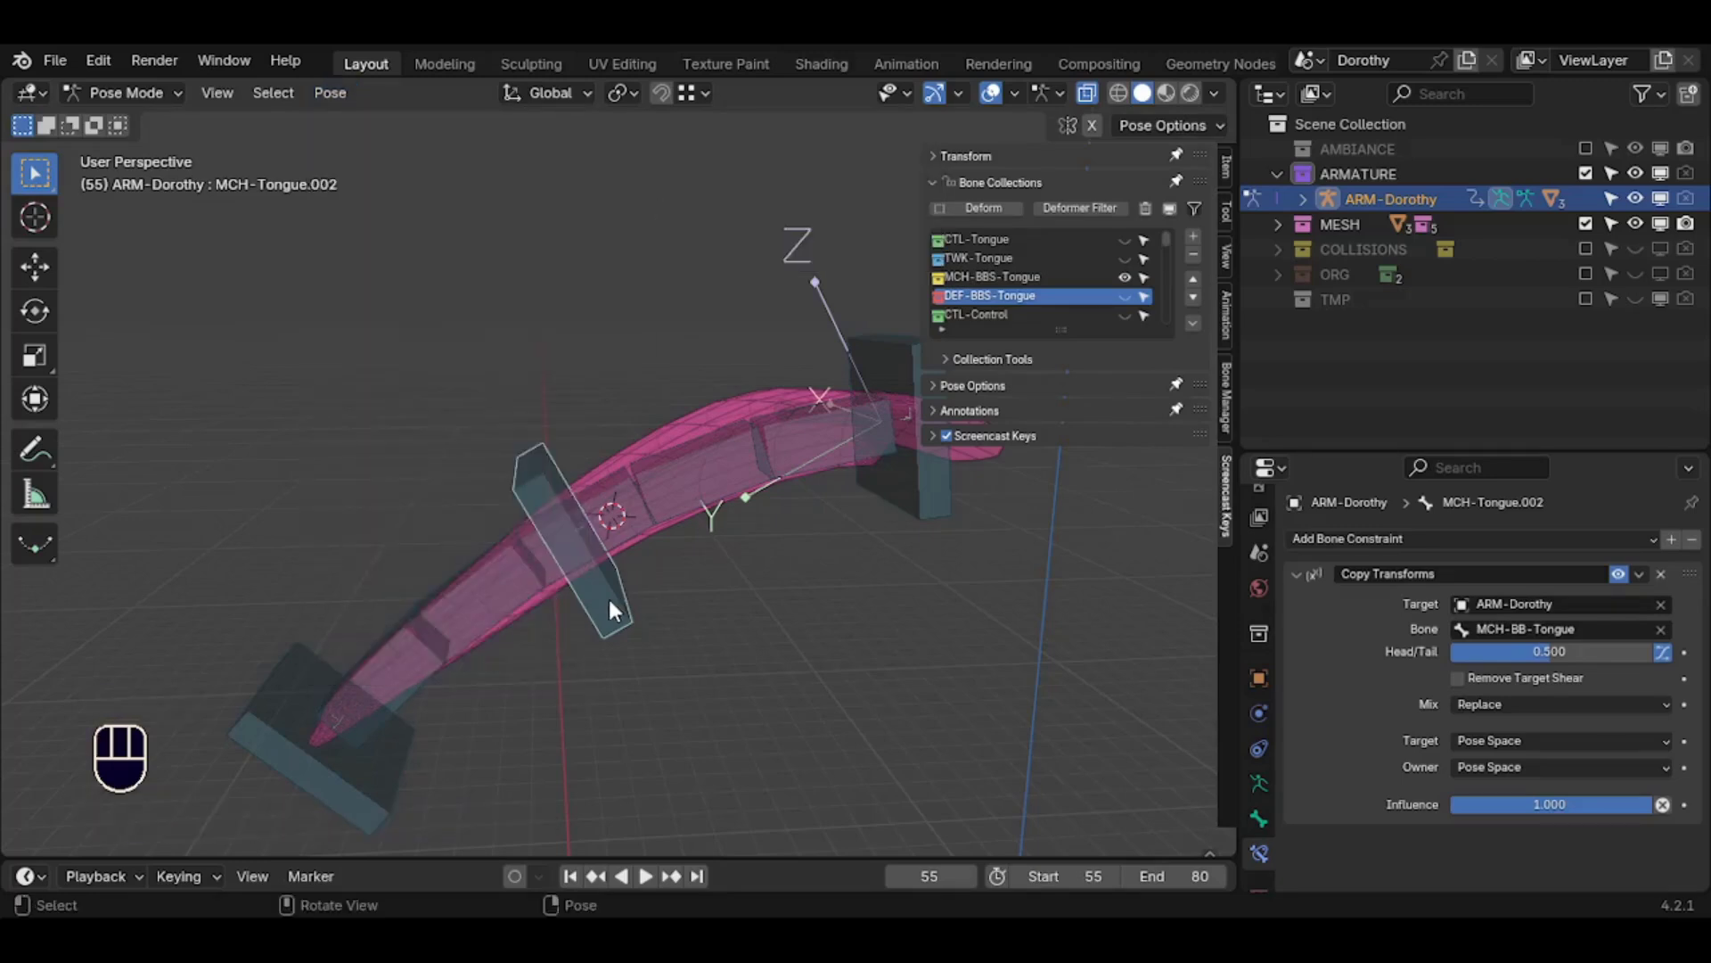
{"action": "key", "text": "Tab"}
{"action": "middle_click_drag", "start_coordinate": [608, 596], "coordinate": [667, 586]}
{"action": "key", "text": "Tab"}
{"action": "key", "text": "Tab"}
{"action": "middle_click_drag", "start_coordinate": [388, 433], "coordinate": [637, 604]}
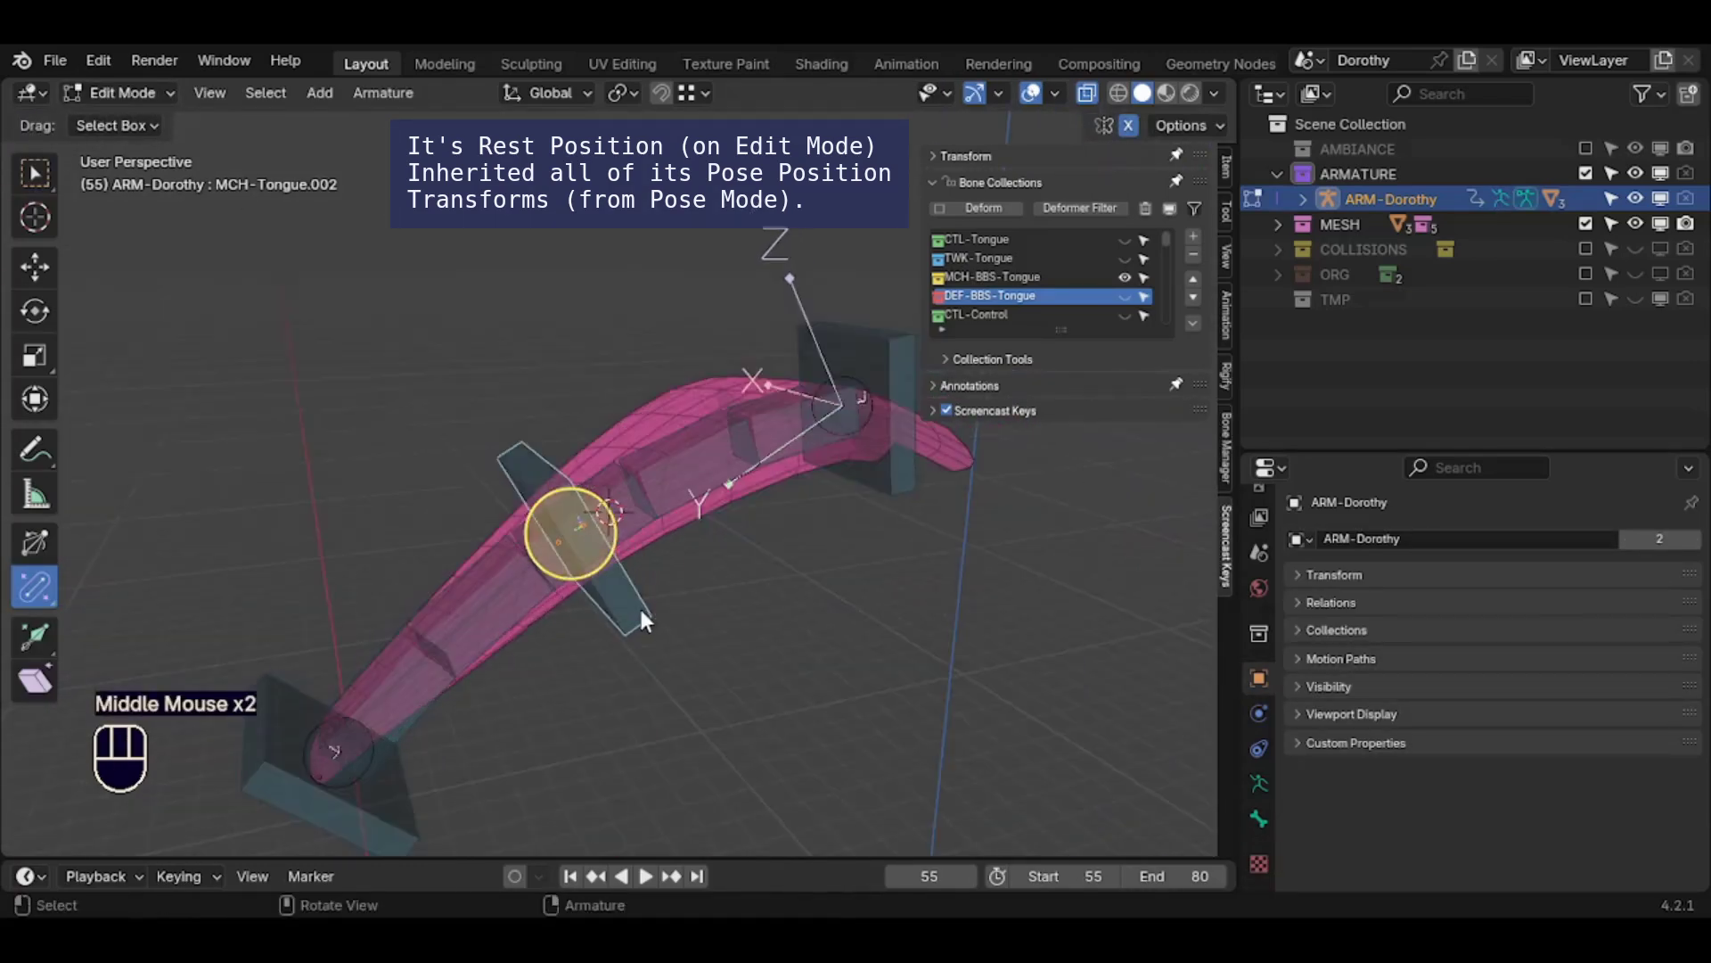
{"action": "key", "text": "Tab"}
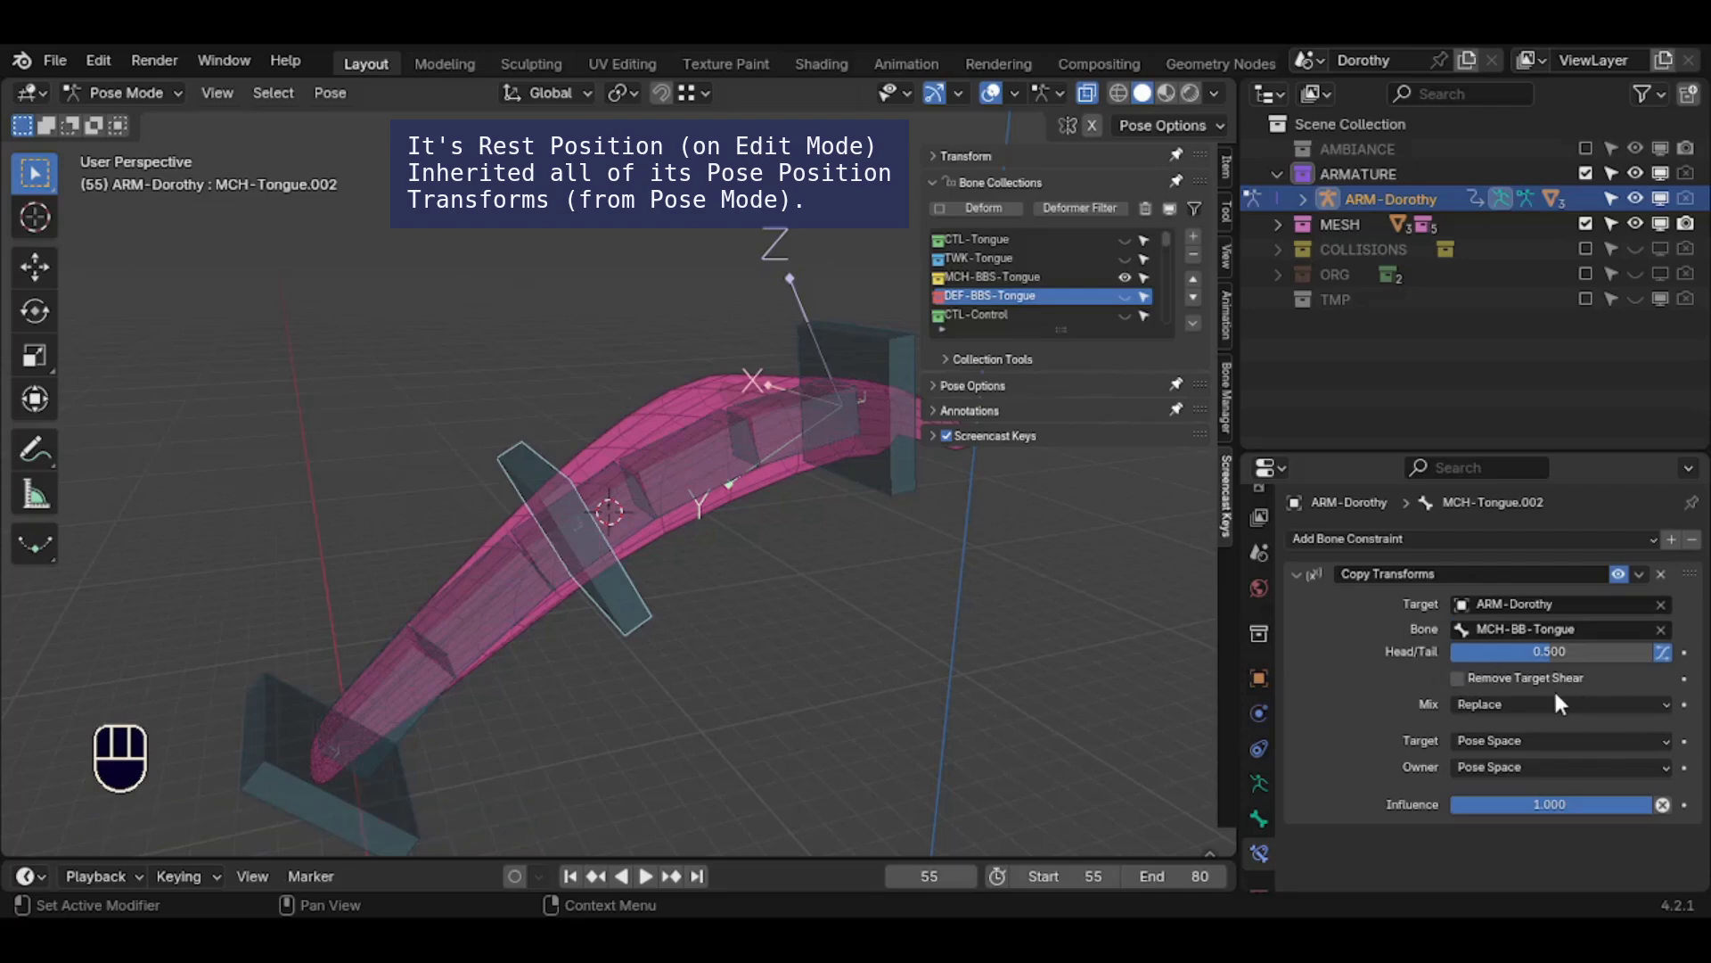
Enter Edit Mode and snap the 3D cursor to the middle mechanism bone MCH-Tongue.002
{"action": "key", "text": "Tab"}
{"action": "left_click", "coordinate": [623, 597]}
{"action": "middle_click_drag", "start_coordinate": [789, 614], "coordinate": [734, 620]}
{"action": "key", "text": "shift+s"}
{"action": "key", "text": "3"}
Hide the MCH-BBS-Tongue collection and show the DEF-BBS-Tongue collection
{"action": "middle_click_drag", "start_coordinate": [606, 619], "coordinate": [647, 546]}
{"action": "left_click", "coordinate": [1125, 278]}
{"action": "left_click", "coordinate": [1125, 295]}
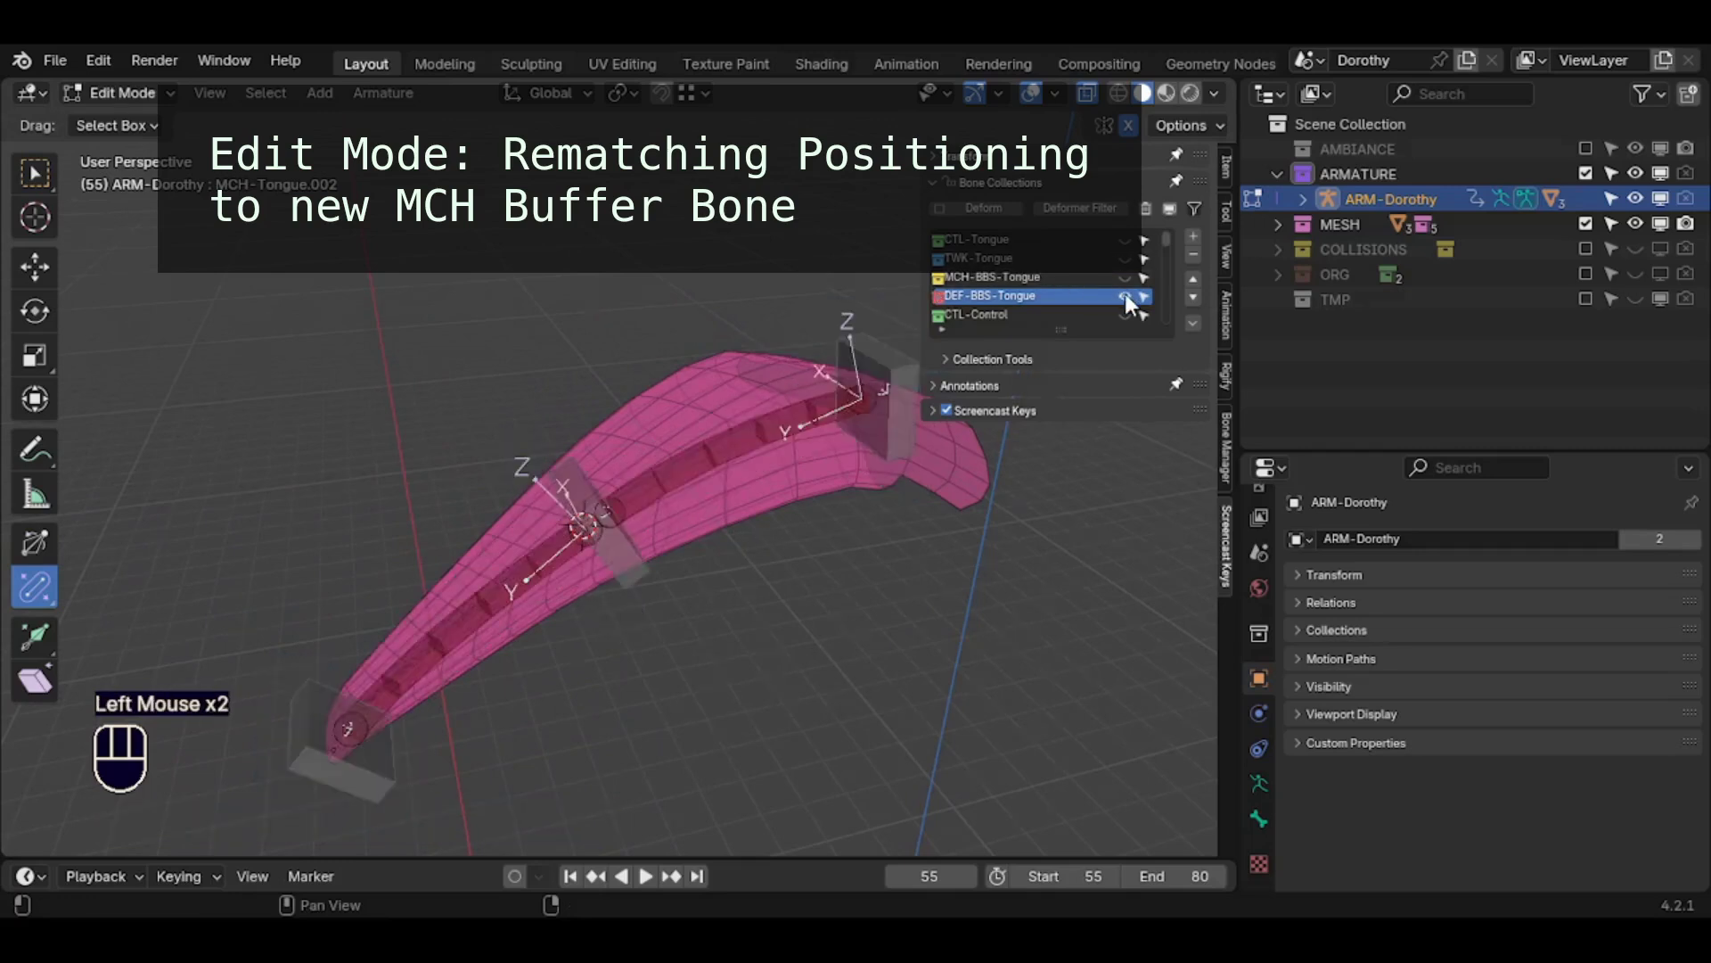
Select the middle control bone CTL-Tongue.002 with the deform joint inside it and snap the selection to the 3D cursor
{"action": "middle_click_drag", "start_coordinate": [691, 611], "coordinate": [676, 515]}
{"action": "left_click", "coordinate": [641, 581]}
{"action": "scroll", "coordinate": [640, 589], "scroll_direction": "up", "scroll_amount": 1}
{"action": "key", "text": "c"}
{"action": "left_click", "coordinate": [659, 533]}
{"action": "right_click", "coordinate": [659, 533]}
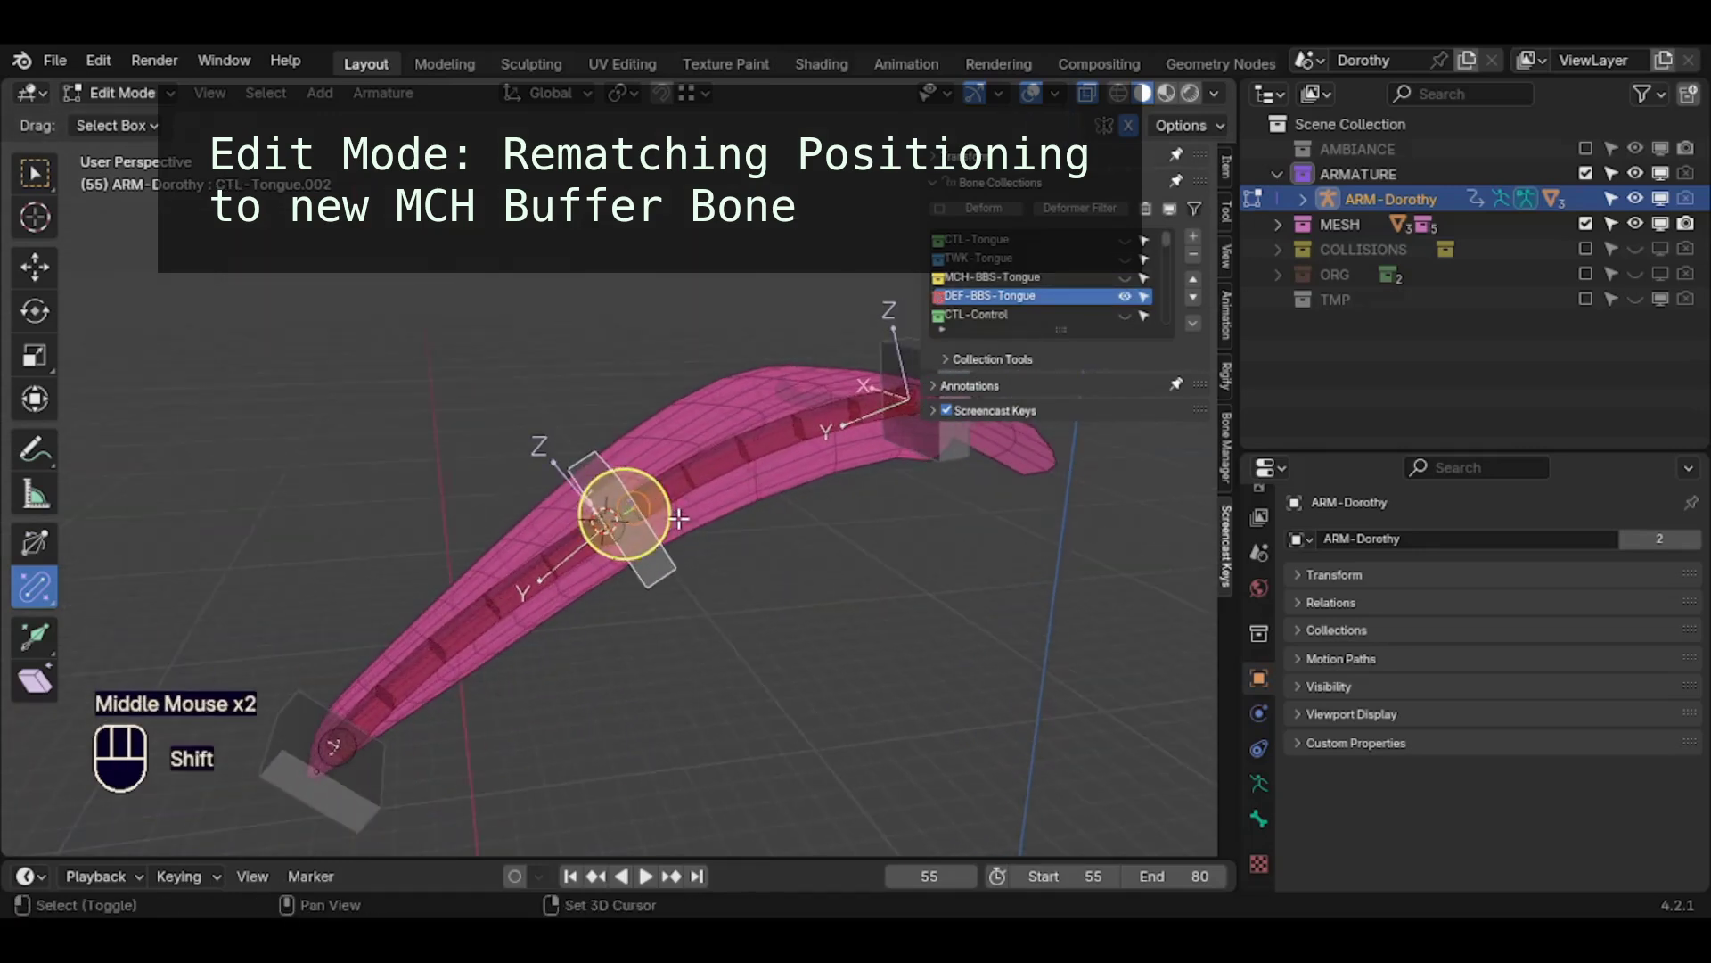
{"action": "key", "text": "shift+s"}
{"action": "left_click", "coordinate": [676, 496]}
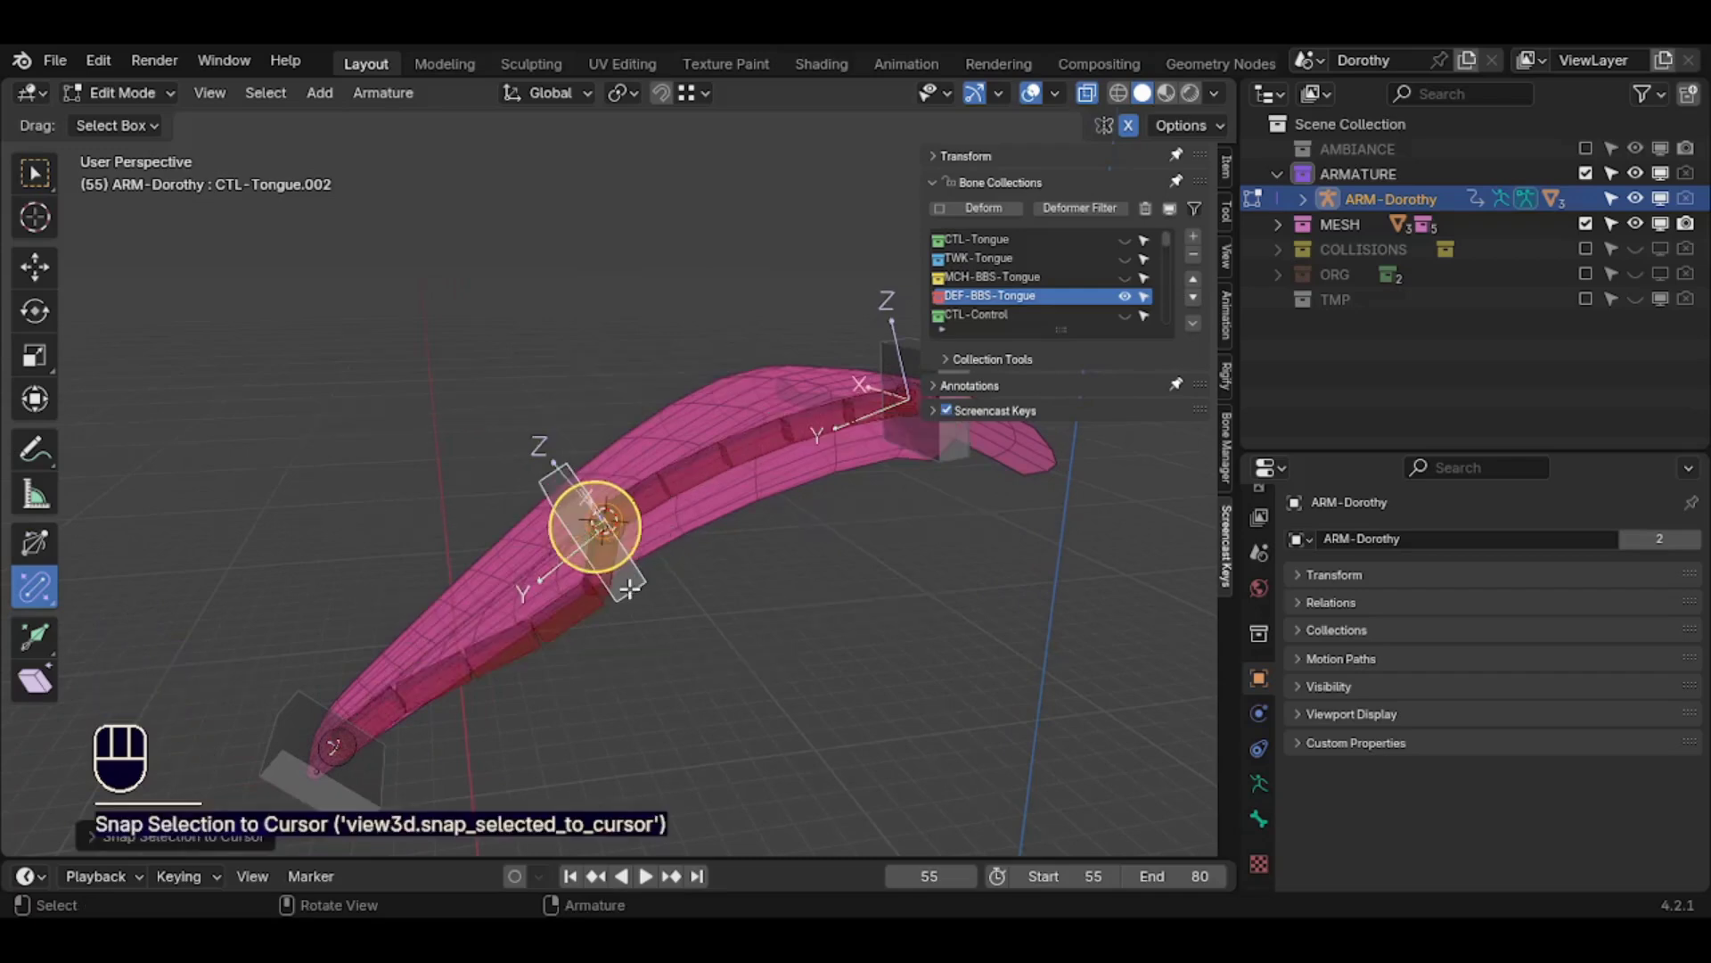
Pull the deform bone DEF-Tongue.002 off the tongue and snap its head onto the middle control bone
{"action": "left_click", "coordinate": [581, 615]}
{"action": "middle_click_drag", "start_coordinate": [624, 615], "coordinate": [620, 534]}
{"action": "key", "text": "g"}
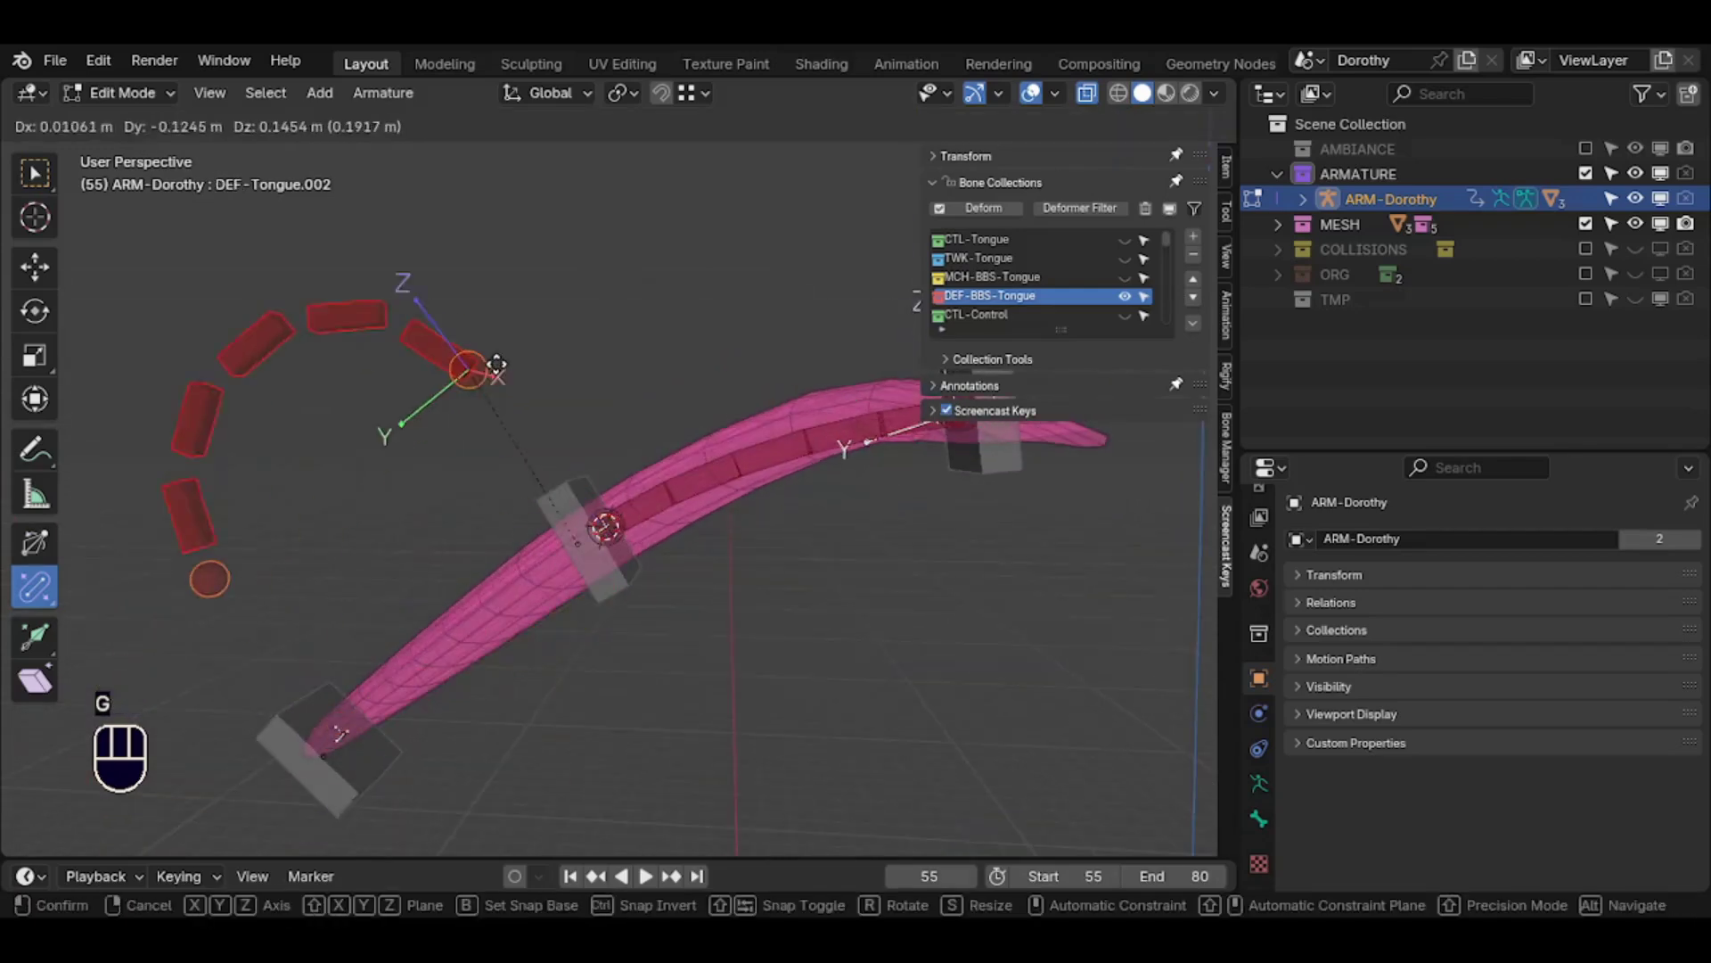
{"action": "left_click", "coordinate": [472, 361]}
{"action": "left_click", "coordinate": [441, 355]}
{"action": "middle_click_drag", "start_coordinate": [472, 361], "coordinate": [497, 386]}
{"action": "key", "text": "g"}
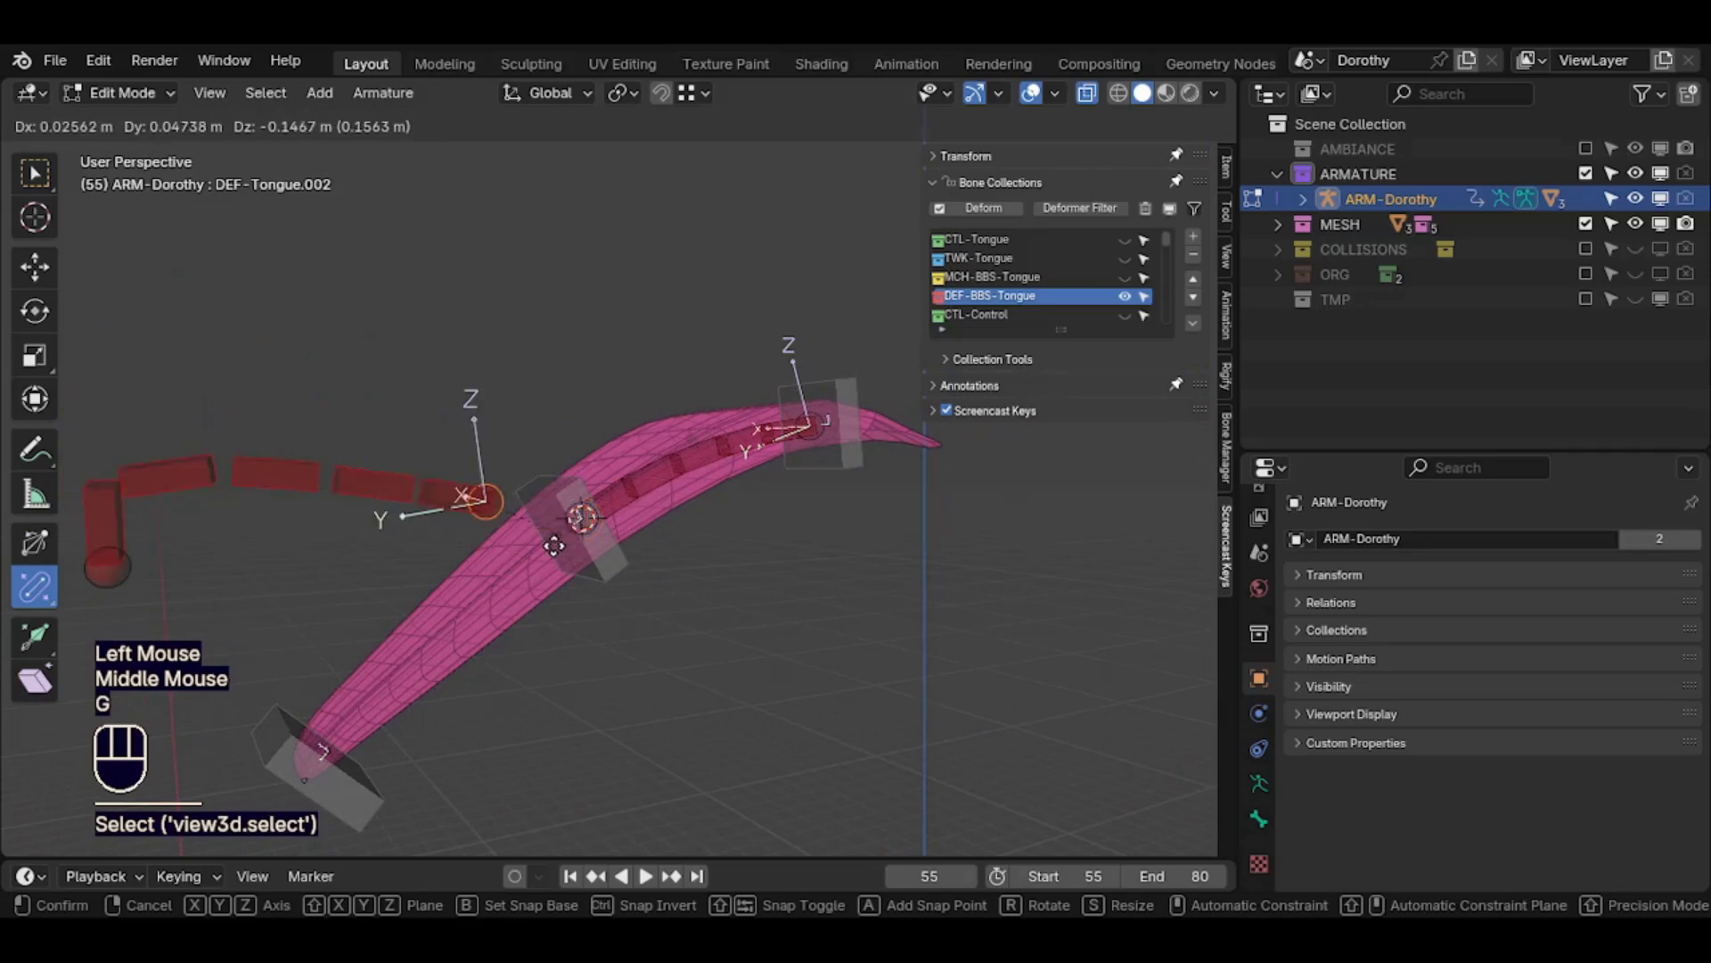
{"action": "left_click", "coordinate": [555, 550], "text": "ctrl"}
Snap the tail of DEF-Tongue.002 onto the control bone at the tongue tip
{"action": "left_click", "coordinate": [126, 584]}
{"action": "key", "text": "g"}
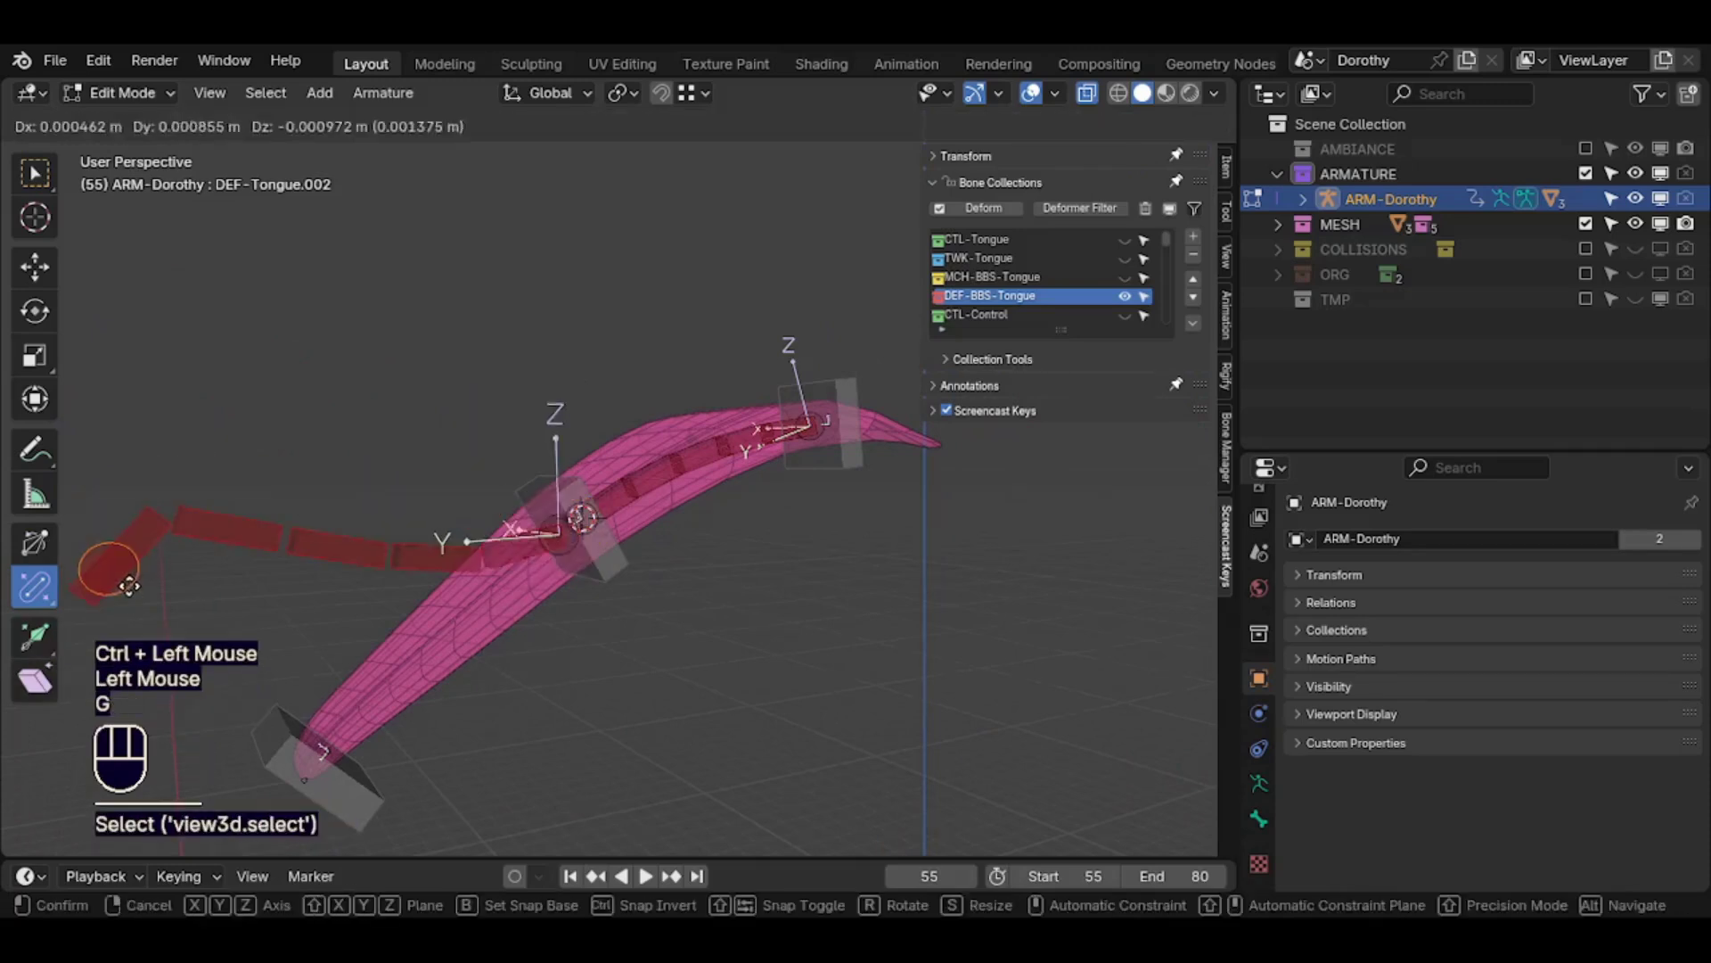
{"action": "left_click", "coordinate": [339, 757], "text": "ctrl"}
Try clearing the roll of the control bone CTL-Tongue.001 at the tongue's base
{"action": "middle_click_drag", "start_coordinate": [829, 461], "coordinate": [865, 493]}
{"action": "left_click", "coordinate": [819, 459]}
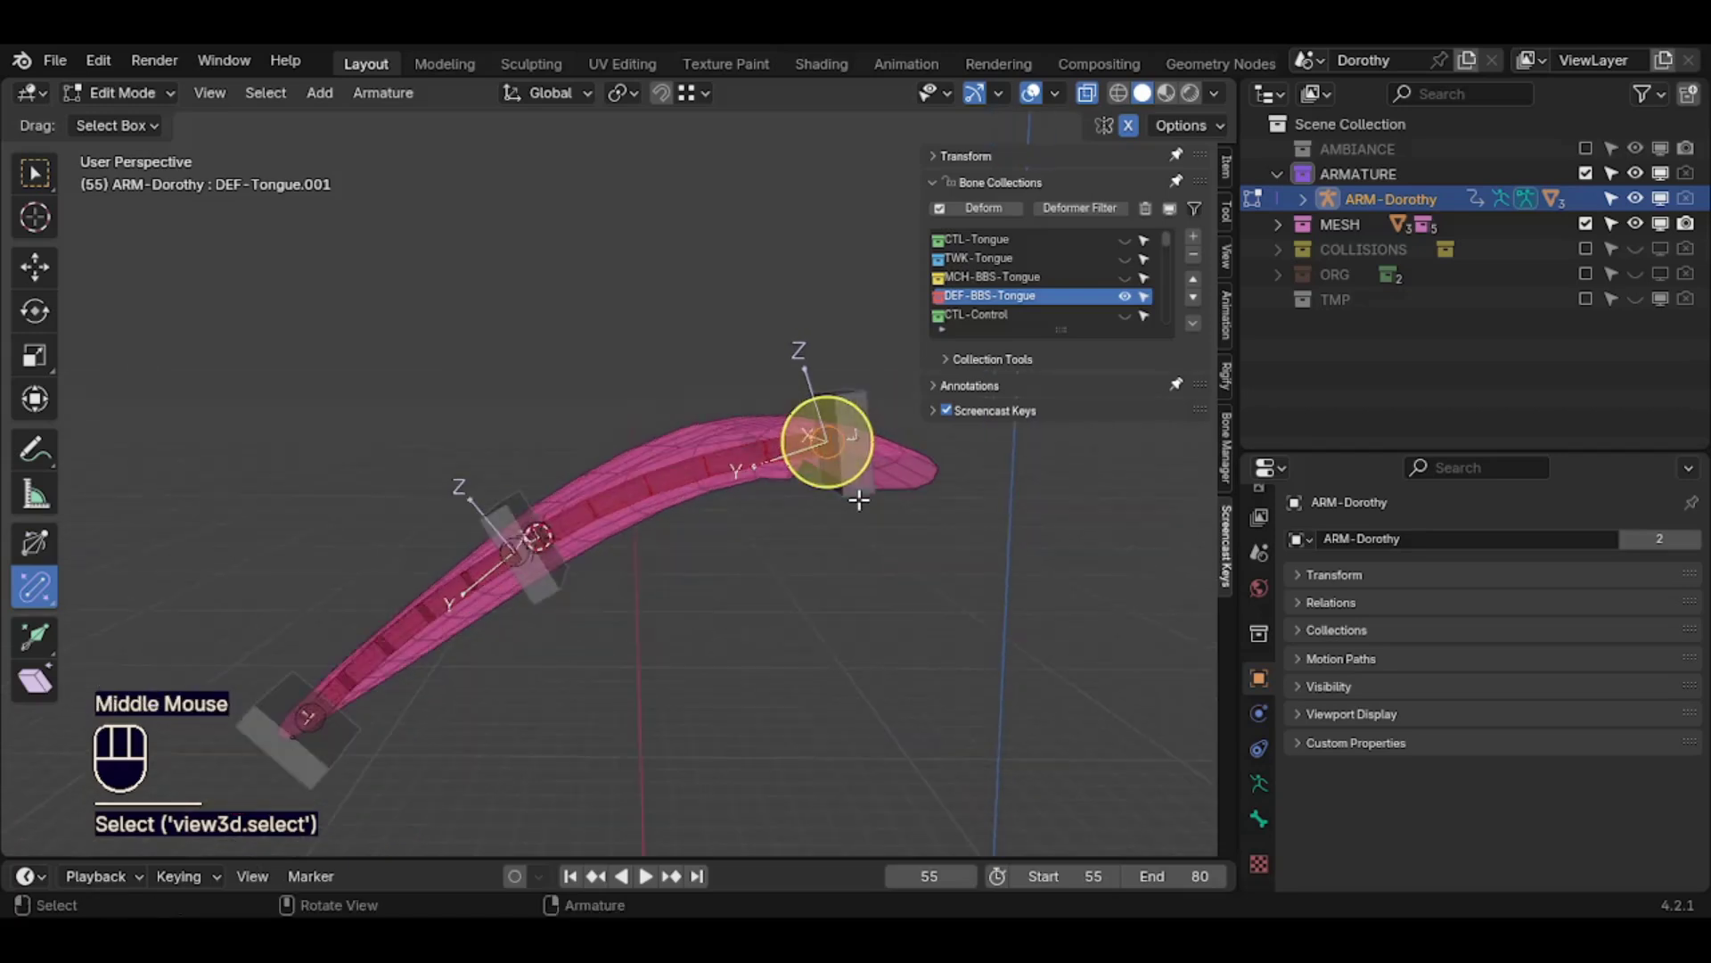
{"action": "left_click", "coordinate": [864, 493]}
{"action": "key", "text": "alt+r"}
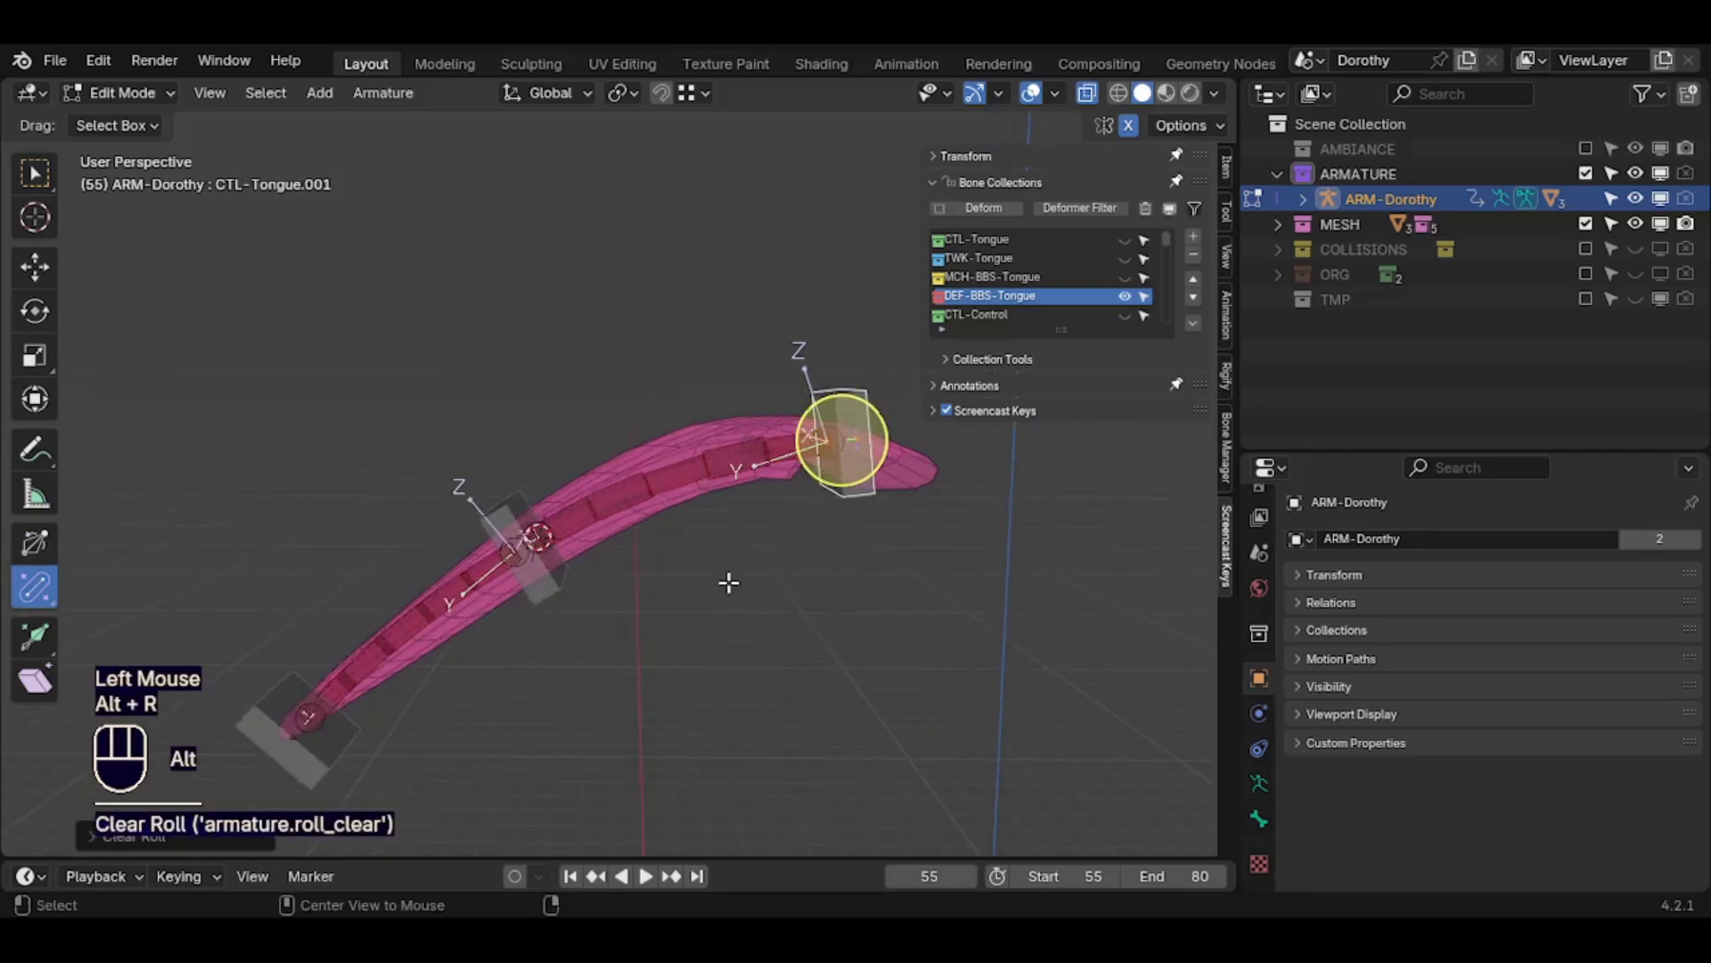
{"action": "key", "text": "ctrl+z"}
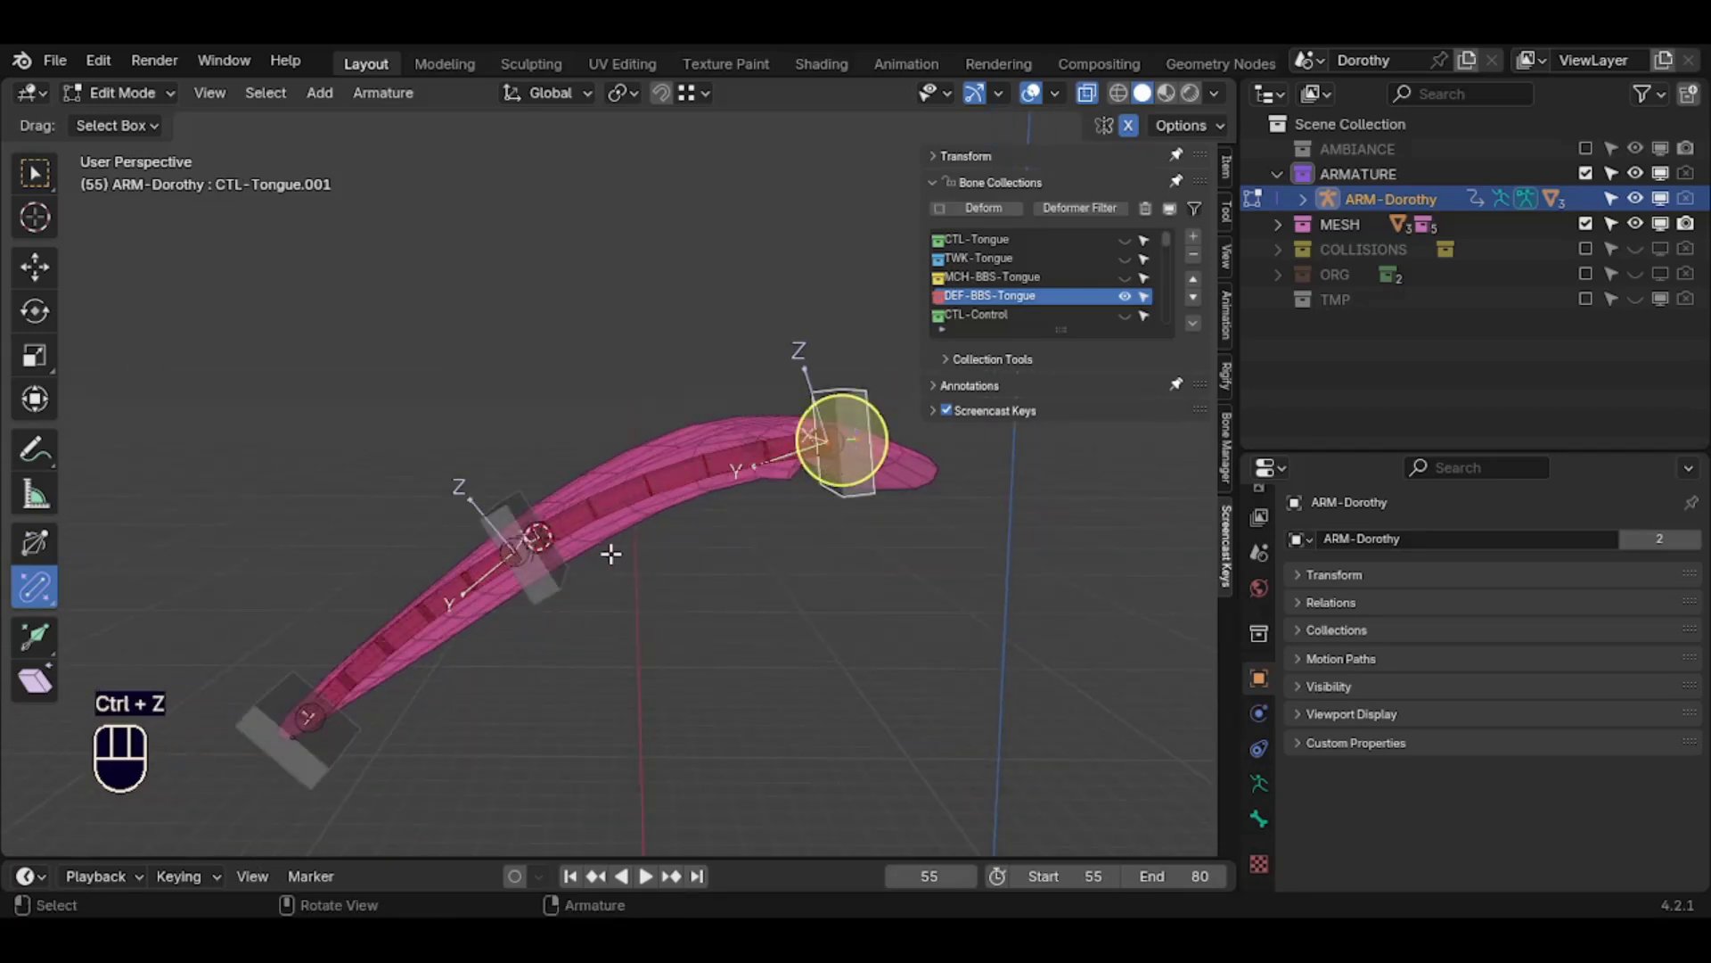
Pull the deform bone DEF-Tongue.001 off the tongue and snap its head onto the control bone CTL-Tongue.001 at the tongue's base
{"action": "left_click", "coordinate": [563, 581]}
{"action": "middle_click_drag", "start_coordinate": [563, 581], "coordinate": [588, 596]}
{"action": "left_click", "coordinate": [679, 486]}
{"action": "key", "text": "g"}
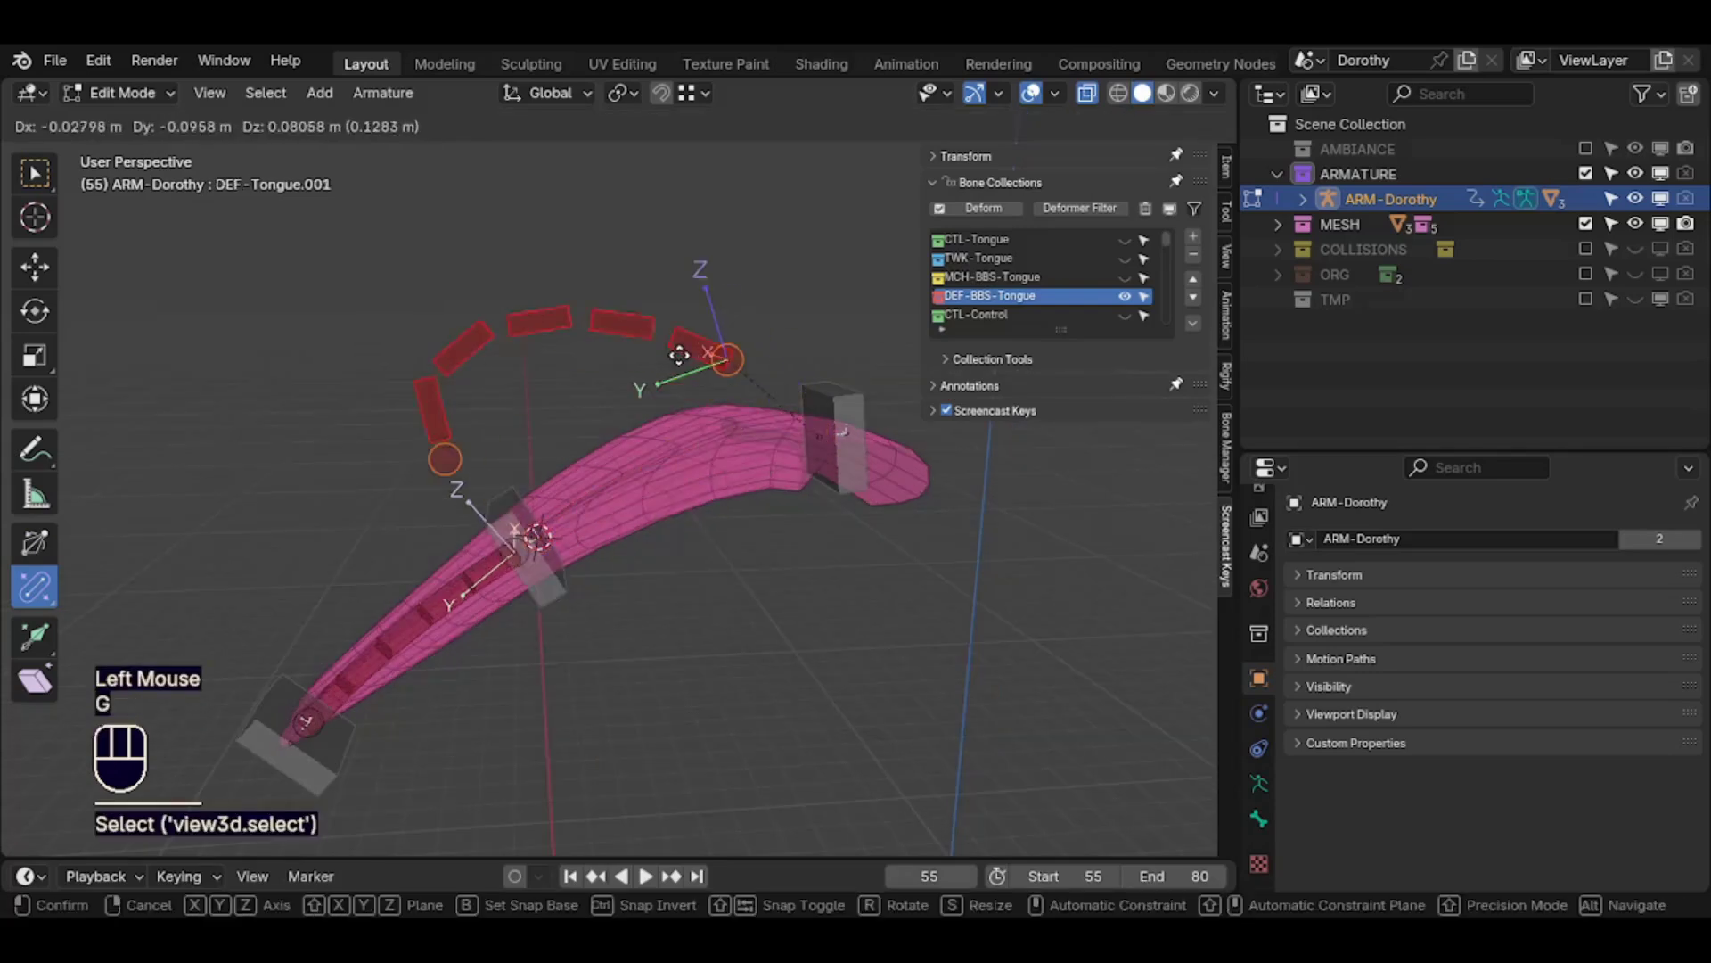
{"action": "left_click", "coordinate": [649, 311]}
{"action": "left_click", "coordinate": [710, 322]}
{"action": "key", "text": "g"}
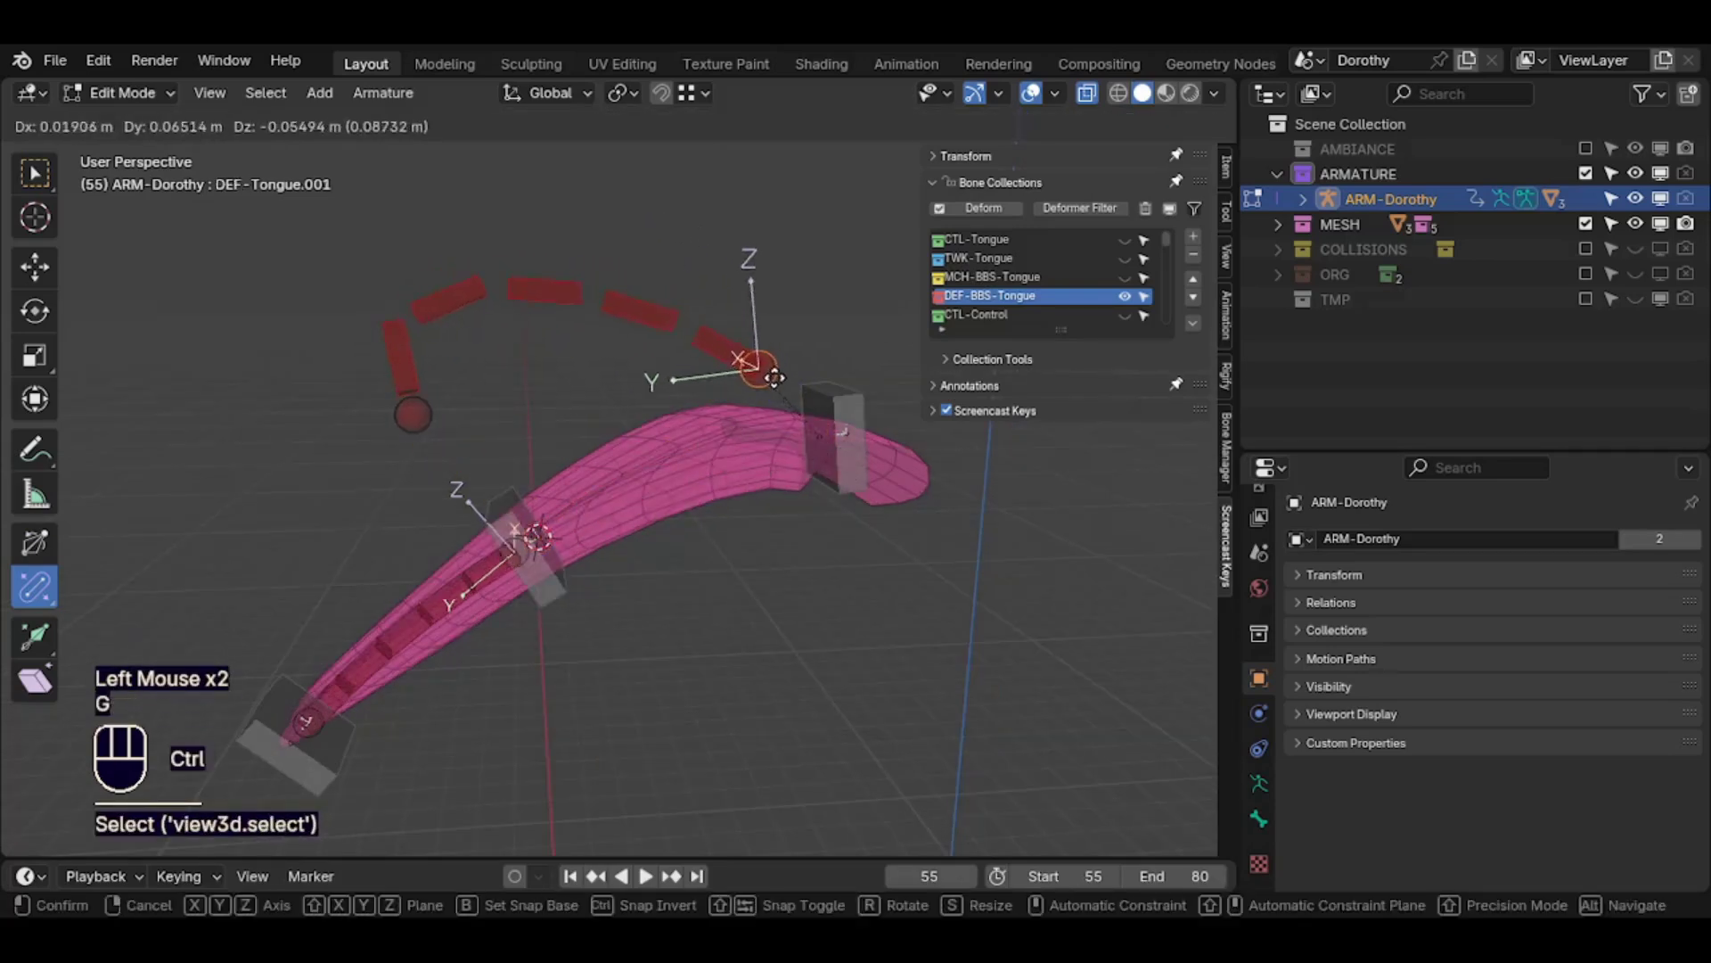
{"action": "left_click", "coordinate": [822, 437], "text": "ctrl"}
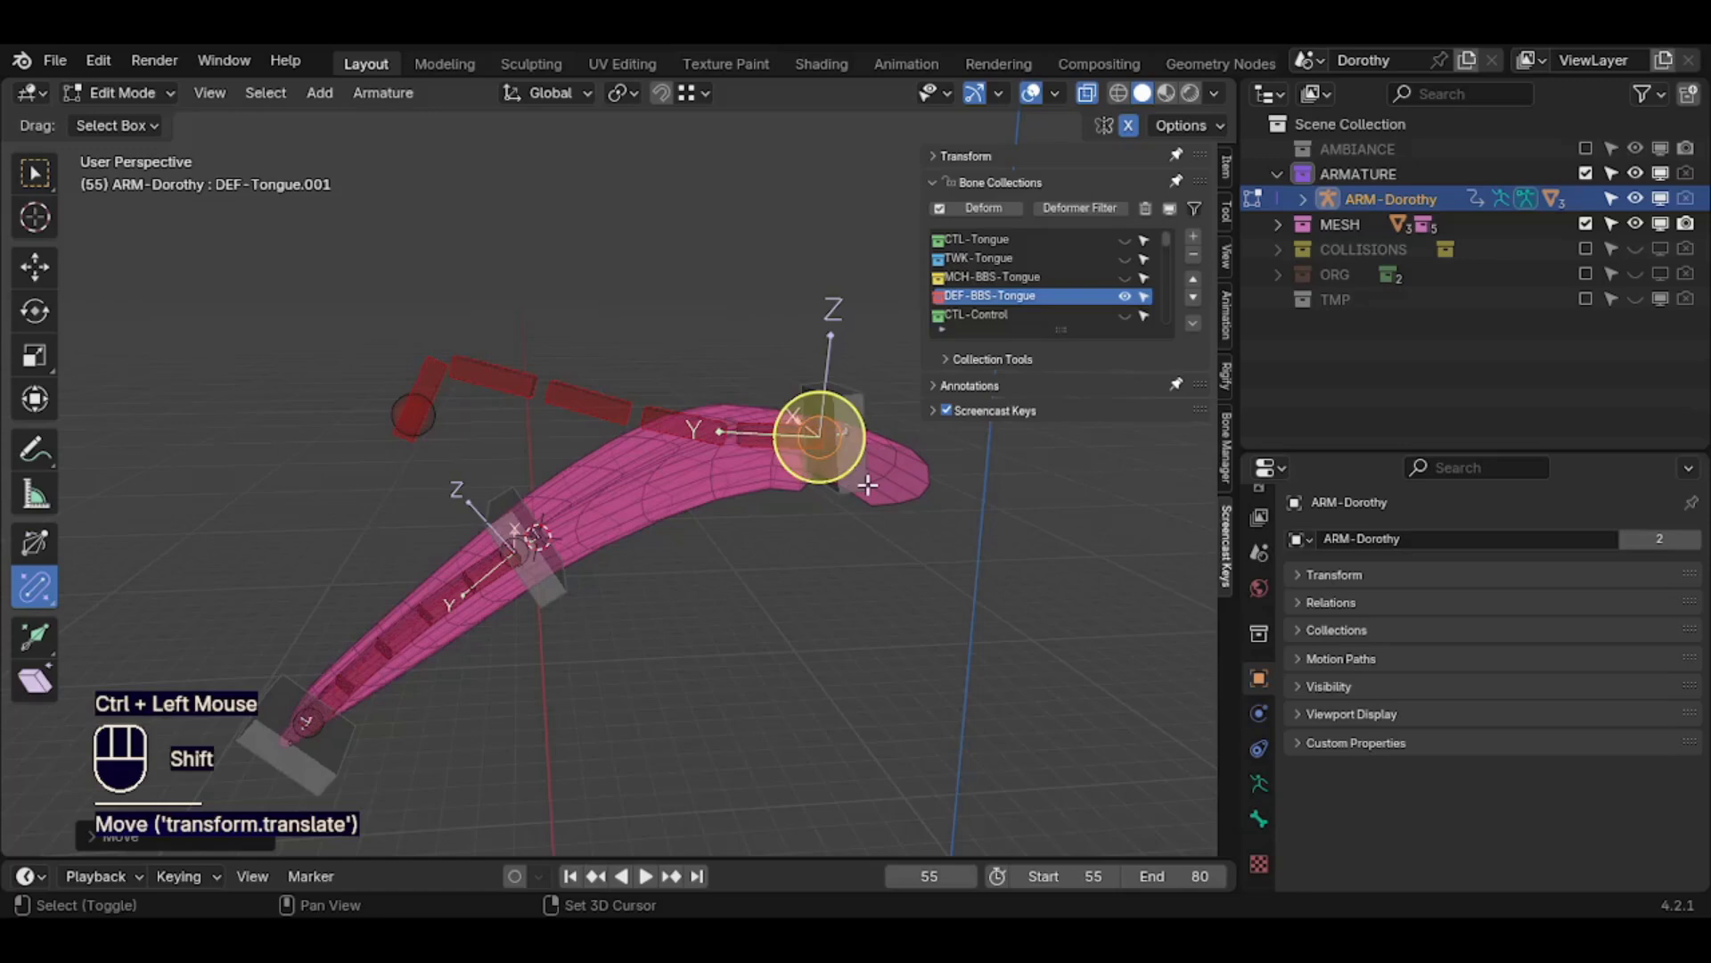
Align the deform bone DEF-Tongue.001 to the active control bone CTL-Tongue.001
{"action": "left_click", "coordinate": [854, 479], "text": "shift"}
{"action": "left_click", "coordinate": [778, 448]}
{"action": "left_click", "coordinate": [839, 486], "text": "shift"}
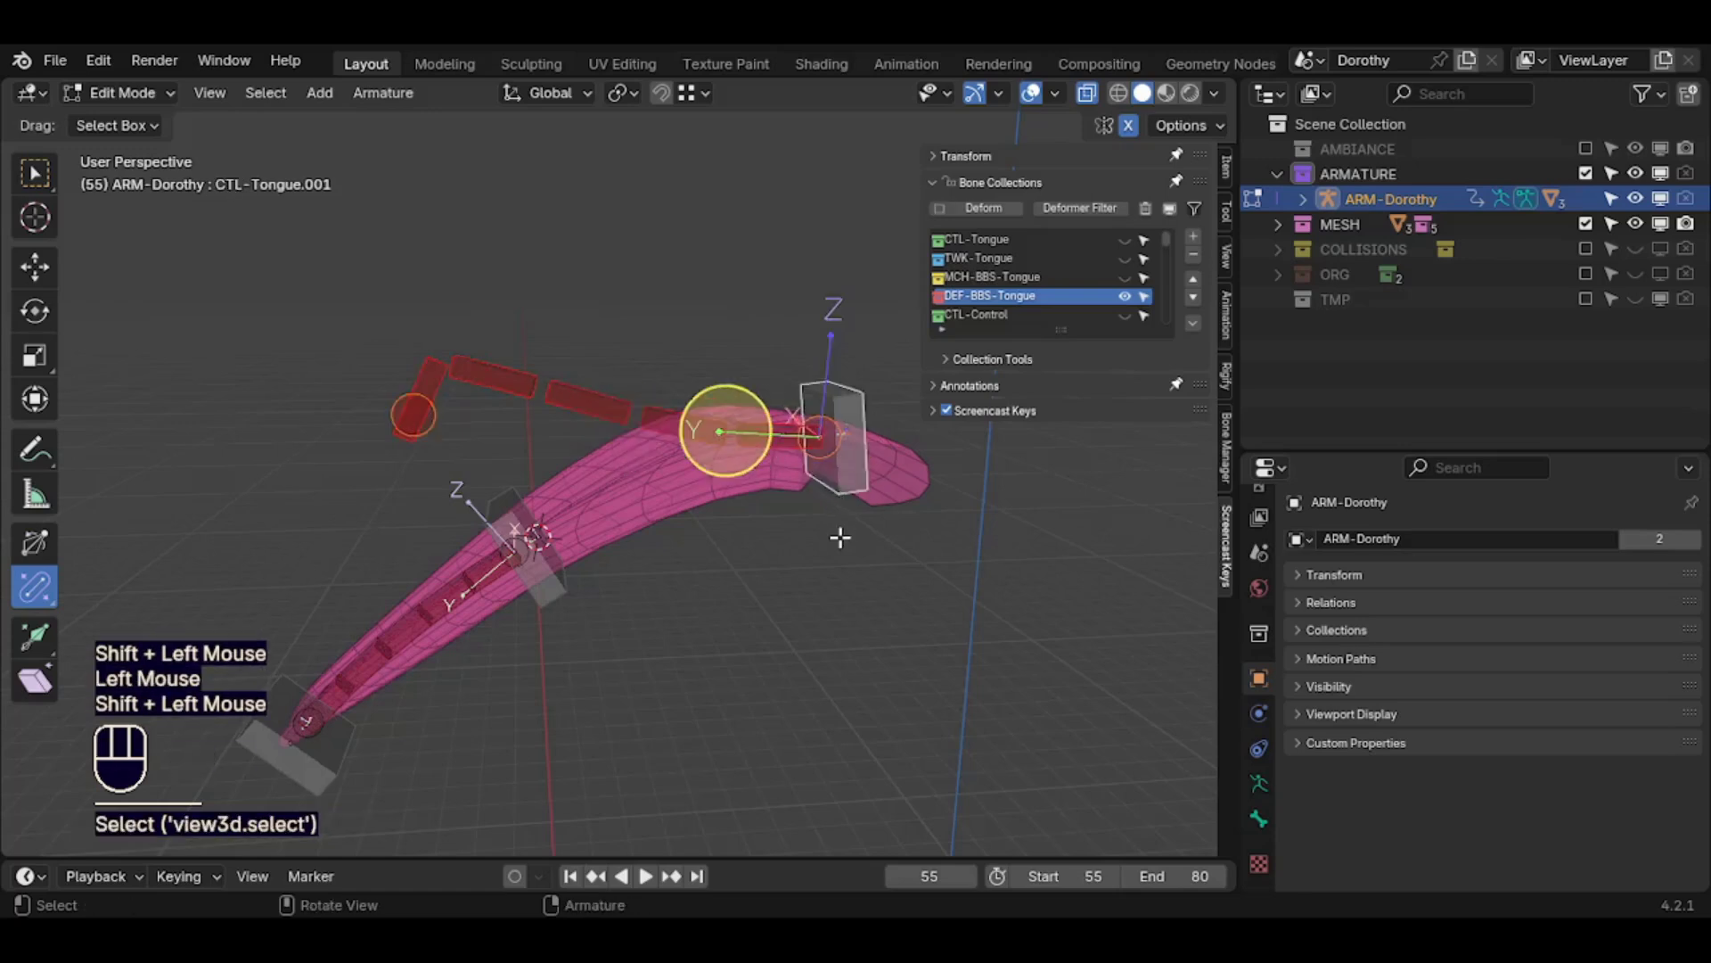
{"action": "left_click", "coordinate": [384, 93]}
{"action": "mouse_move", "coordinate": [437, 121]}
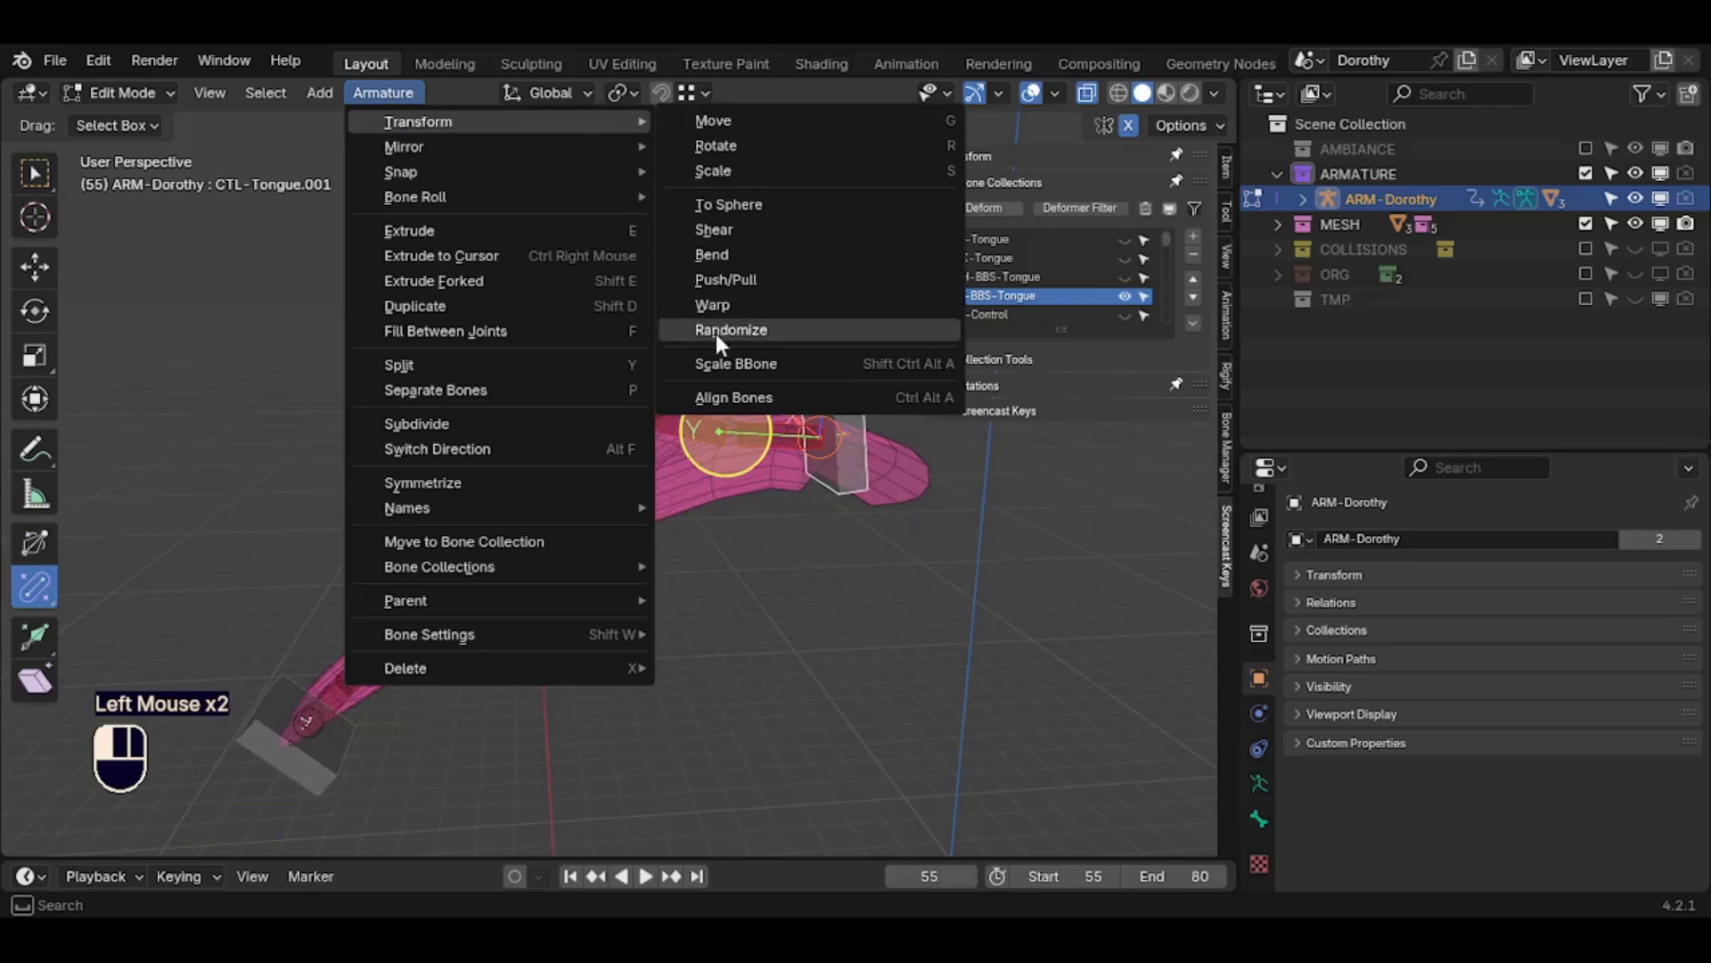
{"action": "left_click", "coordinate": [725, 398]}
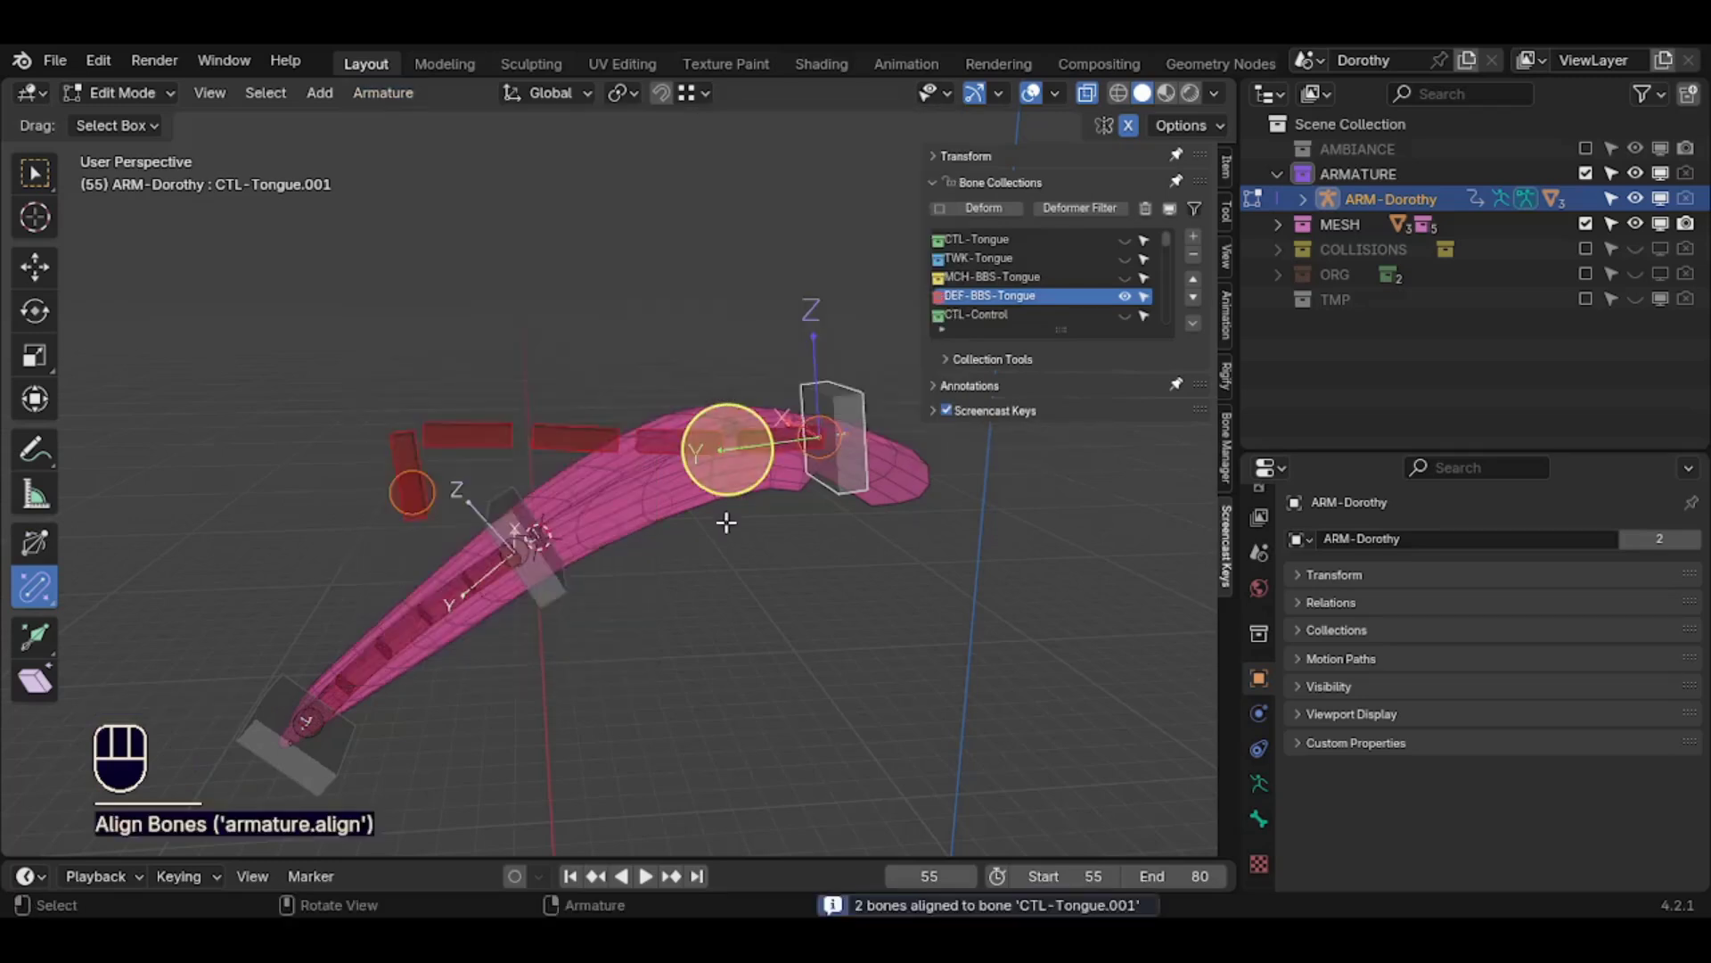
Snap the tail of DEF-Tongue.001 onto the joint inside the middle control bone
{"action": "left_click", "coordinate": [735, 455]}
{"action": "left_click", "coordinate": [766, 447]}
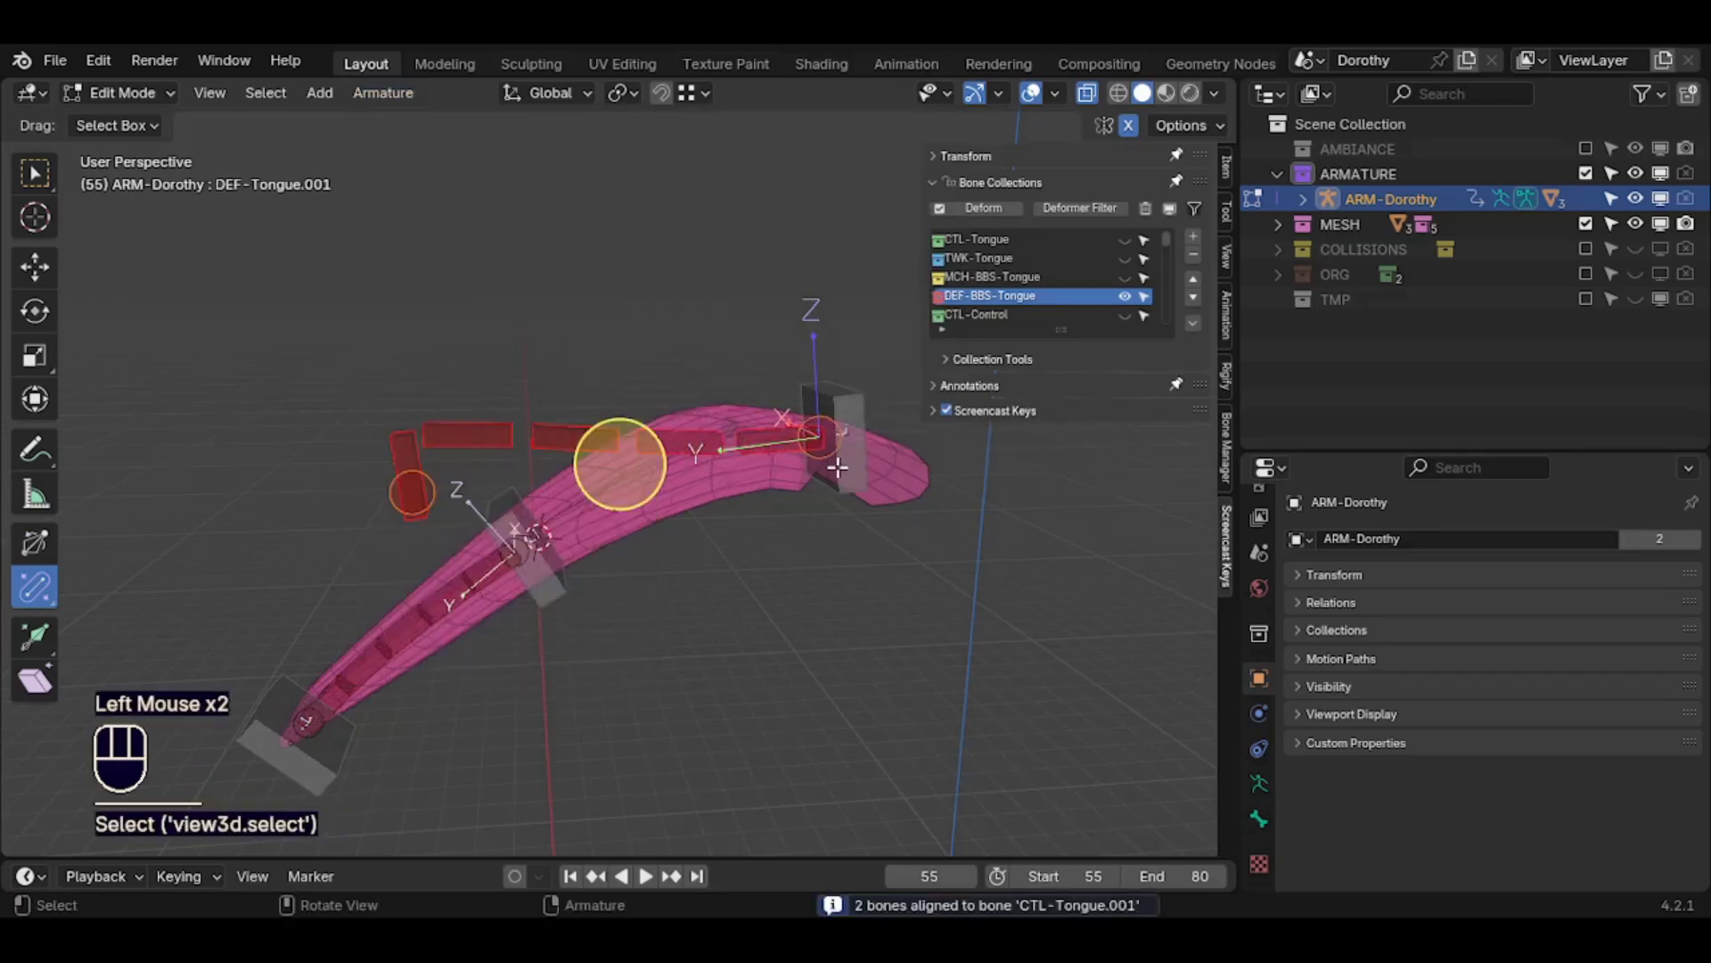
{"action": "scroll", "coordinate": [858, 471], "scroll_direction": "up", "scroll_amount": 2}
{"action": "left_click", "coordinate": [819, 437]}
{"action": "middle_click_drag", "start_coordinate": [858, 471], "coordinate": [766, 445], "text": "shift"}
{"action": "key", "text": "g"}
{"action": "key", "text": "Escape"}
{"action": "scroll", "coordinate": [819, 436], "scroll_direction": "up", "scroll_amount": 2}
{"action": "key", "text": "shift+grave"}
{"action": "key", "text": "a"}
{"action": "key", "text": "s"}
{"action": "key", "text": "a"}
{"action": "key", "text": "d"}
{"action": "key", "text": "w"}
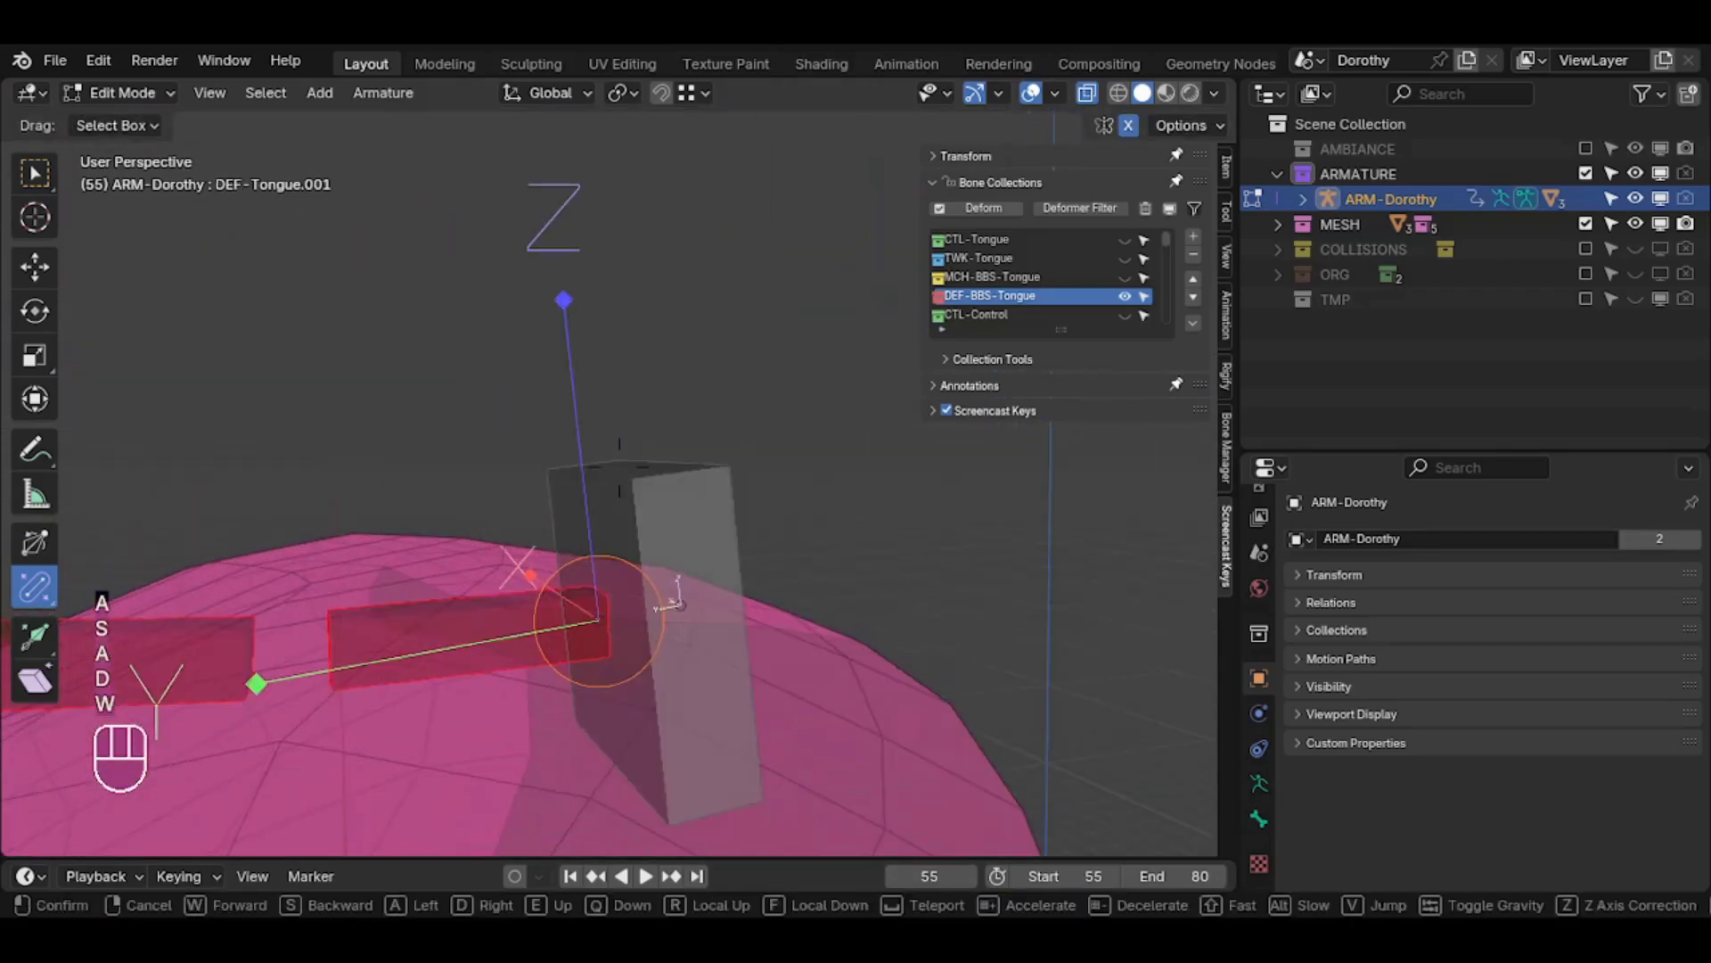
{"action": "key", "text": "s"}
{"action": "key", "text": "d"}
{"action": "key", "text": "a"}
{"action": "key", "text": "s"}
{"action": "key", "text": "a"}
{"action": "key", "text": "w"}
{"action": "left_click", "coordinate": [806, 534]}
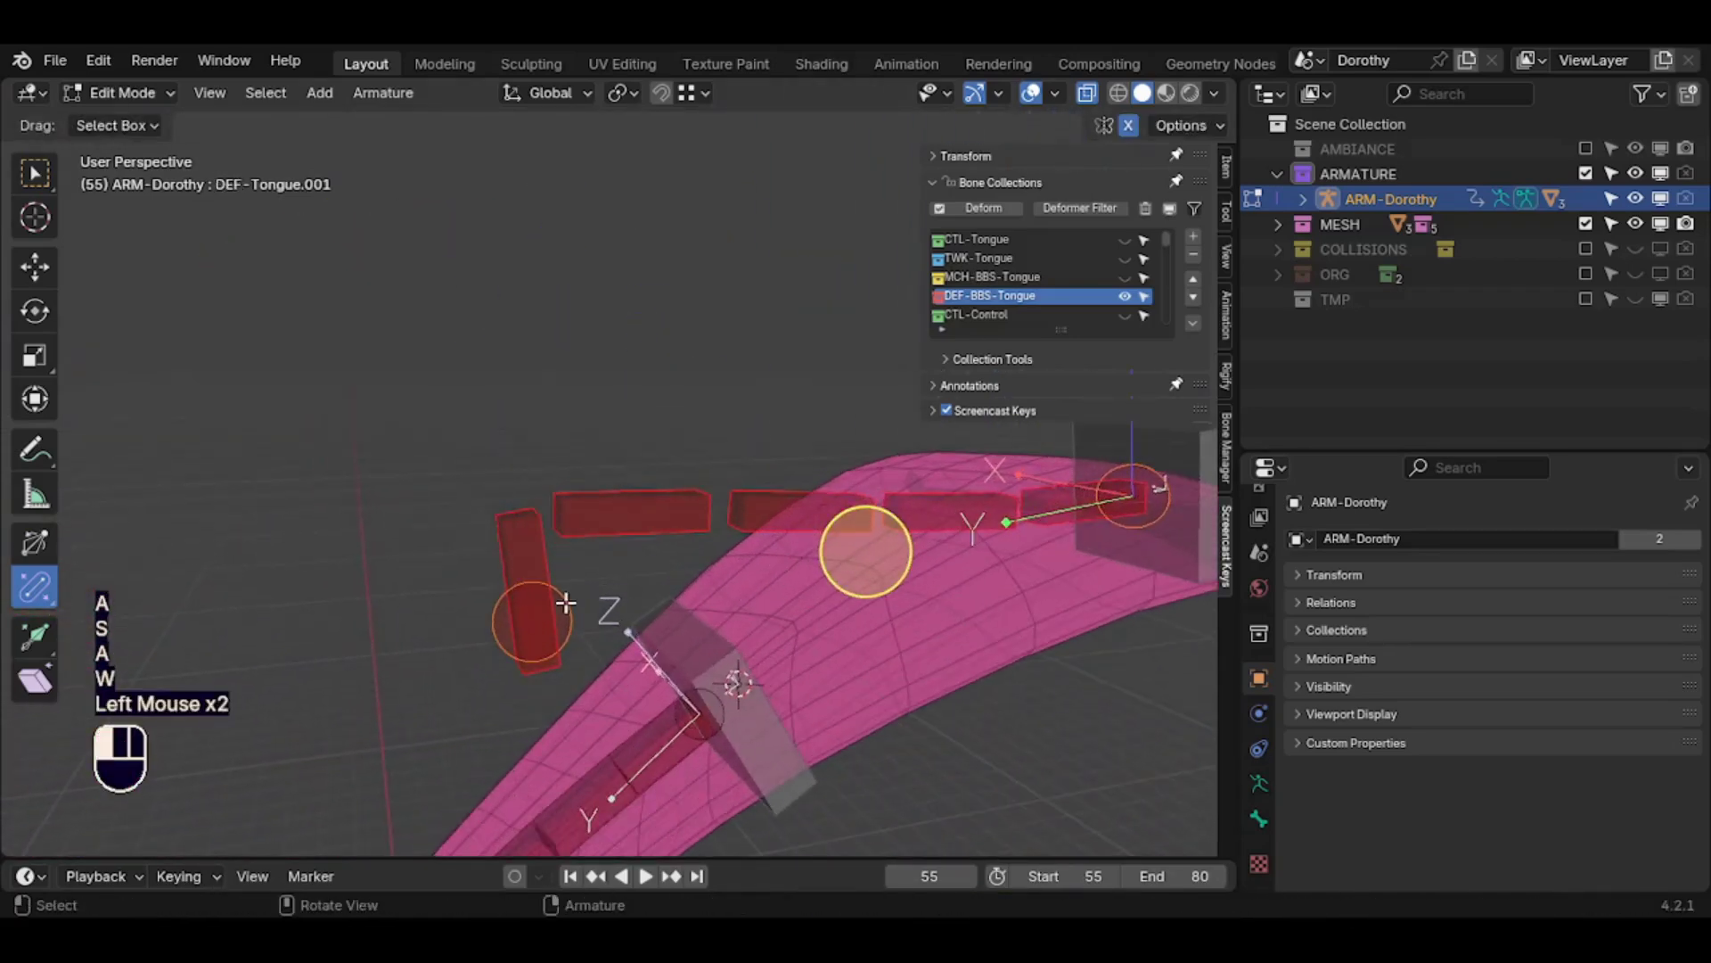
{"action": "key", "text": "g"}
{"action": "left_click", "coordinate": [740, 682], "text": "ctrl"}
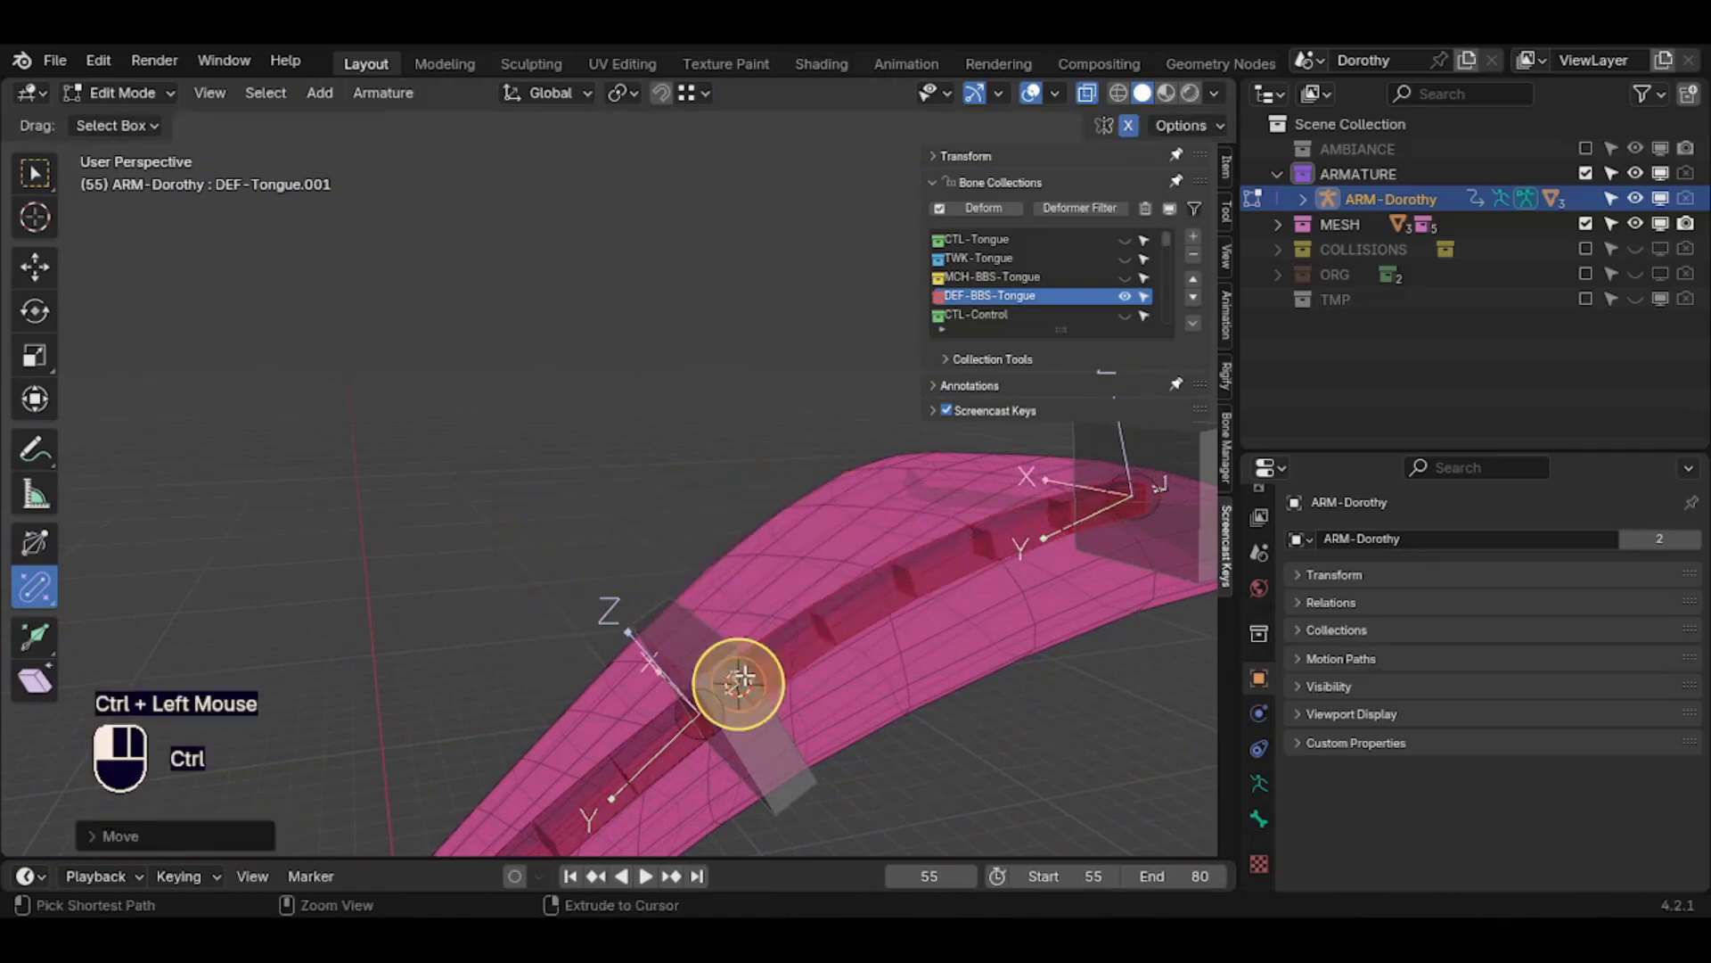
{"action": "middle_click_drag", "start_coordinate": [740, 682], "coordinate": [731, 664], "text": "shift"}
{"action": "scroll", "coordinate": [718, 635], "scroll_direction": "down", "scroll_amount": 3}
{"action": "scroll", "coordinate": [718, 635], "scroll_direction": "down", "scroll_amount": 1}
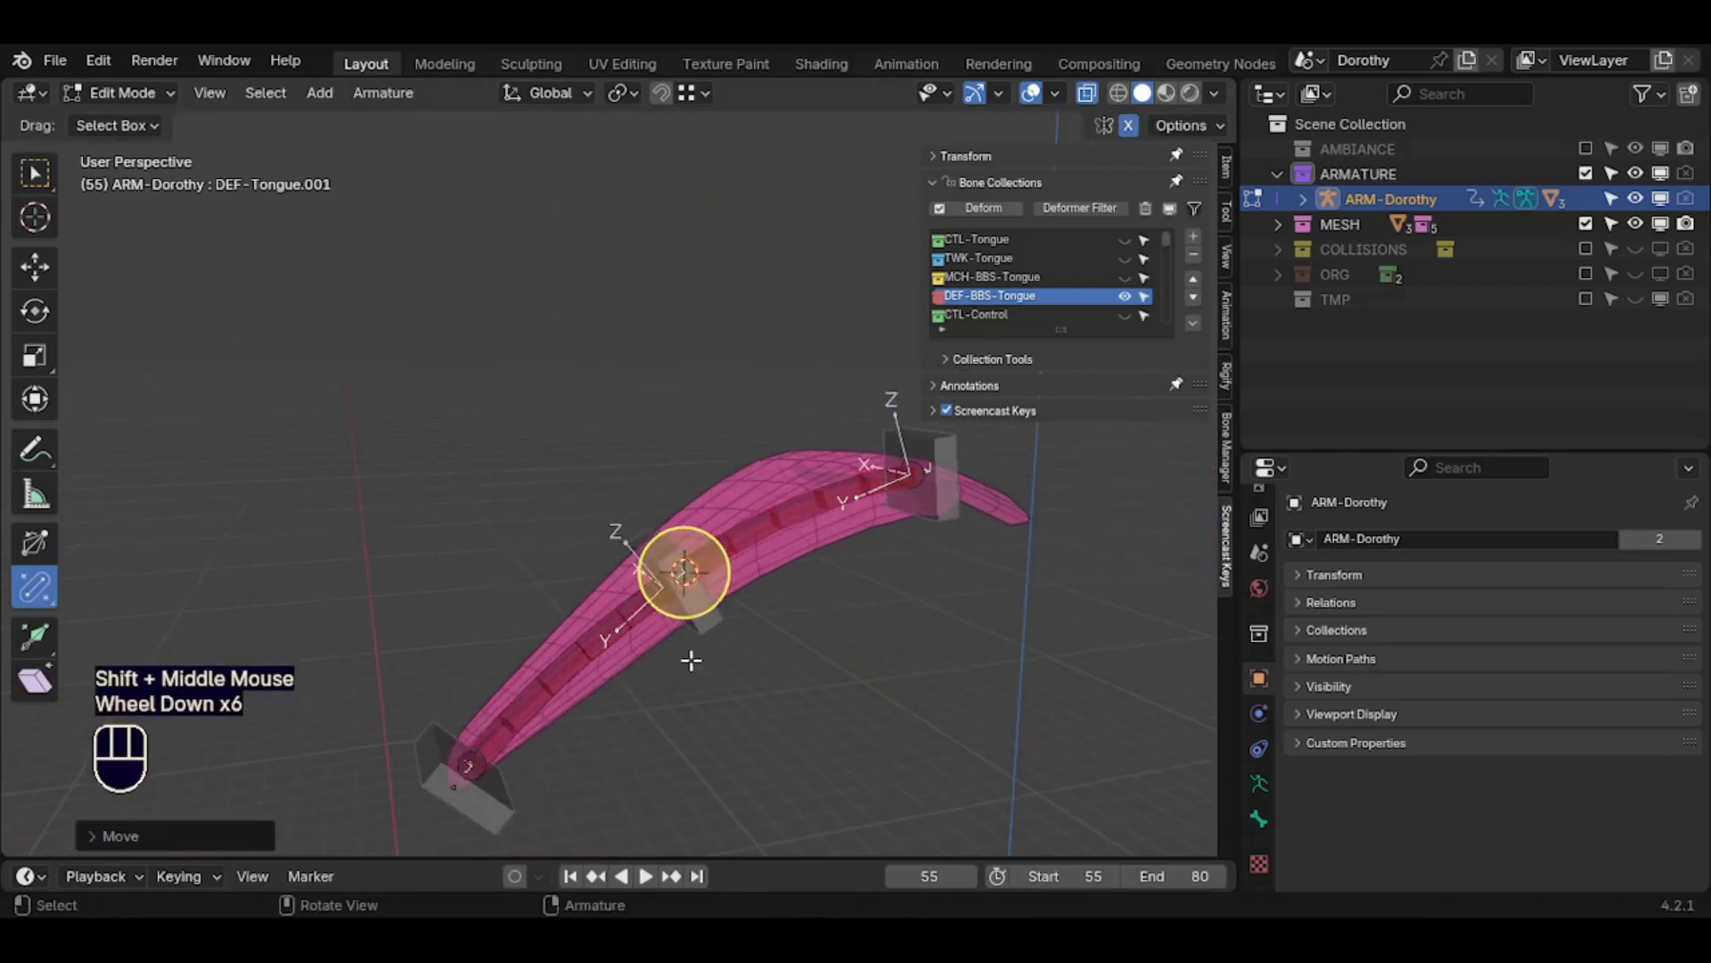
Pull DEF-Tongue.002 off the tongue again and snap its head onto the head of the middle control bone CTL-Tongue.002
{"action": "left_click", "coordinate": [569, 672]}
{"action": "key", "text": "g"}
{"action": "left_click", "coordinate": [592, 558]}
{"action": "key", "text": "g"}
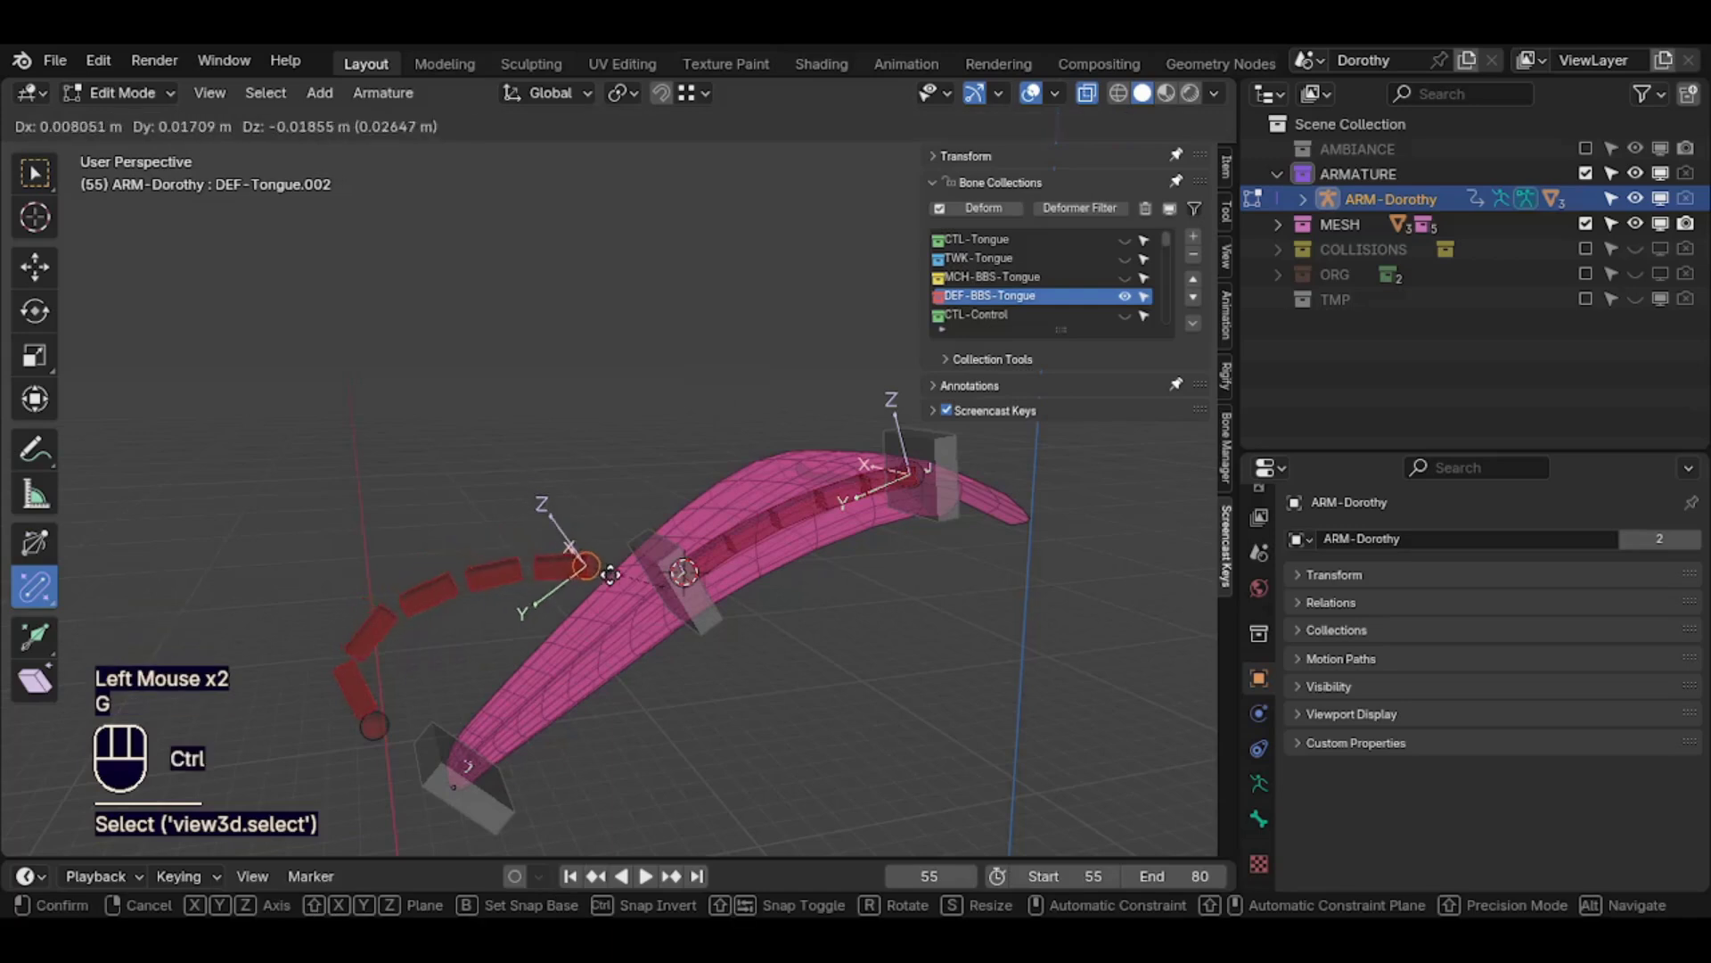
{"action": "left_click", "coordinate": [669, 581], "text": "ctrl"}
Align the deform bone DEF-Tongue.002 to the active control bone CTL-Tongue.002
{"action": "left_click", "coordinate": [522, 653]}
{"action": "left_click", "coordinate": [713, 629], "text": "shift"}
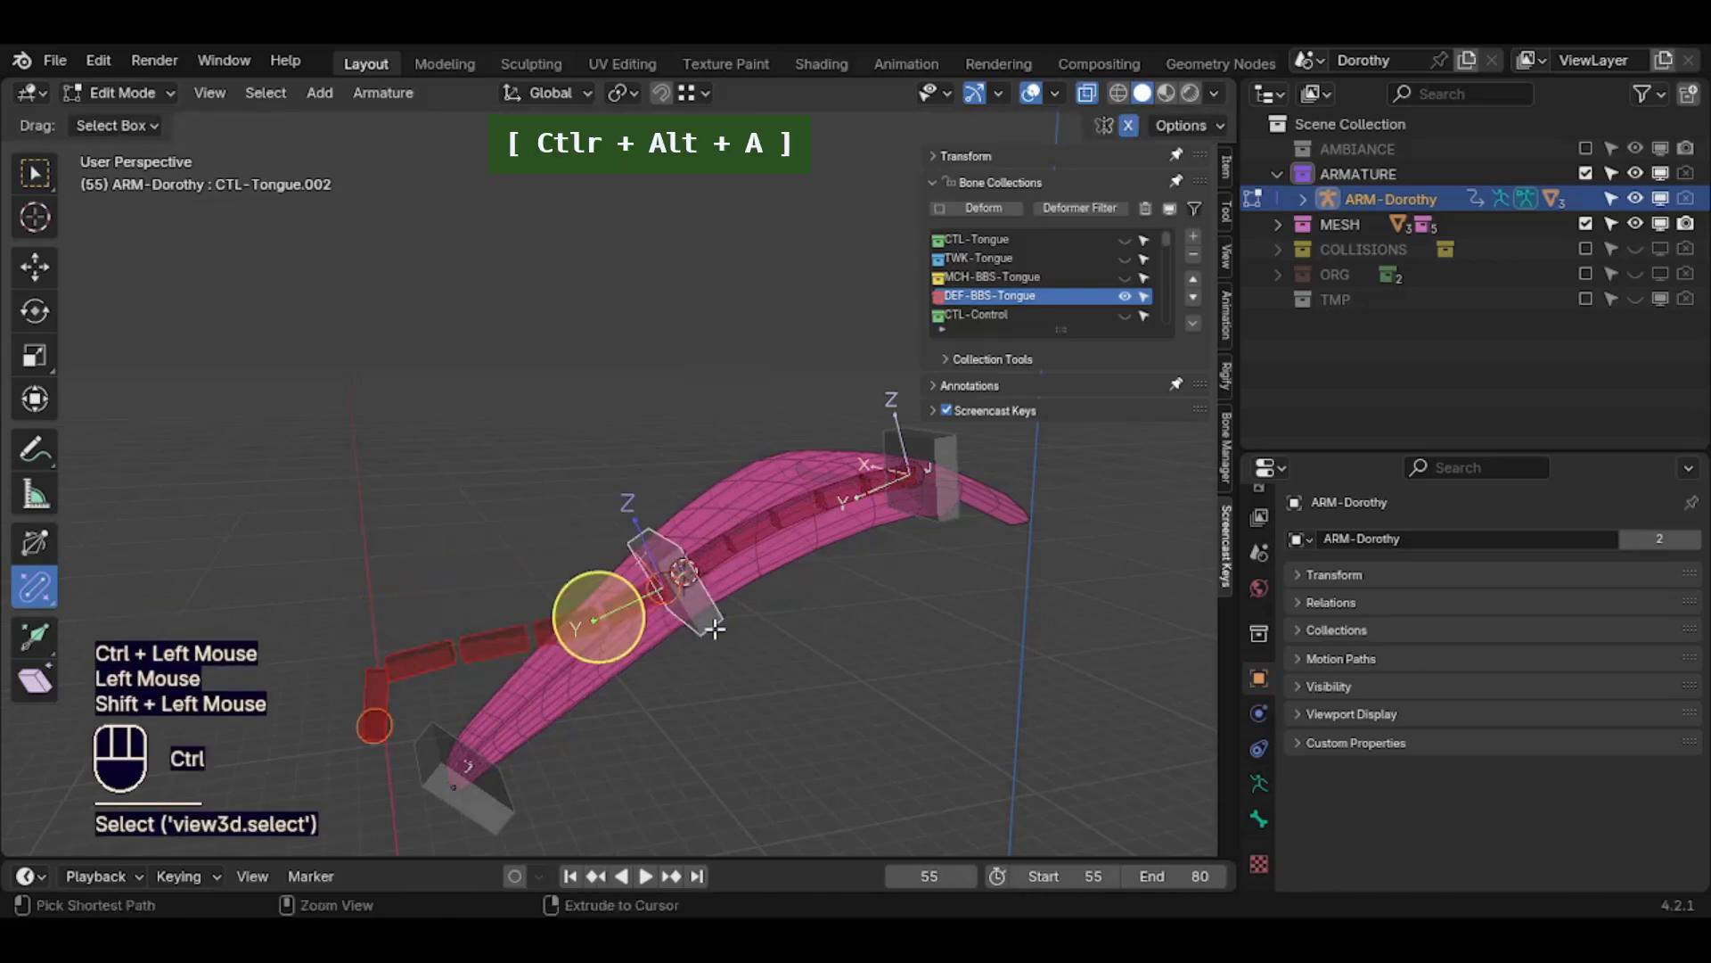
{"action": "key", "text": "ctrl+alt+a"}
{"action": "middle_click_drag", "start_coordinate": [710, 623], "coordinate": [718, 606], "text": "shift"}
{"action": "left_click", "coordinate": [582, 622]}
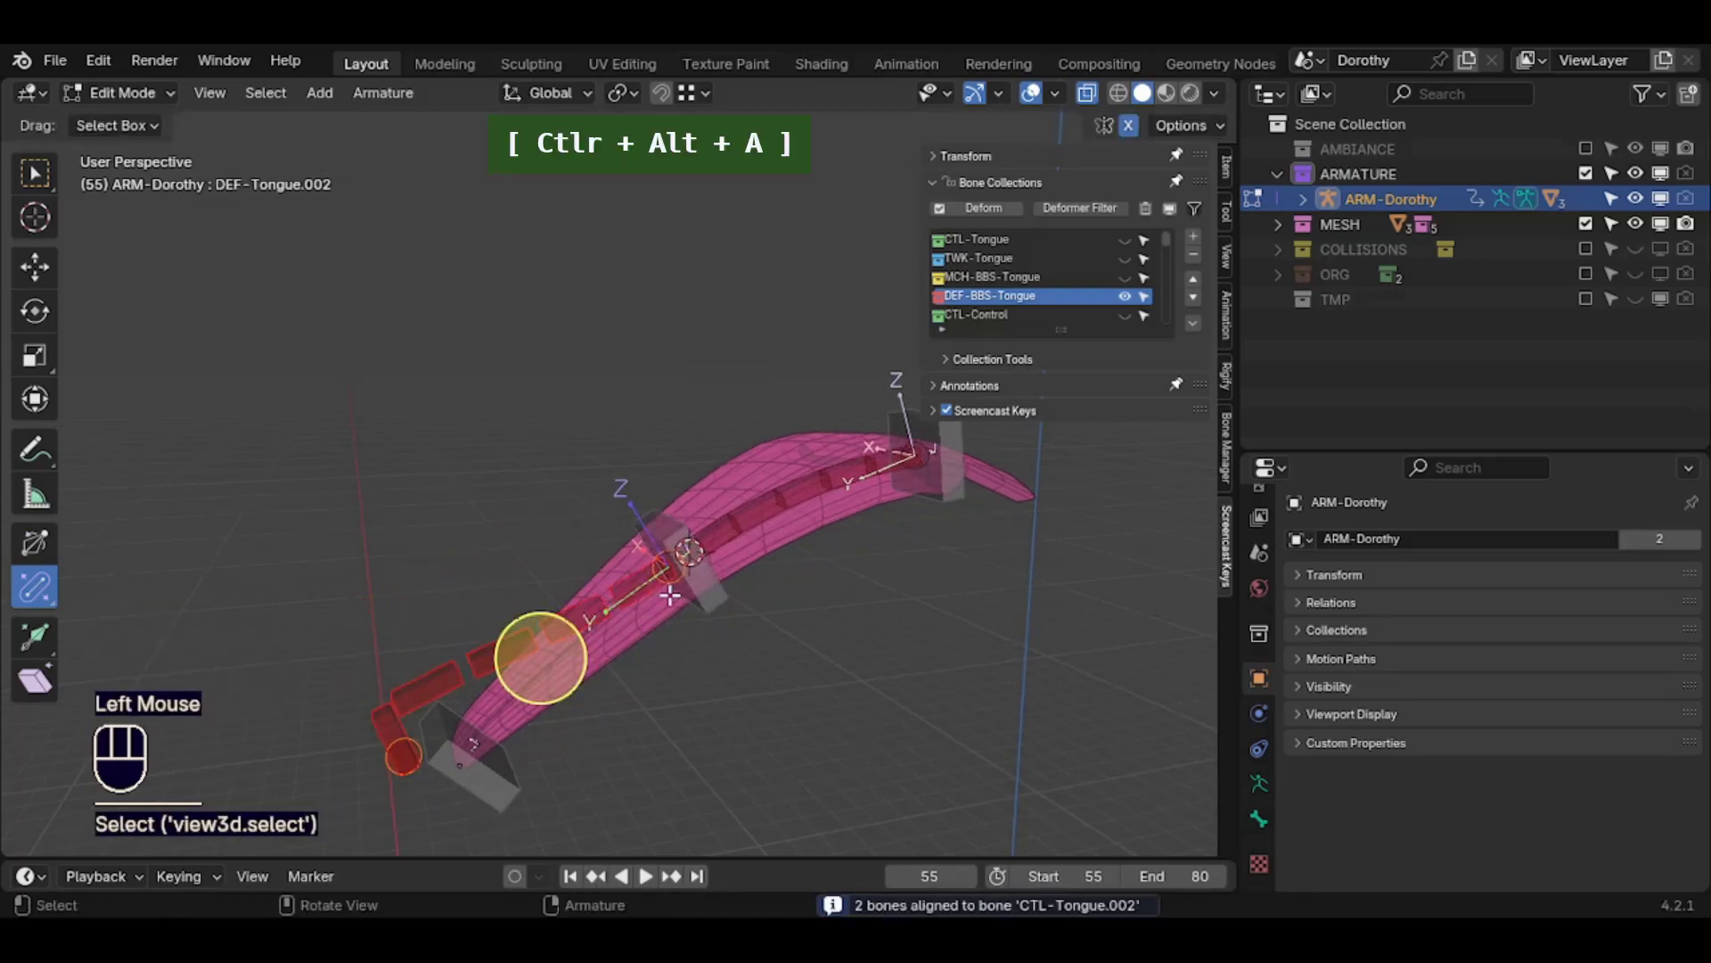
{"action": "left_click", "coordinate": [709, 588]}
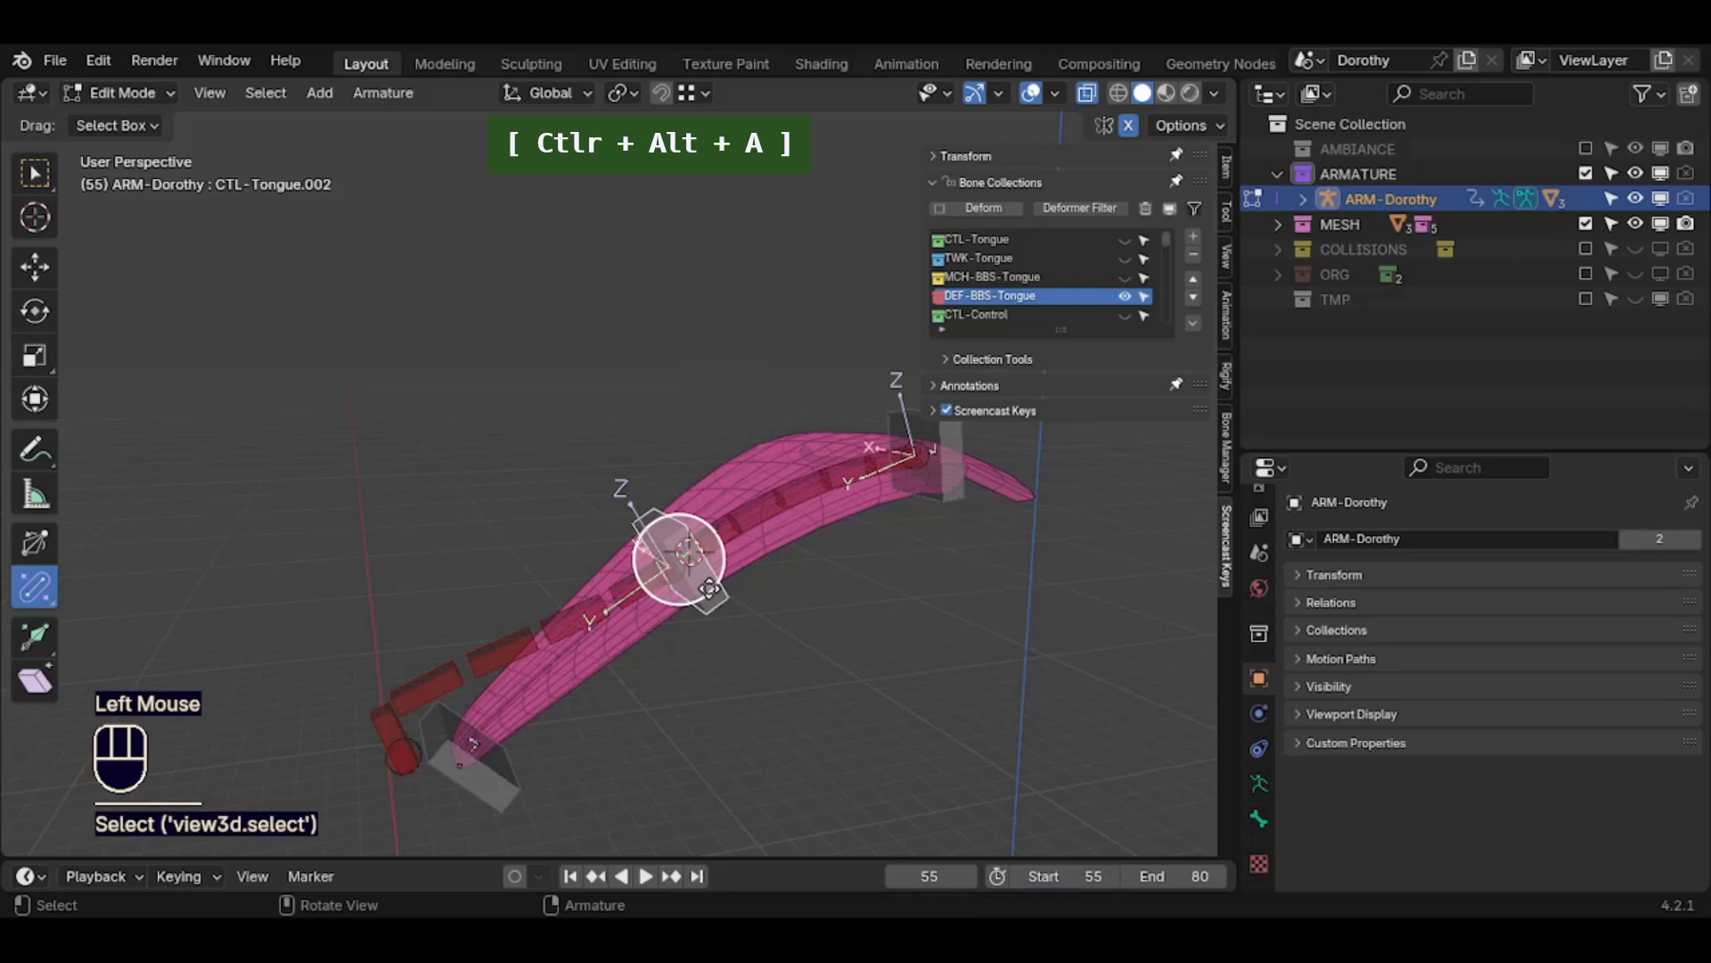
Snap the tail of DEF-Tongue.002 onto the control bone at the tongue tip and save the file
{"action": "left_click", "coordinate": [395, 755]}
{"action": "key", "text": "g"}
{"action": "left_click", "coordinate": [477, 743], "text": "ctrl"}
{"action": "middle_click_drag", "start_coordinate": [471, 634], "coordinate": [743, 553]}
{"action": "key", "text": "ctrl+s"}
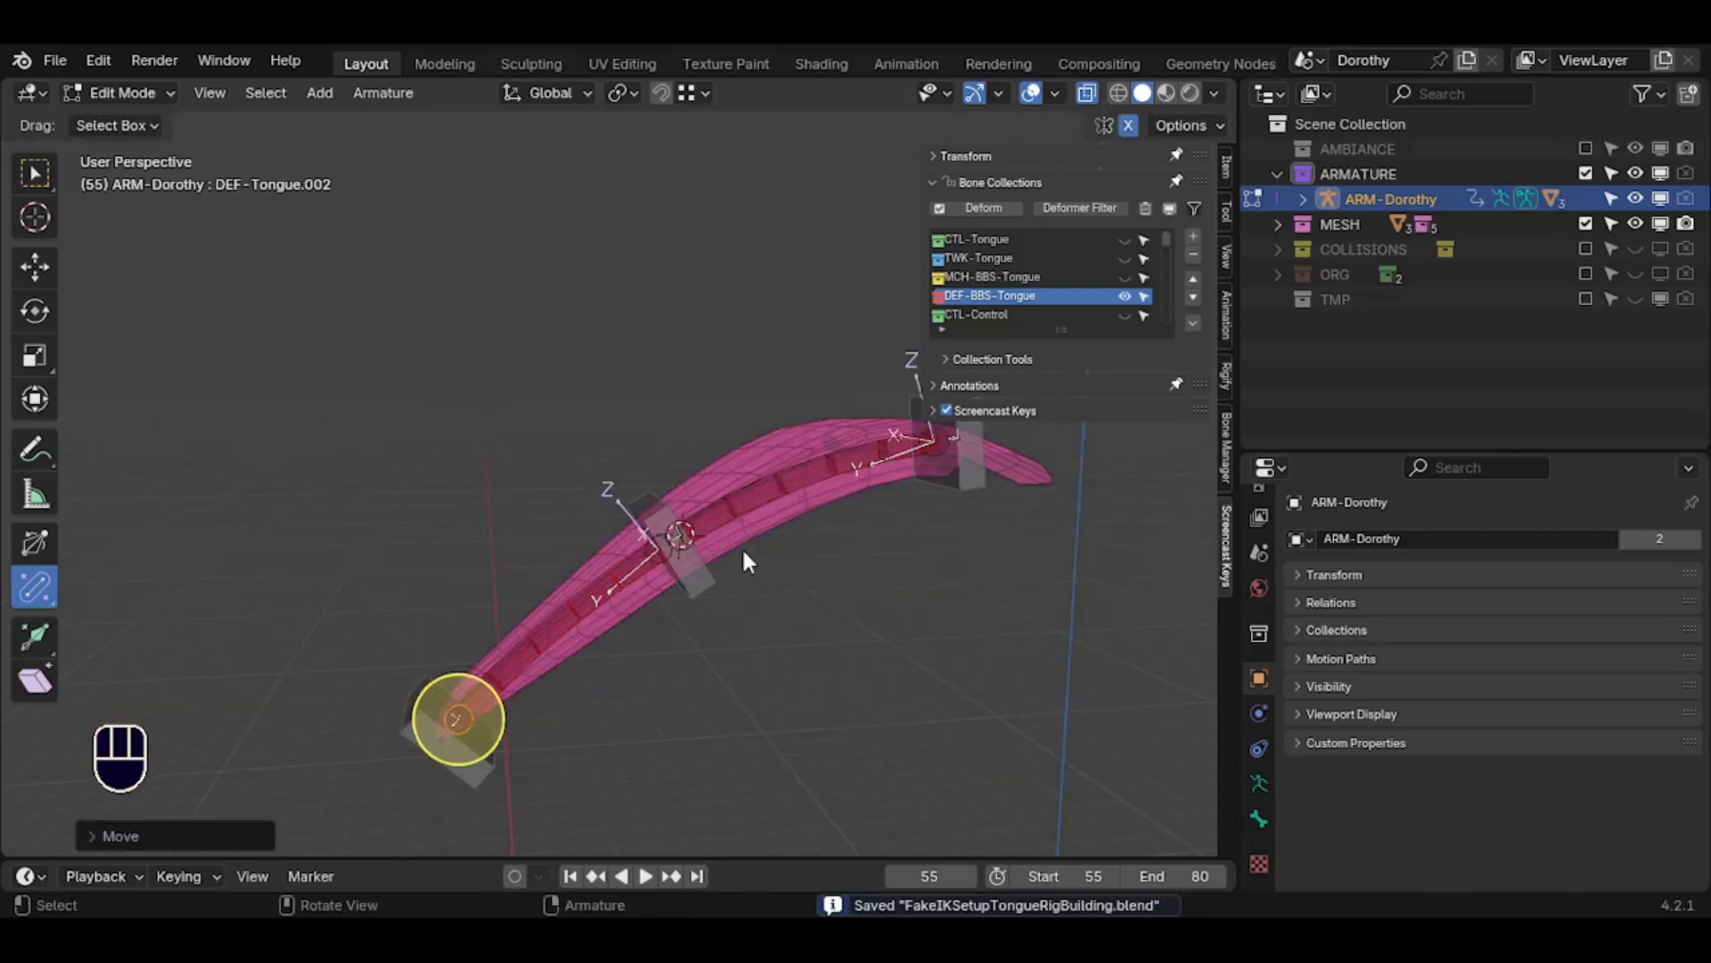
Switch to Pose Mode and reset the Stretch To original length of both DEF-Tongue.001 and DEF-Tongue.002
{"action": "left_click", "coordinate": [741, 510], "text": "ctrl"}
{"action": "key", "text": "ctrl+Tab"}
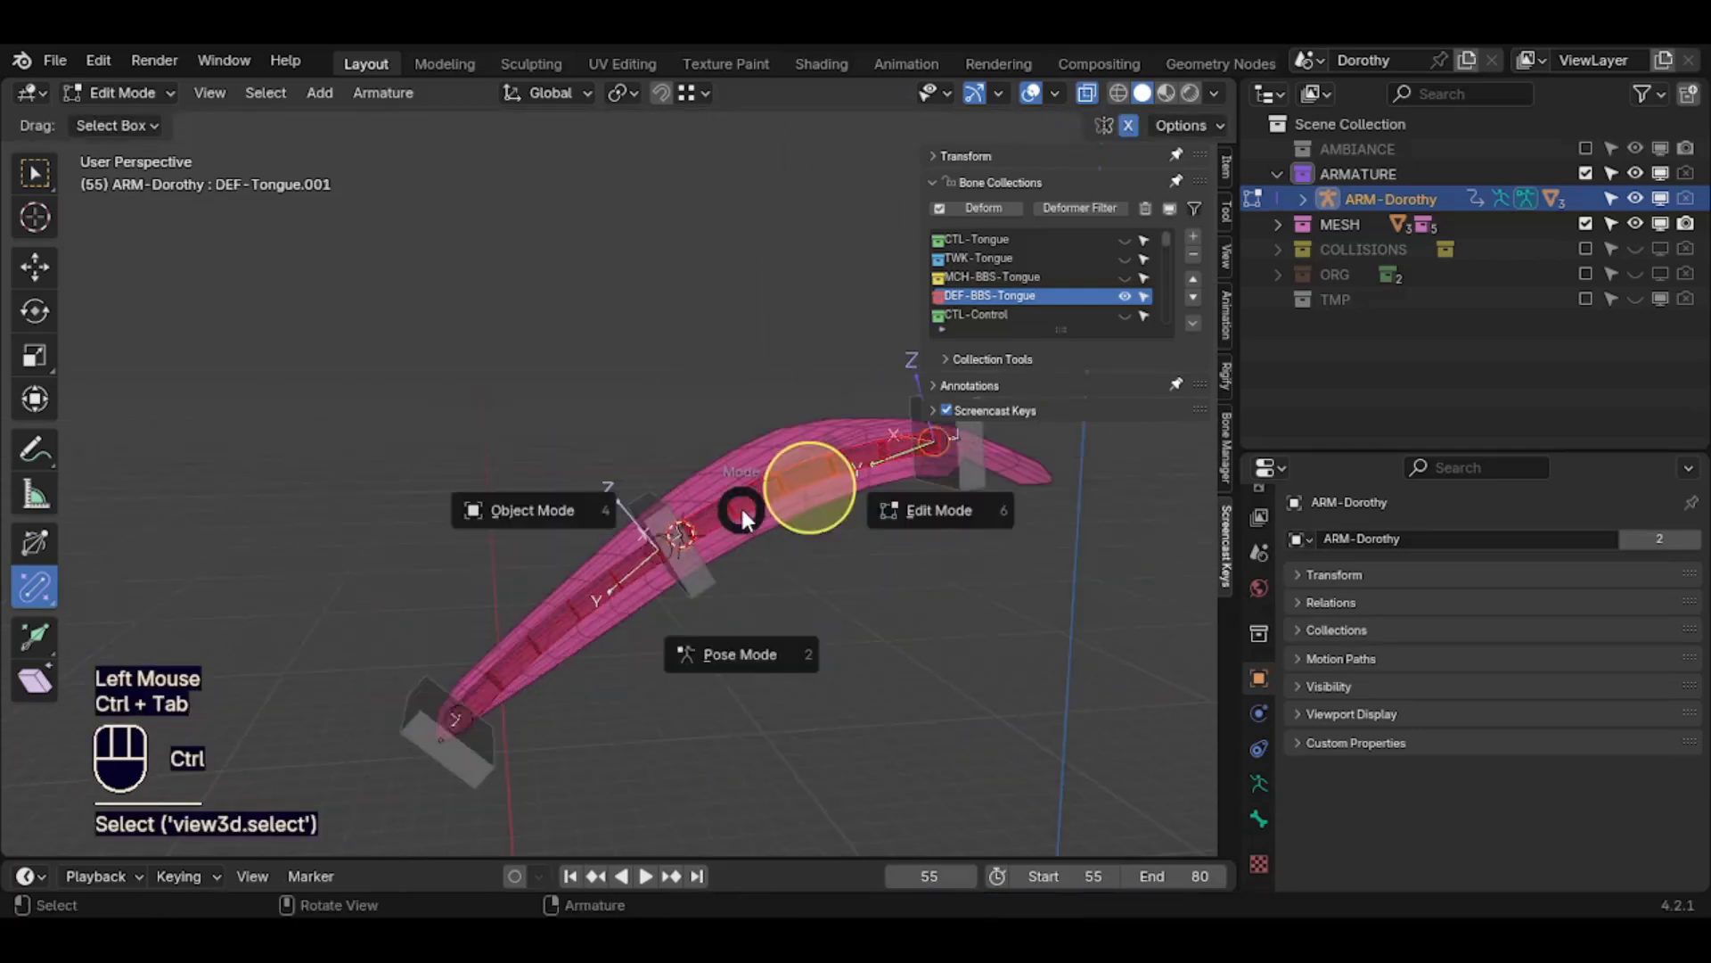
{"action": "key", "text": "2"}
{"action": "left_click", "coordinate": [720, 448]}
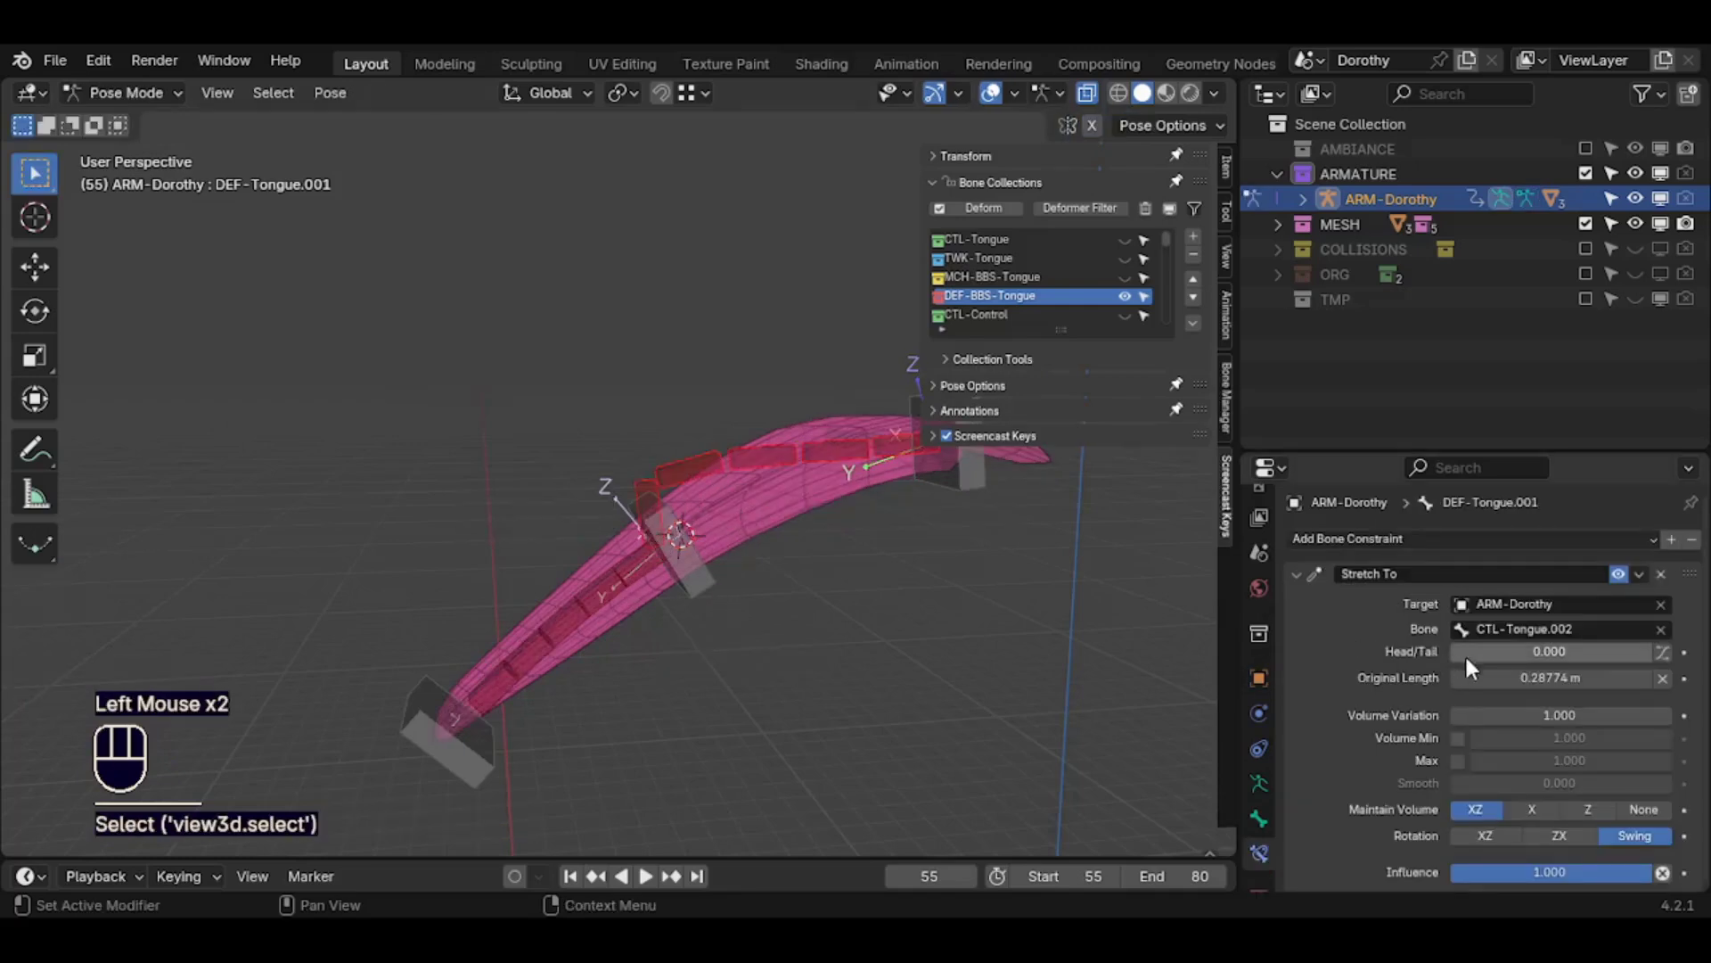
{"action": "key", "text": "Backspace"}
{"action": "key", "text": "Backspace"}
{"action": "key", "text": "Backspace"}
{"action": "left_click", "coordinate": [608, 589]}
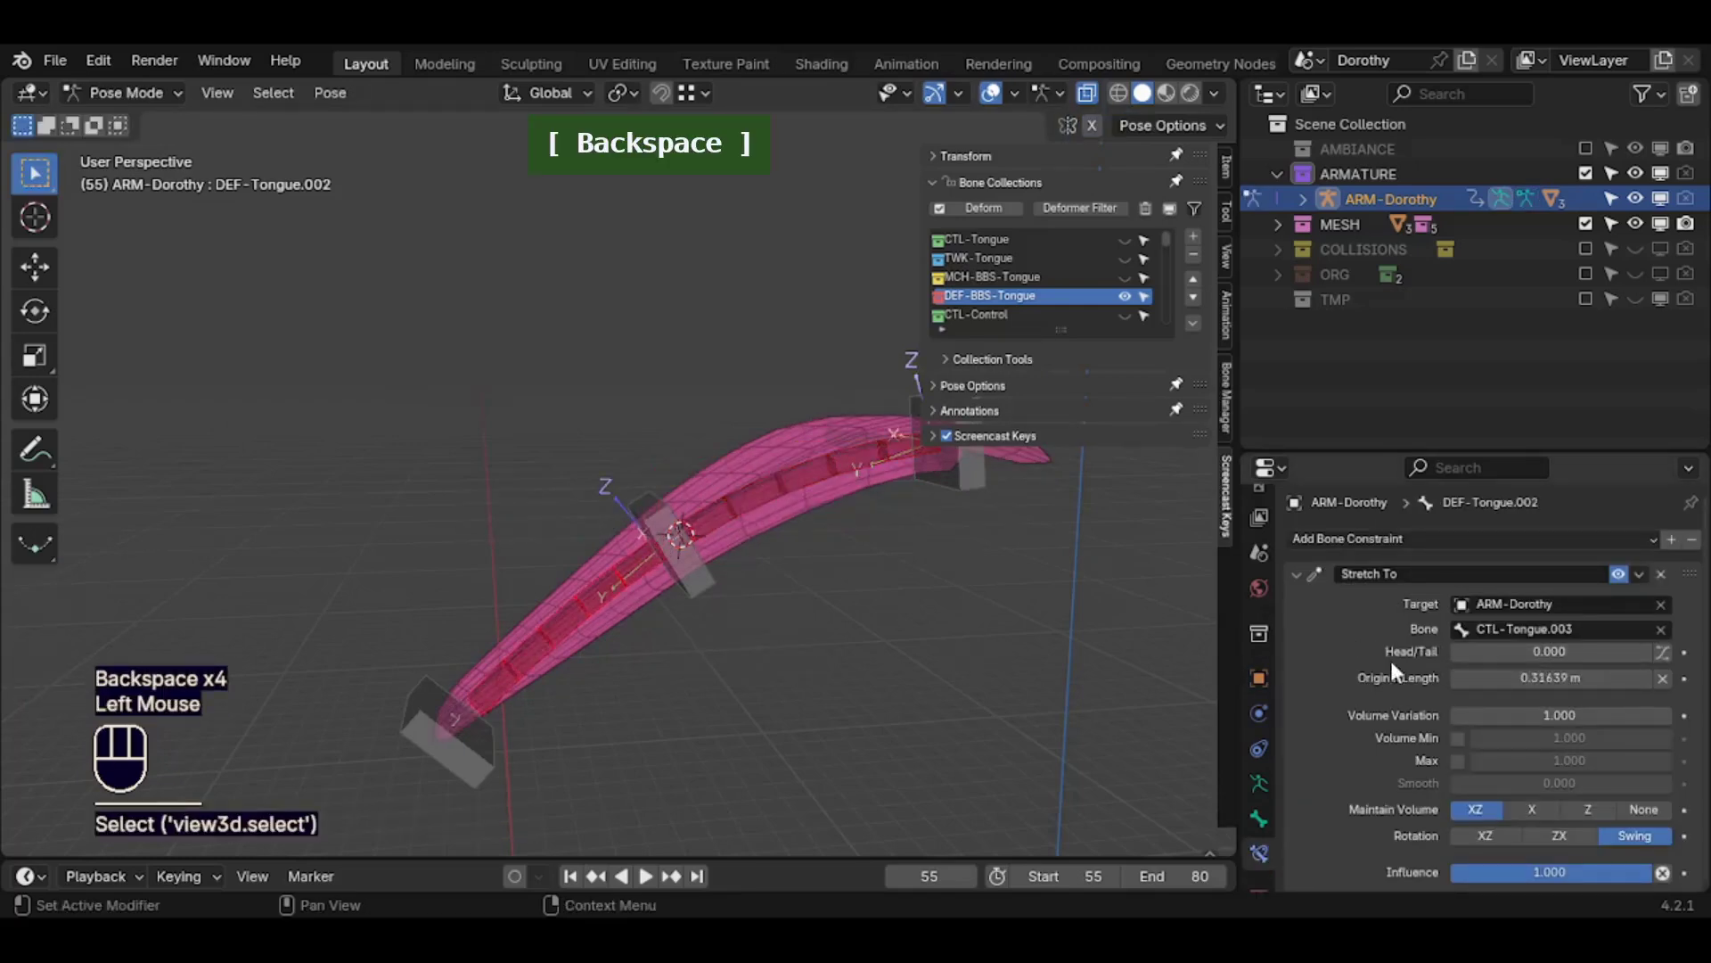
{"action": "left_click", "coordinate": [1663, 679]}
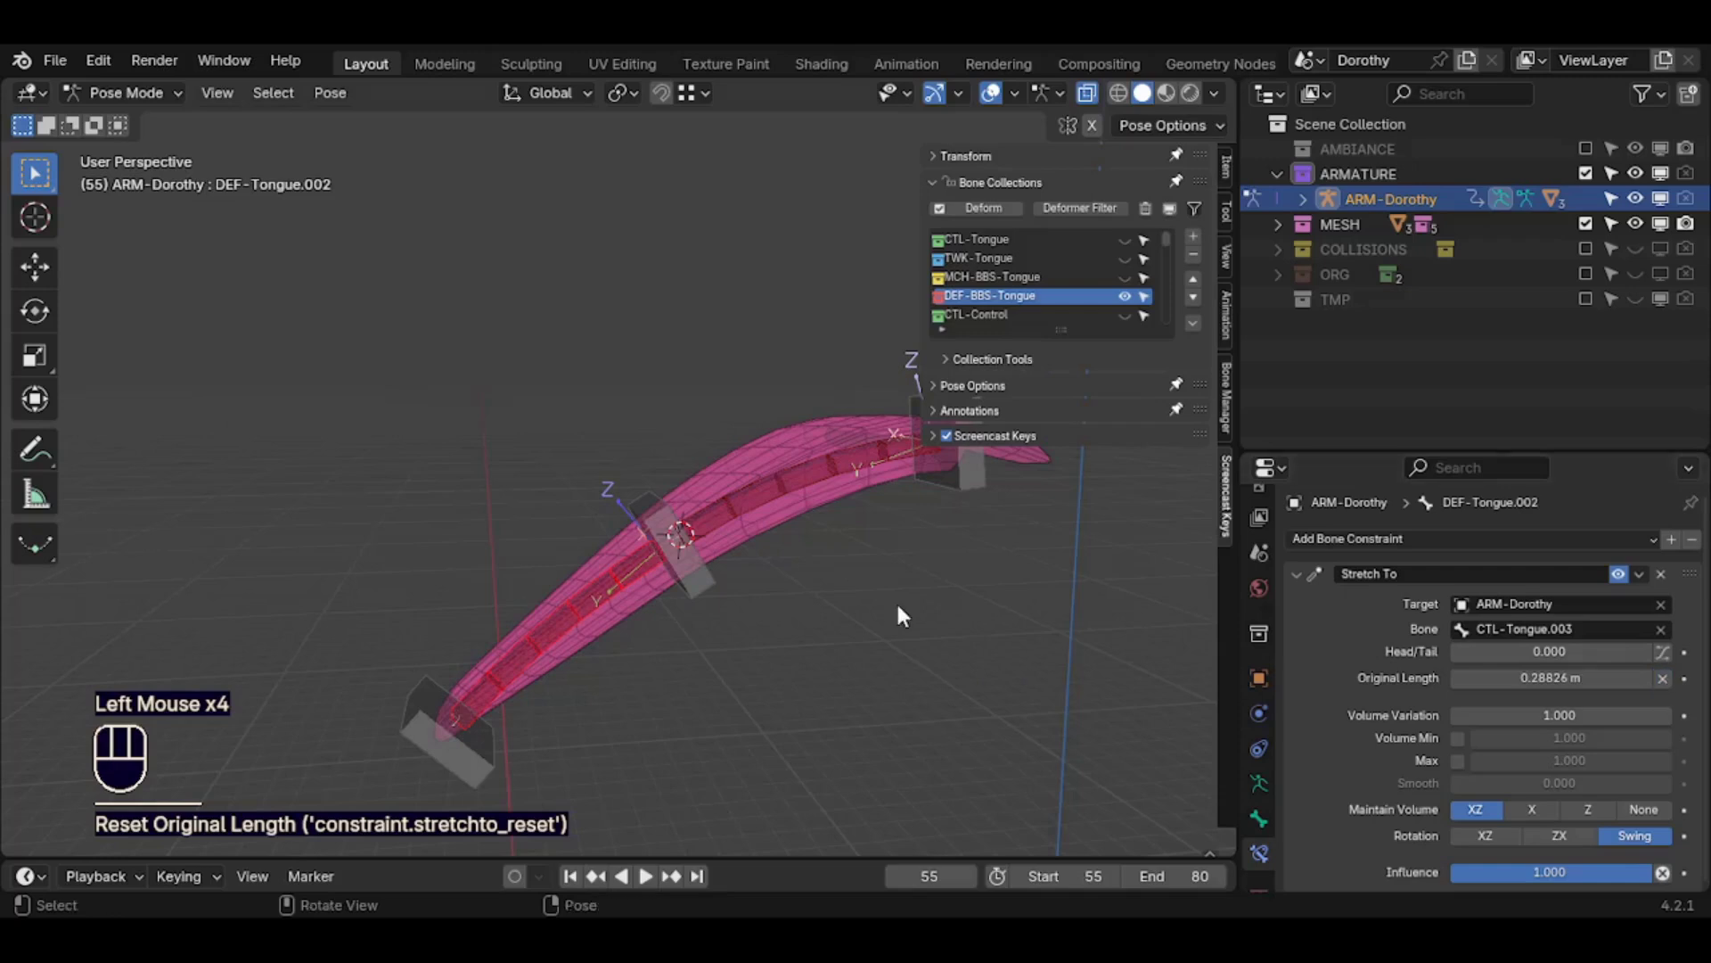
Try resetting the Stretch To original length with both deform bones selected together
{"action": "left_click", "coordinate": [615, 595], "text": "shift"}
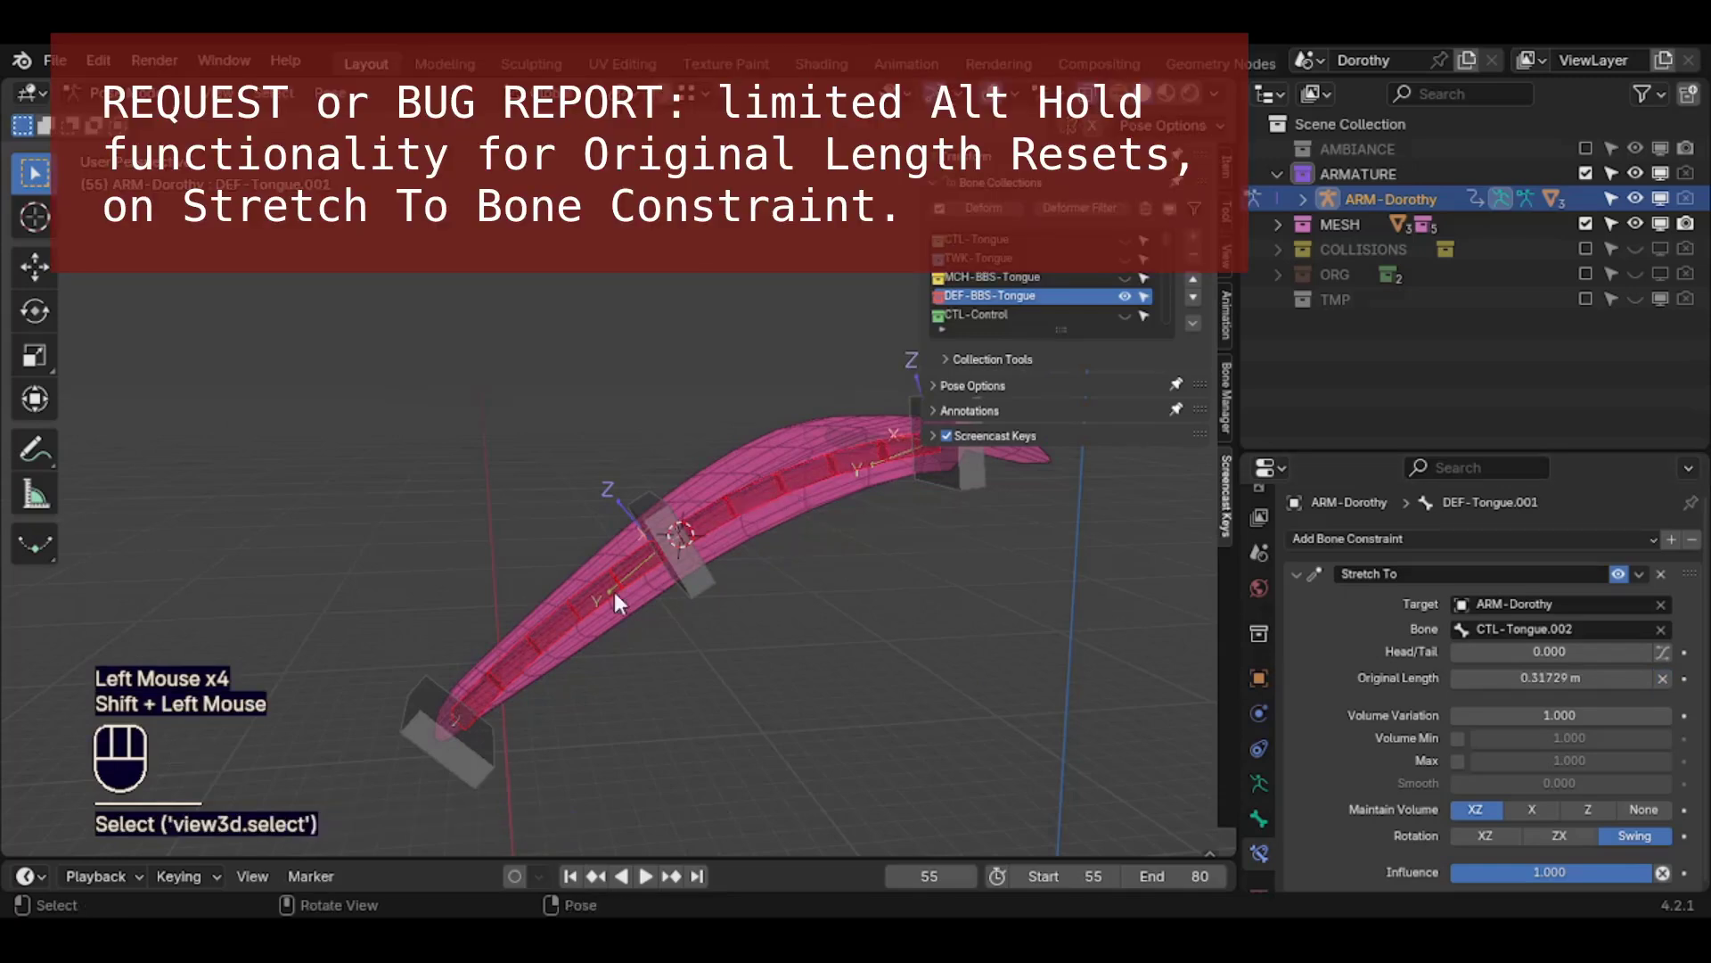
{"action": "double_click", "coordinate": [1662, 678]}
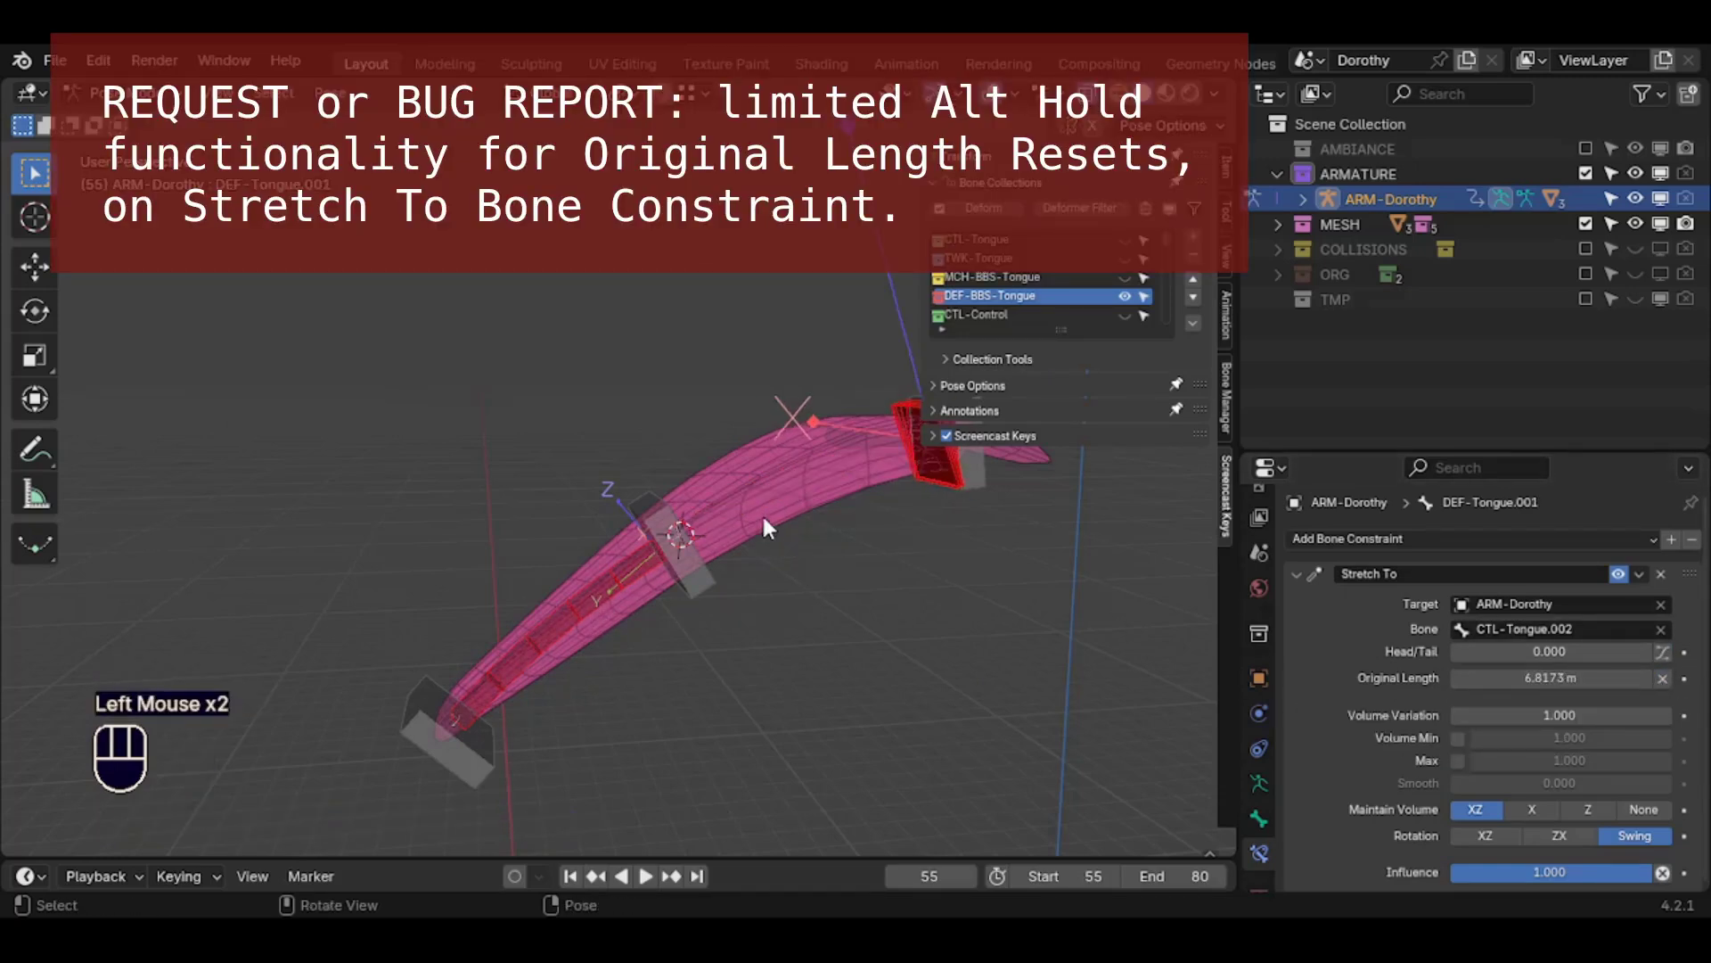
{"action": "left_click", "coordinate": [632, 585], "text": "shift"}
{"action": "left_click", "coordinate": [1662, 679], "text": "alt"}
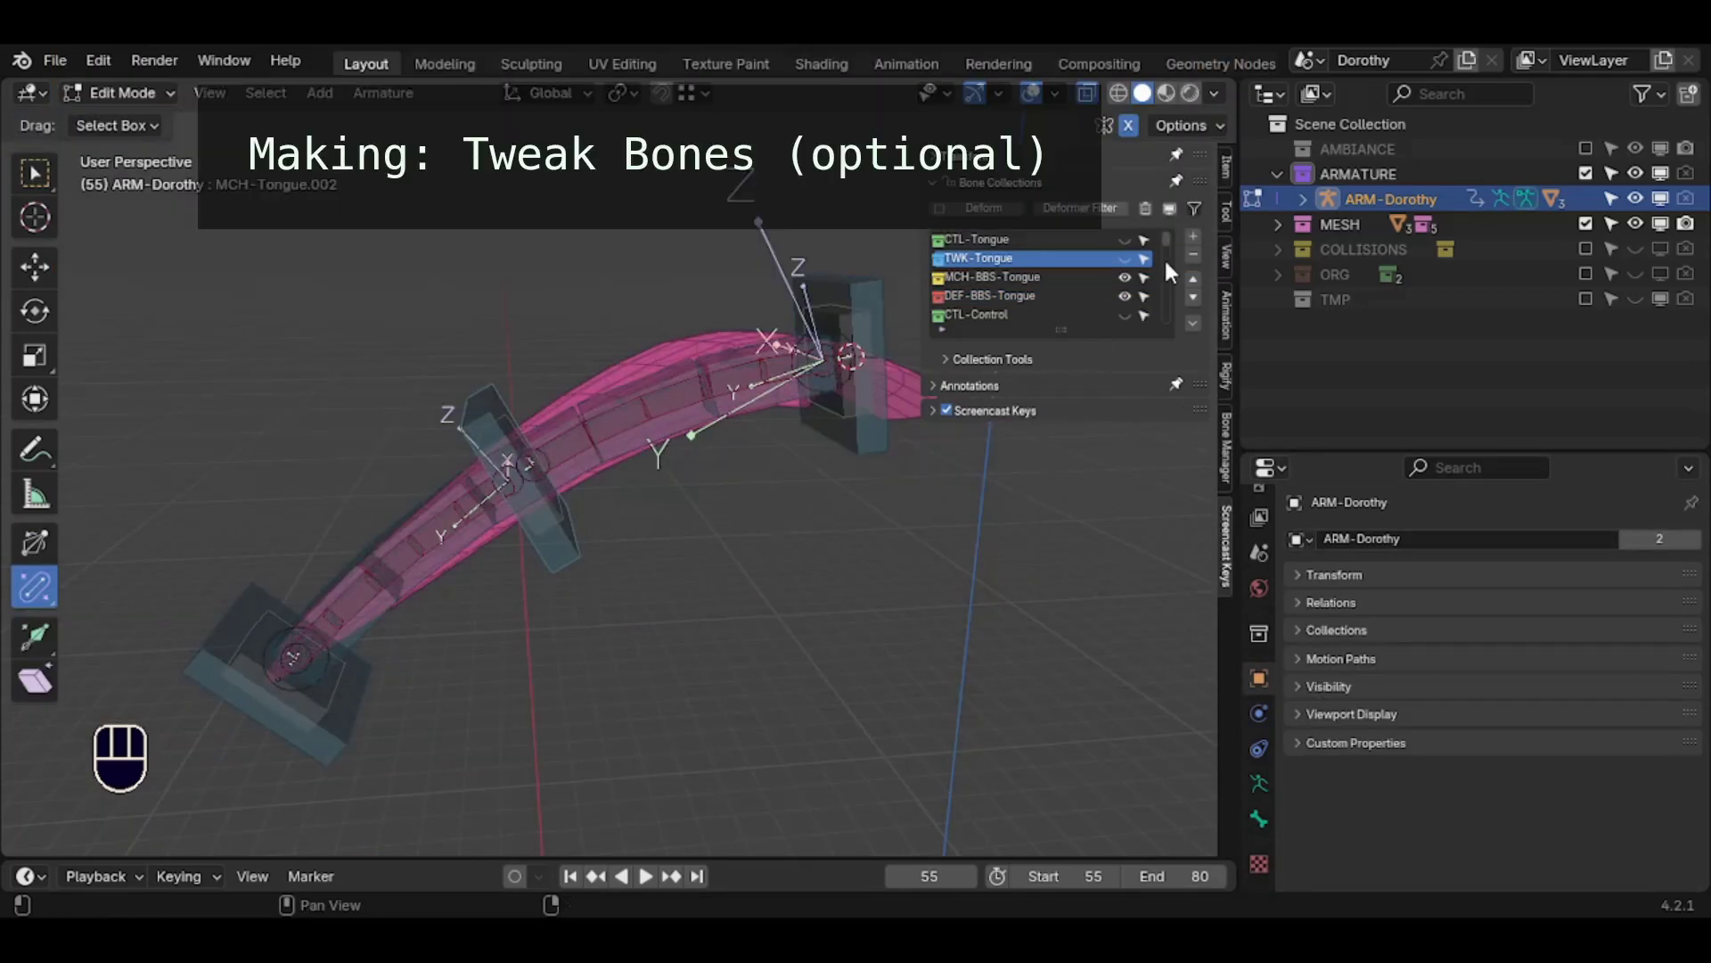
Show the TWK-Tongue bone collection alongside the mechanism and deform bones
{"action": "left_click", "coordinate": [1125, 258]}
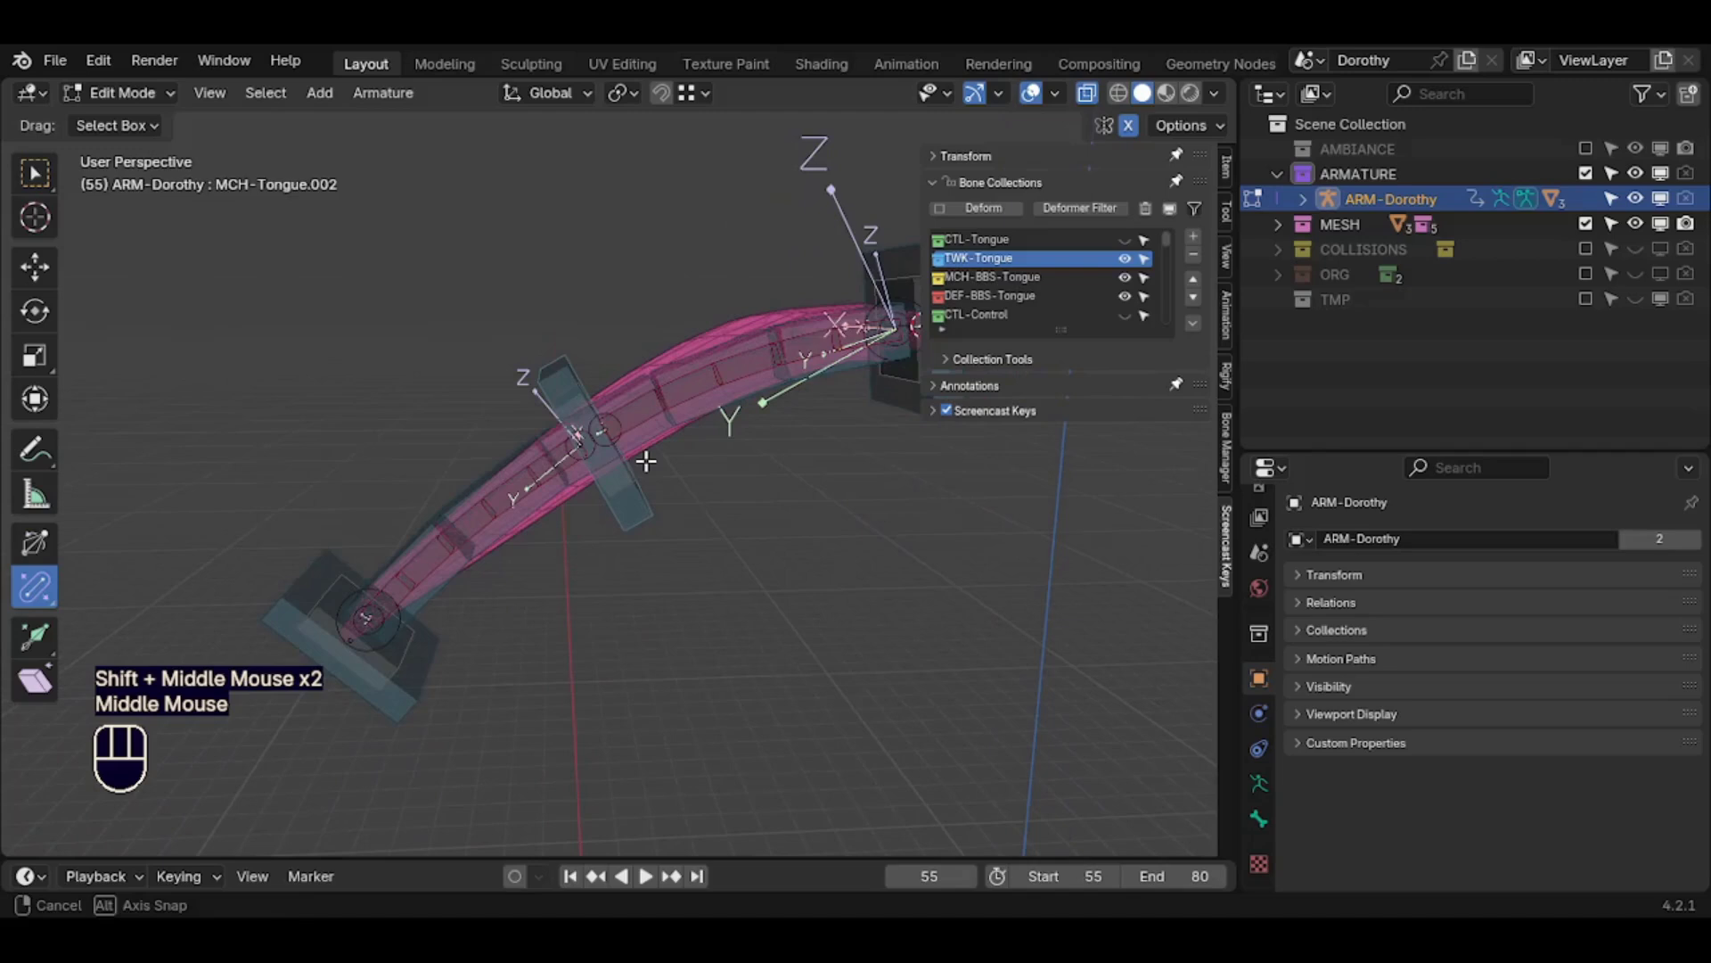
{"action": "middle_click_drag", "start_coordinate": [642, 458], "coordinate": [571, 499]}
{"action": "middle_click_drag", "start_coordinate": [481, 588], "coordinate": [446, 606], "text": "shift"}
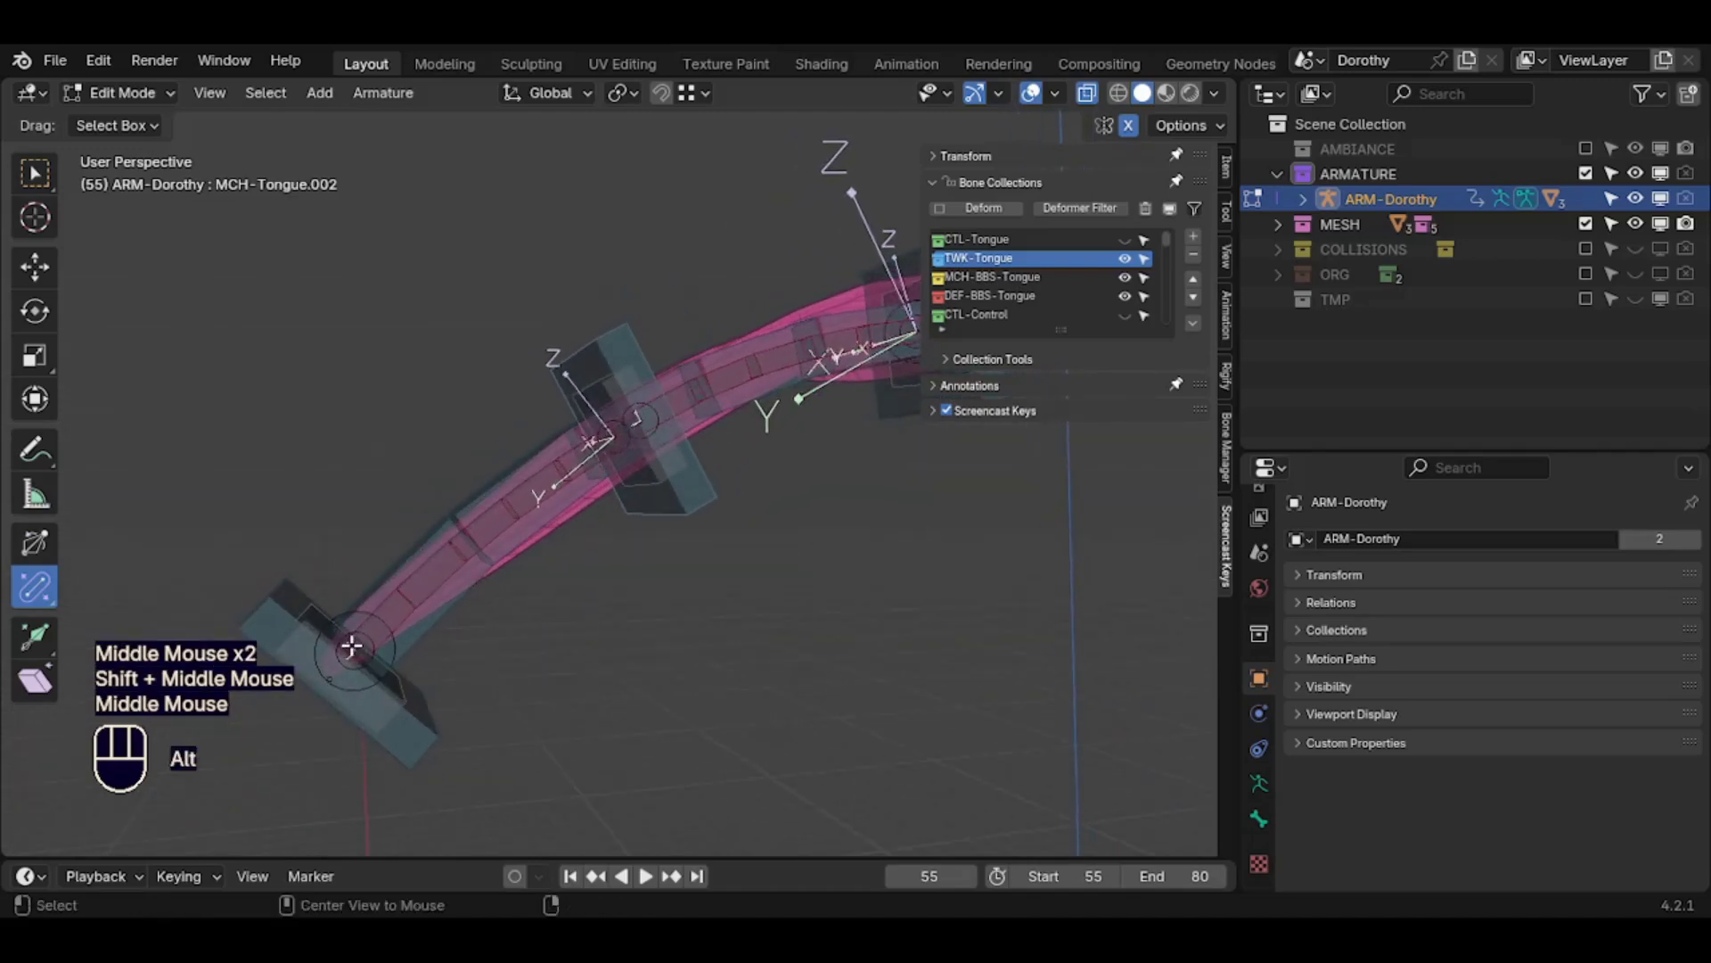
Circle-select the joints at the tongue tip to examine how the tweak bone lines up, and clear the selection
{"action": "key", "text": "alt+a"}
{"action": "key", "text": "c"}
{"action": "left_click", "coordinate": [355, 649]}
{"action": "right_click", "coordinate": [354, 647]}
{"action": "mouse_move", "coordinate": [355, 649]}
{"action": "middle_mouse_down"}
{"action": "mouse_move", "coordinate": [426, 650]}
{"action": "mouse_move", "coordinate": [374, 649]}
{"action": "middle_mouse_up"}
{"action": "mouse_move", "coordinate": [374, 649]}
{"action": "middle_mouse_down"}
{"action": "mouse_move", "coordinate": [355, 631]}
{"action": "mouse_move", "coordinate": [345, 651]}
{"action": "mouse_move", "coordinate": [431, 623]}
{"action": "mouse_move", "coordinate": [450, 642]}
{"action": "mouse_move", "coordinate": [401, 712]}
{"action": "middle_mouse_up"}
{"action": "key", "text": "alt+a"}
{"action": "key", "text": "c"}
{"action": "left_click", "coordinate": [327, 682]}
{"action": "right_click", "coordinate": [327, 683]}
{"action": "key", "text": "alt+a"}
{"action": "key", "text": "2"}
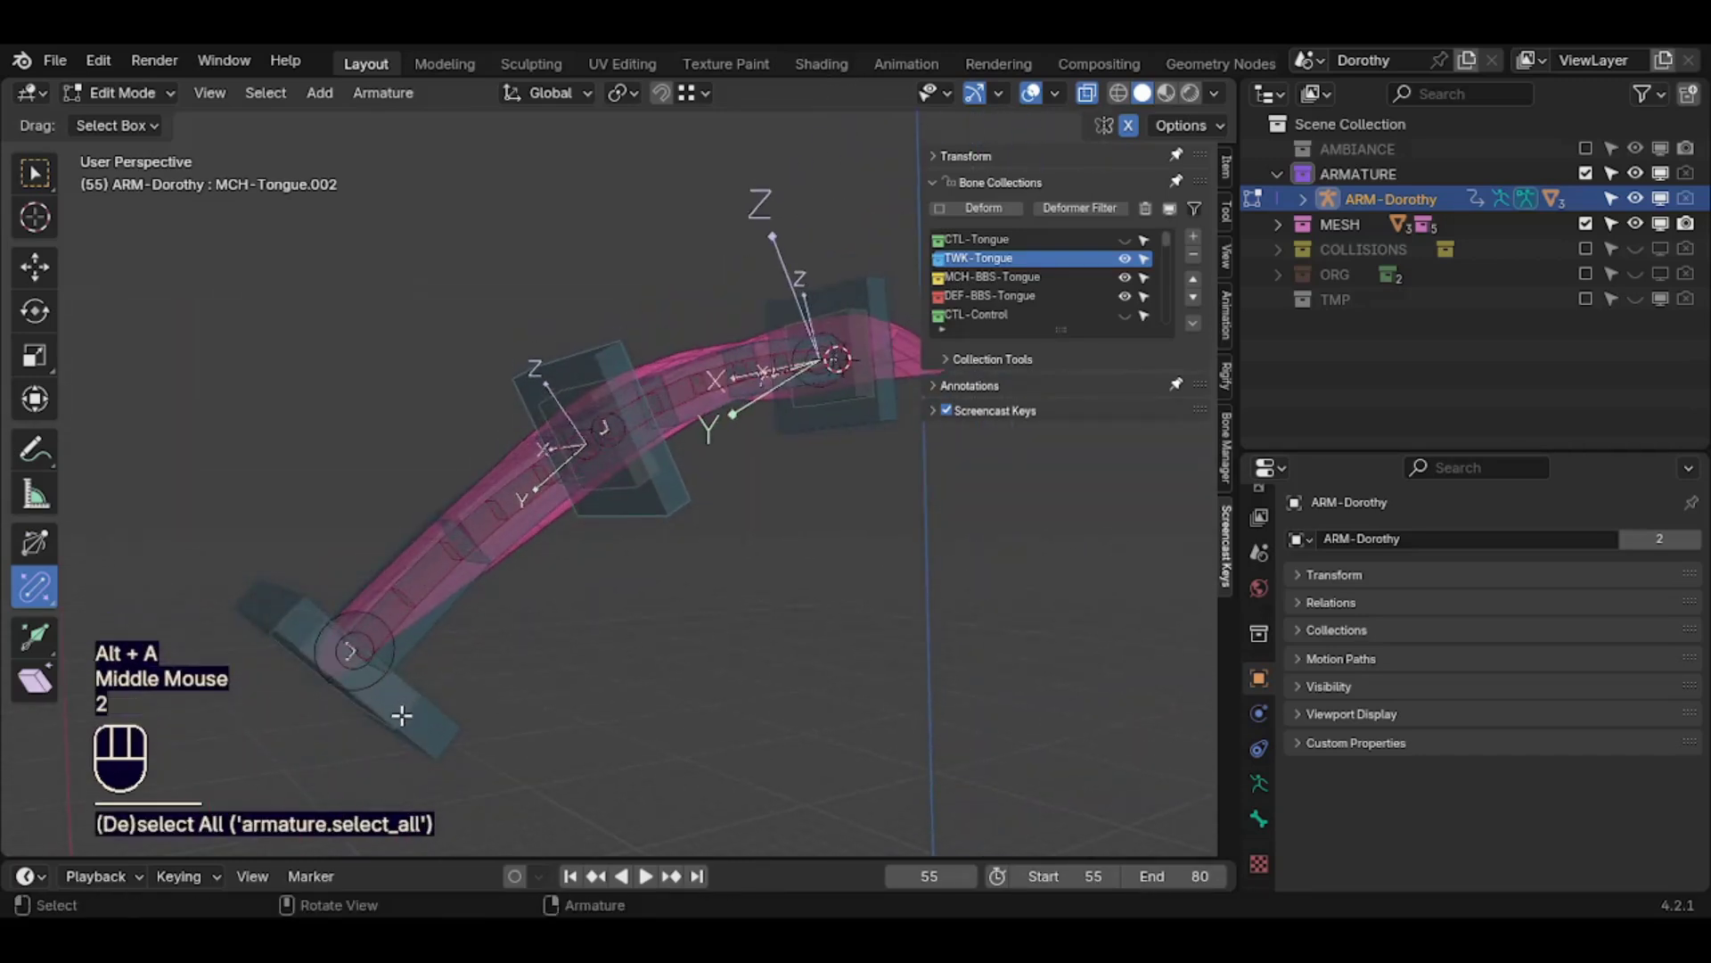
Snap the 3D cursor in turn to the tweak bones at the tongue's tip, middle and base
{"action": "left_click", "coordinate": [412, 710]}
{"action": "key", "text": "shift+s"}
{"action": "middle_click_drag", "start_coordinate": [527, 696], "coordinate": [531, 646]}
{"action": "left_click", "coordinate": [615, 401]}
{"action": "middle_click_drag", "start_coordinate": [615, 401], "coordinate": [737, 489]}
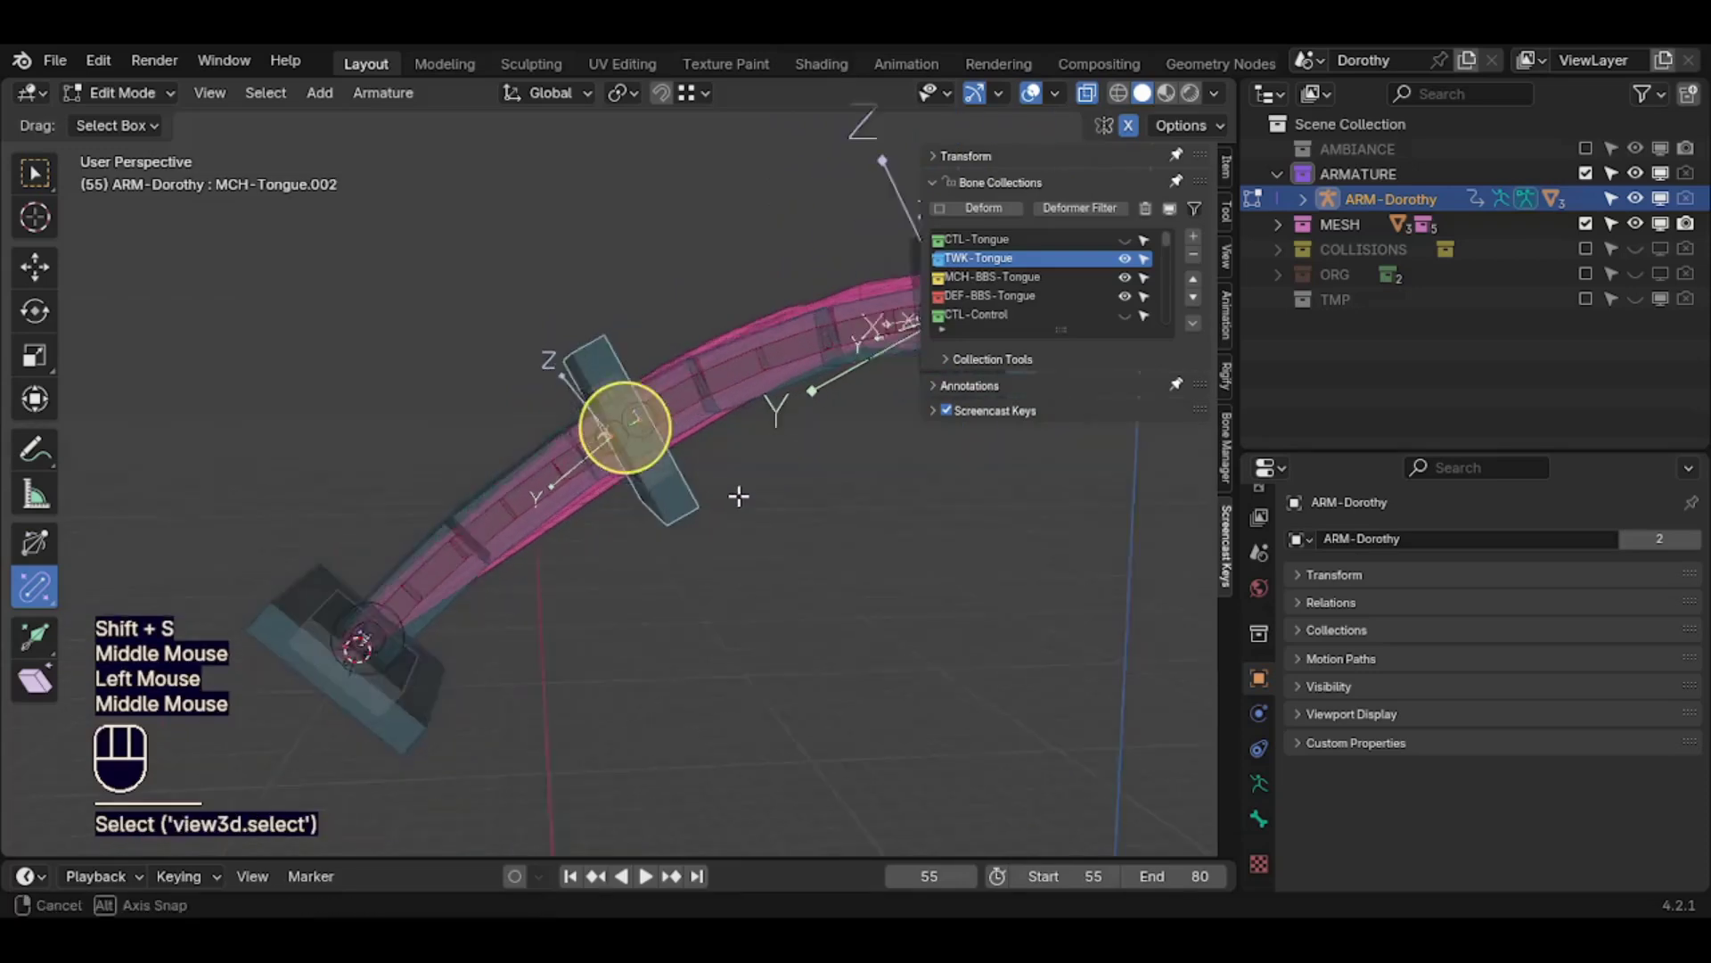
{"action": "key", "text": "shift+s"}
{"action": "left_click", "coordinate": [699, 657]}
{"action": "middle_click_drag", "start_coordinate": [699, 656], "coordinate": [530, 557], "text": "shift"}
{"action": "left_click", "coordinate": [731, 426]}
{"action": "middle_click_drag", "start_coordinate": [731, 426], "coordinate": [746, 546]}
{"action": "key", "text": "shift+s"}
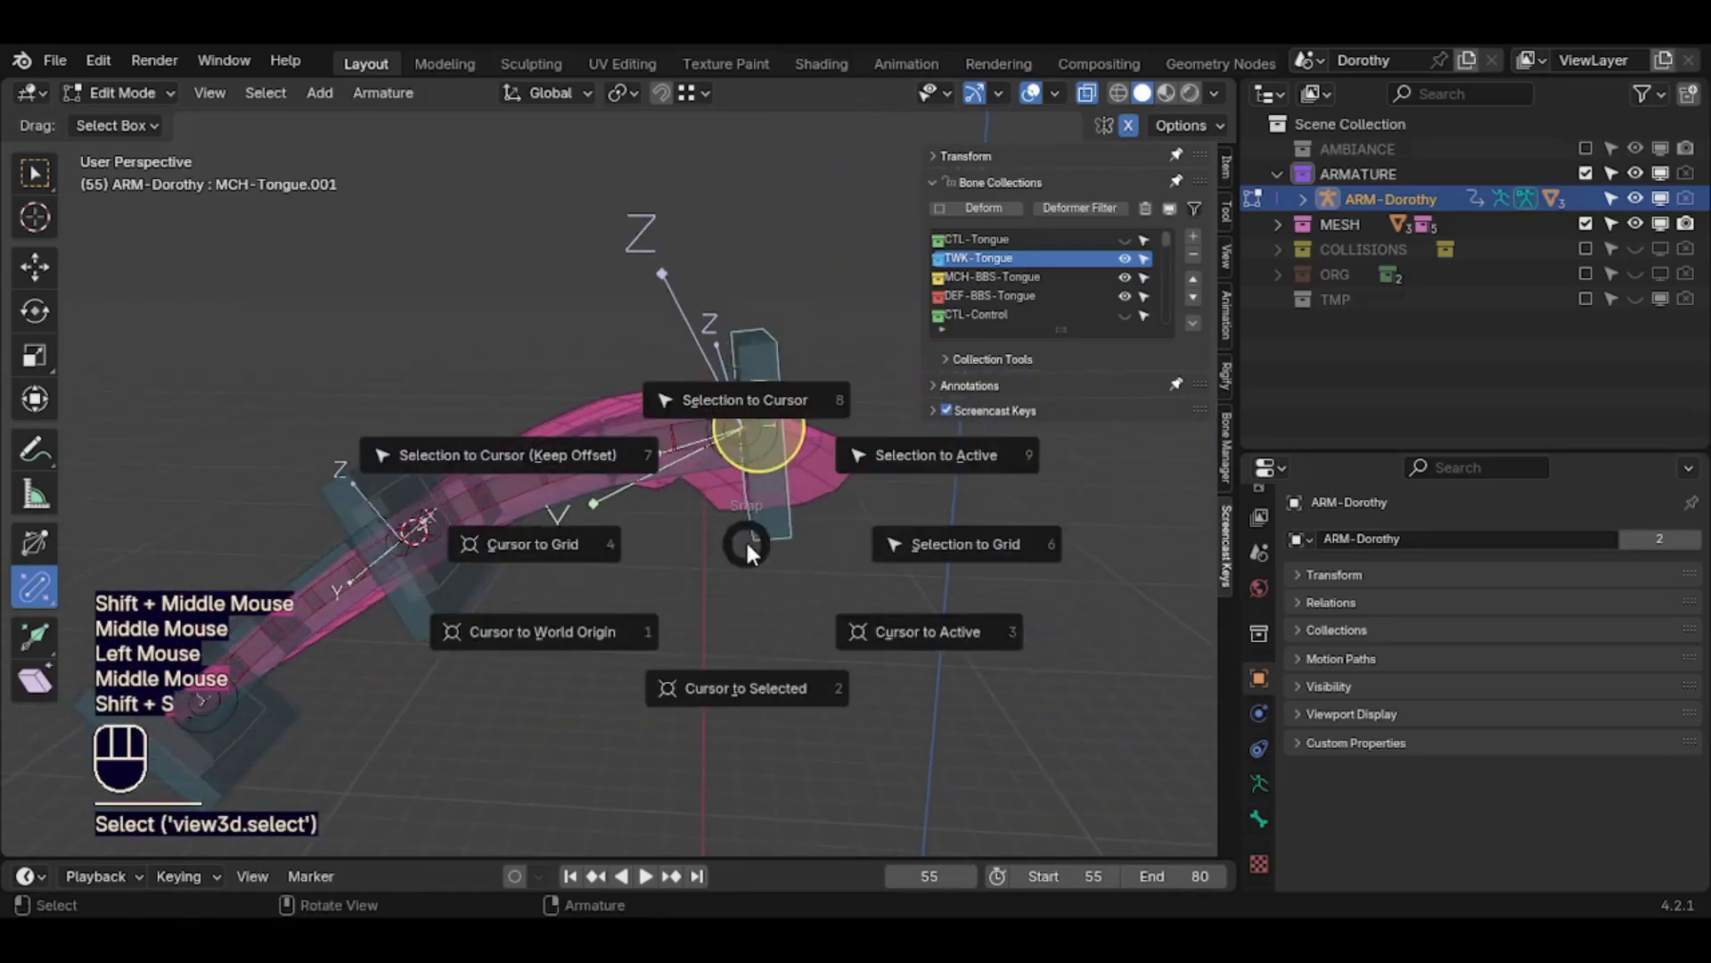
{"action": "left_click", "coordinate": [745, 669]}
{"action": "middle_click_drag", "start_coordinate": [745, 669], "coordinate": [552, 602]}
{"action": "middle_click_drag", "start_coordinate": [553, 602], "coordinate": [627, 585], "text": "shift"}
Circle-select the joint inside the middle tweak bone and examine its placement
{"action": "key", "text": "alt+a"}
{"action": "key", "text": "c"}
{"action": "left_click", "coordinate": [497, 535]}
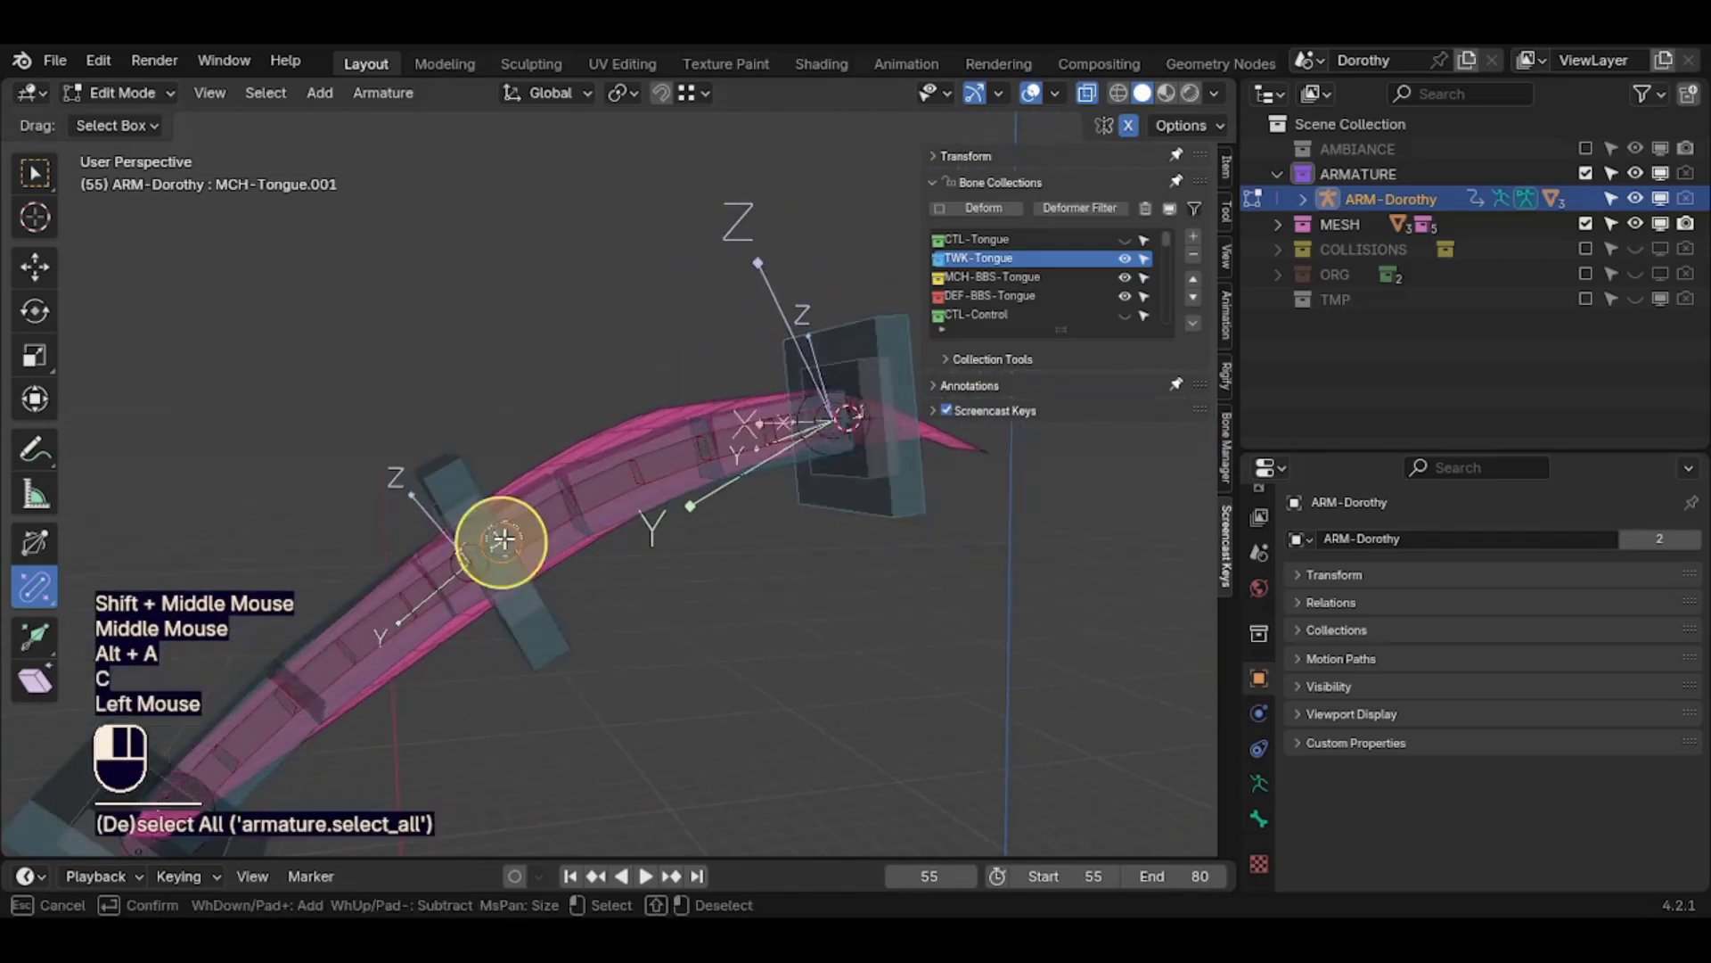
{"action": "right_click", "coordinate": [494, 539]}
{"action": "mouse_move", "coordinate": [495, 539]}
{"action": "middle_mouse_down"}
{"action": "mouse_move", "coordinate": [466, 558]}
{"action": "mouse_move", "coordinate": [561, 517]}
{"action": "mouse_move", "coordinate": [499, 544]}
{"action": "middle_mouse_up"}
{"action": "middle_click_drag", "start_coordinate": [499, 544], "coordinate": [424, 564]}
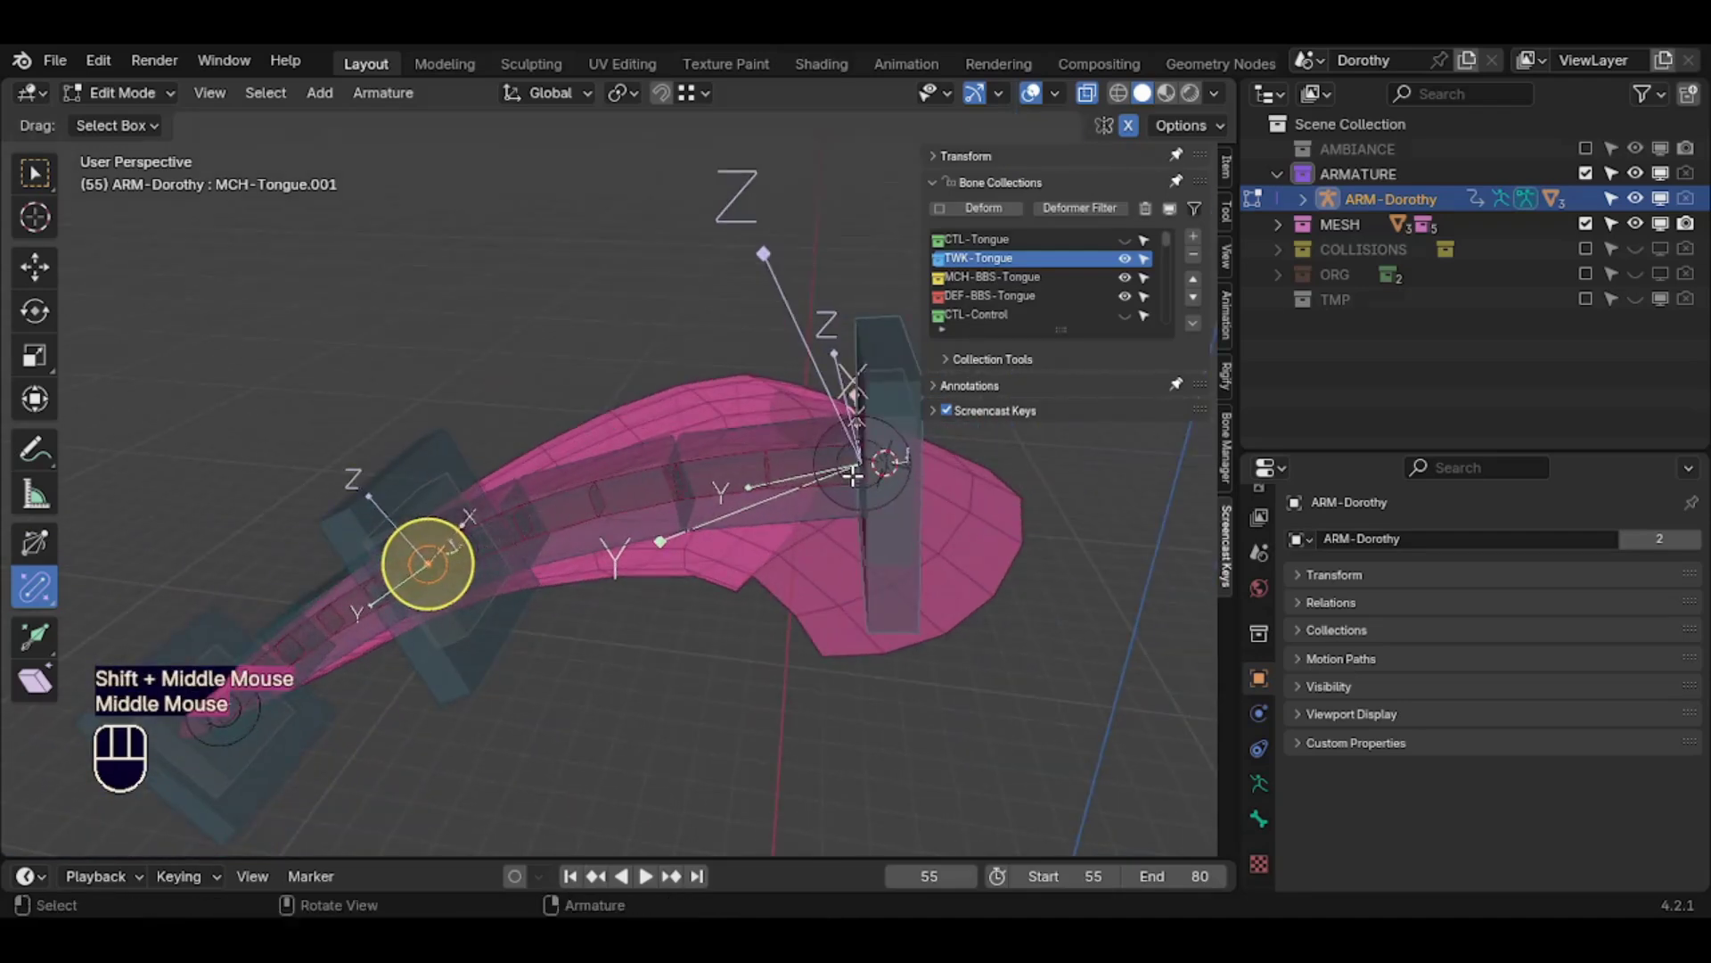
Circle-select the head joint of DEF-Tongue.001 at the tongue's base and snap the 3D cursor to it
{"action": "left_click", "coordinate": [860, 466]}
{"action": "key", "text": "alt+a"}
{"action": "key", "text": "c"}
{"action": "left_click", "coordinate": [860, 466]}
{"action": "right_click", "coordinate": [857, 468]}
{"action": "key", "text": "shift+s"}
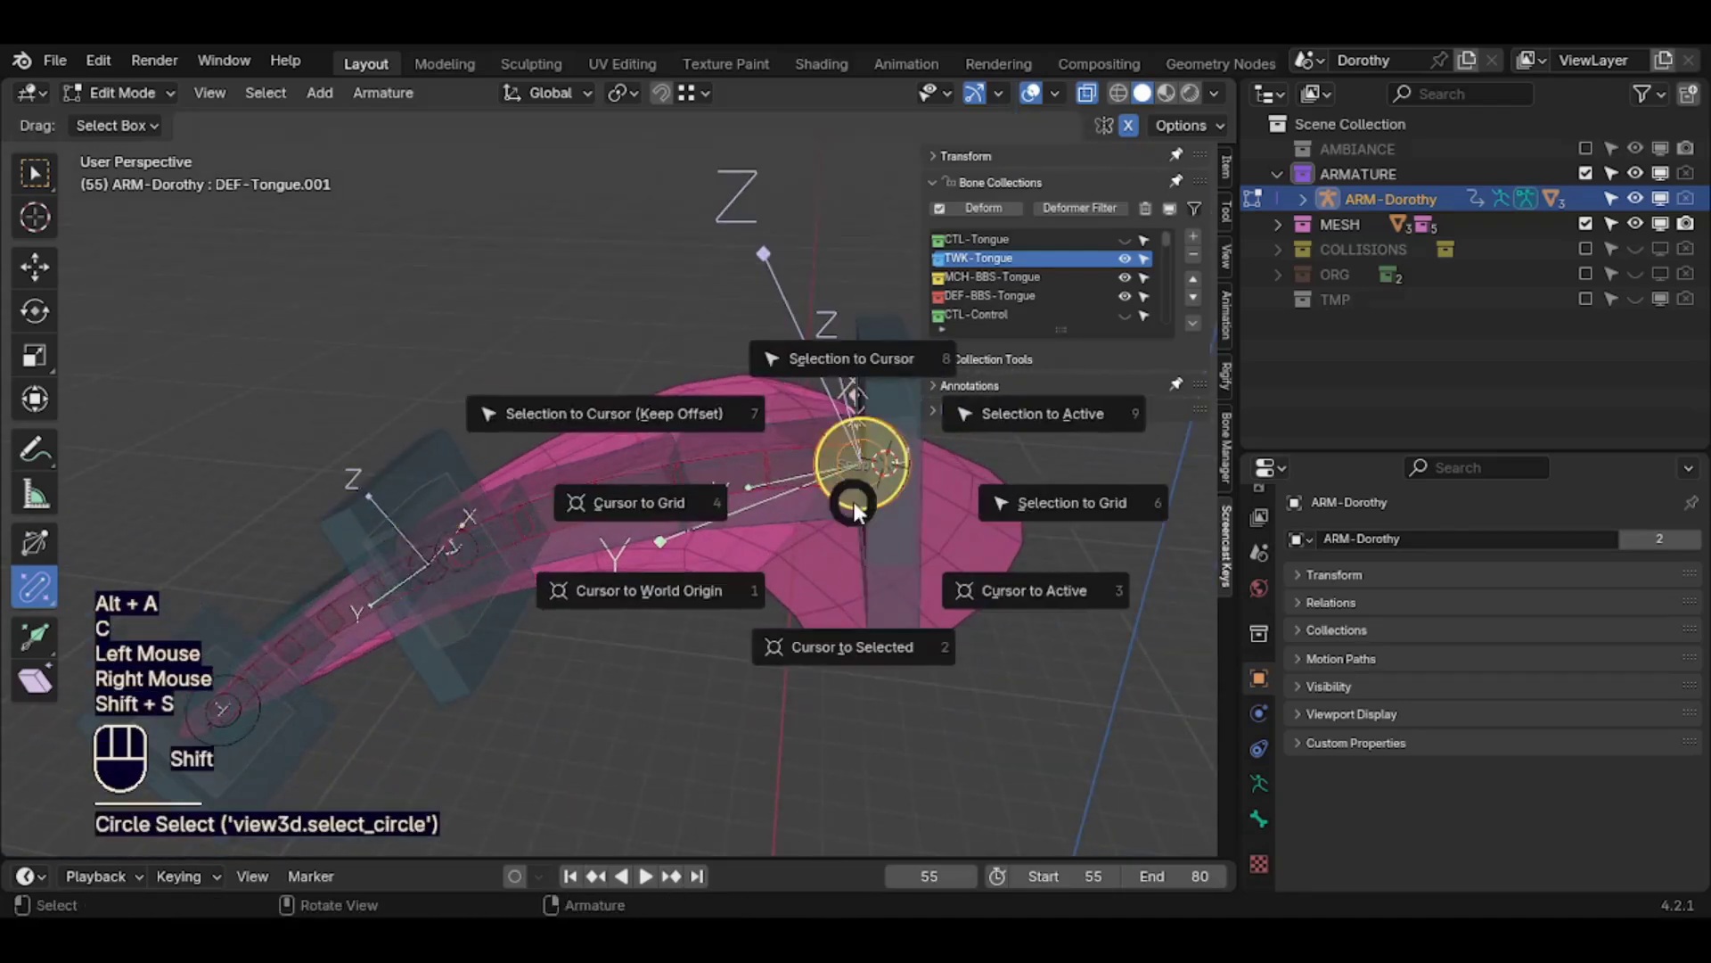
{"action": "left_click", "coordinate": [862, 510]}
Circle-select only the joint just beyond the head of DEF-Tongue.001, inside the base tweak bone
{"action": "key", "text": "alt+a"}
{"action": "key", "text": "c"}
{"action": "middle_click_drag", "start_coordinate": [856, 466], "coordinate": [767, 541]}
{"action": "right_click", "coordinate": [778, 479]}
{"action": "key", "text": "c"}
{"action": "left_click", "coordinate": [772, 482]}
{"action": "right_click", "coordinate": [772, 481]}
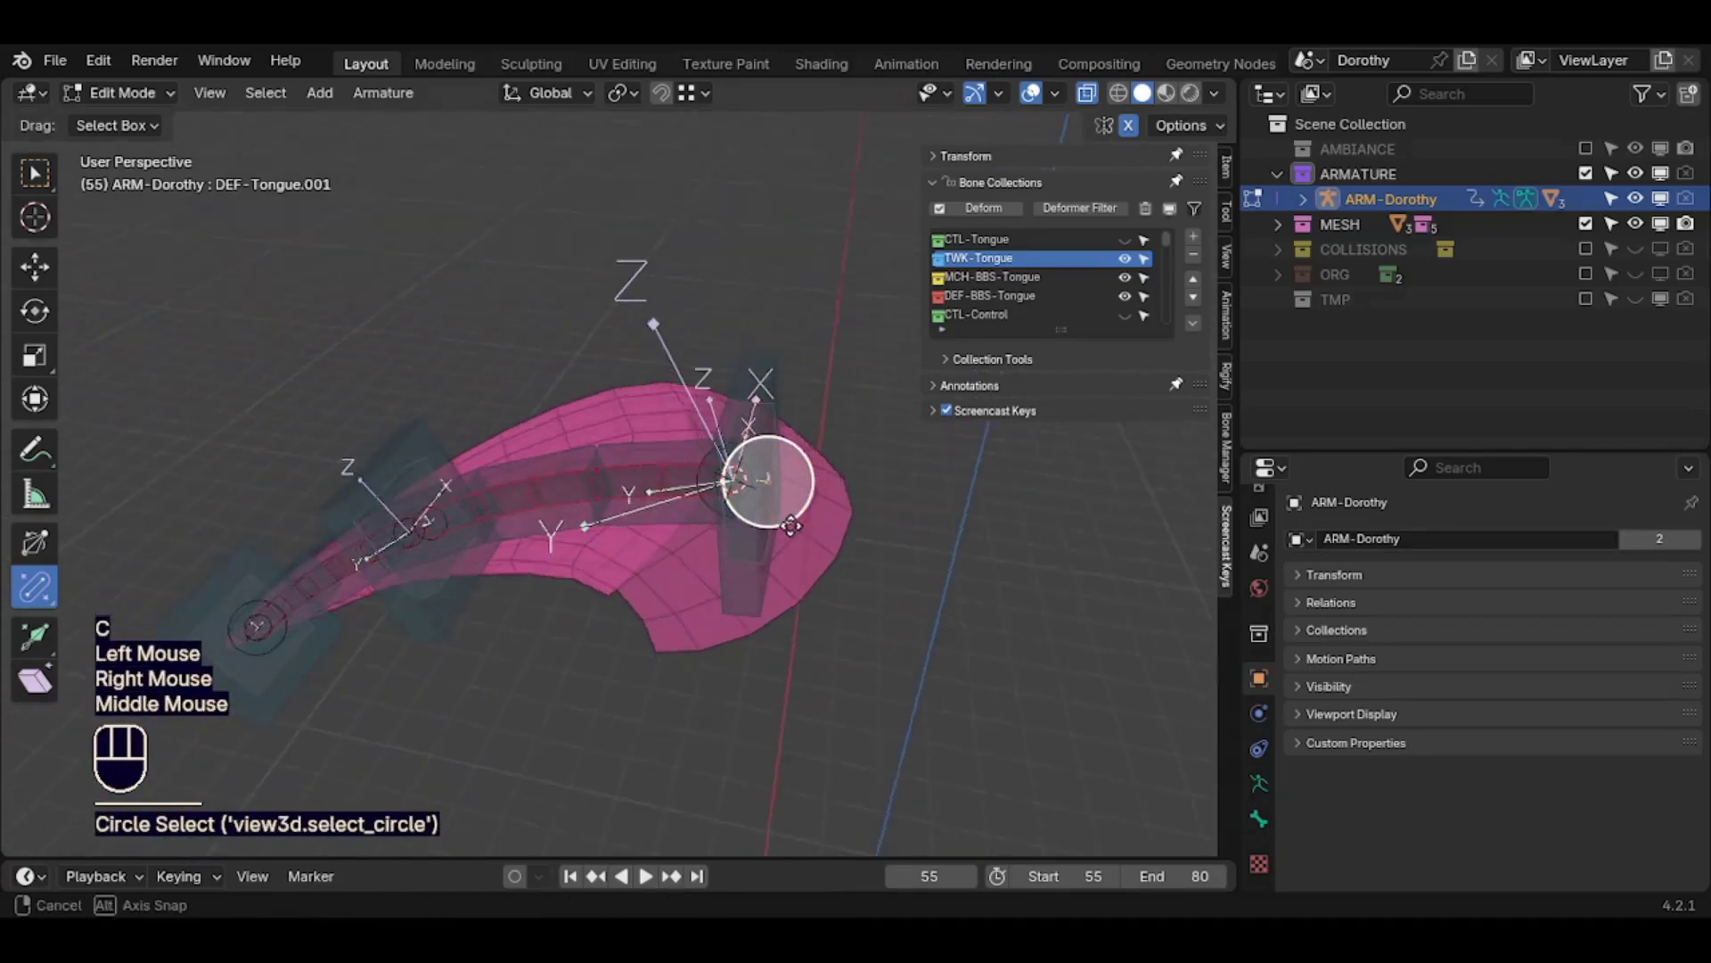
{"action": "scroll", "coordinate": [806, 491], "scroll_direction": "up", "scroll_amount": 1}
{"action": "mouse_move", "coordinate": [811, 494]}
{"action": "middle_mouse_down"}
{"action": "mouse_move", "coordinate": [597, 588]}
{"action": "mouse_move", "coordinate": [765, 532]}
{"action": "mouse_move", "coordinate": [806, 486]}
{"action": "middle_mouse_up"}
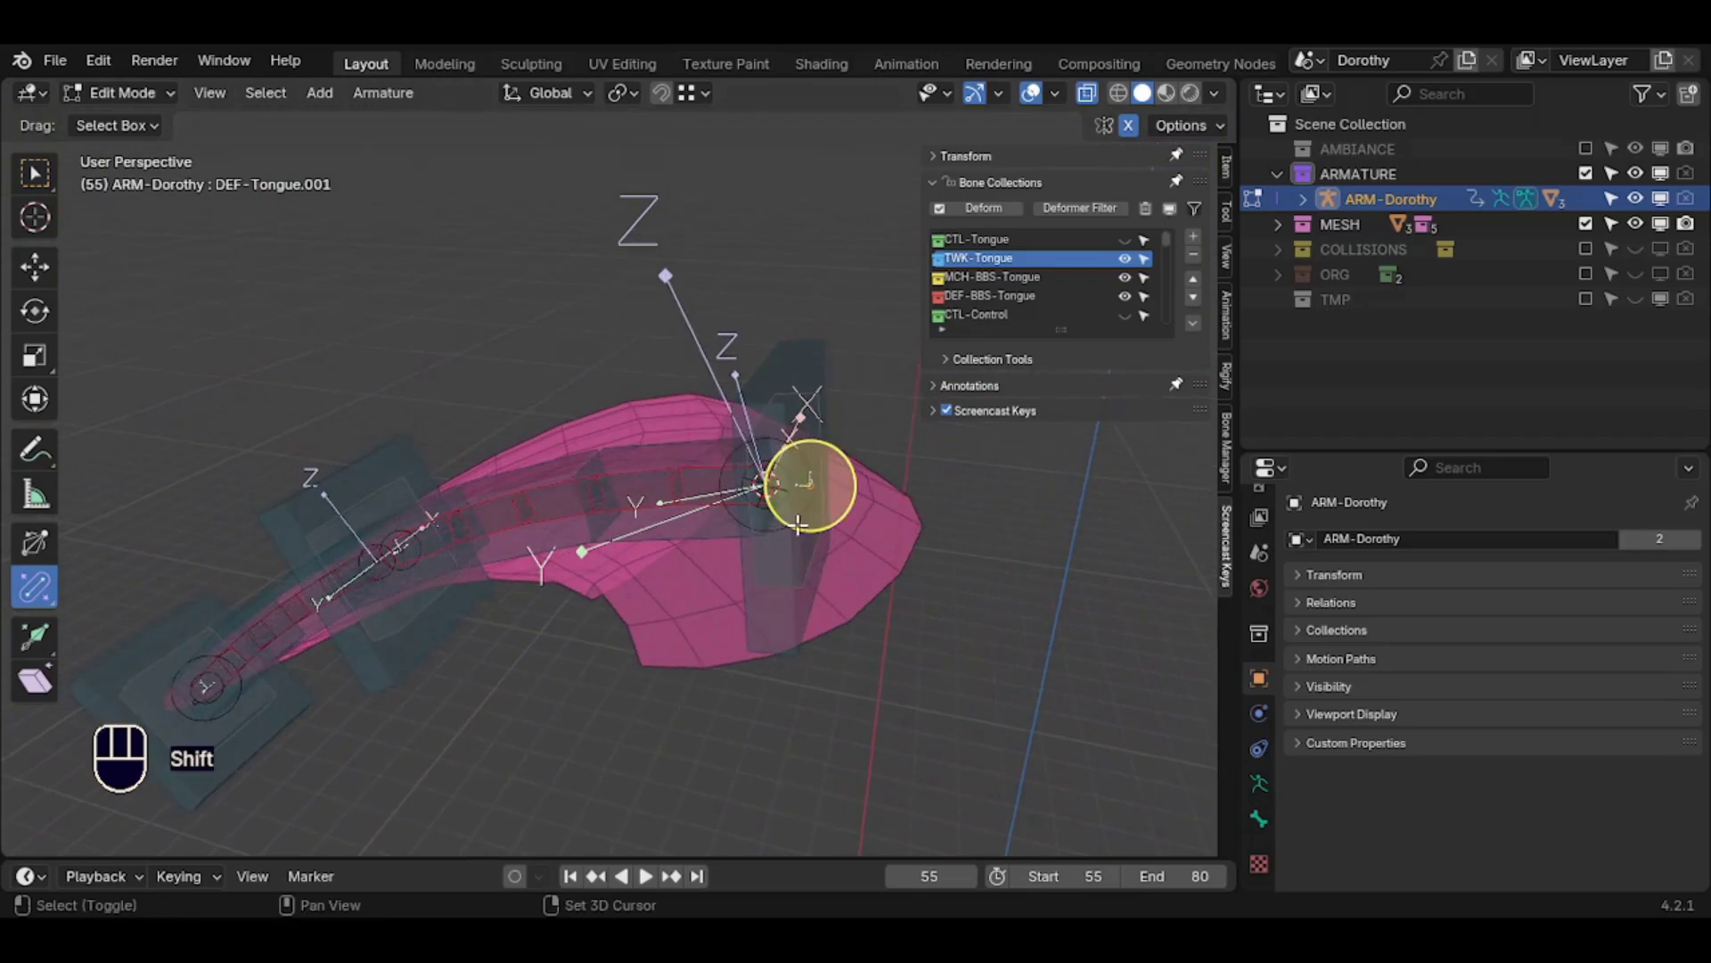
Snap the 3D cursor to the selected joint, add a new bone there and hide the DEF-BBS-Tongue collection
{"action": "scroll", "coordinate": [785, 401], "scroll_direction": "down", "scroll_amount": 1}
{"action": "middle_click_drag", "start_coordinate": [785, 401], "coordinate": [789, 379]}
{"action": "key", "text": "shift+a"}
{"action": "left_click", "coordinate": [1125, 296]}
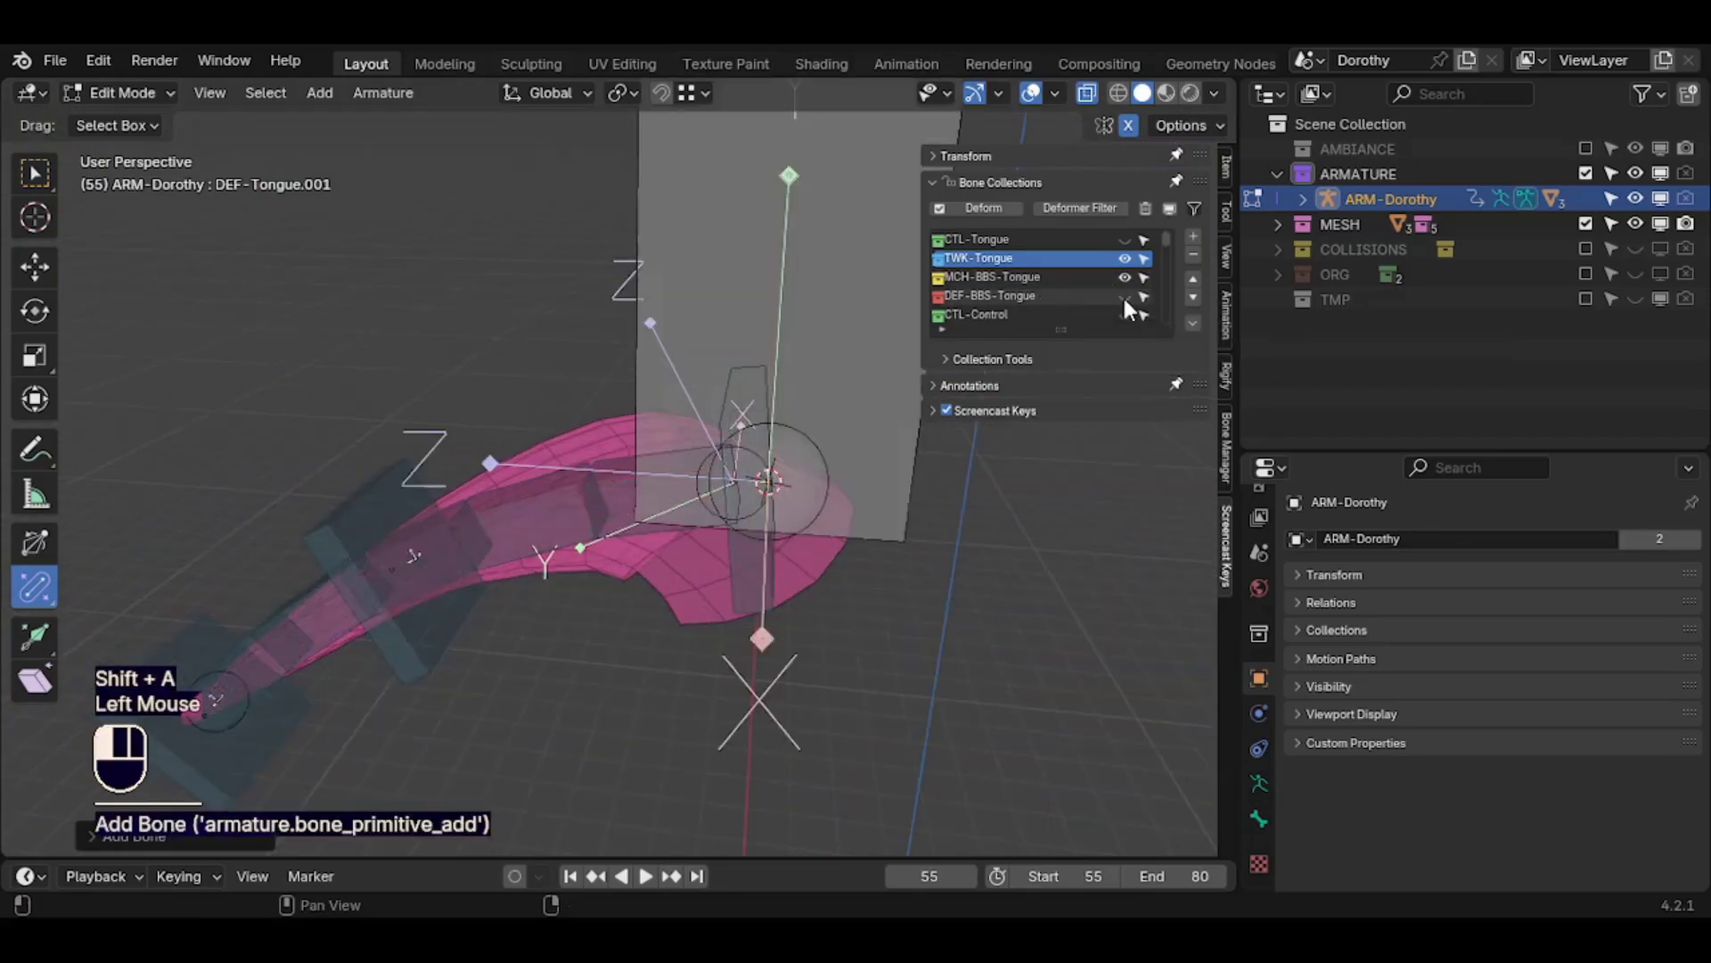
Set the transform pivot to Individual Origins and scale the new bone down to a much shorter length
{"action": "scroll", "coordinate": [613, 392], "scroll_direction": "down", "scroll_amount": 2}
{"action": "key", "text": "Escape"}
{"action": "middle_click_drag", "start_coordinate": [613, 392], "coordinate": [726, 426], "text": "shift"}
{"action": "key", "text": "less"}
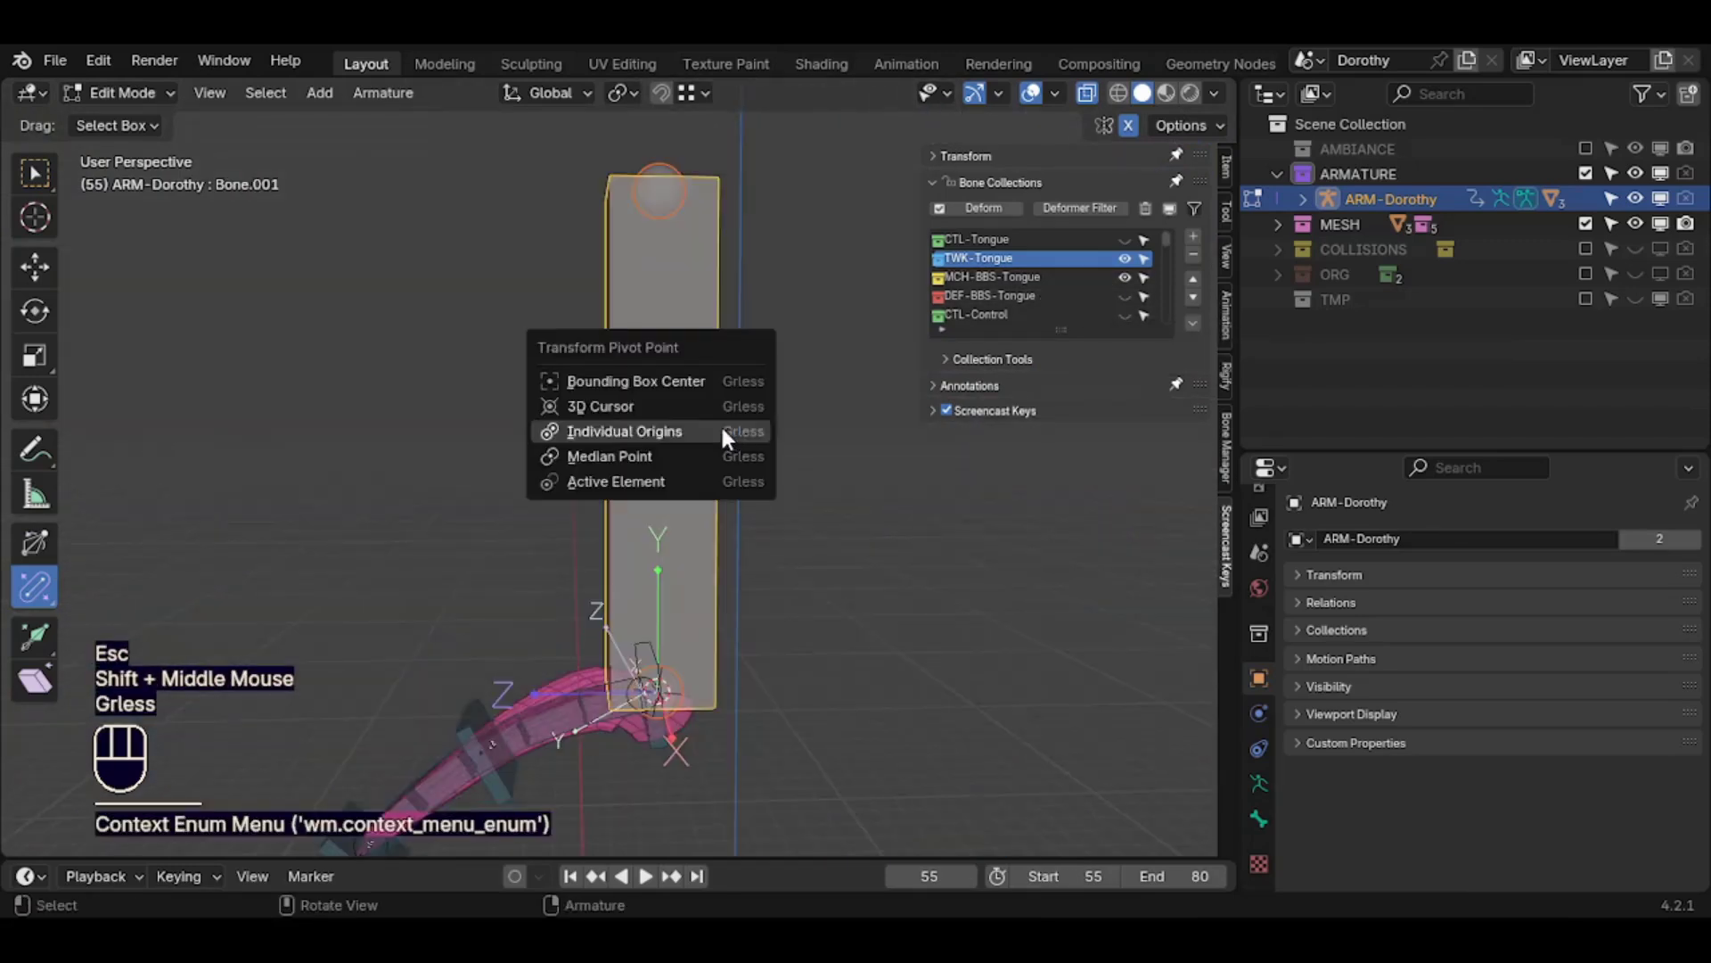
{"action": "left_click", "coordinate": [722, 431]}
{"action": "key", "text": "s"}
{"action": "left_click", "coordinate": [713, 669]}
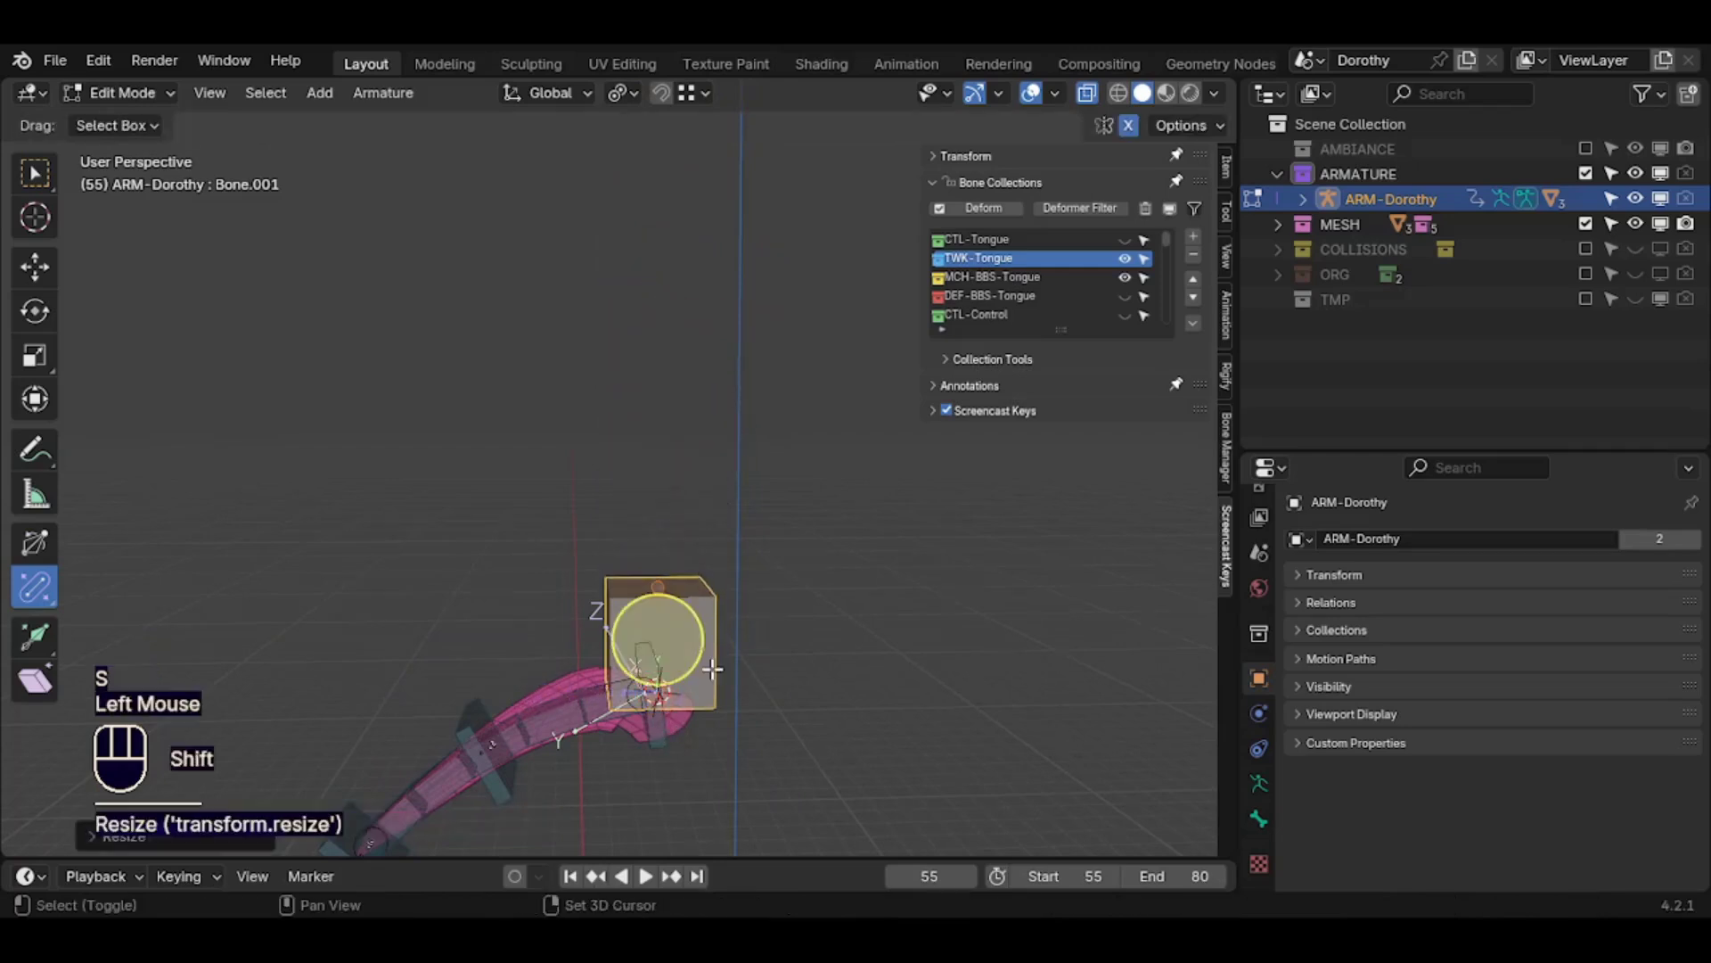
Thin the new bone's B-Bone display size to a slim stick and scale the bone down further
{"action": "key", "text": "ctrl+alt+s"}
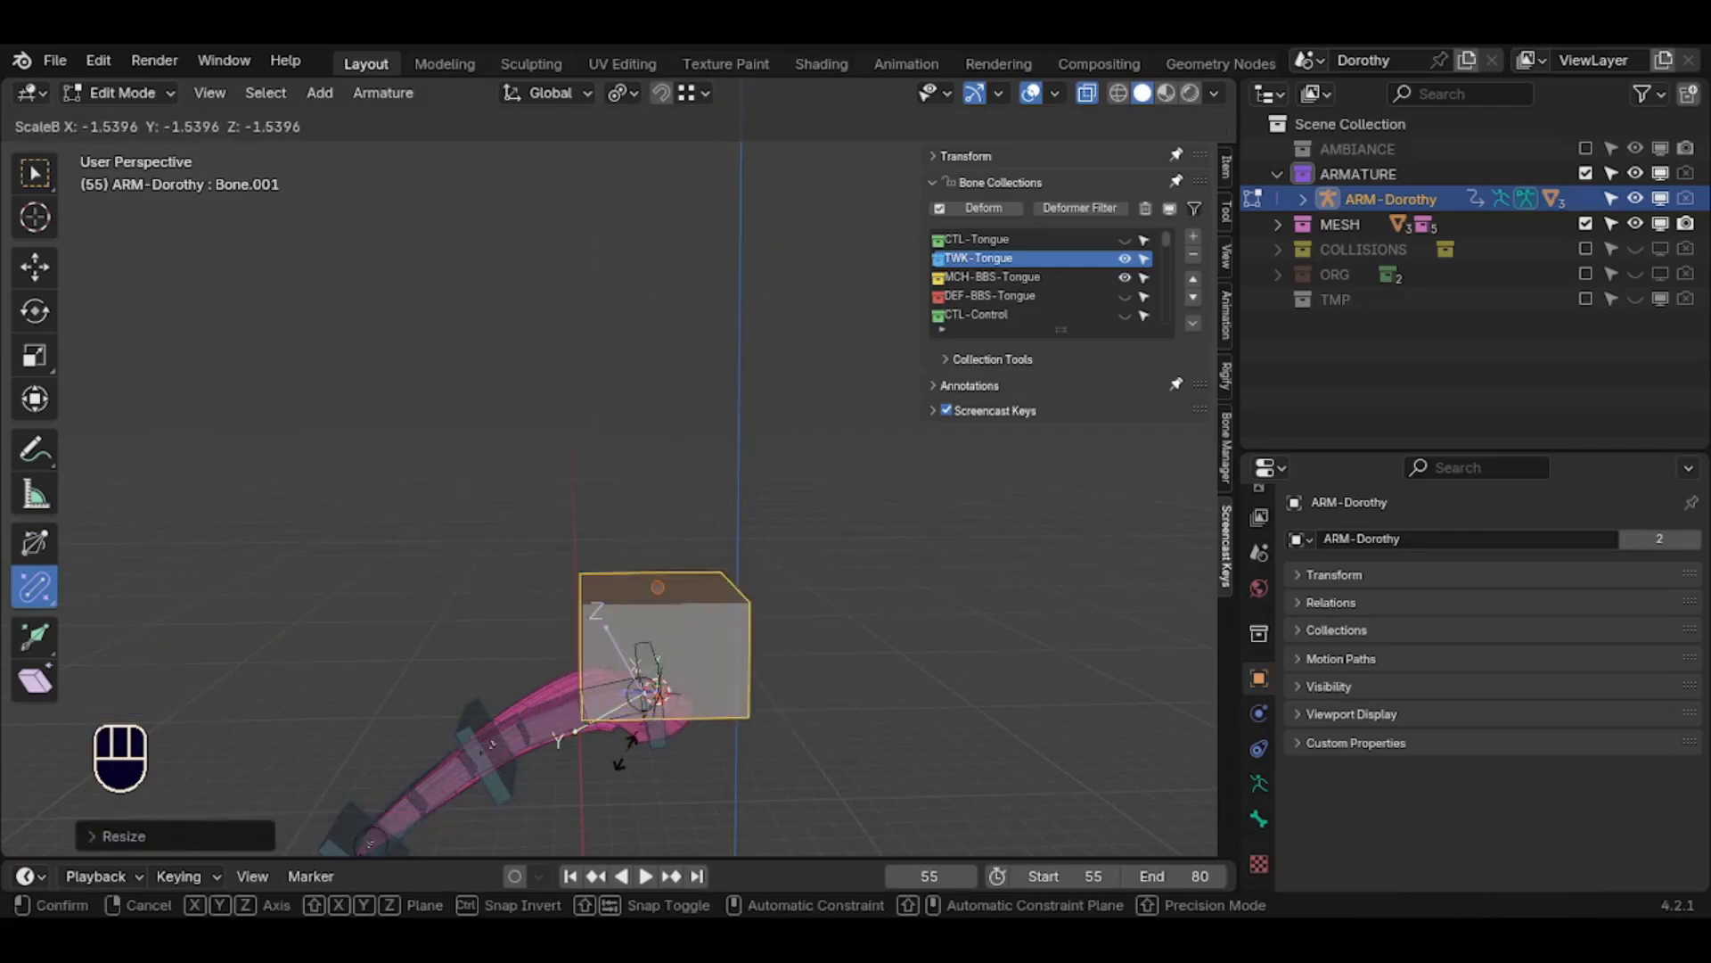
{"action": "left_click", "coordinate": [659, 702]}
{"action": "middle_click_drag", "start_coordinate": [661, 745], "coordinate": [656, 579], "text": "shift"}
{"action": "scroll", "coordinate": [656, 578], "scroll_direction": "up", "scroll_amount": 2}
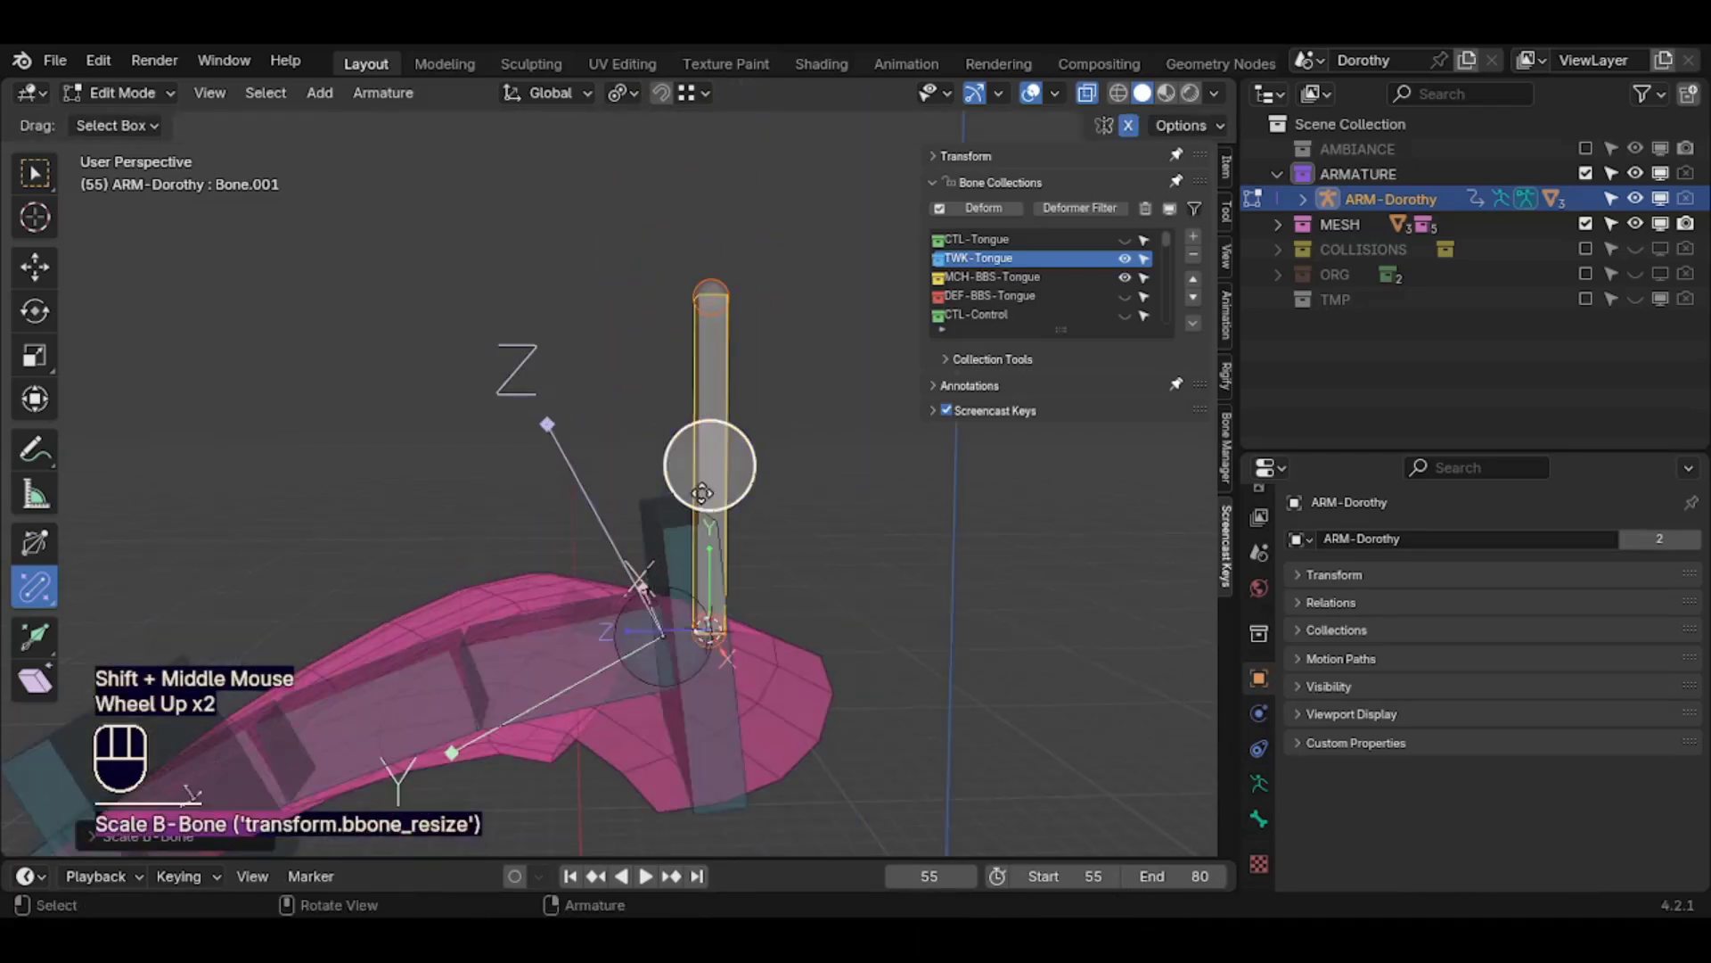
{"action": "key", "text": "s"}
{"action": "left_click", "coordinate": [788, 456]}
{"action": "middle_click_drag", "start_coordinate": [788, 456], "coordinate": [774, 500]}
{"action": "middle_click_drag", "start_coordinate": [774, 499], "coordinate": [772, 575], "text": "ctrl"}
{"action": "middle_click_drag", "start_coordinate": [772, 575], "coordinate": [914, 459], "text": "shift"}
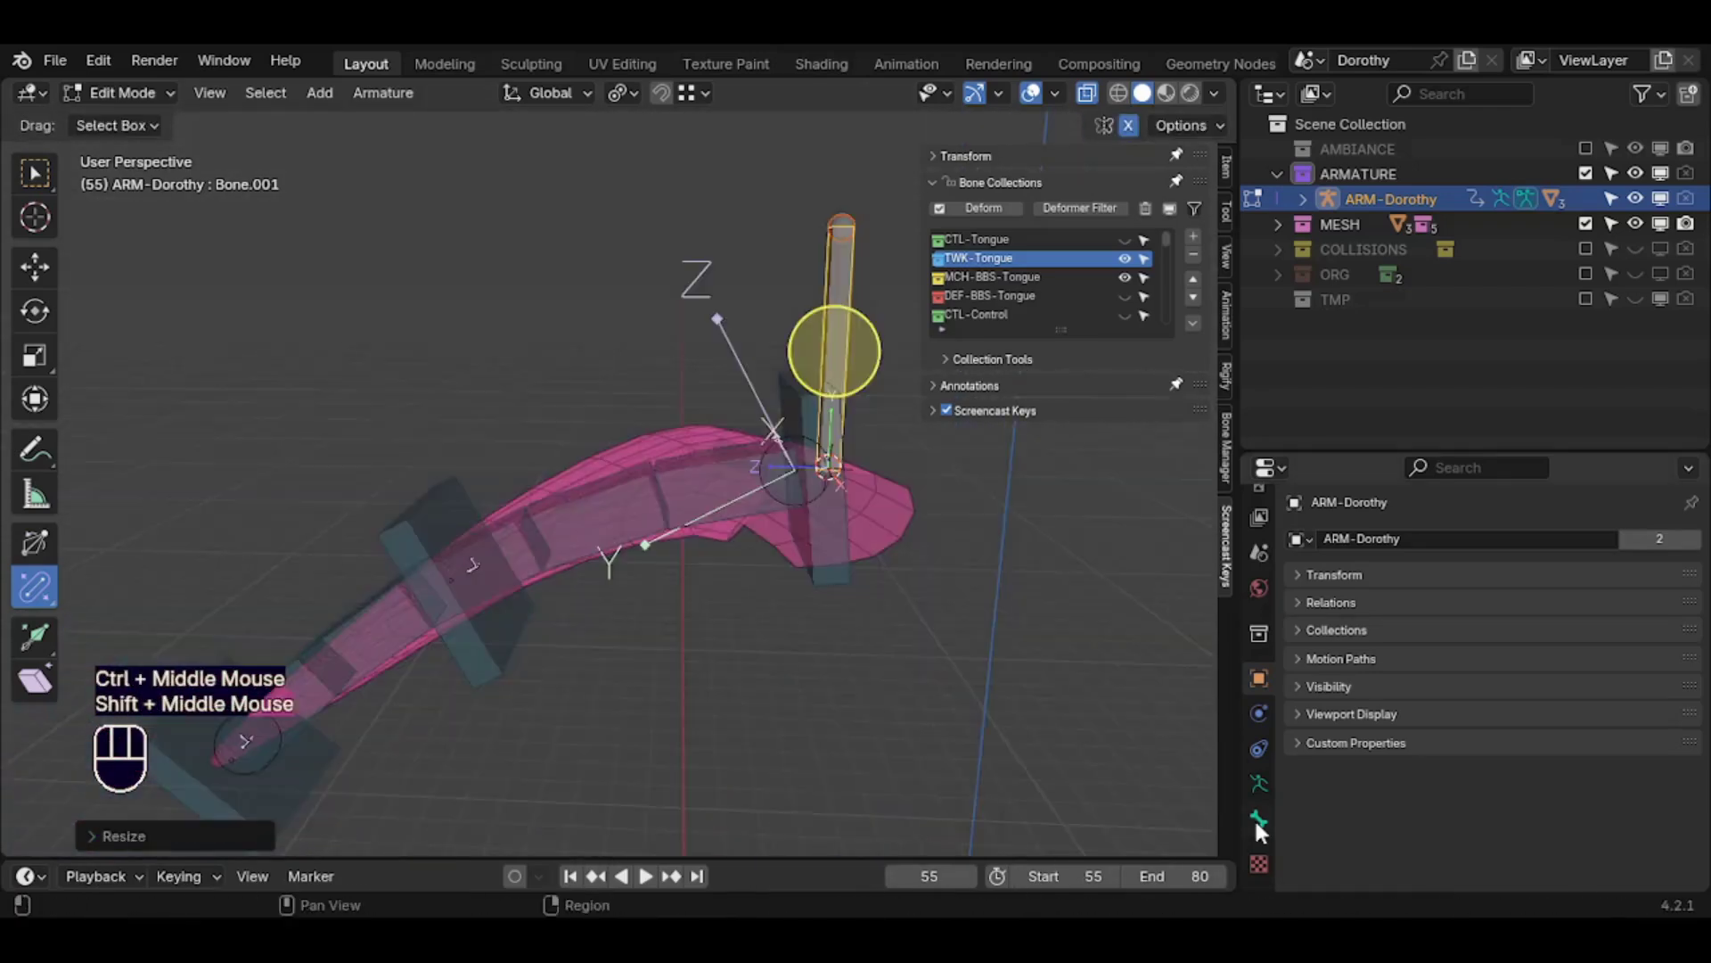
Switch to pose mode and set the new bone's Bone Color to 09 - Theme Color Set
{"action": "left_click", "coordinate": [1259, 819]}
{"action": "left_click", "coordinate": [1260, 818]}
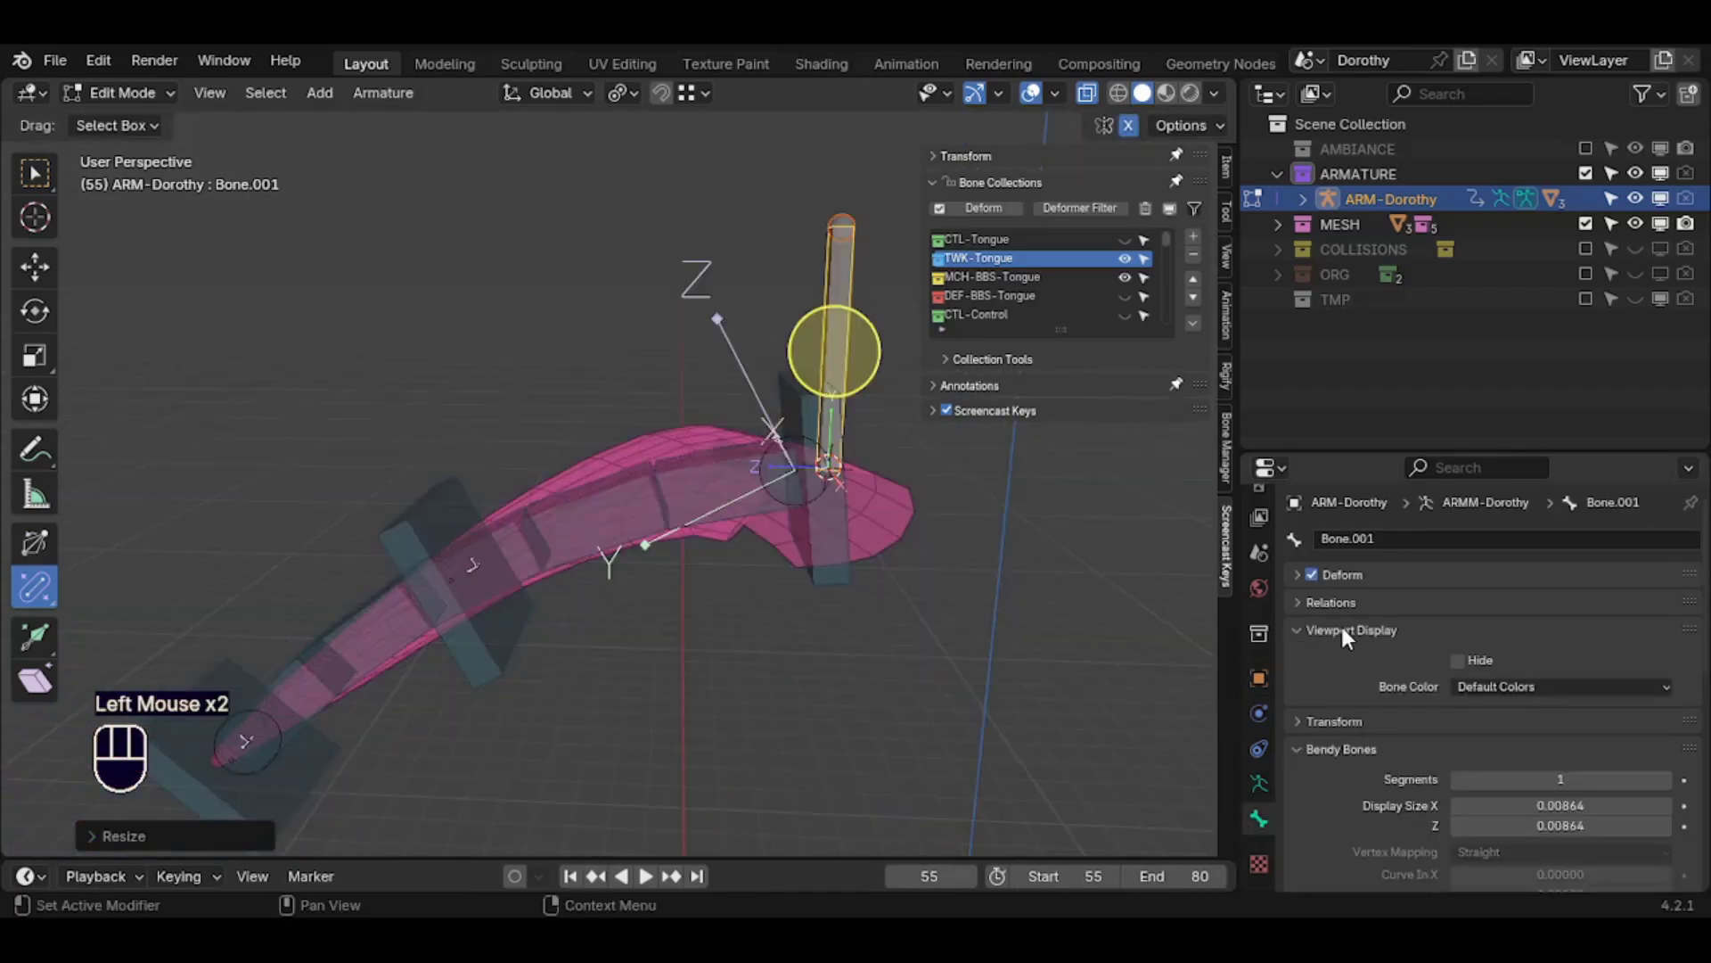
{"action": "left_click", "coordinate": [1479, 686], "text": "alt"}
{"action": "key", "text": "ctrl+Tab"}
{"action": "left_click", "coordinate": [1481, 687], "text": "alt"}
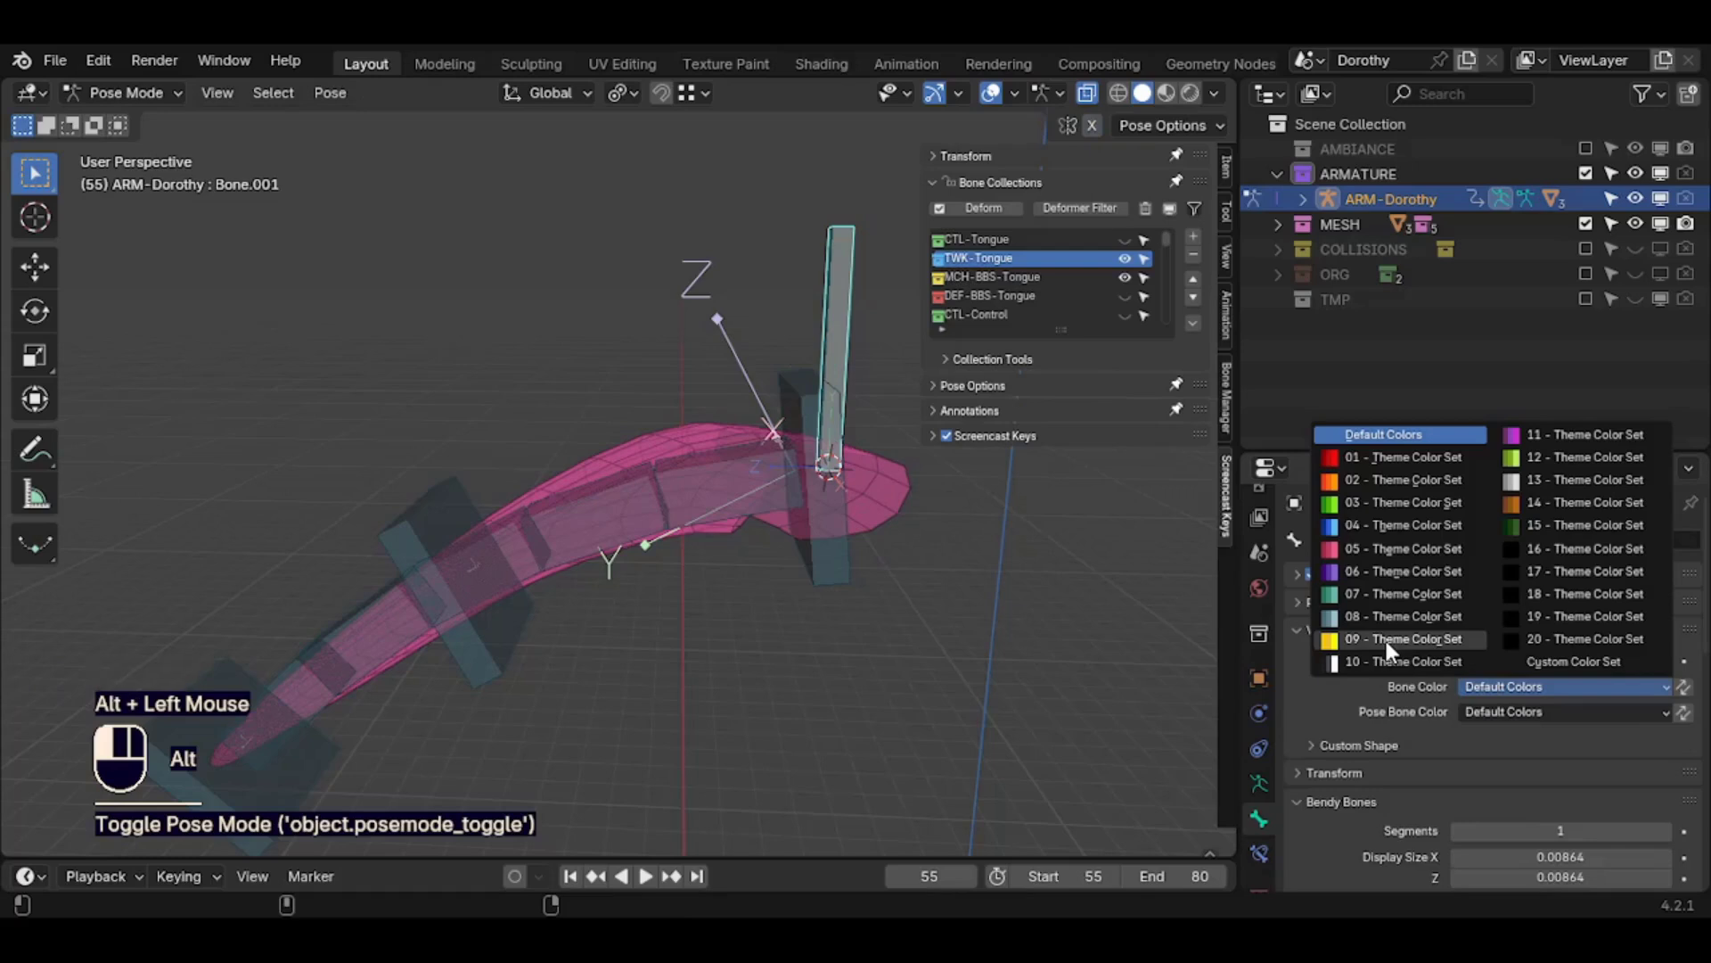
{"action": "left_click", "coordinate": [1387, 641], "text": "alt"}
{"action": "middle_click_drag", "start_coordinate": [720, 479], "coordinate": [779, 460], "text": "shift"}
Rename the new bone TWK-Tongue.001 and return to edit mode
{"action": "key", "text": "F2"}
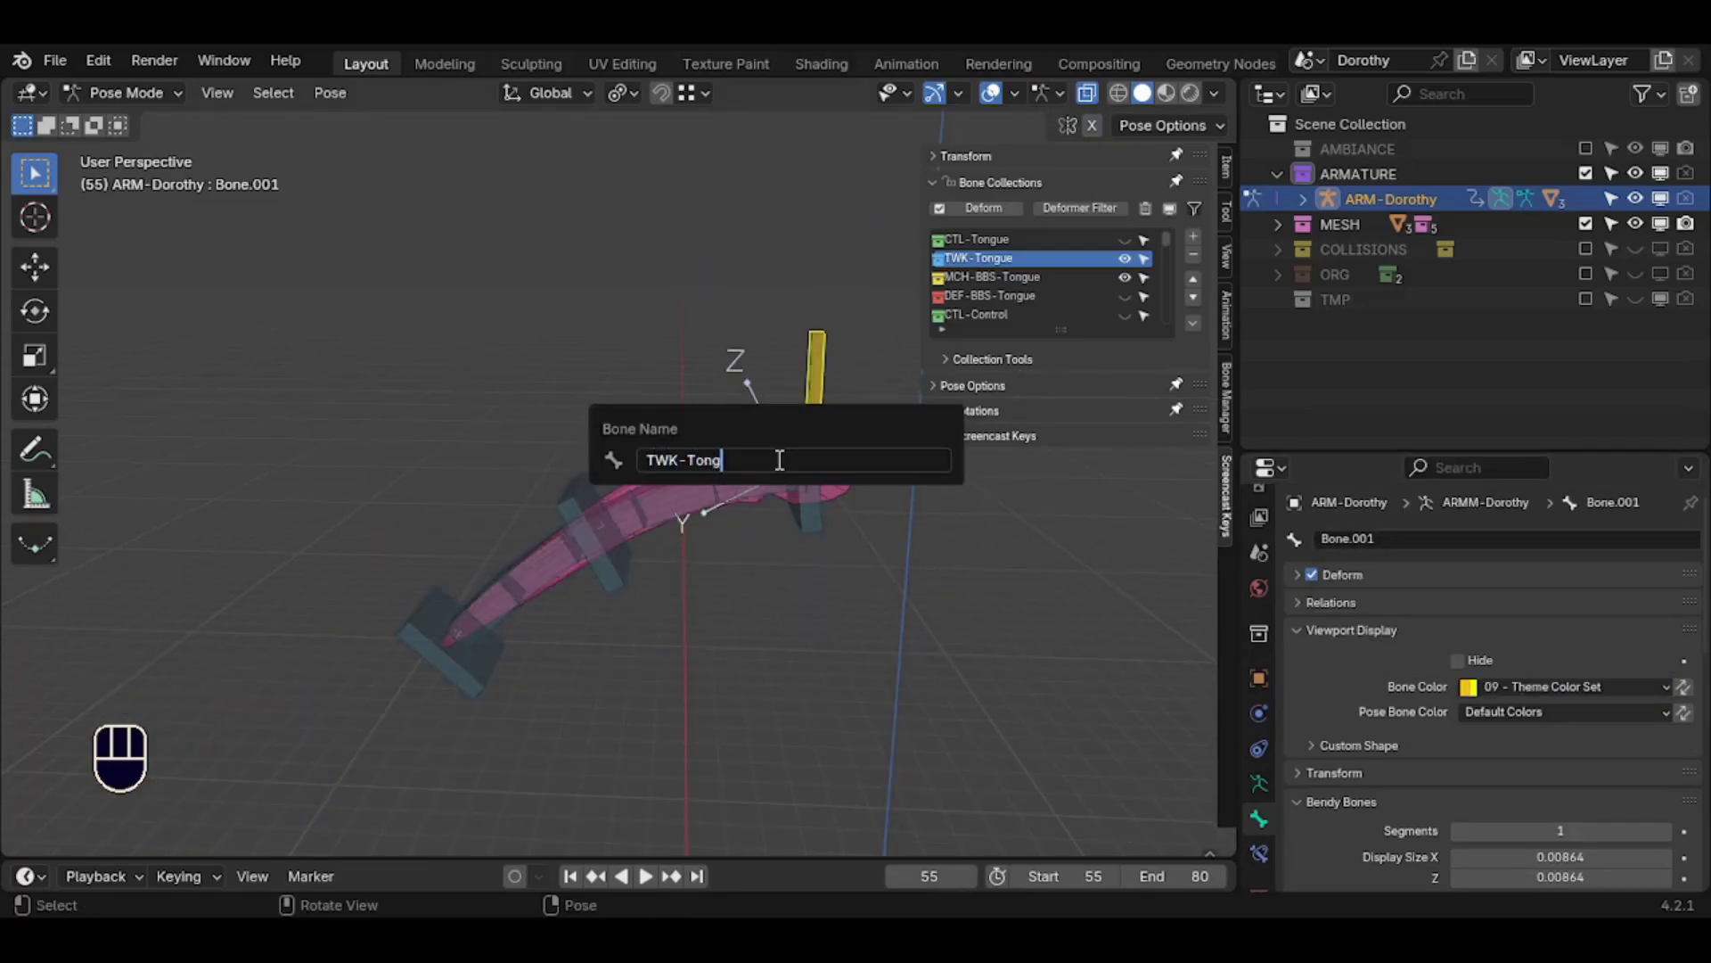
{"action": "type", "text": "TWK-Tongue.001"}
{"action": "key", "text": "Return"}
{"action": "key", "text": "Tab"}
{"action": "key", "text": "Tab"}
{"action": "key", "text": "Tab"}
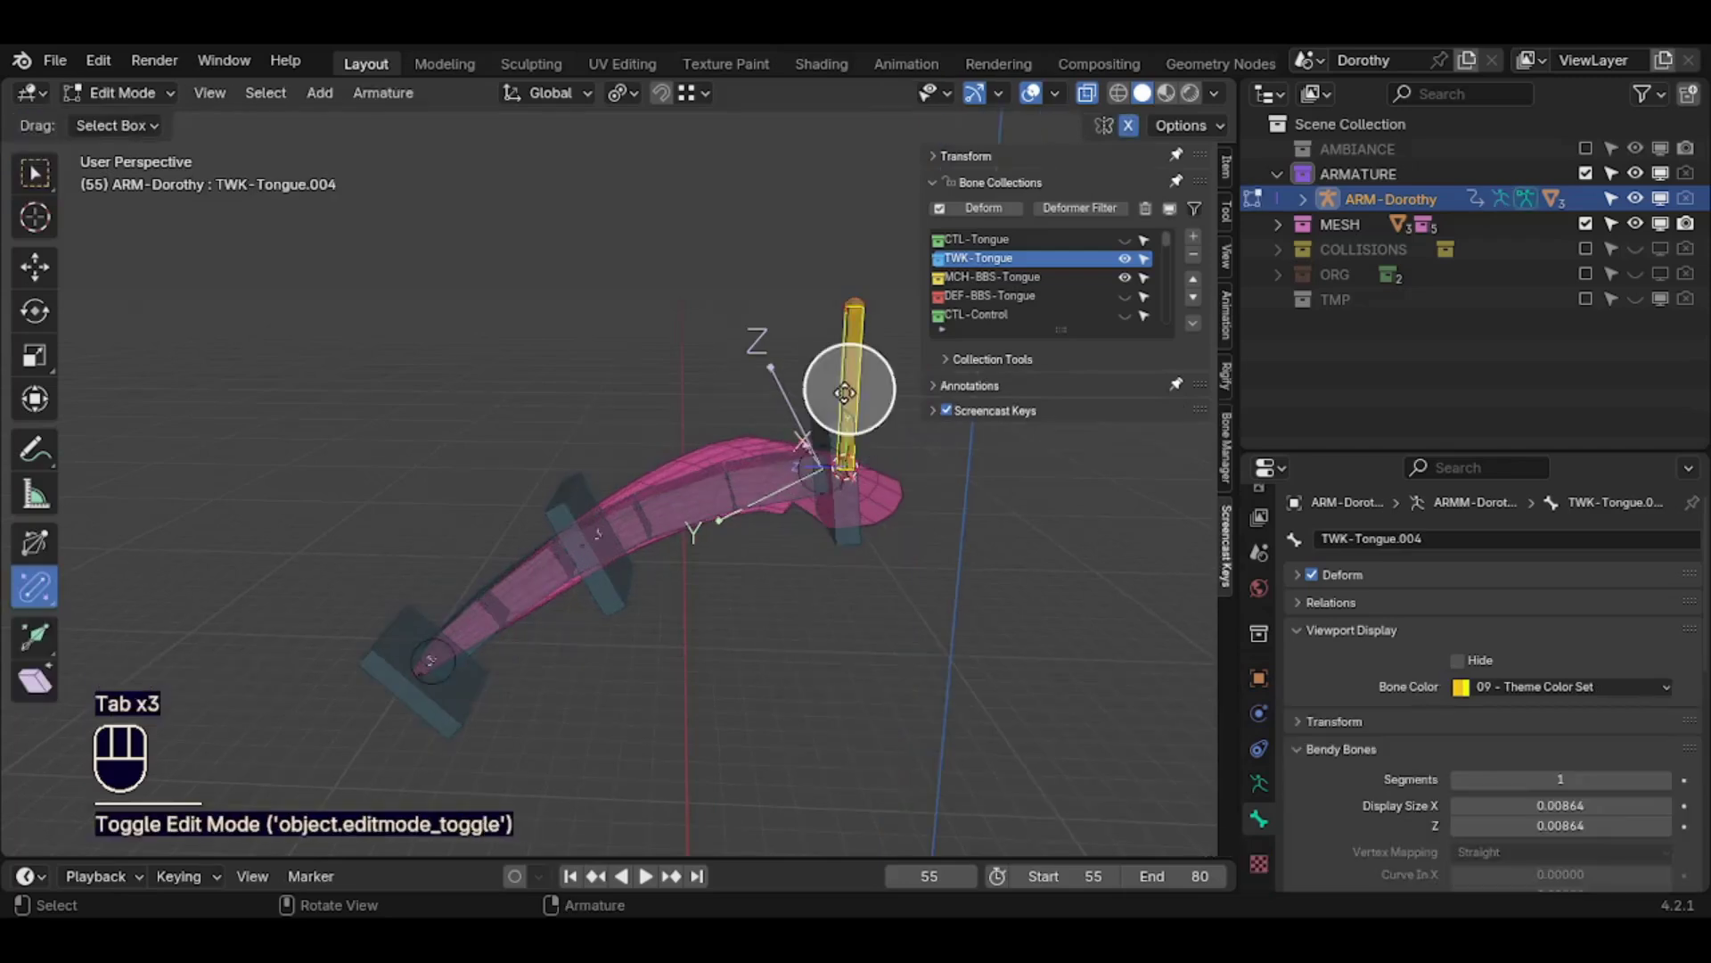
Duplicate the yellow tweak bone twice, placing one copy above the tongue's middle and one above its tip
{"action": "key", "text": "shift+d"}
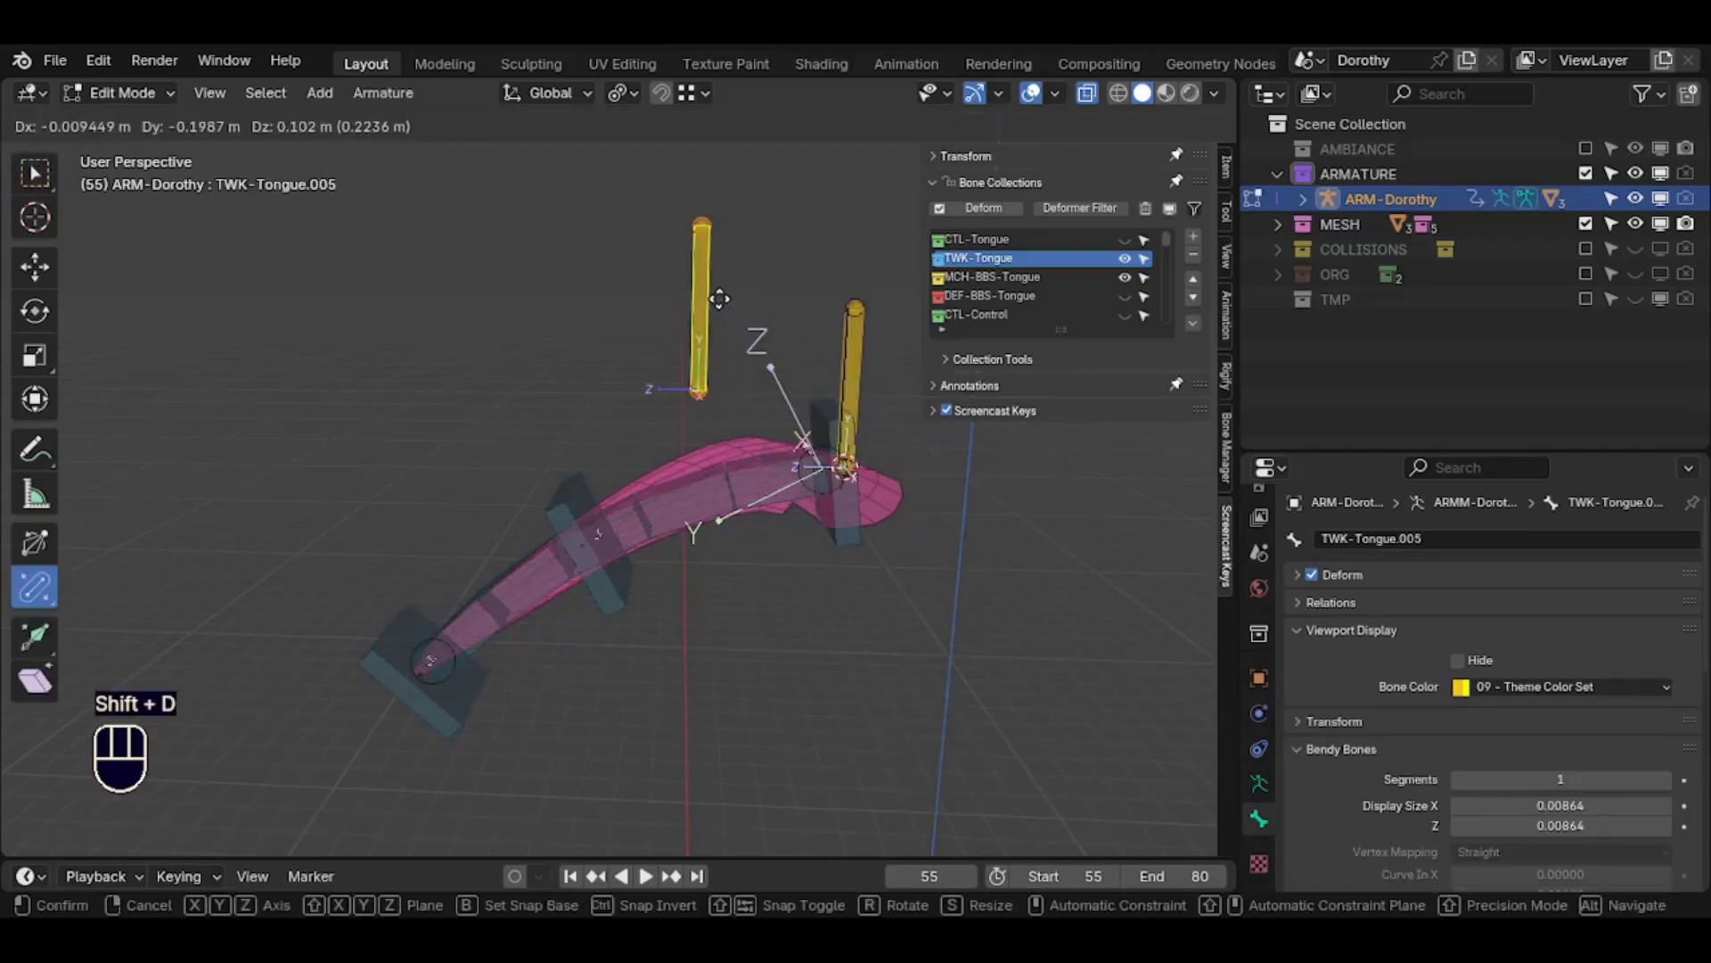
{"action": "left_click", "coordinate": [700, 303]}
{"action": "key", "text": "shift+d"}
{"action": "left_click", "coordinate": [352, 374]}
Rename the yellow tweak bone at the tongue's base TWK-BB-Tongue.001 and copy the name
{"action": "left_click", "coordinate": [858, 367]}
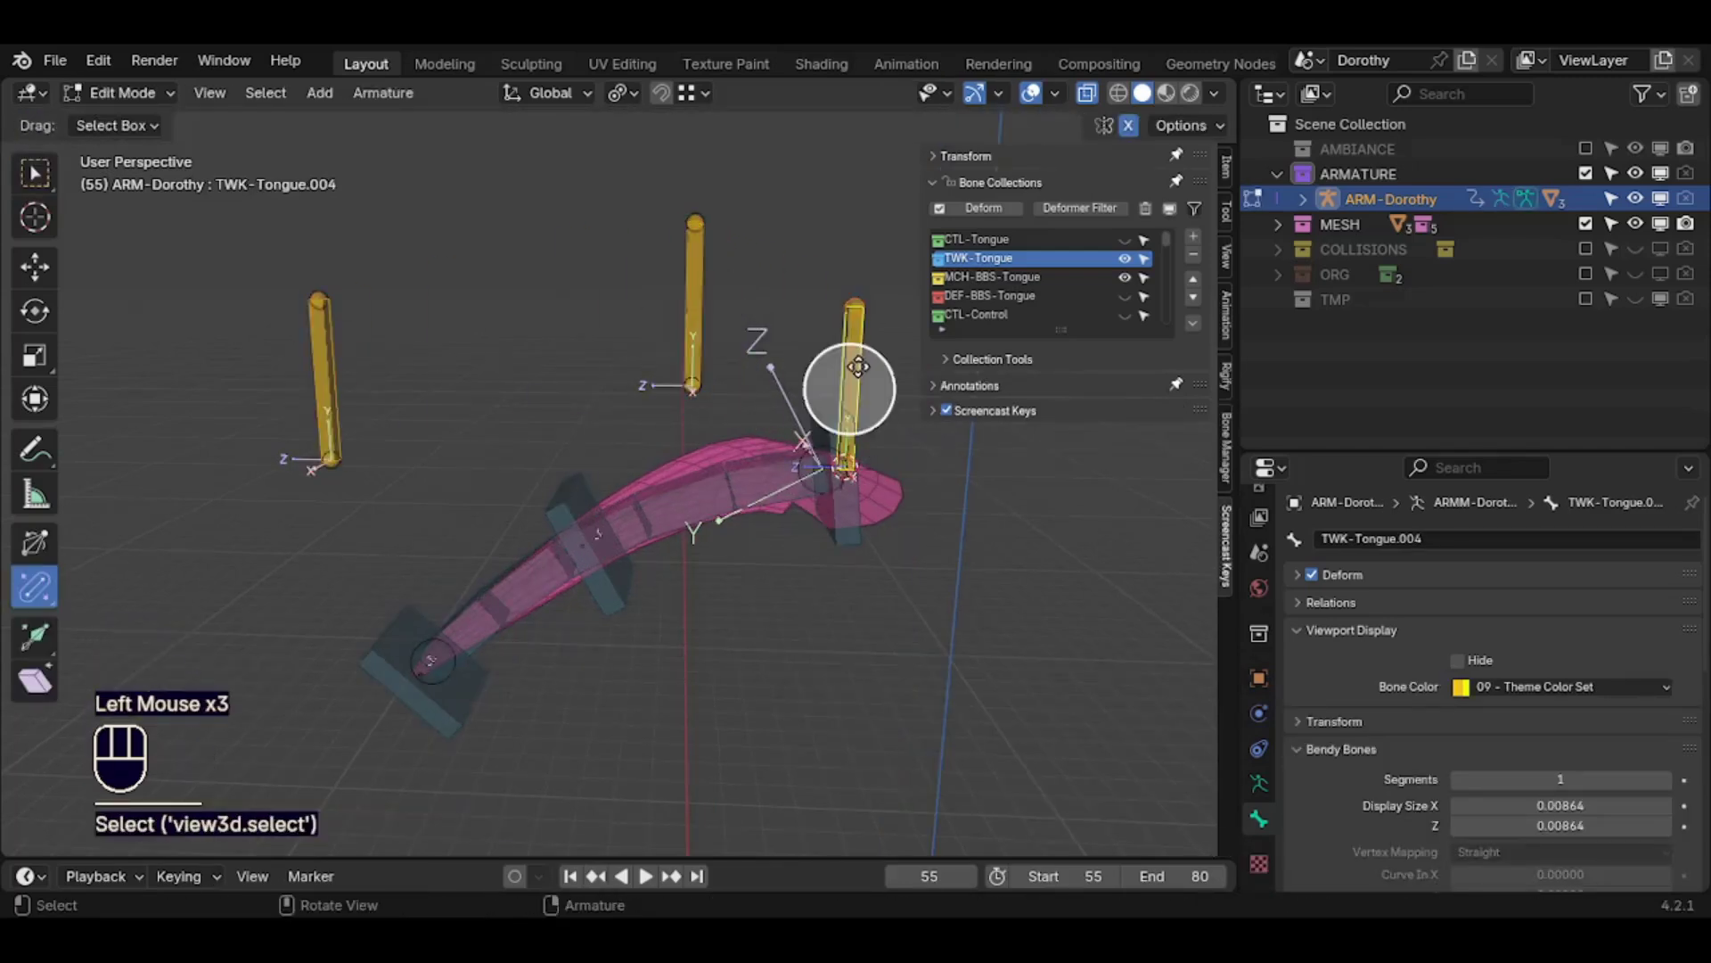
{"action": "key", "text": "F2"}
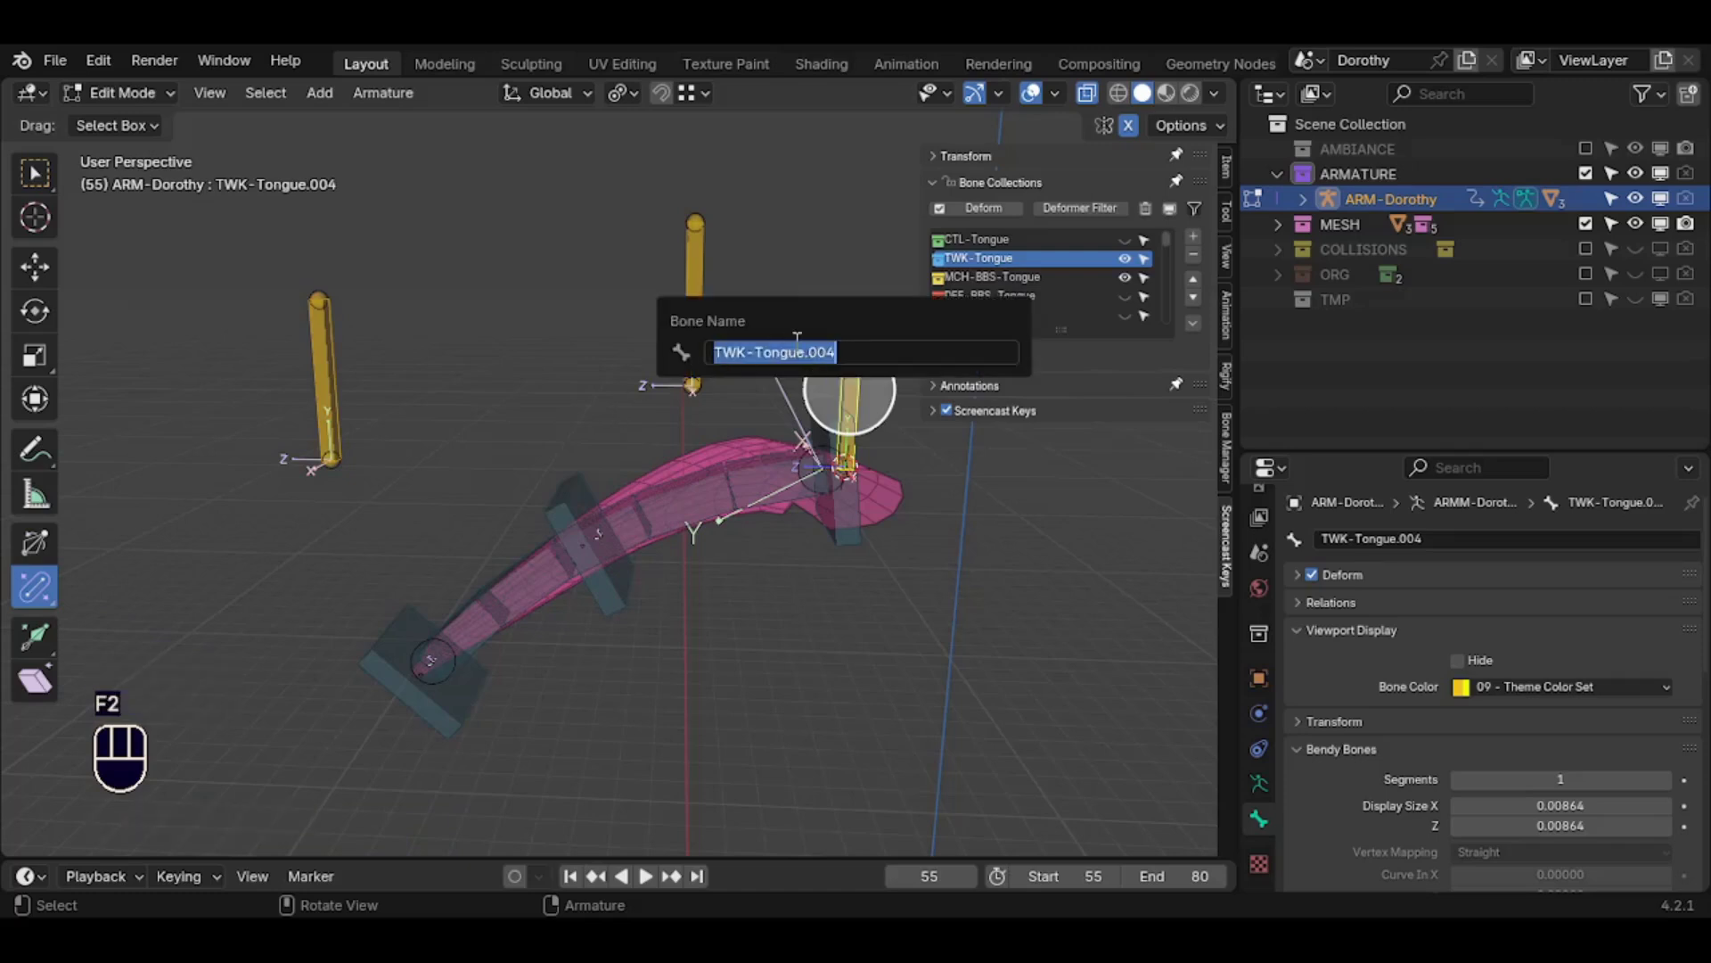
{"action": "type", "text": "BB-"}
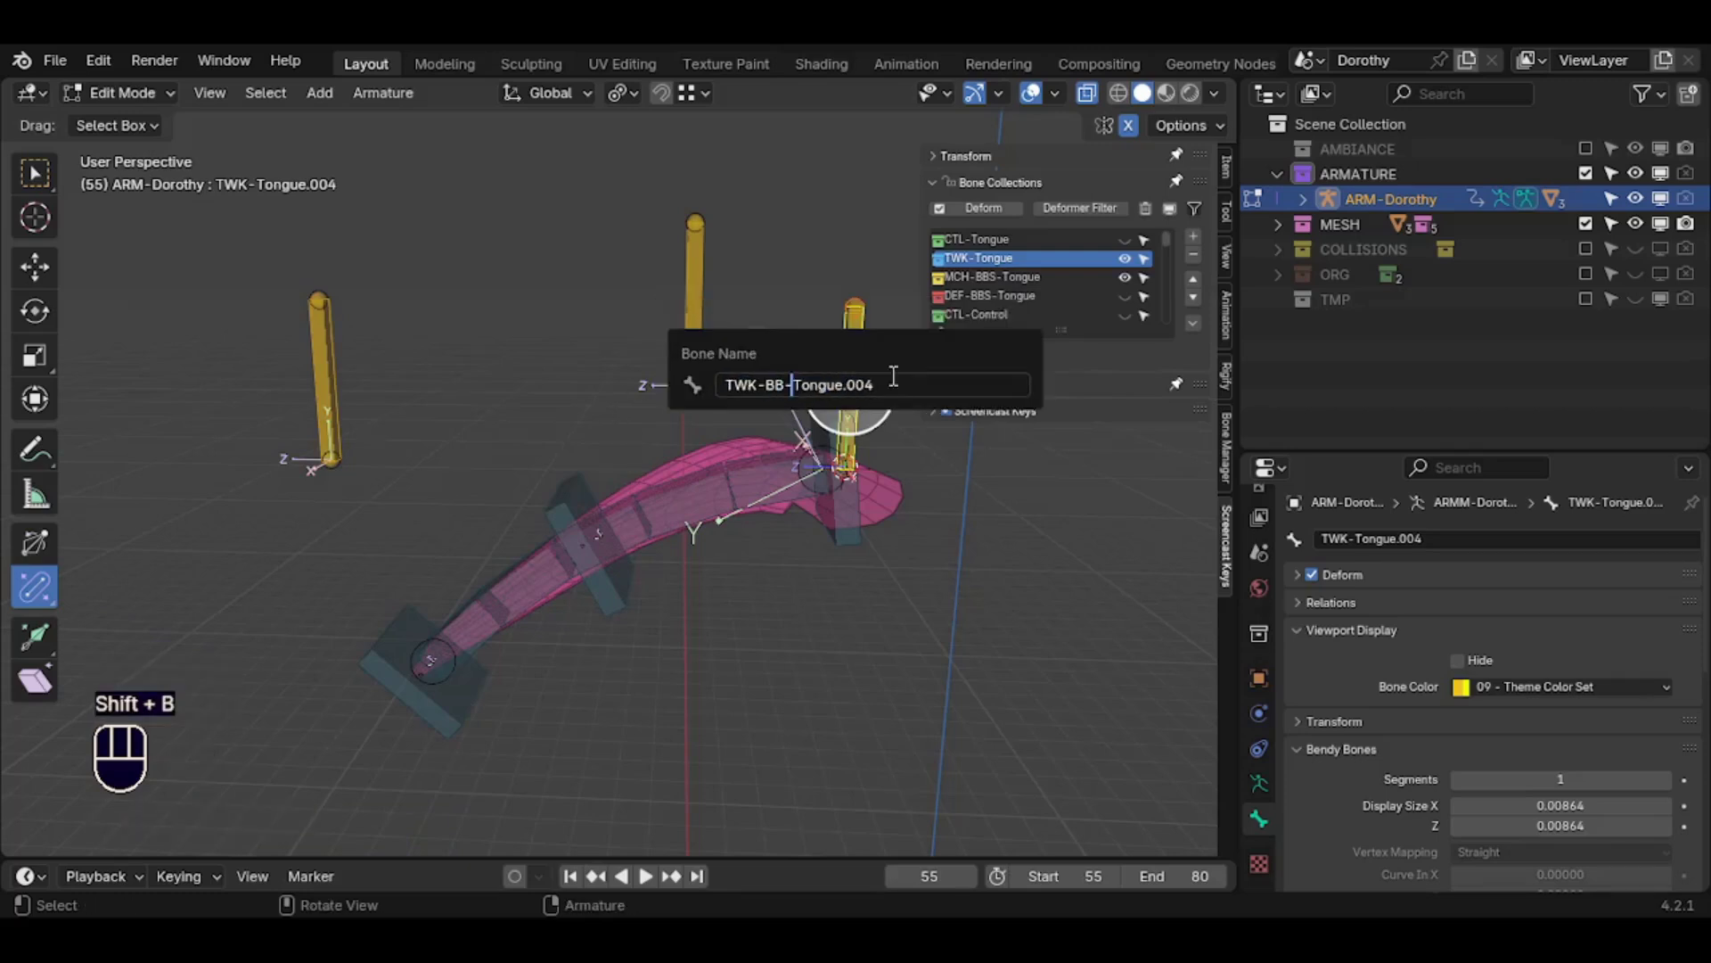
{"action": "key", "text": "ctrl+c"}
{"action": "key", "text": "Return"}
Rename the middle and tip copies with the copied name, giving TWK-BB-Tongue.002 and TWK-BB-Tongue.003
{"action": "left_click", "coordinate": [693, 310]}
{"action": "key", "text": "F2"}
{"action": "key", "text": "ctrl+v"}
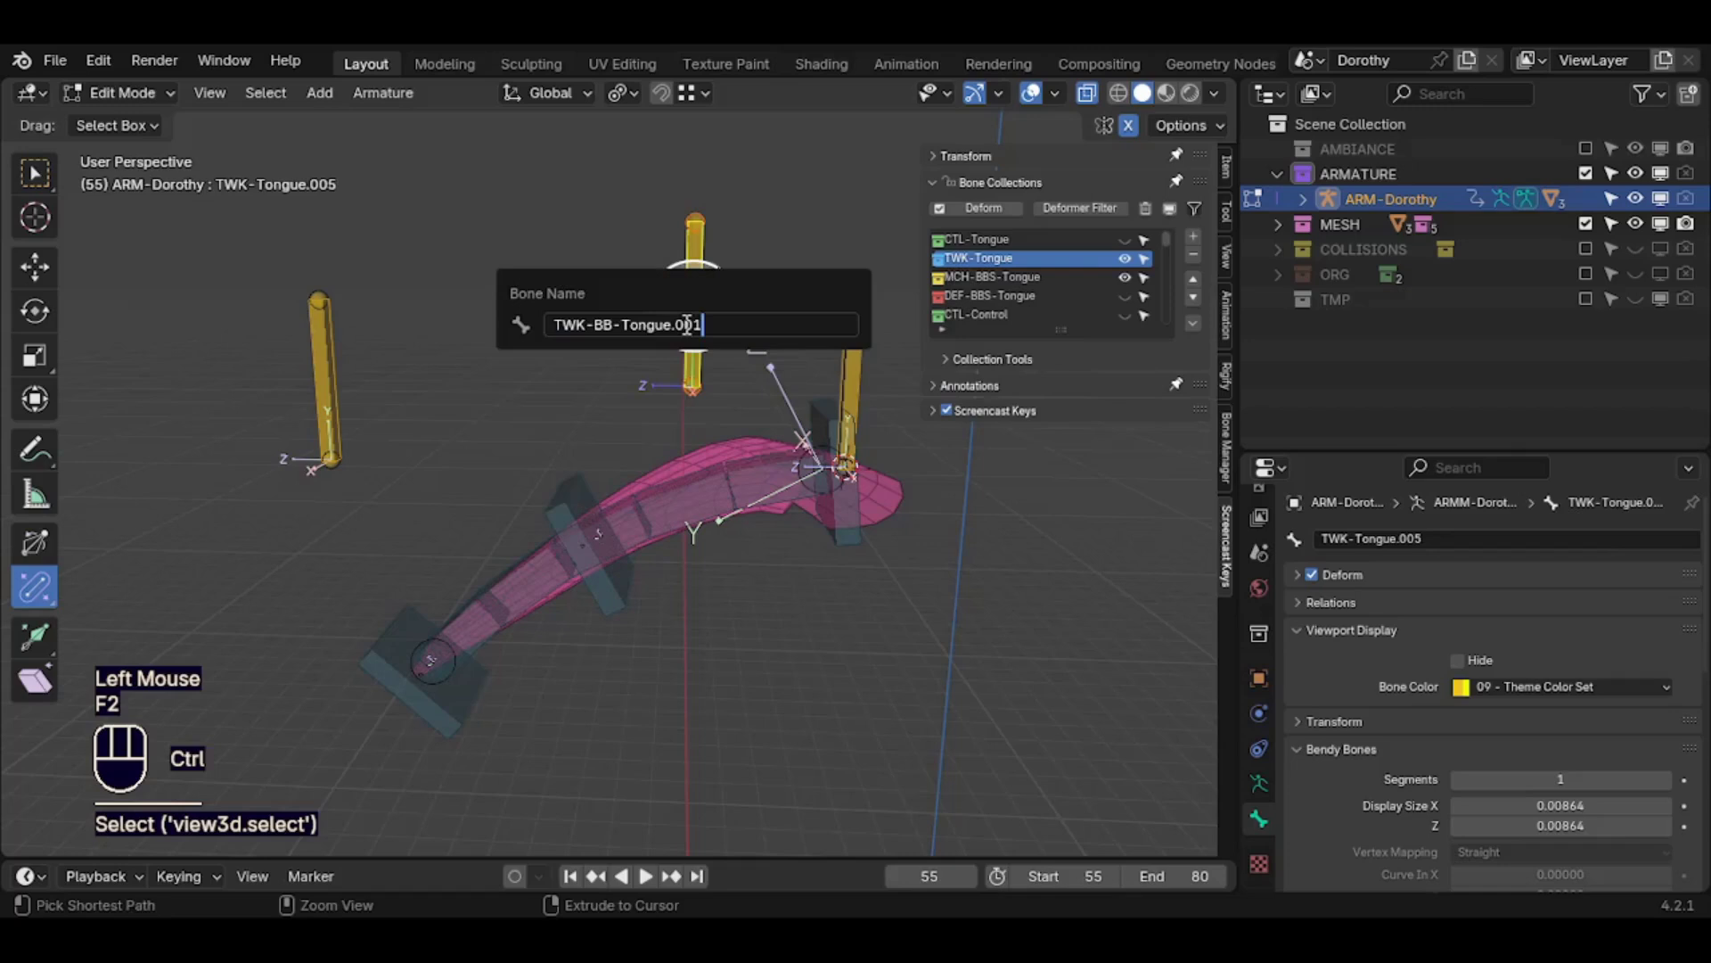
{"action": "key", "text": "Return"}
{"action": "left_click", "coordinate": [327, 378]}
{"action": "key", "text": "F2"}
{"action": "key", "text": "Return"}
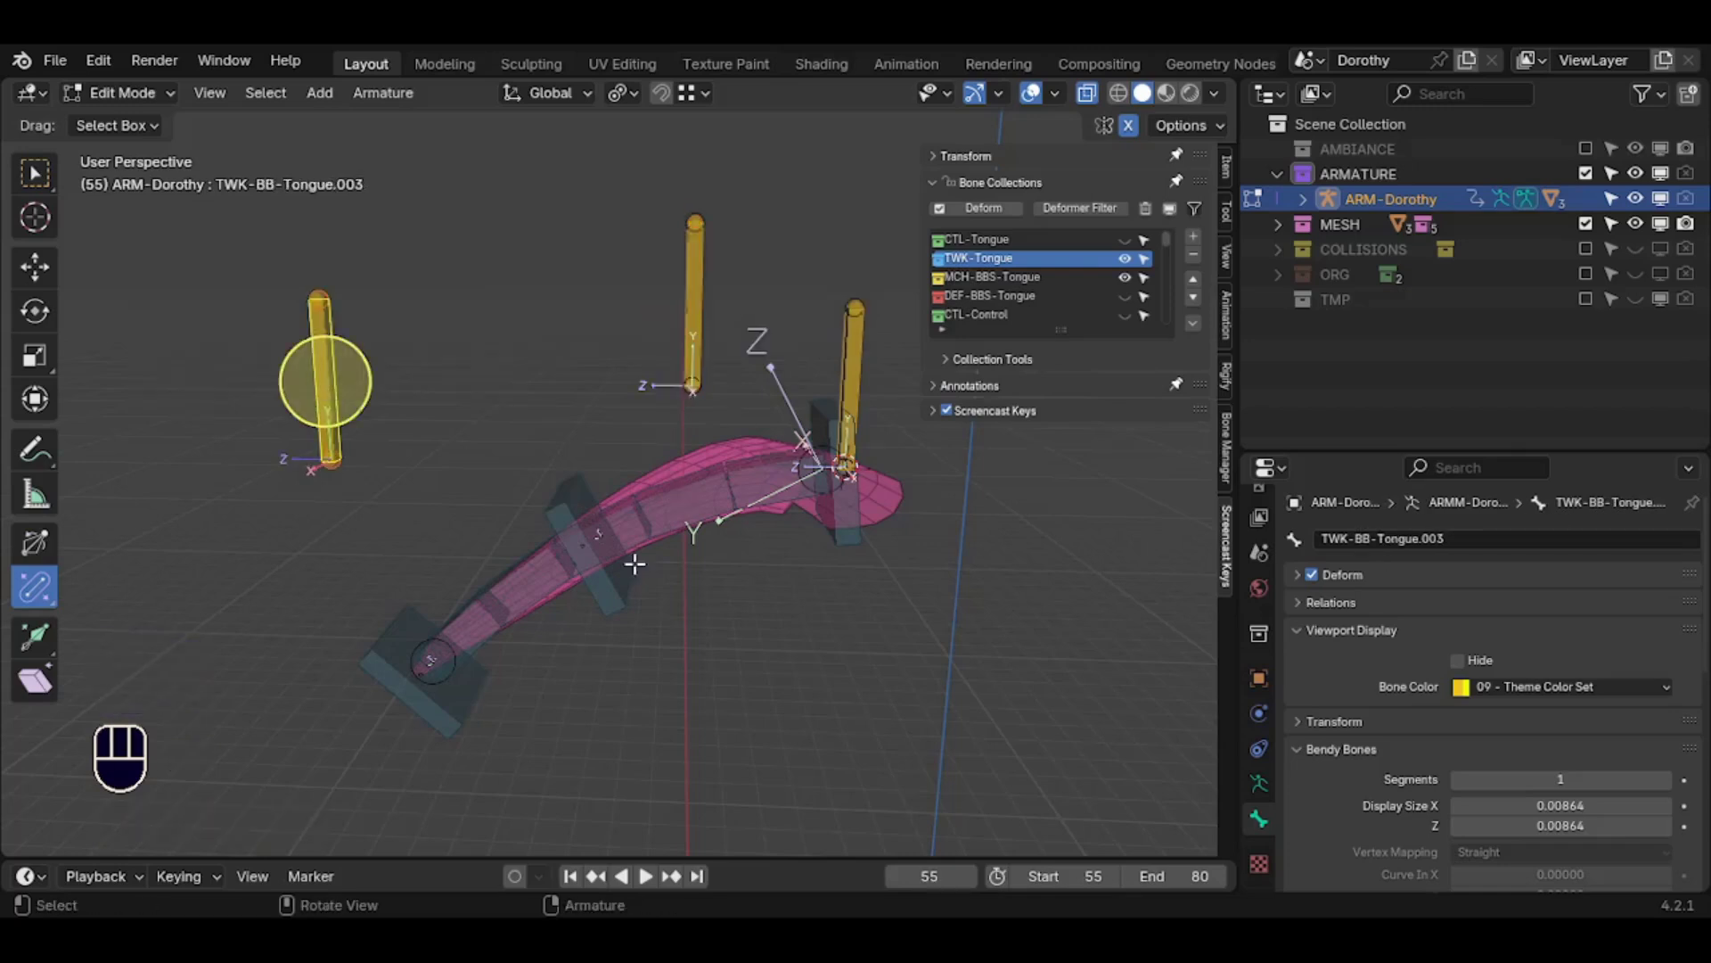
Snap the 3D cursor to the tongue's middle joint and snap TWK-BB-Tongue.002 to the cursor
{"action": "key", "text": "shift+s"}
{"action": "key", "text": "3"}
{"action": "left_click", "coordinate": [691, 303]}
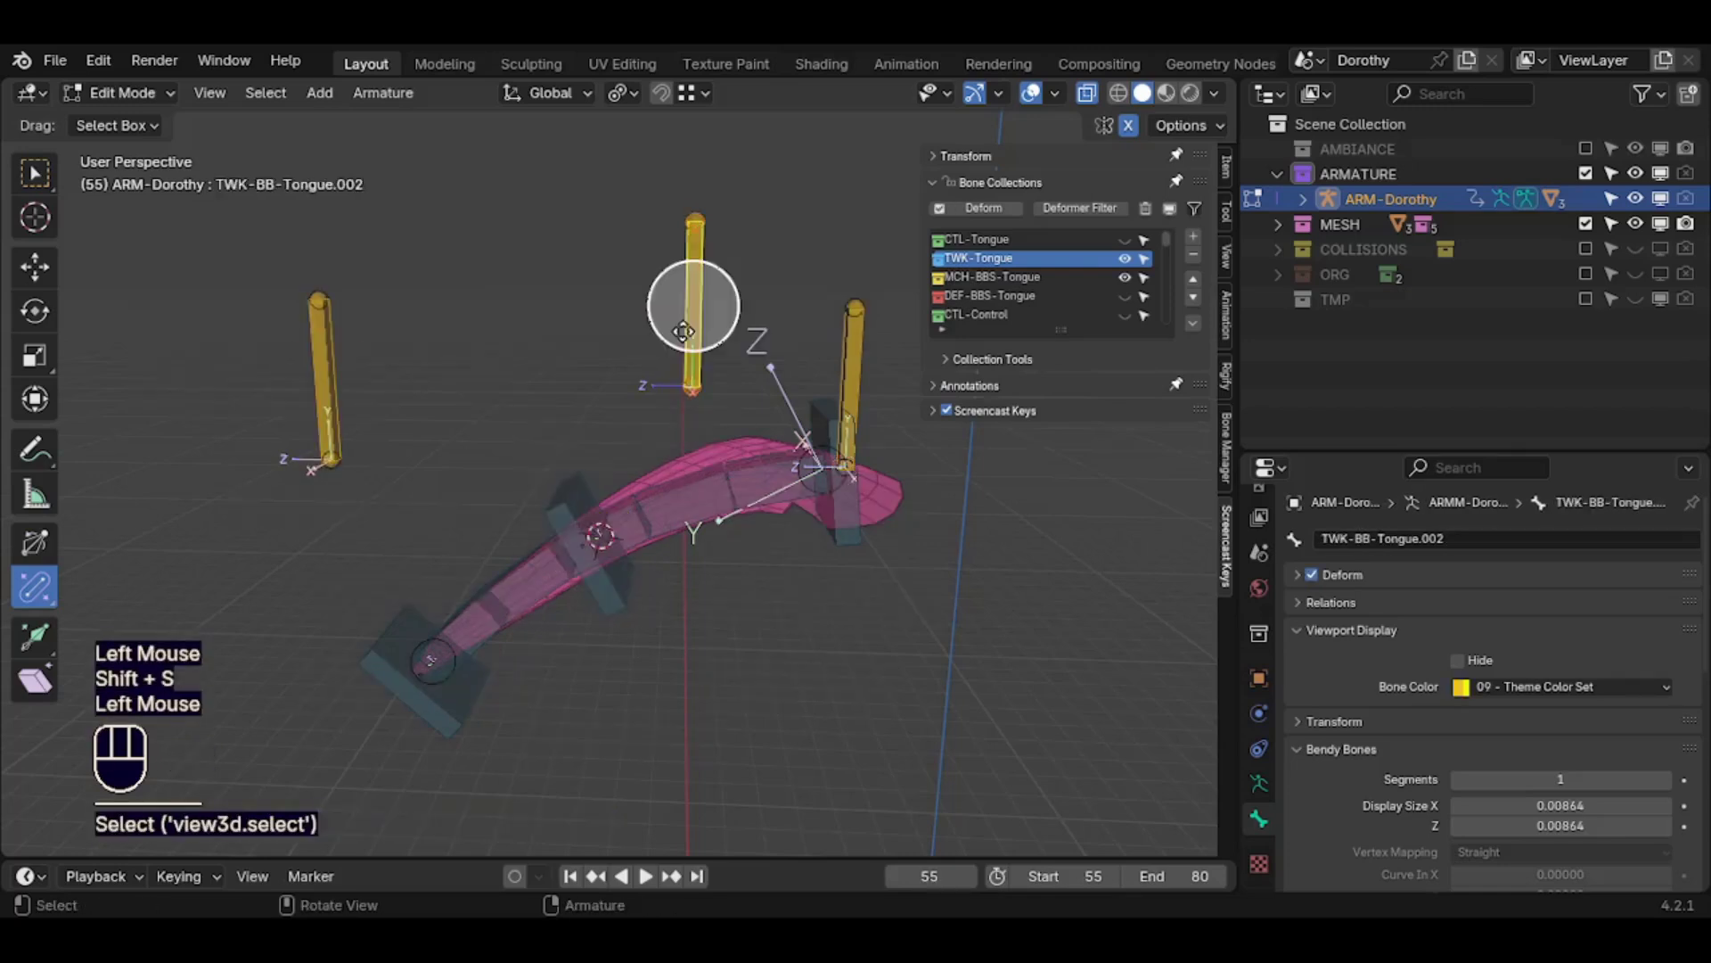
{"action": "key", "text": "shift+s"}
{"action": "key", "text": "8"}
Snap TWK-BB-Tongue.003 to the tongue's tip joint using the 3D cursor and save the file
{"action": "left_click", "coordinate": [431, 664]}
{"action": "key", "text": "shift+s"}
{"action": "key", "text": "3"}
{"action": "left_click", "coordinate": [327, 378]}
{"action": "key", "text": "shift+s"}
{"action": "key", "text": "8"}
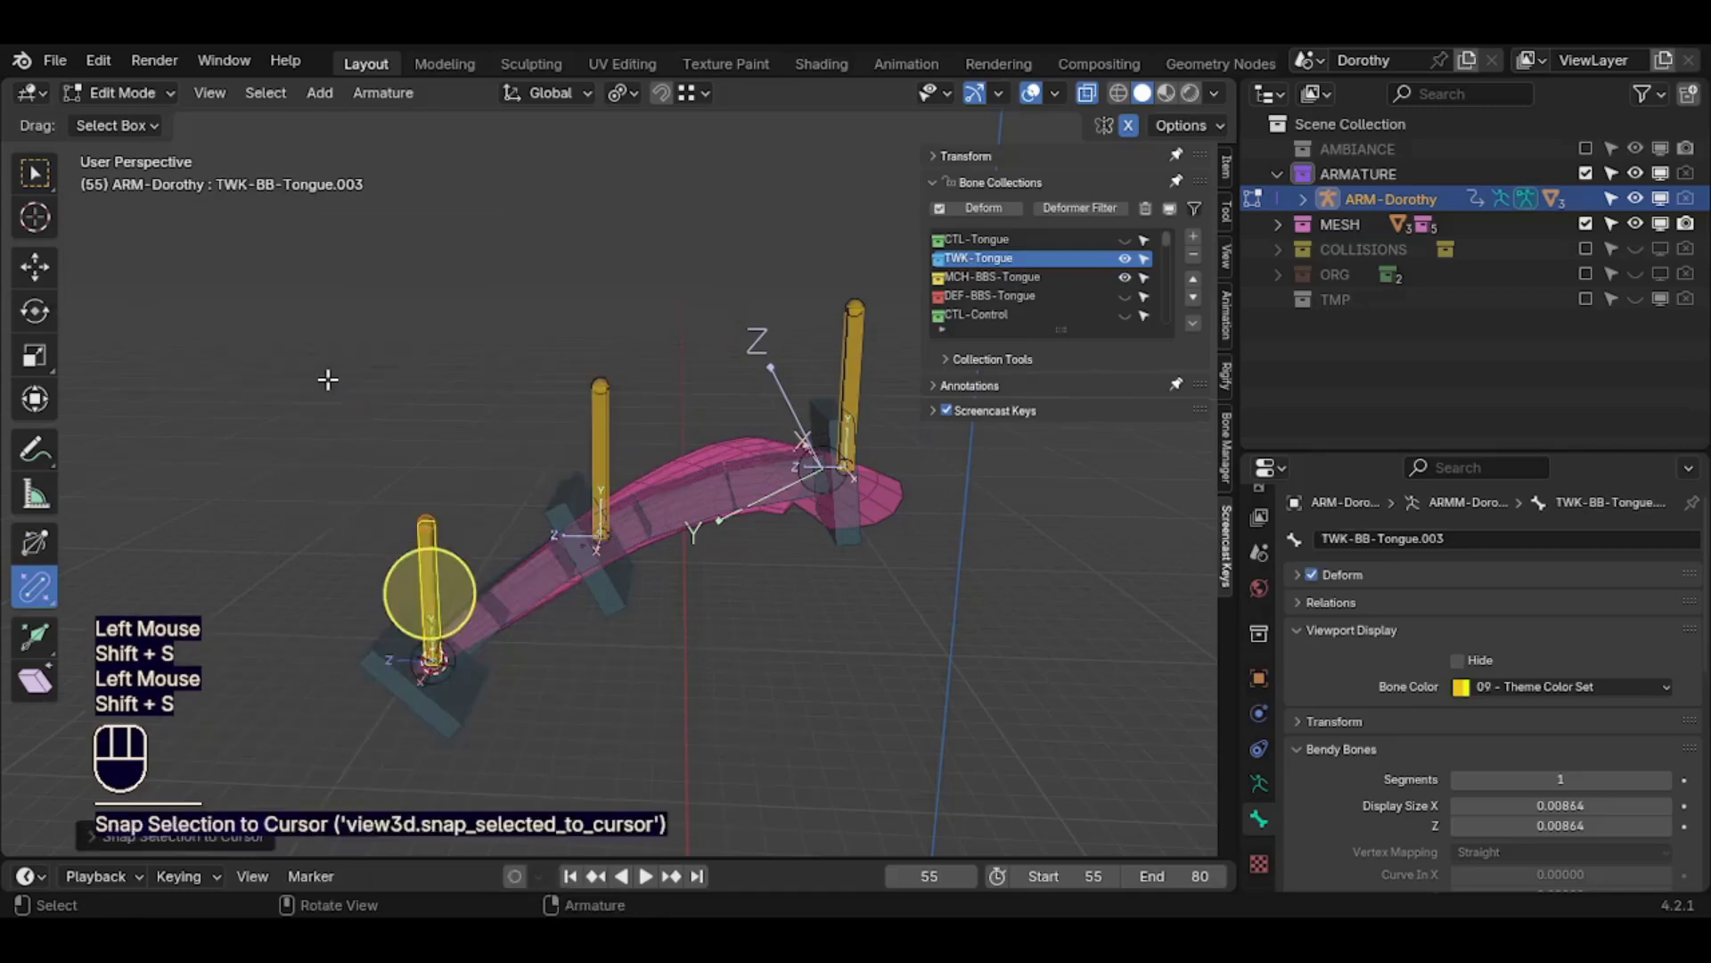
{"action": "middle_click_drag", "start_coordinate": [446, 542], "coordinate": [477, 548]}
{"action": "key", "text": "ctrl+s"}
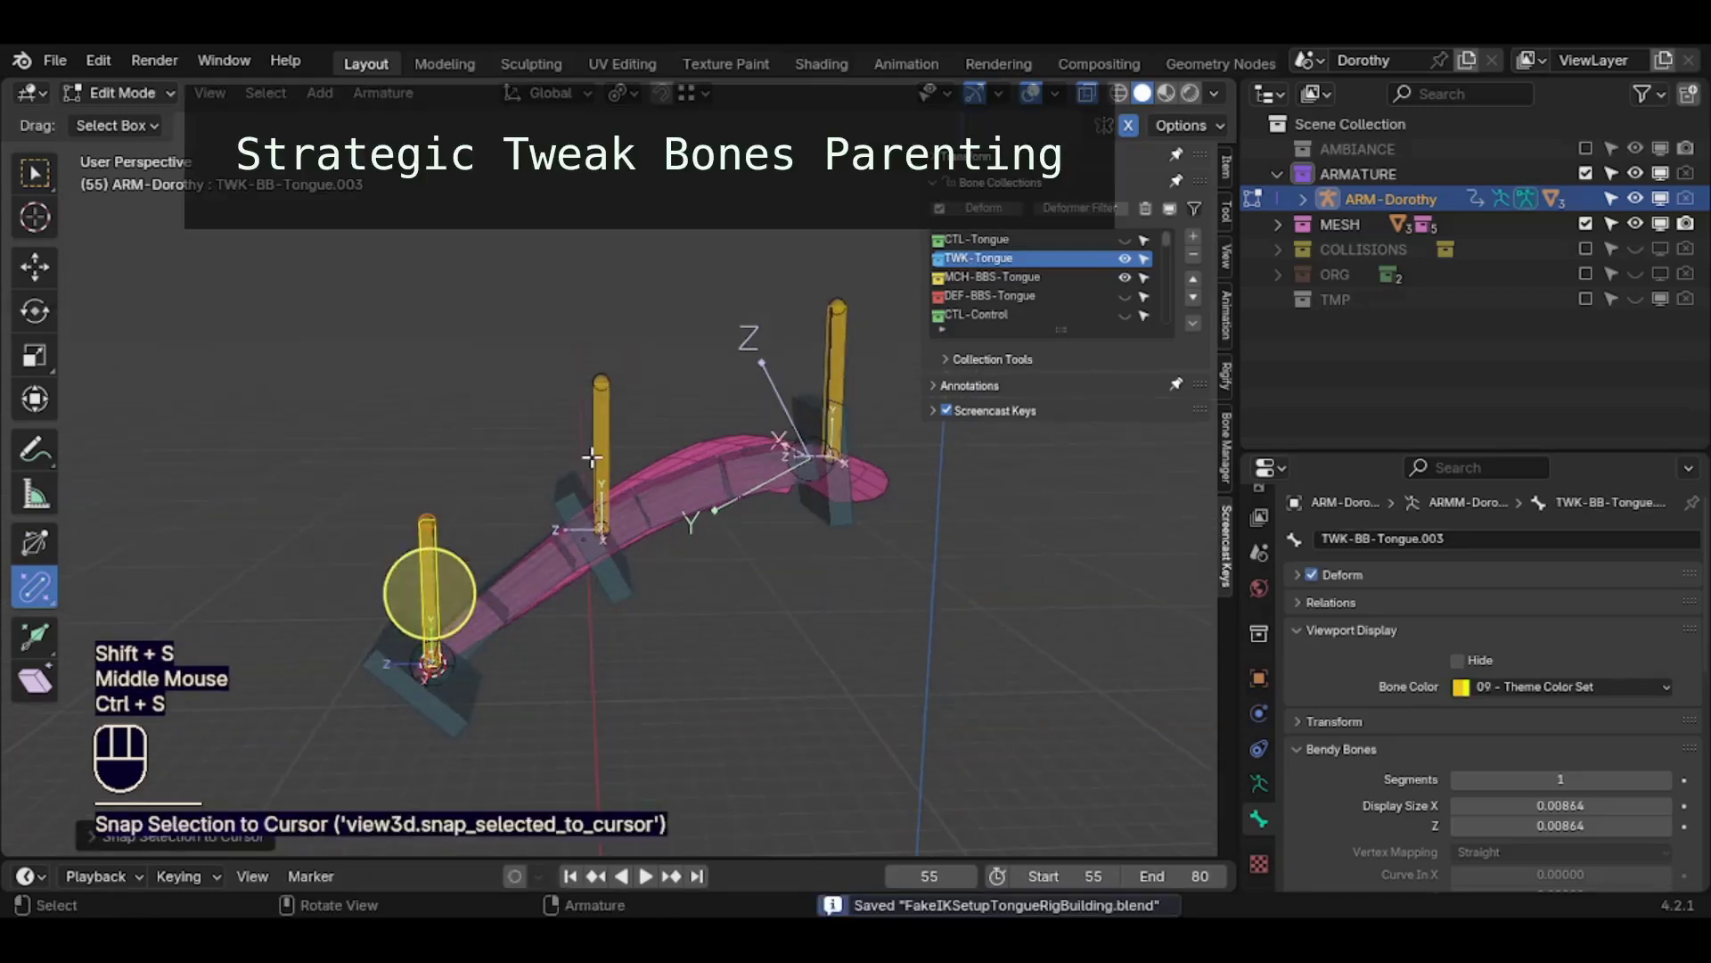
Show the DEF-BBS-Tongue collection, hide MCH-BBS-Tongue and keep TWK-Tongue visible
{"action": "left_click", "coordinate": [1123, 296]}
{"action": "left_click", "coordinate": [1125, 259]}
{"action": "left_click", "coordinate": [1127, 280]}
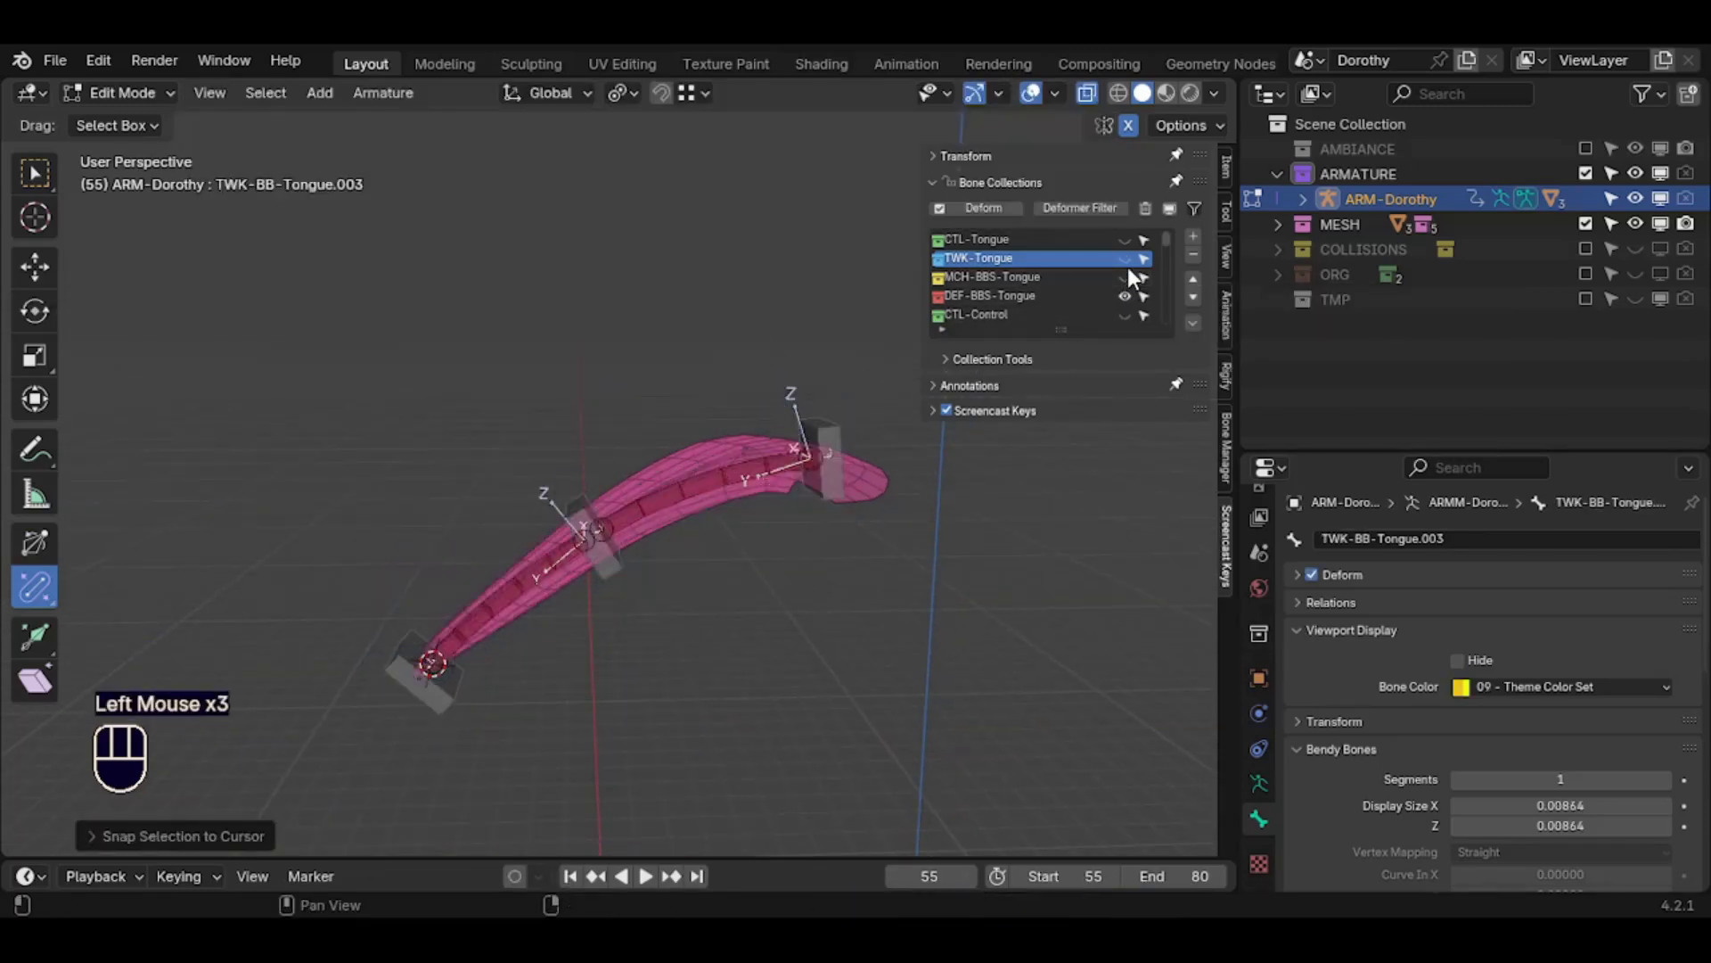
{"action": "left_click", "coordinate": [1125, 260]}
{"action": "middle_click_drag", "start_coordinate": [802, 477], "coordinate": [850, 543]}
Parent CTL-Tongue.001 to TWK-BB-Tongue.001 with Keep Offset
{"action": "left_click", "coordinate": [841, 516]}
{"action": "key", "text": "g"}
{"action": "key", "text": "Escape"}
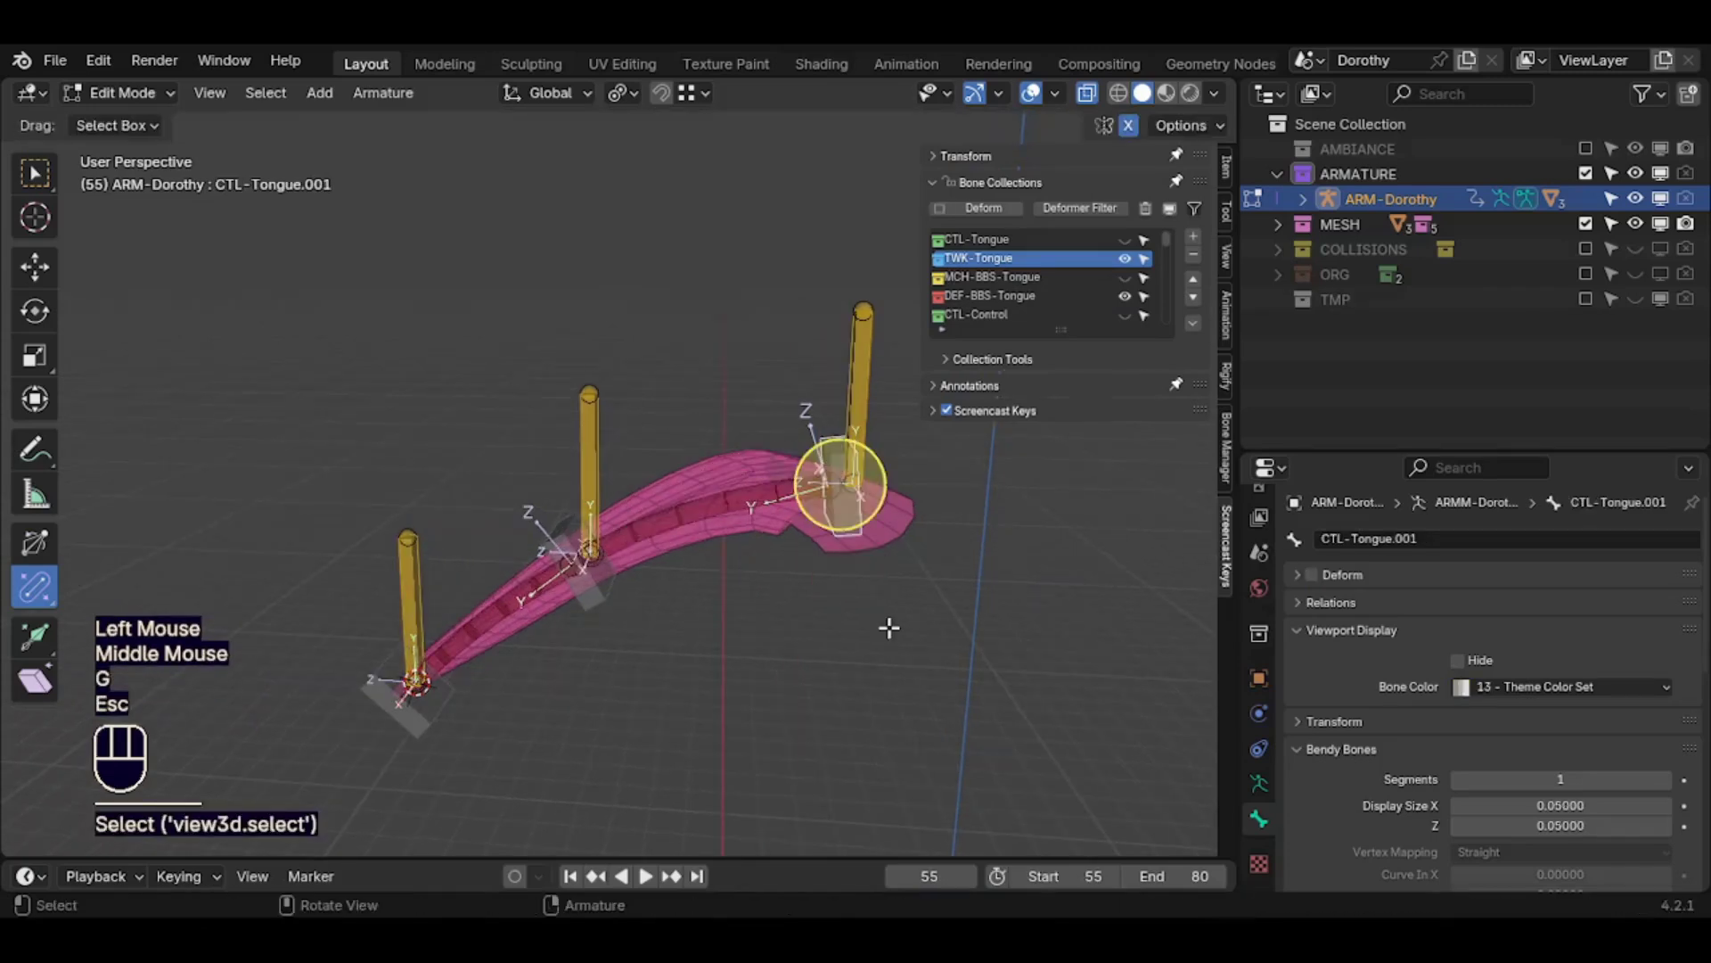
{"action": "left_click", "coordinate": [892, 549], "text": "shift"}
{"action": "key", "text": "ctrl+p"}
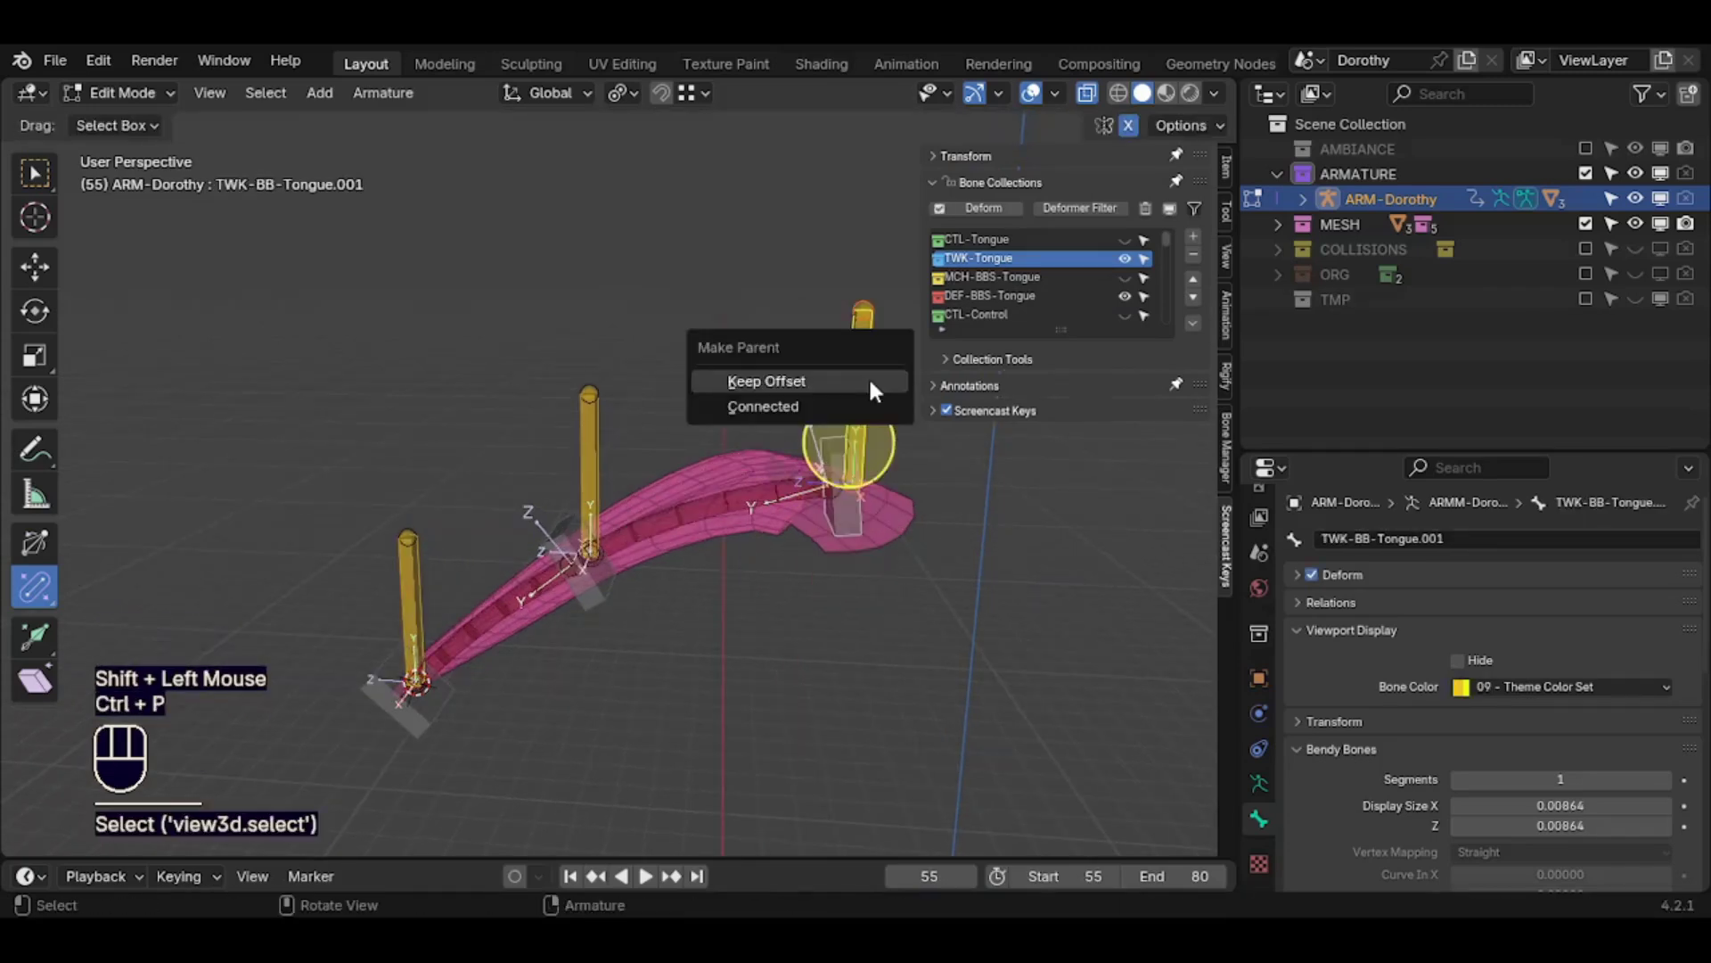
{"action": "left_click", "coordinate": [871, 390]}
Parent the middle and tip control bones to TWK-BB-Tongue.002 and TWK-BB-Tongue.003 respectively with Keep Offset
{"action": "middle_click_drag", "start_coordinate": [872, 390], "coordinate": [912, 392], "text": "shift"}
{"action": "left_click", "coordinate": [630, 535]}
{"action": "left_click", "coordinate": [638, 466], "text": "shift"}
{"action": "key", "text": "ctrl+p"}
{"action": "left_click", "coordinate": [638, 466]}
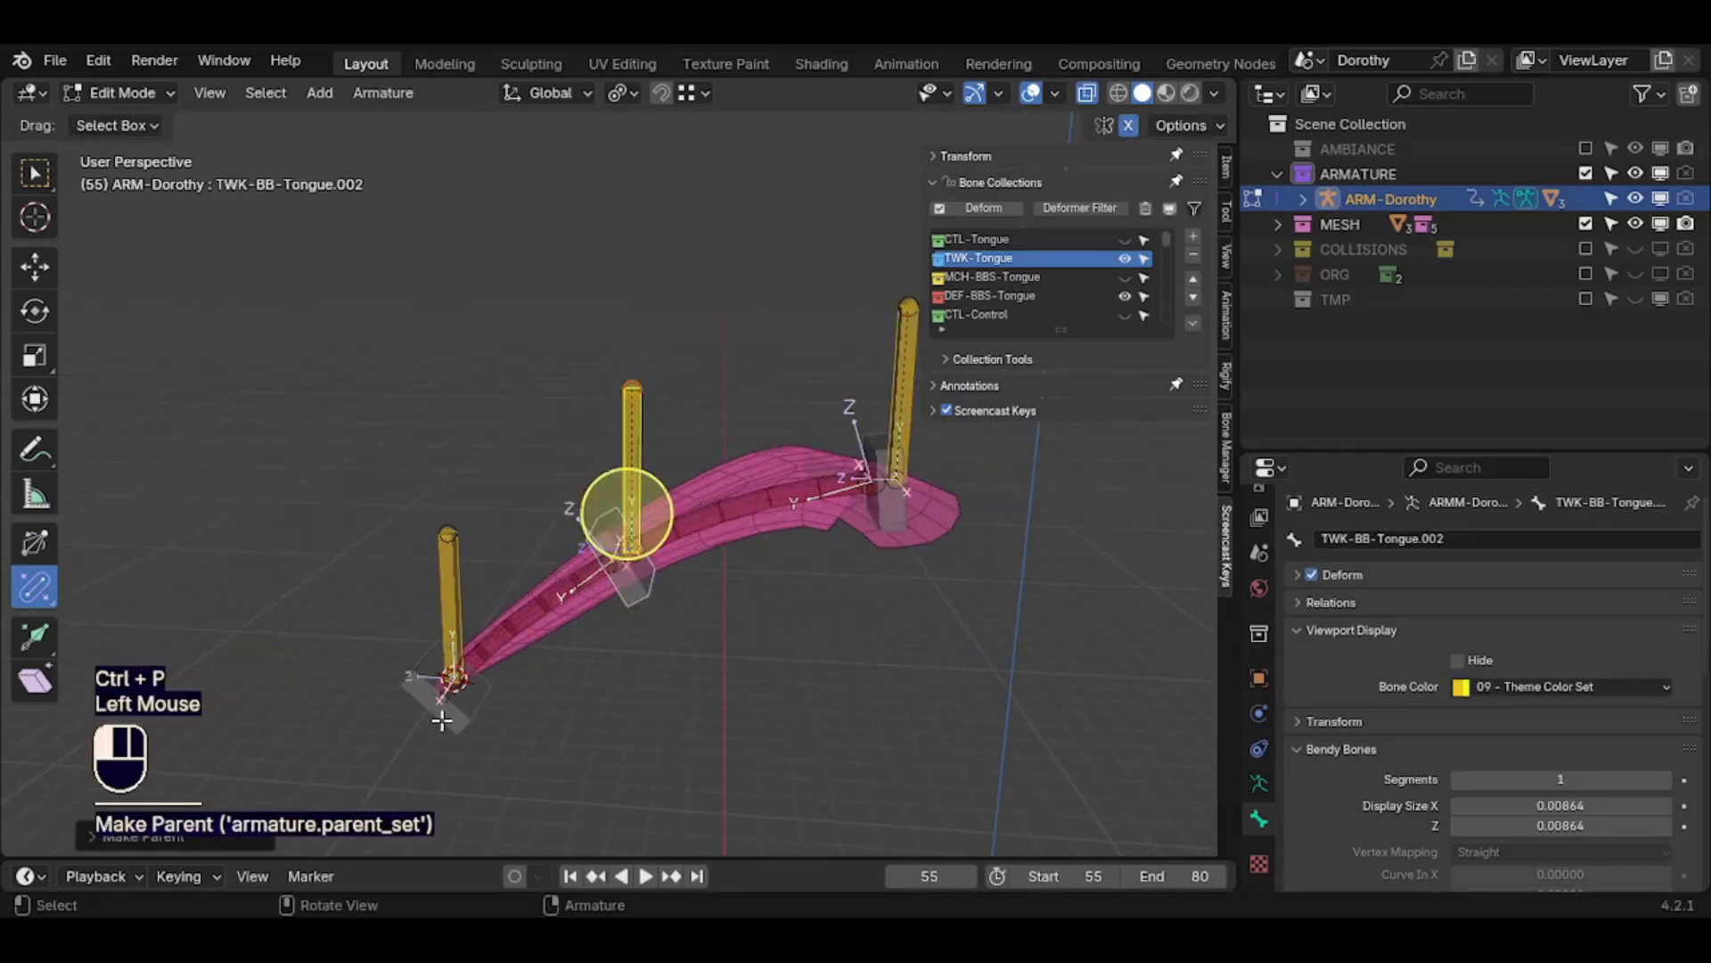
{"action": "left_click", "coordinate": [441, 717]}
{"action": "left_click", "coordinate": [456, 588], "text": "shift"}
{"action": "key", "text": "ctrl+p"}
{"action": "left_click", "coordinate": [457, 589]}
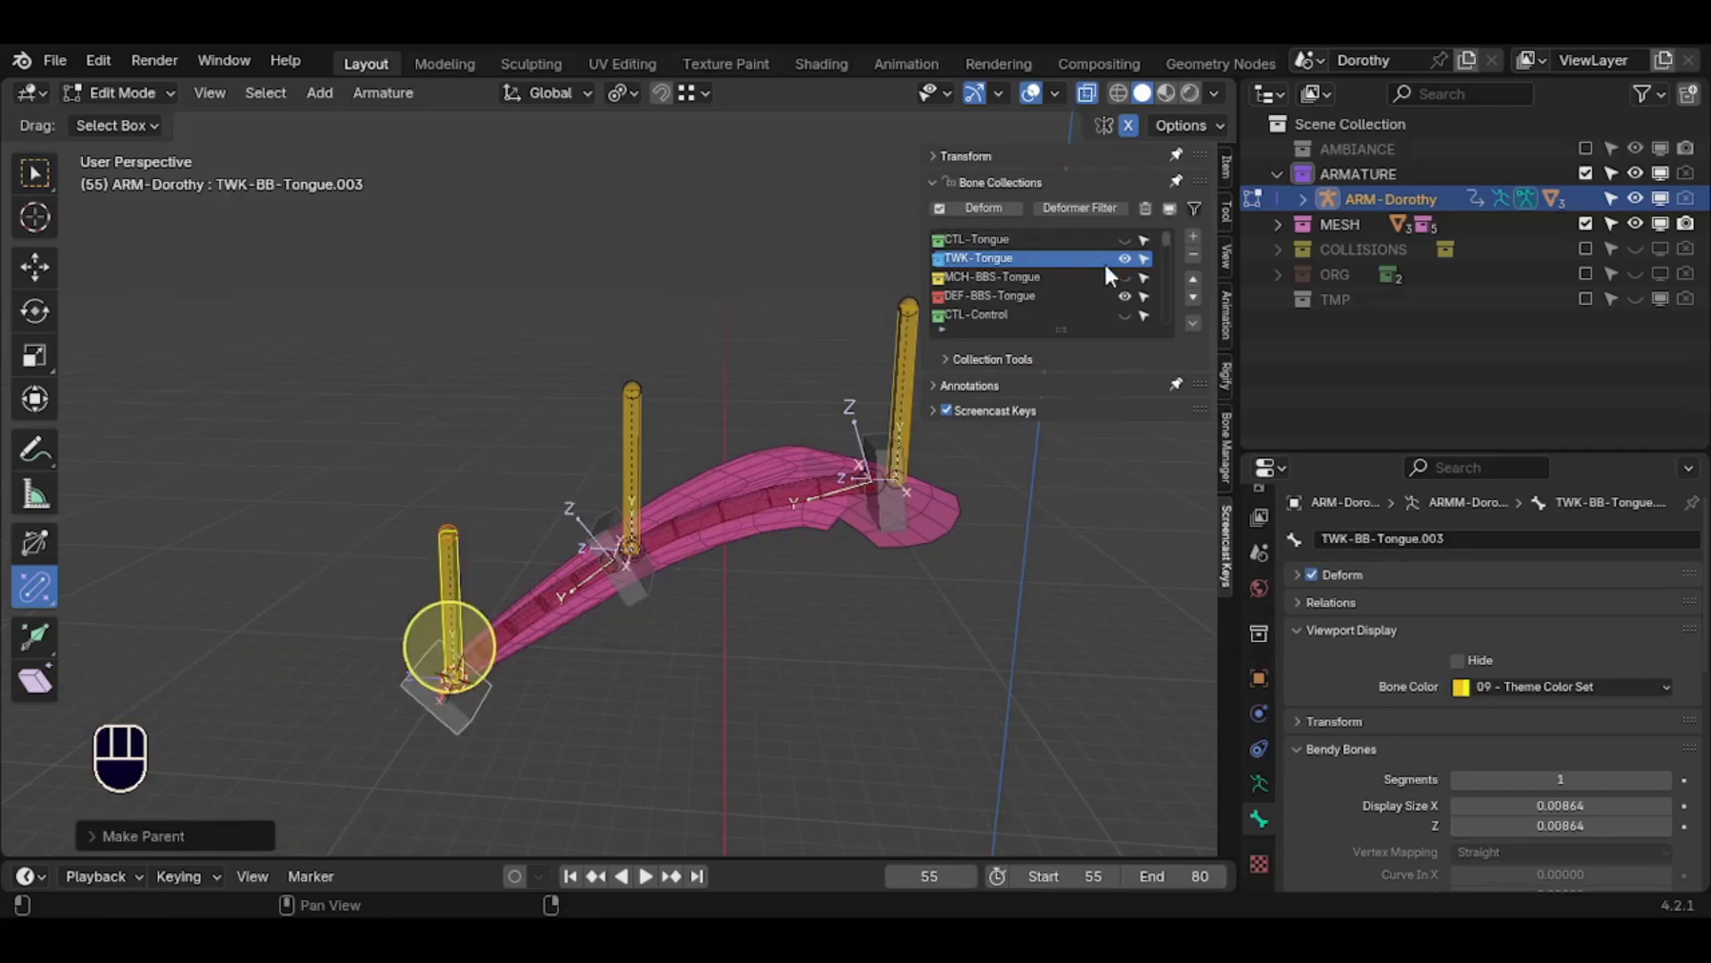
Hide DEF-BBS-Tongue, show MCH-BBS-Tongue and parent TWK-BB-Tongue.001 to MCH-Tongue.001 with Keep Offset
{"action": "left_click", "coordinate": [1126, 296]}
{"action": "left_click", "coordinate": [1126, 278]}
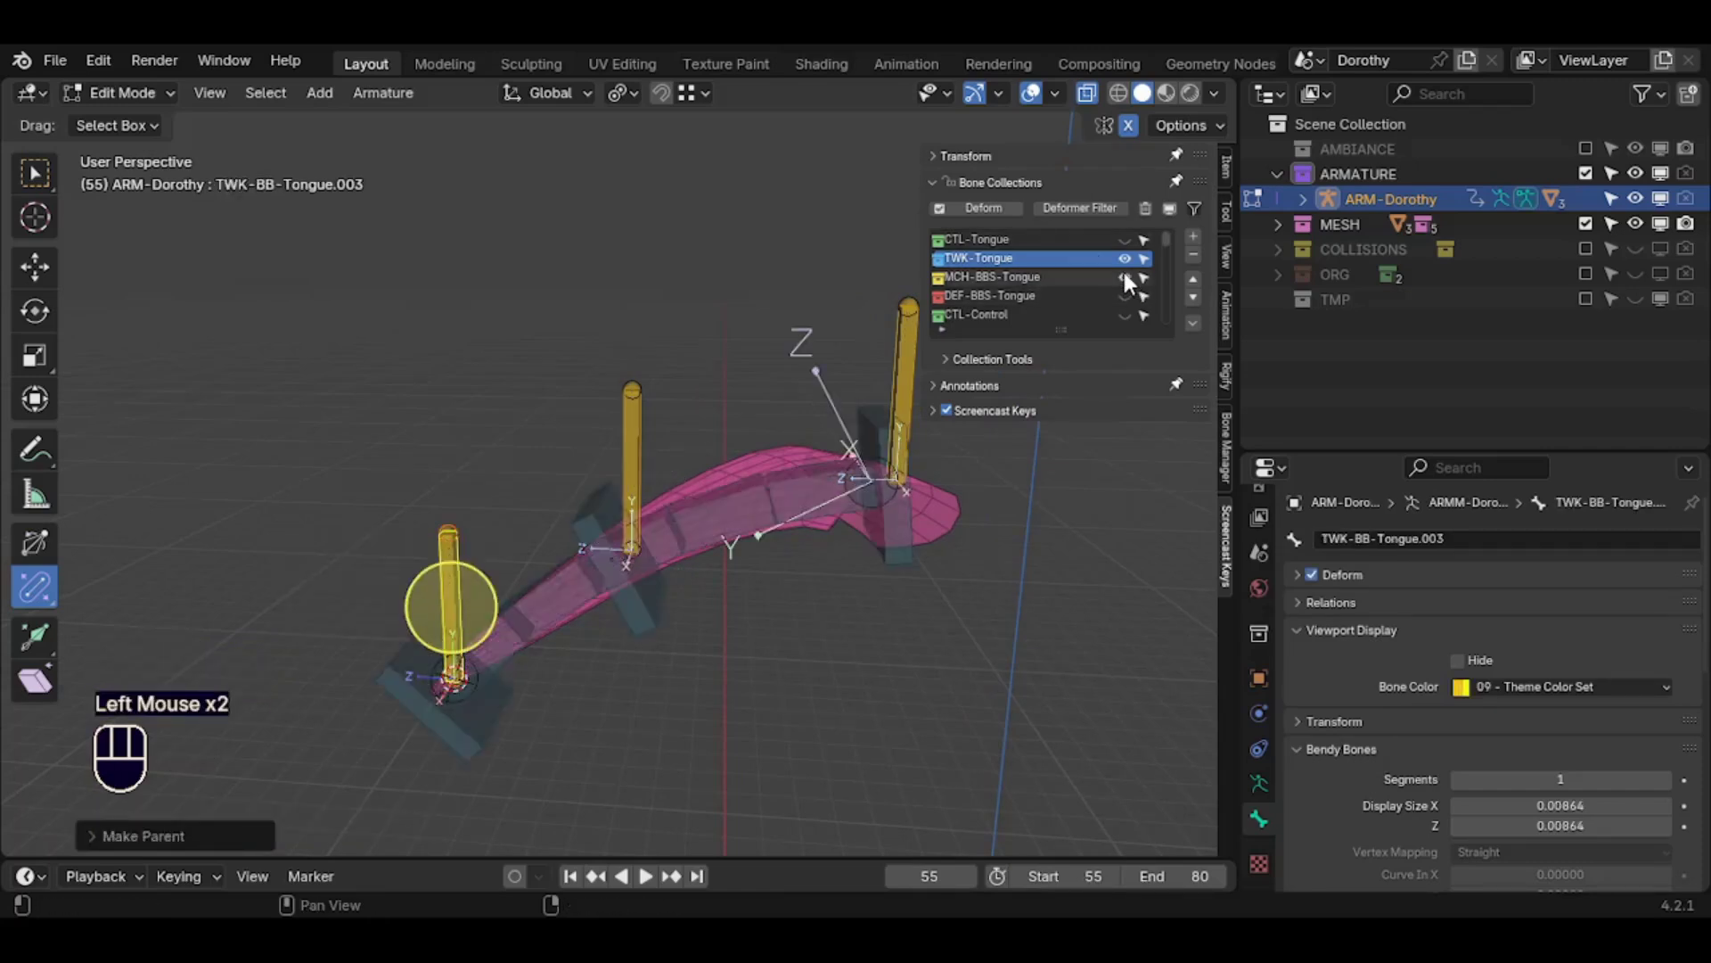
{"action": "left_click", "coordinate": [904, 366]}
{"action": "left_click", "coordinate": [906, 528], "text": "shift"}
{"action": "key", "text": "ctrl+p"}
{"action": "left_click", "coordinate": [907, 537]}
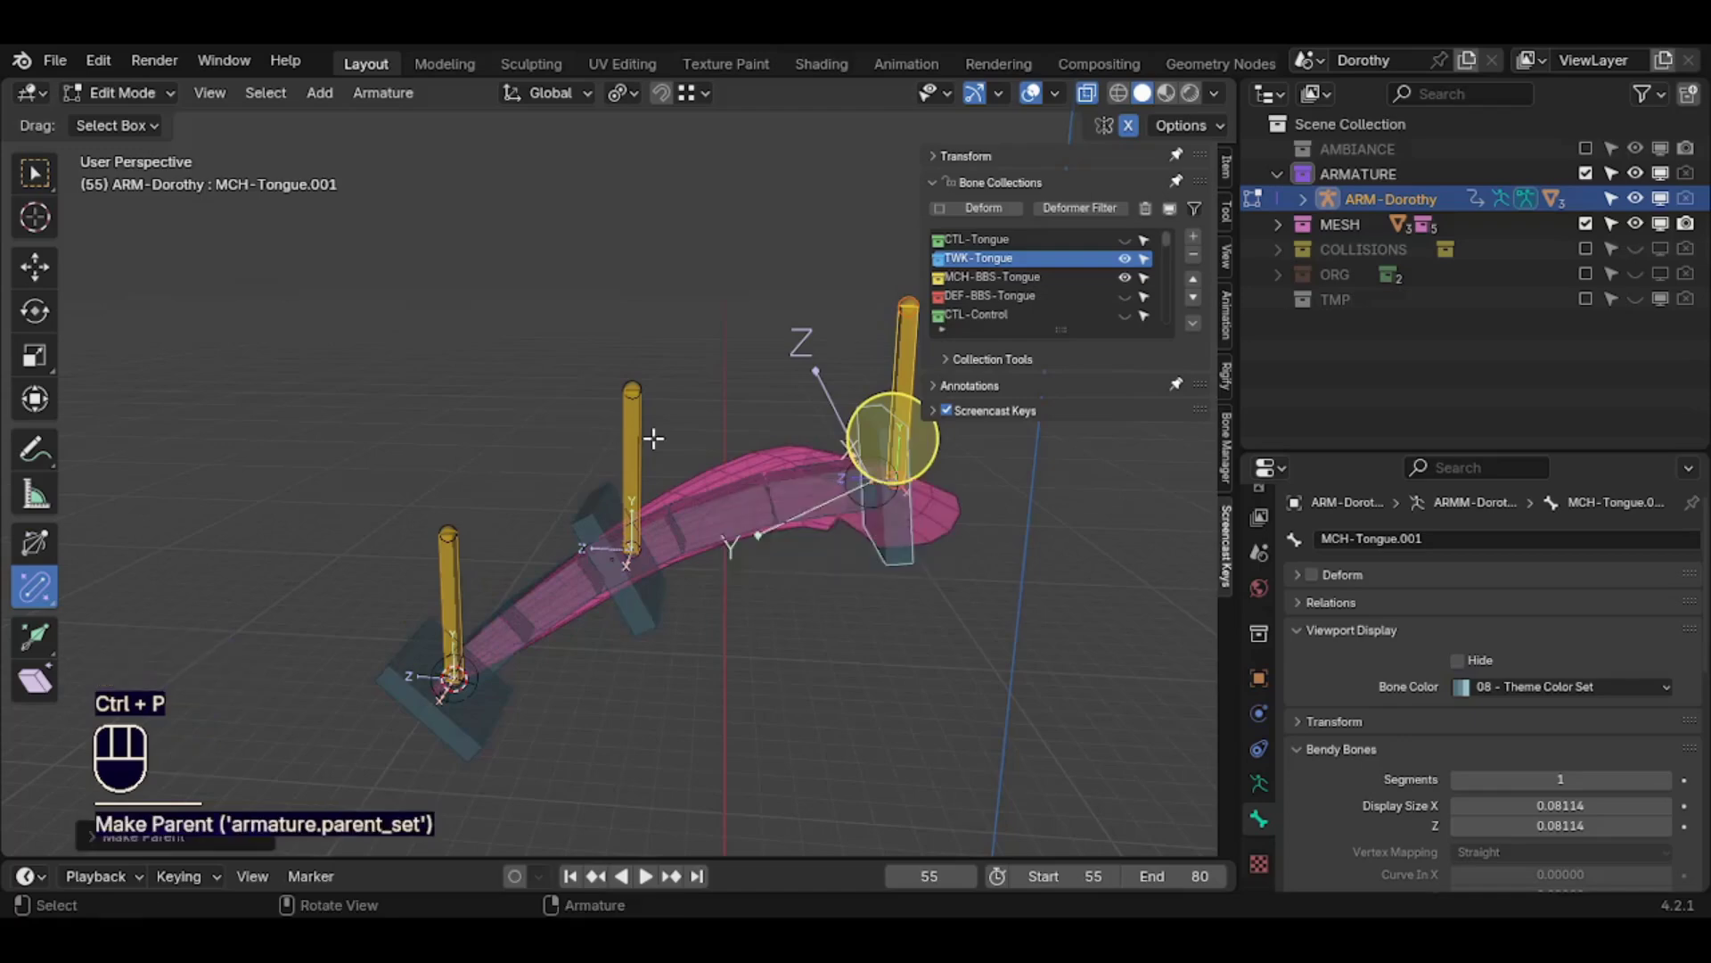
Parent TWK-BB-Tongue.002 to the middle MCH bone and TWK-BB-Tongue.003 to MCH-Tongue.003 with Keep Offset
{"action": "left_click", "coordinate": [632, 463]}
{"action": "left_click", "coordinate": [647, 615], "text": "shift"}
{"action": "key", "text": "ctrl+p"}
{"action": "left_click", "coordinate": [649, 622]}
{"action": "left_click", "coordinate": [450, 606]}
{"action": "left_click", "coordinate": [451, 745], "text": "shift"}
{"action": "key", "text": "ctrl+p"}
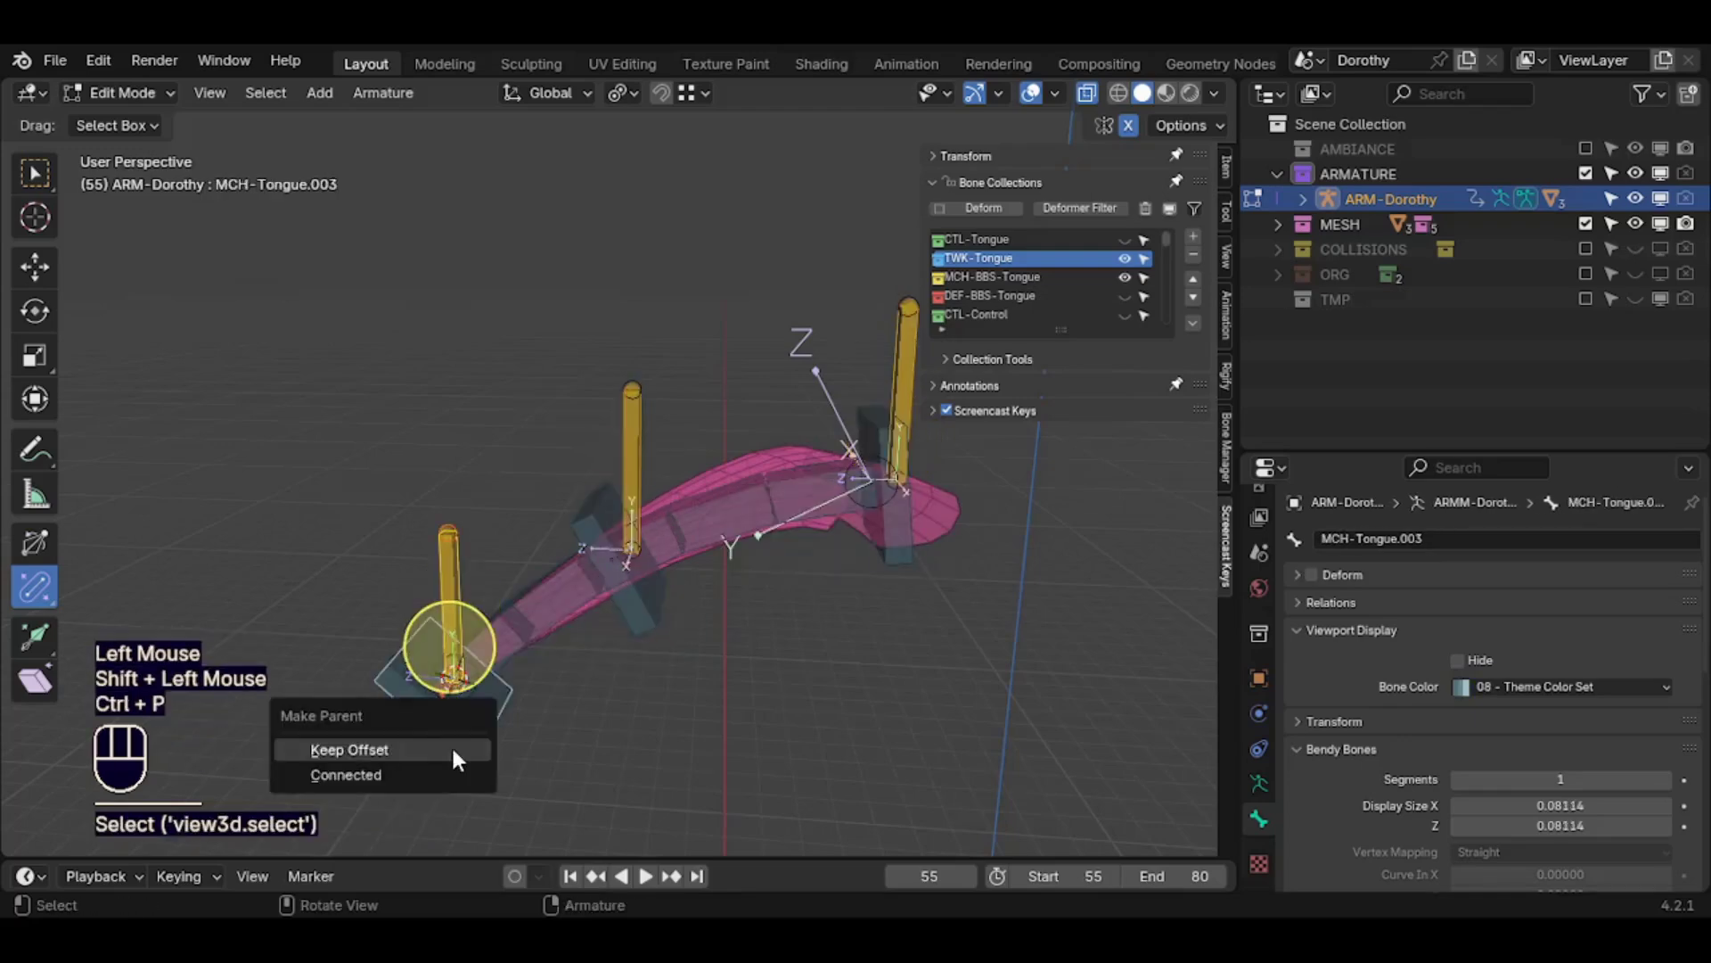
{"action": "left_click", "coordinate": [454, 750]}
Test the rig in pose mode by moving and rotating MCH-Tongue.003 at the tongue's tip
{"action": "key", "text": "g"}
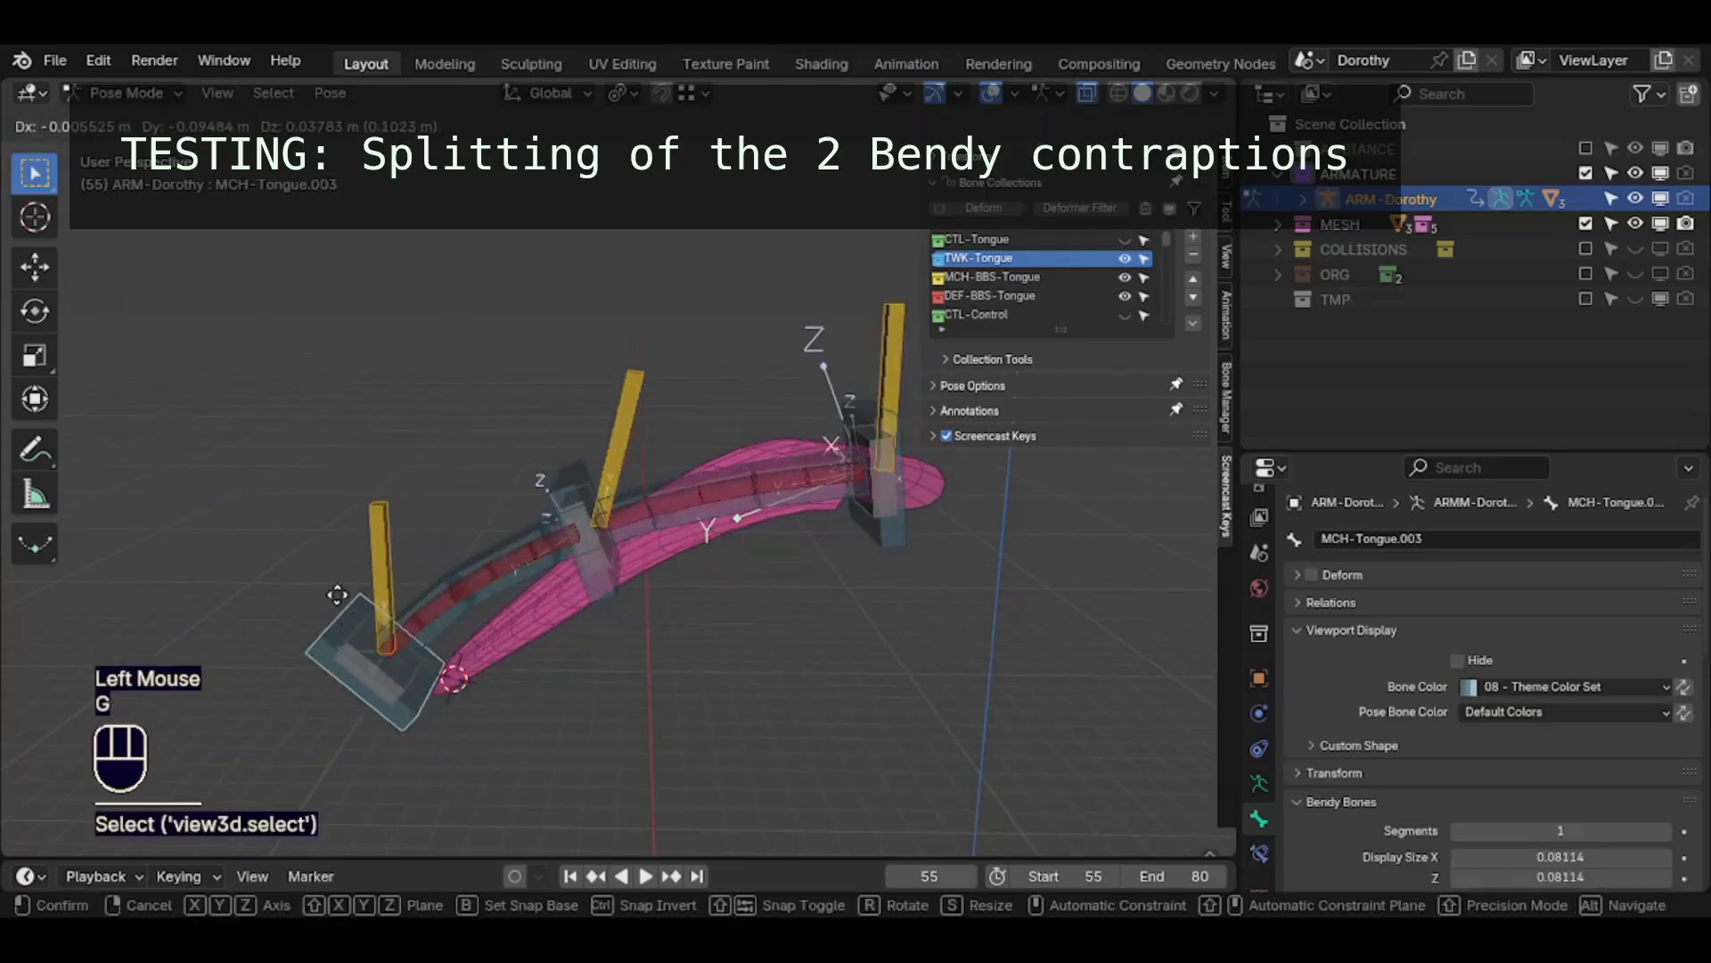
{"action": "left_click", "coordinate": [453, 679]}
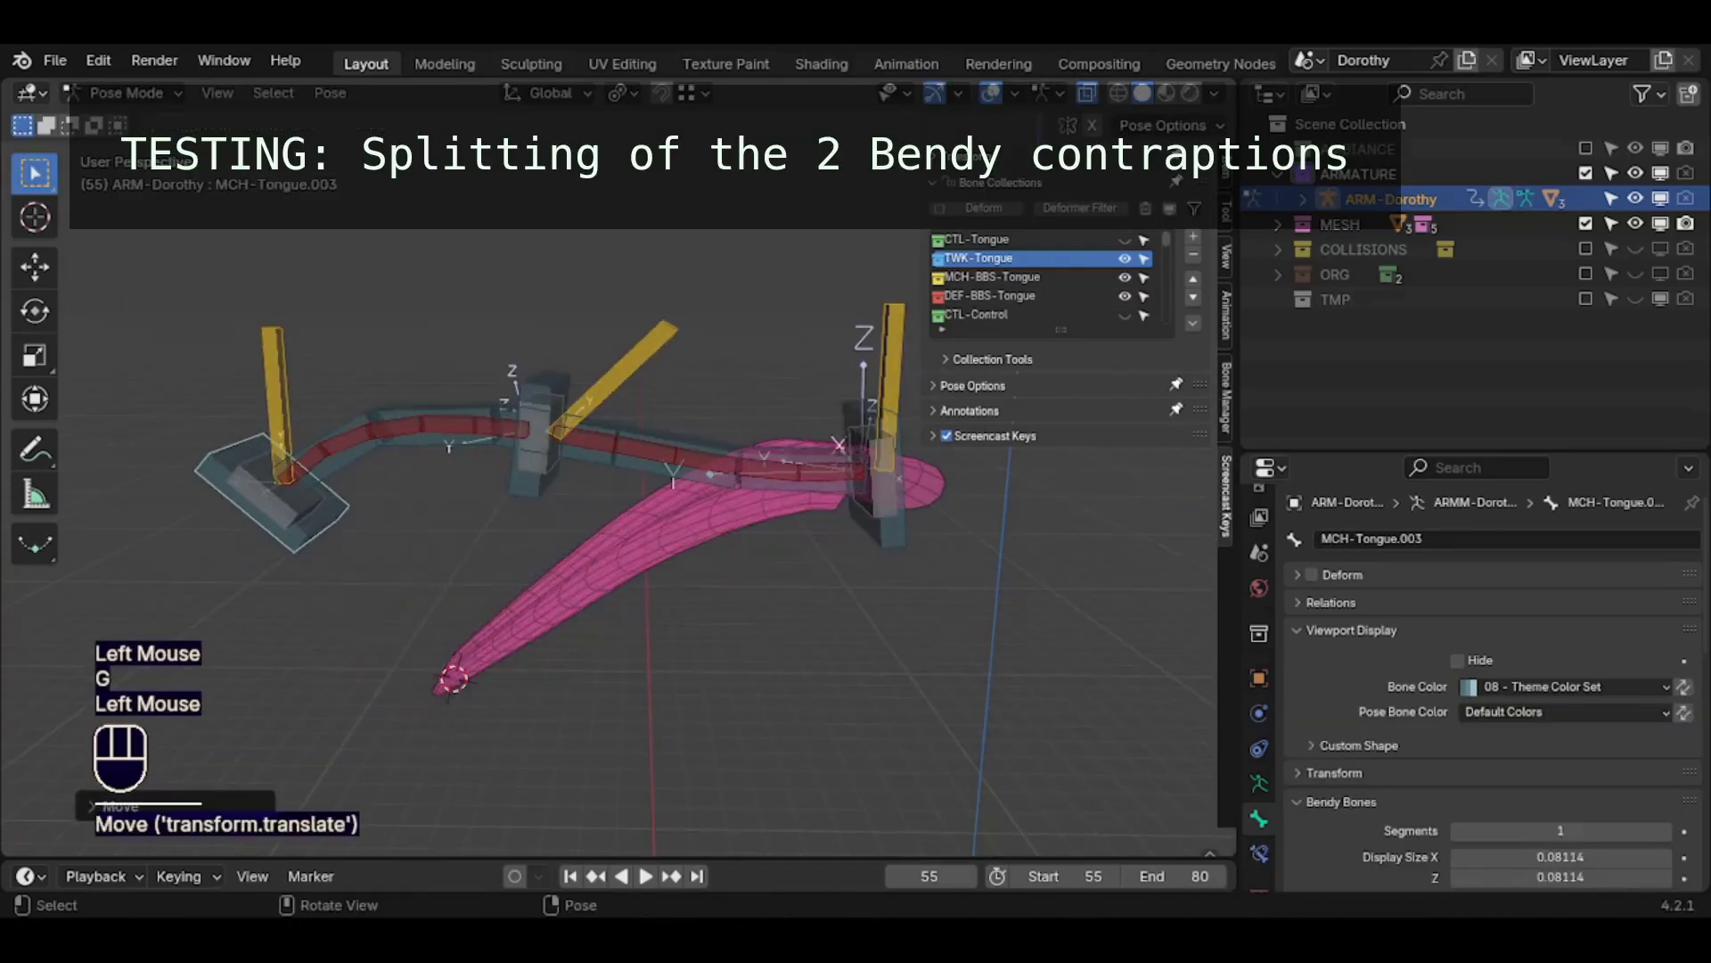
{"action": "key", "text": "r"}
{"action": "left_click", "coordinate": [332, 709]}
{"action": "key", "text": "g"}
{"action": "left_click", "coordinate": [361, 604]}
Test separating the two bendy chains by moving TWK-BB-Tongue.003 and TWK-BB-Tongue.002 away from their MCH bones
{"action": "left_click", "coordinate": [422, 430]}
{"action": "key", "text": "g"}
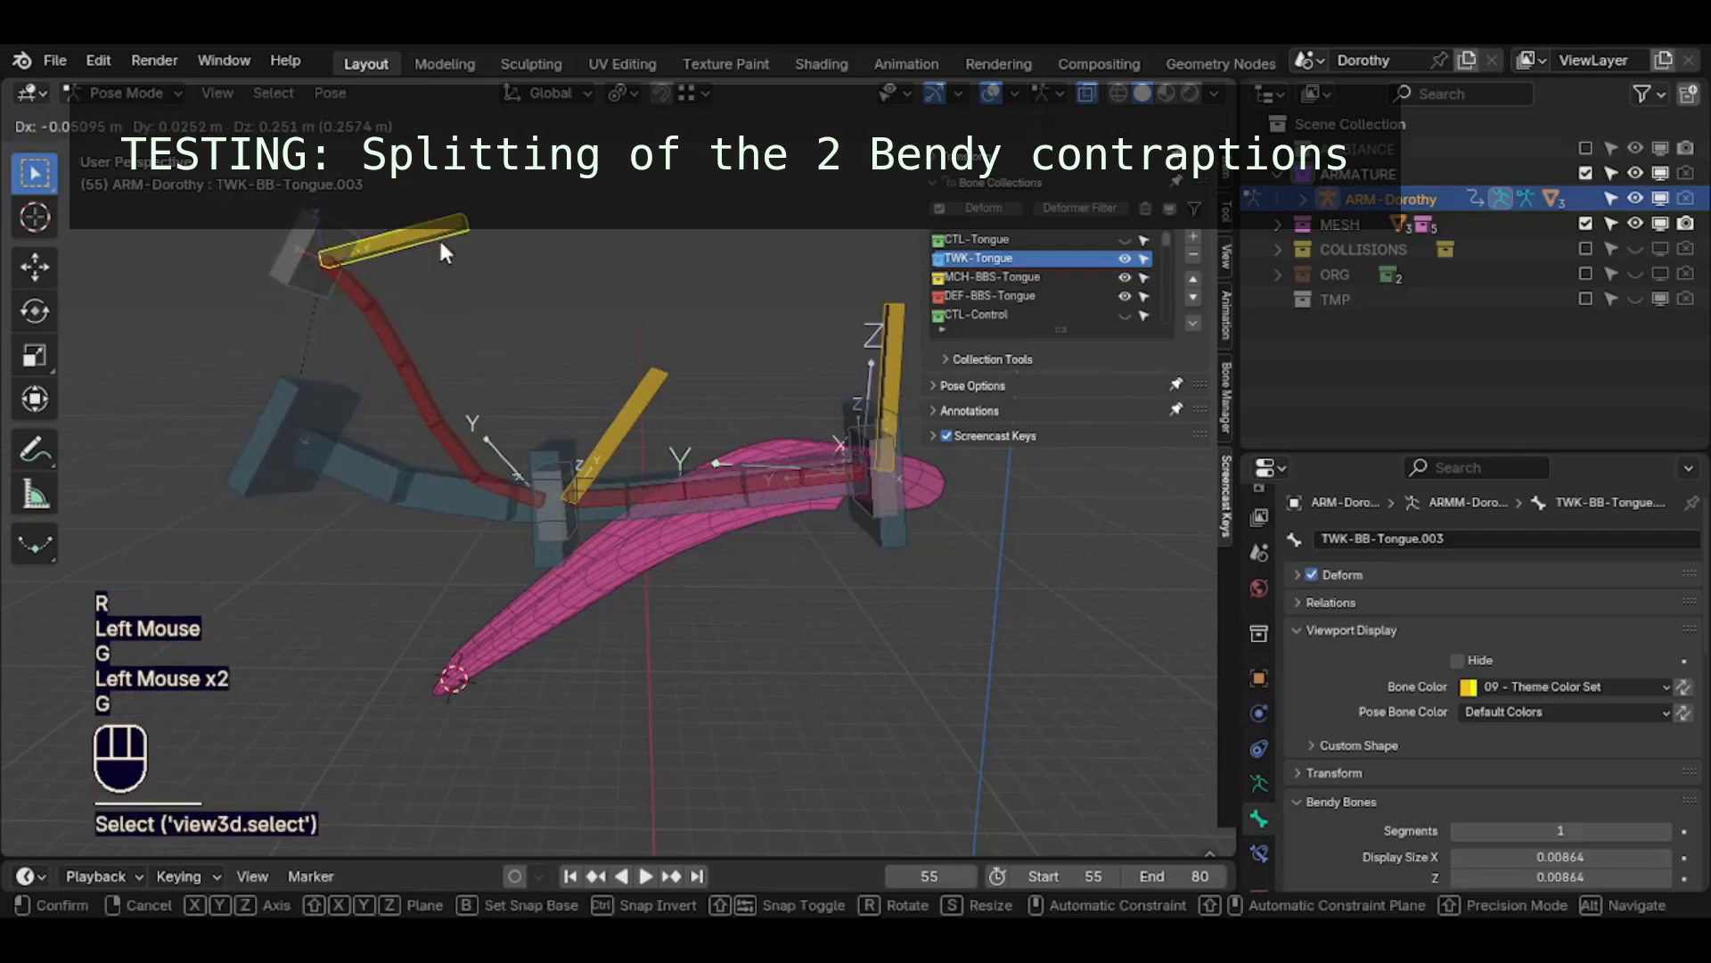
{"action": "left_click", "coordinate": [442, 245]}
{"action": "left_click", "coordinate": [657, 422]}
{"action": "key", "text": "g"}
{"action": "left_click", "coordinate": [663, 445]}
{"action": "key", "text": "g"}
{"action": "left_click", "coordinate": [758, 829]}
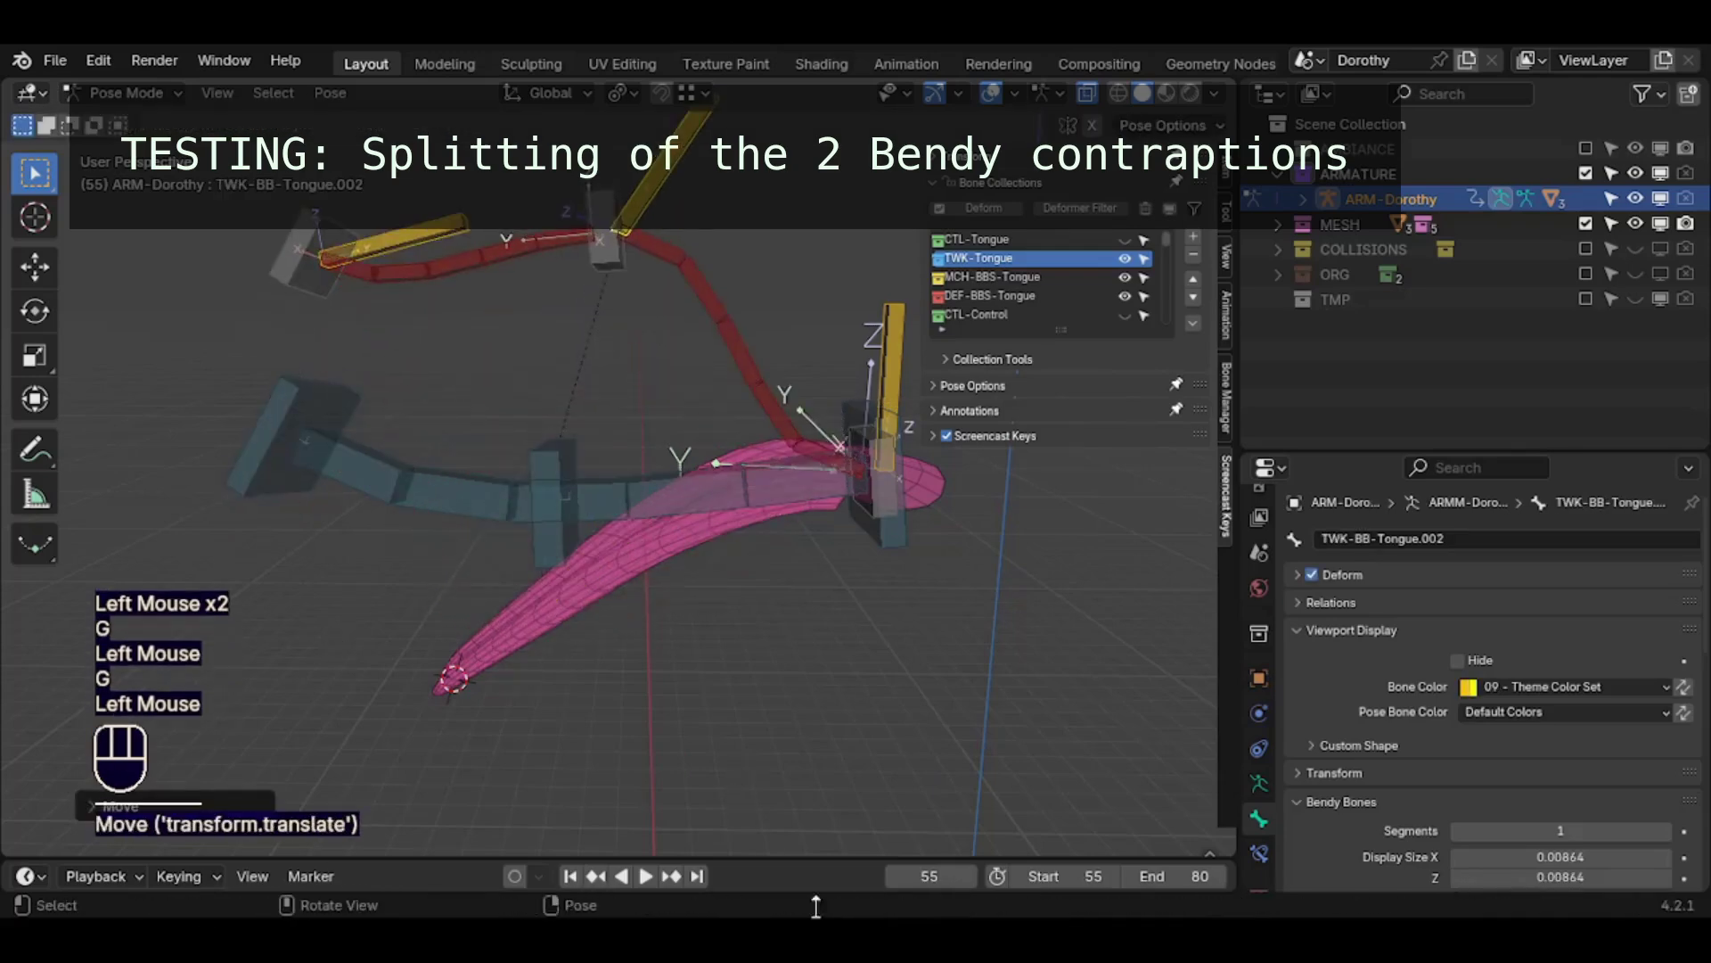
Test the base of the rig by moving and rotating MCH-Tongue.001
{"action": "left_click", "coordinate": [894, 546]}
{"action": "key", "text": "g"}
{"action": "left_click", "coordinate": [896, 694]}
{"action": "key", "text": "r"}
{"action": "left_click", "coordinate": [976, 745]}
Reposition the base, middle and tip yellow tweak bones, and rotate TWK-BB-Tongue.003
{"action": "left_click", "coordinate": [960, 564]}
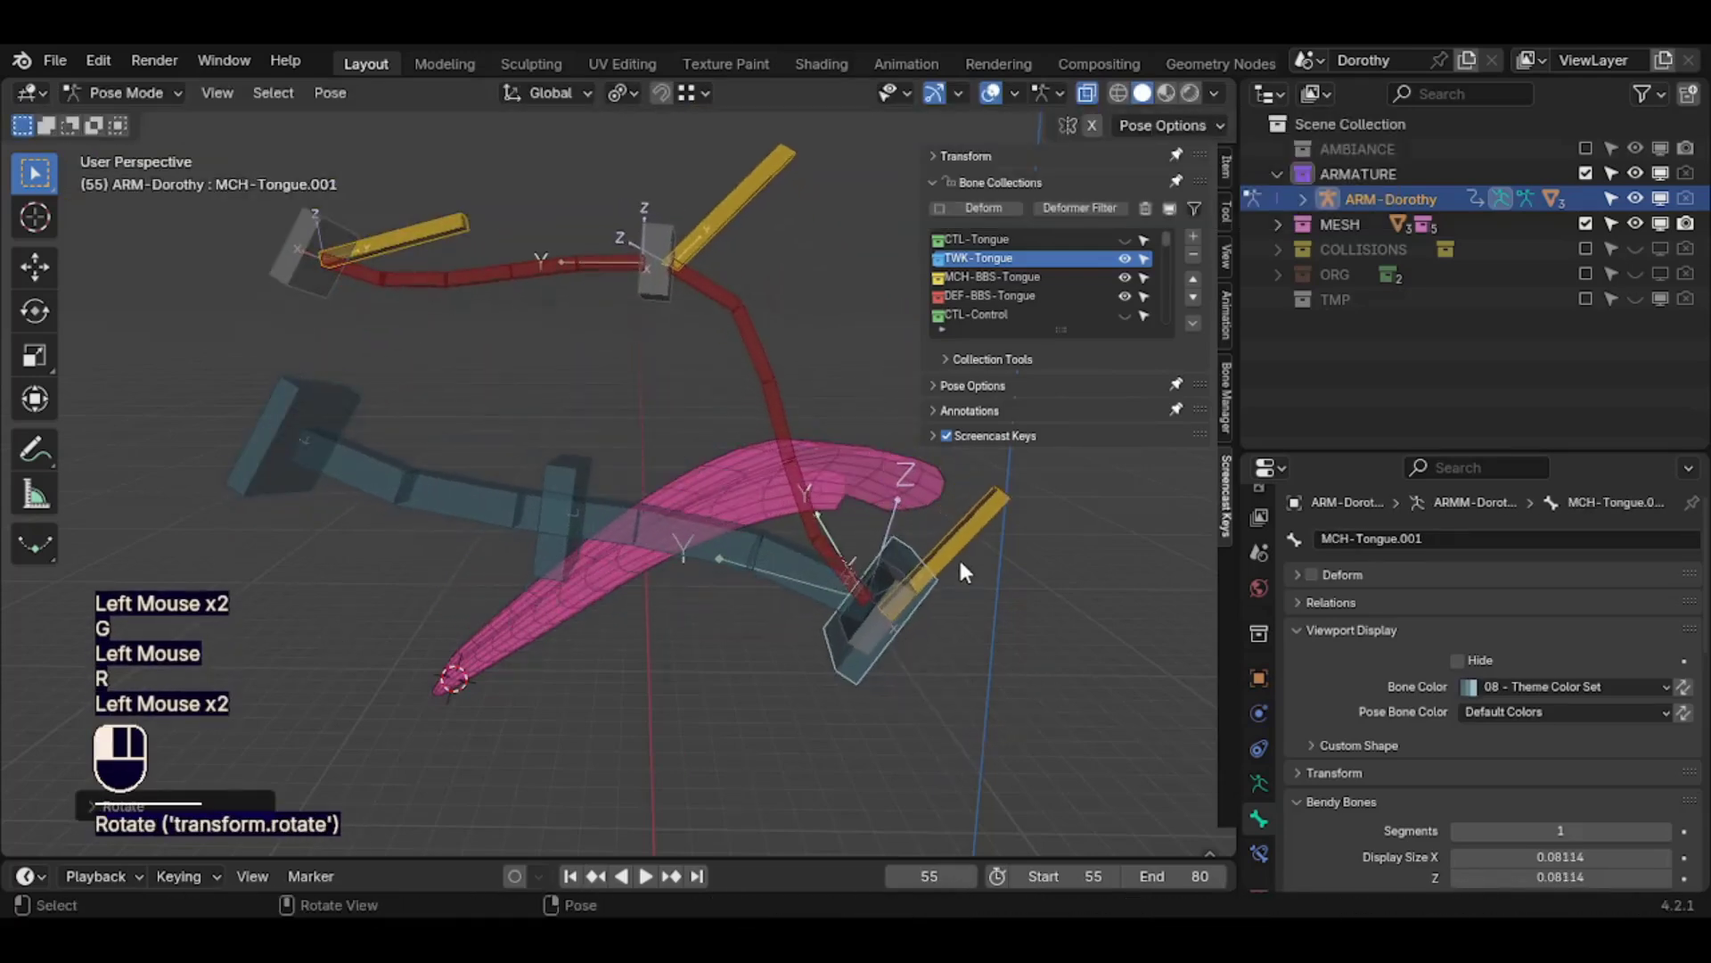
{"action": "key", "text": "g"}
{"action": "left_click", "coordinate": [1000, 503]}
{"action": "left_click", "coordinate": [703, 239]}
{"action": "key", "text": "g"}
{"action": "left_click", "coordinate": [579, 406]}
{"action": "left_click", "coordinate": [513, 221]}
{"action": "key", "text": "g"}
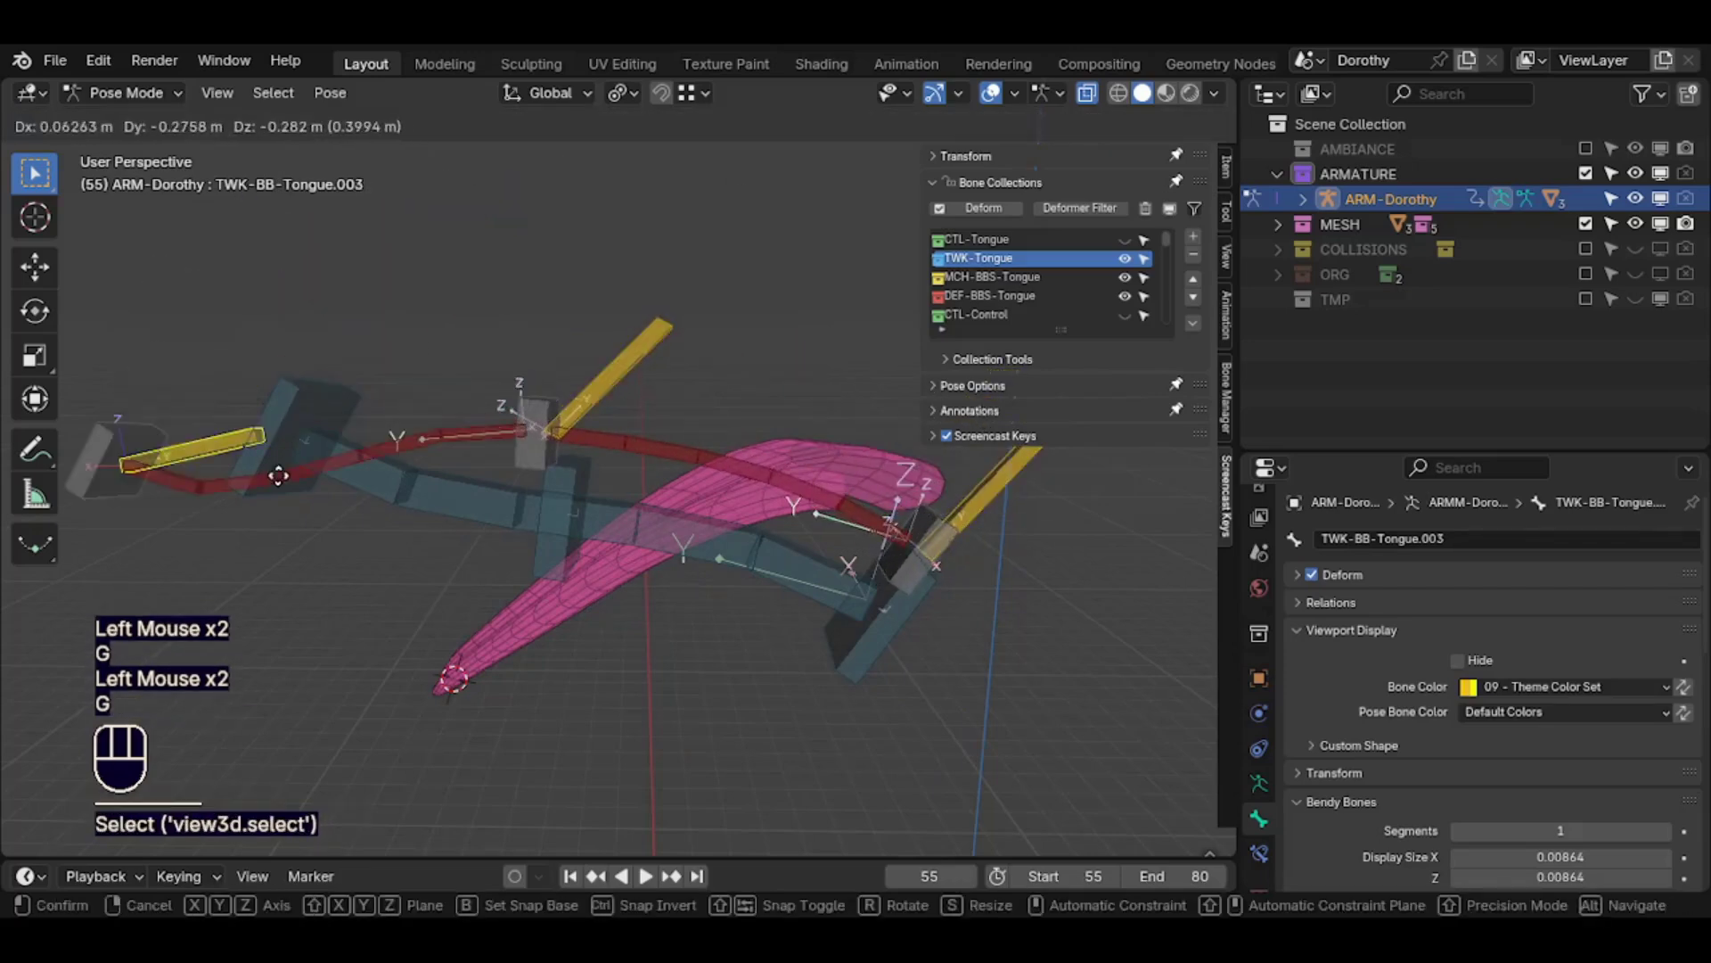
{"action": "left_click", "coordinate": [279, 505]}
{"action": "key", "text": "r"}
{"action": "left_click", "coordinate": [363, 192]}
Select all bones and clear their pose transforms
{"action": "middle_click_drag", "start_coordinate": [383, 259], "coordinate": [624, 481]}
{"action": "middle_click_drag", "start_coordinate": [695, 615], "coordinate": [678, 535]}
{"action": "key", "text": "a"}
{"action": "key", "text": "alt+q"}
{"action": "key", "text": "alt+q"}
Move MCH-Tongue.003 upward to bend the whole tongue chain
{"action": "left_click", "coordinate": [326, 648]}
{"action": "key", "text": "g"}
{"action": "left_click", "coordinate": [274, 447]}
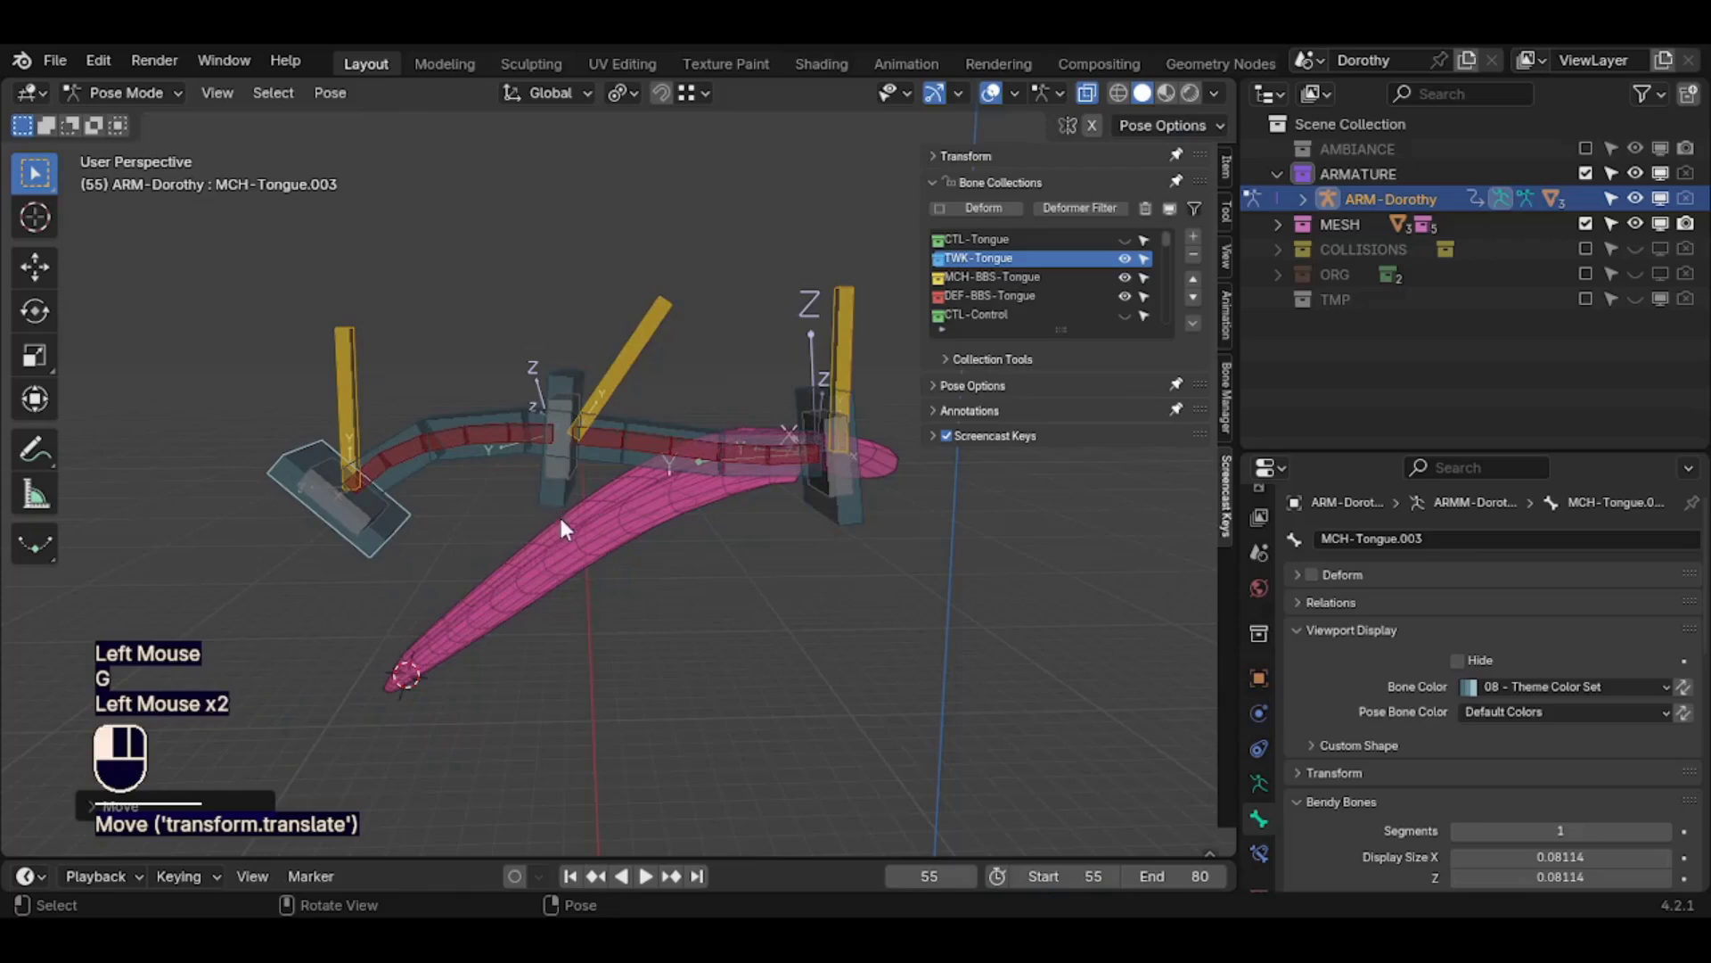
Try moving the bones at the tongue's middle joint, including CTL-Tongue.002, to test the deform chain
{"action": "left_click", "coordinate": [562, 519]}
{"action": "key", "text": "g"}
{"action": "left_click", "coordinate": [621, 611]}
{"action": "left_click", "coordinate": [568, 469]}
{"action": "key", "text": "g"}
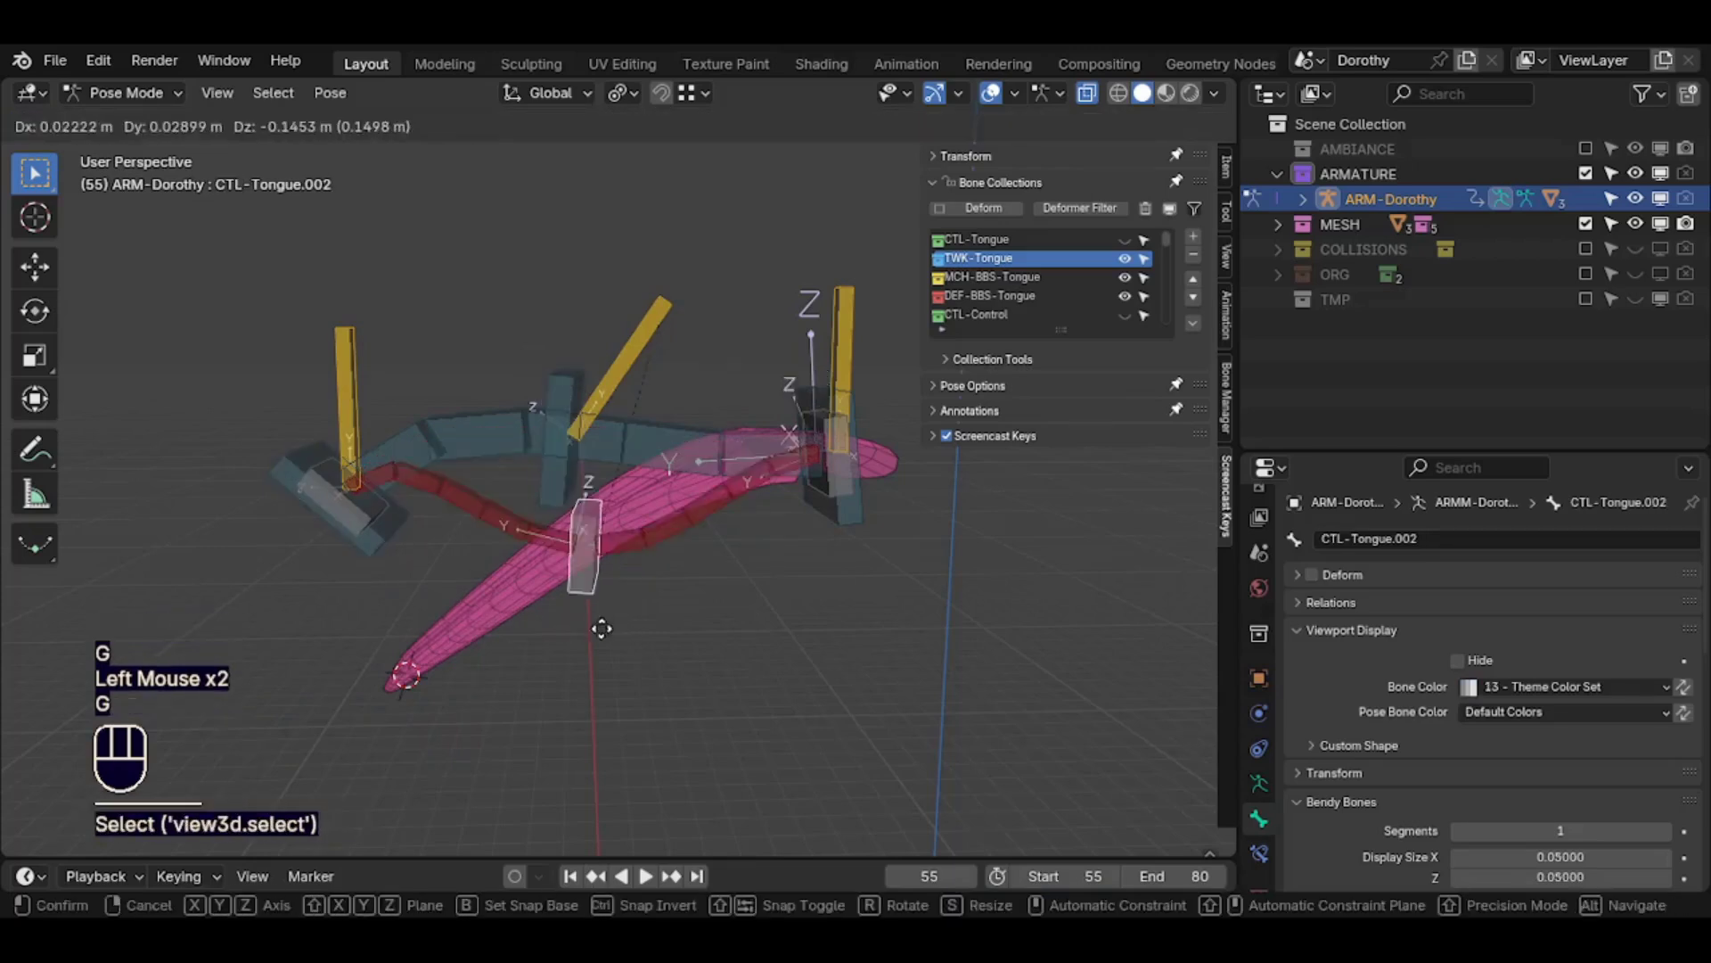
{"action": "key", "text": "Escape"}
{"action": "middle_click_drag", "start_coordinate": [548, 517], "coordinate": [546, 582], "text": "shift"}
{"action": "middle_click_drag", "start_coordinate": [546, 582], "coordinate": [555, 581]}
{"action": "key", "text": "g"}
{"action": "key", "text": "Escape"}
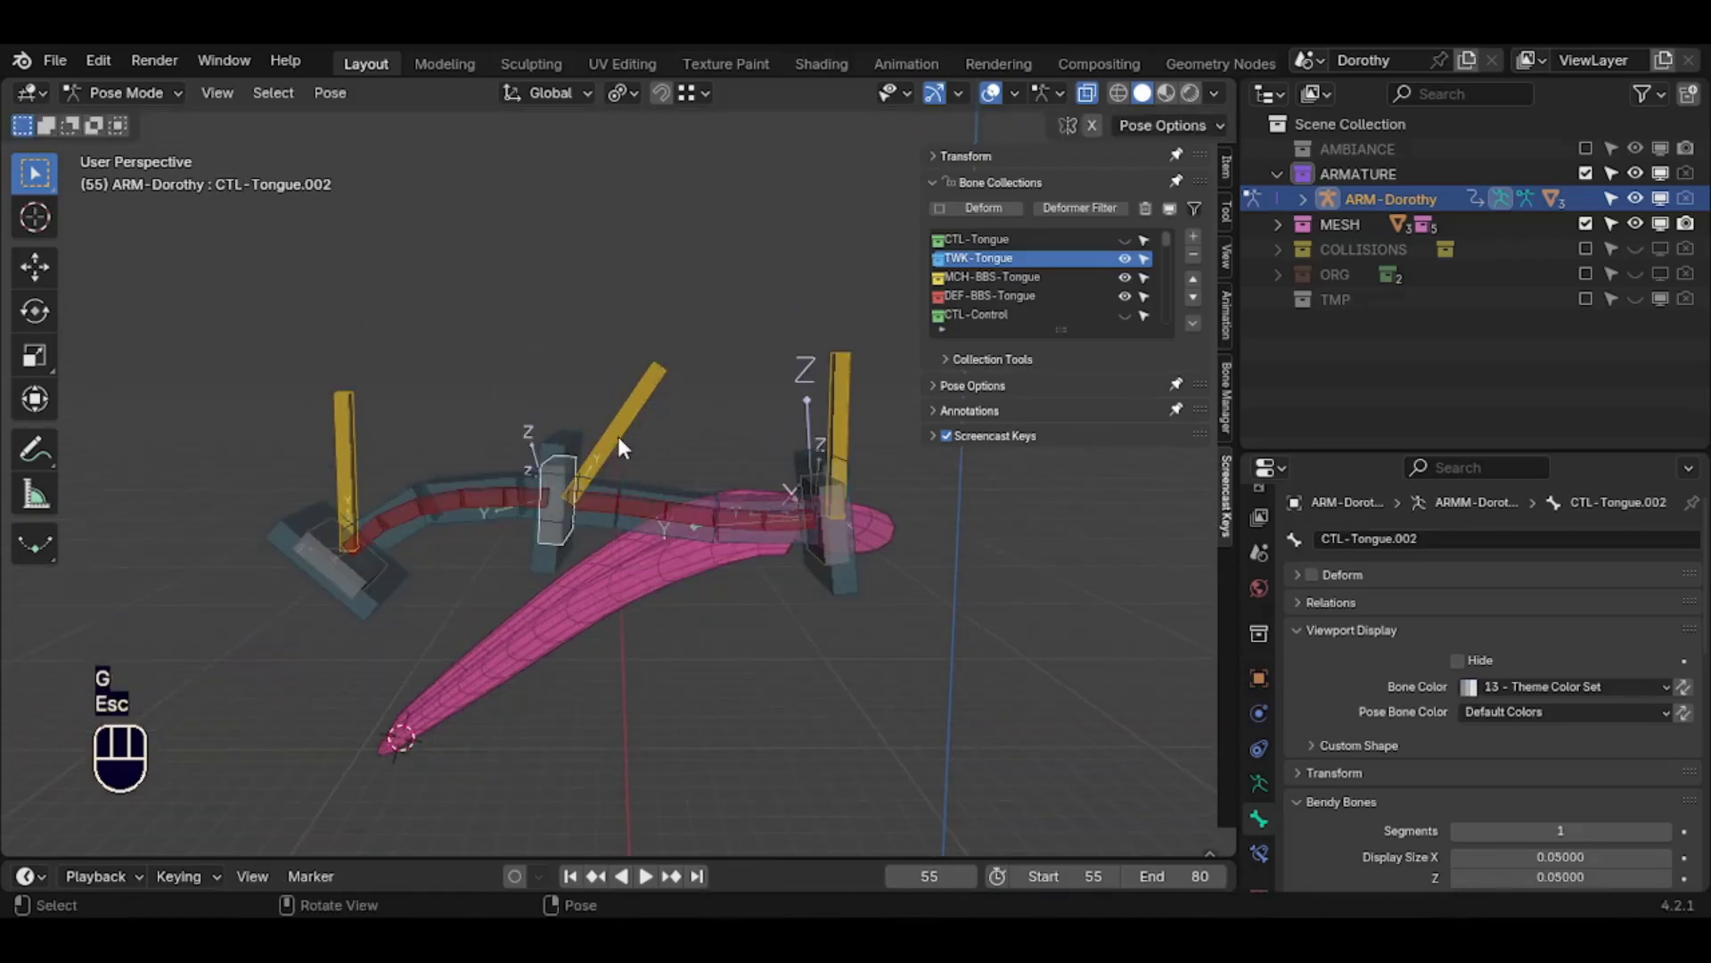
Try moving TWK-BB-Tongue.002 upward to bend the deform chain at the tongue's middle
{"action": "middle_click_drag", "start_coordinate": [621, 444], "coordinate": [653, 434]}
{"action": "left_click", "coordinate": [626, 412]}
{"action": "key", "text": "g"}
{"action": "left_click", "coordinate": [640, 281]}
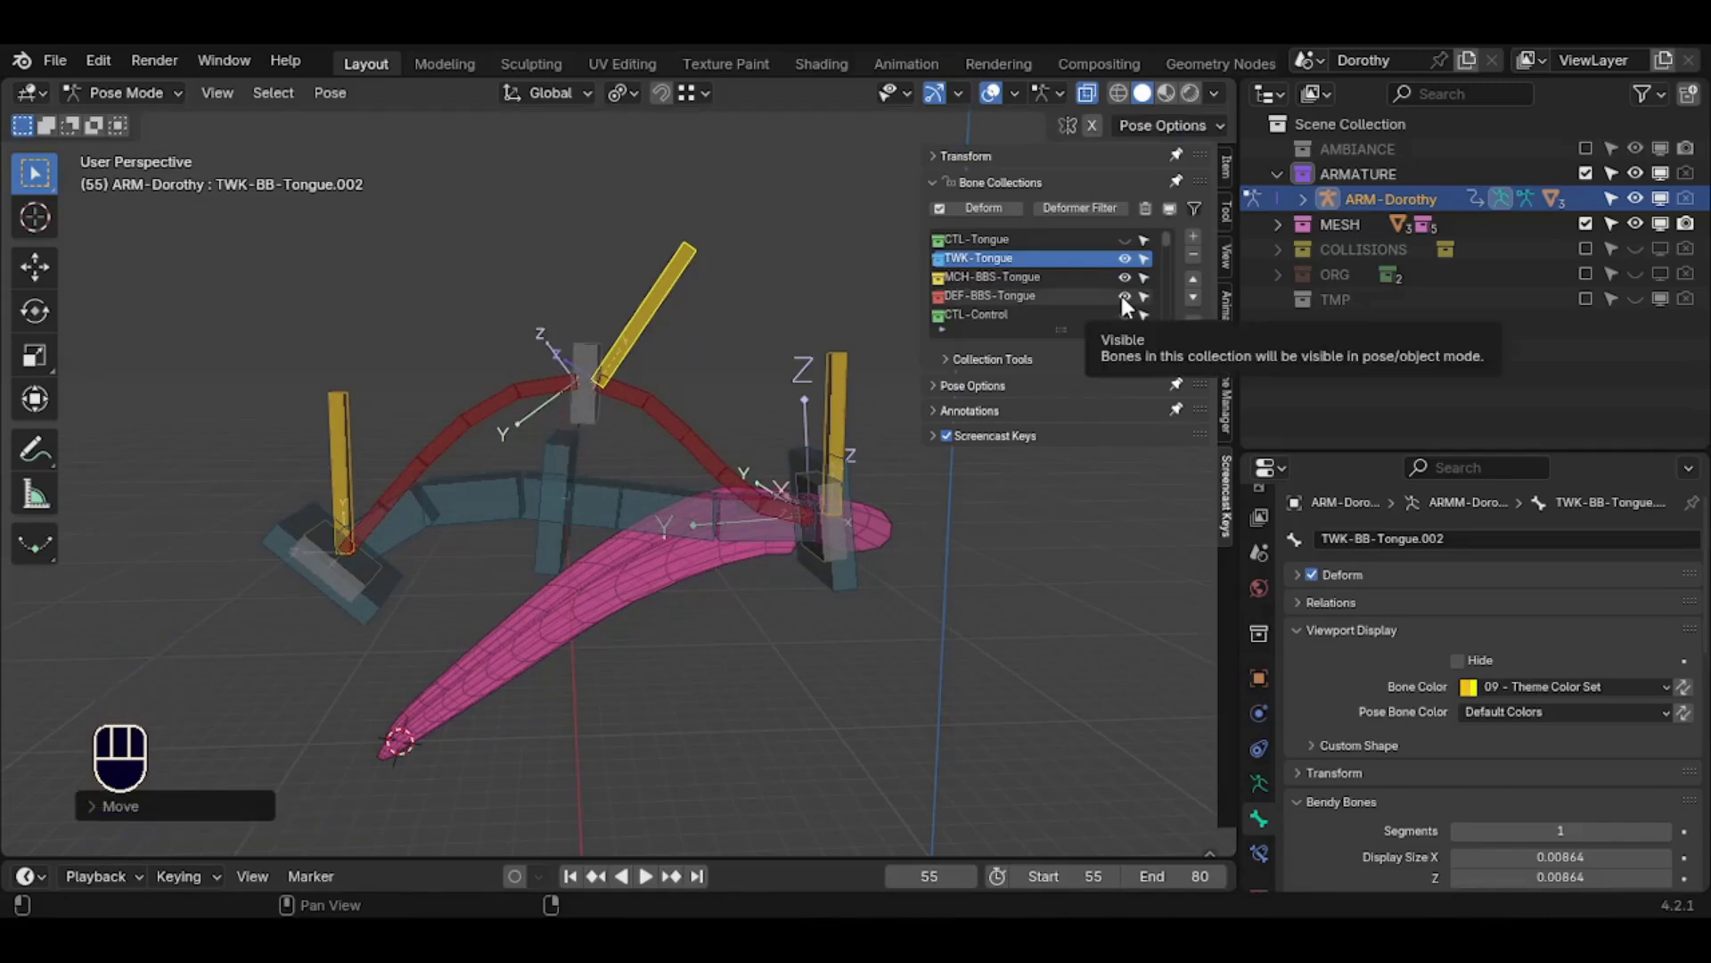
Try repositioning the tip and middle tweak bones with the DEF-BBS-Tongue and MCH-BBS-Tongue collections hidden
{"action": "left_click", "coordinate": [1125, 298]}
{"action": "left_click", "coordinate": [664, 281]}
{"action": "key", "text": "g"}
{"action": "left_click", "coordinate": [631, 288]}
{"action": "key", "text": "a"}
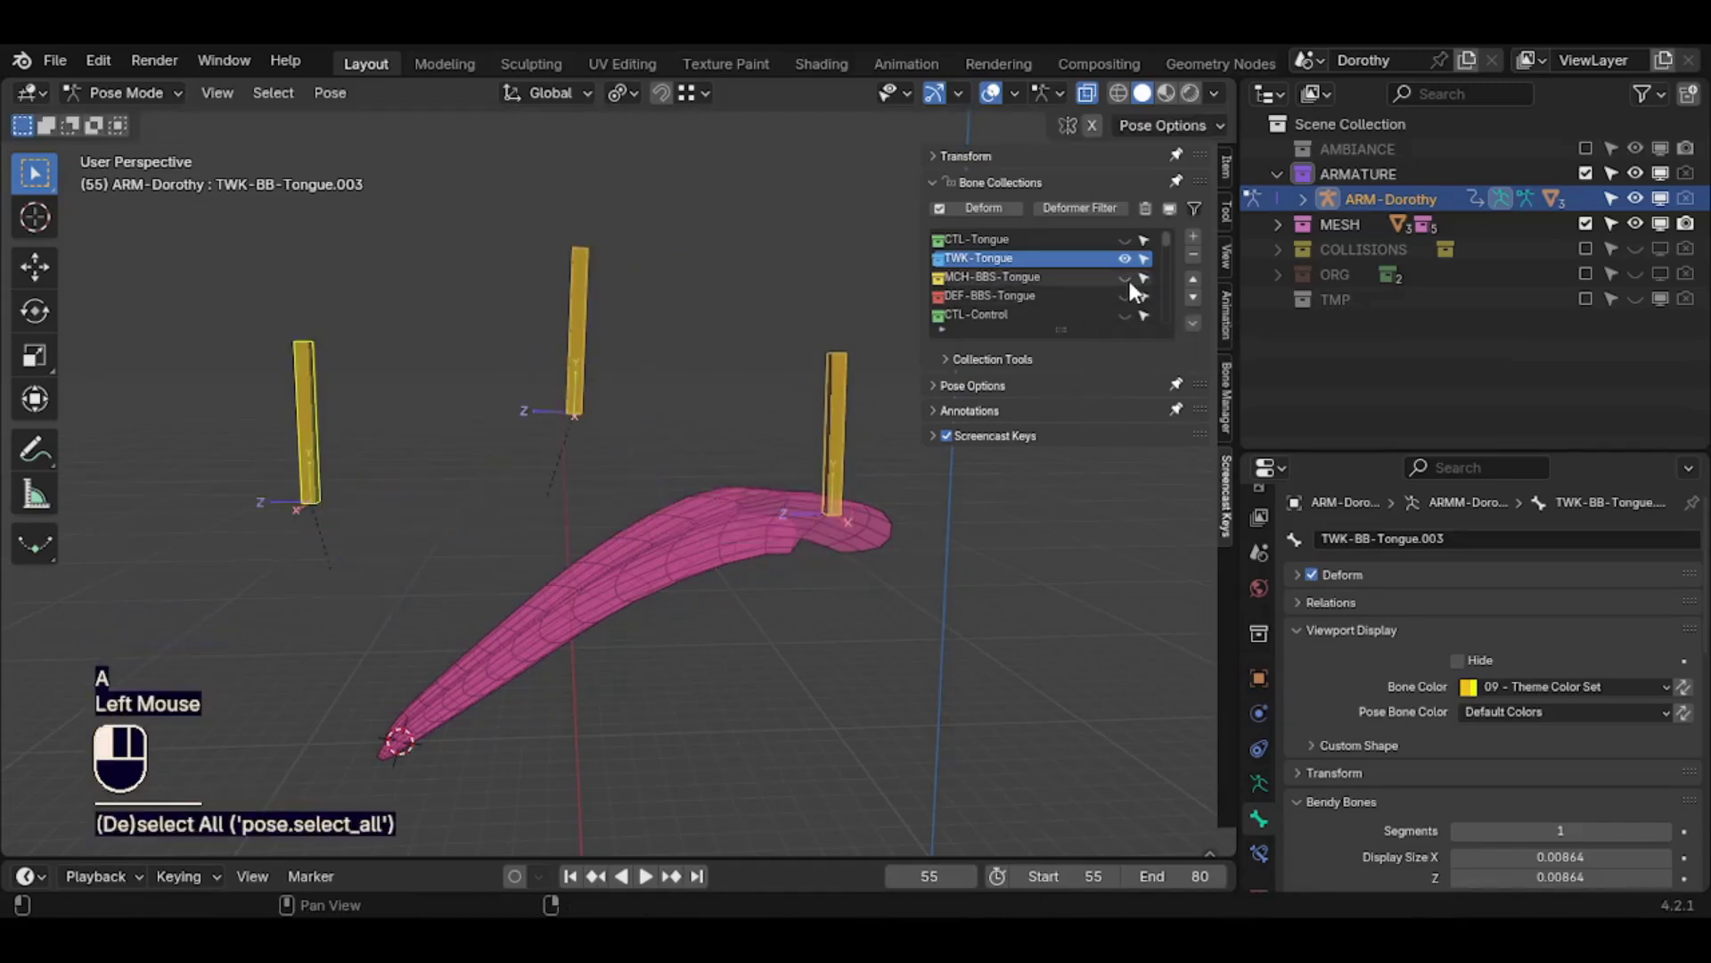
{"action": "left_click", "coordinate": [546, 336]}
{"action": "key", "text": "g"}
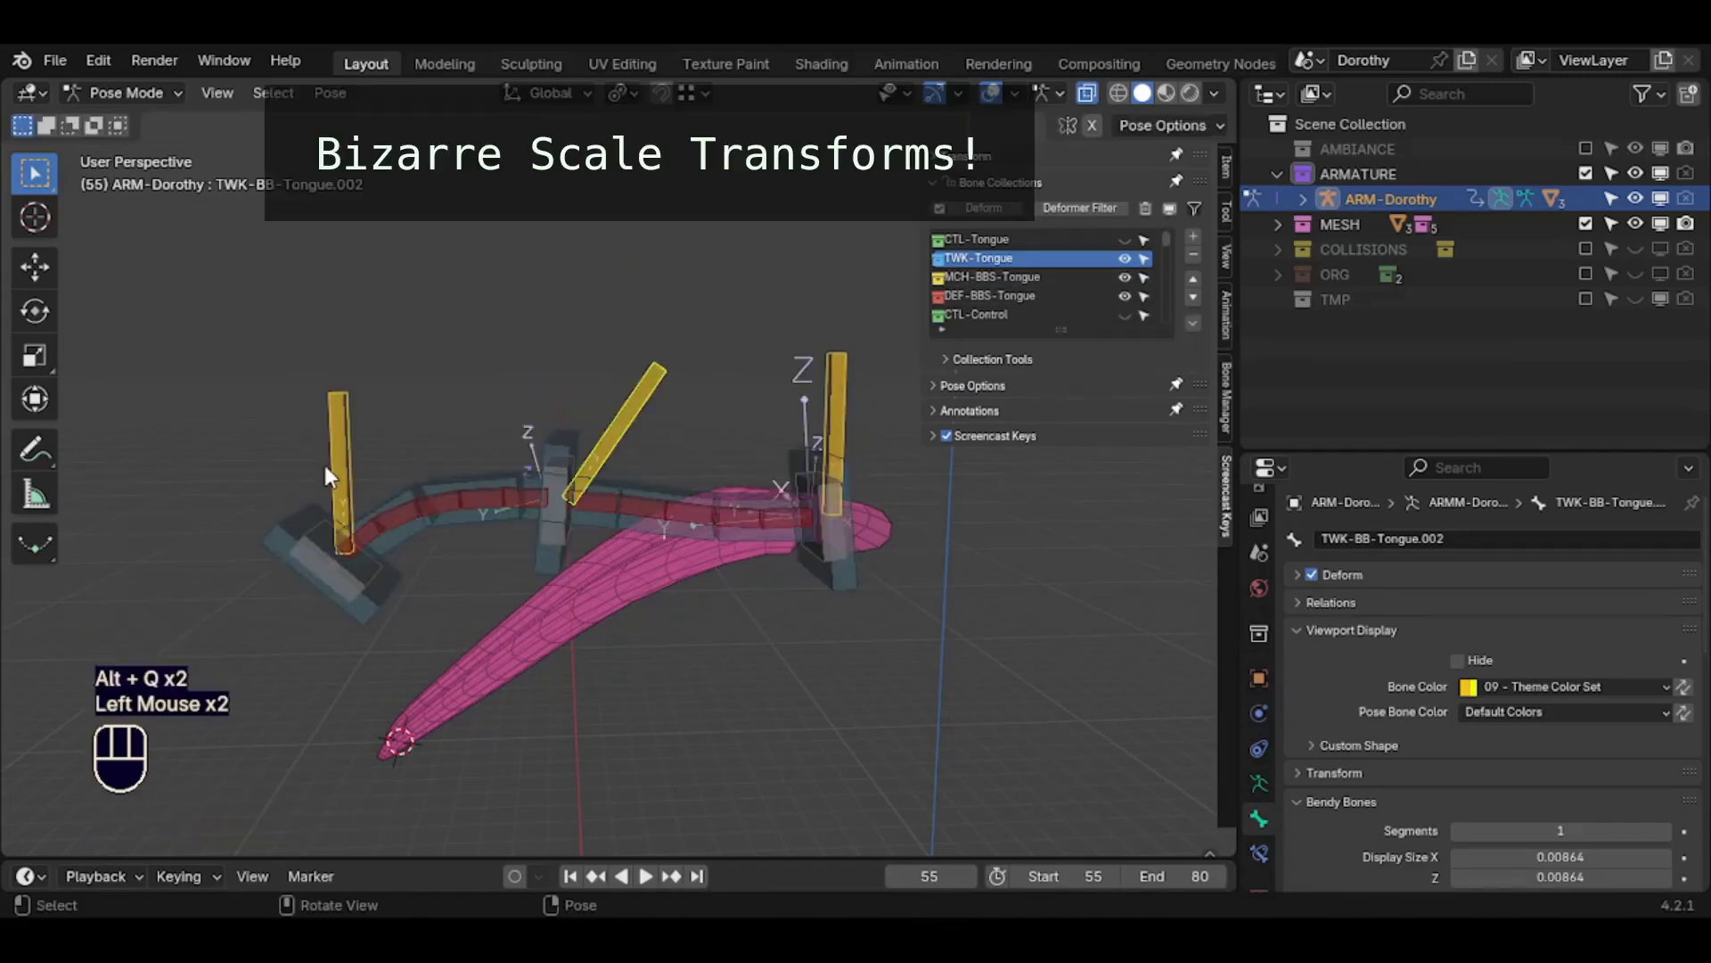
Move MCH-Tongue.003 away from the tongue and rotate the chain's end bones to stretch and bend it strongly
{"action": "left_click", "coordinate": [269, 537]}
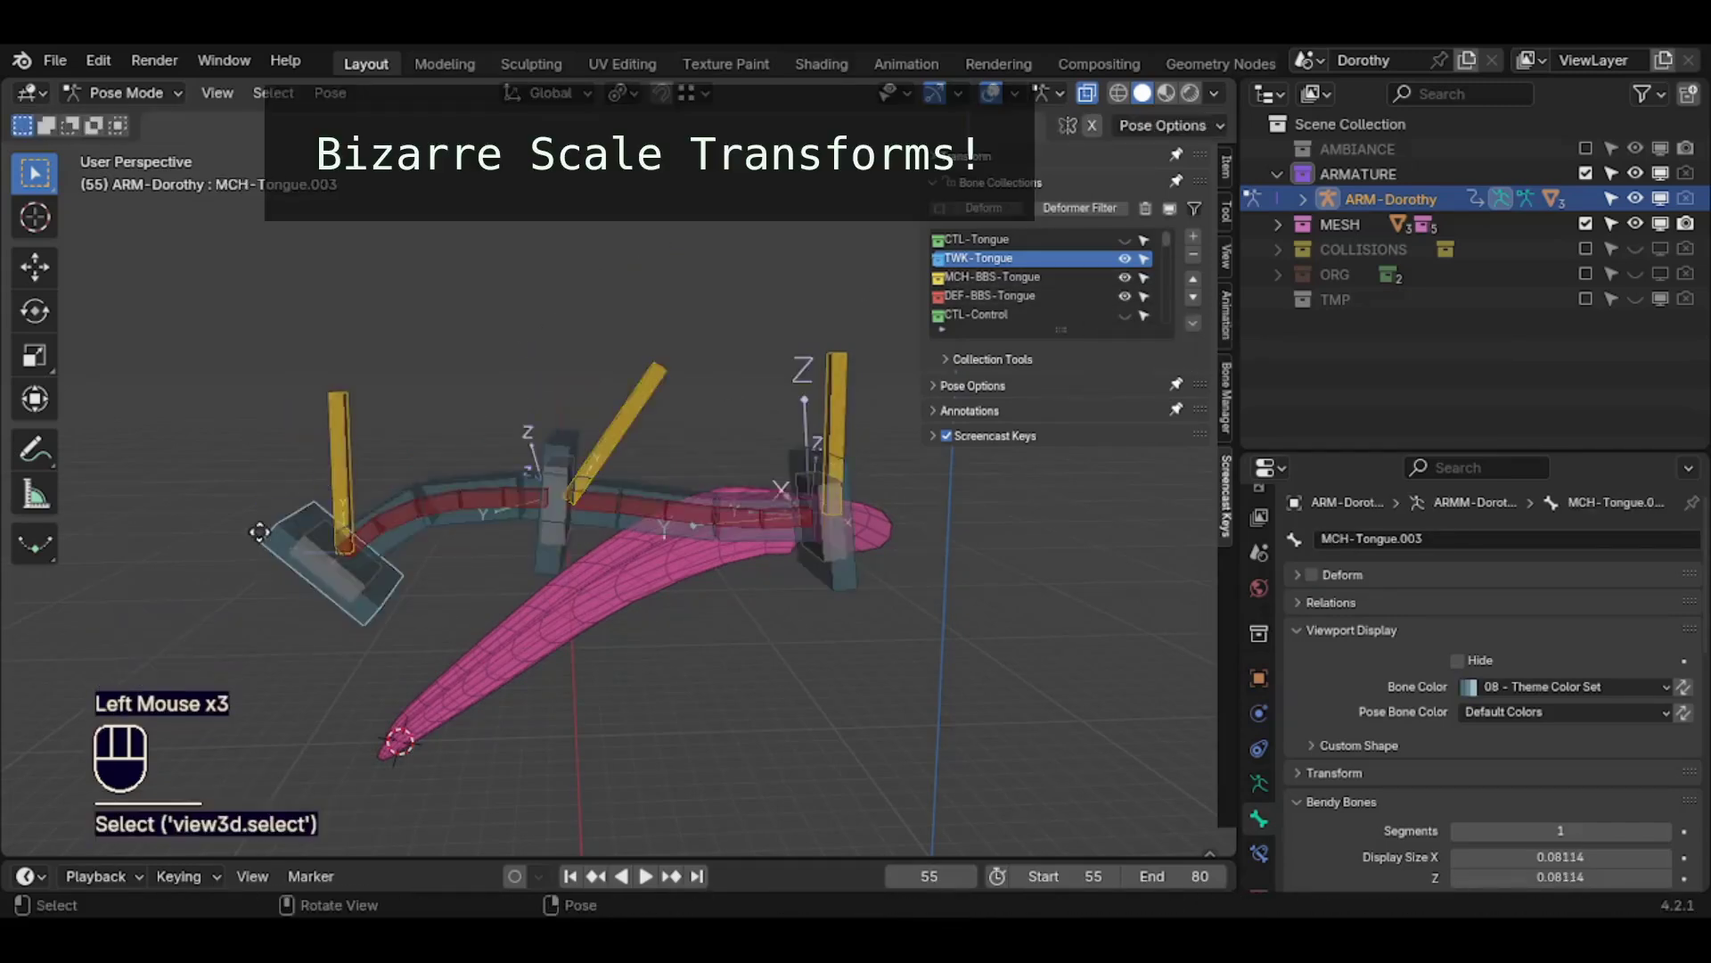
{"action": "key", "text": "g"}
{"action": "left_click", "coordinate": [221, 332]}
{"action": "key", "text": "r"}
{"action": "left_click", "coordinate": [571, 592]}
{"action": "key", "text": "g"}
{"action": "left_click", "coordinate": [312, 723]}
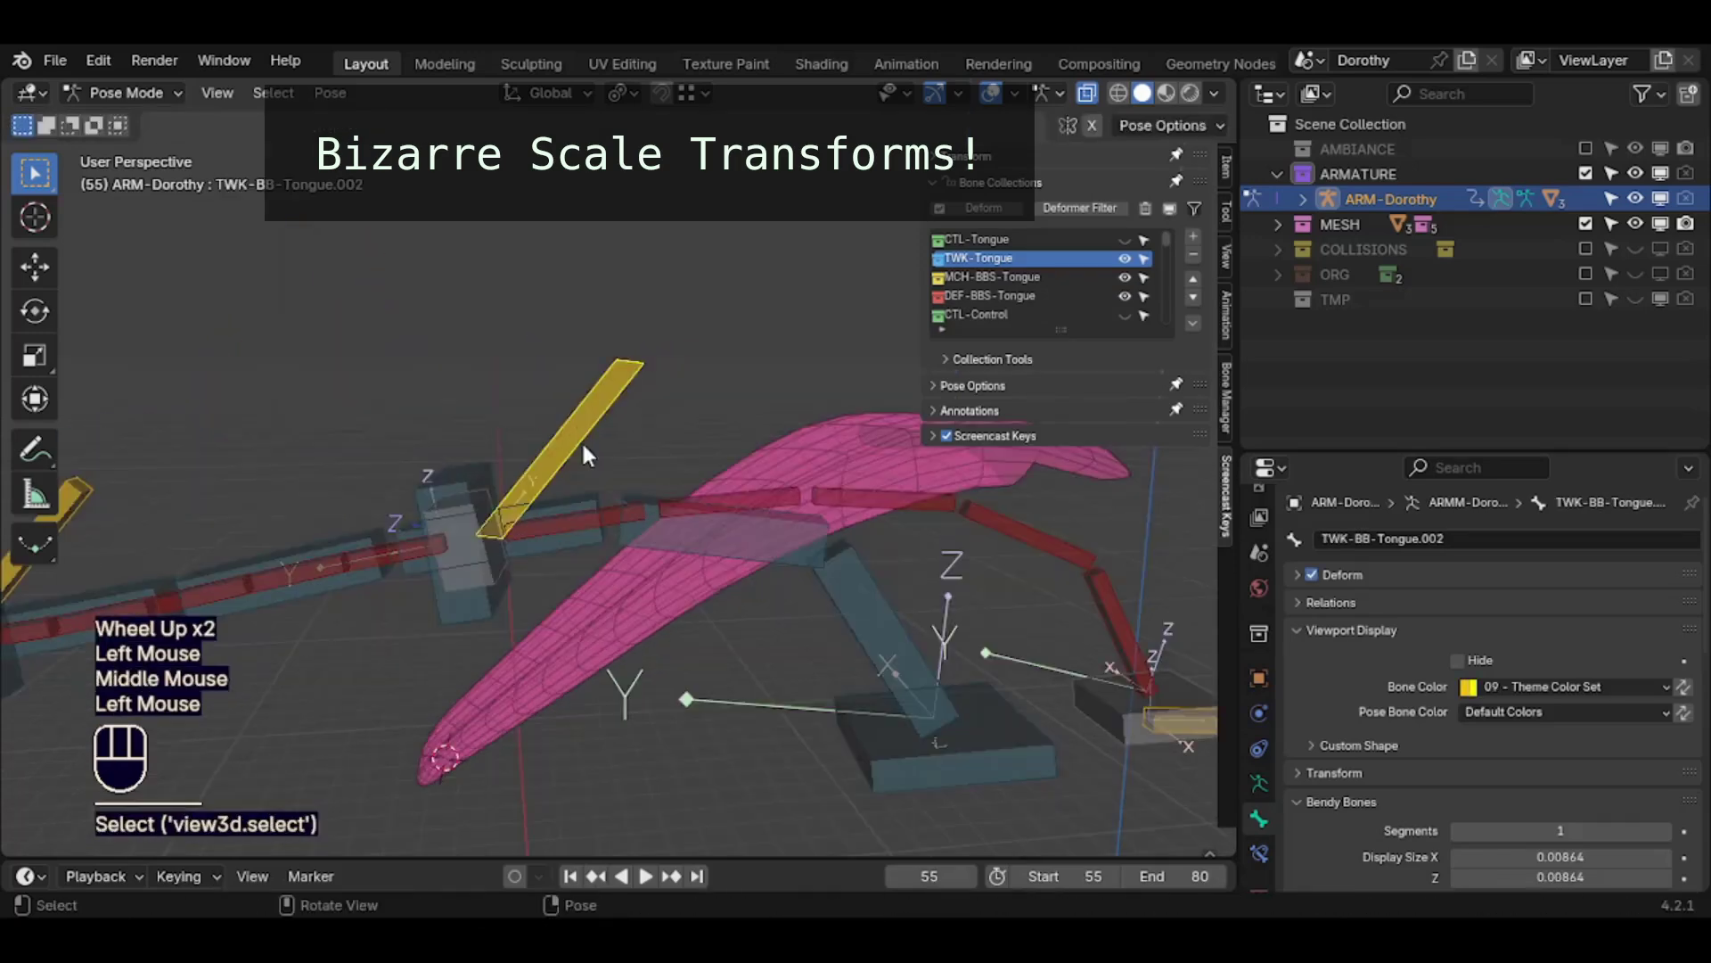
Examine the bone constraints of TWK-BB-Tongue.002 and the Copy Transforms settings of its parent, MCH-Tongue.002
{"action": "middle_click_drag", "start_coordinate": [581, 441], "coordinate": [676, 528]}
{"action": "left_click", "coordinate": [508, 605]}
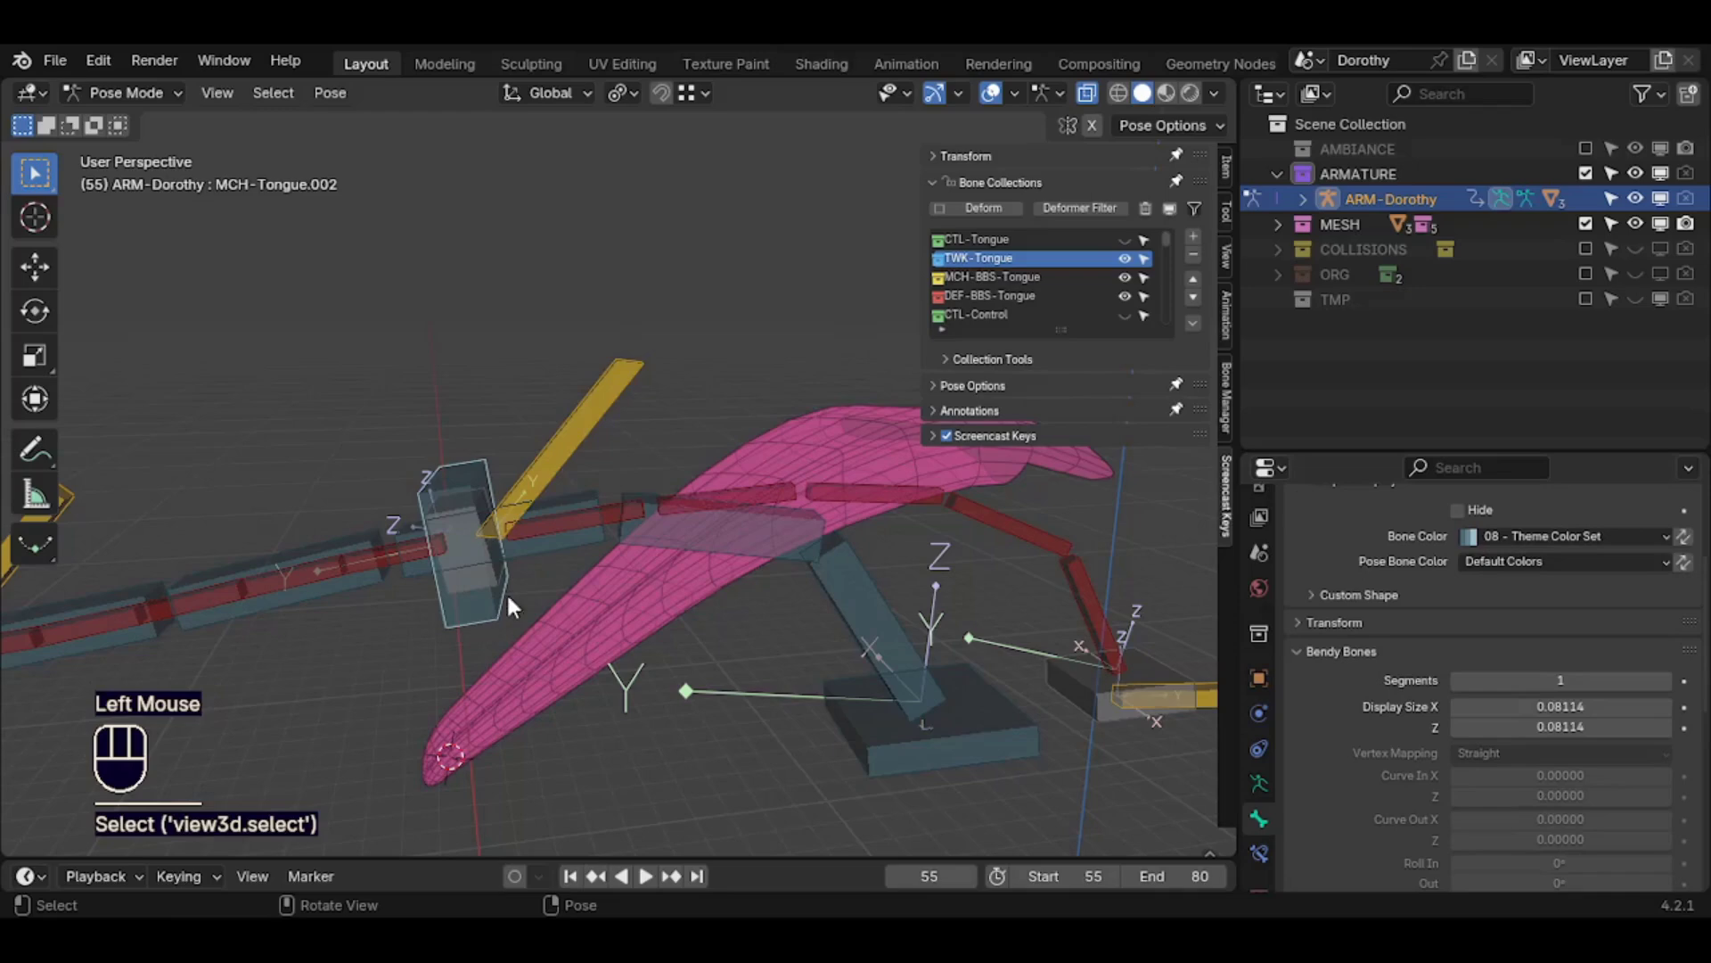
{"action": "left_click", "coordinate": [542, 475]}
{"action": "left_click", "coordinate": [454, 473]}
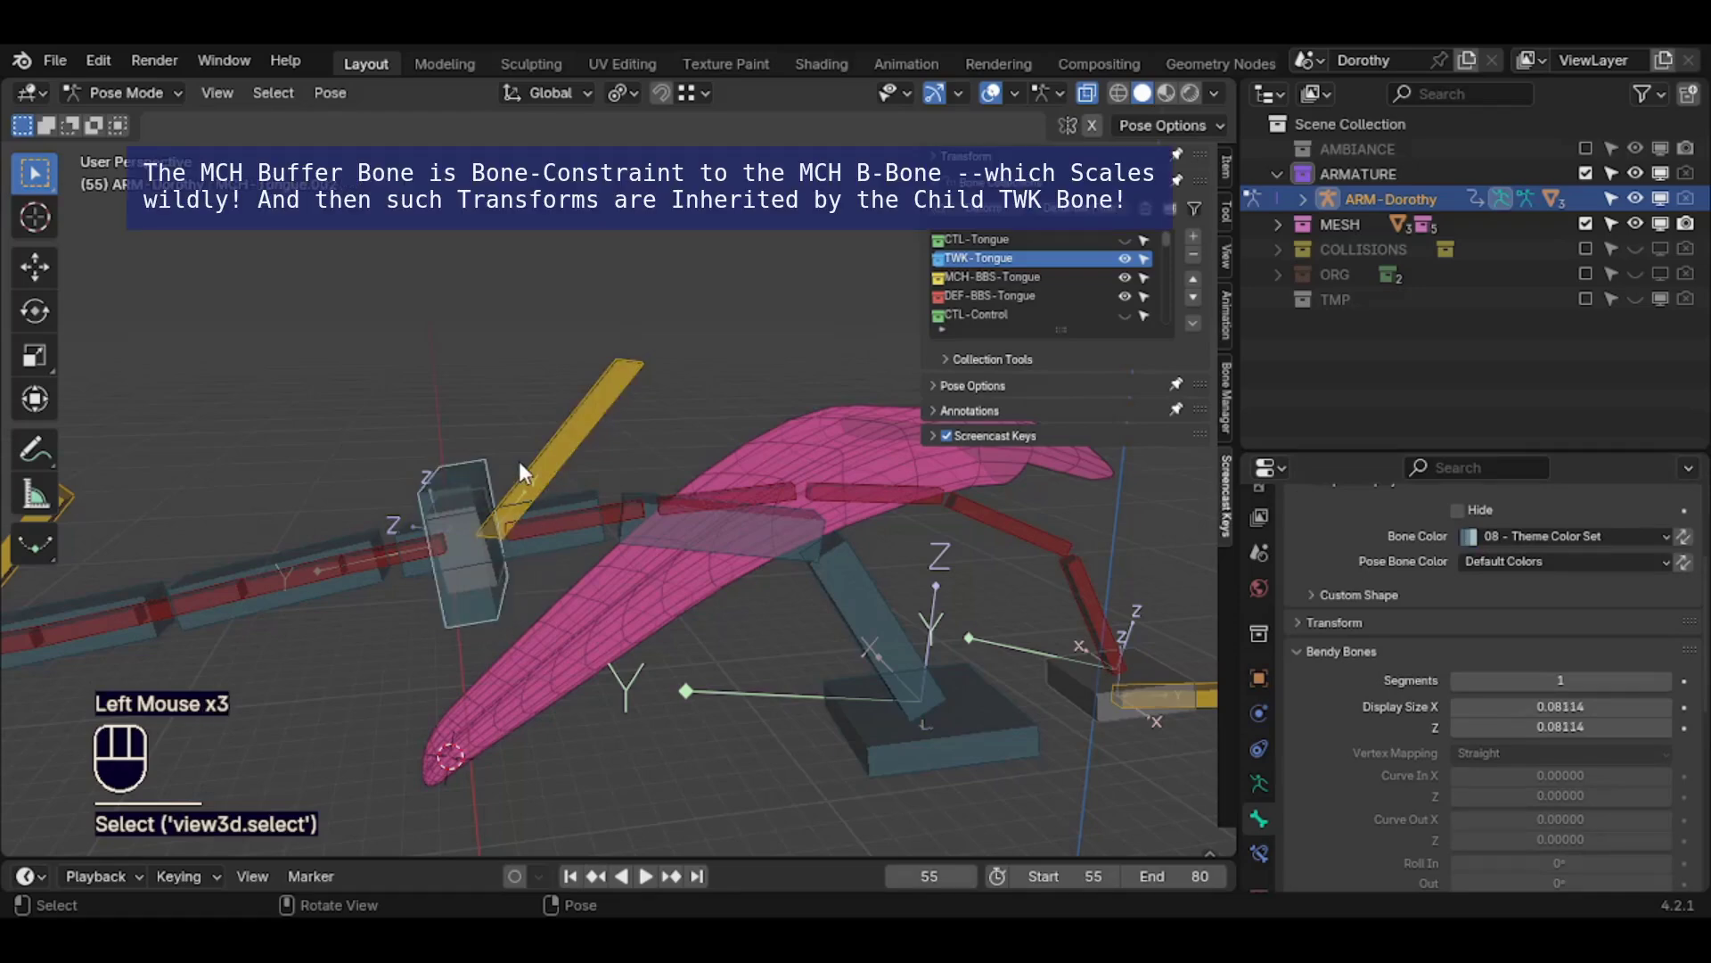
{"action": "left_click", "coordinate": [1256, 850]}
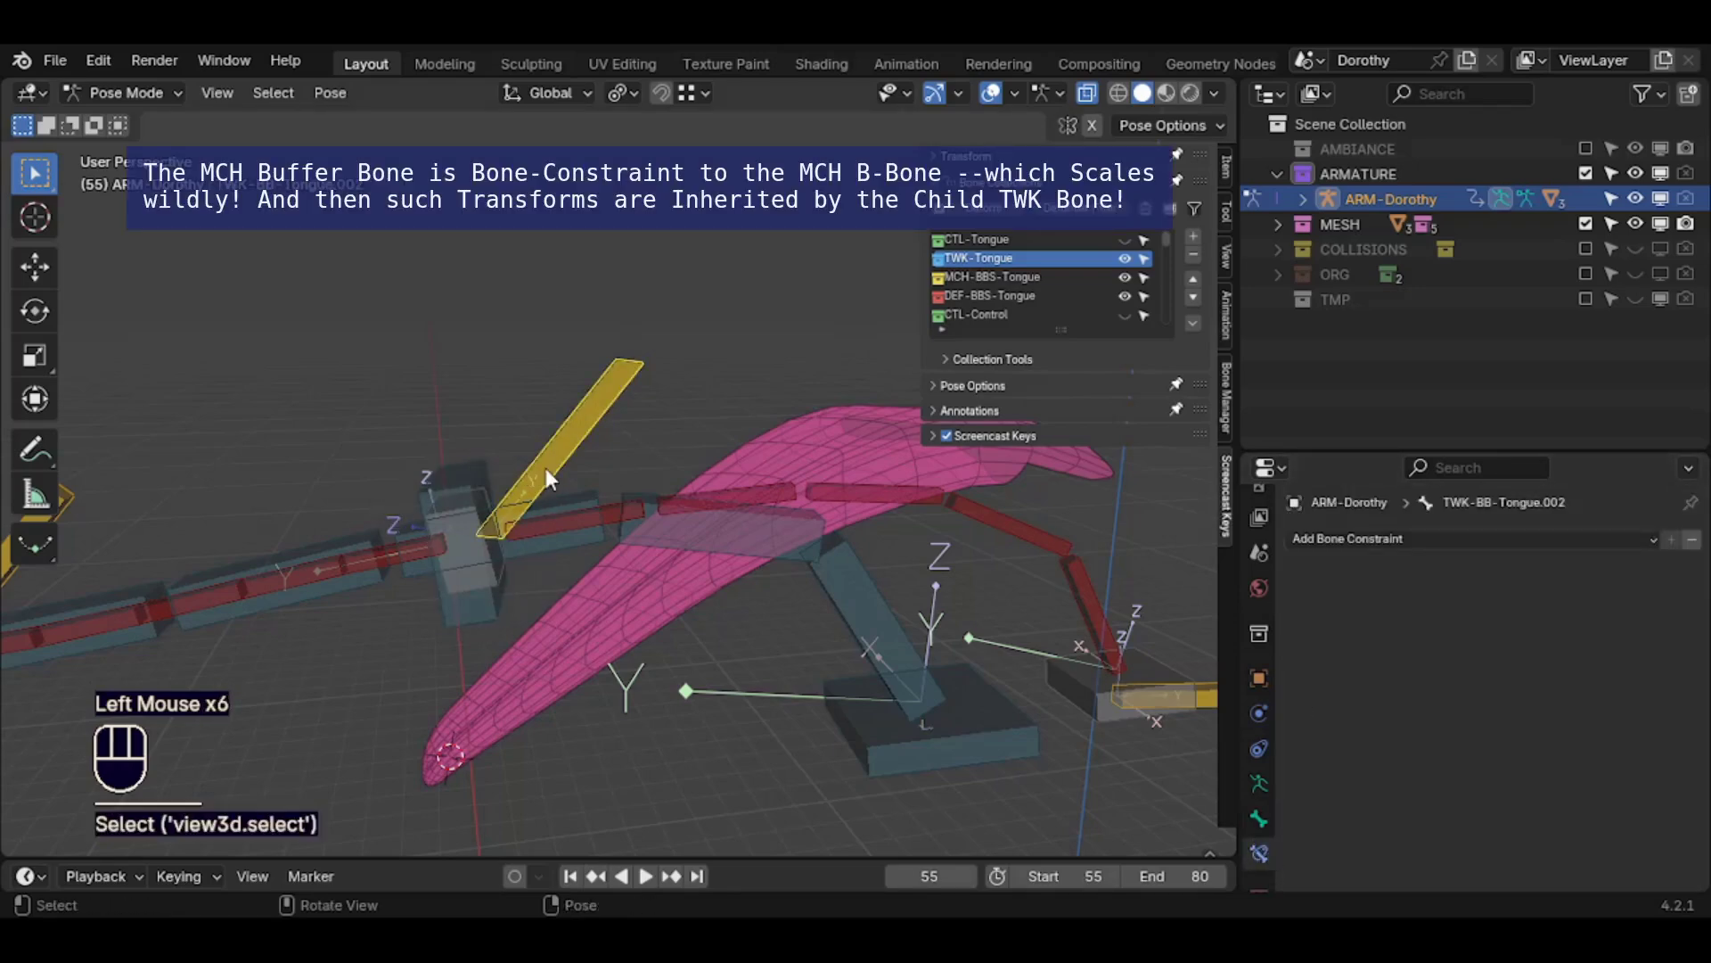
{"action": "key", "text": "Tab"}
{"action": "key", "text": "g"}
{"action": "key", "text": "Escape"}
{"action": "left_click", "coordinate": [740, 667]}
{"action": "key", "text": "Tab"}
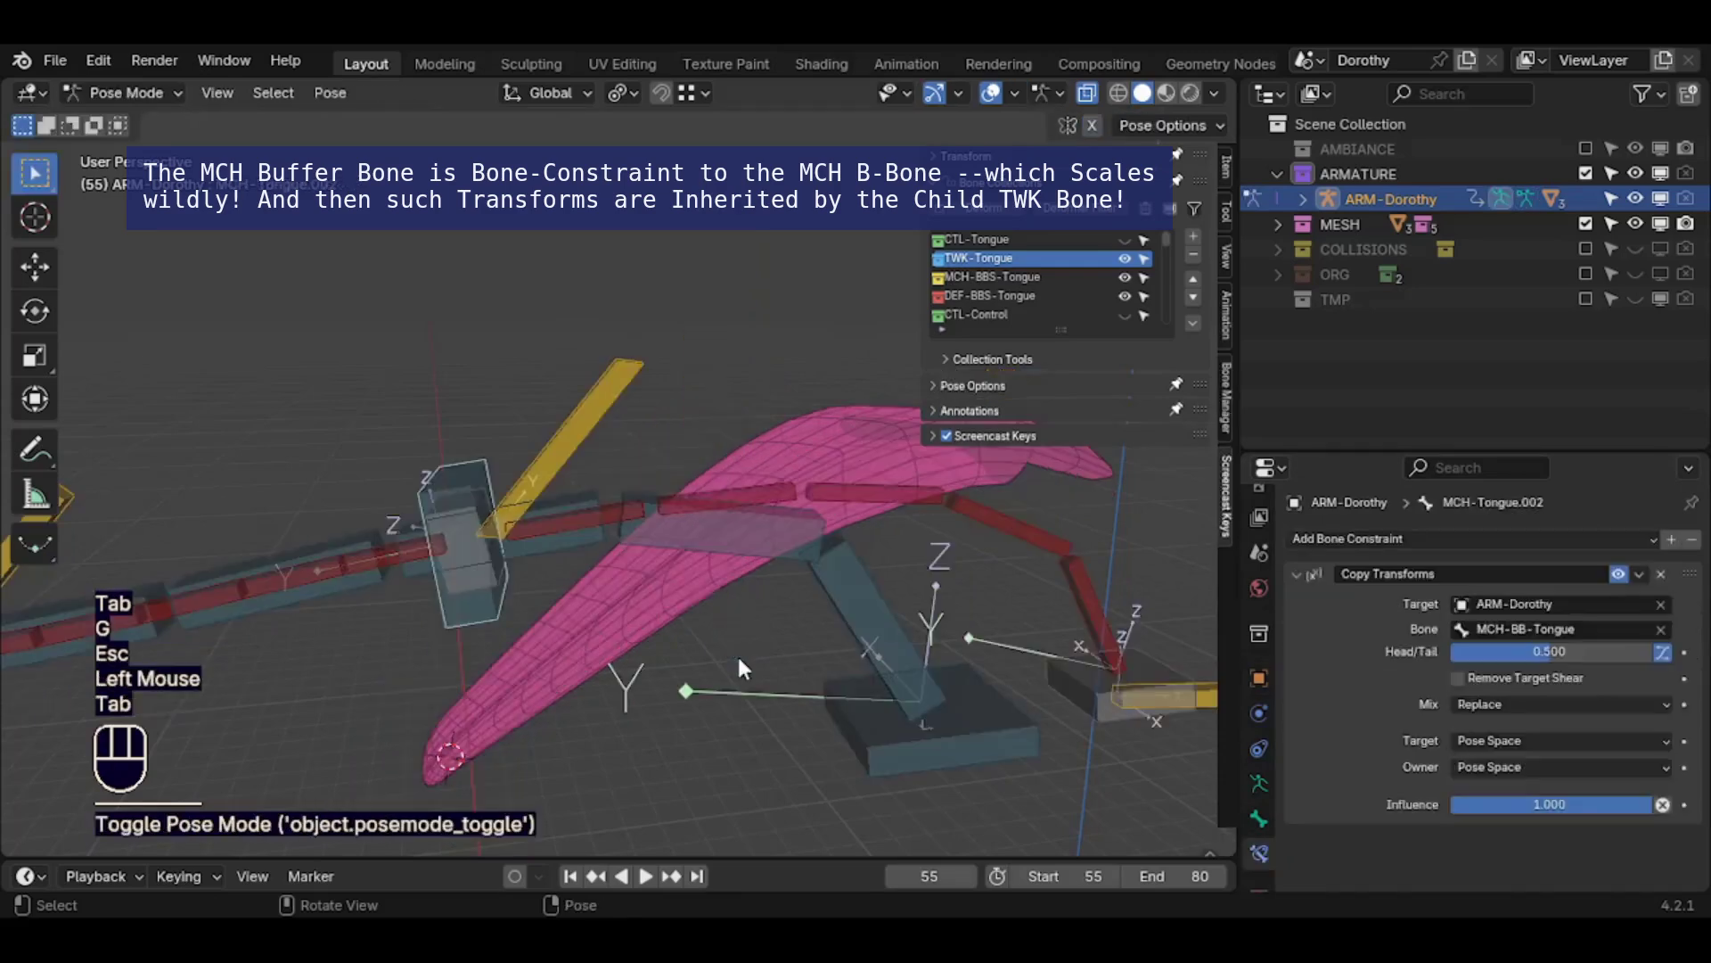
{"action": "key", "text": "g"}
{"action": "key", "text": "Escape"}
{"action": "left_click", "coordinate": [554, 555]}
{"action": "middle_click_drag", "start_coordinate": [555, 554], "coordinate": [489, 617]}
{"action": "left_click", "coordinate": [488, 617]}
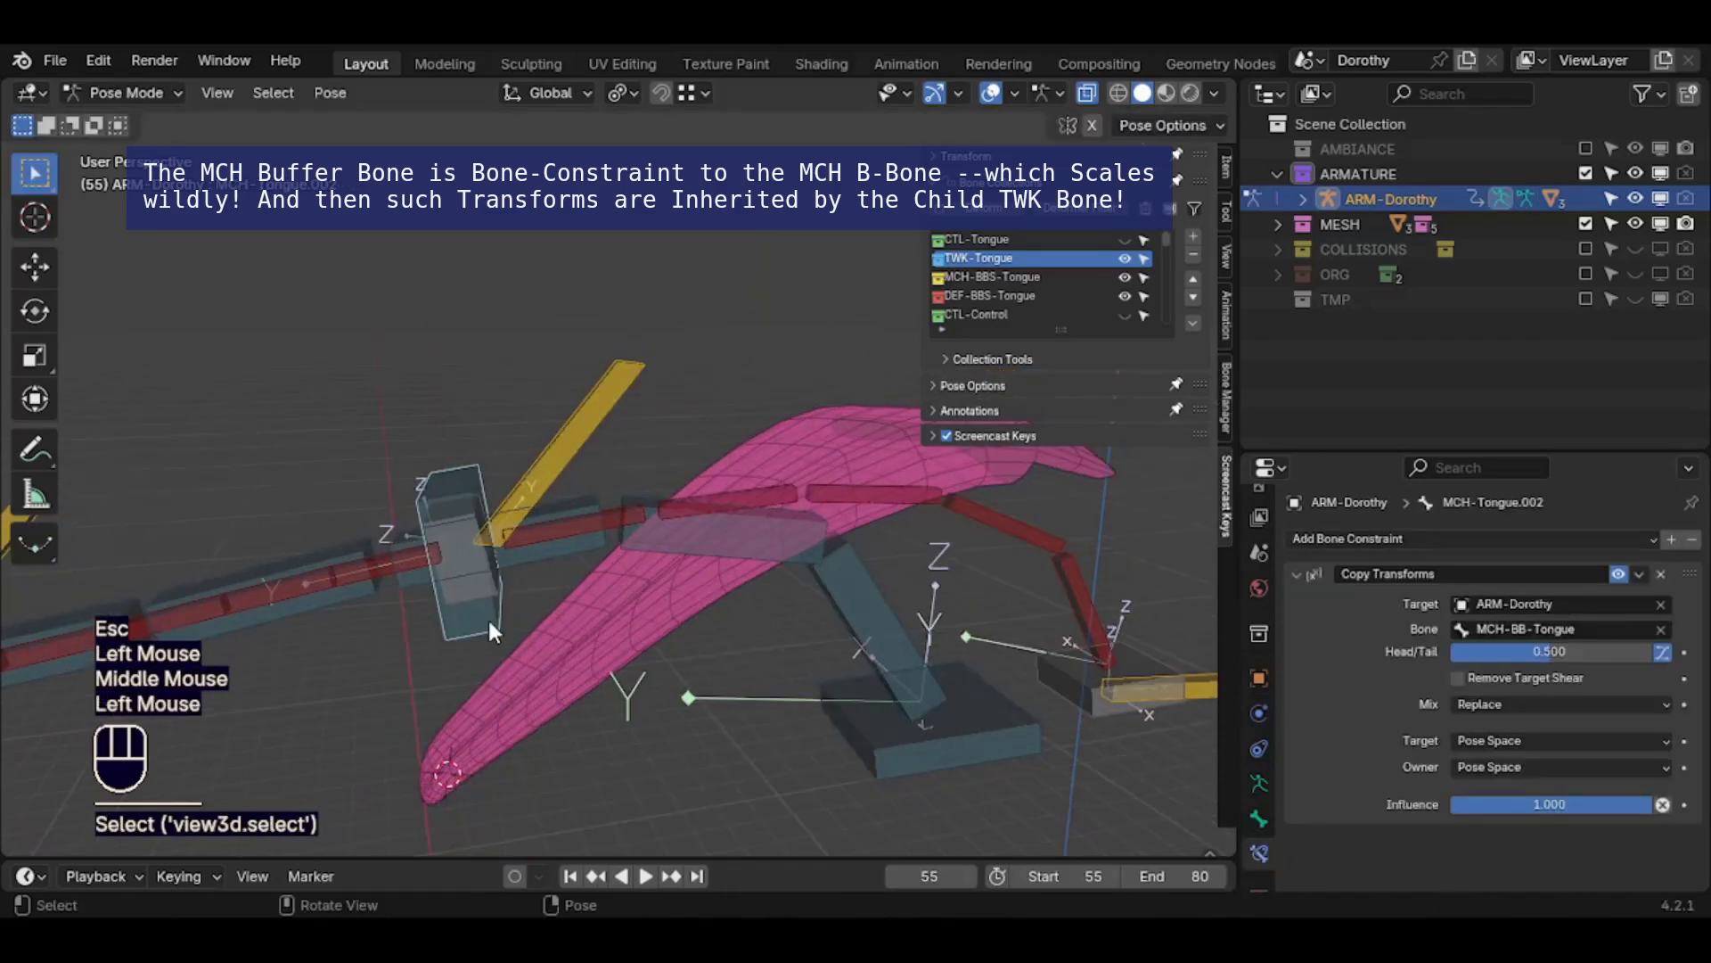
{"action": "left_click", "coordinate": [479, 622]}
{"action": "left_click", "coordinate": [479, 623]}
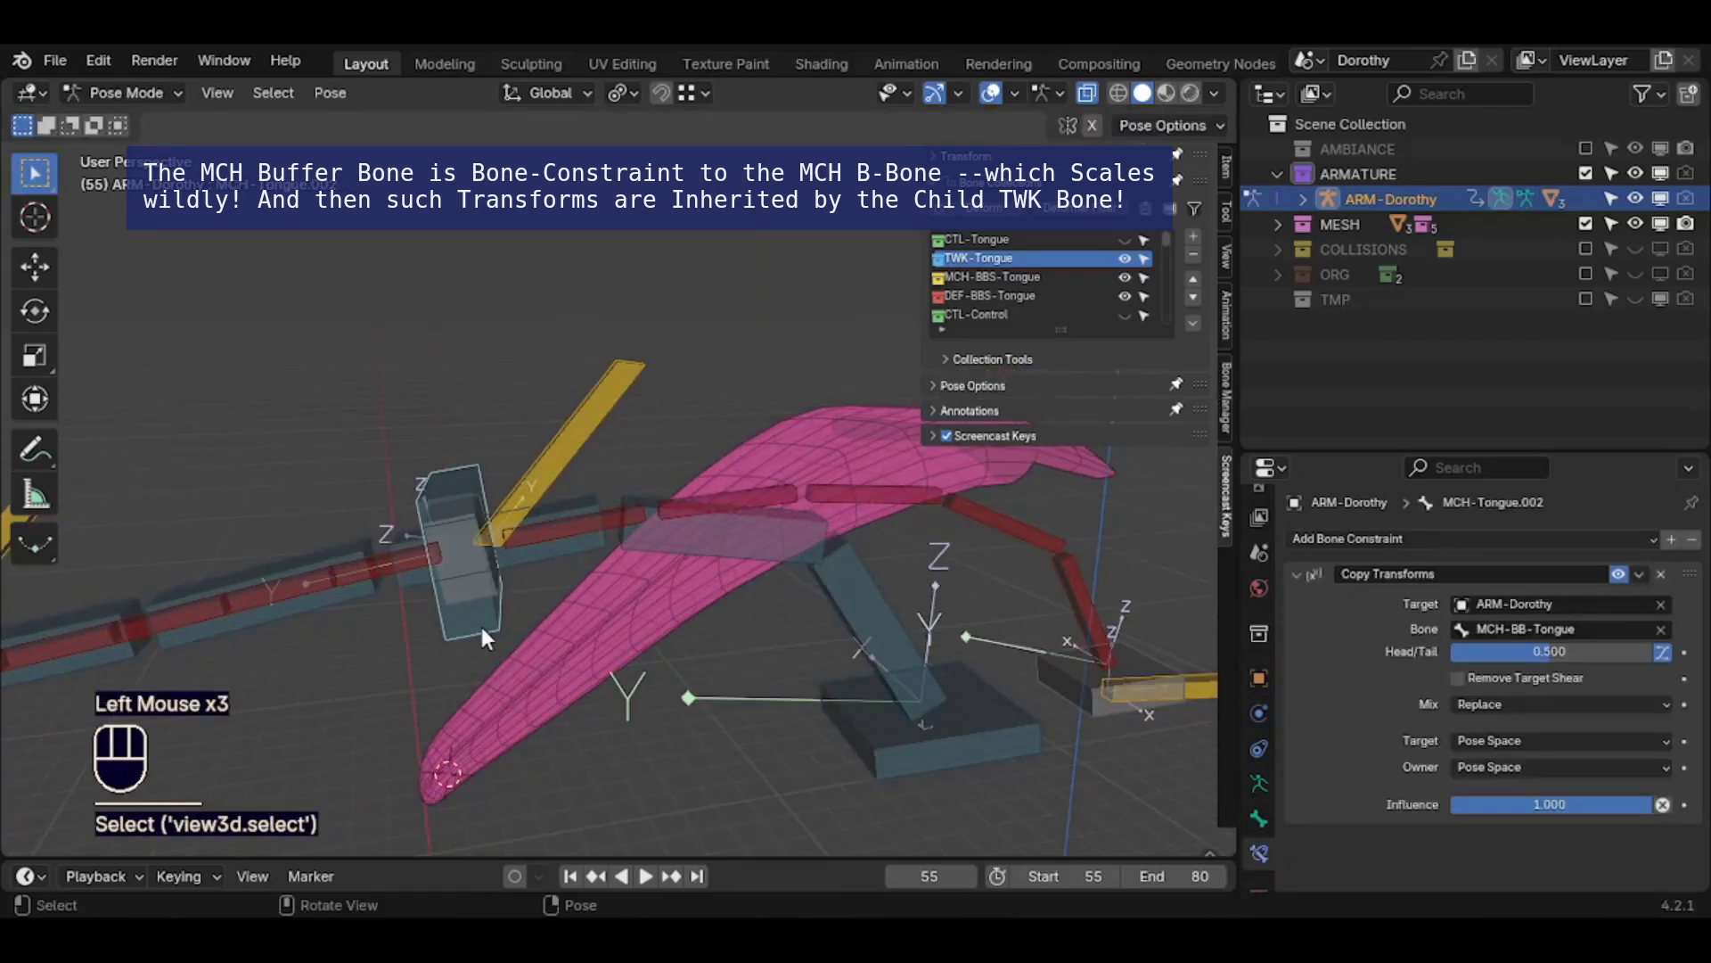
Compare the Stretch To constraint of MCH-BB-Tongue with the Copy Transforms constraint of MCH-Tongue.002
{"action": "left_click", "coordinate": [694, 548]}
{"action": "scroll", "coordinate": [688, 544], "scroll_direction": "down", "scroll_amount": 2}
{"action": "middle_click_drag", "start_coordinate": [633, 601], "coordinate": [608, 607]}
{"action": "scroll", "coordinate": [608, 606], "scroll_direction": "up", "scroll_amount": 2}
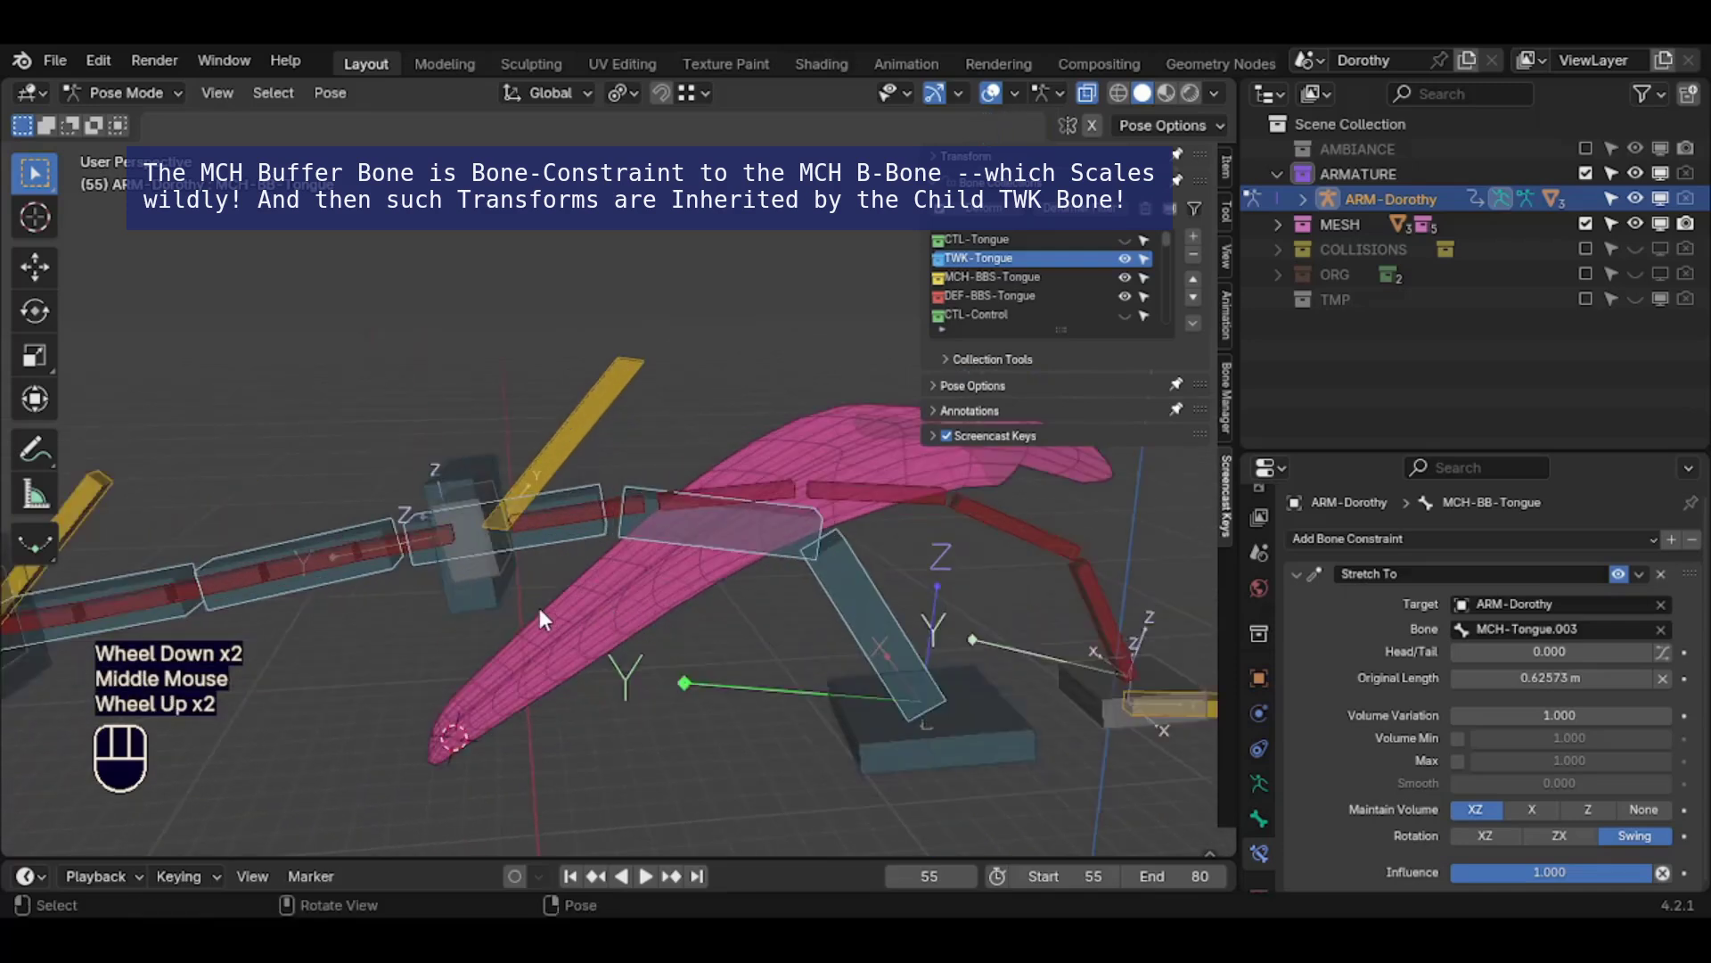
{"action": "left_click", "coordinate": [478, 622]}
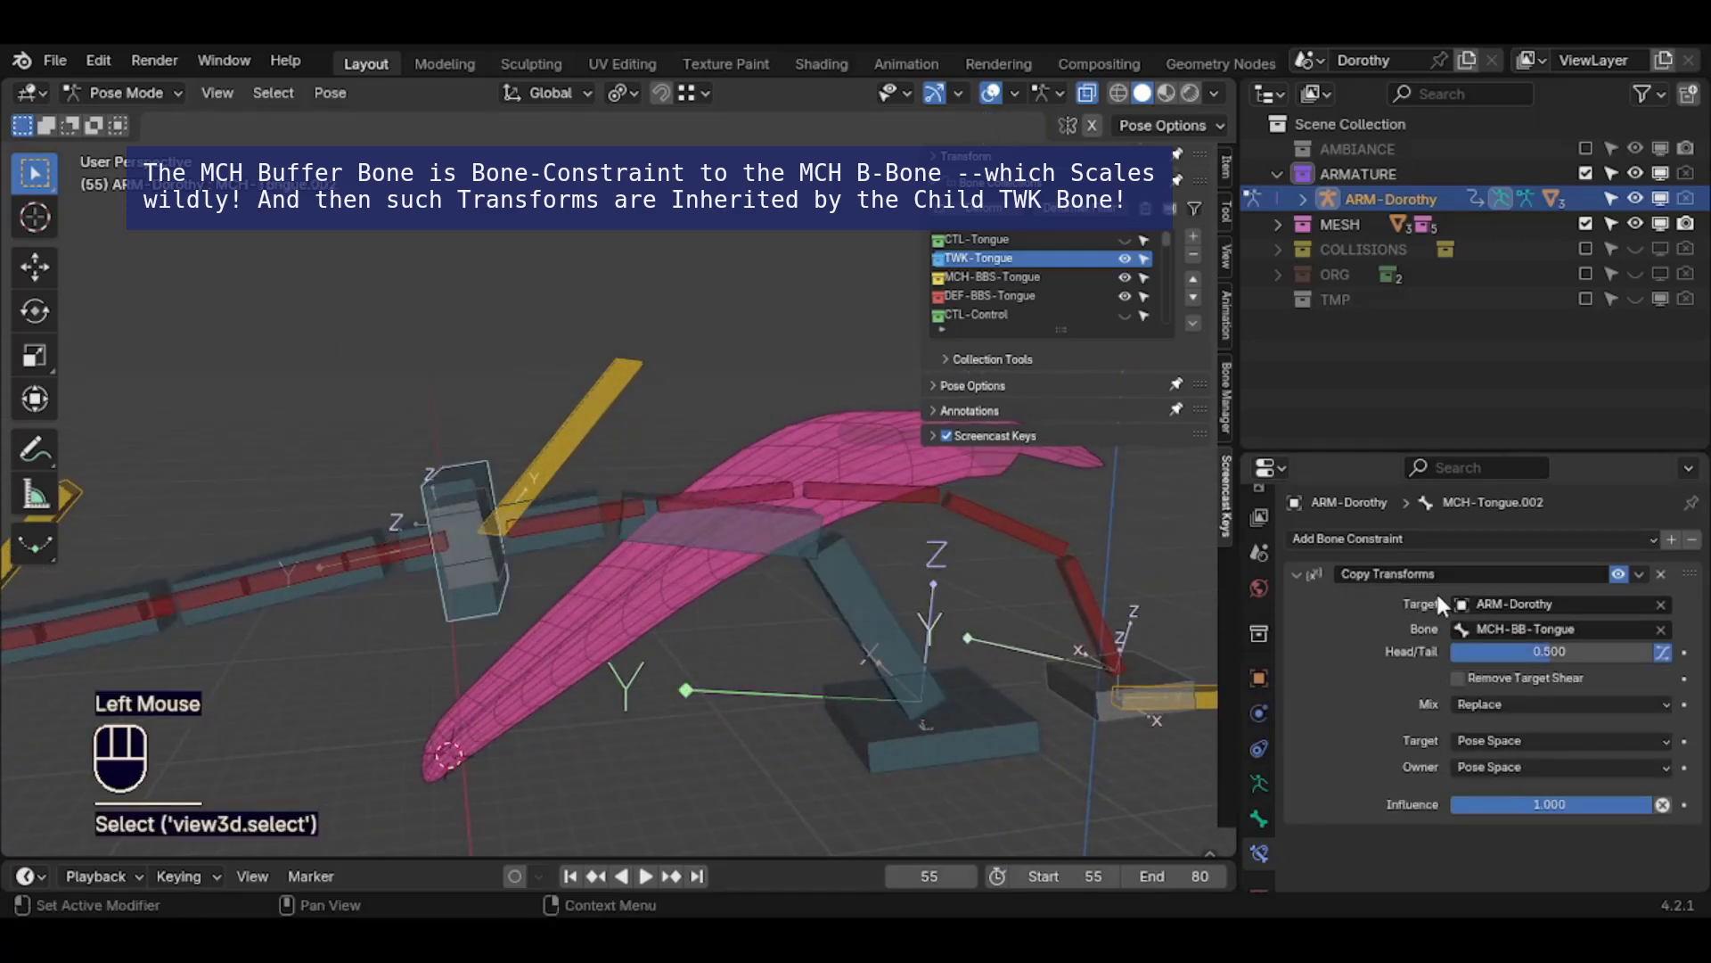
Try the Average option for Inherit Scale in the Relations of TWK-BB-Tongue.002
{"action": "left_click", "coordinate": [570, 421]}
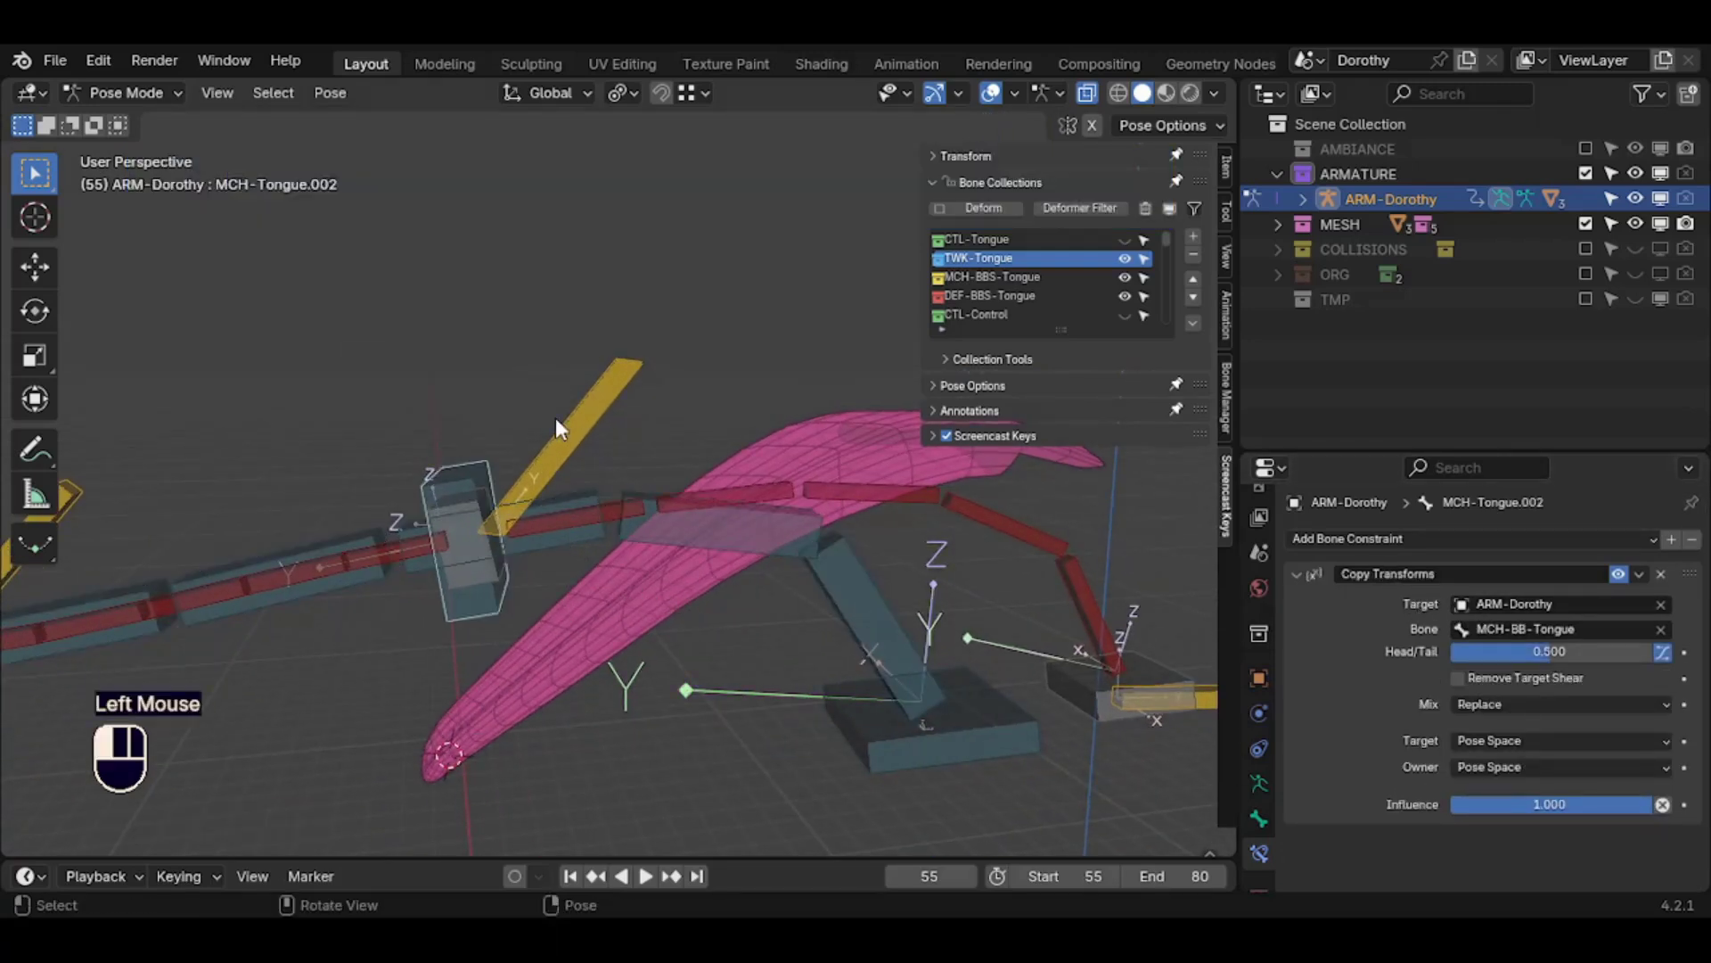
{"action": "left_click", "coordinate": [1267, 821]}
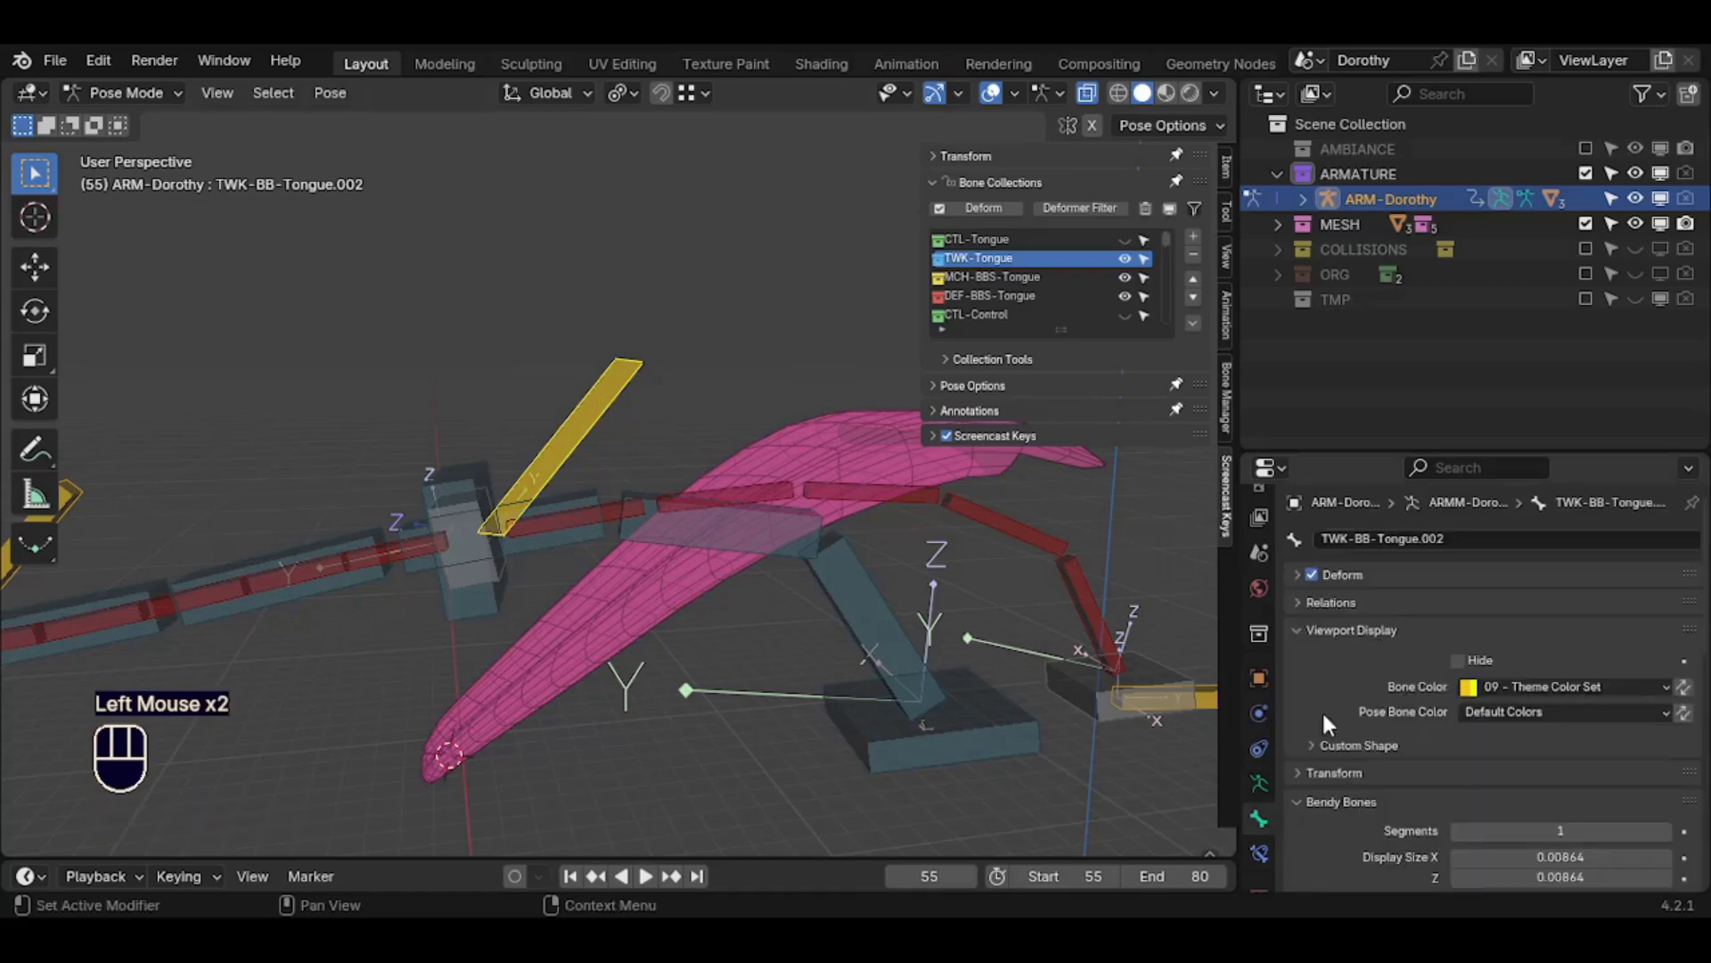
{"action": "scroll", "coordinate": [1314, 757], "scroll_direction": "down", "scroll_amount": 3}
{"action": "scroll", "coordinate": [1301, 695], "scroll_direction": "up", "scroll_amount": 2}
{"action": "left_click", "coordinate": [1294, 627]}
{"action": "left_click", "coordinate": [1297, 602]}
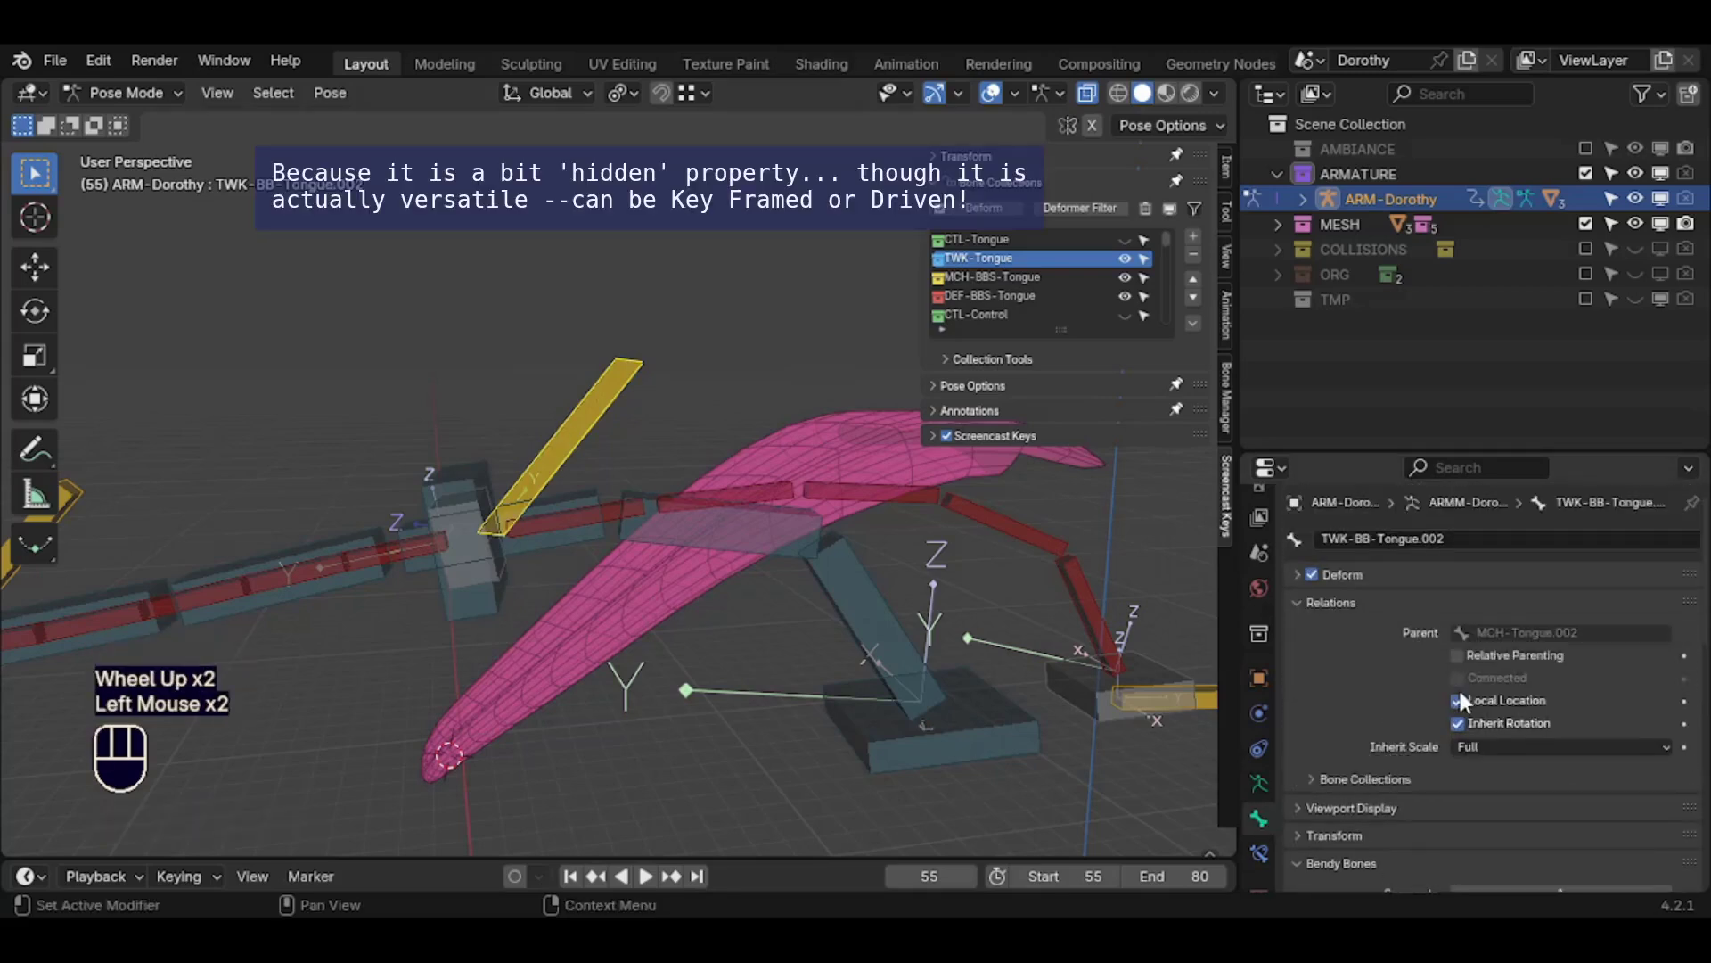
{"action": "left_click", "coordinate": [1483, 745]}
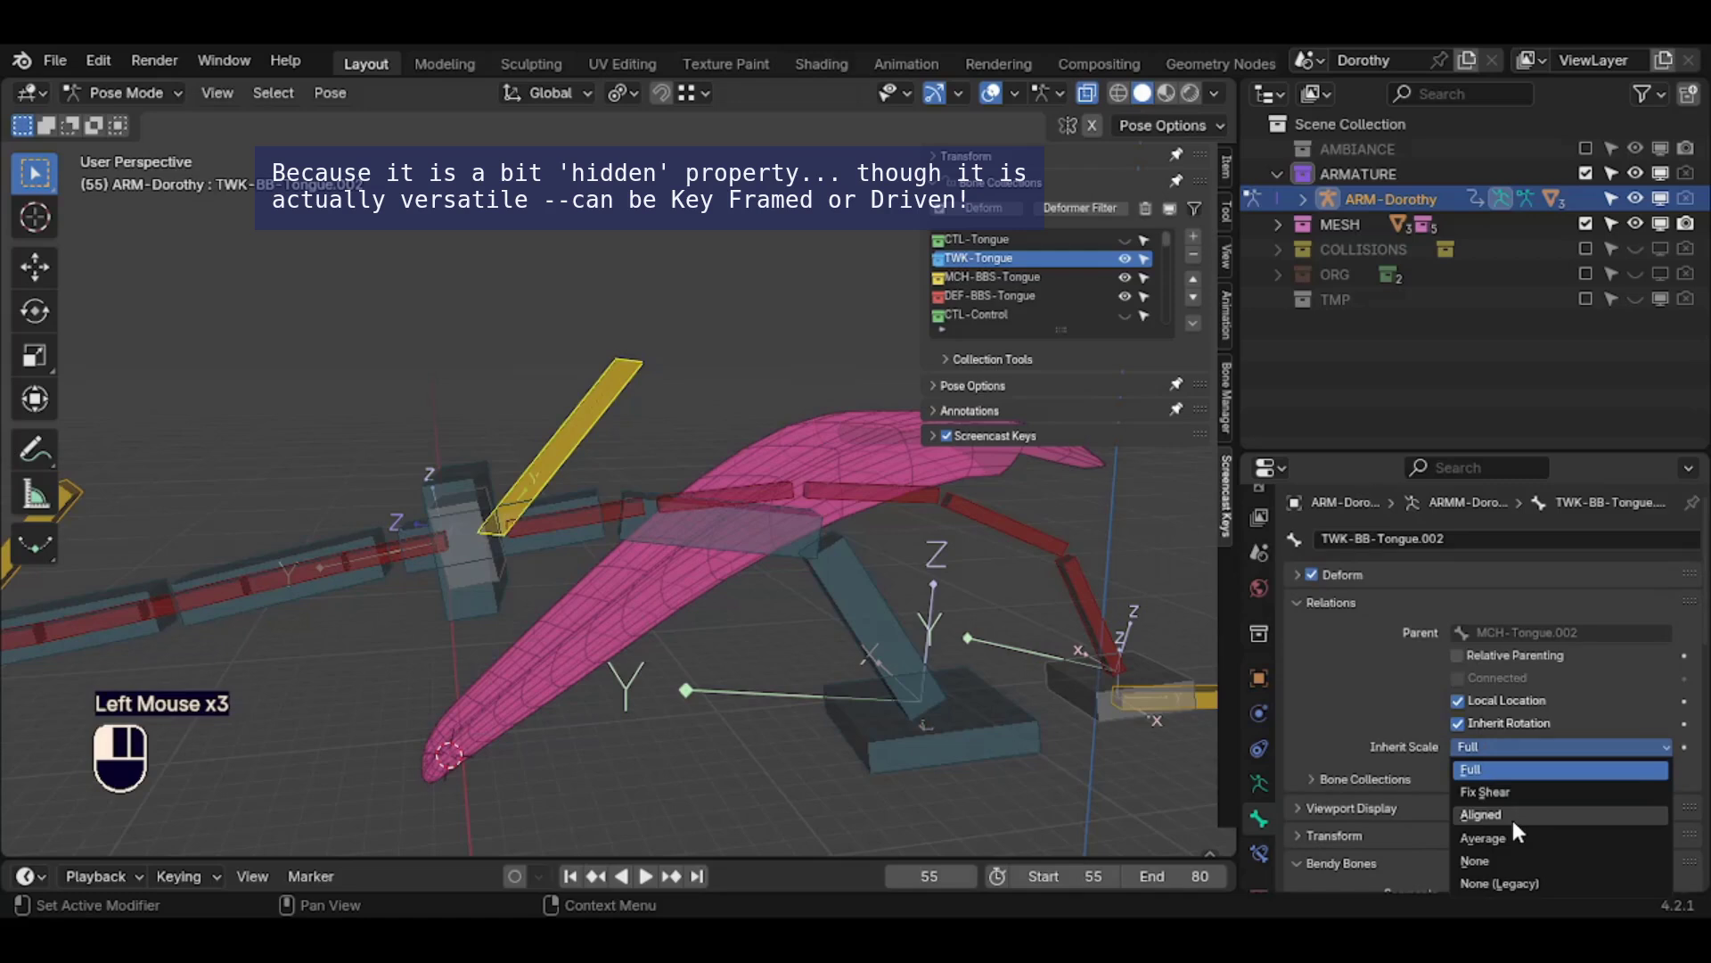
{"action": "left_click", "coordinate": [1505, 838]}
Return the Inherit Scale of TWK-BB-Tongue.002 to Full
{"action": "left_click", "coordinate": [1501, 747]}
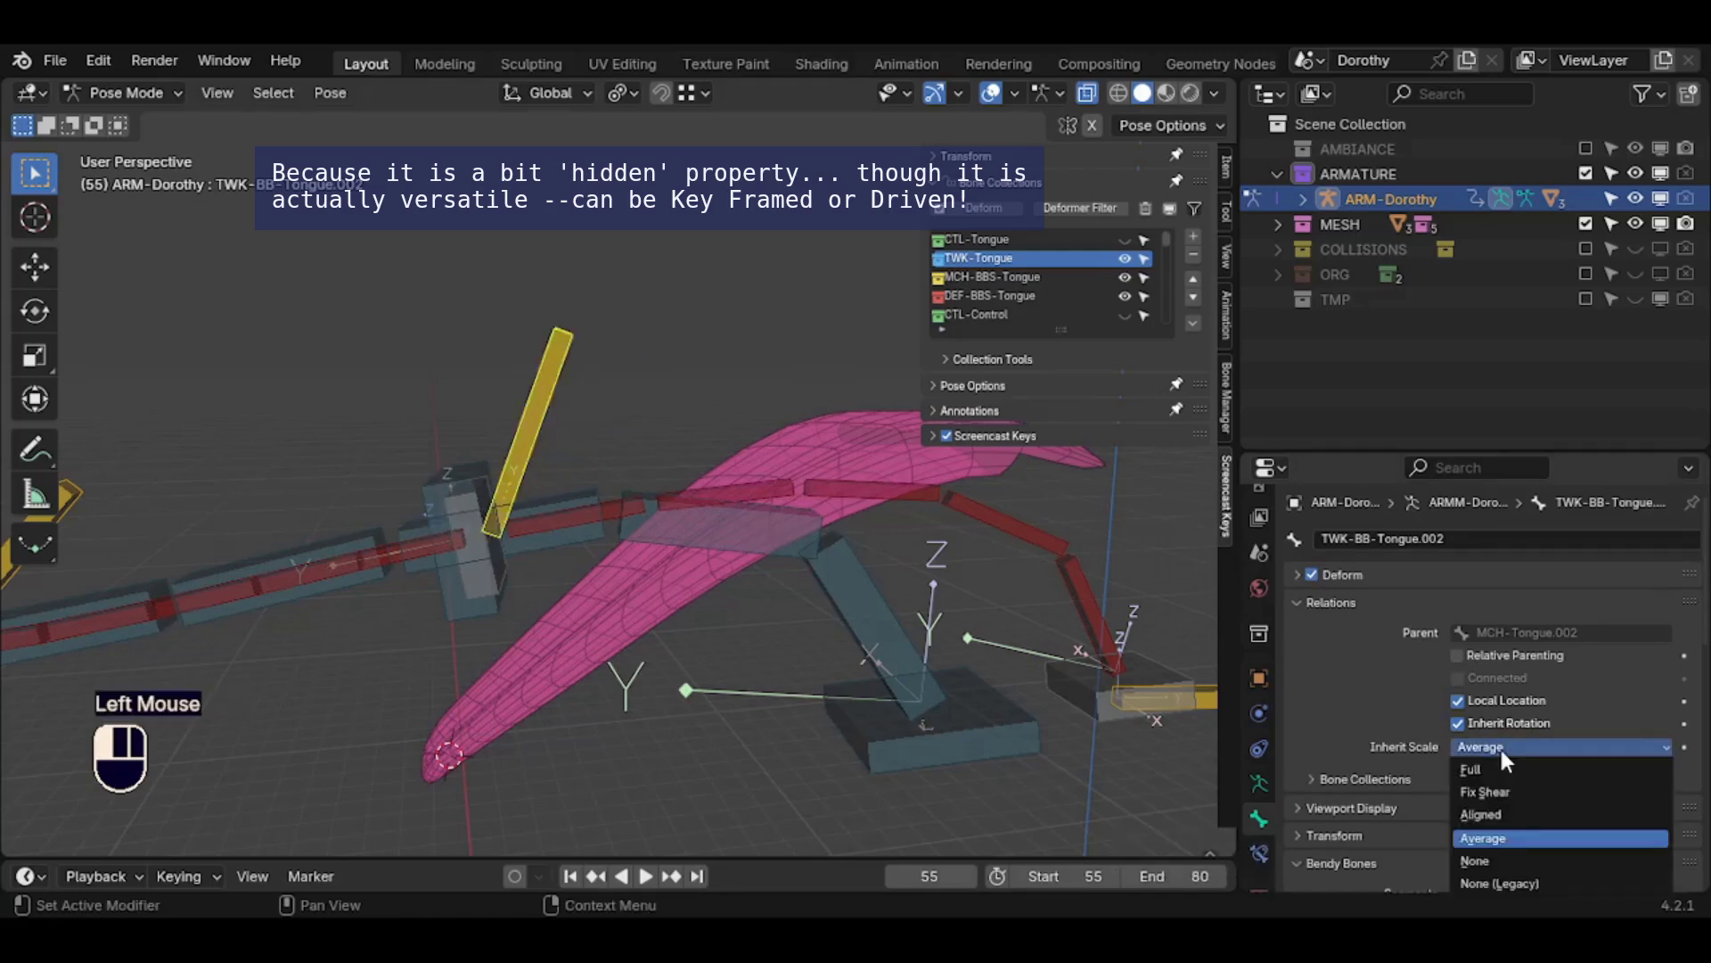
{"action": "left_click", "coordinate": [1495, 770]}
{"action": "middle_click_drag", "start_coordinate": [486, 579], "coordinate": [537, 581]}
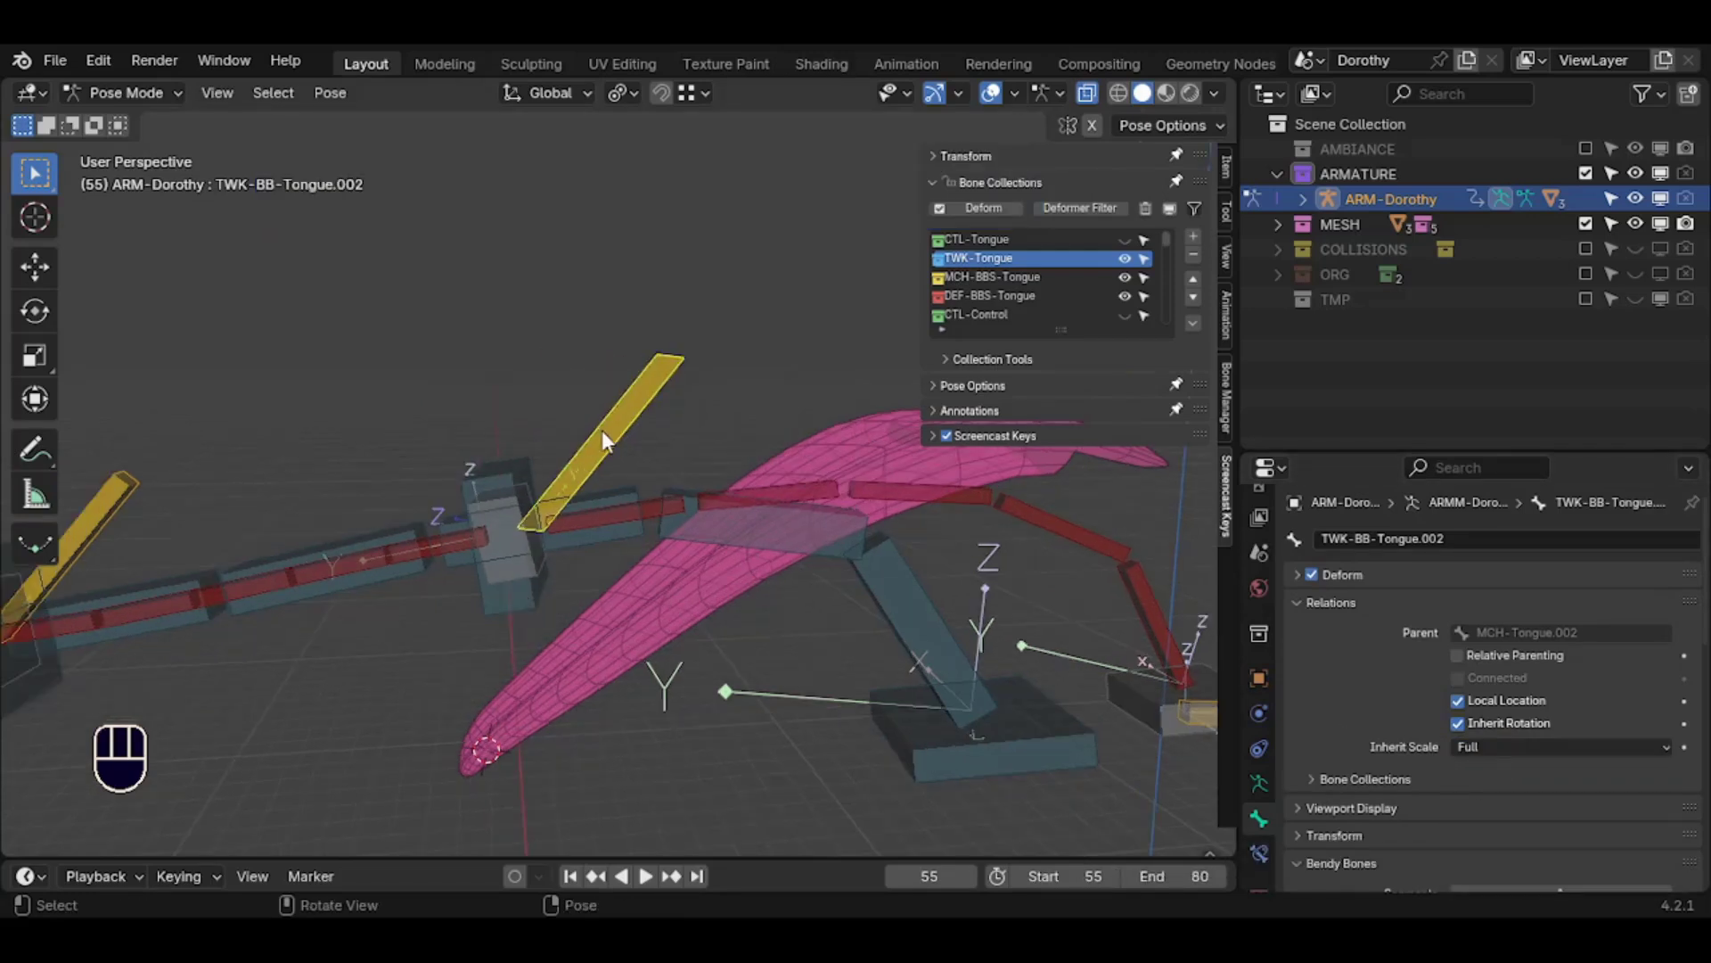
Add a Limit Scale bone constraint to MCH-Tongue.002, the buffer bone at the tongue's middle
{"action": "left_click", "coordinate": [1259, 849]}
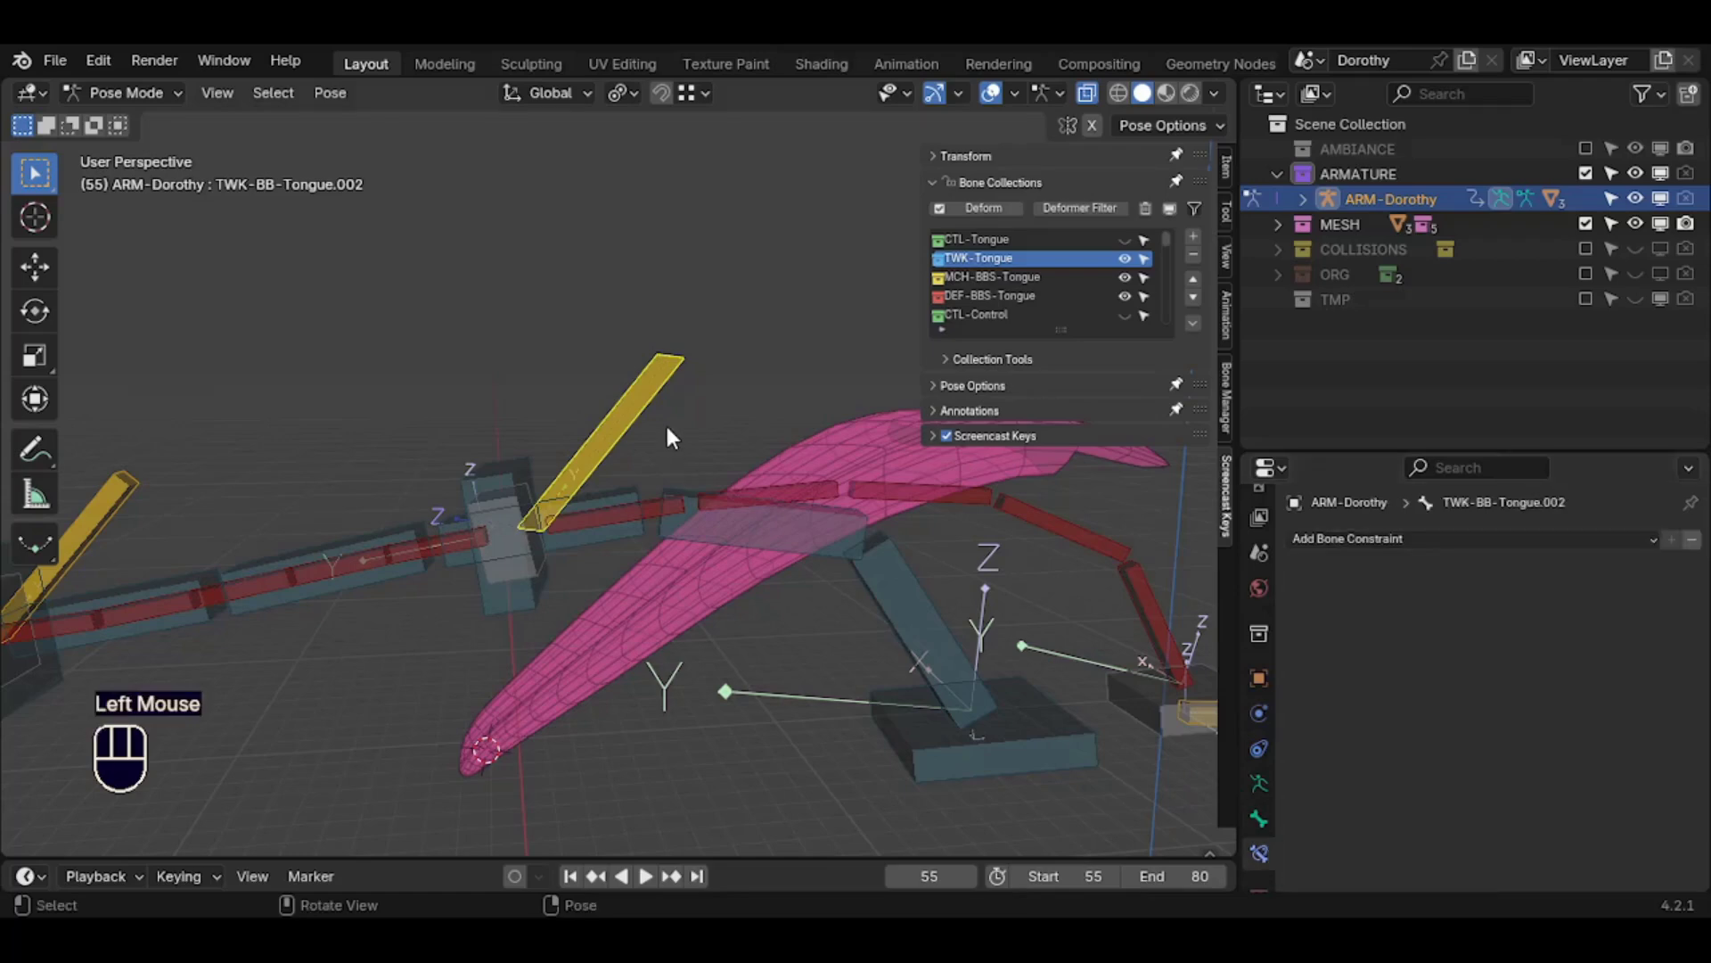
{"action": "left_click", "coordinate": [498, 590]}
{"action": "middle_click_drag", "start_coordinate": [619, 592], "coordinate": [506, 578]}
{"action": "left_click", "coordinate": [1337, 538]}
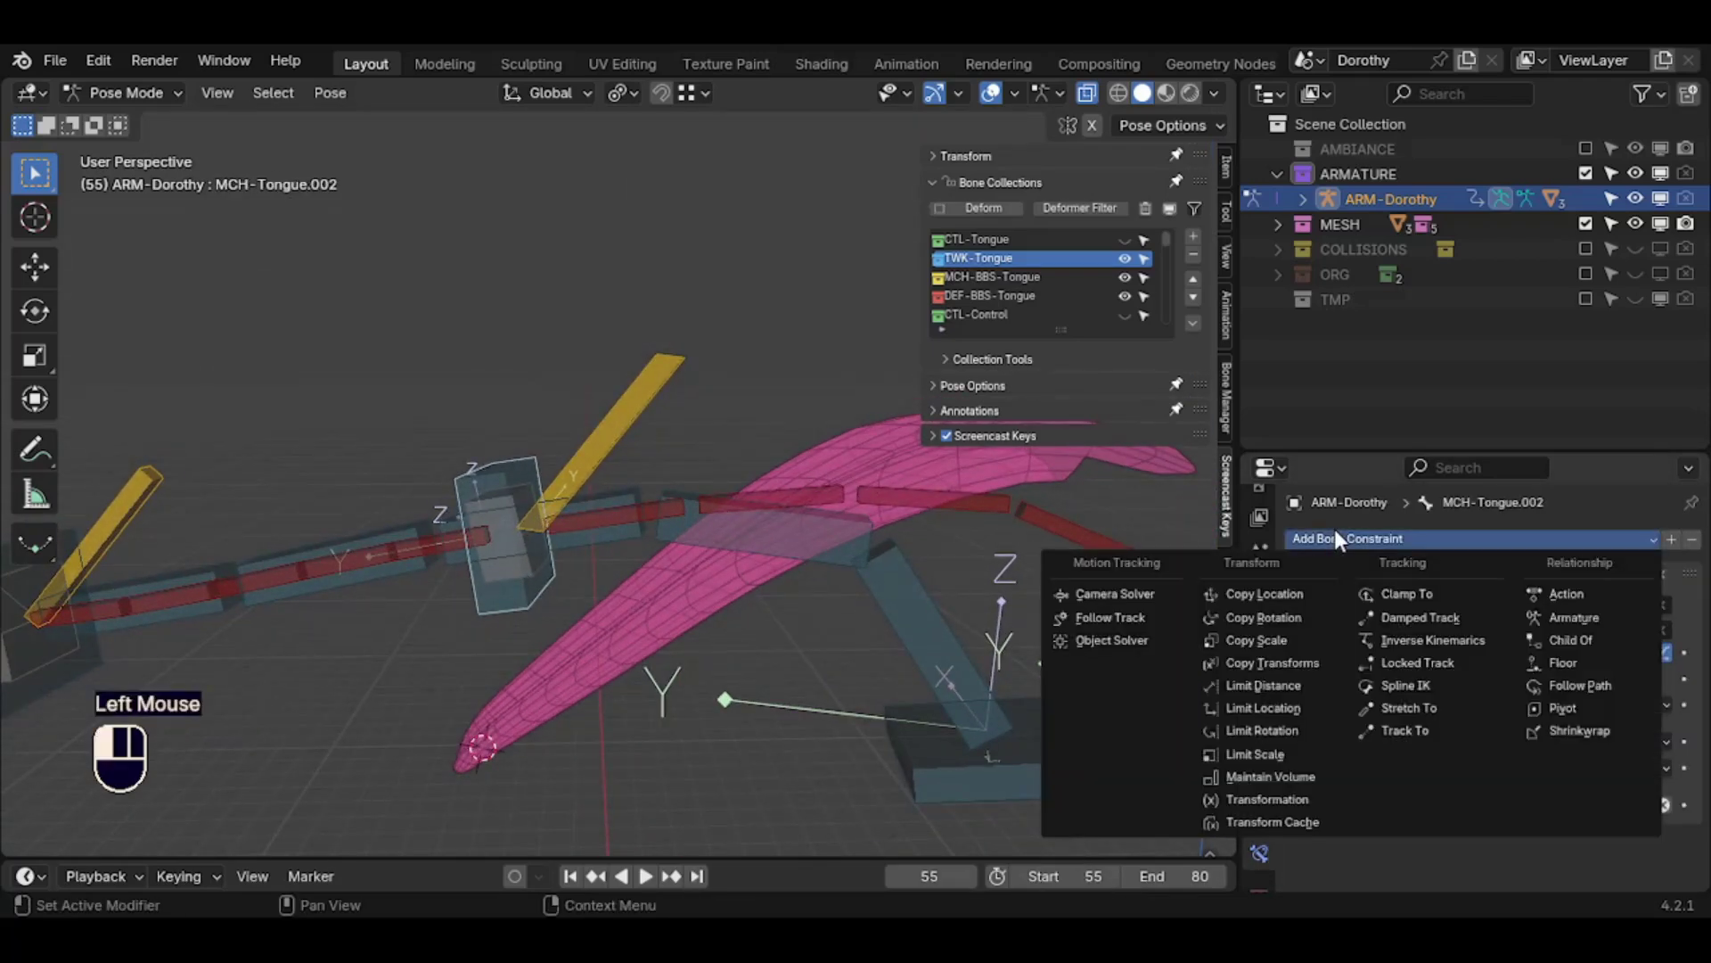
{"action": "left_click", "coordinate": [1350, 543]}
{"action": "left_click", "coordinate": [1281, 751]}
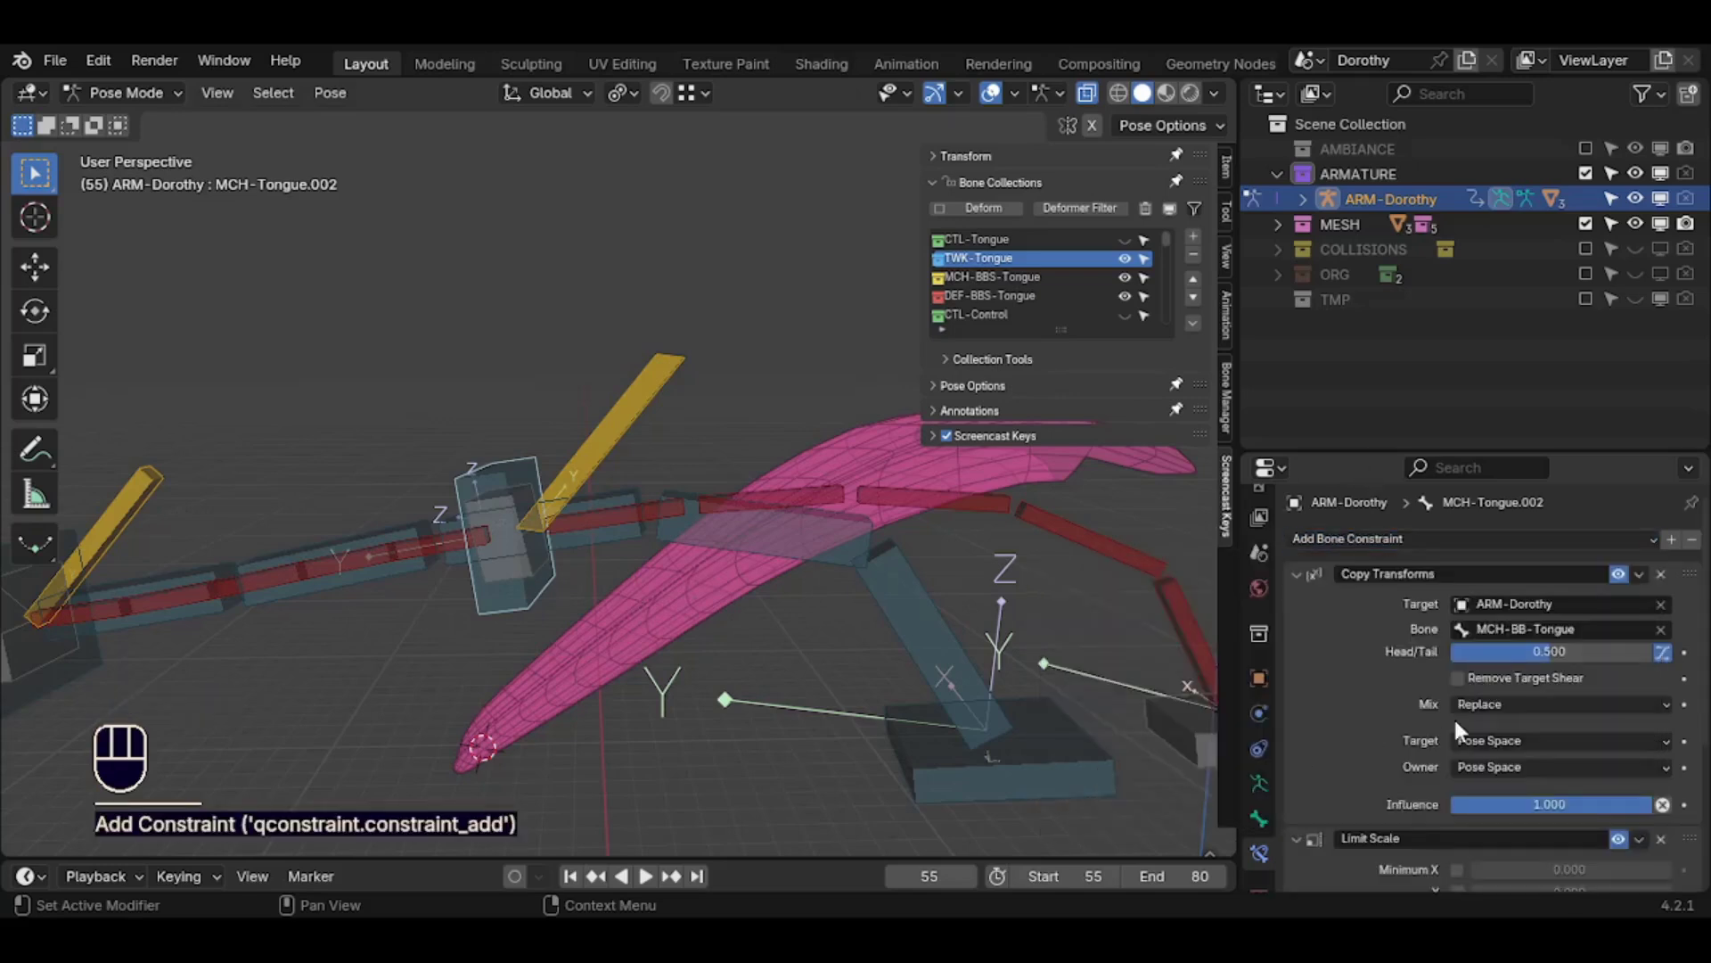
Enable the minimum and maximum X, Y and Z limits of the Limit Scale constraint, with Local Space as owner
{"action": "scroll", "coordinate": [1511, 663], "scroll_direction": "down", "scroll_amount": 4}
{"action": "left_click_drag", "start_coordinate": [1457, 645], "coordinate": [1457, 695]}
{"action": "left_click_drag", "start_coordinate": [1456, 724], "coordinate": [1459, 796]}
{"action": "left_click", "coordinate": [1481, 832]}
{"action": "left_click", "coordinate": [1499, 809]}
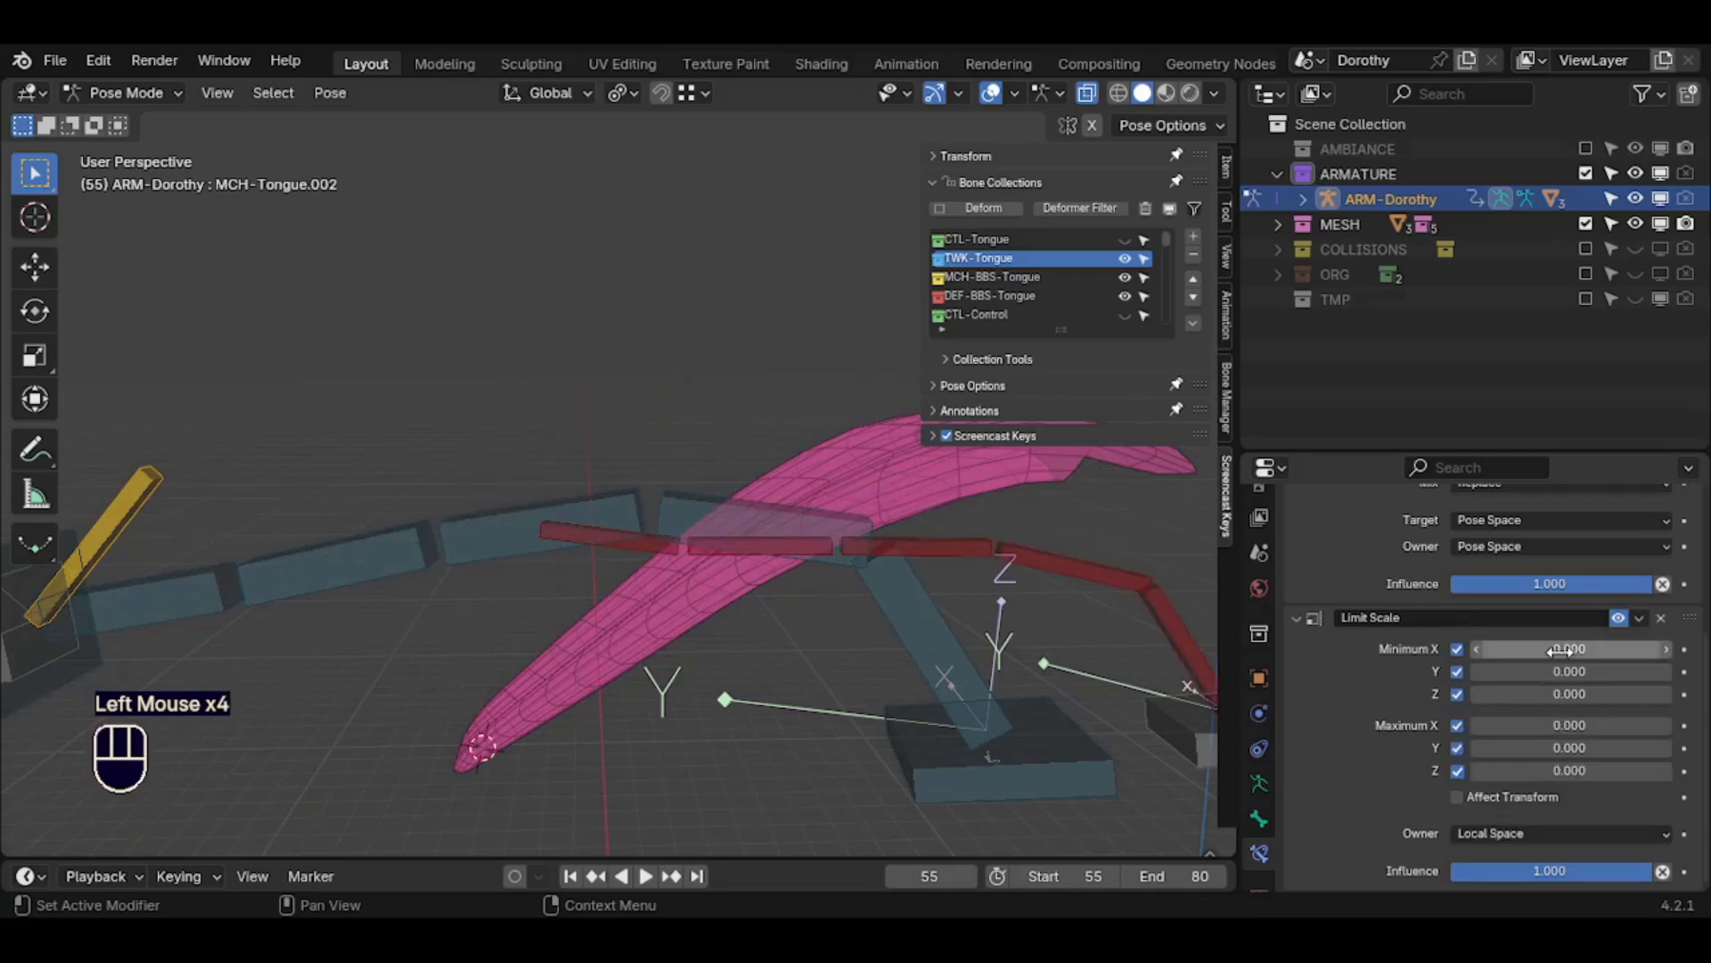
Set all minimum and maximum X, Y and Z values of the Limit Scale constraint to 1.000
{"action": "left_click", "coordinate": [1563, 649]}
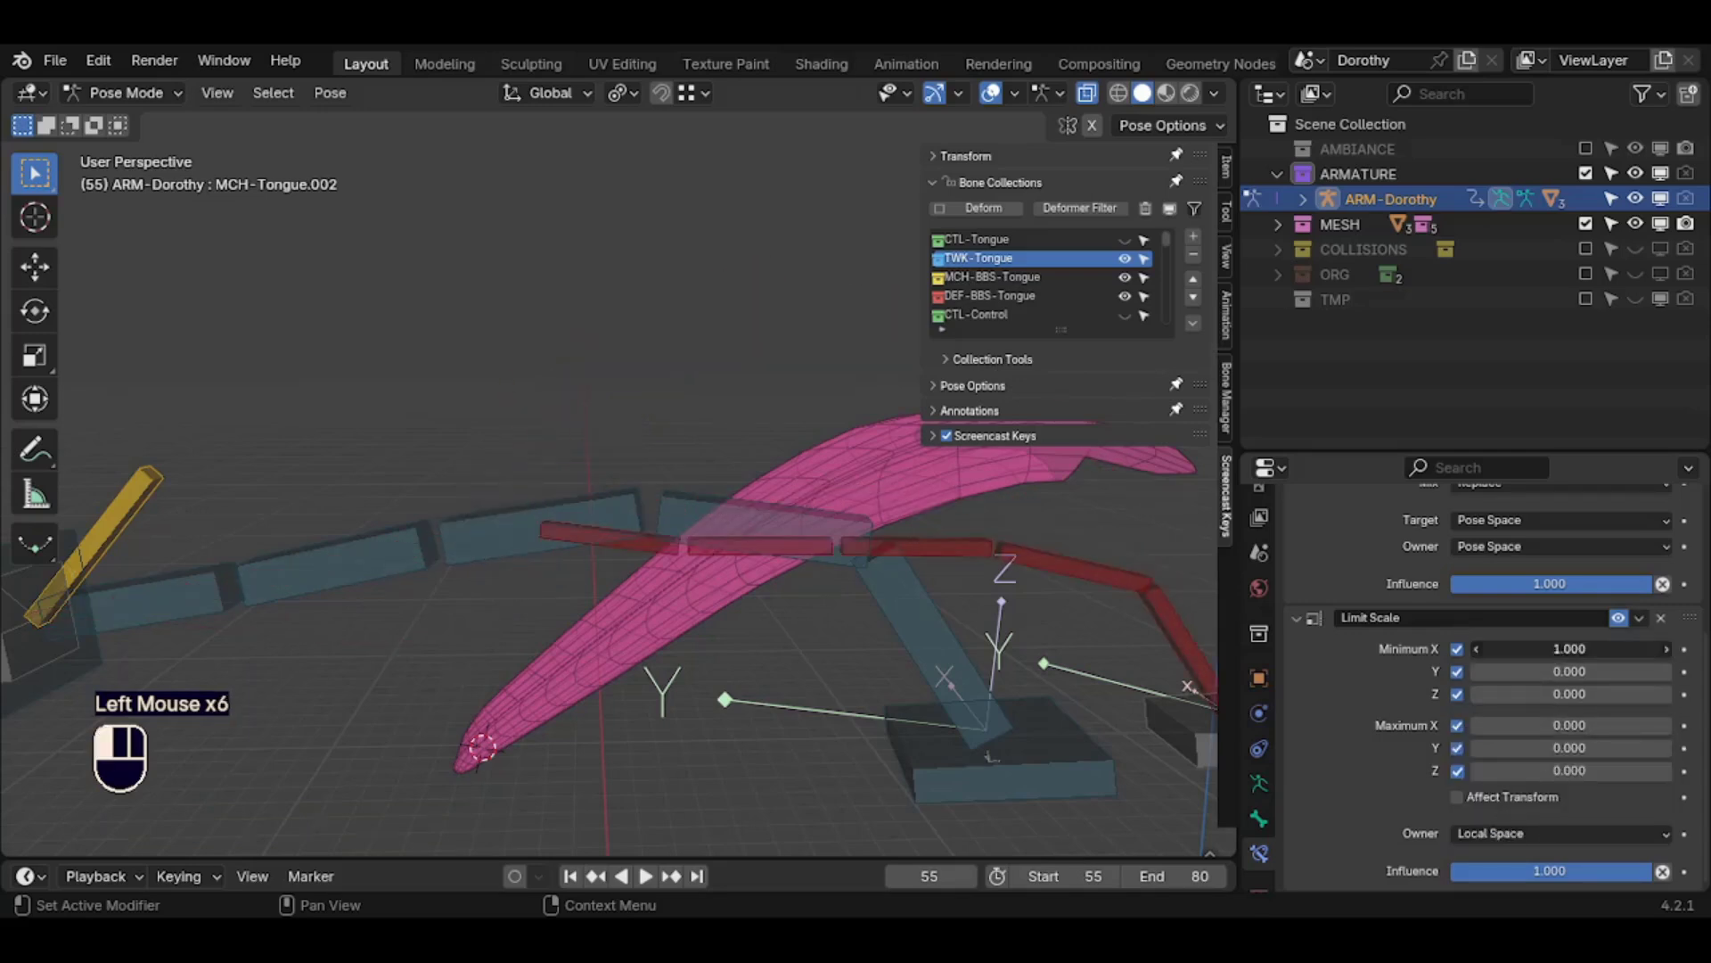
{"action": "key", "text": "Return"}
{"action": "key", "text": "ctrl+c"}
{"action": "left_click_drag", "start_coordinate": [1551, 723], "coordinate": [1551, 770]}
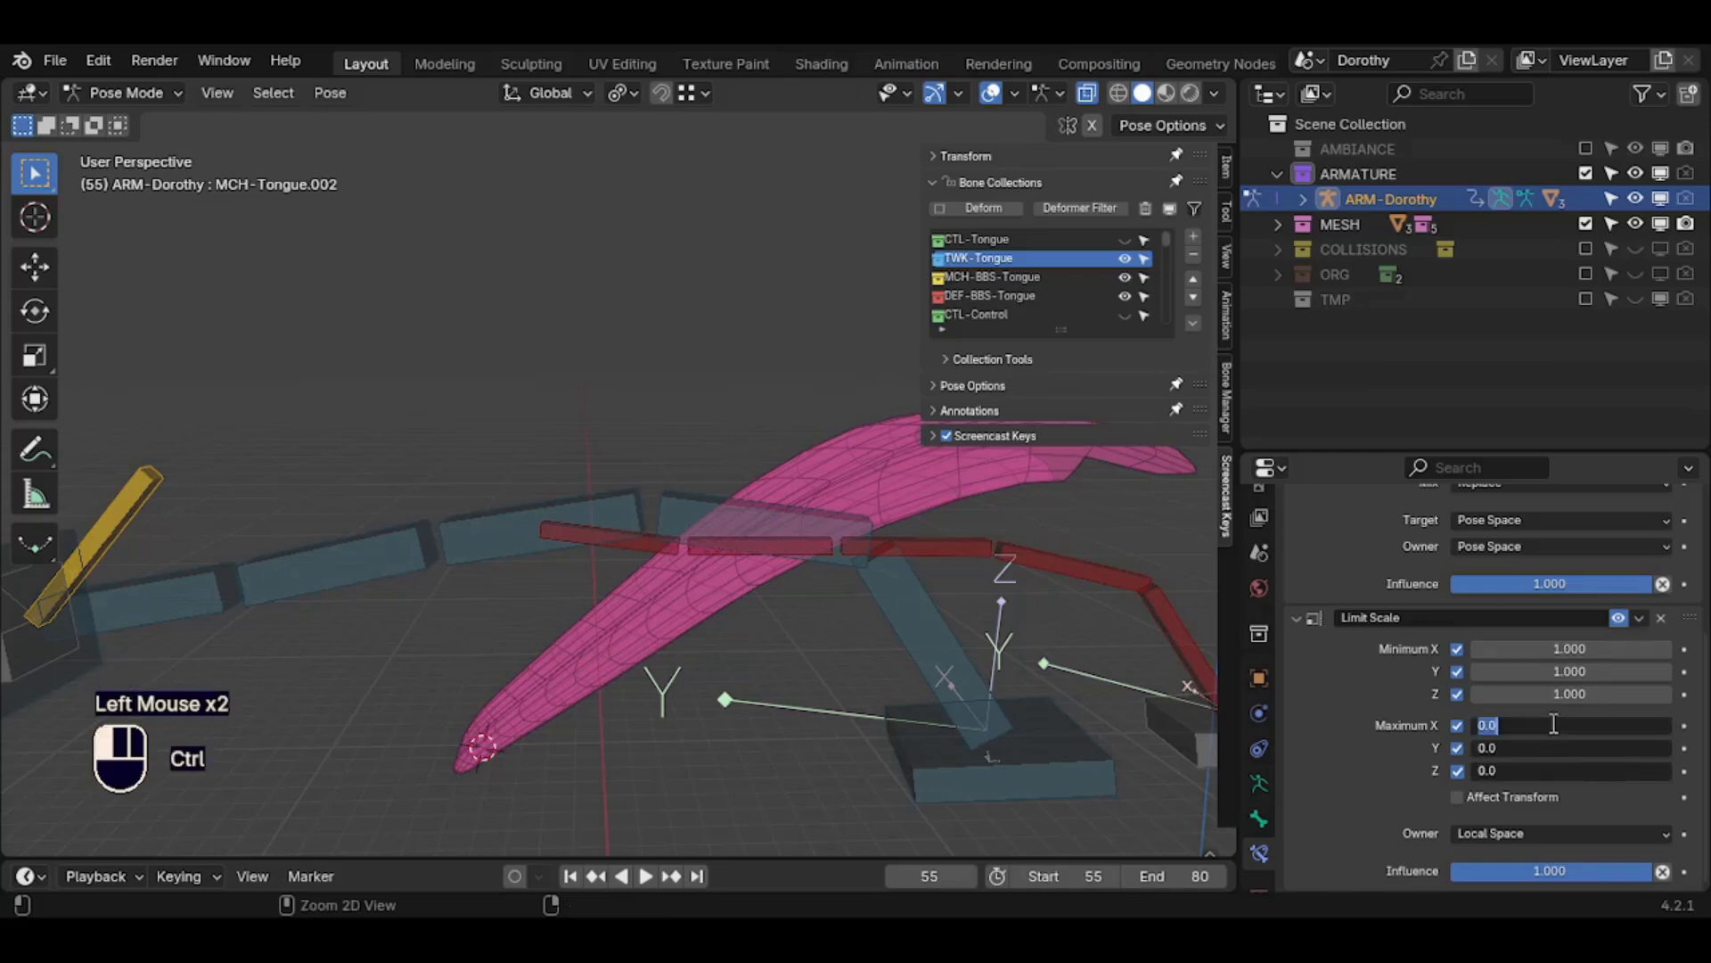
{"action": "key", "text": "ctrl+v"}
{"action": "key", "text": "Return"}
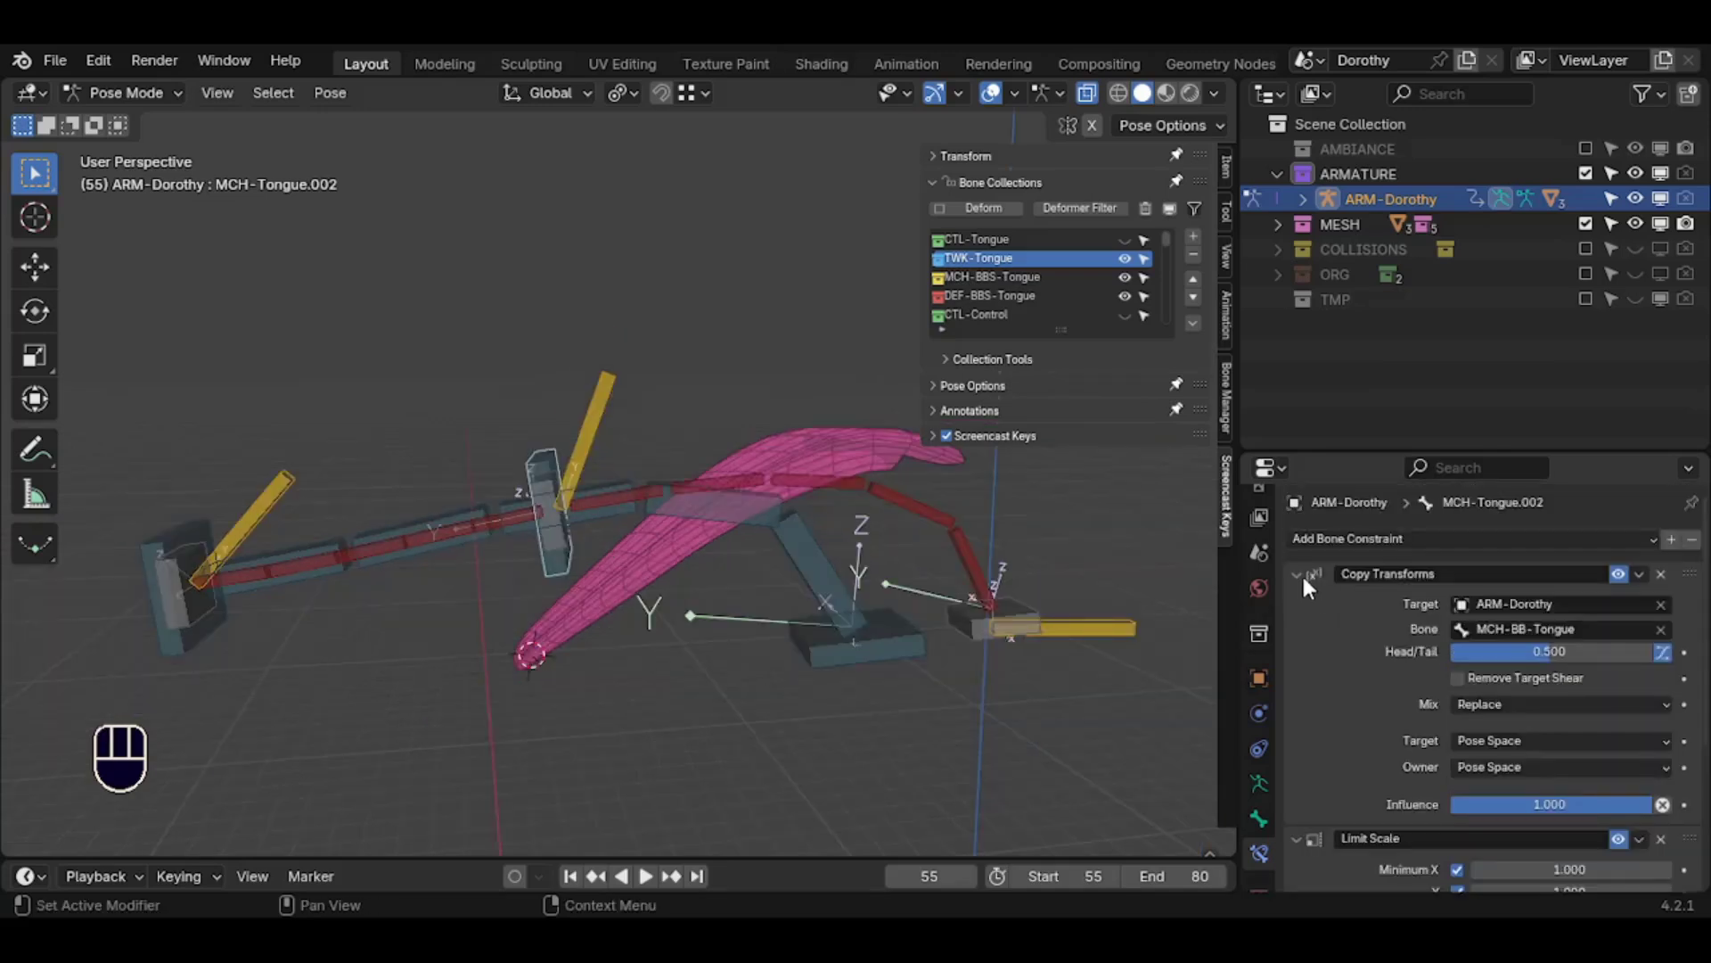
Collapse the Copy Transforms and Limit Scale constraints of MCH-Tongue.002
{"action": "left_click", "coordinate": [1299, 576]}
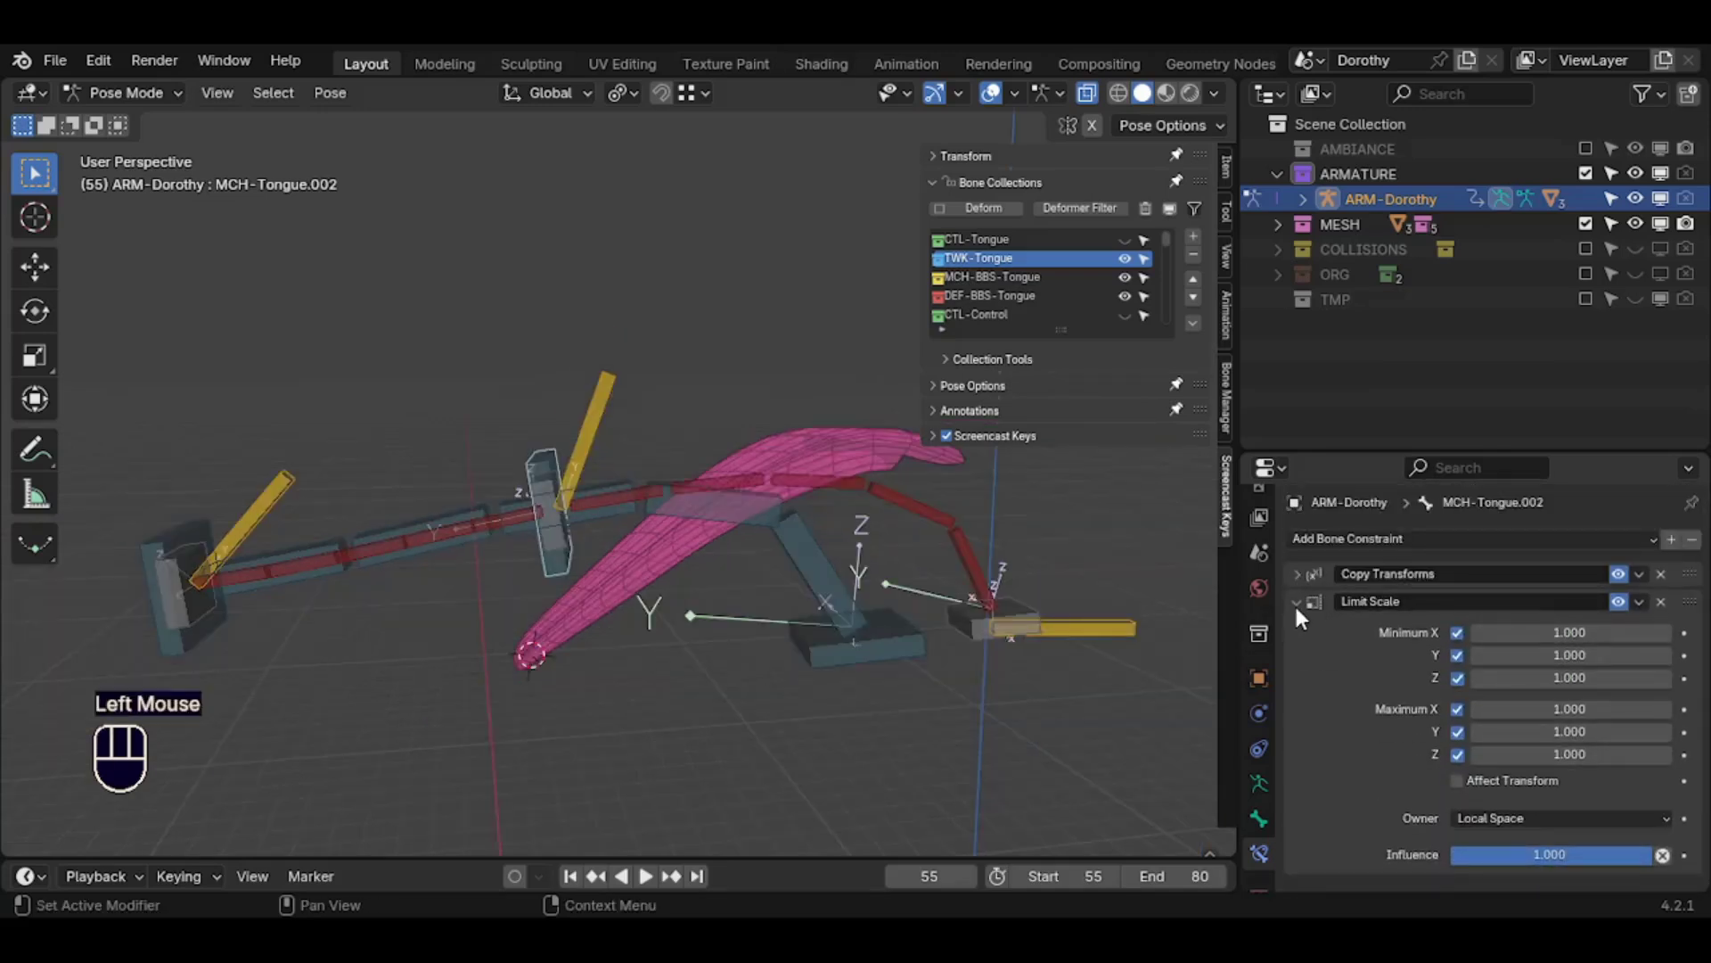
{"action": "left_click", "coordinate": [1298, 611]}
{"action": "left_click_drag", "start_coordinate": [1689, 601], "coordinate": [1696, 576]}
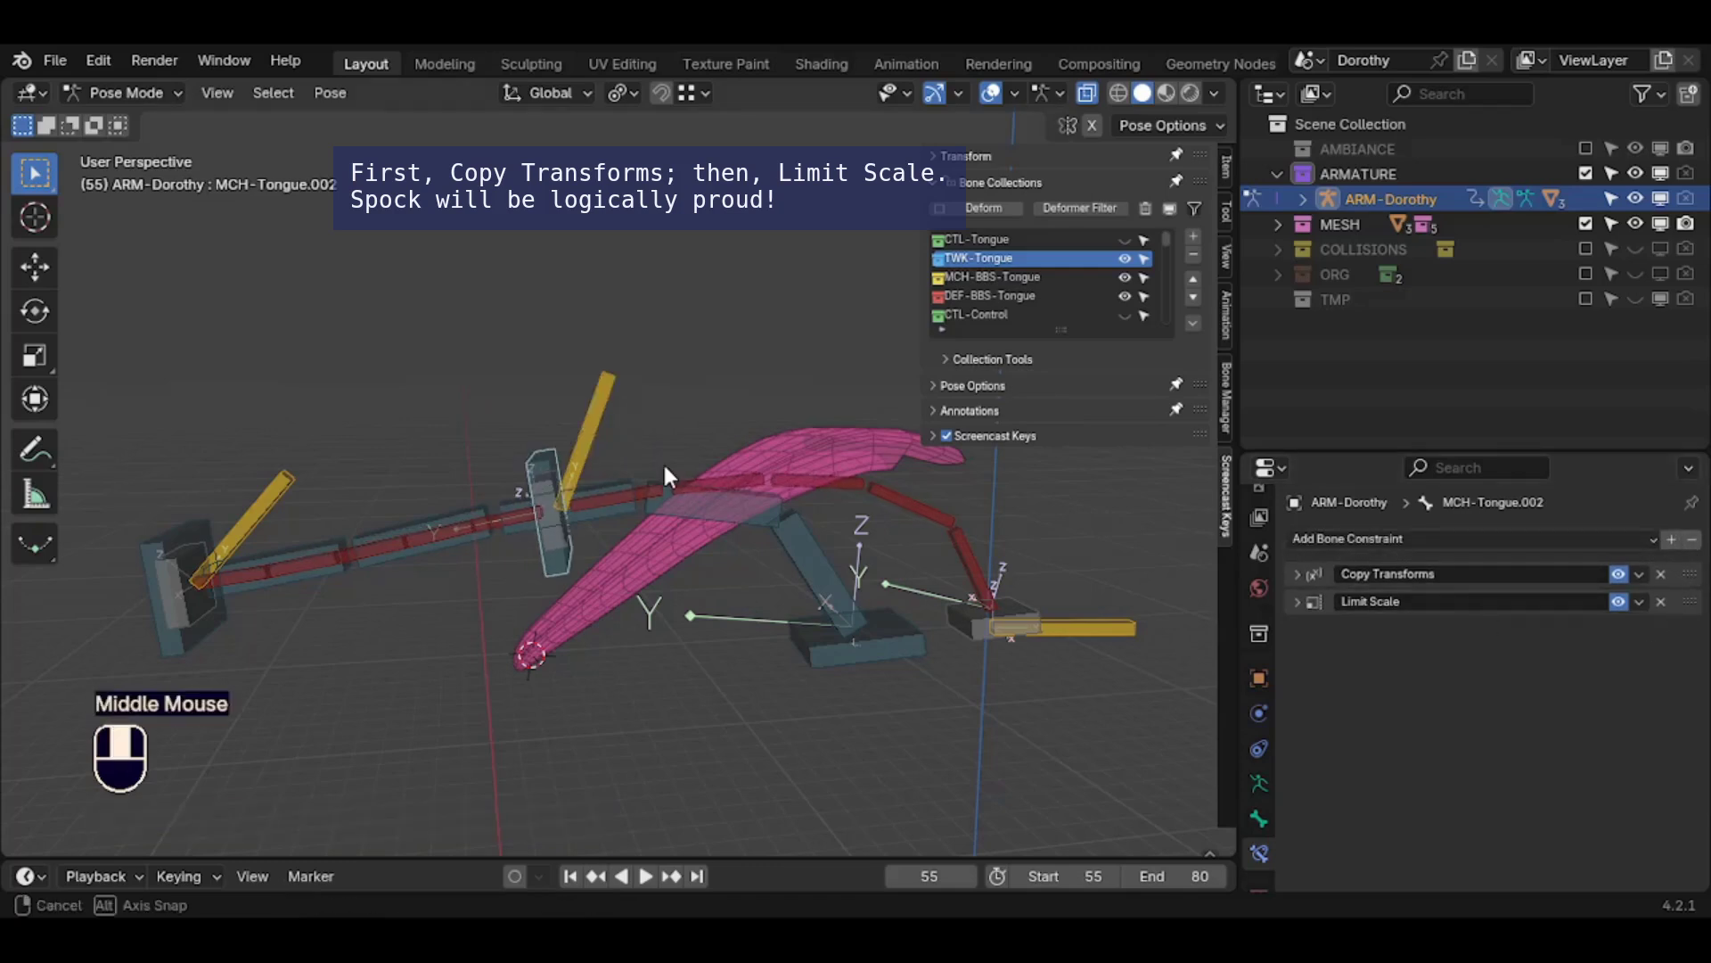
{"action": "middle_click_drag", "start_coordinate": [661, 462], "coordinate": [575, 437]}
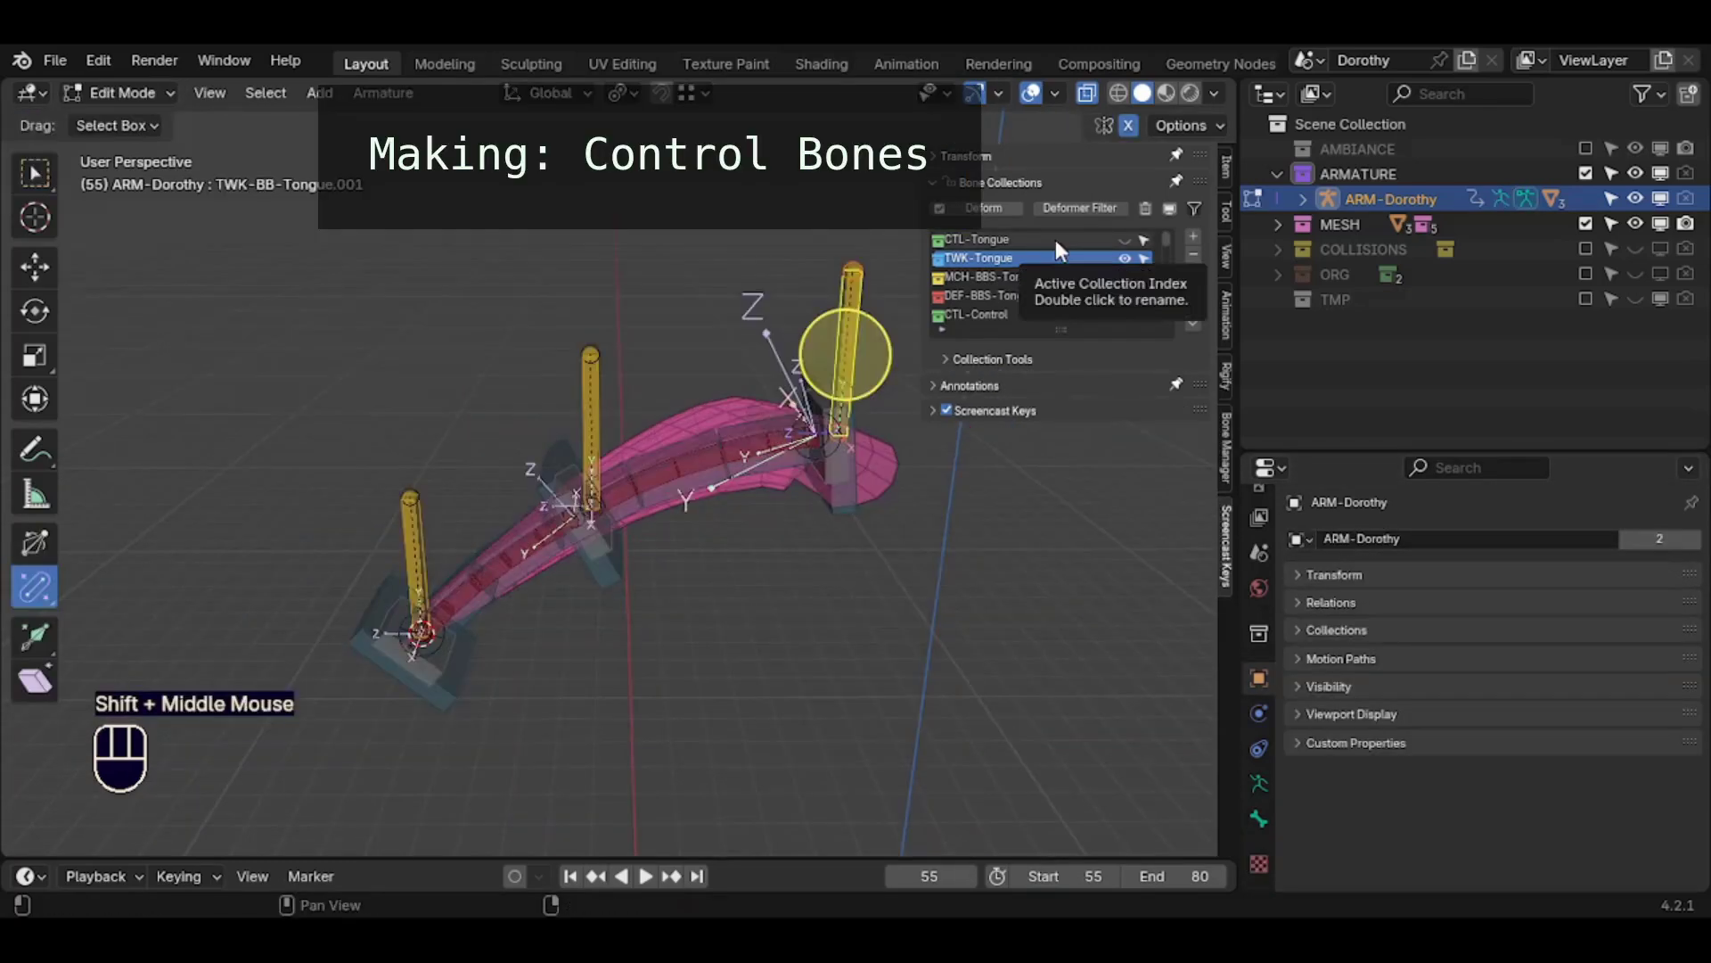
Make CTL-Tongue the active, visible bone collection and hide the MCH-BBS-Tongue and DEF-BBS-Tongue collections
{"action": "left_click", "coordinate": [1055, 239]}
{"action": "left_click", "coordinate": [1123, 241]}
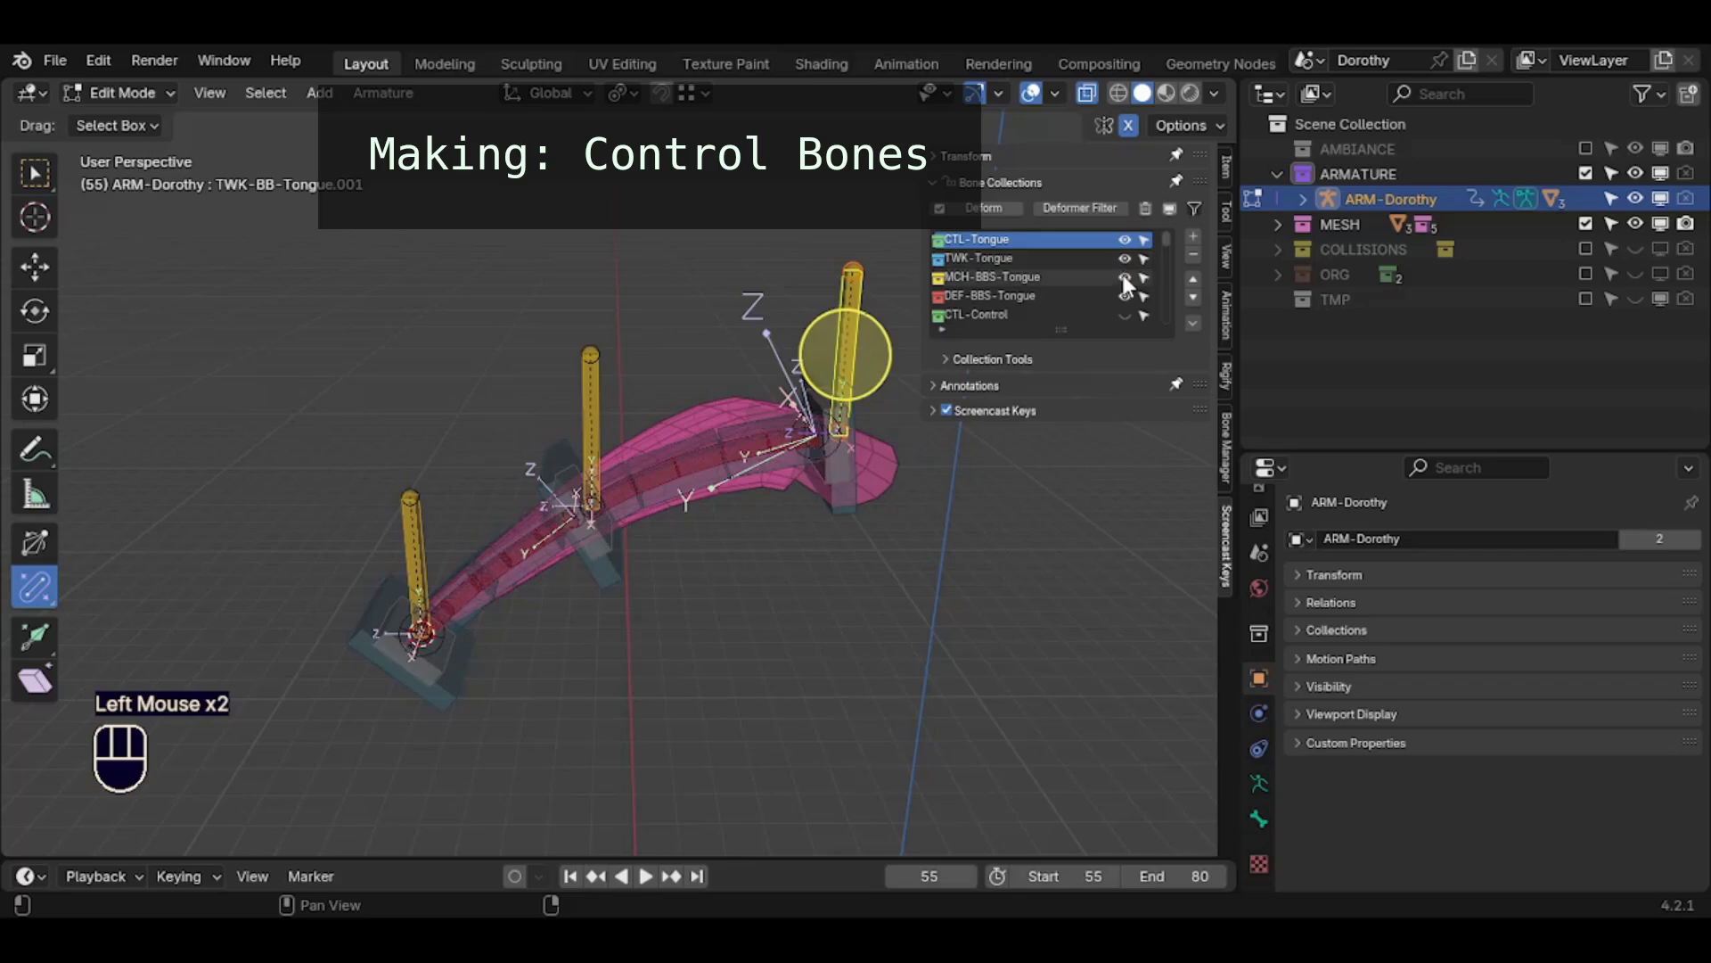
{"action": "left_click", "coordinate": [1125, 277]}
{"action": "left_click", "coordinate": [1125, 291]}
{"action": "middle_click_drag", "start_coordinate": [856, 352], "coordinate": [780, 418], "text": "shift"}
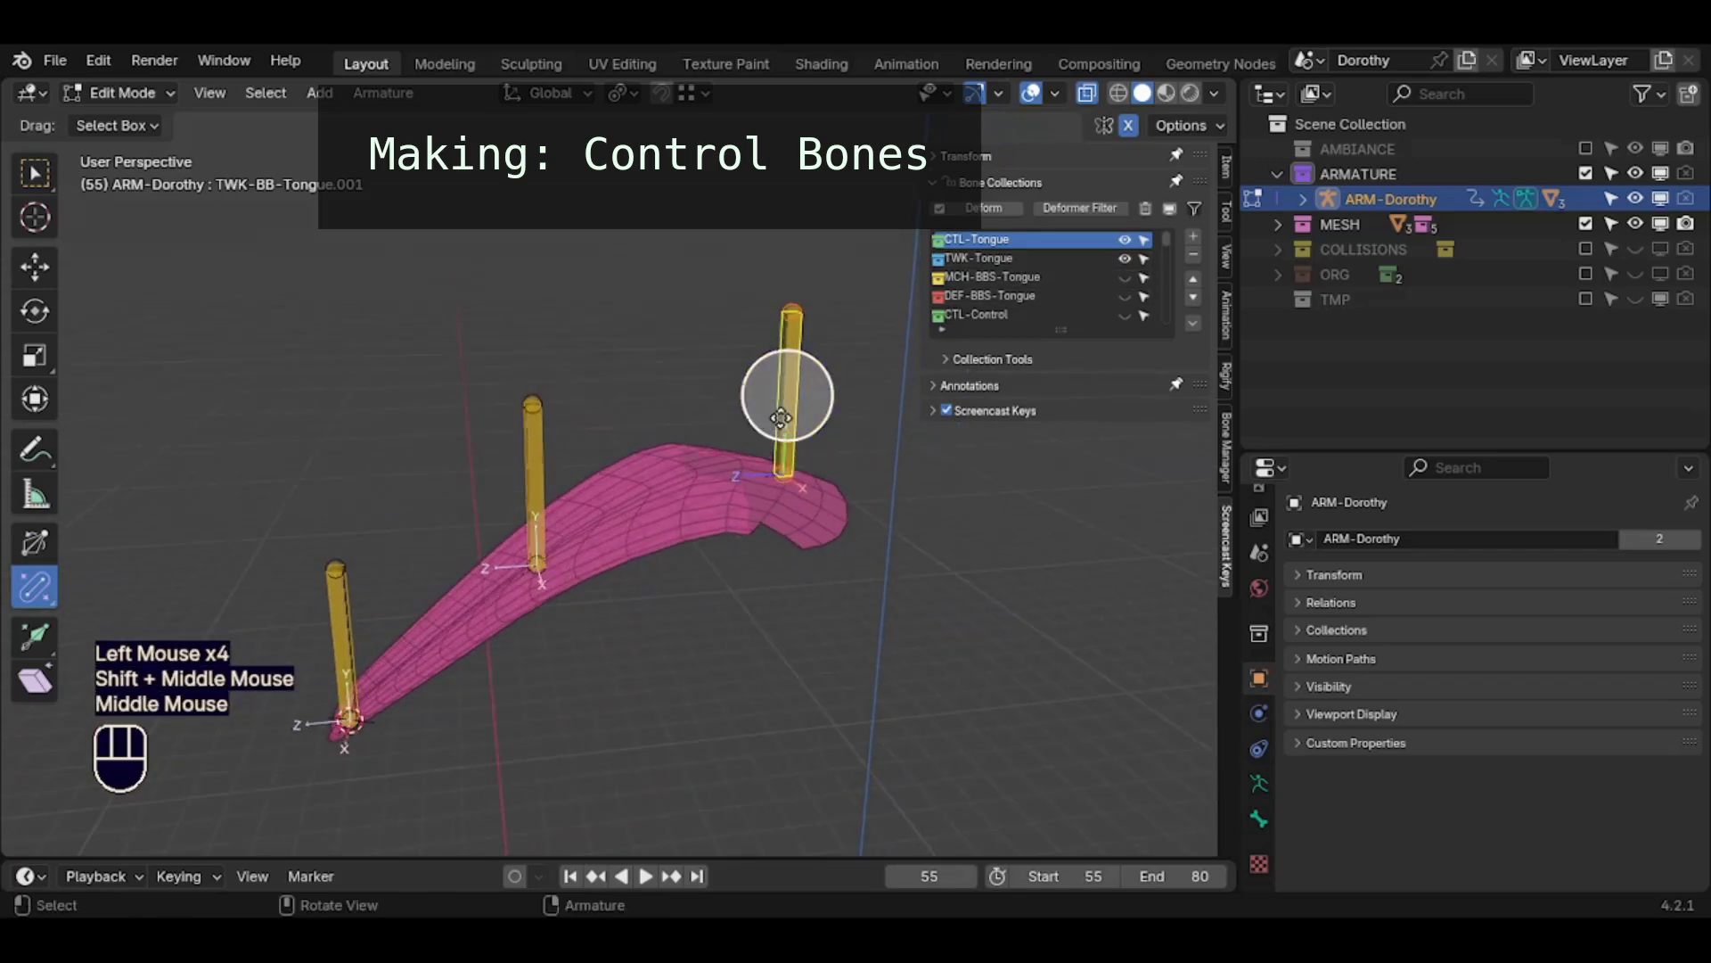
Duplicate TWK-BB-Tongue.001 in place, shorten the copy and thicken its B-Bone display size to about 0.045
{"action": "left_click", "coordinate": [786, 390]}
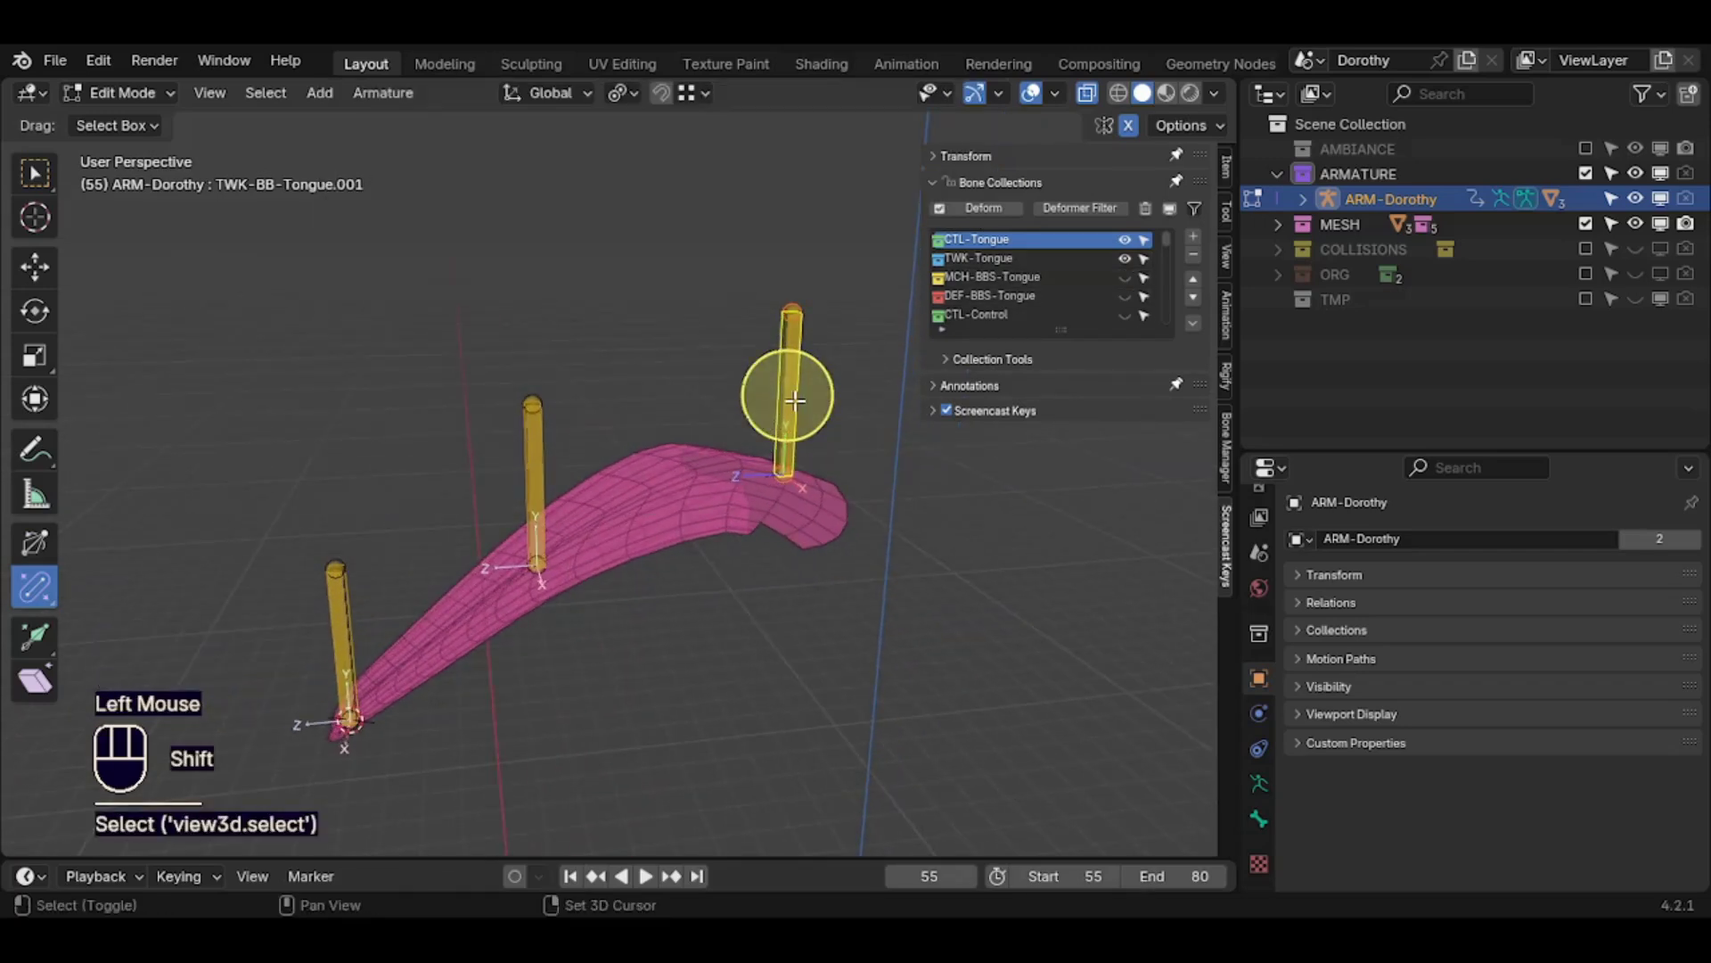
{"action": "key", "text": "shift+d"}
{"action": "key", "text": "Escape"}
{"action": "left_click_drag", "start_coordinate": [824, 399], "coordinate": [171, 477]}
{"action": "key", "text": "s"}
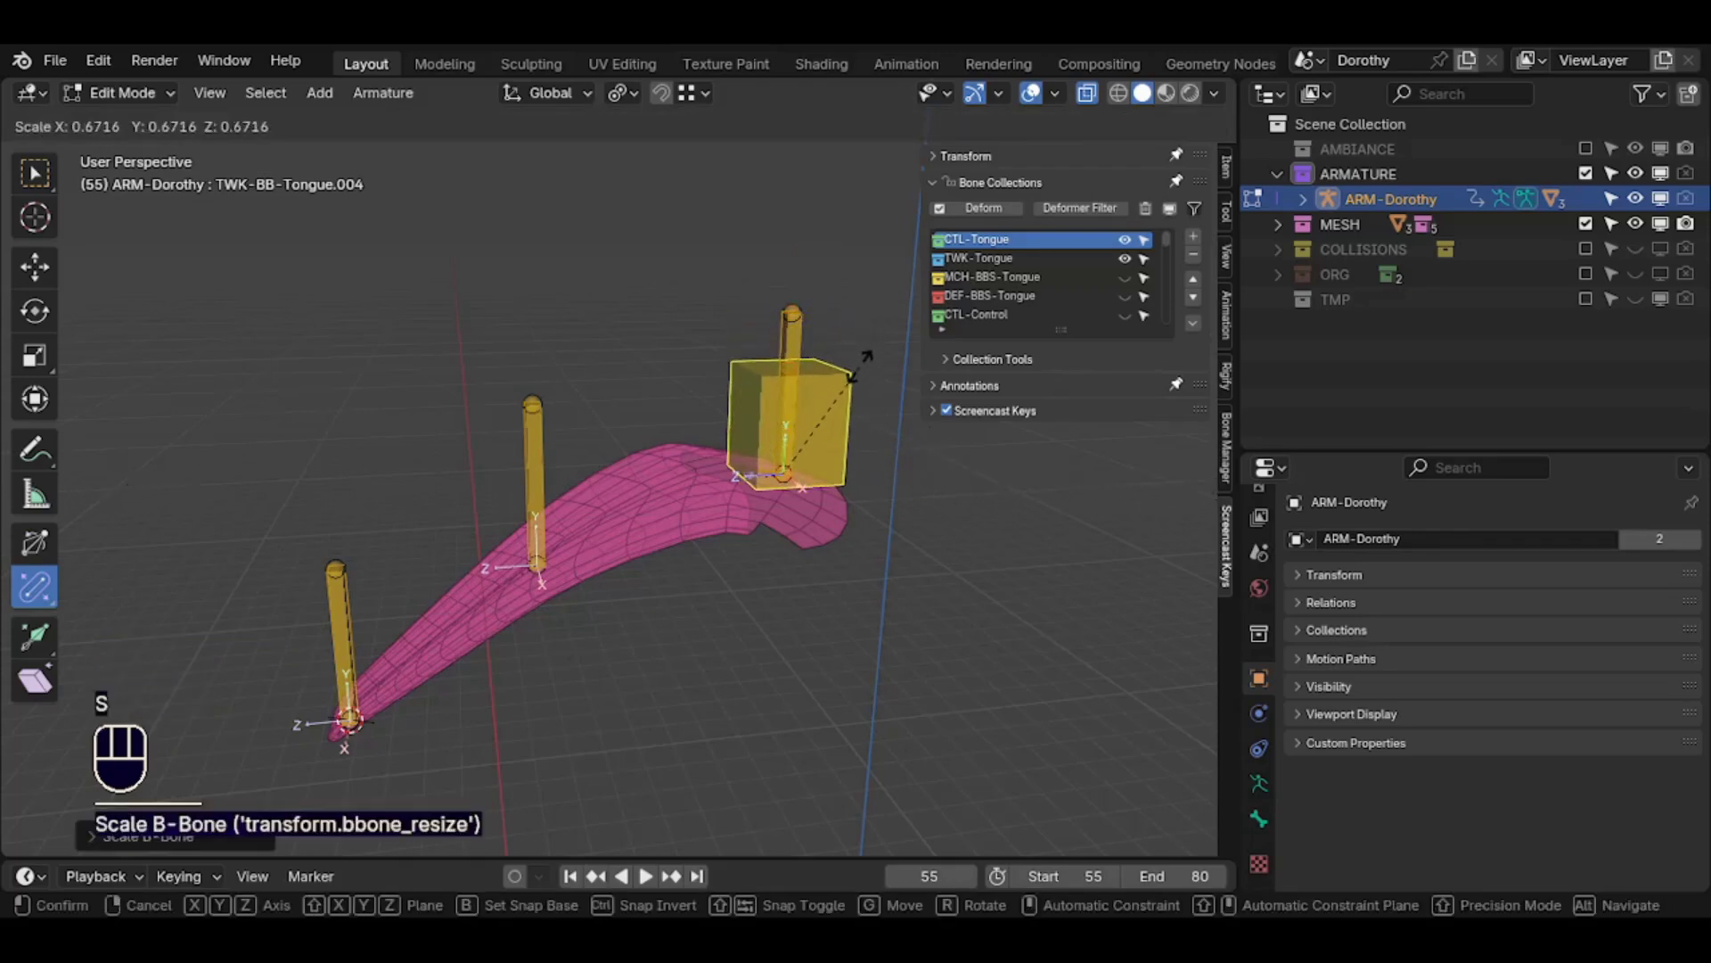
{"action": "left_click", "coordinate": [866, 360]}
{"action": "mouse_move", "coordinate": [831, 439]}
{"action": "left_mouse_down"}
{"action": "mouse_move", "coordinate": [809, 461]}
{"action": "mouse_move", "coordinate": [827, 458]}
{"action": "left_mouse_up"}
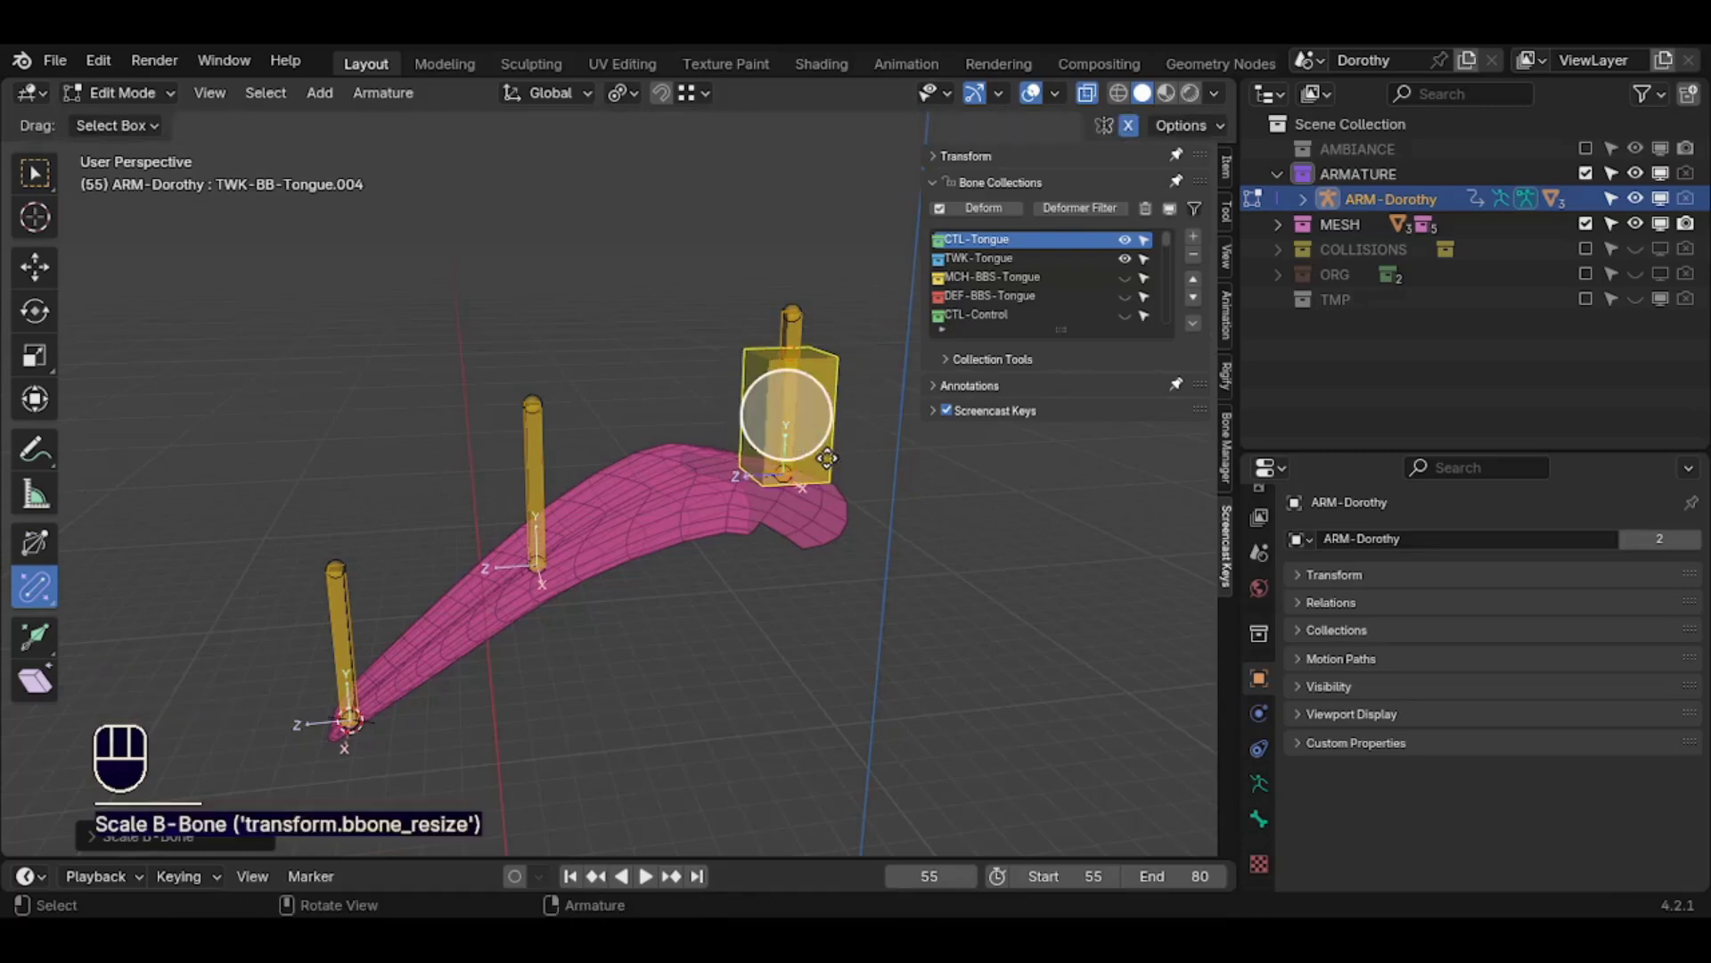
Set the duplicated bone's colour to 04 - Theme Color Set and rename the bone MTR-FK-Tongue
{"action": "left_click", "coordinate": [1259, 819]}
{"action": "key", "text": "ctrl+Tab"}
{"action": "left_click", "coordinate": [895, 643]}
{"action": "scroll", "coordinate": [1435, 747], "scroll_direction": "down", "scroll_amount": 2}
{"action": "scroll", "coordinate": [1387, 699], "scroll_direction": "up", "scroll_amount": 3}
{"action": "left_click", "coordinate": [1299, 603]}
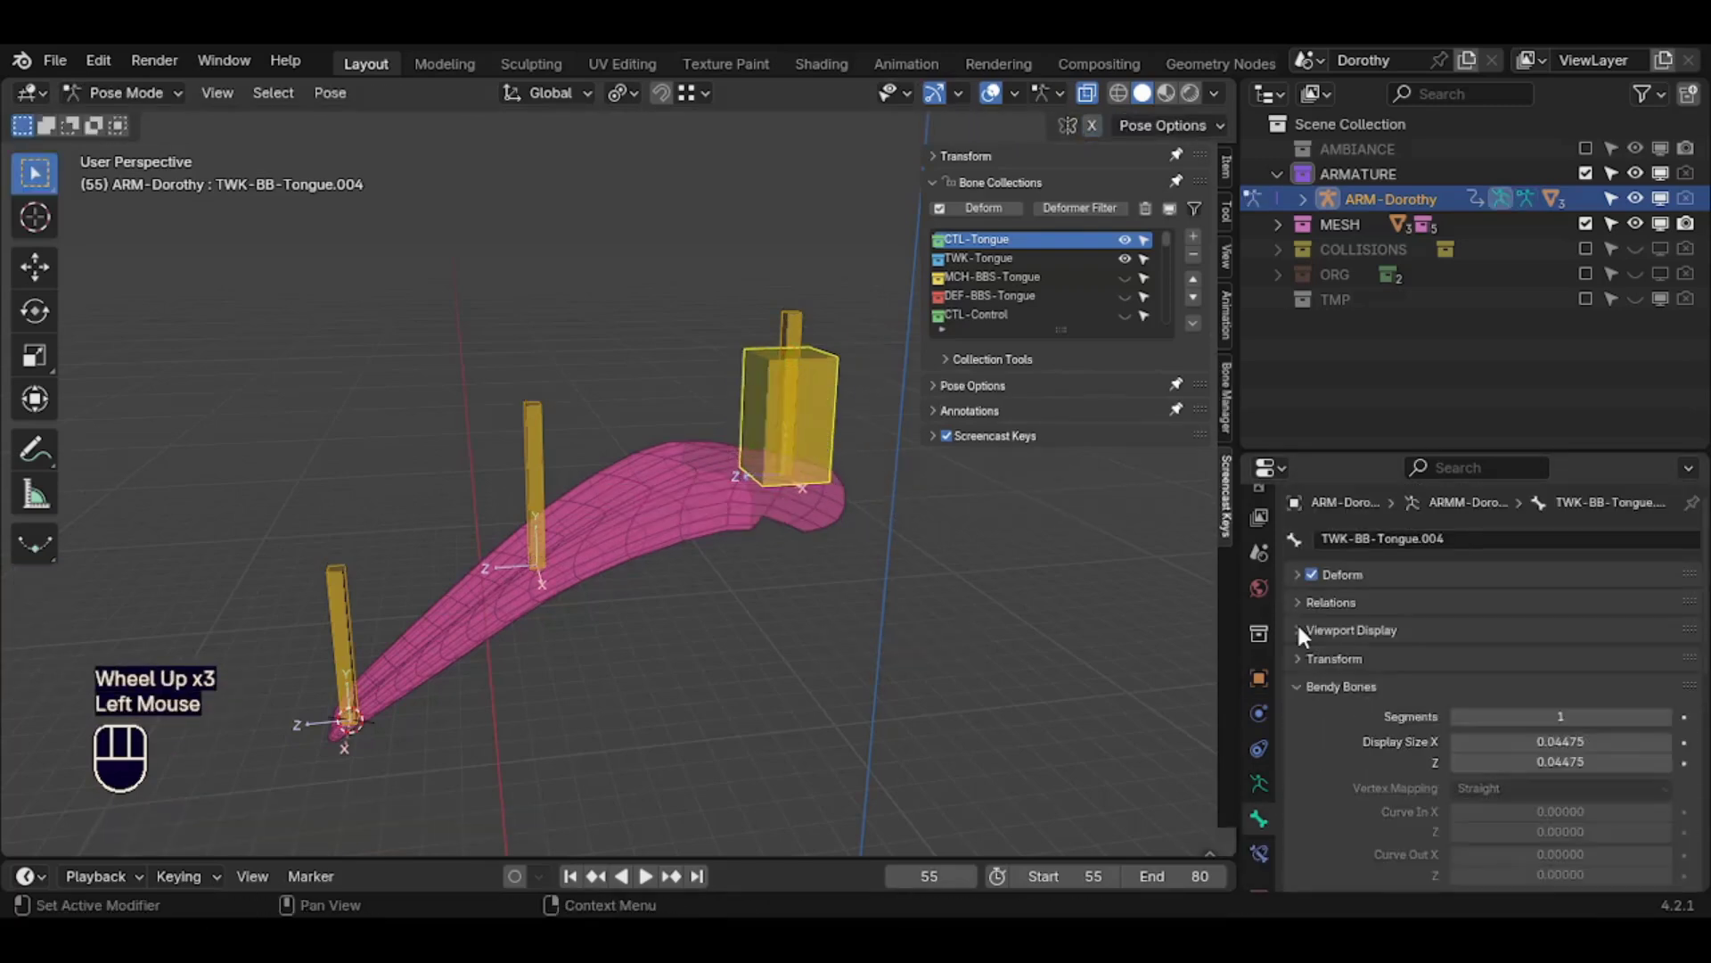
{"action": "left_click", "coordinate": [1299, 629]}
{"action": "left_click", "coordinate": [1517, 685]}
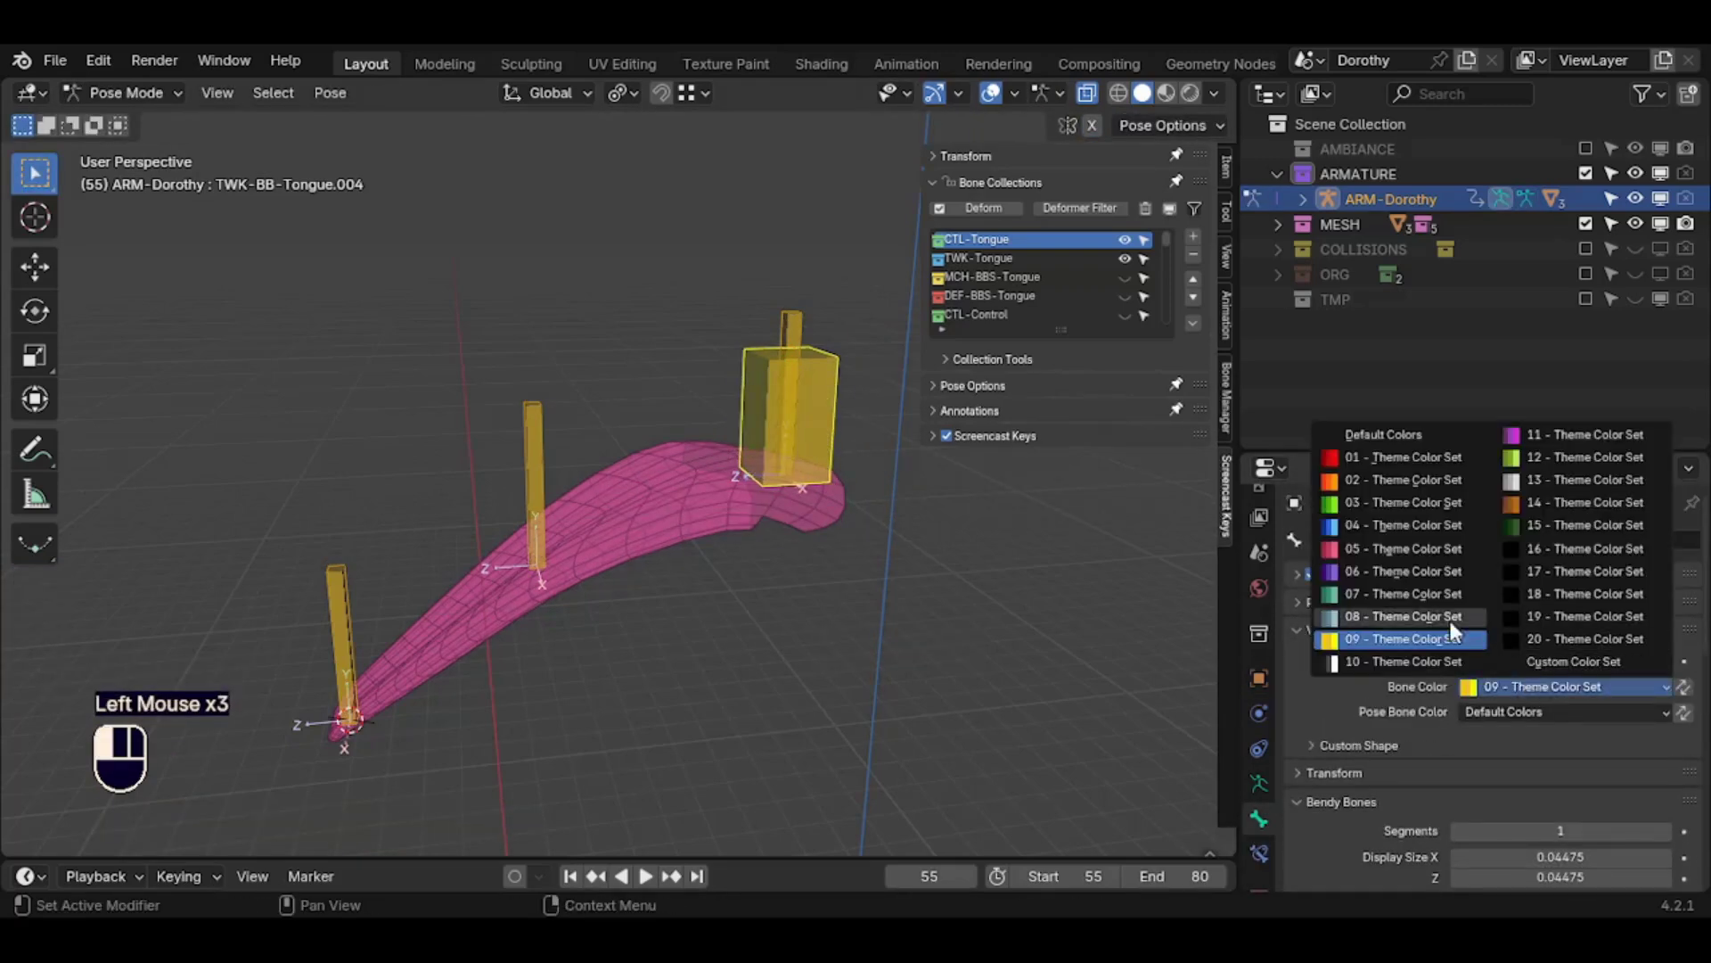
{"action": "left_click", "coordinate": [1401, 526]}
{"action": "key", "text": "F2"}
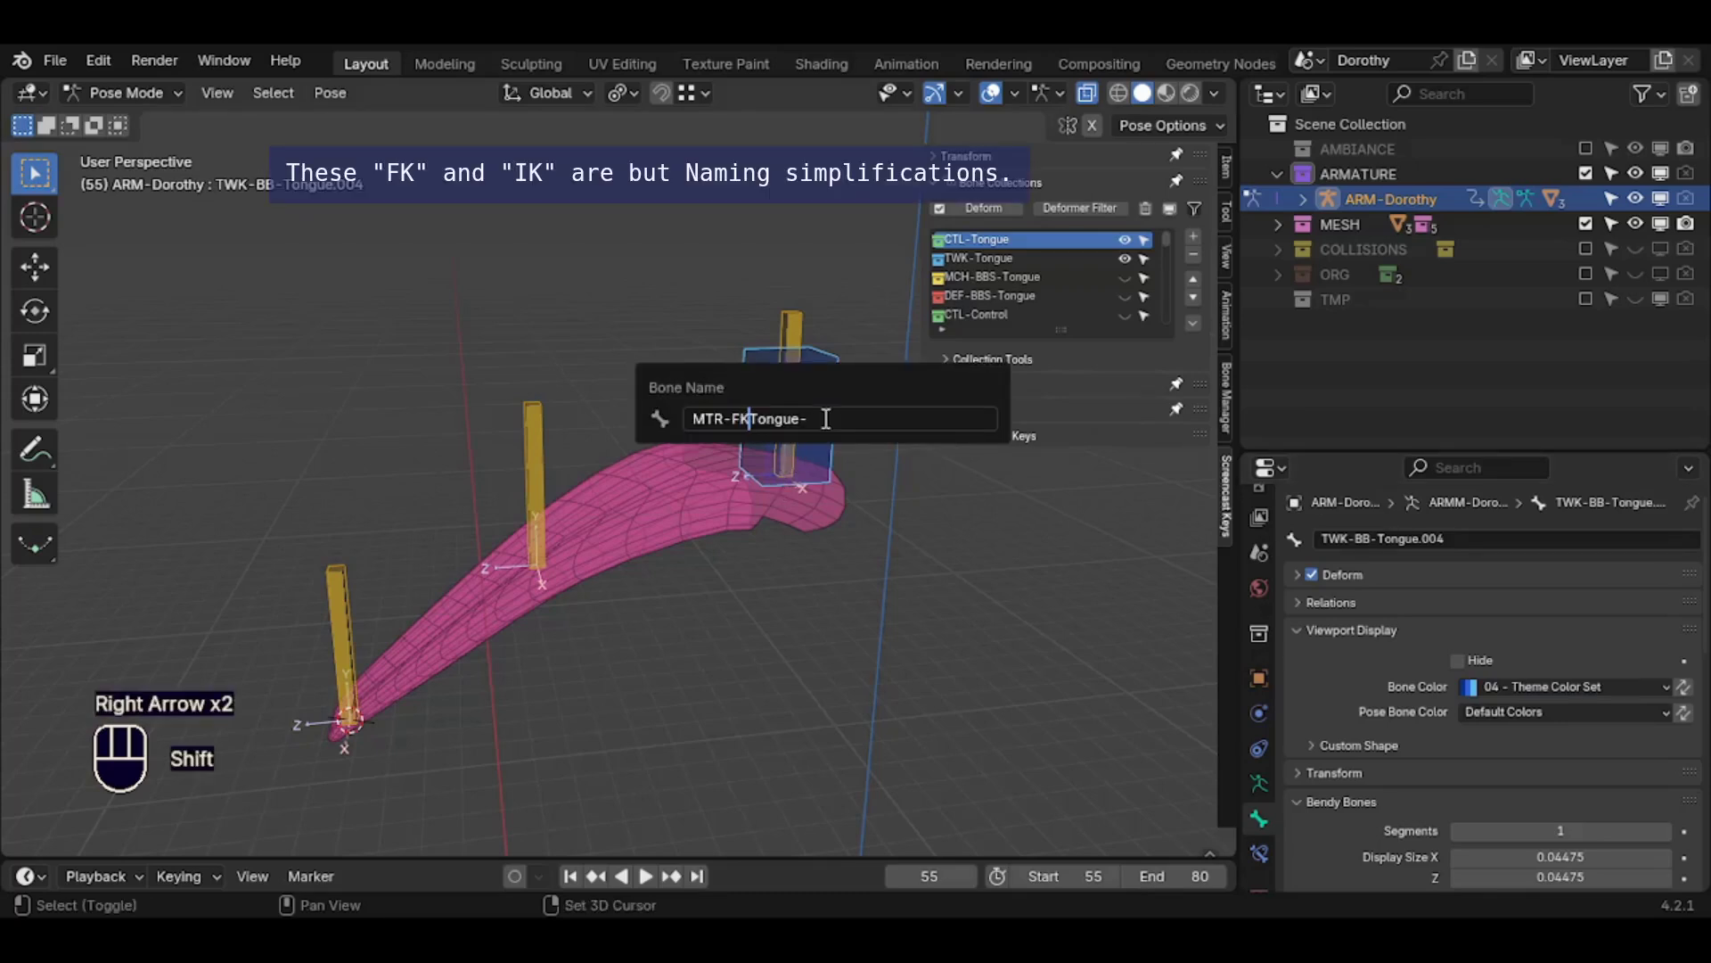
{"action": "key", "text": "Return"}
Duplicate MTR-FK-Tongue in Edit Mode and snap the copy to the 3D cursor at the tongue tip
{"action": "key", "text": "Tab"}
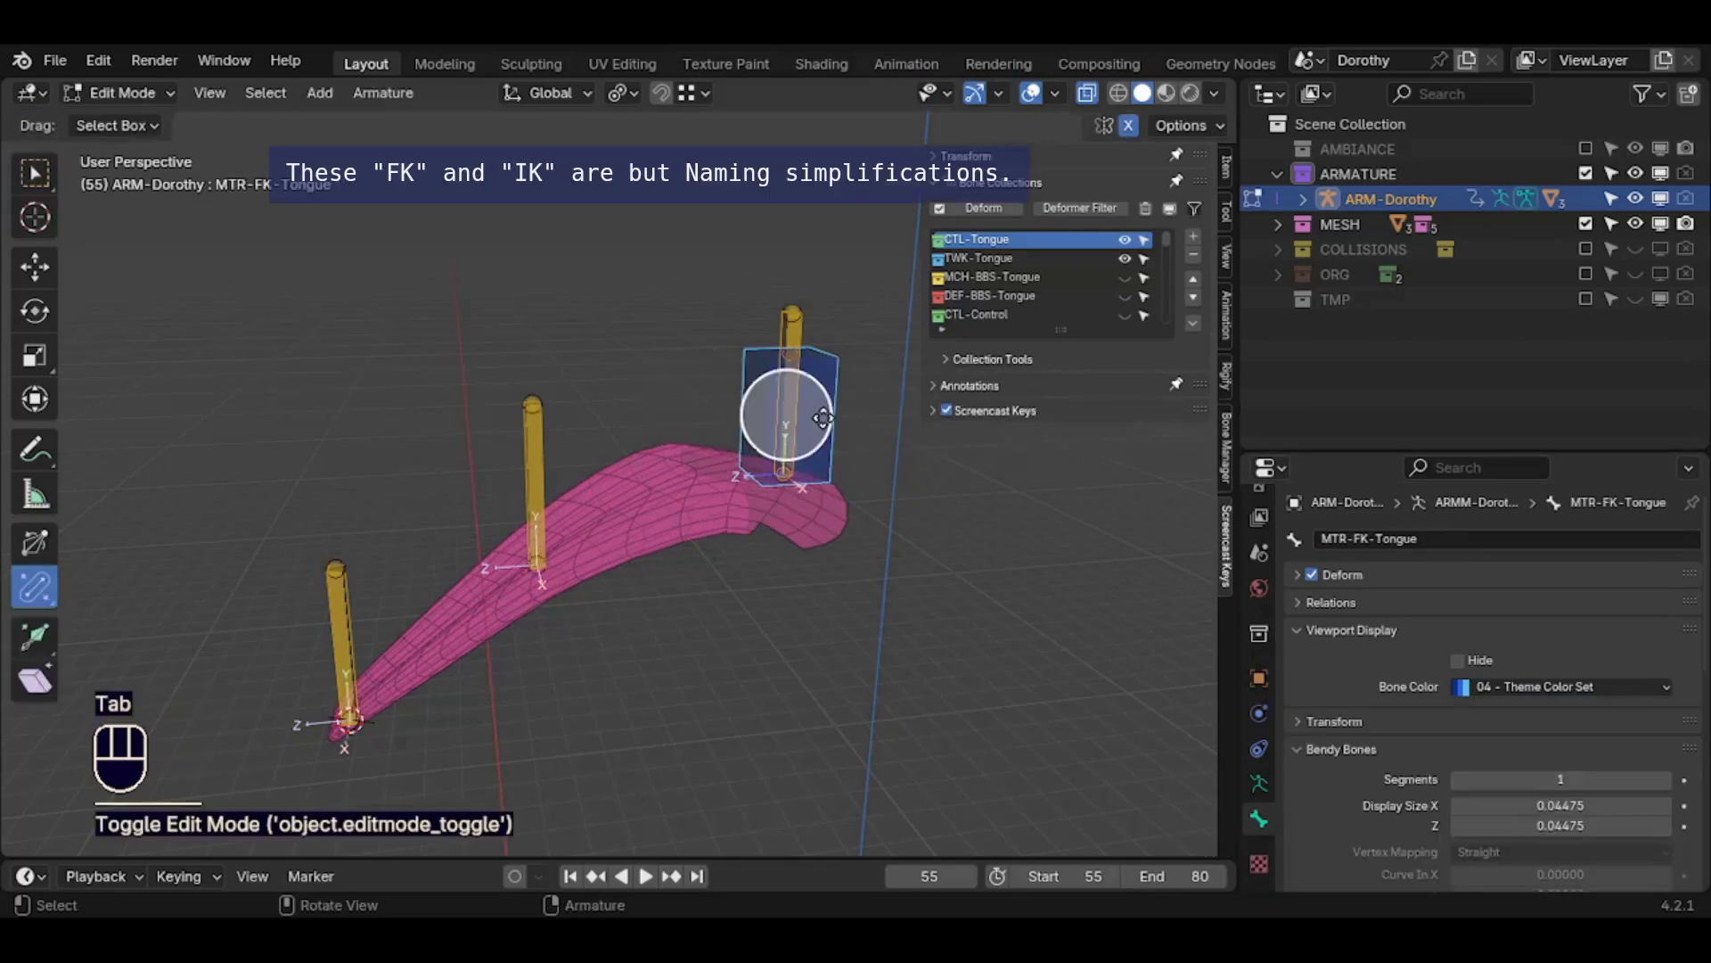
{"action": "key", "text": "shift+d"}
{"action": "key", "text": "Escape"}
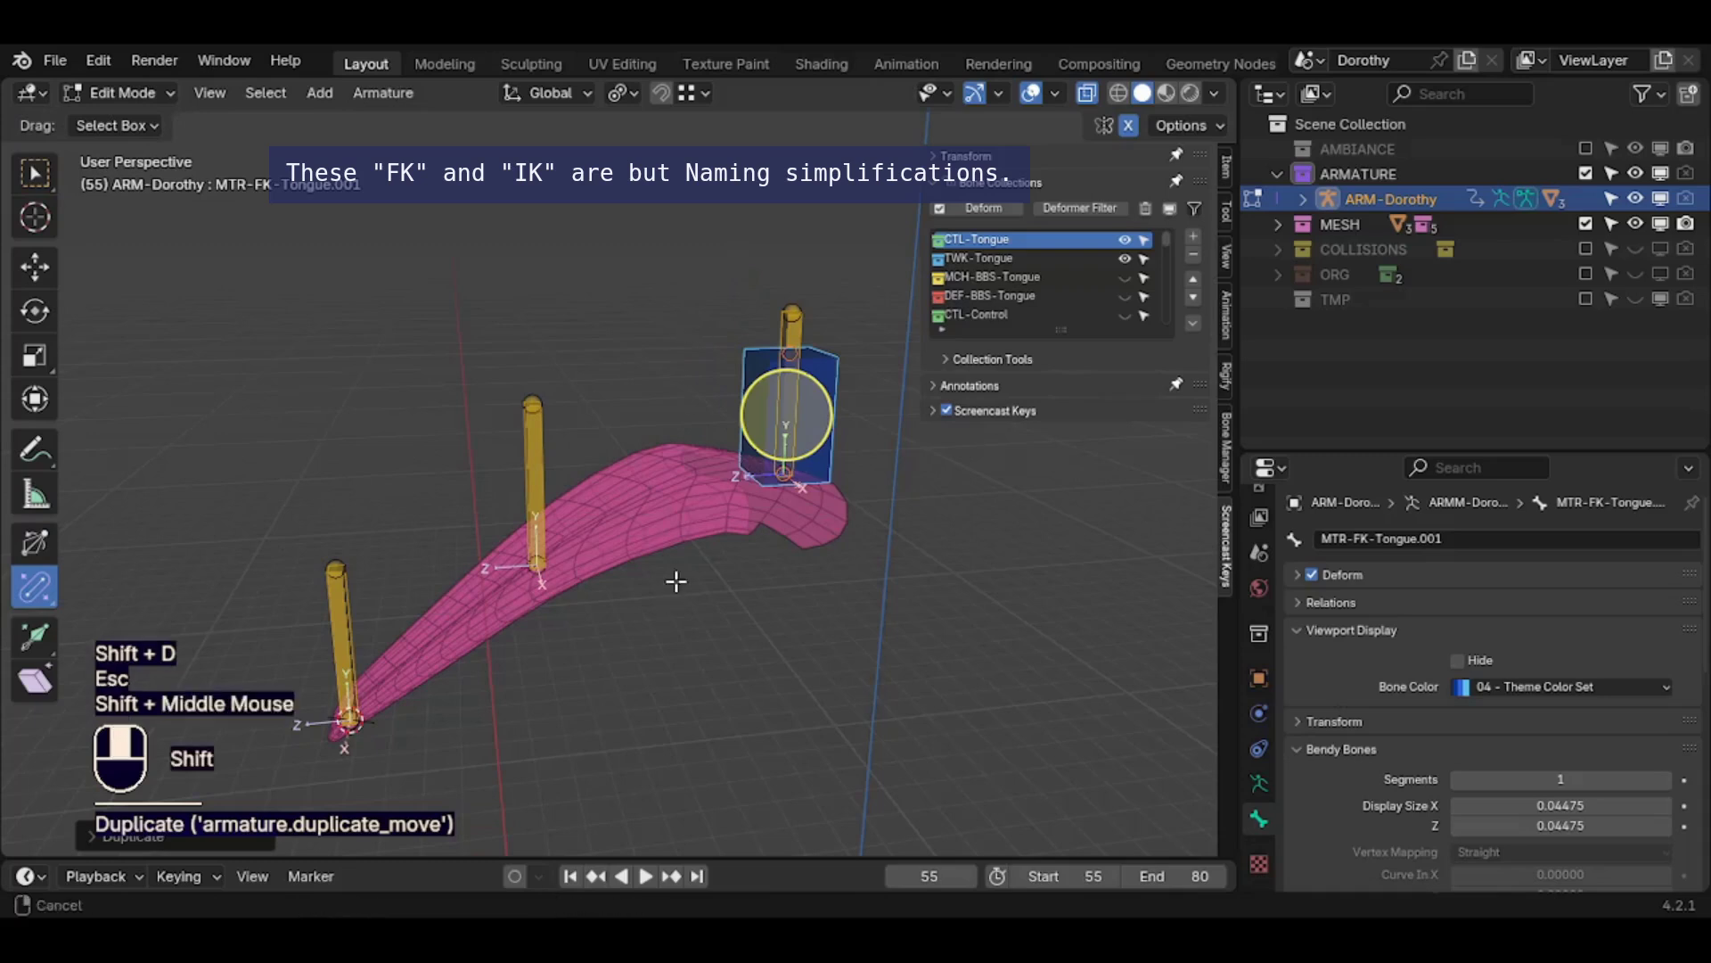
{"action": "middle_click_drag", "start_coordinate": [676, 581], "coordinate": [711, 479], "text": "shift"}
{"action": "key", "text": "shift+s"}
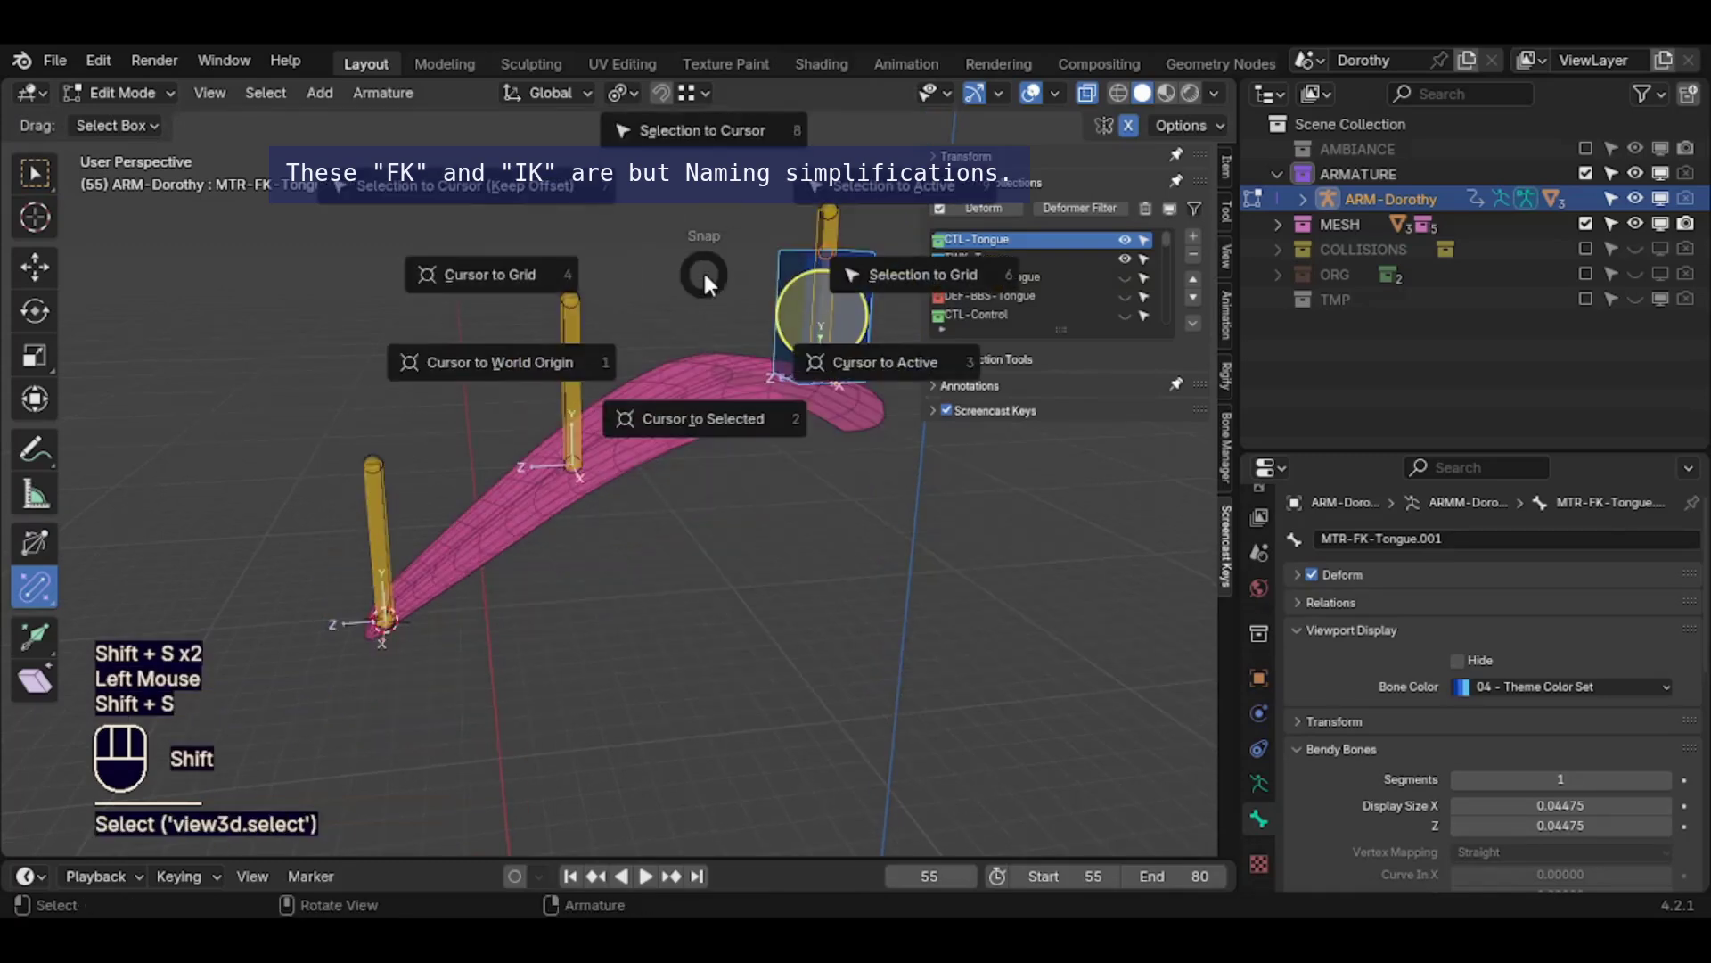
{"action": "left_click", "coordinate": [703, 258]}
Rename the duplicated bone at the tongue tip MTR-IK-Tongue
{"action": "key", "text": "F2"}
{"action": "key", "text": "End"}
{"action": "key", "text": "BackSpace"}
{"action": "key", "text": "BackSpace"}
{"action": "key", "text": "BackSpace"}
{"action": "key", "text": "BackSpace"}
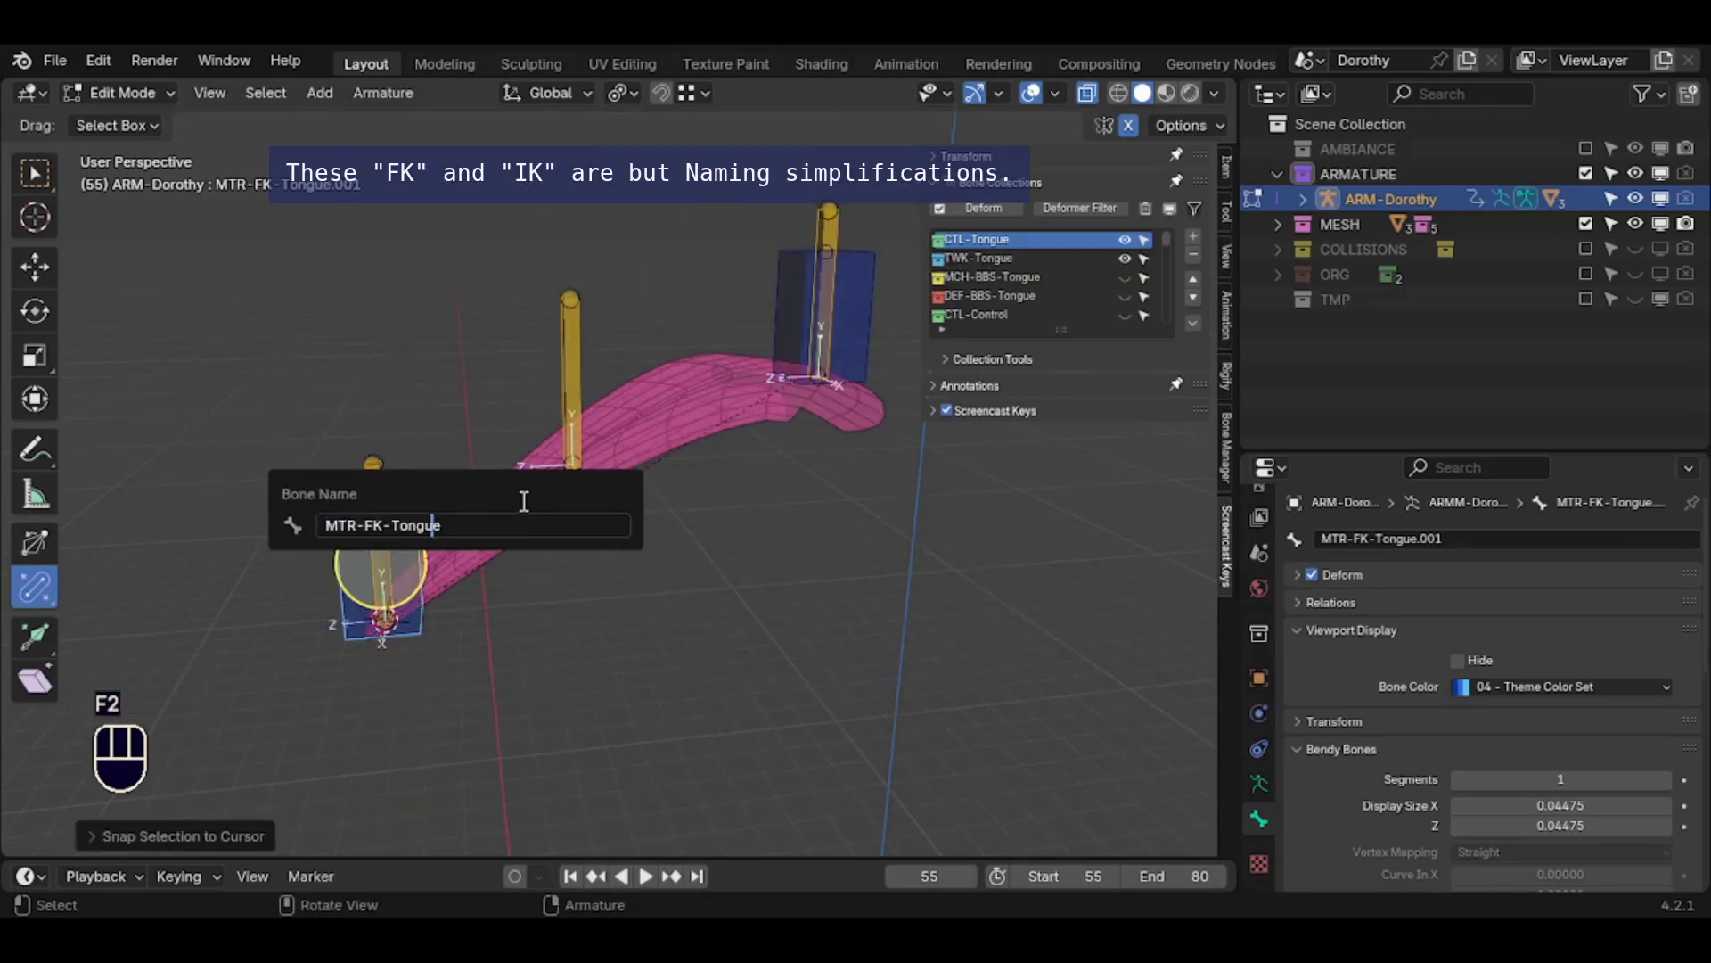
{"action": "key", "text": "Return"}
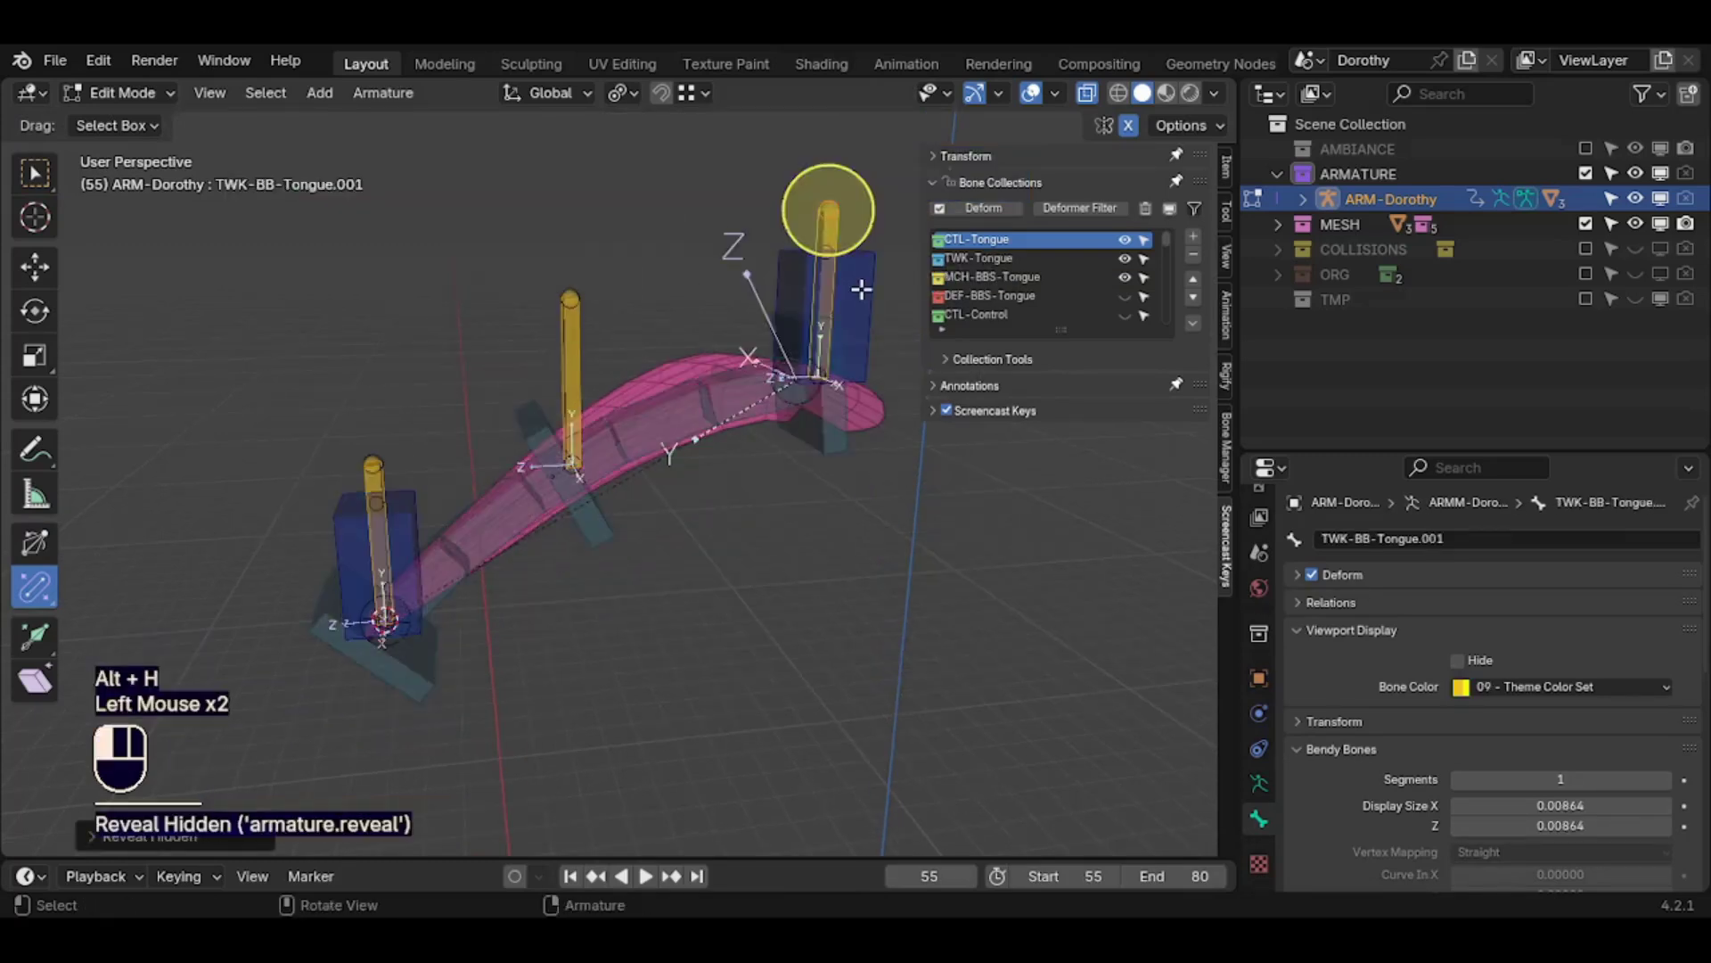
Move MTR-FK-Tongue and MTR-IK-Tongue into the CTL-Tongue bone collection
{"action": "left_click", "coordinate": [860, 288]}
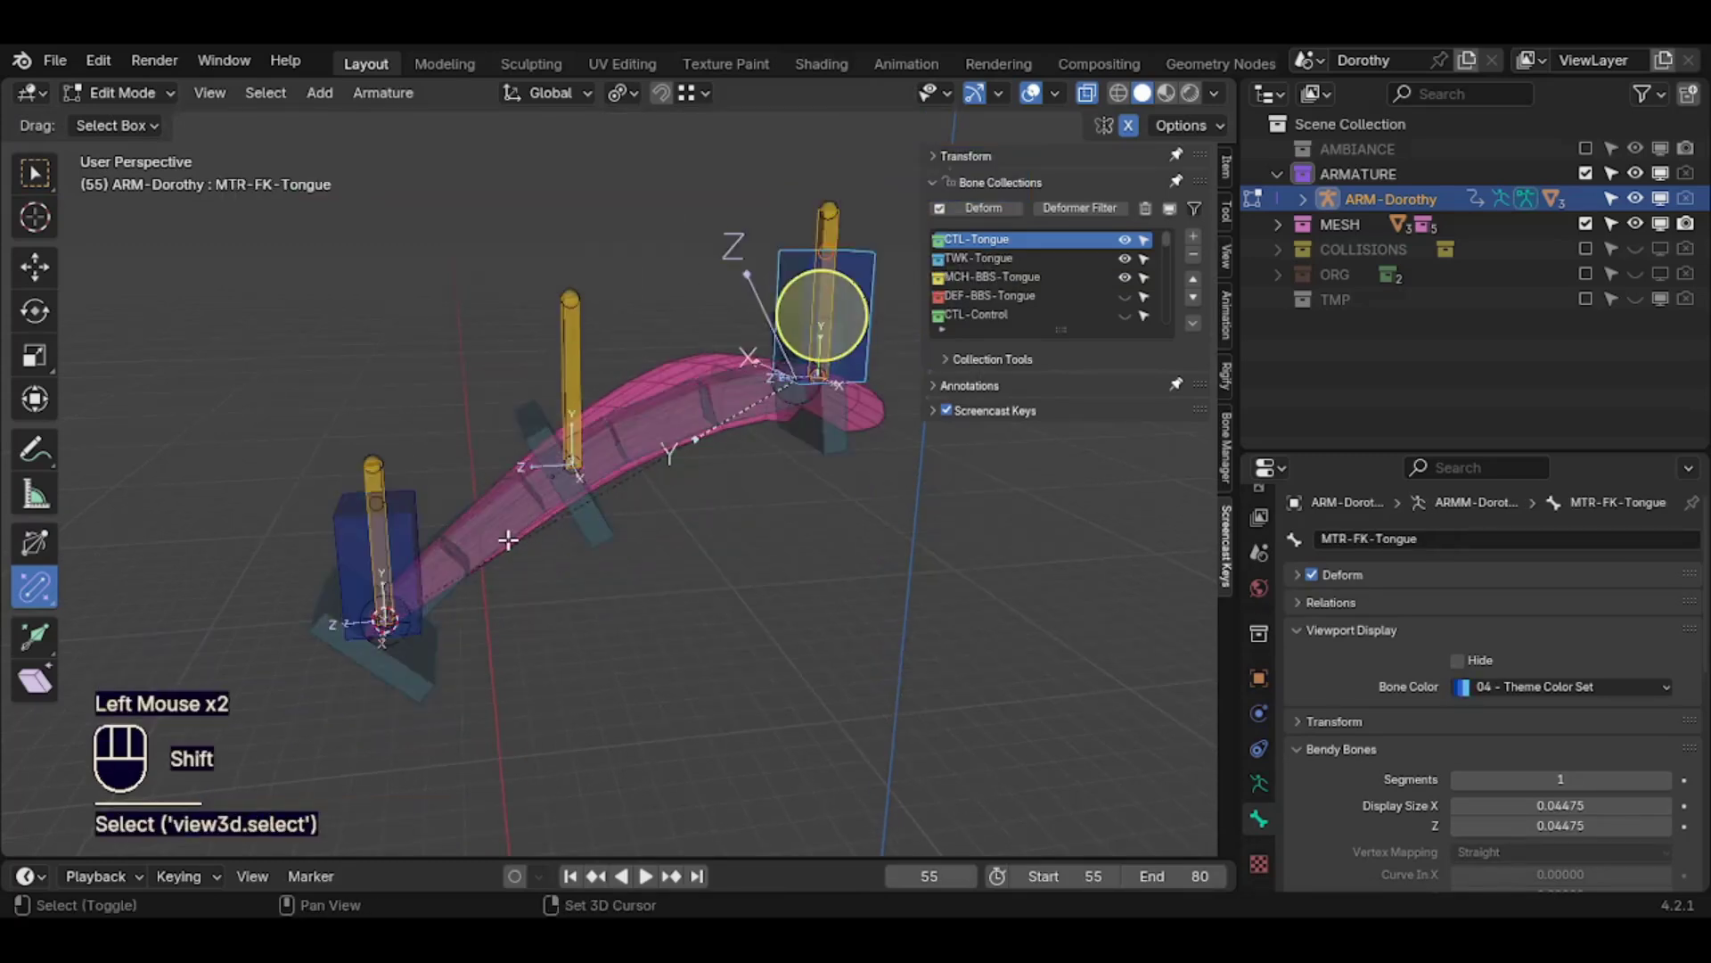
{"action": "left_click", "coordinate": [409, 534], "text": "shift"}
{"action": "key", "text": "alt+m"}
{"action": "key", "text": "alt+m"}
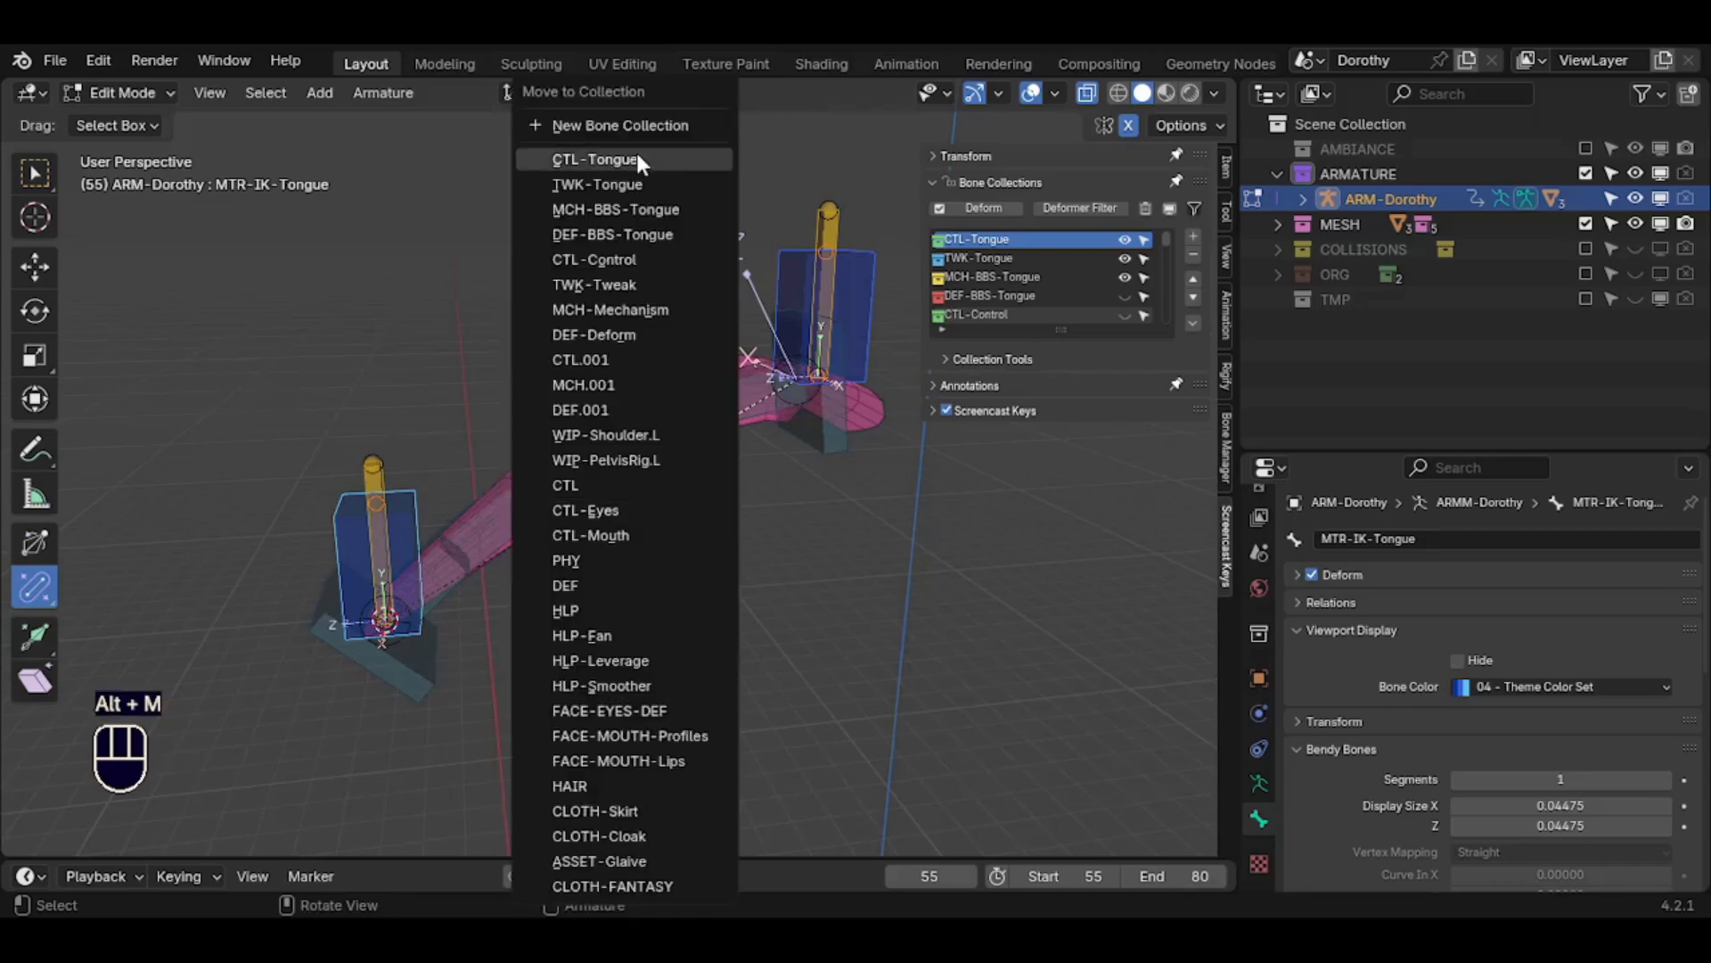
{"action": "left_click", "coordinate": [638, 156]}
Hide the TWK-Tongue collection and parent the middle MCH bone and MCH-Tongue.001 to MTR-FK-Tongue
{"action": "left_click", "coordinate": [1125, 258]}
{"action": "left_click", "coordinate": [840, 439]}
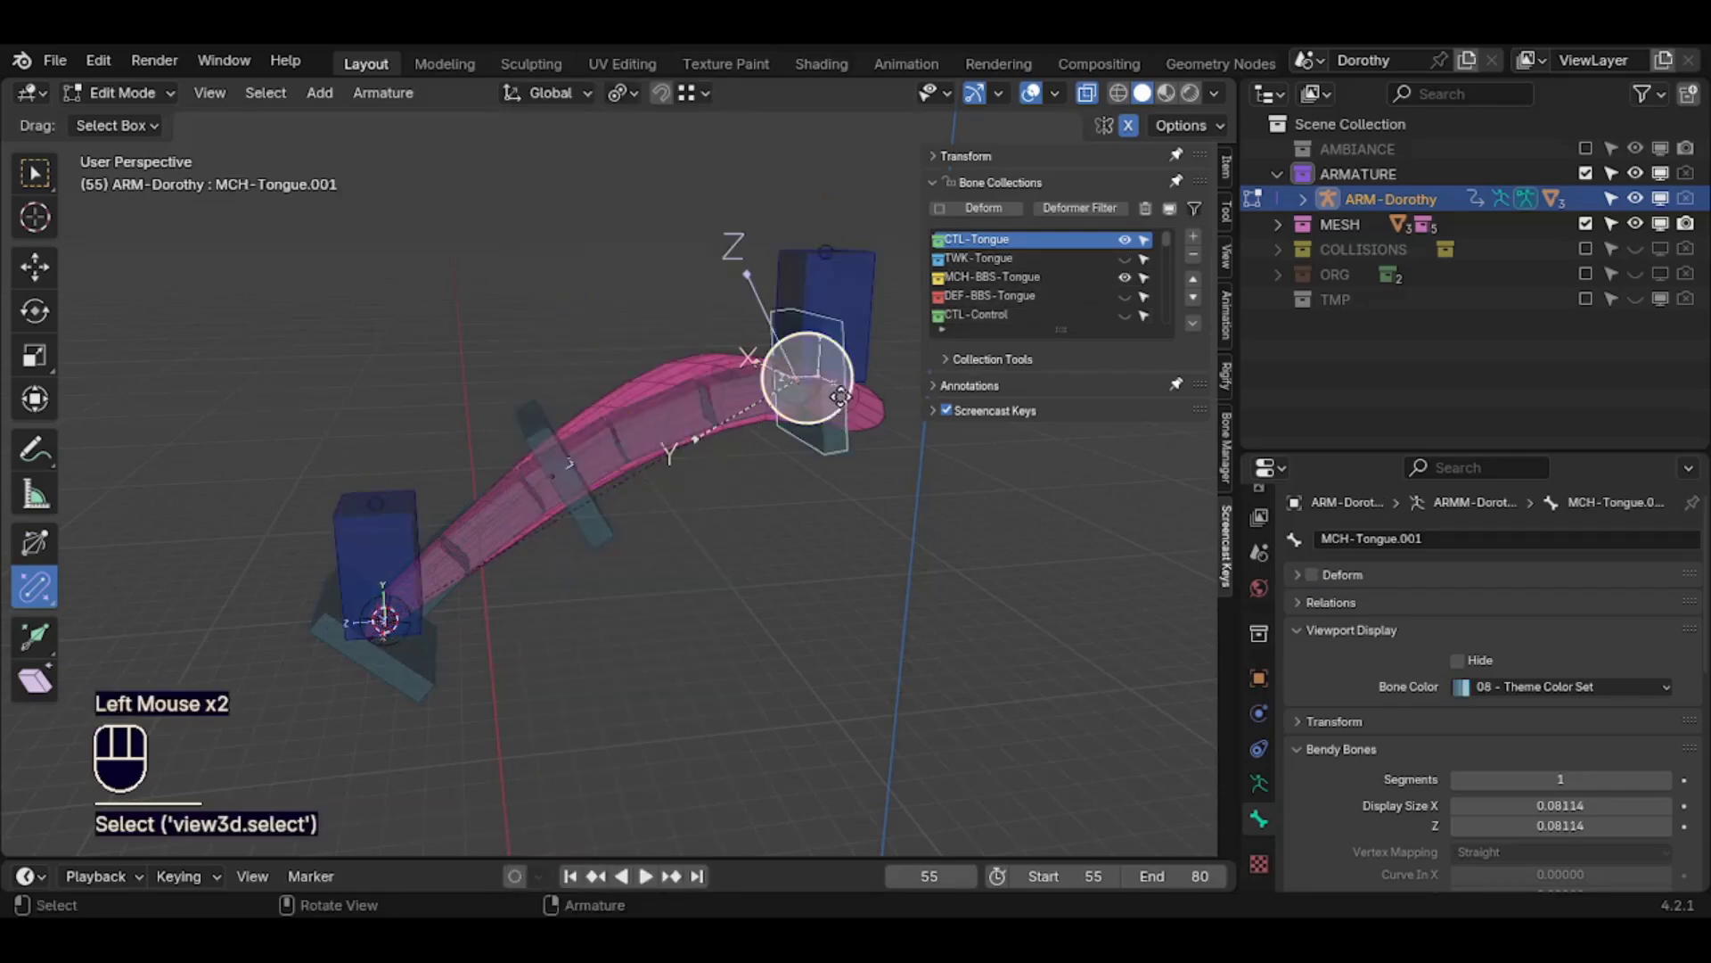
{"action": "left_click", "coordinate": [840, 440], "text": "shift"}
{"action": "left_click", "coordinate": [753, 463]}
{"action": "left_click", "coordinate": [843, 444], "text": "shift"}
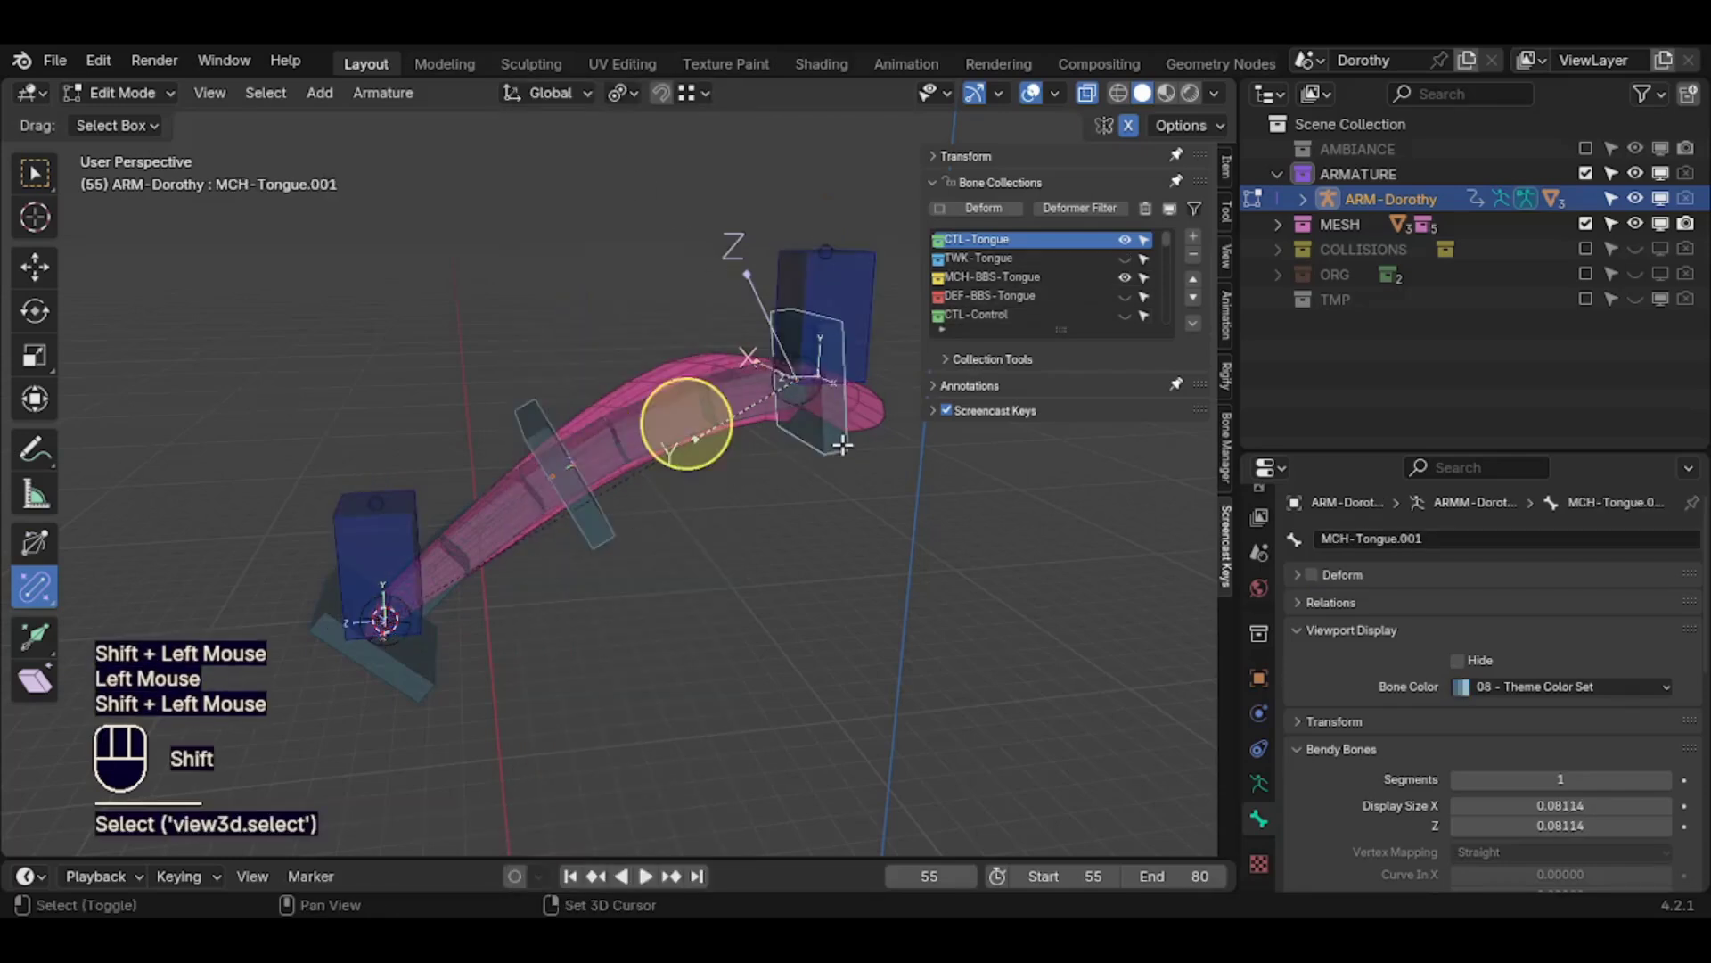
{"action": "left_click", "coordinate": [847, 290], "text": "shift"}
{"action": "key", "text": "ctrl+p"}
{"action": "left_click", "coordinate": [866, 290]}
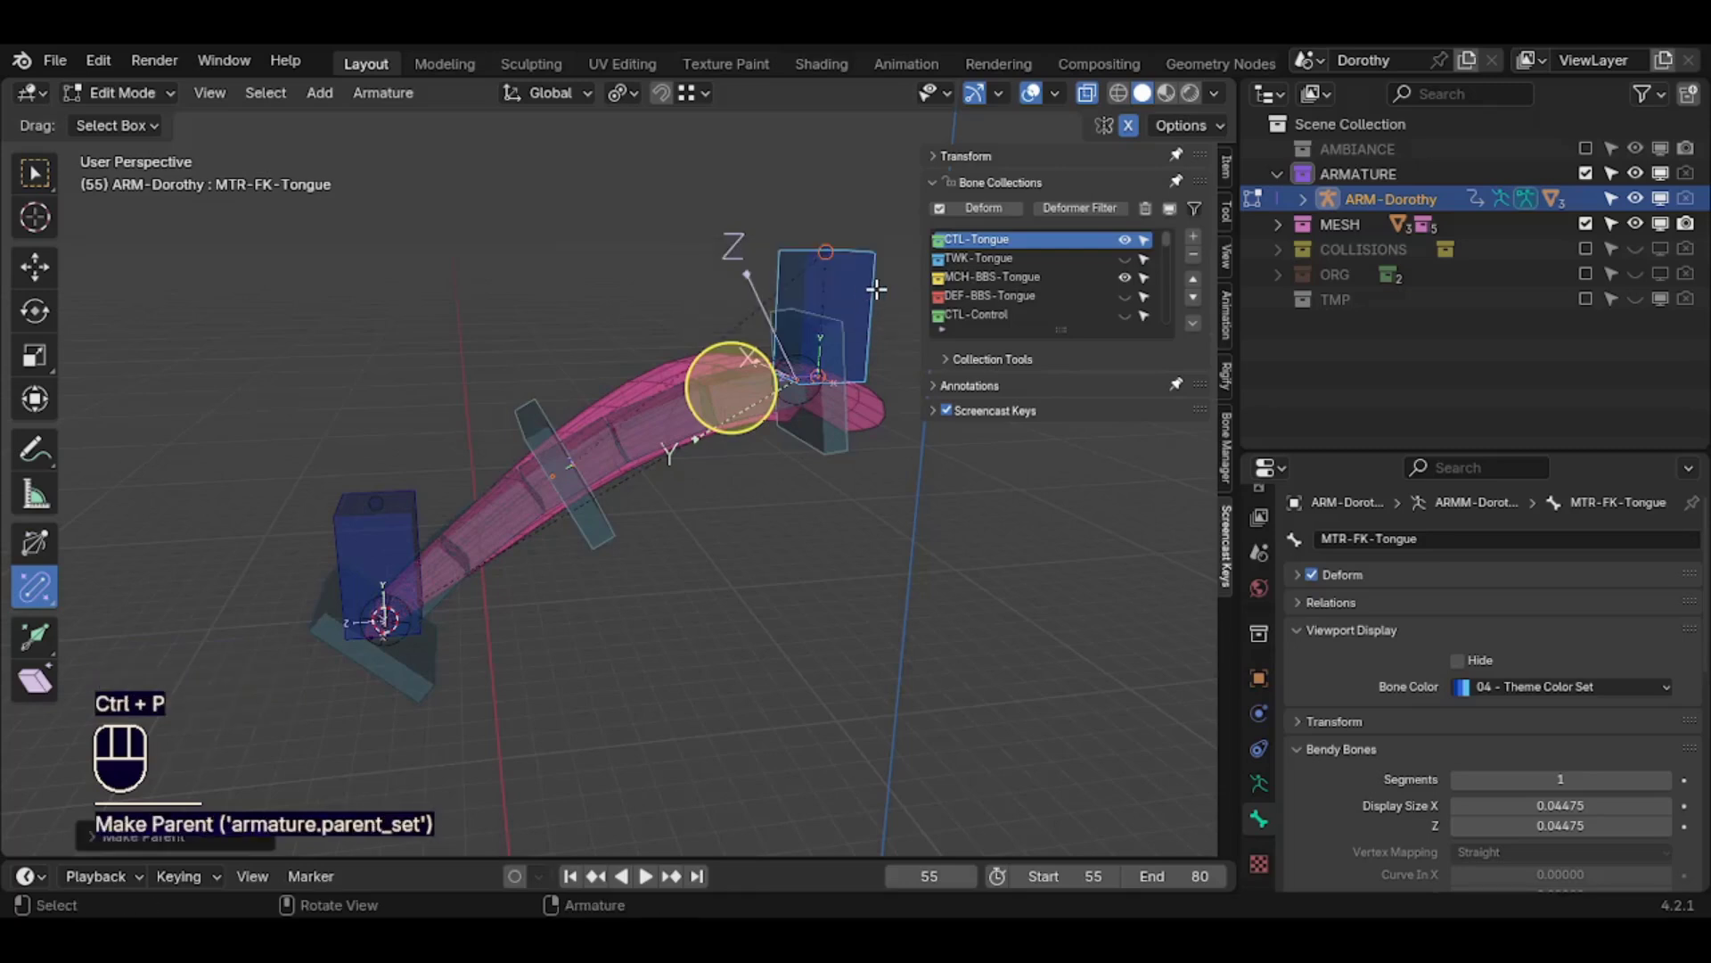
Parent MCH-Tongue.003 at the tongue tip to MTR-IK-Tongue
{"action": "key", "text": "alt+a"}
{"action": "left_click", "coordinate": [418, 679]}
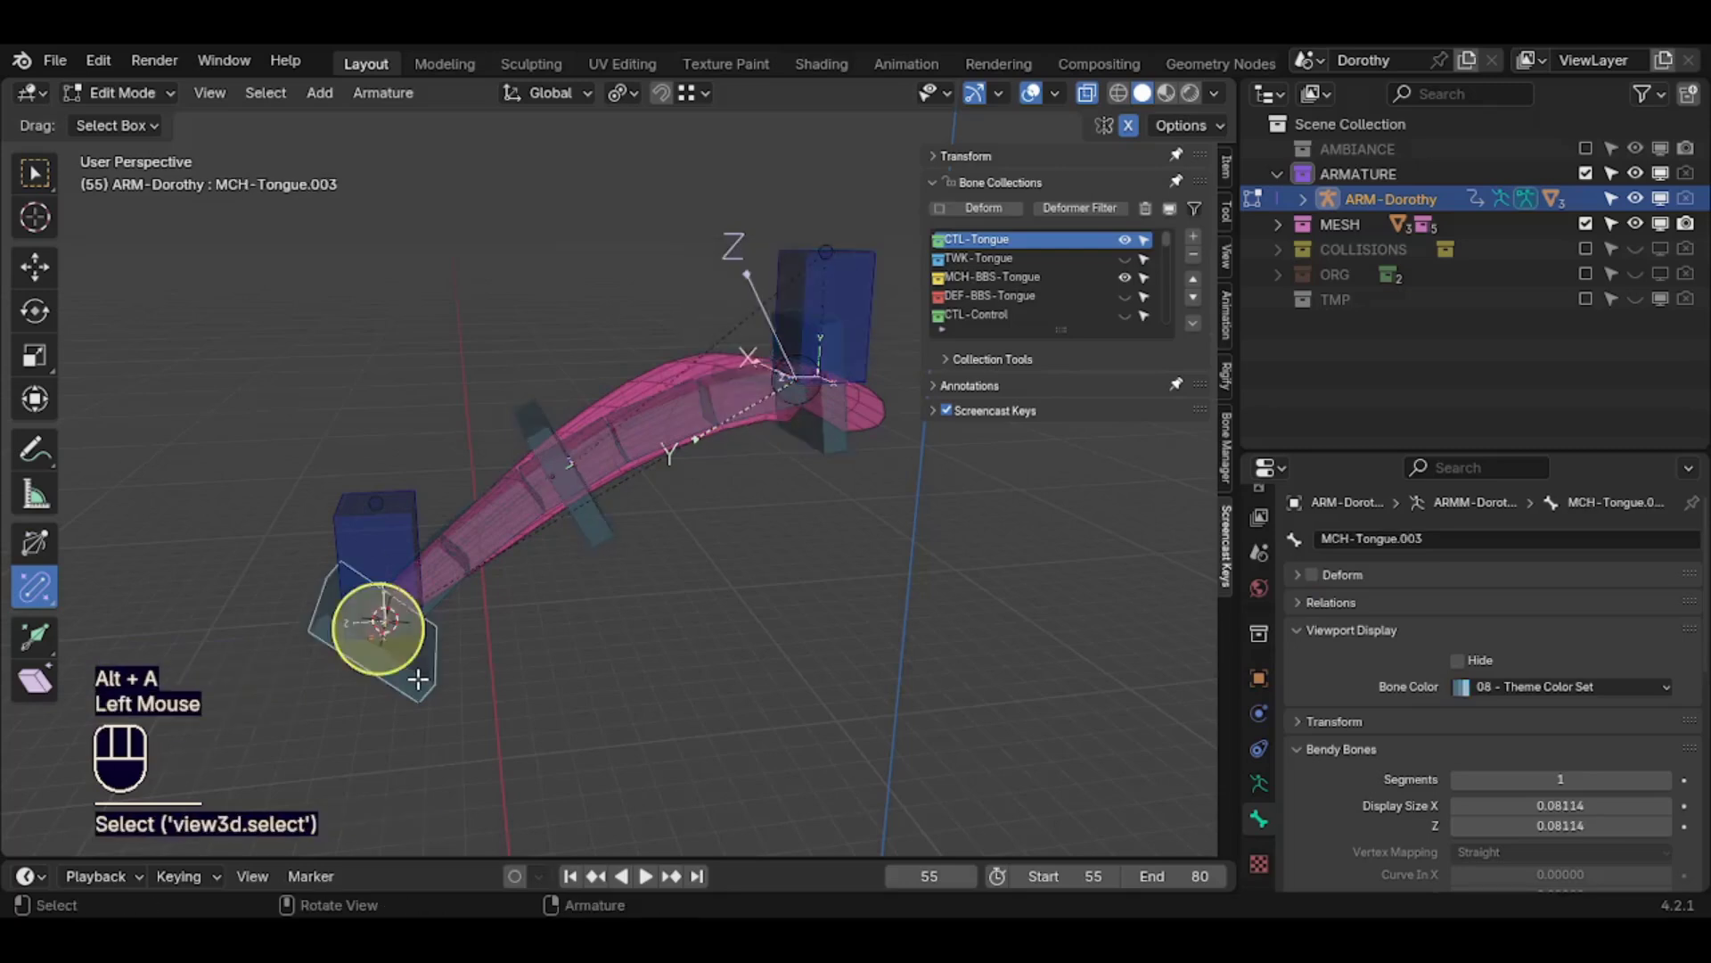
{"action": "left_click", "coordinate": [379, 548], "text": "shift"}
{"action": "key", "text": "ctrl+p"}
{"action": "left_click", "coordinate": [381, 555]}
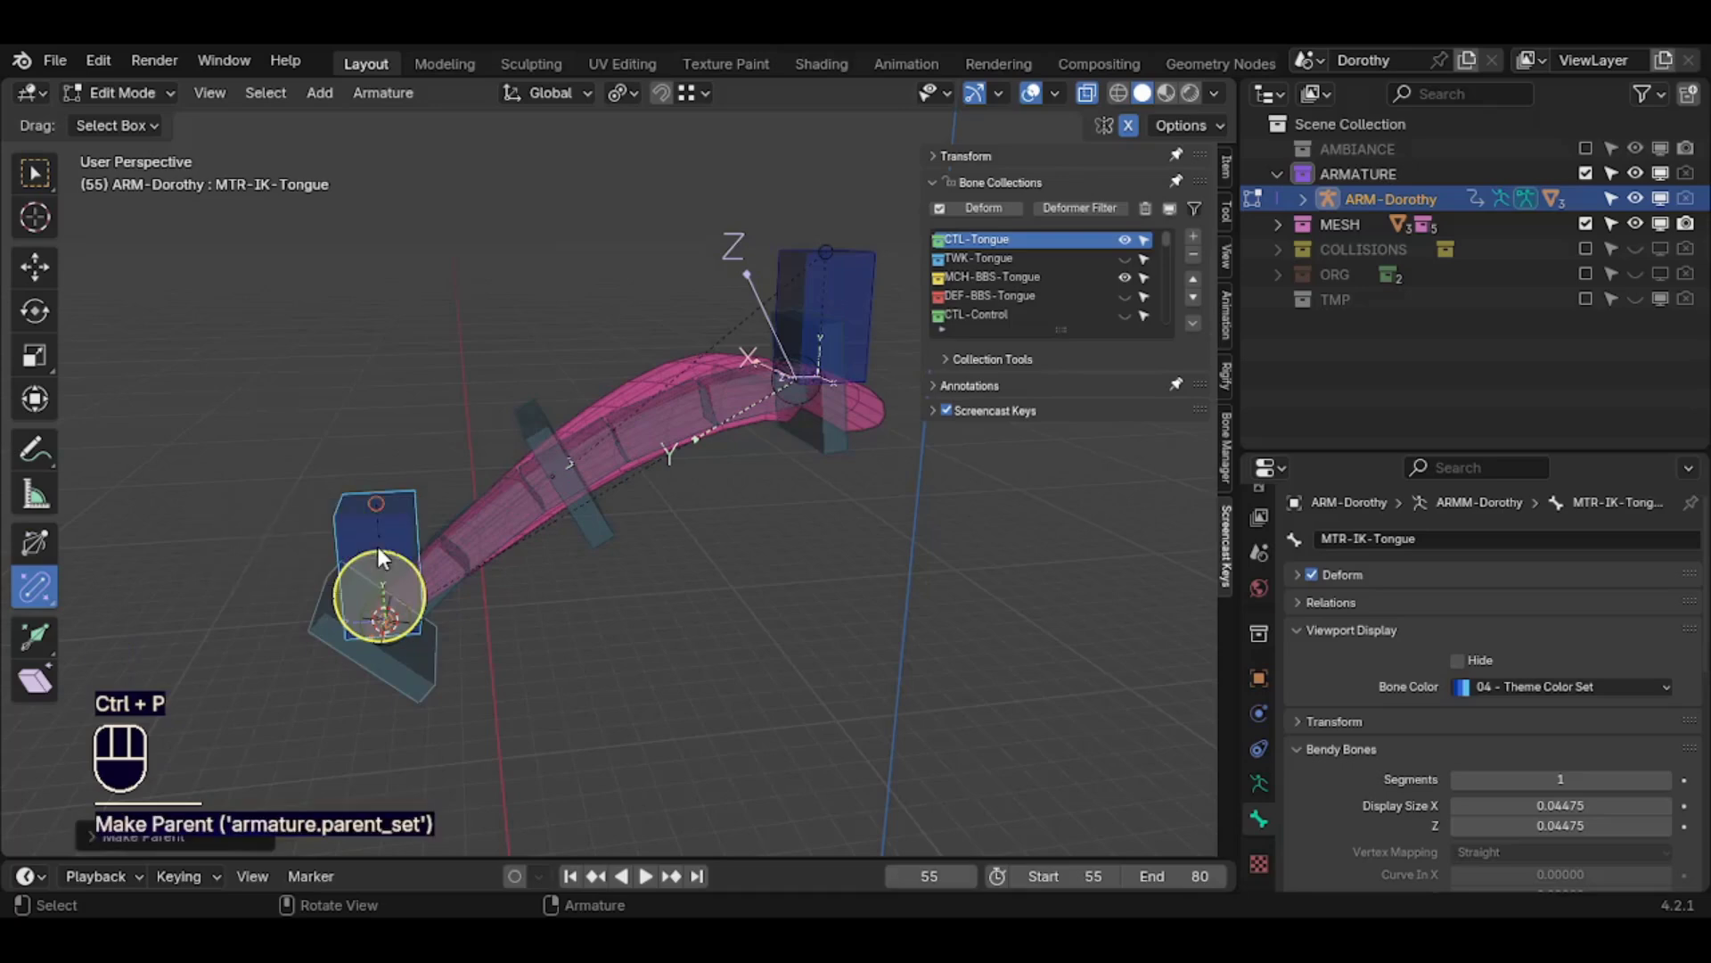
Move and rotate MTR-IK-Tongue in Pose Mode to test how the bone chain follows
{"action": "middle_click_drag", "start_coordinate": [362, 553], "coordinate": [369, 570]}
{"action": "key", "text": "Tab"}
{"action": "left_click", "coordinate": [335, 379]}
{"action": "key", "text": "g"}
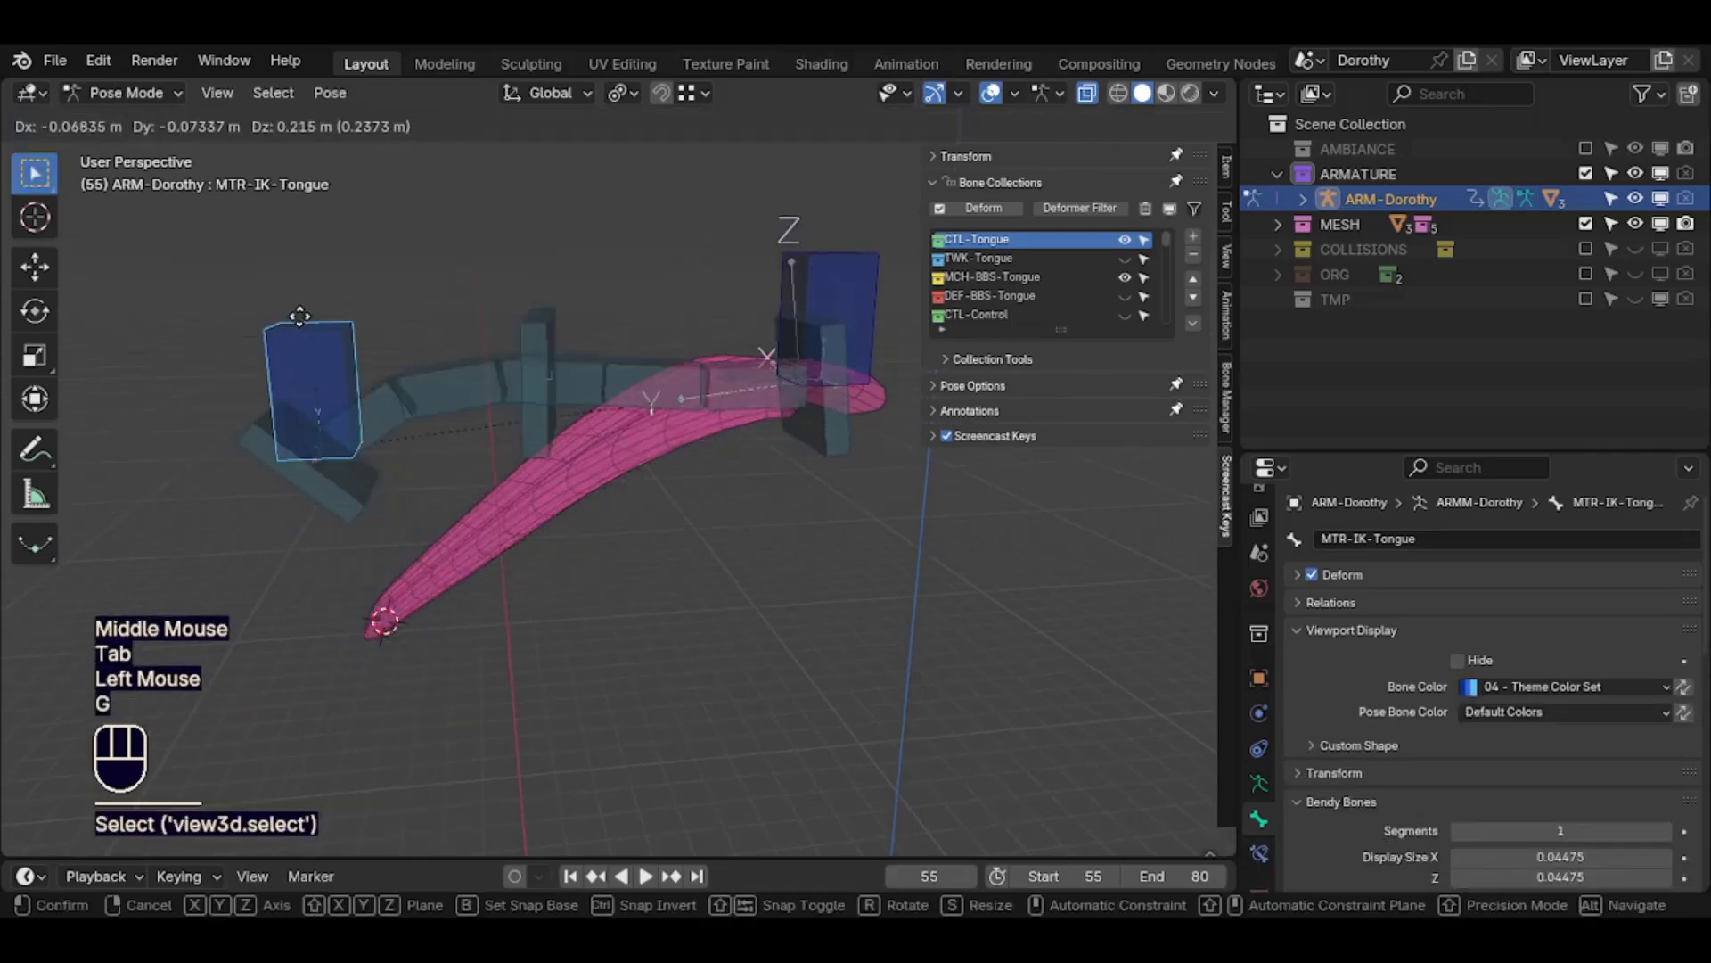
{"action": "left_click", "coordinate": [268, 408]}
{"action": "key", "text": "r"}
{"action": "left_click", "coordinate": [489, 390]}
{"action": "key", "text": "g"}
{"action": "left_click", "coordinate": [867, 272]}
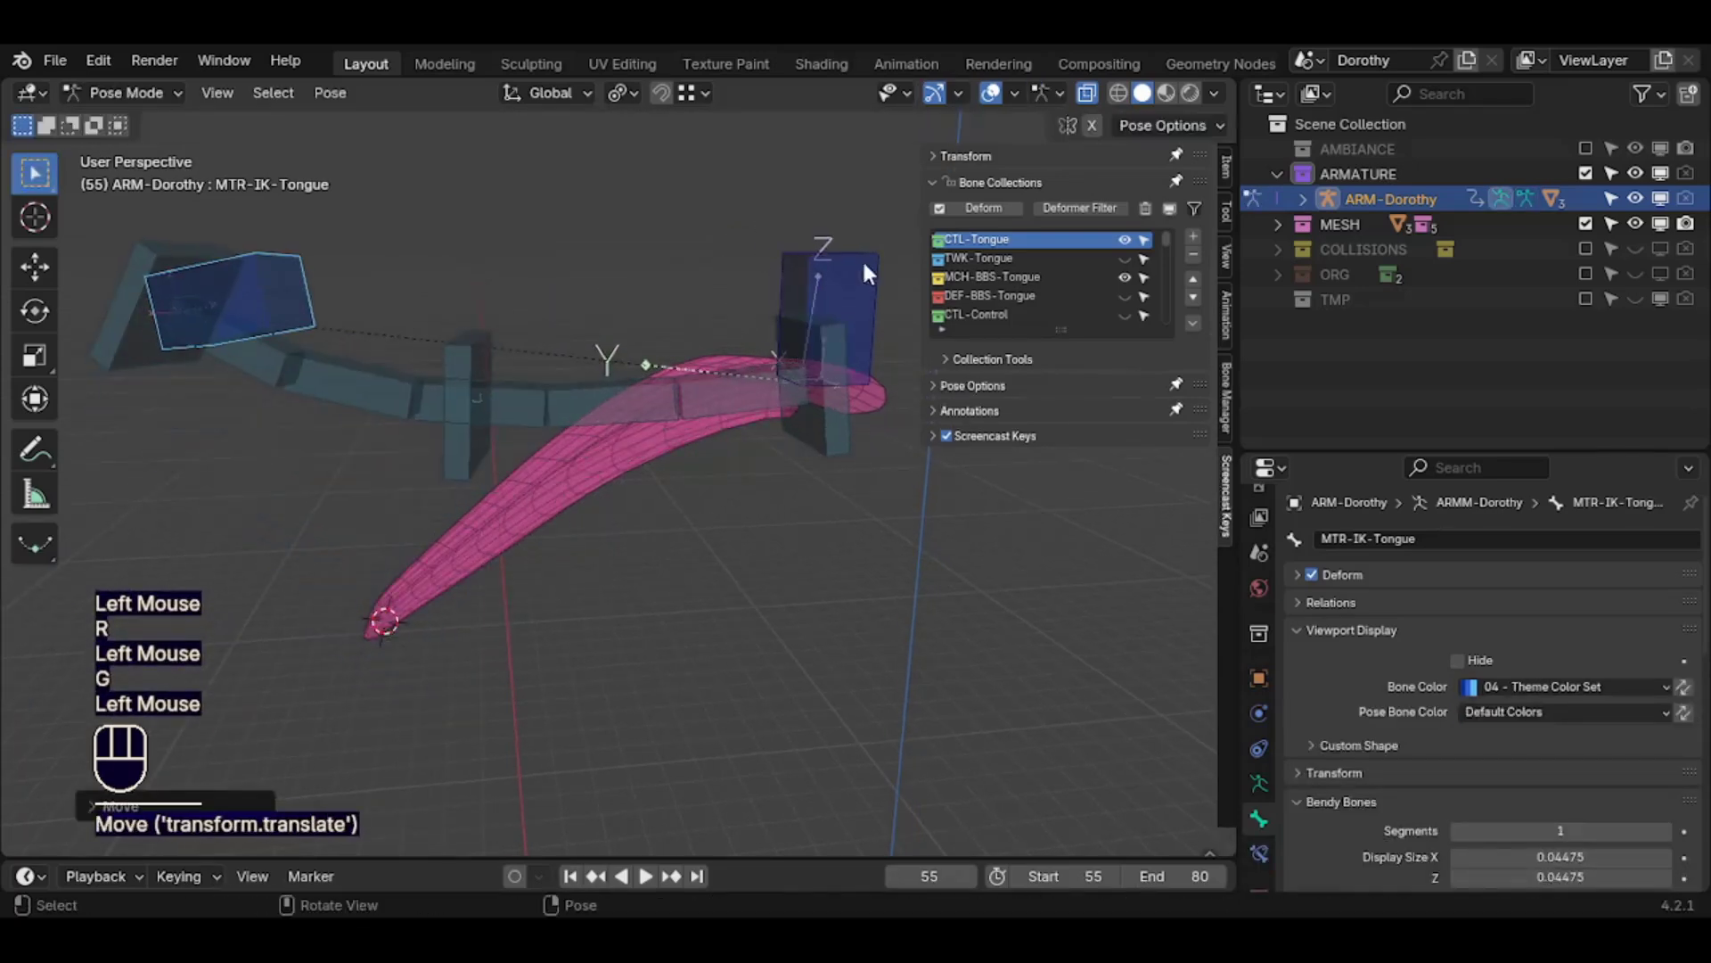
Move and rotate MTR-FK-Tongue to test the whole chain, and clear the pose of all bones
{"action": "left_click", "coordinate": [853, 293]}
{"action": "key", "text": "g"}
{"action": "left_click", "coordinate": [838, 329]}
{"action": "key", "text": "r"}
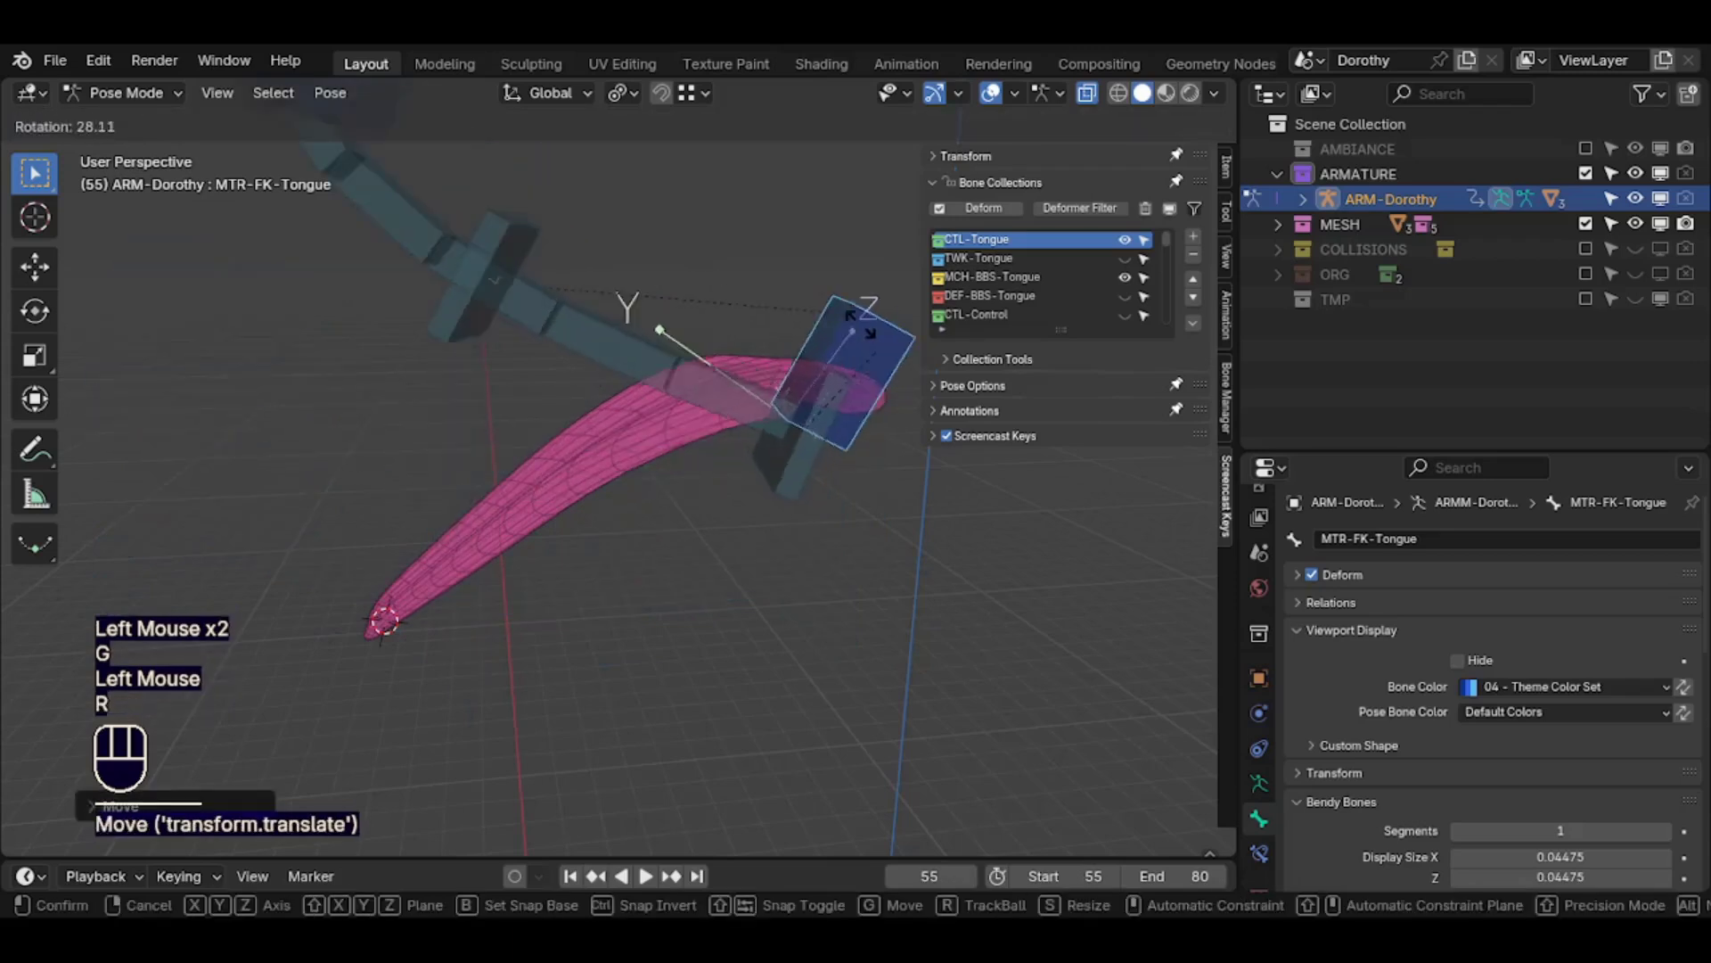
{"action": "left_click", "coordinate": [356, 466]}
{"action": "key", "text": "a"}
{"action": "key", "text": "alt+g"}
{"action": "key", "text": "g"}
{"action": "key", "text": "Escape"}
Show the DEF-BBS-Tongue collection and reveal the hidden bones
{"action": "left_click", "coordinate": [676, 419]}
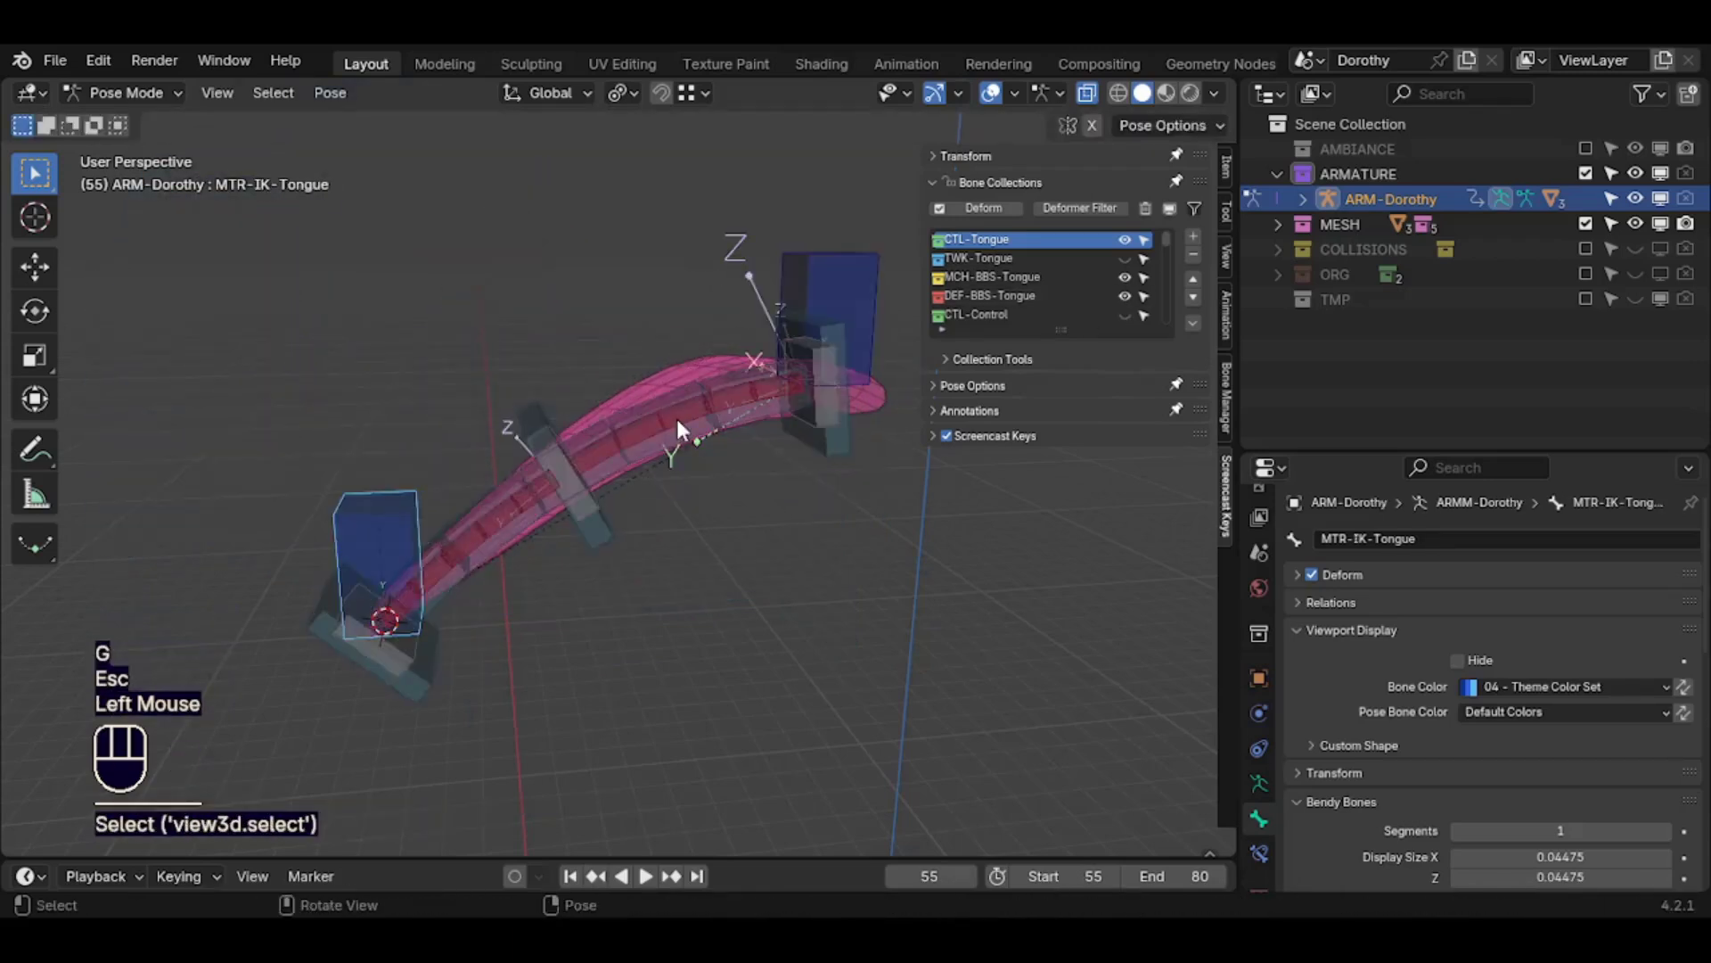
{"action": "key", "text": "alt+h"}
{"action": "scroll", "coordinate": [707, 449], "scroll_direction": "down", "scroll_amount": 2}
{"action": "middle_click_drag", "start_coordinate": [722, 451], "coordinate": [668, 514], "text": "shift"}
Rename the DEF-BBS-Tongue bone collection to DEF-Tongue
{"action": "left_click", "coordinate": [1109, 294]}
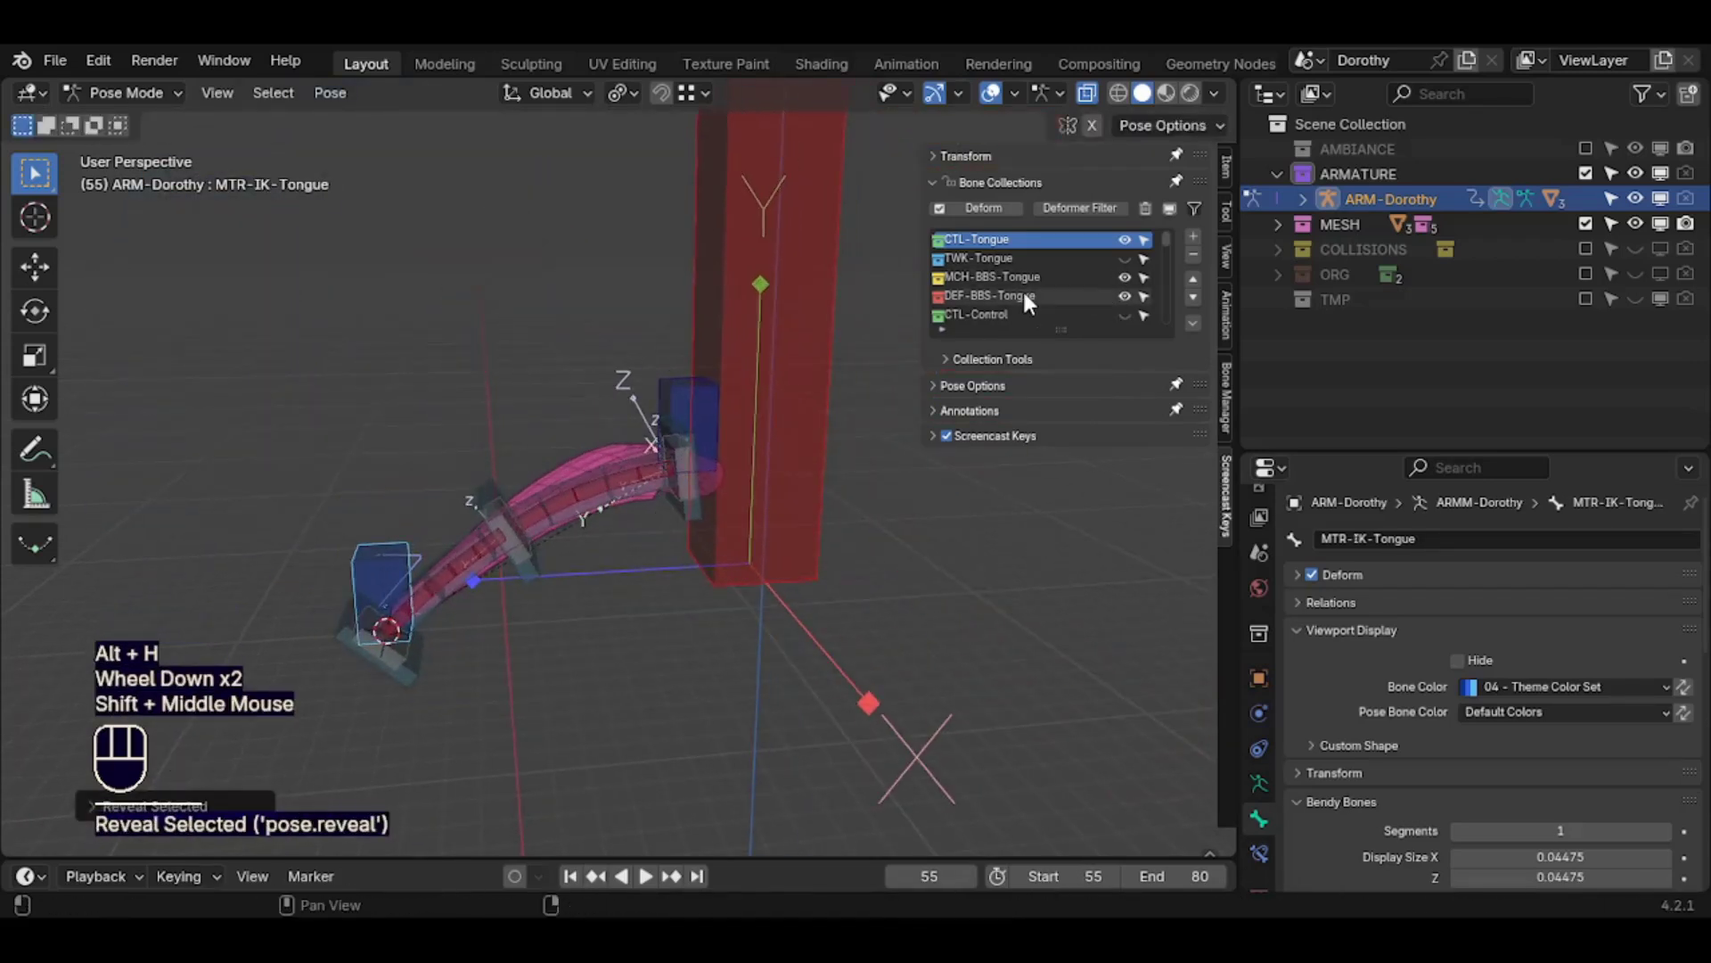
{"action": "double_click", "coordinate": [978, 295]}
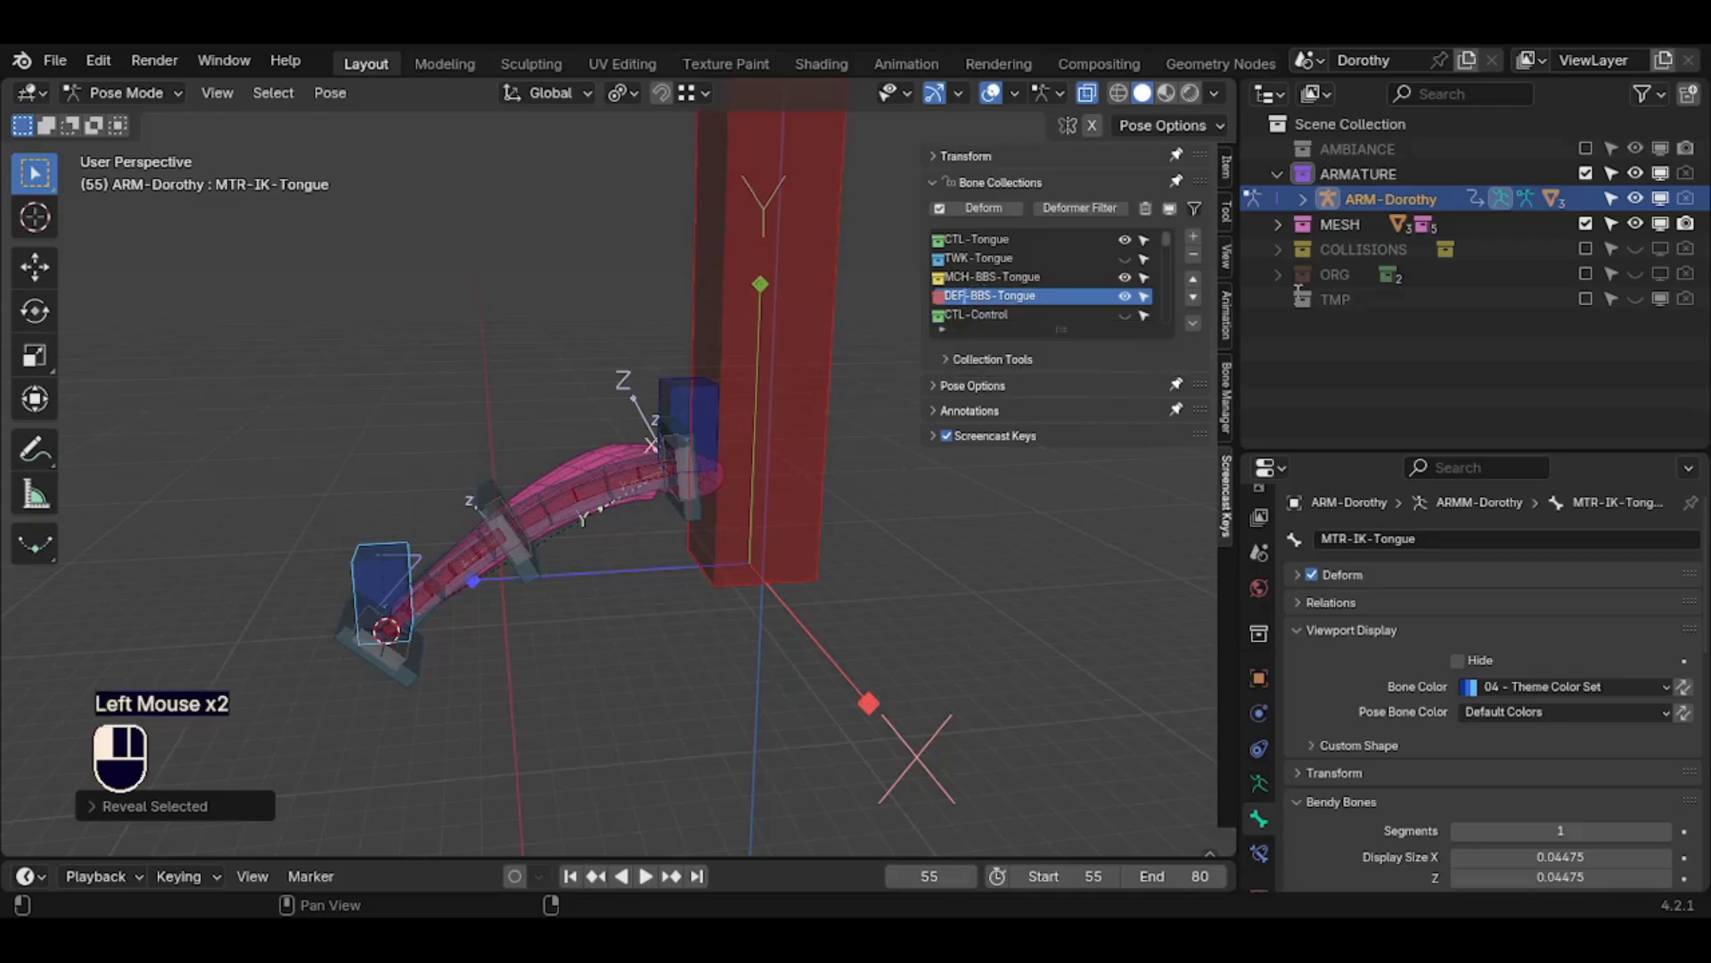
{"action": "key", "text": "shift+Right"}
{"action": "key", "text": "shift+Right"}
{"action": "key", "text": "shift+Right"}
{"action": "key", "text": "BackSpace"}
{"action": "key", "text": "Return"}
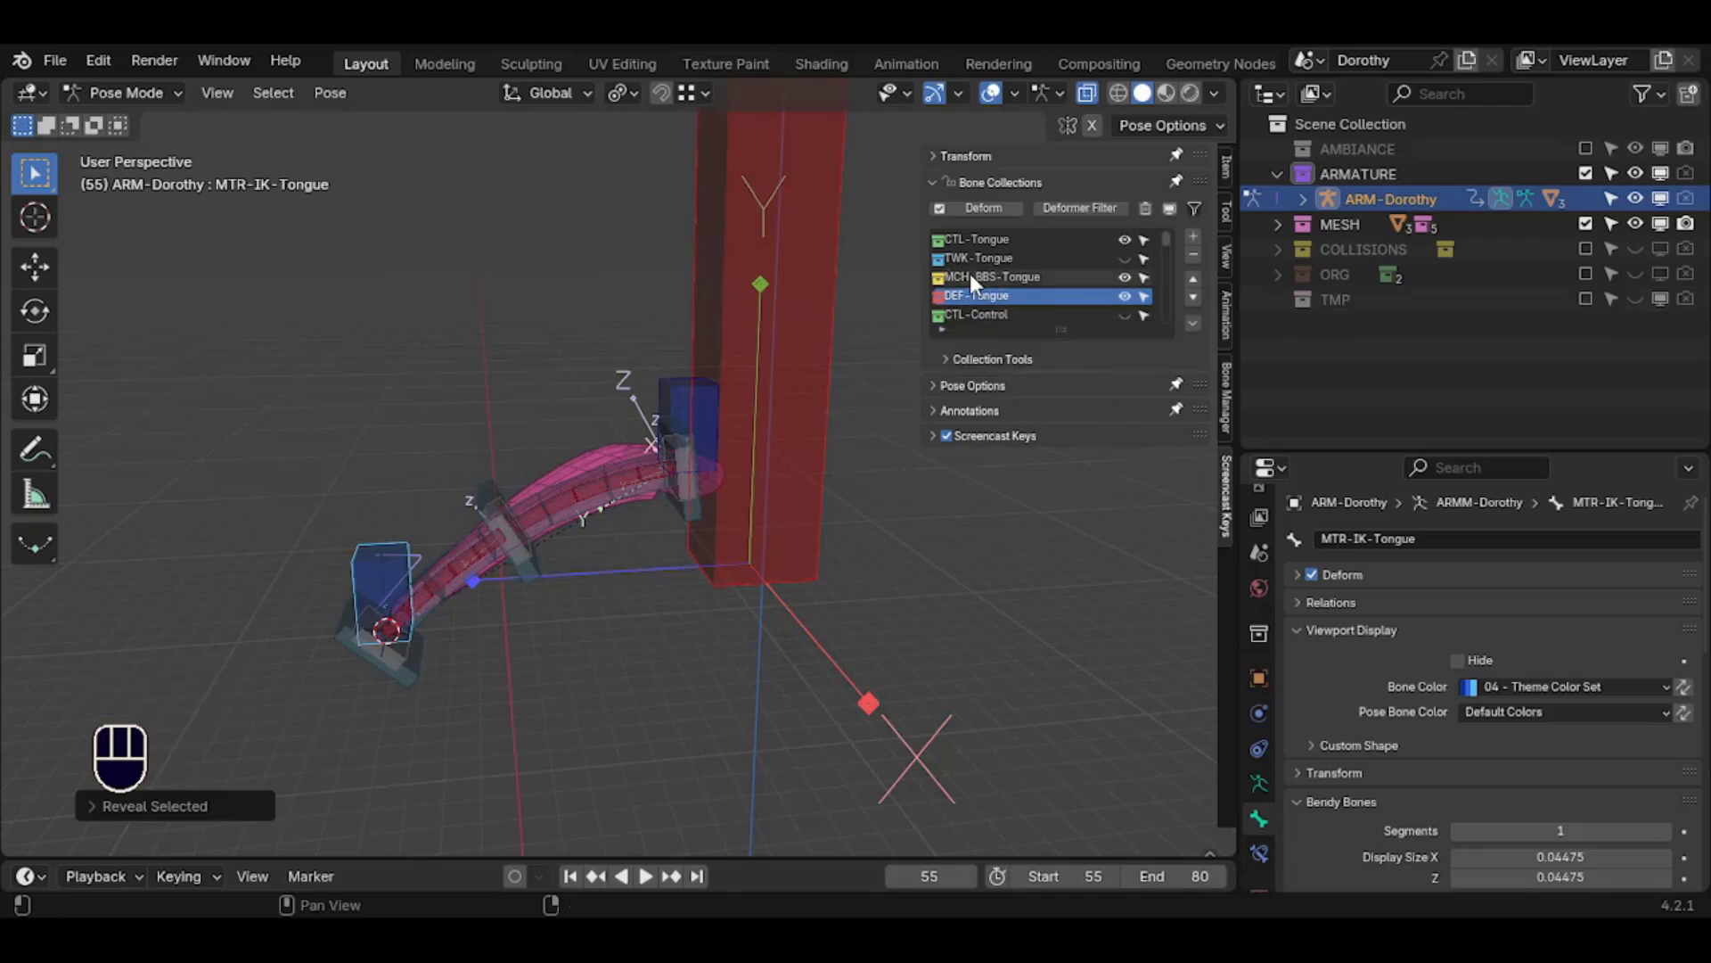
Rename the MCH-BBS-Tongue bone collection to MCH-Tongue
{"action": "double_click", "coordinate": [970, 277]}
{"action": "left_click", "coordinate": [969, 277]}
{"action": "key", "text": "shift+Right"}
{"action": "key", "text": "shift+Right"}
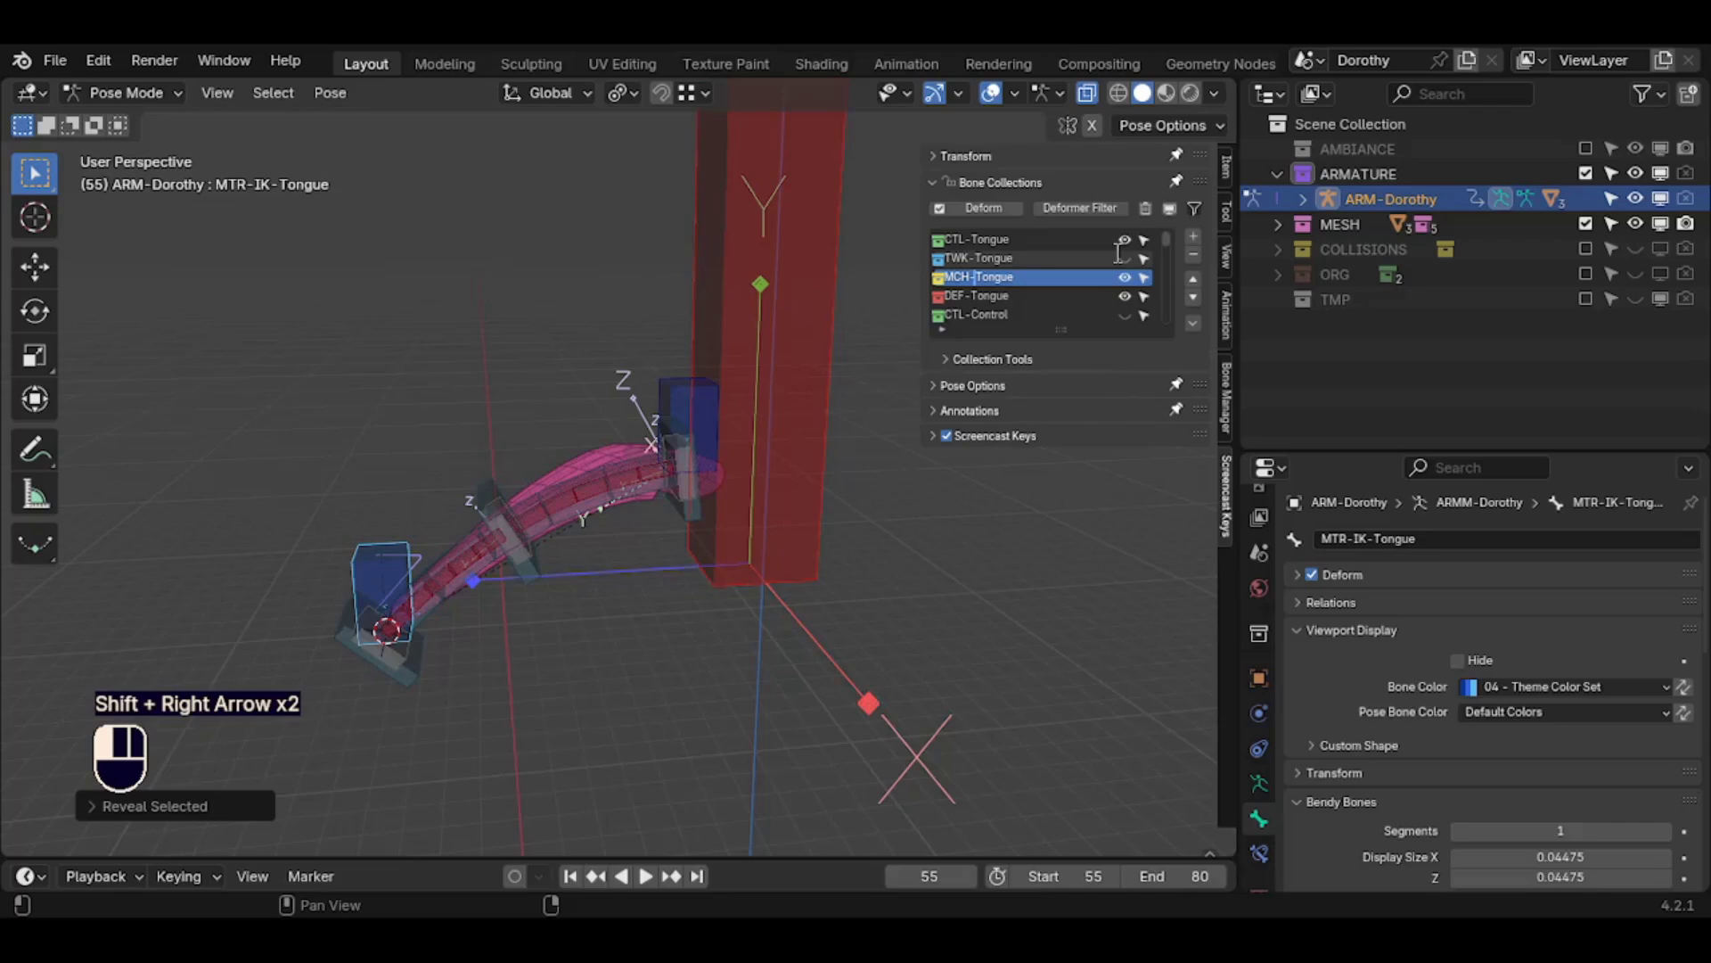
Parent MTR-FK-Tongue and MTR-IK-Tongue to the DEF-Head bone in Edit Mode
{"action": "left_click", "coordinate": [413, 526]}
{"action": "left_click", "coordinate": [370, 562], "text": "shift"}
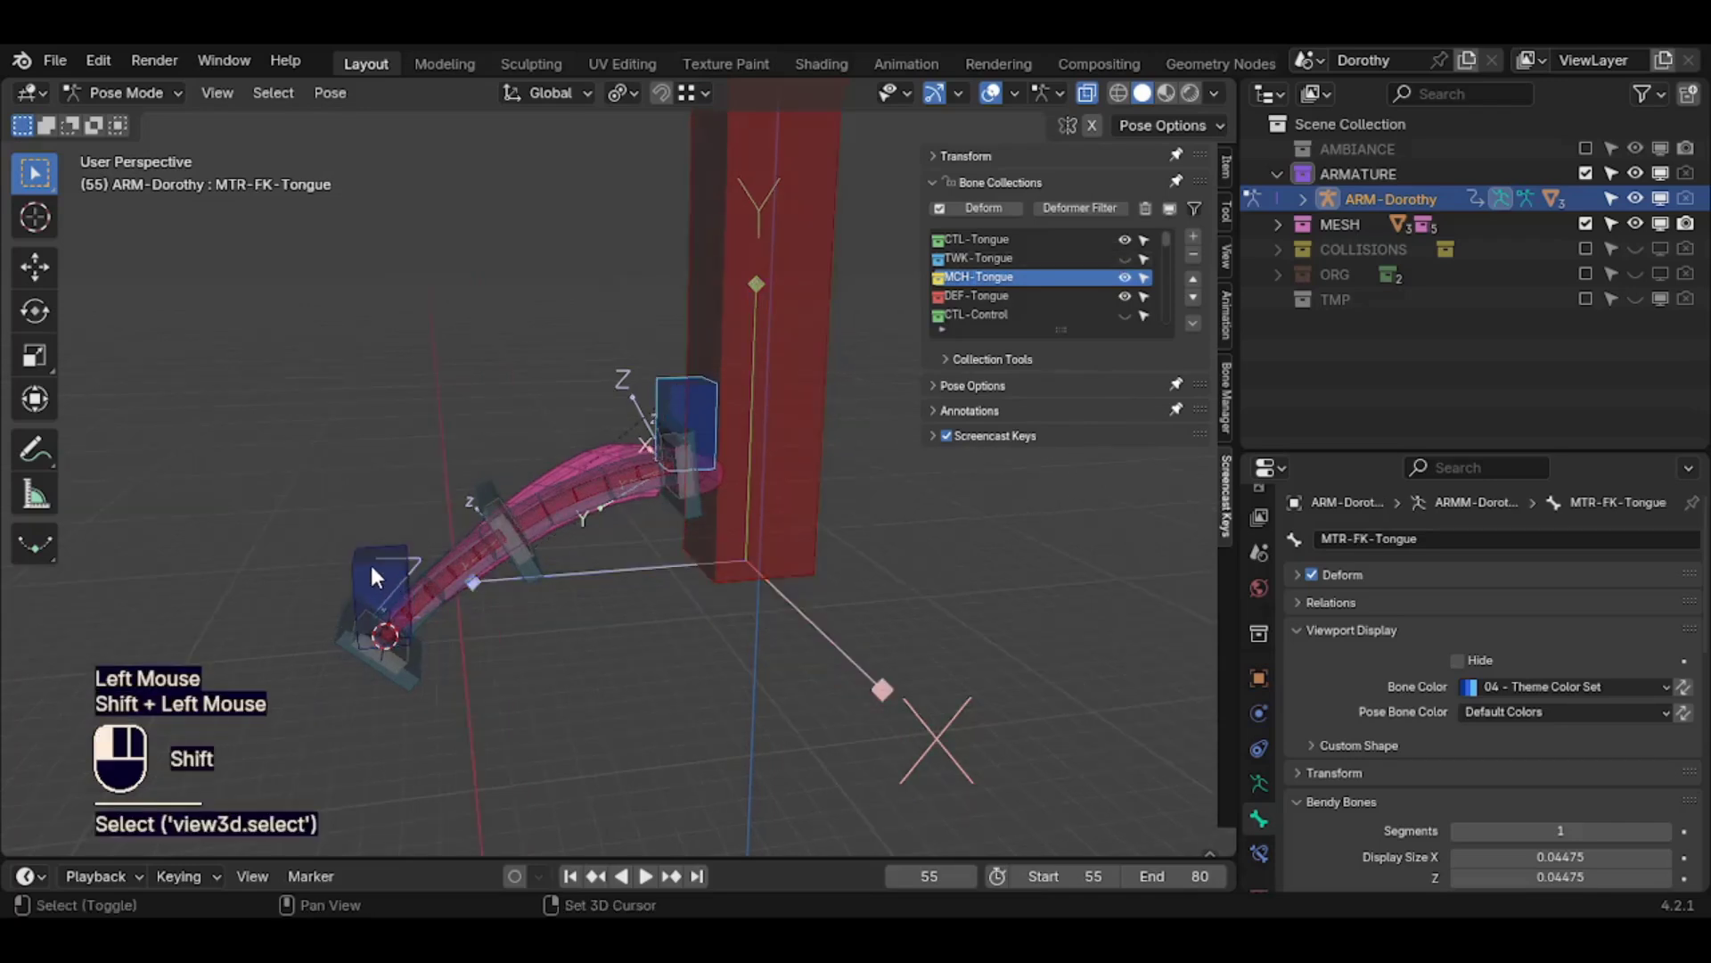
{"action": "left_click", "coordinate": [790, 342], "text": "shift"}
{"action": "key", "text": "Tab"}
{"action": "key", "text": "Tab"}
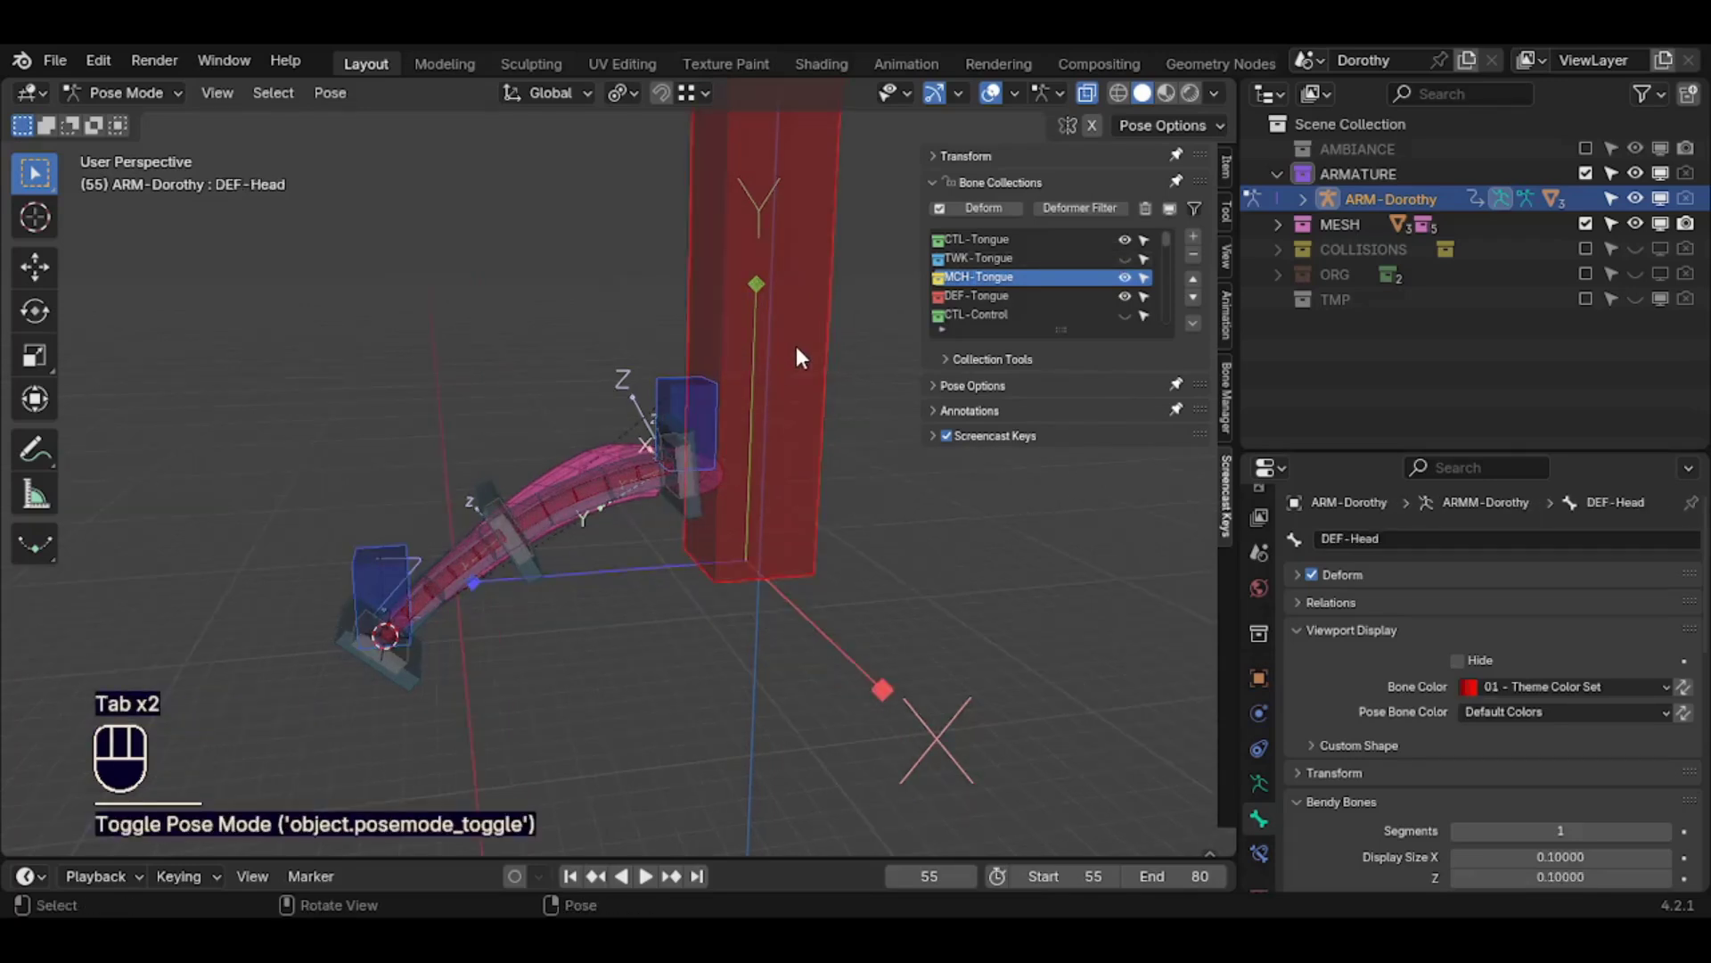
{"action": "key", "text": "Tab"}
{"action": "key", "text": "alt+h"}
{"action": "key", "text": "ctrl+p"}
{"action": "left_click", "coordinate": [795, 349]}
{"action": "middle_click_drag", "start_coordinate": [795, 350], "coordinate": [673, 359]}
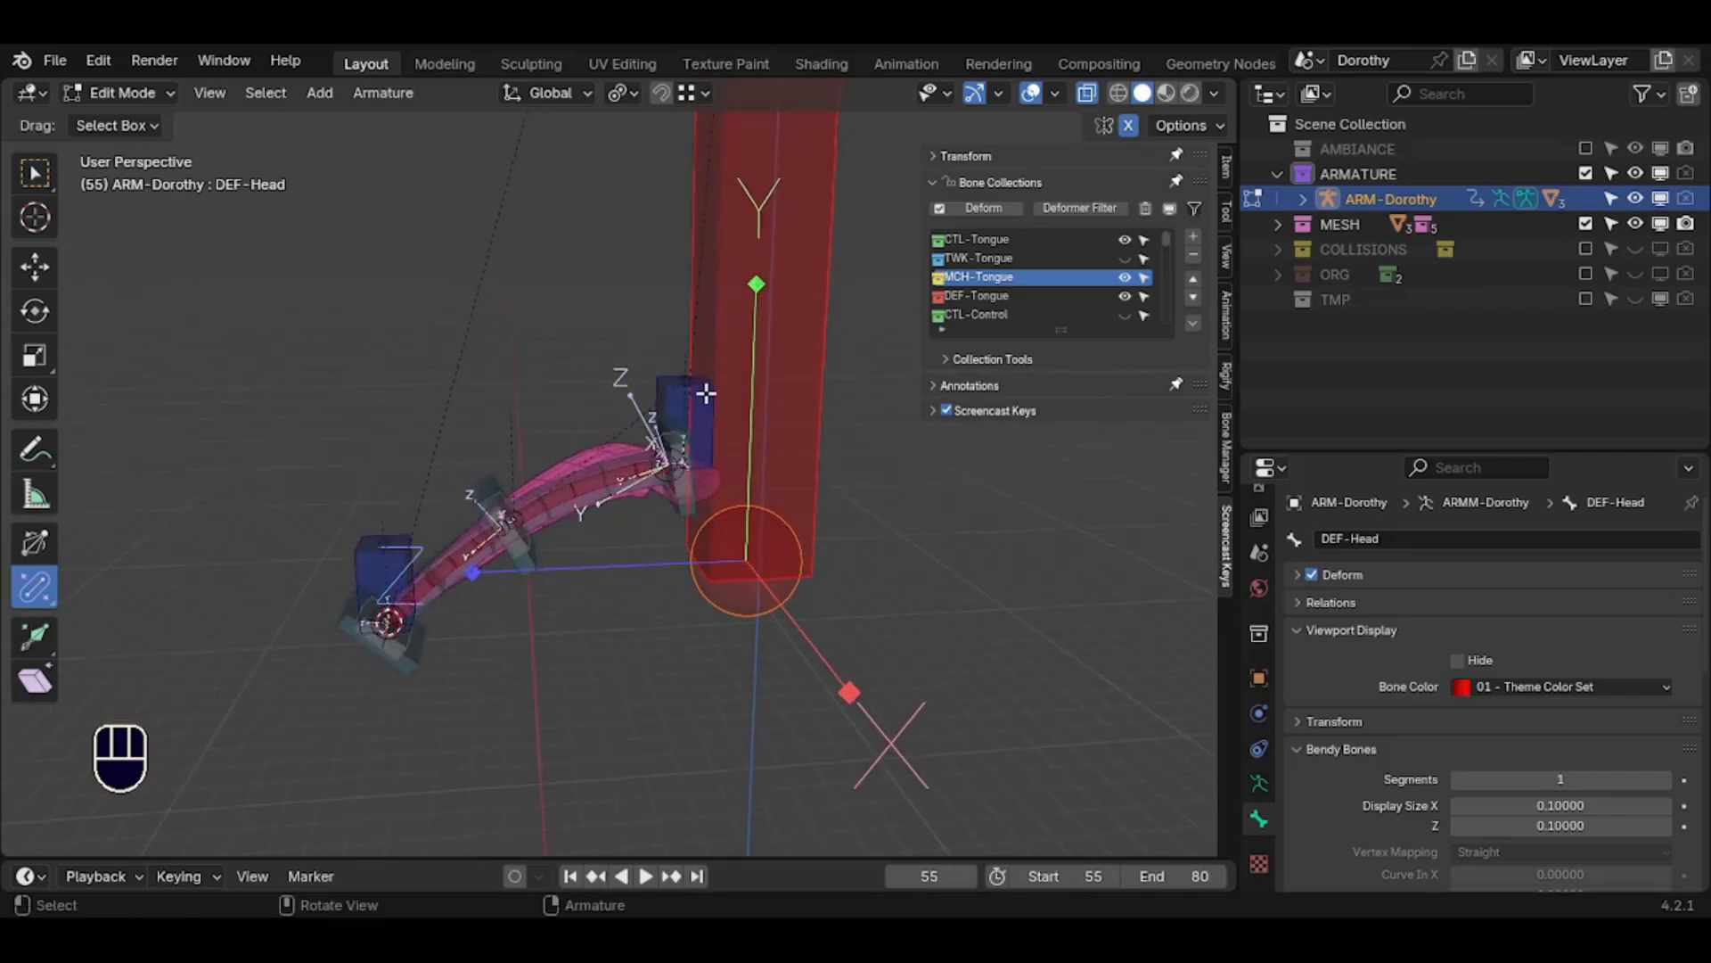
Test the rig in Pose Mode by moving and rotating MTR-IK-Tongue and rotating MTR-FK-Tongue
{"action": "key", "text": "Tab"}
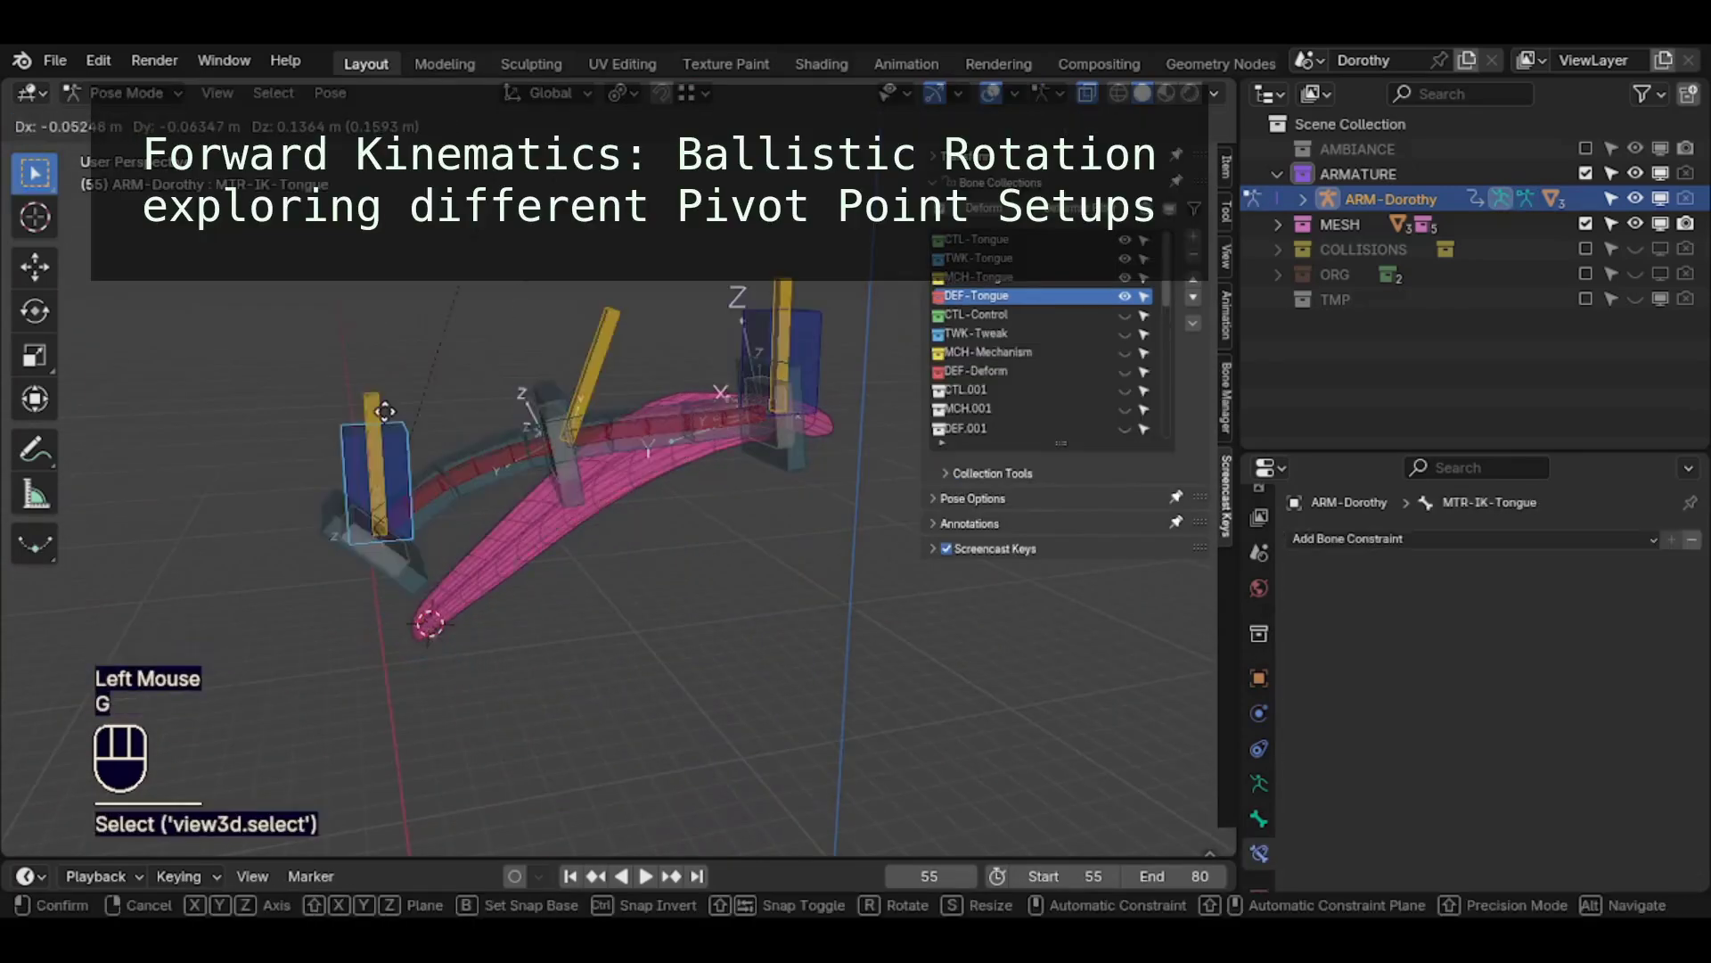
{"action": "left_click", "coordinate": [571, 374]}
{"action": "key", "text": "r"}
{"action": "left_click", "coordinate": [827, 296]}
{"action": "left_click", "coordinate": [829, 301]}
{"action": "key", "text": "r"}
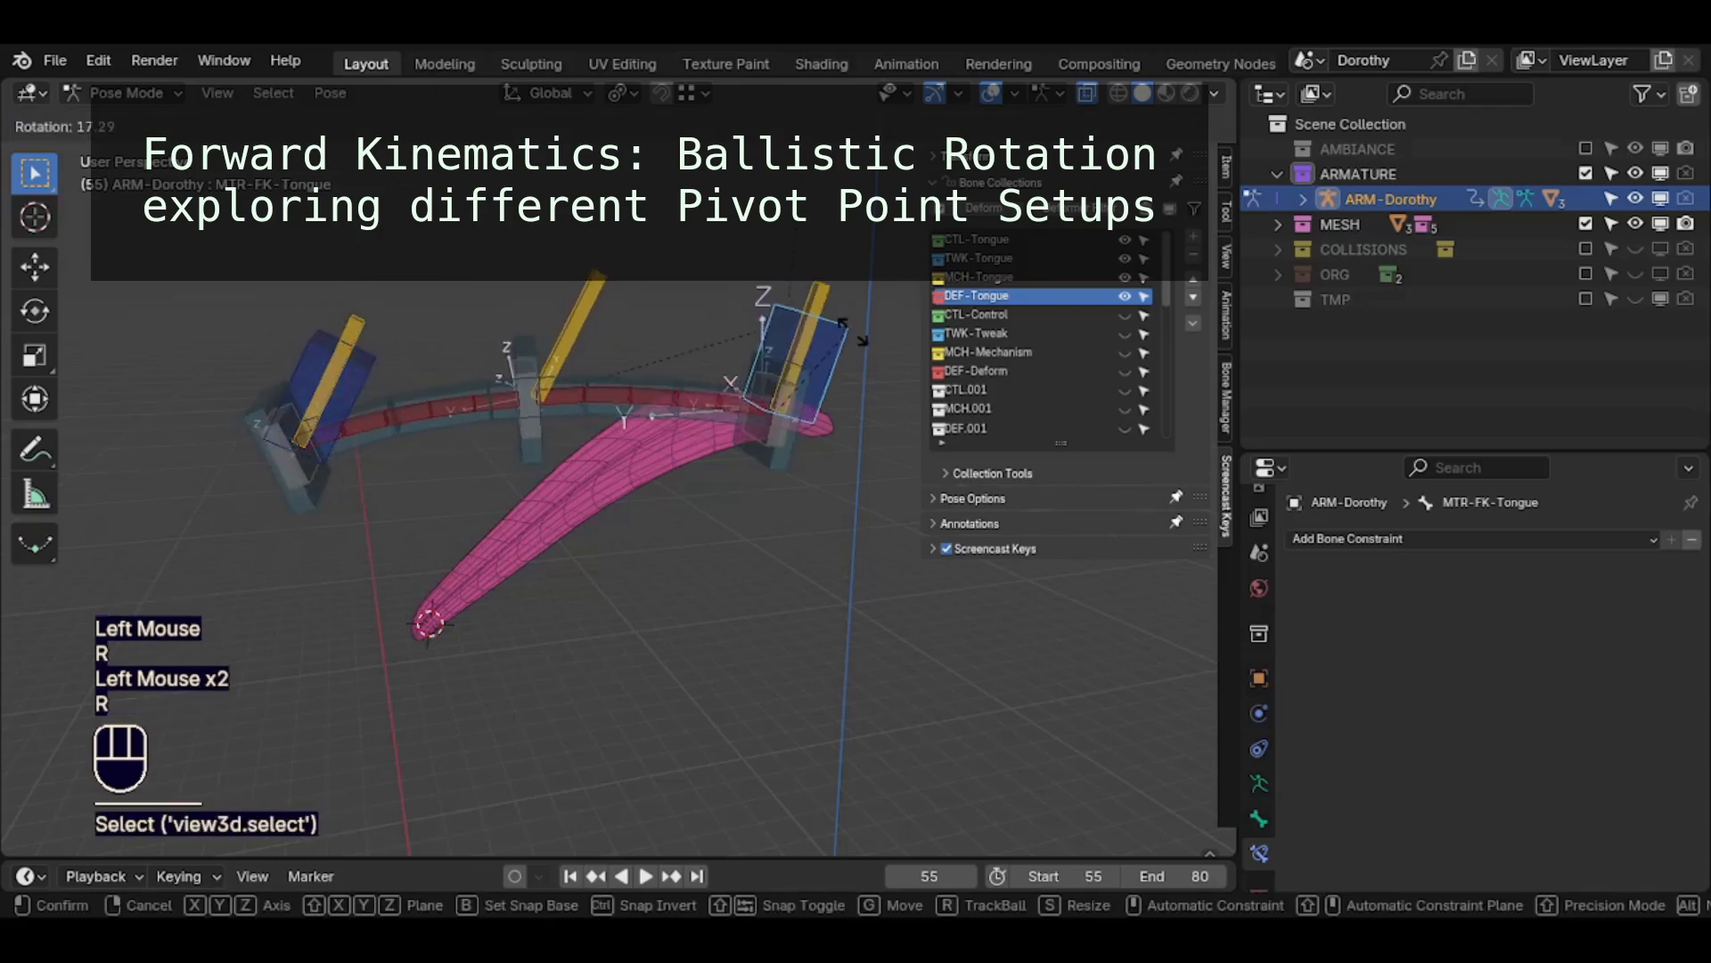
{"action": "left_click", "coordinate": [245, 456]}
{"action": "key", "text": "g"}
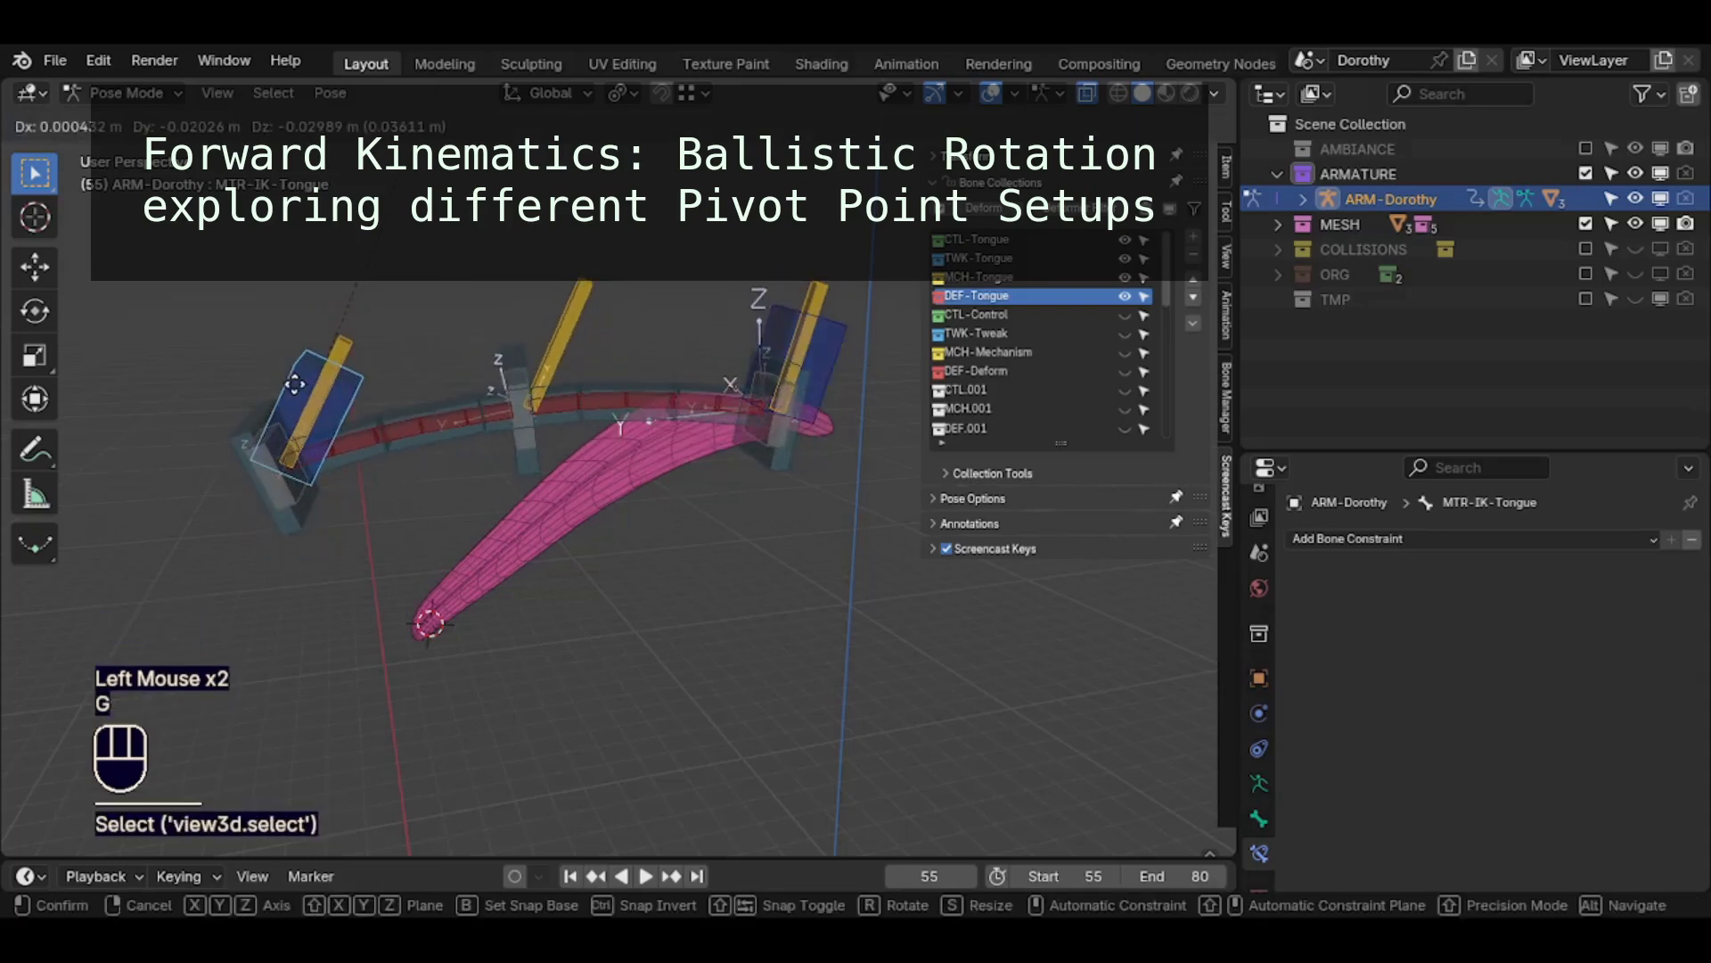
{"action": "left_click", "coordinate": [305, 408]}
Parent MTR-IK-Tongue to MTR-FK-Tongue in Edit Mode
{"action": "key", "text": "Tab"}
{"action": "key", "text": "g"}
{"action": "key", "text": "Escape"}
{"action": "left_click", "coordinate": [826, 319], "text": "shift"}
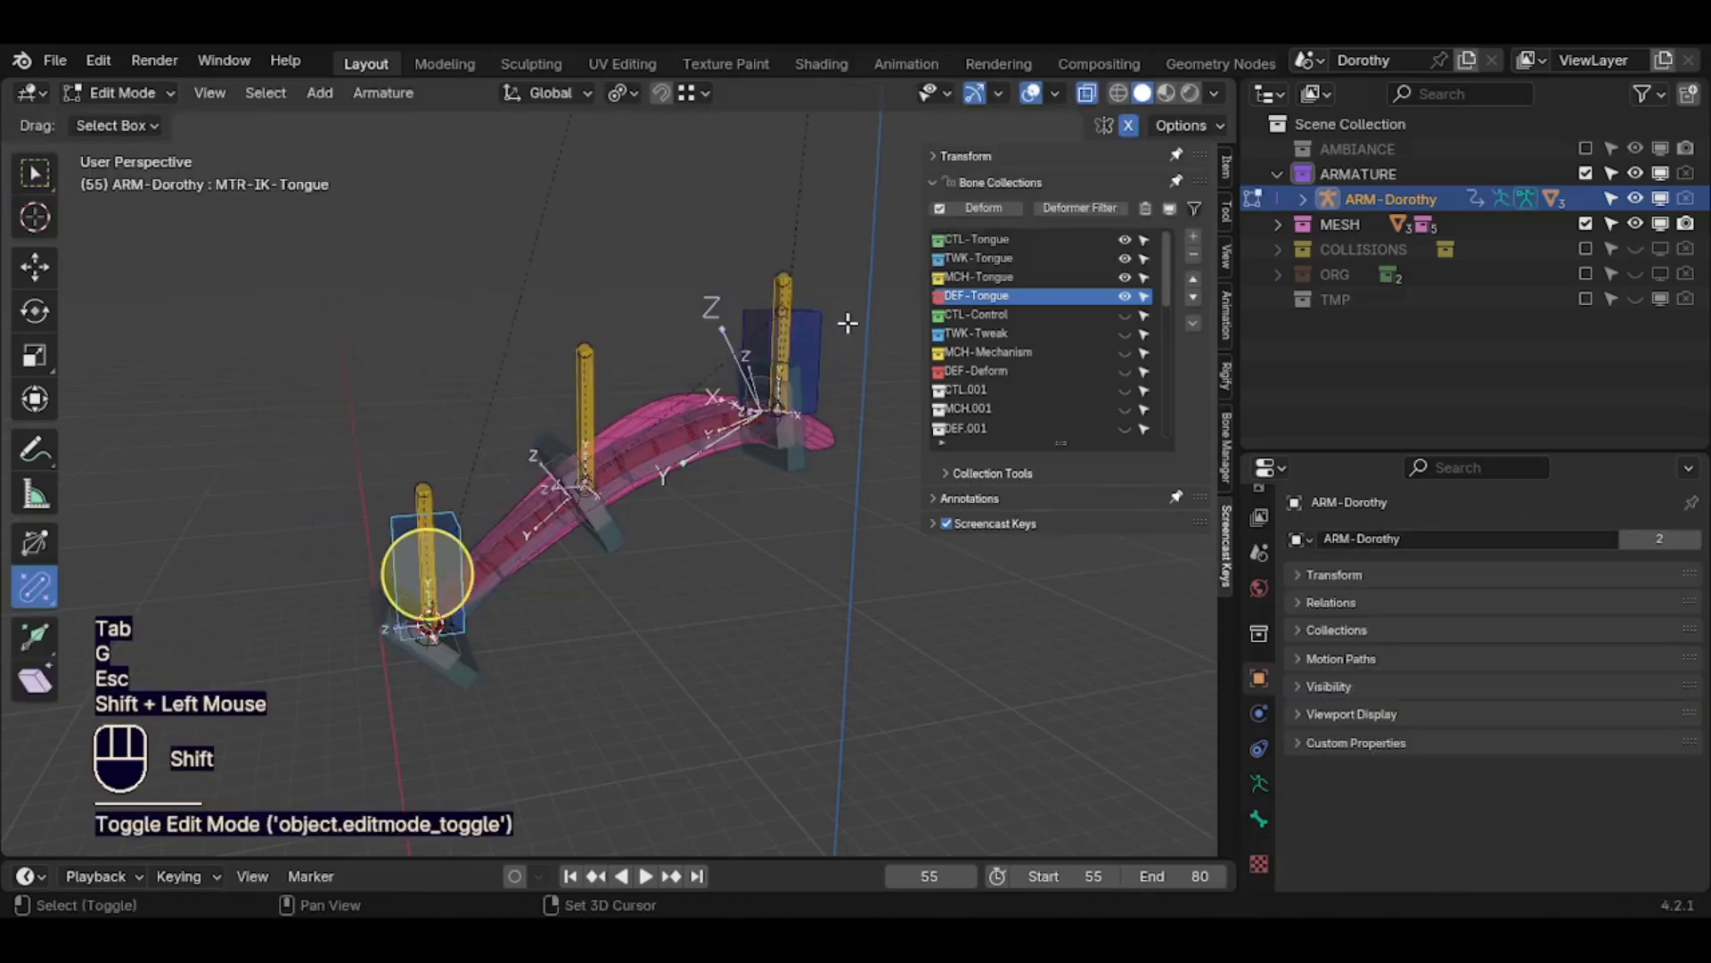
{"action": "left_click", "coordinate": [824, 318], "text": "shift"}
{"action": "key", "text": "ctrl+p"}
{"action": "left_click", "coordinate": [825, 319]}
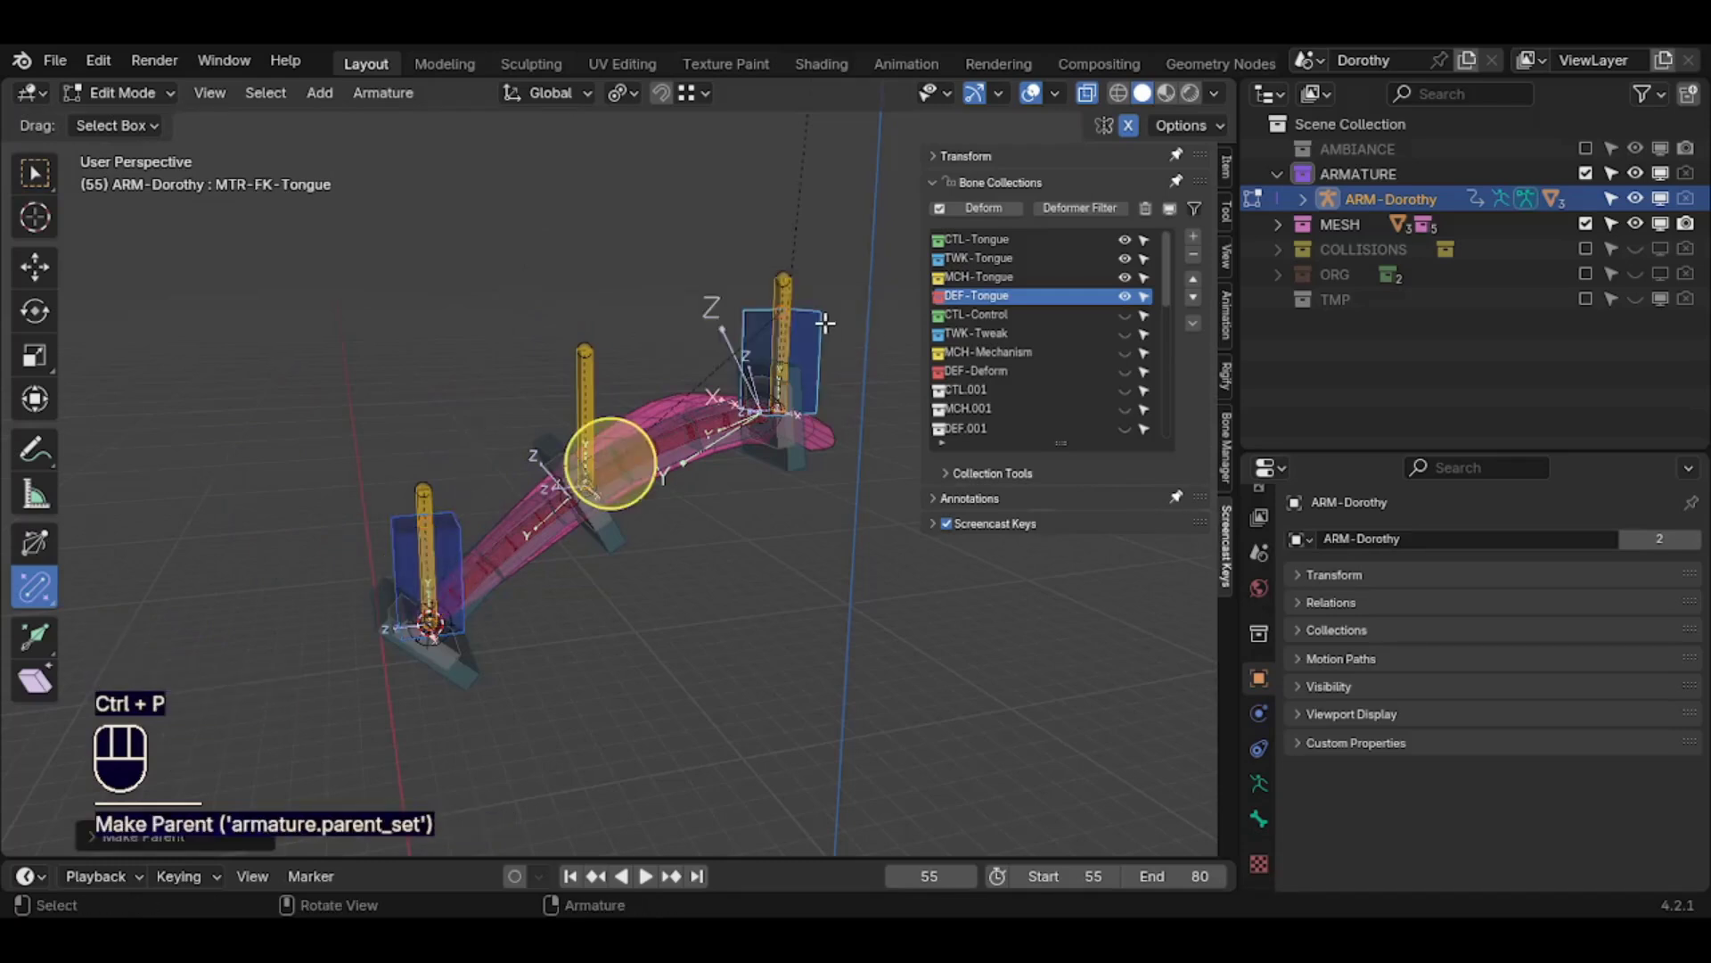
Rotate MTR-FK-Tongue in Pose Mode to test the new parenting of MTR-IK-Tongue
{"action": "key", "text": "Tab"}
{"action": "left_click", "coordinate": [852, 333]}
{"action": "key", "text": "r"}
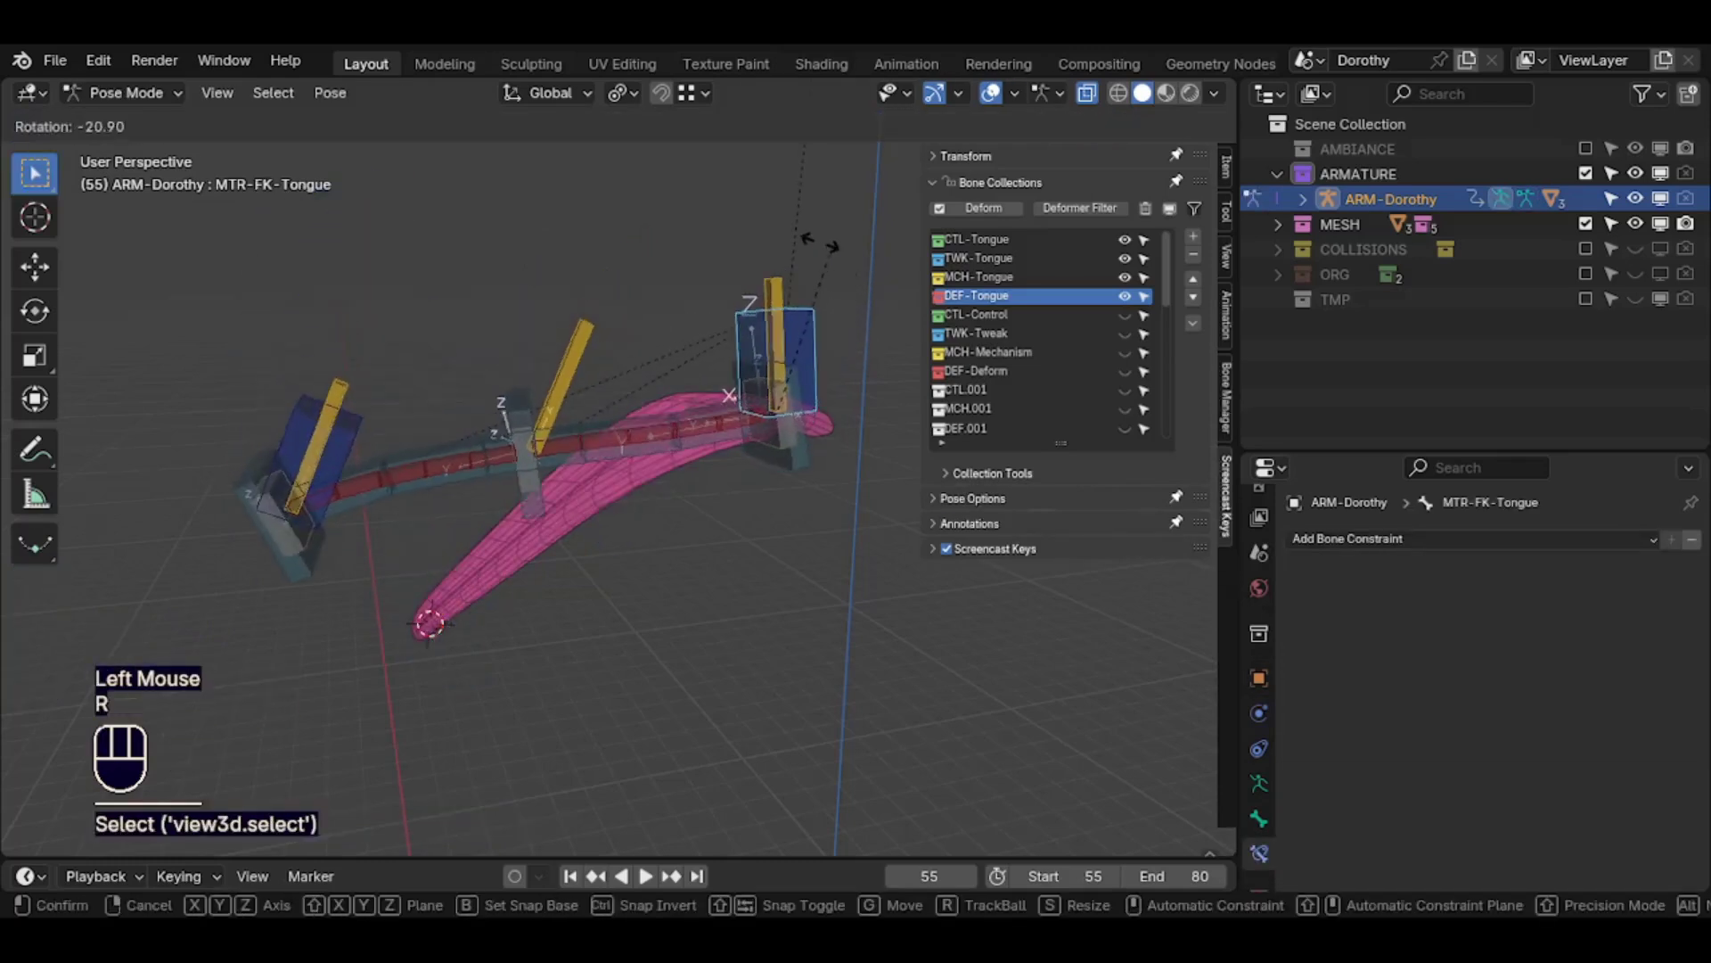
{"action": "left_click", "coordinate": [787, 297]}
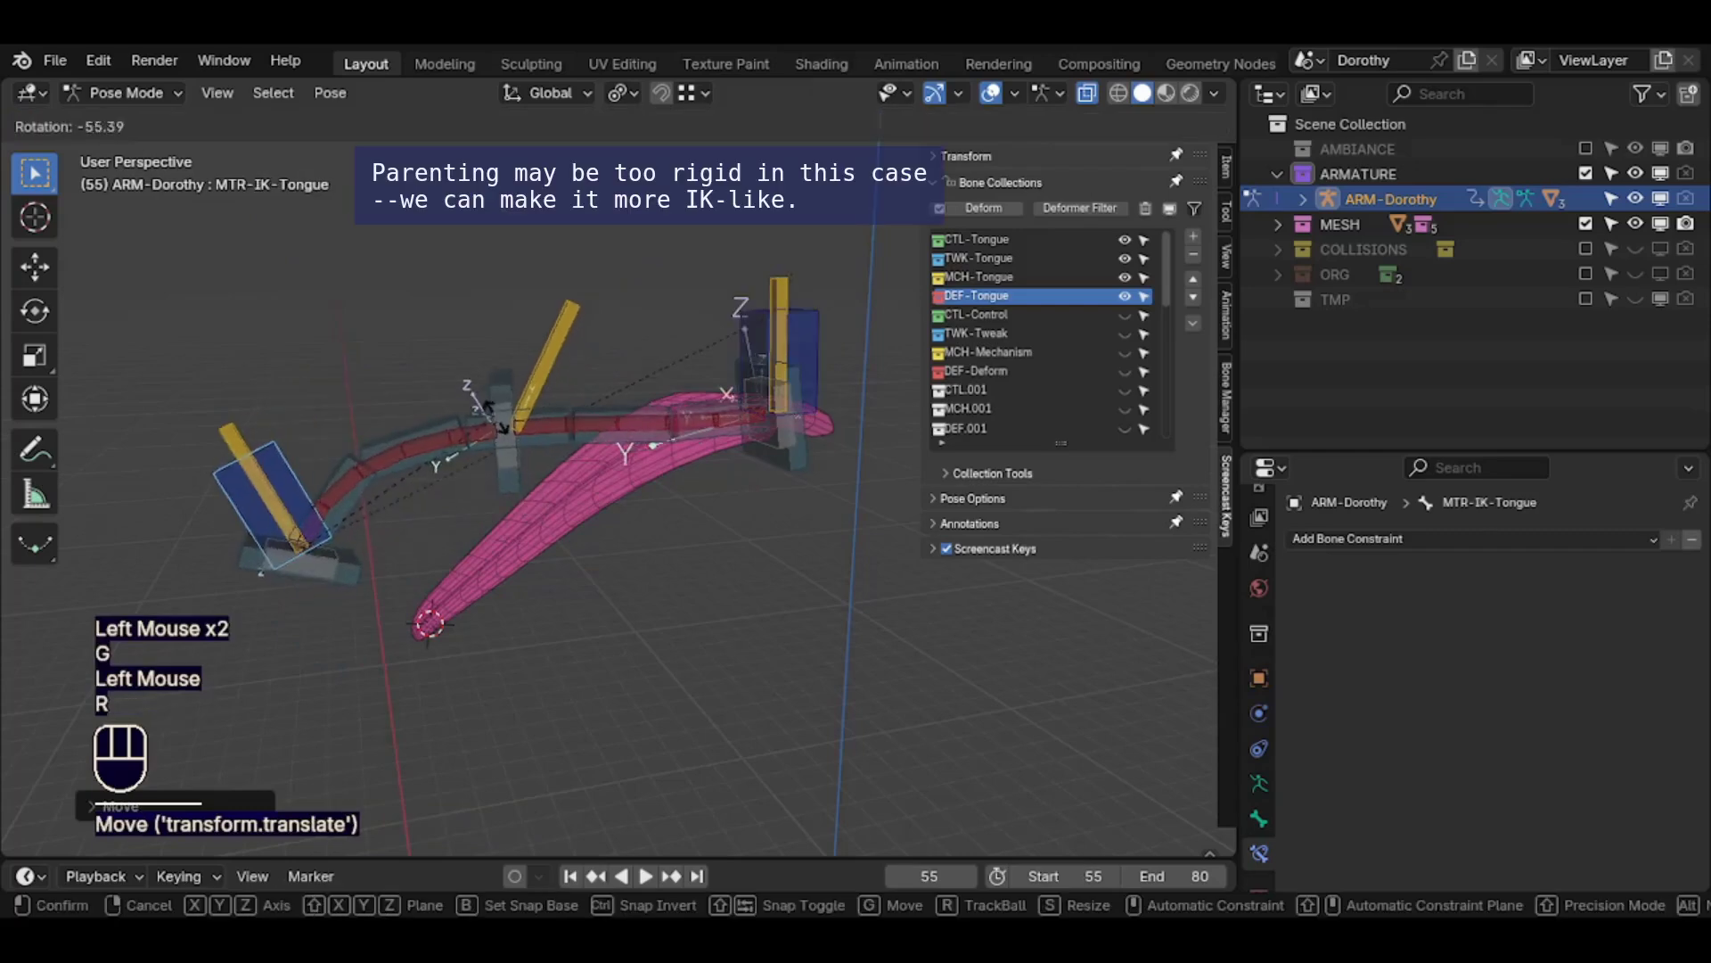
Move and rotate MTR-IK-Tongue repeatedly to test the tongue's bending, and clear the pose transforms of all bones
{"action": "left_click", "coordinate": [495, 319]}
{"action": "key", "text": "g"}
{"action": "left_click", "coordinate": [648, 495]}
{"action": "key", "text": "r"}
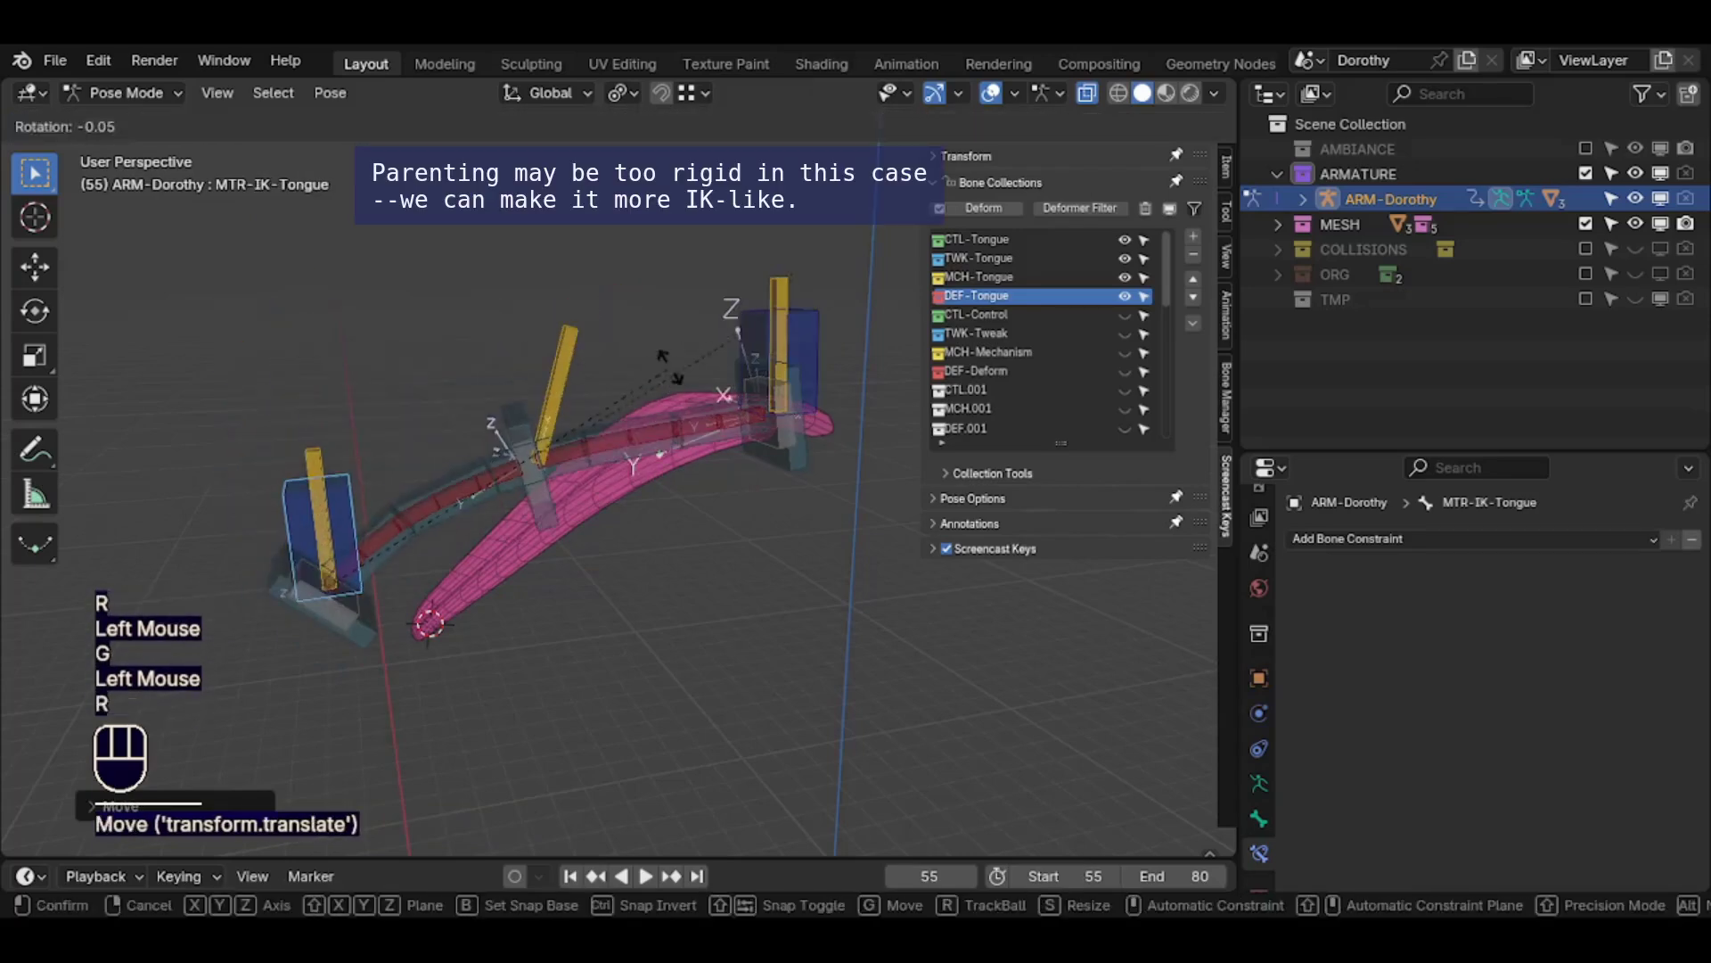
{"action": "left_click", "coordinate": [700, 535]}
{"action": "key", "text": "g"}
{"action": "left_click", "coordinate": [691, 406]}
{"action": "key", "text": "r"}
{"action": "left_click", "coordinate": [693, 316]}
{"action": "key", "text": "a"}
{"action": "key", "text": "alt+q"}
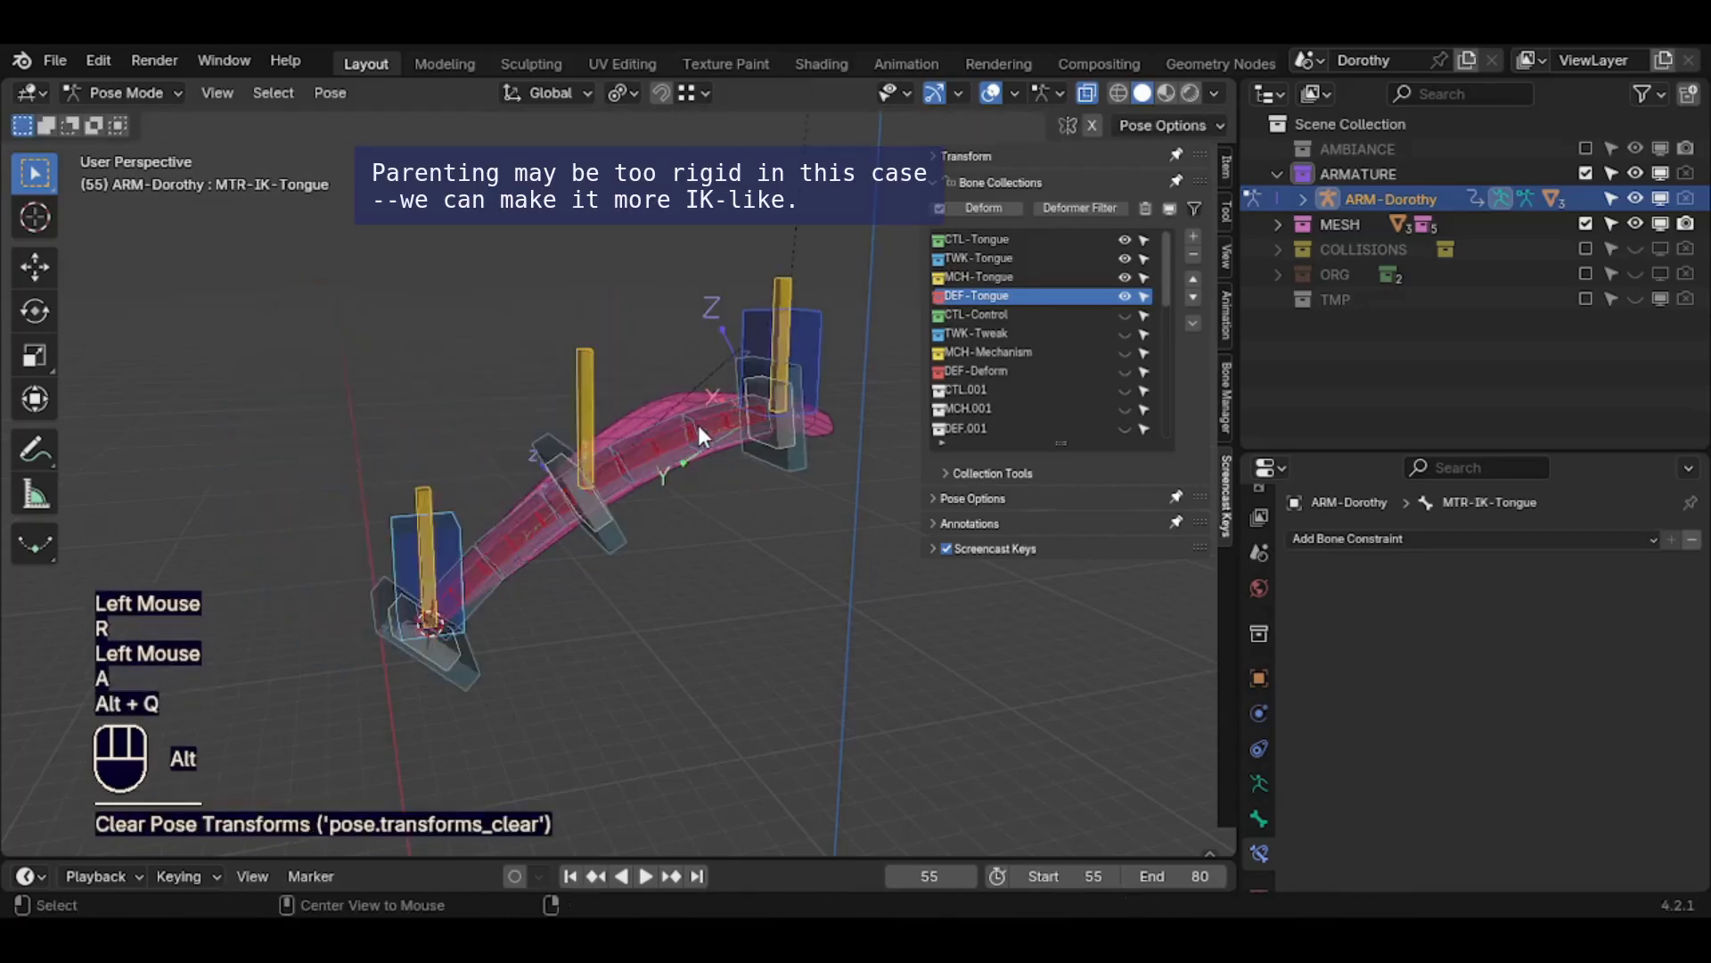
Clear the parent of MTR-IK-Tongue in Edit Mode
{"action": "key", "text": "alt+q"}
{"action": "left_click", "coordinate": [395, 529]}
{"action": "key", "text": "Tab"}
{"action": "key", "text": "alt+p"}
{"action": "left_click", "coordinate": [395, 529]}
{"action": "key", "text": "Tab"}
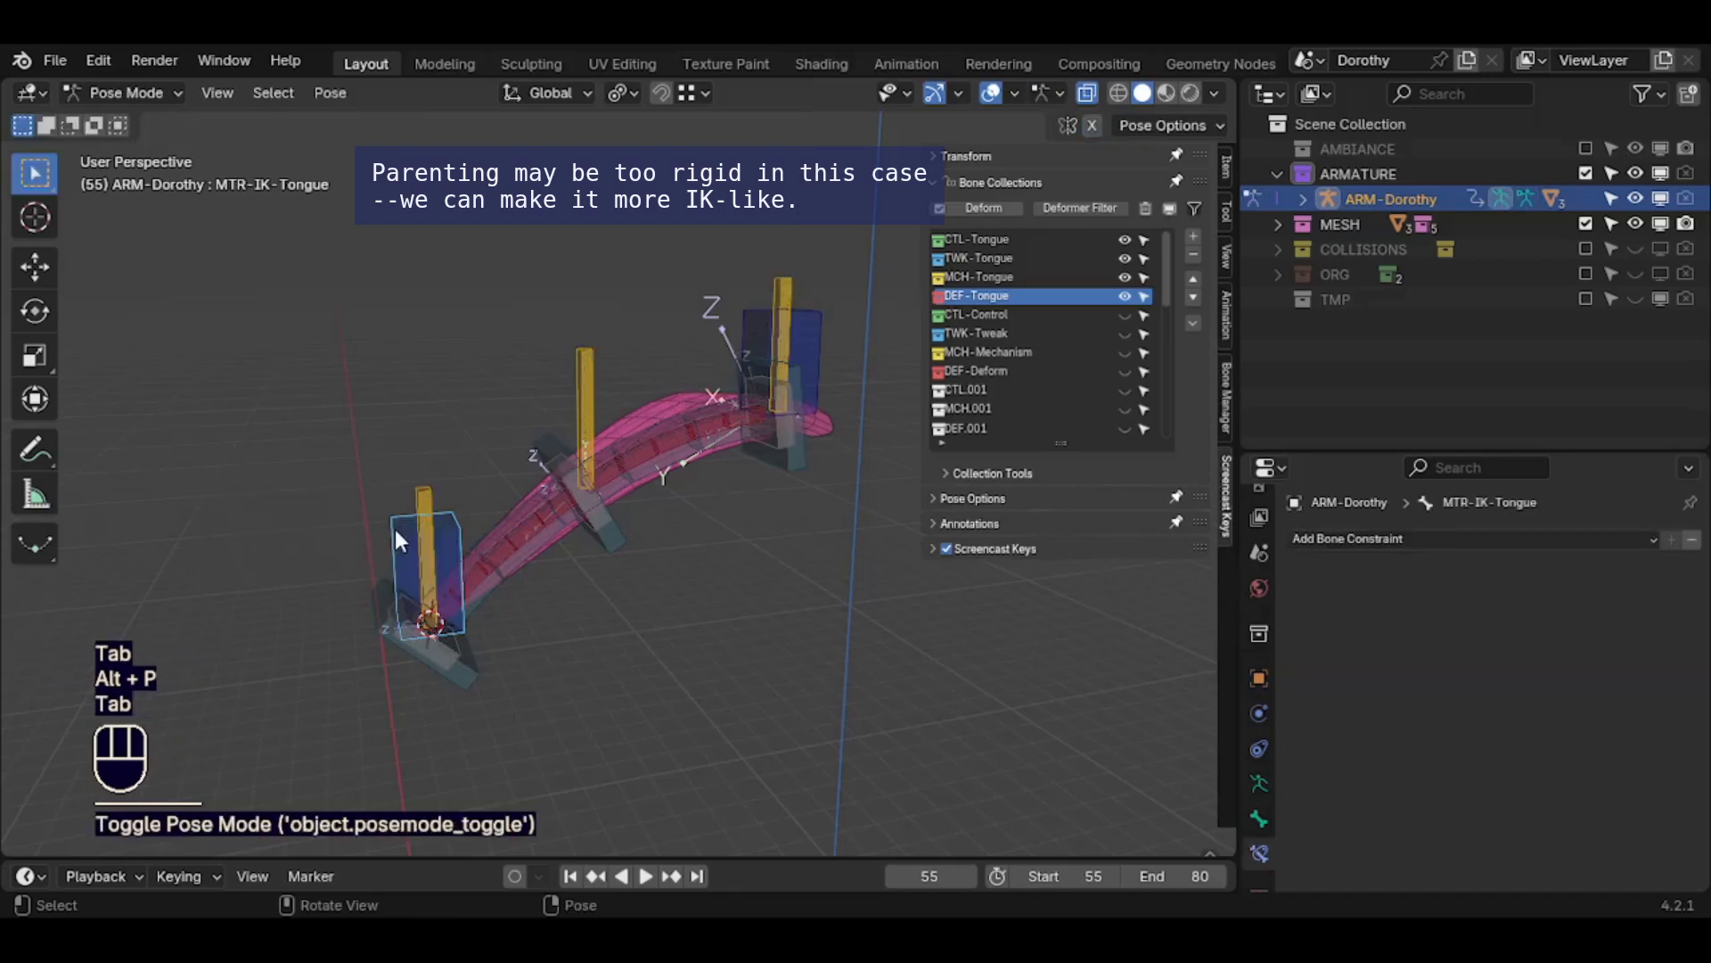
Copy the parent of MTR-FK-Tongue to MTR-IK-Tongue so that it is parented to DEF-Head, and return to Pose Mode
{"action": "key", "text": "Tab"}
{"action": "scroll", "coordinate": [395, 529], "scroll_direction": "down", "scroll_amount": 2}
{"action": "left_click", "coordinate": [753, 379]}
{"action": "left_click", "coordinate": [1258, 819]}
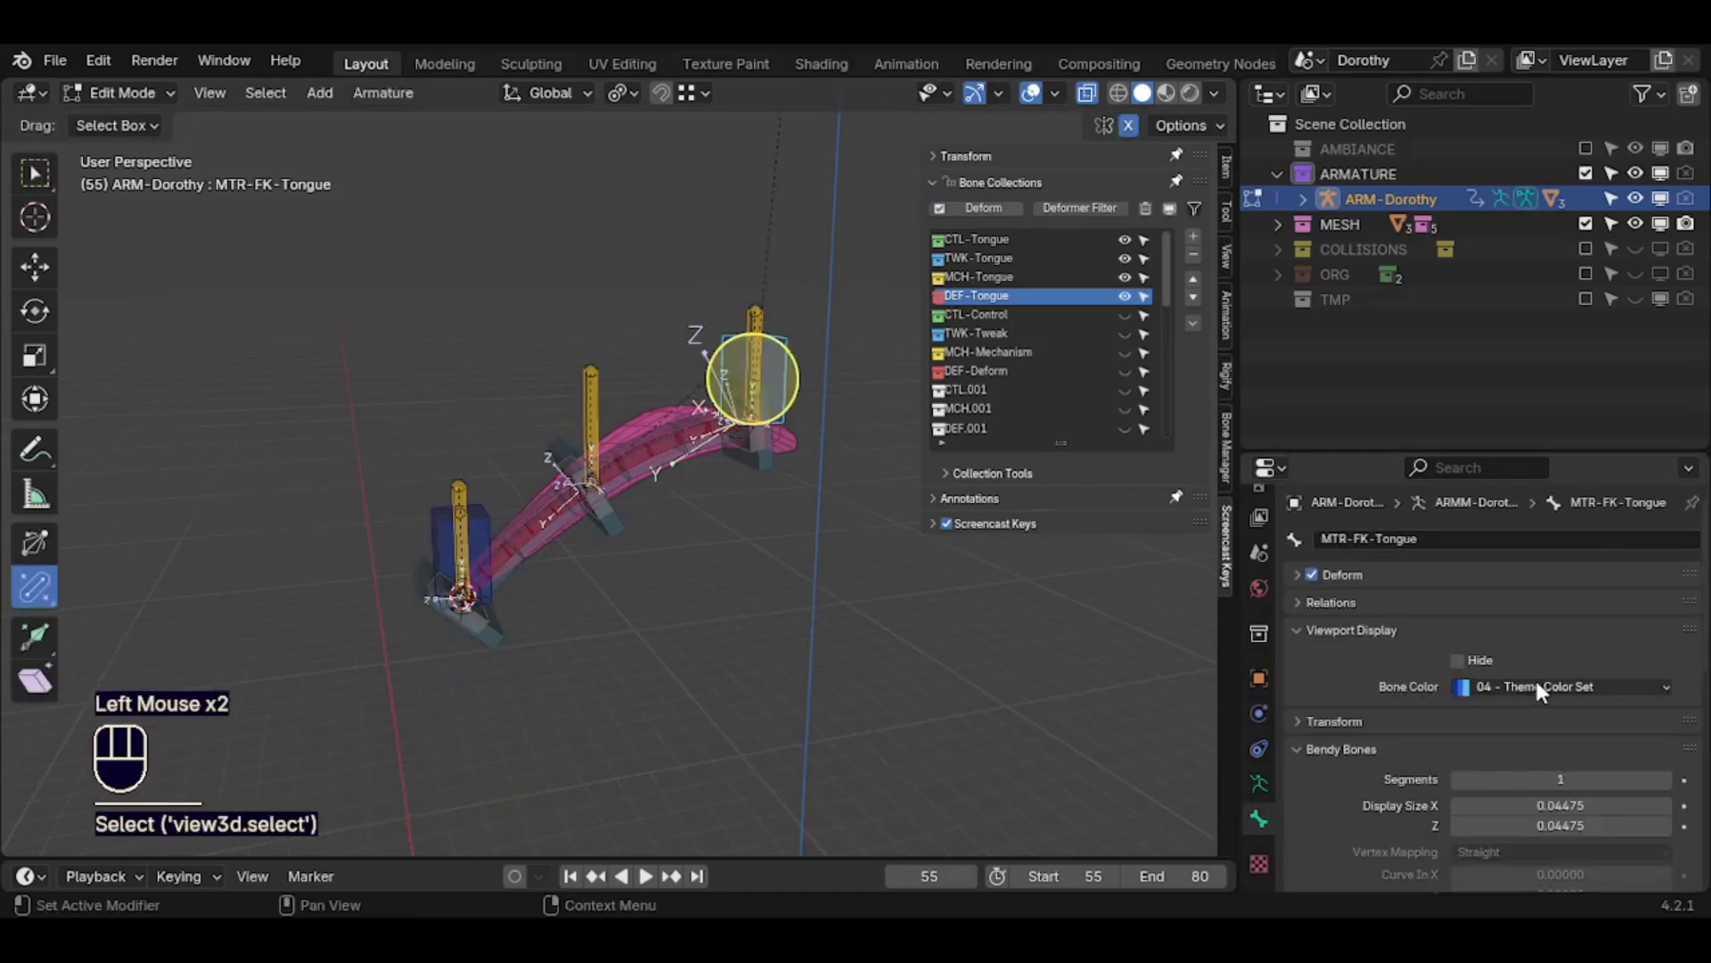
{"action": "left_click", "coordinate": [1330, 603]}
{"action": "key", "text": "ctrl+c"}
{"action": "left_click", "coordinate": [451, 504]}
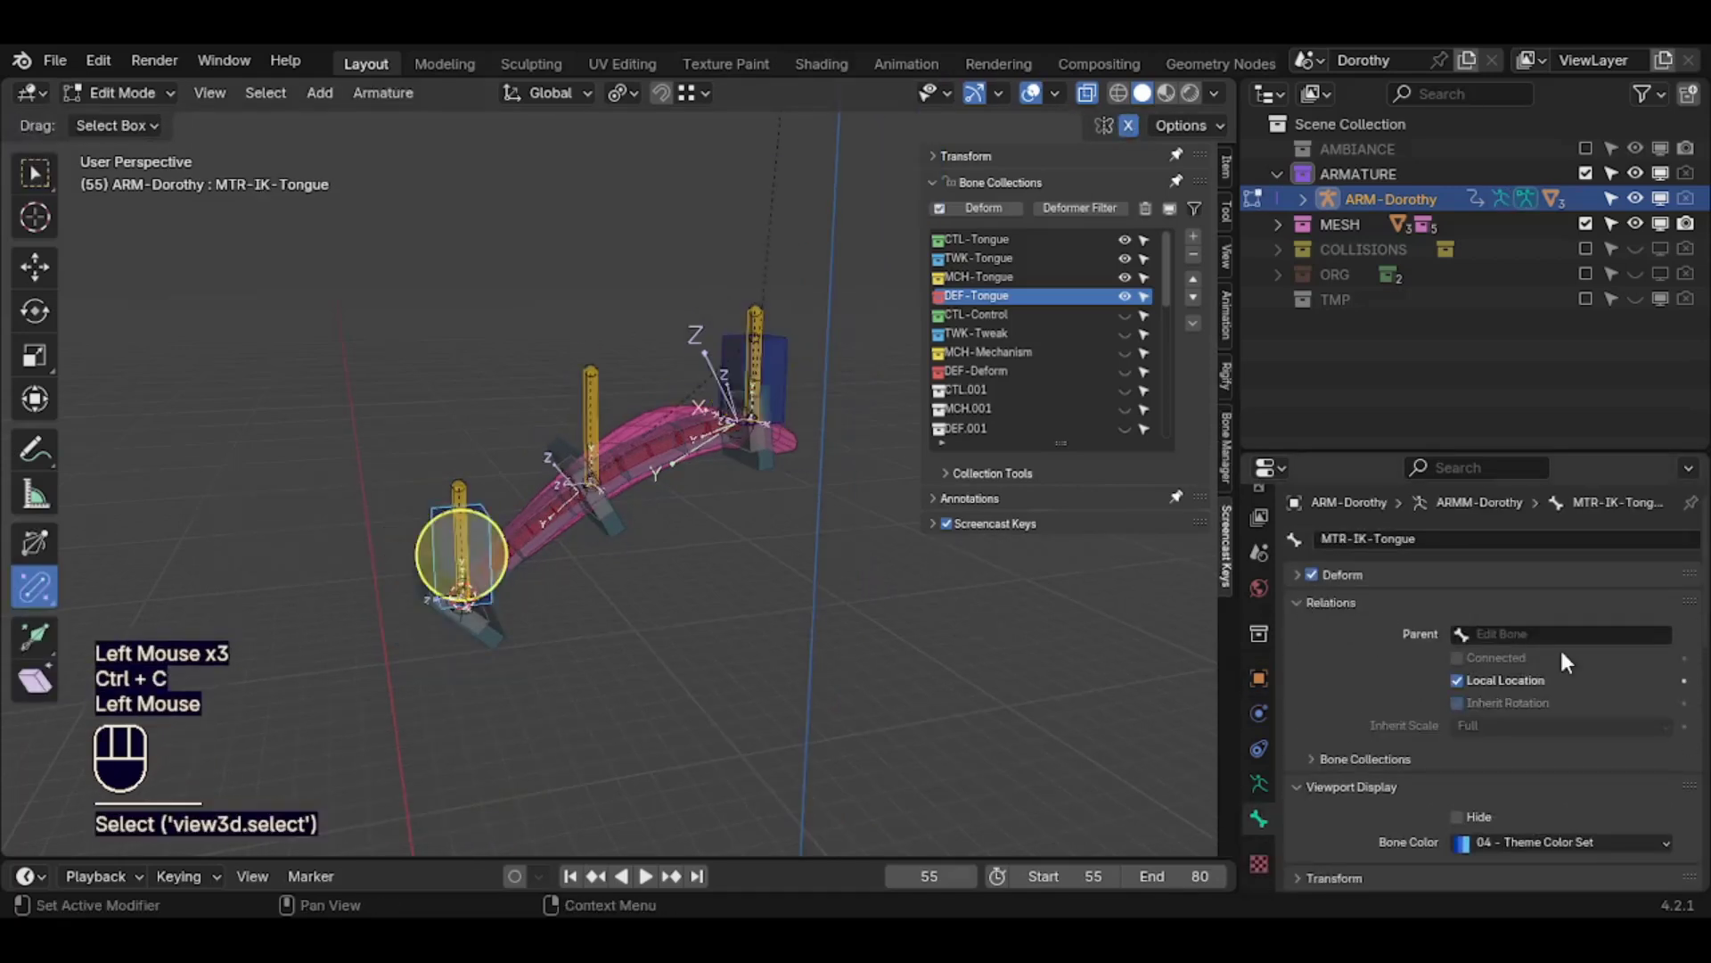
{"action": "key", "text": "ctrl+v"}
{"action": "scroll", "coordinate": [518, 617], "scroll_direction": "up", "scroll_amount": 1}
{"action": "scroll", "coordinate": [518, 616], "scroll_direction": "down", "scroll_amount": 1}
{"action": "key", "text": "Tab"}
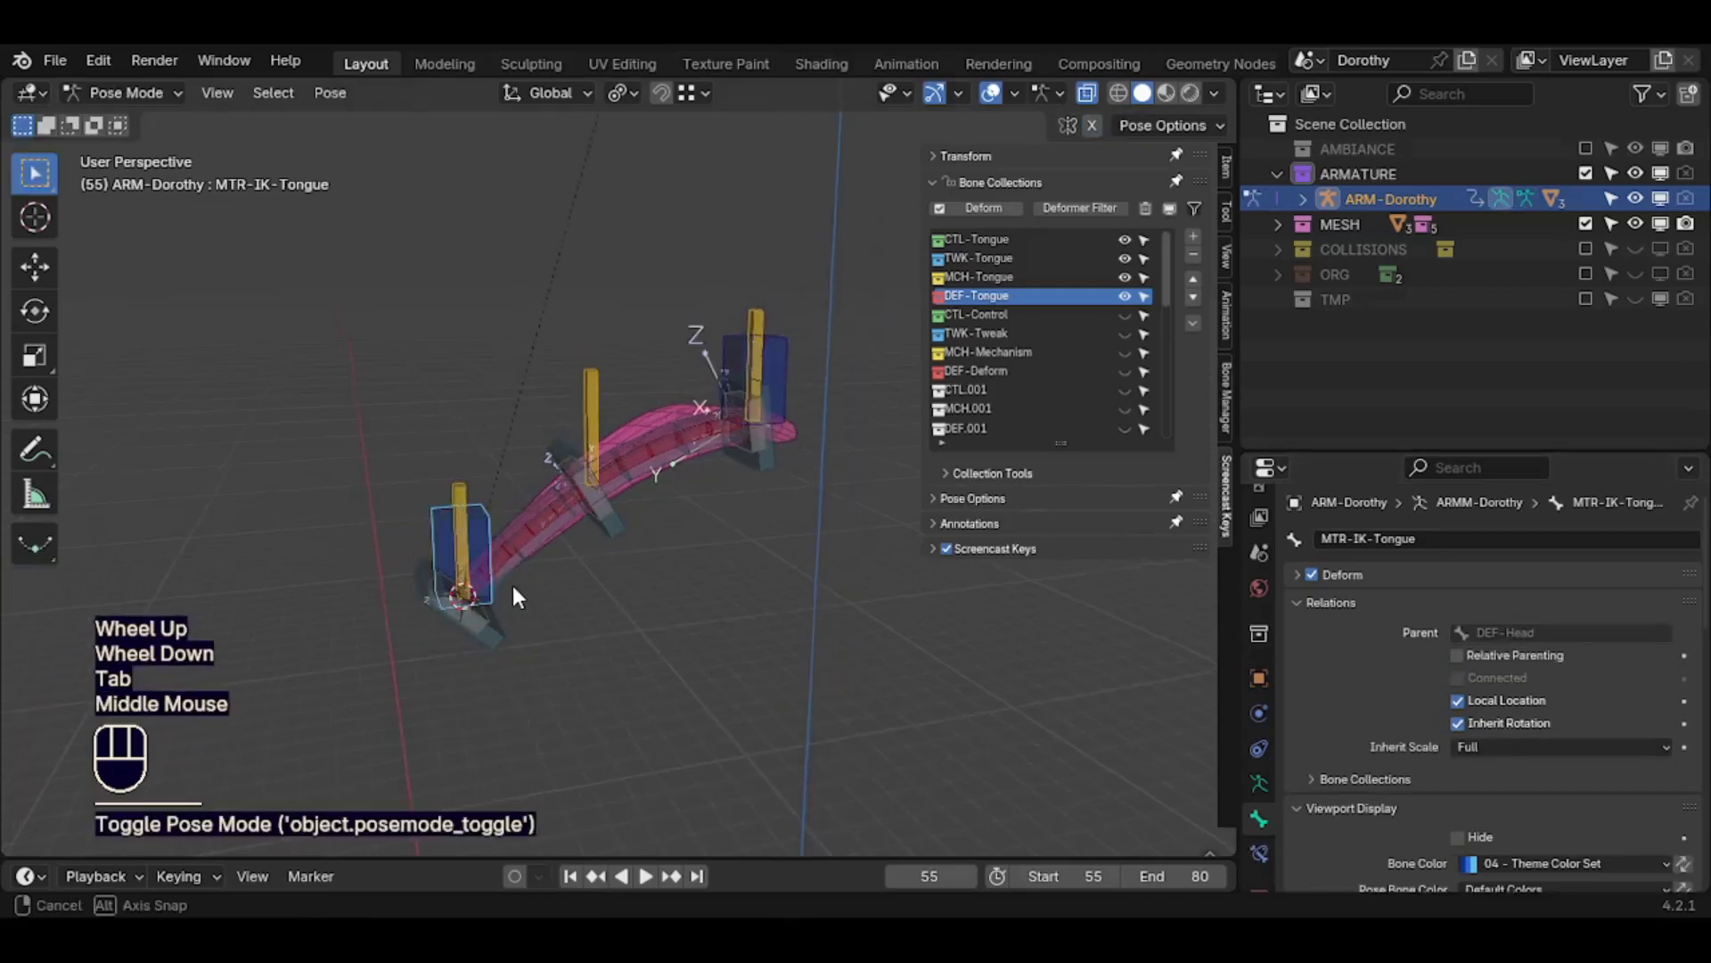
Add a Copy Transforms constraint to MTR-IK-Tongue with MTR-FK-Tongue as its target
{"action": "middle_click_drag", "start_coordinate": [518, 617], "coordinate": [753, 385]}
{"action": "left_click", "coordinate": [800, 357]}
{"action": "left_click", "coordinate": [432, 542], "text": "shift"}
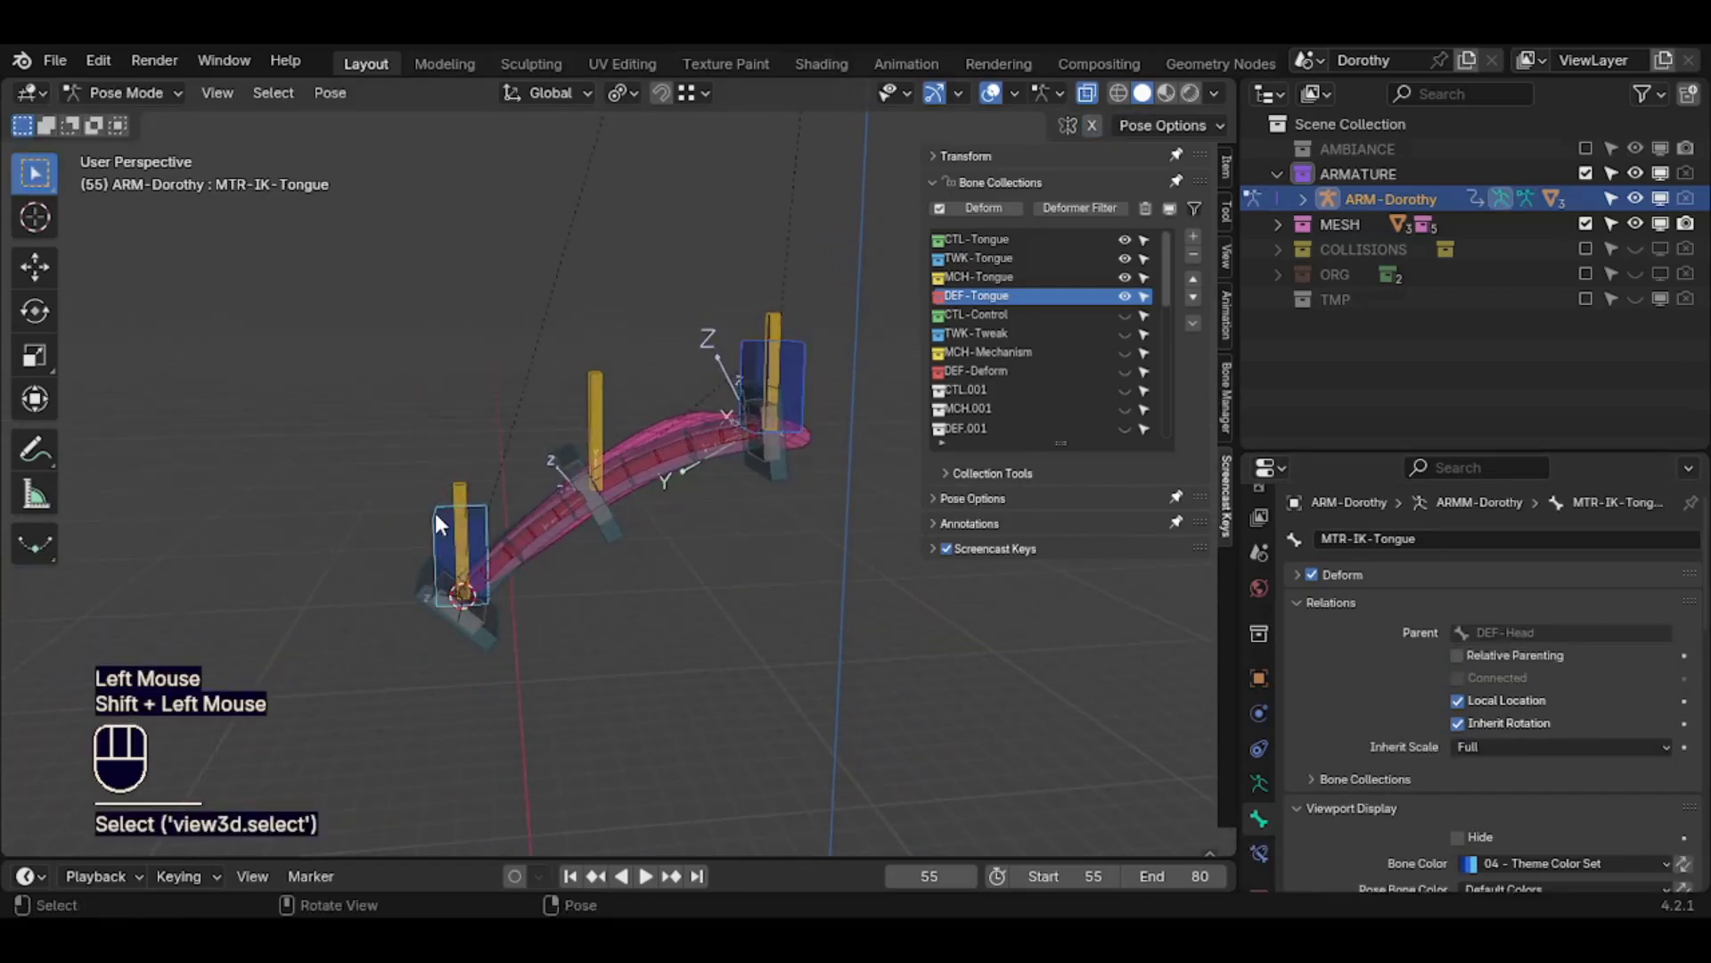
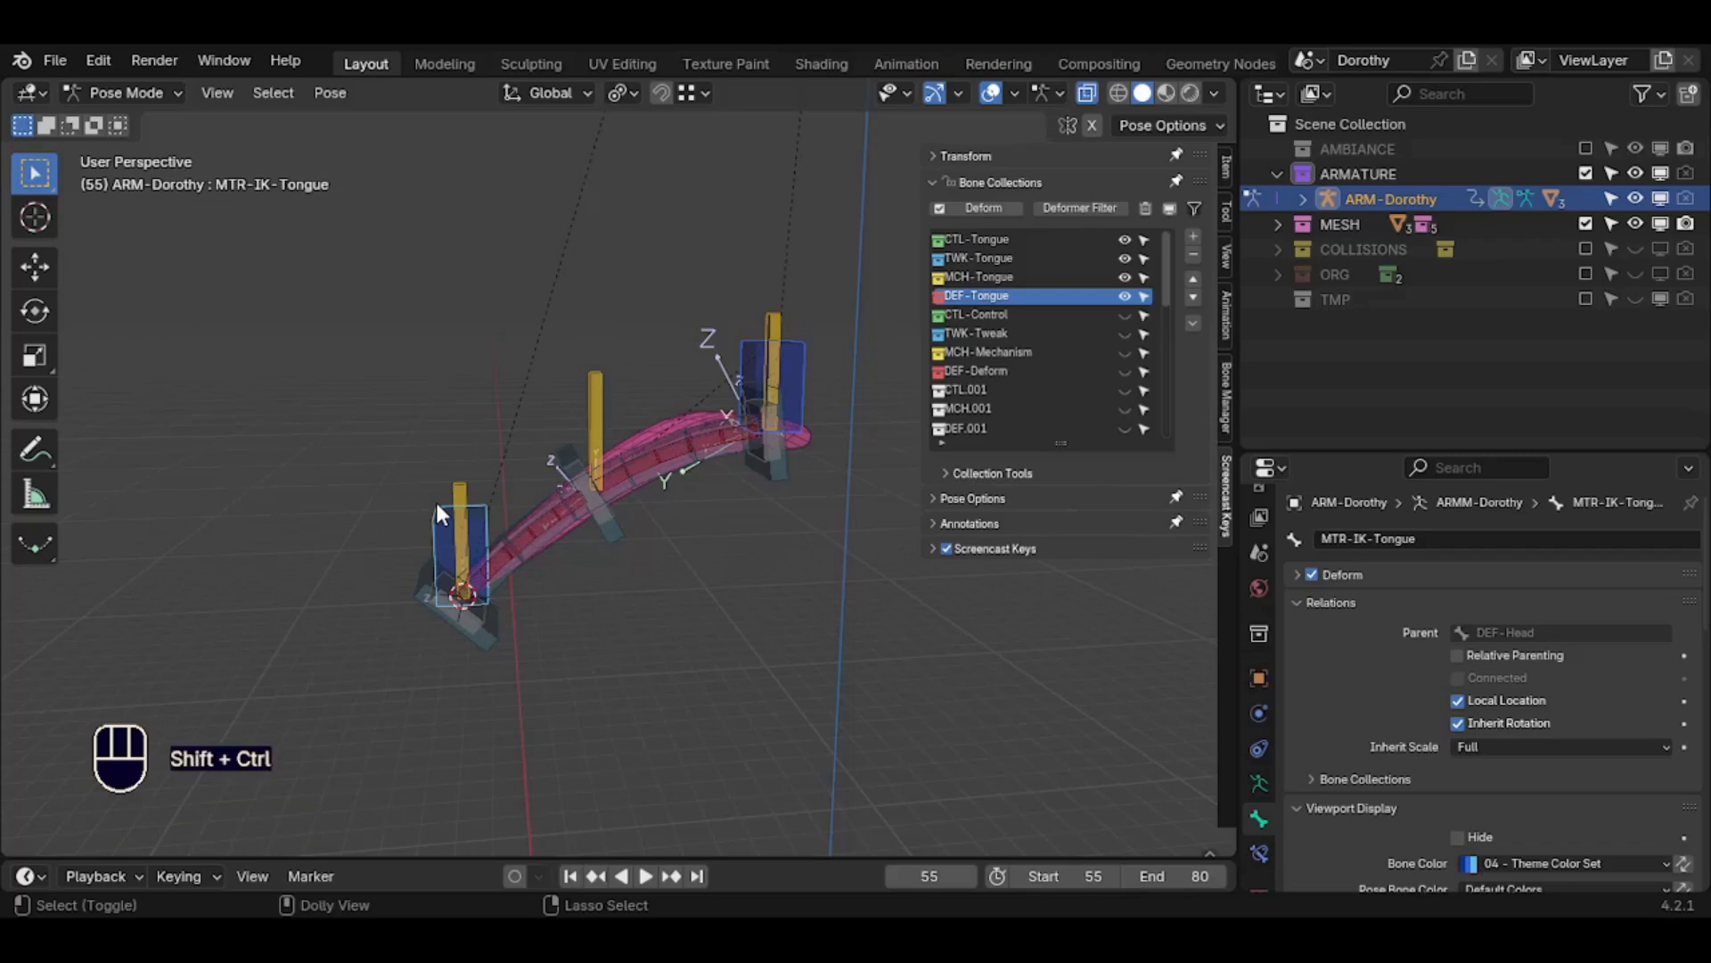
{"action": "key", "text": "shift+ctrl+c"}
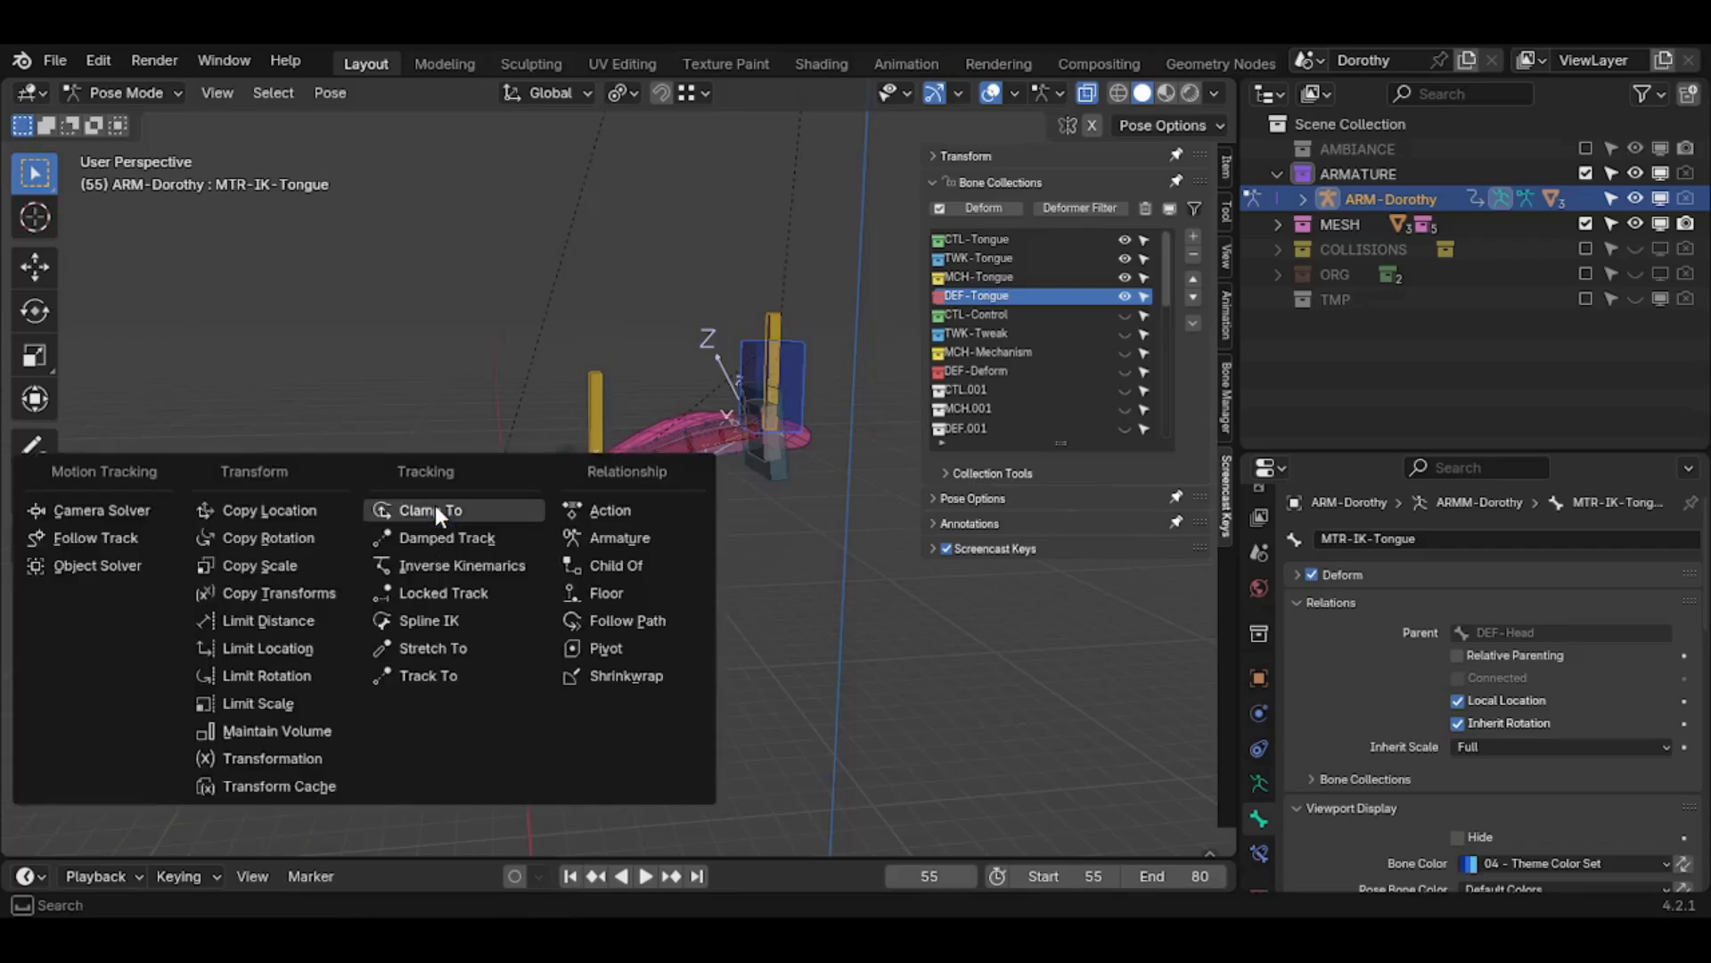
{"action": "left_click", "coordinate": [350, 602]}
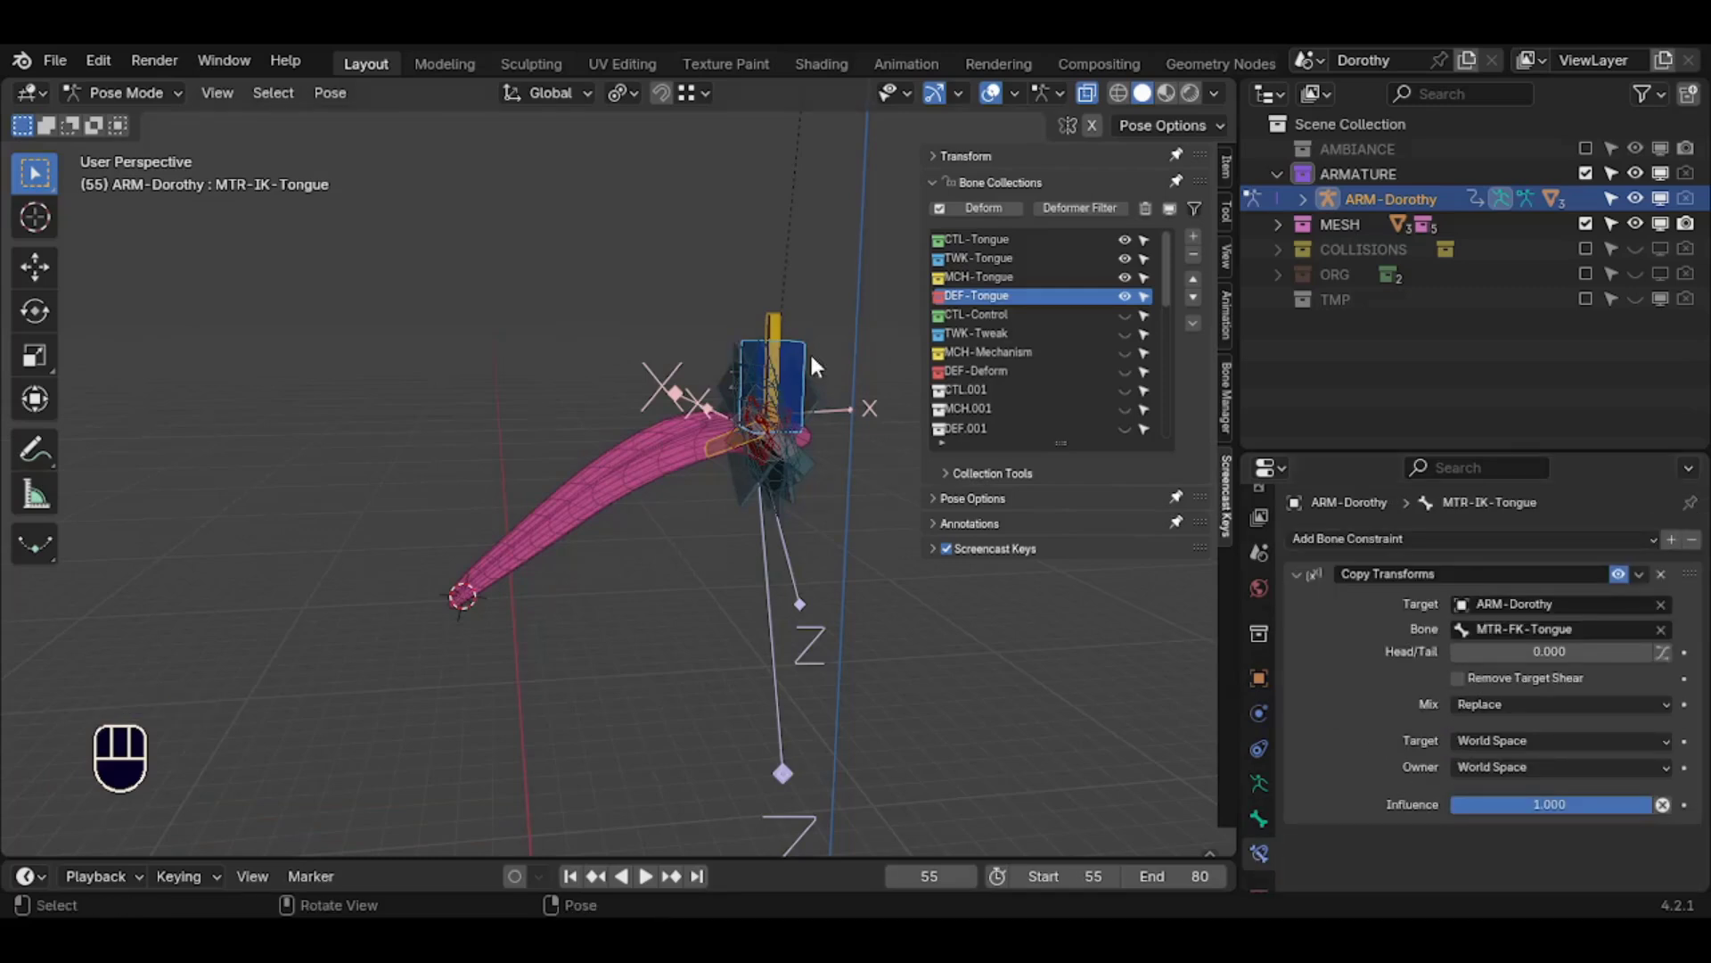
Set the constraint's target space to Local Space and its owner space to Custom Space, using ARM-Dorothy as the object
{"action": "left_click", "coordinate": [1485, 741]}
{"action": "left_click", "coordinate": [1495, 713]}
{"action": "left_click_drag", "start_coordinate": [1499, 741], "coordinate": [1505, 856]}
{"action": "left_click", "coordinate": [1510, 769]}
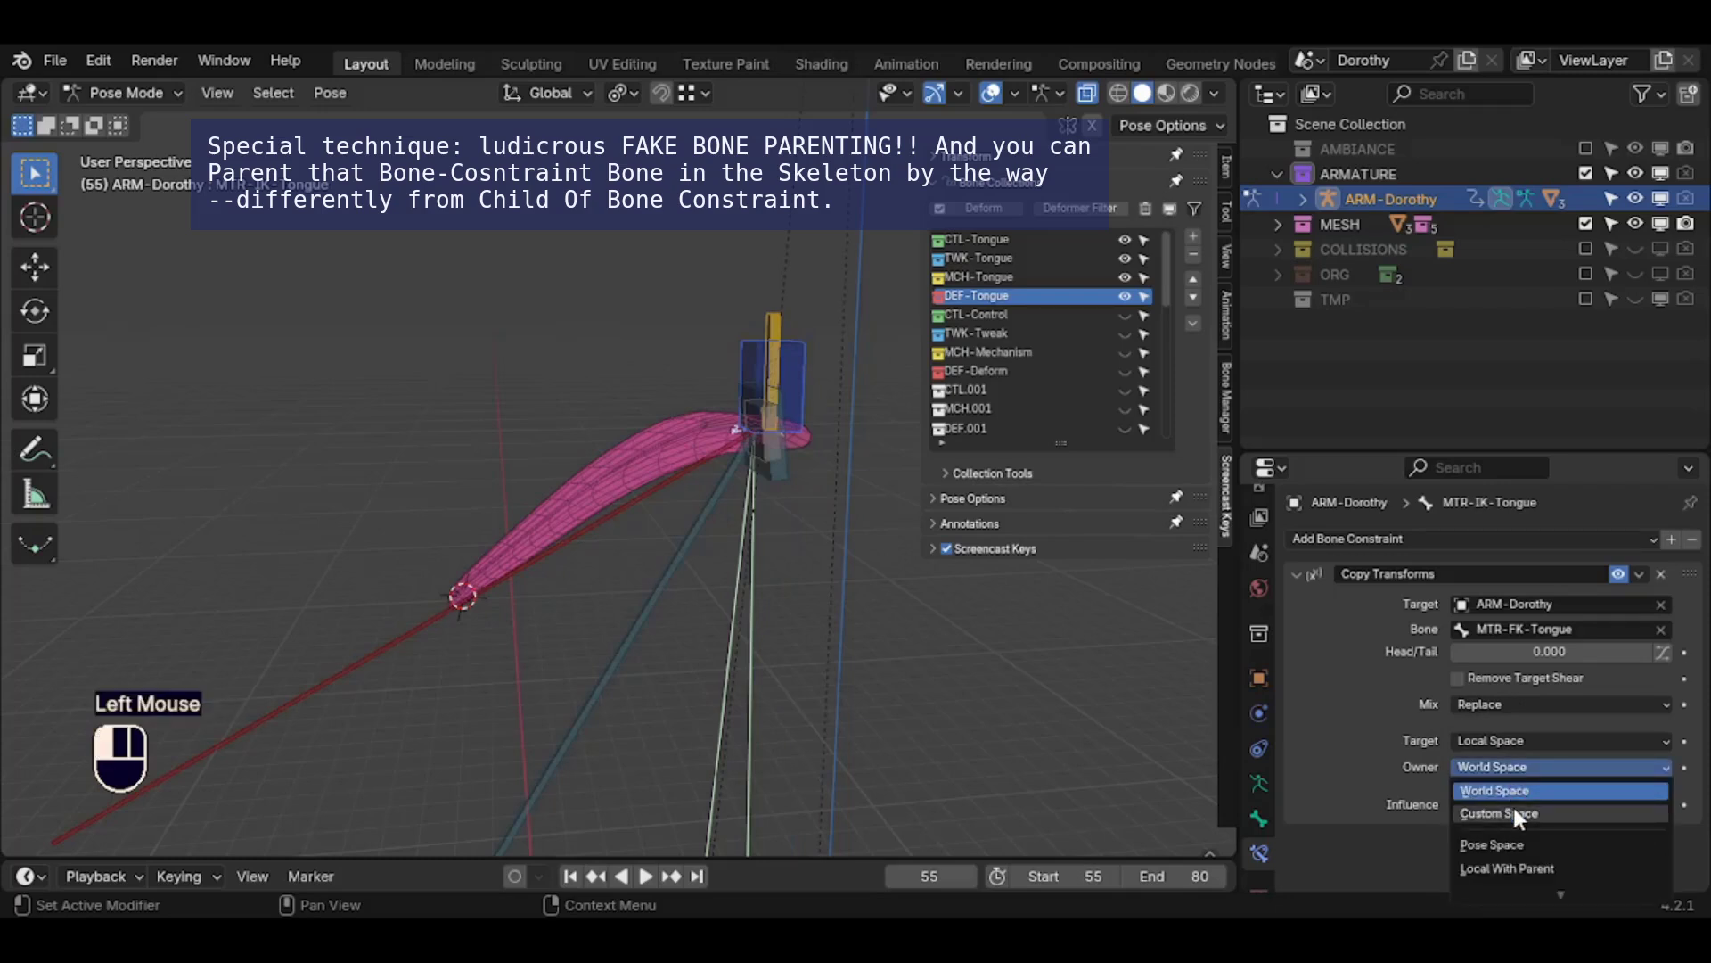
{"action": "left_click", "coordinate": [1516, 813]}
{"action": "left_click", "coordinate": [1661, 793]}
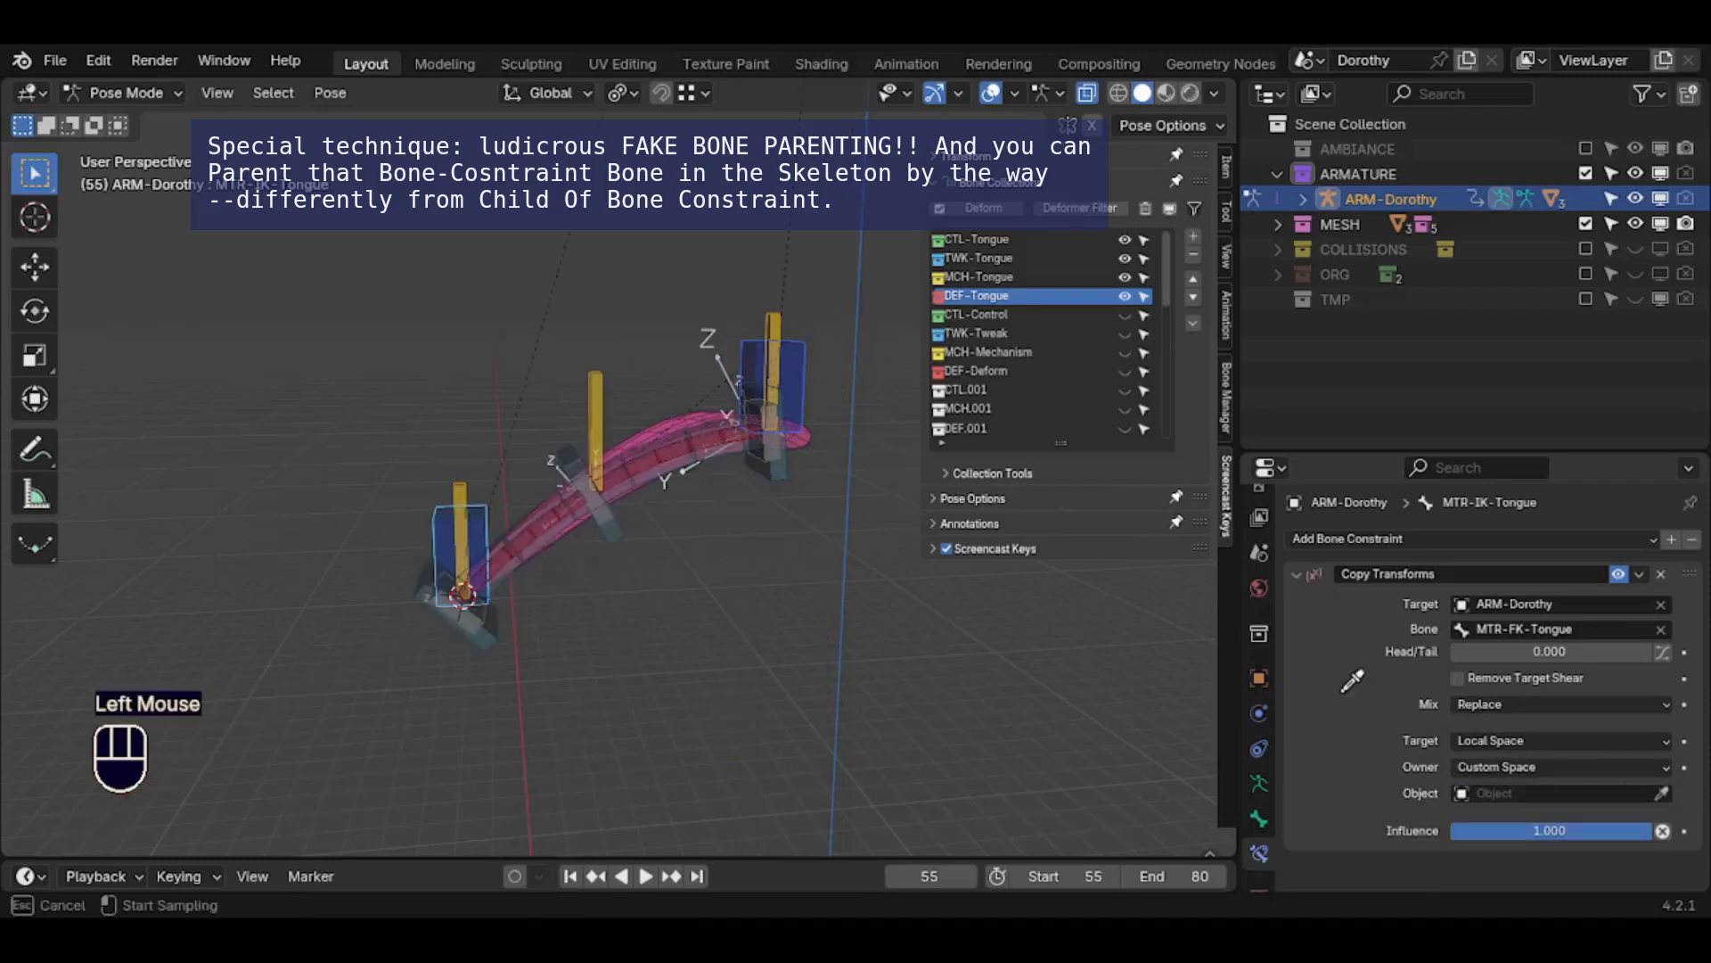
{"action": "left_click", "coordinate": [784, 374]}
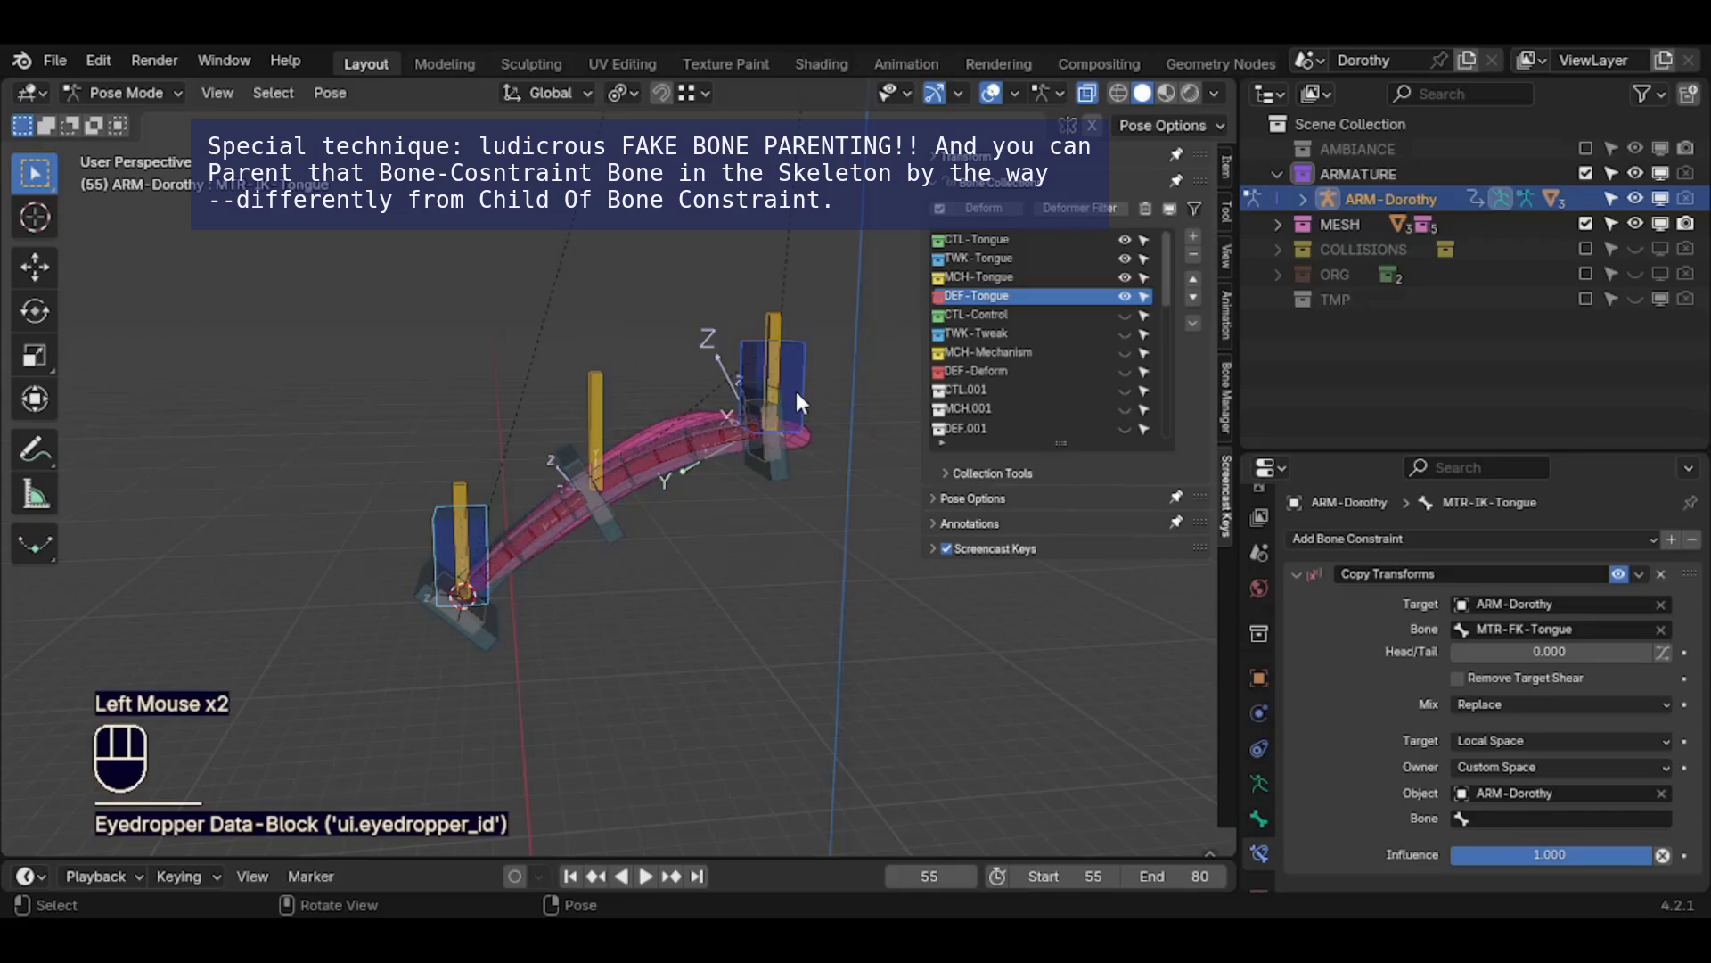
Set the custom space bone to MTR-FK-Tongue and the constraint's mix mode to Before Original (Full)
{"action": "left_click", "coordinate": [797, 377]}
{"action": "key", "text": "F2"}
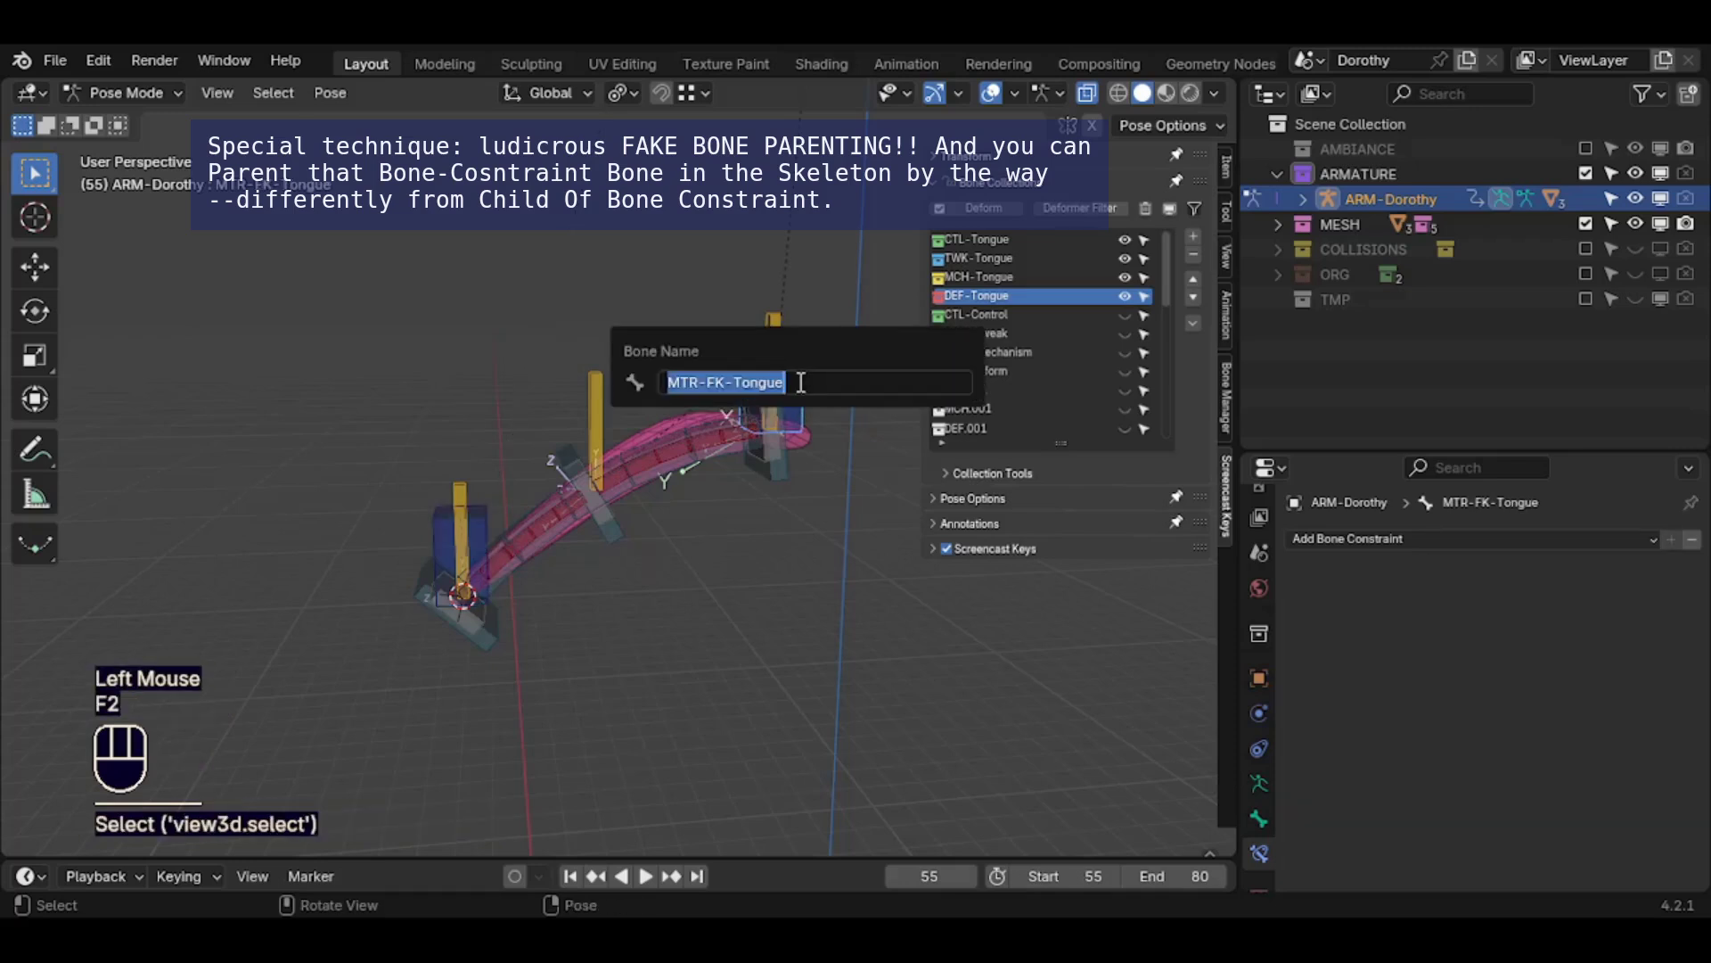
{"action": "key", "text": "Escape"}
{"action": "left_click", "coordinate": [439, 526]}
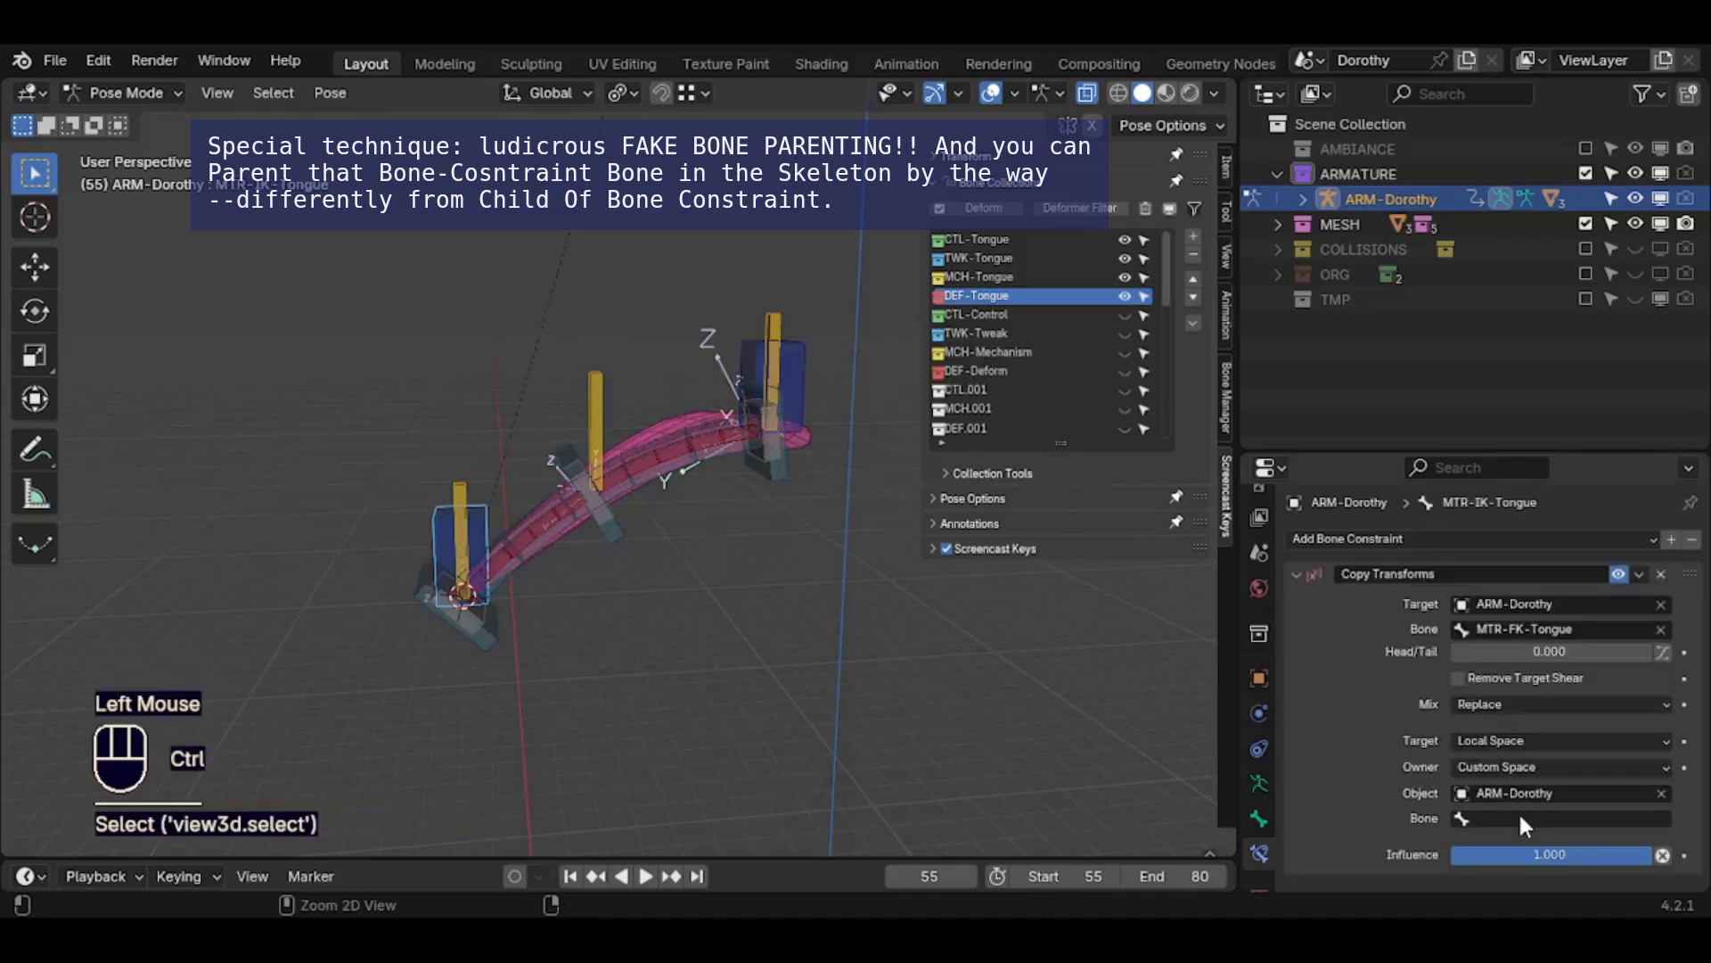
{"action": "key", "text": "ctrl+v"}
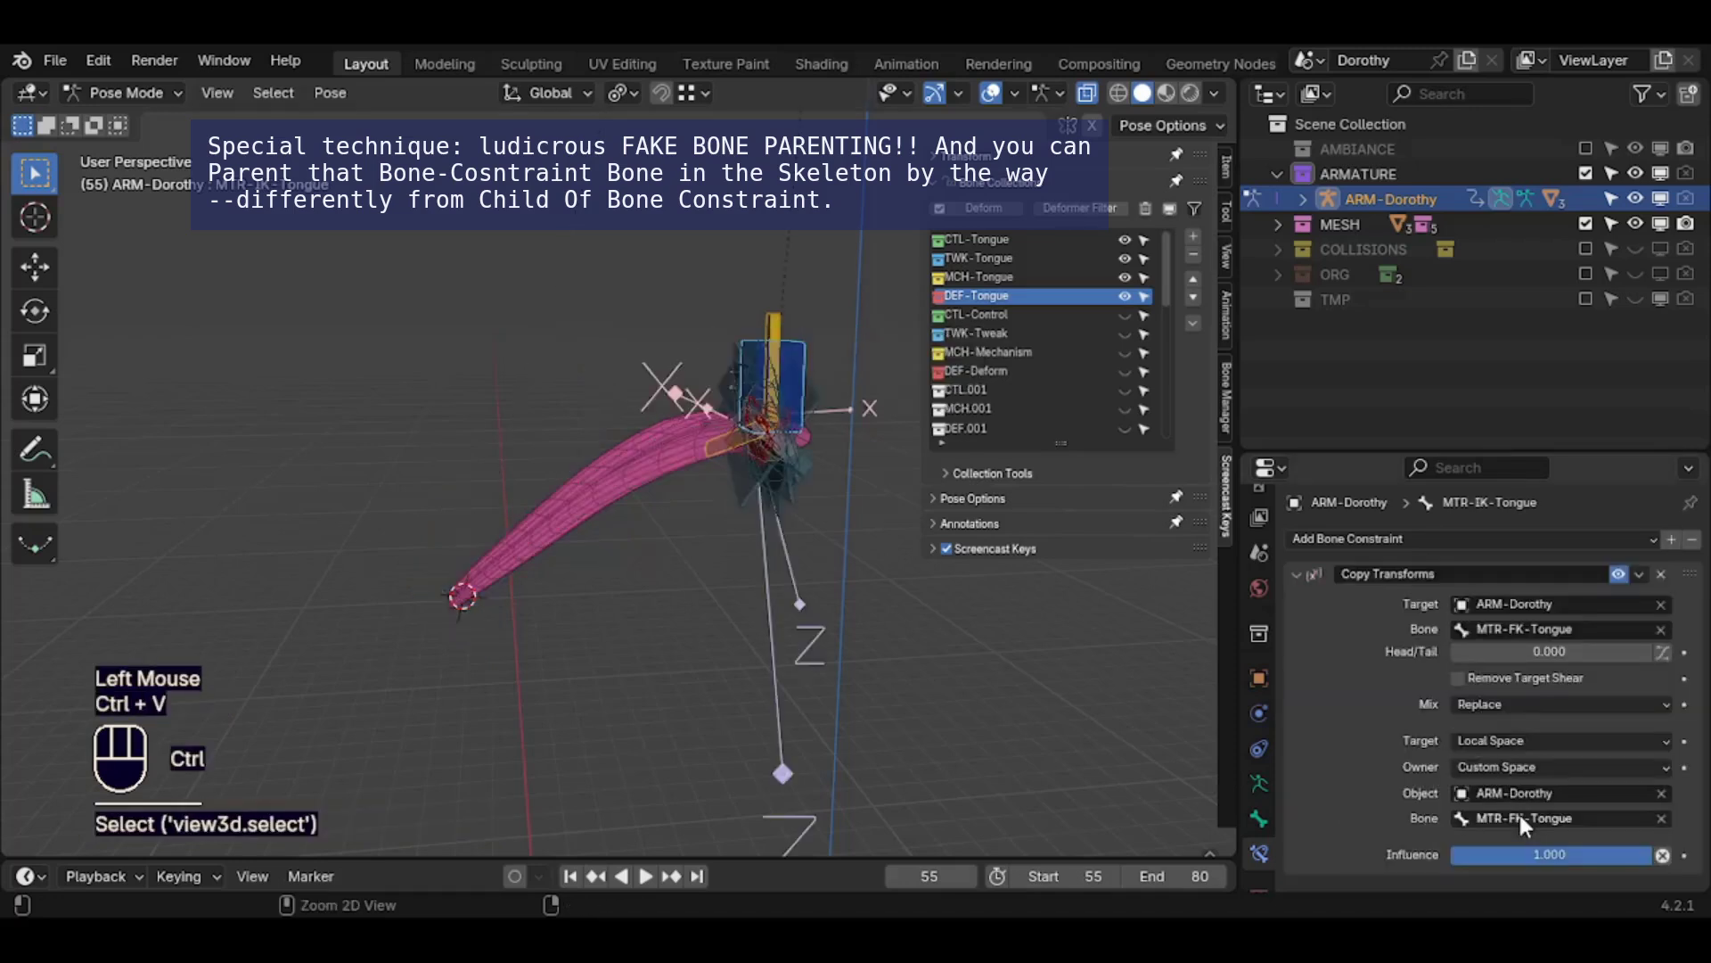
{"action": "left_click", "coordinate": [1501, 703]}
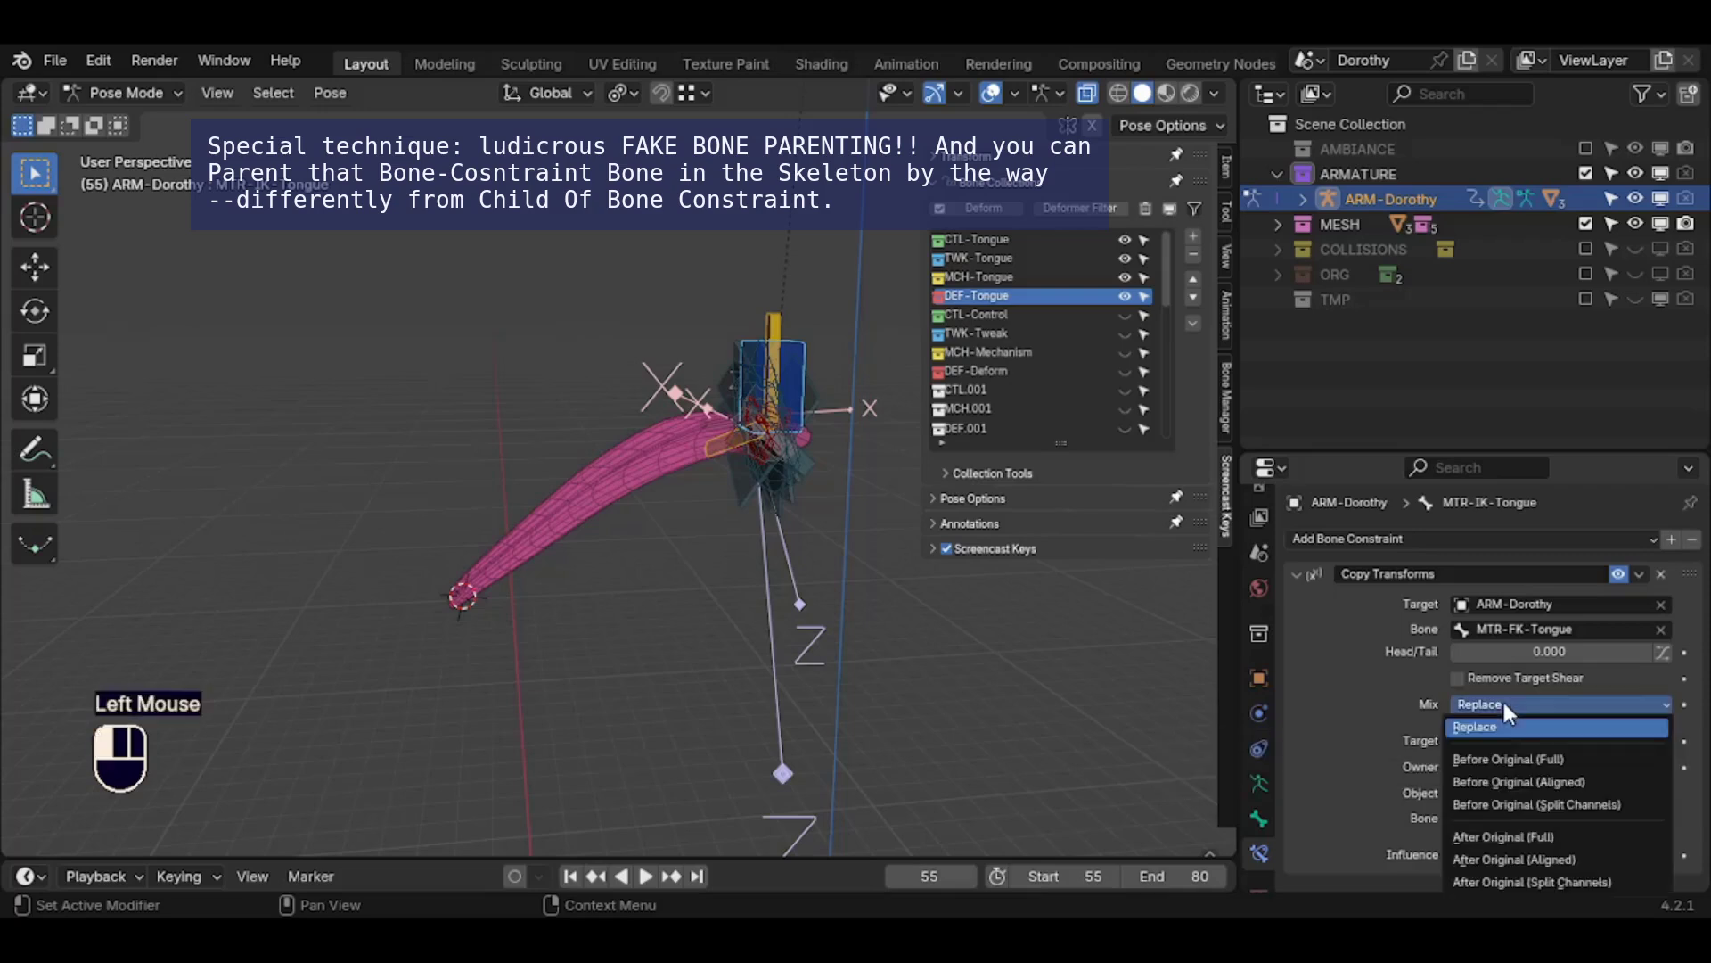
{"action": "left_click", "coordinate": [1501, 758]}
Test the constraint by rotating MTR-FK-Tongue about global X, about global Z and with trackball rotation
{"action": "left_click", "coordinate": [817, 350]}
{"action": "key", "text": "r"}
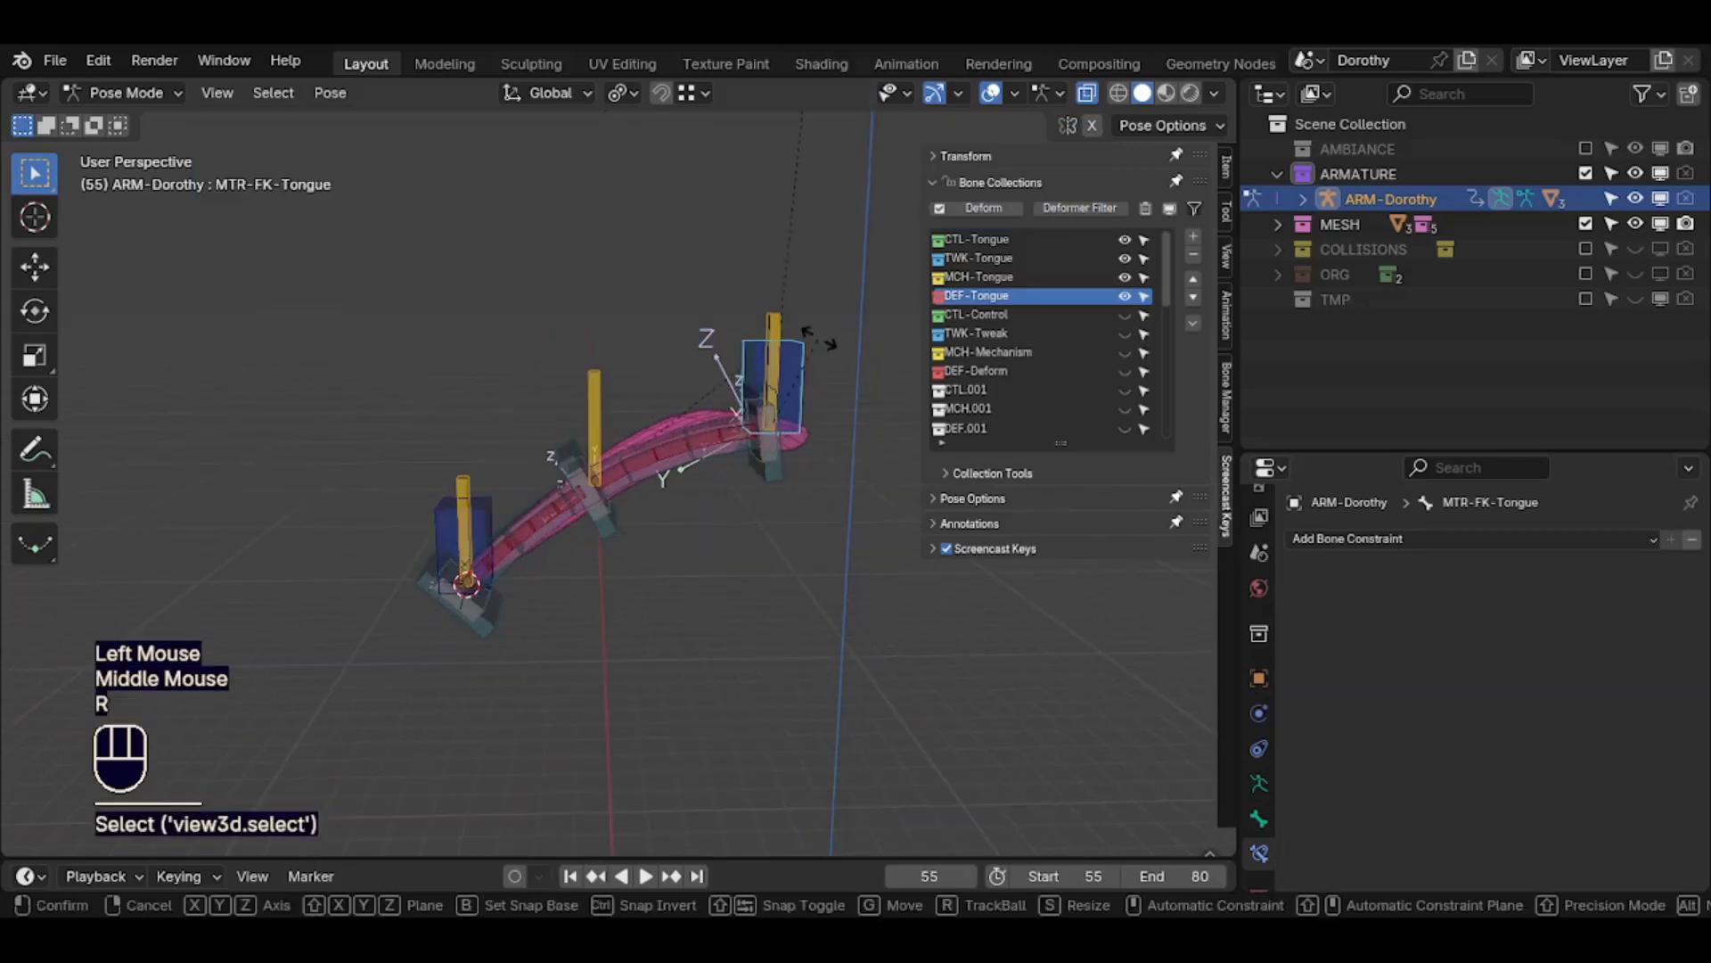
{"action": "key", "text": "x"}
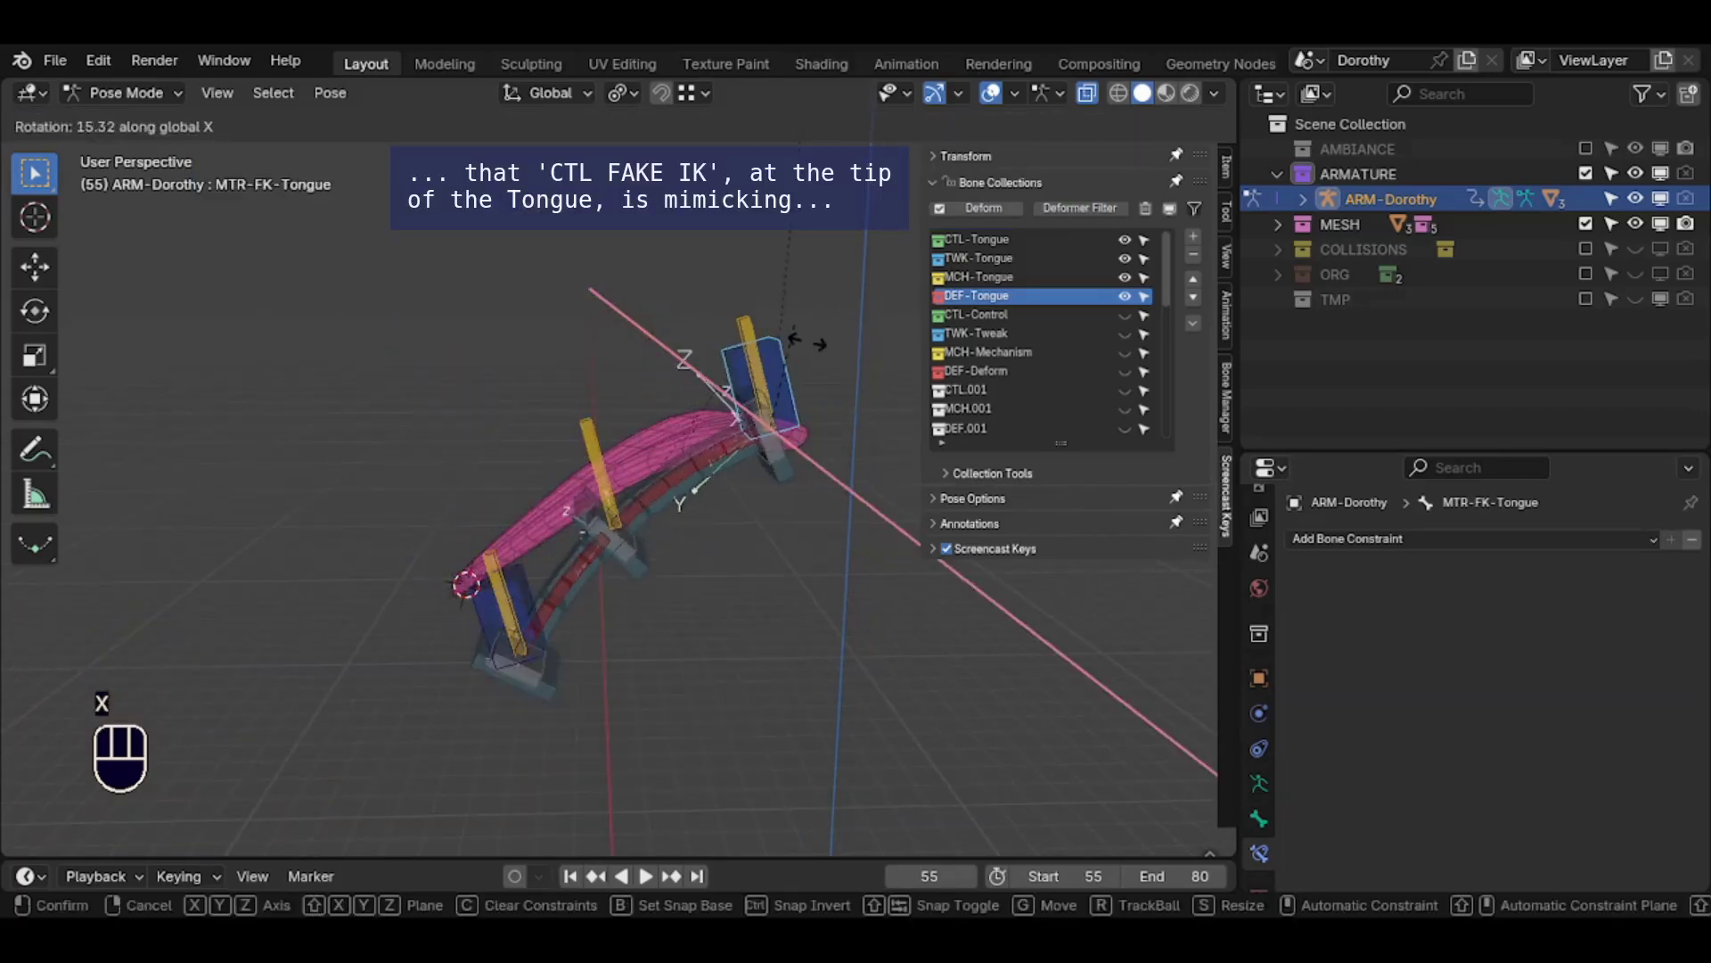
{"action": "left_click", "coordinate": [805, 375]}
{"action": "middle_click_drag", "start_coordinate": [805, 379], "coordinate": [842, 549]}
{"action": "key", "text": "r"}
{"action": "key", "text": "z"}
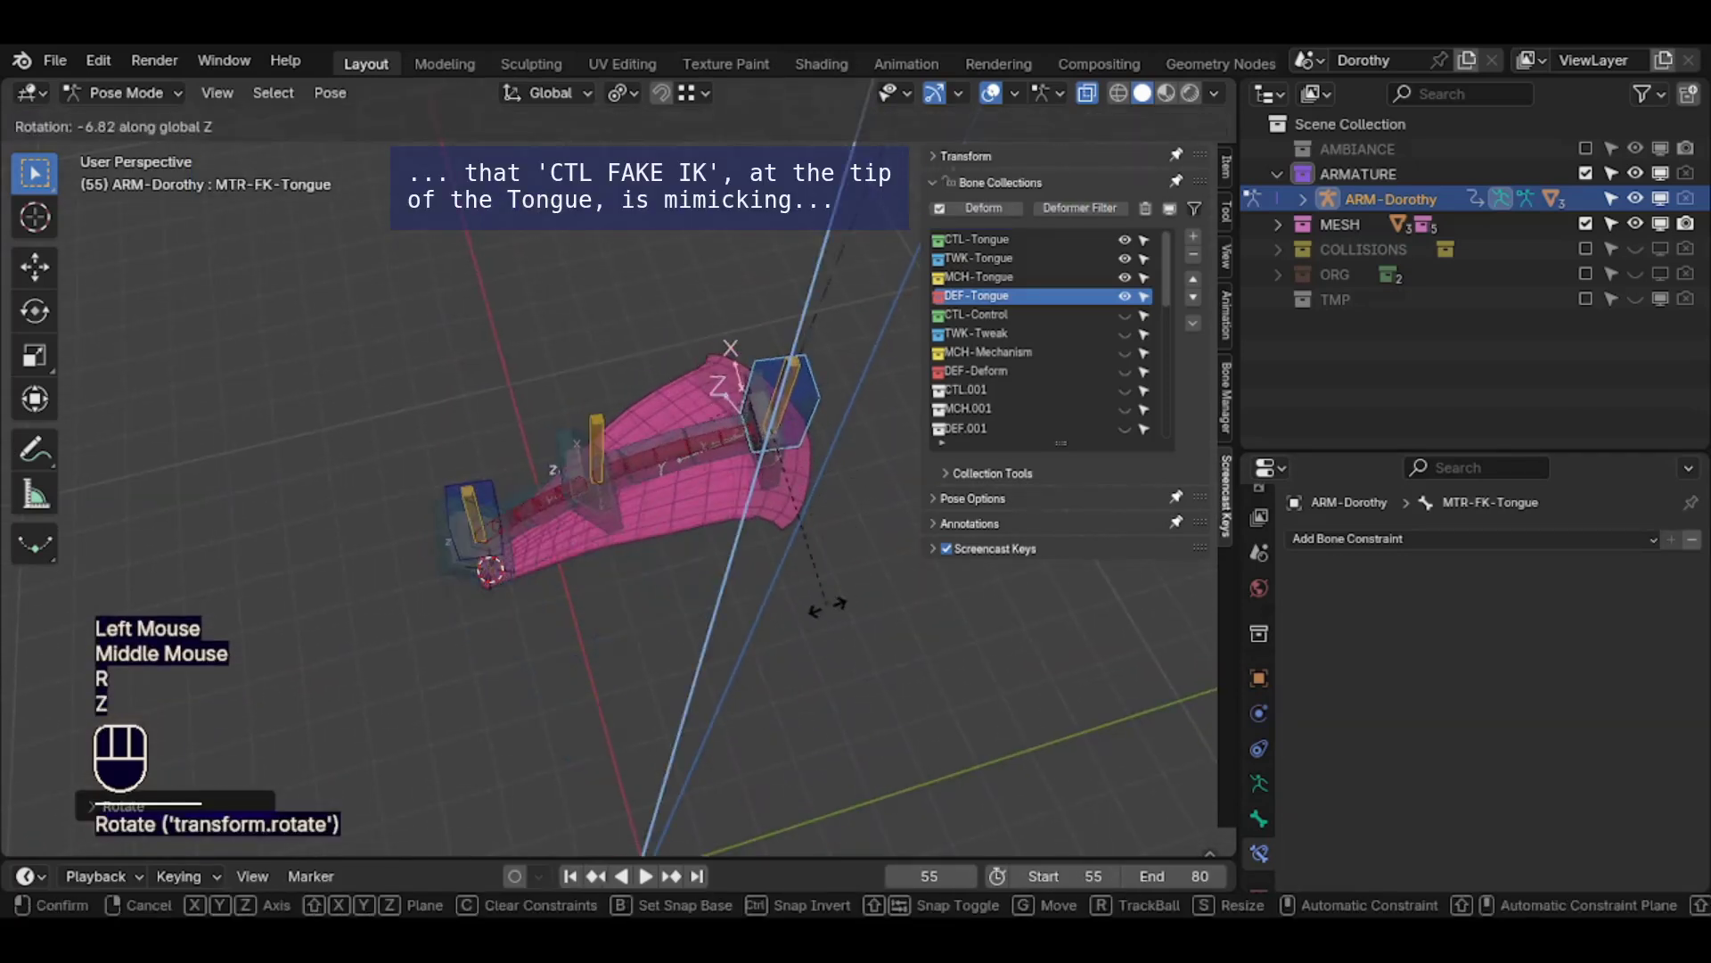
{"action": "left_click", "coordinate": [796, 606]}
{"action": "middle_click_drag", "start_coordinate": [795, 606], "coordinate": [784, 354]}
{"action": "key", "text": "r"}
{"action": "key", "text": "r"}
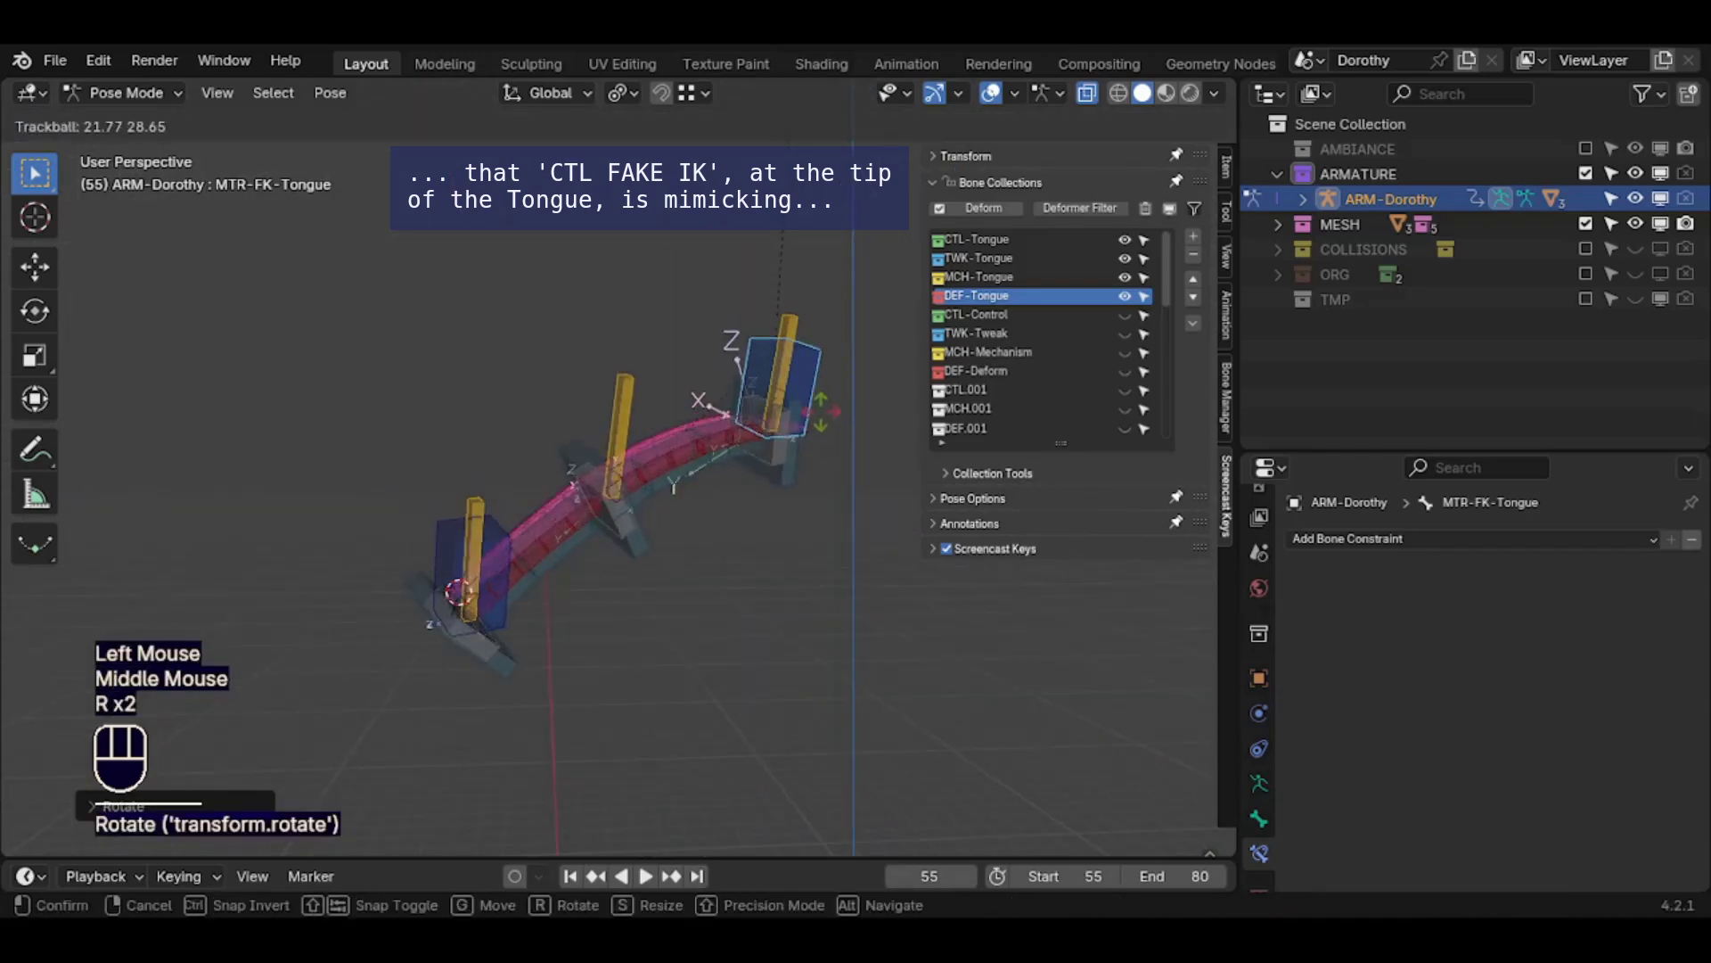
{"action": "left_click", "coordinate": [806, 379]}
Test MTR-IK-Tongue with repeated moves and rotations, and clear the pose transforms of all bones
{"action": "left_click", "coordinate": [487, 513]}
{"action": "key", "text": "g"}
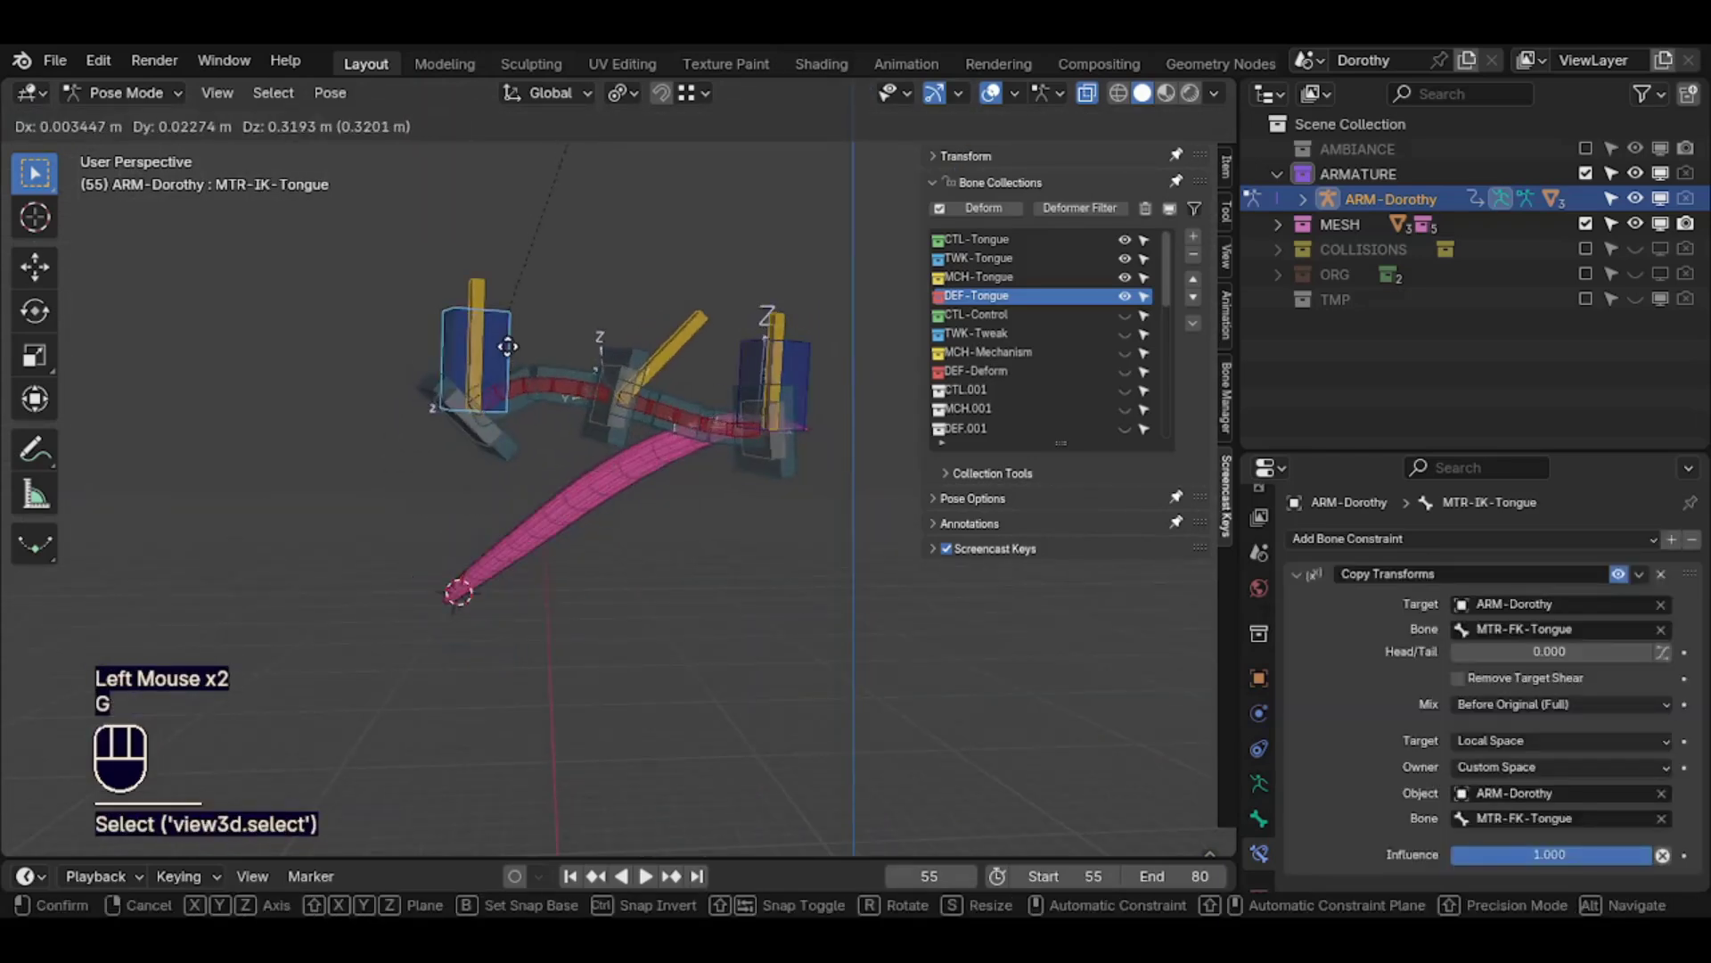
{"action": "left_click", "coordinate": [410, 384]}
{"action": "key", "text": "r"}
{"action": "left_click", "coordinate": [564, 563]}
{"action": "key", "text": "g"}
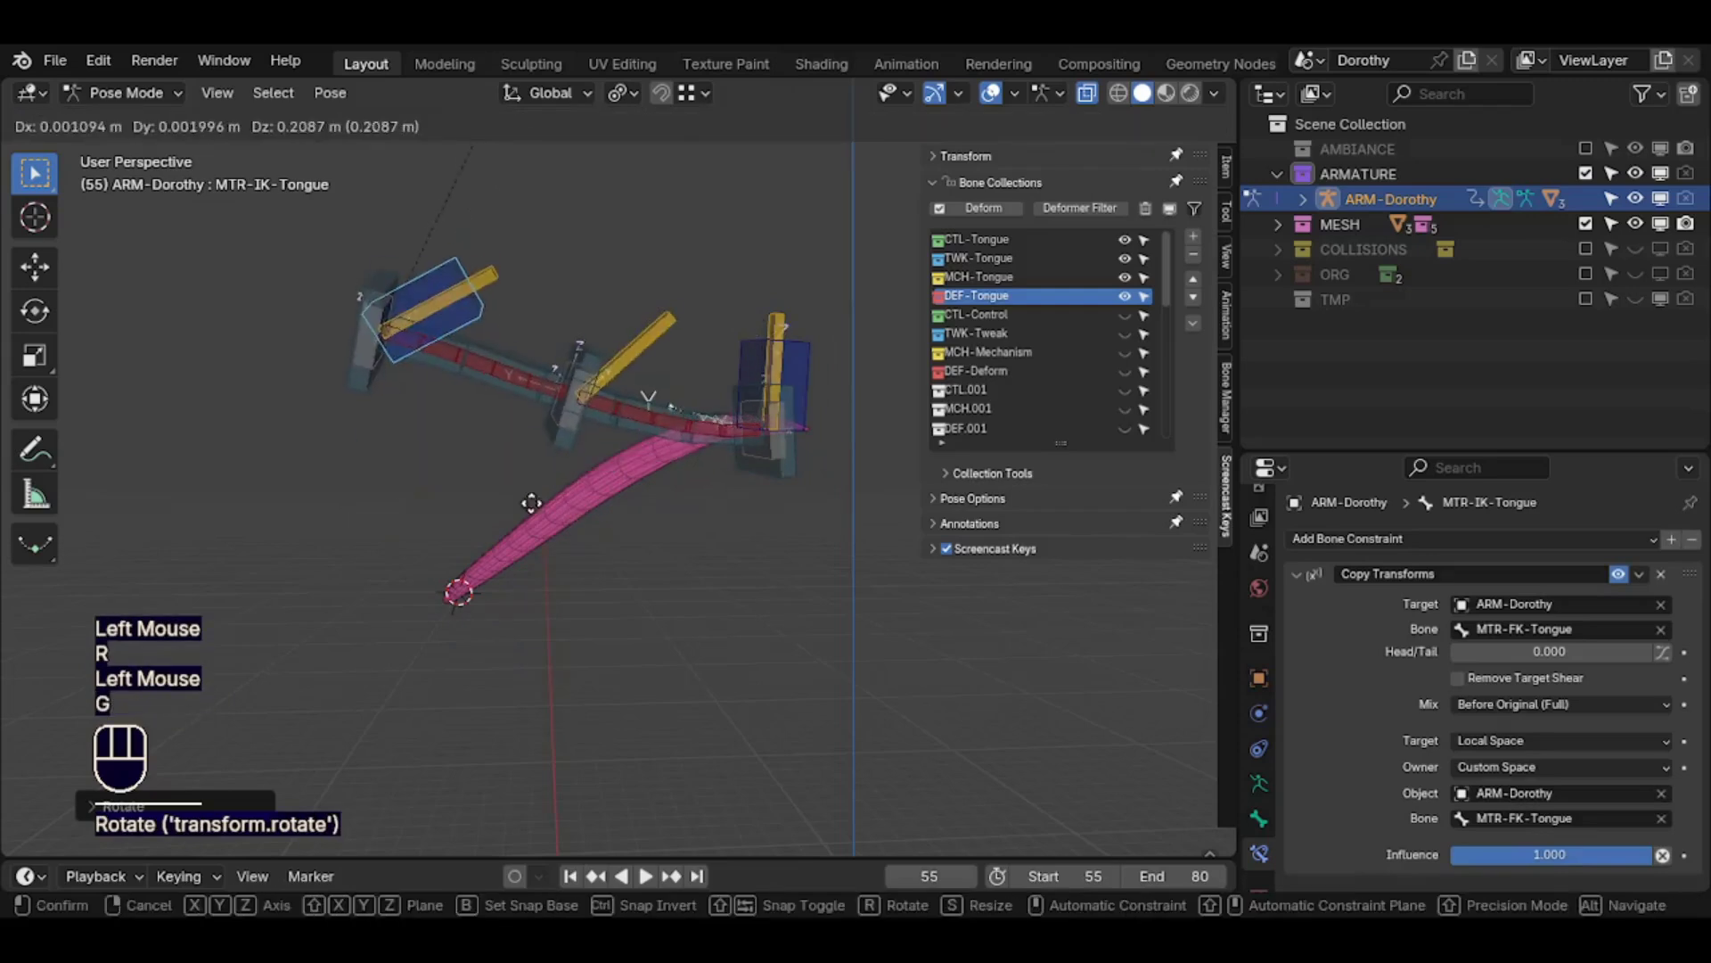
{"action": "left_click", "coordinate": [487, 643]}
{"action": "key", "text": "r"}
{"action": "left_click", "coordinate": [467, 330]}
{"action": "key", "text": "g"}
{"action": "left_click", "coordinate": [533, 404]}
{"action": "key", "text": "a"}
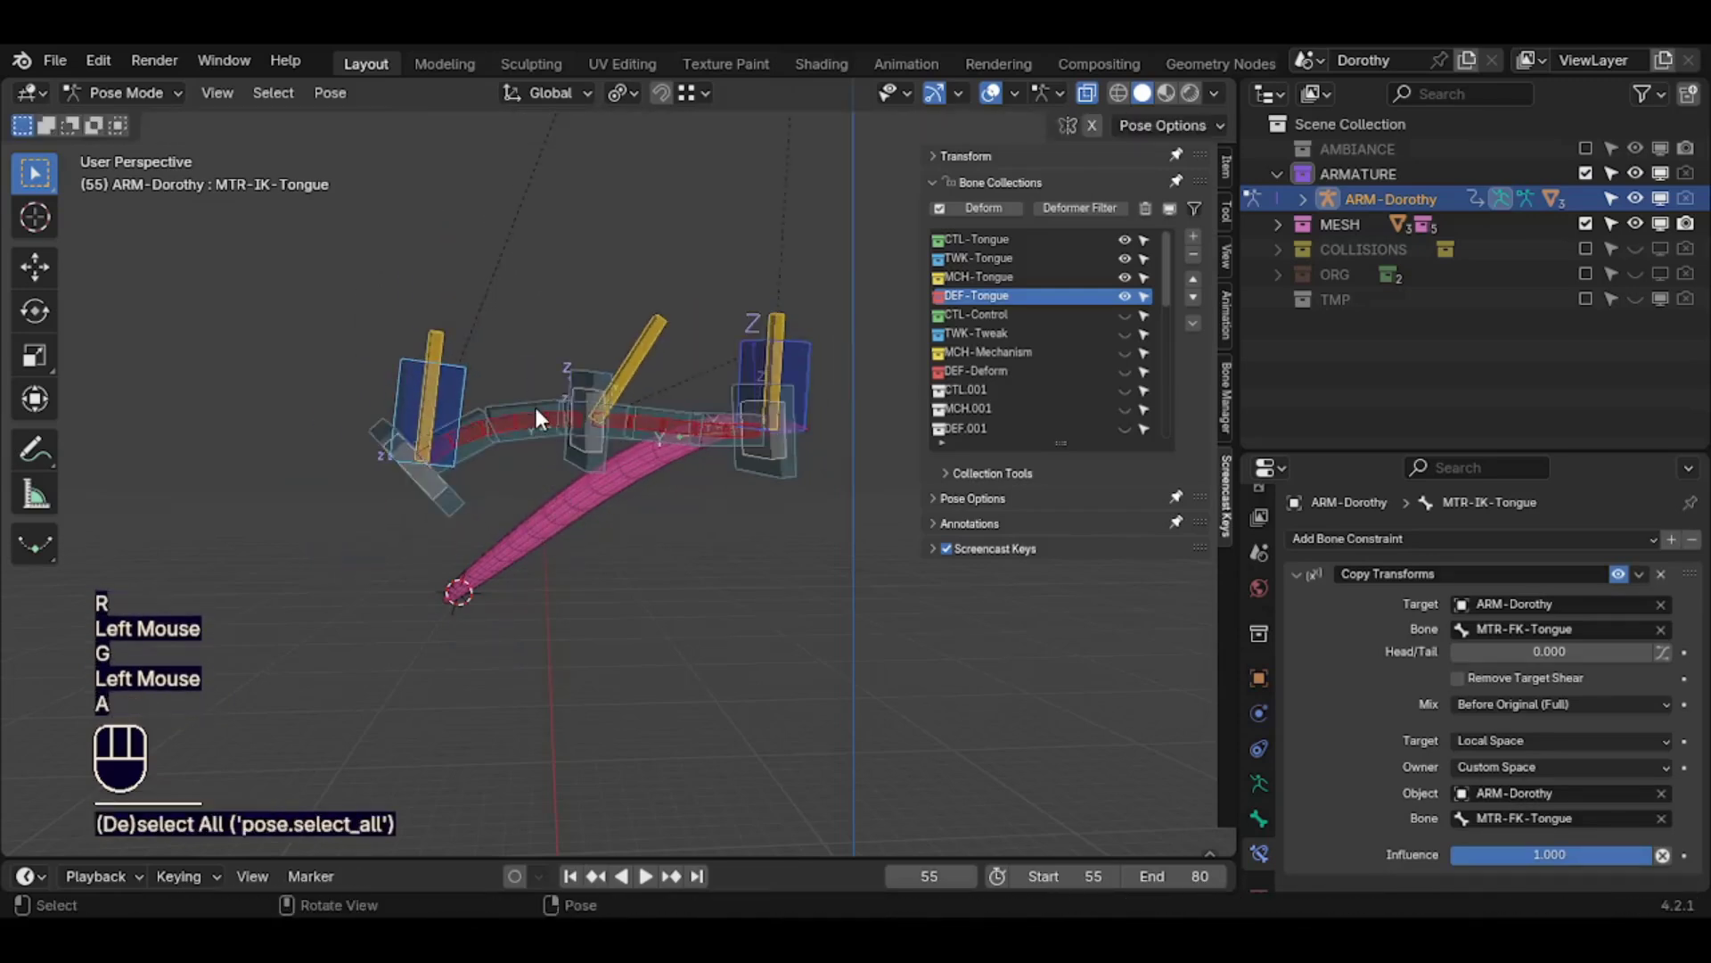
{"action": "key", "text": "alt+q"}
{"action": "key", "text": "alt+q"}
Toggle the Copy Transforms constraint and vary its influence while moving and rotating MTR-IK-Tongue
{"action": "double_click", "coordinate": [1621, 577]}
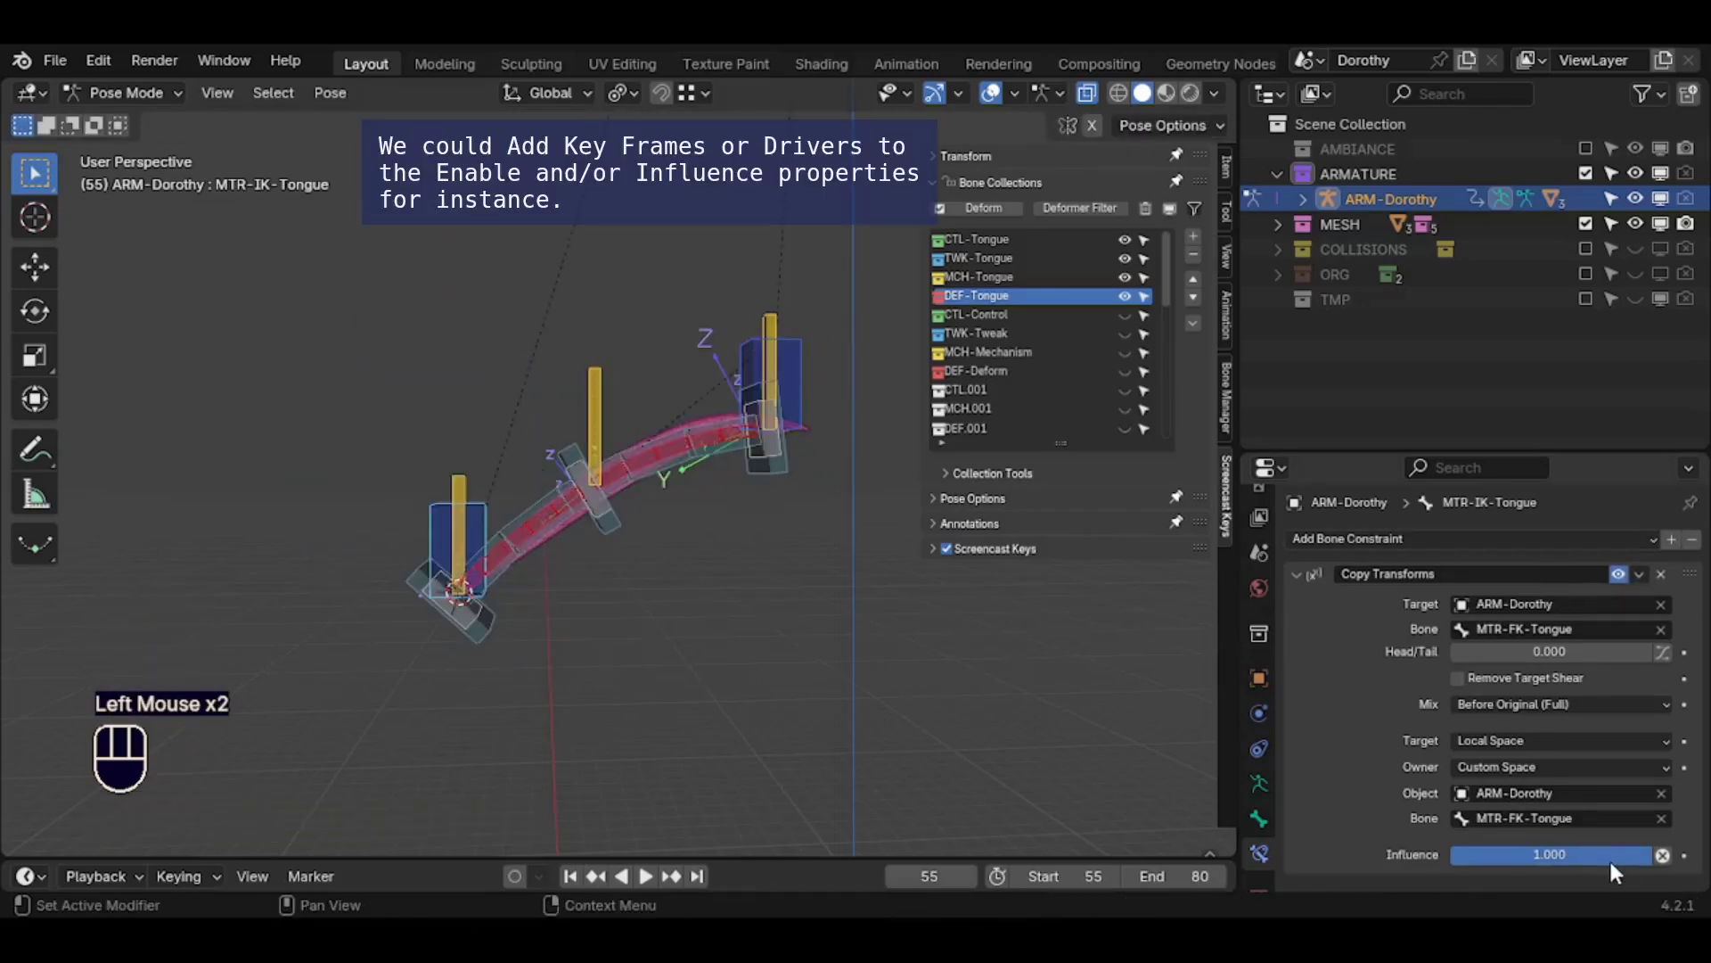
{"action": "left_click", "coordinate": [434, 502]}
{"action": "key", "text": "g"}
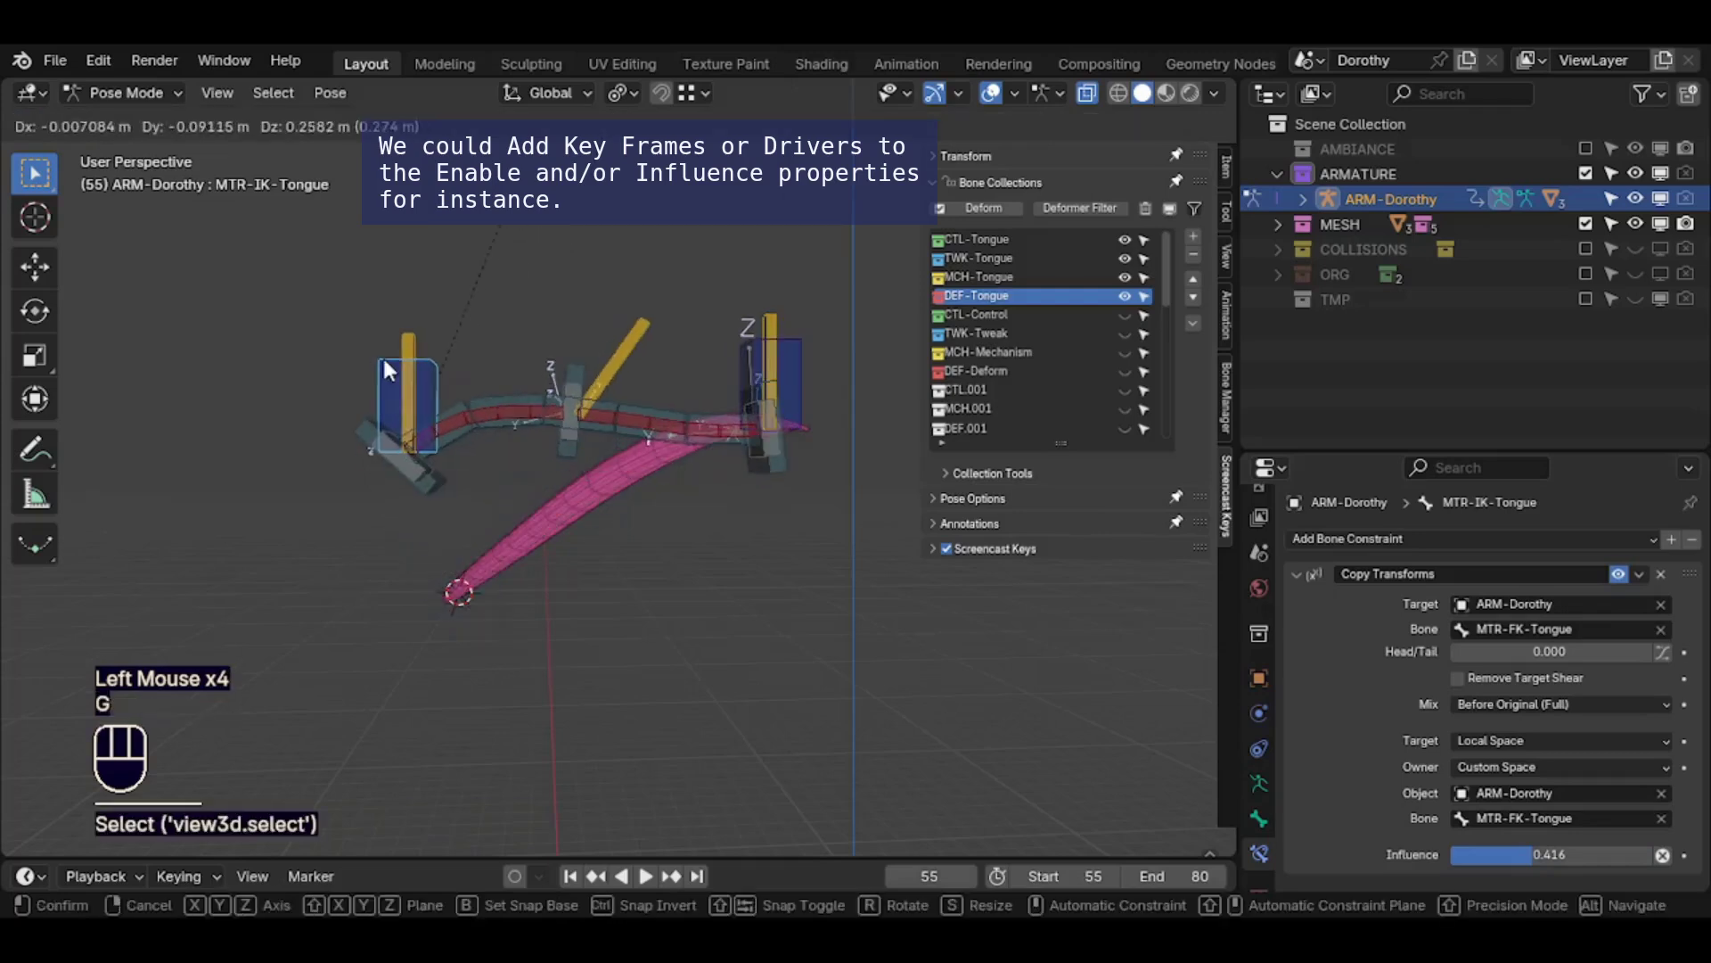
{"action": "left_click", "coordinate": [384, 364]}
{"action": "key", "text": "r"}
{"action": "left_click", "coordinate": [422, 359]}
{"action": "left_click_drag", "start_coordinate": [1551, 858], "coordinate": [1609, 856]}
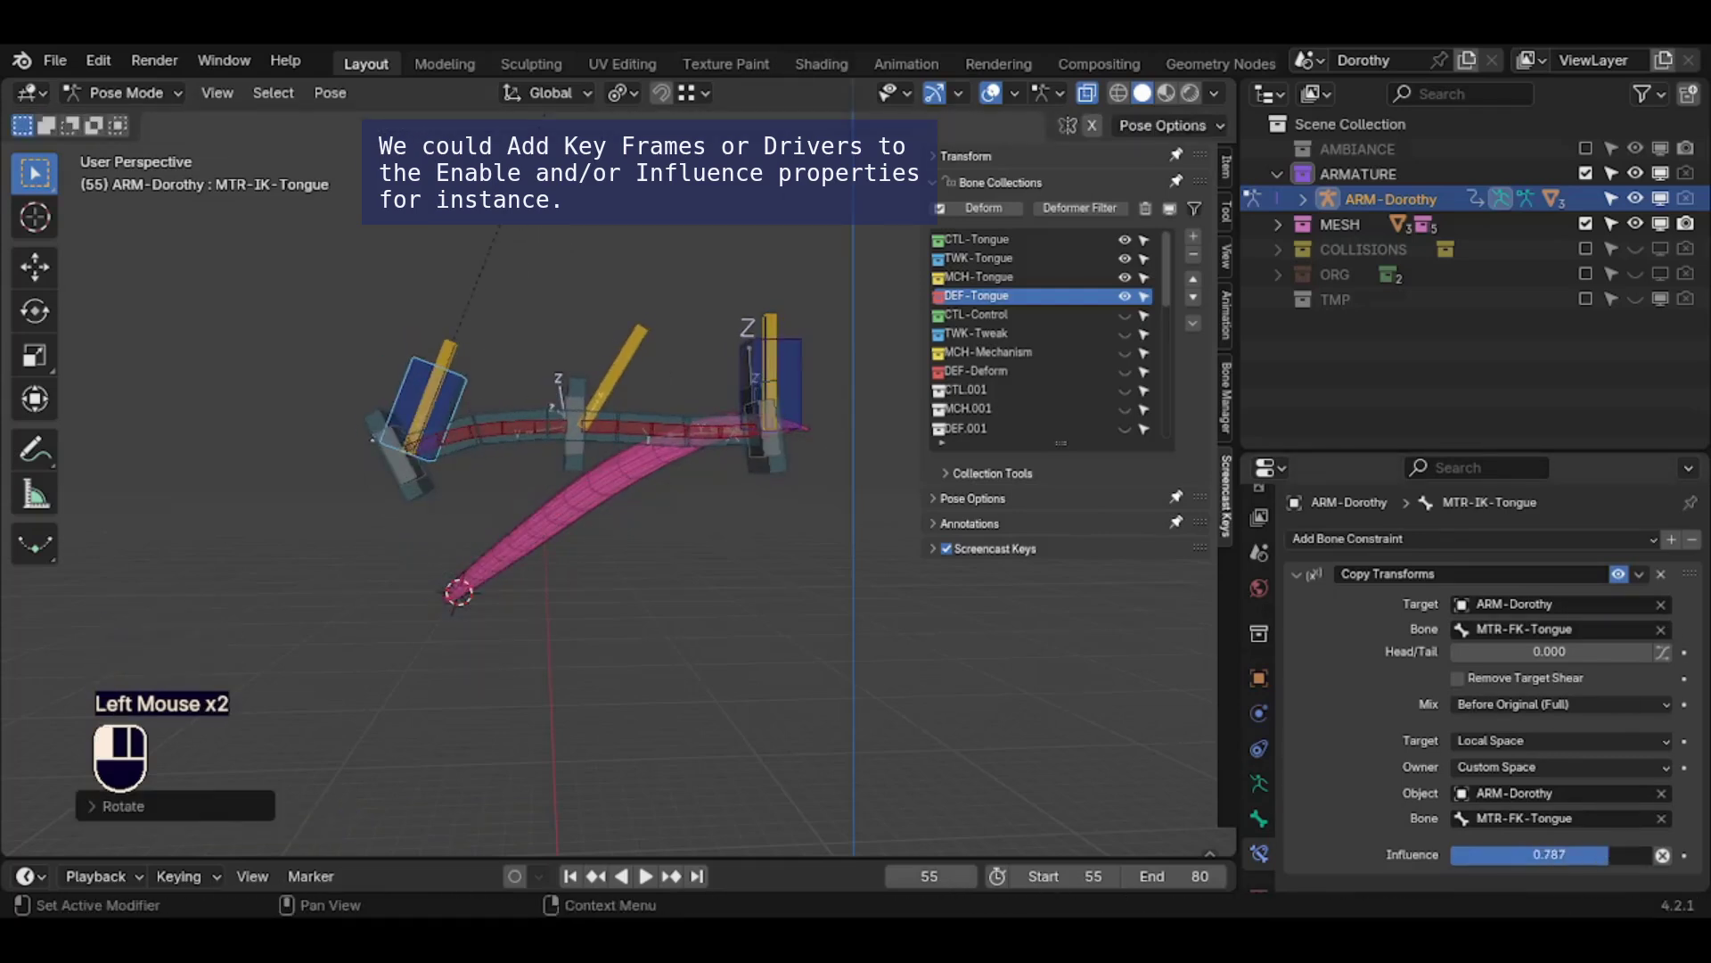
Switch the Copy Transforms constraint off and on, try different influence values, and clear all pose transforms
{"action": "left_click", "coordinate": [1622, 572]}
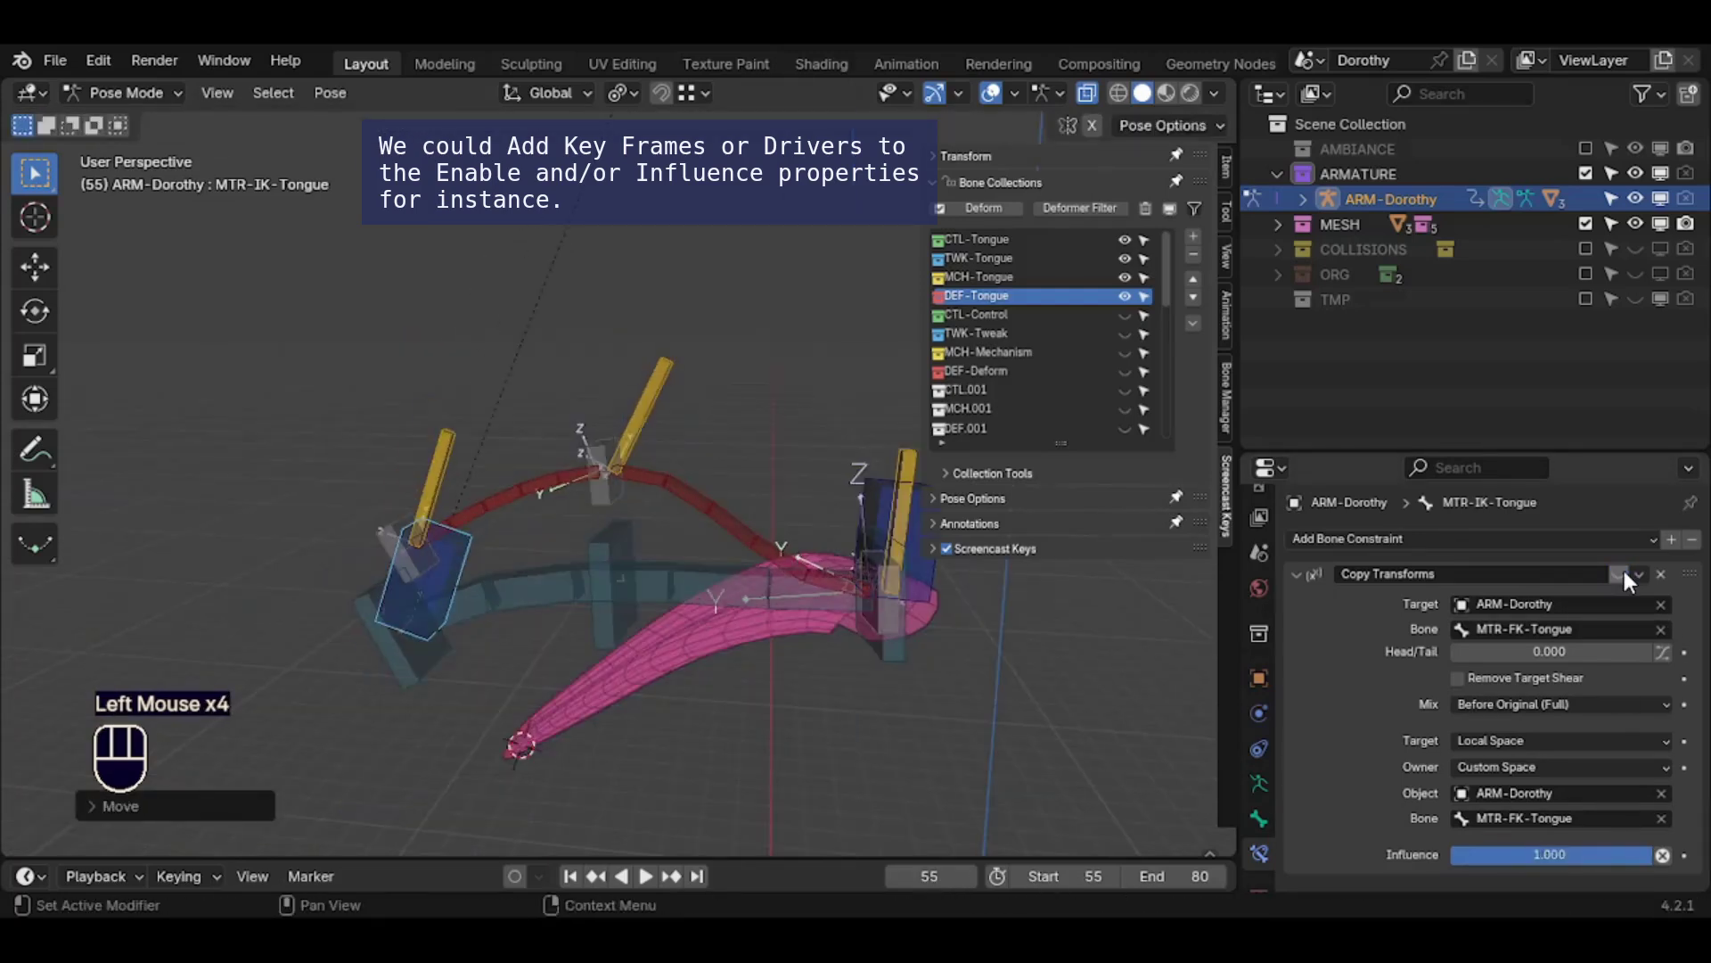
{"action": "left_click", "coordinate": [1622, 572]}
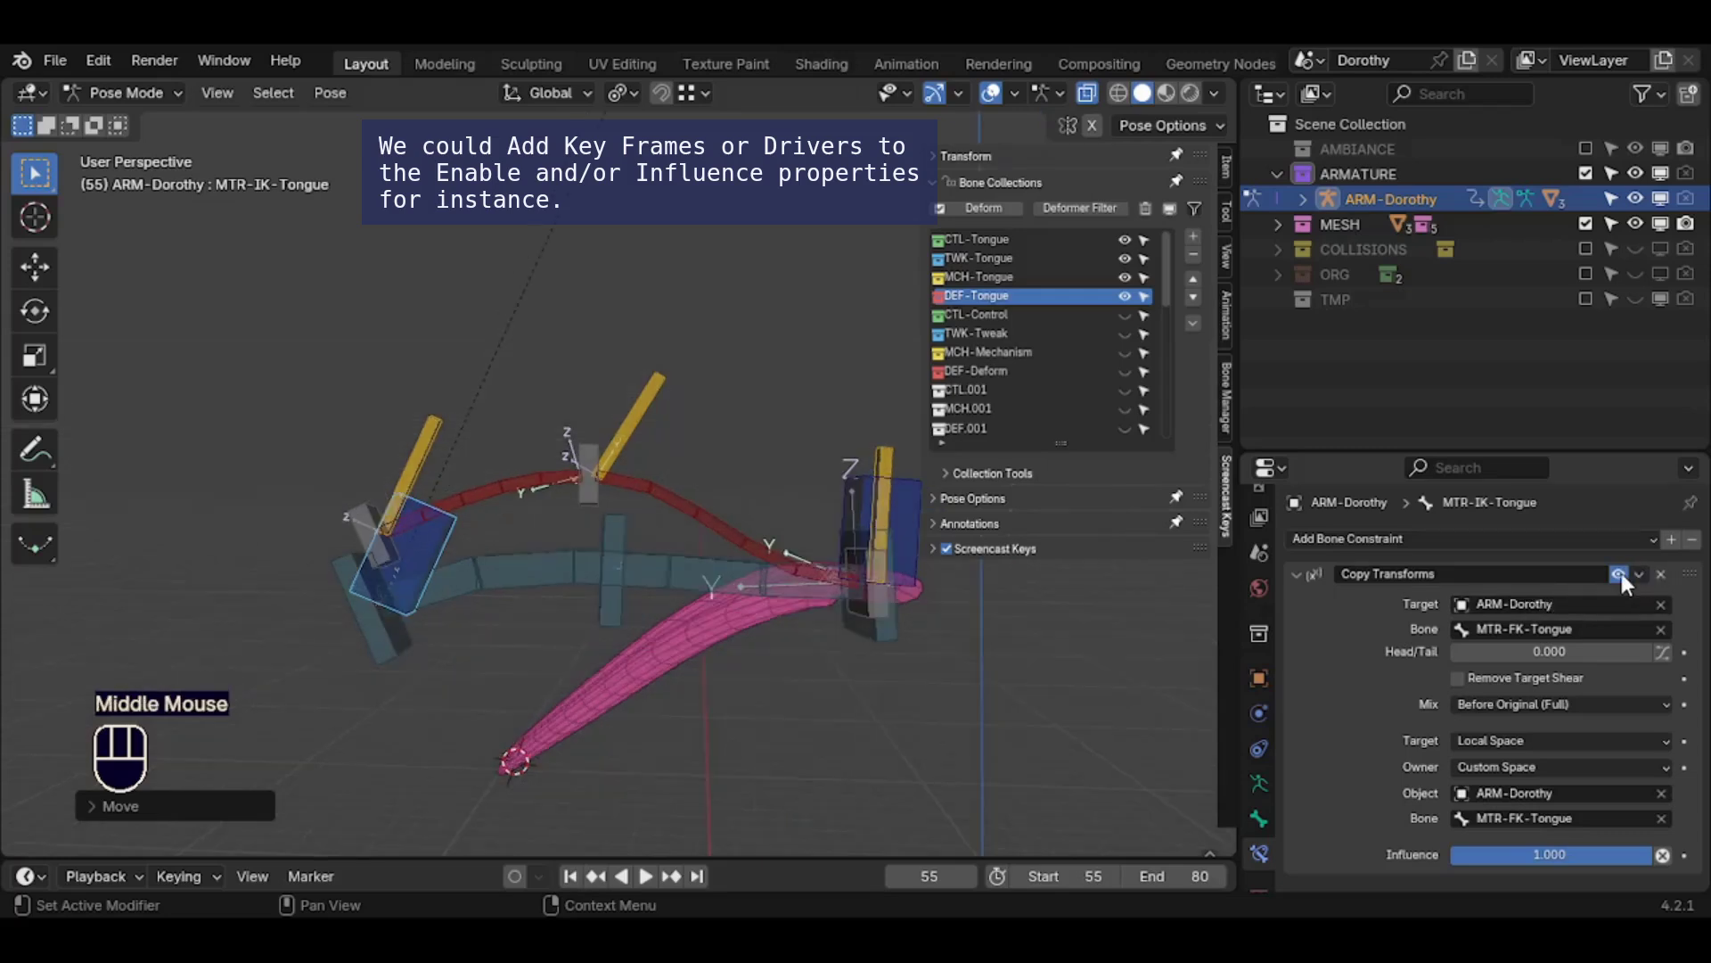
{"action": "left_click", "coordinate": [1620, 573]}
{"action": "left_click", "coordinate": [1618, 570]}
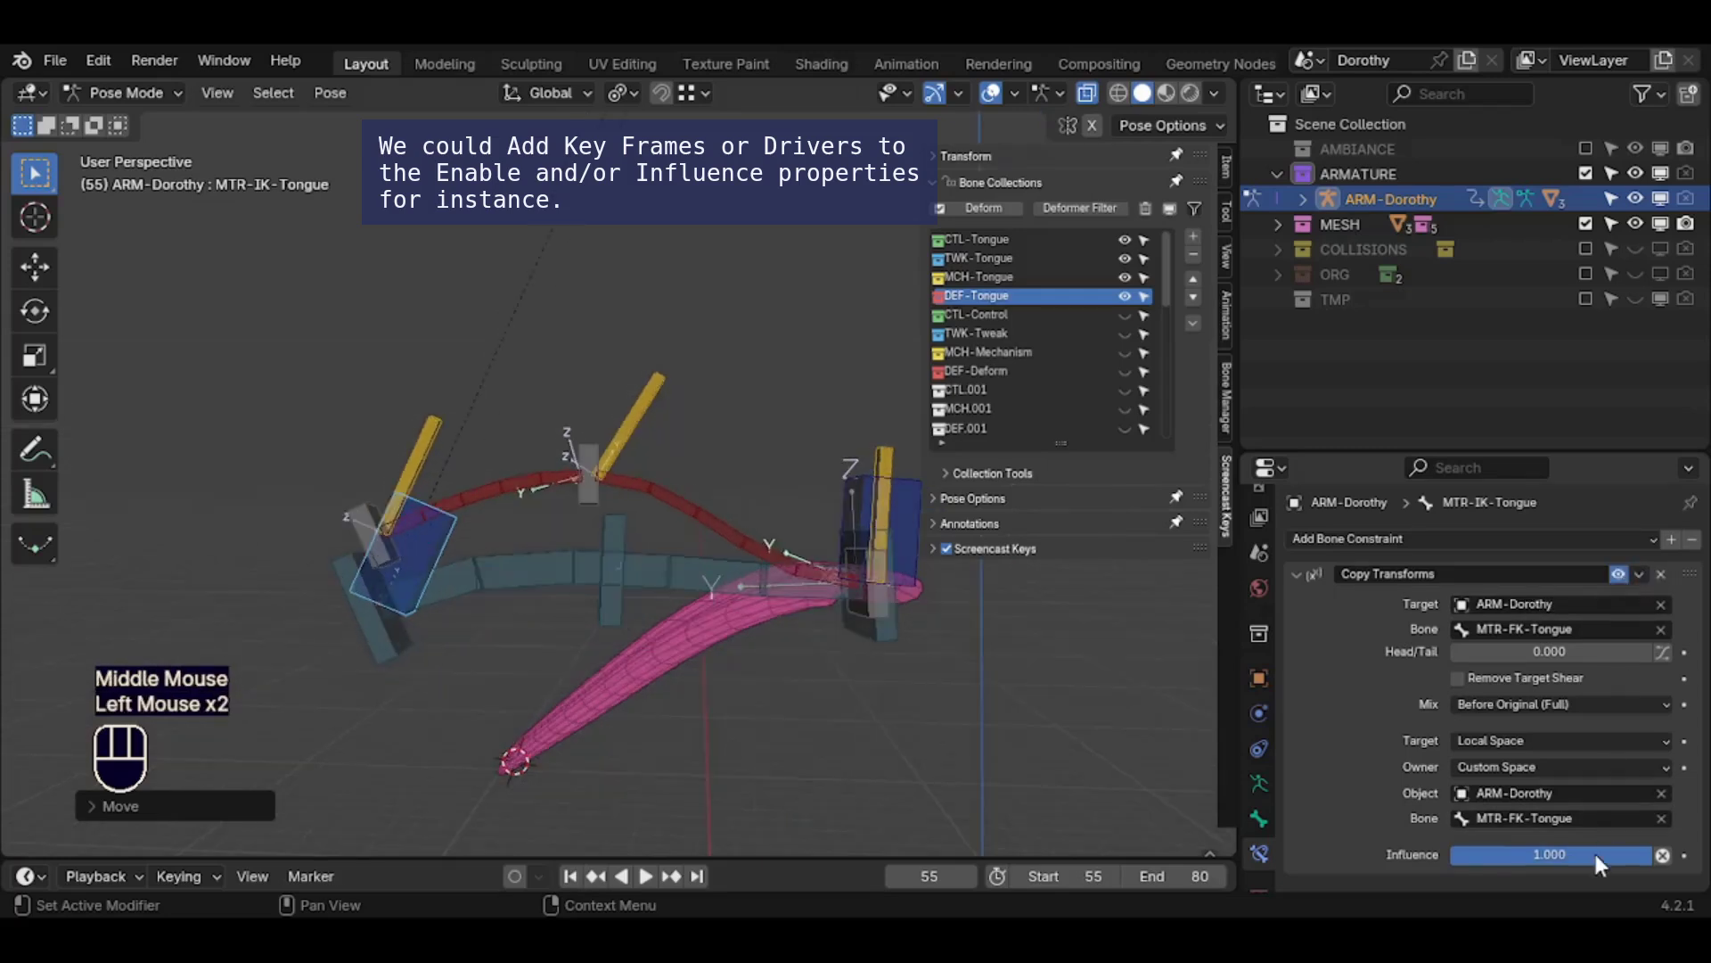
{"action": "left_click_drag", "start_coordinate": [1647, 856], "coordinate": [1523, 856]}
{"action": "key", "text": "a"}
{"action": "key", "text": "alt+q"}
{"action": "key", "text": "alt+q"}
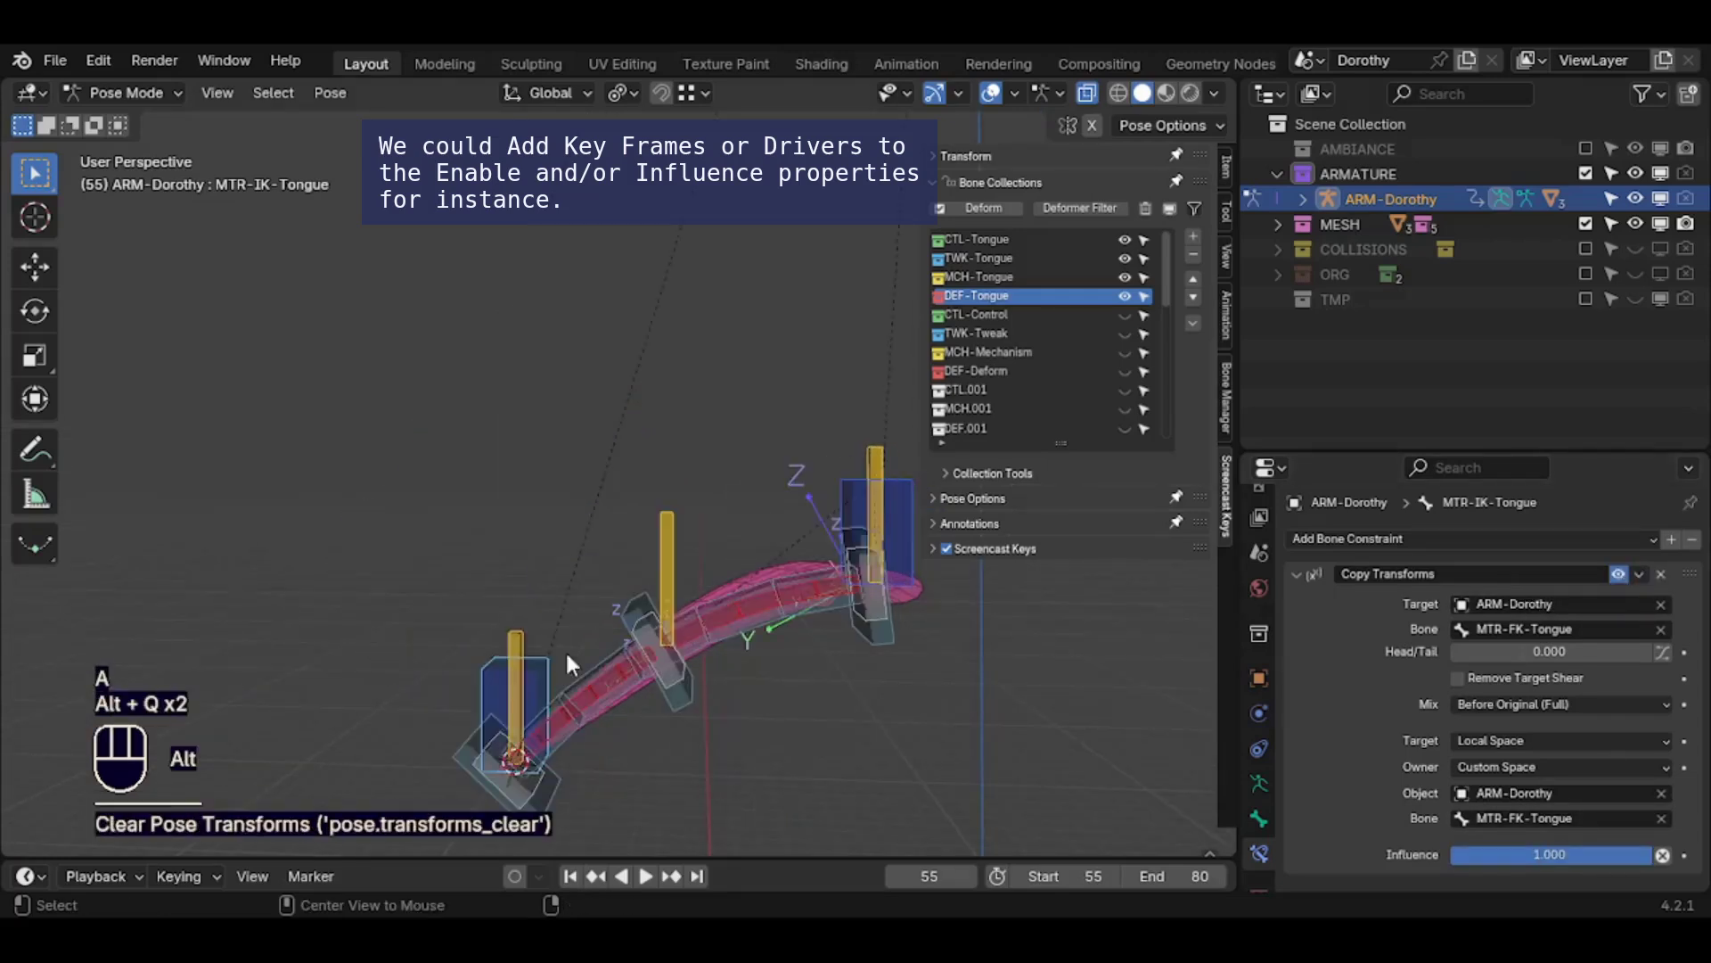
Raise MTR-IK-Tongue and rotate MTR-FK-Tongue twice to test both controls together
{"action": "middle_click_drag", "start_coordinate": [565, 649], "coordinate": [553, 521], "text": "shift"}
{"action": "left_click", "coordinate": [522, 571]}
{"action": "key", "text": "g"}
{"action": "left_click", "coordinate": [473, 348]}
{"action": "left_click", "coordinate": [881, 446]}
{"action": "key", "text": "r"}
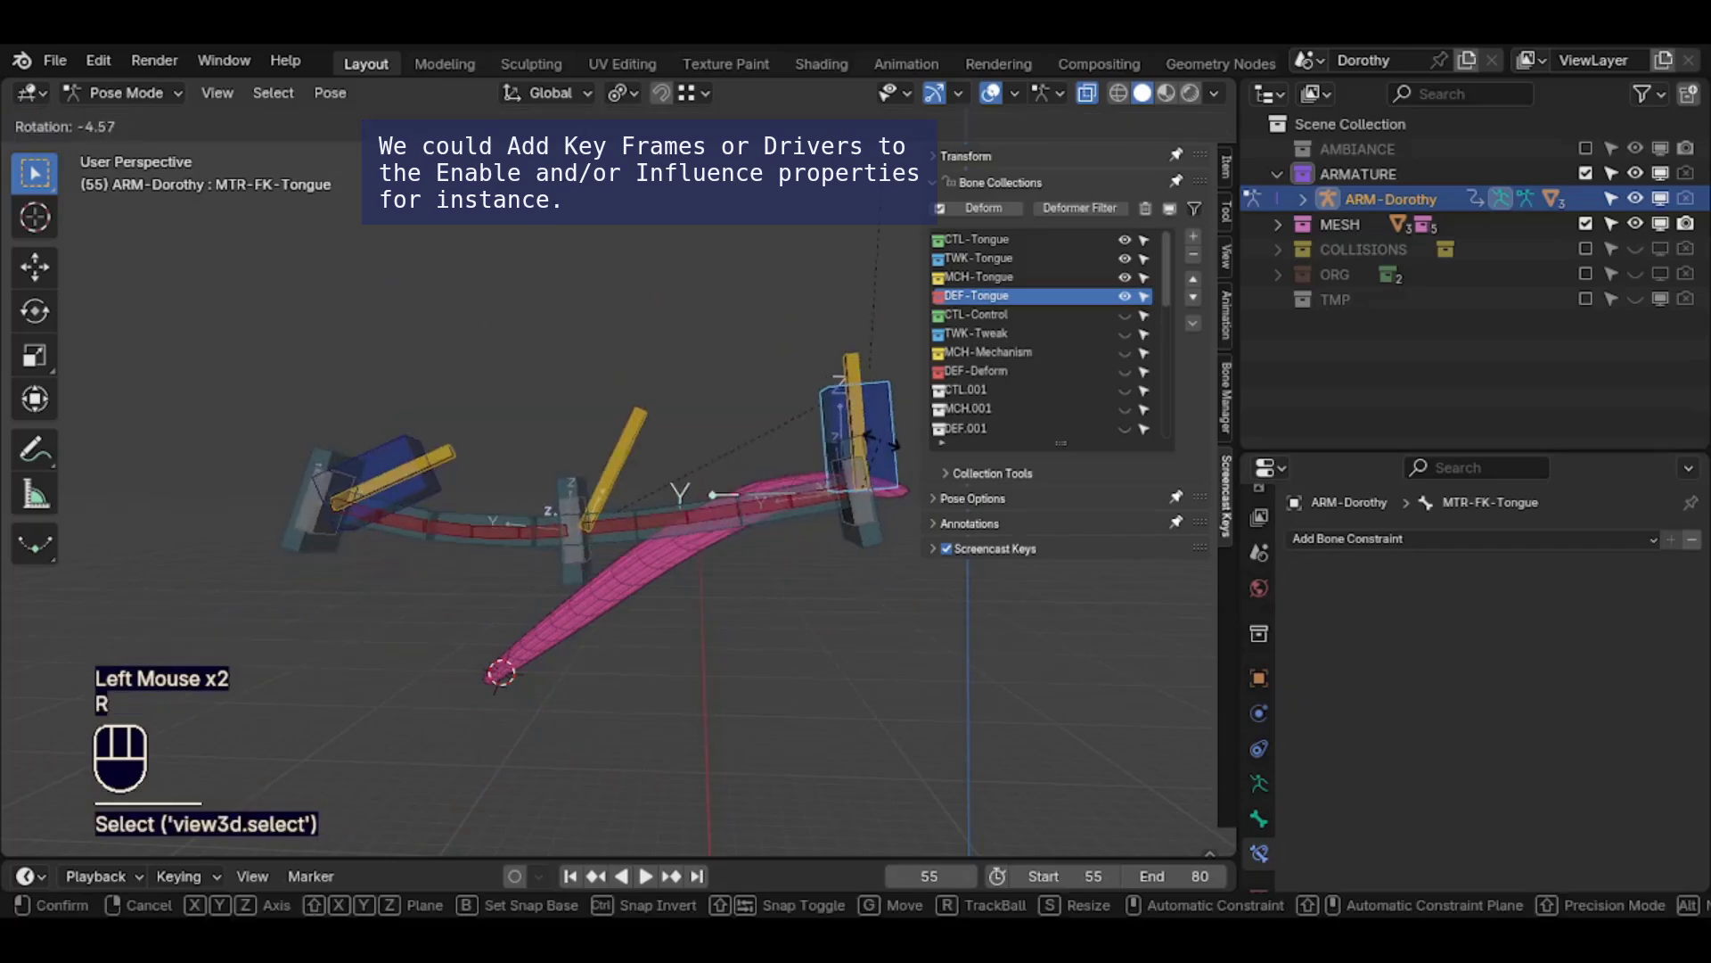
{"action": "left_click", "coordinate": [737, 616]}
{"action": "key", "text": "r"}
{"action": "left_click", "coordinate": [683, 591]}
Move and rotate MTR-IK-Tongue alternately to test the tongue's bending on top of the rotated MTR-FK-Tongue
{"action": "left_click", "coordinate": [374, 524]}
{"action": "key", "text": "g"}
{"action": "left_click", "coordinate": [472, 339]}
{"action": "key", "text": "r"}
{"action": "left_click", "coordinate": [532, 245]}
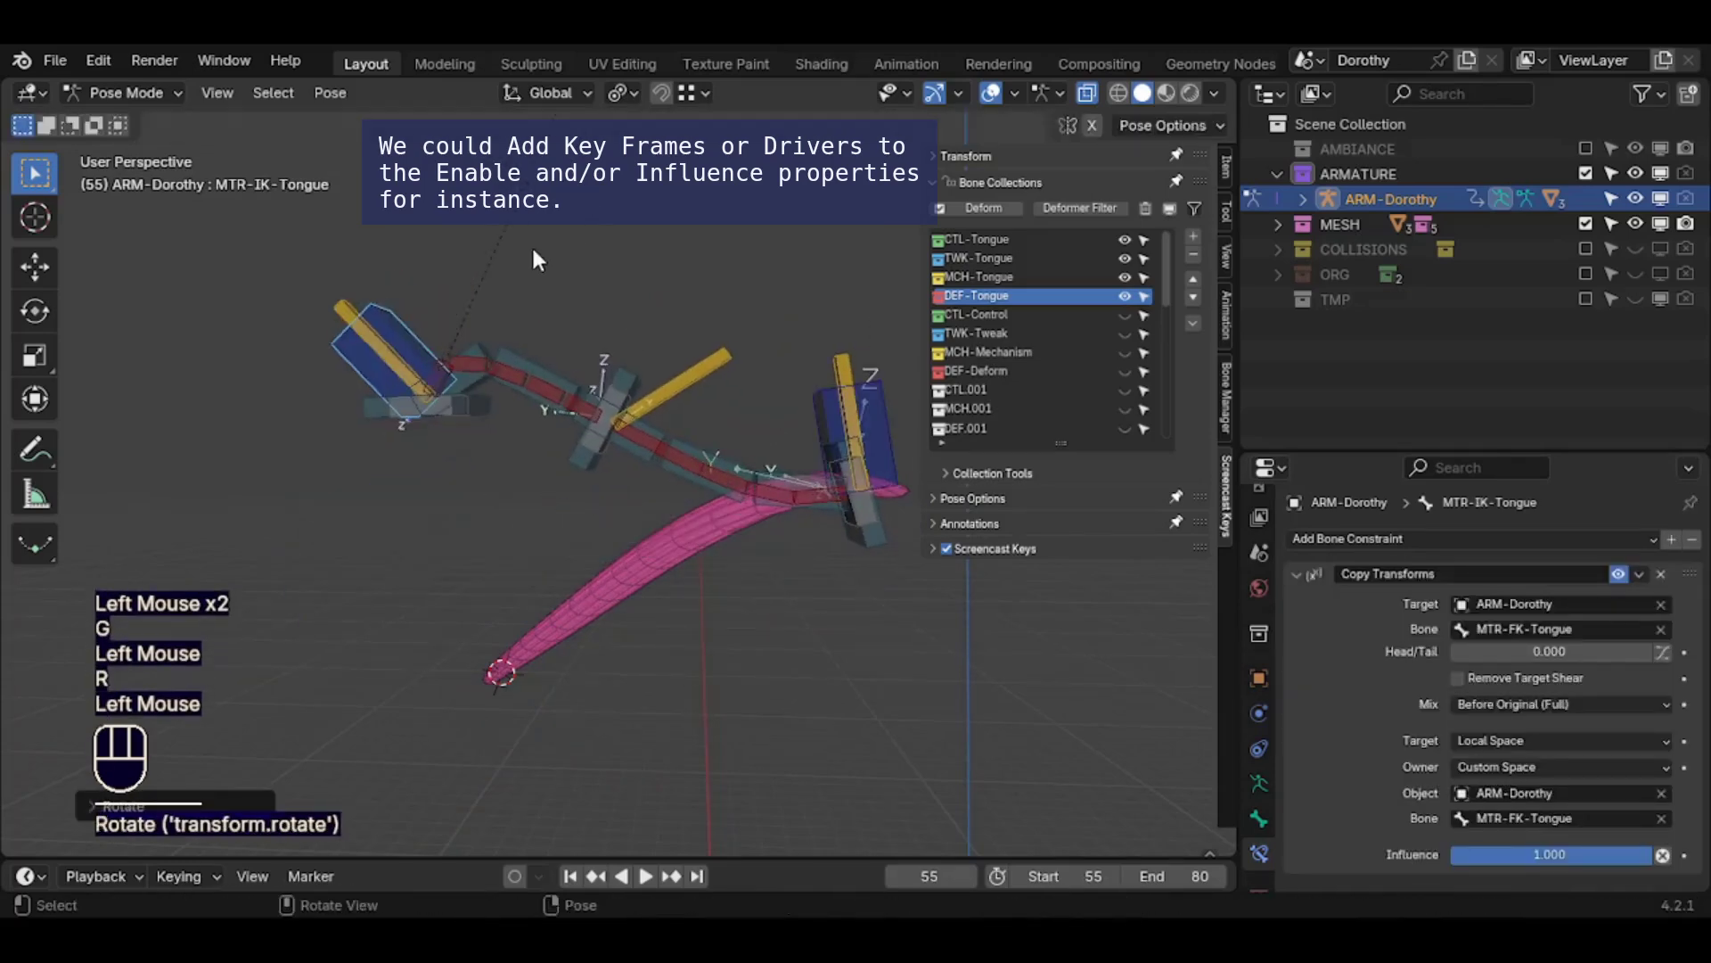
{"action": "key", "text": "g"}
{"action": "left_click", "coordinate": [627, 241]}
{"action": "key", "text": "r"}
{"action": "left_click", "coordinate": [586, 533]}
{"action": "key", "text": "g"}
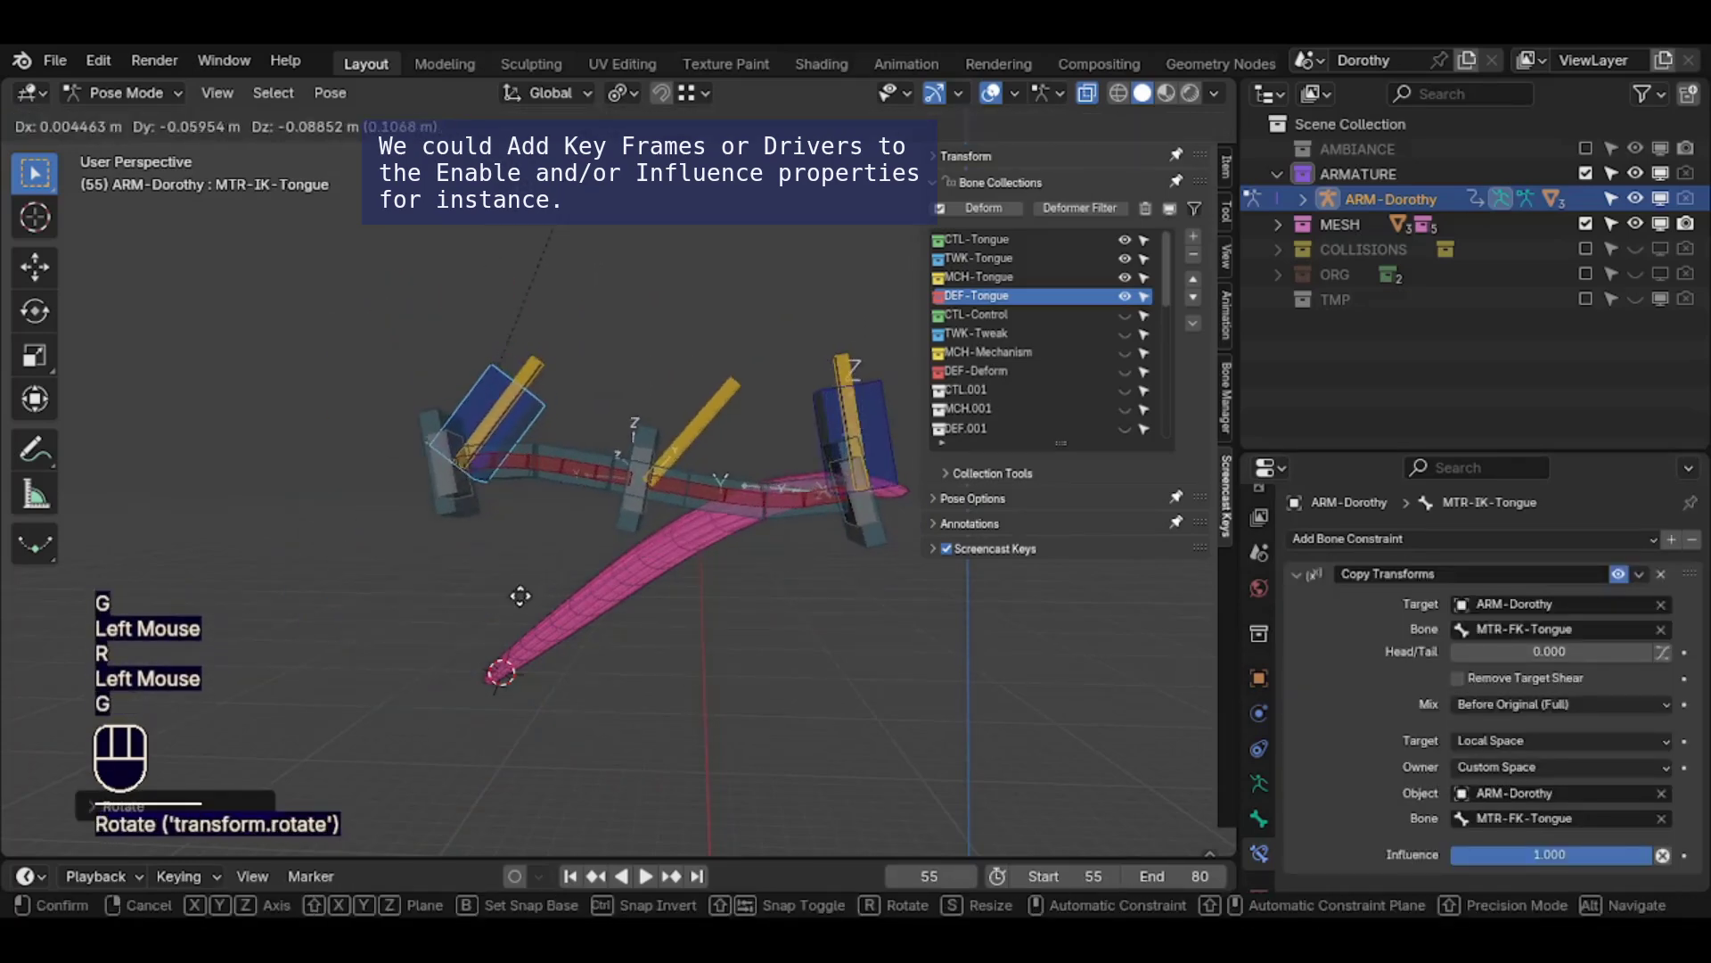
{"action": "left_click", "coordinate": [429, 646]}
Finish moving MTR-IK-Tongue and rotate MTR-FK-Tongue to test how both controls combine
{"action": "left_click", "coordinate": [863, 437]}
{"action": "left_click", "coordinate": [443, 457]}
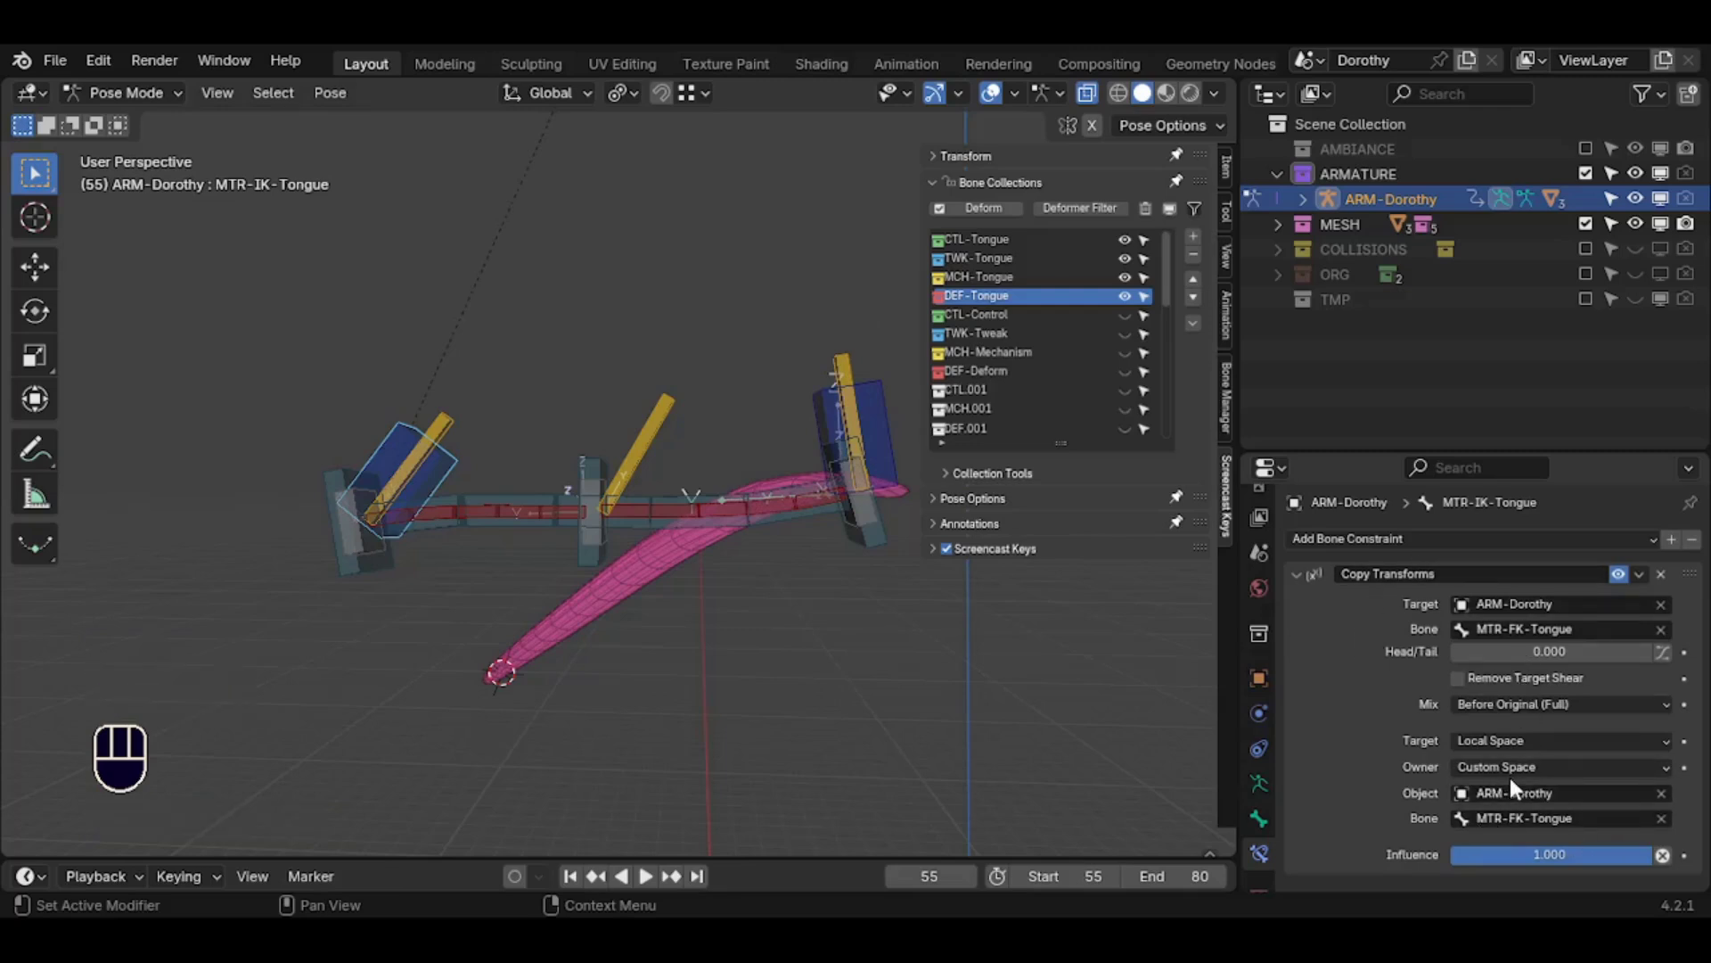
{"action": "left_click", "coordinate": [884, 391]}
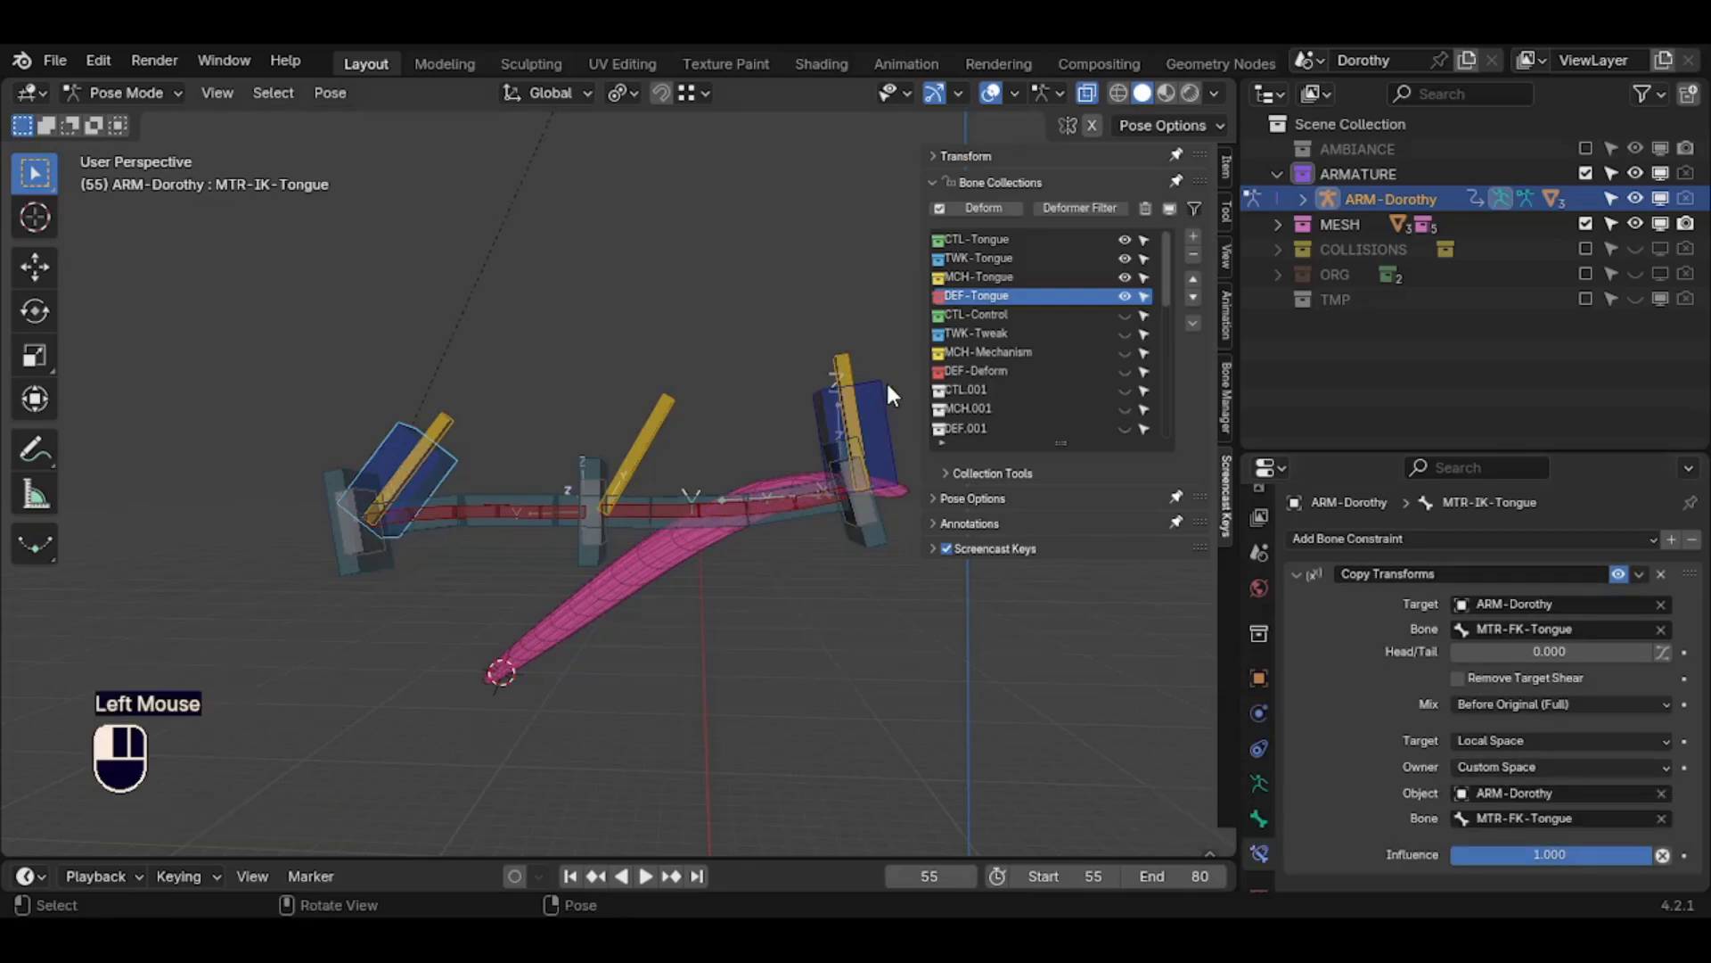
{"action": "key", "text": "r"}
{"action": "left_click", "coordinate": [870, 401]}
Rotate MTR-FK-Tongue around the global Z axis, and rotate it once more freely from another viewpoint
{"action": "middle_click_drag", "start_coordinate": [870, 401], "coordinate": [880, 654]}
{"action": "key", "text": "r"}
{"action": "key", "text": "z"}
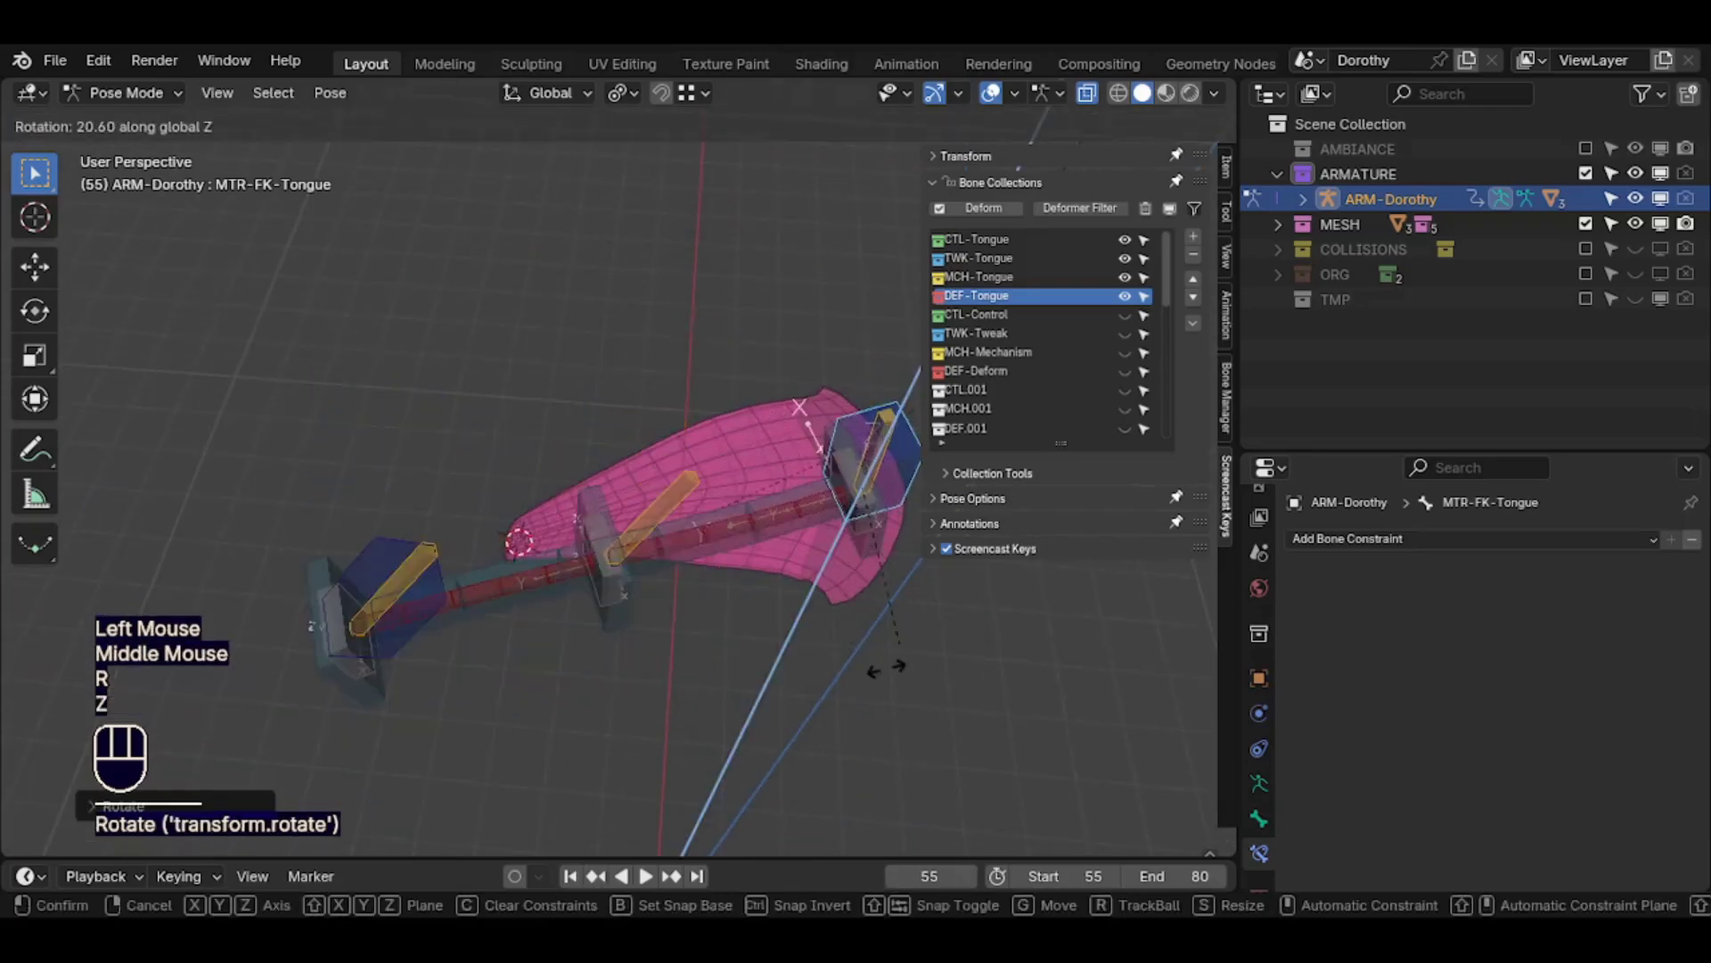
{"action": "left_click", "coordinate": [713, 588]}
{"action": "middle_click_drag", "start_coordinate": [712, 585], "coordinate": [748, 437]}
{"action": "key", "text": "r"}
{"action": "left_click", "coordinate": [700, 359]}
Clear the pose transforms of all tongue bones and select DEF-Tongue.002
{"action": "key", "text": "a"}
{"action": "key", "text": "alt+q"}
{"action": "key", "text": "alt+q"}
{"action": "left_click", "coordinate": [707, 361]}
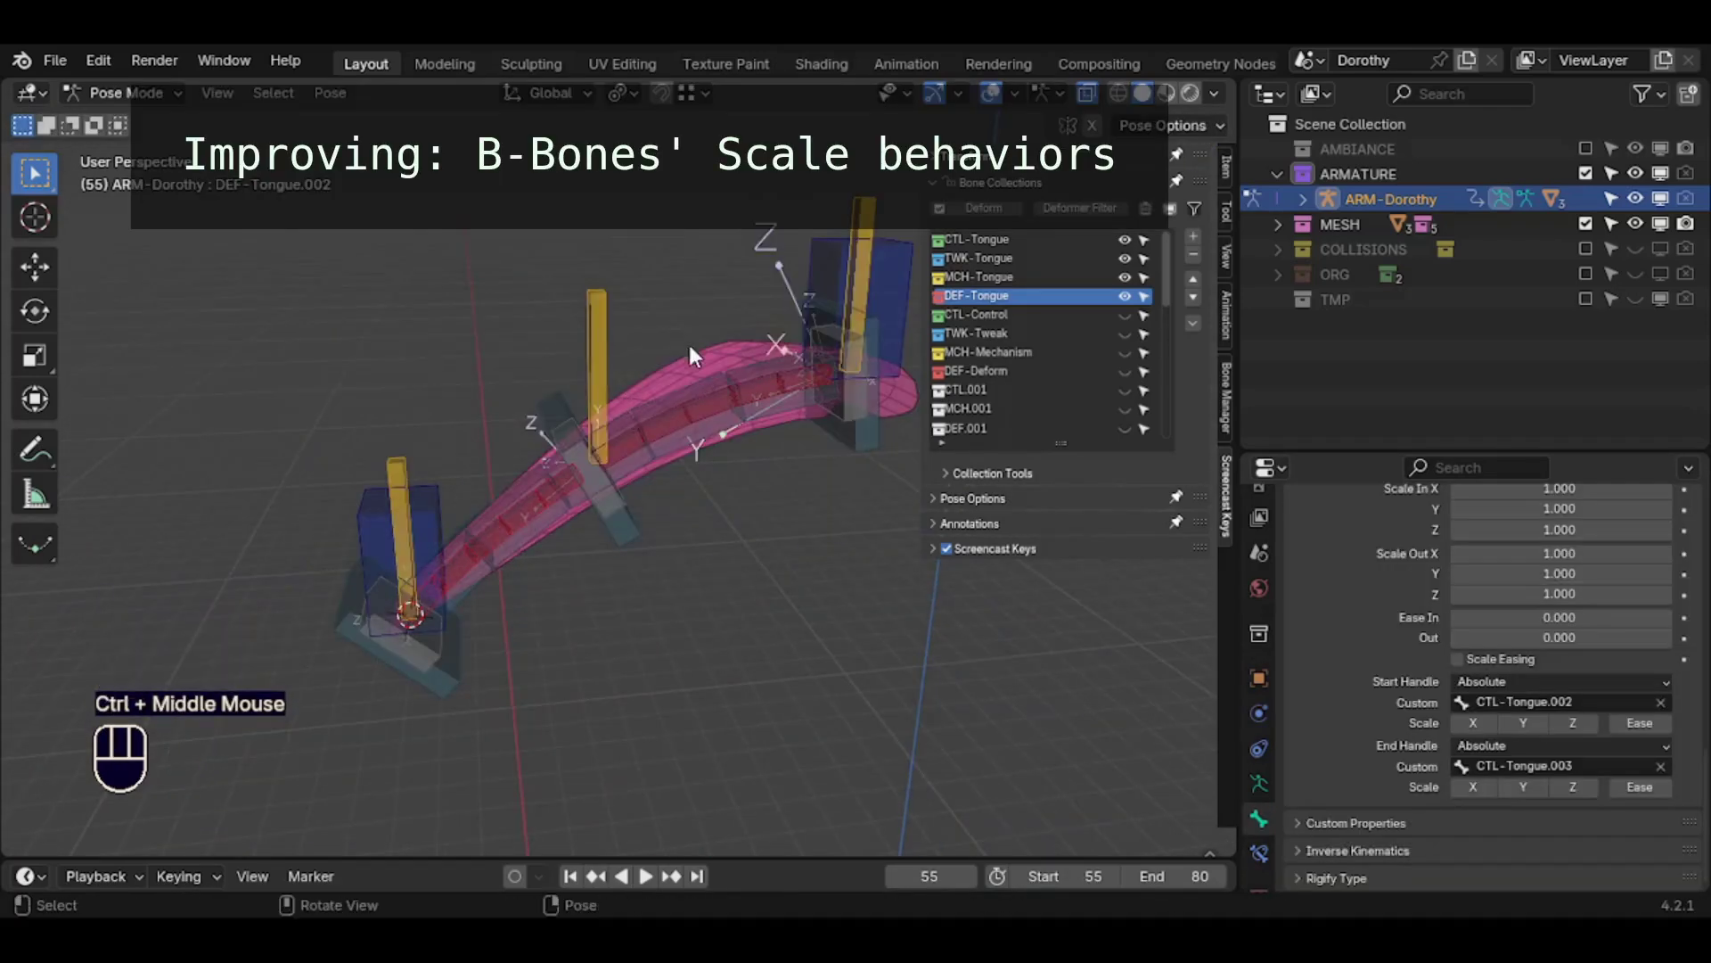
Move MTR-FK-Tongue and try scaling it to test how the bendy bones react
{"action": "left_click", "coordinate": [878, 304]}
{"action": "key", "text": "g"}
{"action": "left_click", "coordinate": [795, 287]}
{"action": "key", "text": "s"}
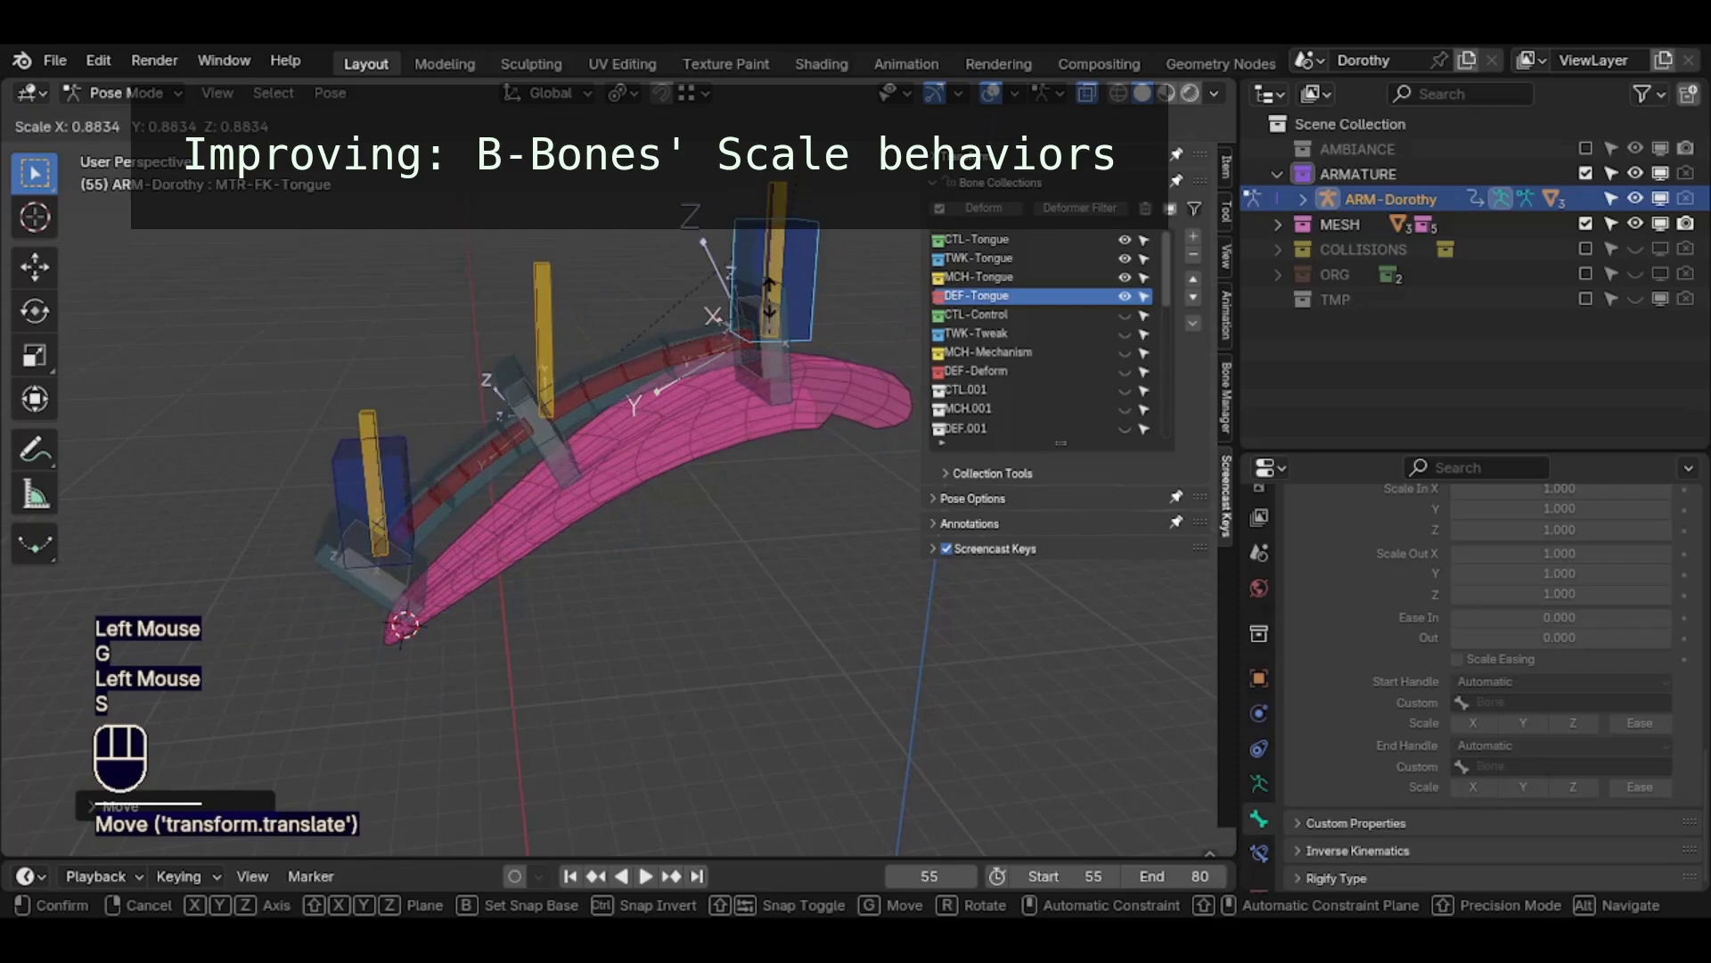
{"action": "key", "text": "Escape"}
{"action": "scroll", "coordinate": [774, 321], "scroll_direction": "down", "scroll_amount": 2}
{"action": "key", "text": "s"}
{"action": "key", "text": "Escape"}
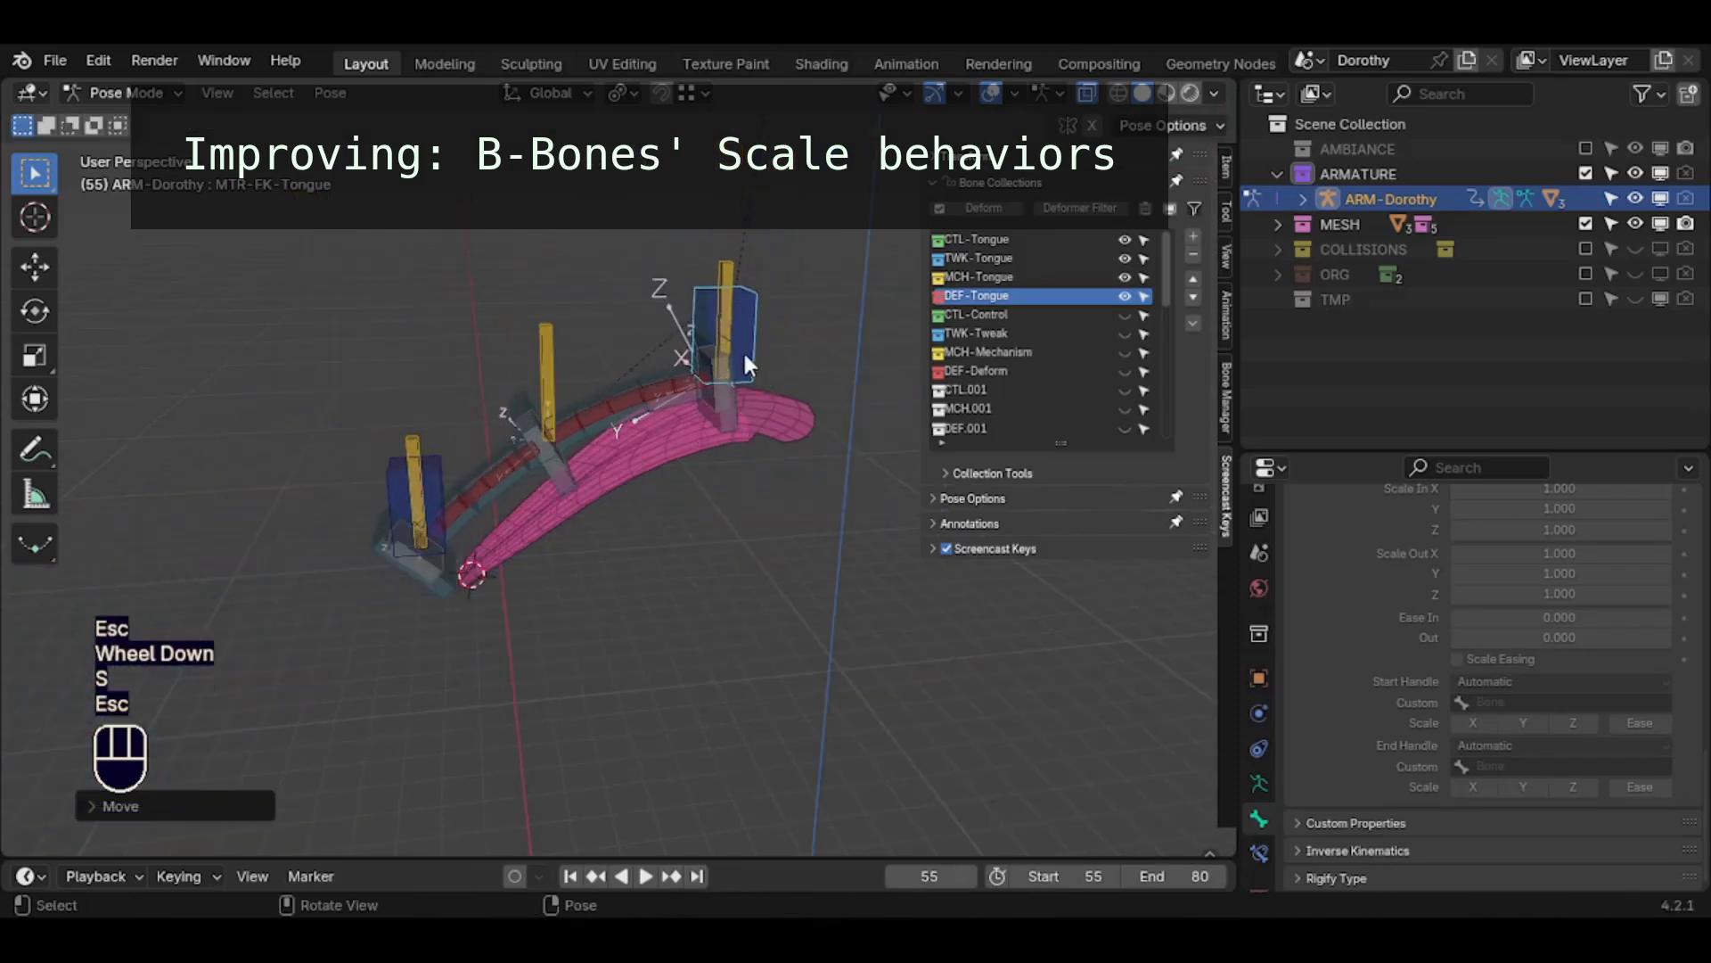
{"action": "key", "text": "g"}
{"action": "key", "text": "Escape"}
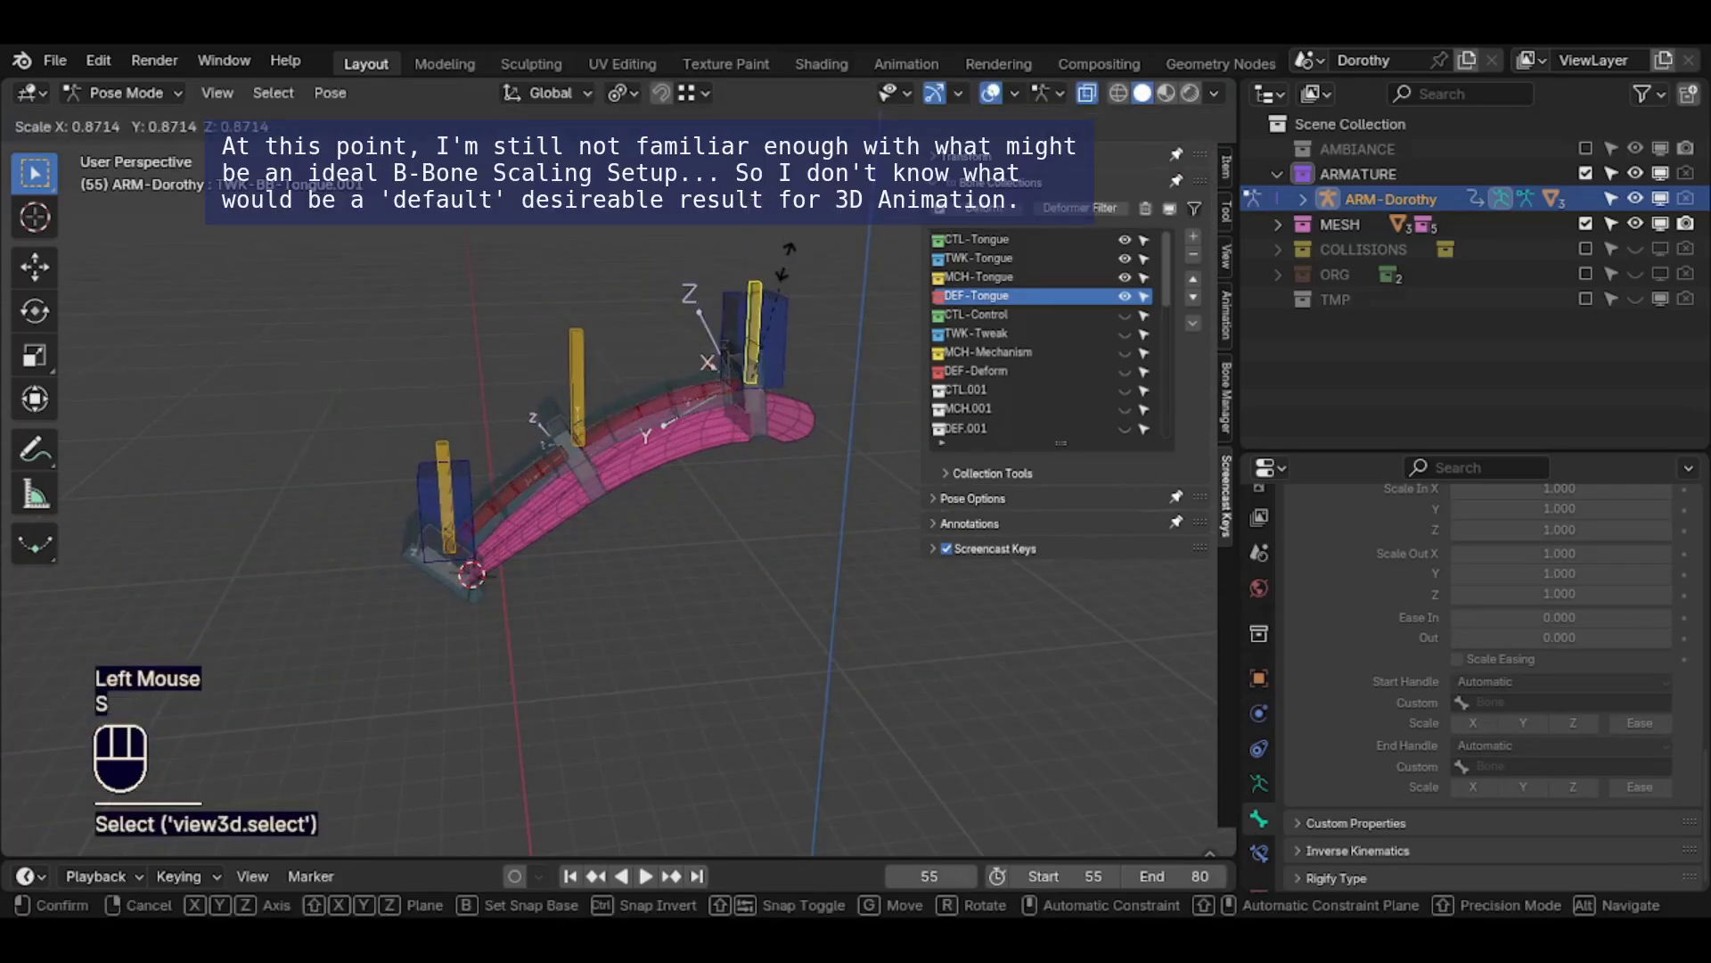
Try scaling the tweak bones TWK-BB-Tongue.001 and TWK-BB-Tongue.002, cancelling each trial
{"action": "key", "text": "Escape"}
{"action": "left_click", "coordinate": [584, 366]}
{"action": "key", "text": "s"}
{"action": "key", "text": "Escape"}
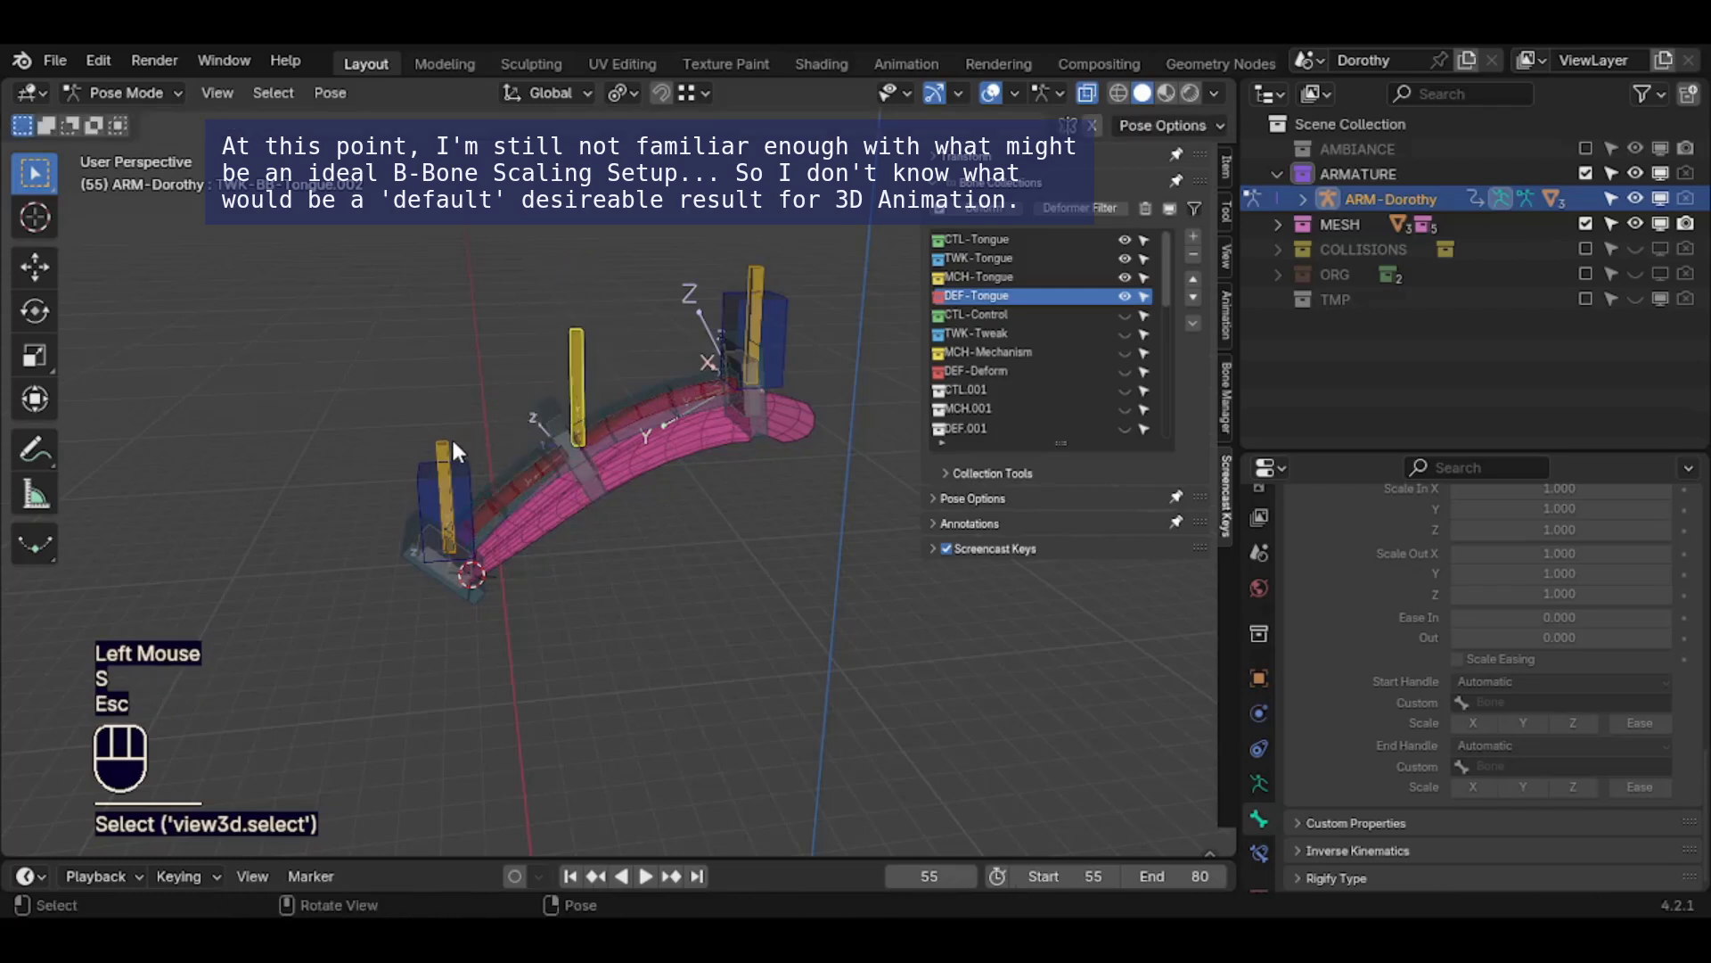
Move TWK-BB-Tongue.003 at the tongue's tip and try scaling it
{"action": "left_click", "coordinate": [451, 436]}
{"action": "key", "text": "g"}
{"action": "left_click", "coordinate": [473, 356]}
{"action": "key", "text": "s"}
{"action": "key", "text": "Escape"}
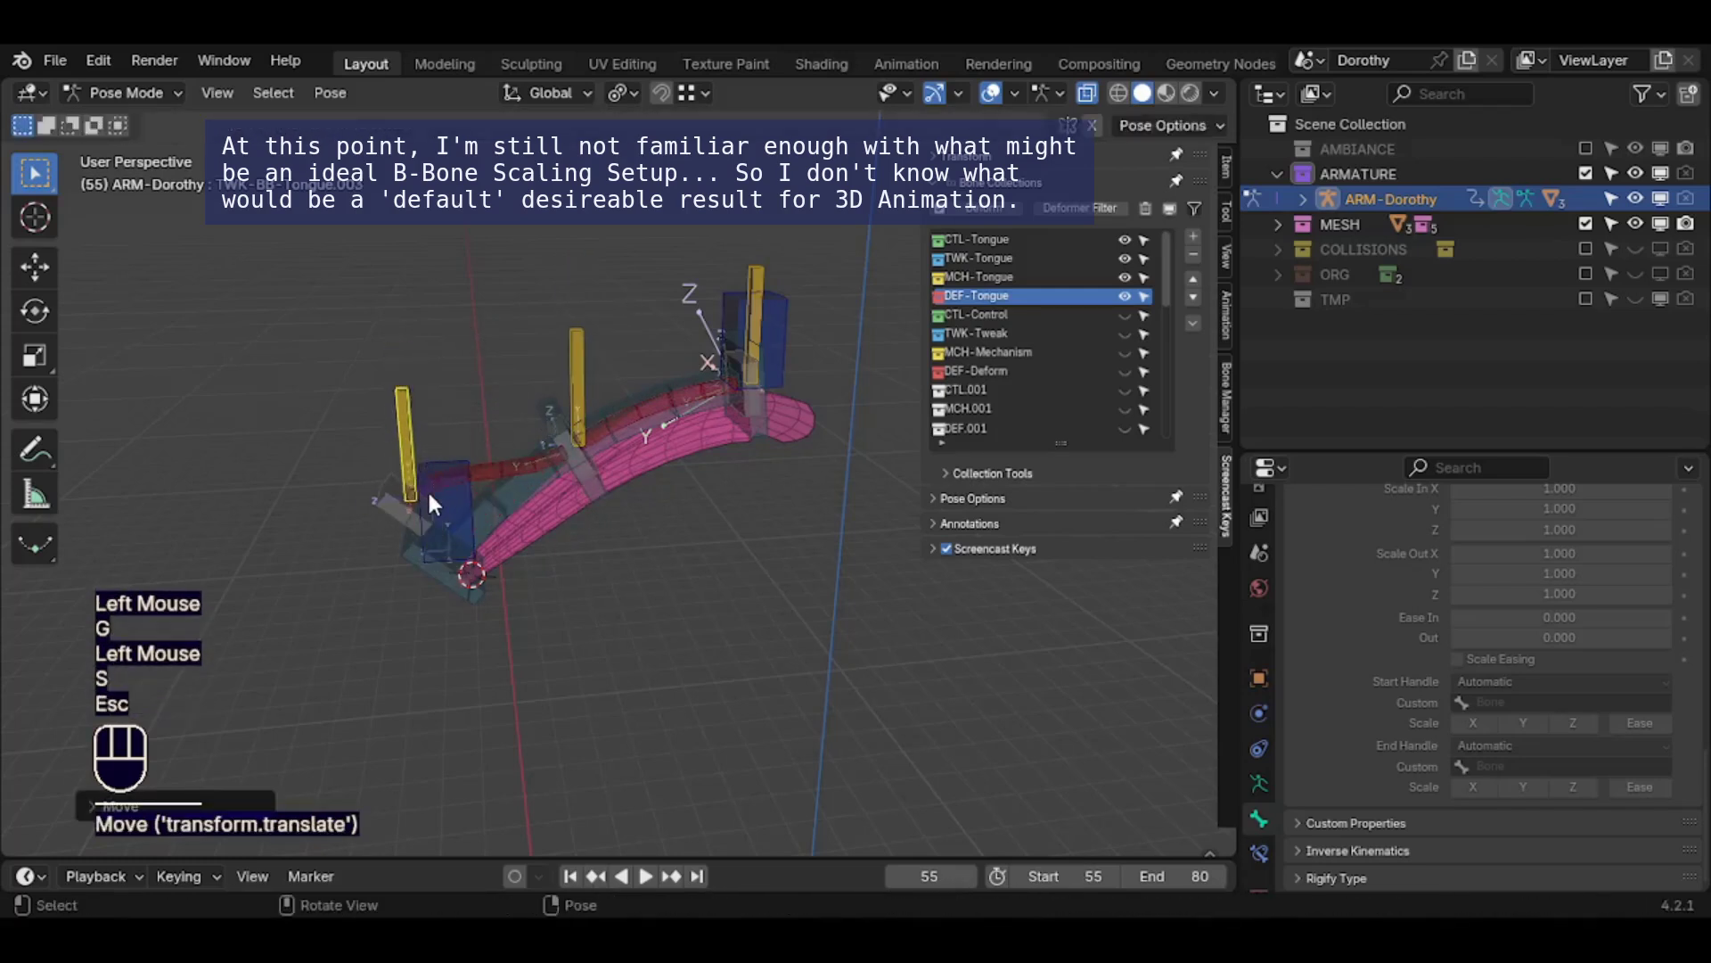
Try scaling MTR-IK-Tongue and move it slightly
{"action": "left_click", "coordinate": [478, 501]}
{"action": "key", "text": "s"}
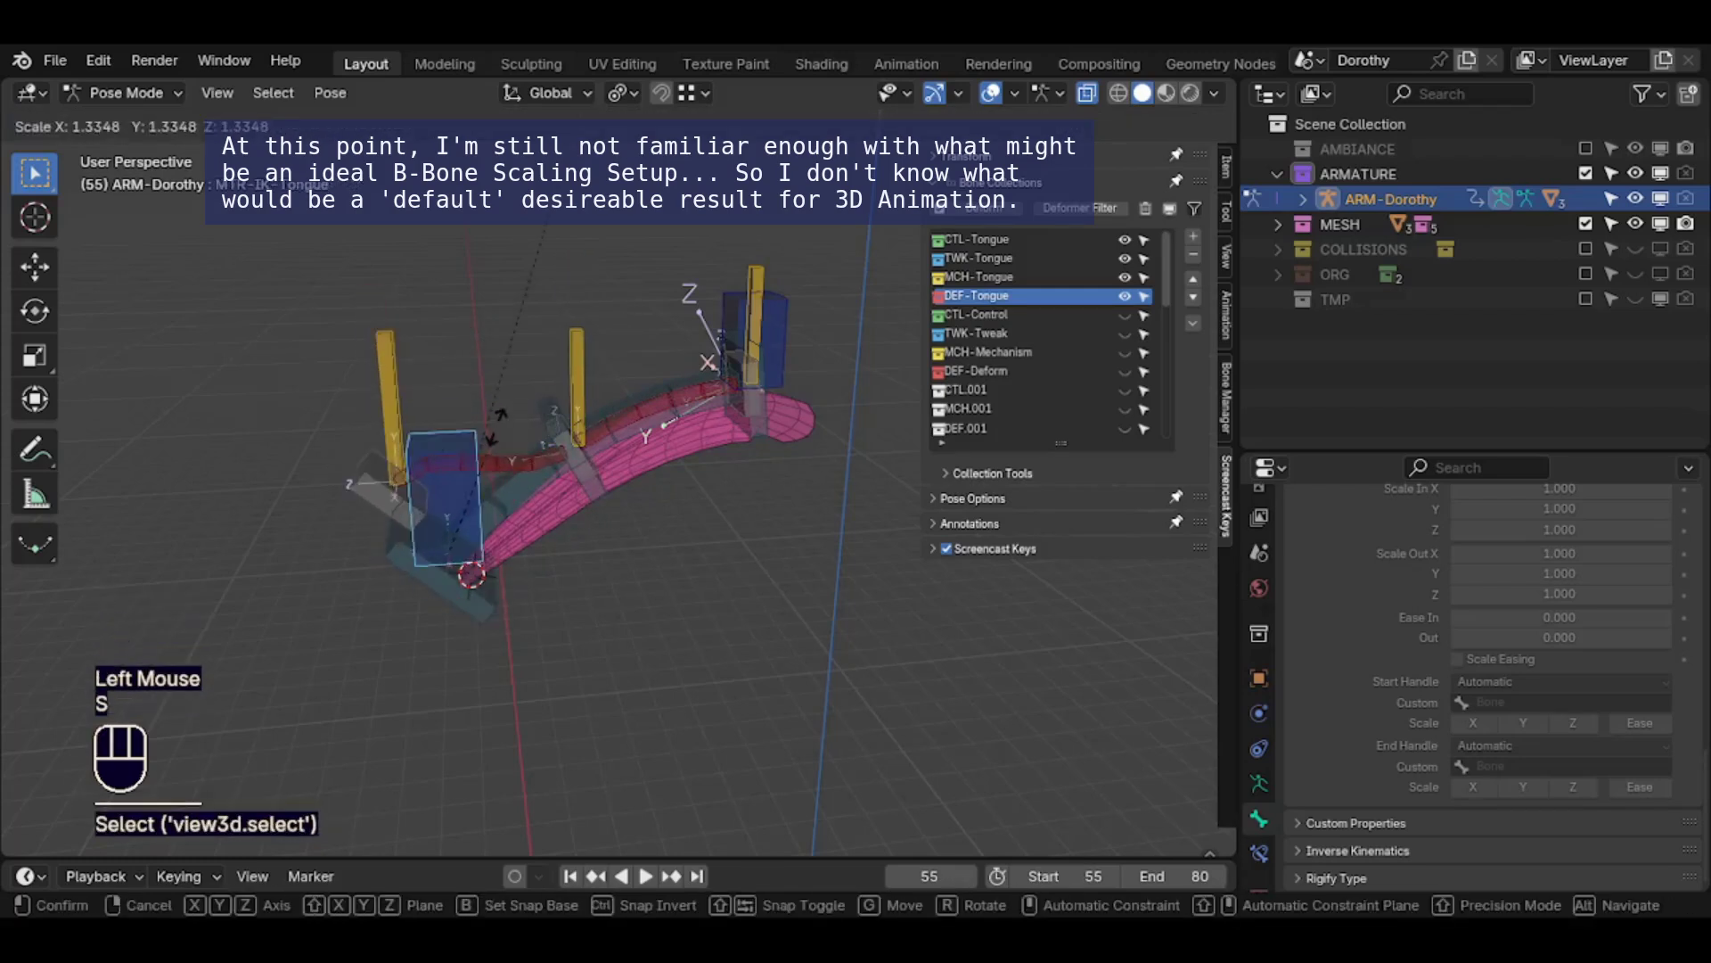
{"action": "key", "text": "Escape"}
{"action": "key", "text": "g"}
{"action": "left_click", "coordinate": [496, 460]}
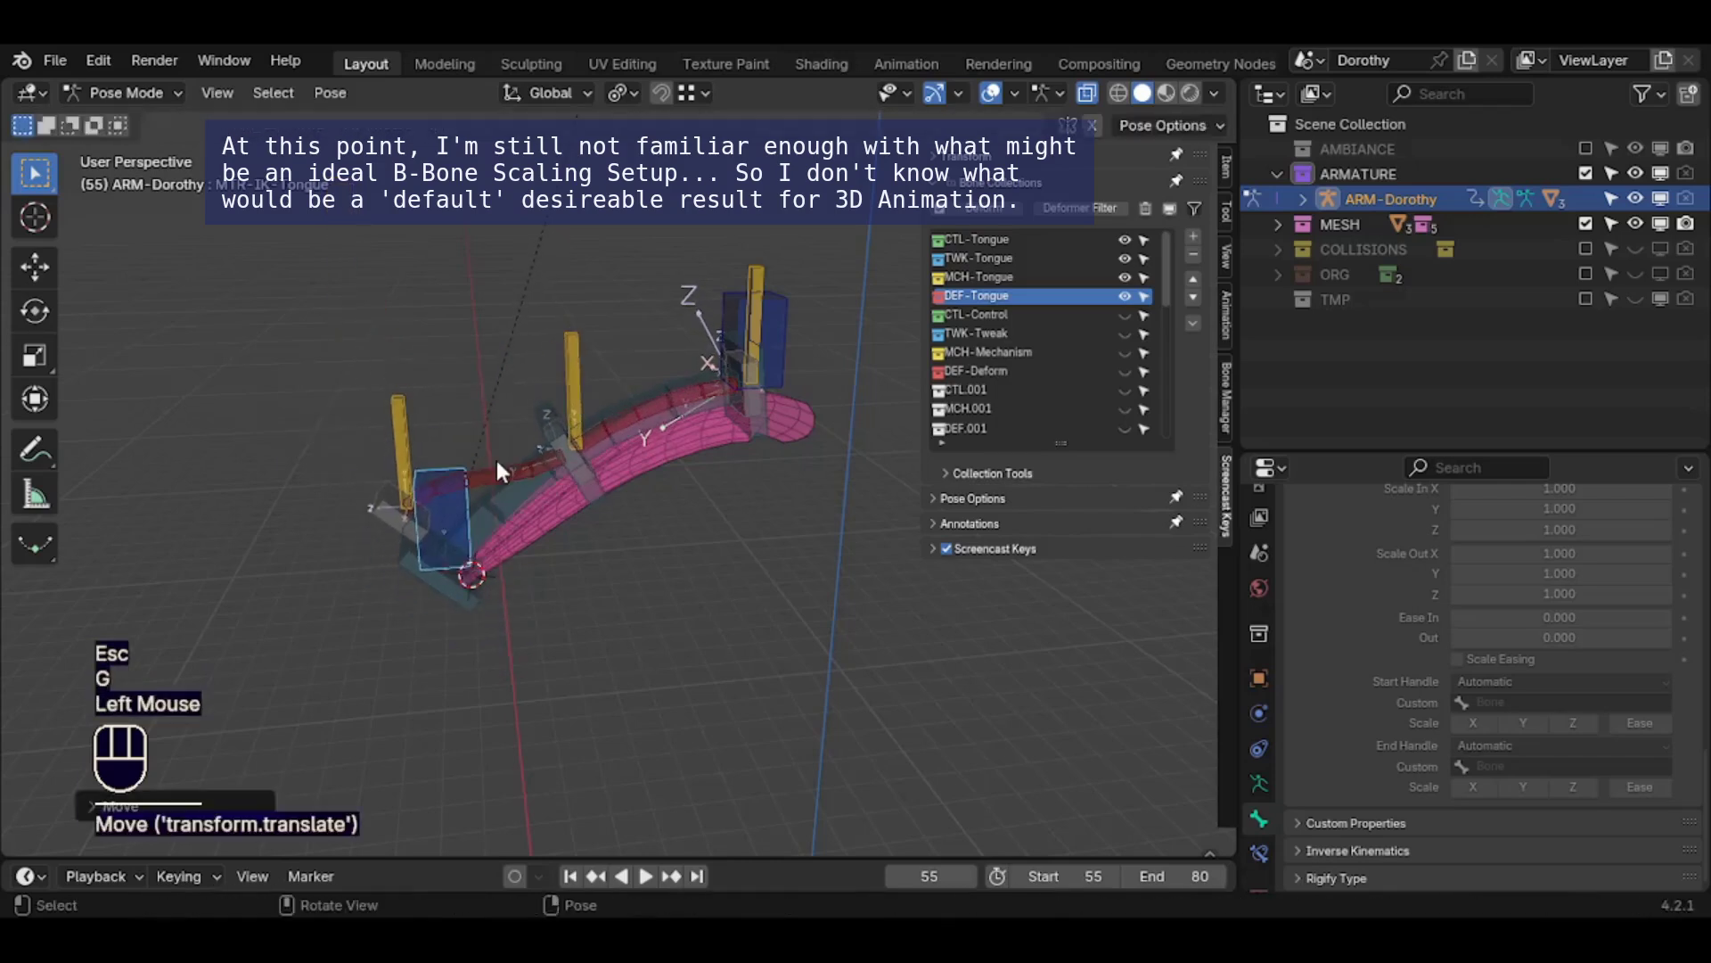
Reset all tongue bones to their rest pose
{"action": "key", "text": "a"}
{"action": "key", "text": "alt+q"}
{"action": "key", "text": "alt+q"}
{"action": "scroll", "coordinate": [531, 526], "scroll_direction": "up", "scroll_amount": 2}
Select MCH-BB-Tongue and both DEF-Tongue bones, and hide the CTL-Tongue and TWK-Tongue bone collections
{"action": "left_click", "coordinate": [679, 451]}
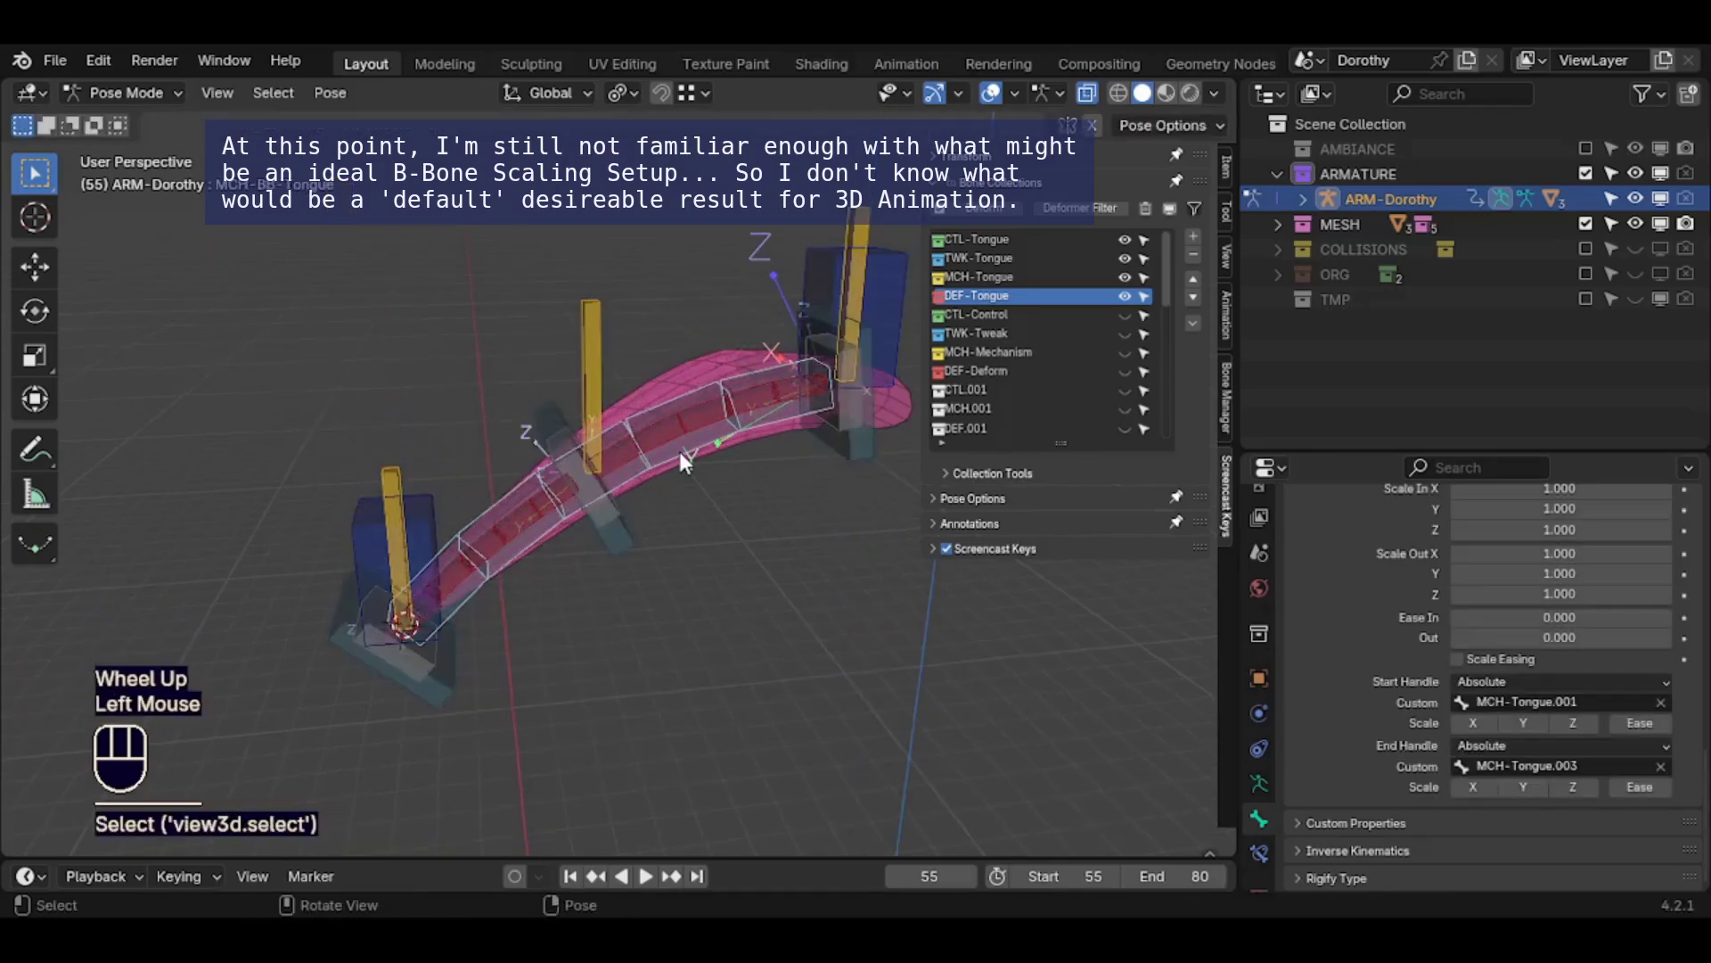
{"action": "left_click", "coordinate": [666, 426]}
{"action": "left_click", "coordinate": [540, 513], "text": "shift"}
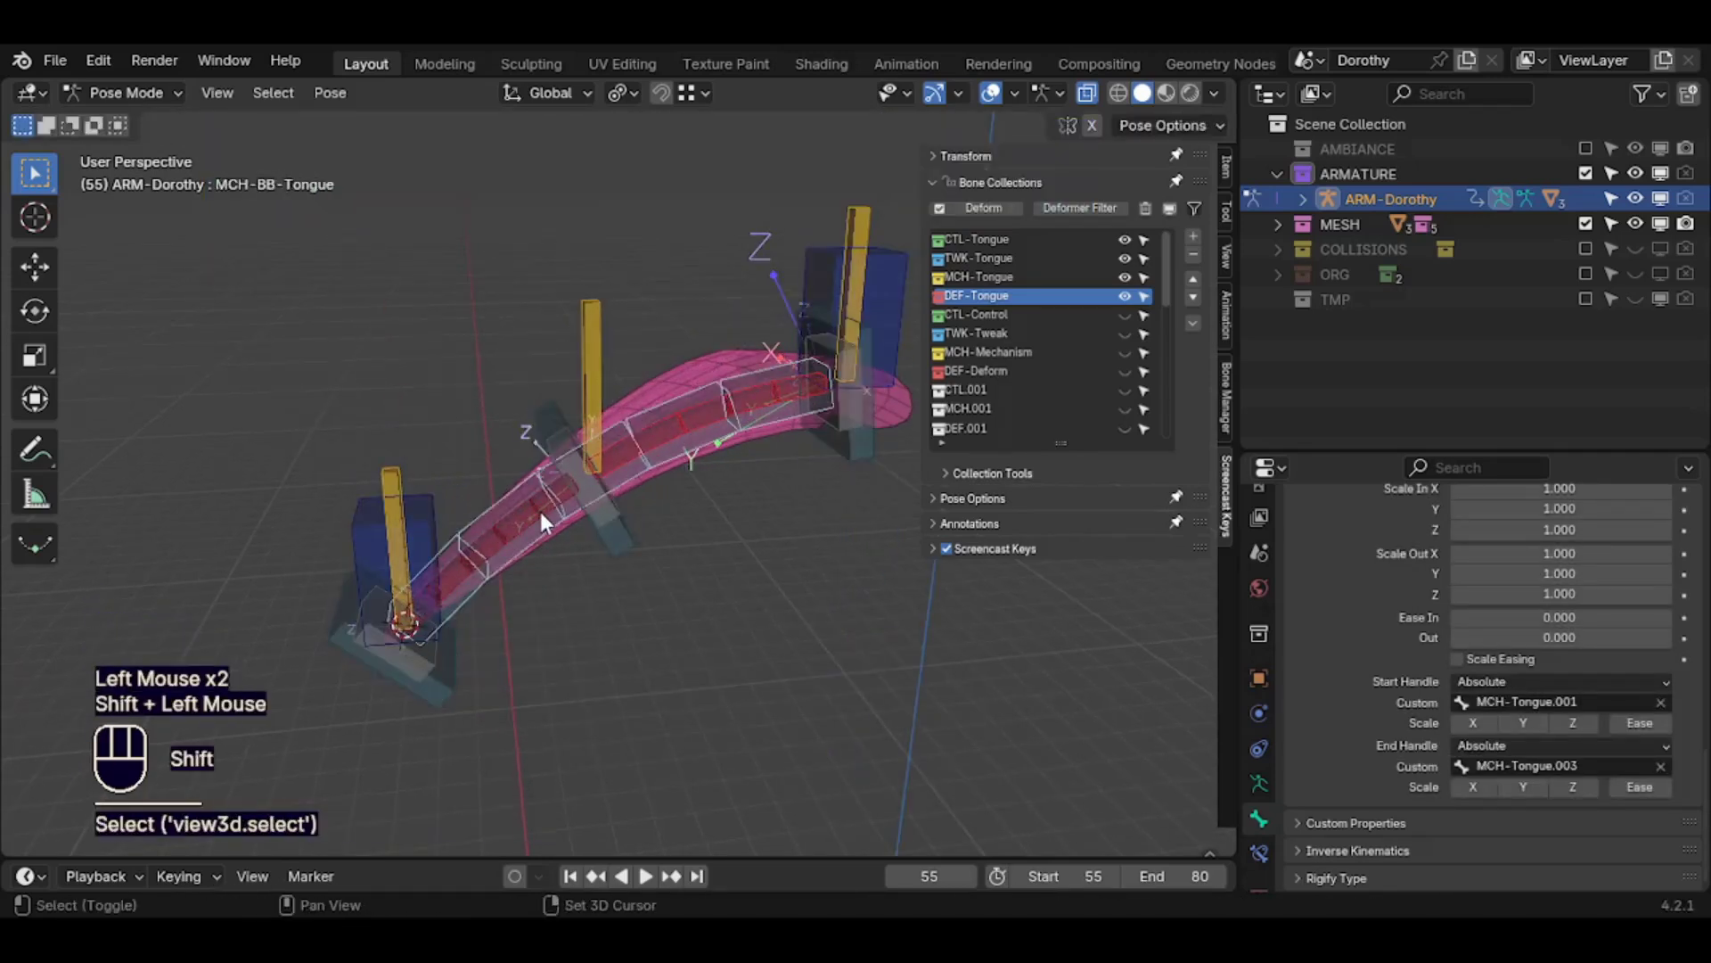
{"action": "left_click", "coordinate": [549, 515], "text": "shift"}
{"action": "left_click_drag", "start_coordinate": [1125, 240], "coordinate": [1125, 259]}
{"action": "scroll", "coordinate": [1454, 672], "scroll_direction": "up", "scroll_amount": 6}
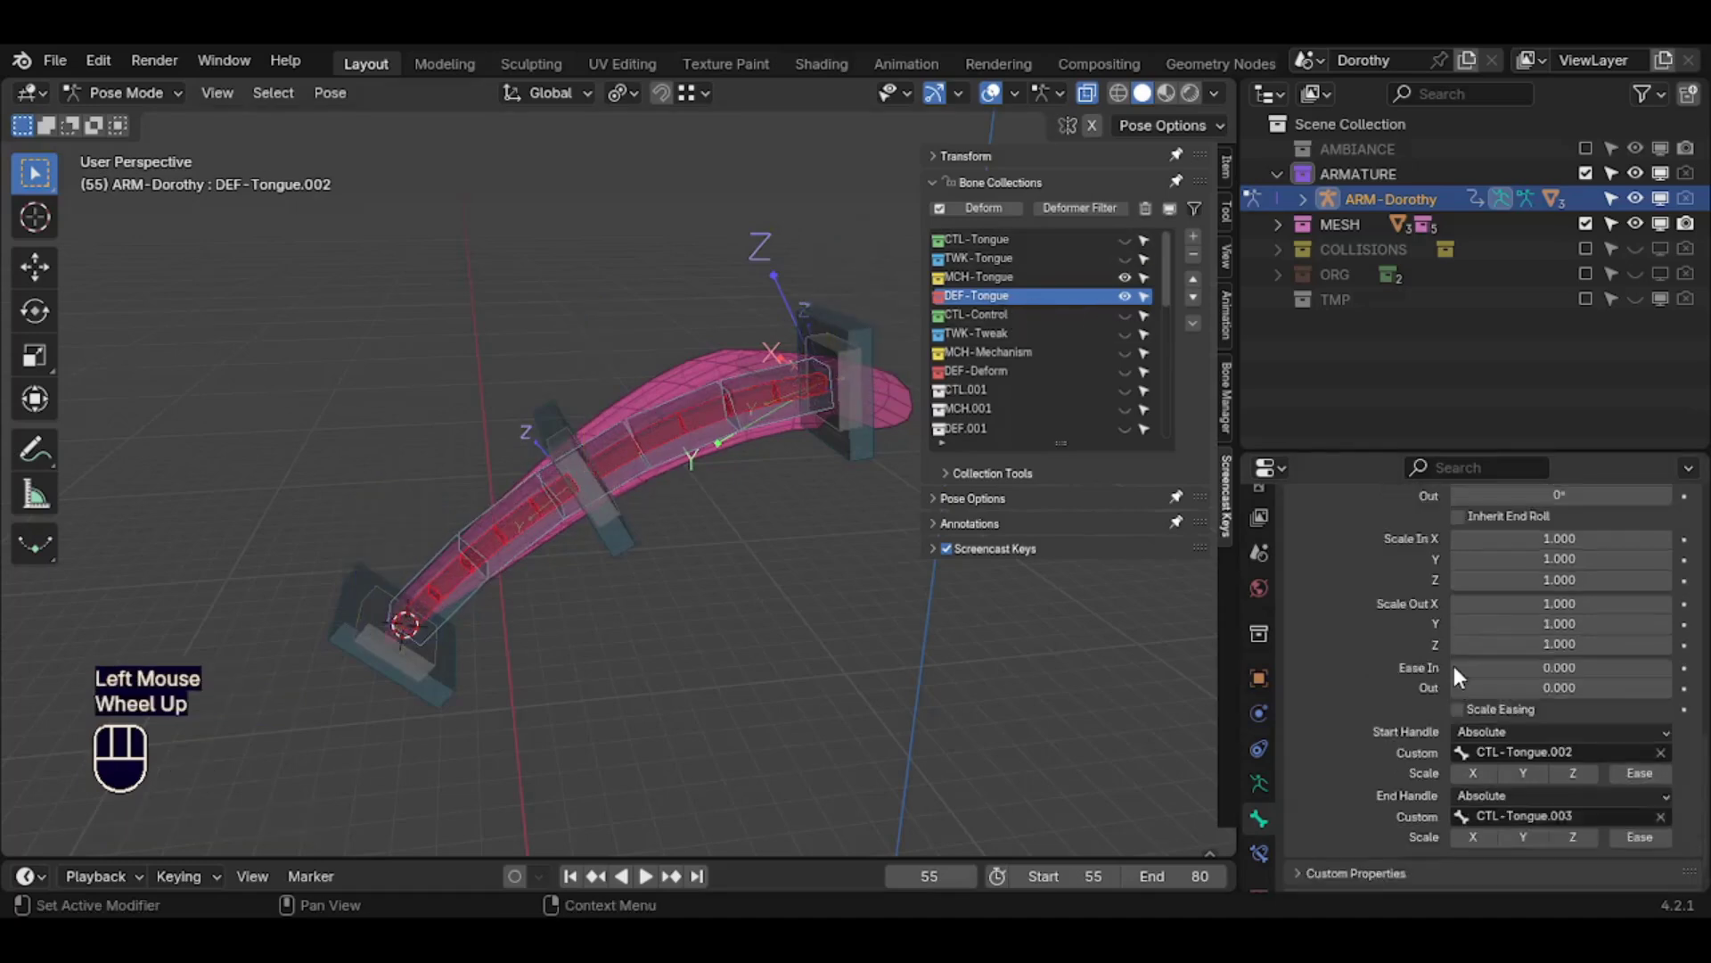
{"action": "scroll", "coordinate": [1364, 615], "scroll_direction": "down", "scroll_amount": 4}
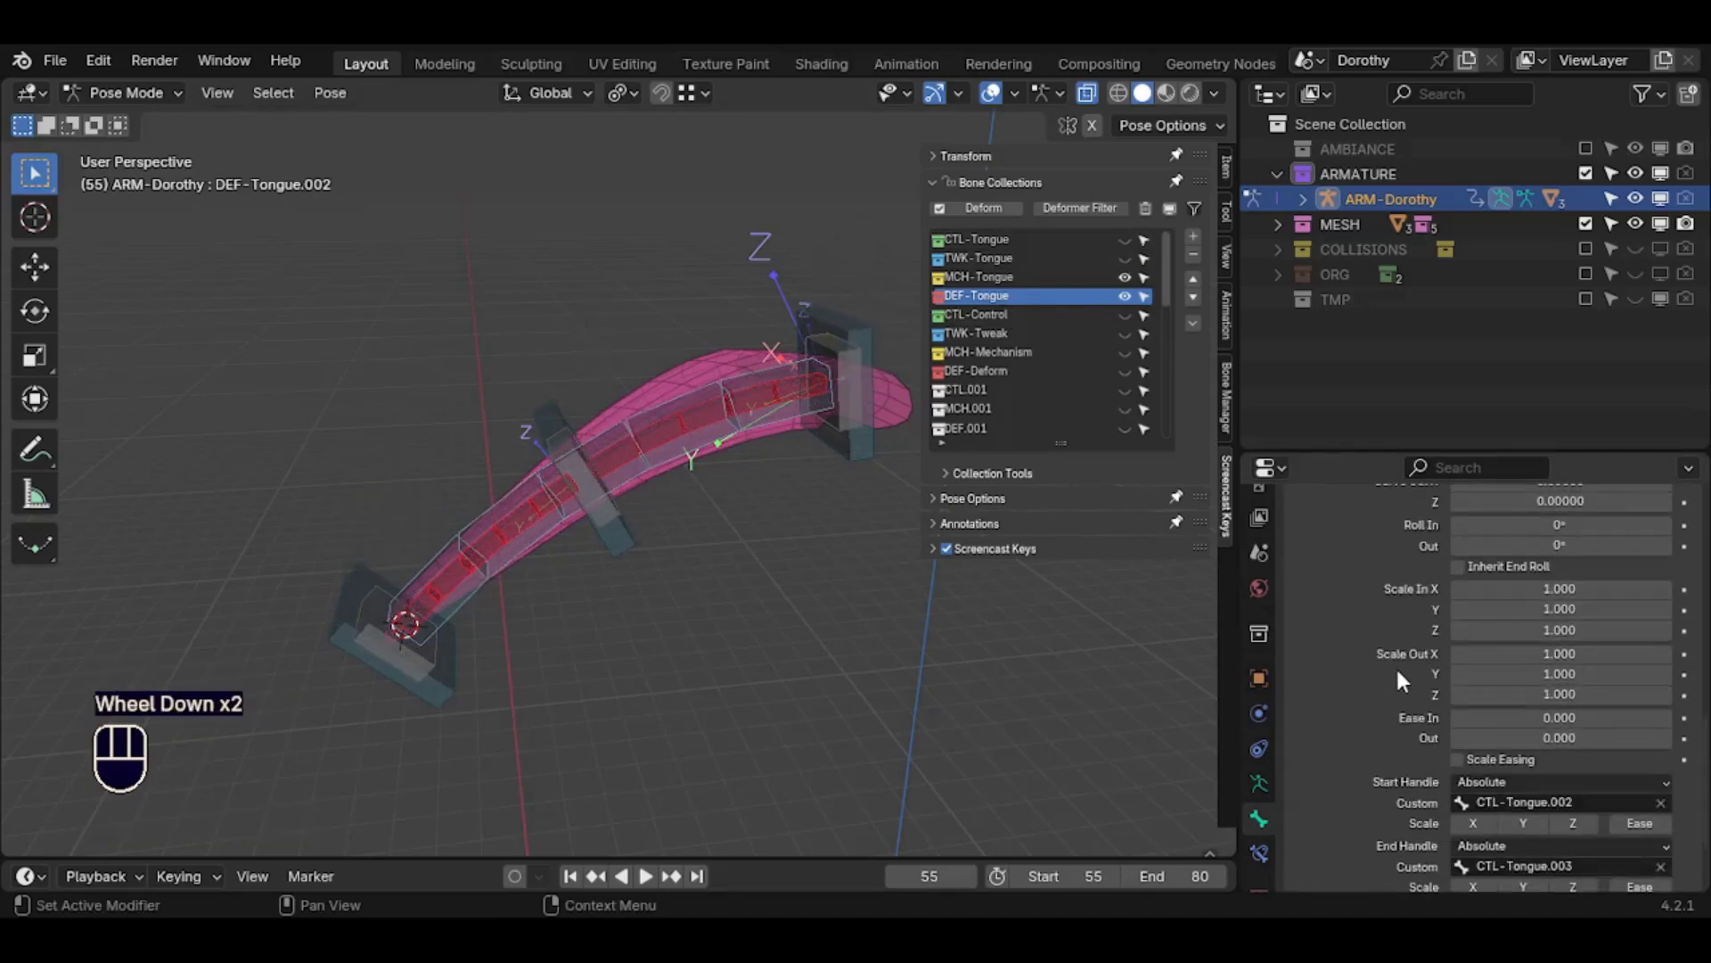
Enable X and Z handle scaling on the start and end handles, plus start-handle Ease, for all selected bendy bones
{"action": "left_click", "coordinate": [1485, 724], "text": "alt"}
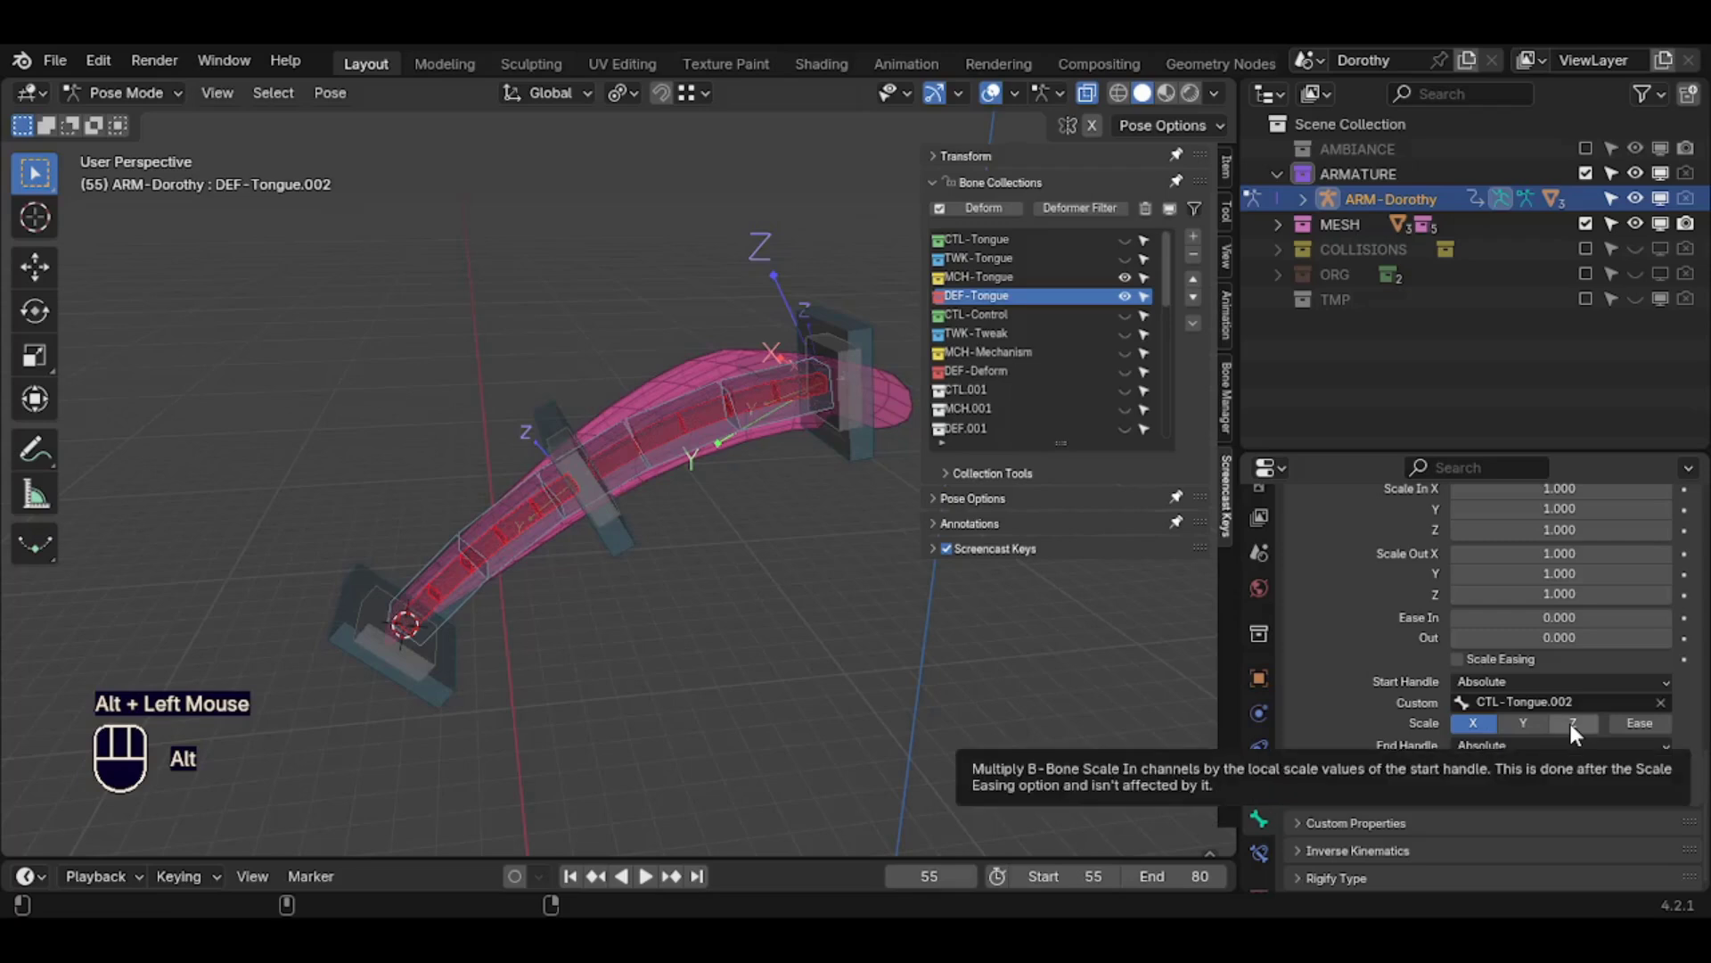
{"action": "left_click", "coordinate": [1570, 724], "text": "alt"}
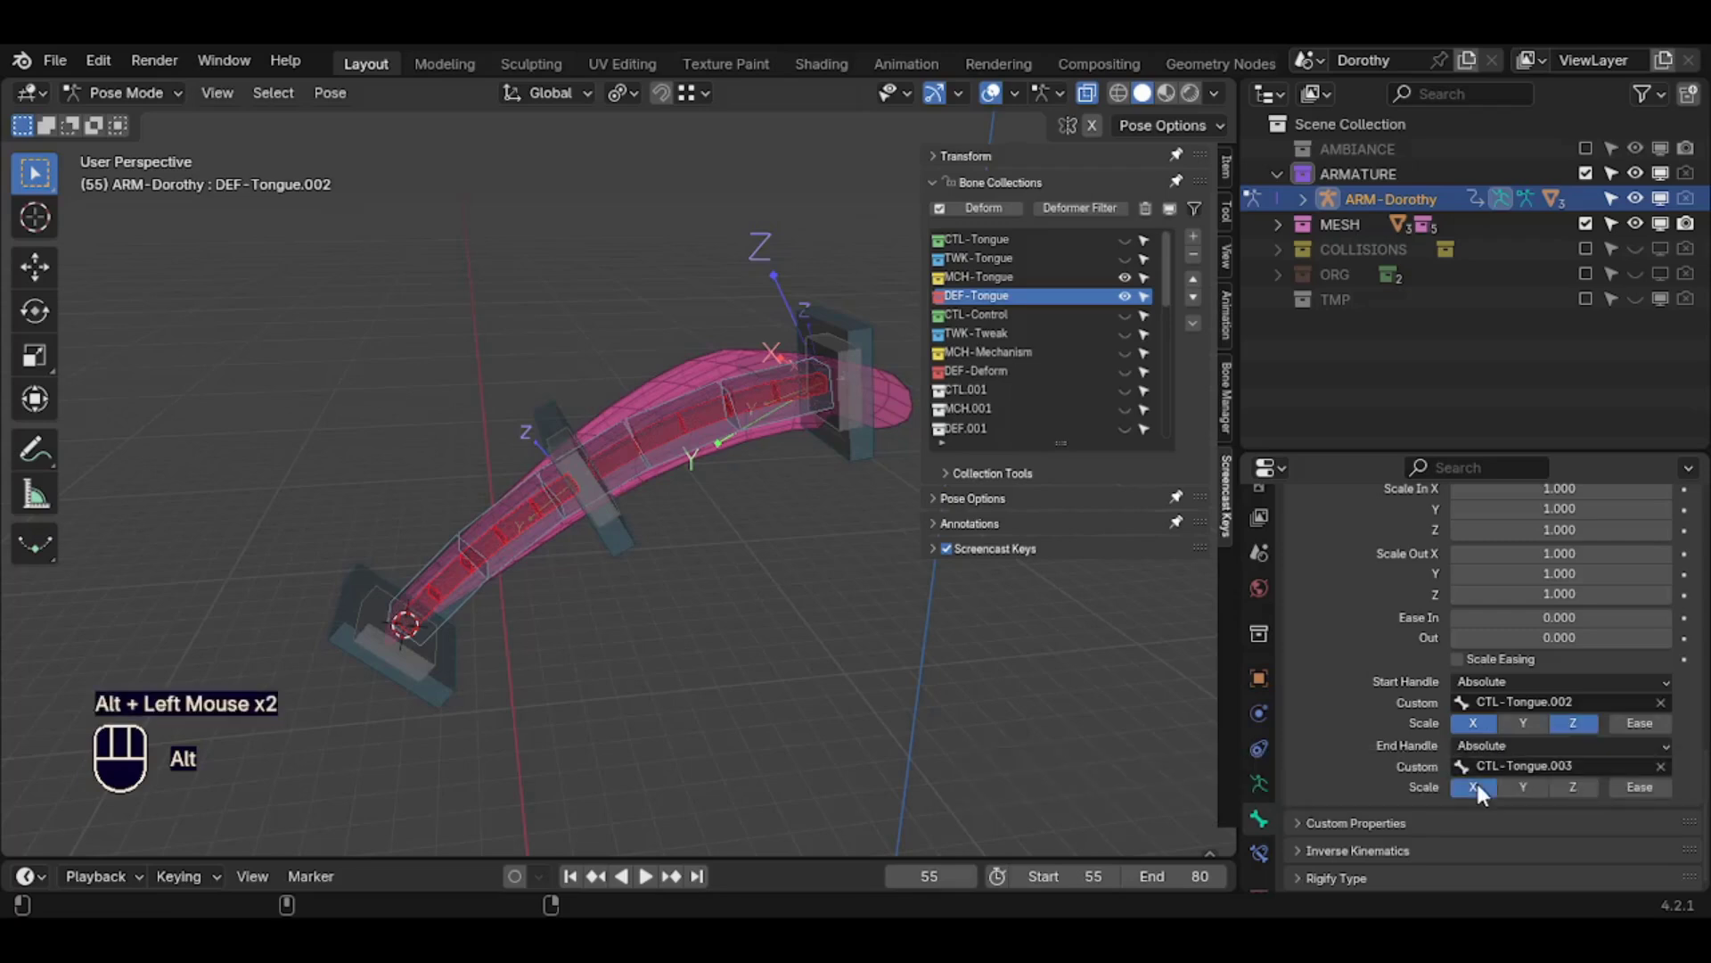
{"action": "left_click", "coordinate": [1563, 790], "text": "alt"}
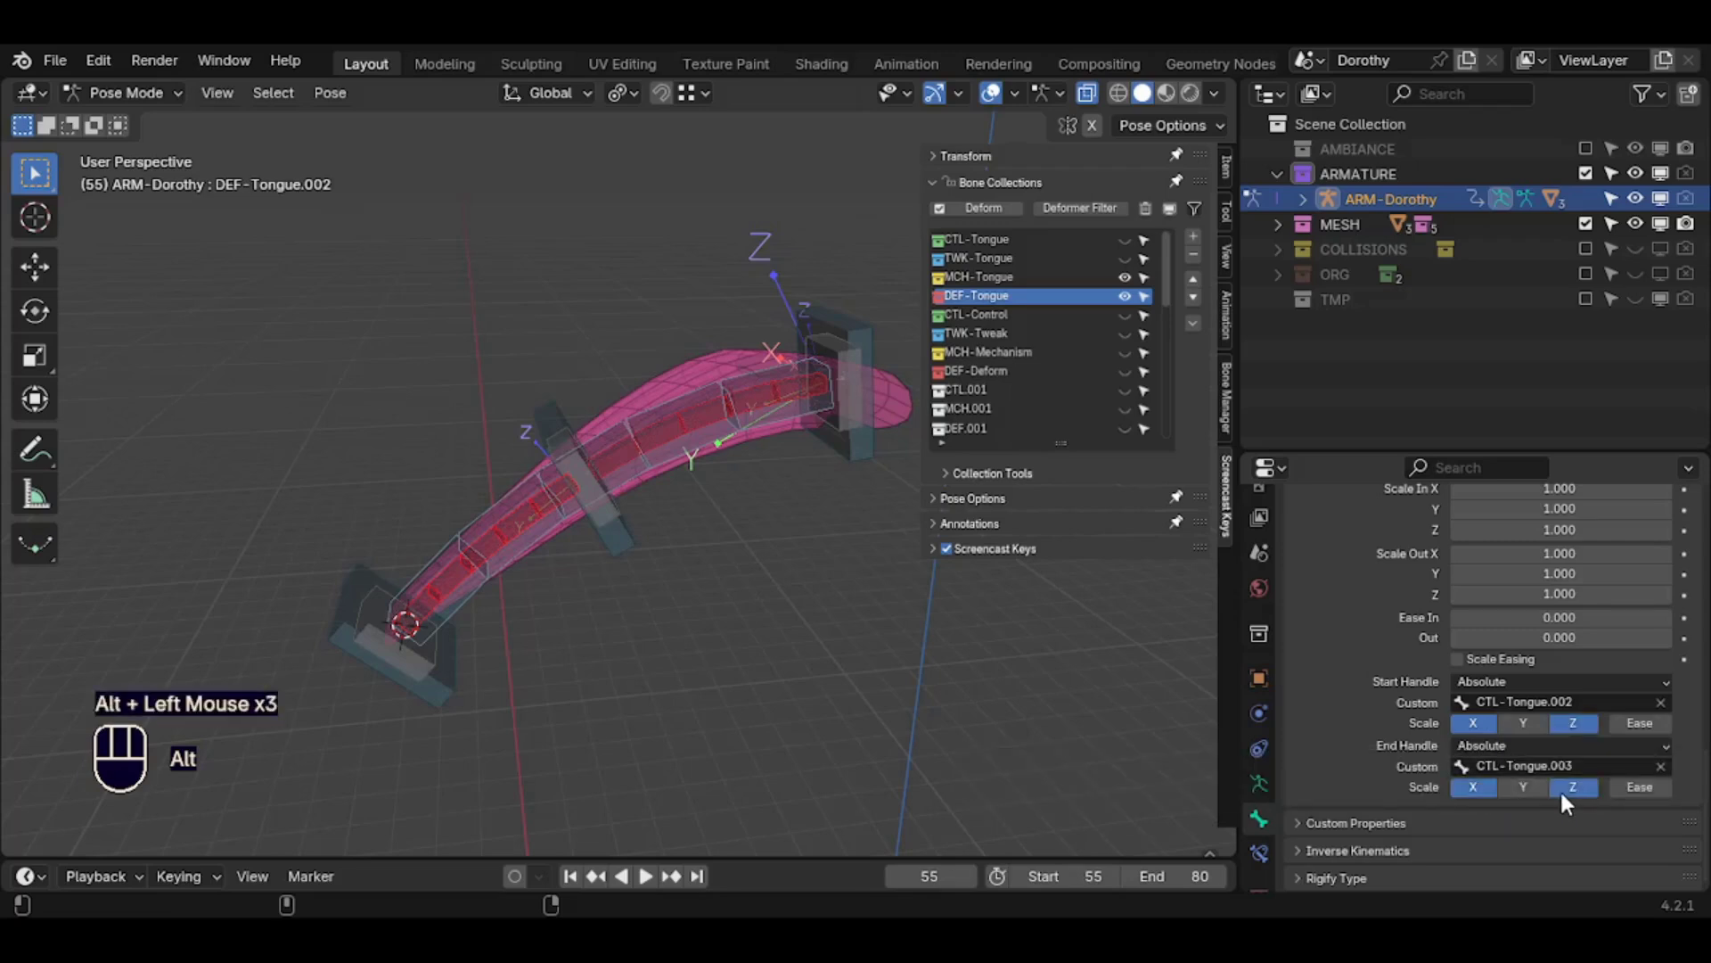
{"action": "left_click", "coordinate": [1640, 723], "text": "alt"}
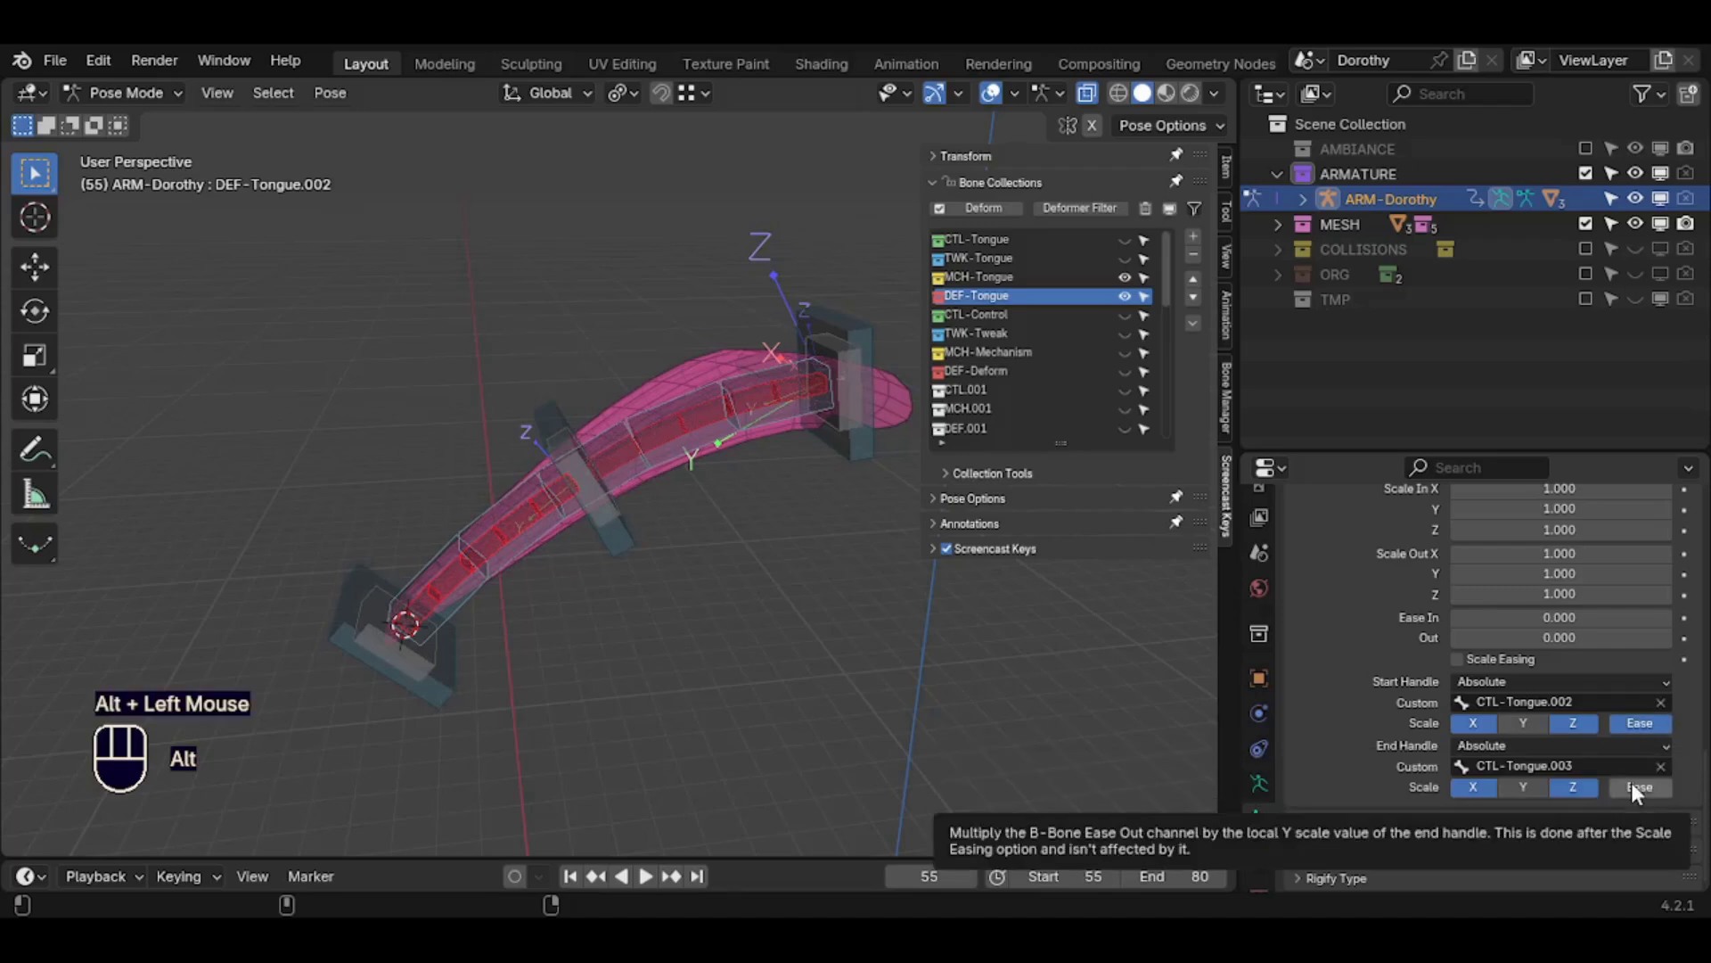
Deselect everything and try scaling MCH-Tongue.002 and CTL-Tongue.002 to test the bendy-bone scaling
{"action": "key", "text": "alt+a"}
{"action": "left_click", "coordinate": [611, 539]}
{"action": "key", "text": "s"}
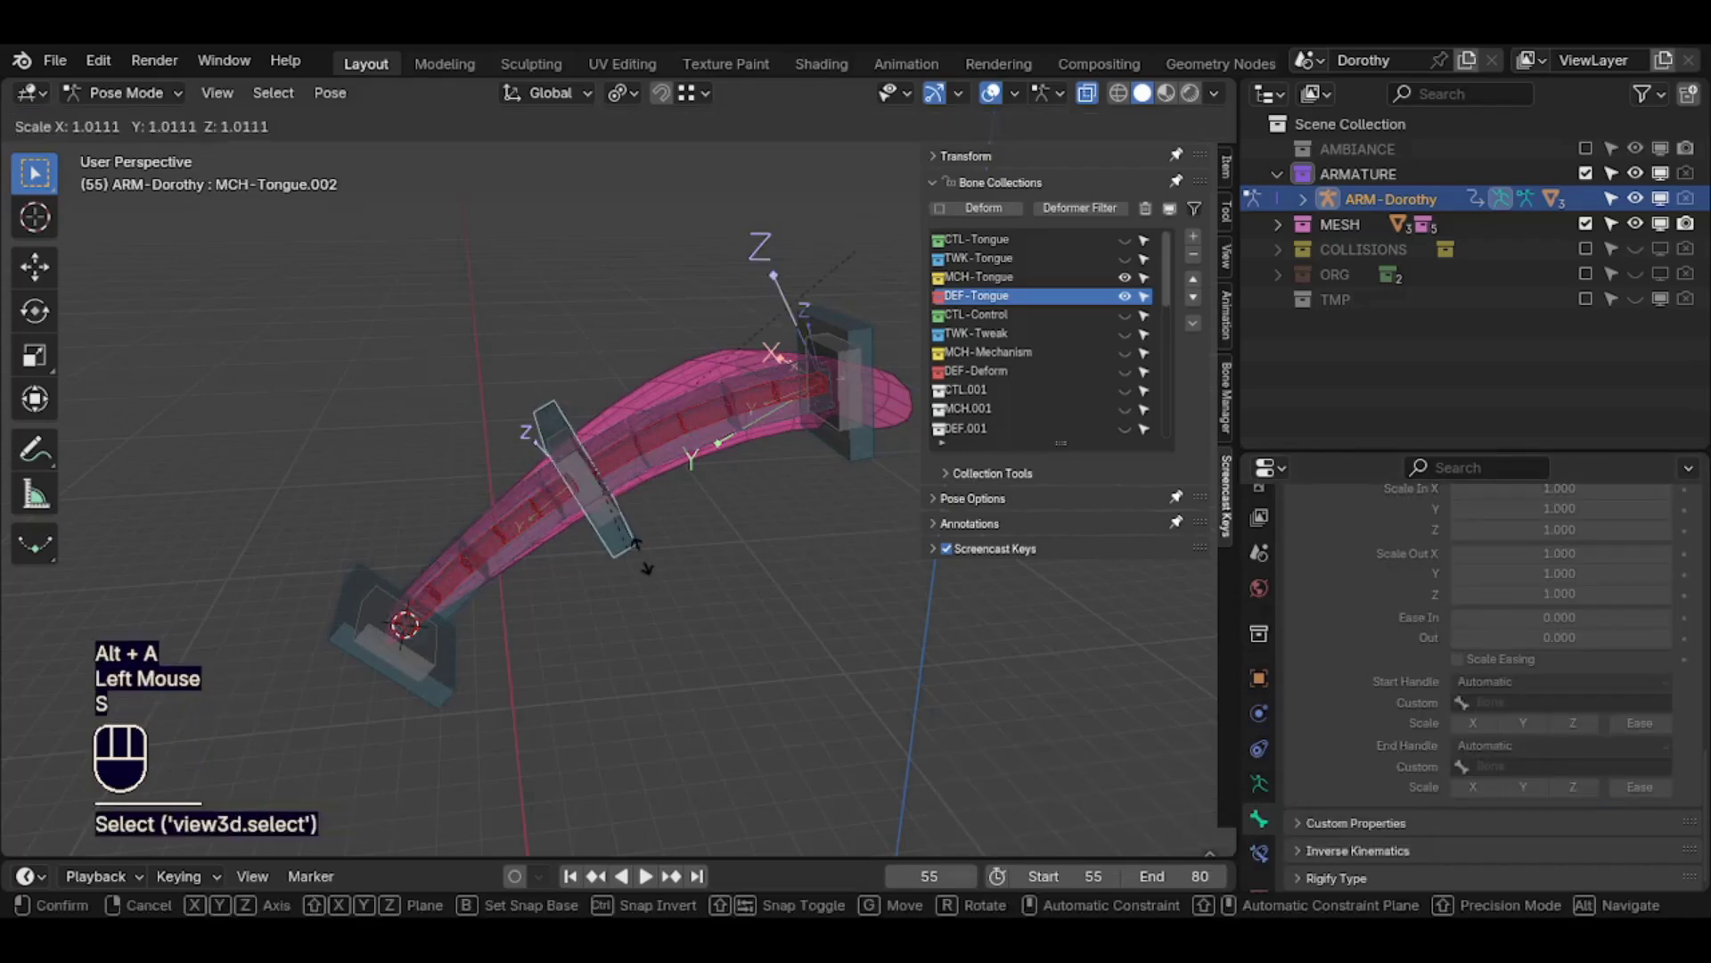
{"action": "key", "text": "Escape"}
{"action": "left_click", "coordinate": [606, 495]}
{"action": "key", "text": "s"}
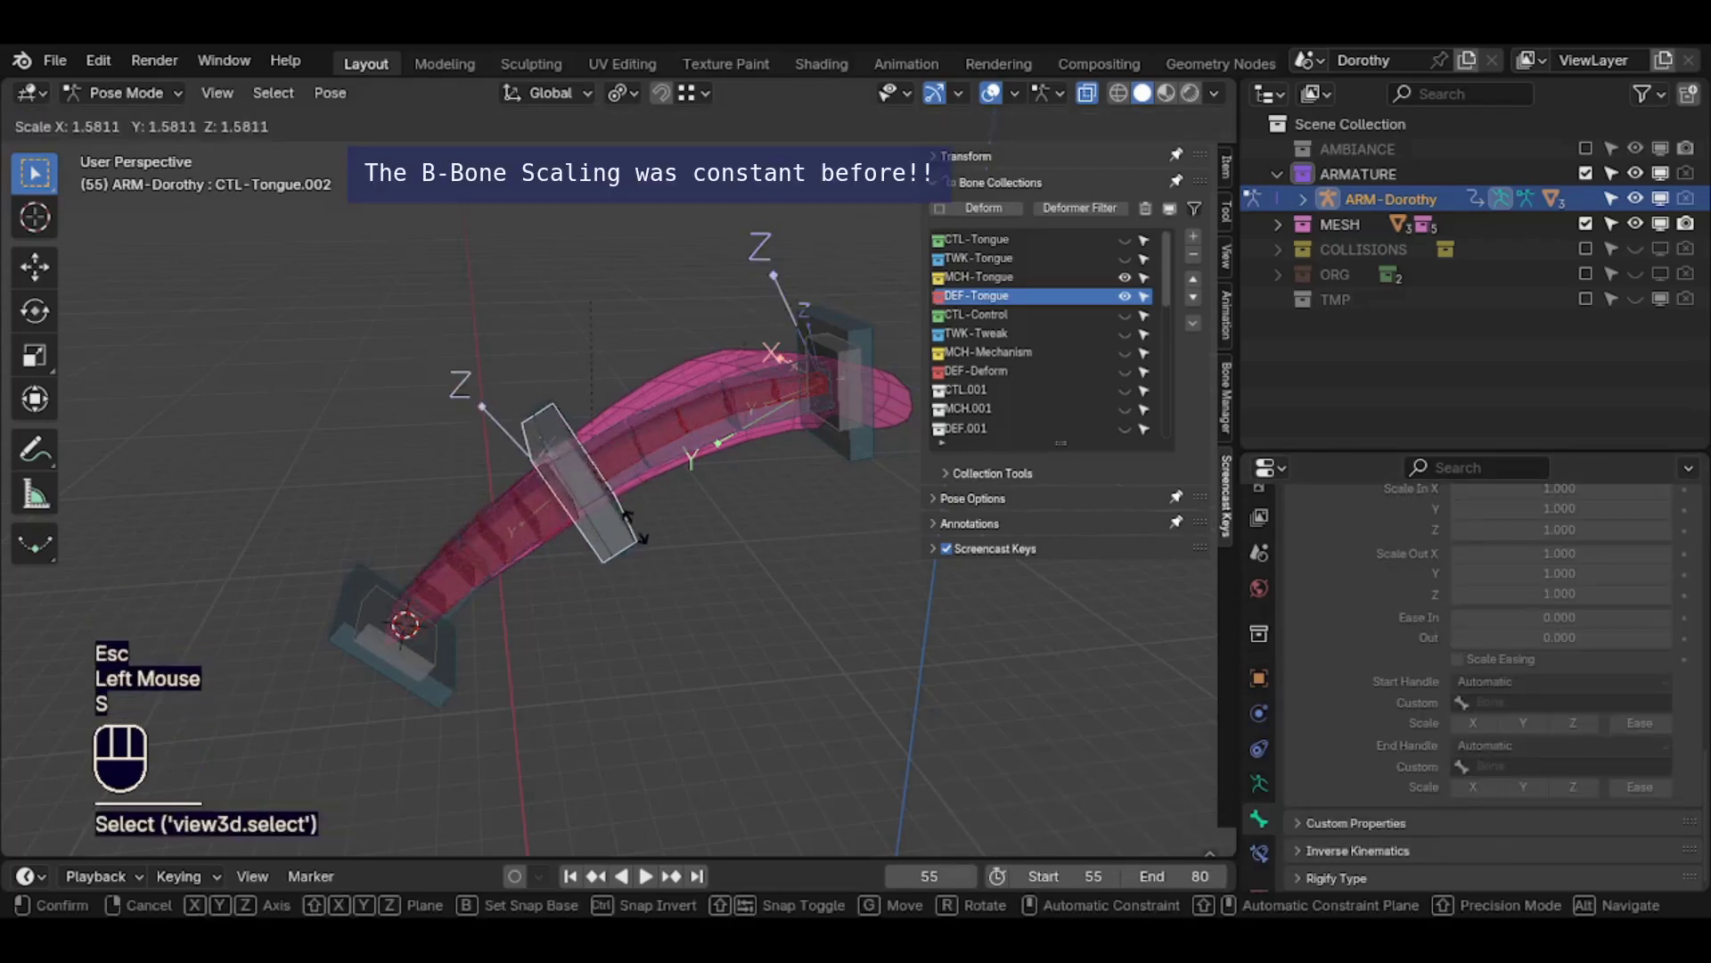
{"action": "key", "text": "Escape"}
Try scaling the handle bones CTL-Tongue.001 and CTL-Tongue.003 at the two ends of the tongue
{"action": "double_click", "coordinate": [857, 399]}
{"action": "key", "text": "s"}
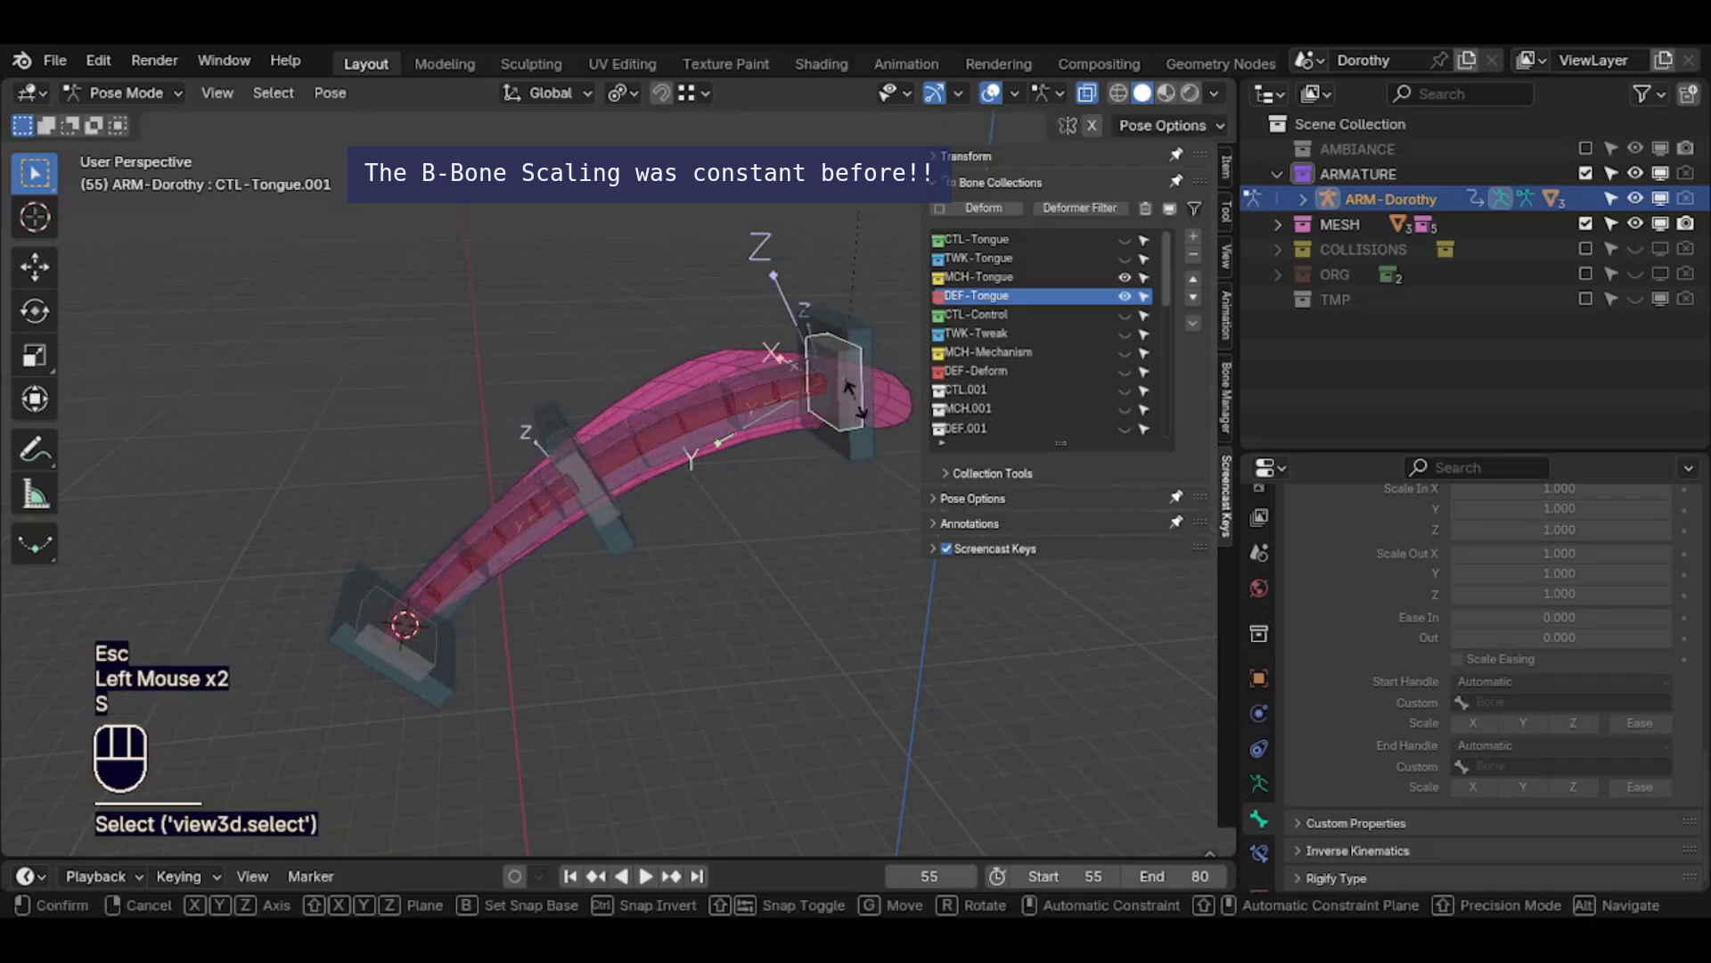
{"action": "key", "text": "Escape"}
{"action": "double_click", "coordinate": [419, 664]}
{"action": "key", "text": "s"}
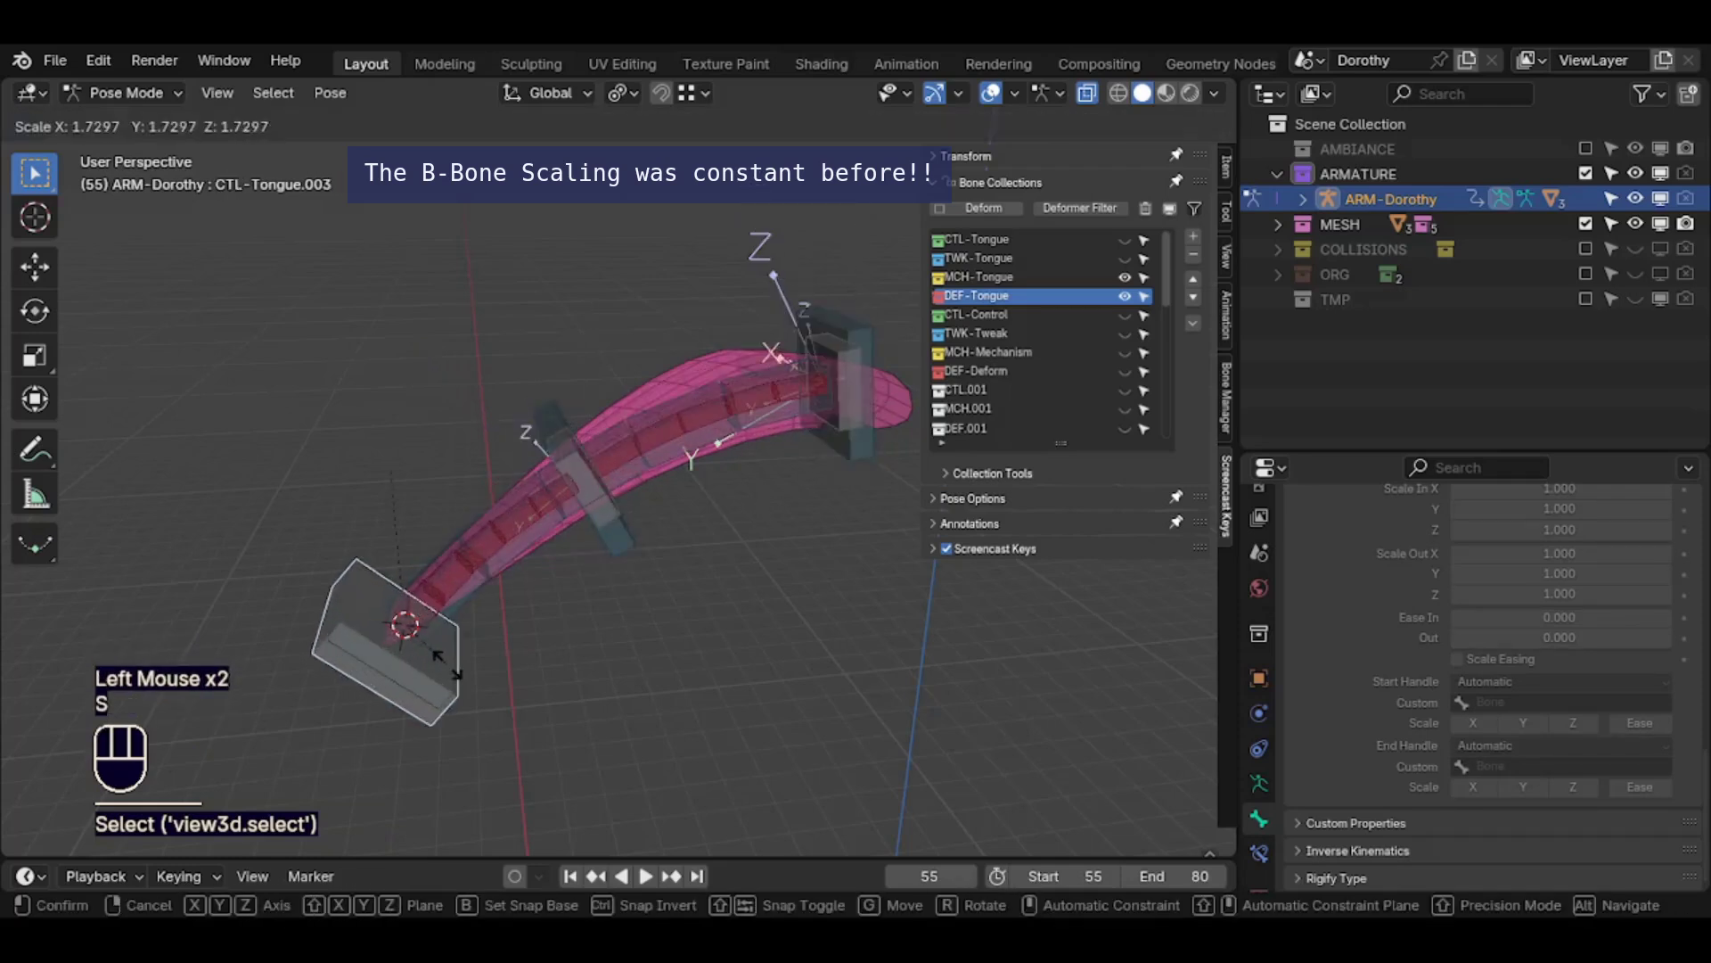
{"action": "key", "text": "Escape"}
Show the TWK-Tongue bone collection and try scaling each of the three TWK-BB-Tongue bones
{"action": "left_click", "coordinate": [1125, 259]}
{"action": "left_click", "coordinate": [861, 283]}
{"action": "key", "text": "s"}
{"action": "key", "text": "Escape"}
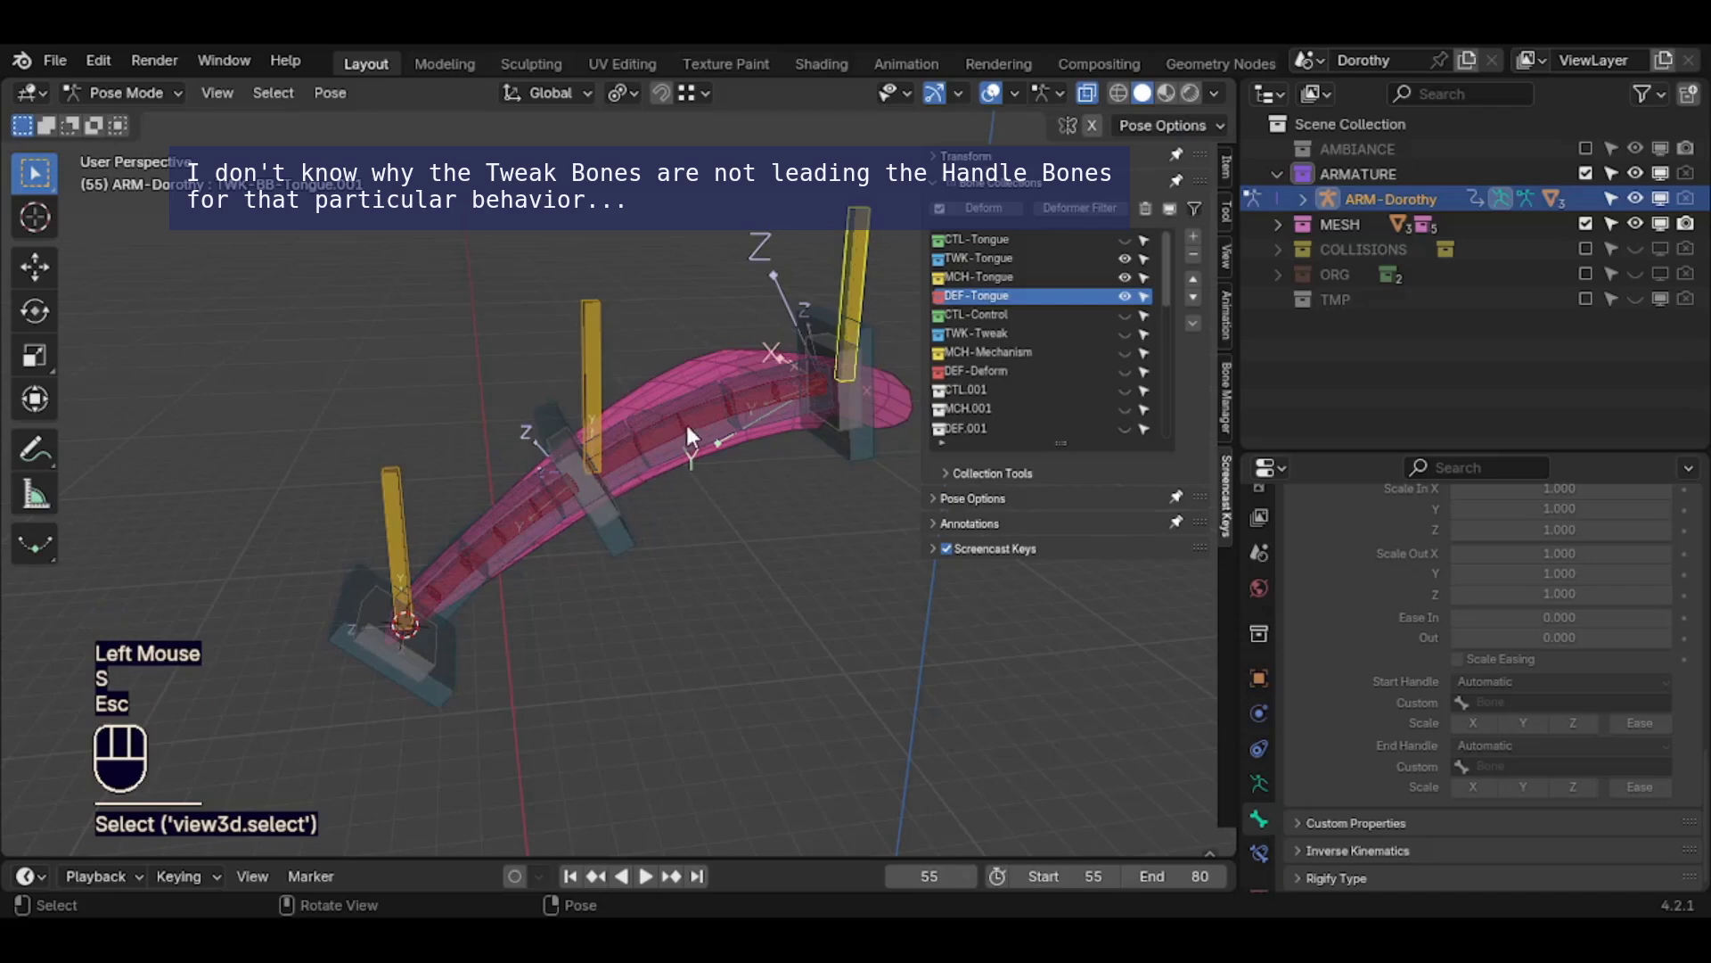
{"action": "left_click", "coordinate": [686, 421]}
{"action": "key", "text": "s"}
{"action": "key", "text": "Escape"}
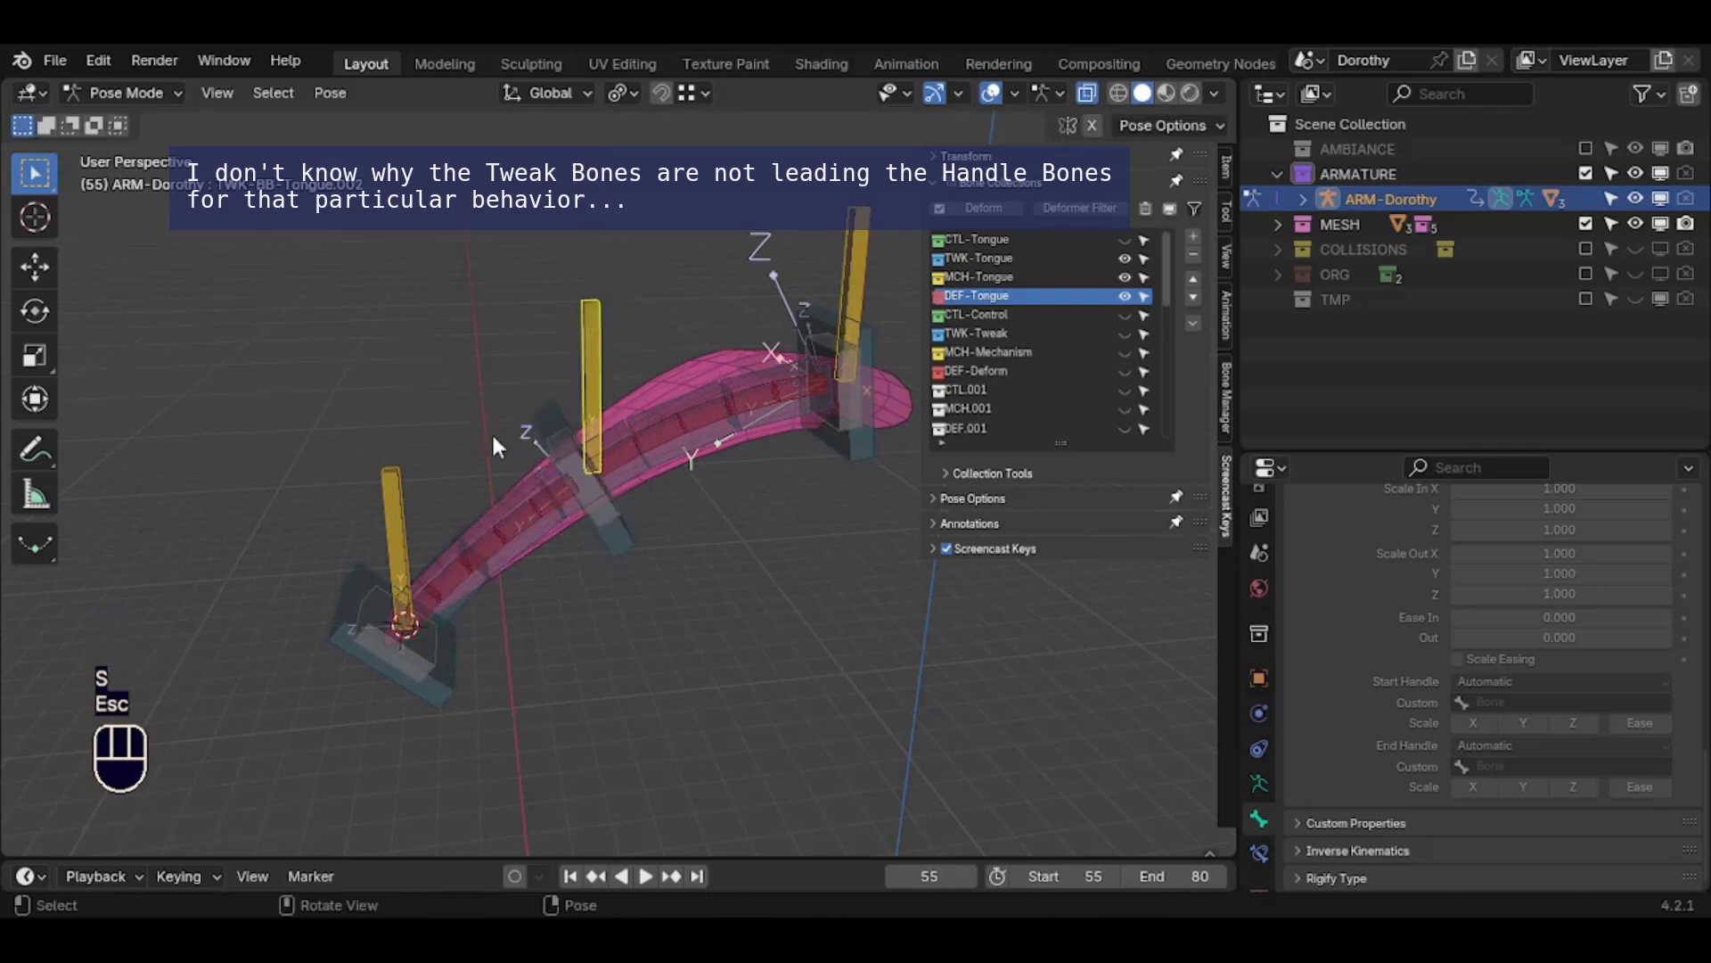
{"action": "key", "text": "s"}
{"action": "key", "text": "Escape"}
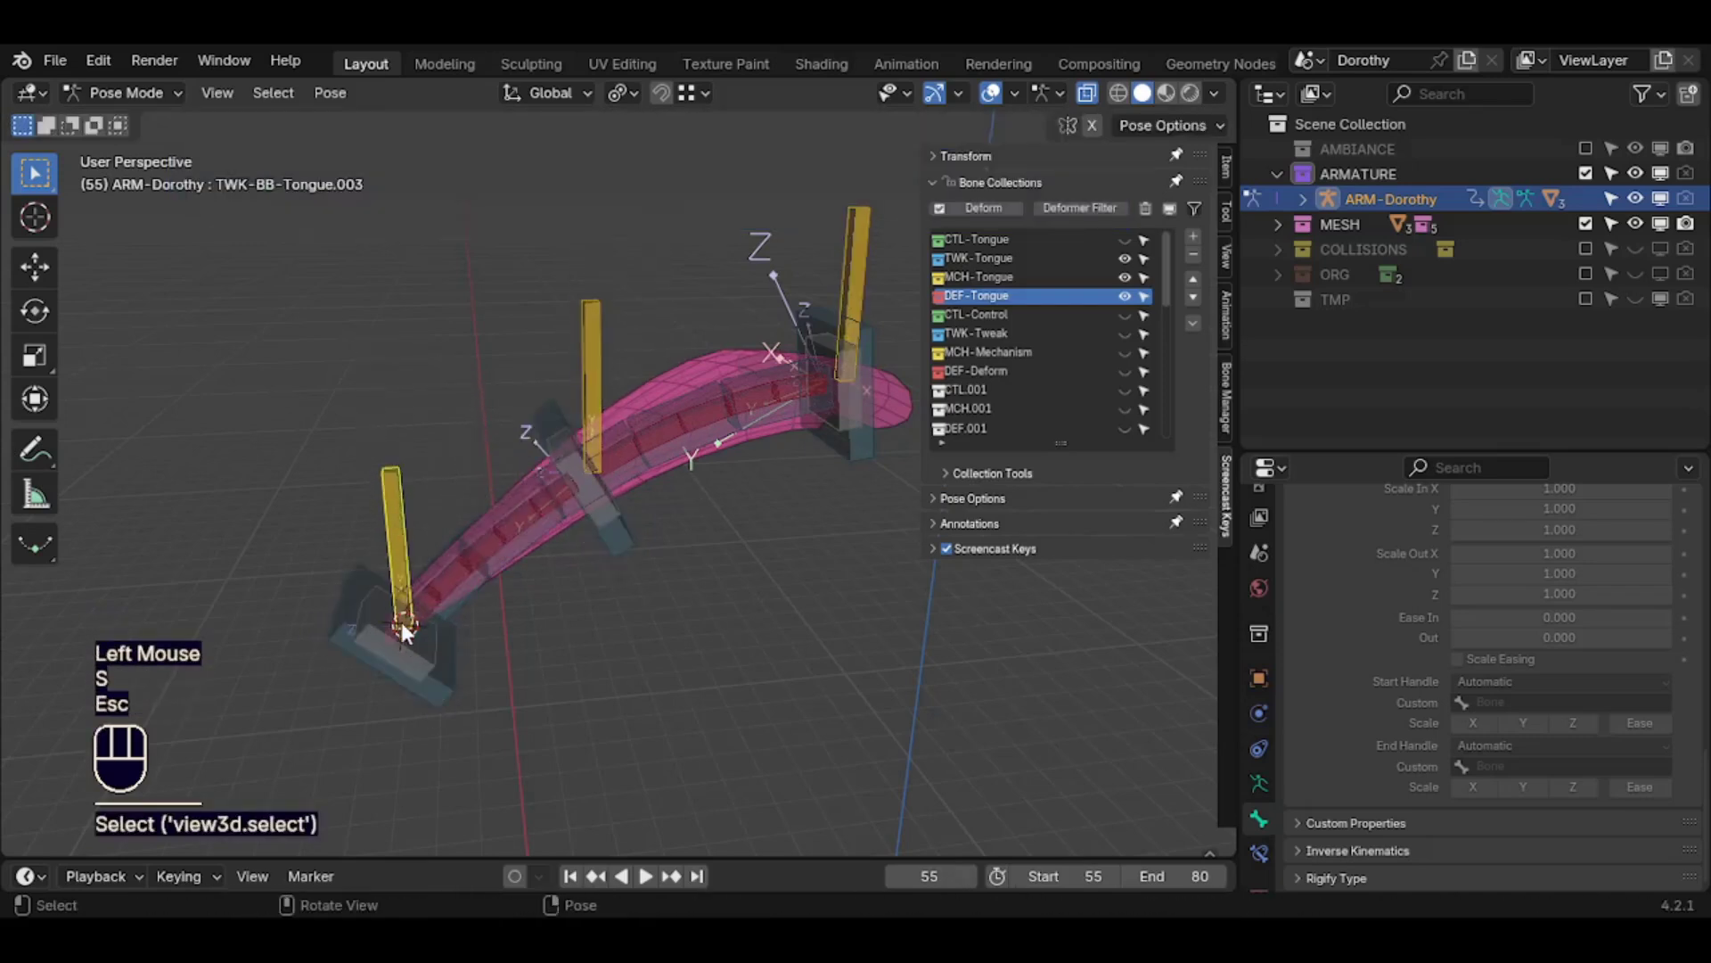
Hide the MCH-Tongue collection and add a Copy Scale constraint to CTL-Tongue.003 targeting TWK-BB-Tongue.003
{"action": "left_click", "coordinate": [406, 658]}
{"action": "left_click", "coordinate": [403, 645]}
{"action": "left_click", "coordinate": [401, 524]}
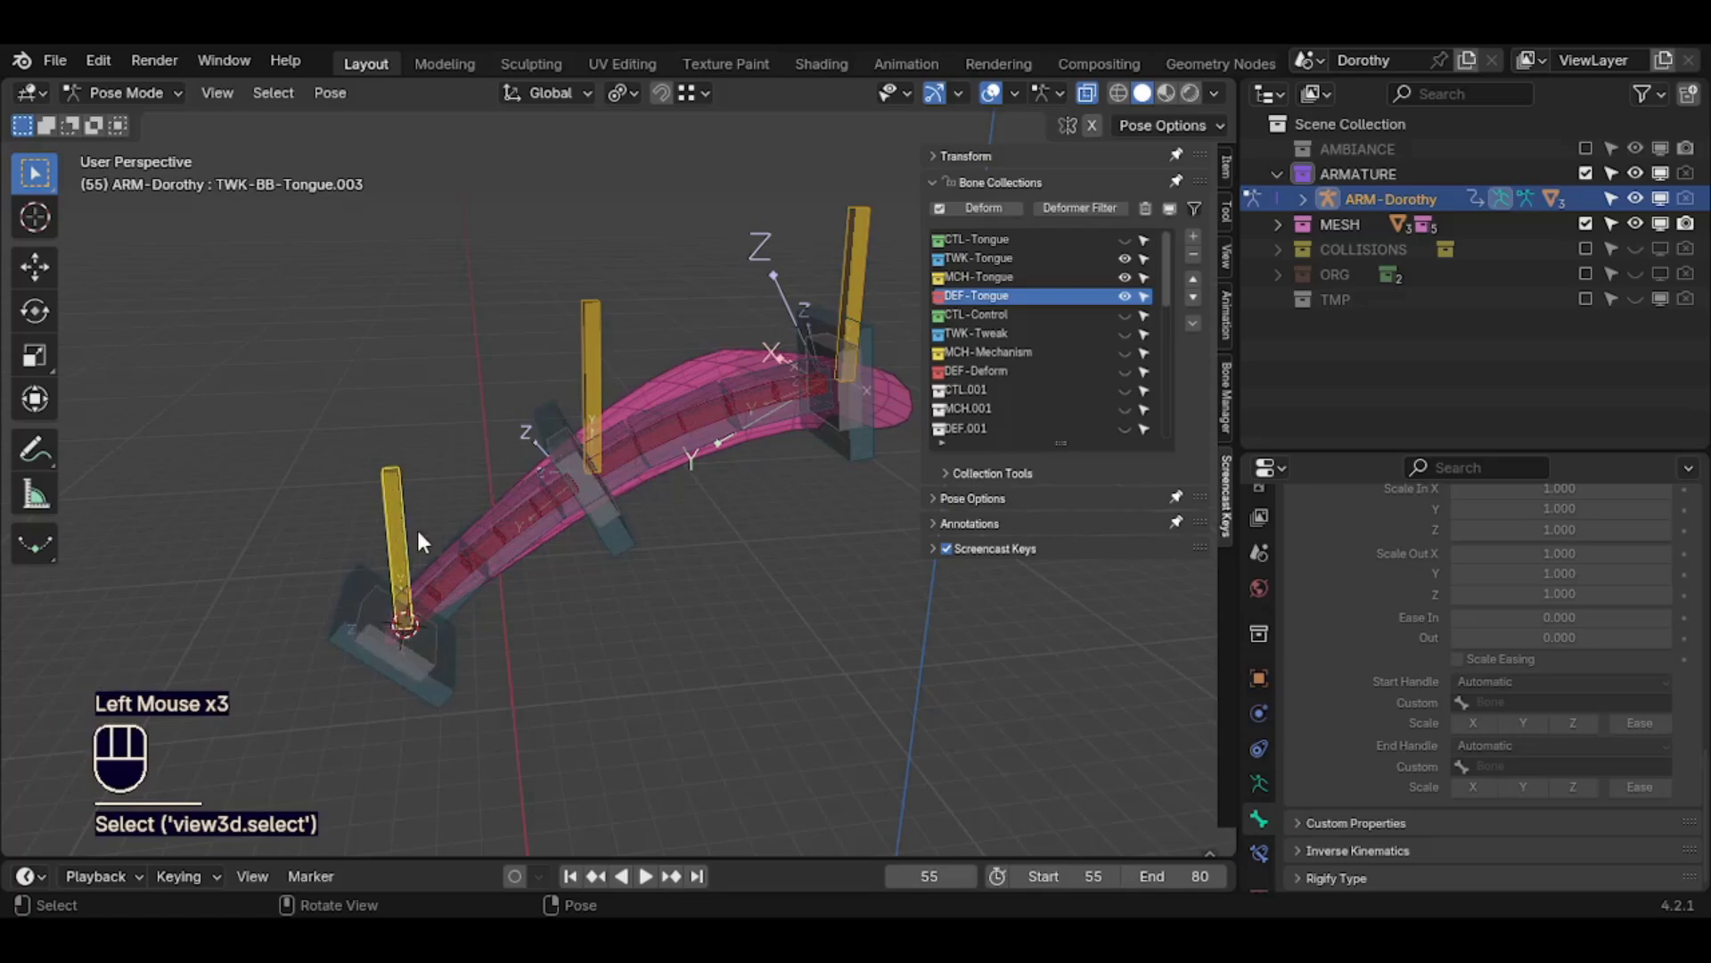
{"action": "left_click", "coordinate": [1125, 277]}
{"action": "left_click", "coordinate": [522, 612], "text": "shift"}
{"action": "key", "text": "shift+ctrl+c"}
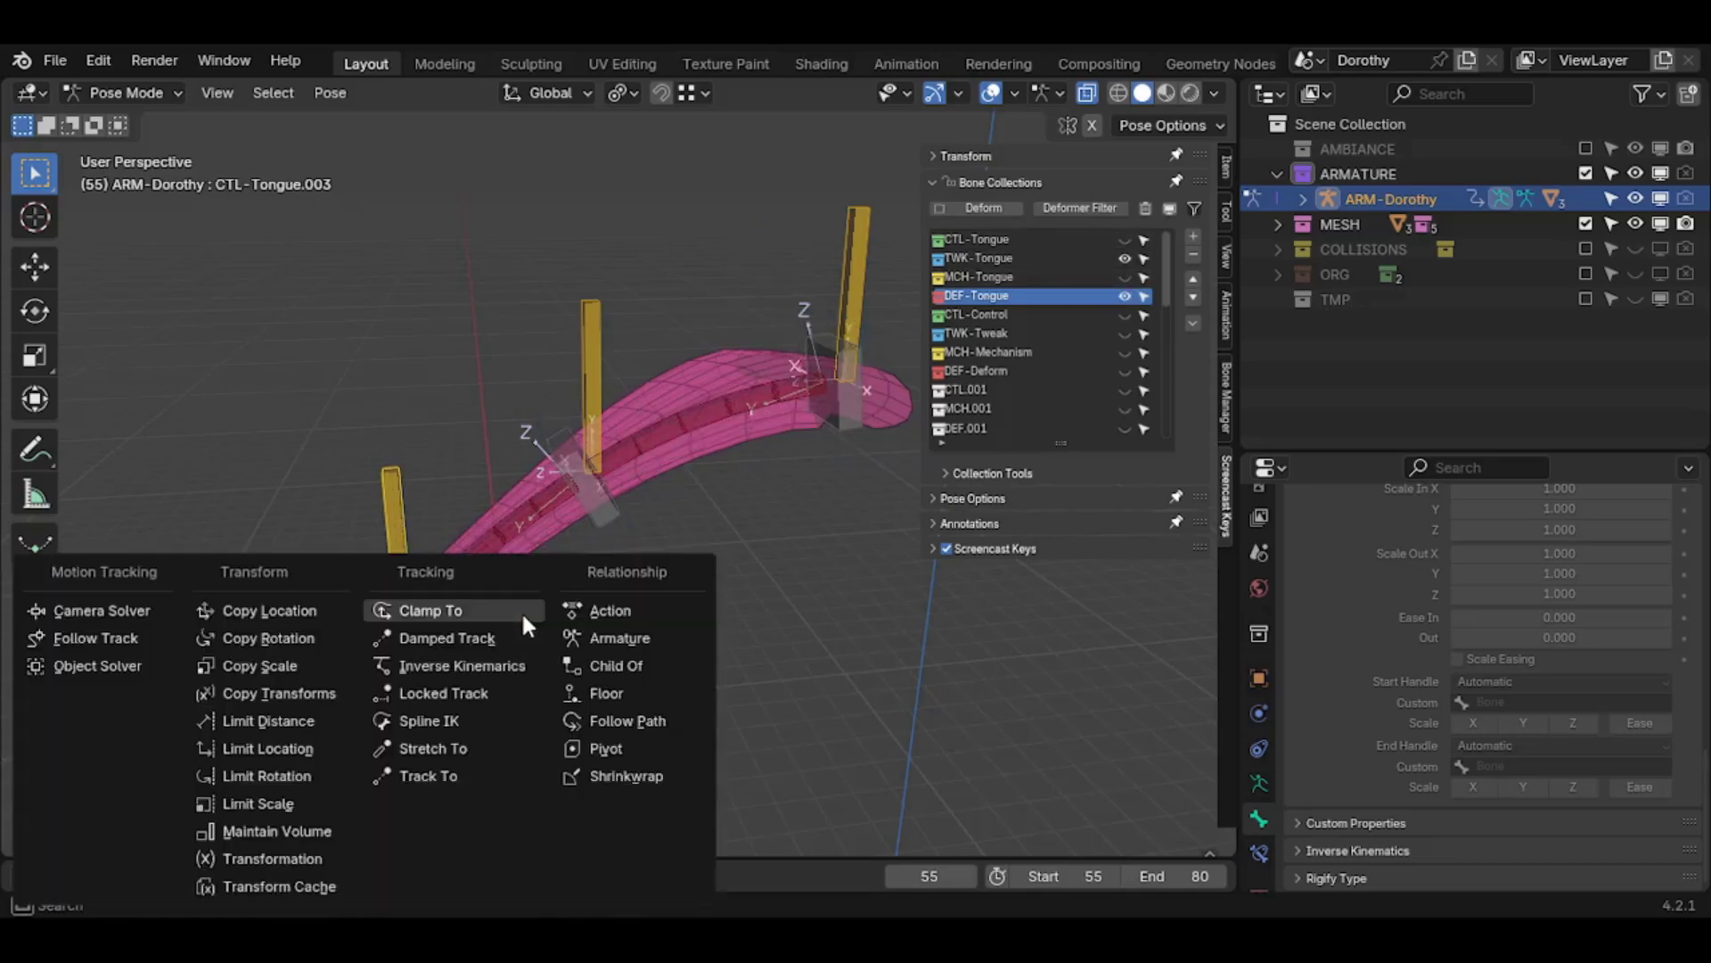
{"action": "left_click", "coordinate": [291, 669]}
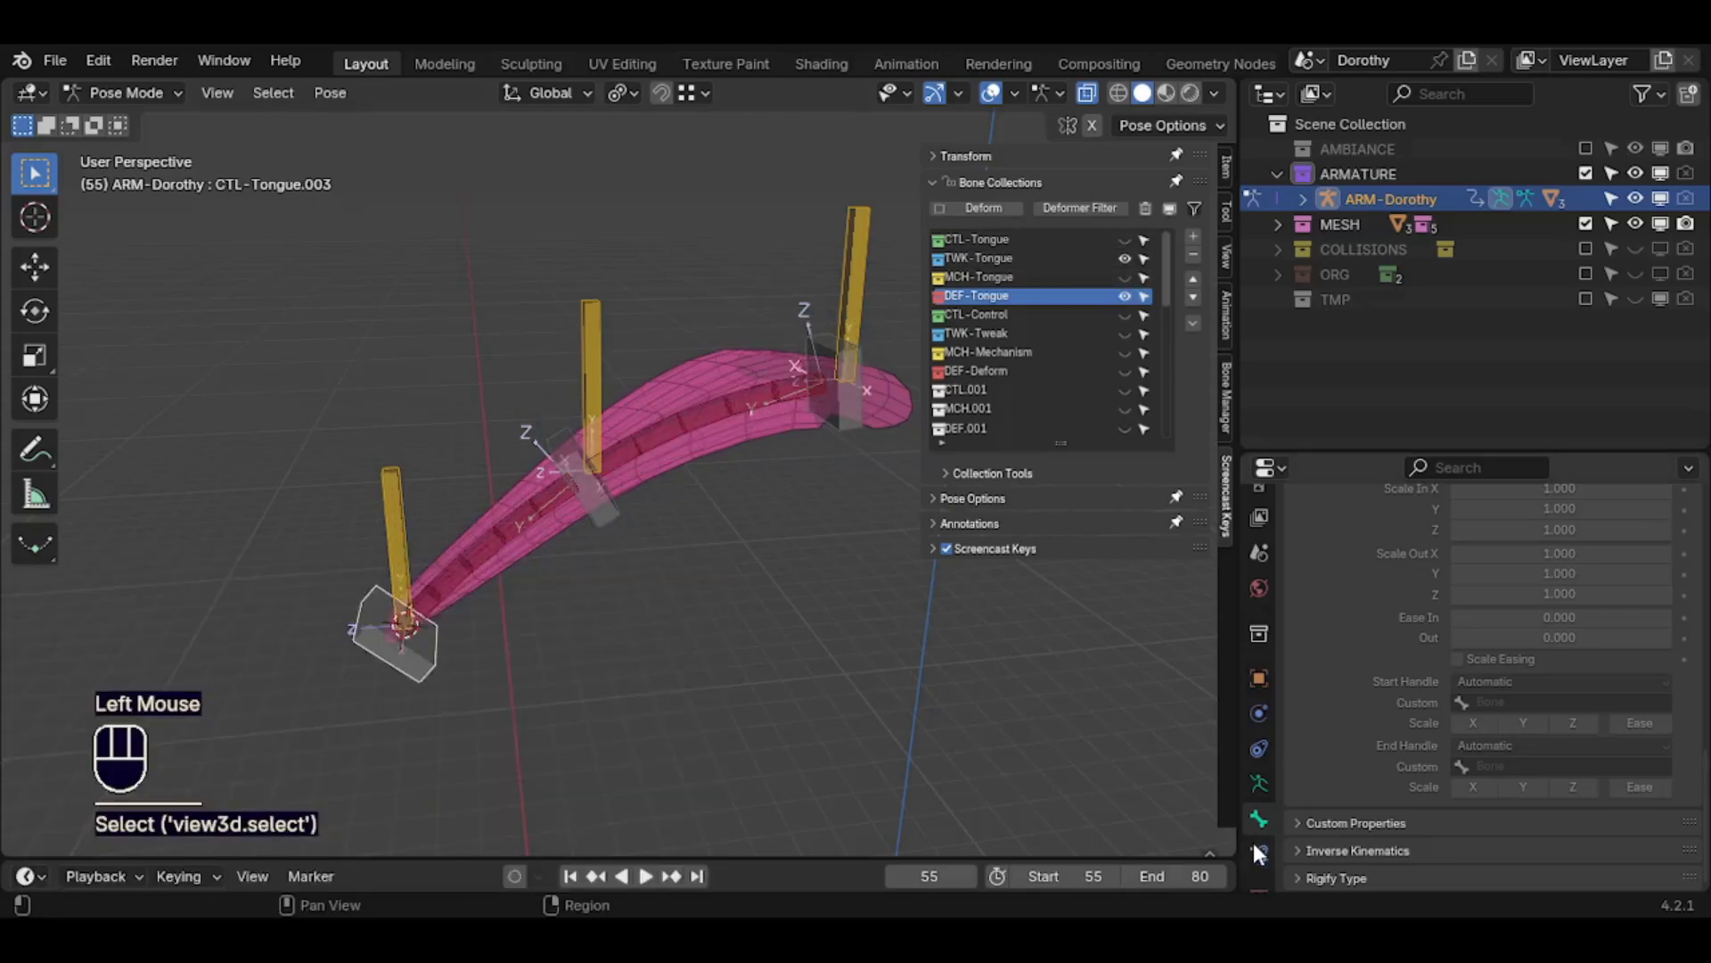
Set both the target and owner of CTL-Tongue.003's Copy Scale constraint to Local Space
{"action": "left_click", "coordinate": [1259, 853]}
{"action": "scroll", "coordinate": [1312, 618], "scroll_direction": "down", "scroll_amount": 2}
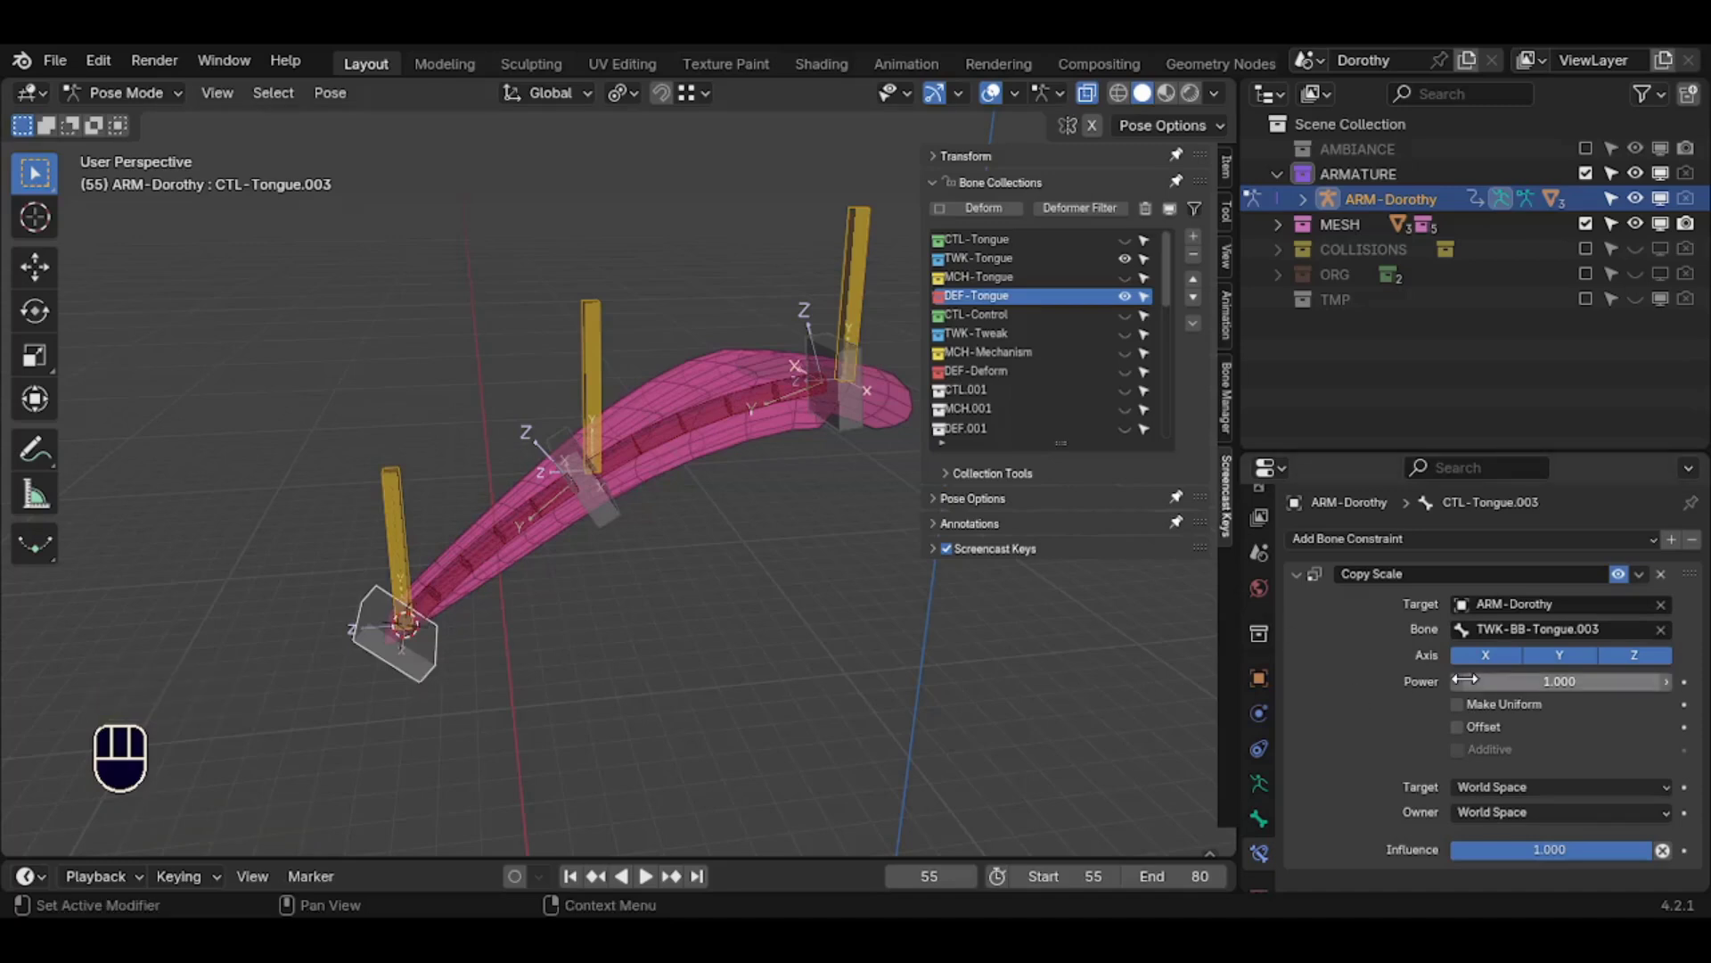
{"action": "left_click", "coordinate": [1482, 784]}
{"action": "left_click", "coordinate": [1485, 740]}
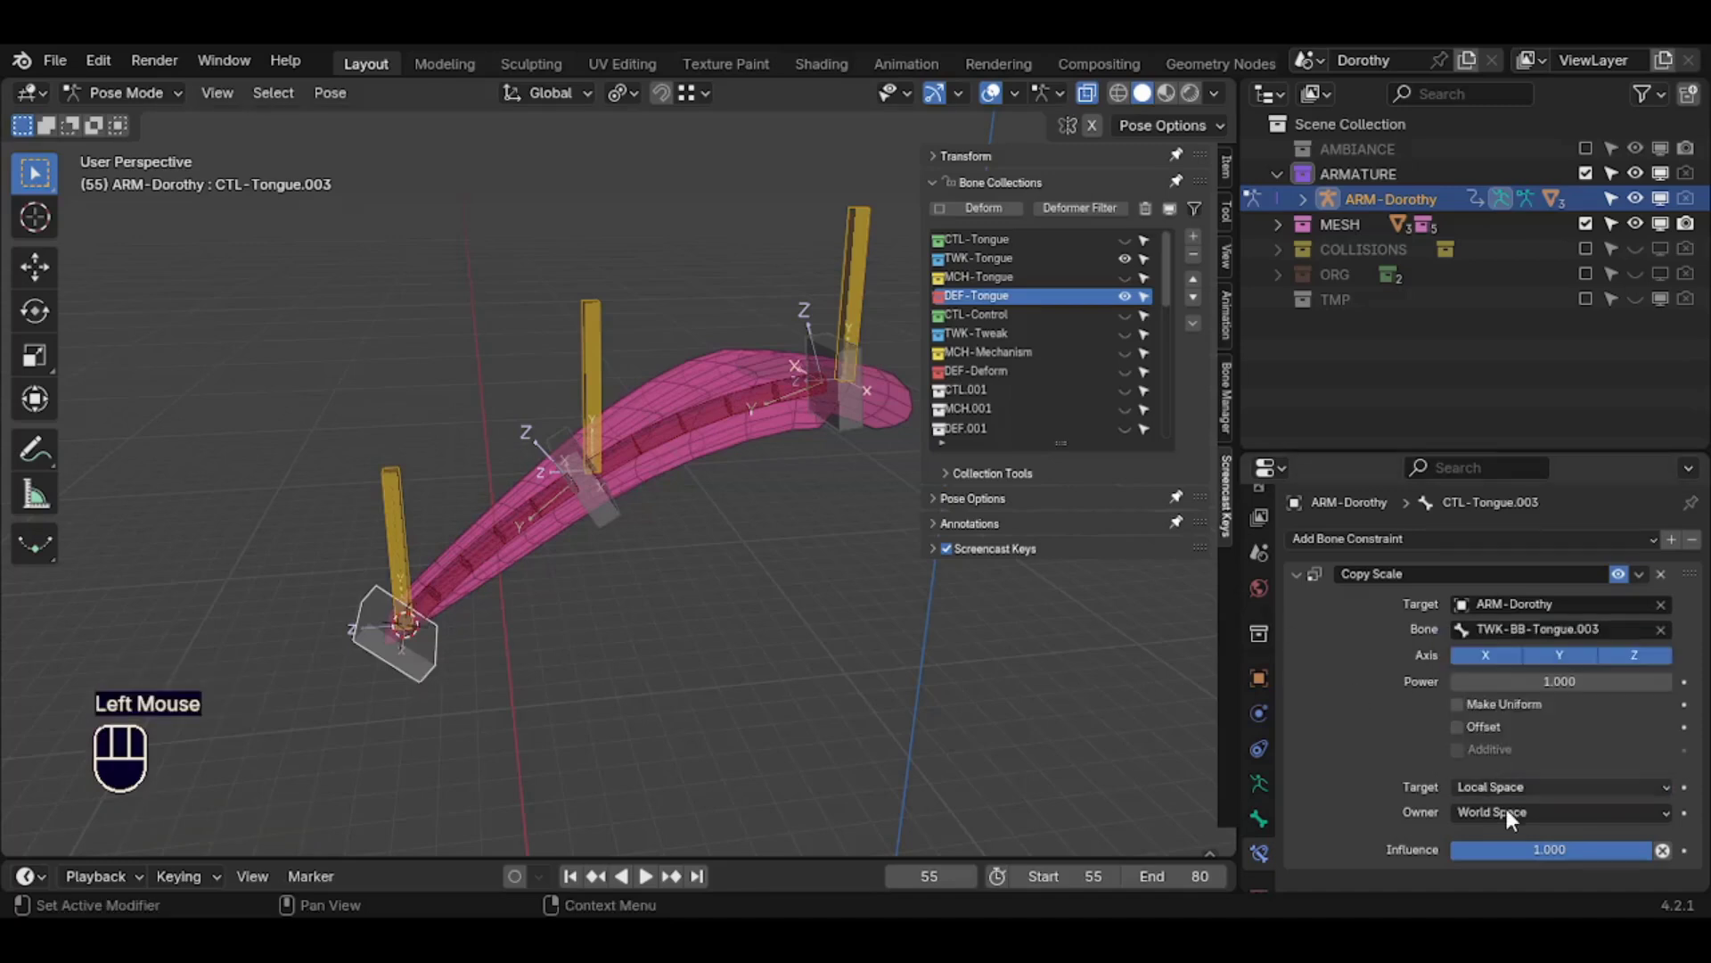
{"action": "left_click", "coordinate": [1507, 809]}
{"action": "left_click", "coordinate": [1501, 769]}
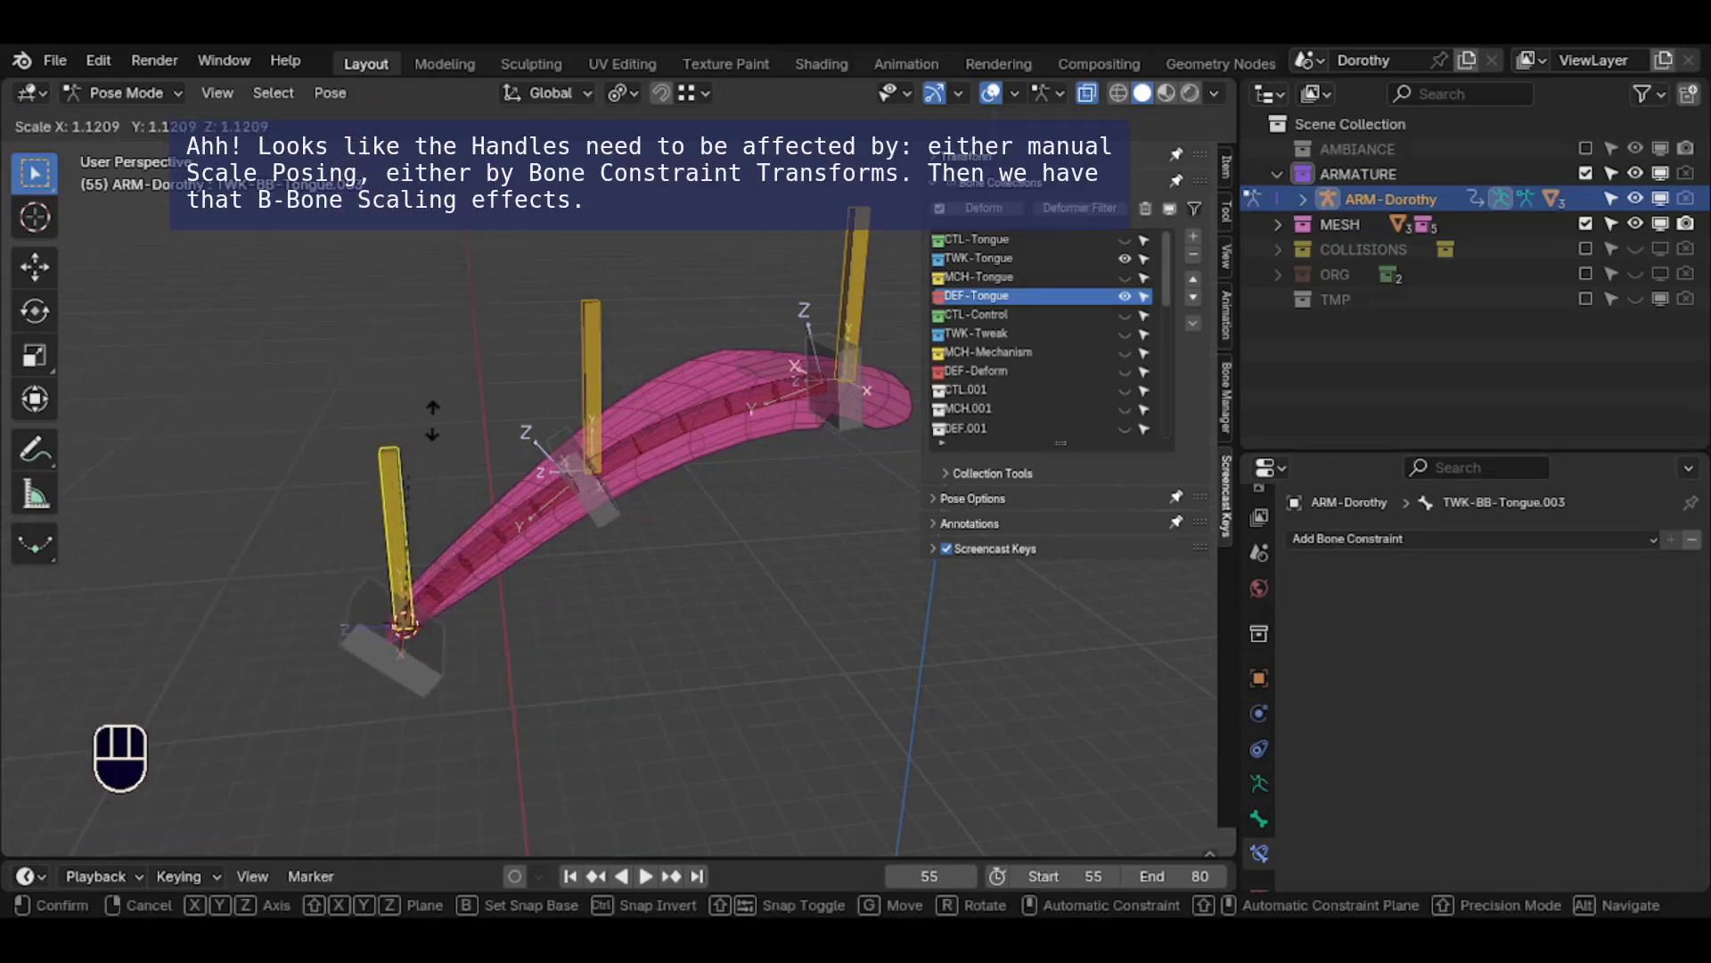
Scale, move and rotate TWK-BB-Tongue.003, and scale it again to test the Copy Scale constraint
{"action": "left_click", "coordinate": [455, 649]}
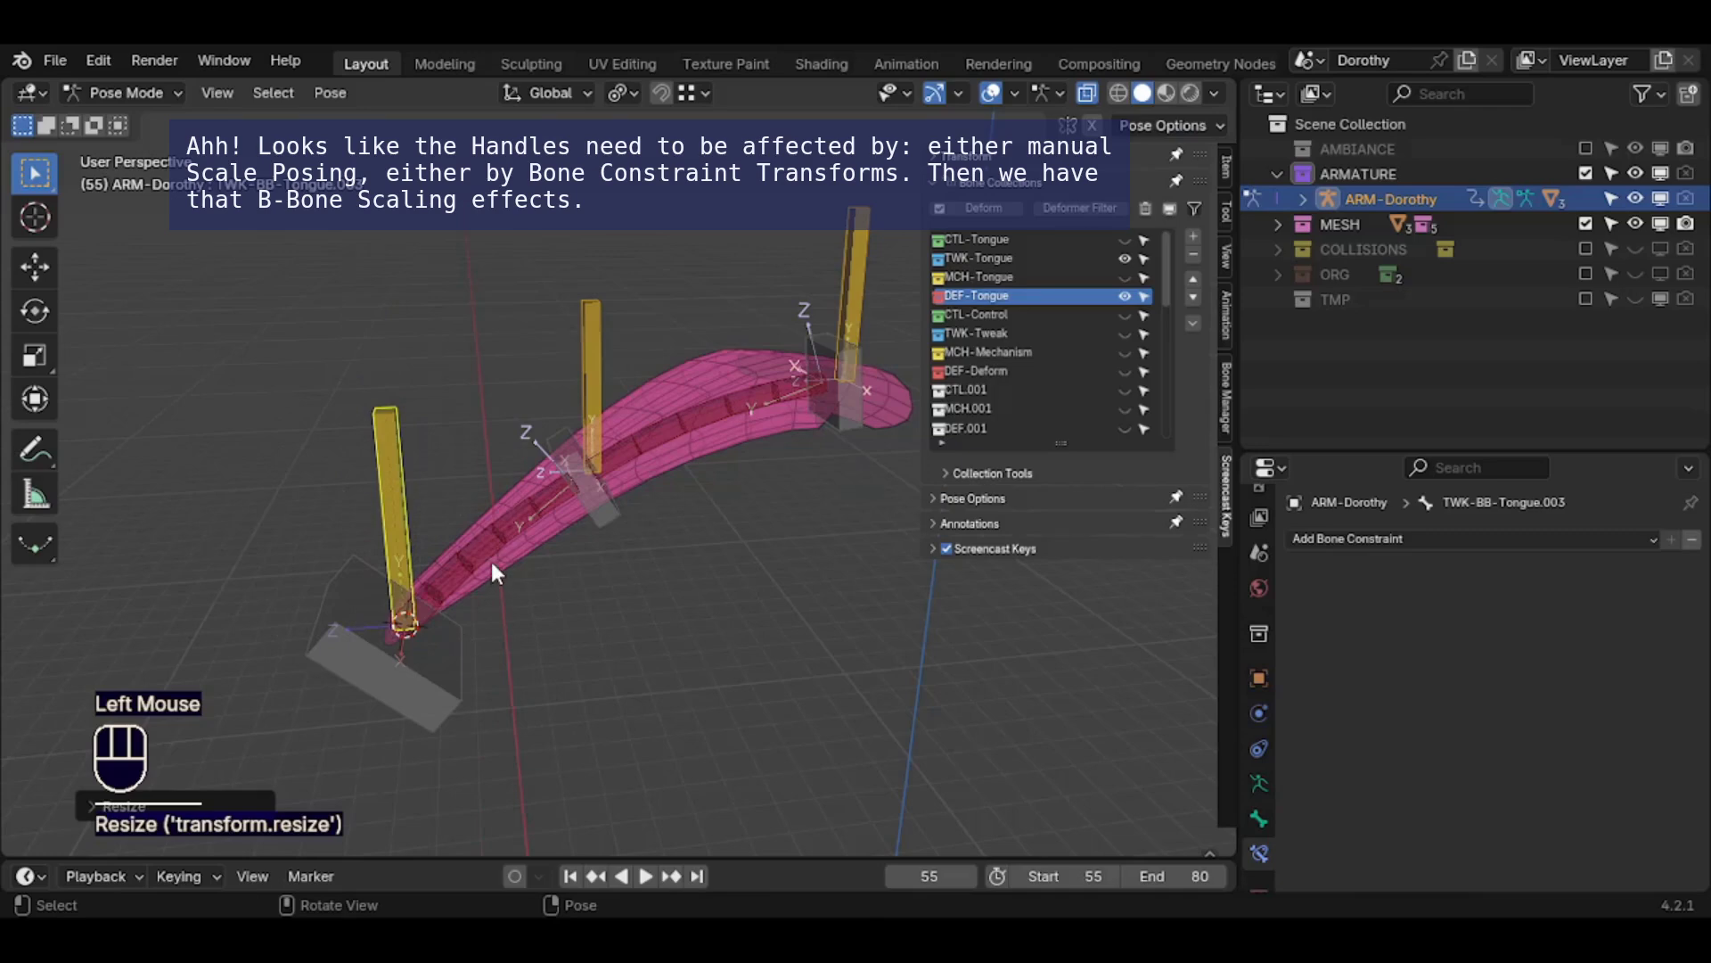
{"action": "key", "text": "g"}
{"action": "left_click", "coordinate": [370, 351]}
{"action": "key", "text": "r"}
{"action": "left_click", "coordinate": [450, 357]}
{"action": "key", "text": "s"}
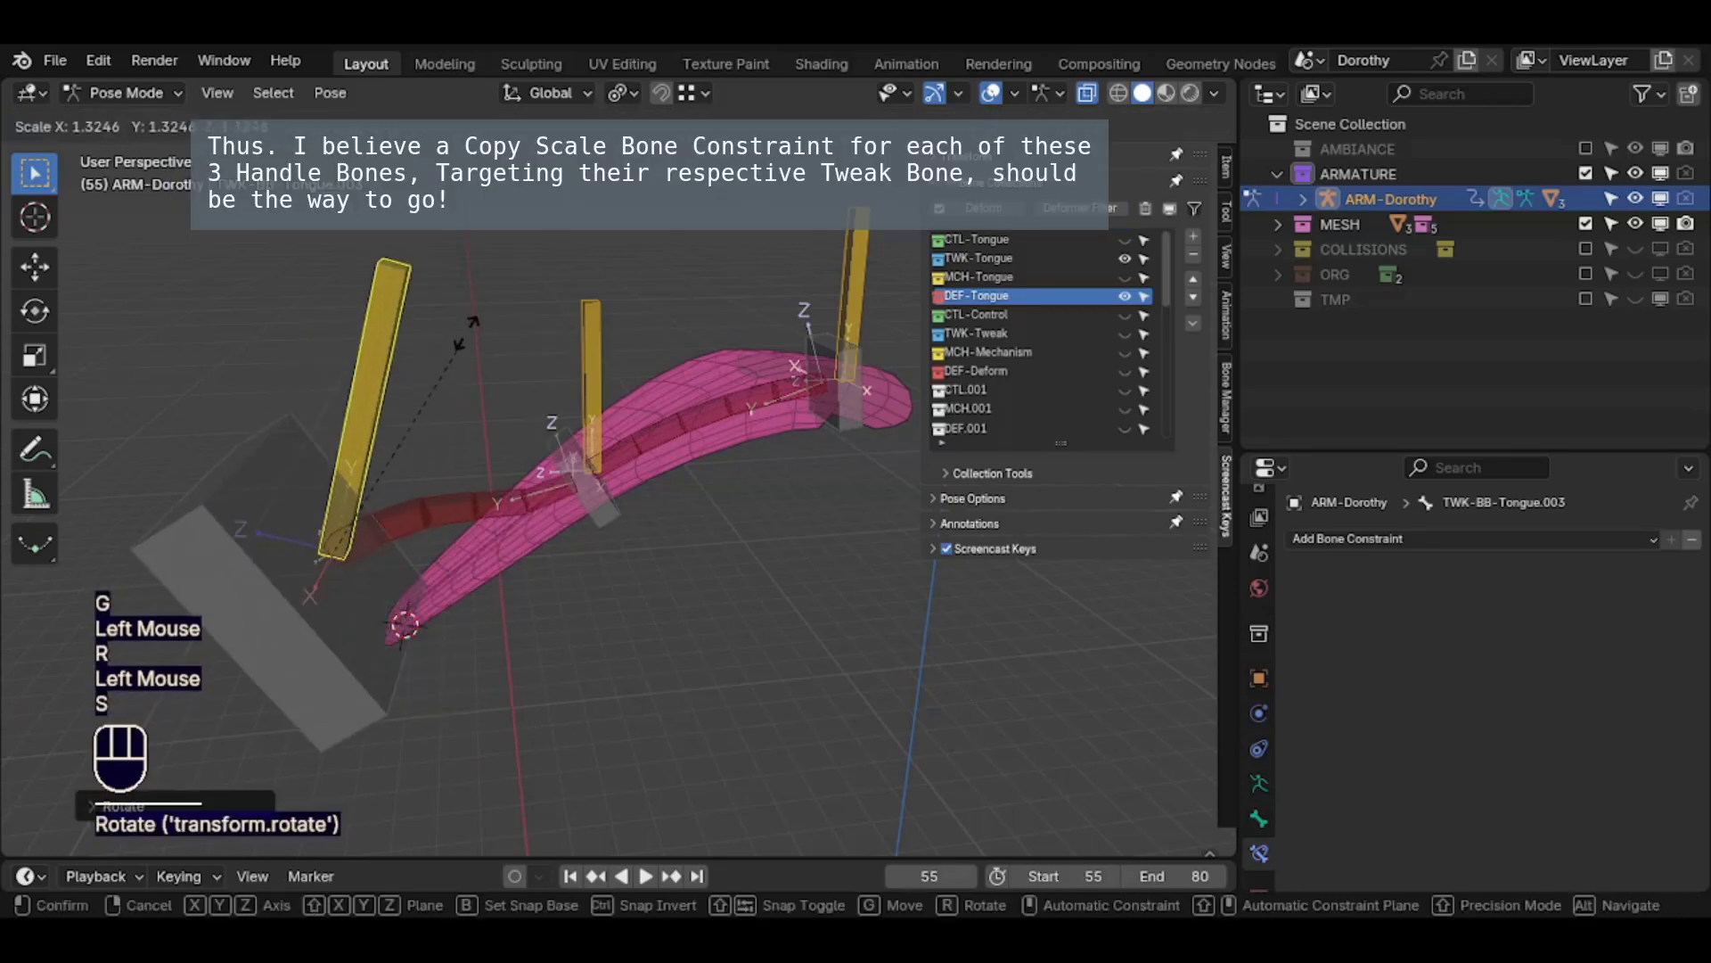
{"action": "left_click", "coordinate": [465, 332]}
Clear the pose transforms of all tongue bones
{"action": "key", "text": "a"}
{"action": "key", "text": "alt+q"}
{"action": "key", "text": "alt+q"}
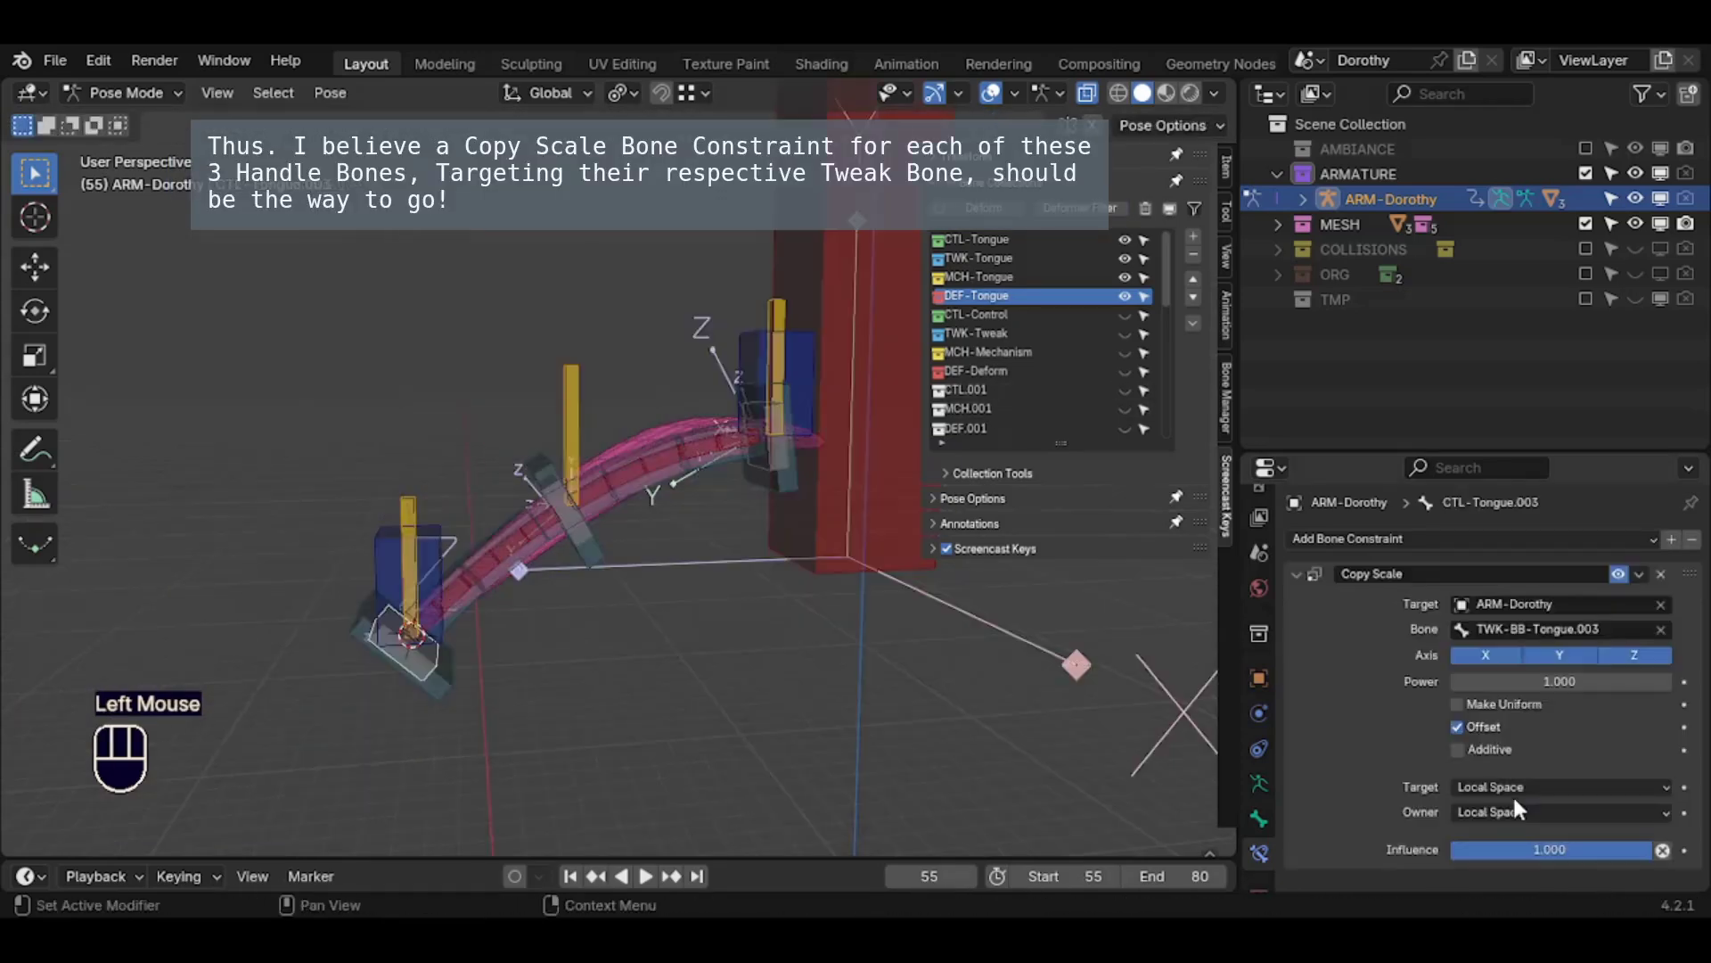
Set both the target and owner of CTL-Tongue.003's Copy Scale constraint to Pose Space
{"action": "left_click", "coordinate": [1511, 788]}
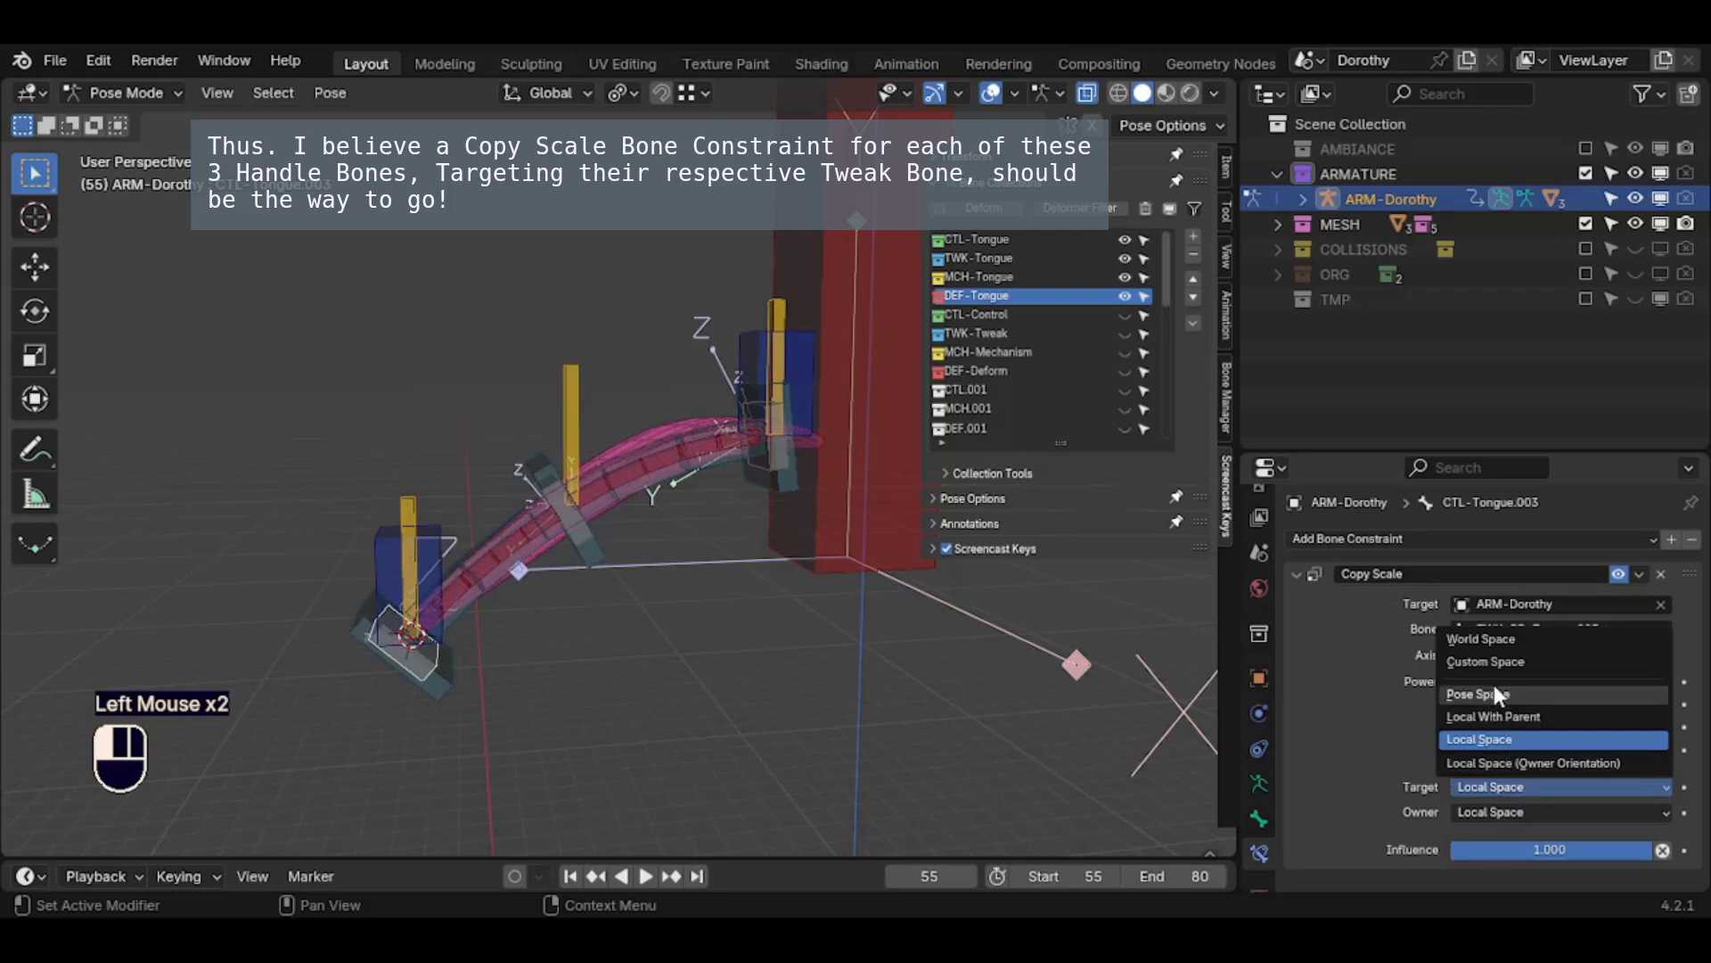
{"action": "left_click", "coordinate": [1494, 693]}
{"action": "left_click", "coordinate": [1495, 808]}
{"action": "left_click", "coordinate": [1500, 744]}
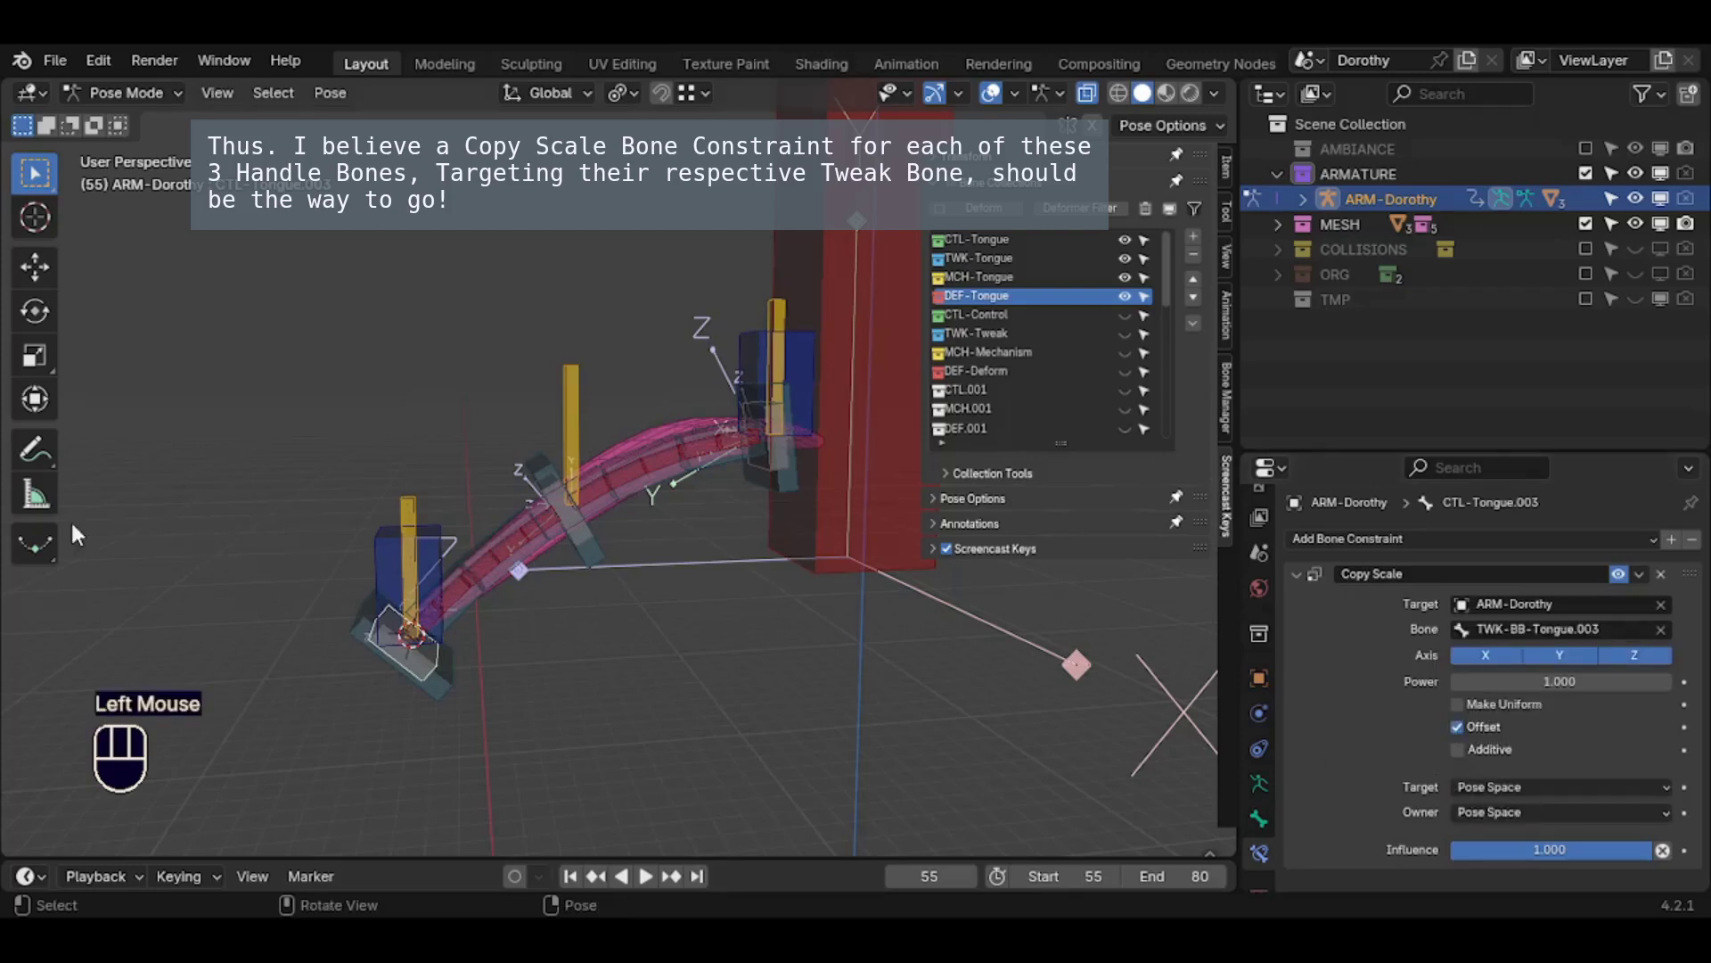
Scale and move MTR-IK-Tongue repeatedly to test the Pose Space constraint
{"action": "left_click", "coordinate": [435, 534]}
{"action": "key", "text": "s"}
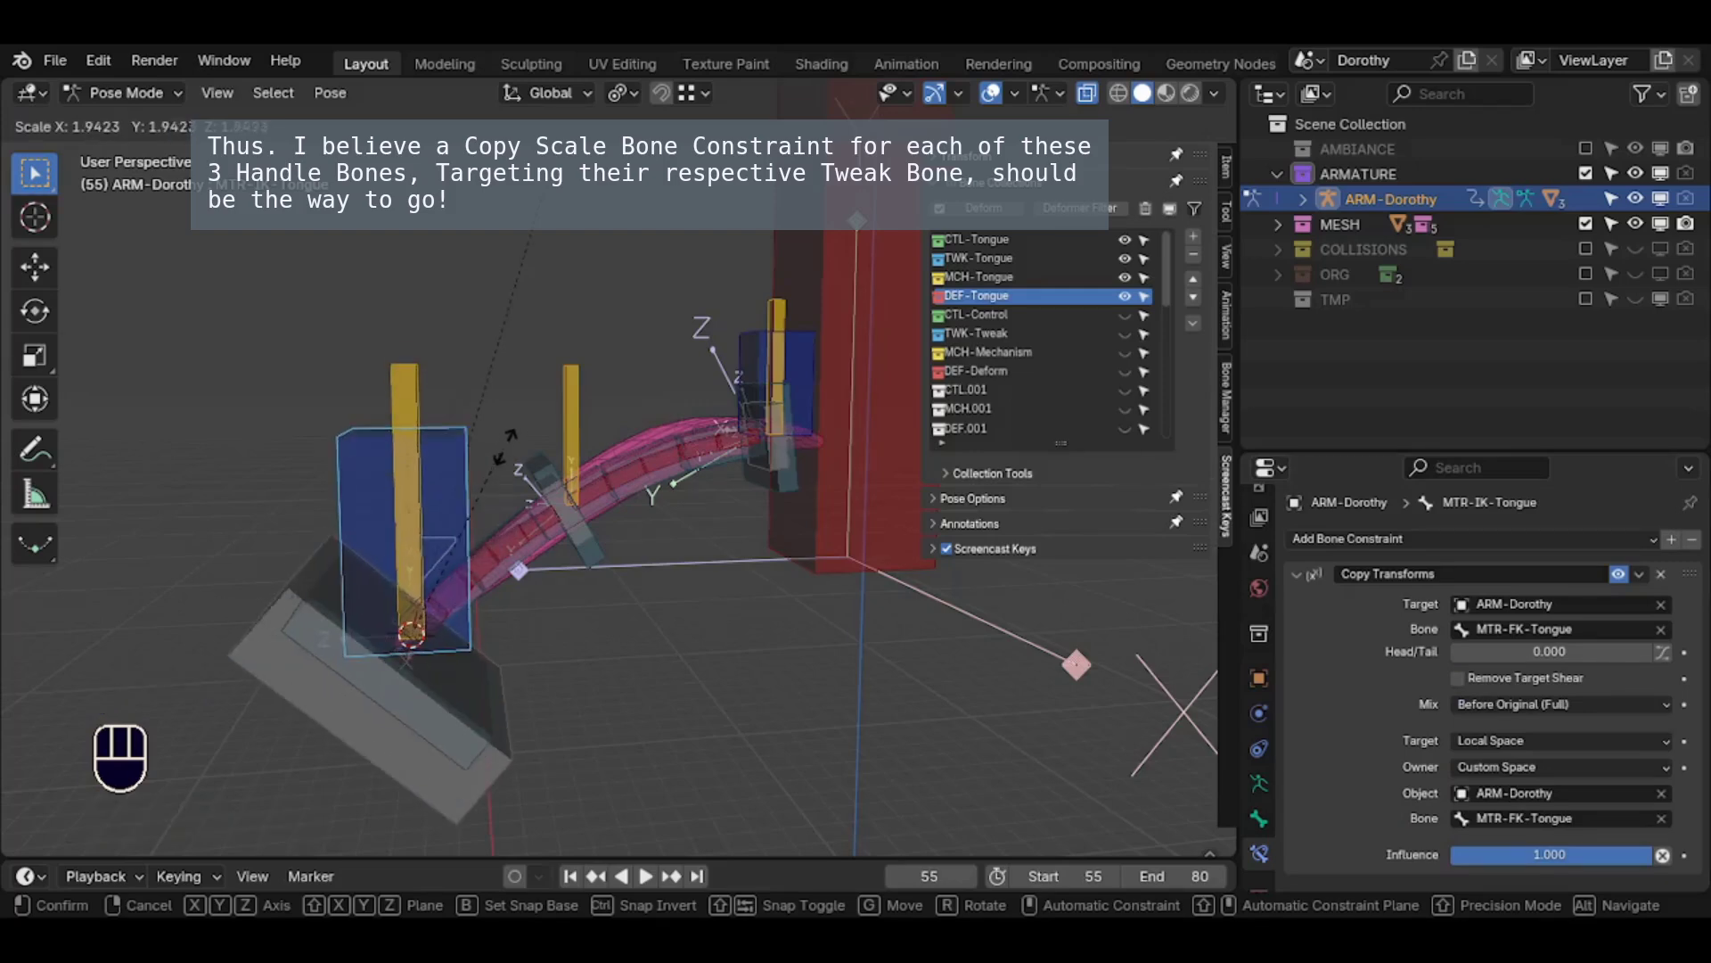
{"action": "left_click", "coordinate": [488, 486]}
{"action": "key", "text": "g"}
{"action": "left_click", "coordinate": [467, 493]}
{"action": "middle_click_drag", "start_coordinate": [466, 493], "coordinate": [463, 369], "text": "shift"}
{"action": "key", "text": "g"}
{"action": "left_click", "coordinate": [442, 351]}
{"action": "key", "text": "s"}
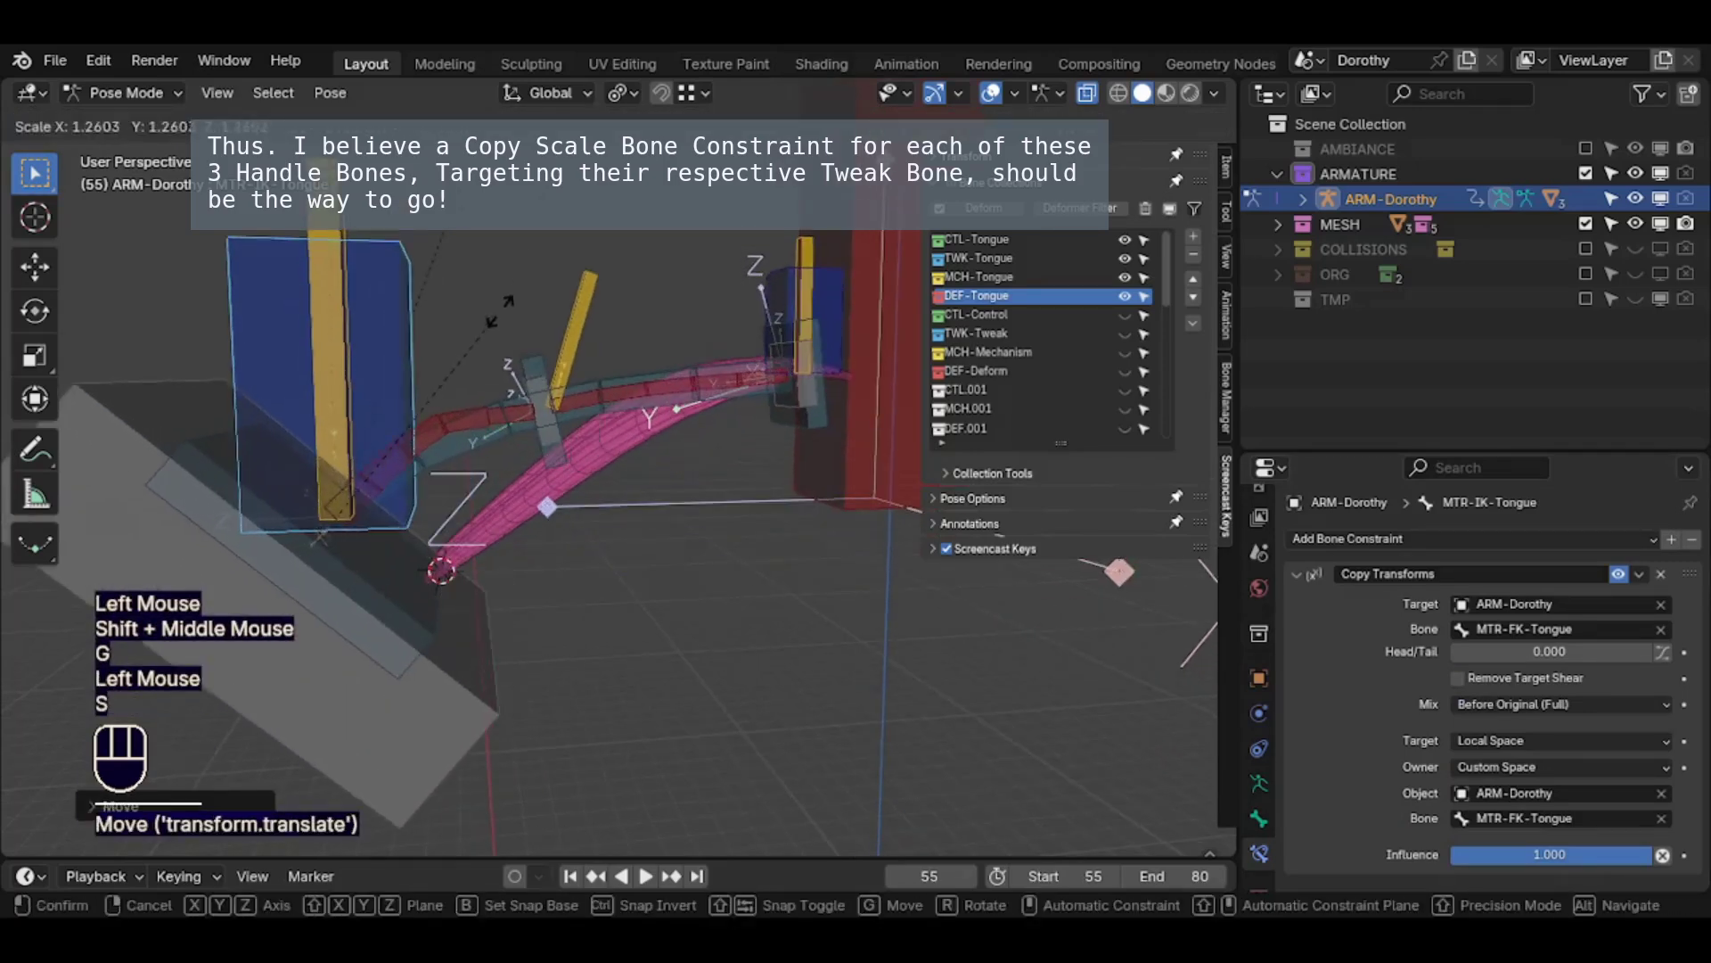
{"action": "left_click", "coordinate": [428, 312]}
{"action": "left_click", "coordinate": [342, 259]}
{"action": "key", "text": "s"}
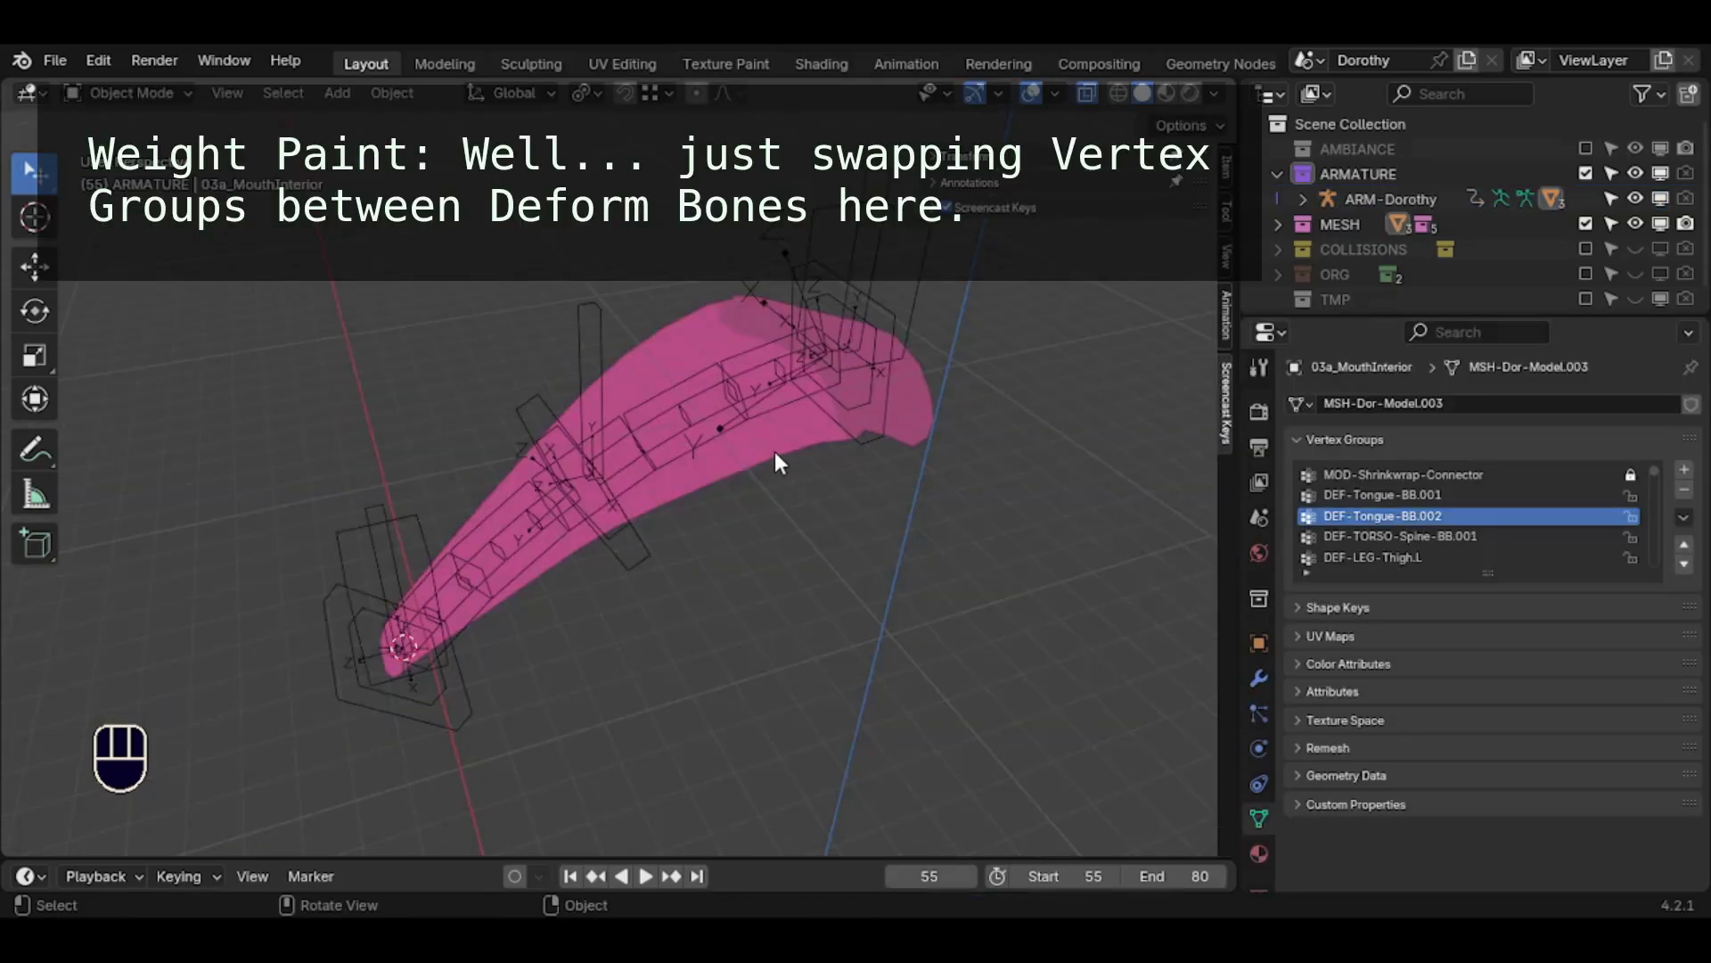
Select the armature together with the 03a_MouthInterior mesh and put the mesh in Weight Paint mode
{"action": "left_click", "coordinate": [774, 454]}
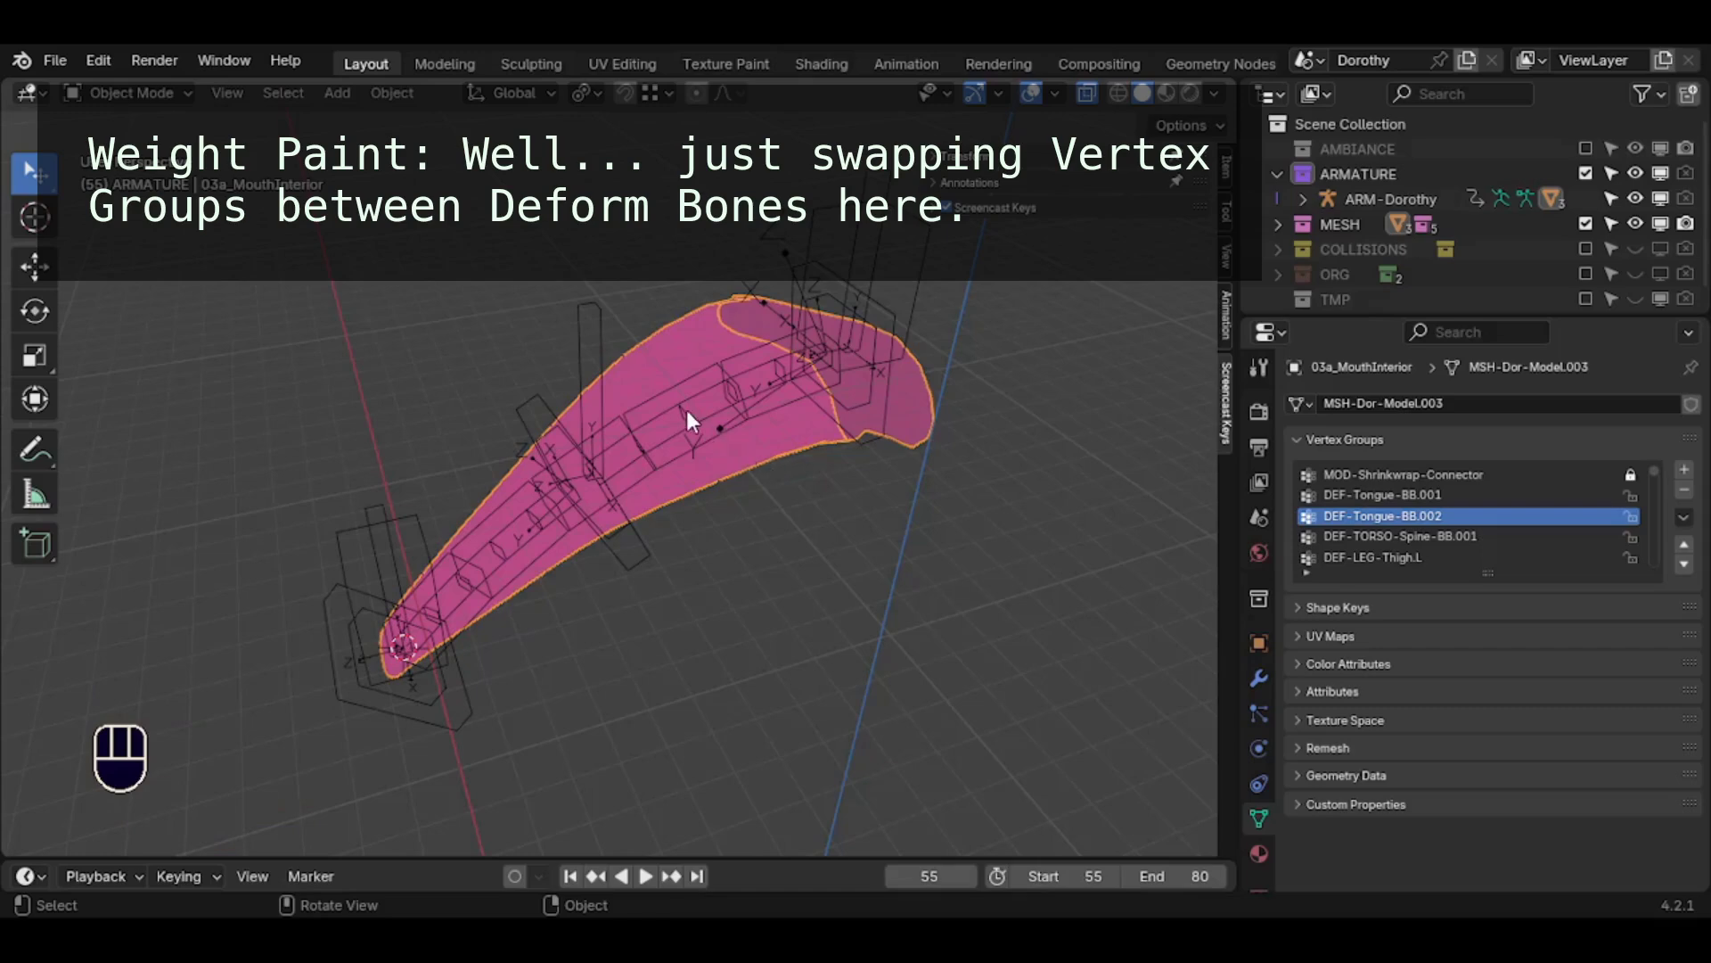
{"action": "left_click", "coordinate": [772, 397]}
{"action": "left_click", "coordinate": [795, 464], "text": "shift"}
{"action": "key", "text": "ctrl+Tab"}
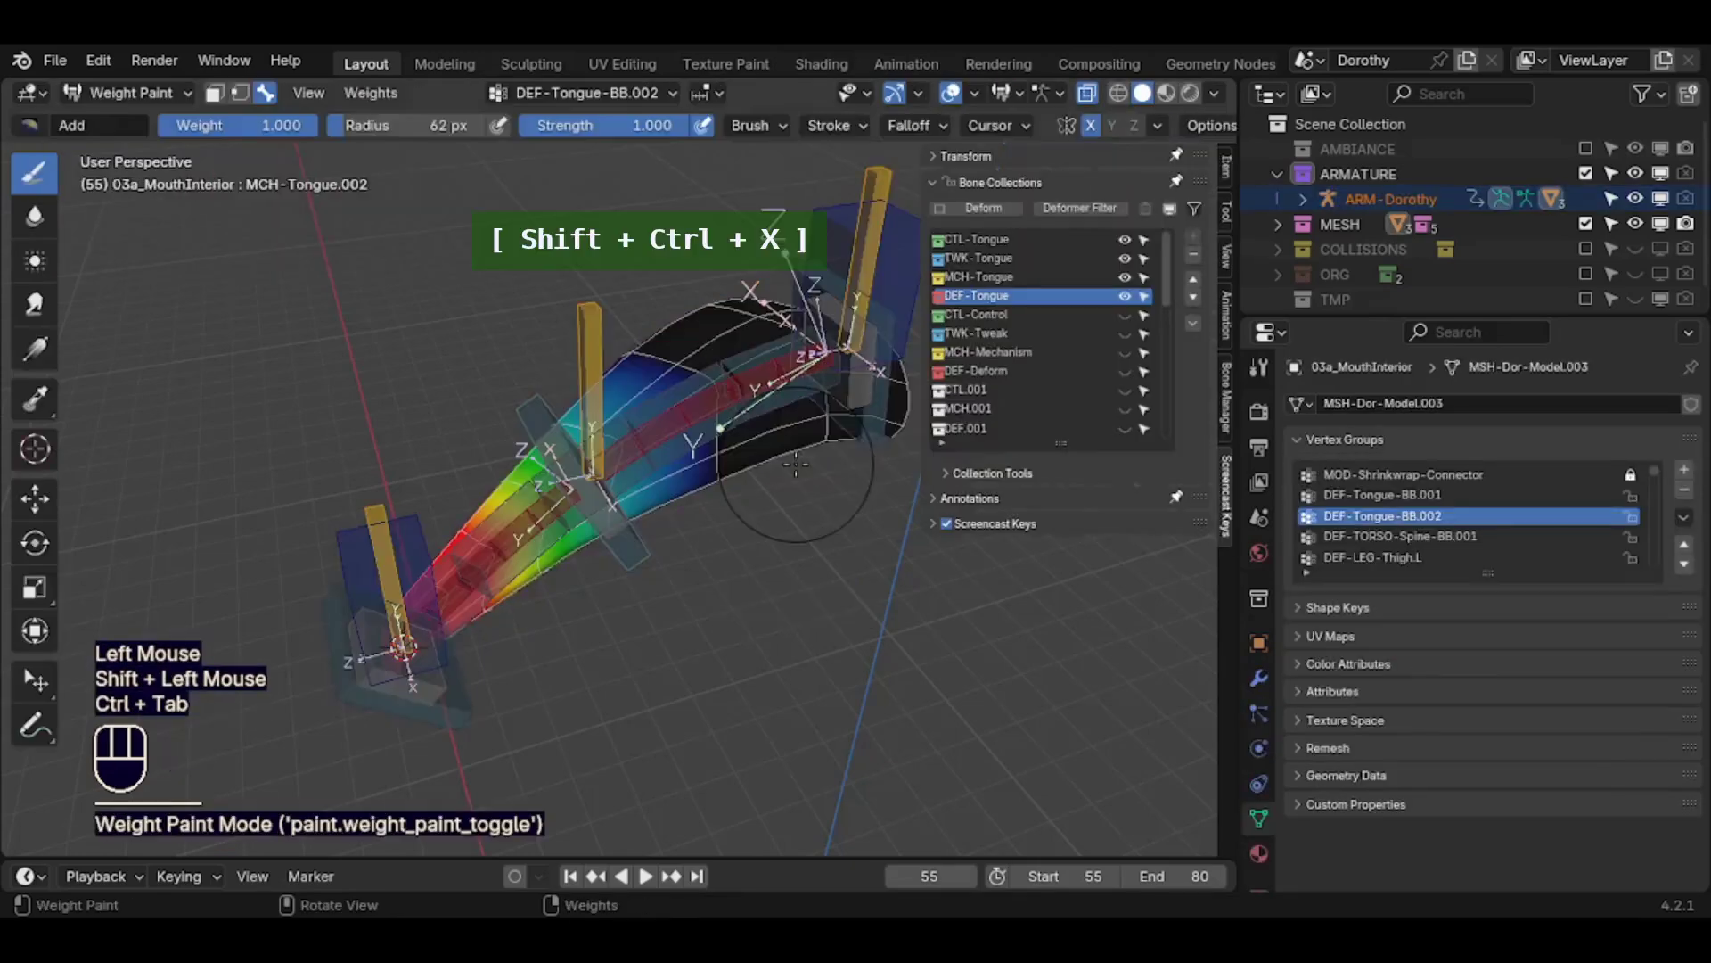
Sample the vertex groups on the tongue mesh and make DEF-Tongue-BB.001 the active group
{"action": "key", "text": "ctrl+shift+x"}
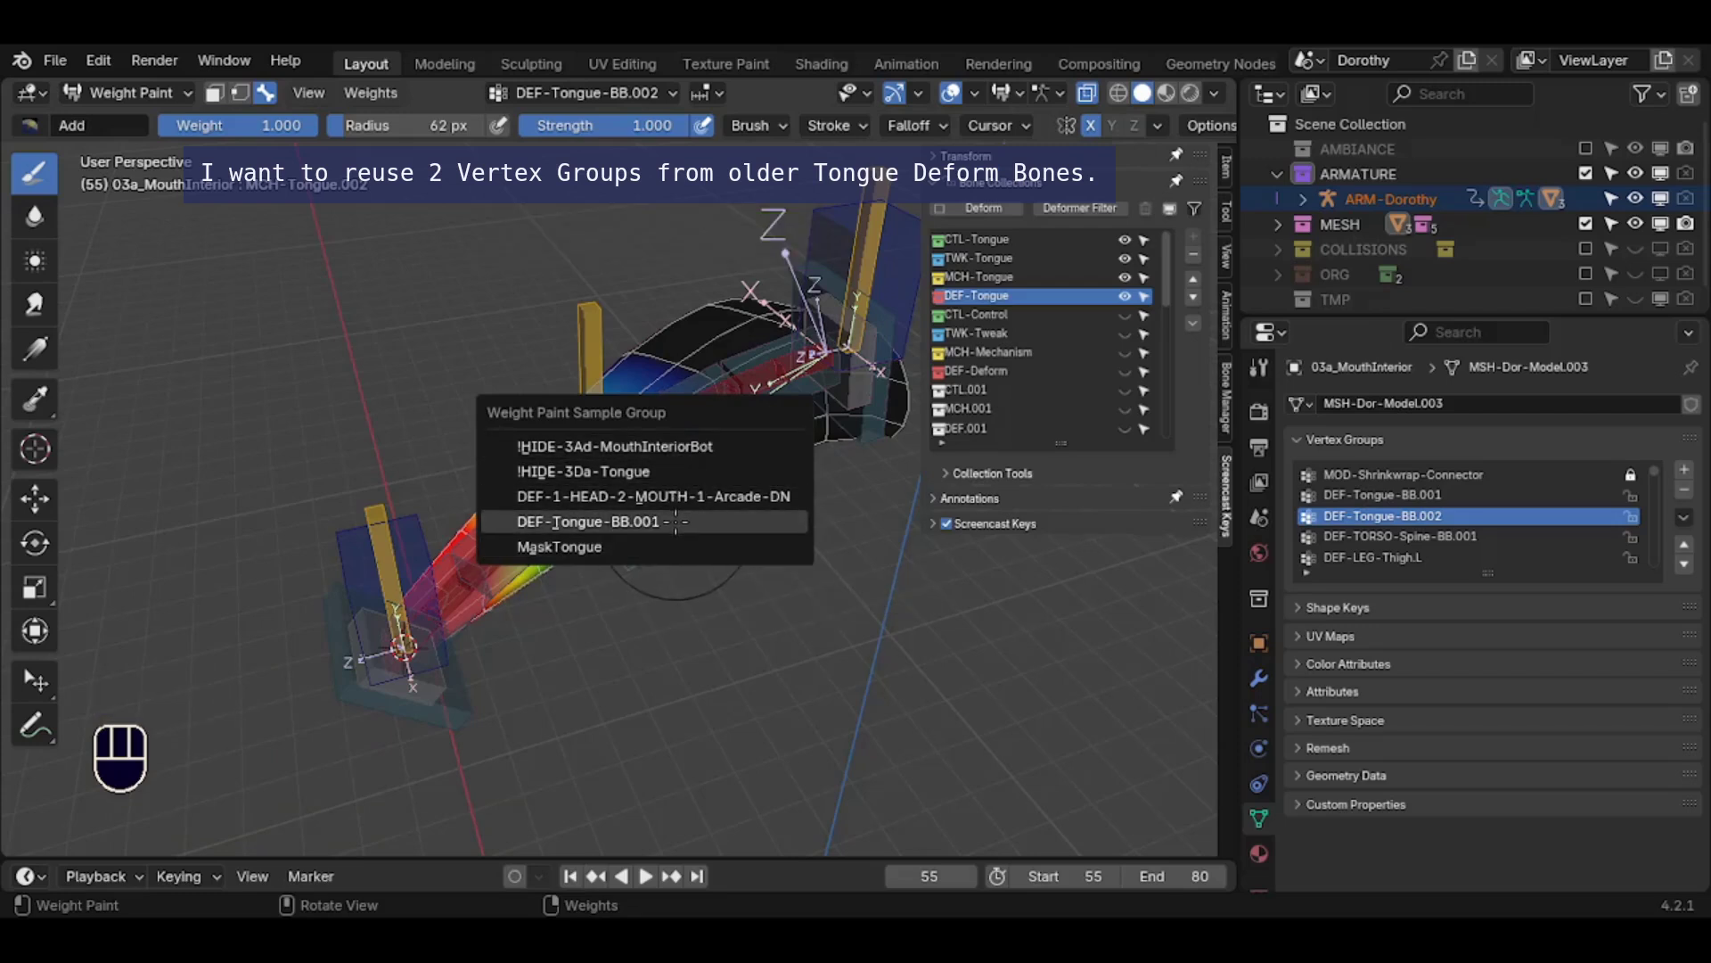
{"action": "key", "text": "Escape"}
{"action": "key", "text": "shift+ctrl+c"}
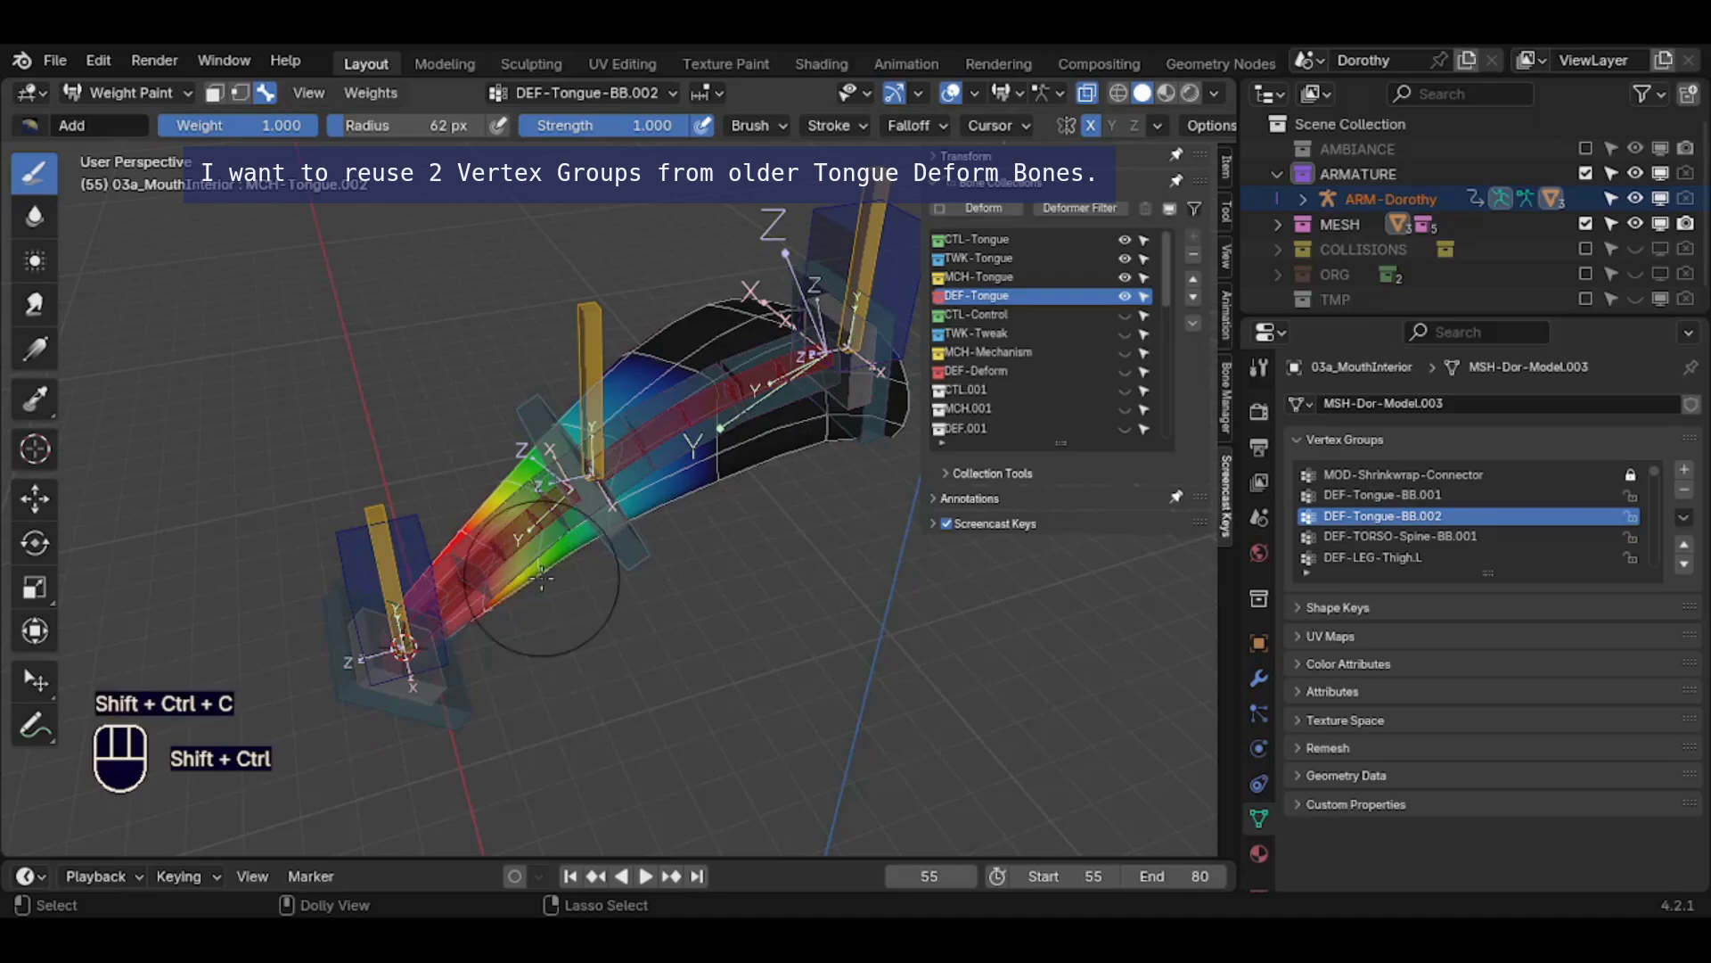
{"action": "key", "text": "shift+ctrl+x"}
{"action": "key", "text": "shift+ctrl+x"}
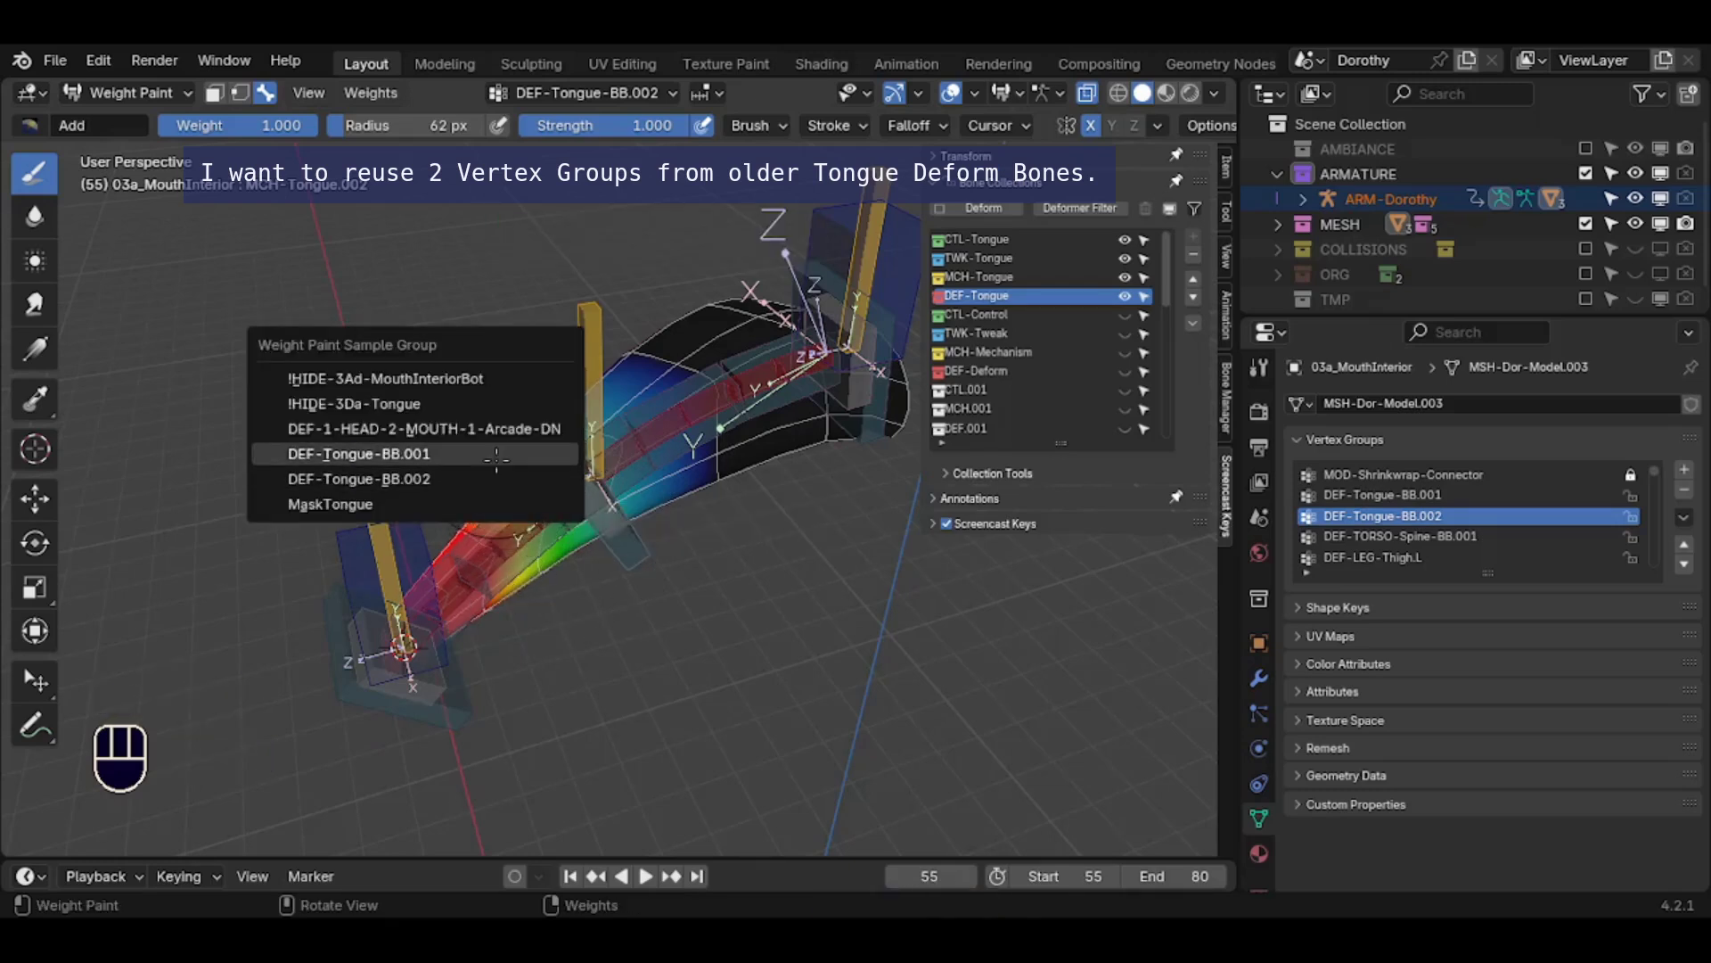
{"action": "left_click", "coordinate": [509, 454]}
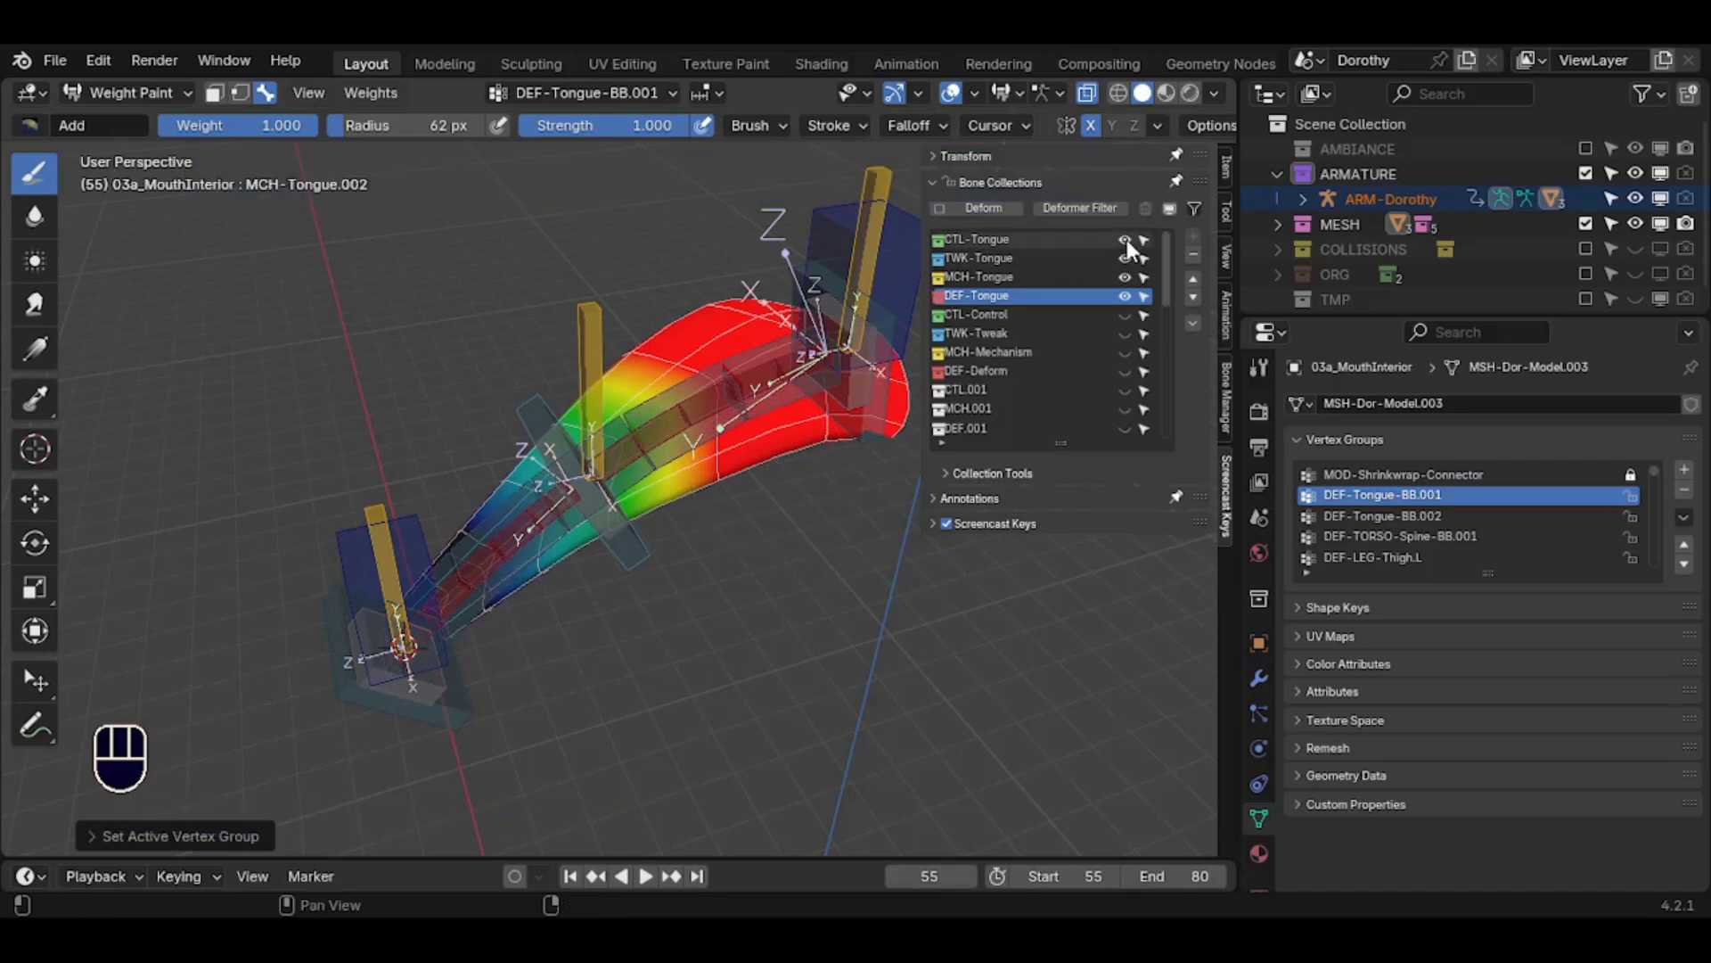
Hide the CTL, TWK, MCH and DEF tongue bone collections and show DEF-Deform
{"action": "left_click_drag", "start_coordinate": [1127, 239], "coordinate": [1126, 274]}
{"action": "left_click", "coordinate": [1125, 371]}
{"action": "left_click", "coordinate": [1130, 294]}
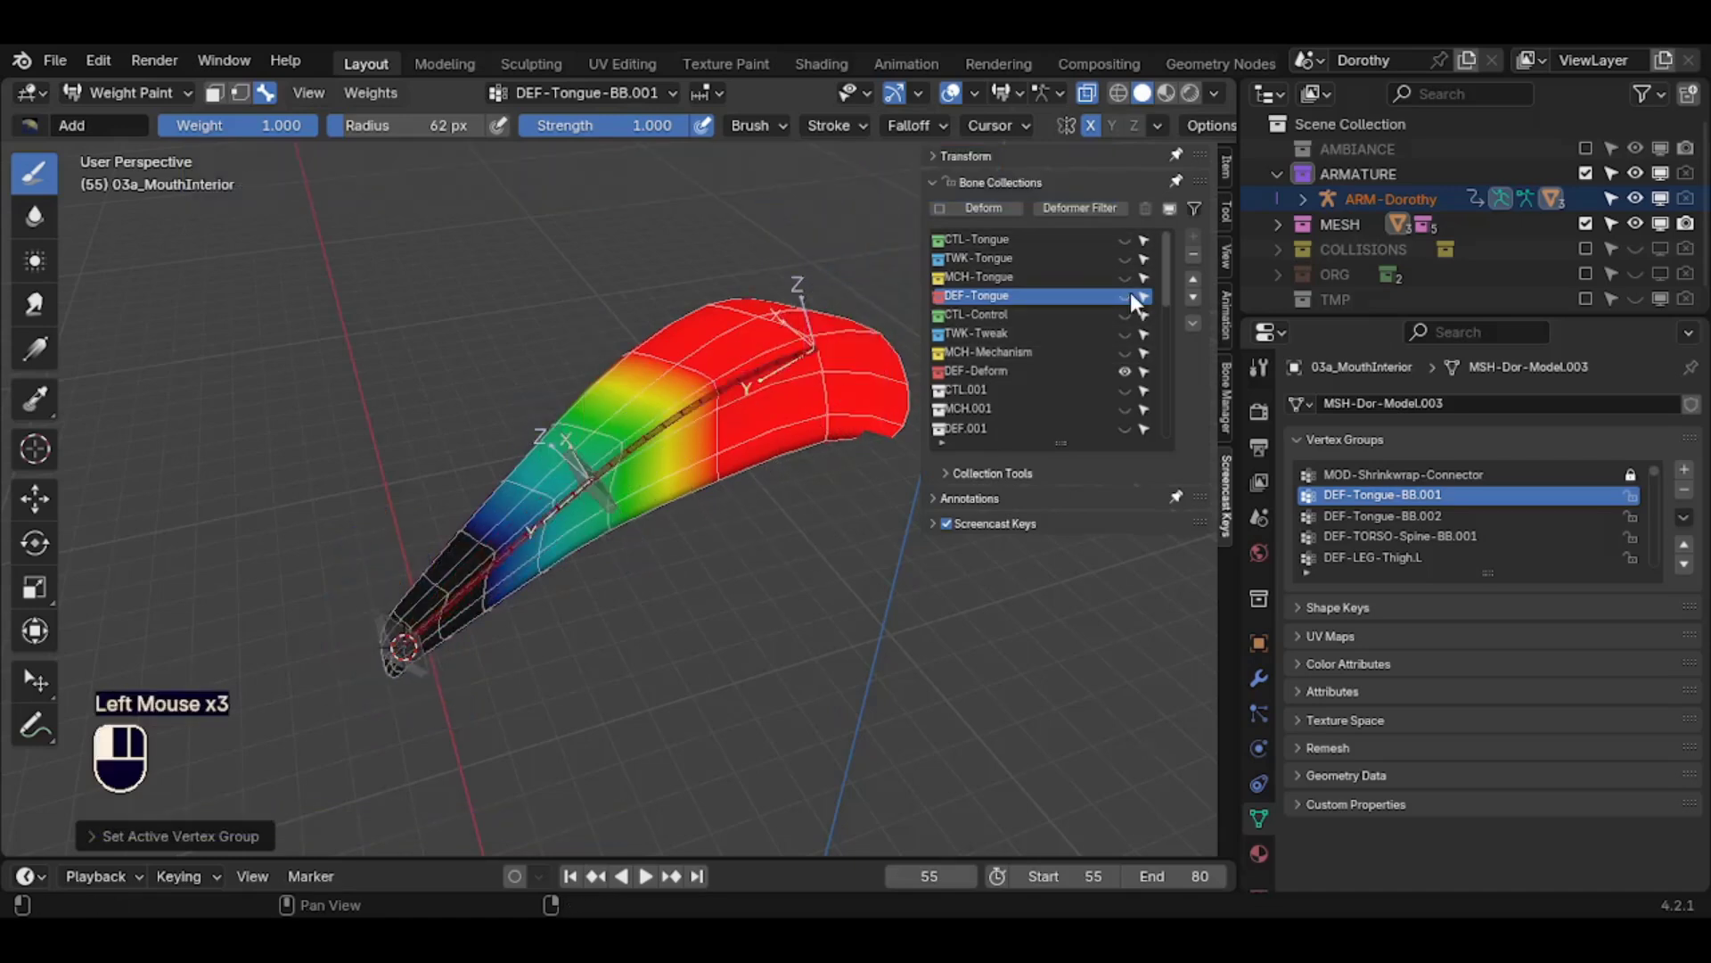
Put the armature in Edit Mode and copy the name of the DEF-Tongue.001 bone
{"action": "key", "text": "ctrl+Tab"}
{"action": "left_click", "coordinate": [753, 378]}
{"action": "key", "text": "Tab"}
{"action": "left_click", "coordinate": [706, 412]}
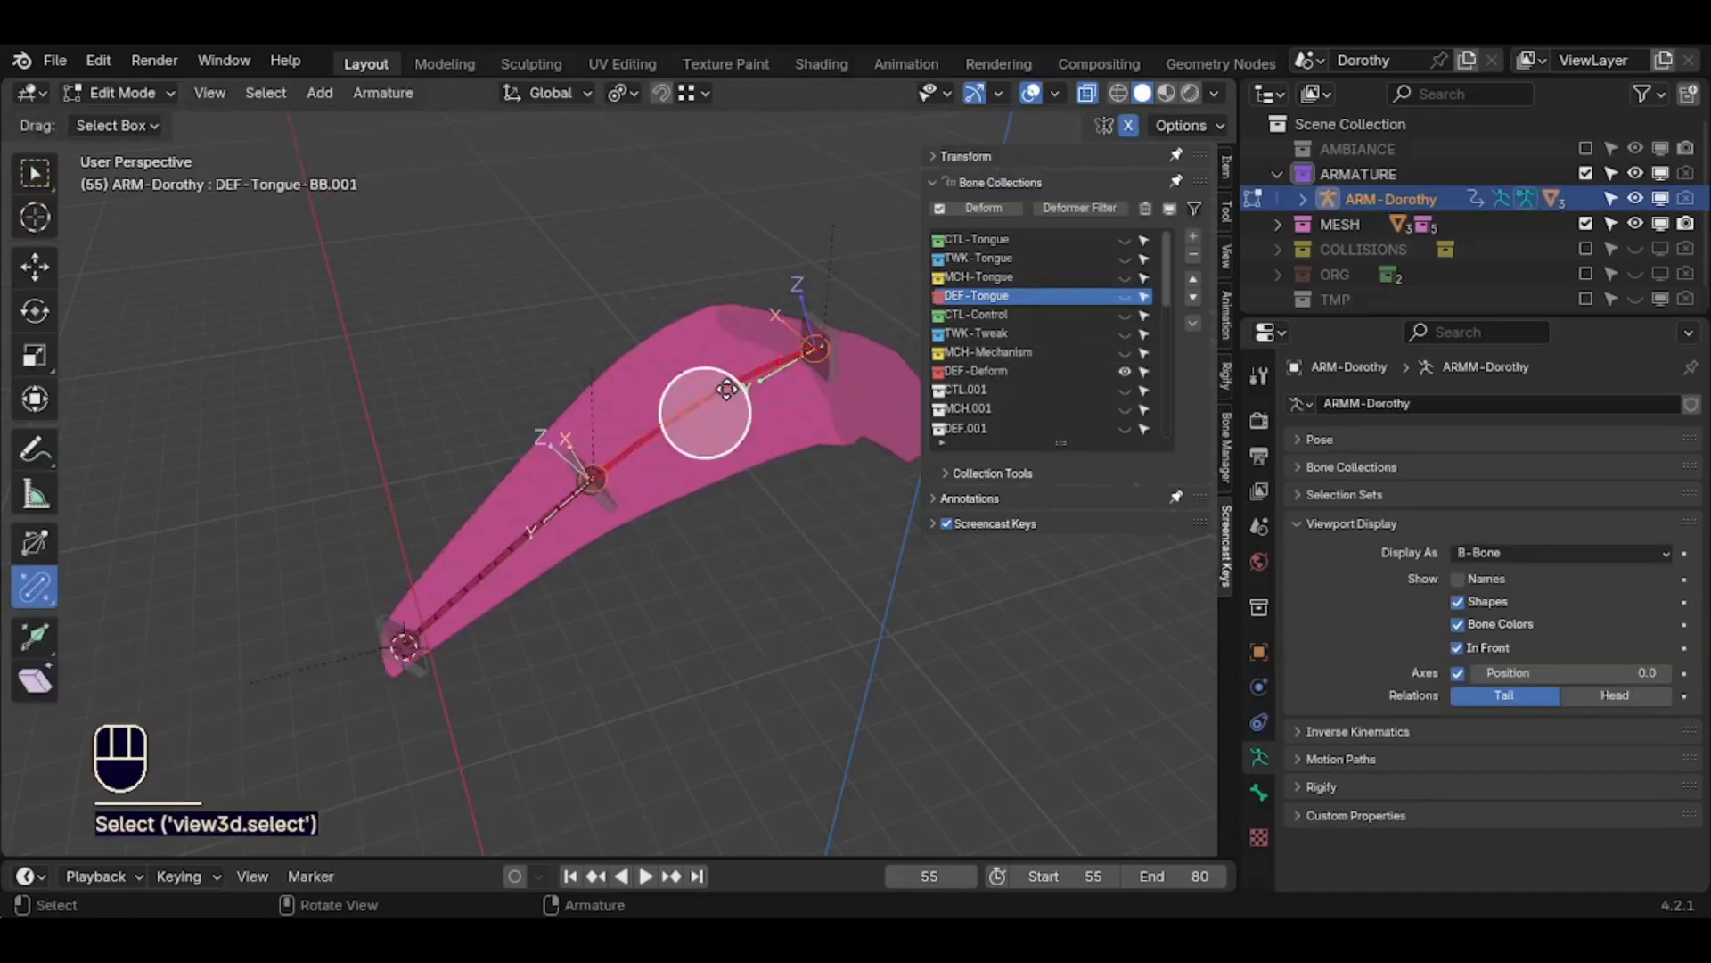
{"action": "key", "text": "F2"}
{"action": "key", "text": "ctrl+c"}
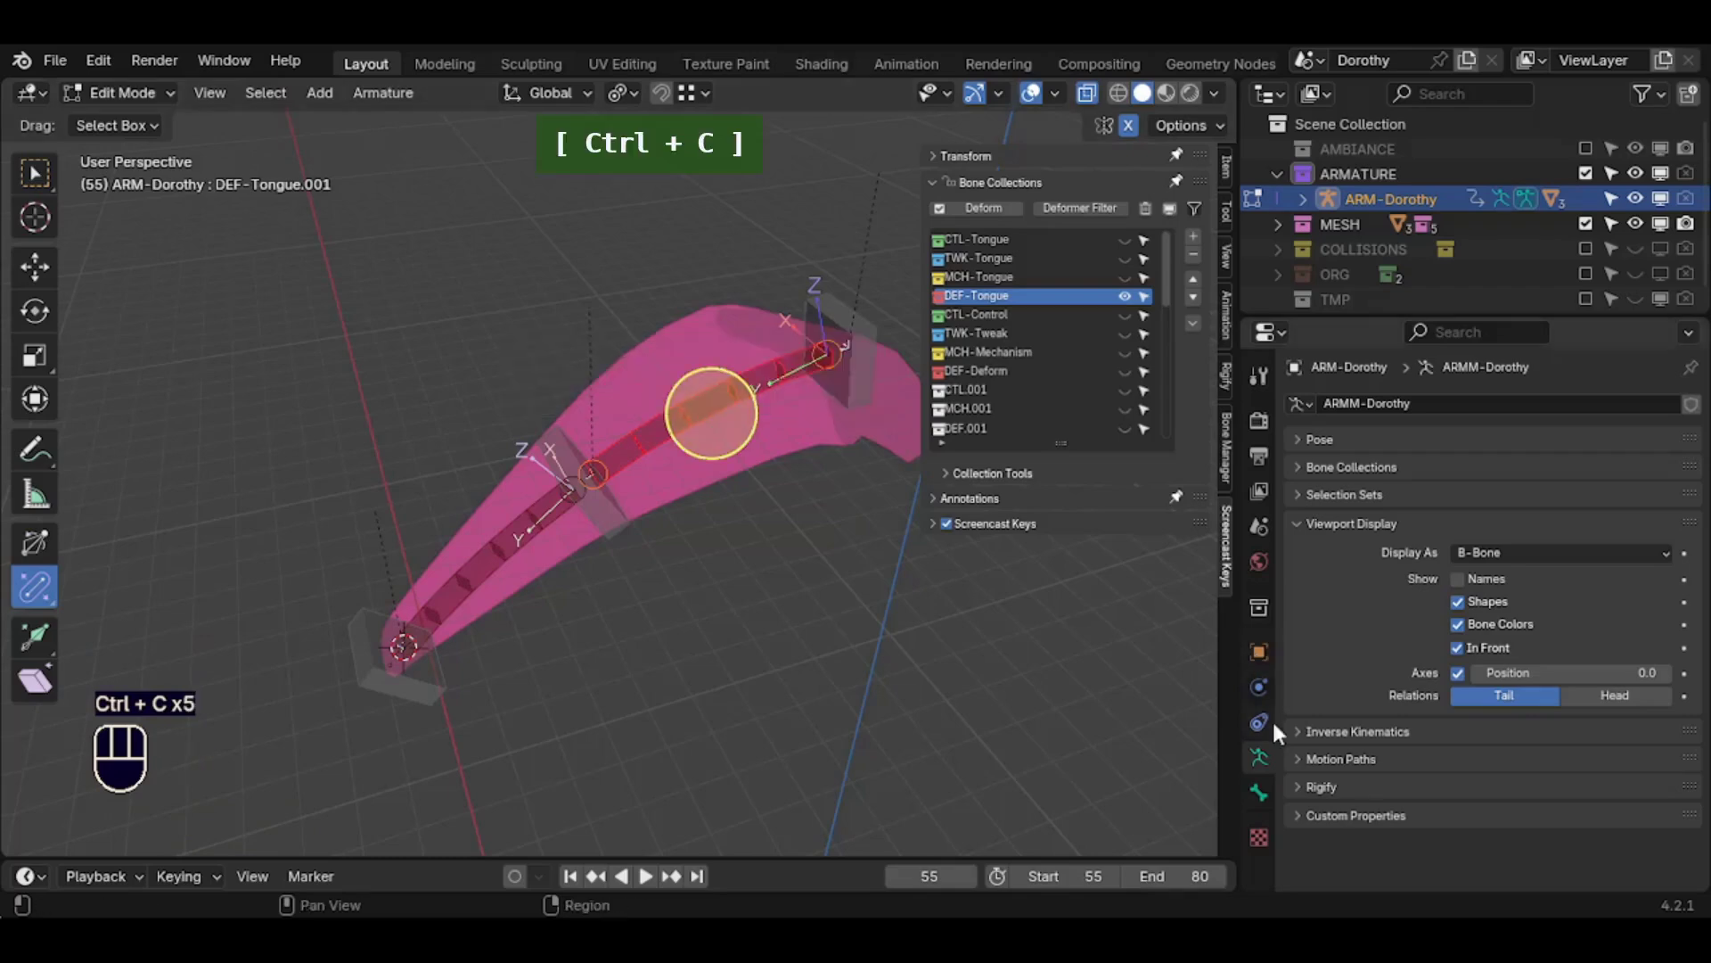
Return 03a_MouthInterior to Weight Paint mode and sample its DEF-Tongue-BB.001 vertex group
{"action": "left_click", "coordinate": [760, 435], "text": "ctrl"}
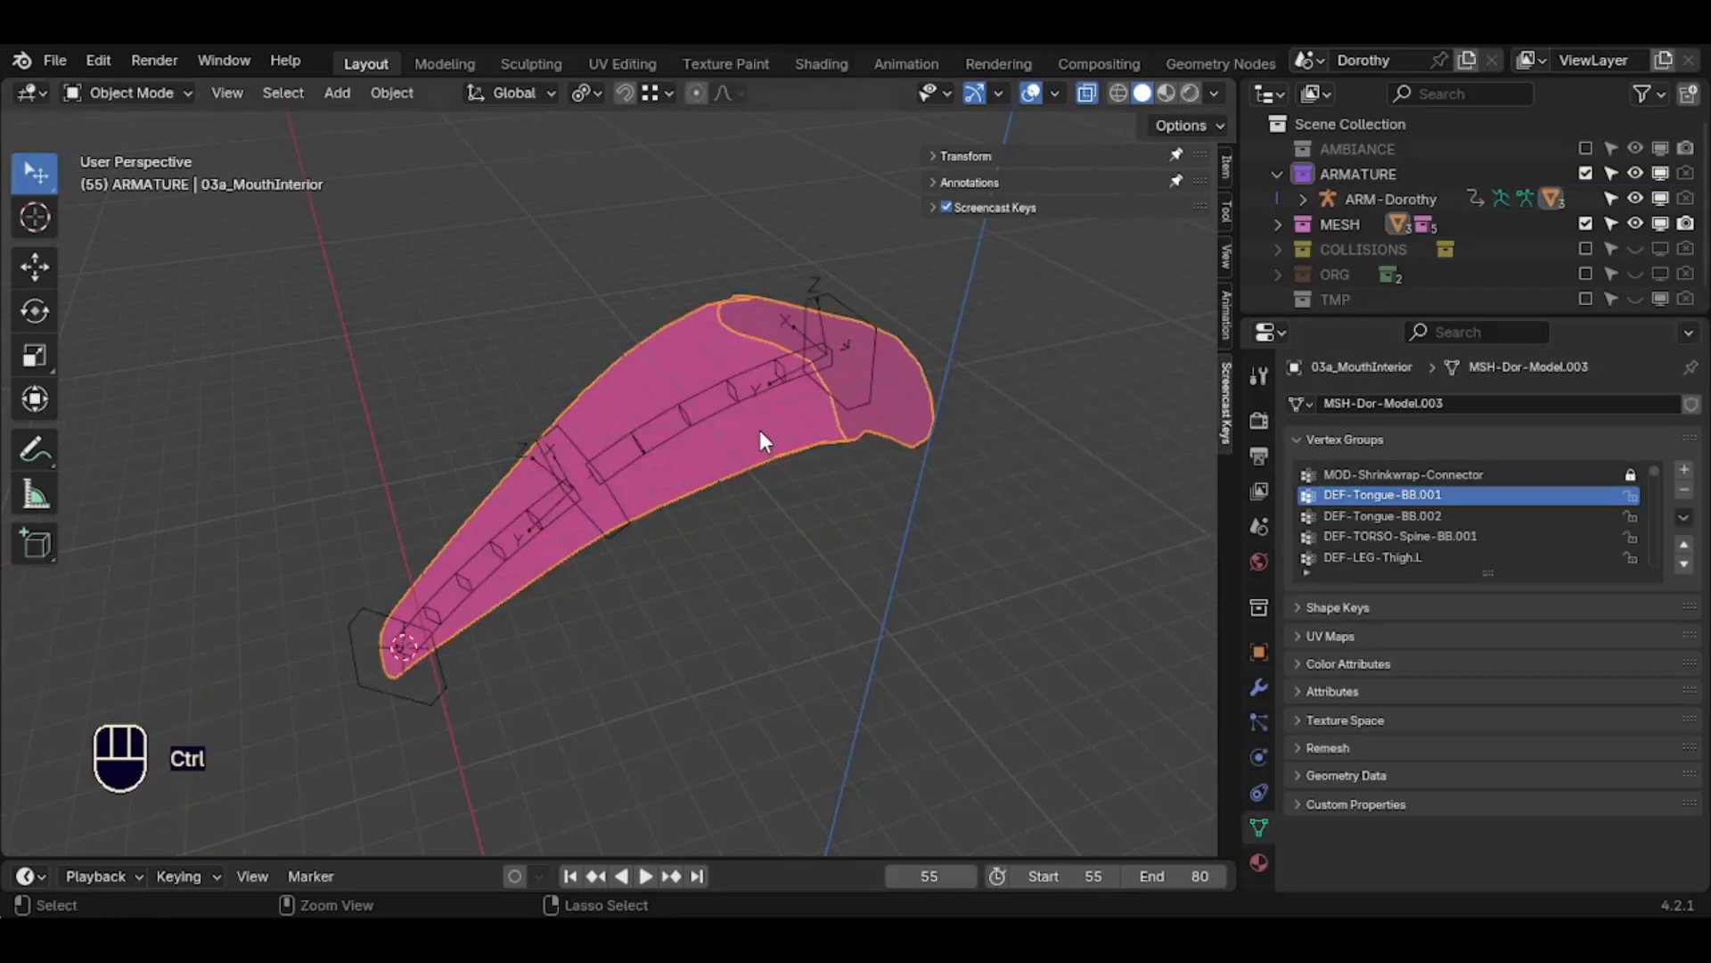
{"action": "key", "text": "ctrl+Tab"}
{"action": "key", "text": "w"}
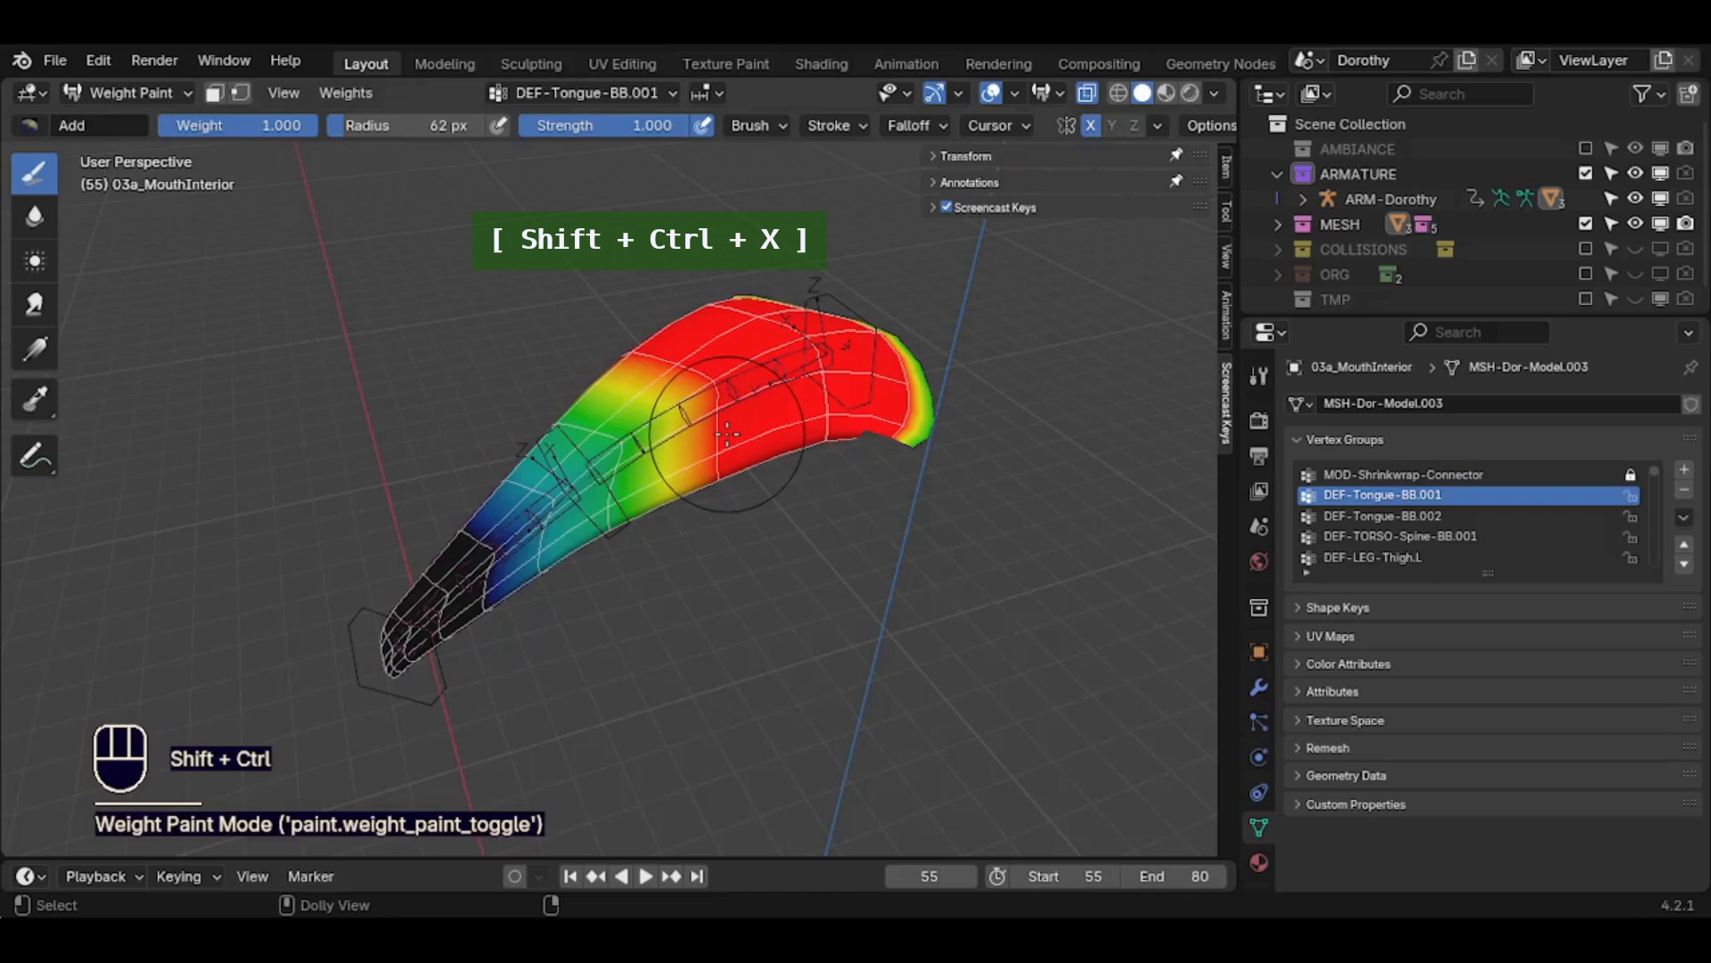
{"action": "key", "text": "ctrl+shift+x"}
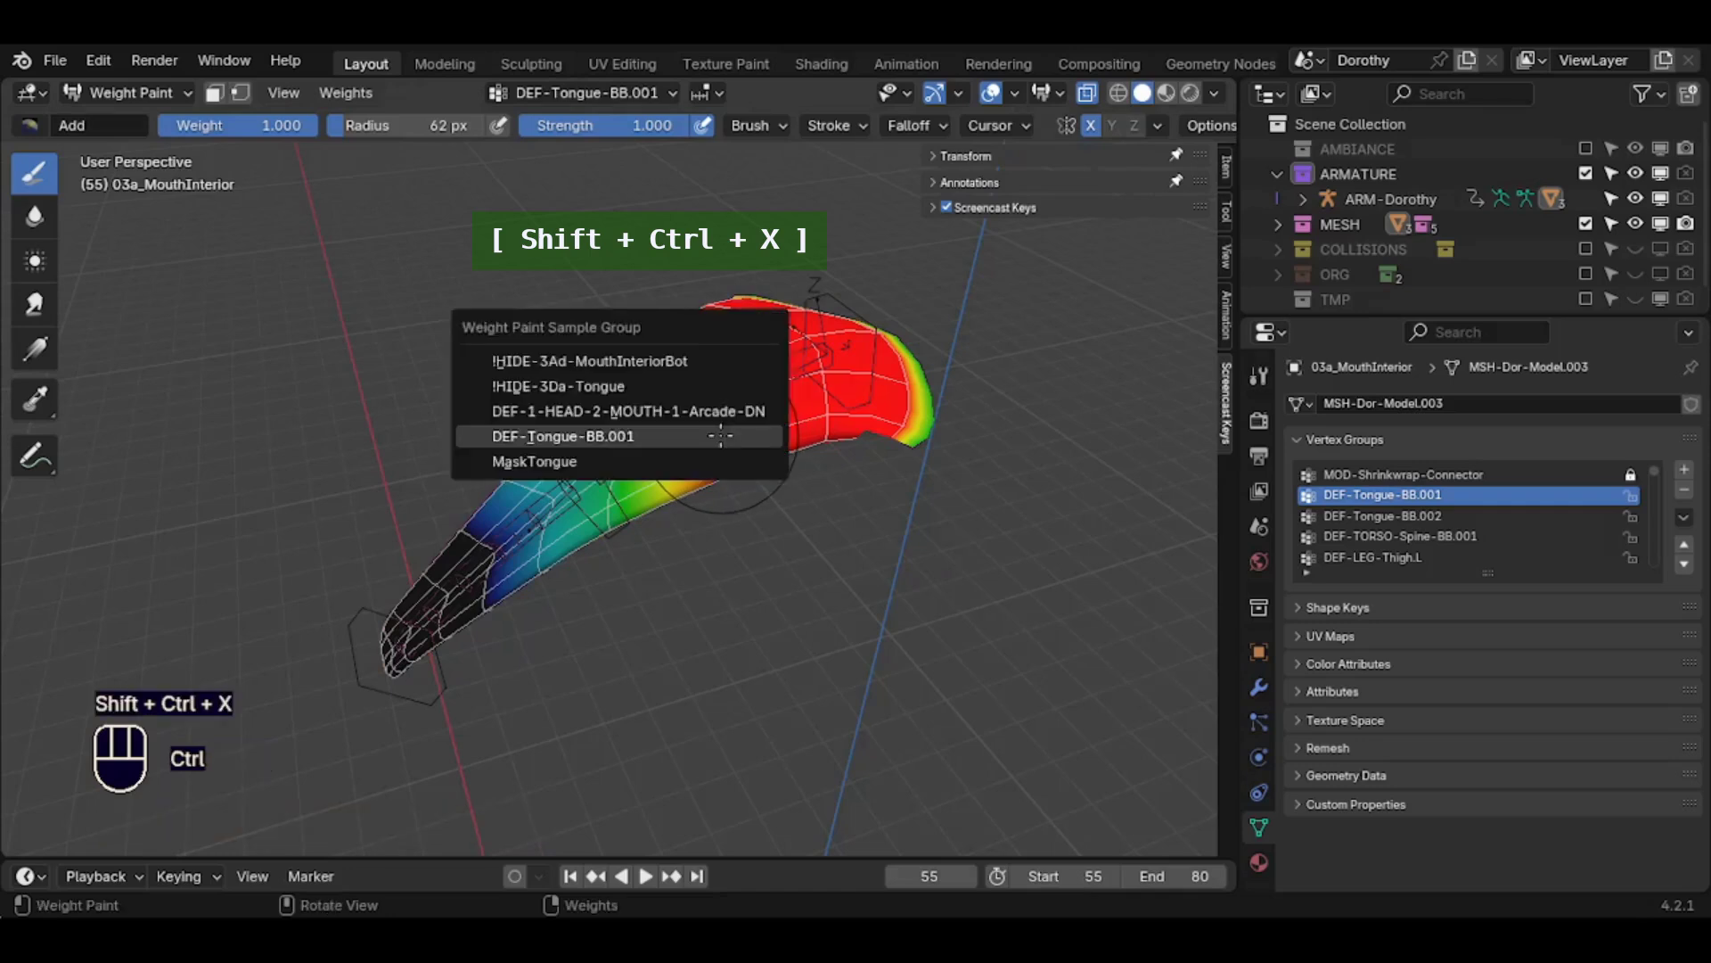
{"action": "left_click", "coordinate": [720, 436]}
Rename the vertex groups DEF-Tongue-BB.001 and DEF-Tongue-BB.002 to DEF-Tongue.001 and DEF-Tongue.002
{"action": "double_click", "coordinate": [1475, 495]}
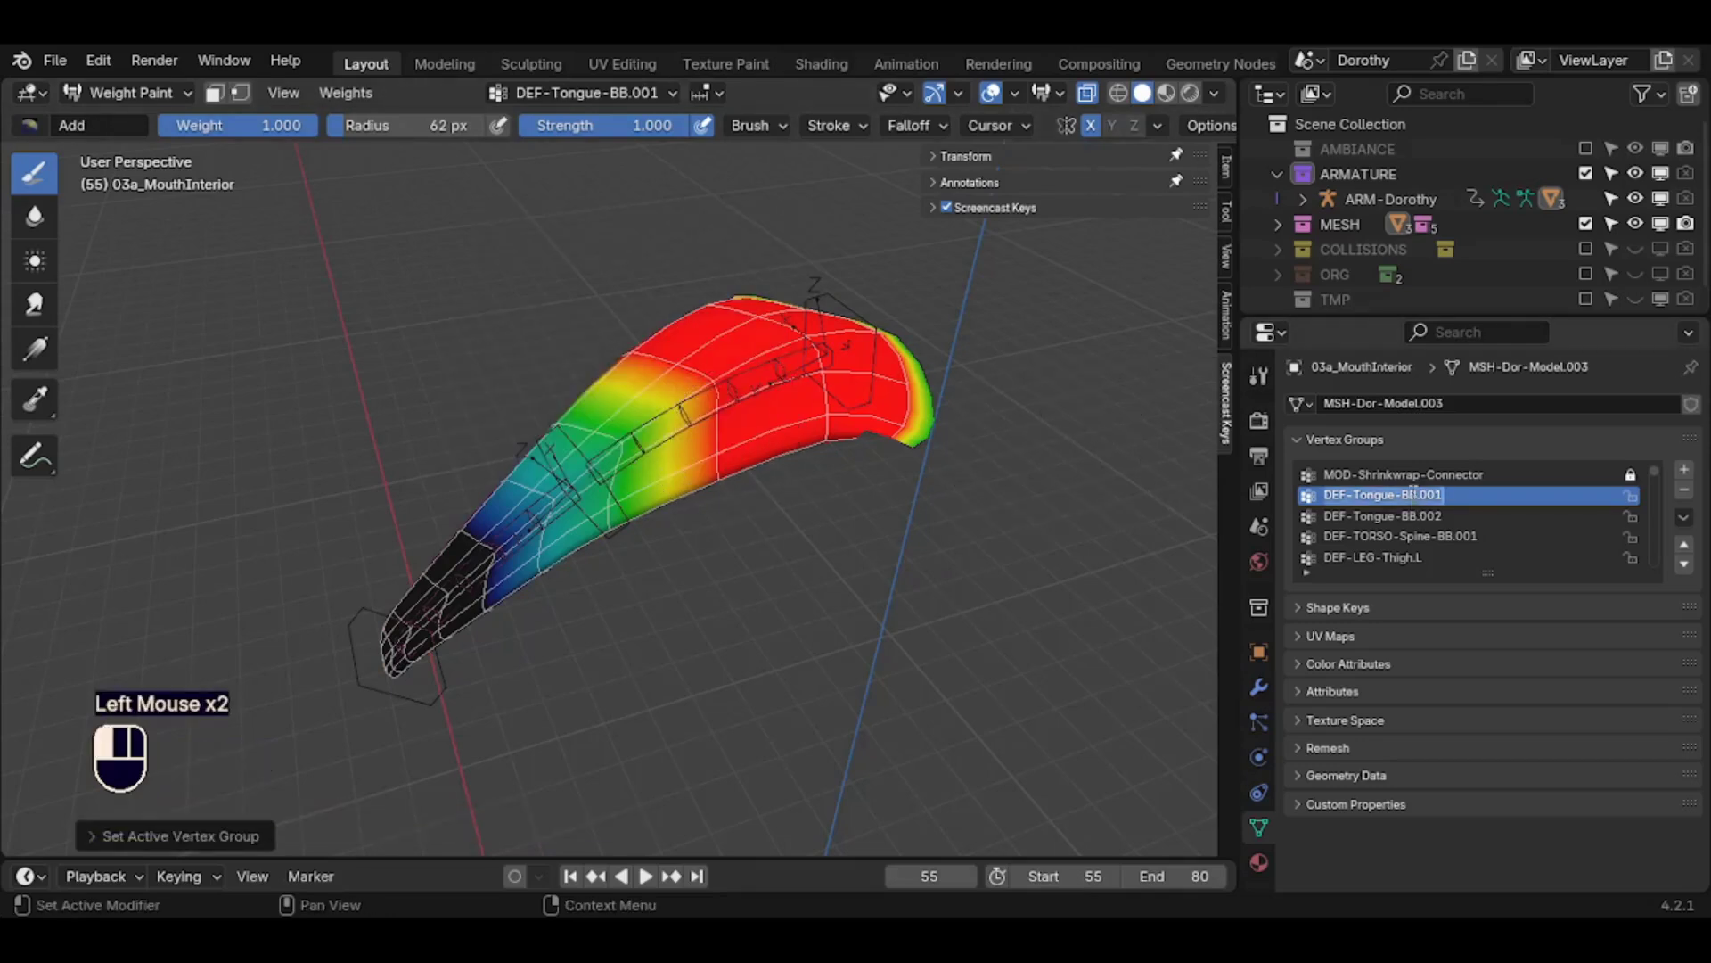
{"action": "key", "text": "Return"}
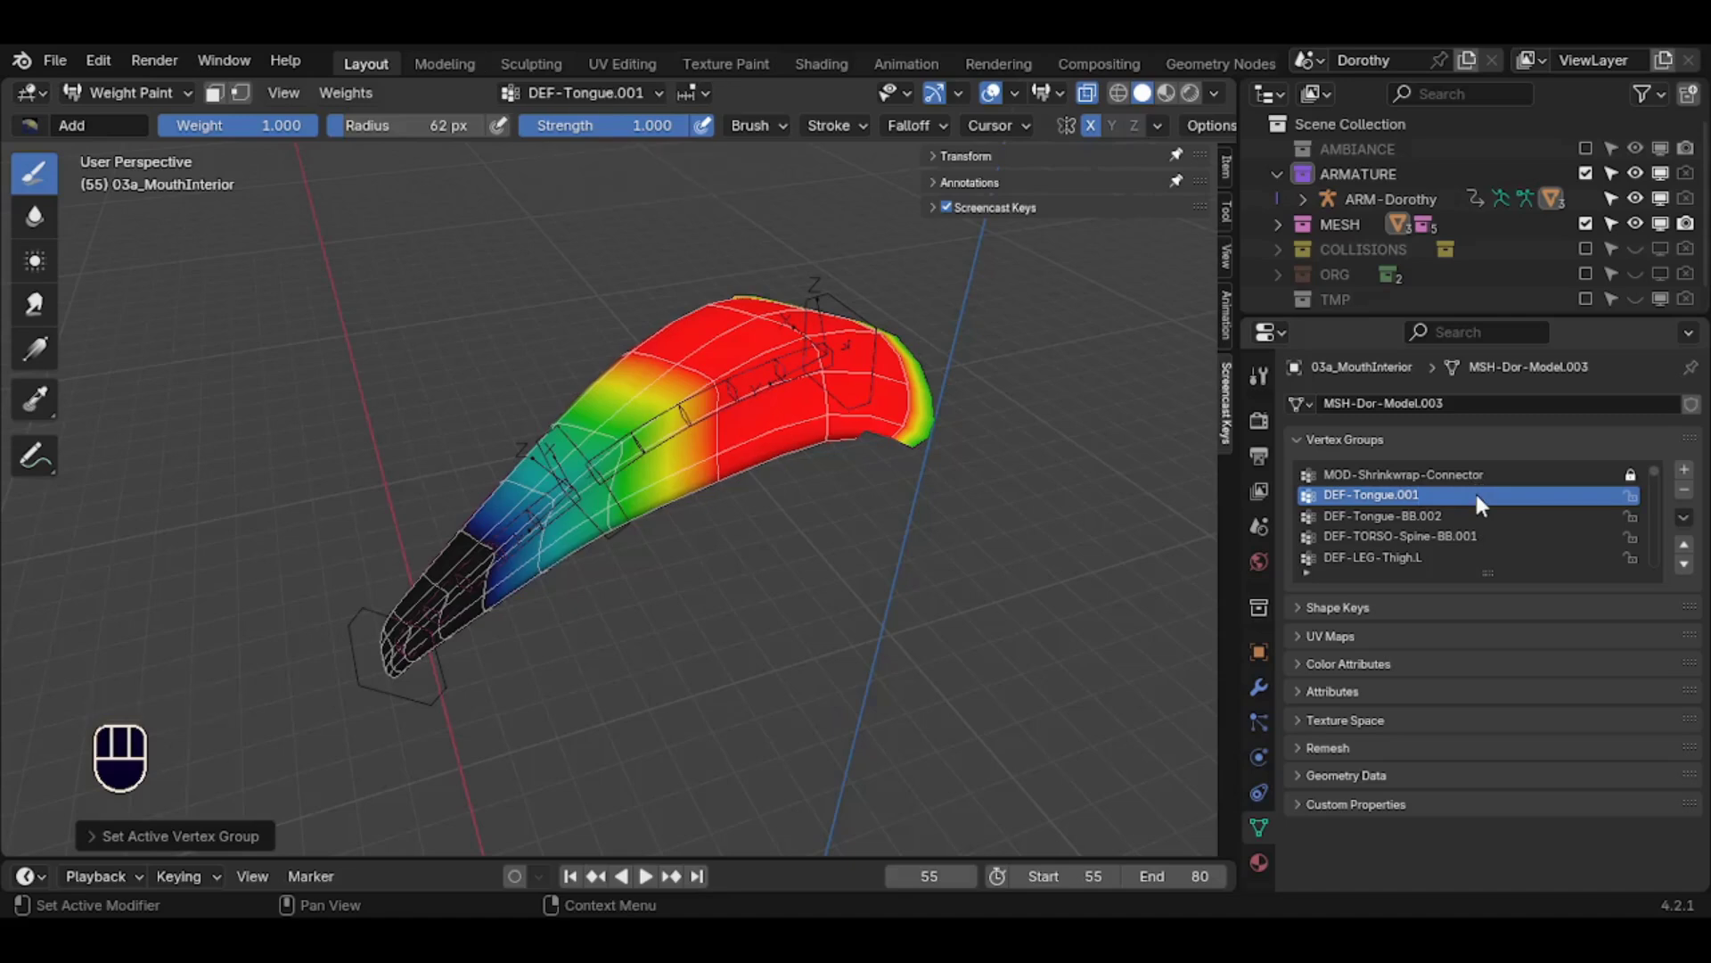
{"action": "double_click", "coordinate": [1425, 516]}
{"action": "key", "text": "ctrl+v"}
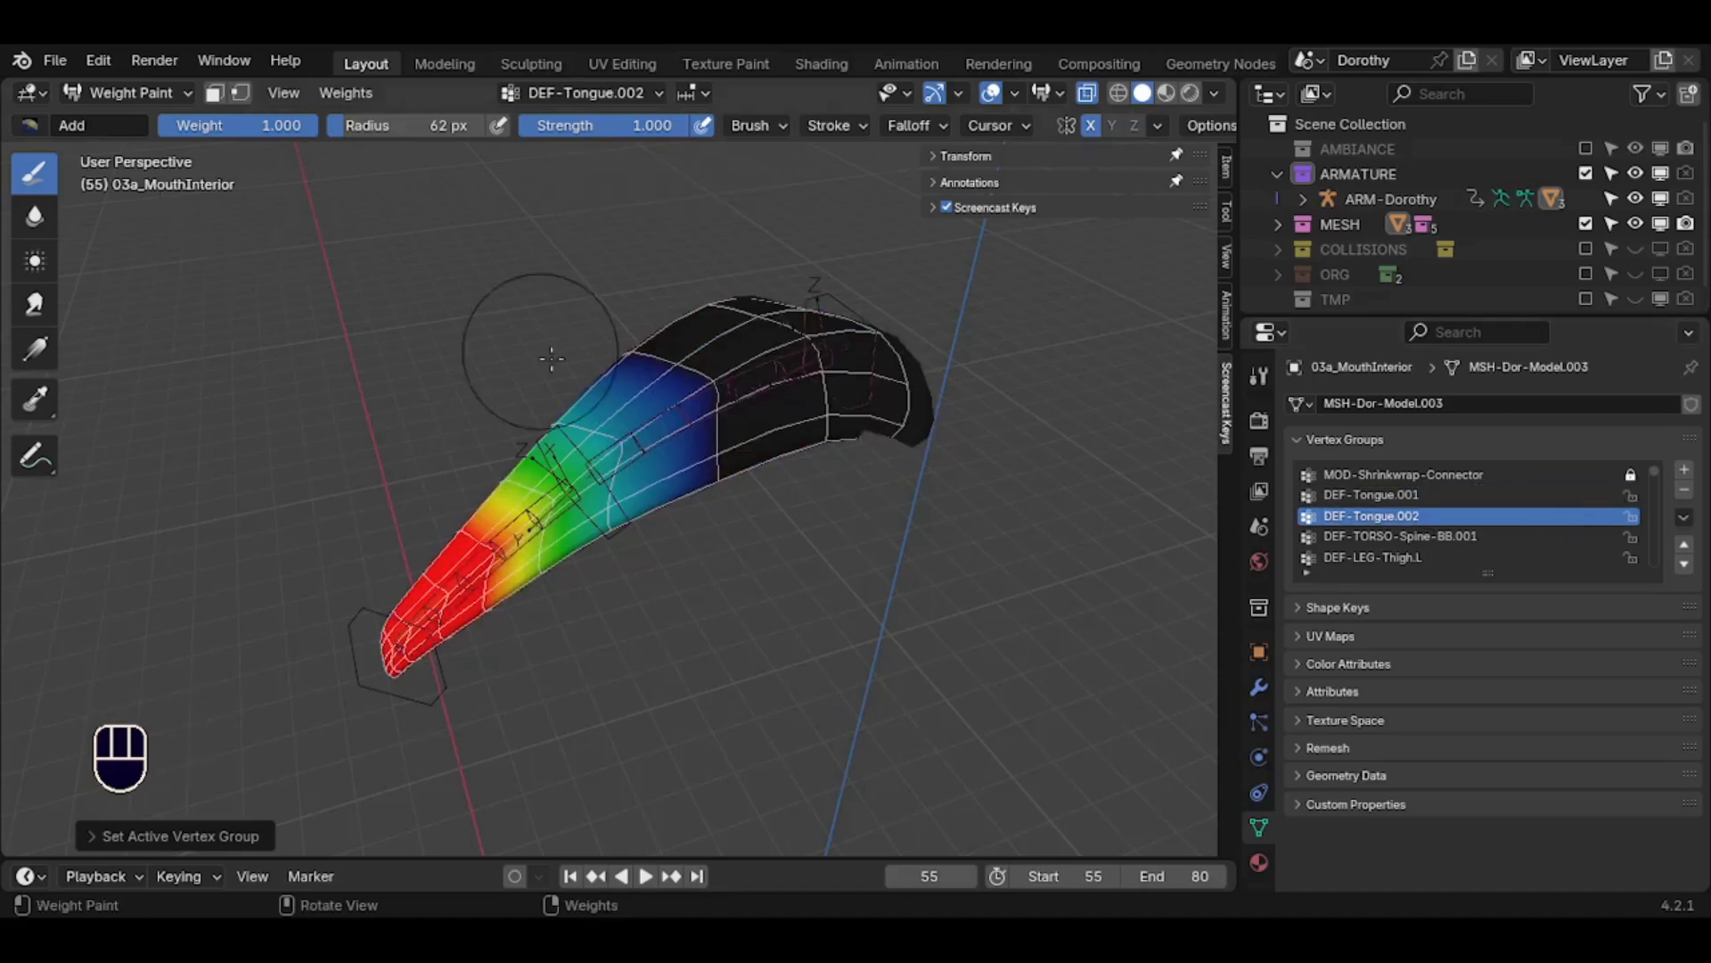
Put the armature back in Pose Mode and move the handle bone at the tongue's tip to test the deformation
{"action": "key", "text": "ctrl+Tab"}
{"action": "left_click", "coordinate": [428, 466]}
{"action": "left_click", "coordinate": [401, 681]}
{"action": "left_click", "coordinate": [399, 683]}
{"action": "key", "text": "ctrl+Tab"}
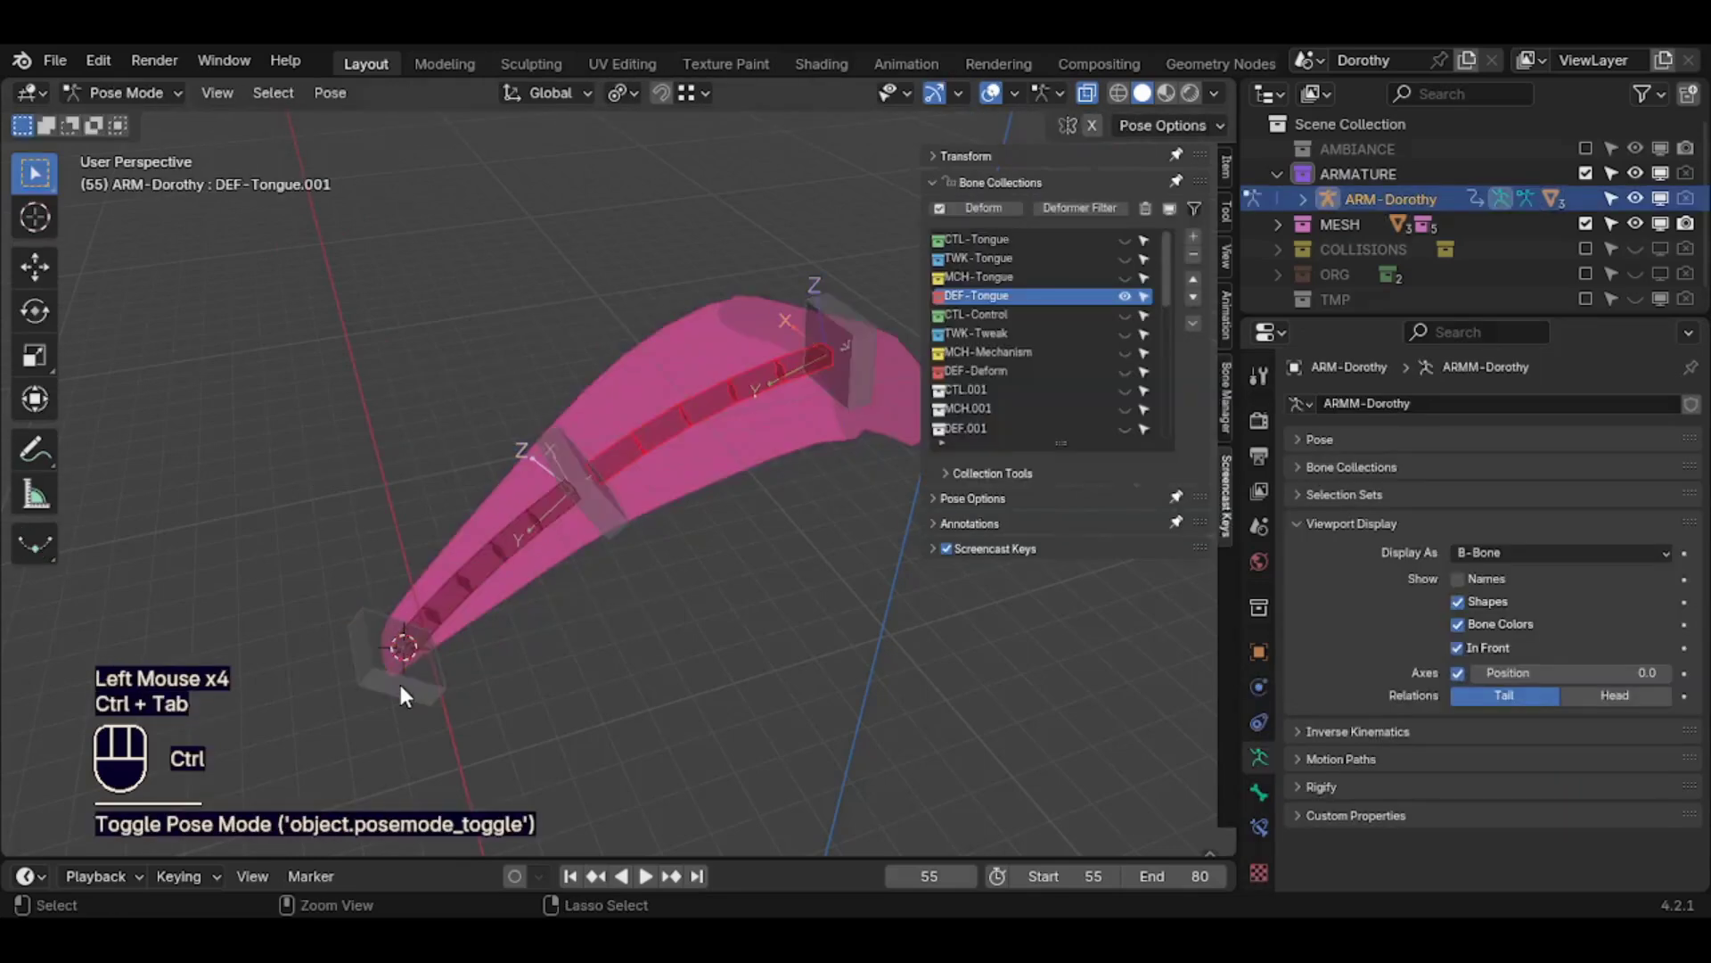
{"action": "left_click", "coordinate": [400, 690]}
{"action": "key", "text": "g"}
{"action": "key", "text": "Escape"}
{"action": "middle_click_drag", "start_coordinate": [534, 580], "coordinate": [610, 499]}
{"action": "key", "text": "g"}
{"action": "left_click", "coordinate": [547, 339]}
Move CTL-Tongue.002 and the handle bone at the tongue's base to test how the mesh follows
{"action": "key", "text": "ctrl+alt+shift+z"}
{"action": "left_click", "coordinate": [595, 482]}
{"action": "key", "text": "g"}
{"action": "left_click", "coordinate": [595, 339]}
{"action": "left_click", "coordinate": [854, 394]}
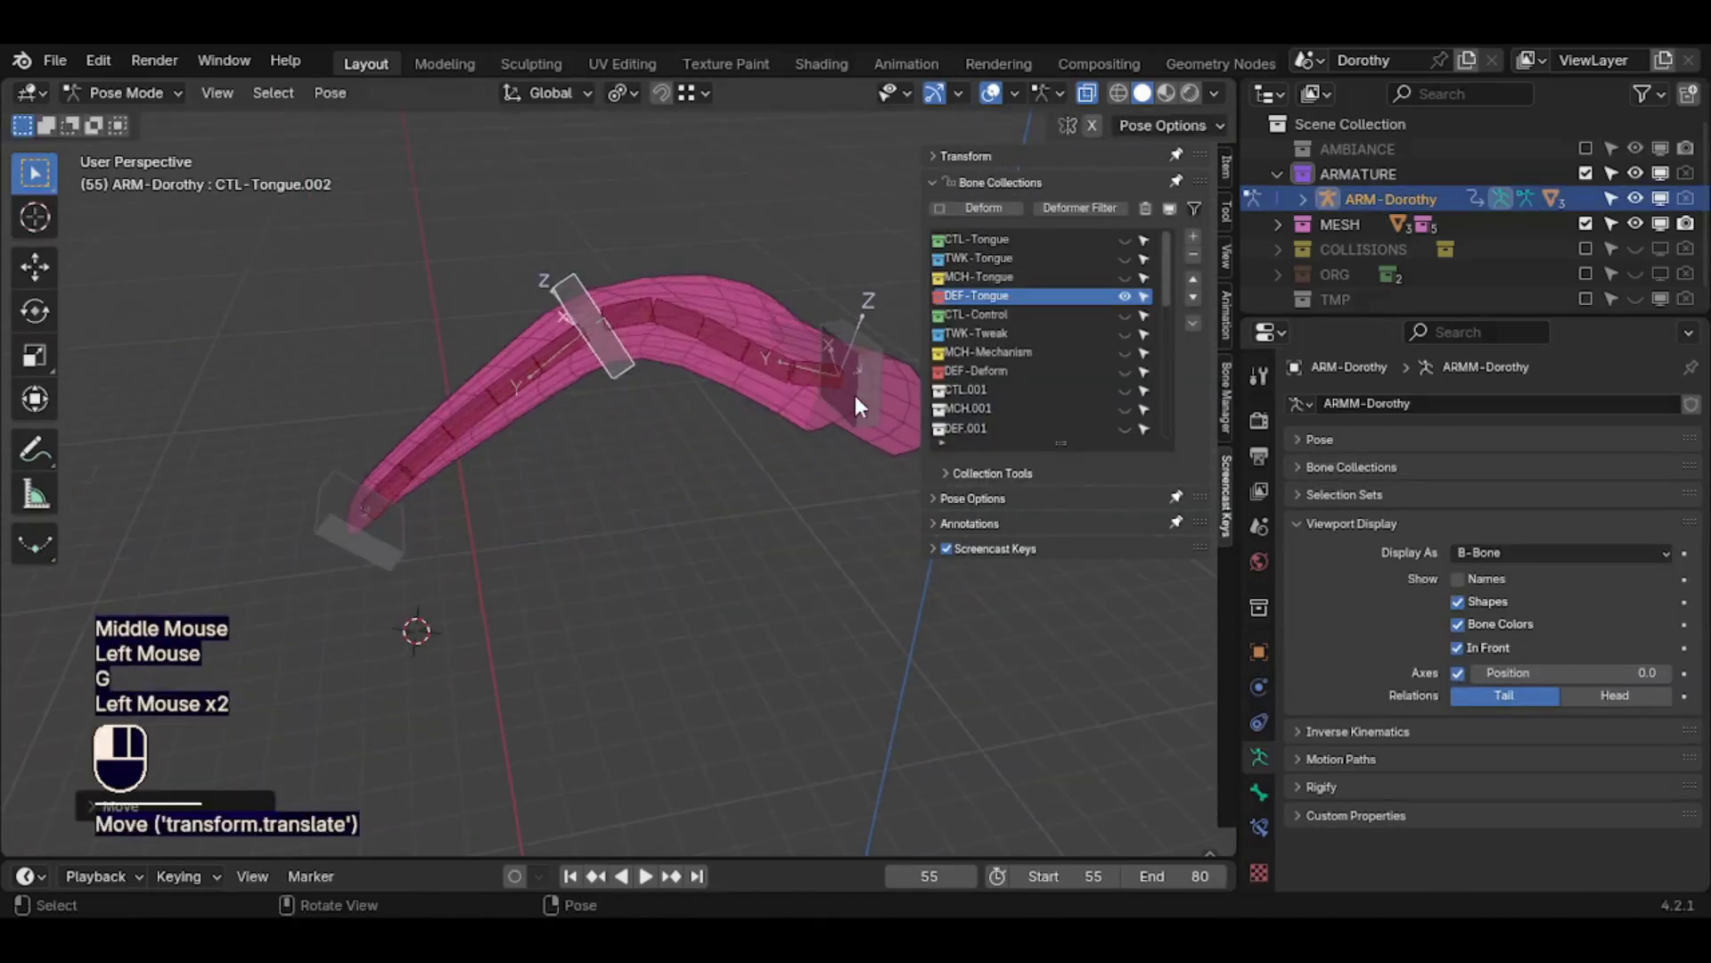
{"action": "key", "text": "g"}
{"action": "left_click", "coordinate": [816, 467]}
{"action": "key", "text": "r"}
{"action": "key", "text": "alt+a"}
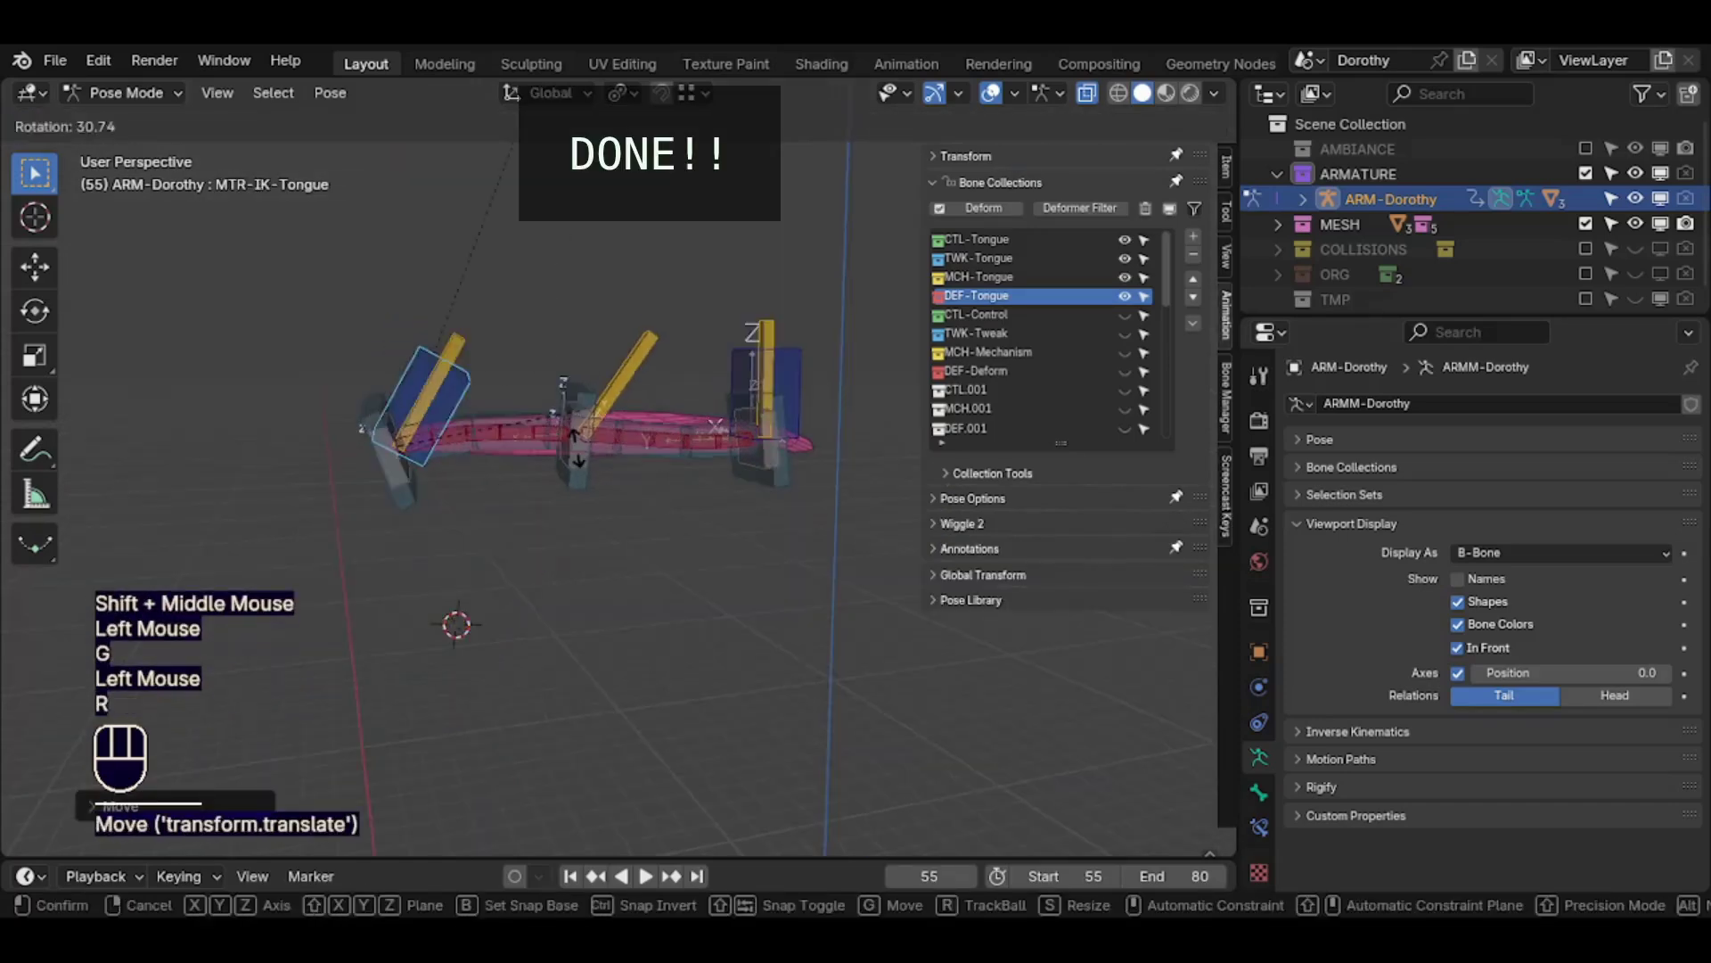
Rotate and move MTR-IK-Tongue repeatedly to test the finished rig's bending
{"action": "left_click", "coordinate": [535, 488]}
{"action": "key", "text": "g"}
{"action": "left_click", "coordinate": [476, 657]}
{"action": "key", "text": "g"}
{"action": "left_click", "coordinate": [515, 442]}
{"action": "key", "text": "g"}
{"action": "left_click", "coordinate": [468, 653]}
{"action": "key", "text": "r"}
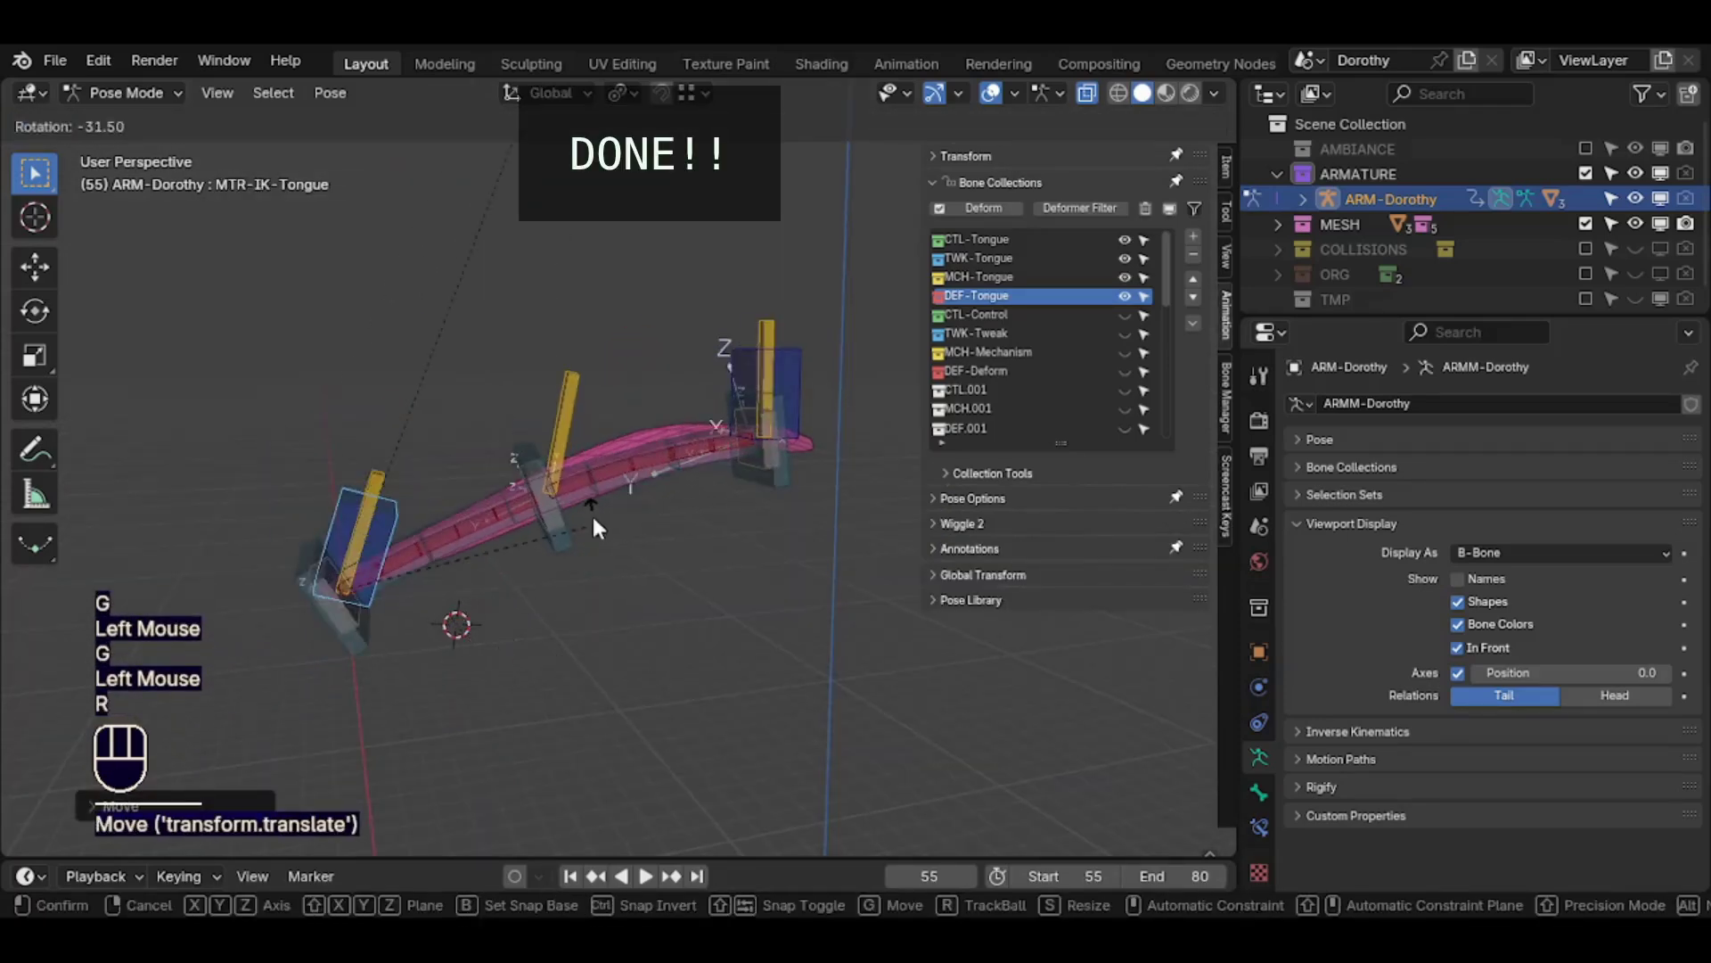
{"action": "left_click", "coordinate": [591, 499]}
{"action": "key", "text": "g"}
{"action": "left_click", "coordinate": [642, 482]}
{"action": "key", "text": "r"}
{"action": "left_click", "coordinate": [659, 428]}
Move MTR-FK-Tongue up and back down to test the base master control
{"action": "left_click", "coordinate": [738, 396]}
{"action": "key", "text": "g"}
{"action": "left_click", "coordinate": [649, 349]}
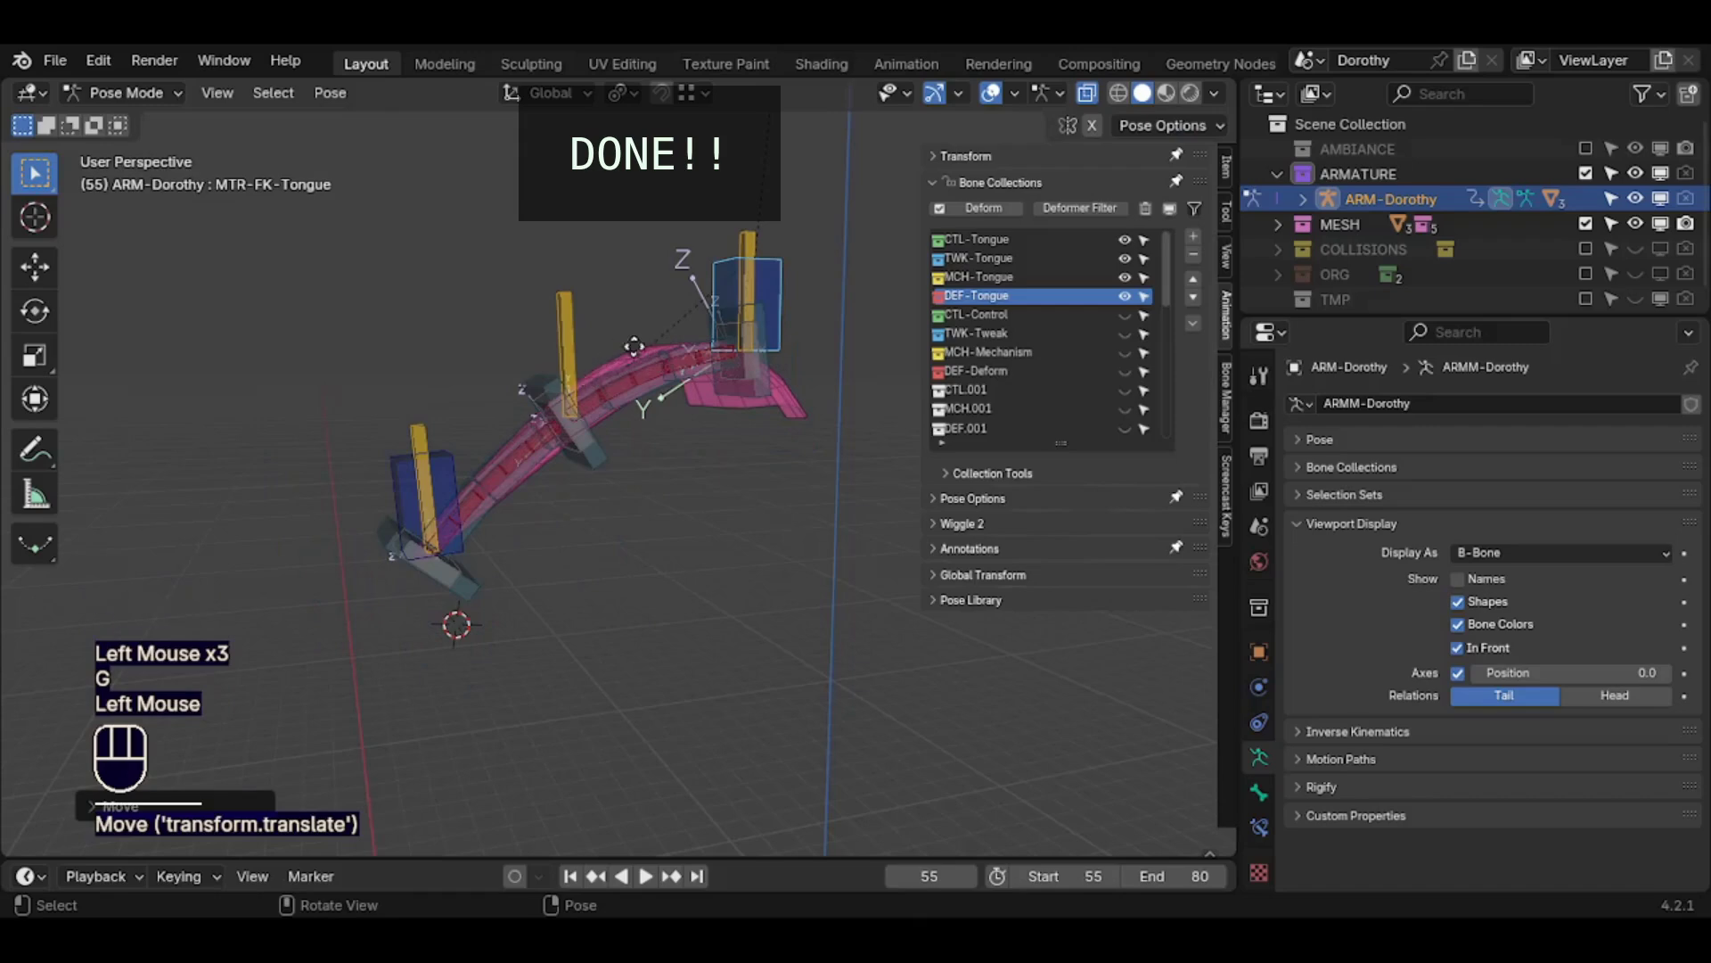
{"action": "key", "text": "g"}
{"action": "left_click", "coordinate": [622, 456]}
Move the middle tweak bone down and TWK-BB-Tongue.003 up to bend the tongue into an S-shape
{"action": "left_click", "coordinate": [566, 393]}
{"action": "key", "text": "g"}
{"action": "left_click", "coordinate": [576, 495]}
{"action": "left_click", "coordinate": [400, 494]}
{"action": "key", "text": "g"}
{"action": "left_click", "coordinate": [364, 340]}
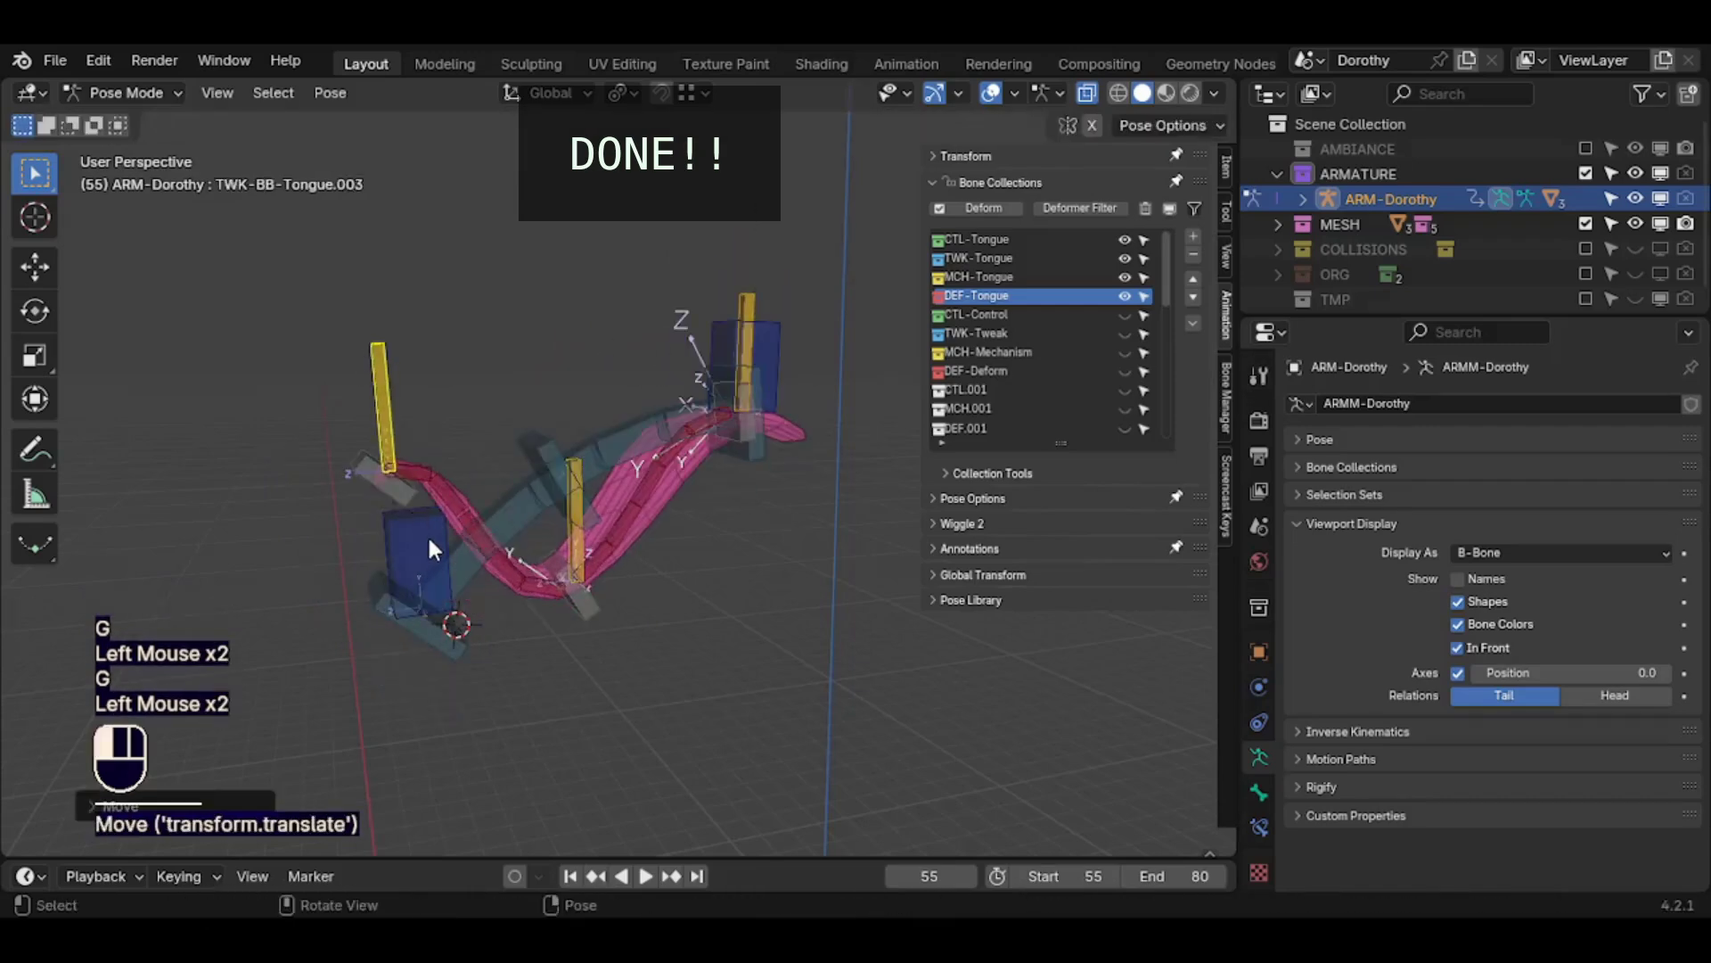
Rotate and raise MTR-IK-Tongue with the tweak bones offset
{"action": "left_click", "coordinate": [429, 541]}
{"action": "key", "text": "r"}
{"action": "left_click", "coordinate": [459, 339]}
{"action": "key", "text": "r"}
{"action": "left_click", "coordinate": [599, 378]}
{"action": "key", "text": "g"}
{"action": "left_click", "coordinate": [559, 161]}
{"action": "key", "text": "r"}
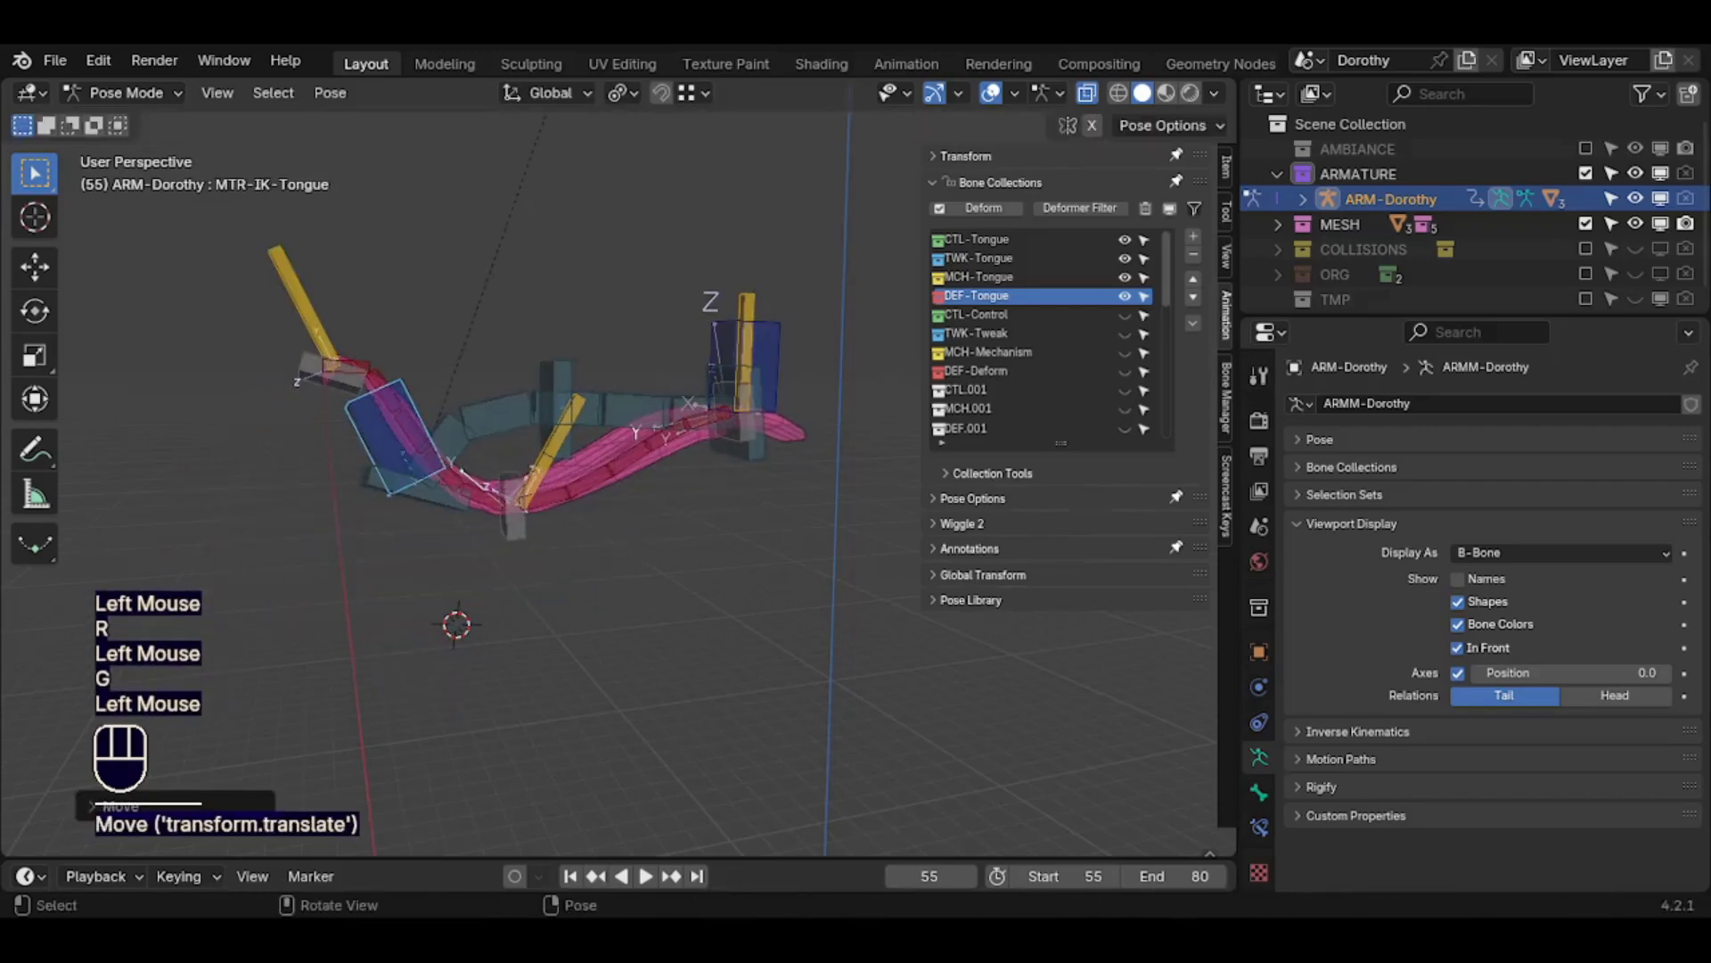
{"action": "left_click", "coordinate": [551, 419]}
Raise the middle tweak bone and rotate MCH-Tongue.001 at the tongue's base
{"action": "left_click", "coordinate": [521, 525]}
{"action": "key", "text": "g"}
{"action": "left_click", "coordinate": [554, 367]}
{"action": "left_click", "coordinate": [762, 378]}
{"action": "key", "text": "r"}
{"action": "left_click", "coordinate": [780, 392]}
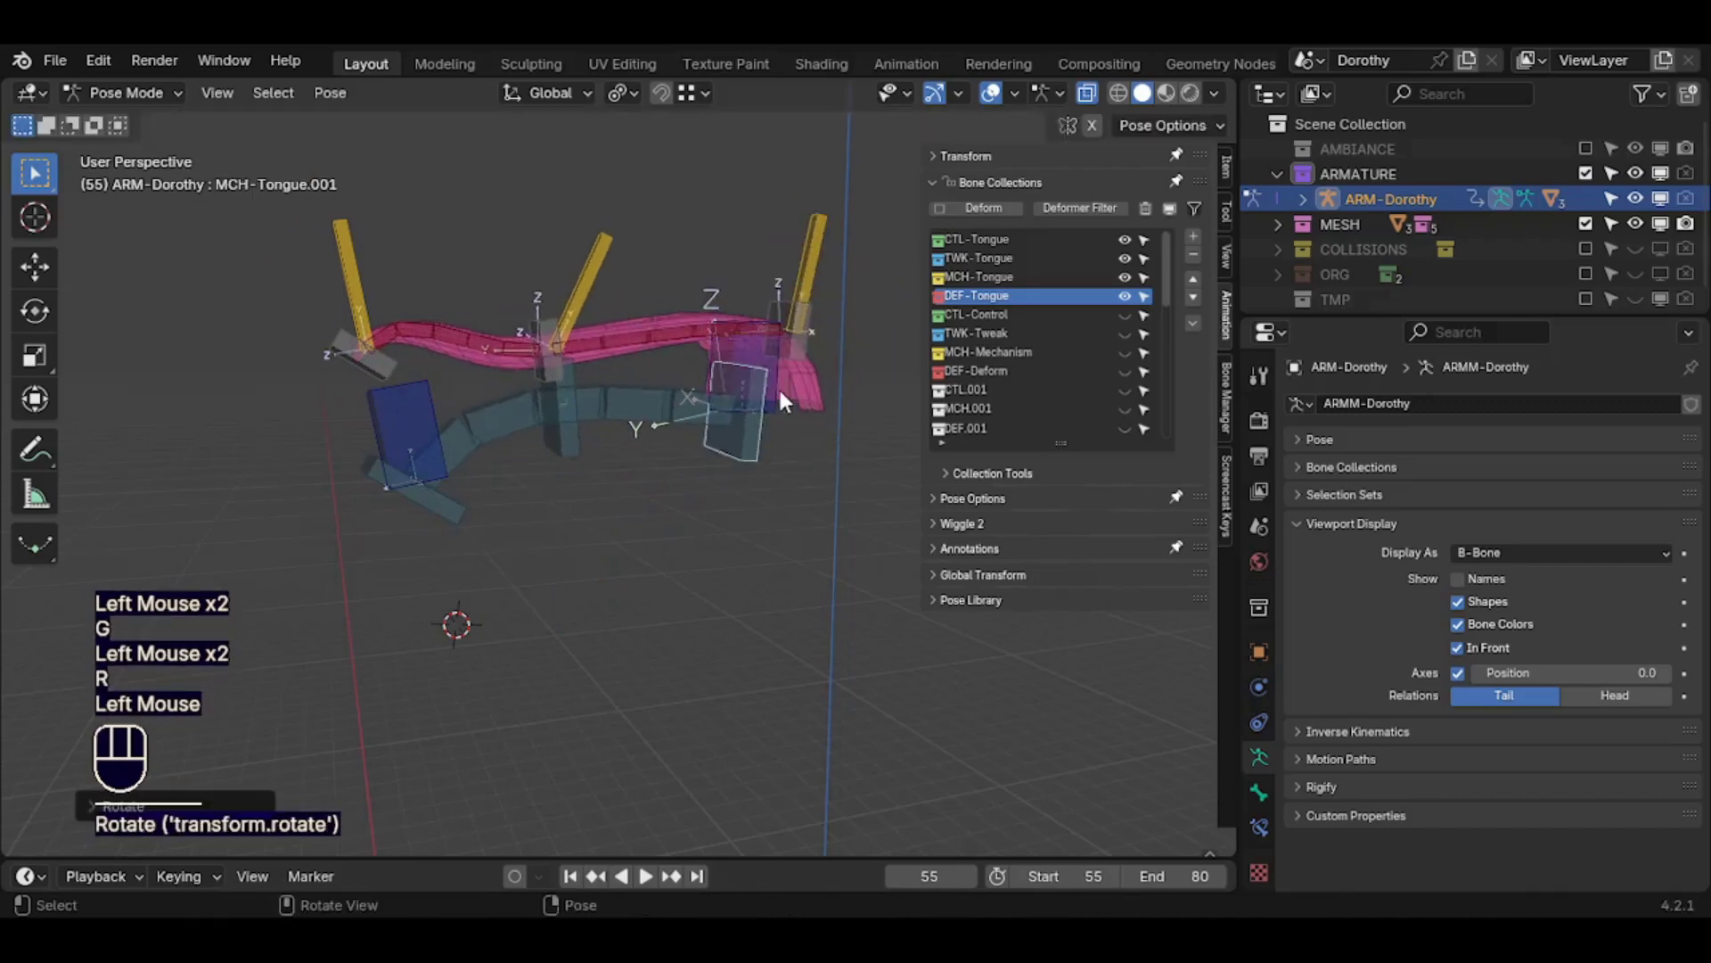
Move TWK-BB-Tongue.002 up and back down to test the middle of the tongue
{"action": "left_click", "coordinate": [778, 390]}
{"action": "key", "text": "g"}
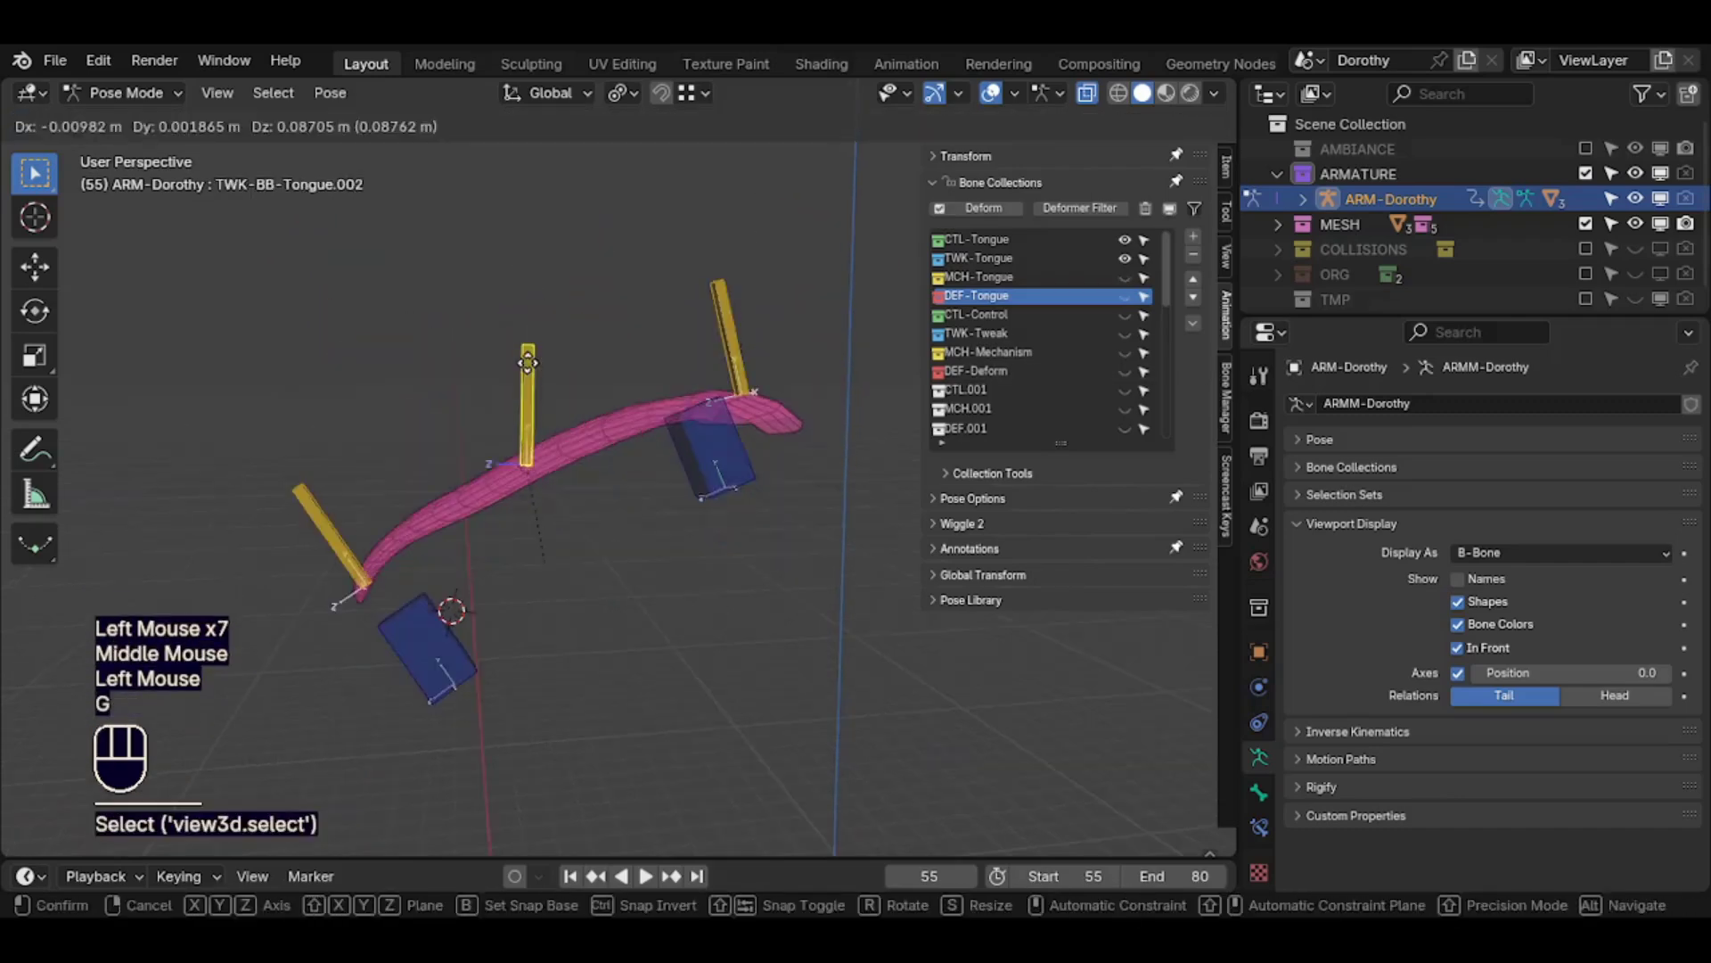
{"action": "left_click", "coordinate": [527, 437]}
{"action": "key", "text": "g"}
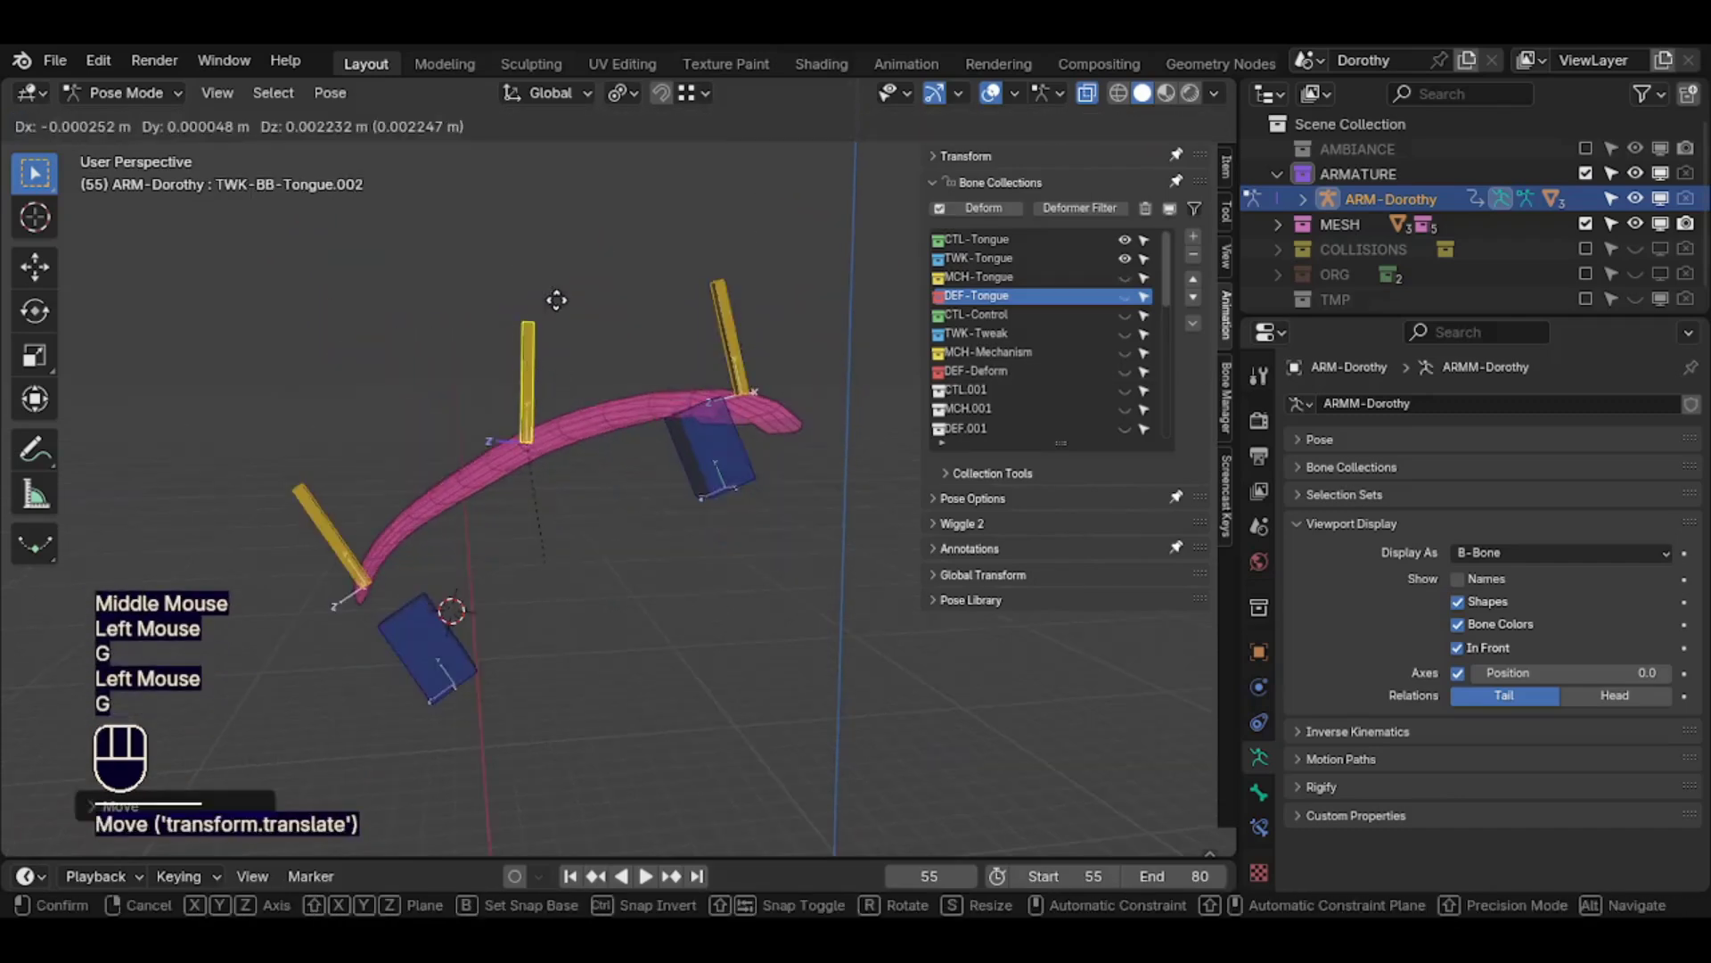
{"action": "left_click", "coordinate": [575, 393]}
Raise the tweak bone at the tongue's base, and move and rotate the one at its tip
{"action": "left_click", "coordinate": [717, 301]}
{"action": "key", "text": "g"}
{"action": "left_click", "coordinate": [704, 209]}
{"action": "left_click", "coordinate": [330, 562]}
{"action": "key", "text": "g"}
{"action": "left_click", "coordinate": [455, 655]}
{"action": "key", "text": "r"}
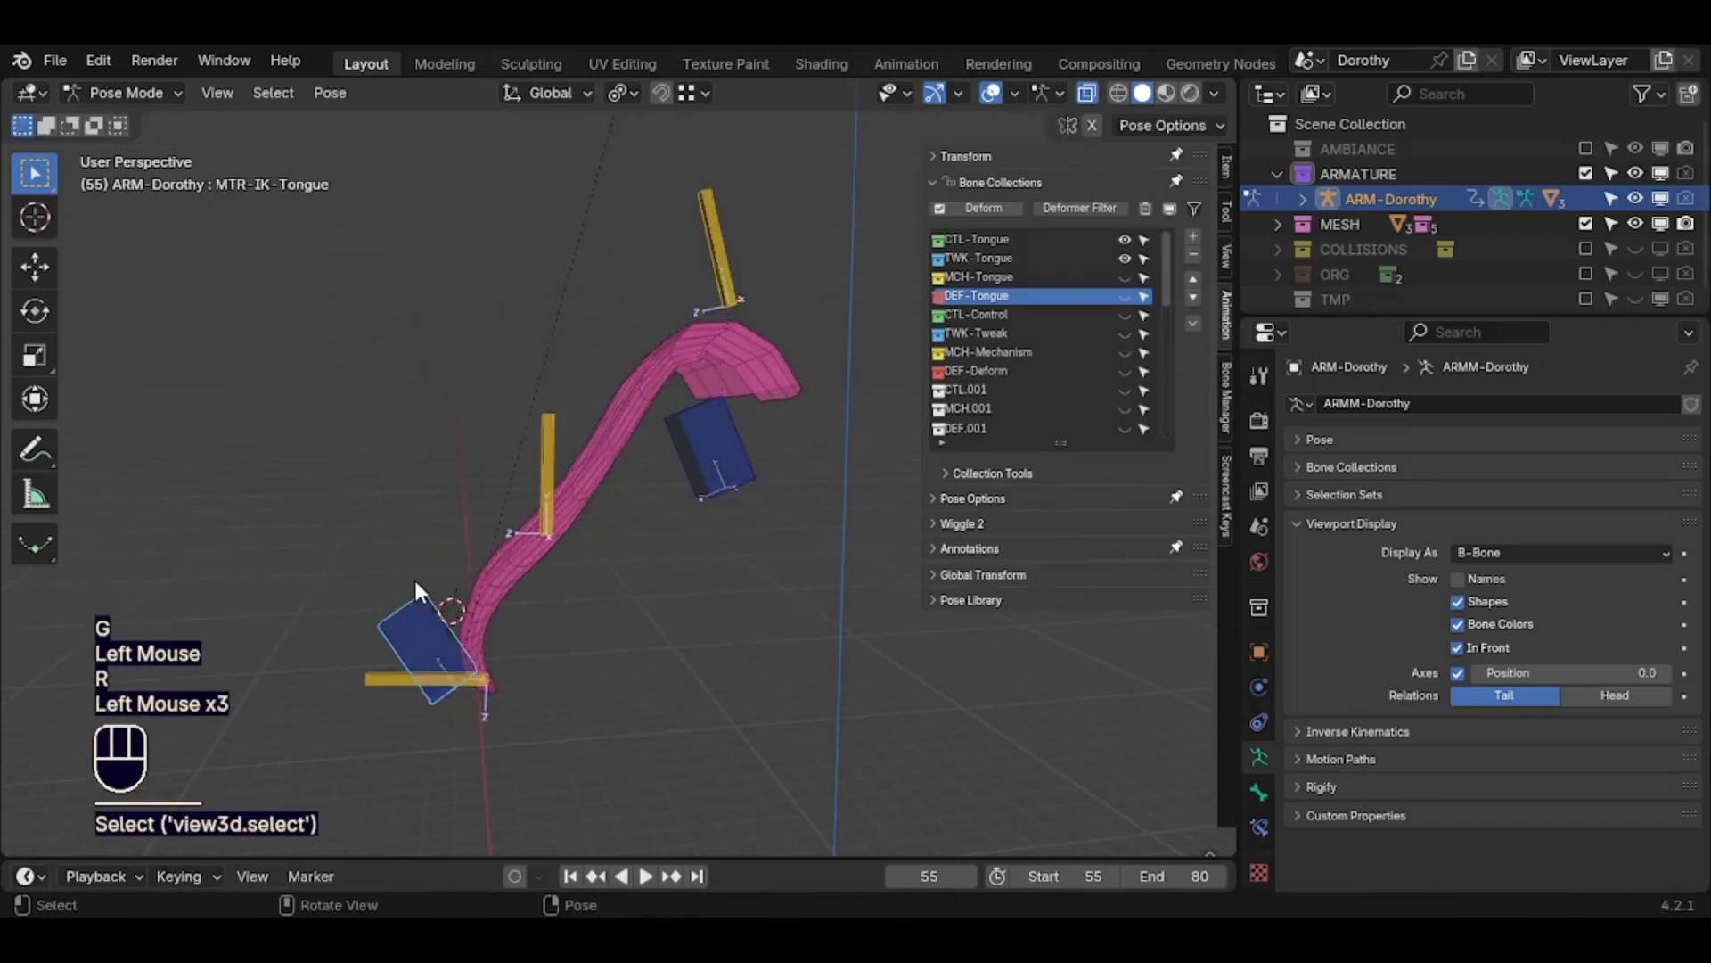
Raise MTR-IK-Tongue and clear the pose transforms of the tongue's tweak bones
{"action": "key", "text": "g"}
{"action": "left_click", "coordinate": [339, 465]}
{"action": "key", "text": "alt+q"}
{"action": "left_click", "coordinate": [565, 435]}
{"action": "key", "text": "alt+q"}
{"action": "left_click", "coordinate": [328, 531]}
{"action": "key", "text": "alt+q"}
Move and rotate TWK-BB-Tongue.003 to curl the tongue's tip under, and select MTR-IK-Tongue
{"action": "key", "text": "g"}
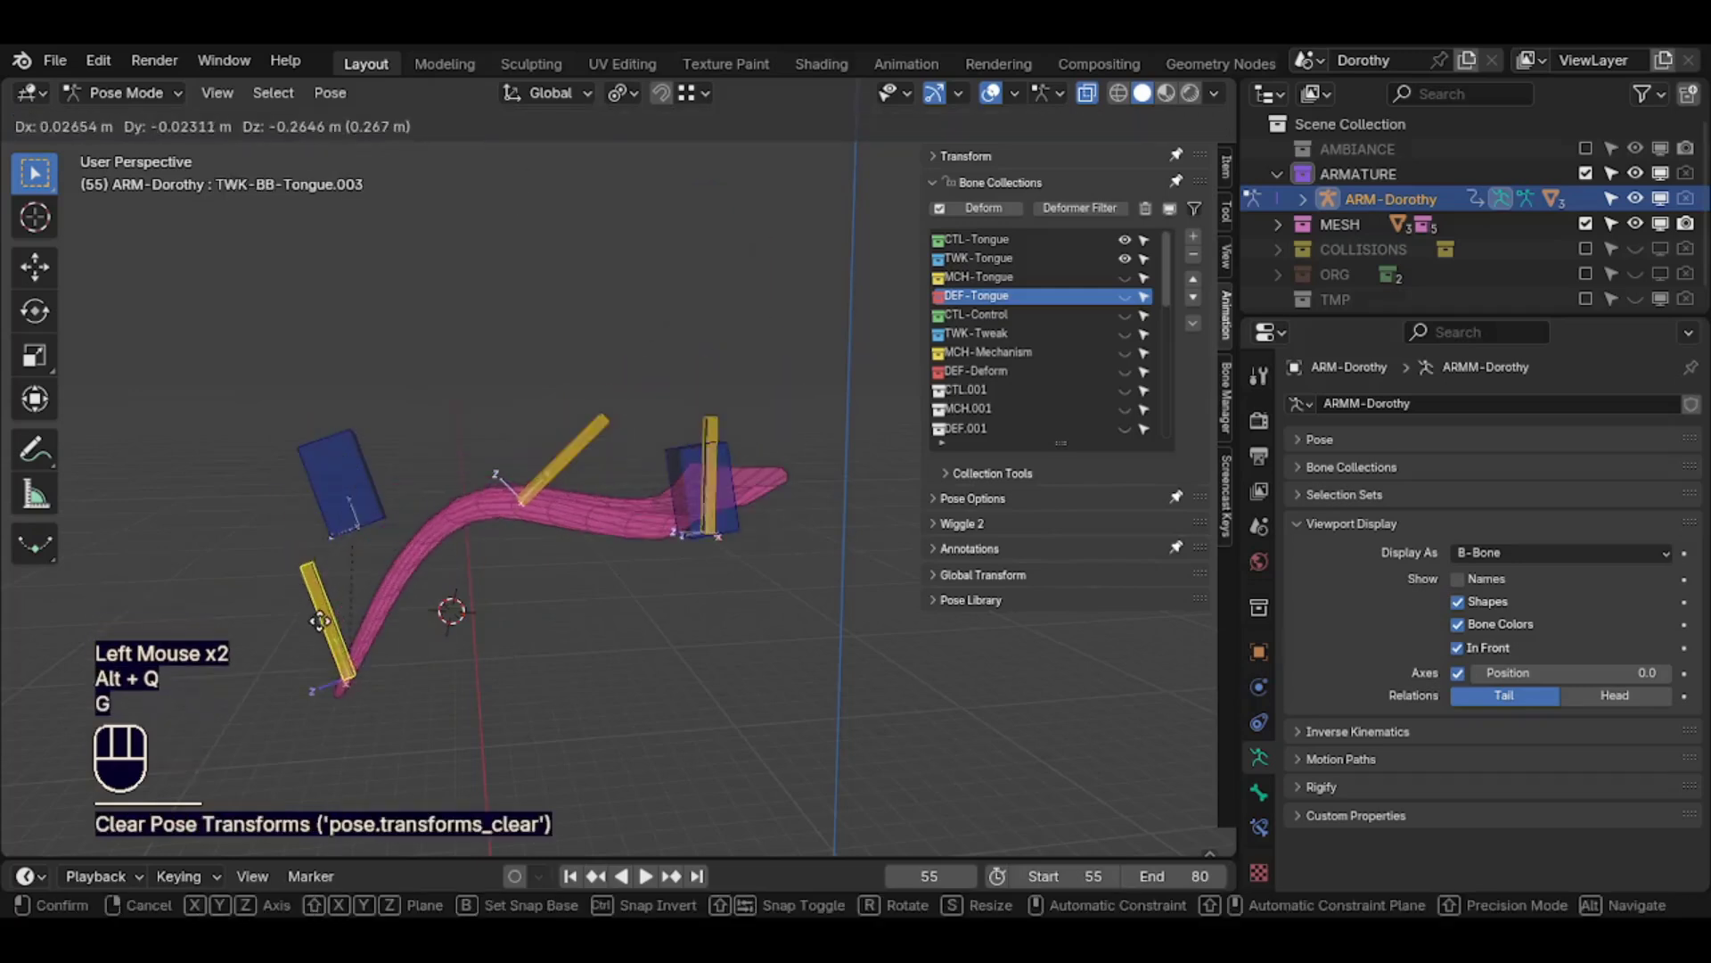
{"action": "left_click", "coordinate": [343, 662]}
{"action": "key", "text": "r"}
{"action": "left_click", "coordinate": [285, 512]}
{"action": "key", "text": "g"}
{"action": "left_click", "coordinate": [537, 464]}
{"action": "key", "text": "r"}
{"action": "left_click", "coordinate": [527, 551]}
{"action": "left_click", "coordinate": [335, 461]}
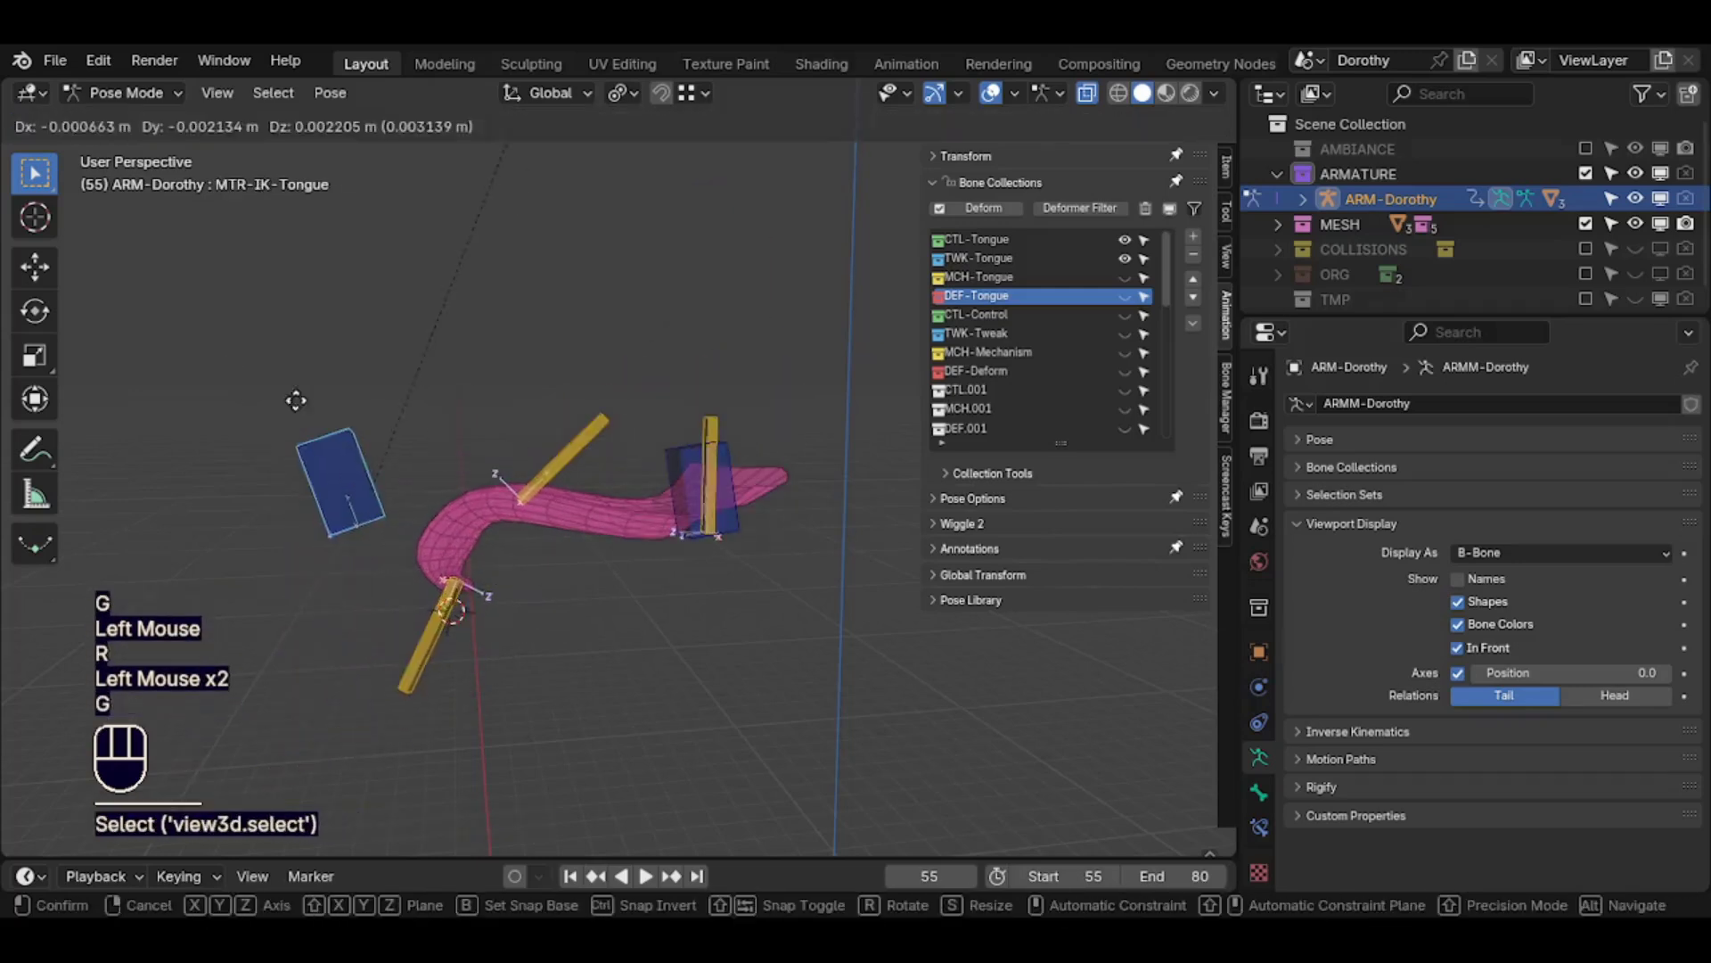